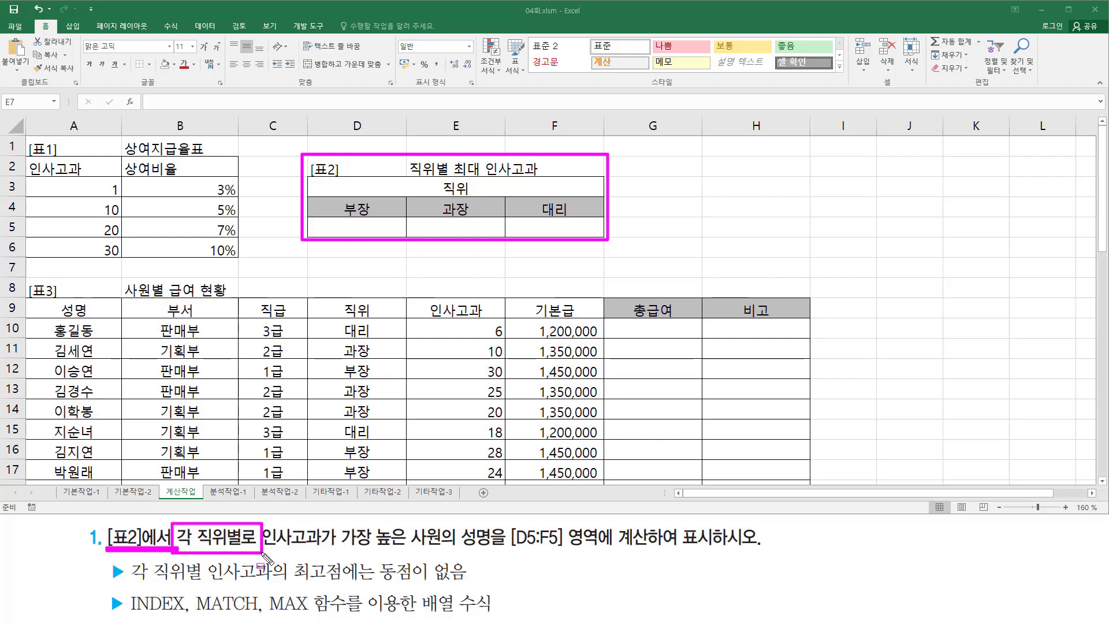
# Review the [표2] task: the employee name with the highest 인사고과 per 직위 in D5:F5, using an INDEX, MATCH, MAX array formula
pyautogui.moveTo(269, 550)
pyautogui.mouseDown()
pyautogui.moveTo(448, 550)
pyautogui.moveTo(481, 515)
pyautogui.moveTo(496, 551)
pyautogui.moveTo(739, 550)
pyautogui.mouseUp()
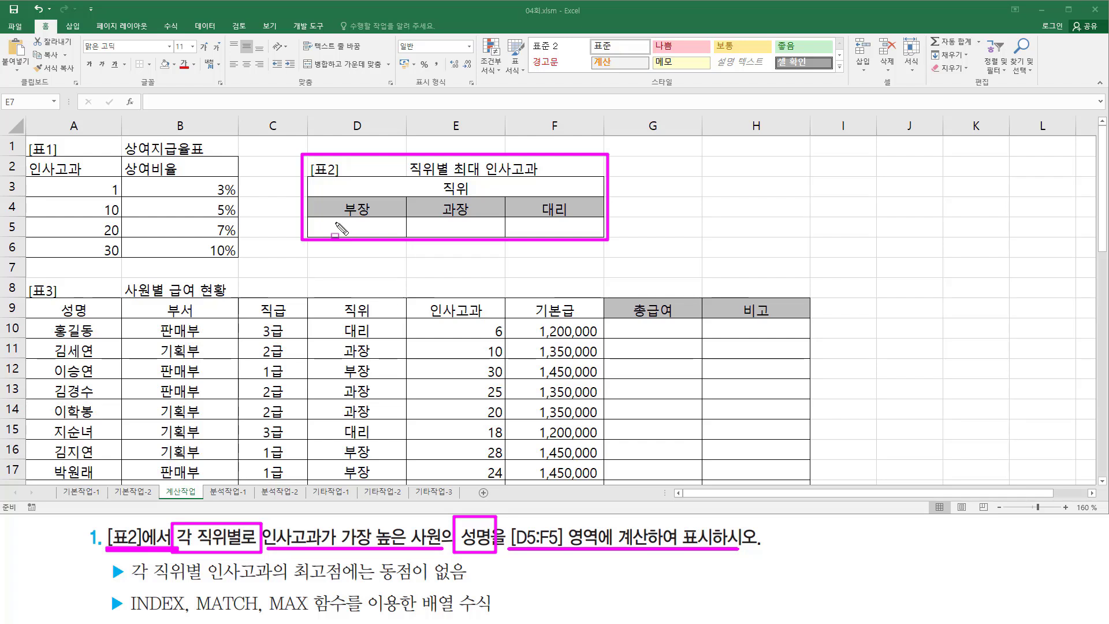
pyautogui.moveTo(336, 223); pyautogui.dragTo(600, 243)
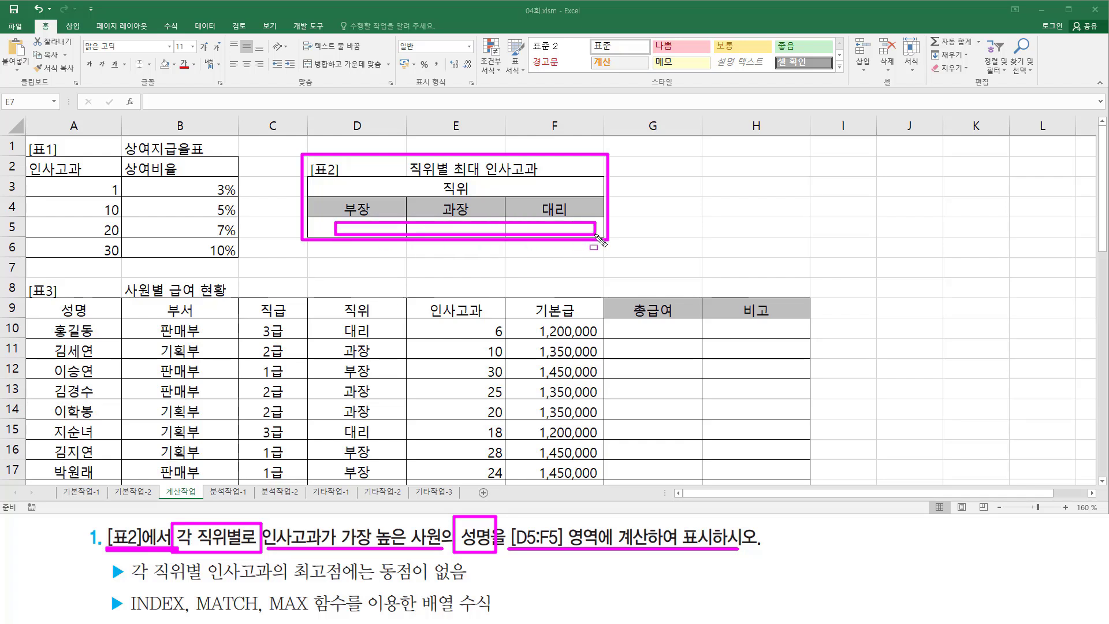
pyautogui.press('Escape')
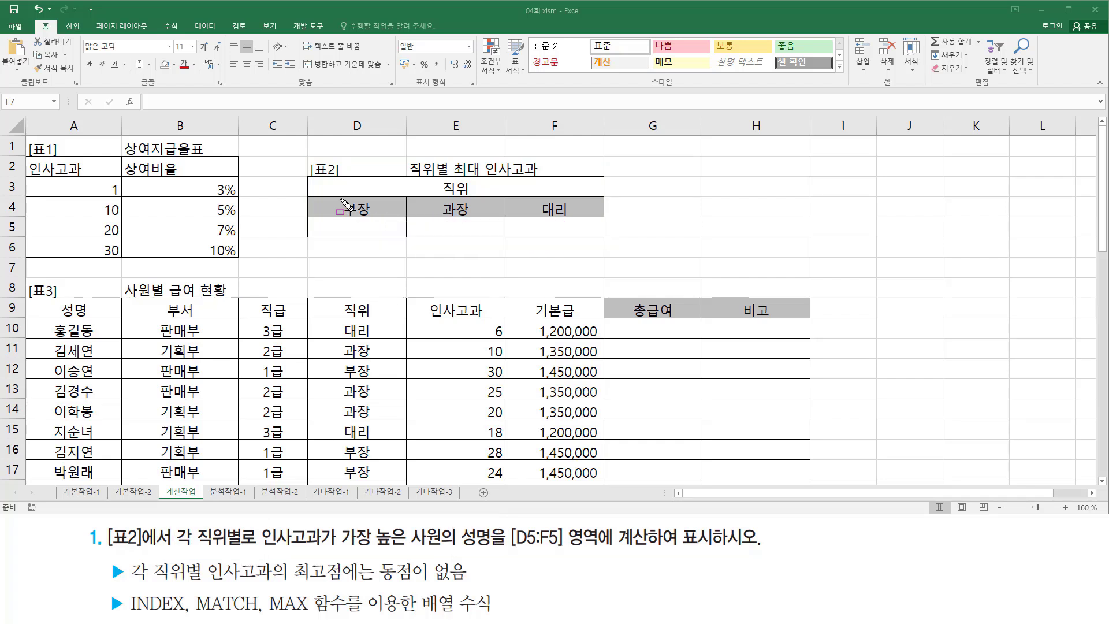
pyautogui.moveTo(341, 199)
pyautogui.mouseDown()
pyautogui.moveTo(379, 217)
pyautogui.moveTo(477, 216)
pyautogui.mouseUp()
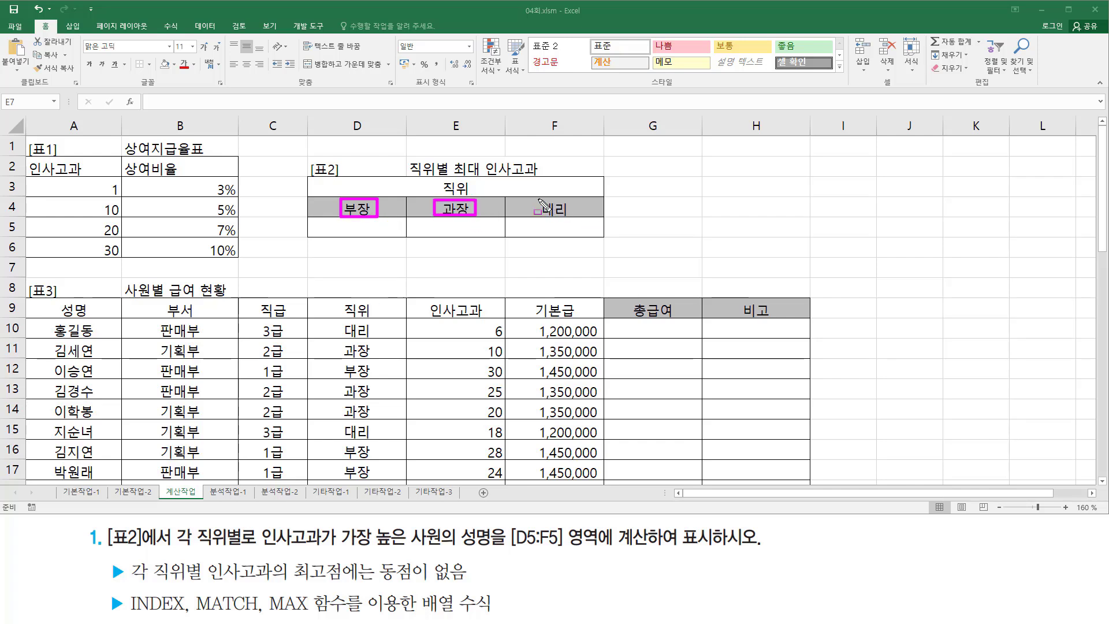
pyautogui.moveTo(539, 199); pyautogui.dragTo(568, 214)
pyautogui.press('e')
pyautogui.moveTo(330, 222)
pyautogui.mouseDown()
pyautogui.moveTo(344, 235)
pyautogui.moveTo(391, 235)
pyautogui.mouseUp()
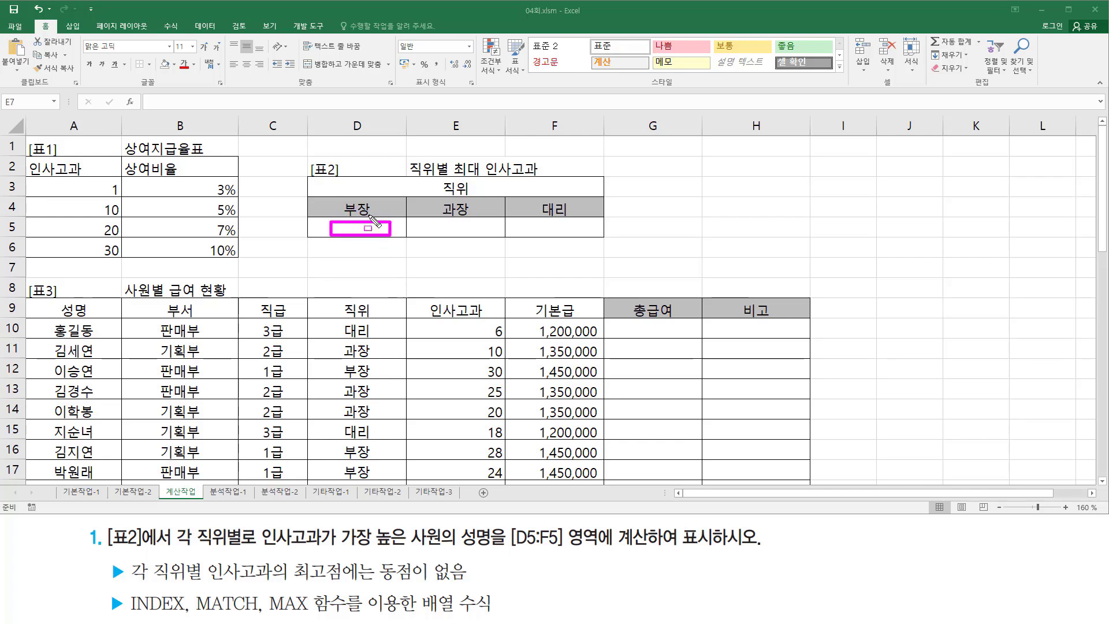
pyautogui.moveTo(264, 548)
pyautogui.mouseDown()
pyautogui.moveTo(423, 541)
pyautogui.moveTo(495, 553)
pyautogui.mouseUp()
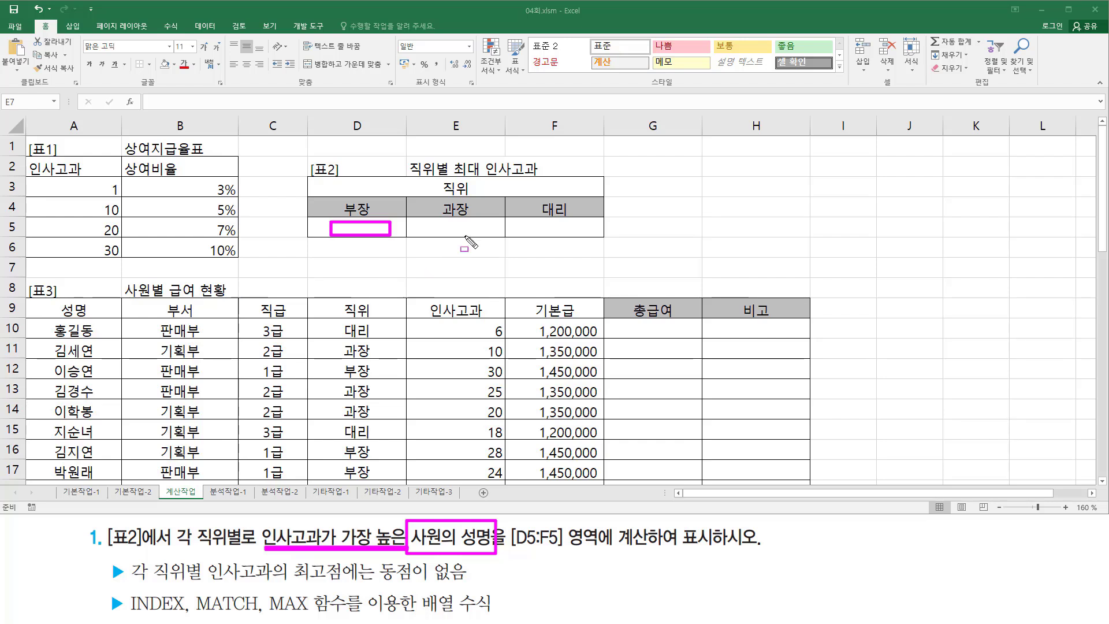
pyautogui.moveTo(437, 225); pyautogui.dragTo(481, 237)
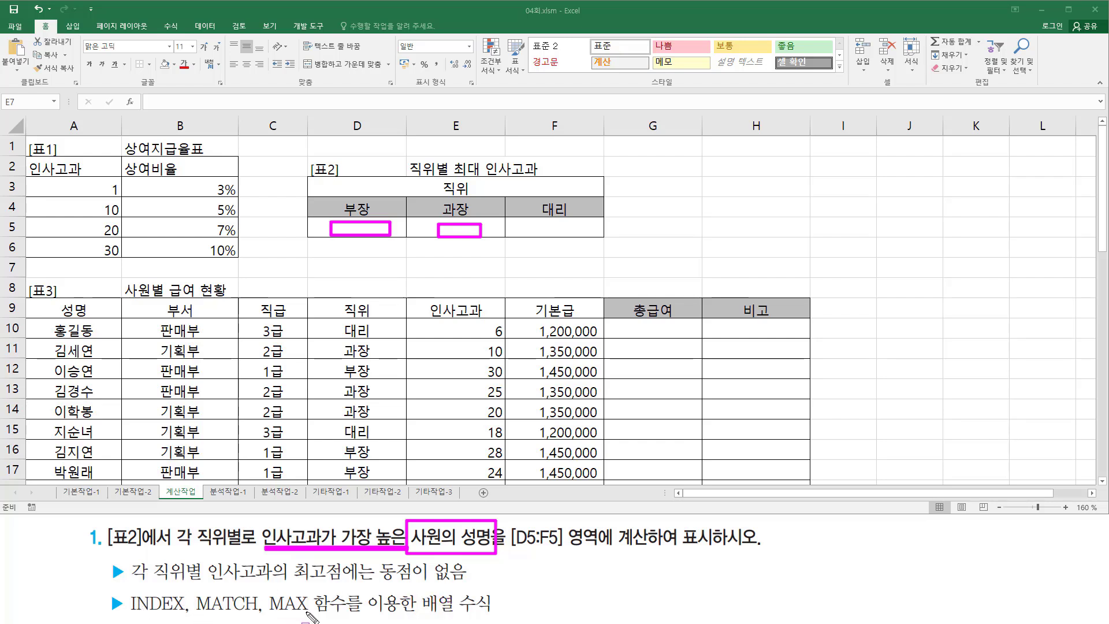
pyautogui.moveTo(413, 590)
pyautogui.mouseDown()
pyautogui.moveTo(430, 615)
pyautogui.moveTo(500, 619)
pyautogui.mouseUp()
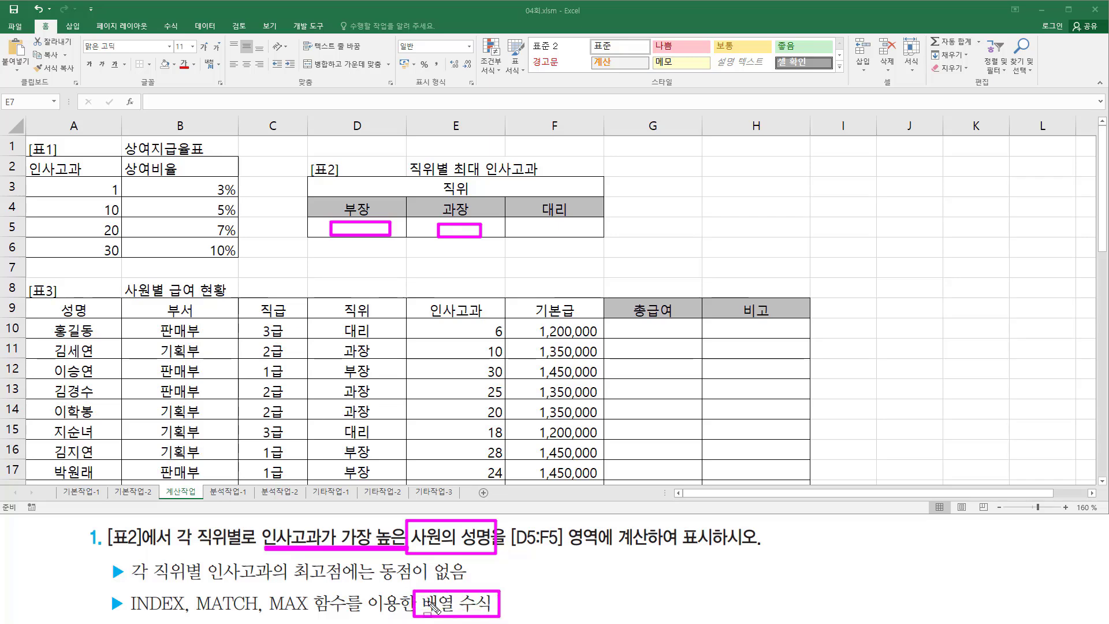
pyautogui.press('Escape')
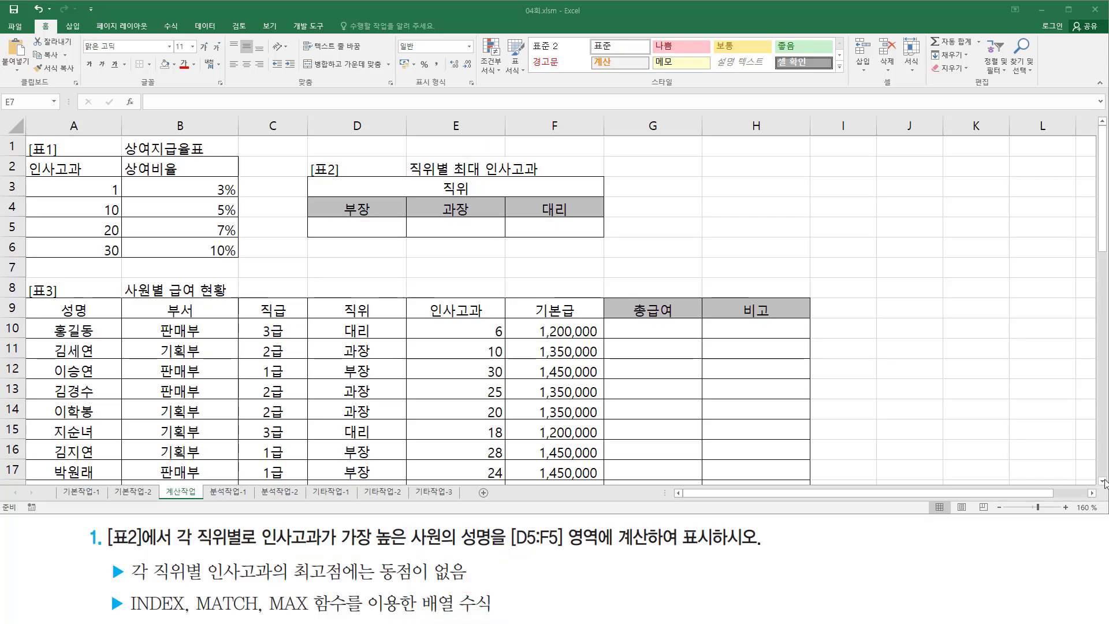
# Examine [표3] for the rows matching 부장, comparing the 직위 and 인사고과 columns with the names in the 성명 column
pyautogui.click(1102, 481)
pyautogui.click(1102, 481)
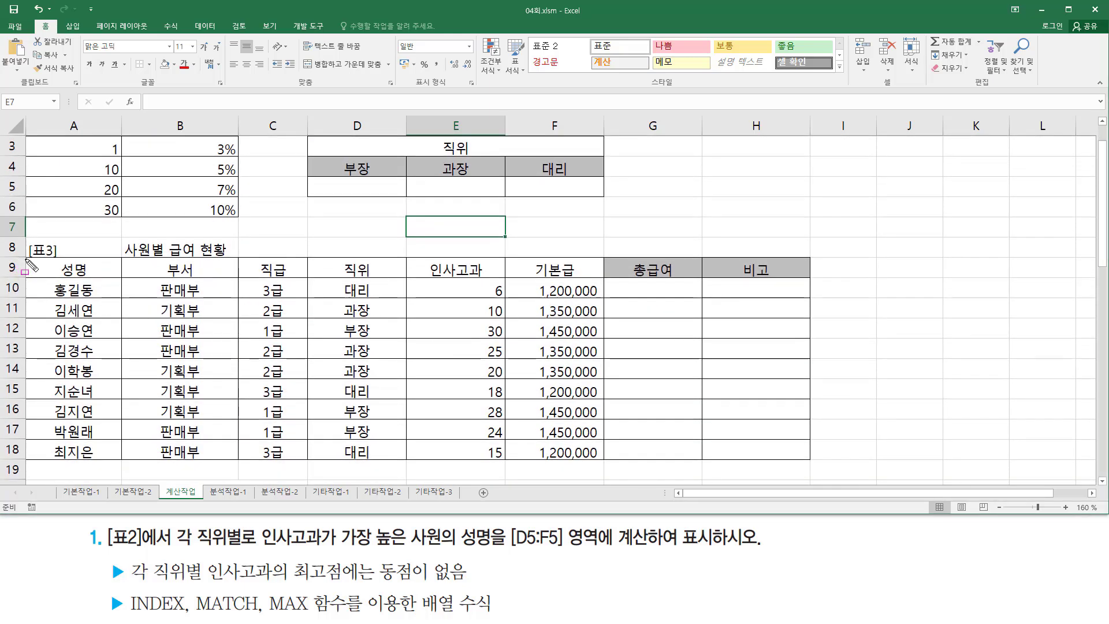
pyautogui.moveTo(26, 259)
pyautogui.mouseDown()
pyautogui.moveTo(811, 448)
pyautogui.moveTo(811, 463)
pyautogui.mouseUp()
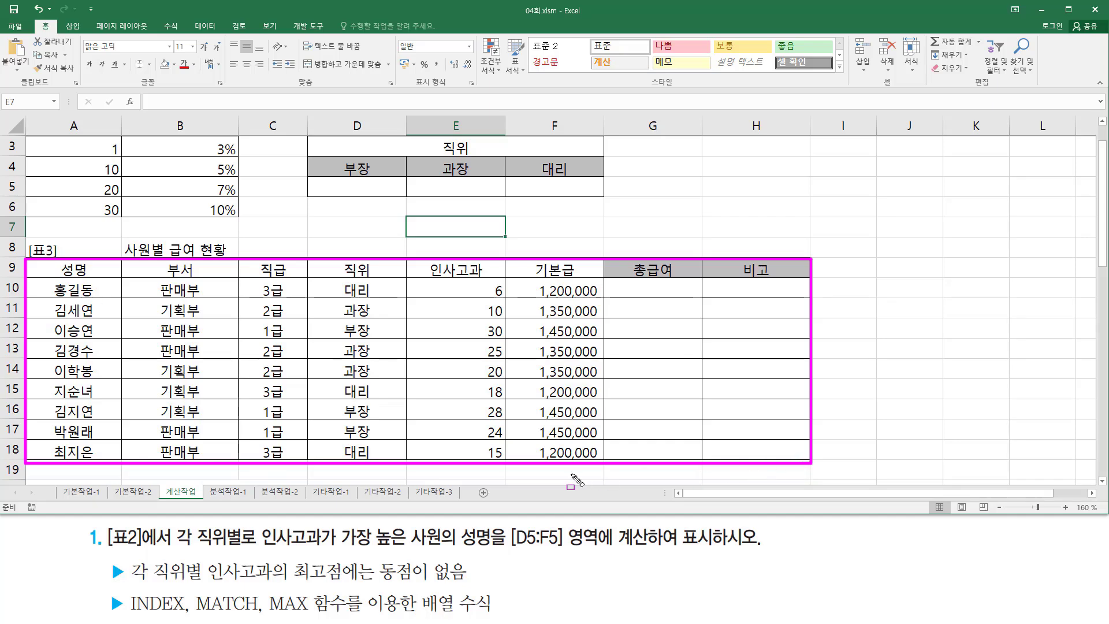
pyautogui.press('Escape')
pyautogui.moveTo(350, 163); pyautogui.dragTo(375, 179)
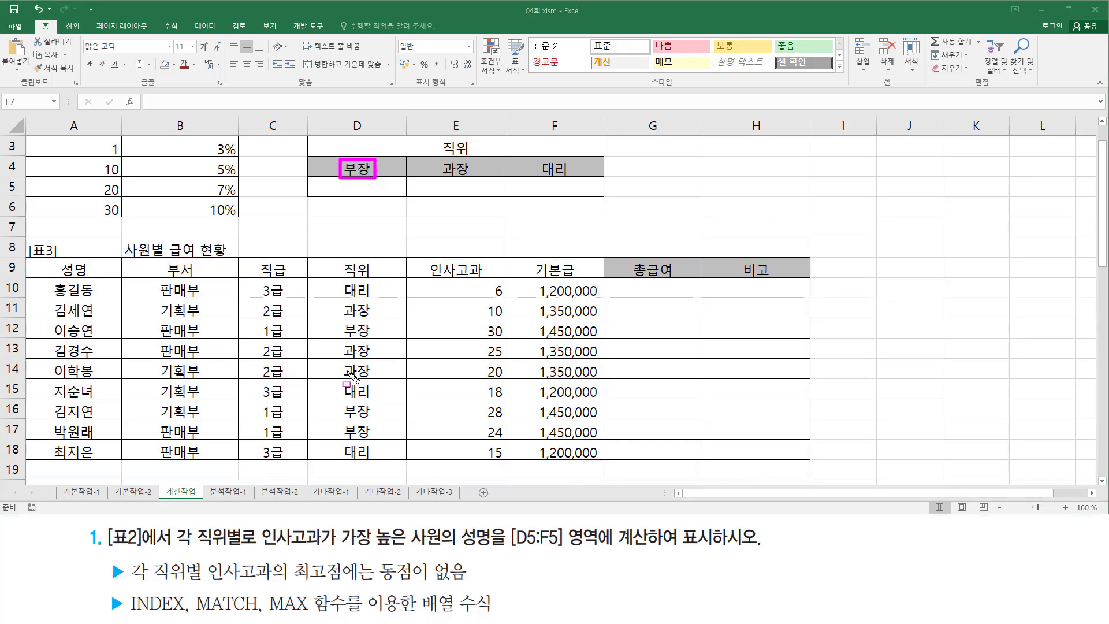
pyautogui.moveTo(340, 322); pyautogui.dragTo(375, 338)
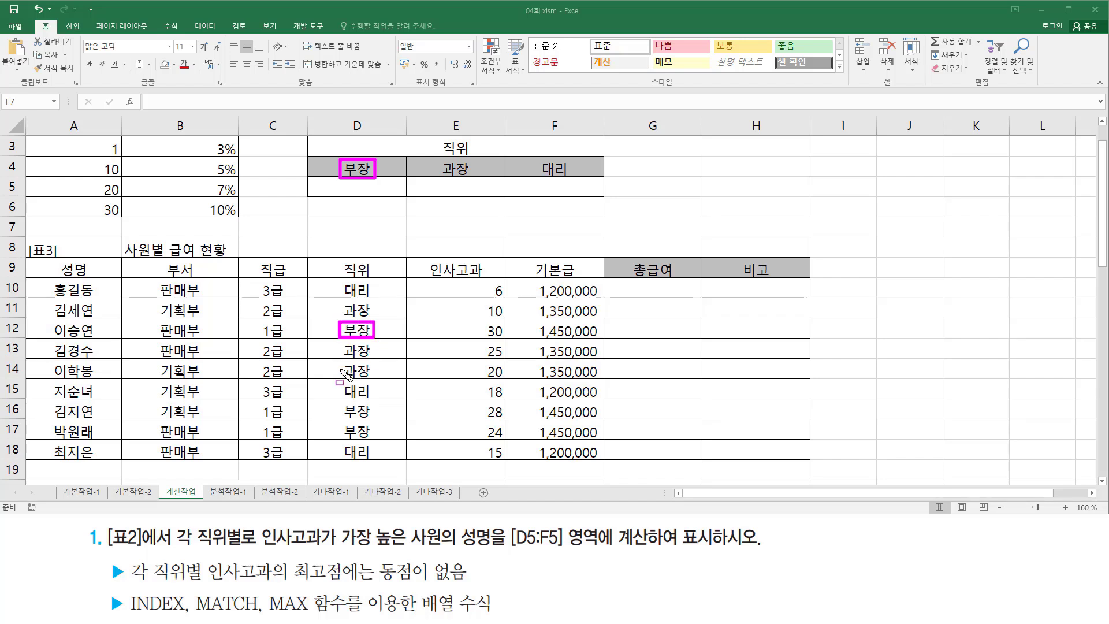
pyautogui.moveTo(341, 402)
pyautogui.mouseDown()
pyautogui.moveTo(375, 422)
pyautogui.moveTo(375, 441)
pyautogui.mouseUp()
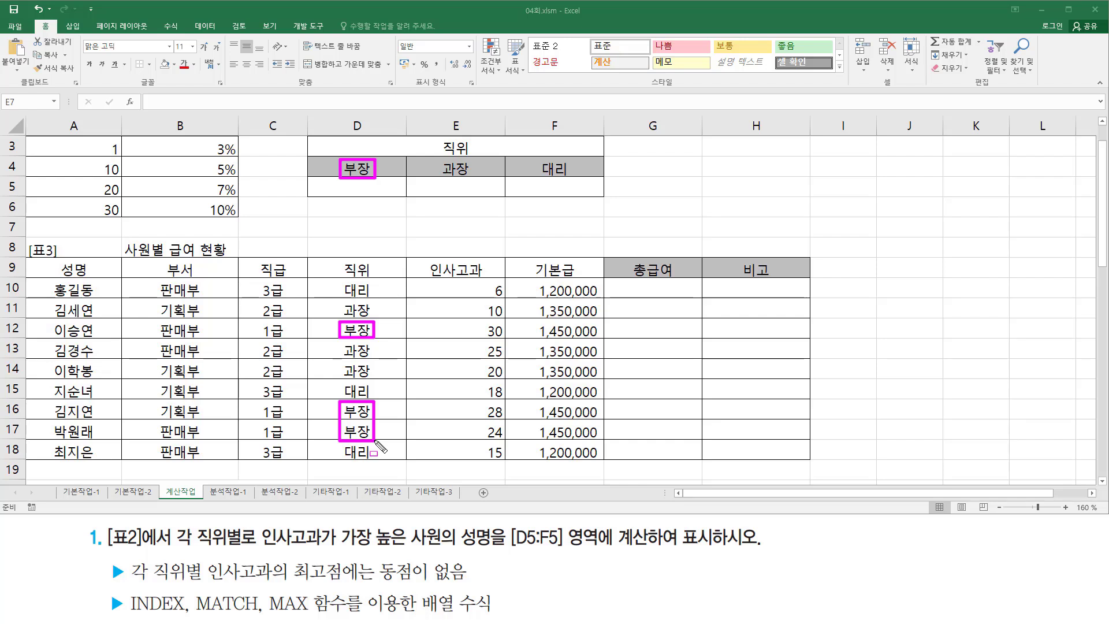
pyautogui.moveTo(480, 321); pyautogui.dragTo(513, 338)
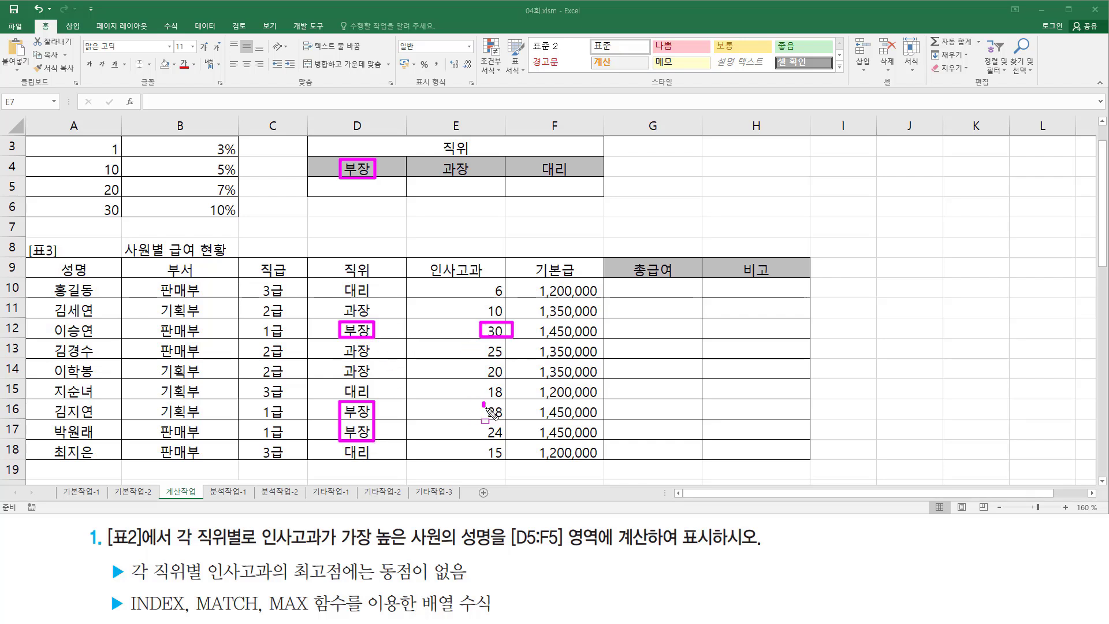
pyautogui.moveTo(482, 403); pyautogui.dragTo(507, 442)
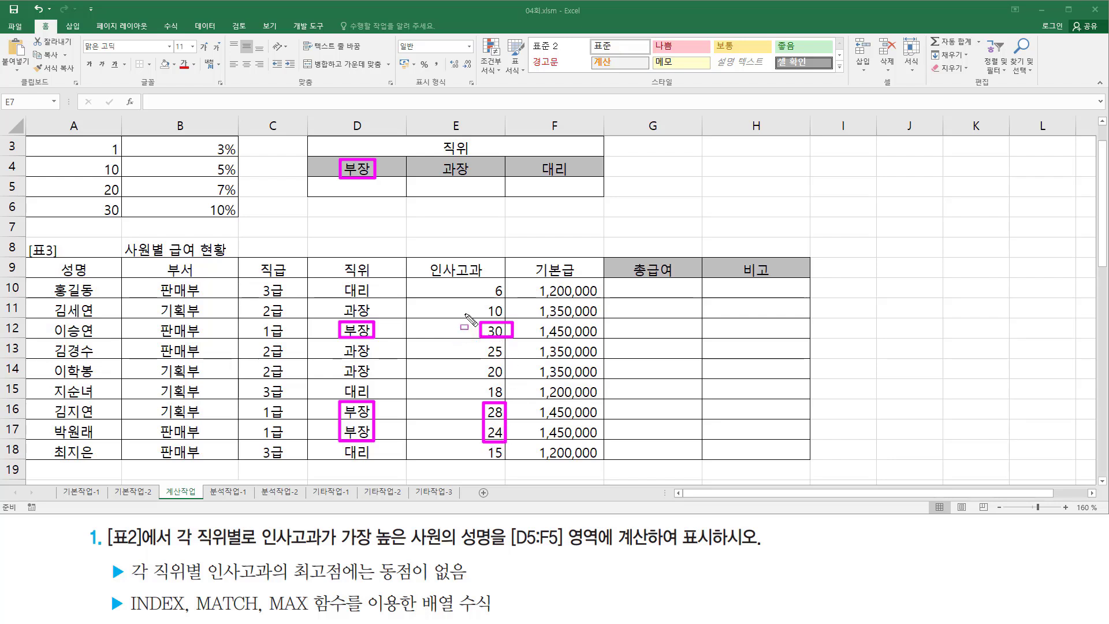
pyautogui.moveTo(464, 313); pyautogui.dragTo(523, 347)
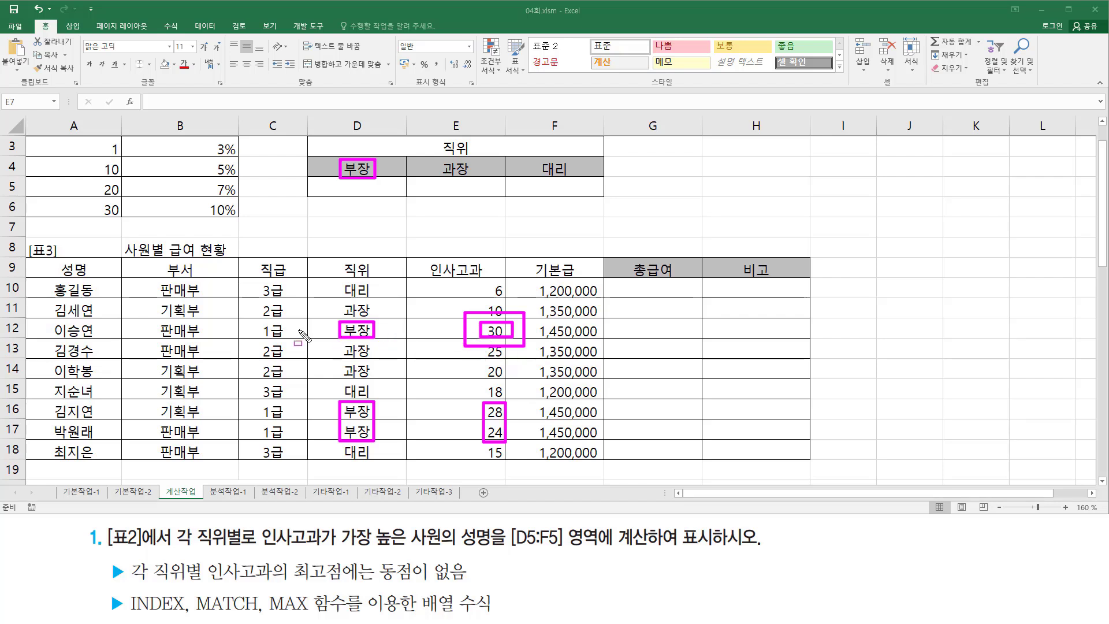
pyautogui.moveTo(46, 318); pyautogui.dragTo(98, 341)
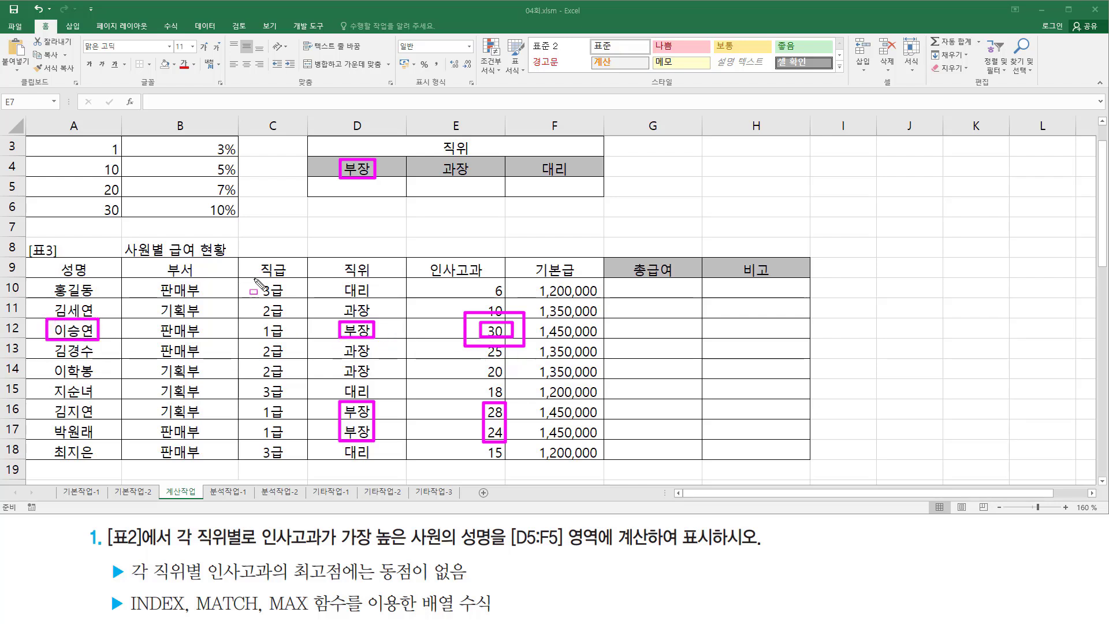
pyautogui.moveTo(327, 183); pyautogui.dragTo(391, 198)
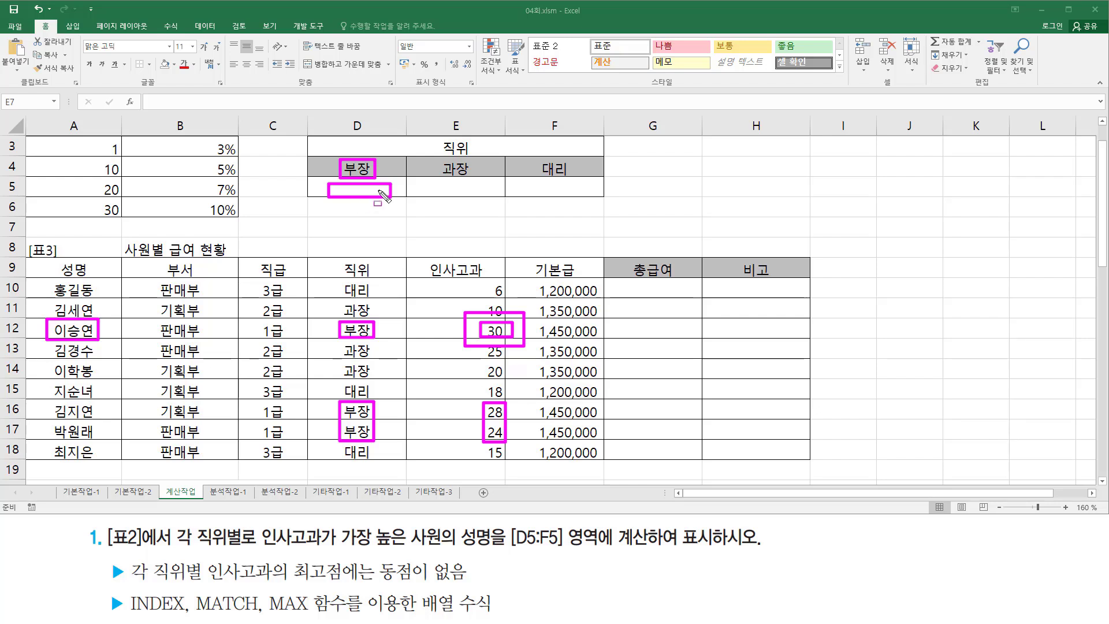
pyautogui.press('Escape')
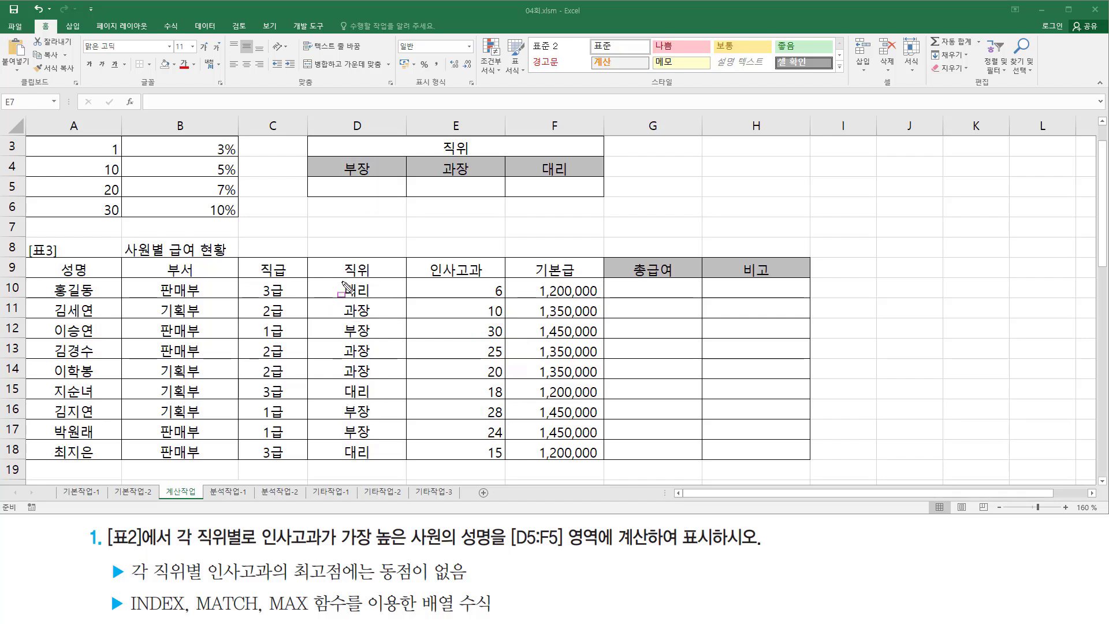
pyautogui.moveTo(337, 280); pyautogui.dragTo(383, 465)
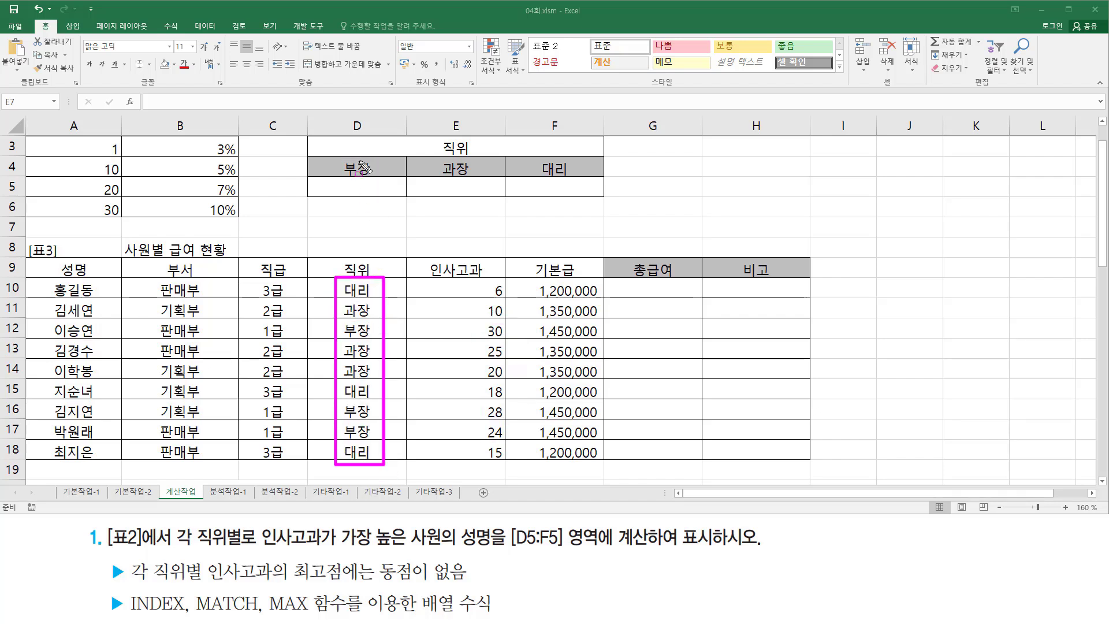
pyautogui.moveTo(343, 157); pyautogui.dragTo(370, 181)
pyautogui.moveTo(483, 281)
pyautogui.mouseDown()
pyautogui.moveTo(497, 463)
pyautogui.moveTo(510, 465)
pyautogui.mouseUp()
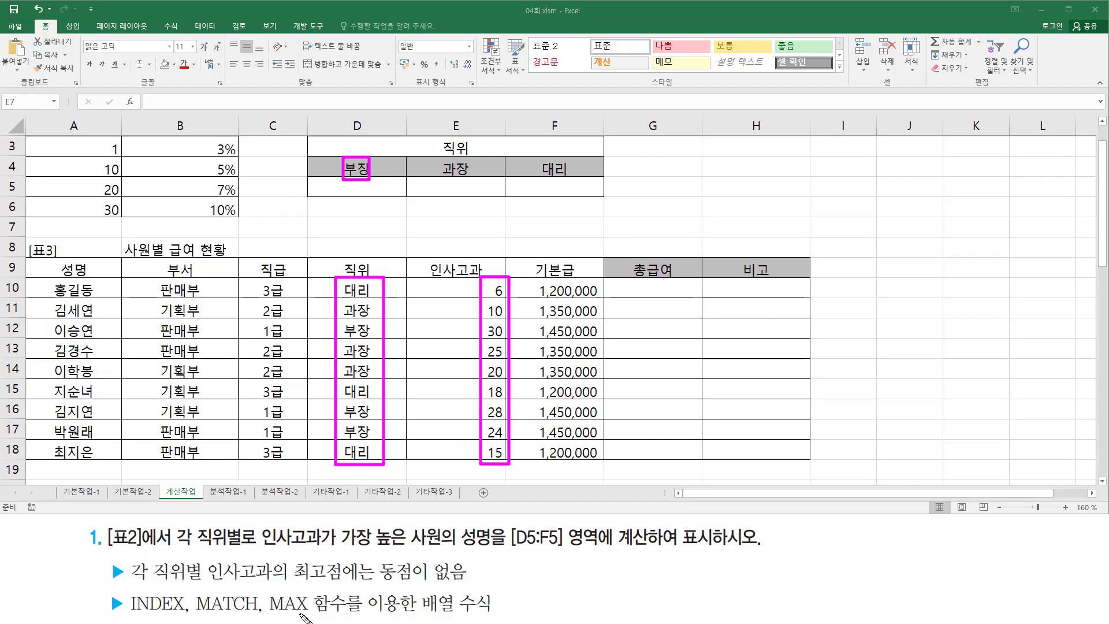
pyautogui.moveTo(271, 595)
pyautogui.mouseDown()
pyautogui.moveTo(335, 616)
pyautogui.moveTo(271, 590)
pyautogui.mouseUp()
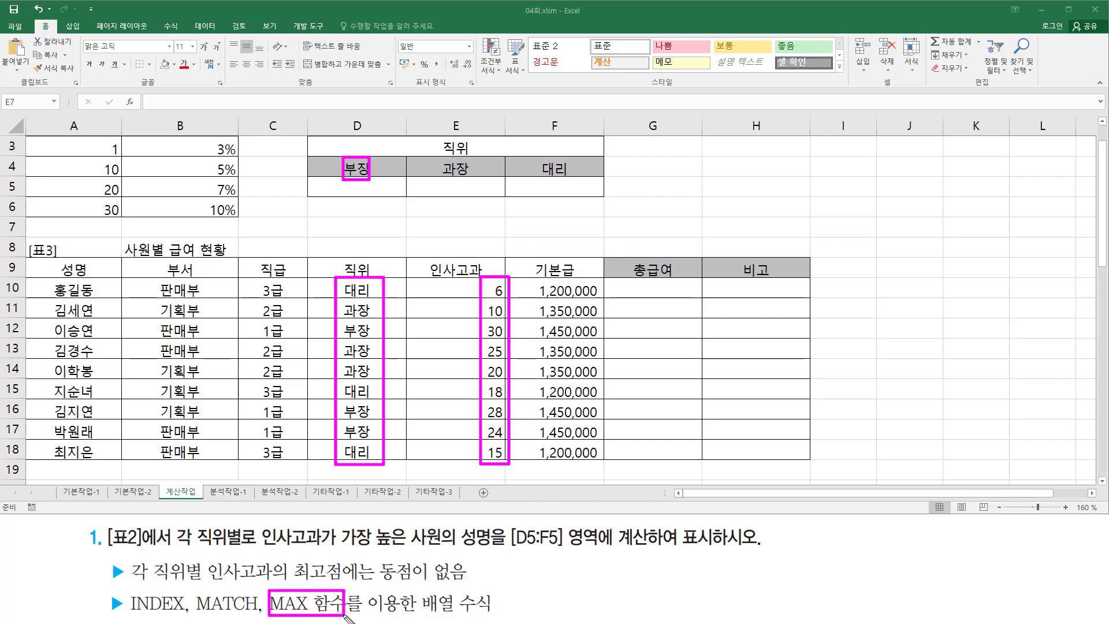
pyautogui.press('Escape')
# Enter the formula pattern note "max( (조건) * 계산범위 )" in cell H3
pyautogui.click(749, 153)
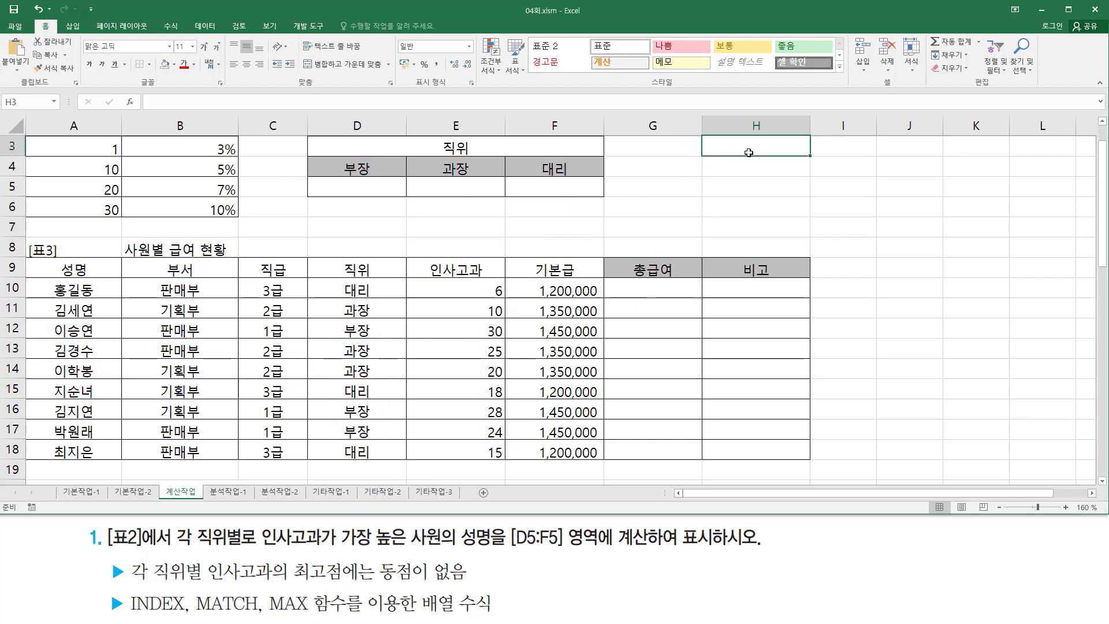
pyautogui.doubleClick(748, 153)
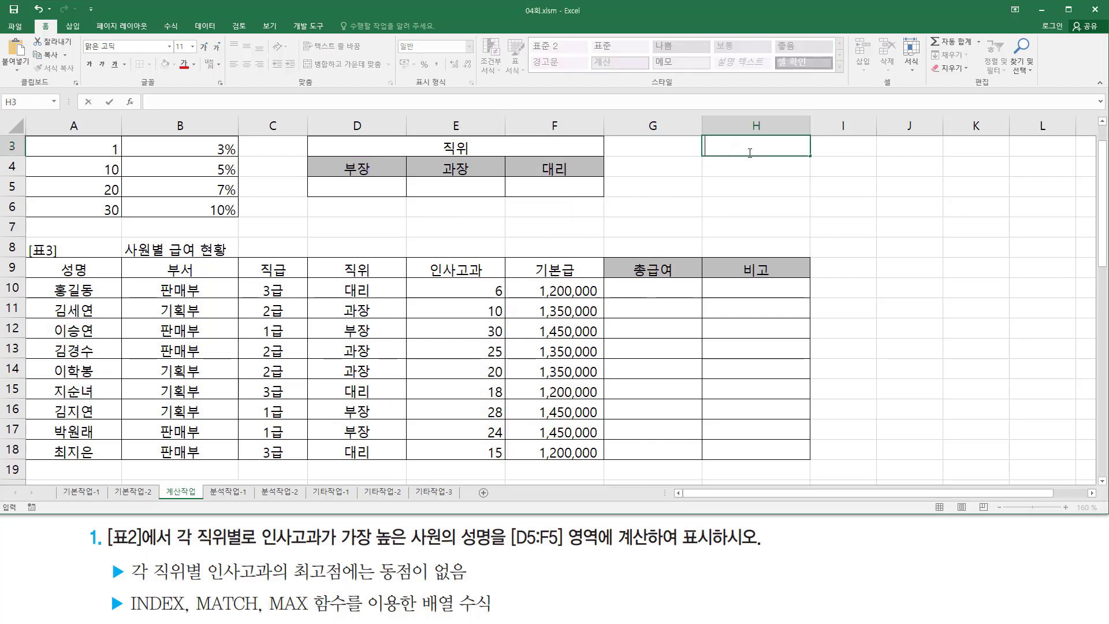
pyautogui.write('max(')
pyautogui.write(' (조거')
pyautogui.write(')')
pyautogui.write(' * 계산')
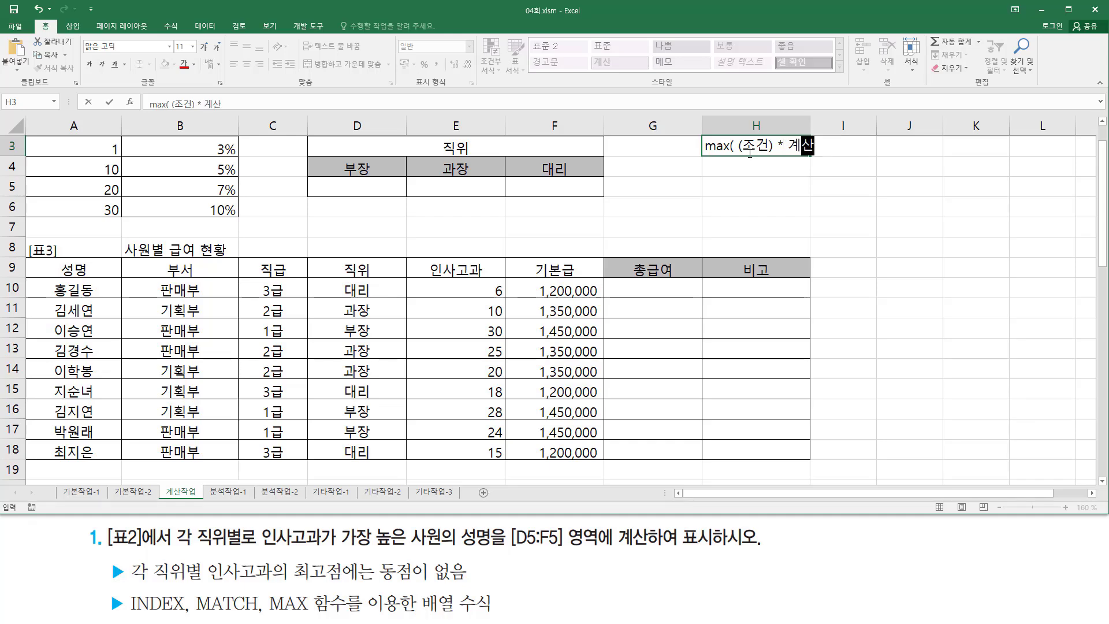
pyautogui.write('범위')
pyautogui.press('Return')
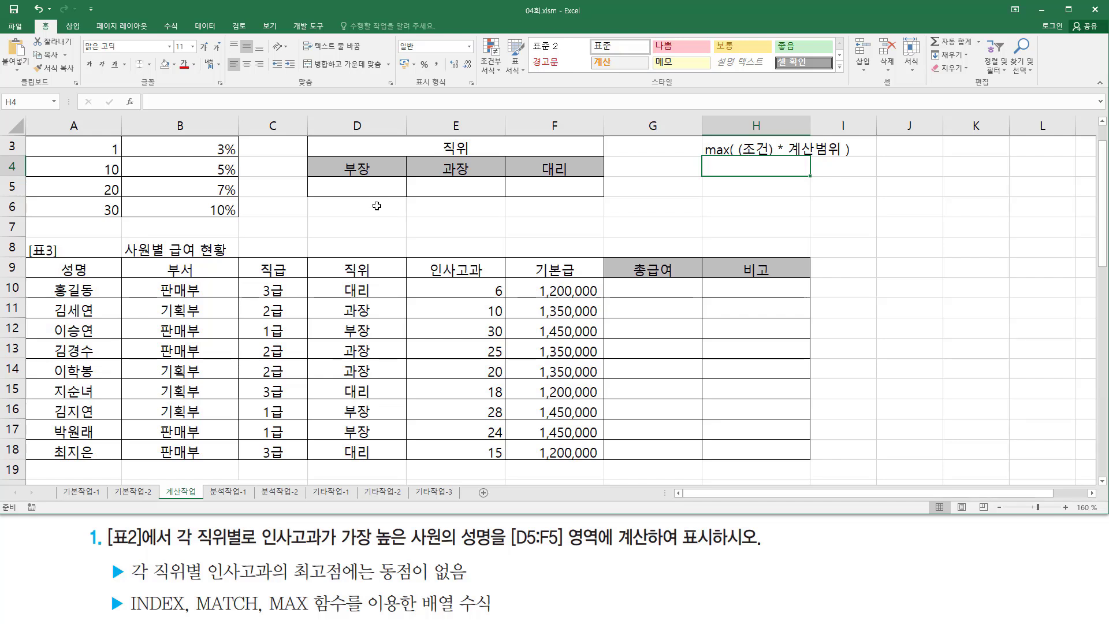
# Start a MAX formula in D5 with the parenthesised condition (D10:D18=D4), comparing the 직위 column of [표3] with the 부장 heading
pyautogui.click(366, 186)
pyautogui.write('=')
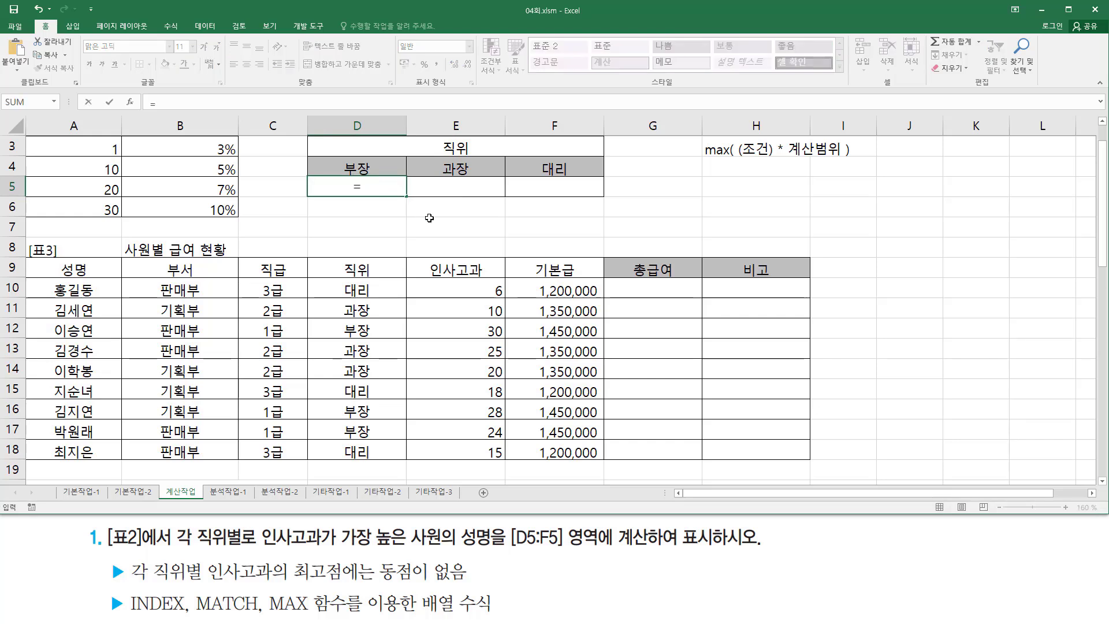
pyautogui.write('max')
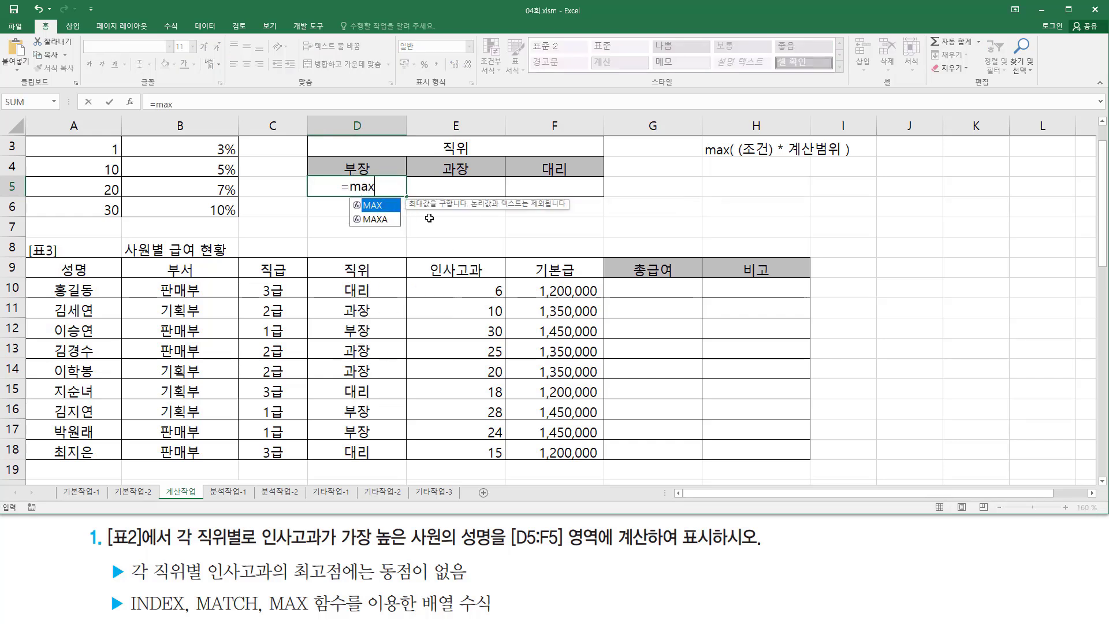
pyautogui.press('Tab')
pyautogui.write('(')
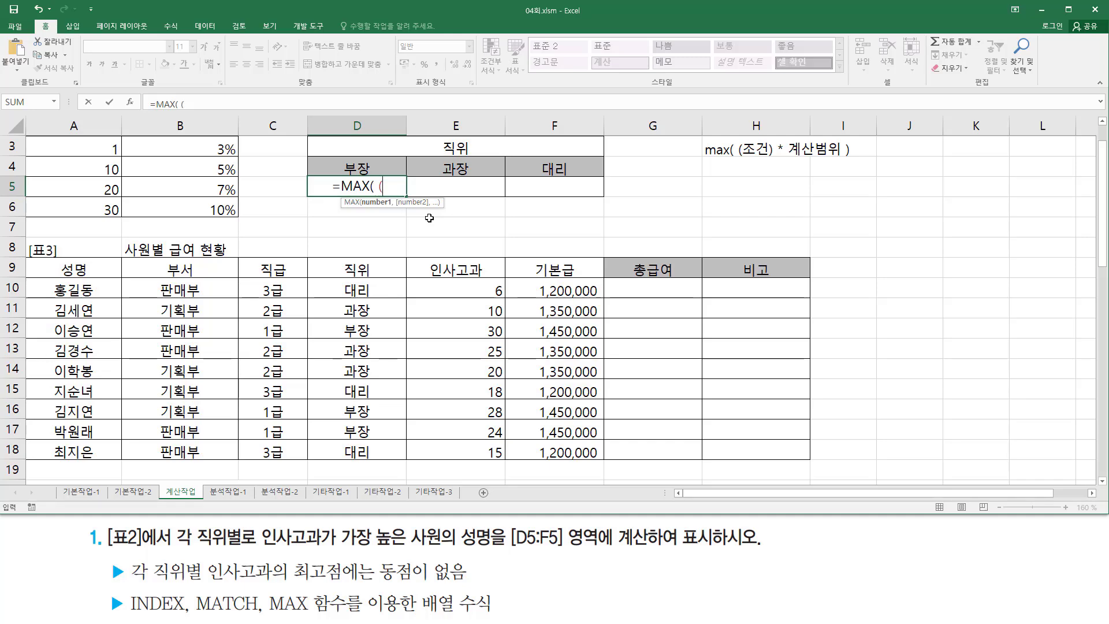
pyautogui.moveTo(338, 292); pyautogui.dragTo(364, 449)
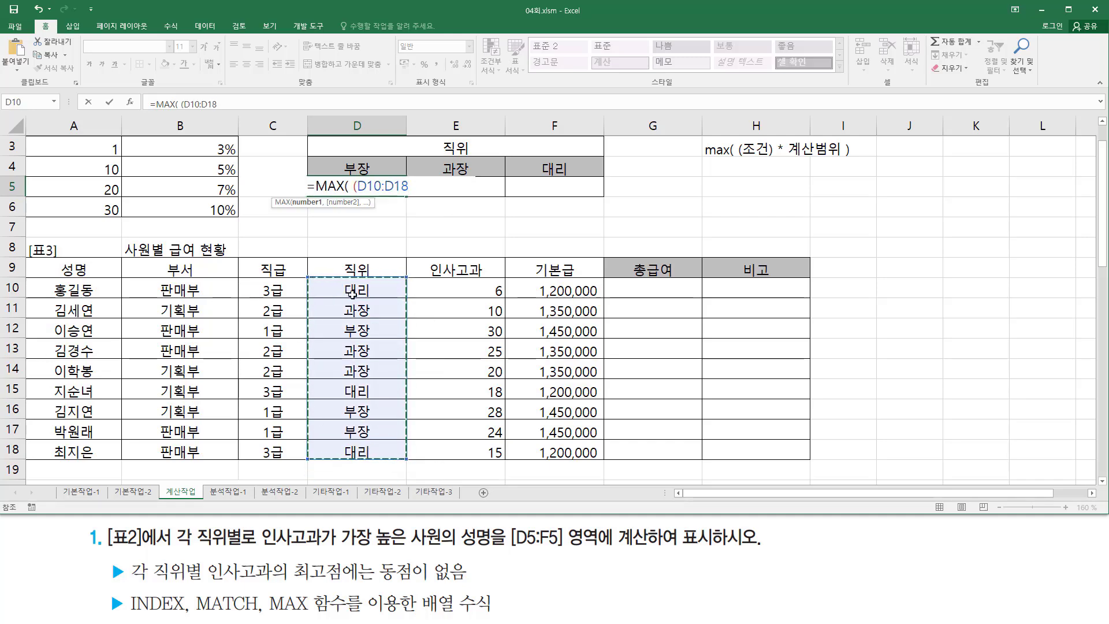
pyautogui.write('=')
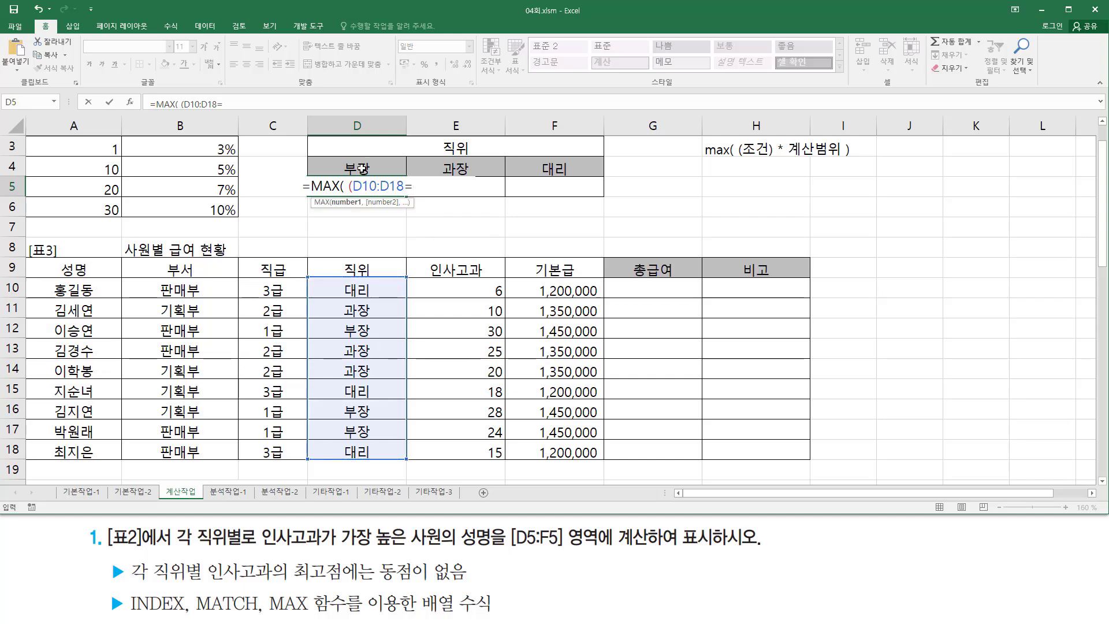
pyautogui.click(361, 168)
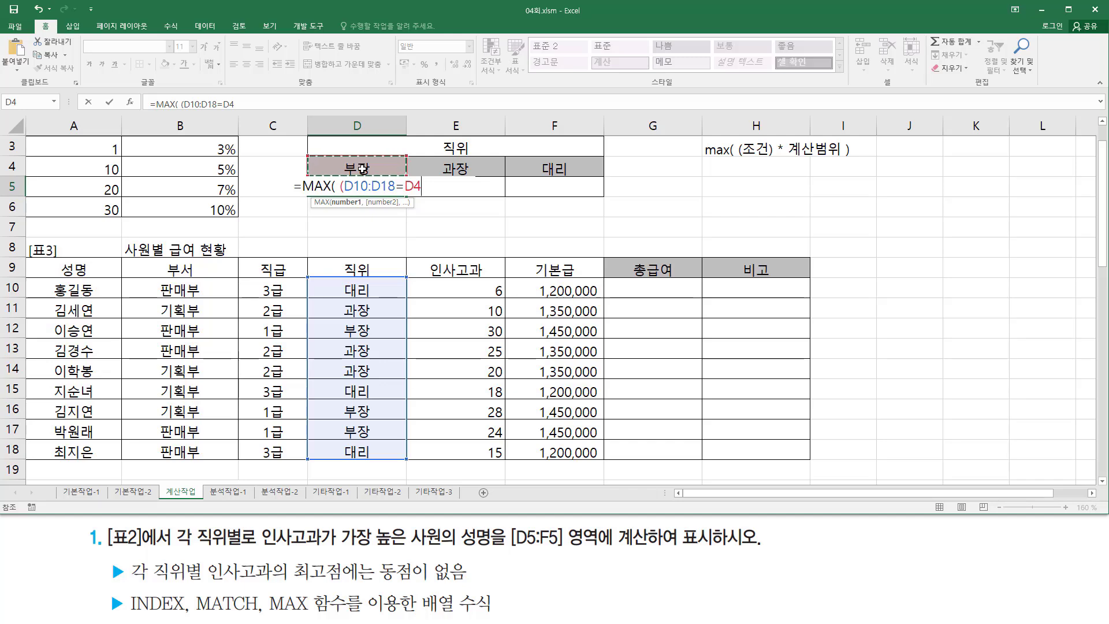
pyautogui.write(')')
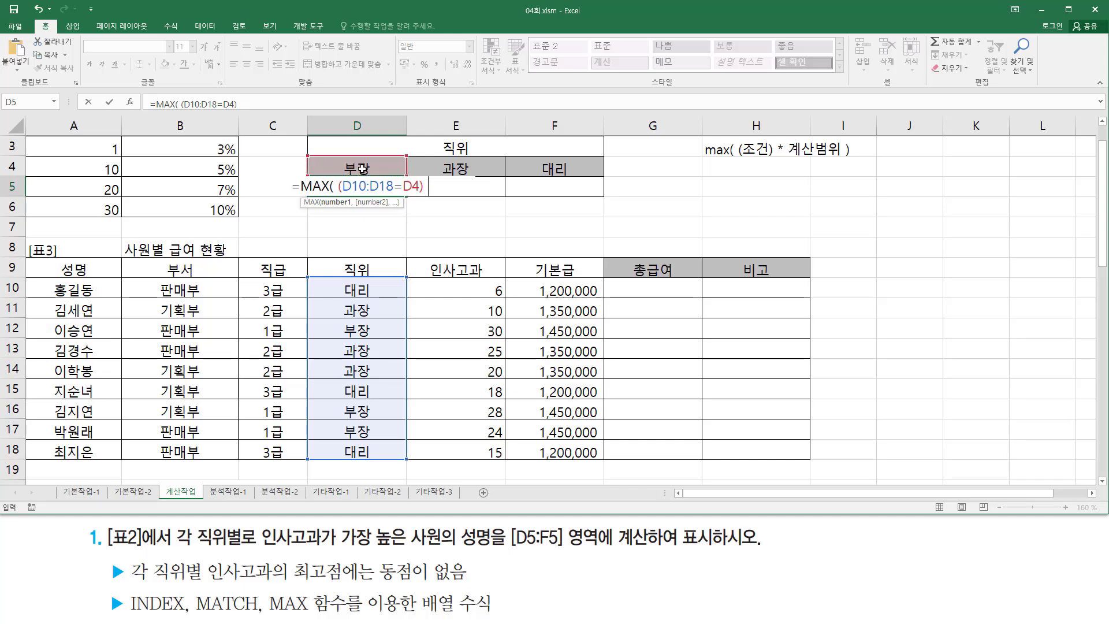
# Multiply the condition by the 인사고과 range E10:E18, close the MAX function and commit D5 as an array formula
pyautogui.write(' *')
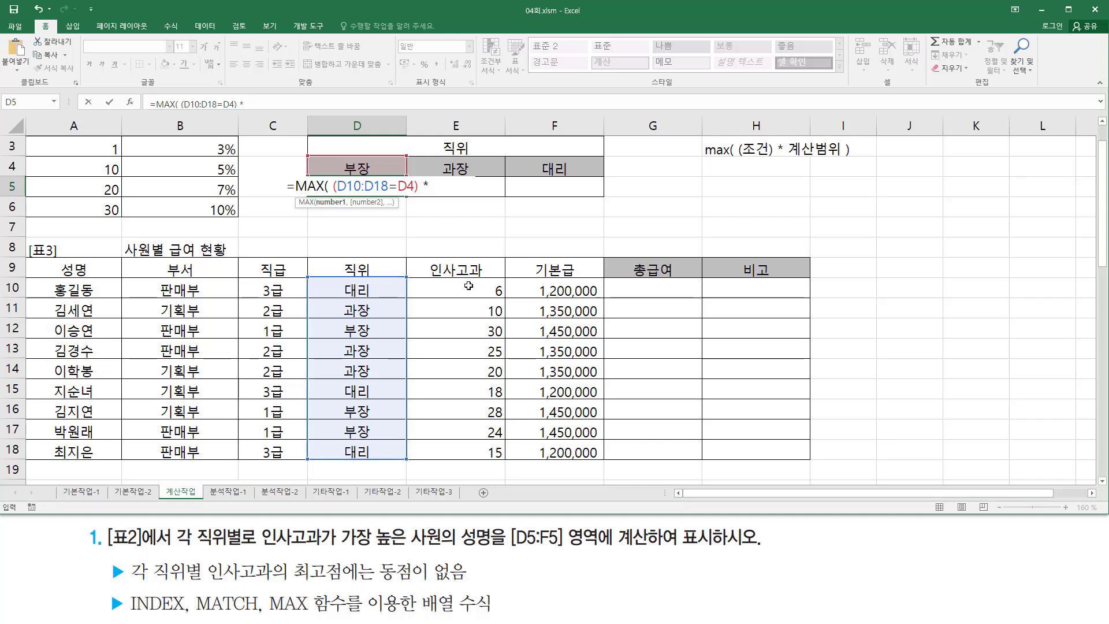
pyautogui.moveTo(468, 285); pyautogui.dragTo(469, 445)
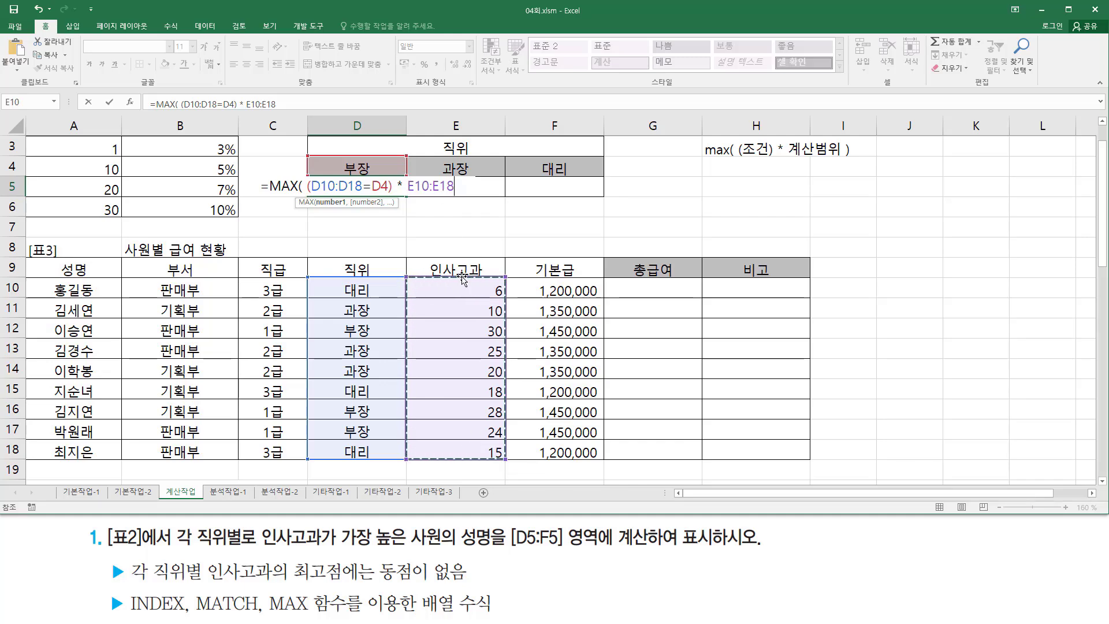
pyautogui.write(')')
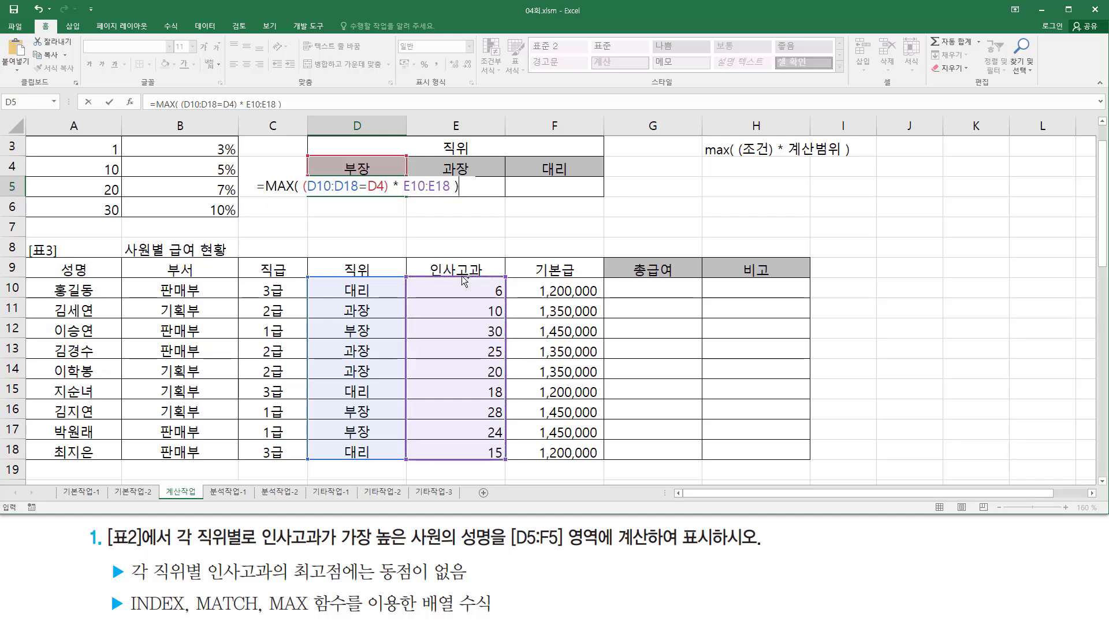
pyautogui.hotkey('ctrl', 'shift', 'Return')
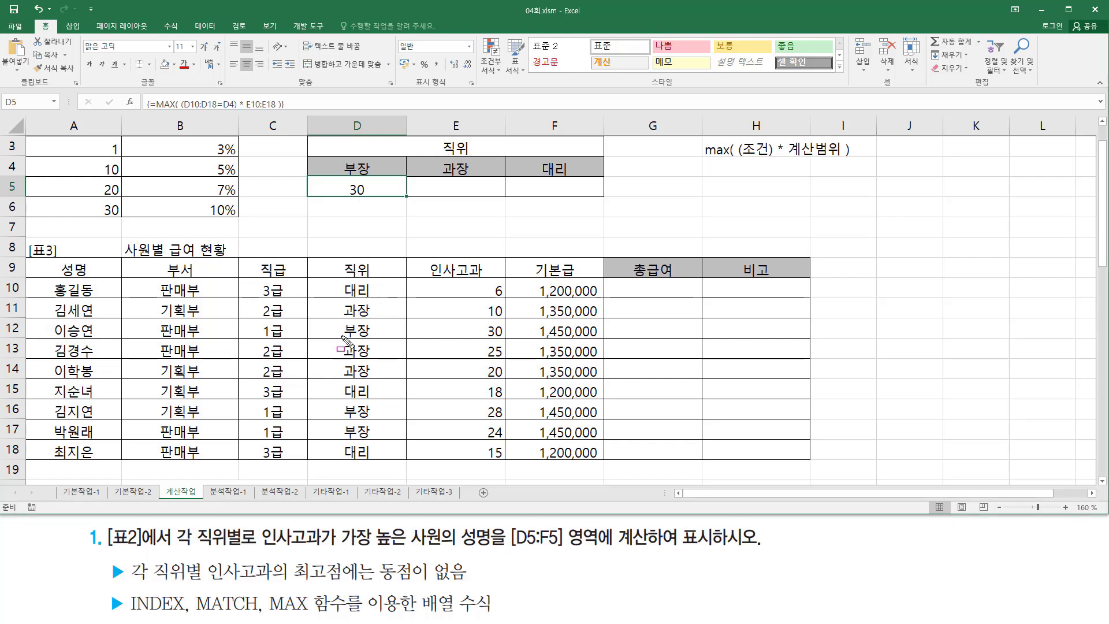
# Check D5 against the 인사고과 values of the 부장 rows in [표3], and trace its position in that column to the 성명 column
pyautogui.moveTo(341, 320); pyautogui.dragTo(369, 338)
pyautogui.moveTo(340, 402)
pyautogui.mouseDown()
pyautogui.moveTo(350, 428)
pyautogui.moveTo(376, 441)
pyautogui.mouseUp()
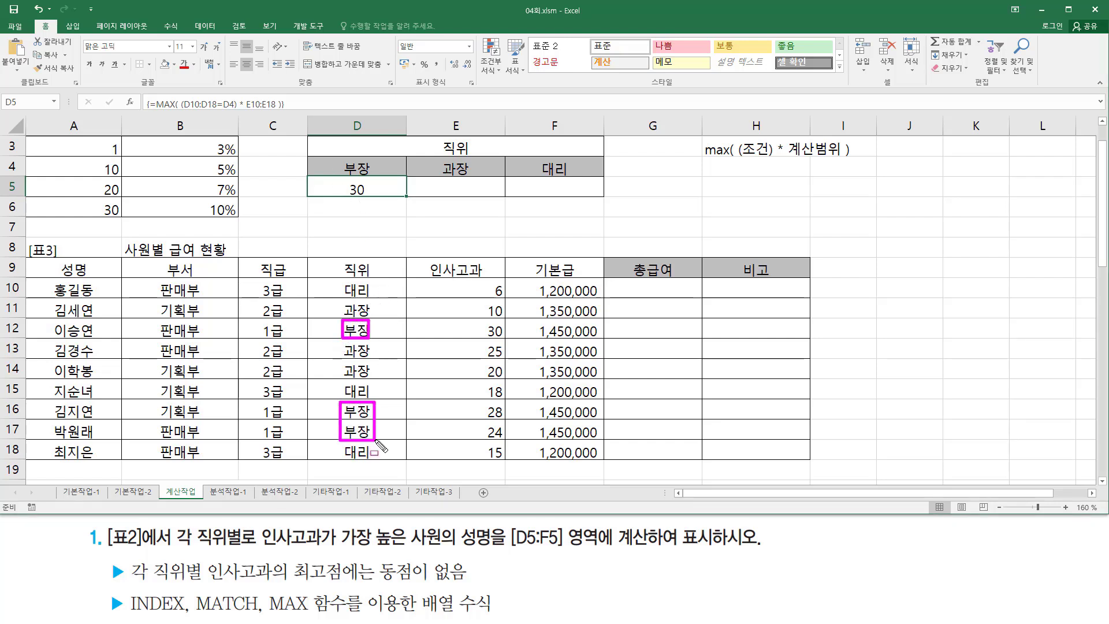
pyautogui.moveTo(481, 320); pyautogui.dragTo(505, 340)
pyautogui.moveTo(478, 396); pyautogui.dragTo(516, 445)
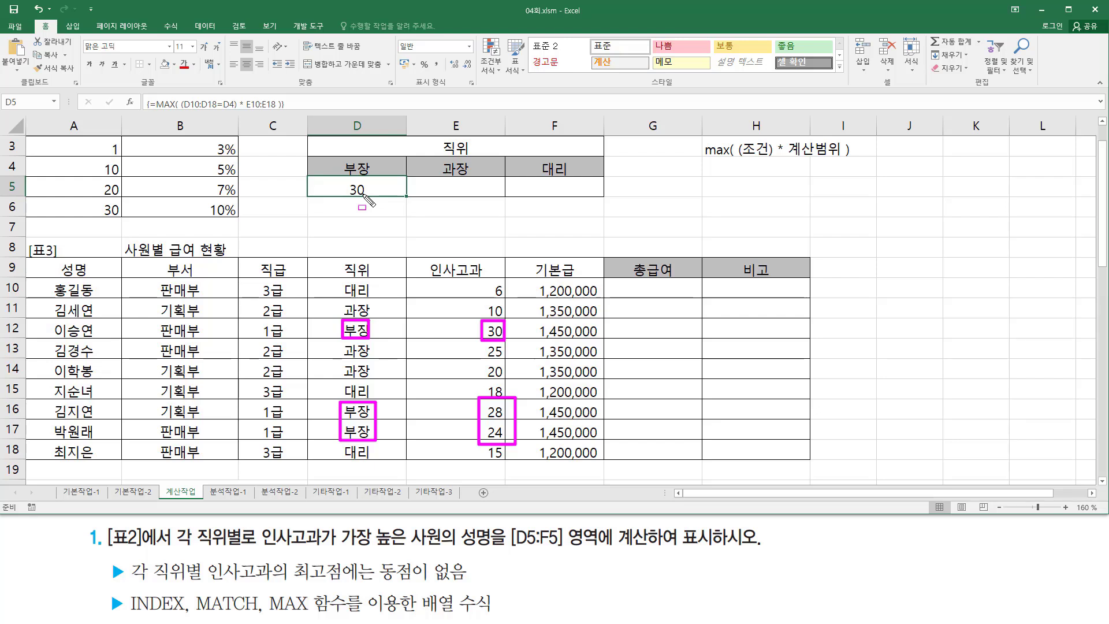
pyautogui.press('Escape')
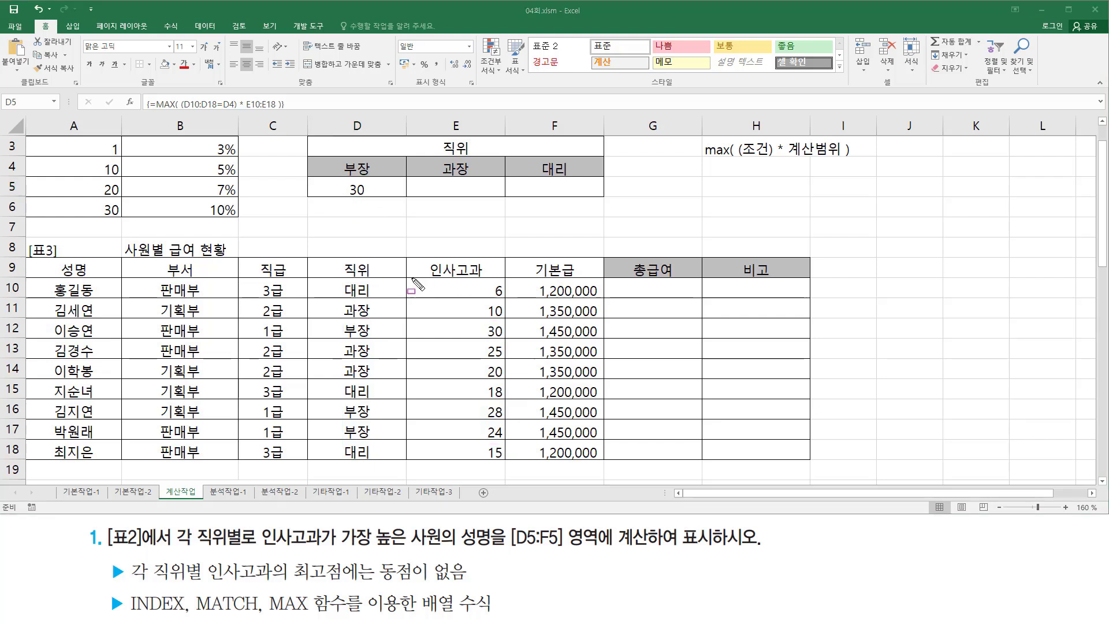
pyautogui.moveTo(344, 179); pyautogui.dragTo(374, 196)
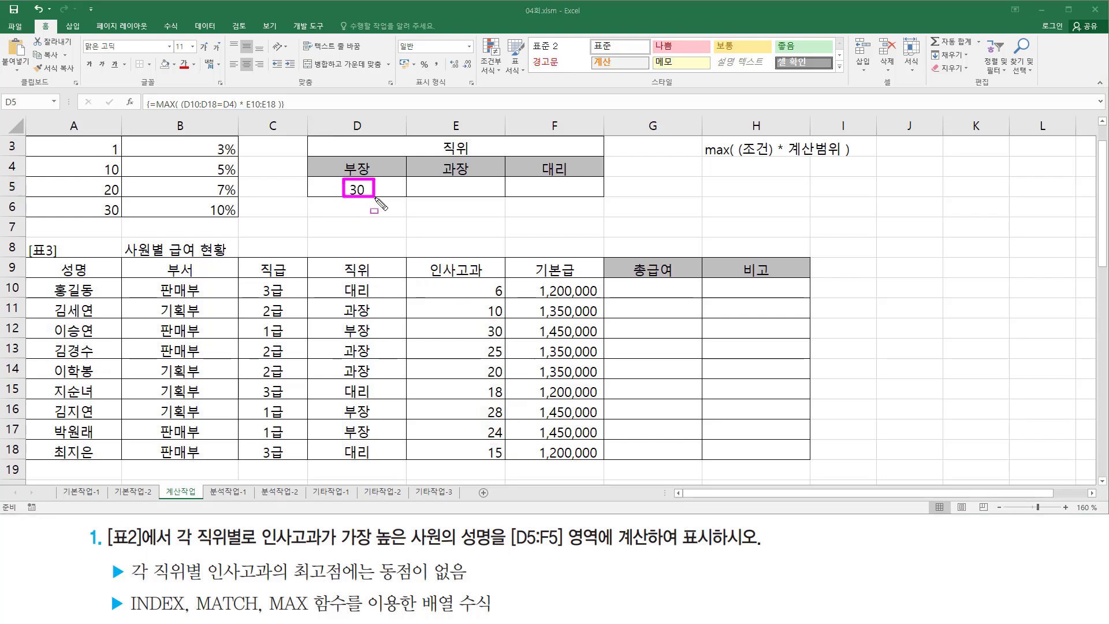
pyautogui.moveTo(414, 279); pyautogui.dragTo(506, 460)
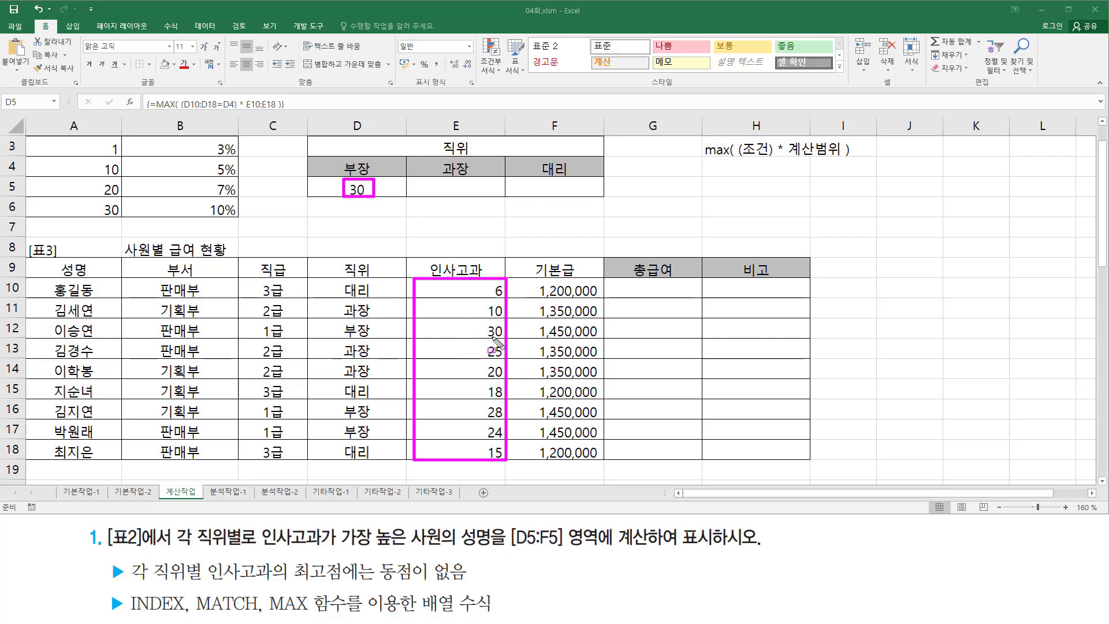
pyautogui.moveTo(483, 320); pyautogui.dragTo(508, 343)
pyautogui.moveTo(37, 276)
pyautogui.mouseDown()
pyautogui.moveTo(37, 414)
pyautogui.moveTo(123, 466)
pyautogui.mouseUp()
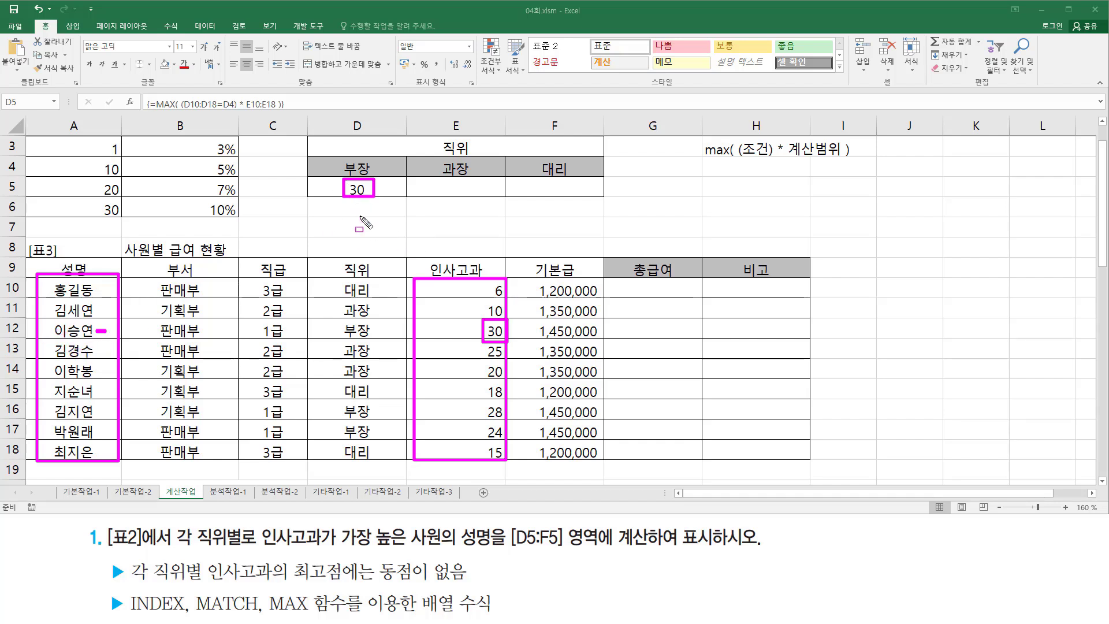
pyautogui.press('Escape')
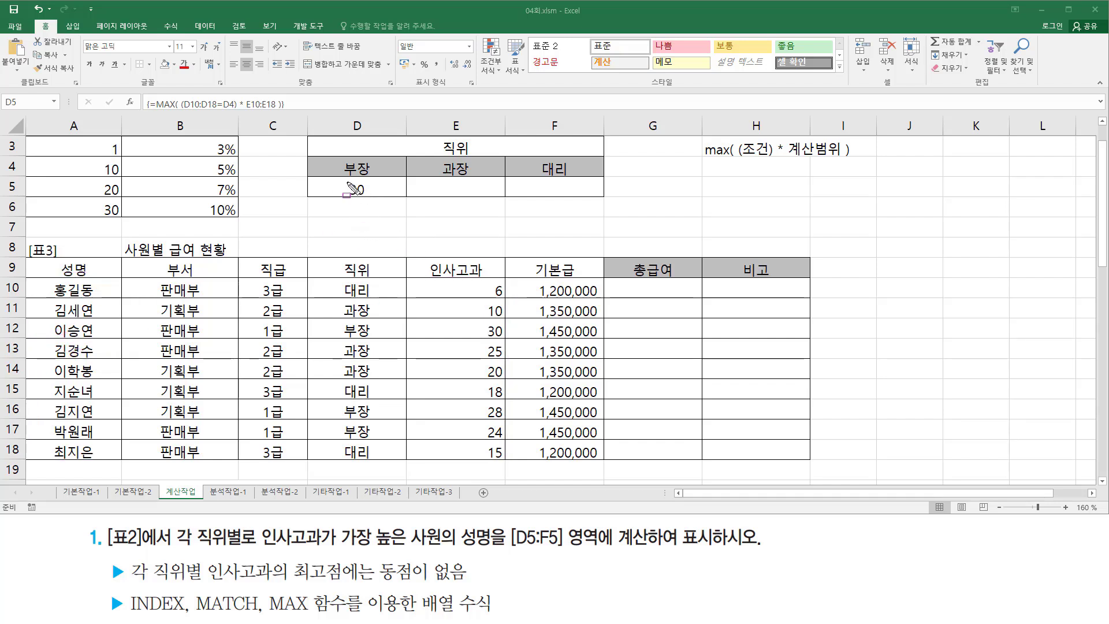
pyautogui.moveTo(346, 181); pyautogui.dragTo(371, 202)
pyautogui.moveTo(414, 276)
pyautogui.mouseDown()
pyautogui.moveTo(462, 461)
pyautogui.moveTo(510, 466)
pyautogui.mouseUp()
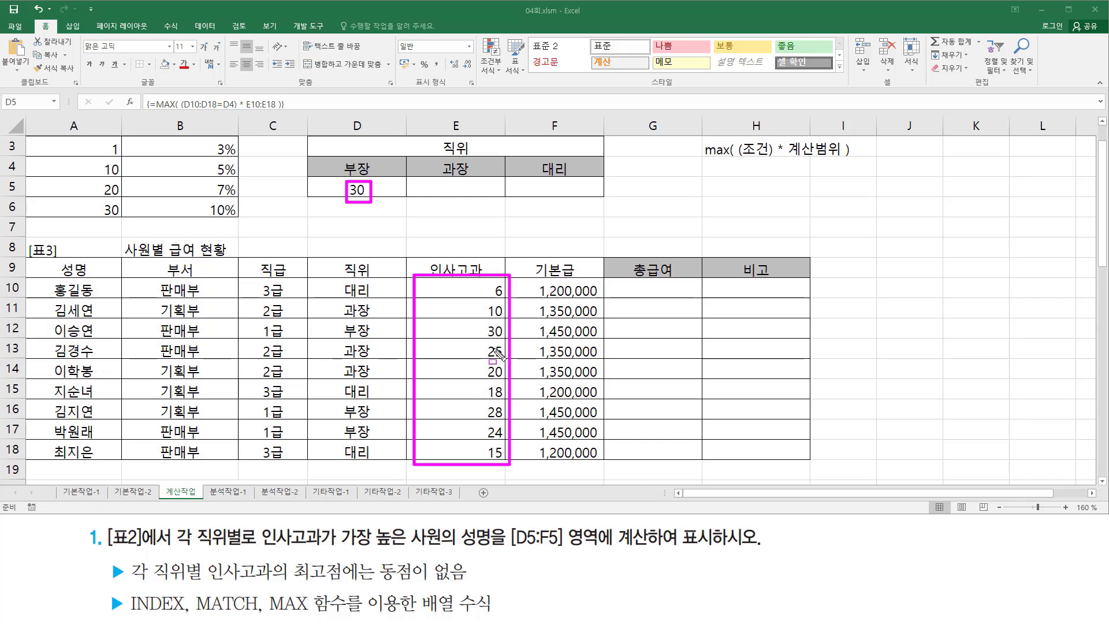
pyautogui.press('Escape')
# Enter the MATCH syntax note "match( 찾을값 , 범위 , 옵션 )" in cell H4
pyautogui.click(727, 177)
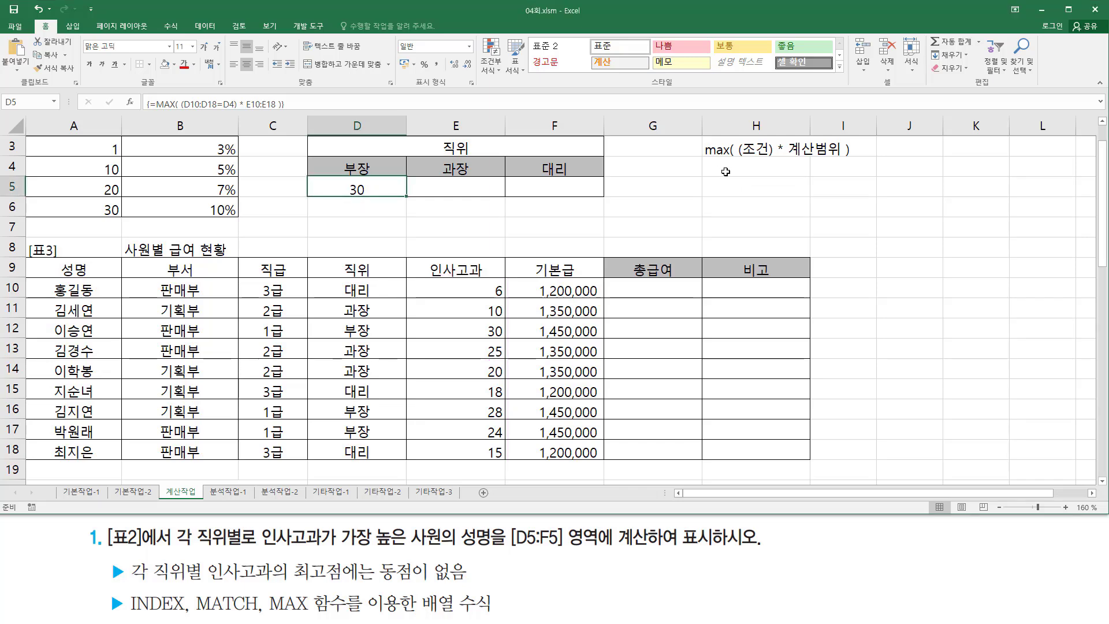
pyautogui.click(725, 173)
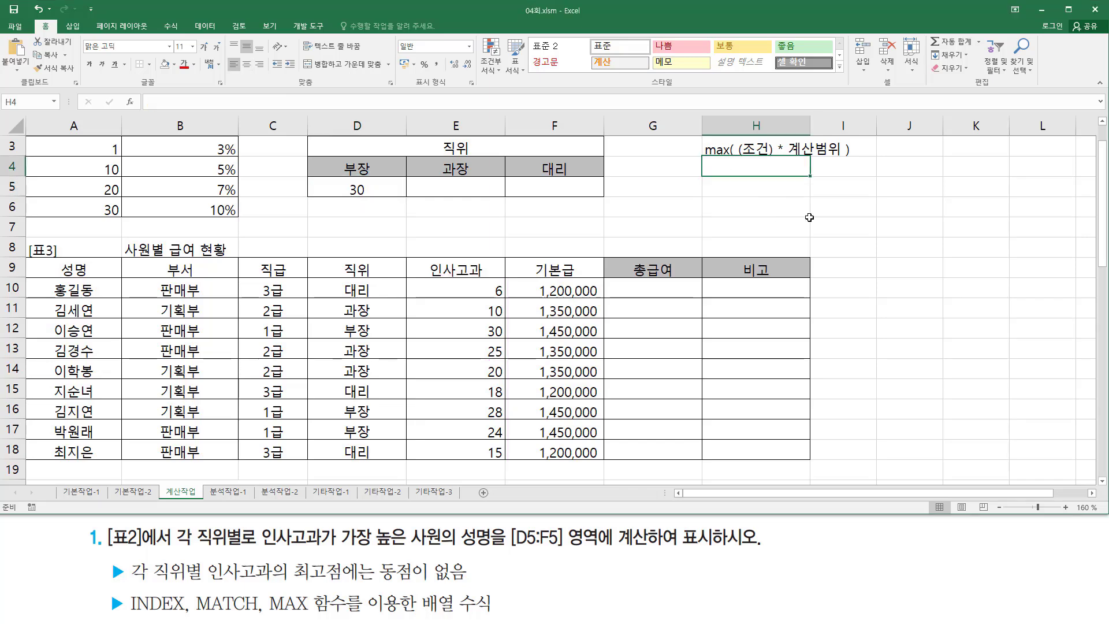
pyautogui.write('max( (조건) * 계산범위 )')
pyautogui.press('BackSpace')
pyautogui.press('BackSpace')
pyautogui.write('tc')
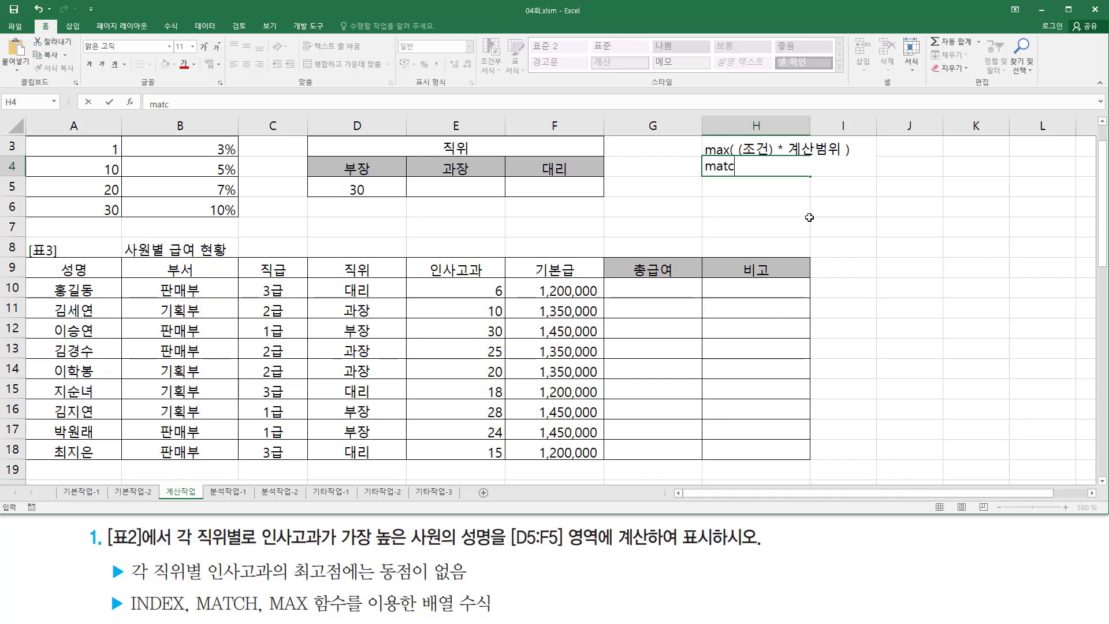
pyautogui.write('h( 찾ㅇ')
pyautogui.write('값')
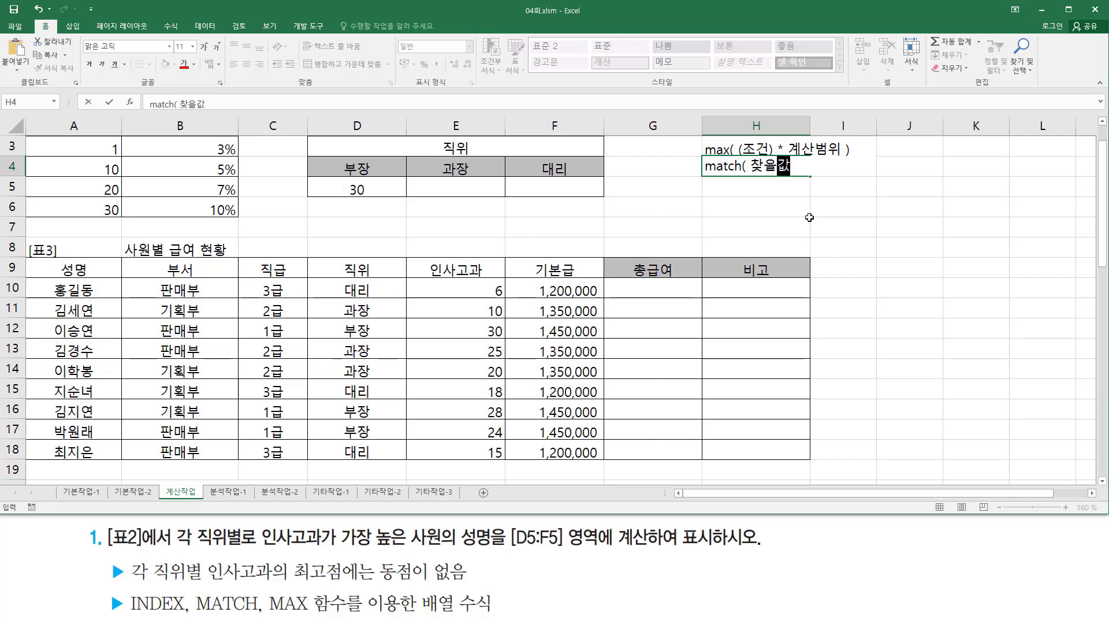
pyautogui.write(' , 범위 ')
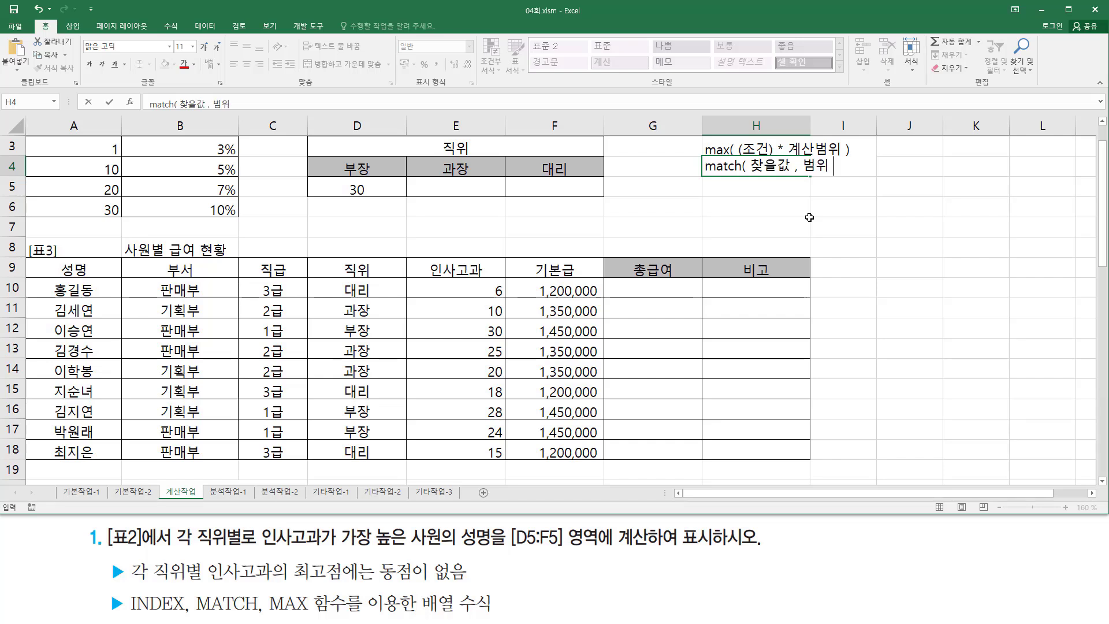
pyautogui.write(', 옵셔')
pyautogui.write(' )')
pyautogui.press('Return')
# List the MATCH option values -1, 0 and 1 in cells G5 to G7
pyautogui.press('Down')
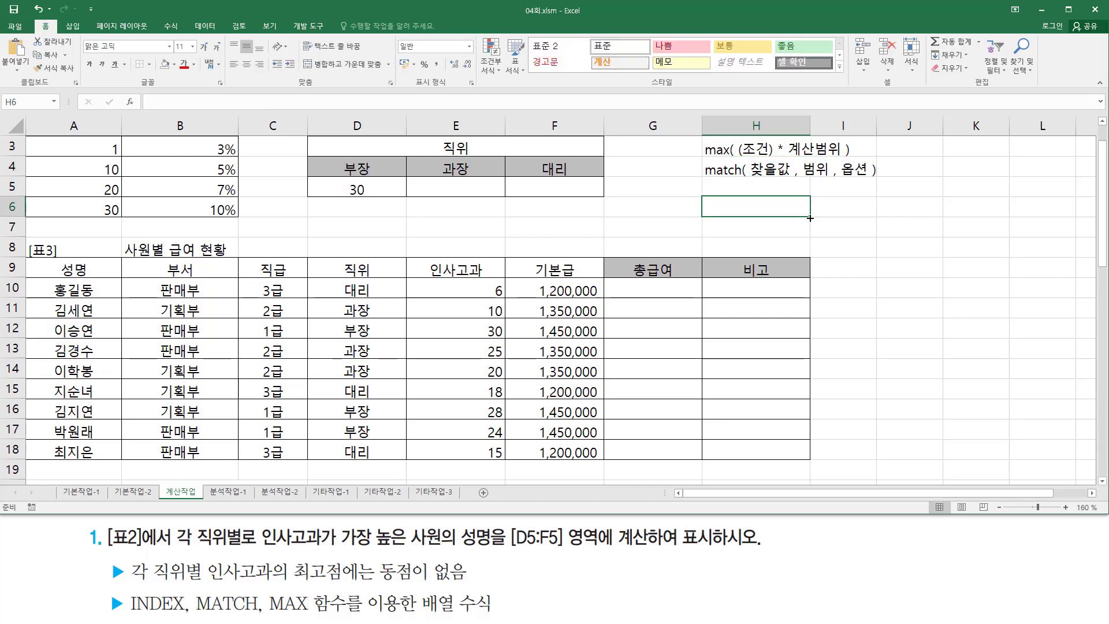
pyautogui.press('Left')
pyautogui.press('Up')
pyautogui.write('-1')
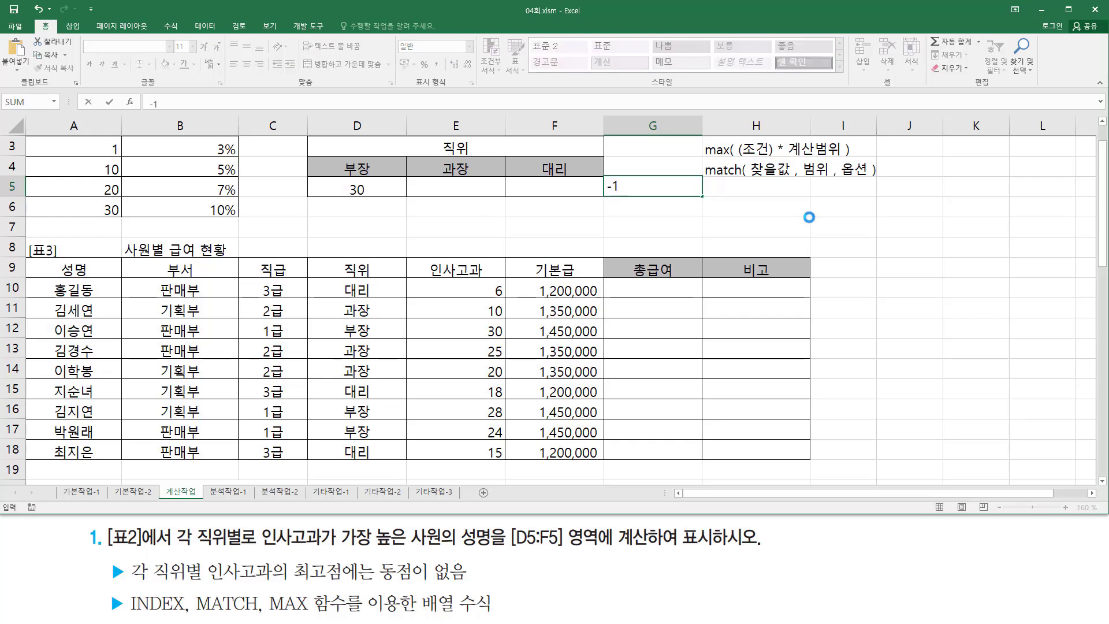
pyautogui.press('Return')
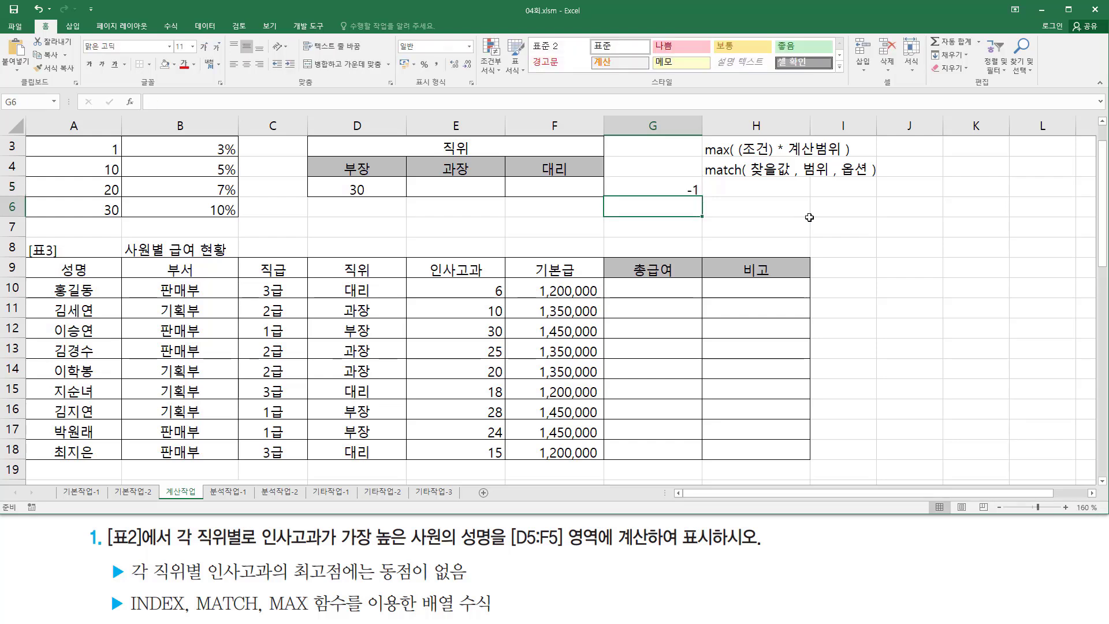
pyautogui.write('0')
pyautogui.press('Return')
pyautogui.write('1')
pyautogui.press('Return')
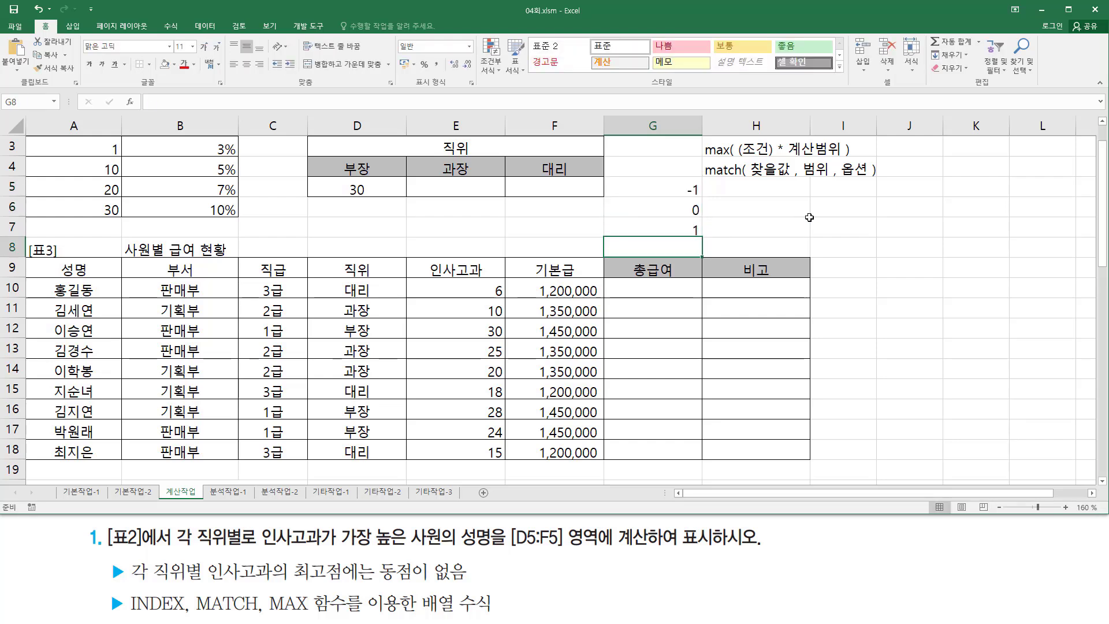
# Label the MATCH option -1 as 내림차순 in cell H5
pyautogui.press('Up')
pyautogui.press('Right')
pyautogui.press('Up')
pyautogui.press('Up')
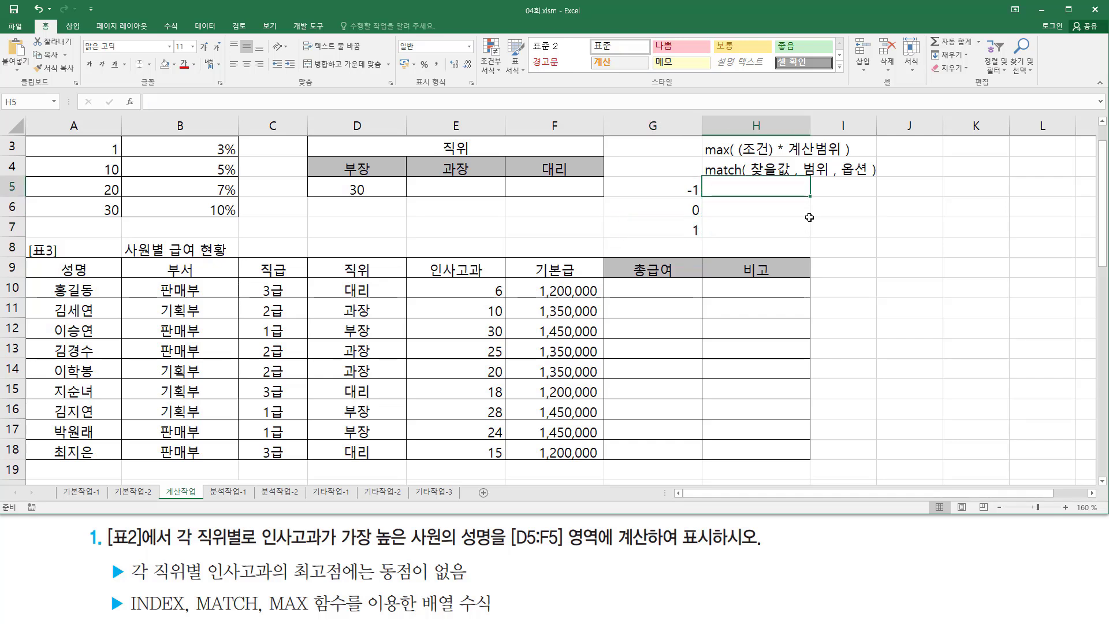
pyautogui.moveTo(751, 159); pyautogui.dragTo(832, 182)
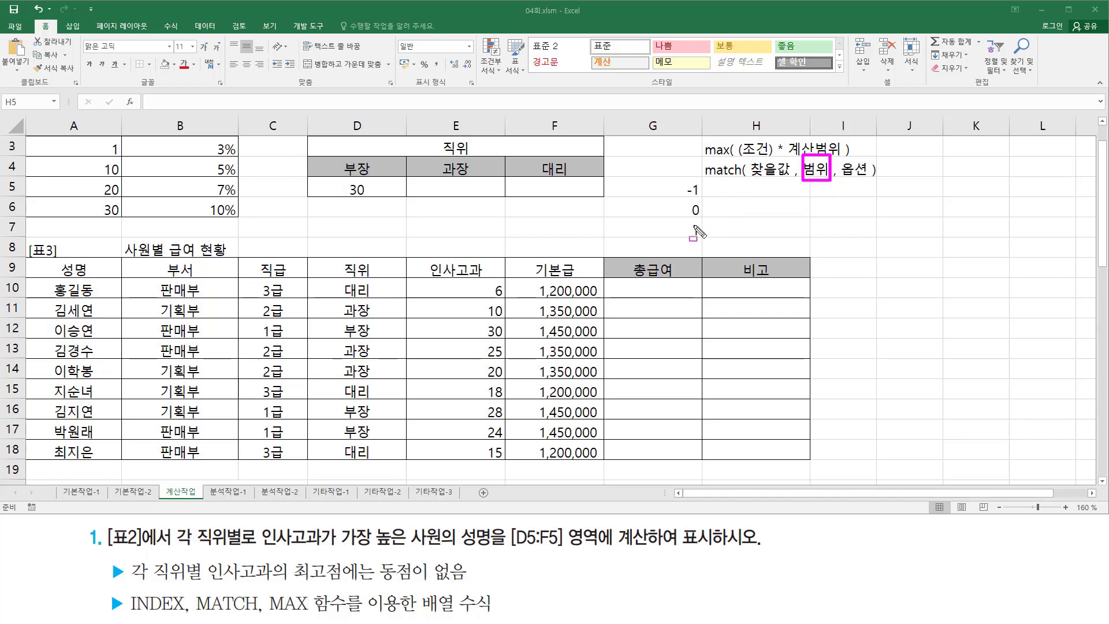
pyautogui.press('Escape')
pyautogui.write('내림차')
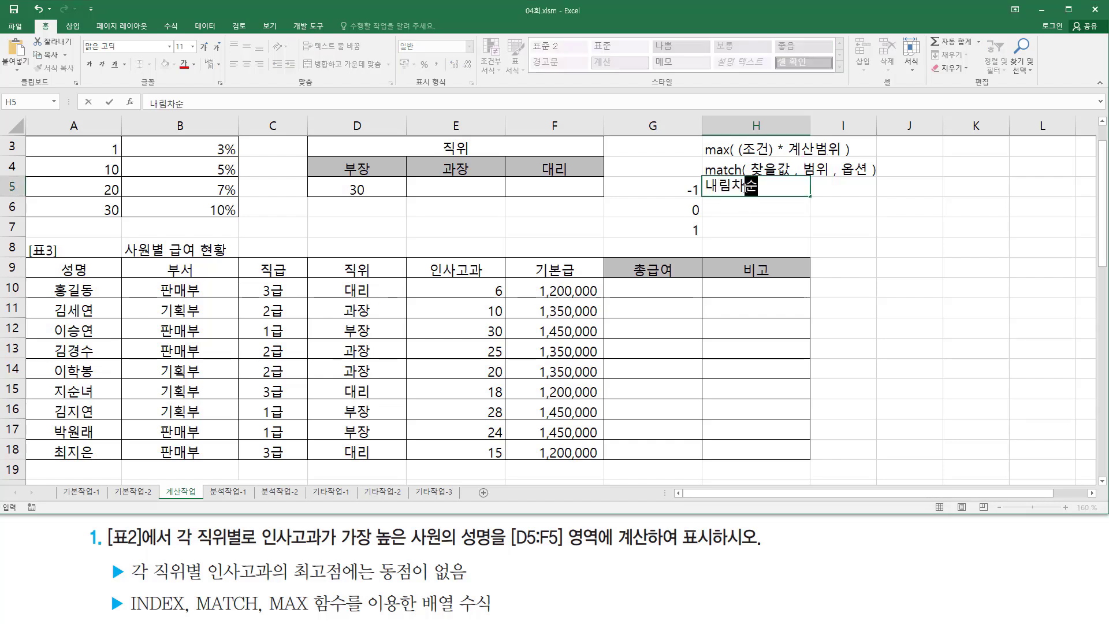
pyautogui.write('순')
pyautogui.press('Return')
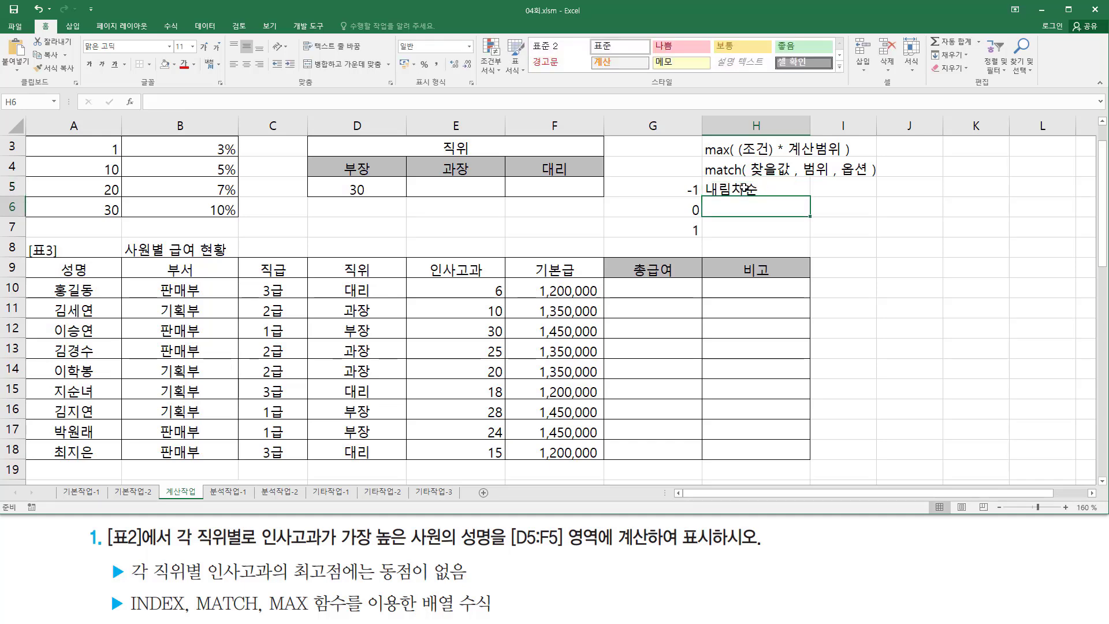
# Label the MATCH option 1 as 오름차순 in cell H7
pyautogui.press('Down')
pyautogui.write('오름')
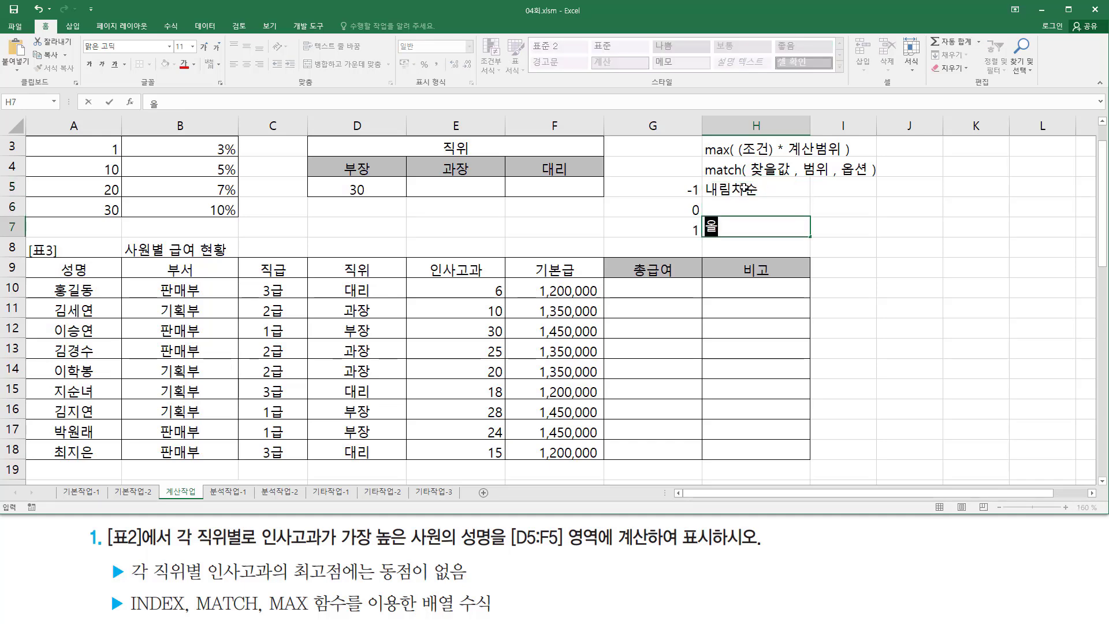
pyautogui.write('차순')
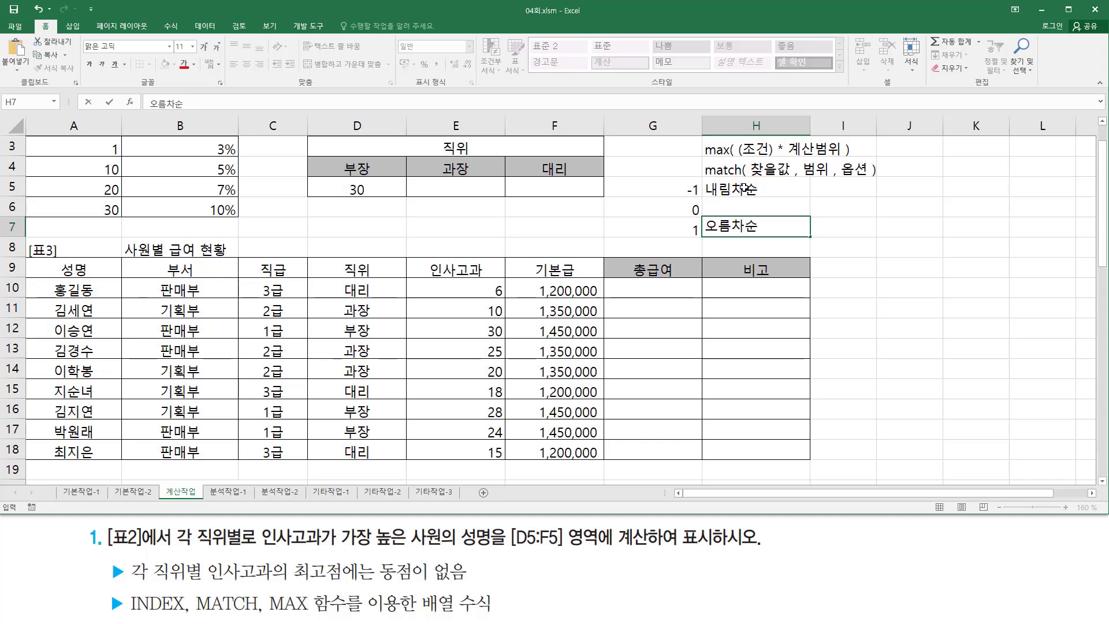
pyautogui.press('Up')
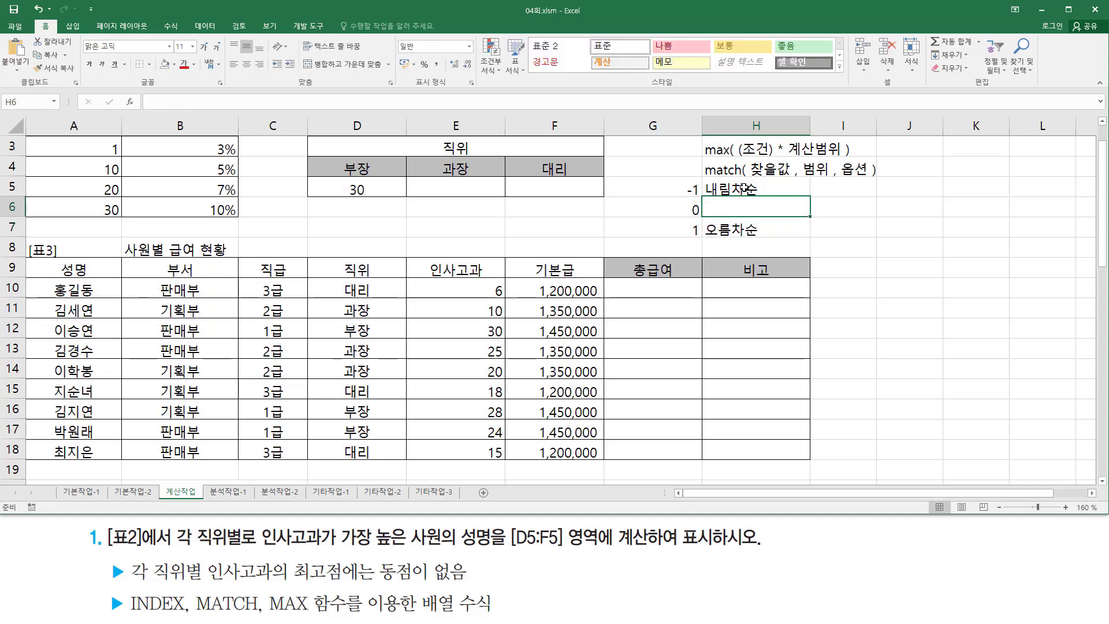
# Label the MATCH option 0 as 정렬X in cell H6
pyautogui.write('정렬X')
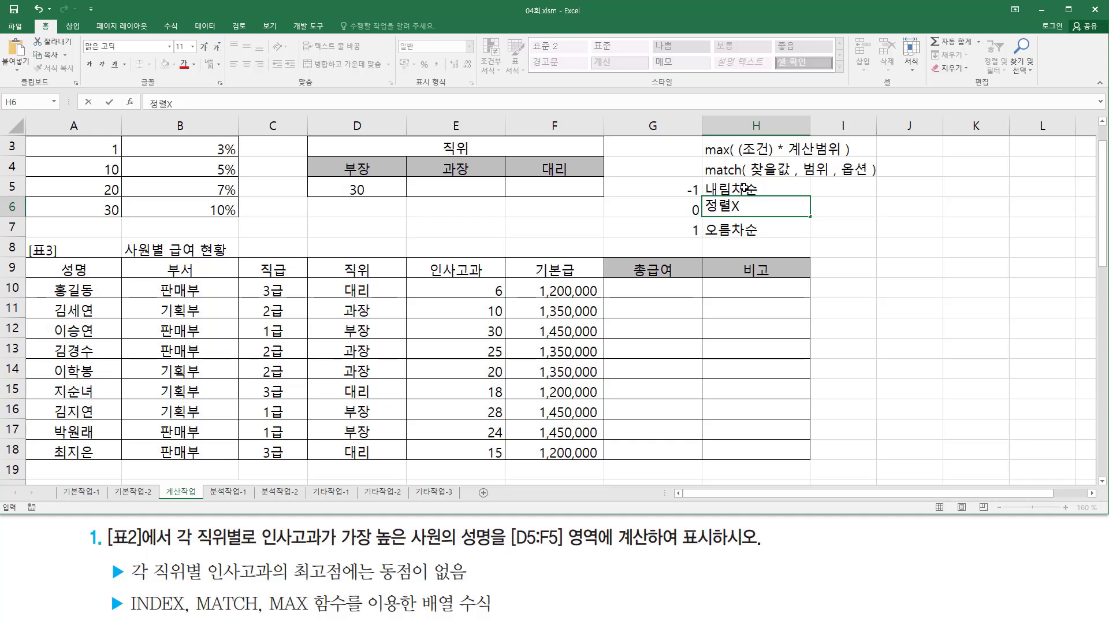
pyautogui.press('Return')
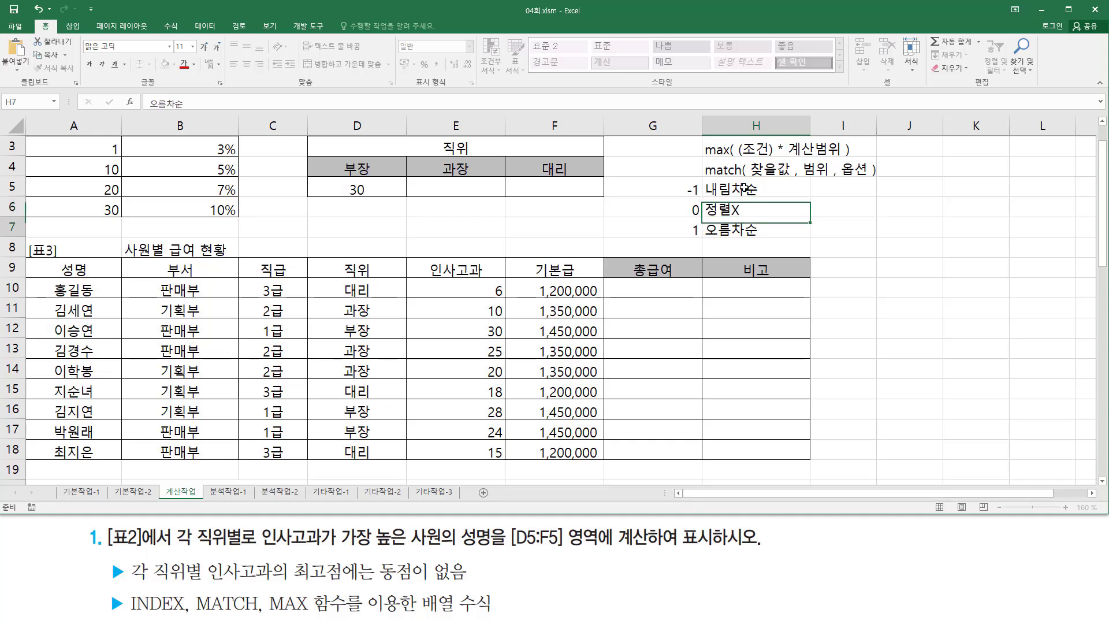
# Describe the MATCH option -1 in cell I5 with the note "크거나 같은값 중 가장작은값"
pyautogui.press('Up')
pyautogui.press('Right')
pyautogui.press('Up')
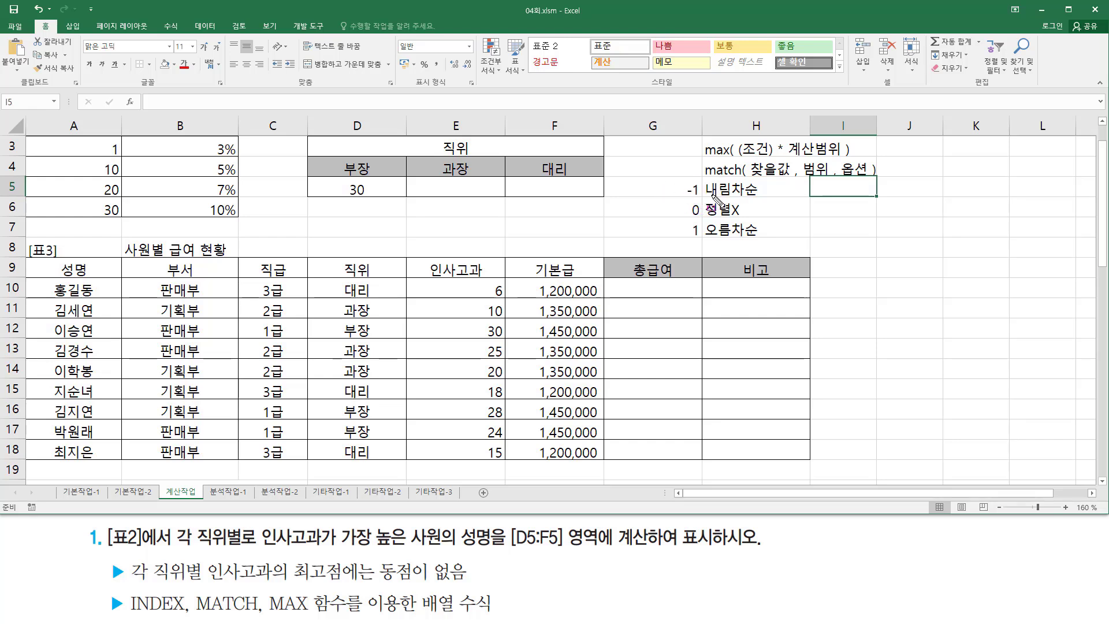
pyautogui.moveTo(706, 196); pyautogui.dragTo(758, 197)
pyautogui.moveTo(752, 160)
pyautogui.mouseDown()
pyautogui.moveTo(782, 176)
pyautogui.moveTo(787, 161)
pyautogui.mouseUp()
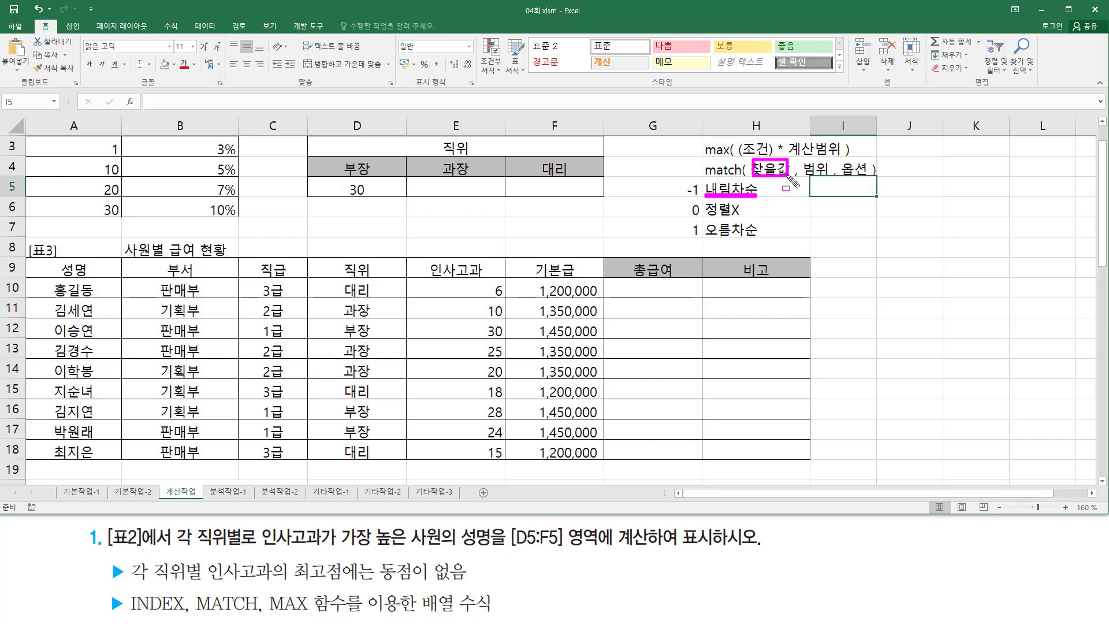
pyautogui.press('Escape')
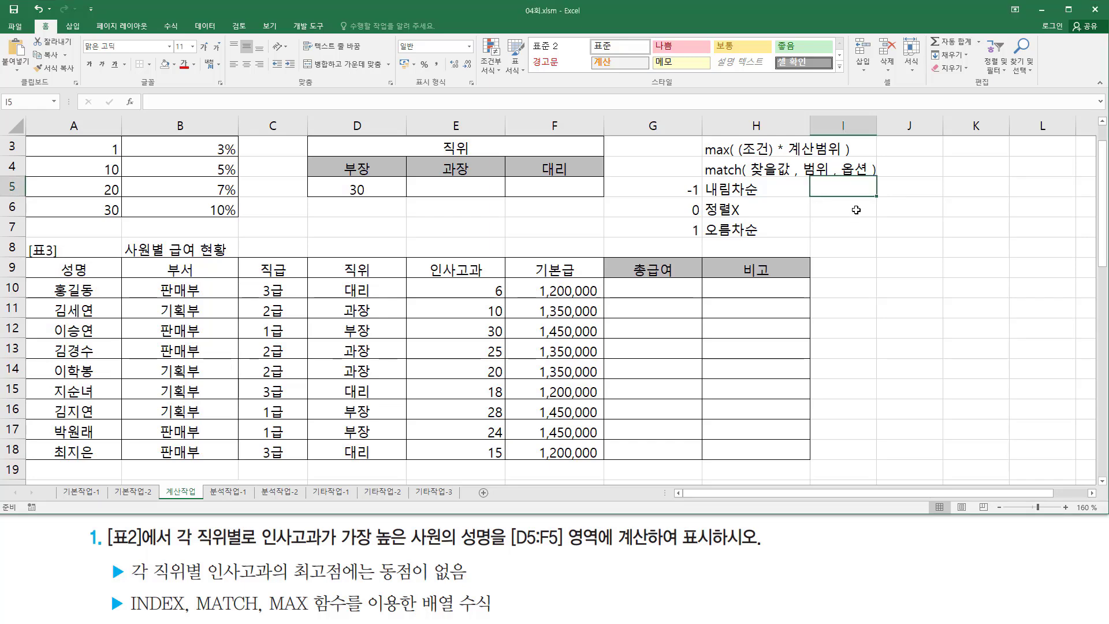
pyautogui.write('zm')
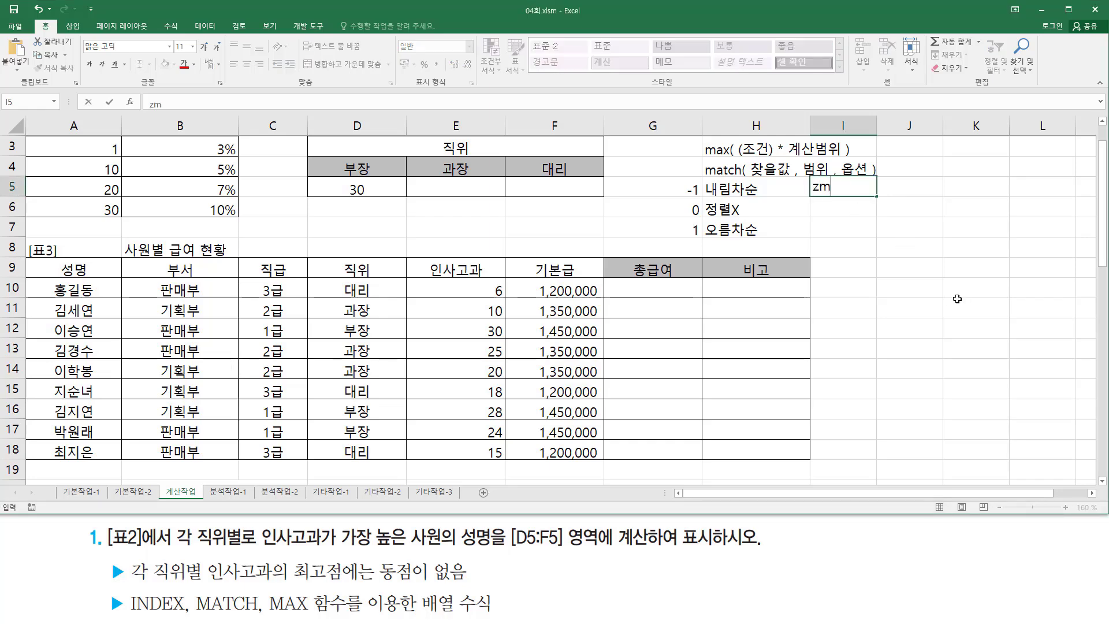
pyautogui.write('크거나 갈')
pyautogui.write('은')
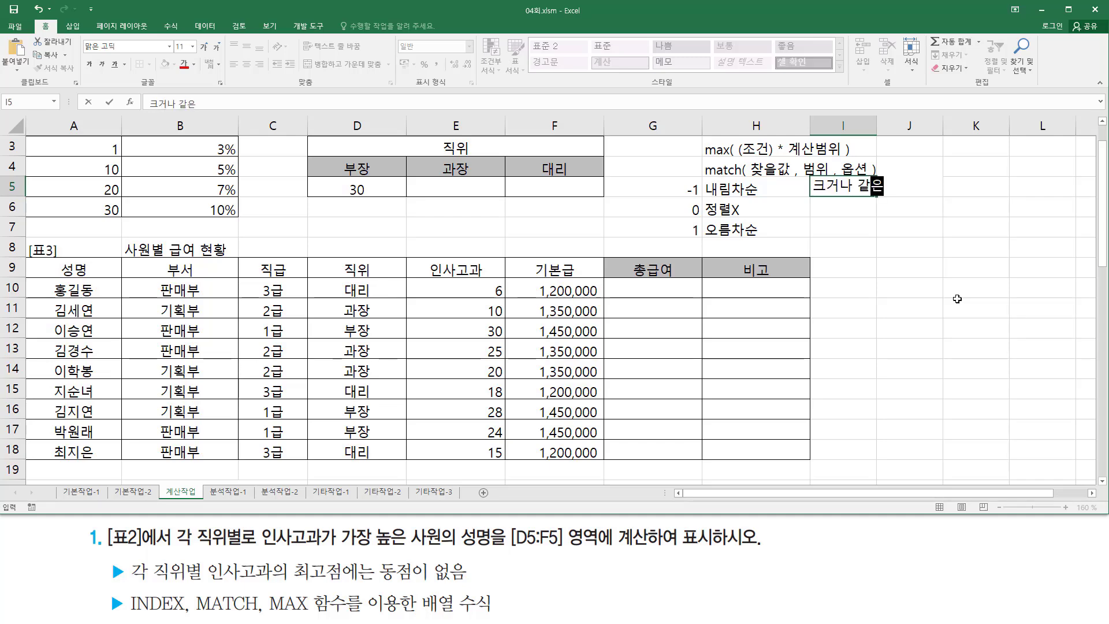
pyautogui.write('값 중 가장작ㅇ')
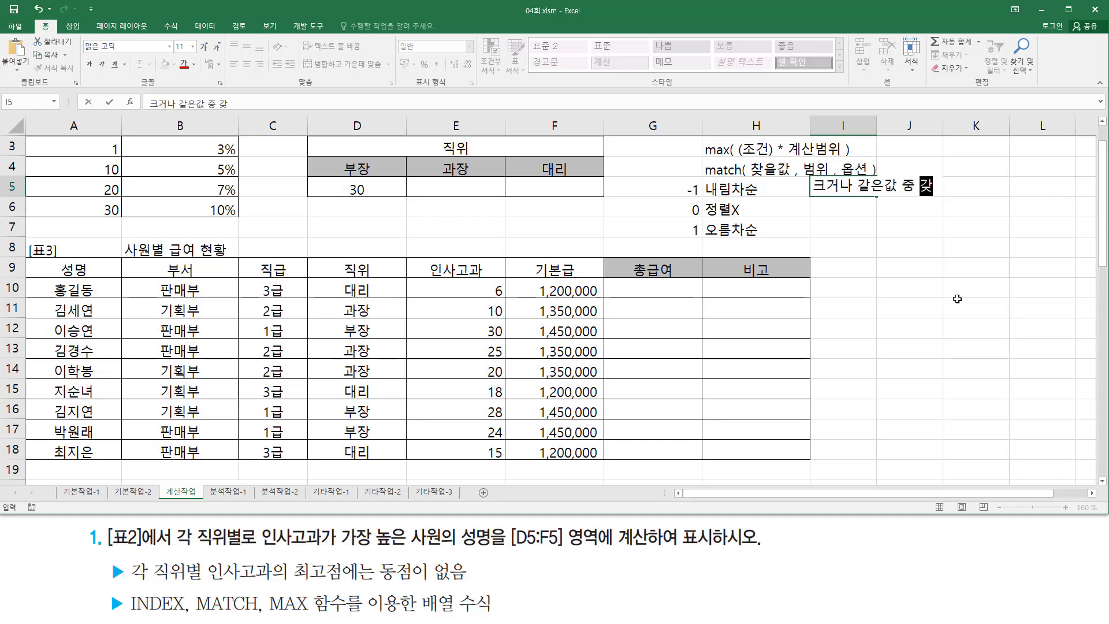
pyautogui.write('은ㄱ')
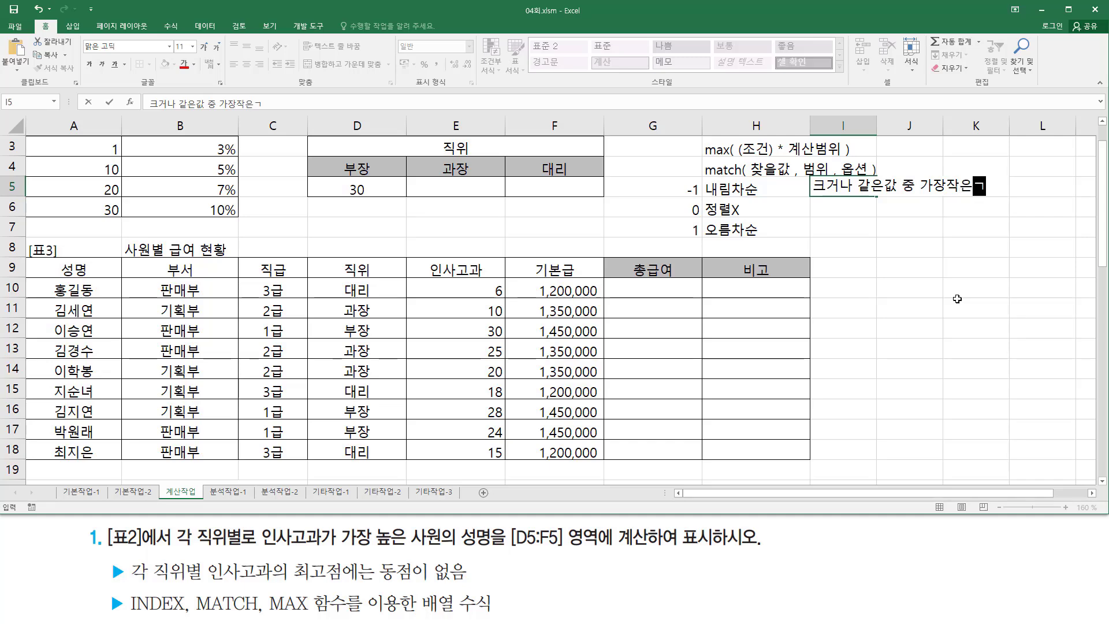
pyautogui.write('값')
pyautogui.press('Return')
# Describe the MATCH option 1 in cell I7 with the note "작거나 같은값 중 가장큰값"
pyautogui.press('Return')
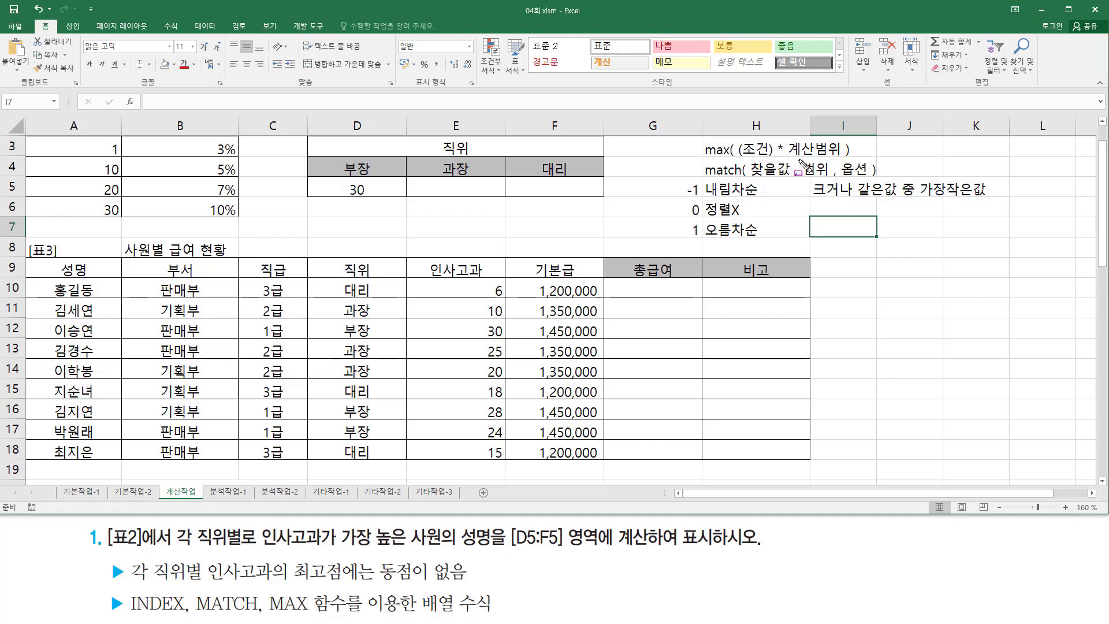
pyautogui.moveTo(798, 159); pyautogui.dragTo(832, 177)
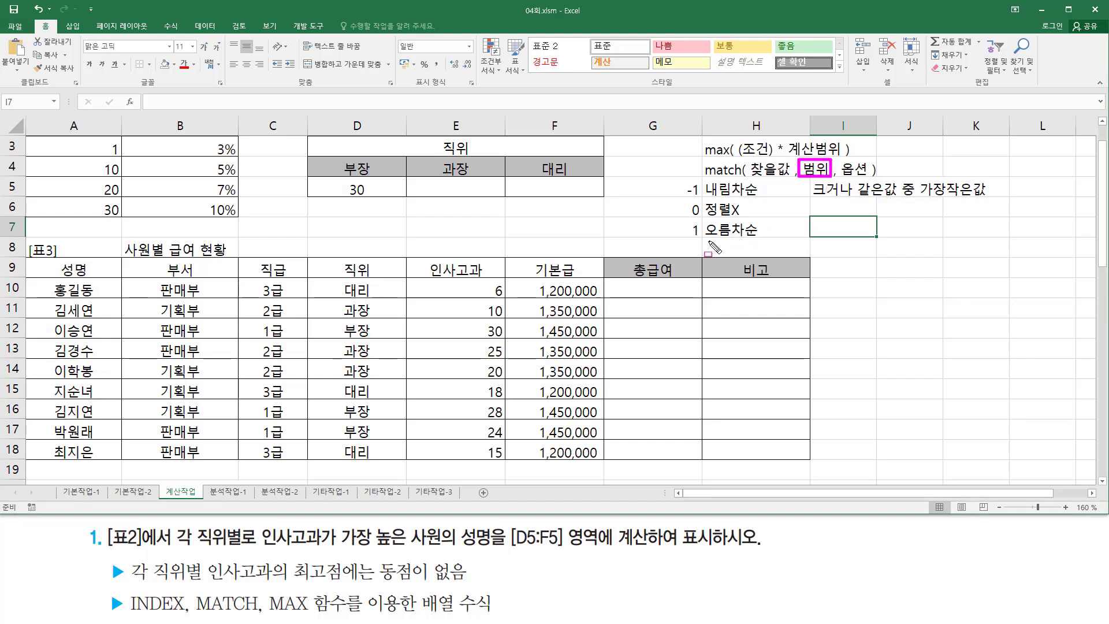
pyautogui.moveTo(705, 239); pyautogui.dragTo(755, 239)
pyautogui.moveTo(756, 180); pyautogui.dragTo(815, 185)
pyautogui.press('Escape')
pyautogui.click(823, 226)
pyautogui.write('작거나')
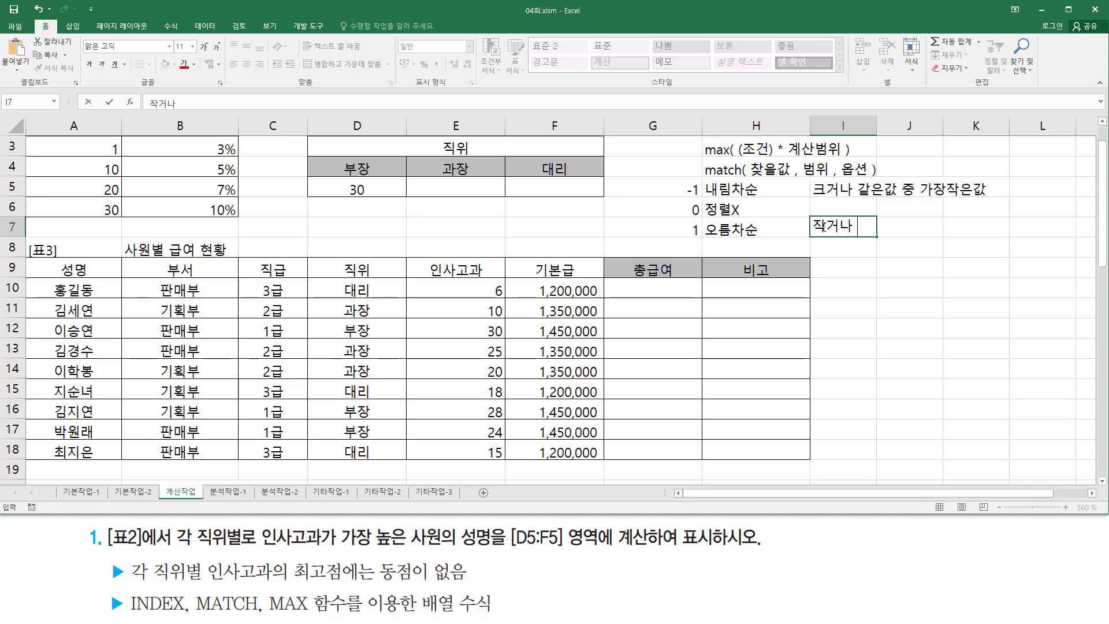
pyautogui.write(' 같은ㄱ')
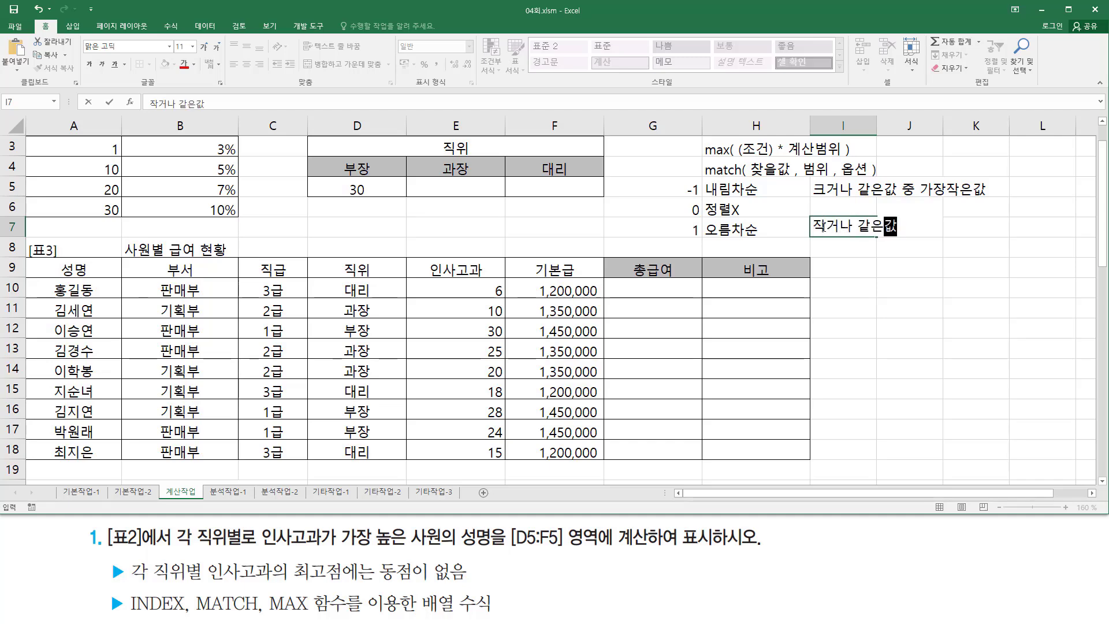
pyautogui.write(' 중 갓')
pyautogui.write('장ㄱ')
pyautogui.write('값')
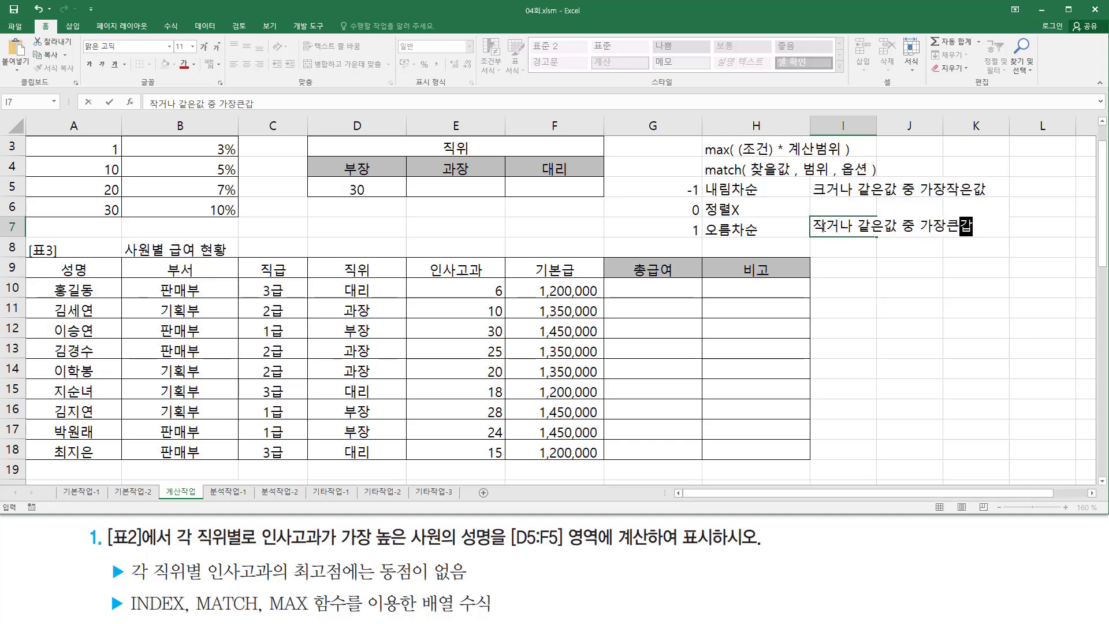
pyautogui.press('Return')
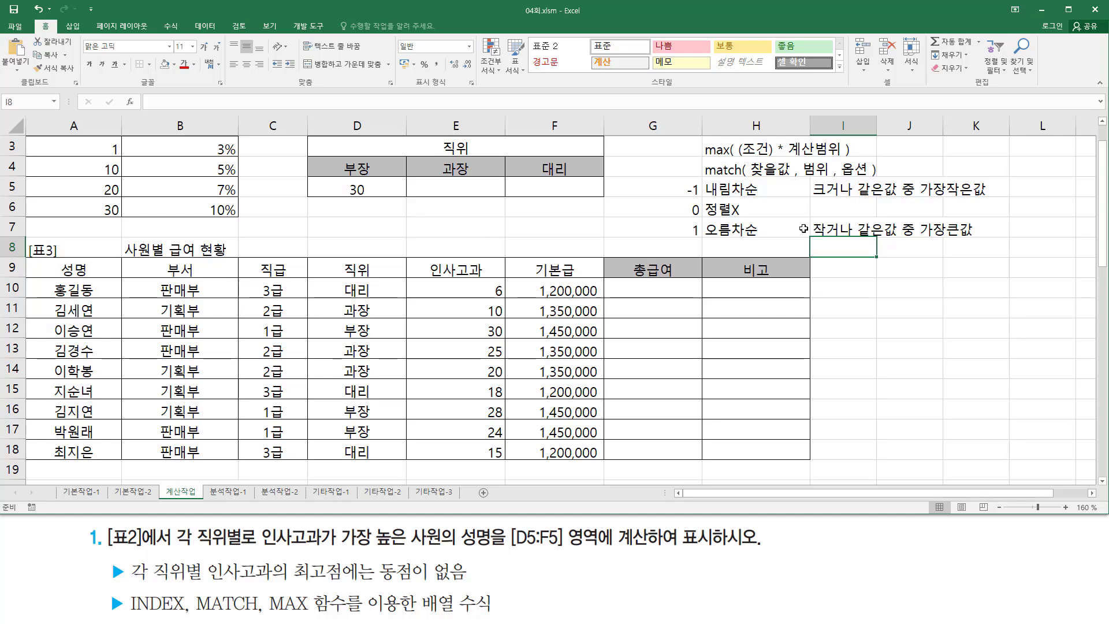
# Describe the MATCH option 0 in cell I6 with the note "첫번째로 정확하게 일치하는 값"
pyautogui.moveTo(686, 209); pyautogui.dragTo(762, 209)
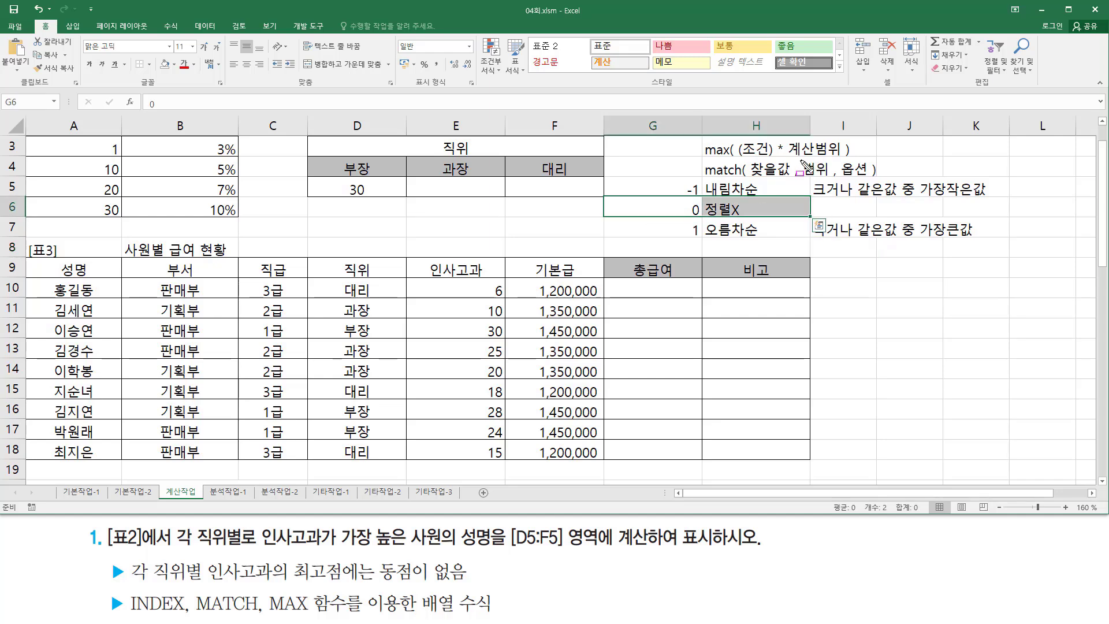
pyautogui.moveTo(803, 162); pyautogui.dragTo(822, 174)
pyautogui.click(844, 215)
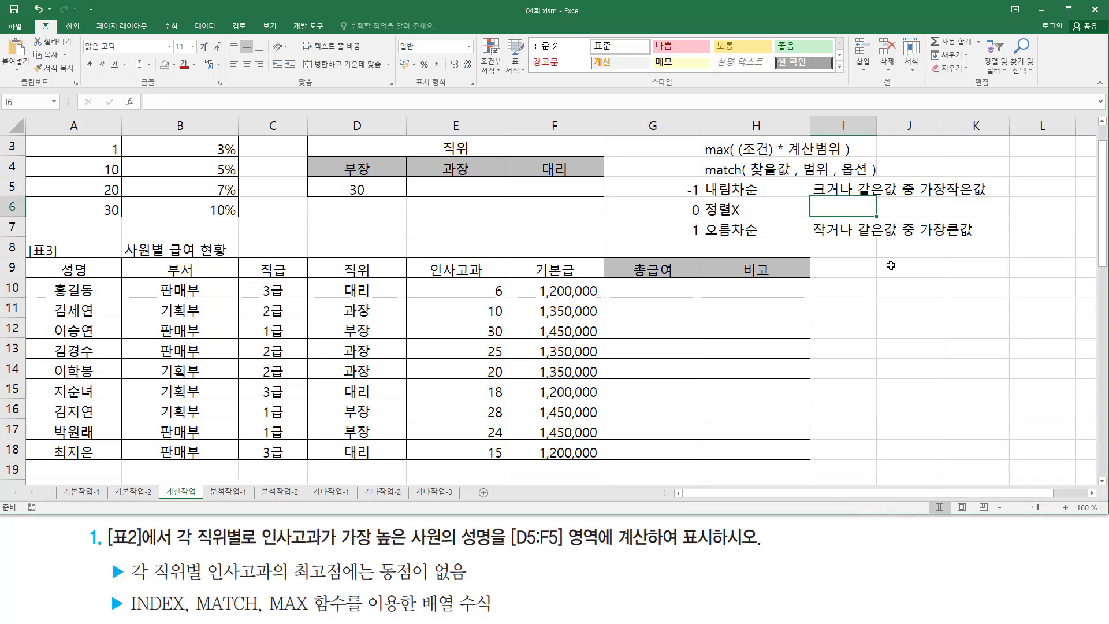
pyautogui.write('첫번째로')
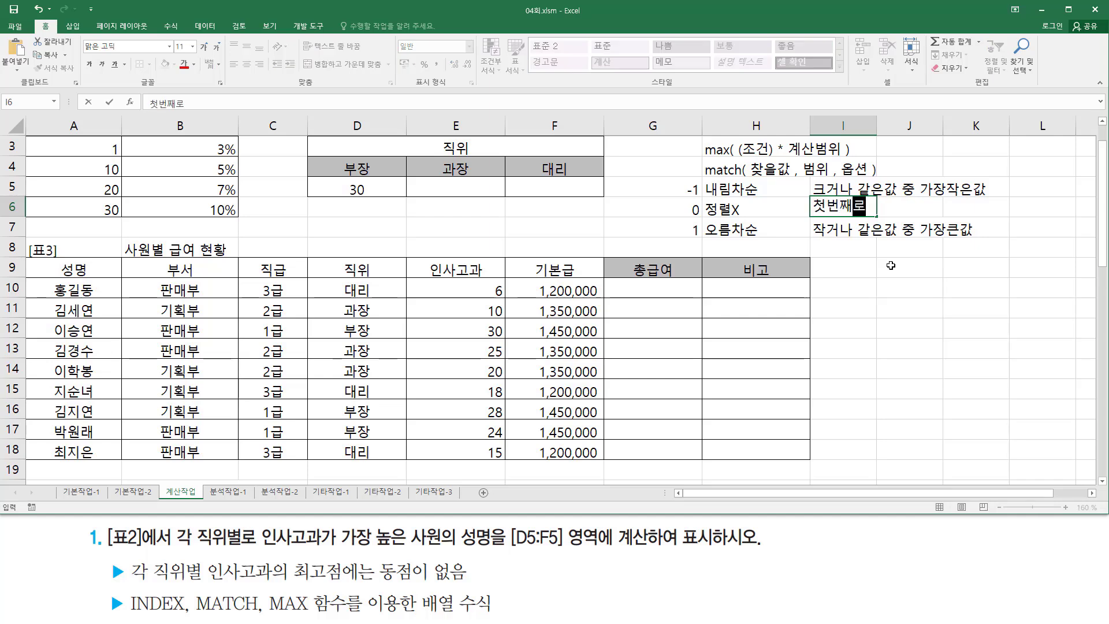
pyautogui.write(' 정확하게 ㅇ')
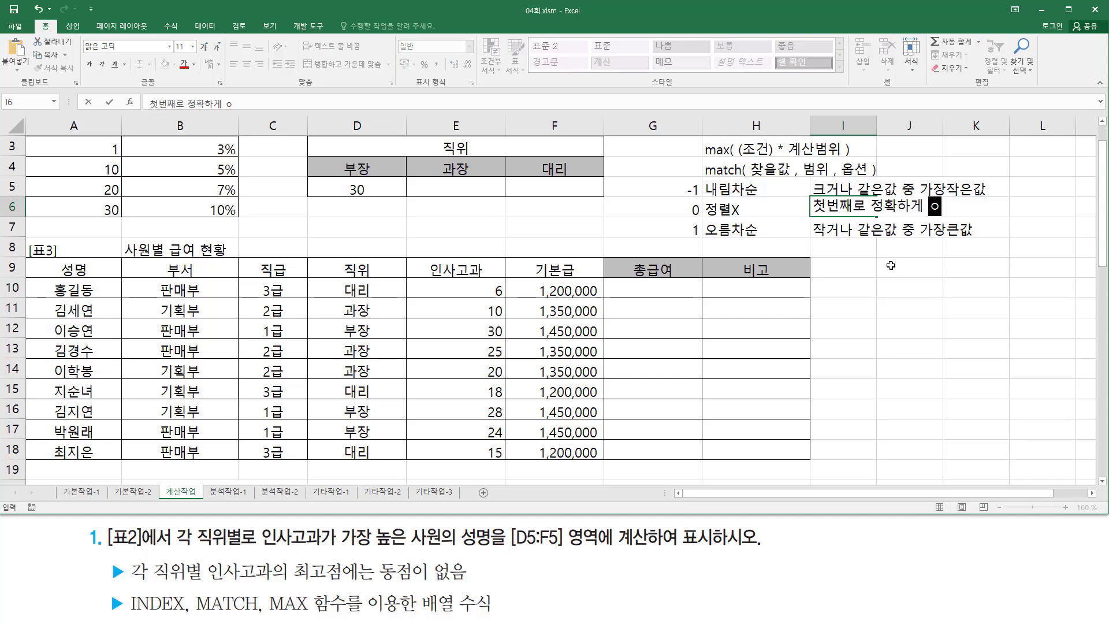
pyautogui.write('일ㅊ하')
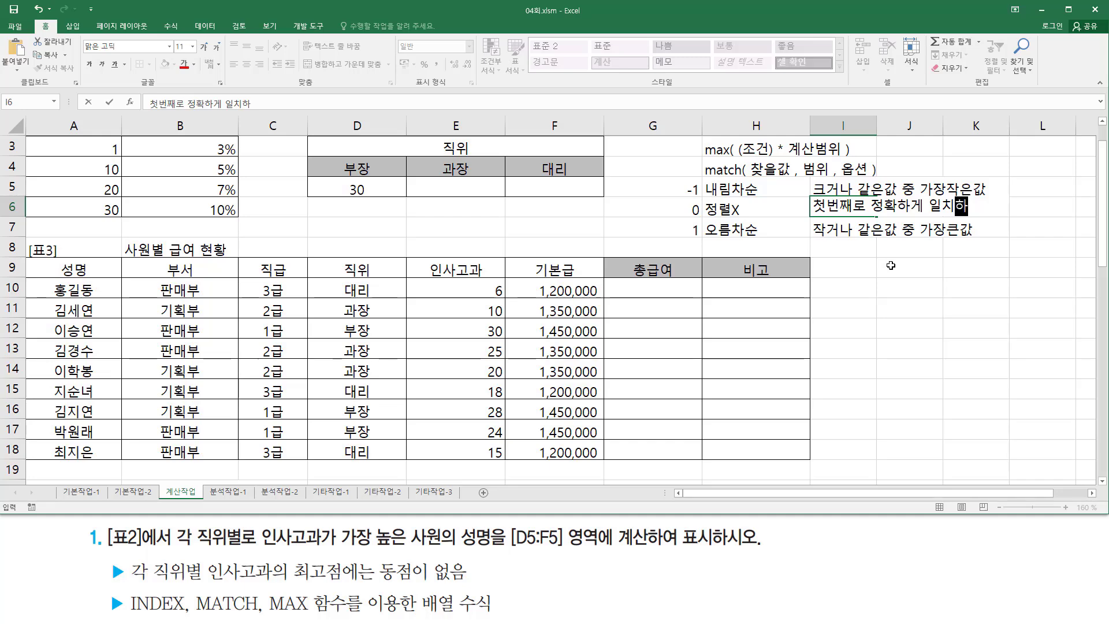
pyautogui.write('는 ㄱ값')
pyautogui.press('Return')
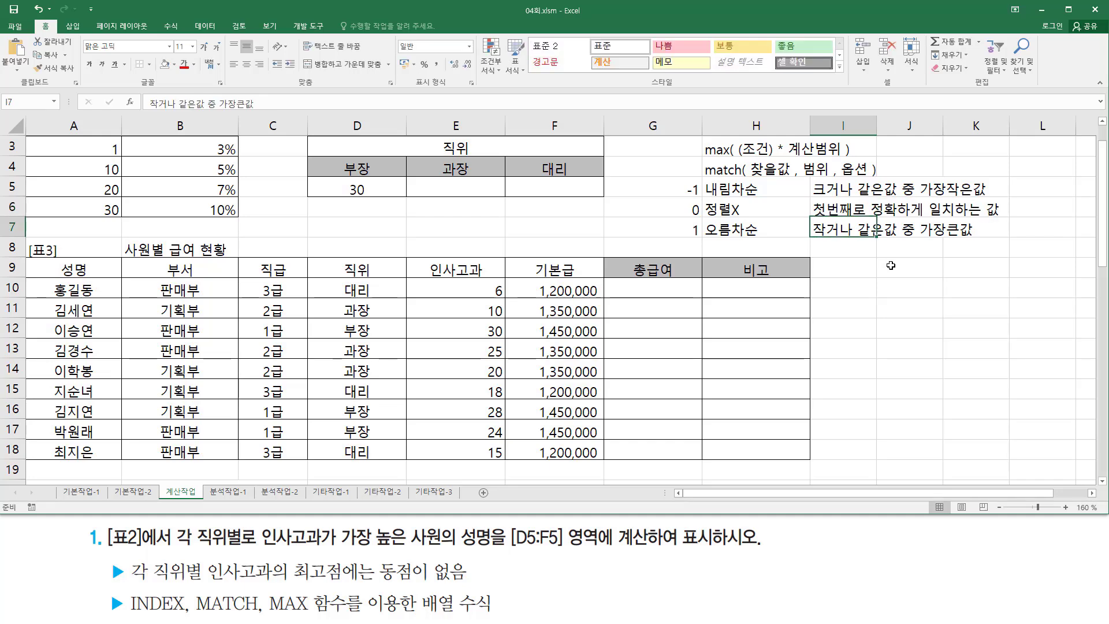
pyautogui.moveTo(797, 158); pyautogui.dragTo(832, 179)
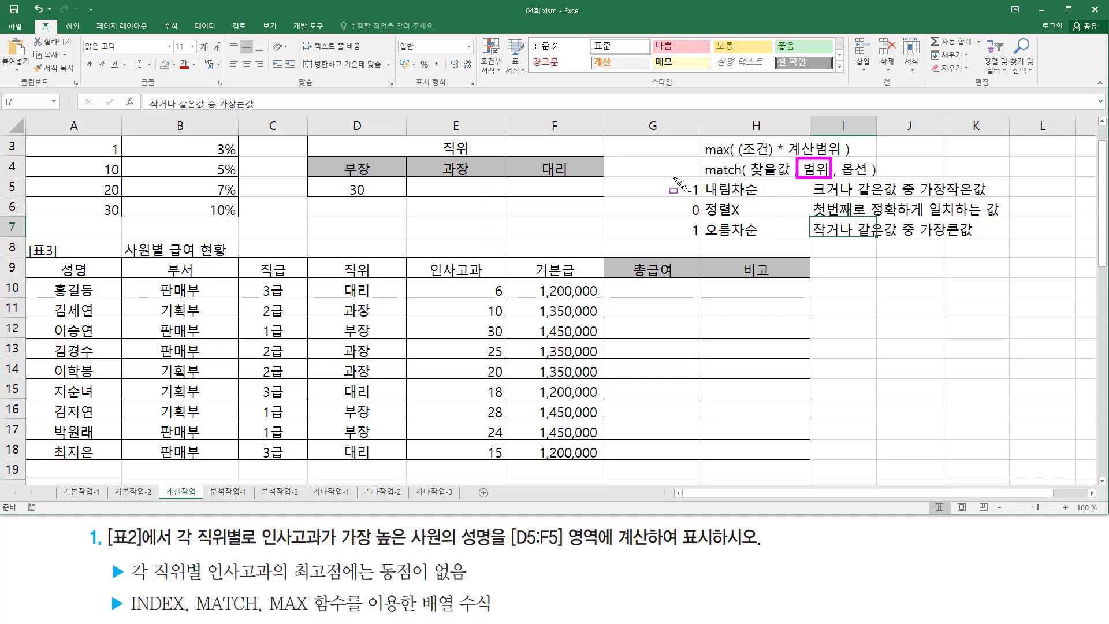
pyautogui.moveTo(682, 178); pyautogui.dragTo(704, 242)
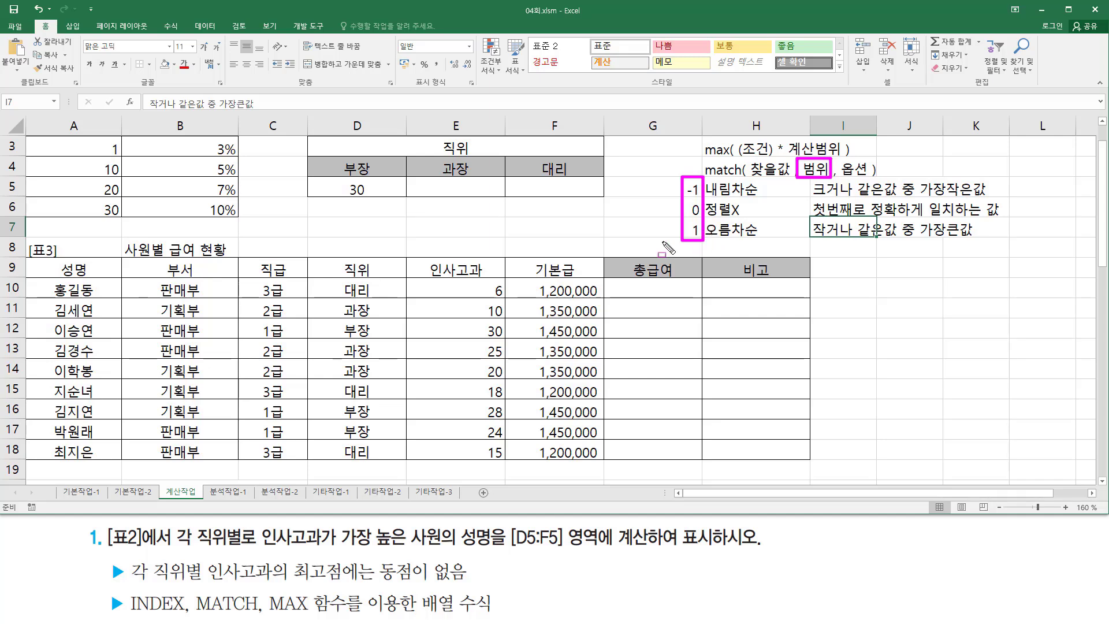
pyautogui.press('Escape')
pyautogui.moveTo(342, 180); pyautogui.dragTo(377, 200)
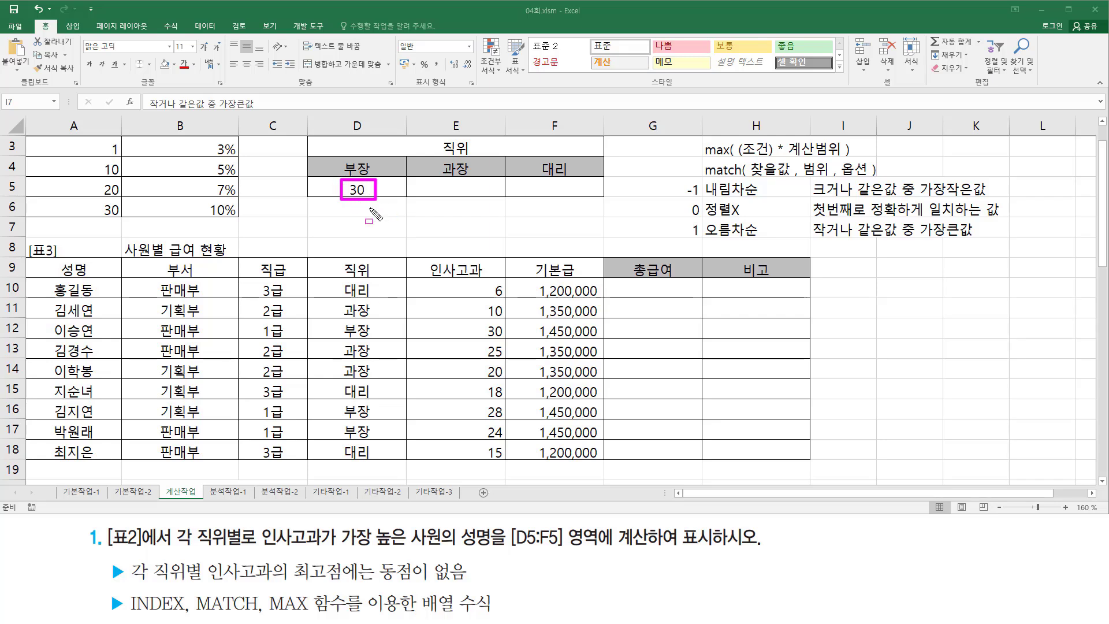
pyautogui.moveTo(467, 279)
pyautogui.mouseDown()
pyautogui.moveTo(494, 444)
pyautogui.moveTo(511, 465)
pyautogui.mouseUp()
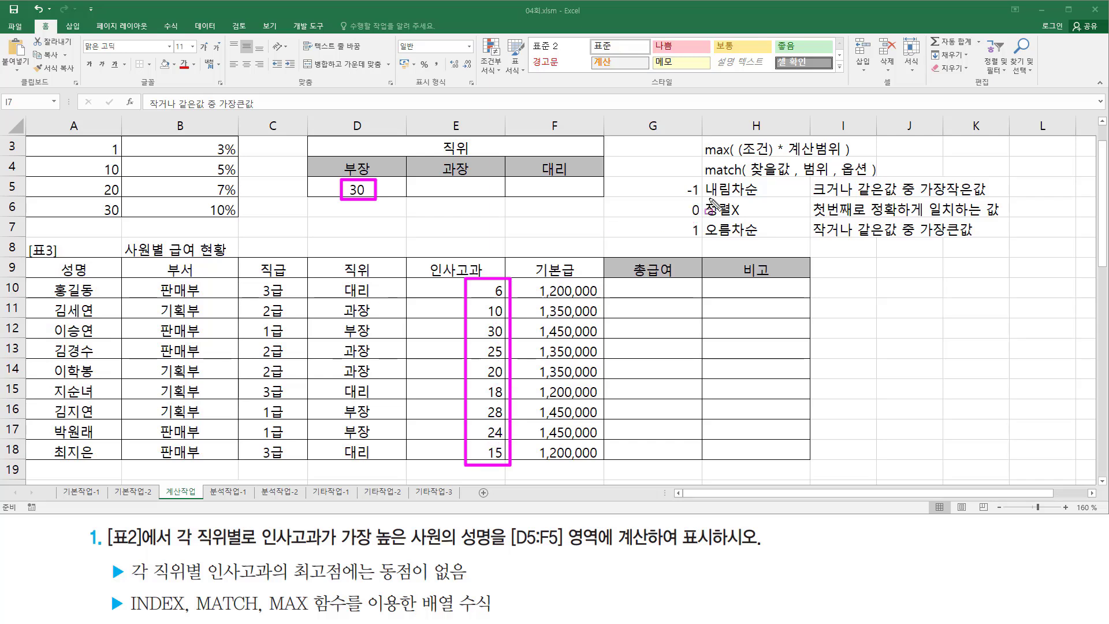
pyautogui.moveTo(705, 177); pyautogui.dragTo(879, 177)
pyautogui.moveTo(700, 227)
pyautogui.mouseDown()
pyautogui.moveTo(688, 201)
pyautogui.moveTo(705, 229)
pyautogui.moveTo(703, 218)
pyautogui.mouseUp()
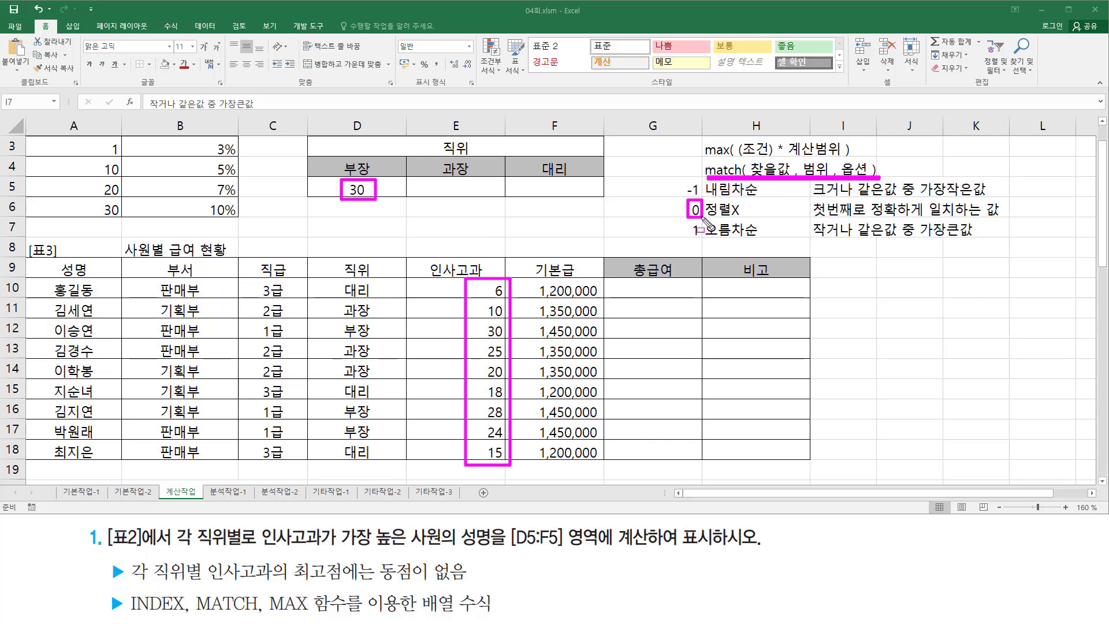
pyautogui.press('Escape')
# Open the MAX formula in cell D5 for editing, with the insertion point right after the equals sign
pyautogui.click(373, 190)
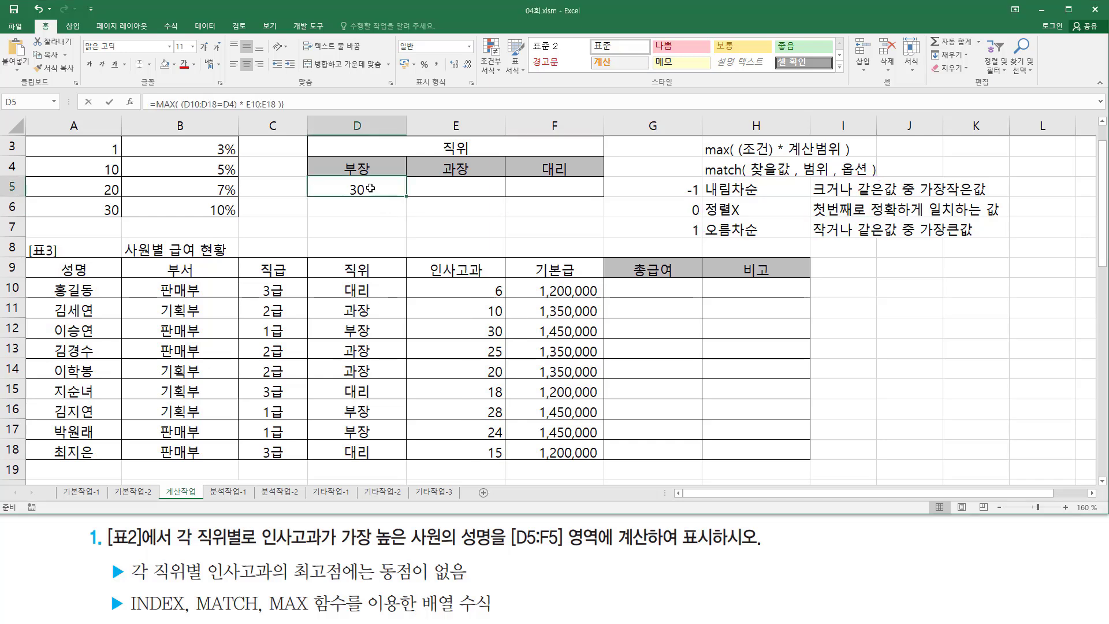
pyautogui.doubleClick(370, 189)
pyautogui.click(267, 187)
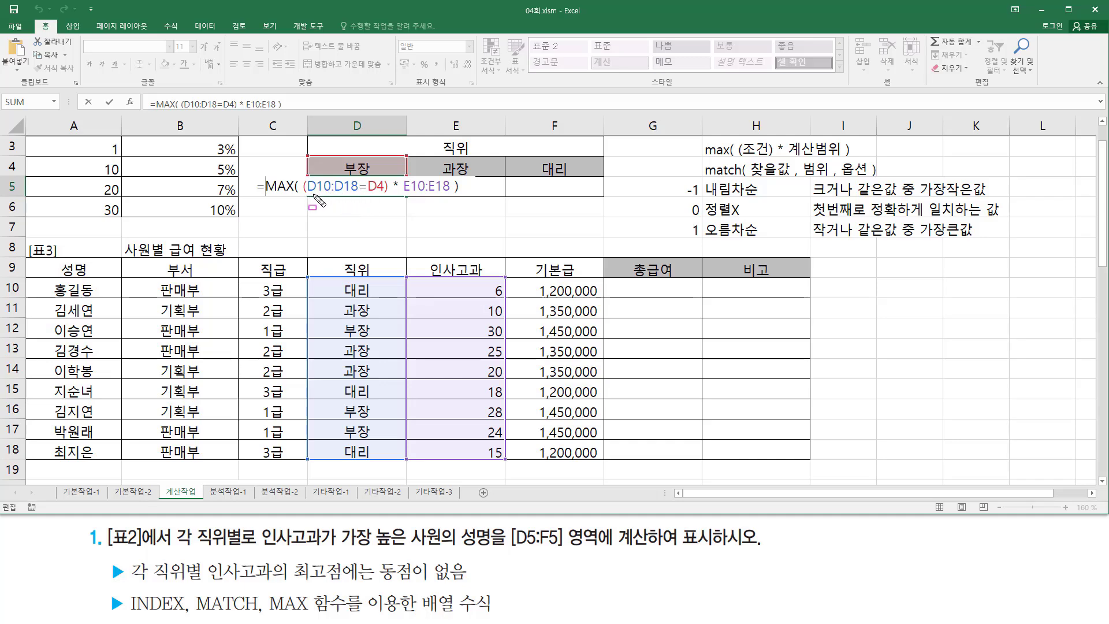
pyautogui.moveTo(310, 195); pyautogui.dragTo(356, 195)
pyautogui.moveTo(310, 277)
pyautogui.mouseDown()
pyautogui.moveTo(350, 394)
pyautogui.moveTo(403, 462)
pyautogui.mouseUp()
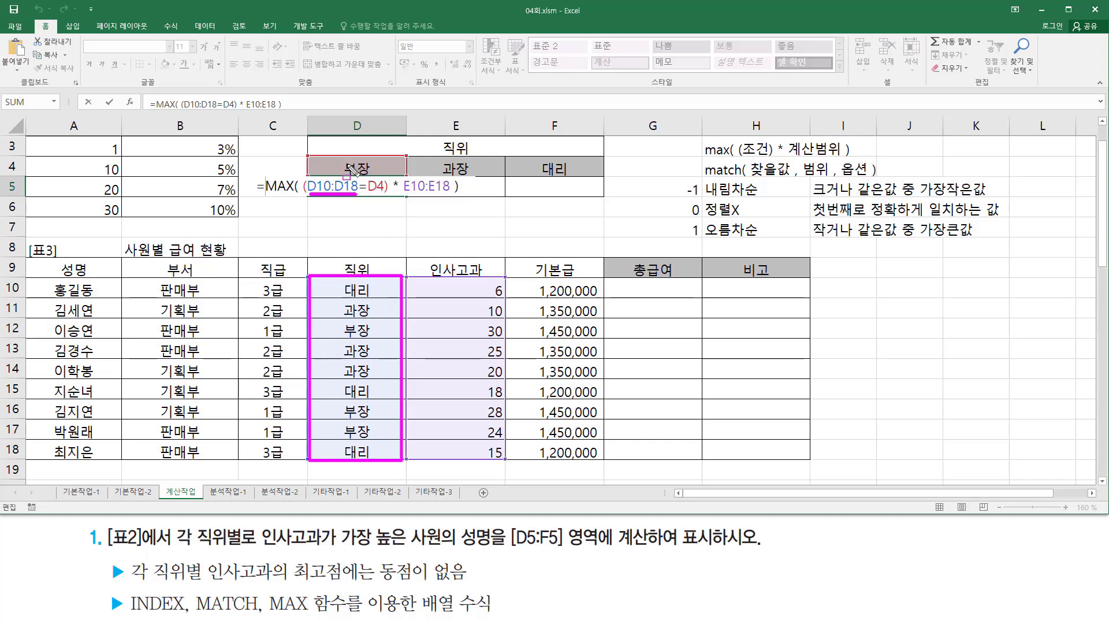
pyautogui.moveTo(344, 160); pyautogui.dragTo(373, 174)
pyautogui.moveTo(324, 282); pyautogui.dragTo(383, 455)
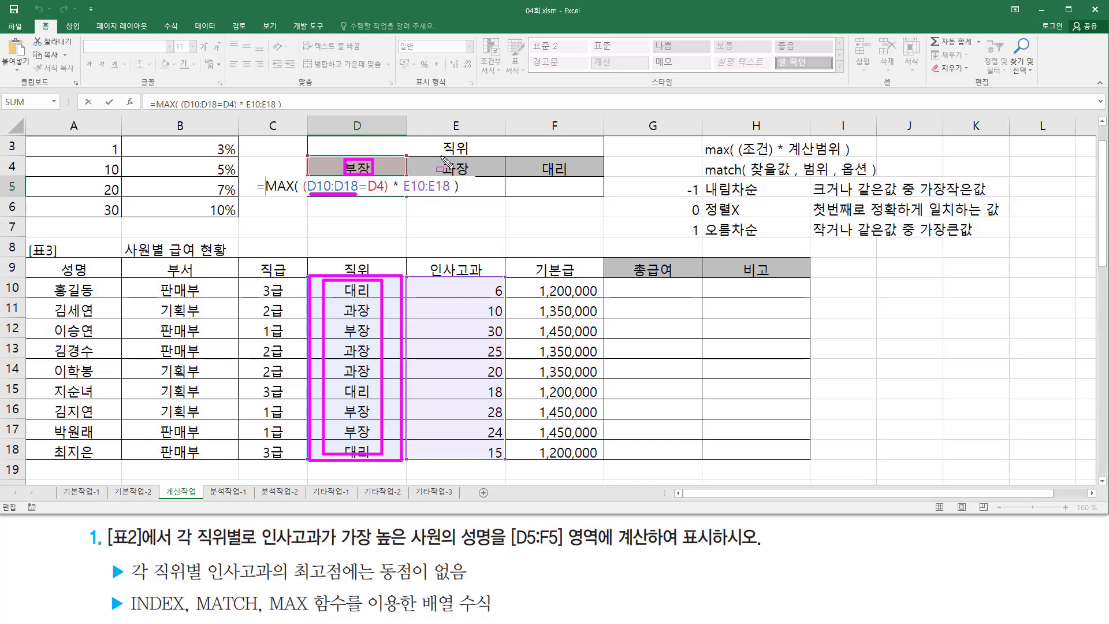
pyautogui.moveTo(441, 156); pyautogui.dragTo(472, 175)
pyautogui.moveTo(341, 282); pyautogui.dragTo(378, 459)
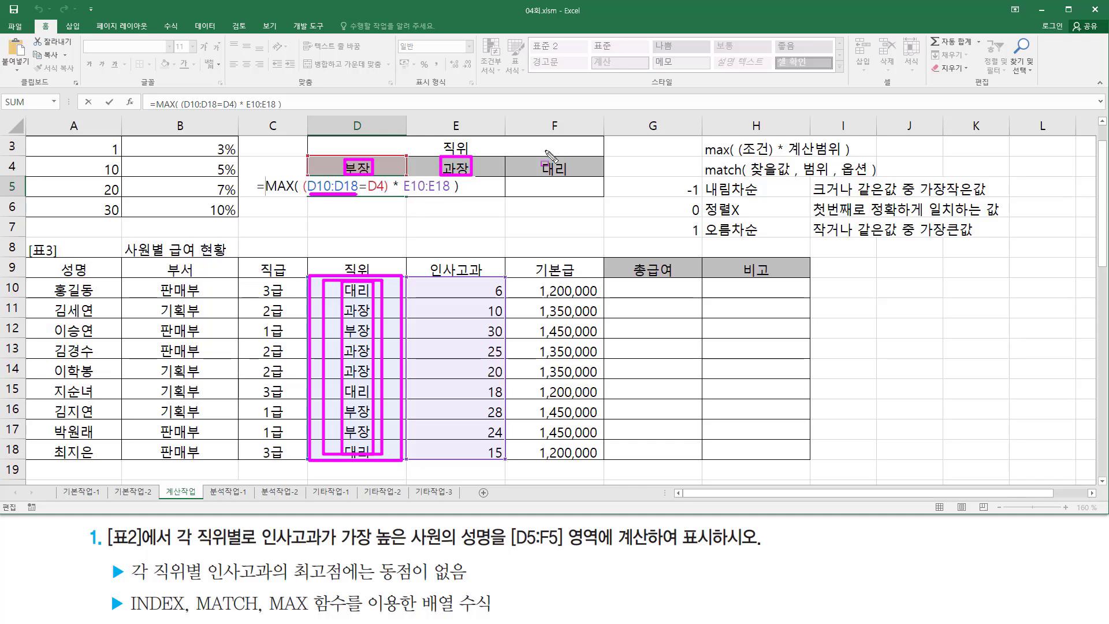
pyautogui.moveTo(540, 157)
pyautogui.mouseDown()
pyautogui.moveTo(559, 183)
pyautogui.moveTo(574, 176)
pyautogui.mouseUp()
pyautogui.moveTo(339, 281)
pyautogui.mouseDown()
pyautogui.moveTo(384, 430)
pyautogui.moveTo(379, 457)
pyautogui.mouseUp()
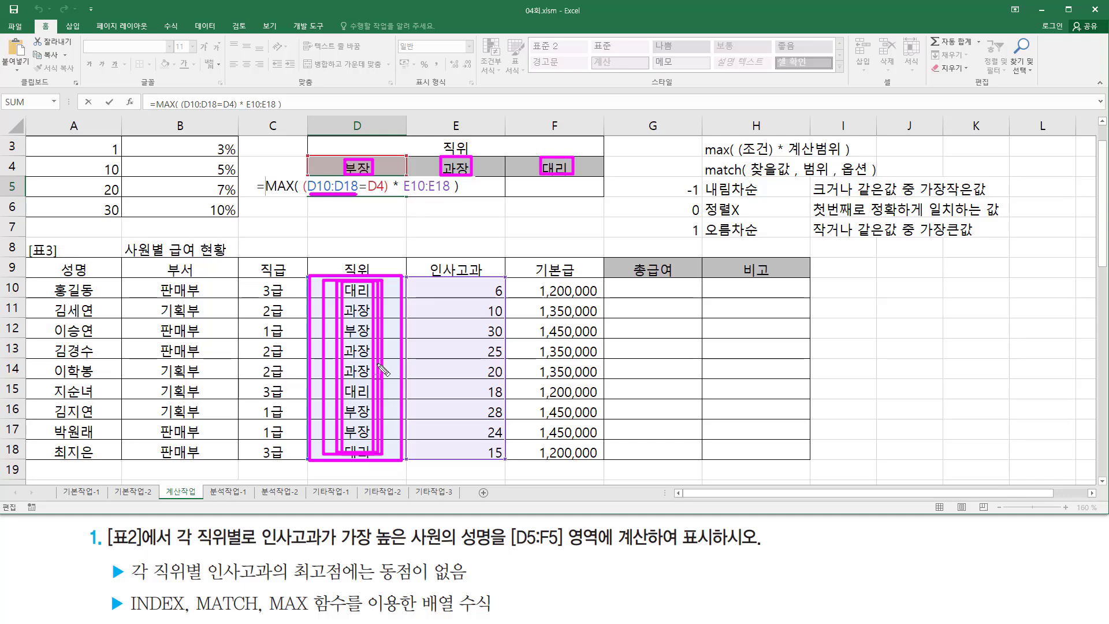
pyautogui.press('Escape')
# Make the ranges D10:D18 and E10:E18 absolute references in the MAX formula in D5
pyautogui.moveTo(321, 186); pyautogui.dragTo(346, 186)
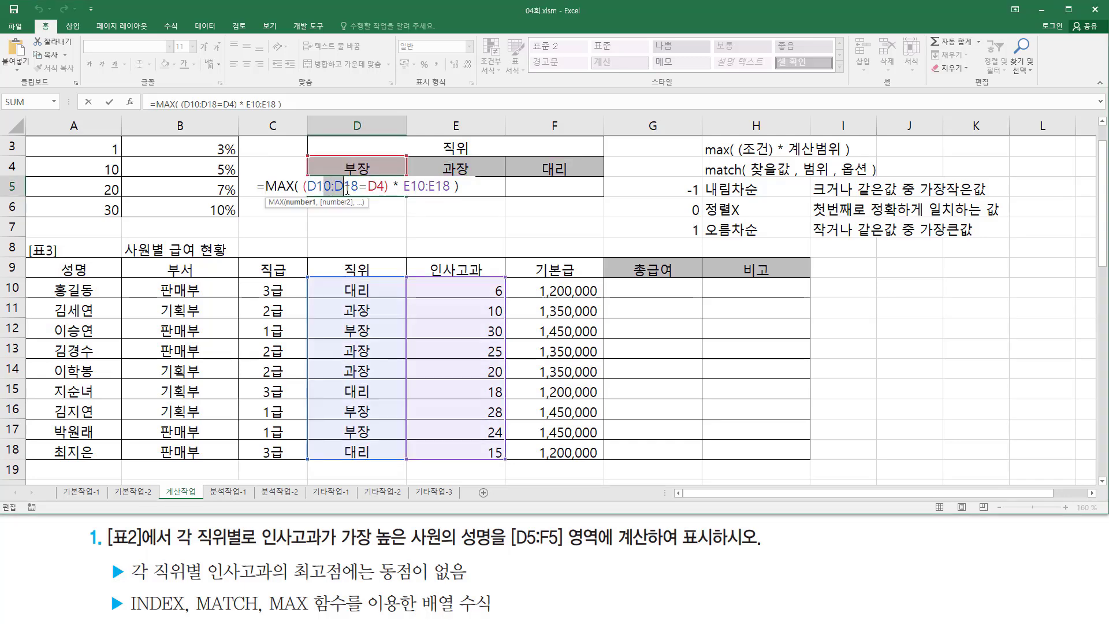
pyautogui.press('F4')
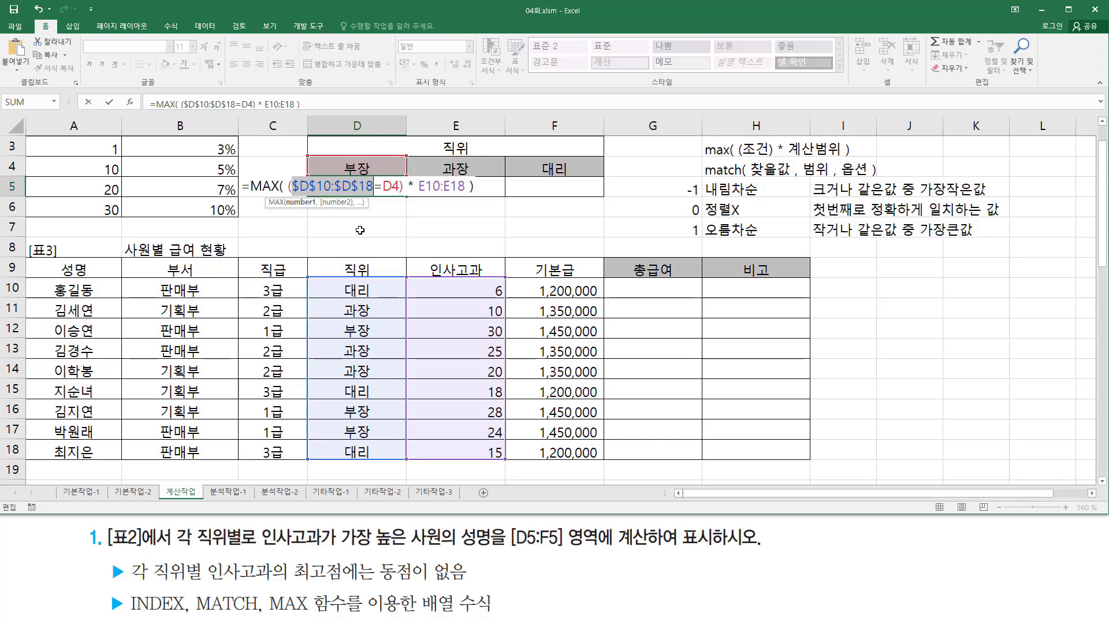
pyautogui.moveTo(458, 186); pyautogui.dragTo(426, 186)
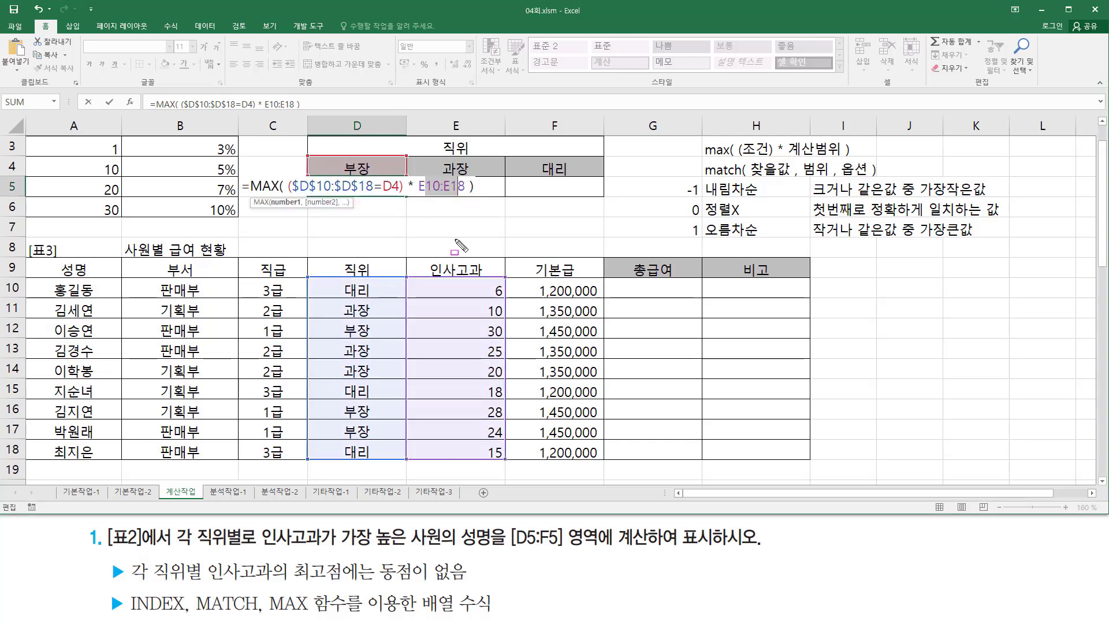
pyautogui.moveTo(406, 274); pyautogui.dragTo(510, 462)
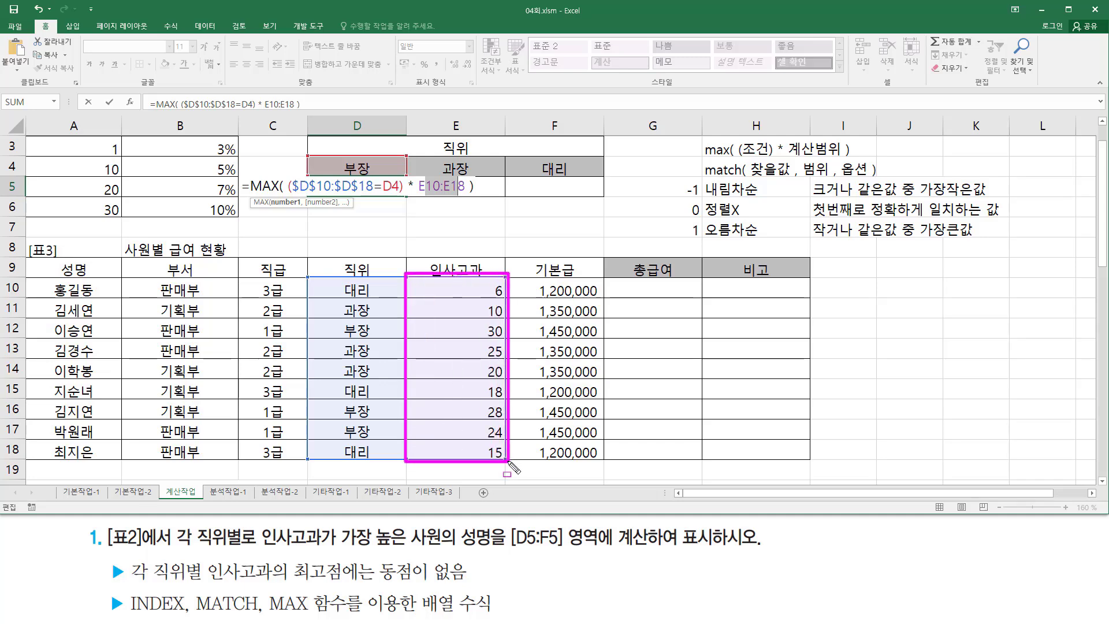
pyautogui.moveTo(331, 173); pyautogui.dragTo(370, 195)
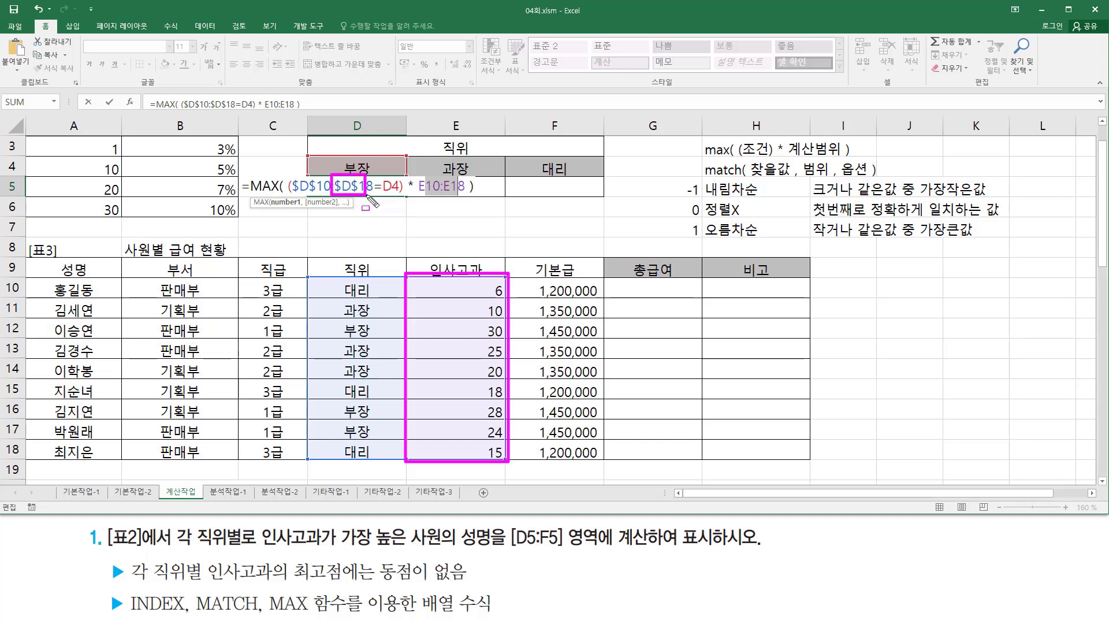
pyautogui.moveTo(430, 175)
pyautogui.mouseDown()
pyautogui.moveTo(479, 198)
pyautogui.moveTo(581, 198)
pyautogui.mouseUp()
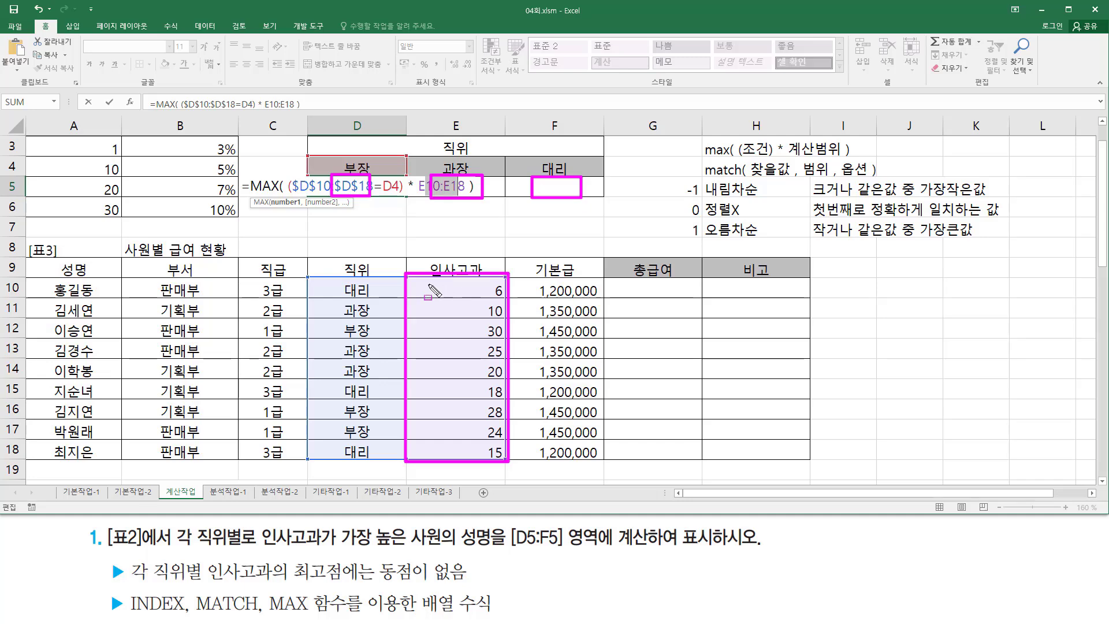
pyautogui.moveTo(412, 278); pyautogui.dragTo(505, 457)
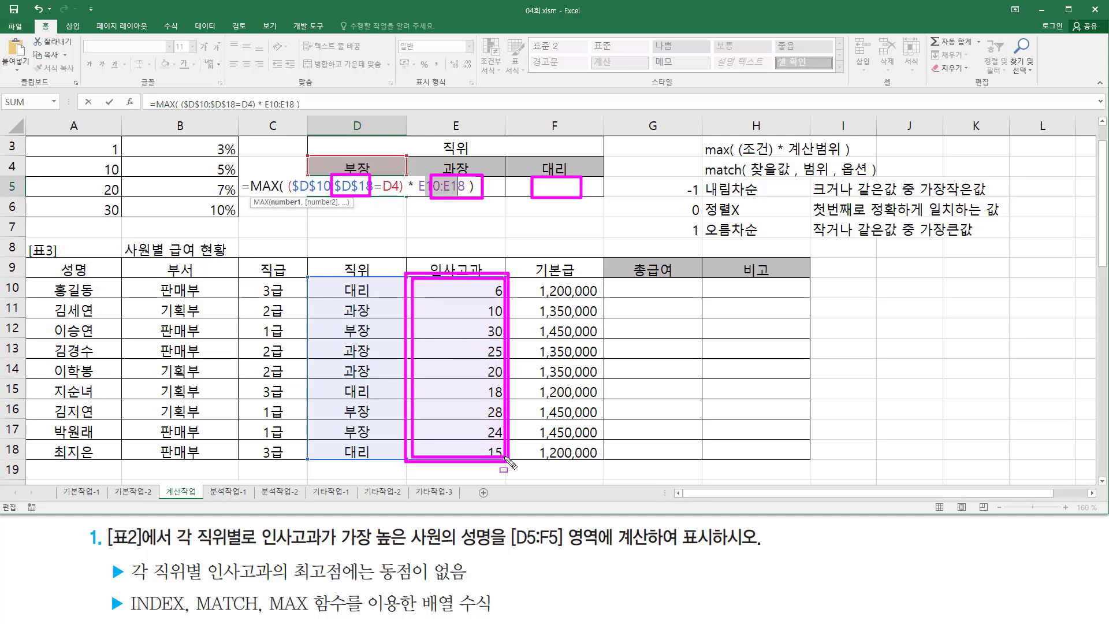
pyautogui.press('Escape')
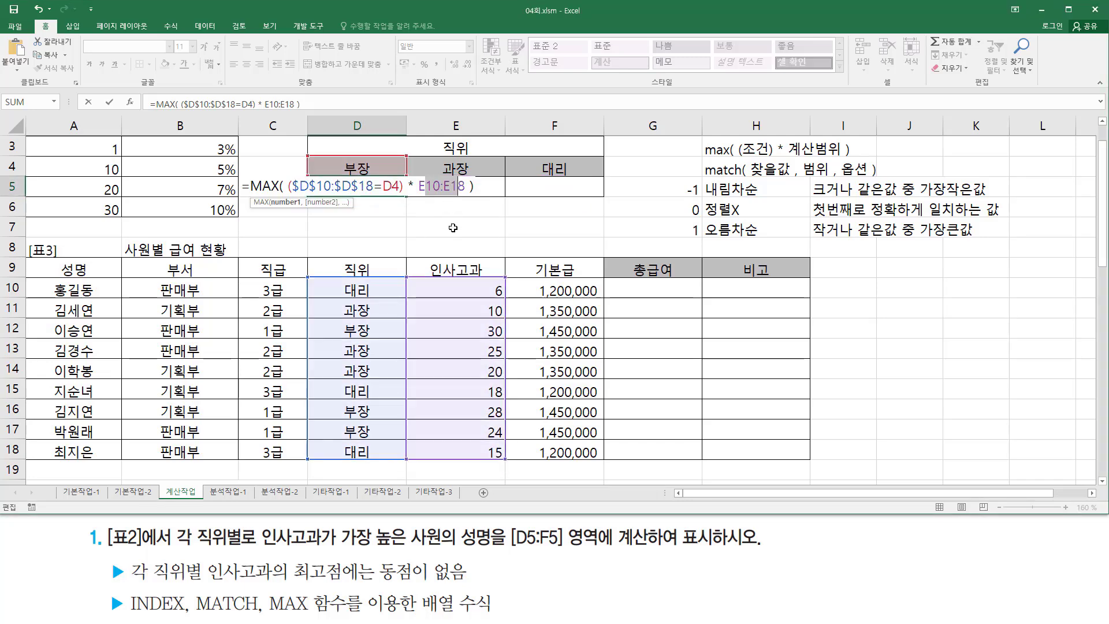
pyautogui.press('F4')
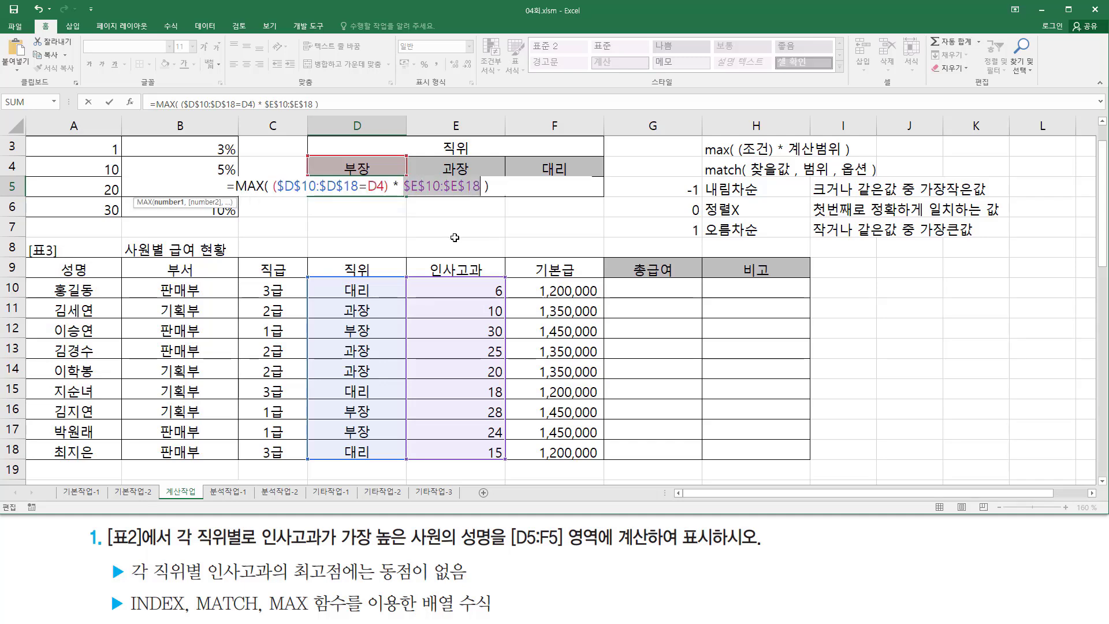
pyautogui.click(375, 186)
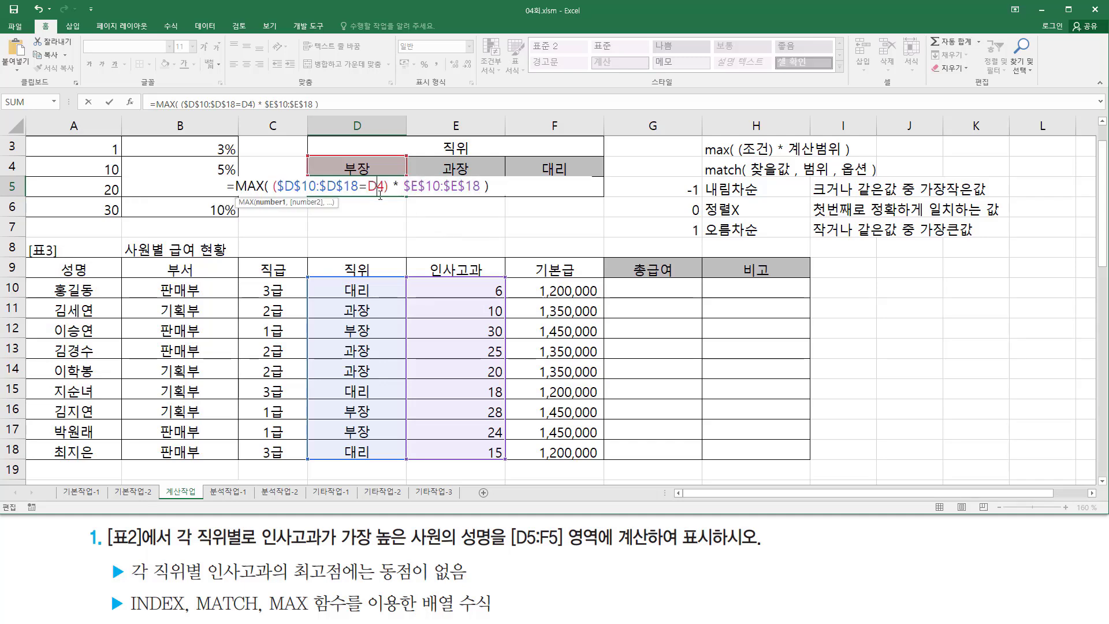
pyautogui.hotkey('ctrl', '2')
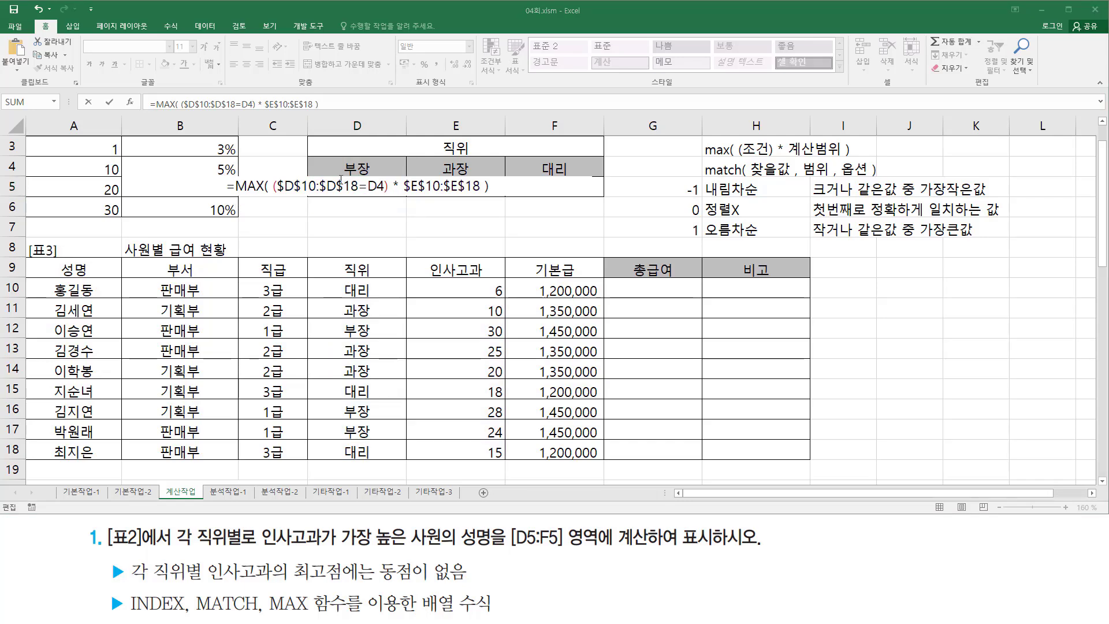
pyautogui.moveTo(339, 178); pyautogui.dragTo(385, 194)
pyautogui.moveTo(345, 161); pyautogui.dragTo(487, 194)
pyautogui.moveTo(440, 161); pyautogui.dragTo(581, 195)
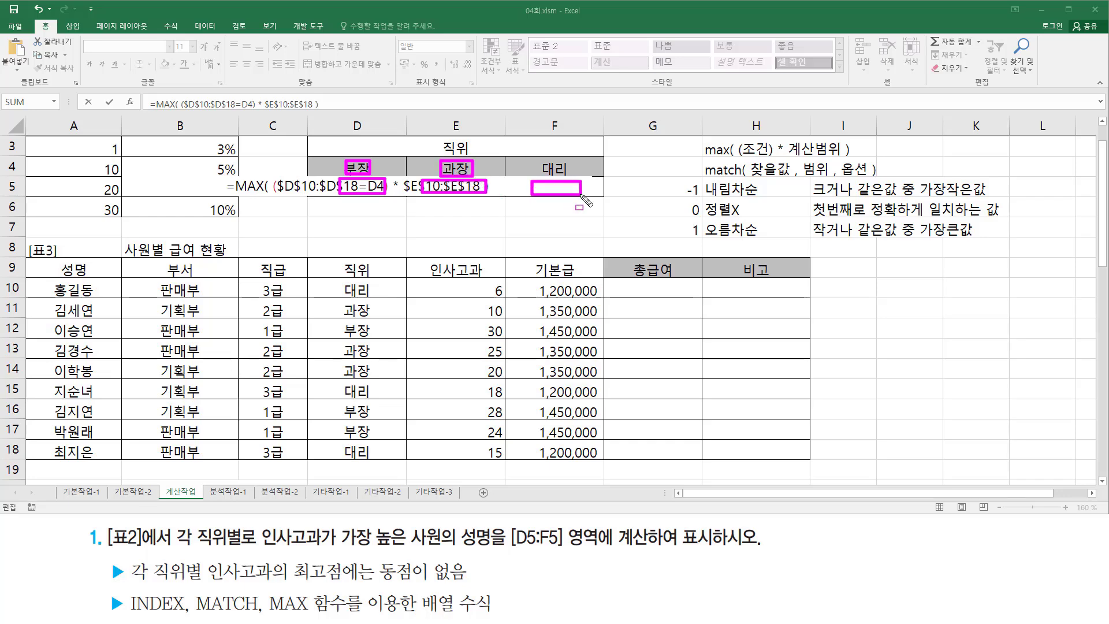
pyautogui.moveTo(540, 156); pyautogui.dragTo(570, 173)
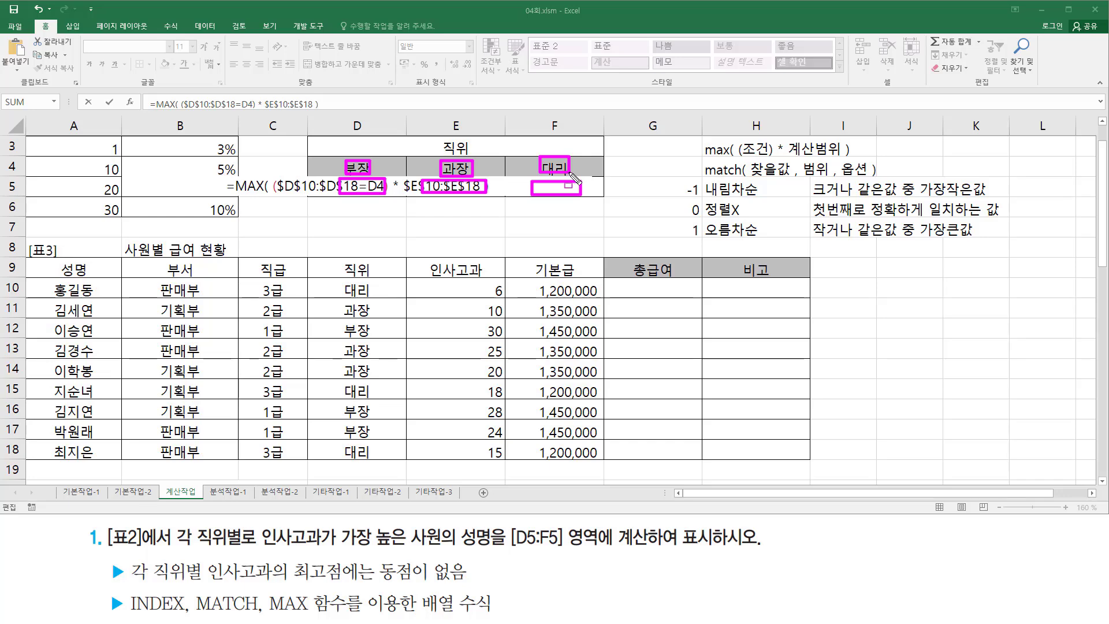
pyautogui.press('Escape')
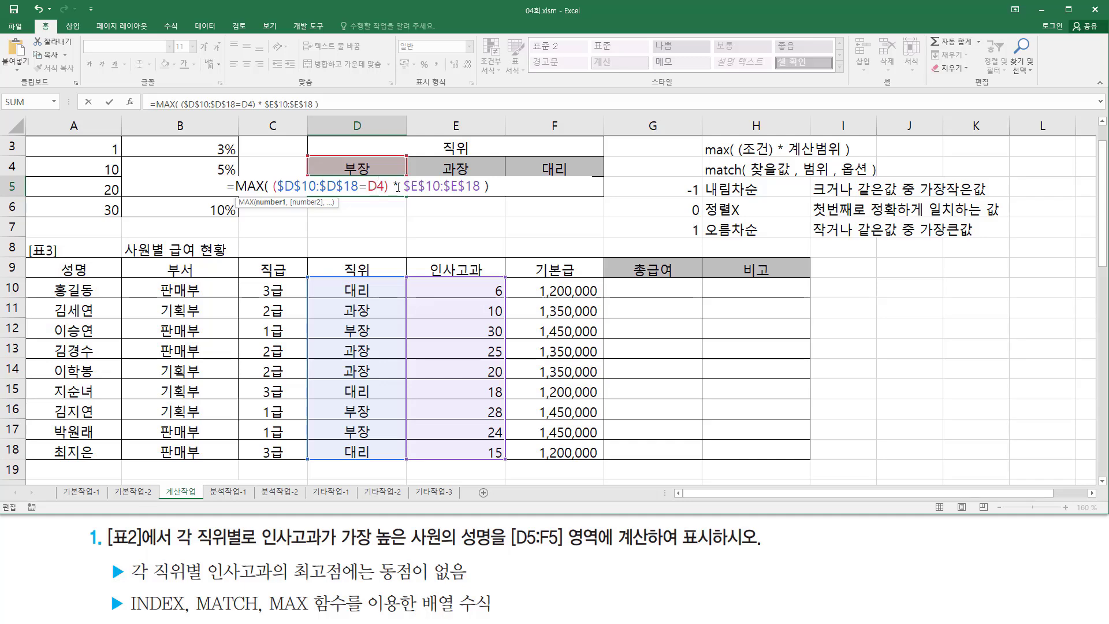
# Enter the MAX formula in D5 as an array formula and fill it across to F5
pyautogui.hotkey('ctrl', 'shift', 'Return')
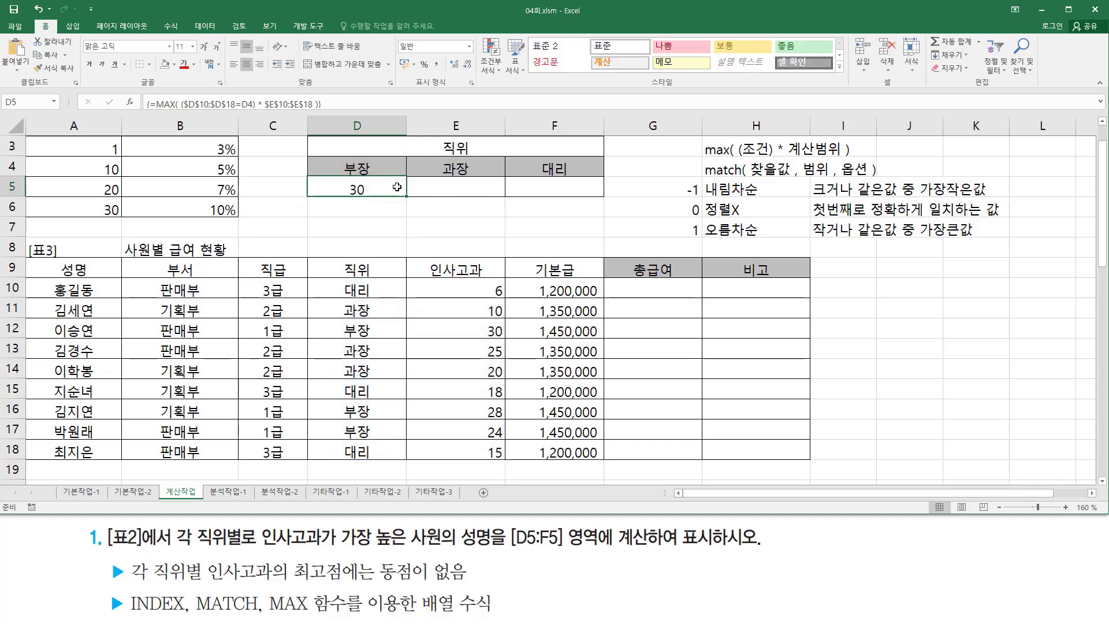
pyautogui.moveTo(410, 196); pyautogui.dragTo(608, 208)
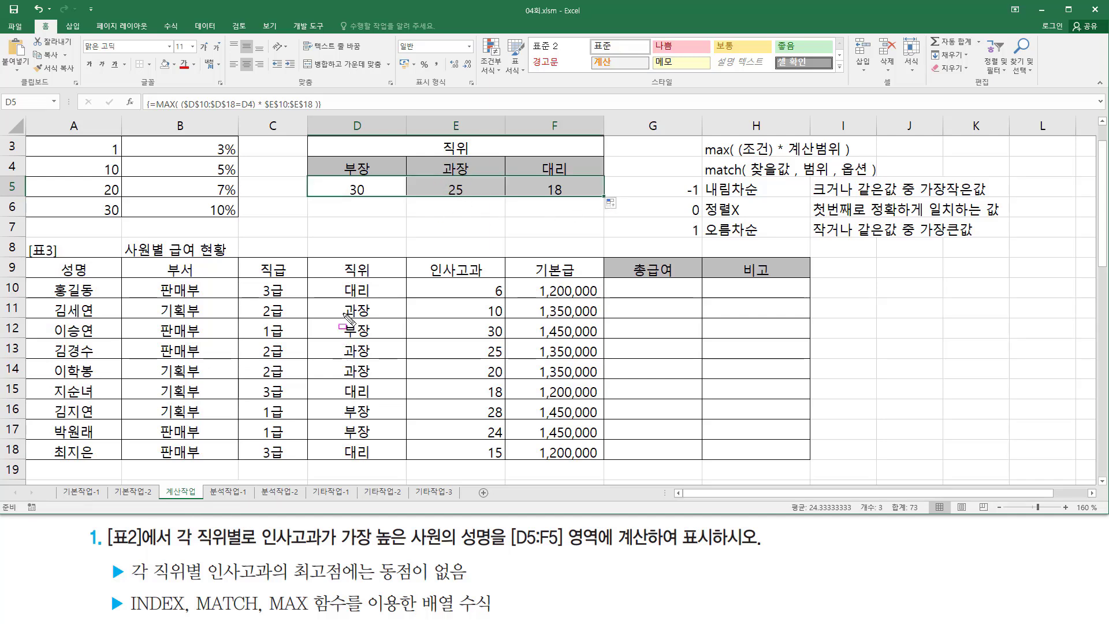
pyautogui.moveTo(342, 303)
pyautogui.mouseDown()
pyautogui.moveTo(370, 319)
pyautogui.moveTo(380, 379)
pyautogui.mouseUp()
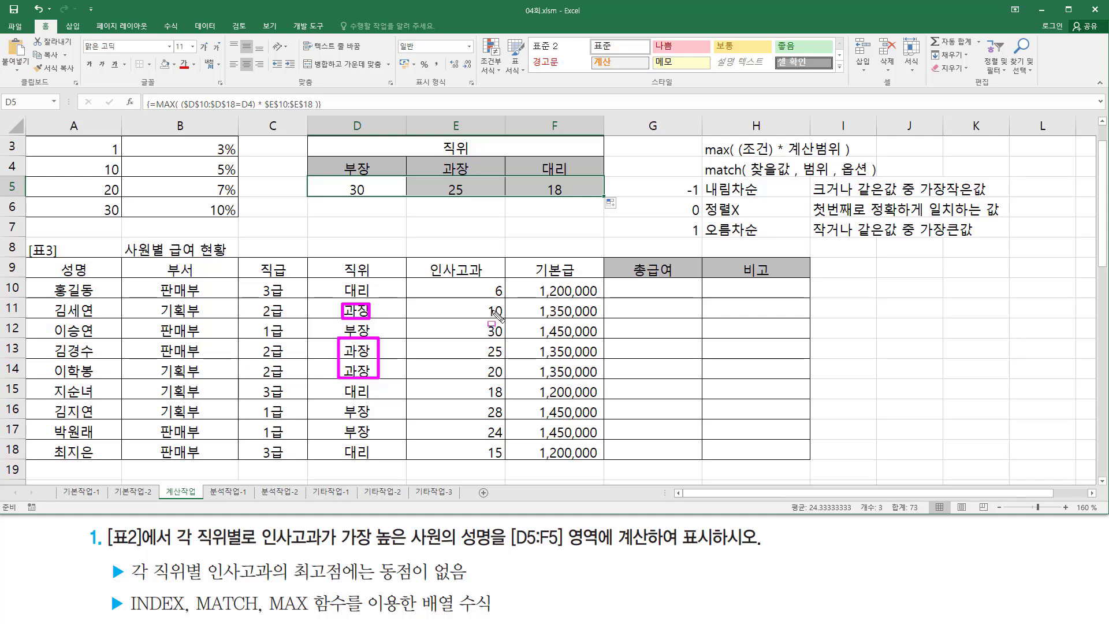
pyautogui.moveTo(485, 300)
pyautogui.mouseDown()
pyautogui.moveTo(511, 318)
pyautogui.moveTo(511, 382)
pyautogui.mouseUp()
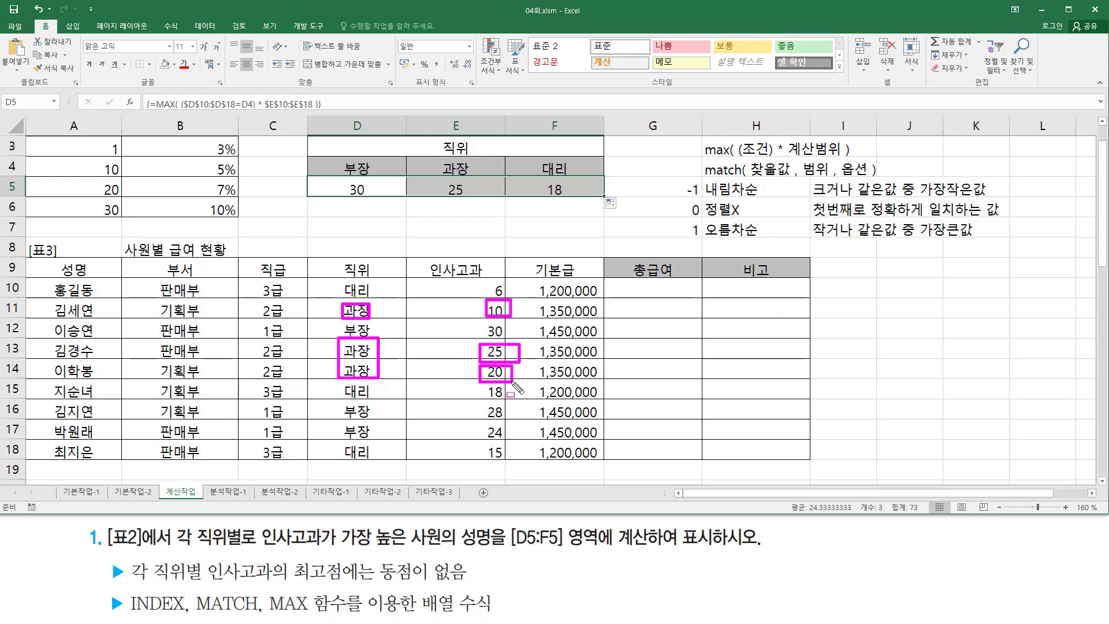
pyautogui.moveTo(449, 350); pyautogui.dragTo(484, 352)
pyautogui.moveTo(442, 183); pyautogui.dragTo(468, 197)
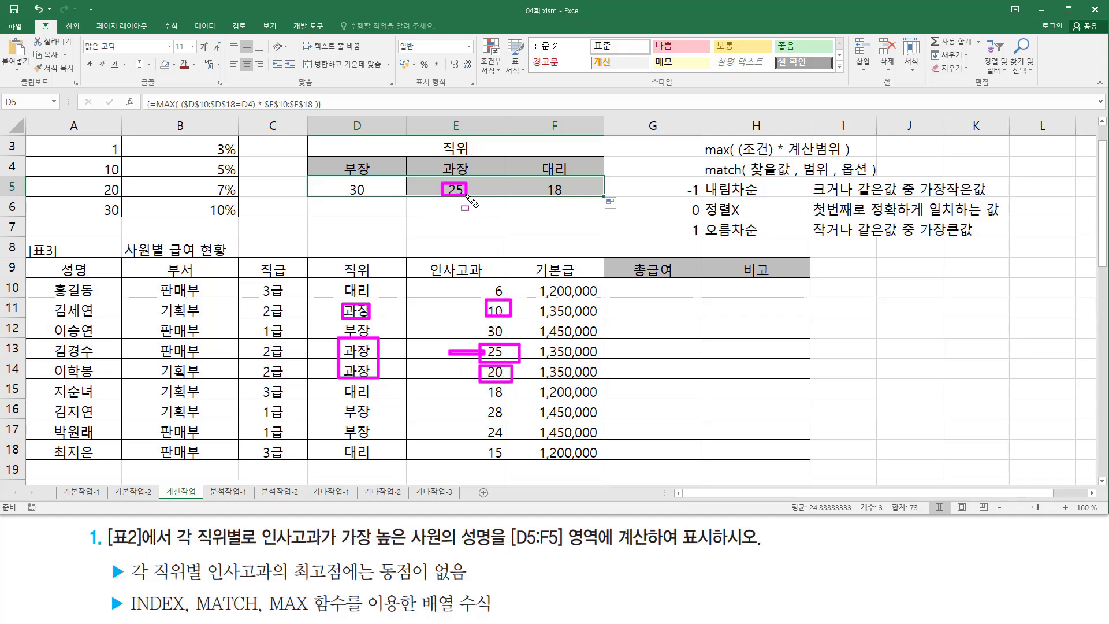
pyautogui.press('e')
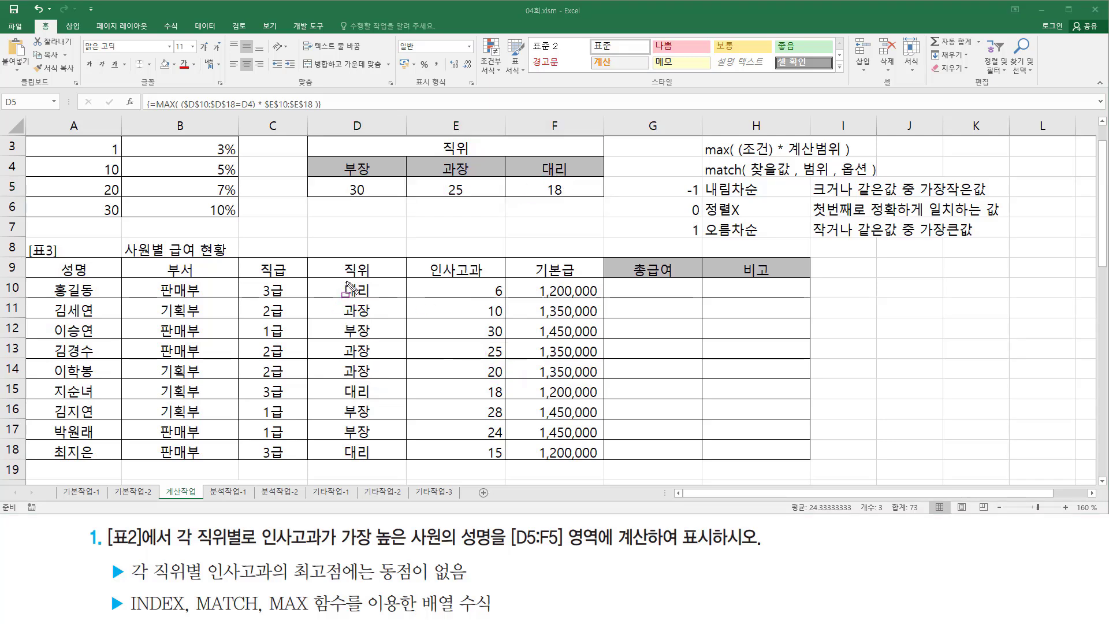
pyautogui.moveTo(345, 281); pyautogui.dragTo(376, 297)
pyautogui.moveTo(341, 383); pyautogui.dragTo(373, 399)
pyautogui.moveTo(339, 443)
pyautogui.mouseDown()
pyautogui.moveTo(393, 482)
pyautogui.moveTo(384, 459)
pyautogui.mouseUp()
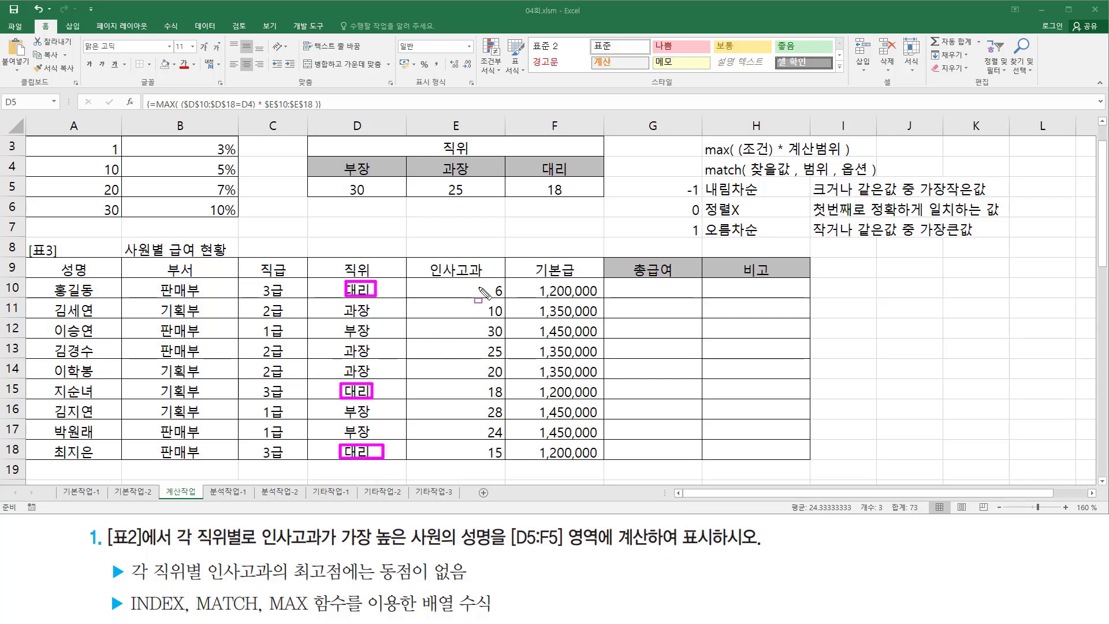
pyautogui.moveTo(486, 292); pyautogui.dragTo(511, 299)
pyautogui.moveTo(484, 387); pyautogui.dragTo(508, 399)
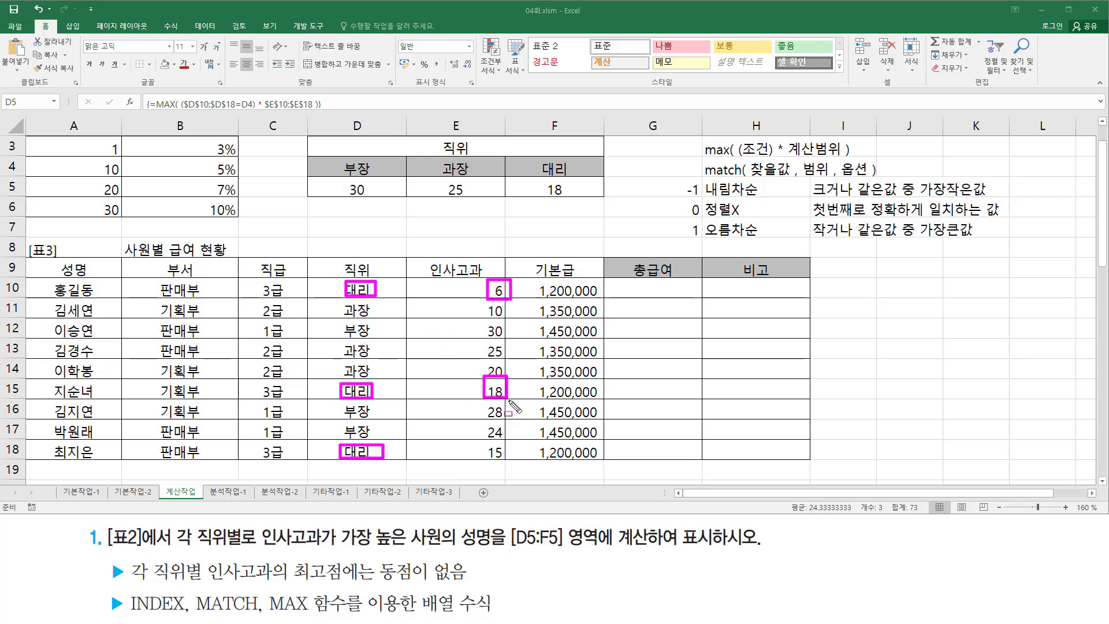
pyautogui.moveTo(486, 444); pyautogui.dragTo(513, 465)
pyautogui.moveTo(466, 390); pyautogui.dragTo(489, 391)
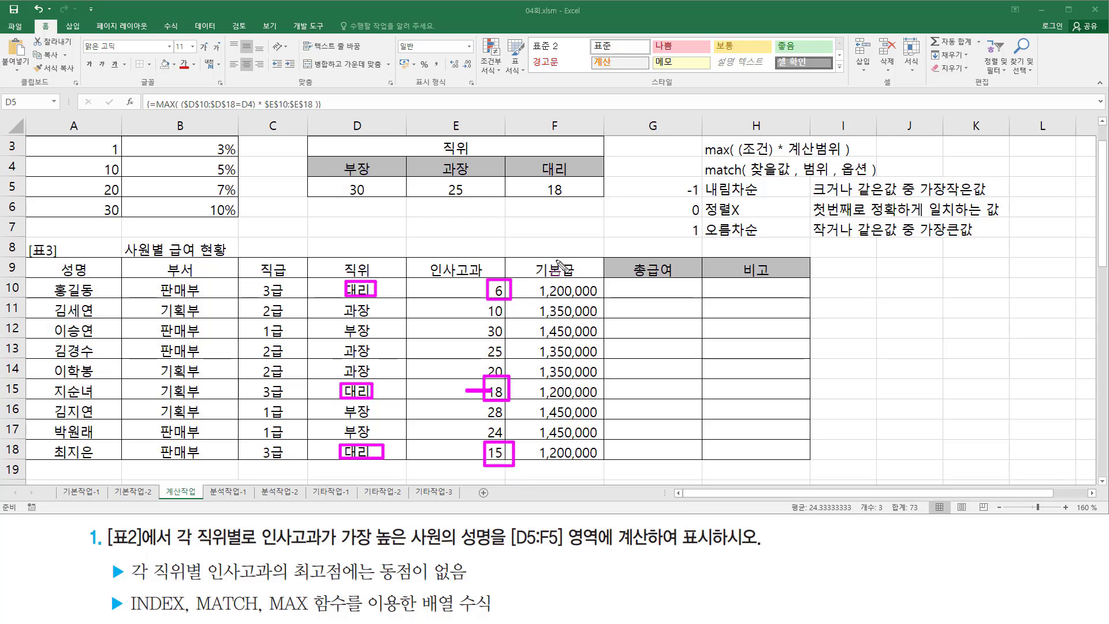
pyautogui.moveTo(541, 182)
pyautogui.mouseDown()
pyautogui.moveTo(572, 200)
pyautogui.moveTo(542, 179)
pyautogui.mouseUp()
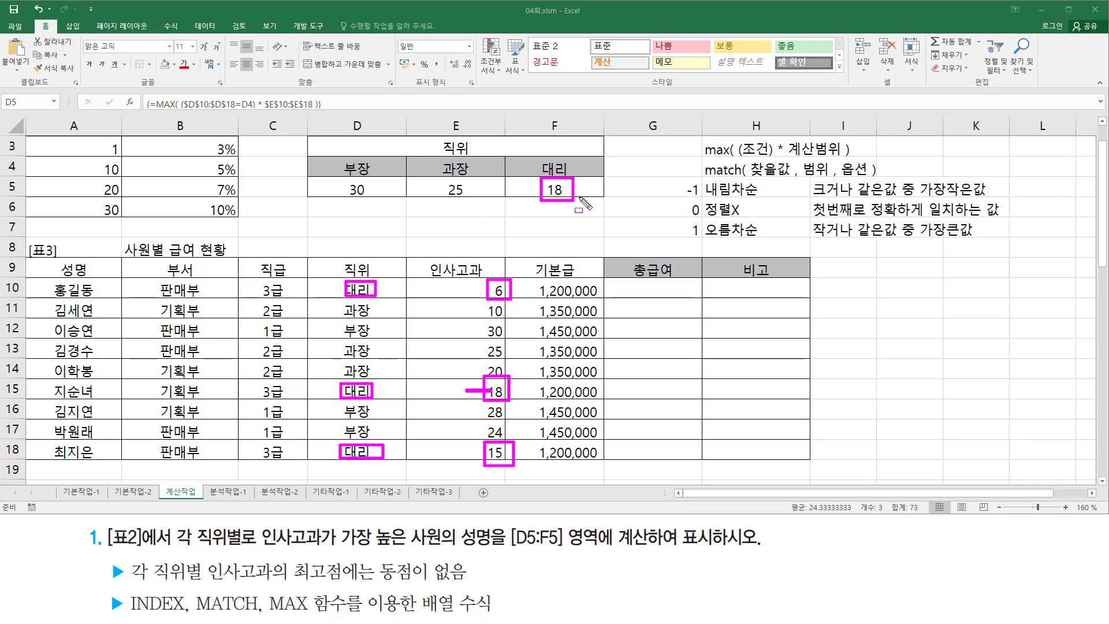
pyautogui.press('Escape')
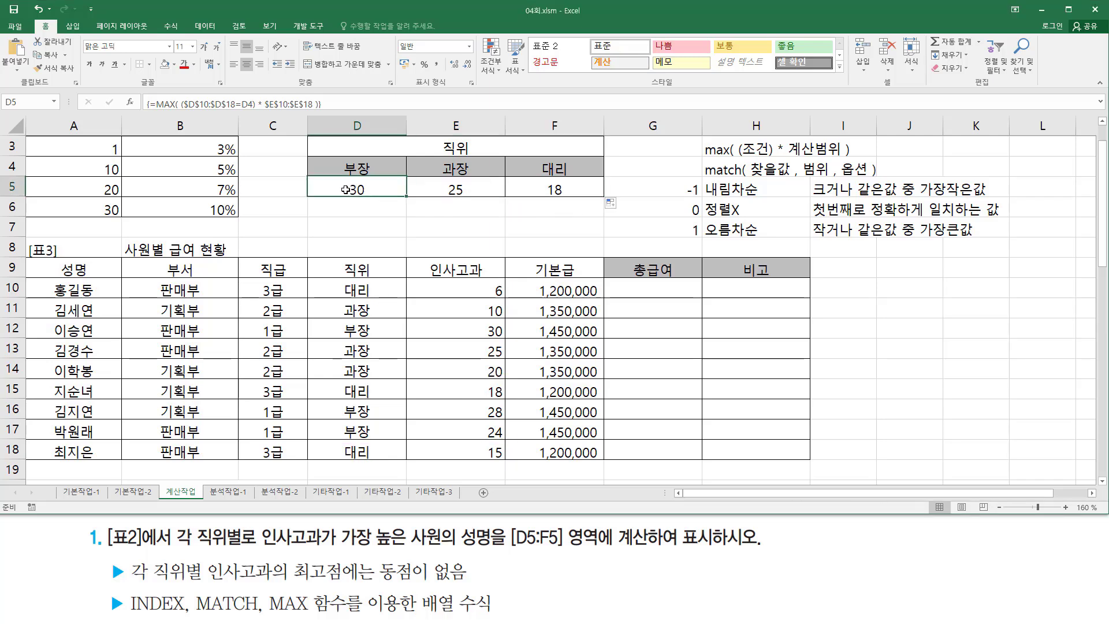
# Wrap the MAX expression in D5 inside a MATCH function as its lookup value
pyautogui.doubleClick(346, 189)
pyautogui.moveTo(236, 186); pyautogui.dragTo(593, 186)
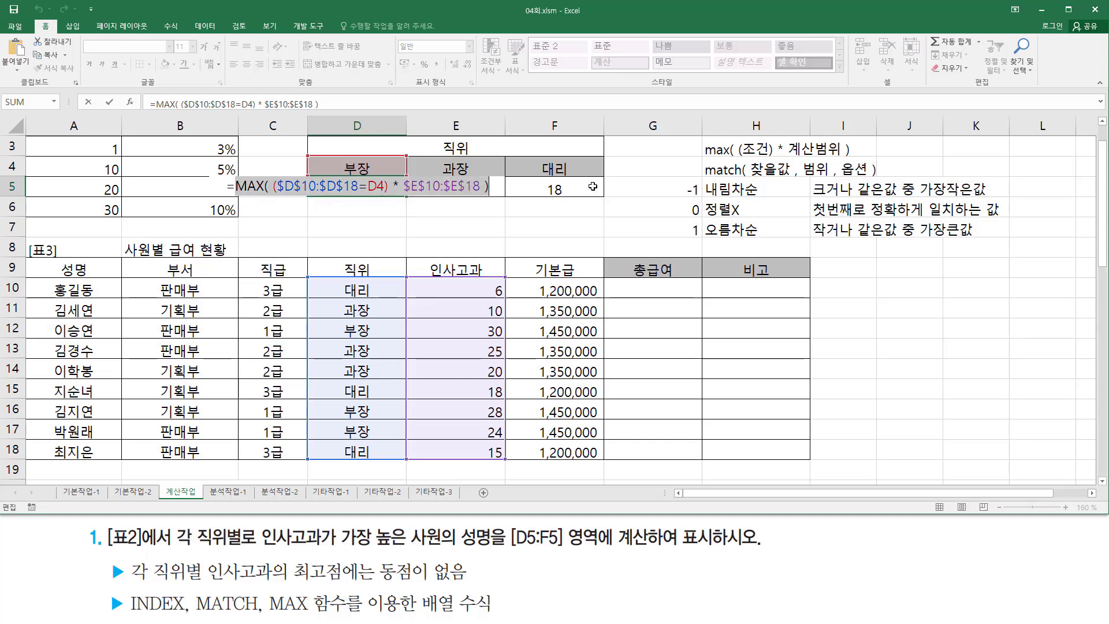
pyautogui.press('Delete')
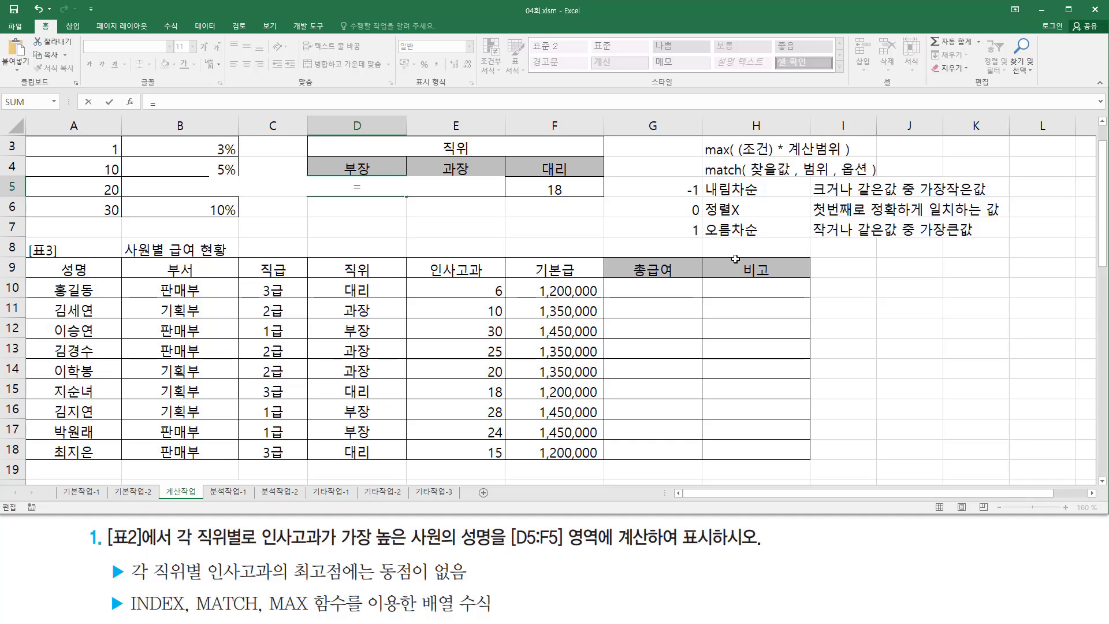
pyautogui.write('mat')
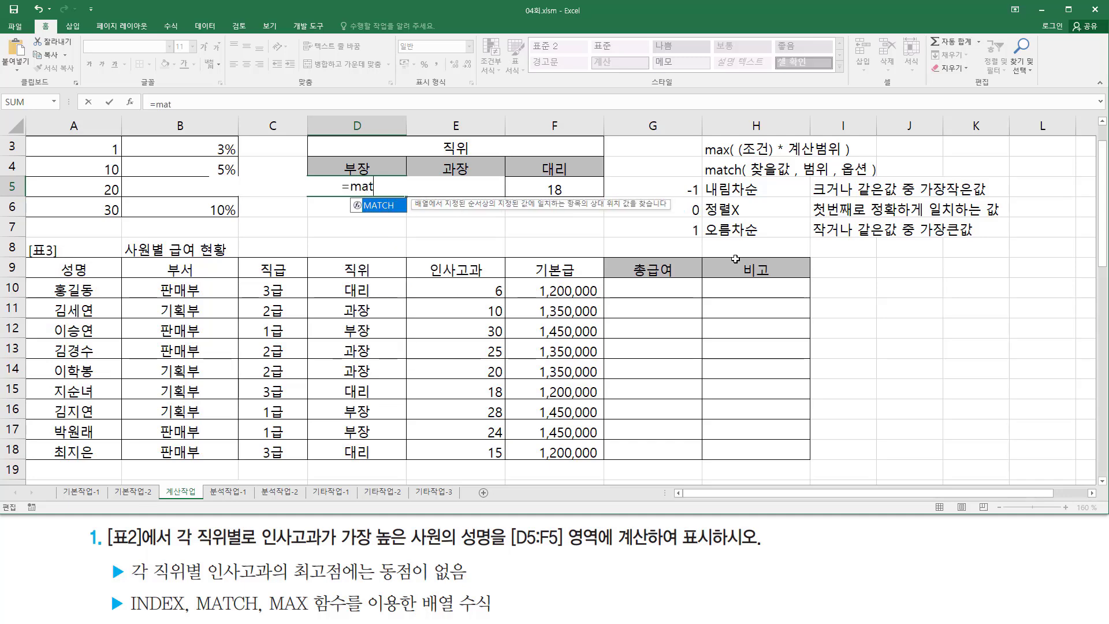
pyautogui.press('Tab')
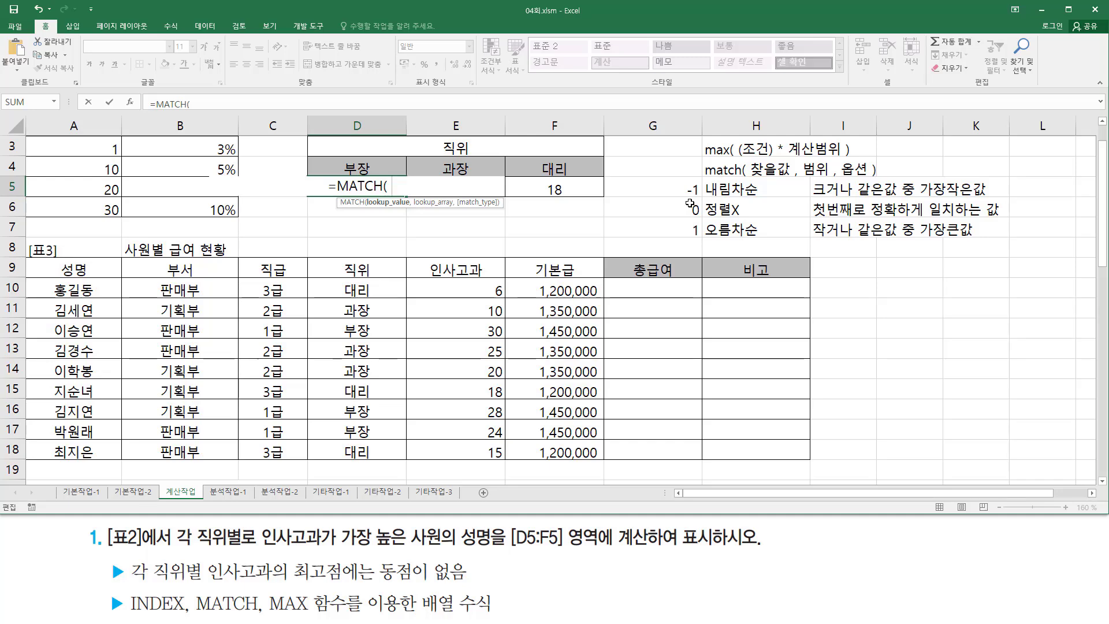
pyautogui.write('MAX( ($D$10:$D$18=D4) * $E$10:$E$18 )')
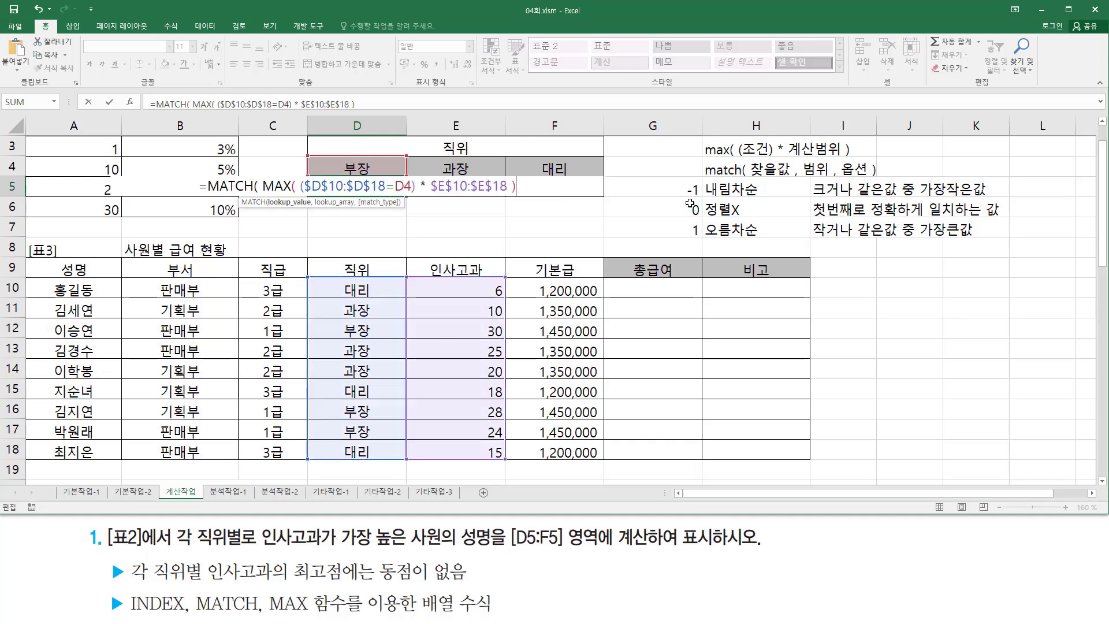
# Add E10:E18 as the lookup array of MATCH in D5 and begin the match type argument
pyautogui.moveTo(267, 183); pyautogui.dragTo(536, 189)
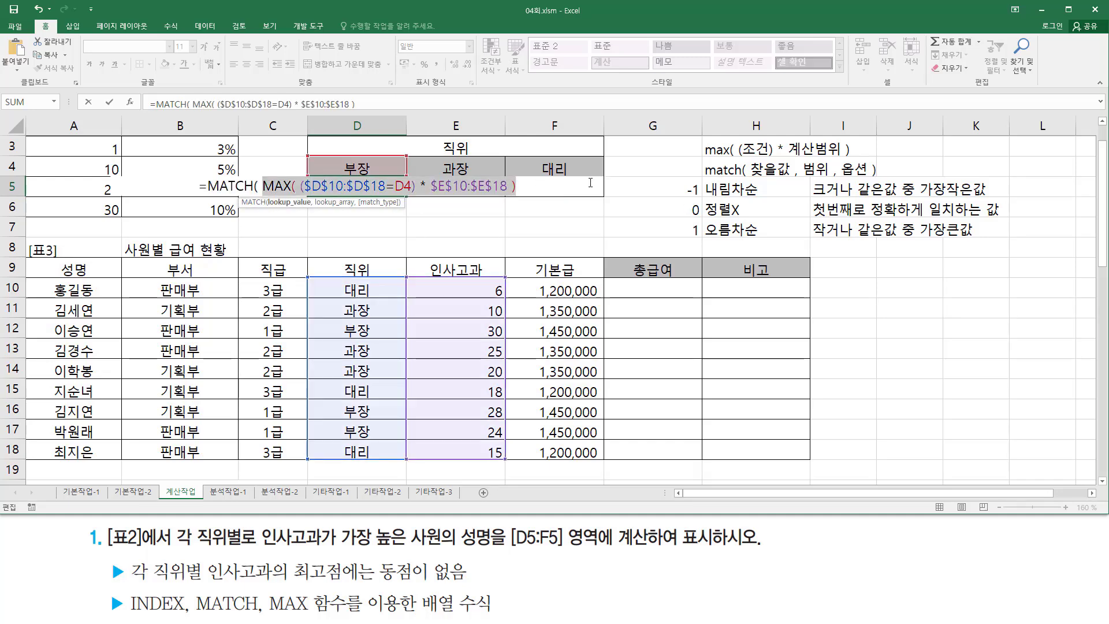
pyautogui.click(537, 189)
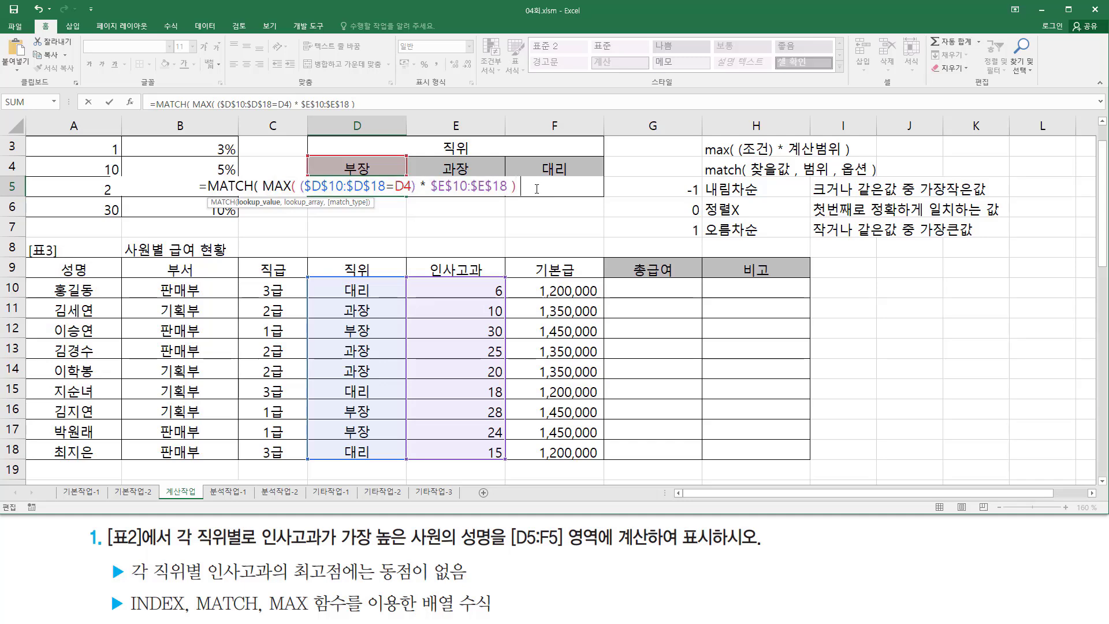
pyautogui.write(',')
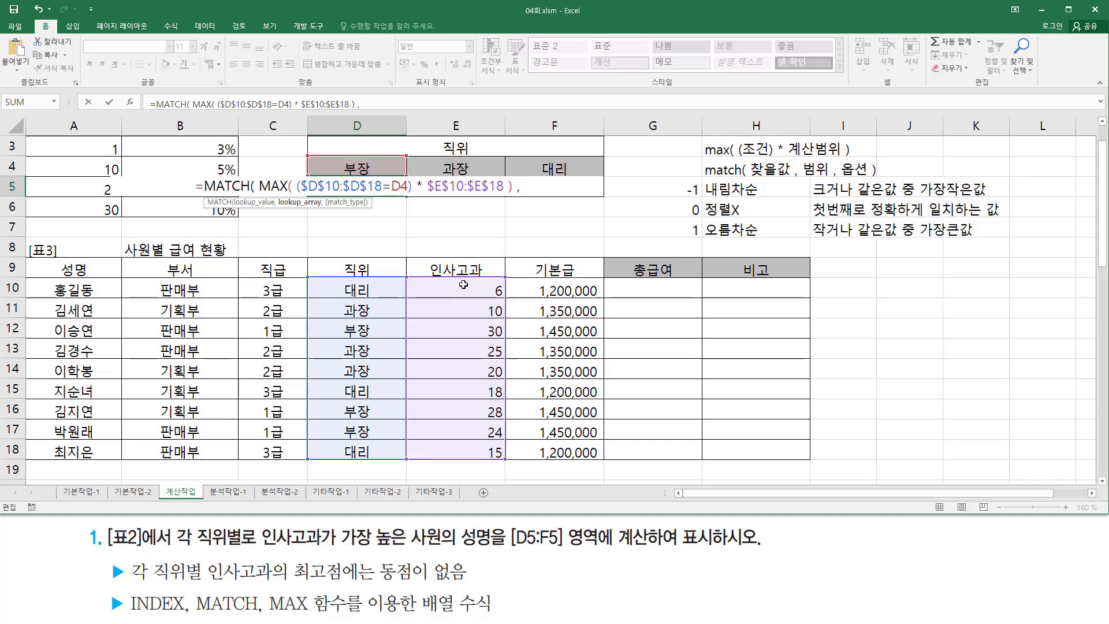
pyautogui.moveTo(462, 287); pyautogui.dragTo(478, 449)
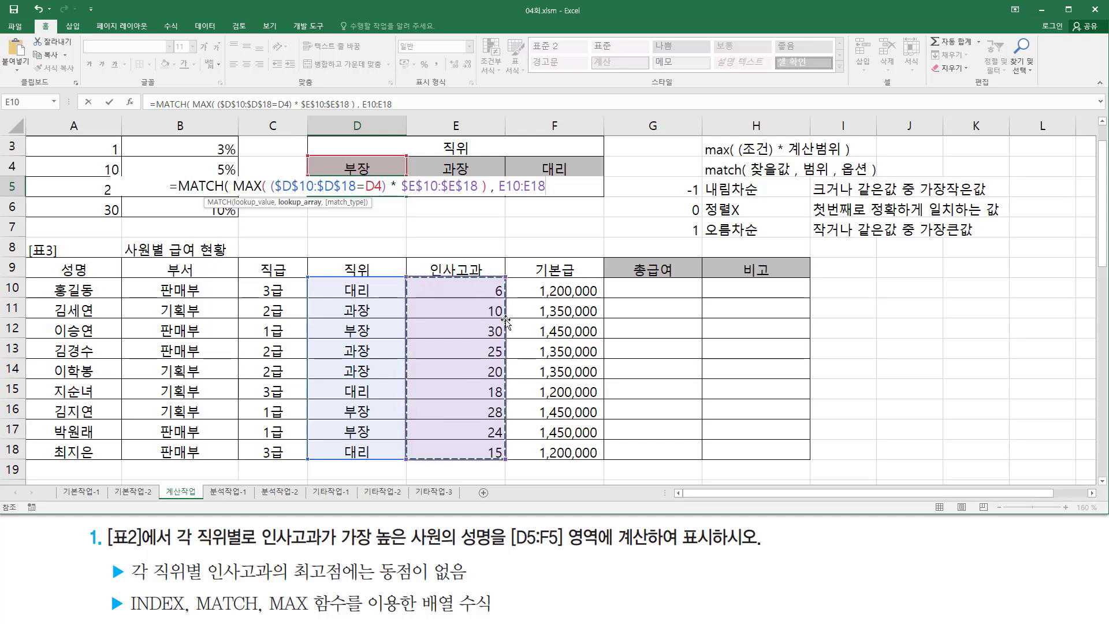
pyautogui.write(', ')
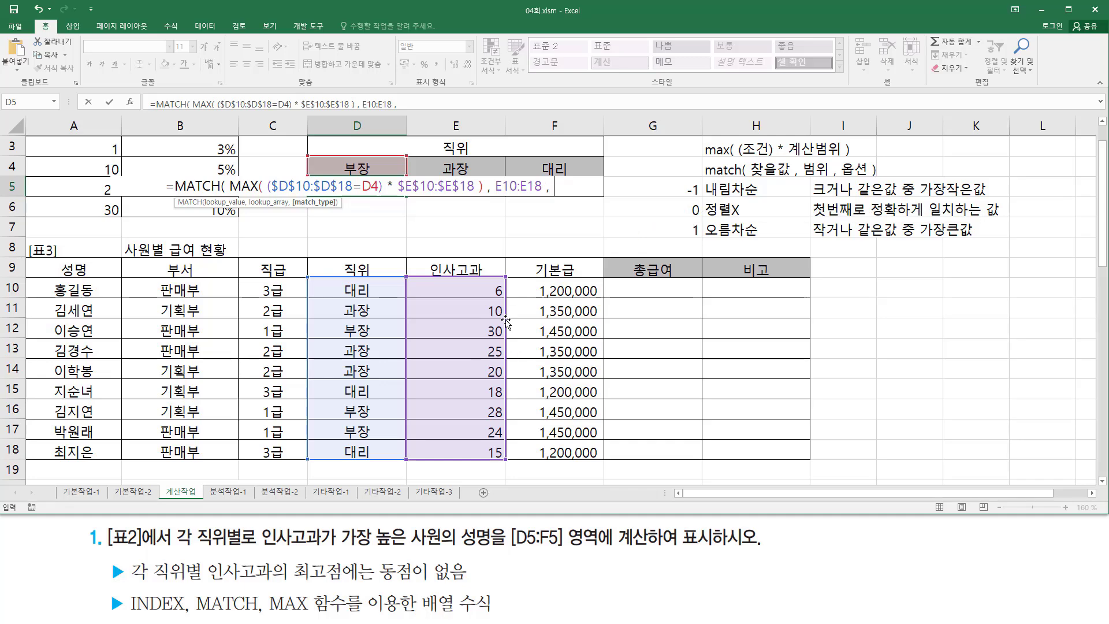
# Complete MATCH in D5 with match type 0 and enter it as an array formula
pyautogui.write('0')
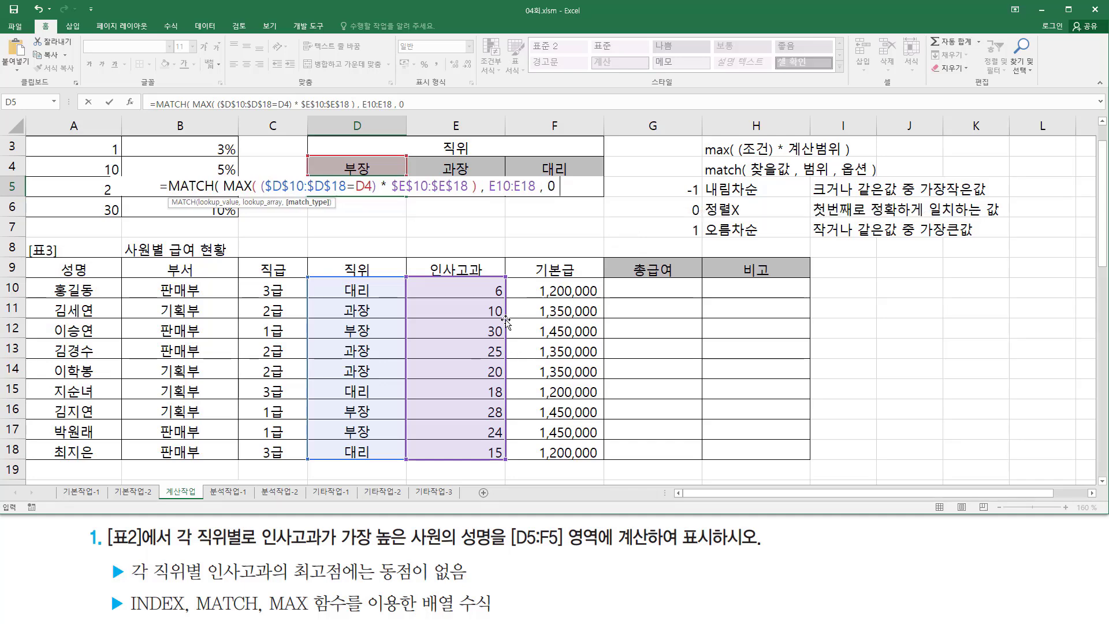
pyautogui.write(' )')
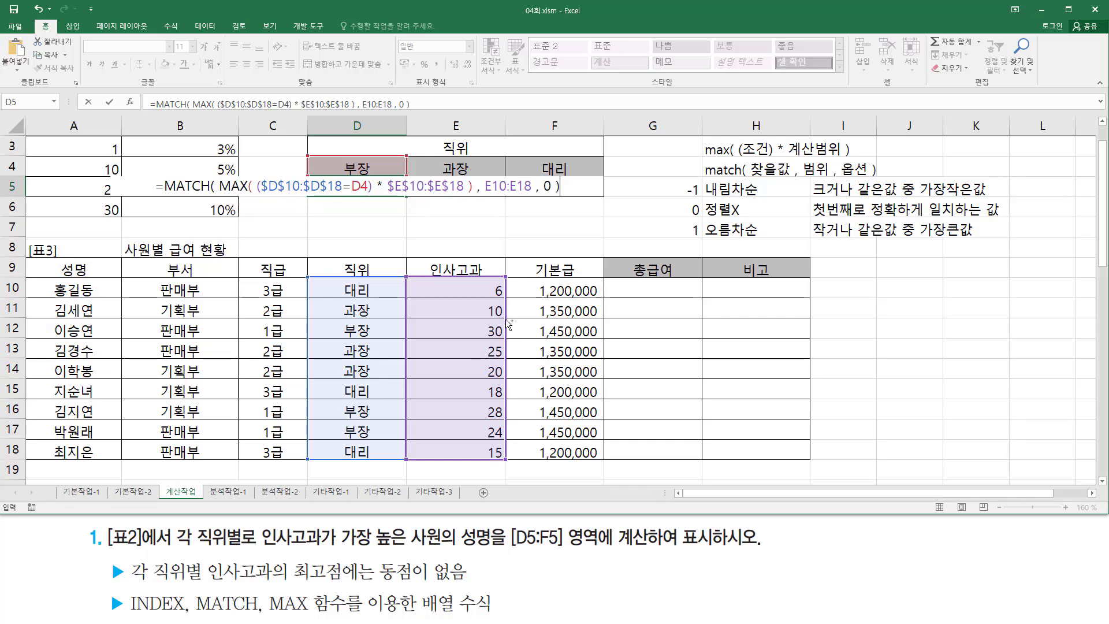
pyautogui.hotkey('ctrl', 'shift', 'Return')
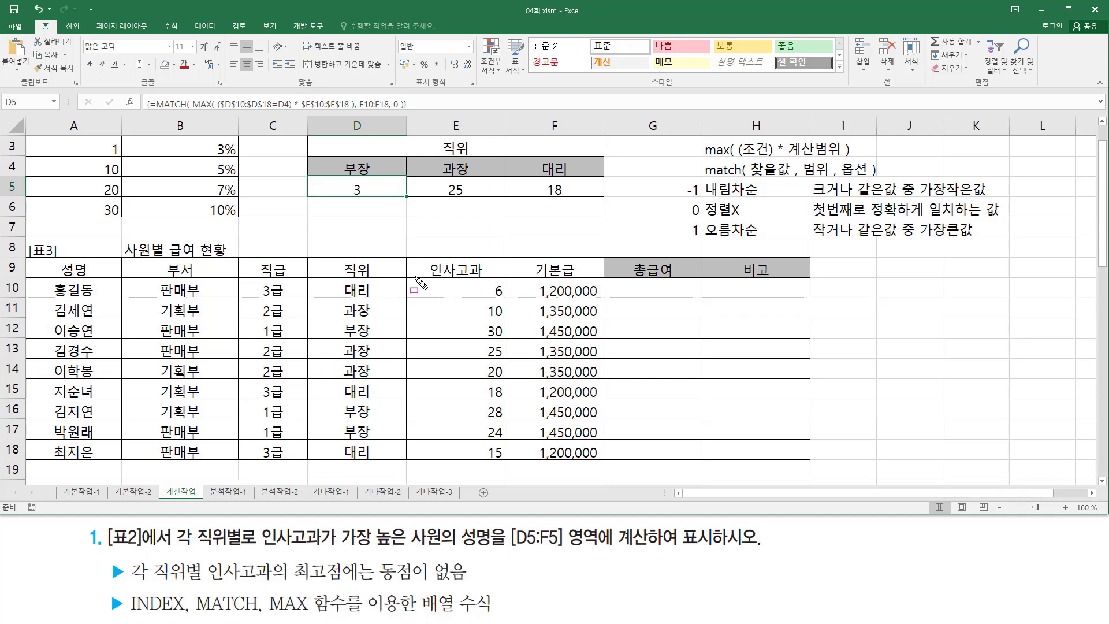
pyautogui.moveTo(407, 275); pyautogui.dragTo(511, 464)
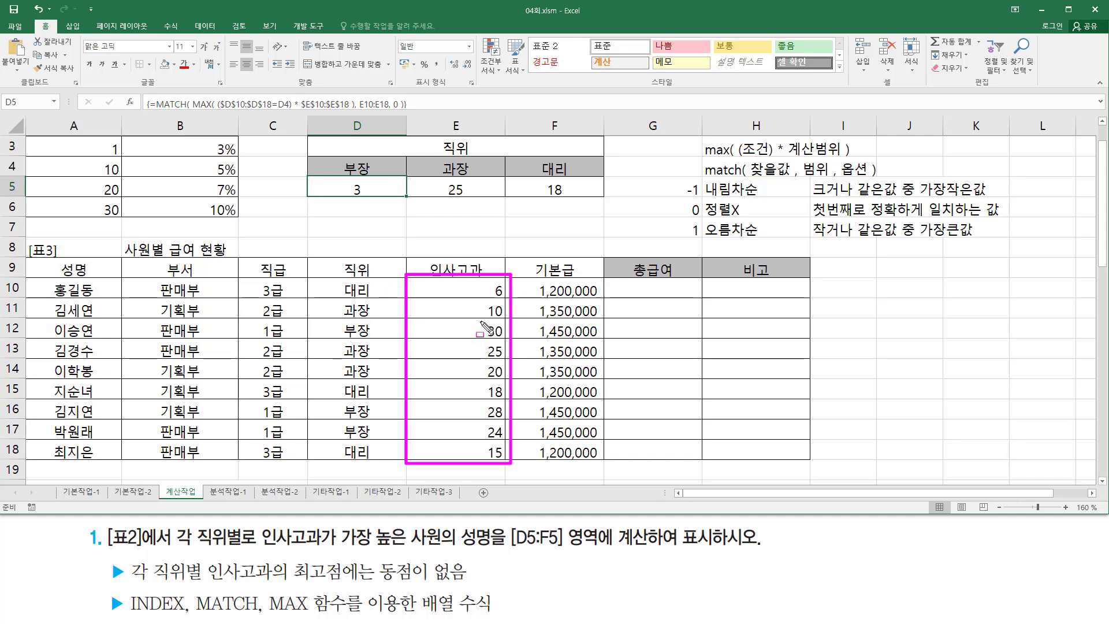
pyautogui.moveTo(480, 322); pyautogui.dragTo(510, 342)
pyautogui.press('Escape')
pyautogui.doubleClick(357, 192)
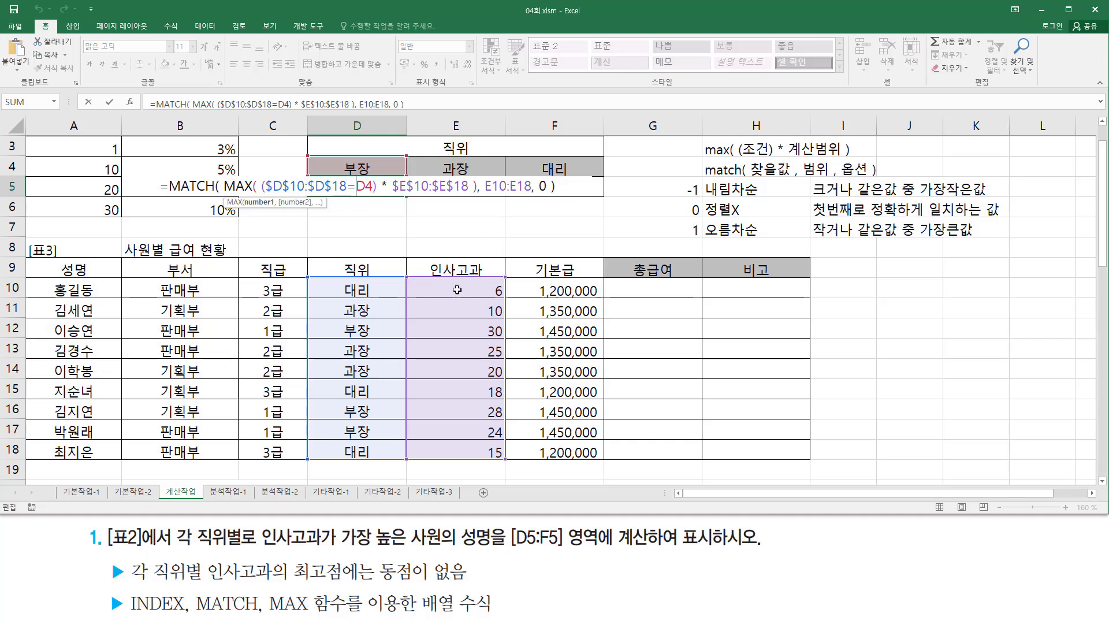
pyautogui.moveTo(450, 275)
pyautogui.mouseDown()
pyautogui.moveTo(471, 399)
pyautogui.moveTo(516, 465)
pyautogui.mouseUp()
pyautogui.moveTo(484, 324); pyautogui.dragTo(506, 340)
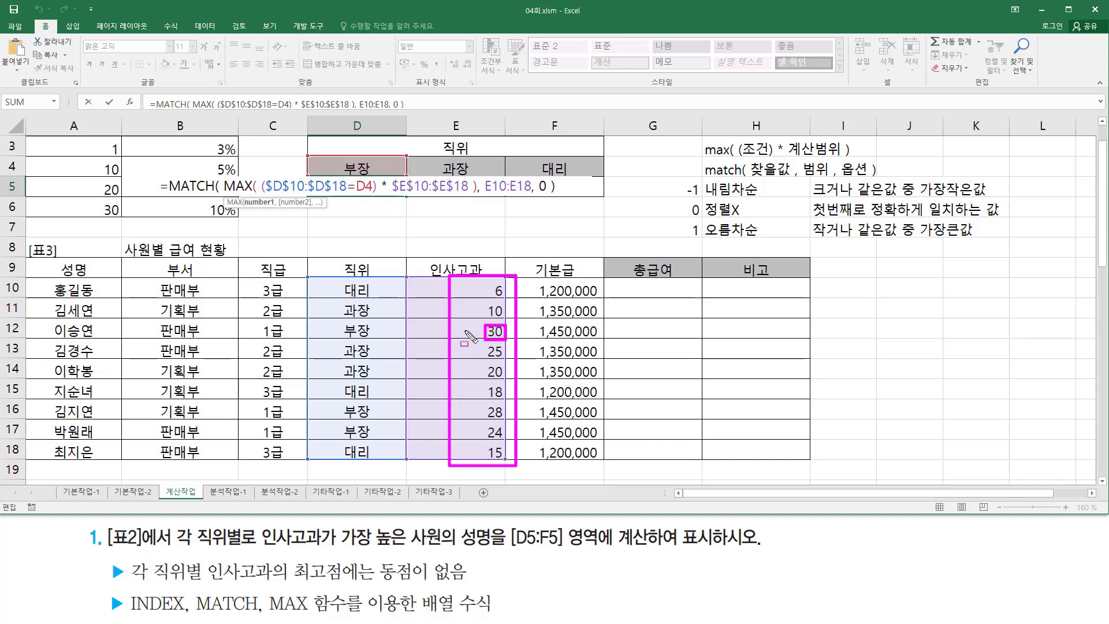
pyautogui.press('Escape')
pyautogui.click(379, 288)
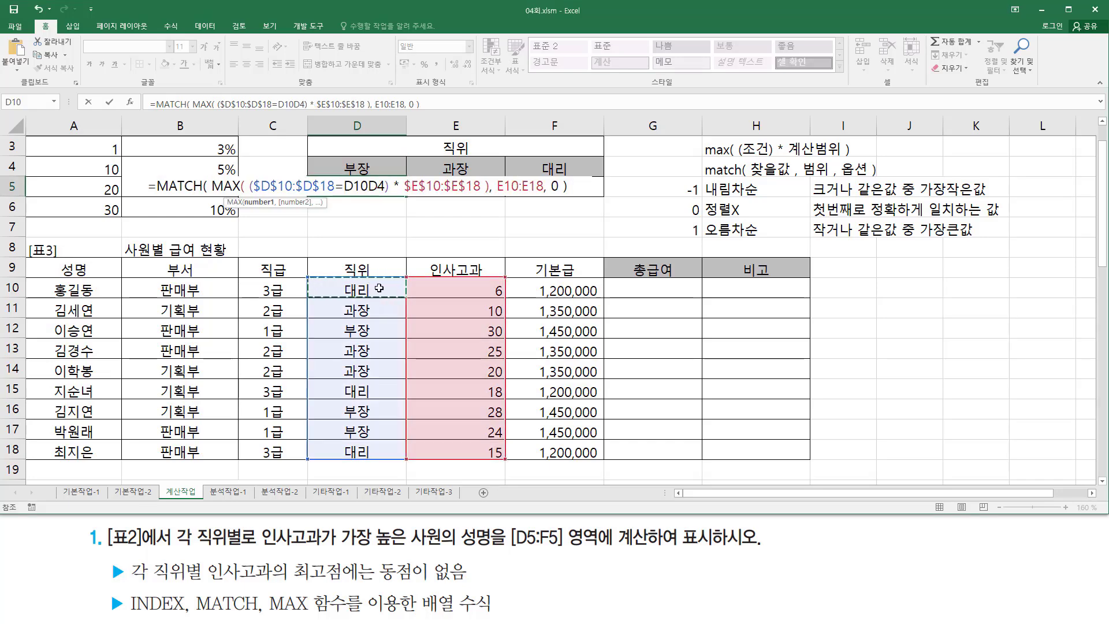
pyautogui.press('Escape')
# Set the 인사고과 score in E10 to 30
pyautogui.click(429, 290)
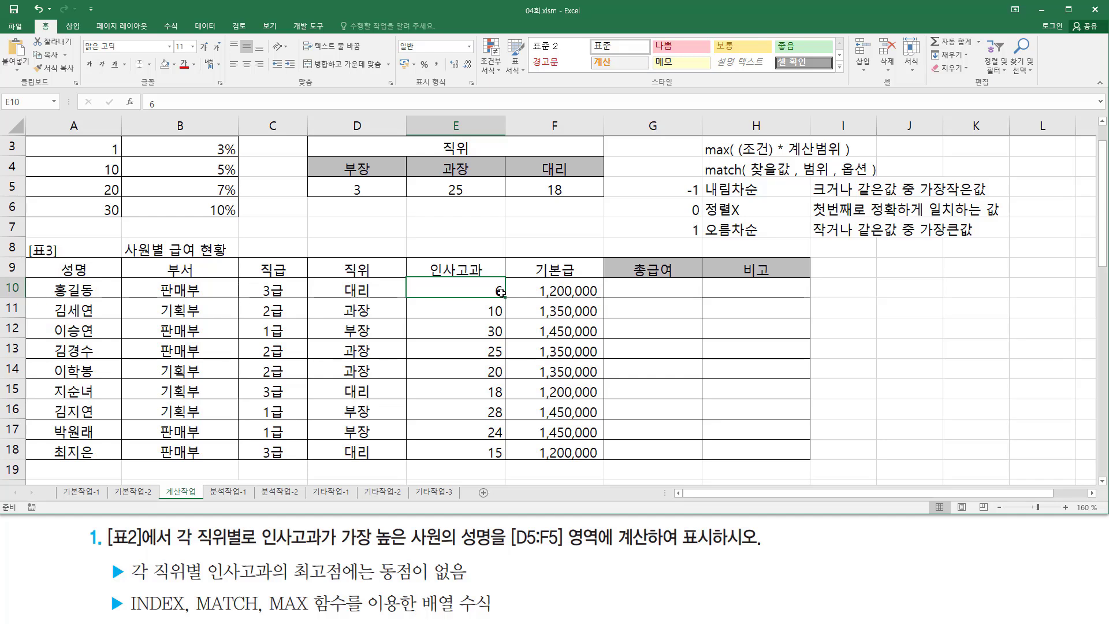
pyautogui.write('30')
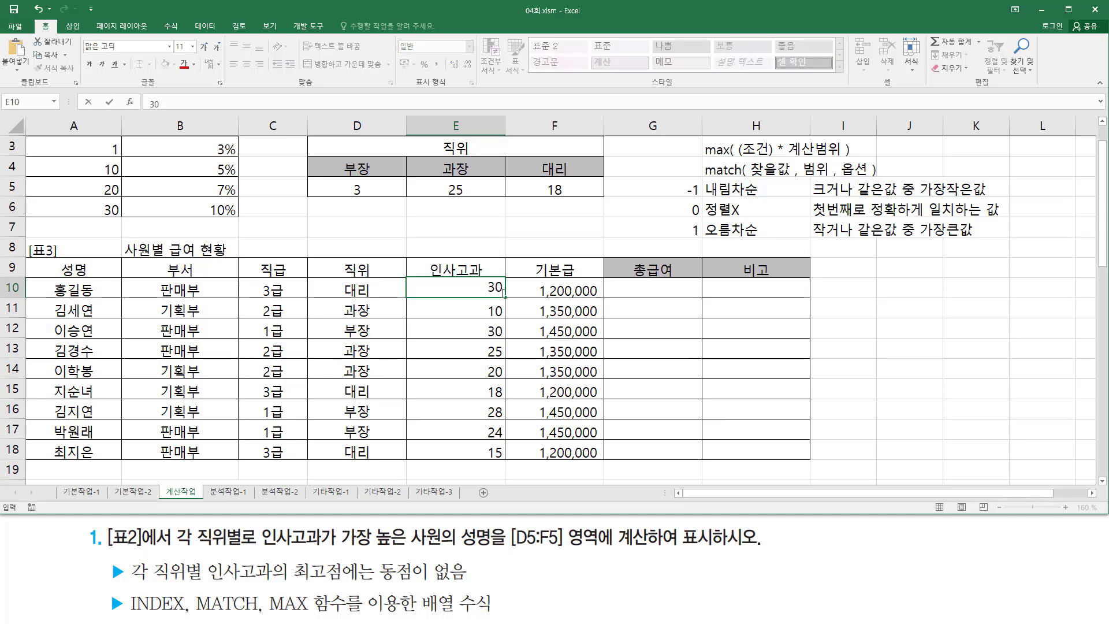
pyautogui.press('Return')
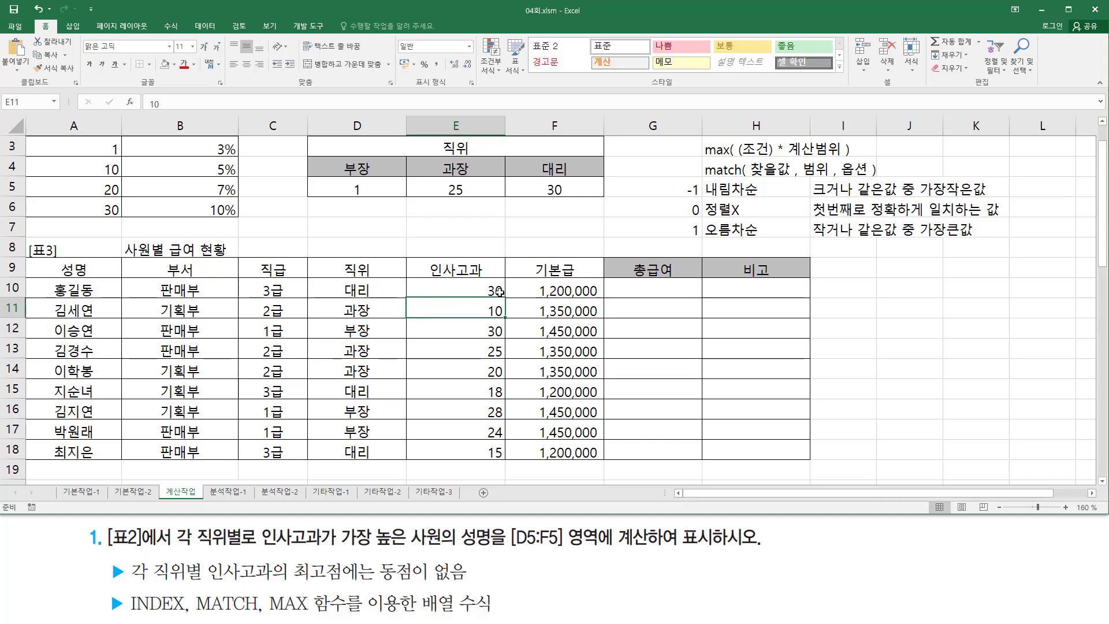
# Examine the MATCH result in D5 against the 인사고과 scores, the 부장 rows and the note on match type 0
pyautogui.moveTo(335, 201); pyautogui.dragTo(376, 178)
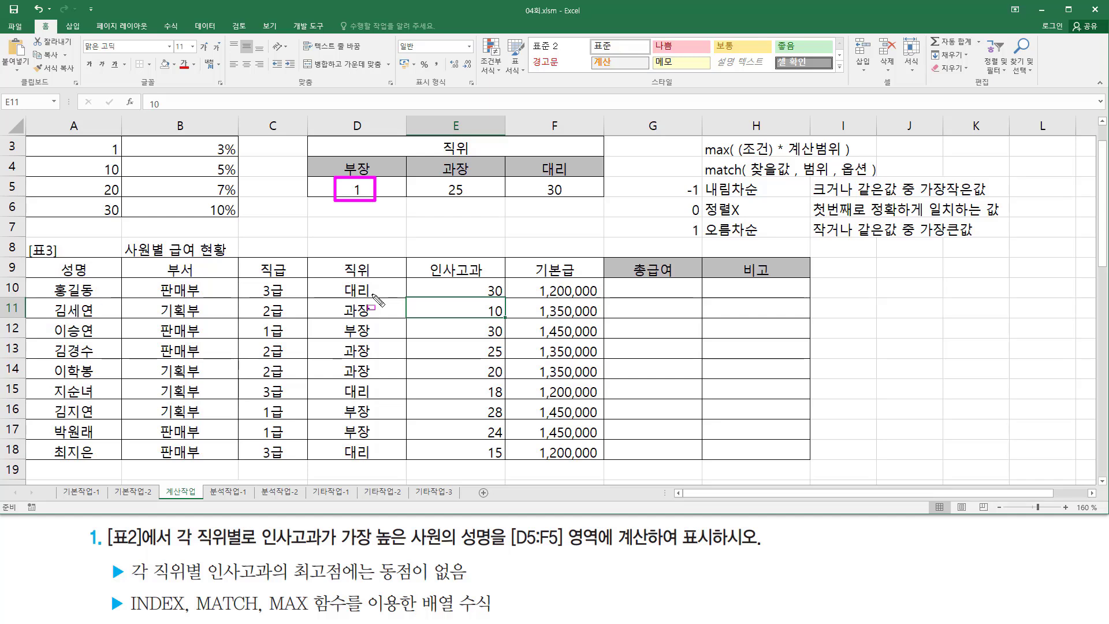
pyautogui.moveTo(410, 284)
pyautogui.mouseDown()
pyautogui.moveTo(497, 416)
pyautogui.moveTo(511, 468)
pyautogui.mouseUp()
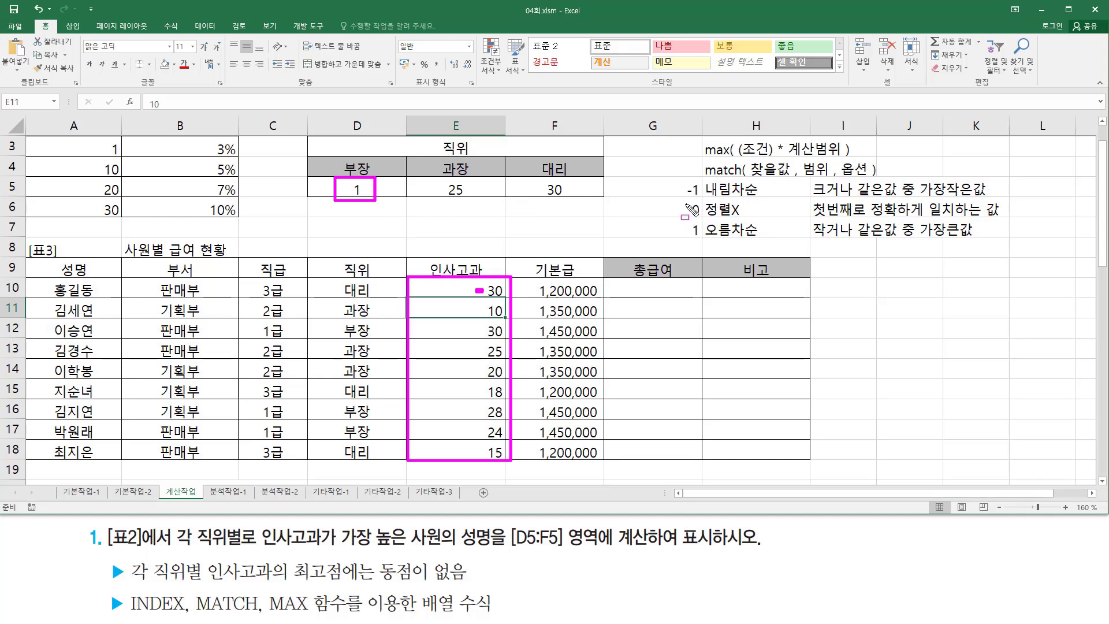
pyautogui.moveTo(688, 201); pyautogui.dragTo(707, 220)
pyautogui.moveTo(806, 219)
pyautogui.mouseDown()
pyautogui.moveTo(865, 218)
pyautogui.moveTo(873, 200)
pyautogui.moveTo(1012, 219)
pyautogui.mouseUp()
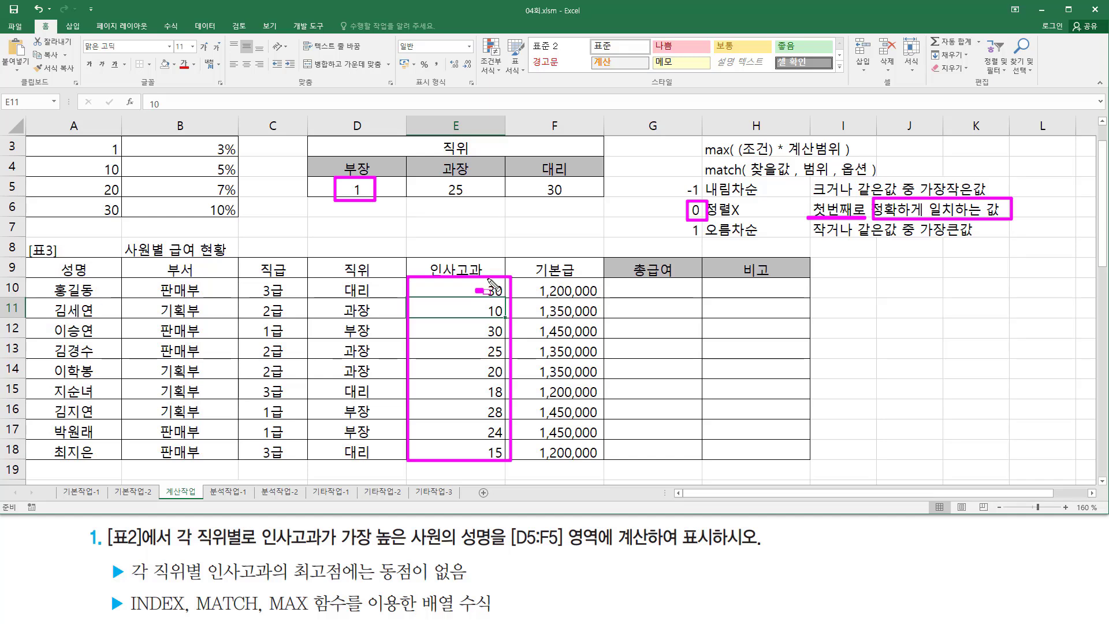
pyautogui.moveTo(489, 279); pyautogui.dragTo(510, 300)
pyautogui.moveTo(341, 319); pyautogui.dragTo(371, 340)
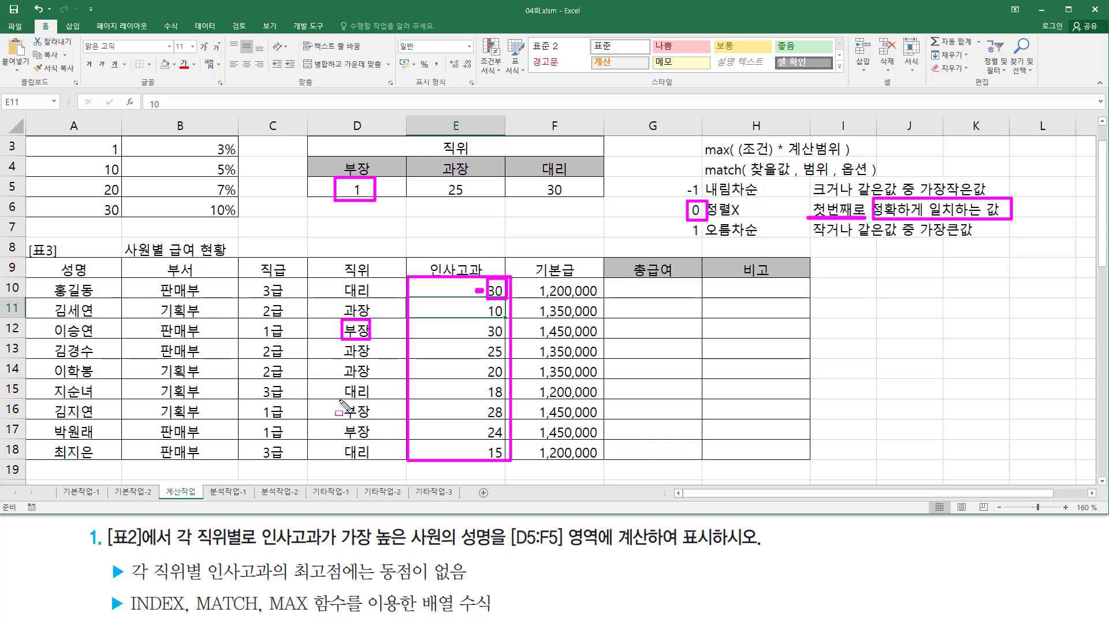
pyautogui.moveTo(339, 400); pyautogui.dragTo(382, 441)
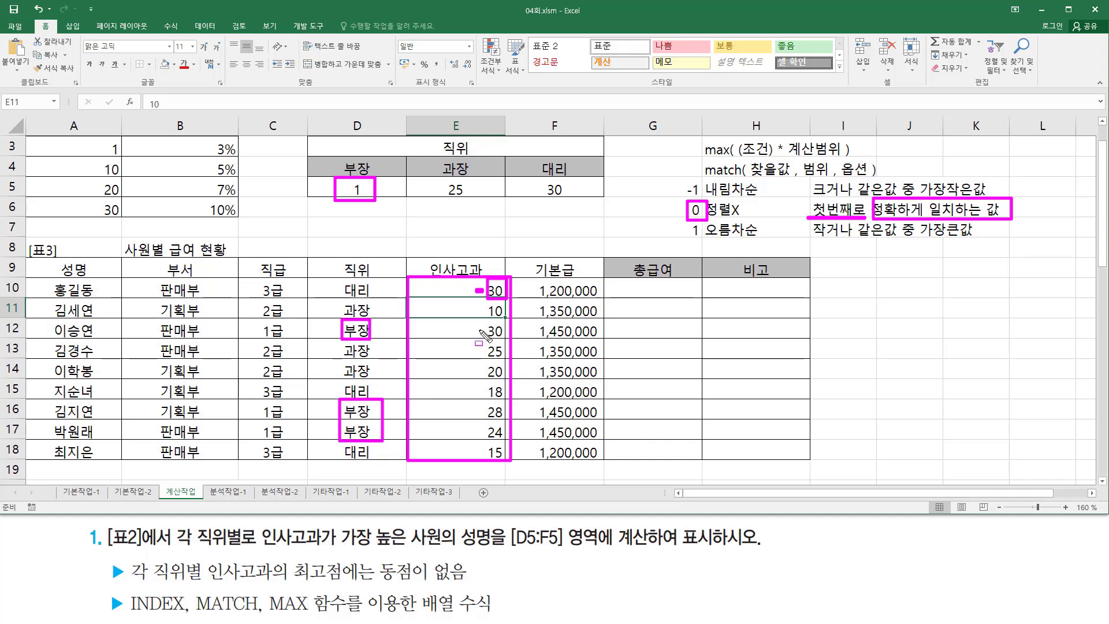
pyautogui.moveTo(474, 331); pyautogui.dragTo(486, 332)
pyautogui.press('Escape')
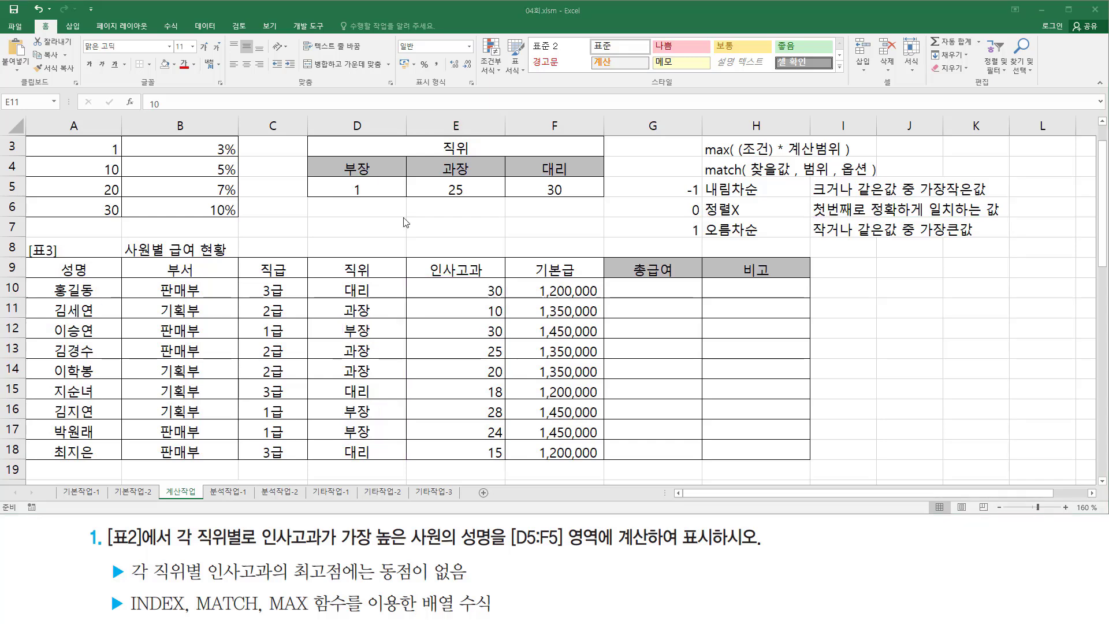
# Open the formula in D5 for editing and review its MAX lookup value and E10:E18 lookup array
pyautogui.click(364, 190)
pyautogui.doubleClick(358, 189)
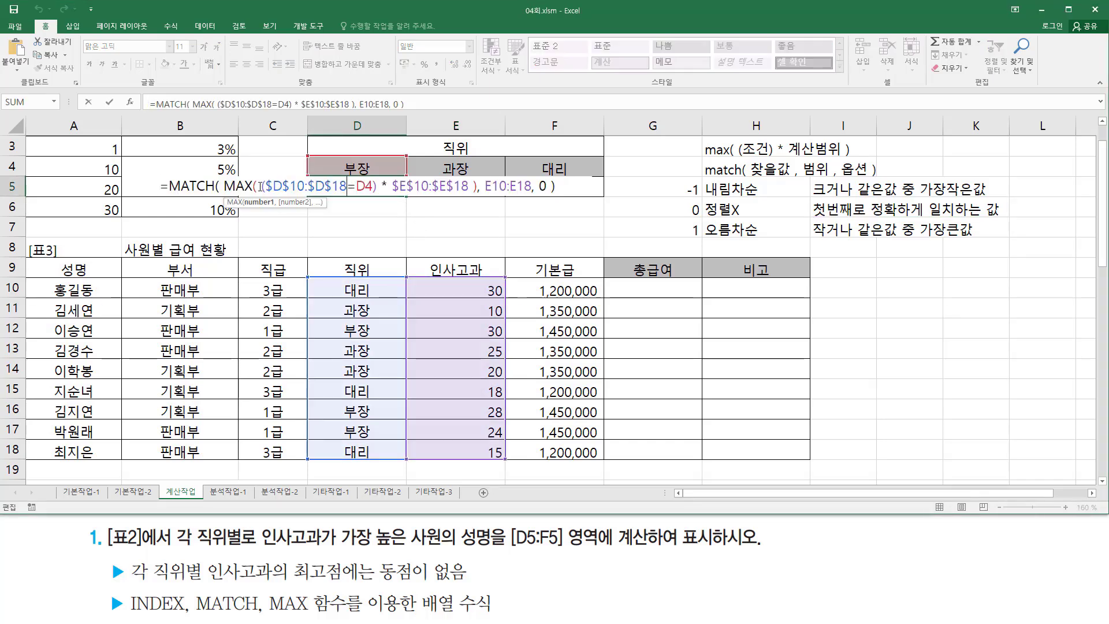
pyautogui.moveTo(222, 170); pyautogui.dragTo(264, 194)
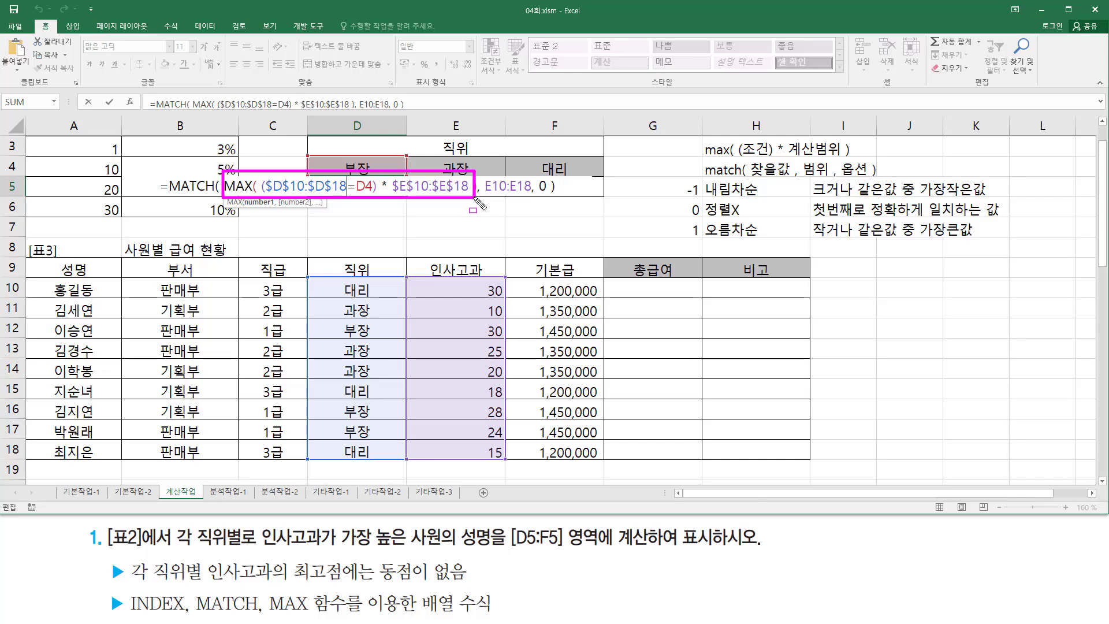
pyautogui.moveTo(483, 194); pyautogui.dragTo(527, 194)
pyautogui.moveTo(412, 276); pyautogui.dragTo(513, 459)
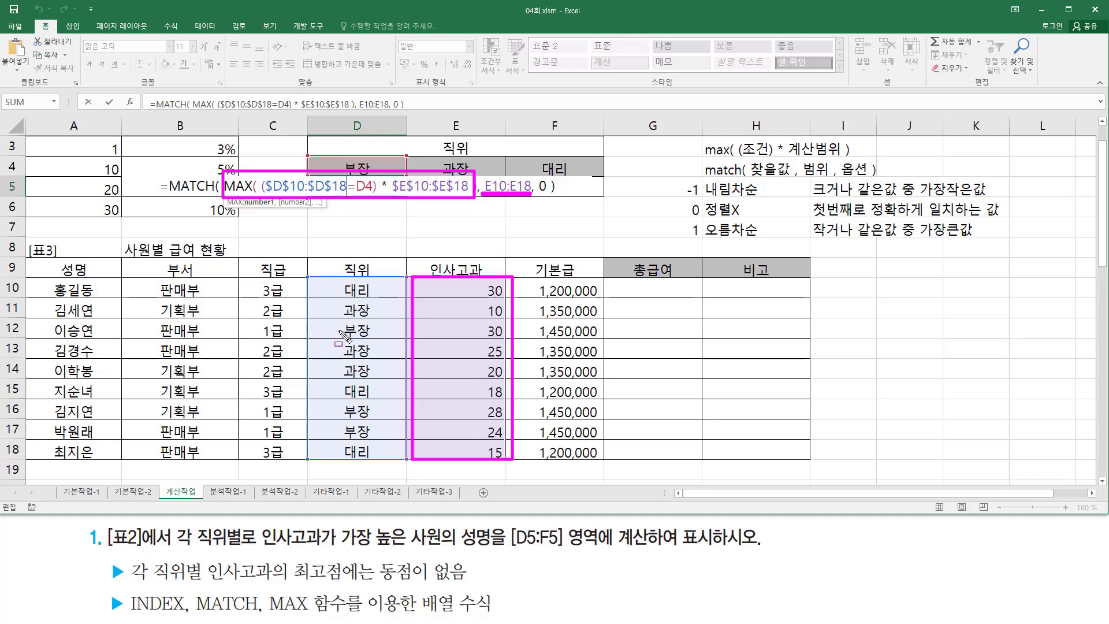
pyautogui.moveTo(338, 319); pyautogui.dragTo(384, 339)
pyautogui.moveTo(338, 402)
pyautogui.mouseDown()
pyautogui.moveTo(375, 456)
pyautogui.moveTo(379, 443)
pyautogui.mouseUp()
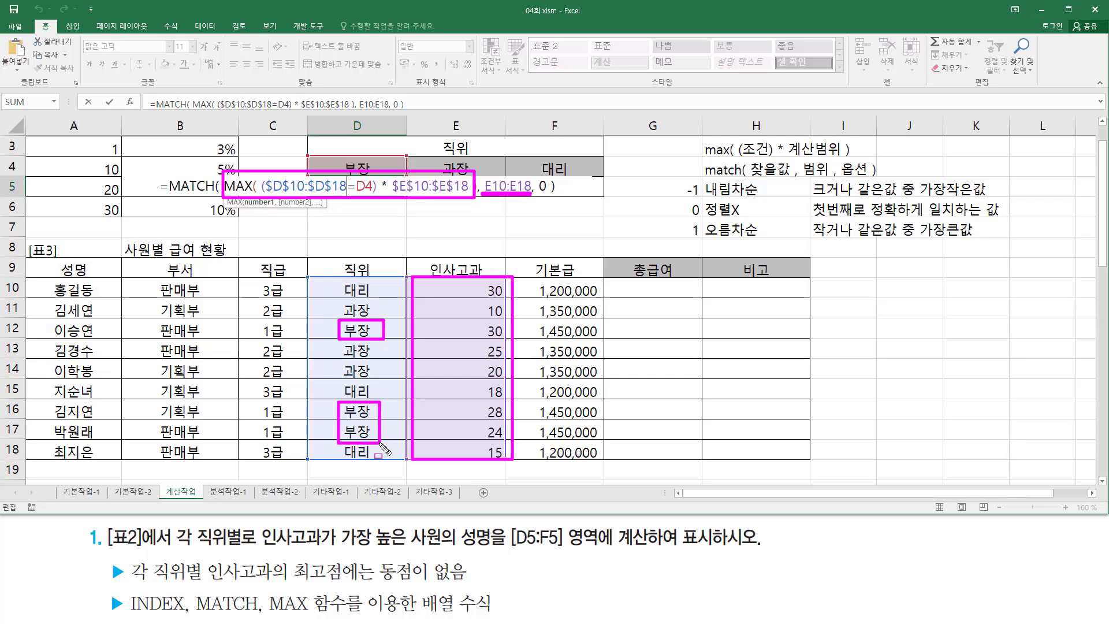
pyautogui.moveTo(385, 330); pyautogui.dragTo(480, 330)
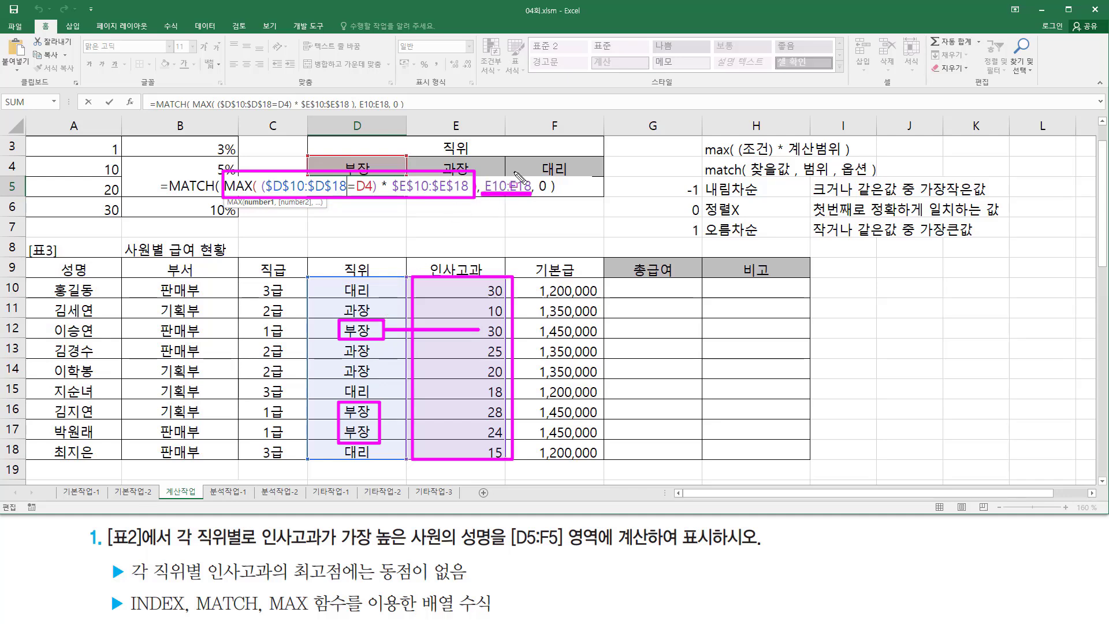
pyautogui.press('Escape')
# Multiply the E10:E18 lookup array of MATCH in D5 by the condition (D10:D18=D4)
pyautogui.click(485, 186)
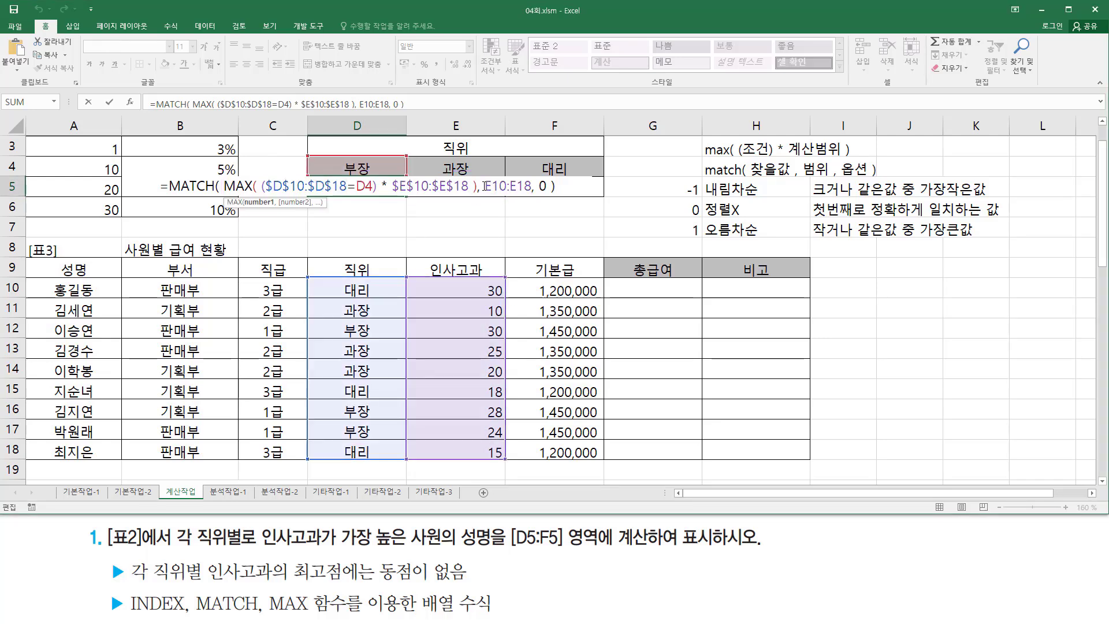
pyautogui.write('(')
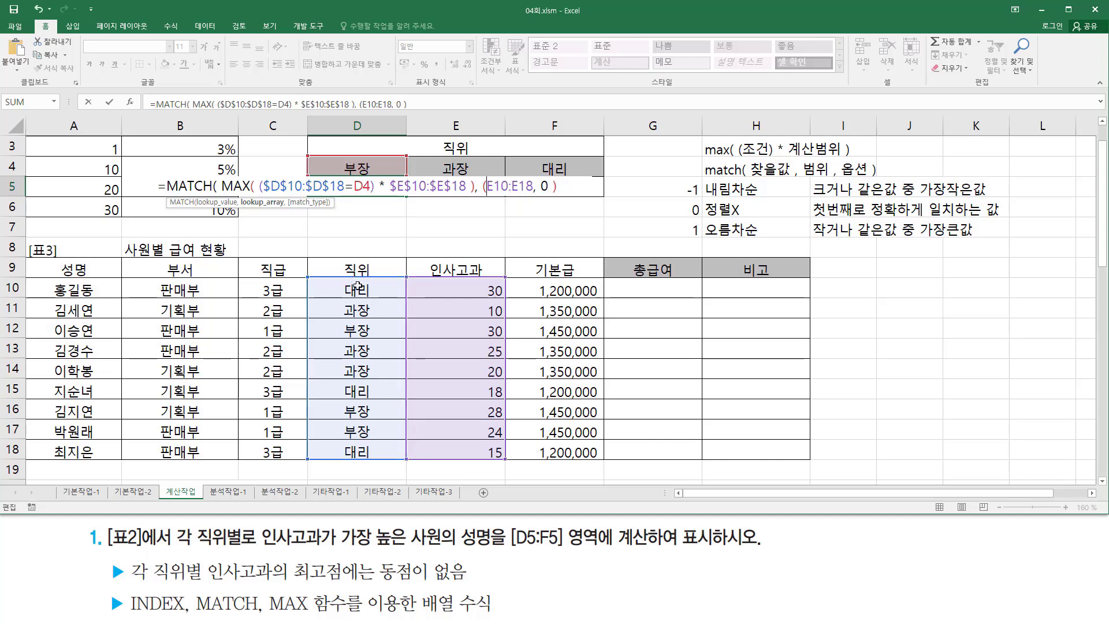
pyautogui.moveTo(357, 289); pyautogui.dragTo(358, 454)
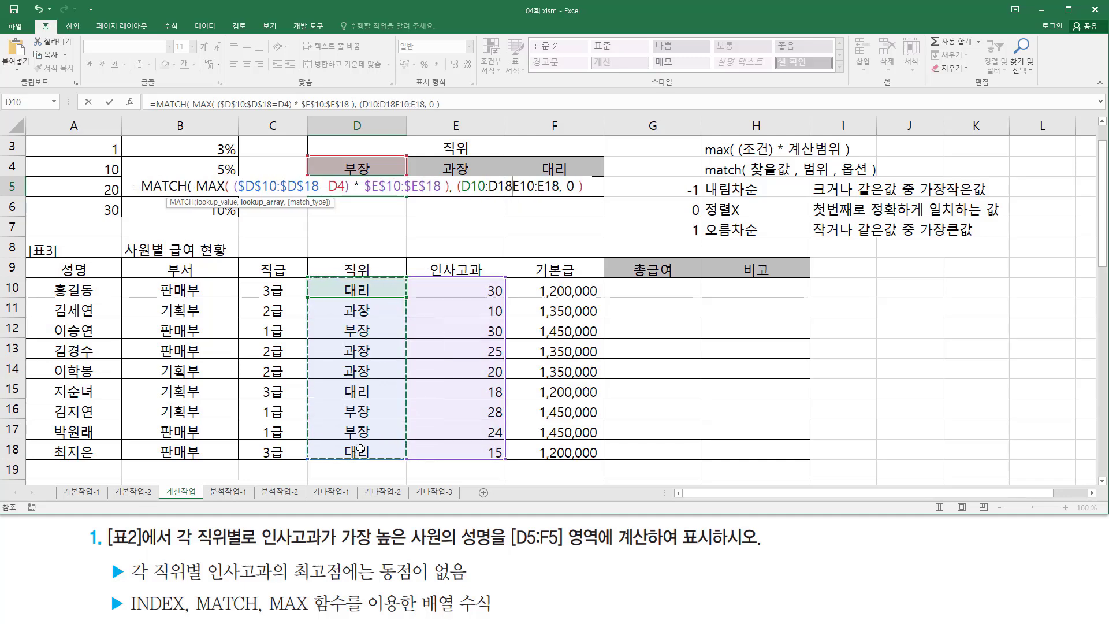
pyautogui.write('=')
pyautogui.click(367, 164)
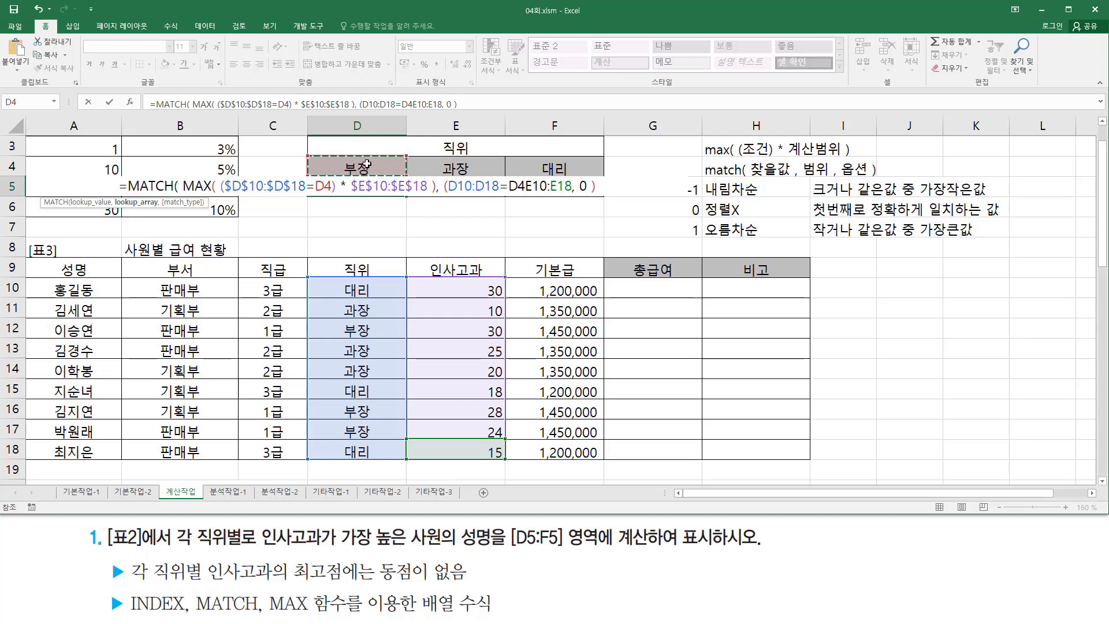
pyautogui.write(')*')
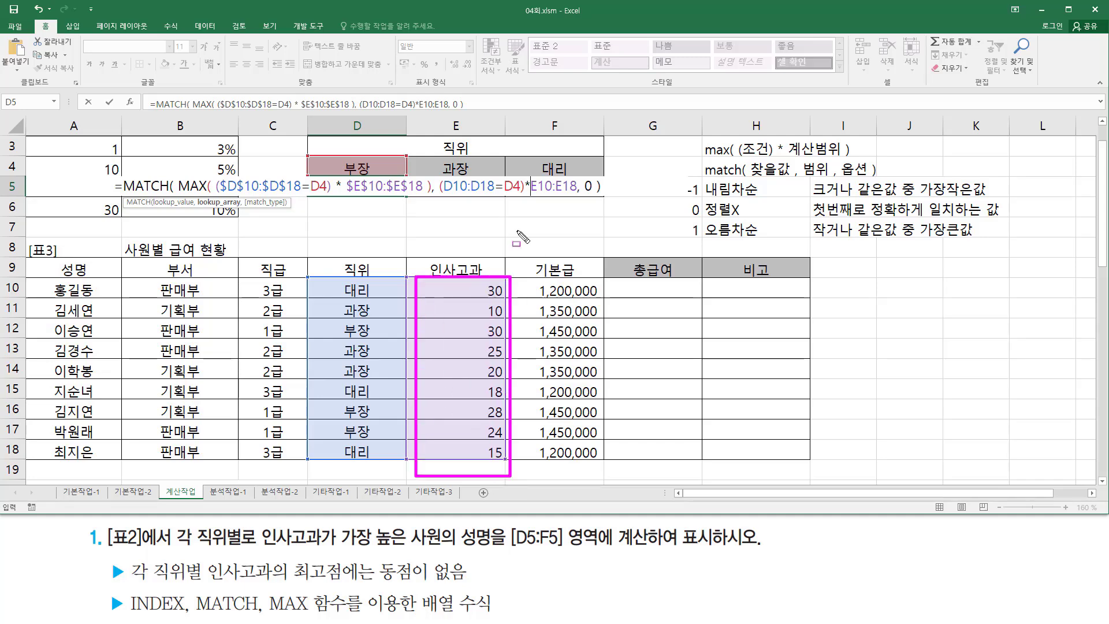
pyautogui.moveTo(442, 196); pyautogui.dragTo(576, 196)
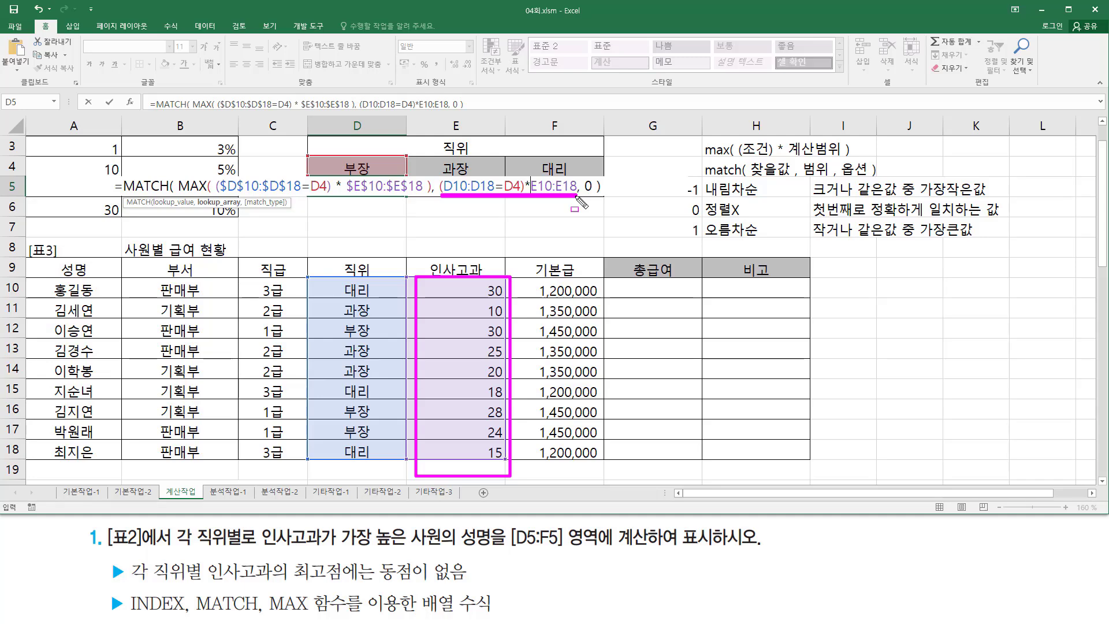
pyautogui.press('Escape')
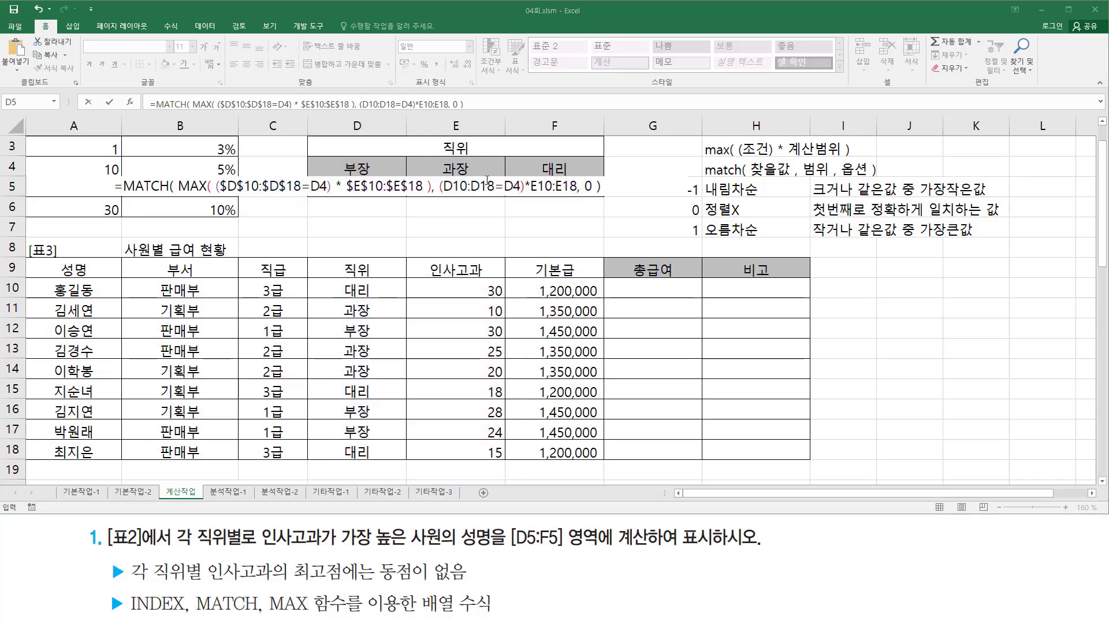
# Make D10:D18 an absolute reference in the lookup array condition of MATCH in D5
pyautogui.moveTo(453, 186); pyautogui.dragTo(489, 186)
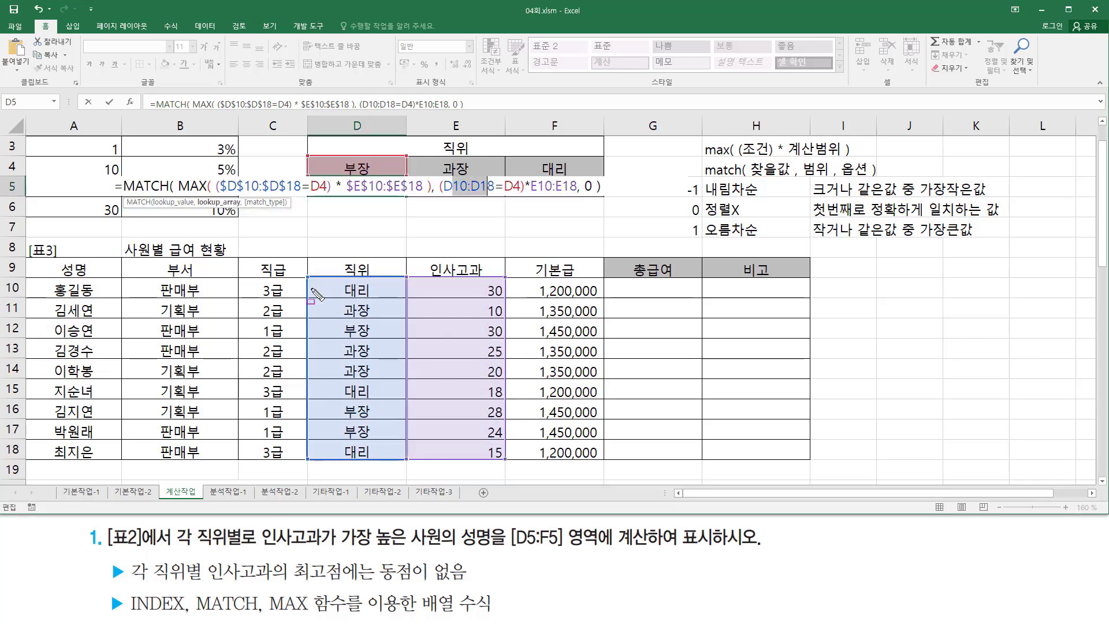
pyautogui.moveTo(311, 281); pyautogui.dragTo(395, 463)
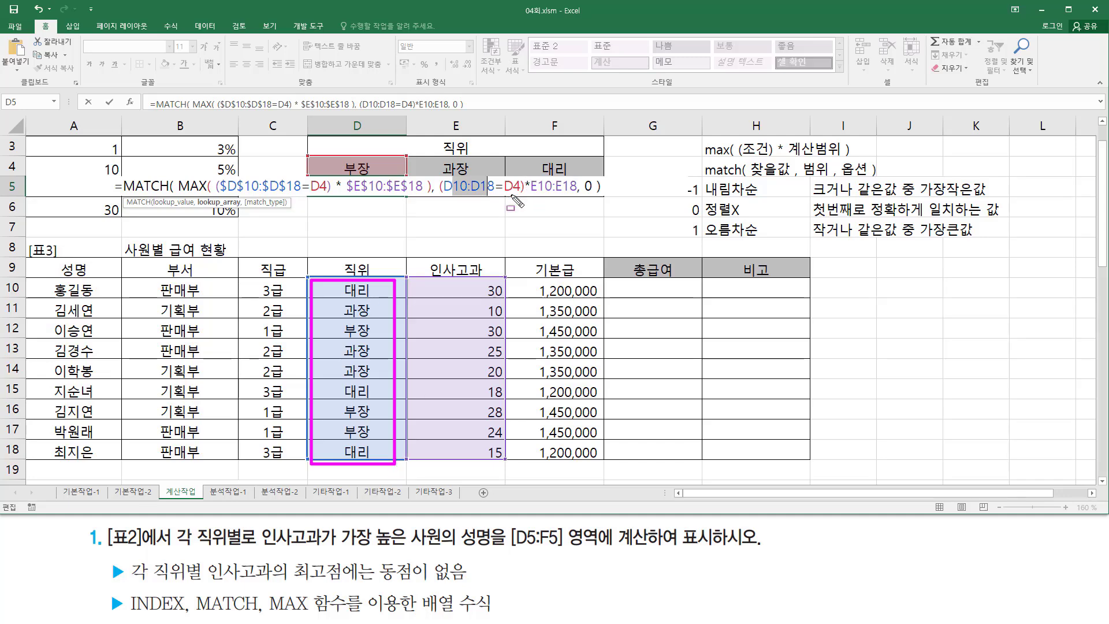
pyautogui.moveTo(502, 193); pyautogui.dragTo(509, 193)
pyautogui.moveTo(338, 155); pyautogui.dragTo(374, 175)
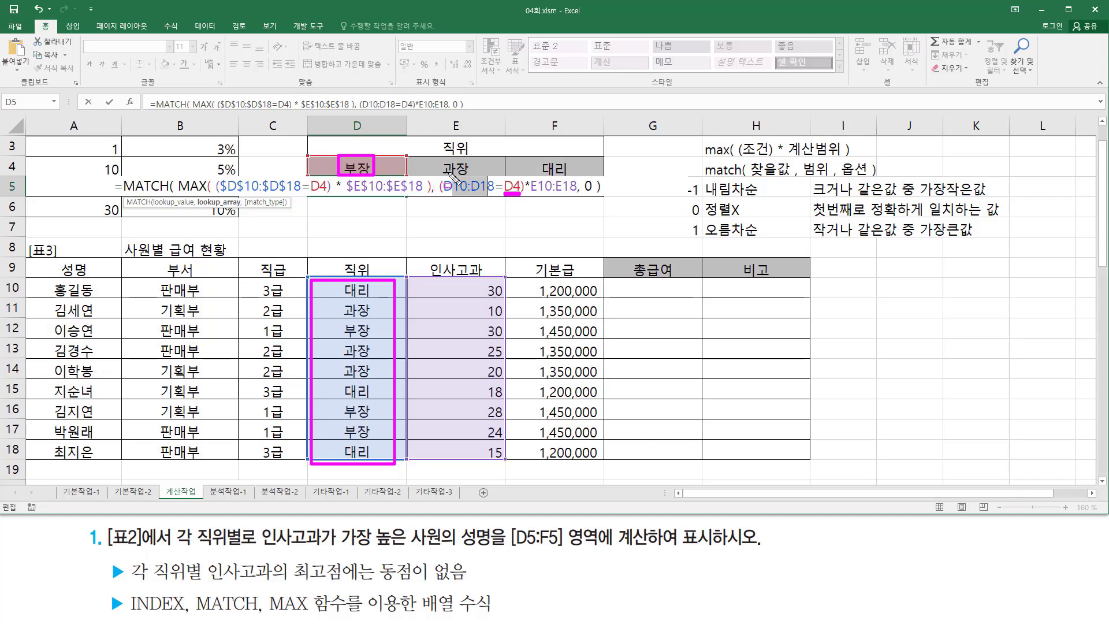
pyautogui.moveTo(339, 285); pyautogui.dragTo(374, 460)
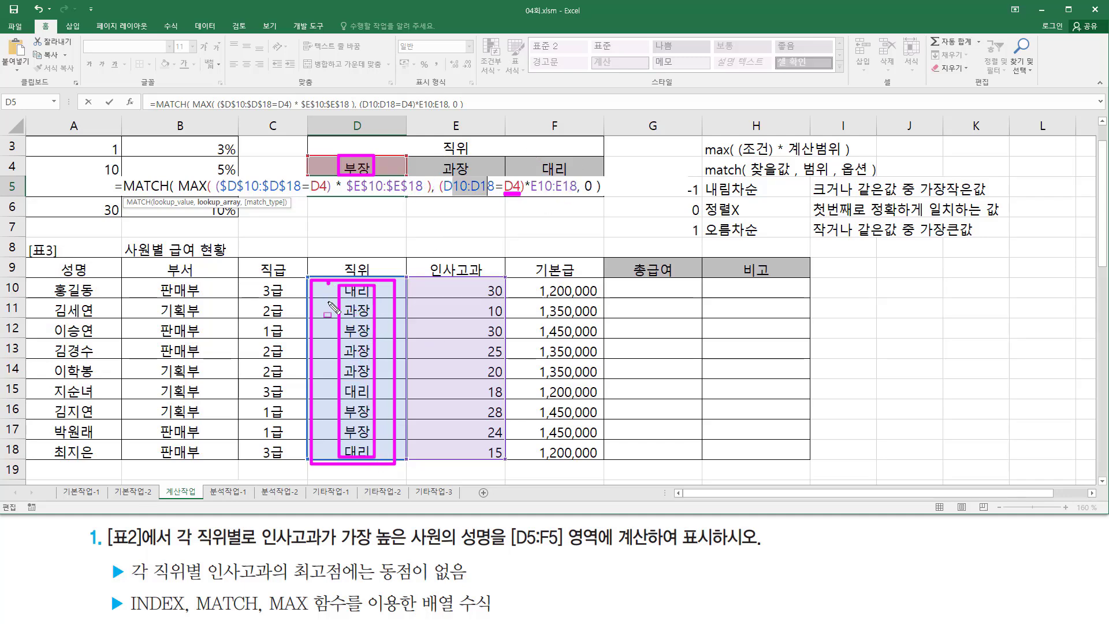
pyautogui.moveTo(334, 306); pyautogui.dragTo(386, 459)
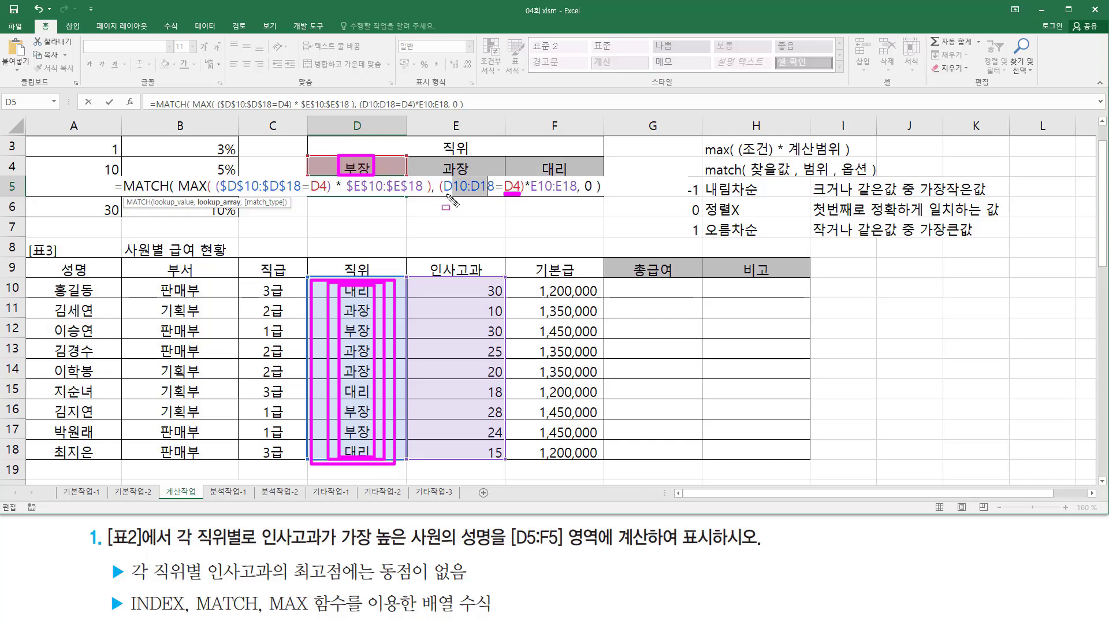
pyautogui.press('Escape')
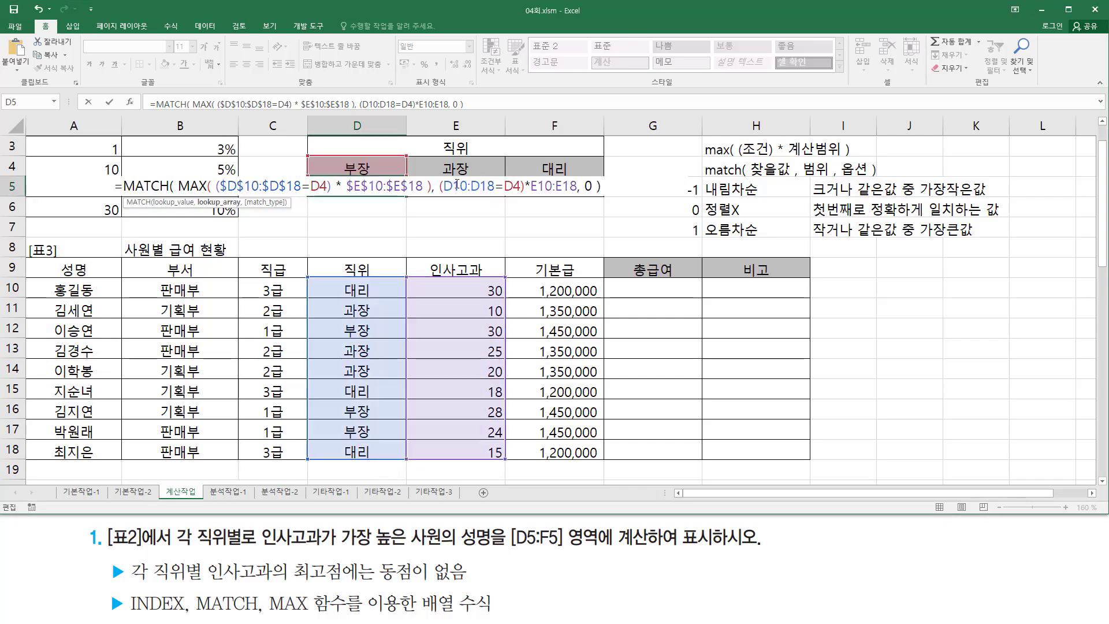
pyautogui.moveTo(457, 185); pyautogui.dragTo(486, 185)
pyautogui.press('F4')
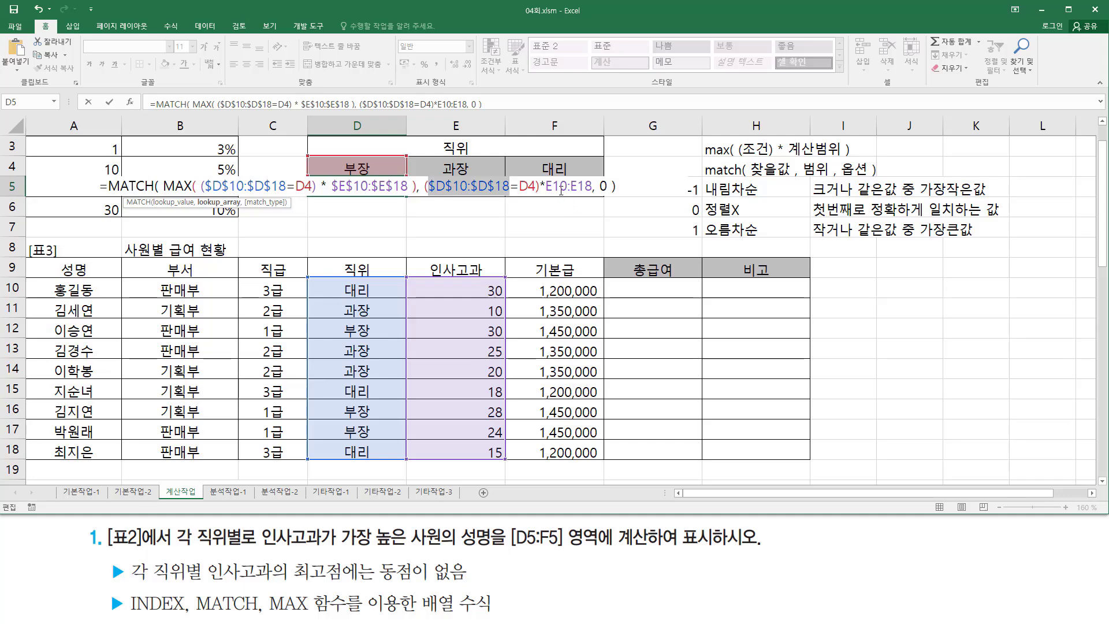
# Make E10:E18 an absolute reference in the lookup array of MATCH in D5 and commit it as an array formula
pyautogui.moveTo(555, 186); pyautogui.dragTo(586, 189)
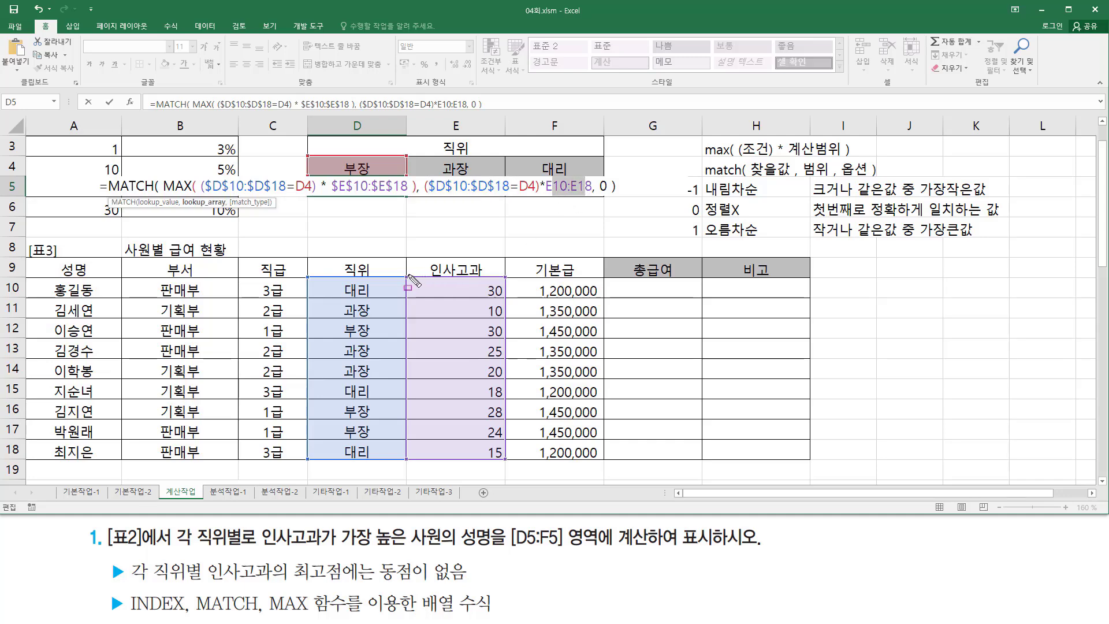
pyautogui.moveTo(408, 275)
pyautogui.mouseDown()
pyautogui.moveTo(507, 481)
pyautogui.moveTo(508, 460)
pyautogui.mouseUp()
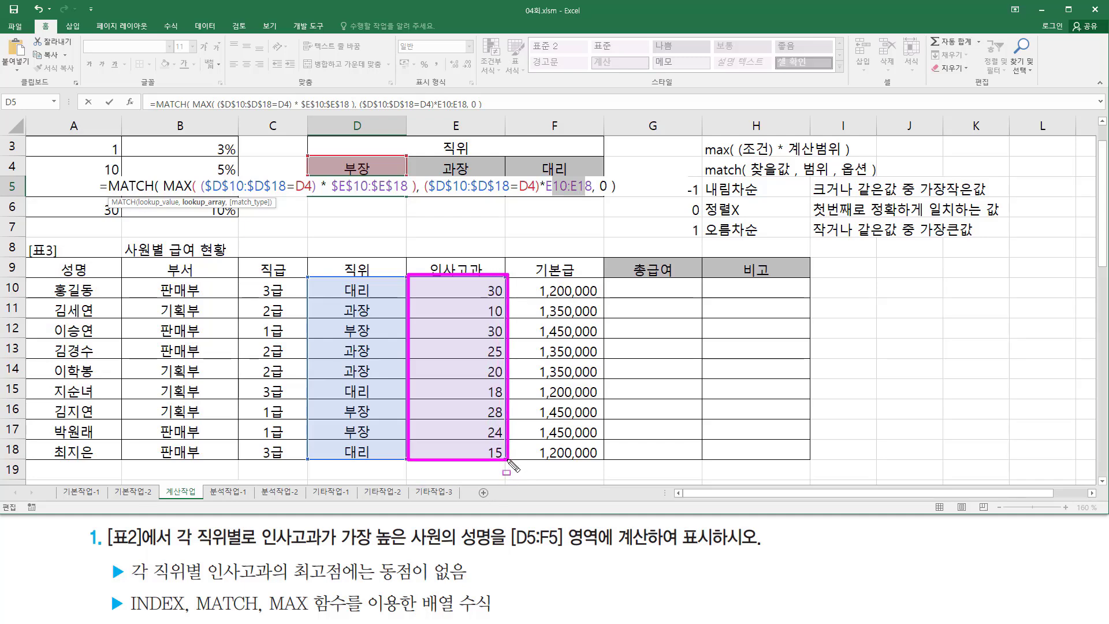
pyautogui.press('Escape')
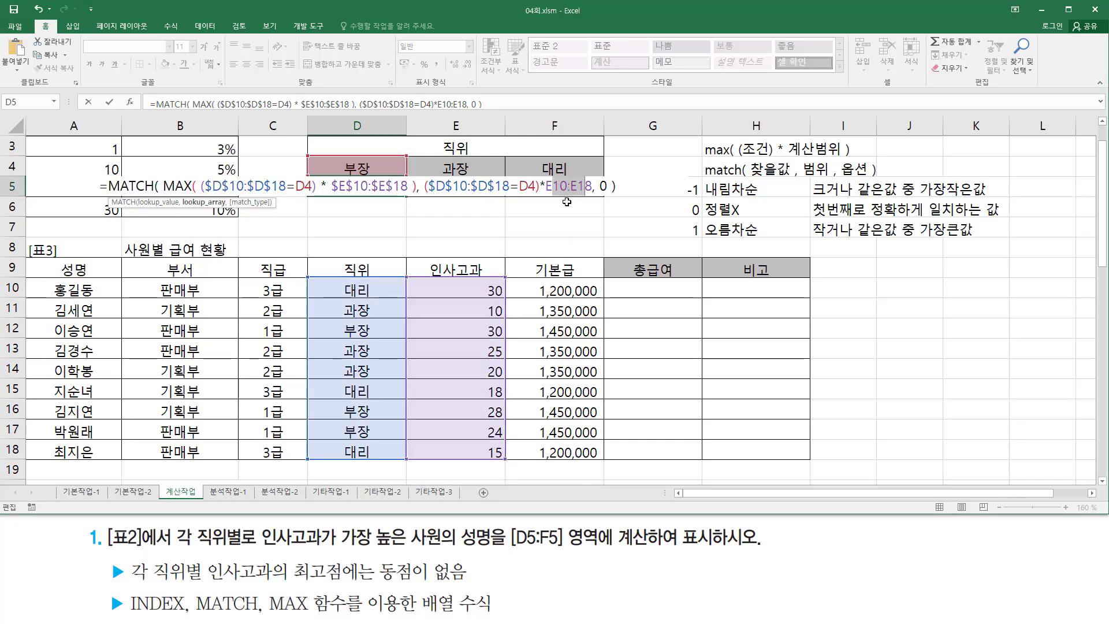
pyautogui.press('F4')
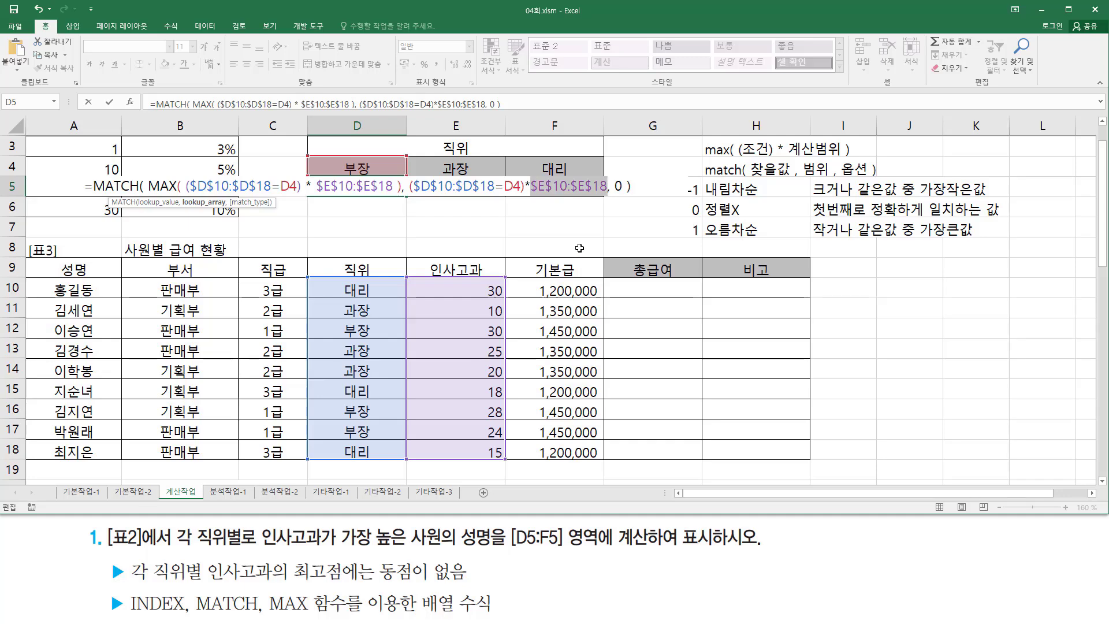
pyautogui.hotkey('ctrl', 'shift', 'Return')
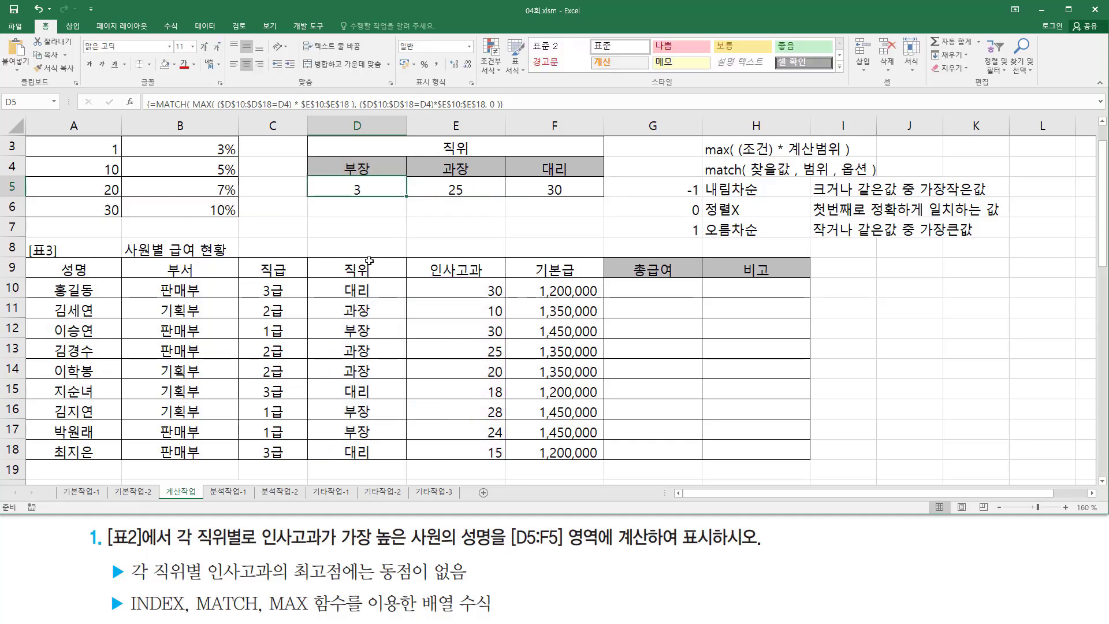
# Check the MATCH result in D5 against the 부장 row's position within the 인사고과 range
pyautogui.hotkey('ctrl', '2')
pyautogui.moveTo(465, 321); pyautogui.dragTo(508, 340)
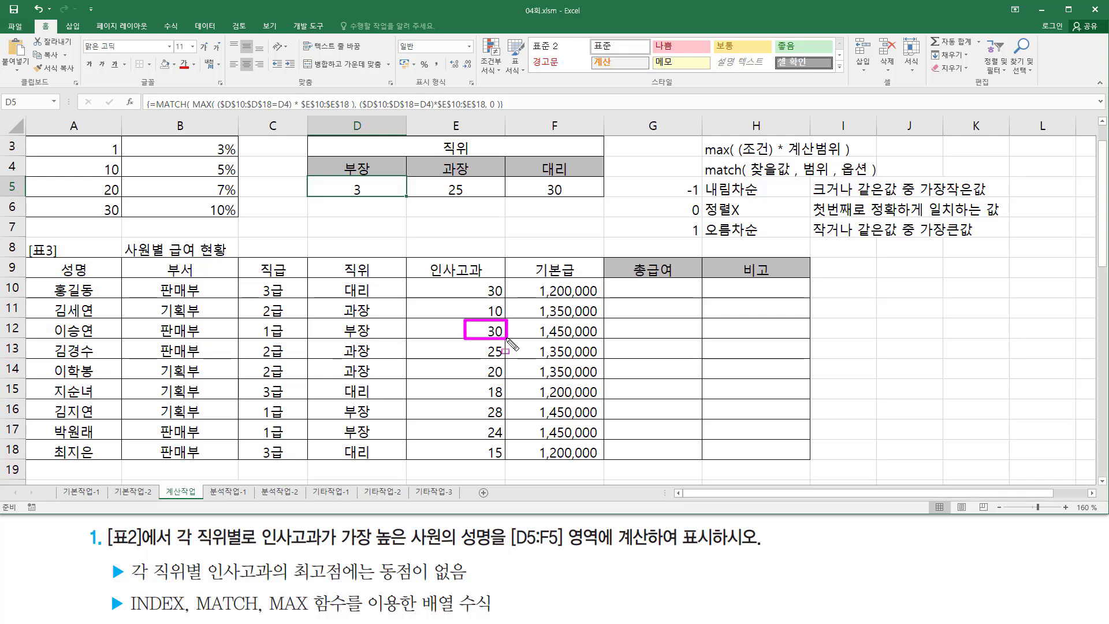
pyautogui.moveTo(407, 276); pyautogui.dragTo(512, 466)
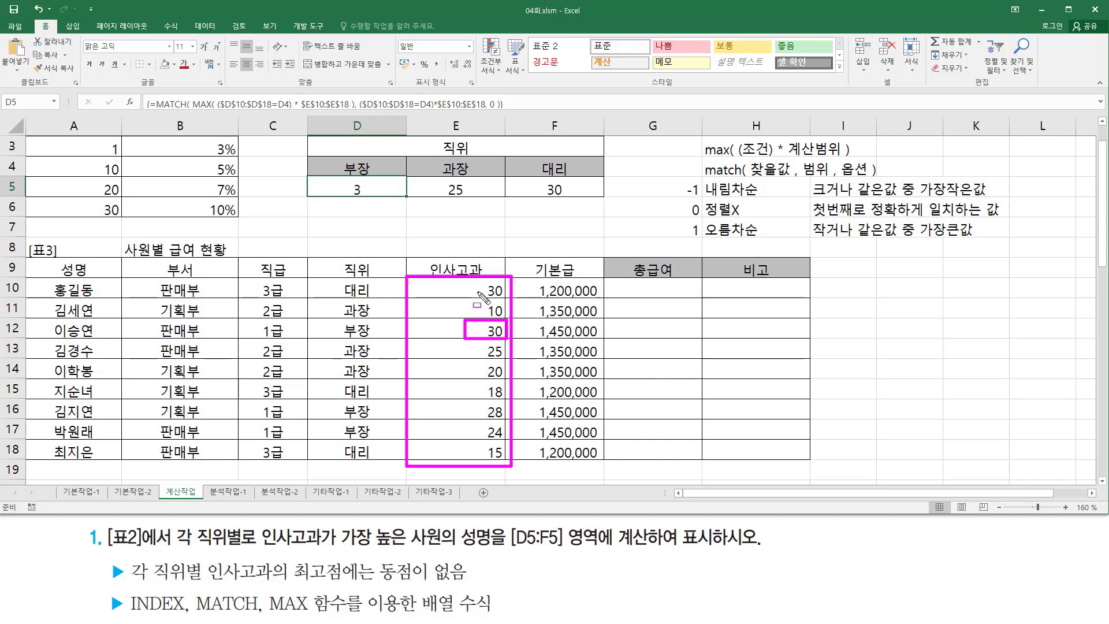
pyautogui.moveTo(477, 290); pyautogui.dragTo(481, 289)
pyautogui.moveTo(342, 321); pyautogui.dragTo(378, 338)
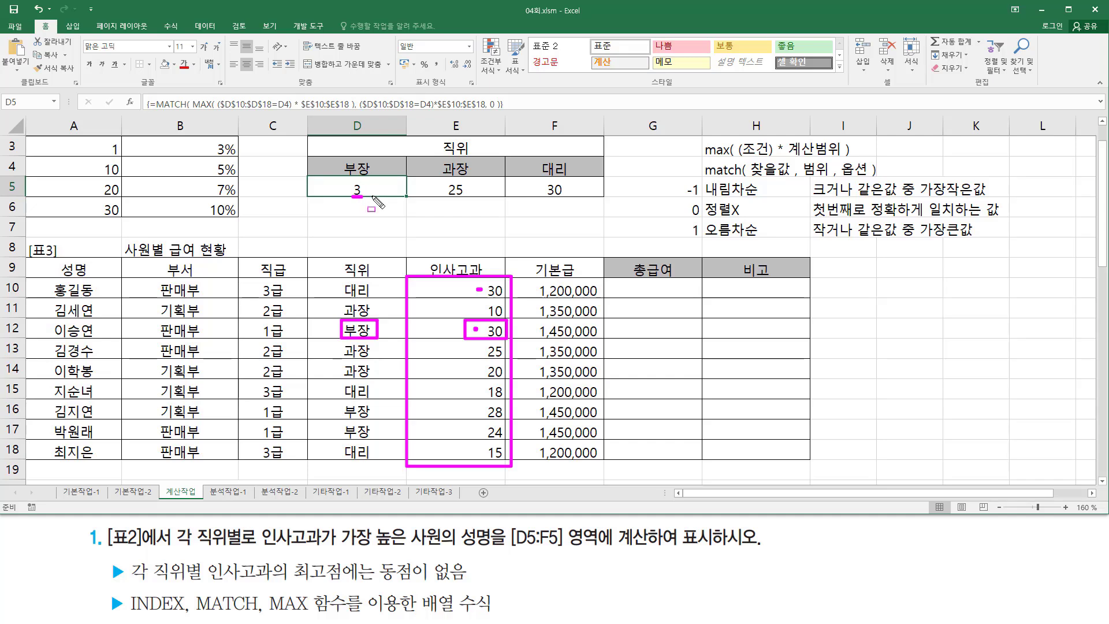
pyautogui.press('Escape')
# Open the D5 formula and compare its MATCH arguments with the syntax note match( 찾을값 , 범위 , 옵션 )
pyautogui.doubleClick(354, 189)
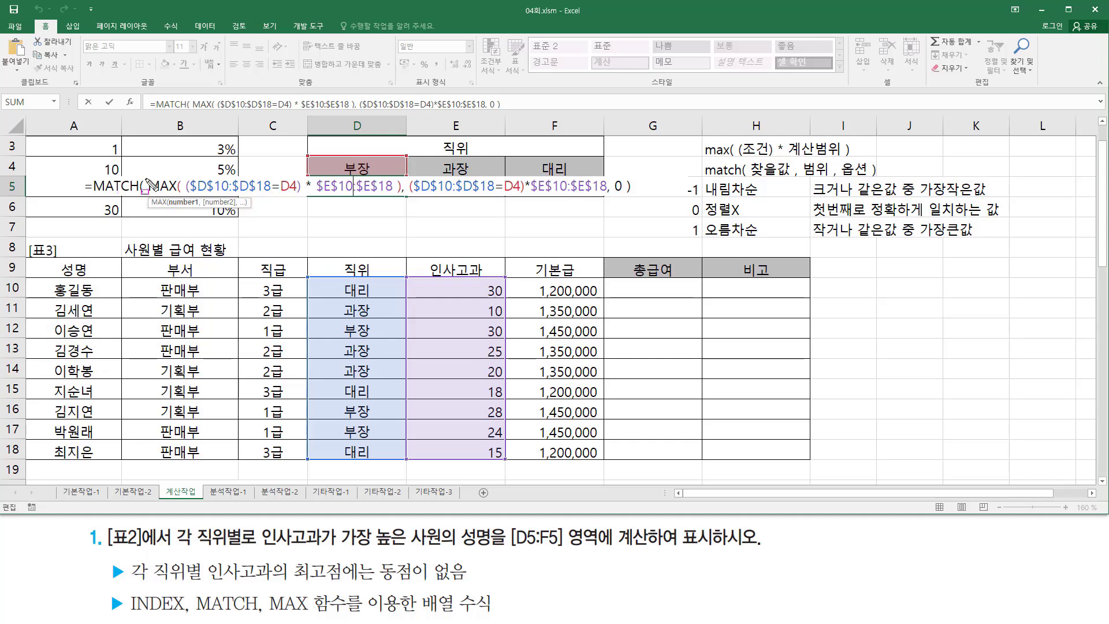
pyautogui.moveTo(149, 171); pyautogui.dragTo(398, 209)
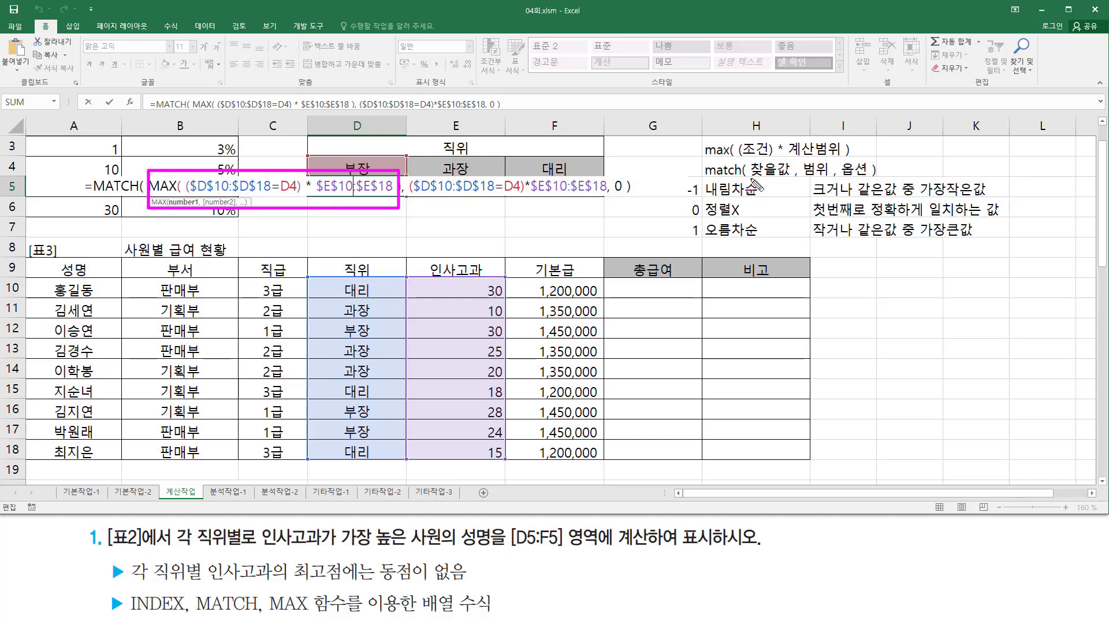
pyautogui.moveTo(751, 179); pyautogui.dragTo(789, 179)
pyautogui.moveTo(413, 199); pyautogui.dragTo(608, 201)
pyautogui.moveTo(803, 178); pyautogui.dragTo(828, 178)
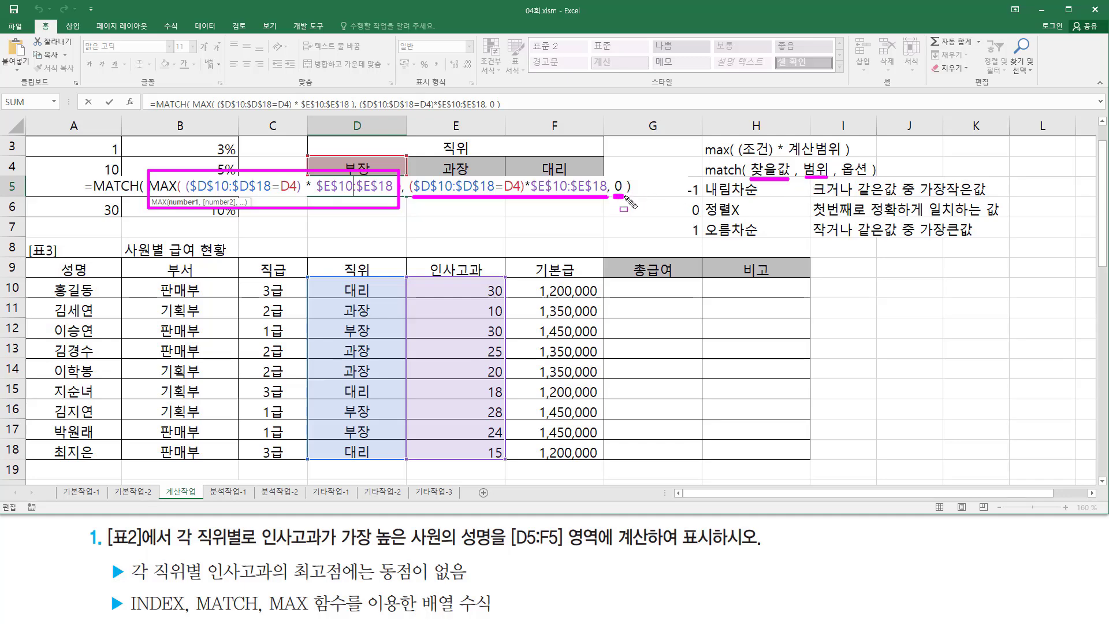
pyautogui.moveTo(842, 178); pyautogui.dragTo(873, 179)
# Review how the ($D$10:$D$18=D4) condition limits the lookup array to the 부장 scores, and recommit the D5 array formula
pyautogui.moveTo(483, 336)
pyautogui.mouseDown()
pyautogui.moveTo(506, 321)
pyautogui.moveTo(482, 337)
pyautogui.mouseUp()
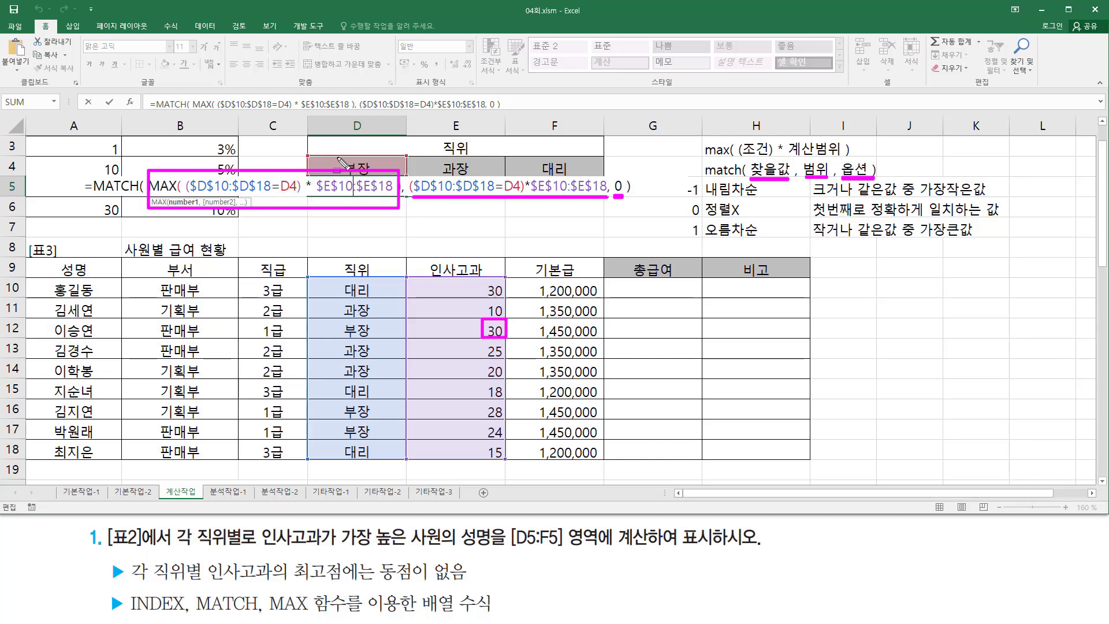
pyautogui.moveTo(408, 274)
pyautogui.mouseDown()
pyautogui.moveTo(441, 440)
pyautogui.moveTo(511, 464)
pyautogui.mouseUp()
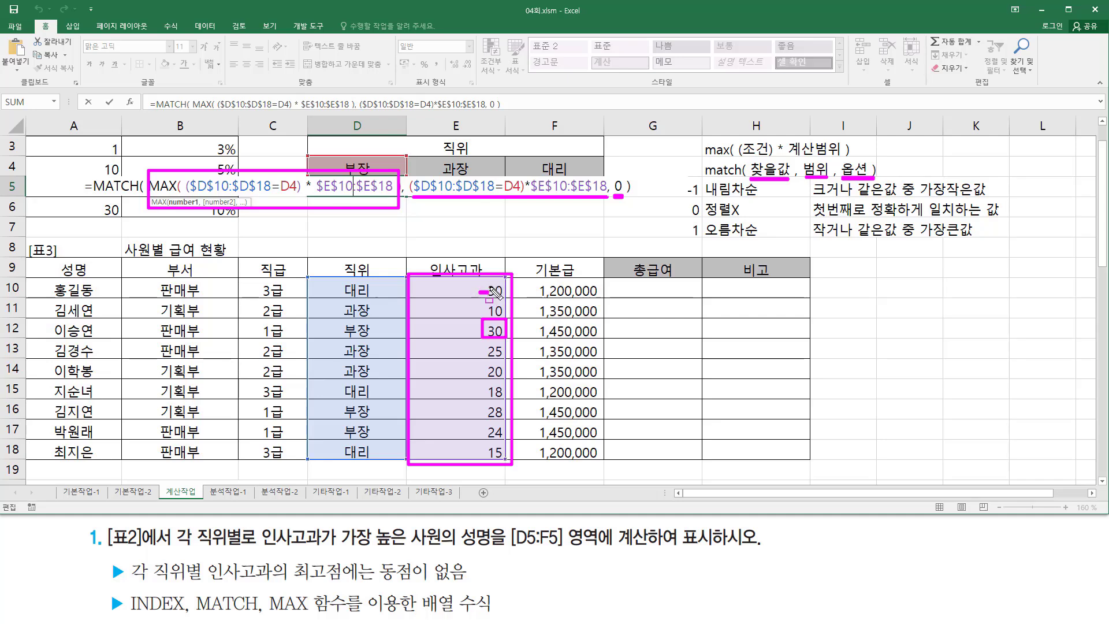
pyautogui.moveTo(499, 302); pyautogui.dragTo(503, 306)
pyautogui.moveTo(407, 175)
pyautogui.mouseDown()
pyautogui.moveTo(413, 196)
pyautogui.moveTo(610, 206)
pyautogui.mouseUp()
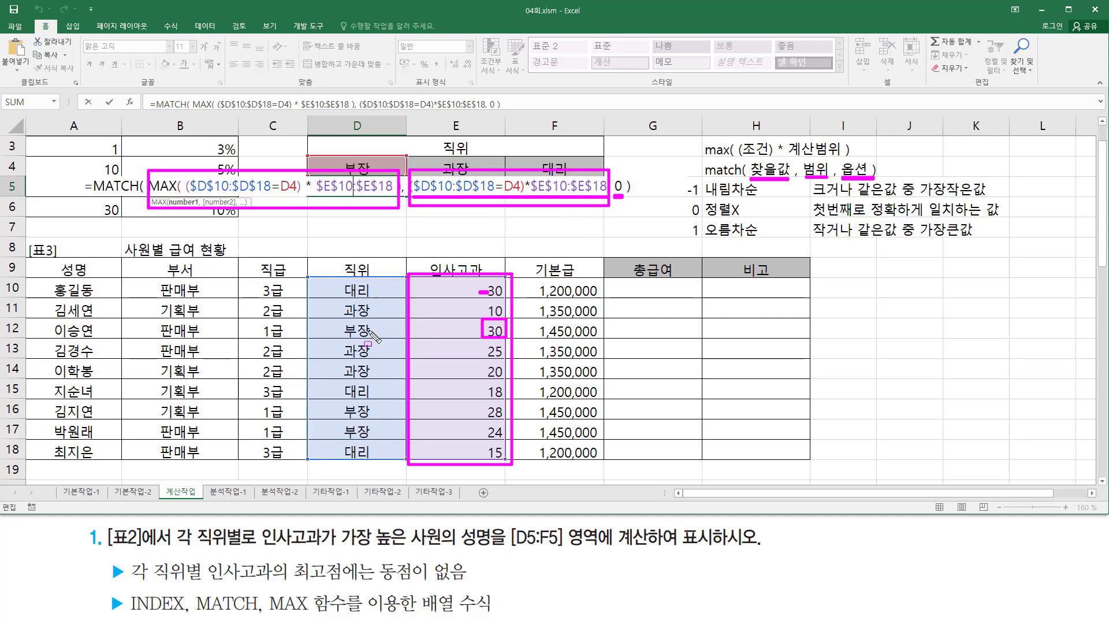
pyautogui.moveTo(342, 335); pyautogui.dragTo(373, 335)
pyautogui.moveTo(343, 419)
pyautogui.mouseDown()
pyautogui.moveTo(374, 420)
pyautogui.moveTo(359, 440)
pyautogui.moveTo(376, 441)
pyautogui.mouseUp()
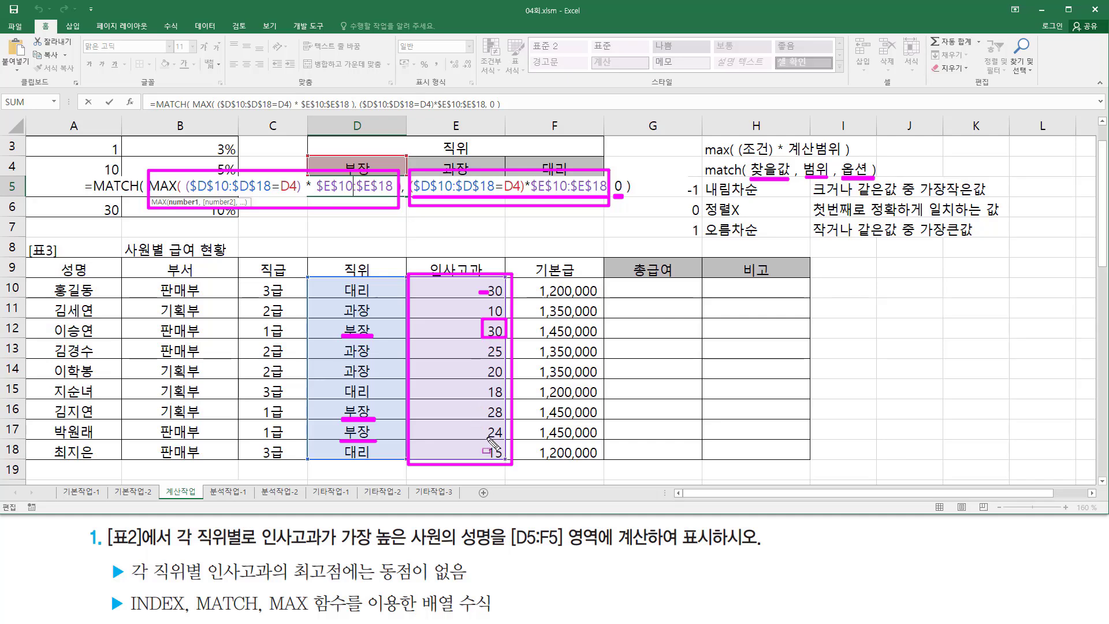
pyautogui.moveTo(456, 328); pyautogui.dragTo(474, 329)
pyautogui.moveTo(414, 178)
pyautogui.mouseDown()
pyautogui.moveTo(445, 197)
pyautogui.moveTo(534, 198)
pyautogui.moveTo(523, 197)
pyautogui.mouseUp()
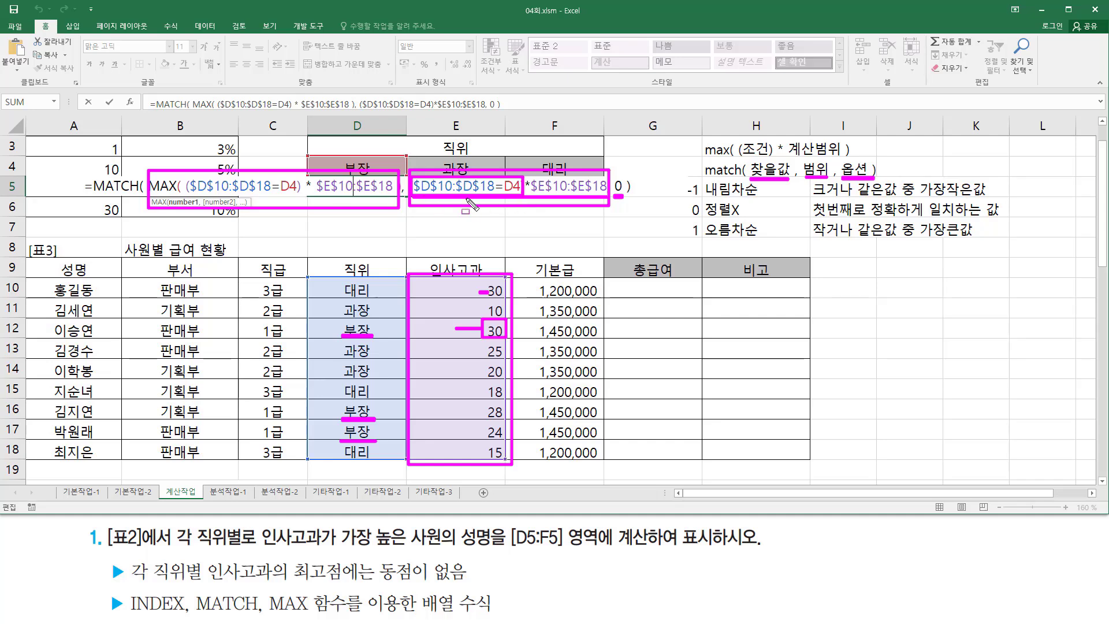
pyautogui.hotkey('ctrl', 'shift', 'Return')
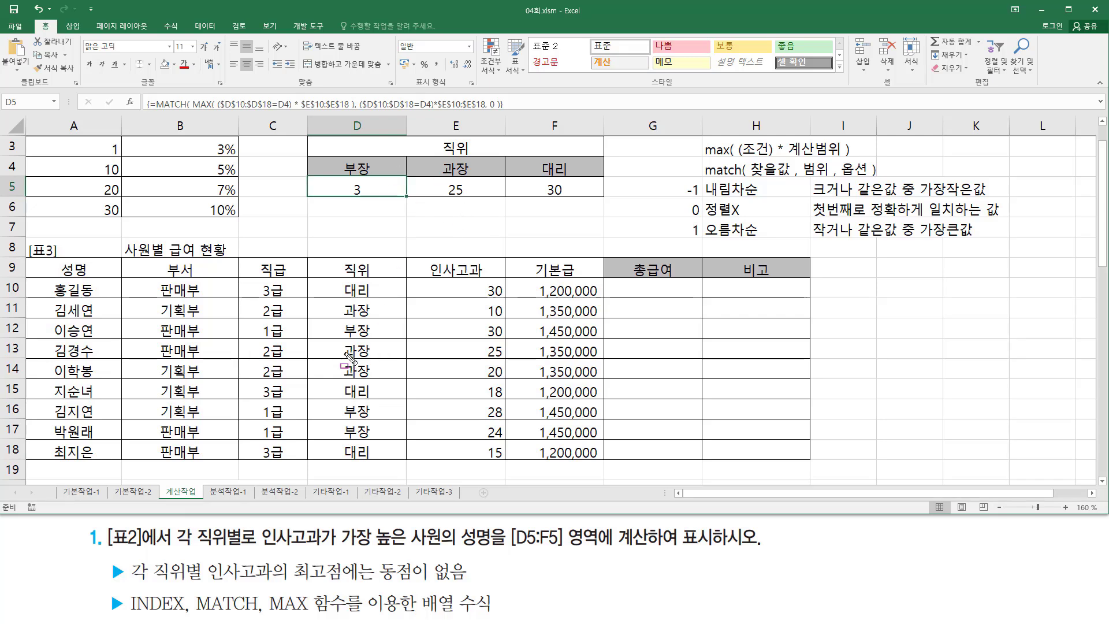
# Identify the 과장 row with the highest 인사고과 and copy the array formula from D5 to E5
pyautogui.moveTo(338, 339)
pyautogui.mouseDown()
pyautogui.moveTo(379, 361)
pyautogui.moveTo(359, 377)
pyautogui.moveTo(379, 379)
pyautogui.mouseUp()
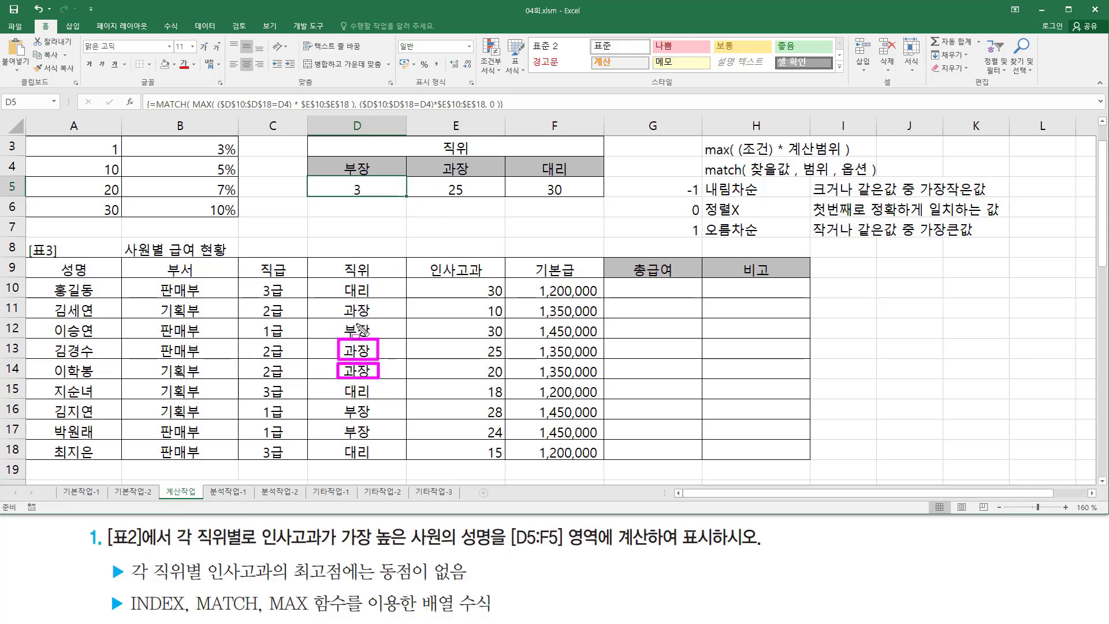
pyautogui.moveTo(337, 298)
pyautogui.mouseDown()
pyautogui.moveTo(337, 315)
pyautogui.moveTo(358, 298)
pyautogui.mouseUp()
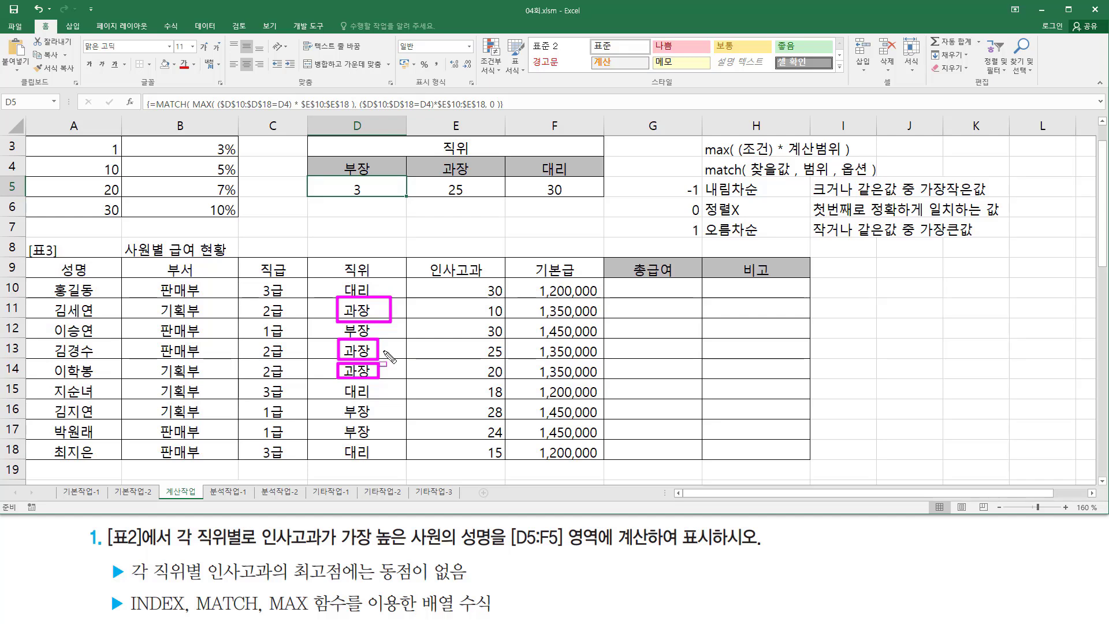
pyautogui.moveTo(380, 351)
pyautogui.mouseDown()
pyautogui.moveTo(495, 344)
pyautogui.moveTo(498, 360)
pyautogui.moveTo(510, 343)
pyautogui.mouseUp()
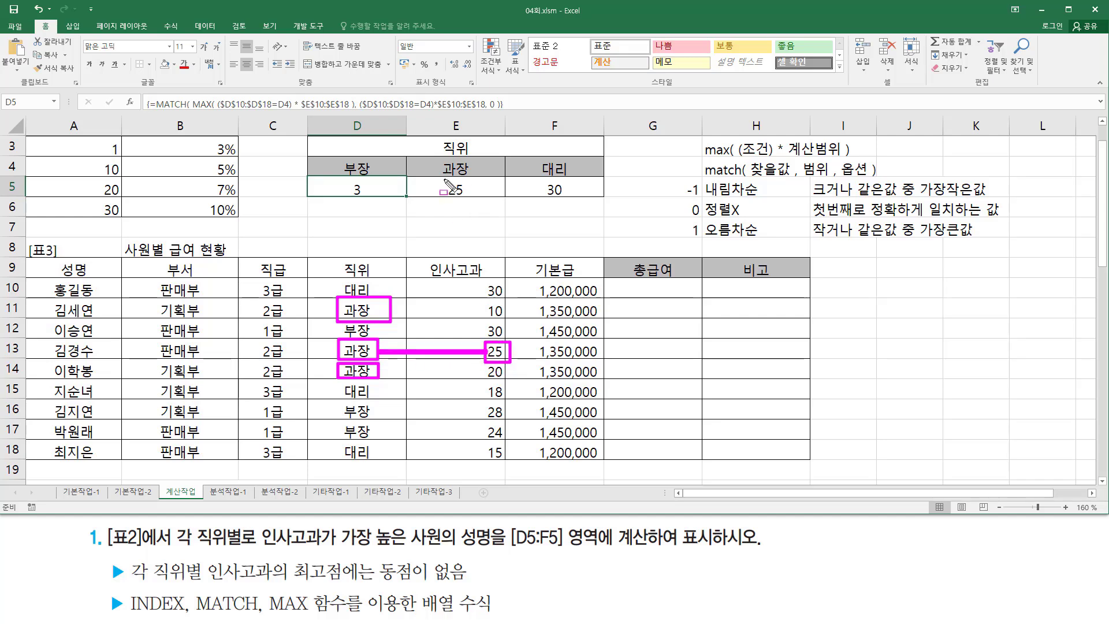
pyautogui.moveTo(444, 179); pyautogui.dragTo(471, 200)
pyautogui.press('Escape')
pyautogui.moveTo(406, 197); pyautogui.dragTo(472, 199)
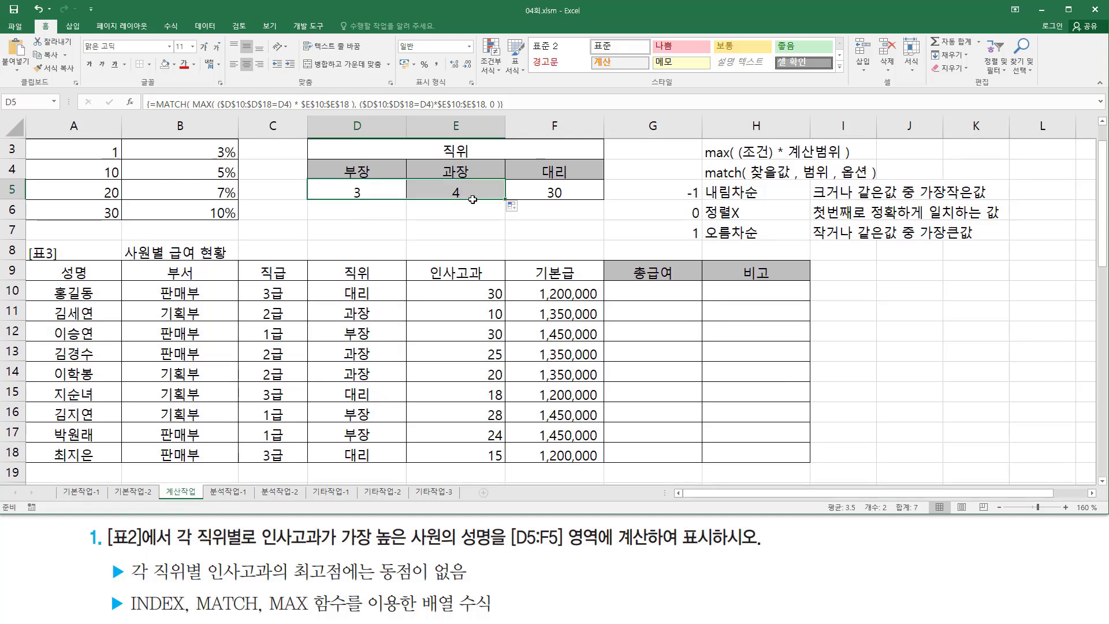
# Compare the E5 result with the 과장 rows in the 인사고과 range, and examine the 대리 rows against F5
pyautogui.moveTo(406, 280)
pyautogui.mouseDown()
pyautogui.moveTo(411, 366)
pyautogui.moveTo(510, 282)
pyautogui.moveTo(510, 470)
pyautogui.mouseUp()
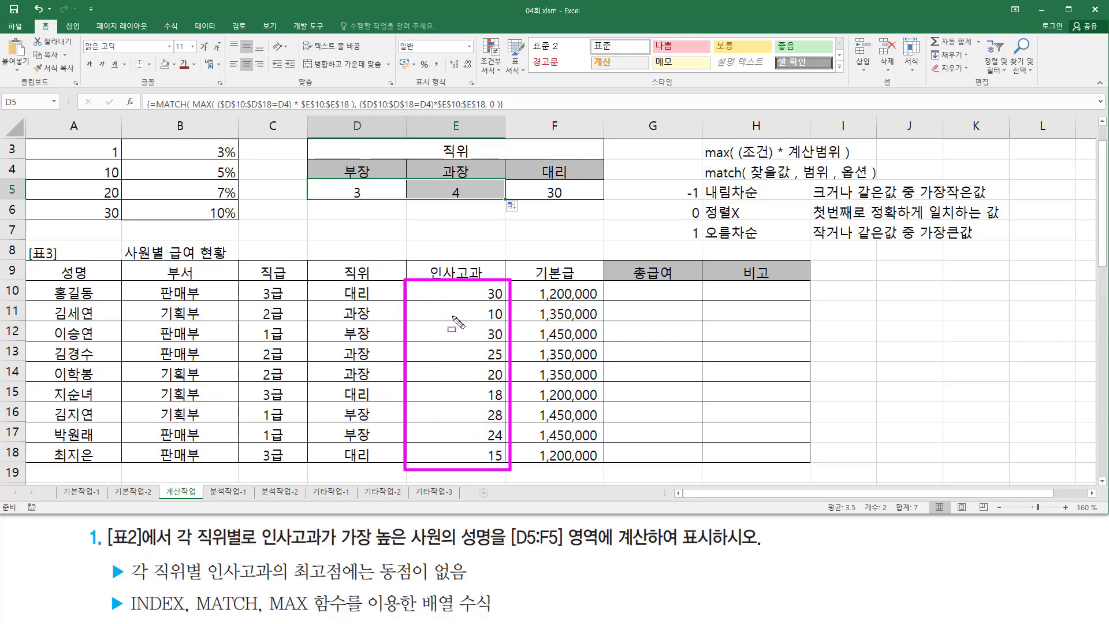
pyautogui.moveTo(337, 306)
pyautogui.mouseDown()
pyautogui.moveTo(383, 319)
pyautogui.moveTo(346, 361)
pyautogui.moveTo(389, 362)
pyautogui.moveTo(385, 385)
pyautogui.moveTo(483, 352)
pyautogui.mouseUp()
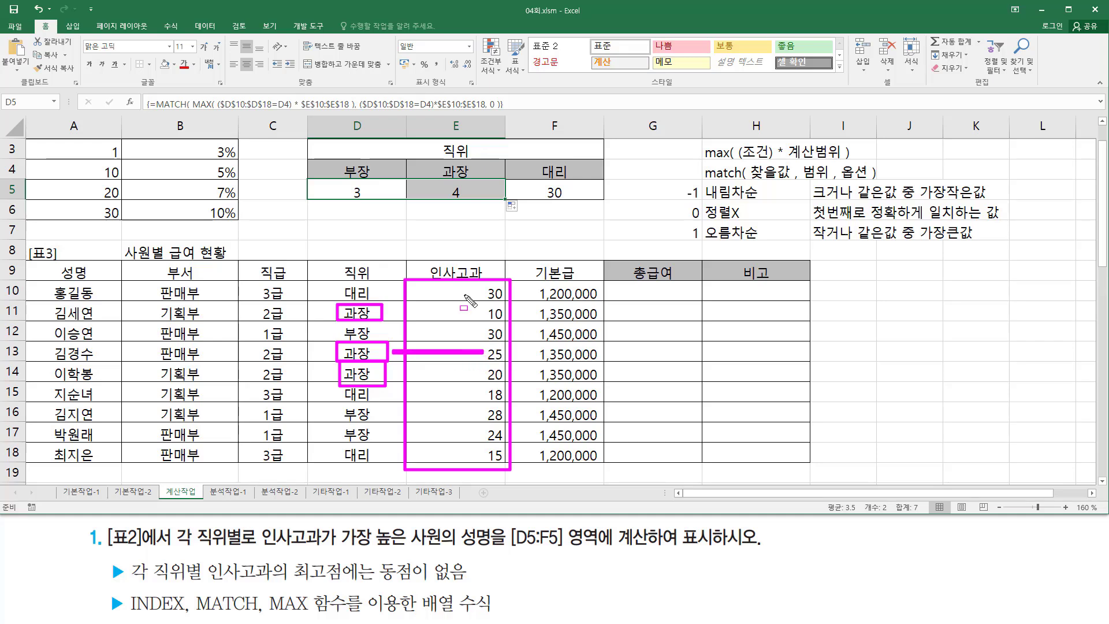
pyautogui.moveTo(467, 180)
pyautogui.mouseDown()
pyautogui.moveTo(446, 184)
pyautogui.moveTo(467, 205)
pyautogui.moveTo(468, 181)
pyautogui.mouseUp()
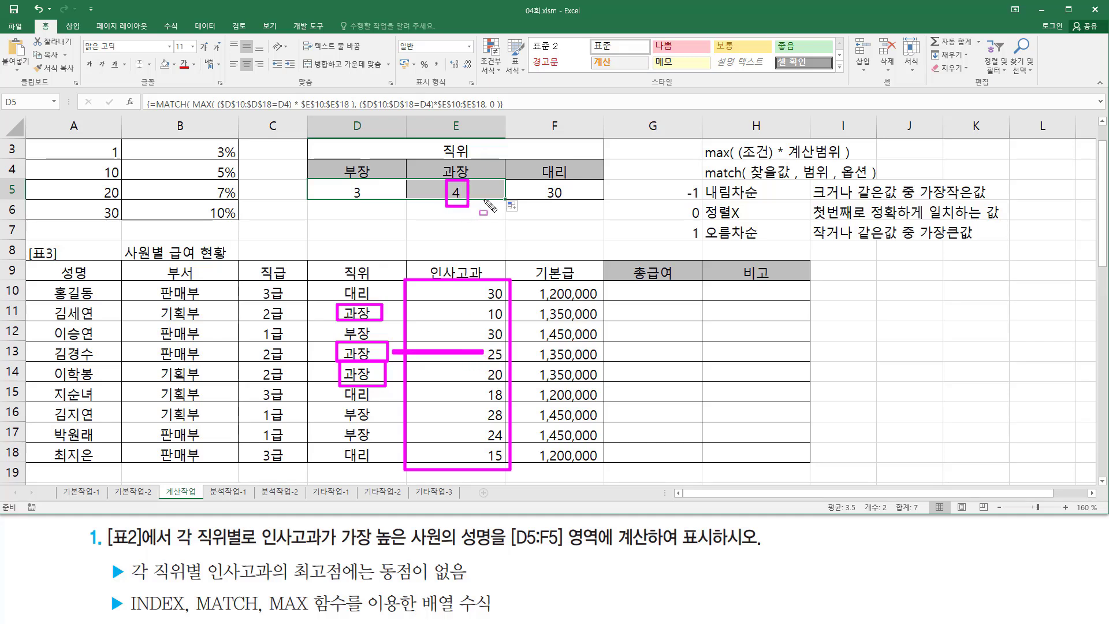
pyautogui.press('Escape')
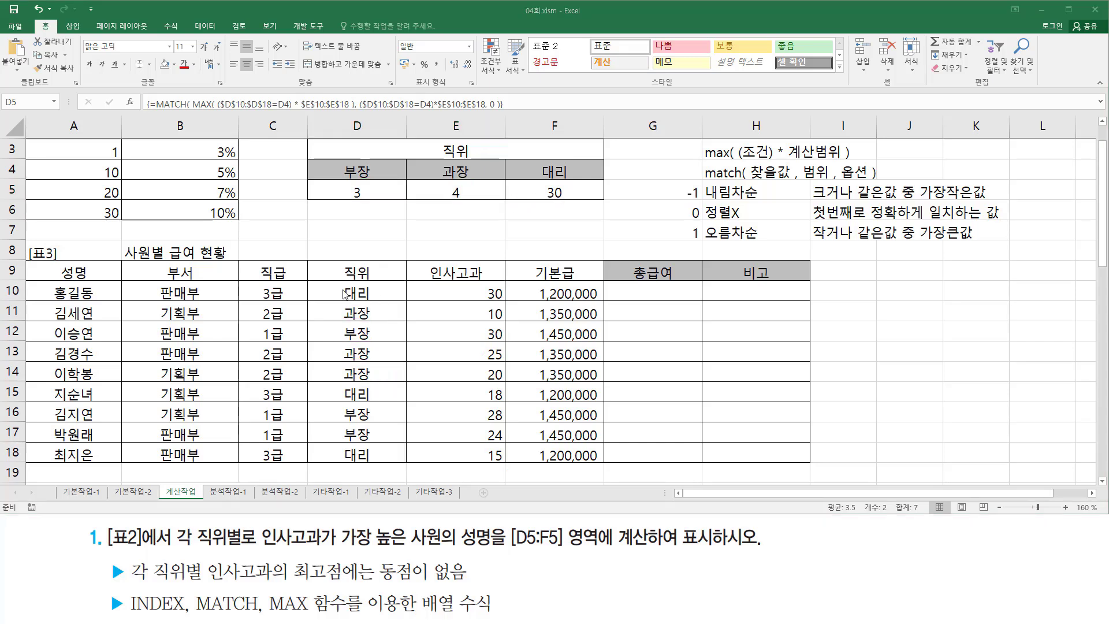
pyautogui.moveTo(340, 284); pyautogui.dragTo(384, 299)
pyautogui.moveTo(337, 387); pyautogui.dragTo(379, 394)
pyautogui.moveTo(360, 448); pyautogui.dragTo(368, 465)
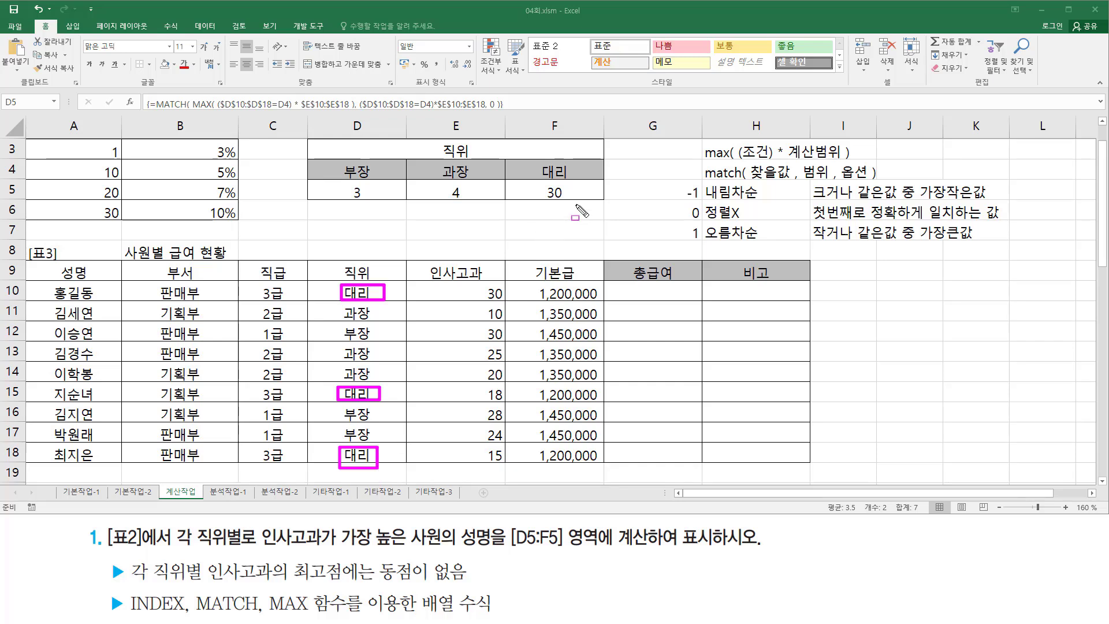
pyautogui.moveTo(542, 185); pyautogui.dragTo(567, 207)
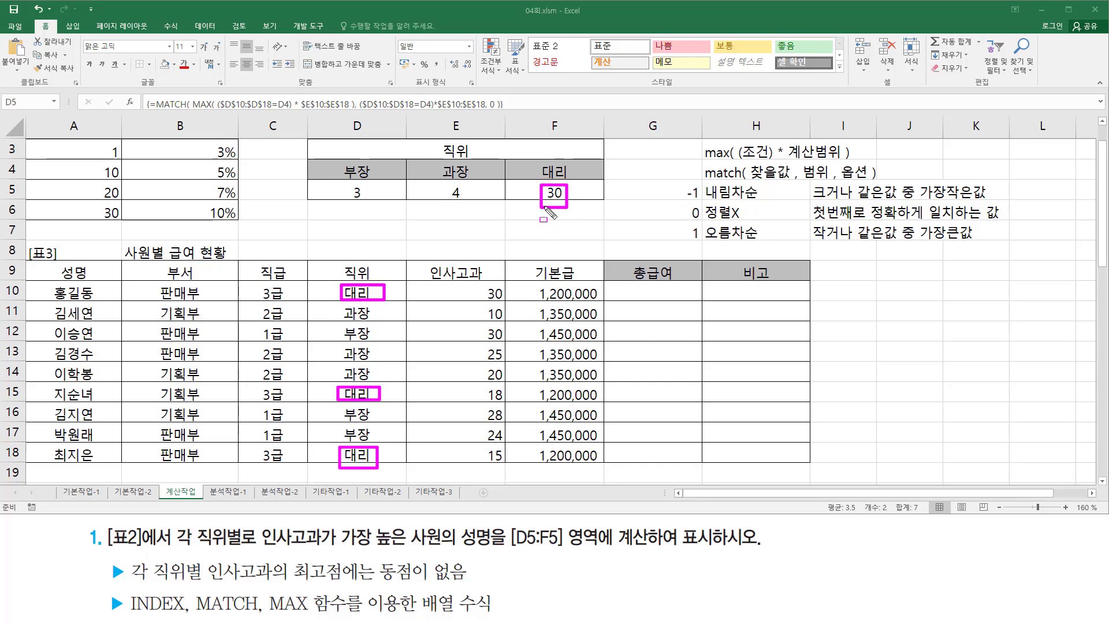
pyautogui.moveTo(476, 278)
pyautogui.mouseDown()
pyautogui.moveTo(489, 300)
pyautogui.moveTo(510, 303)
pyautogui.mouseUp()
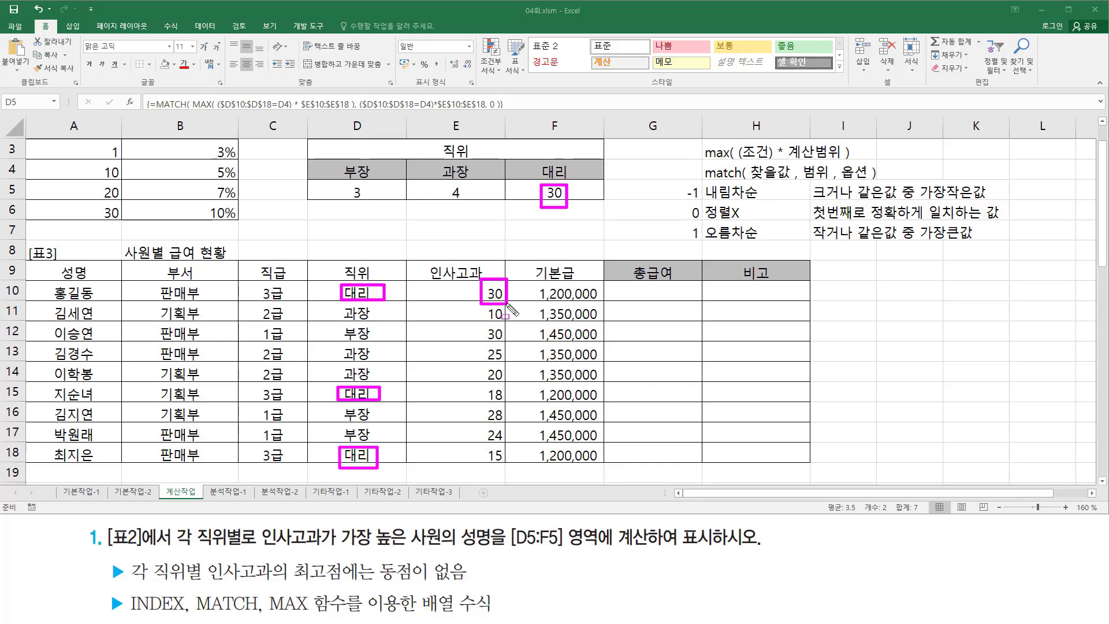
pyautogui.press('Escape')
# Set the 인사고과 score of the first 대리 row, cell E10, to 6
pyautogui.click(481, 297)
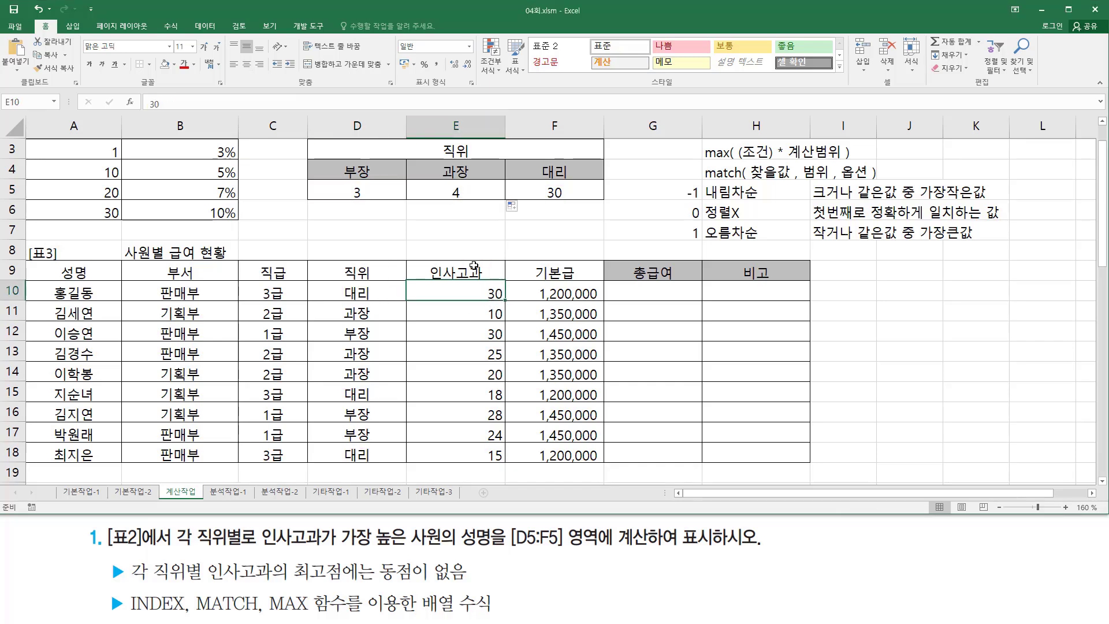
pyautogui.write('6')
pyautogui.press('Return')
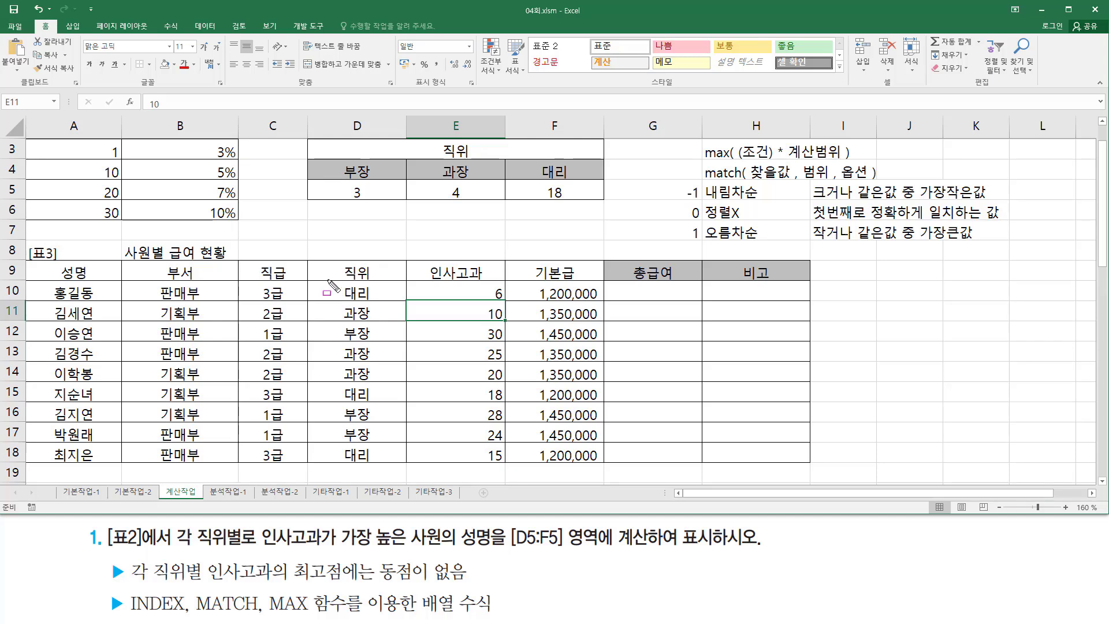
# Compare the 인사고과 scores of the three 대리 rows to find which one is the highest
pyautogui.moveTo(327, 281); pyautogui.dragTo(391, 301)
pyautogui.moveTo(329, 389); pyautogui.dragTo(402, 398)
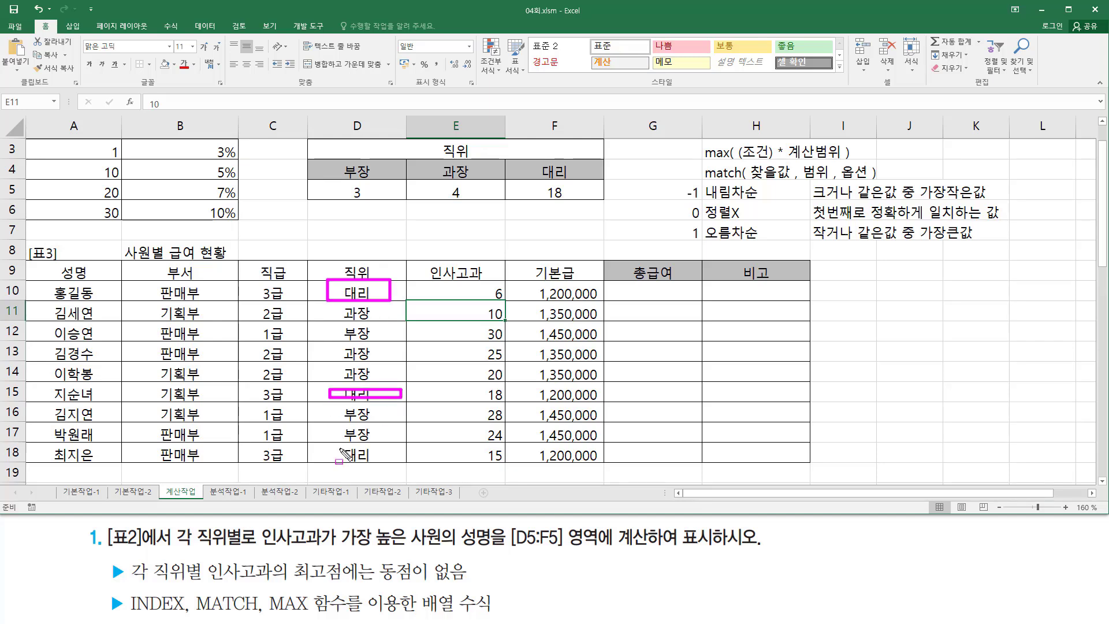
pyautogui.moveTo(338, 448); pyautogui.dragTo(370, 467)
pyautogui.moveTo(477, 386); pyautogui.dragTo(512, 403)
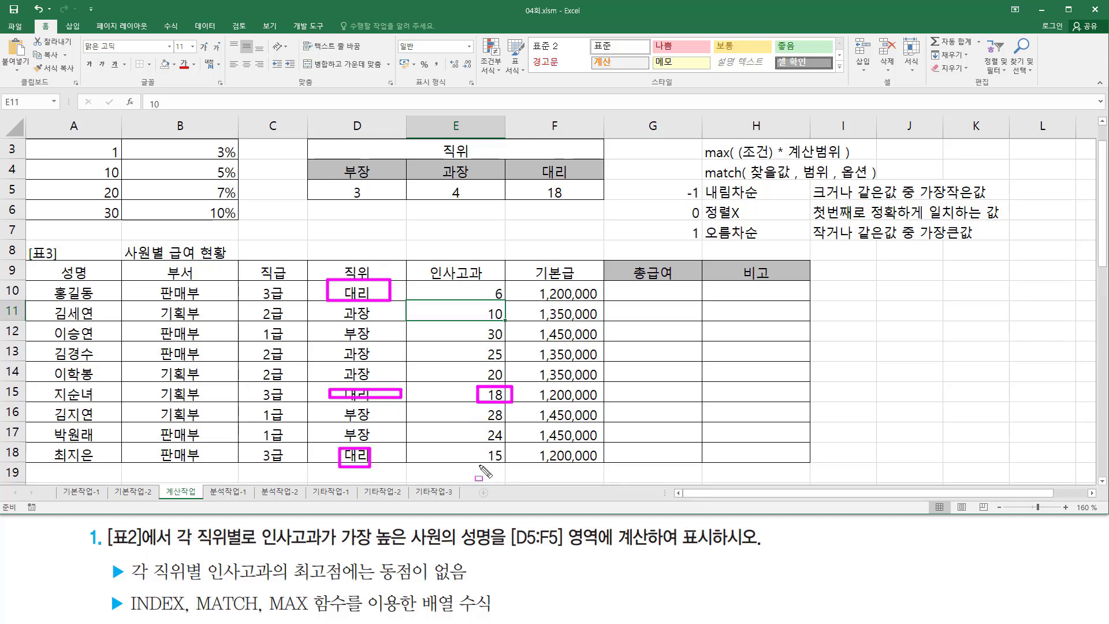
pyautogui.moveTo(479, 466); pyautogui.dragTo(529, 466)
pyautogui.moveTo(484, 299); pyautogui.dragTo(503, 299)
pyautogui.moveTo(473, 412); pyautogui.dragTo(478, 417)
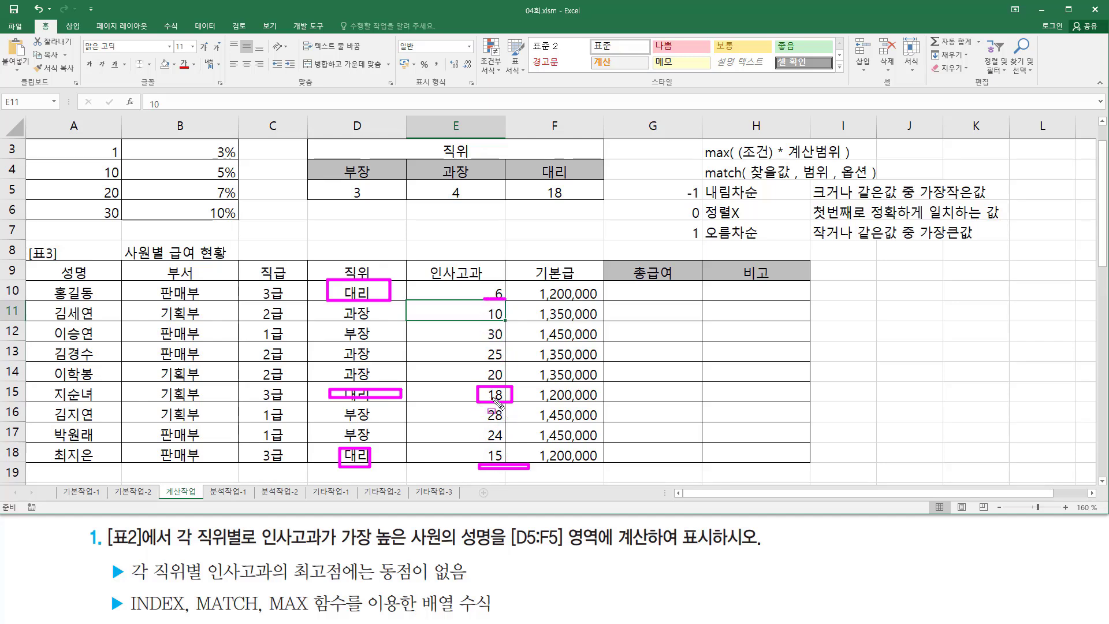
pyautogui.press('Escape')
# Copy the MATCH array formula from E5 to F5 for the 대리 position
pyautogui.click(463, 194)
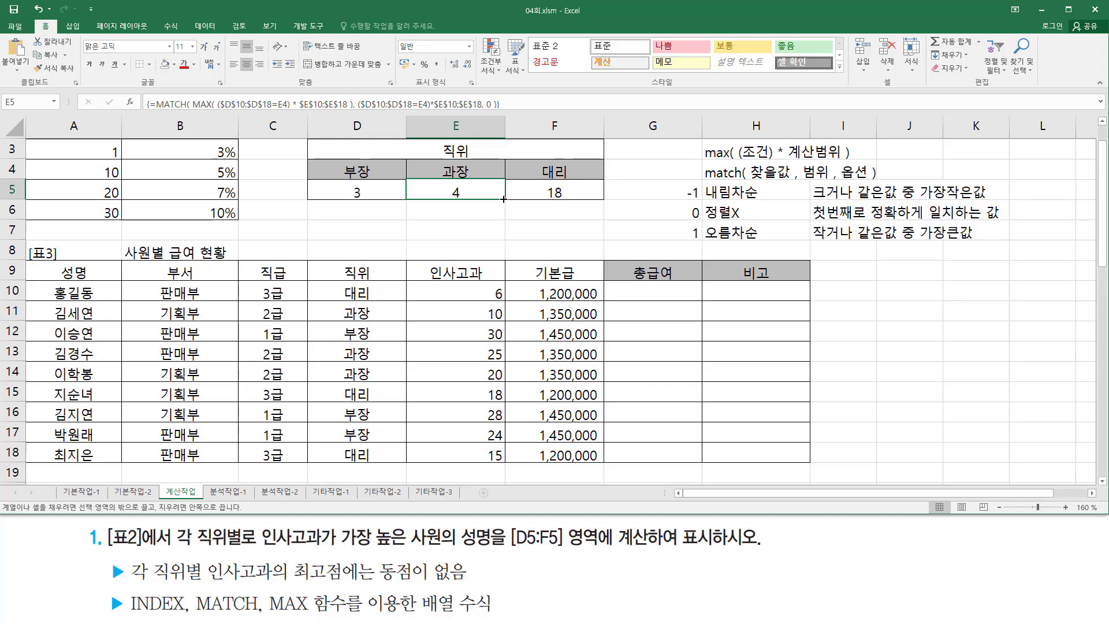
pyautogui.moveTo(503, 198); pyautogui.dragTo(560, 192)
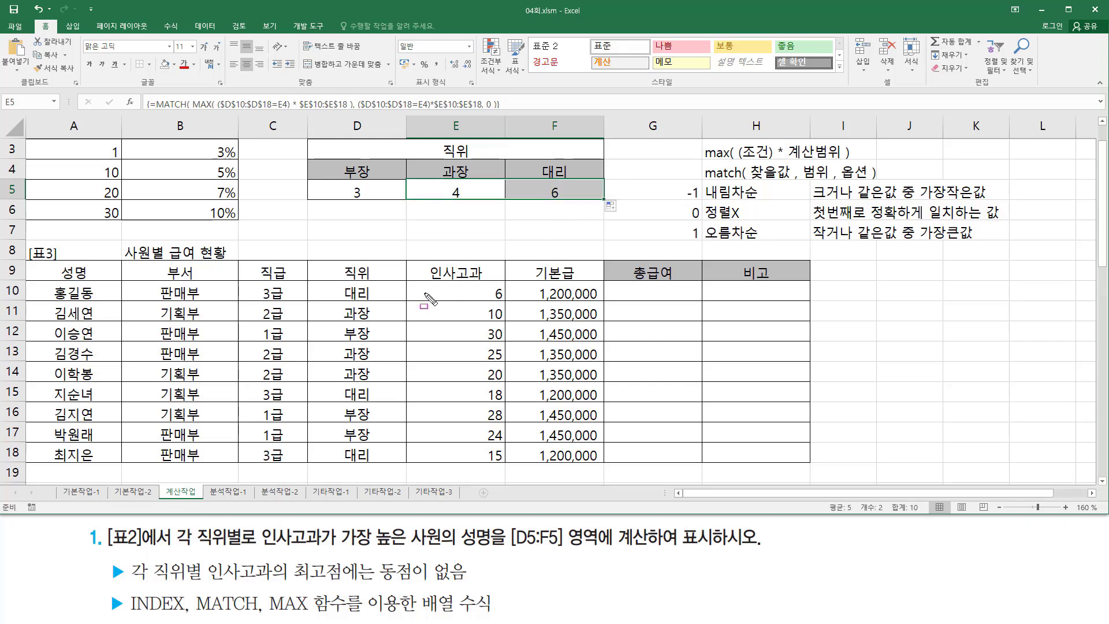
# Check the F5 position against the 대리 rows and their 인사고과 scores in E10:E18, and examine the 성명 column
pyautogui.moveTo(406, 276); pyautogui.dragTo(515, 473)
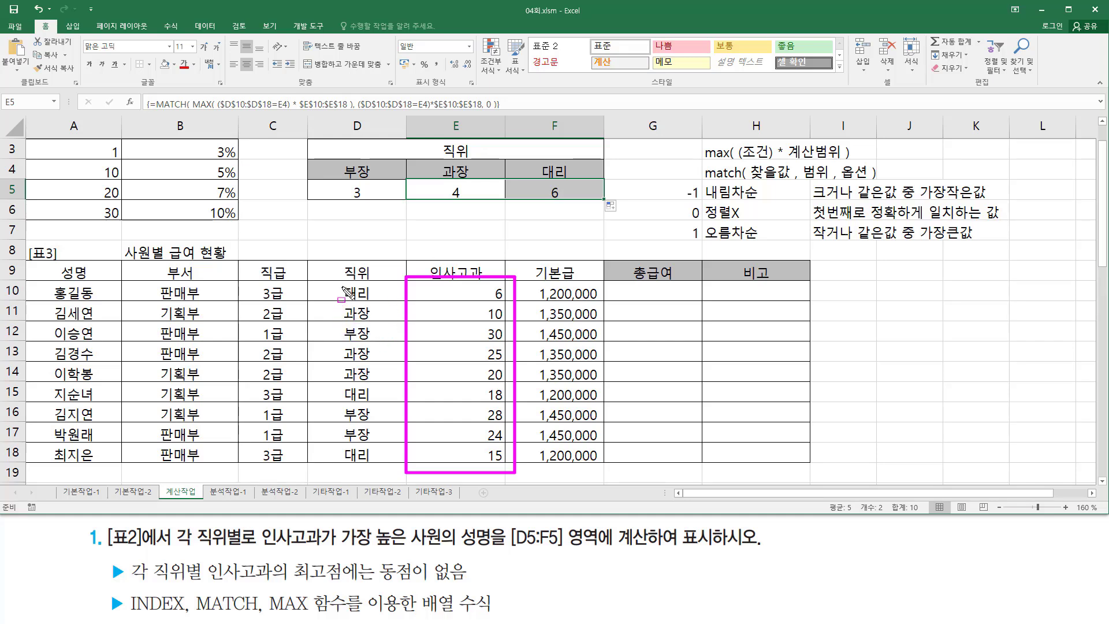
pyautogui.moveTo(342, 281); pyautogui.dragTo(386, 313)
pyautogui.moveTo(343, 384); pyautogui.dragTo(380, 399)
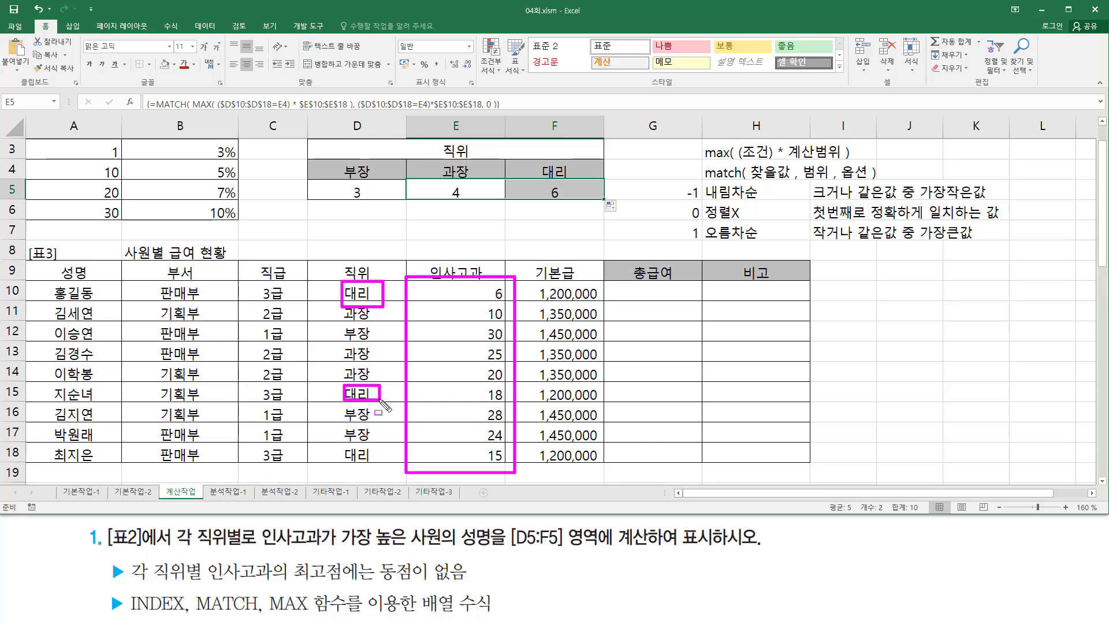
pyautogui.moveTo(335, 444); pyautogui.dragTo(372, 463)
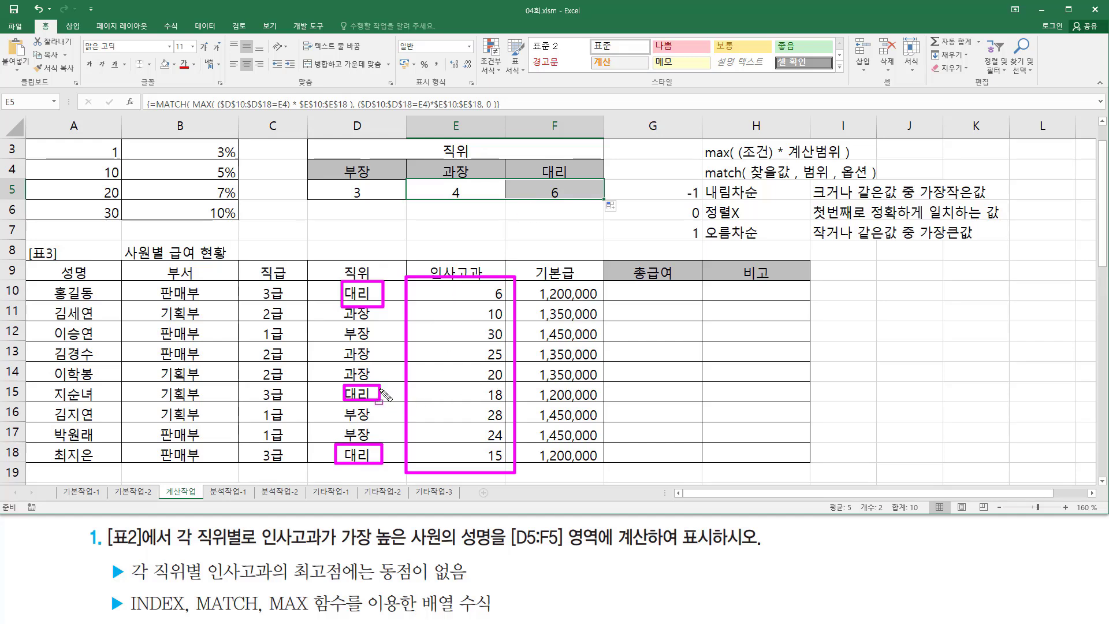
pyautogui.moveTo(380, 393); pyautogui.dragTo(481, 394)
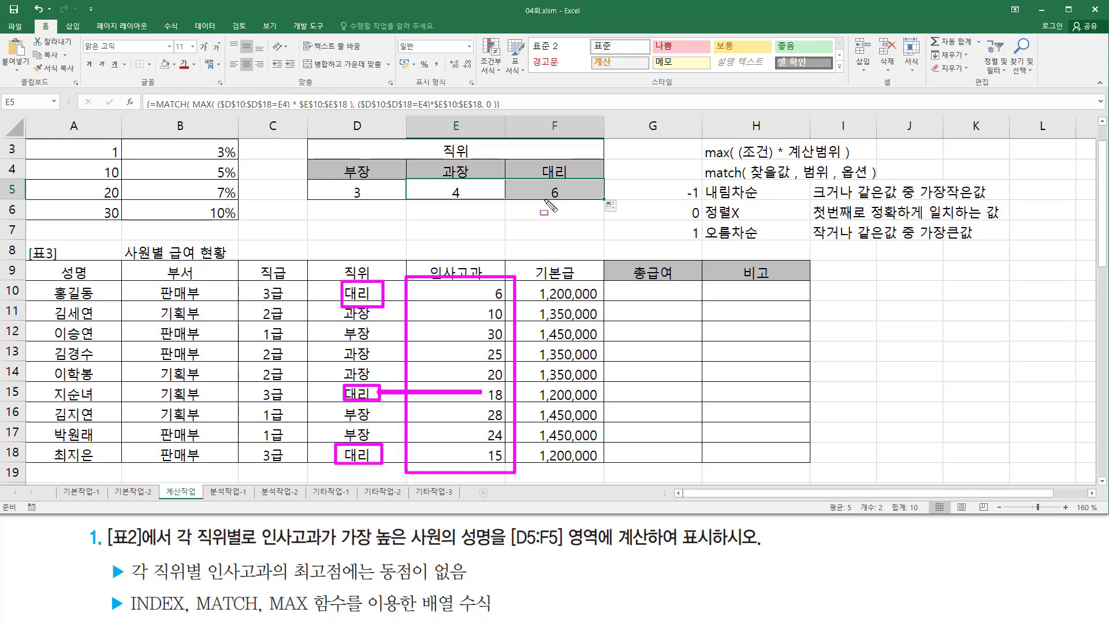
pyautogui.press('Escape')
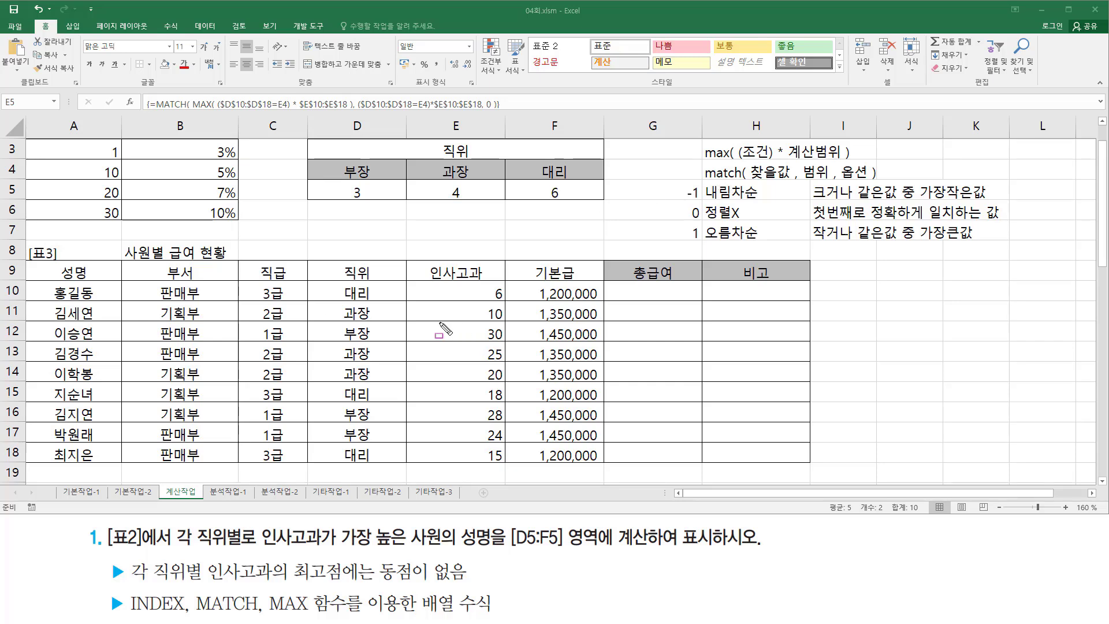
pyautogui.moveTo(40, 279); pyautogui.dragTo(99, 436)
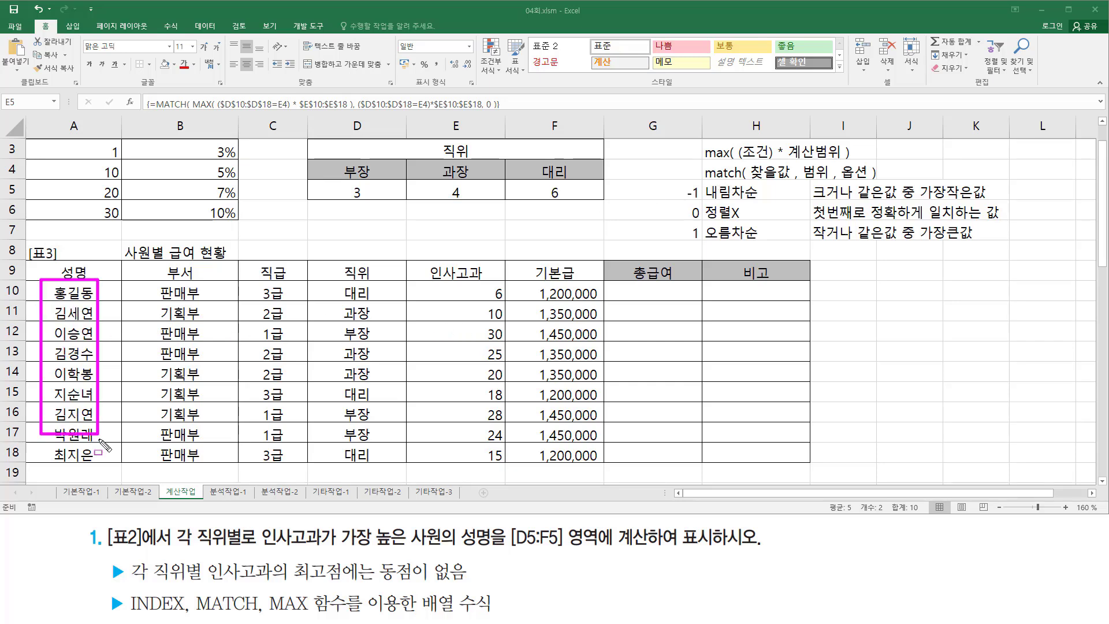
pyautogui.press('Escape')
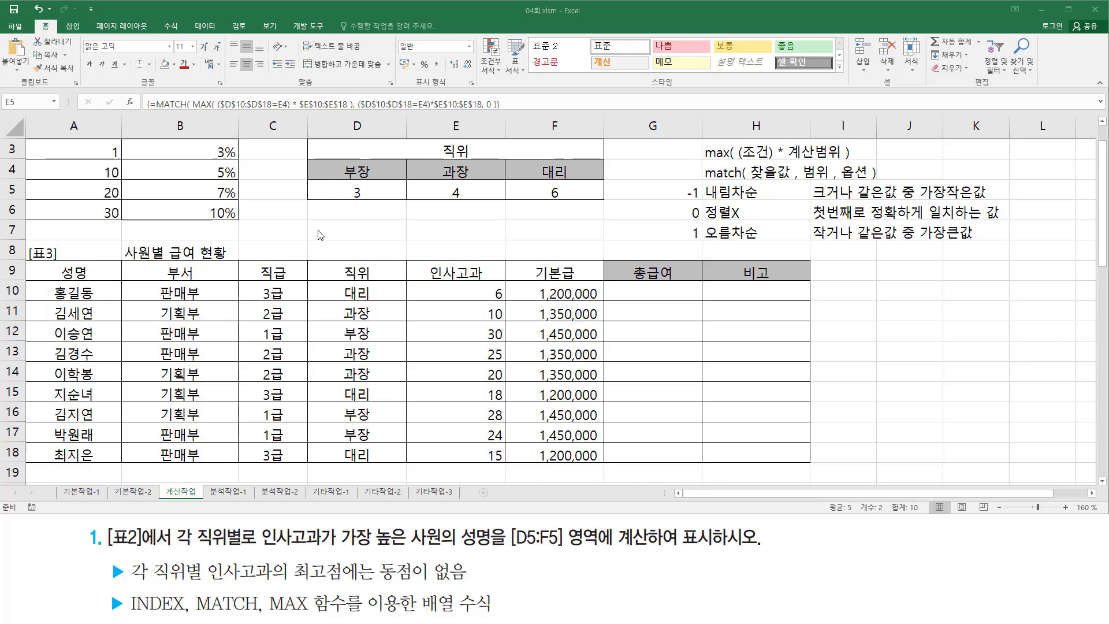
# Enter the syntax note "index( 범위, 행, 열)" in cell D7
pyautogui.hotkey('shift', 'Right')
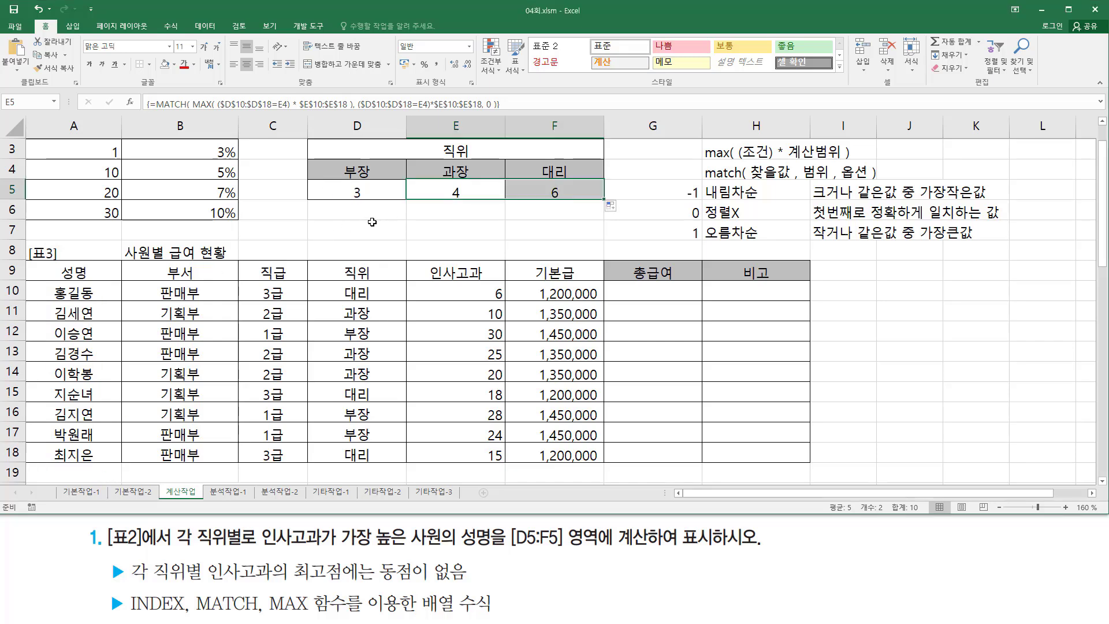
pyautogui.click(372, 222)
pyautogui.write('ind')
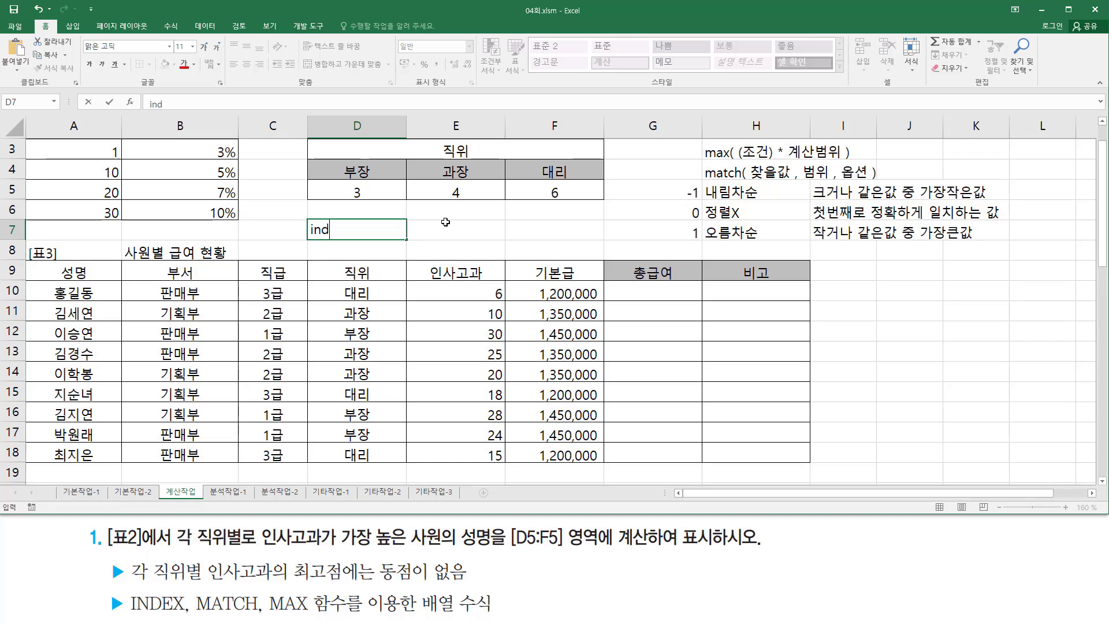
pyautogui.write('ex( 범위')
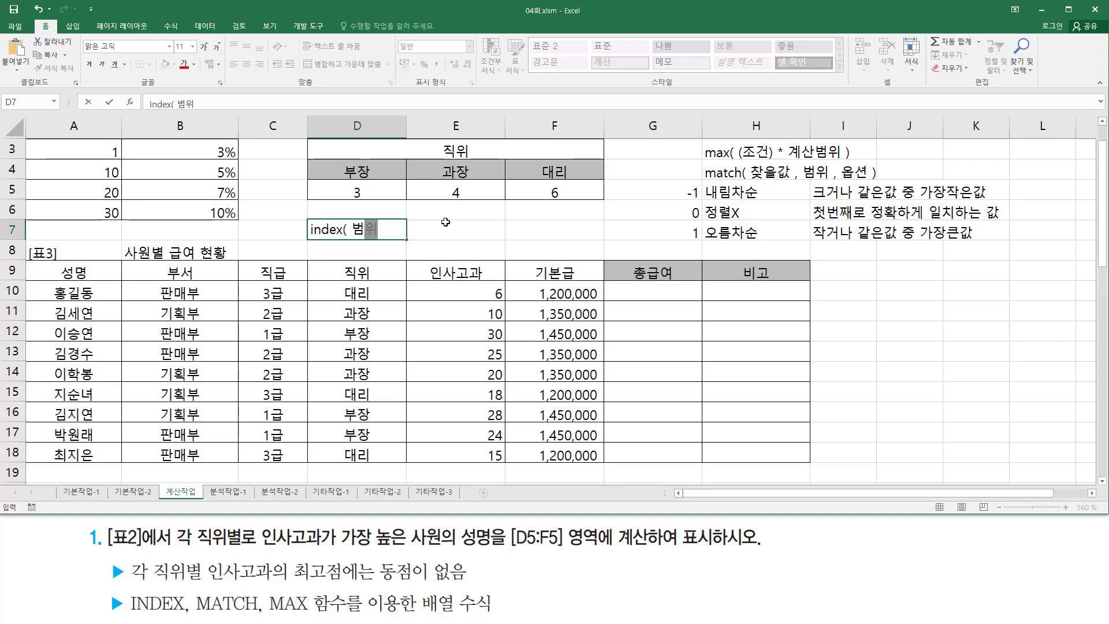
pyautogui.write(', 해')
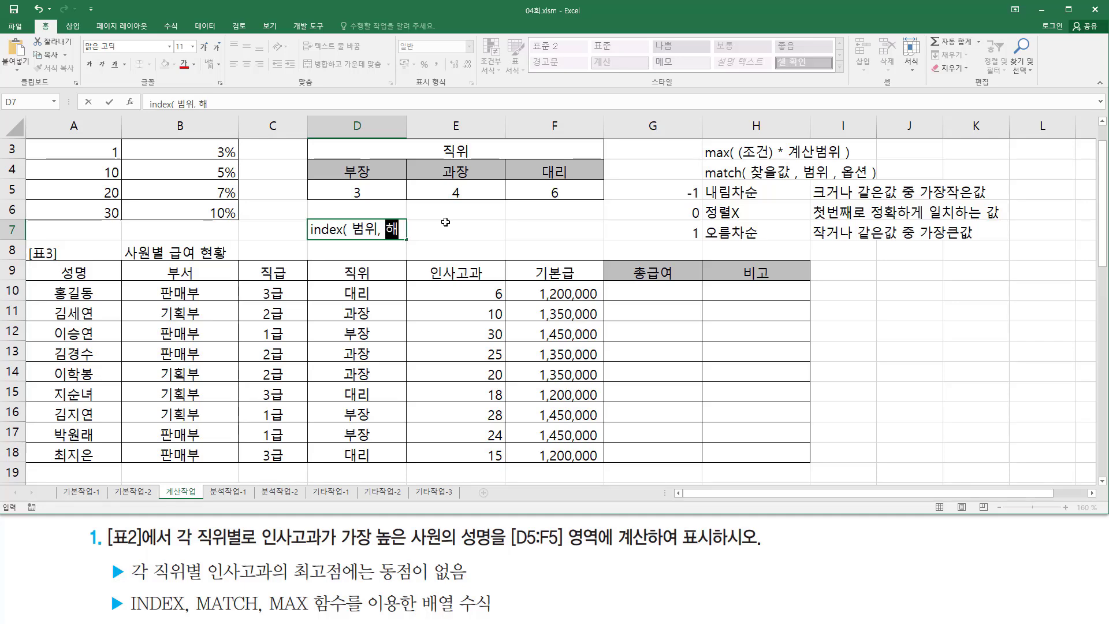
pyautogui.write(', 열)')
pyautogui.press('Return')
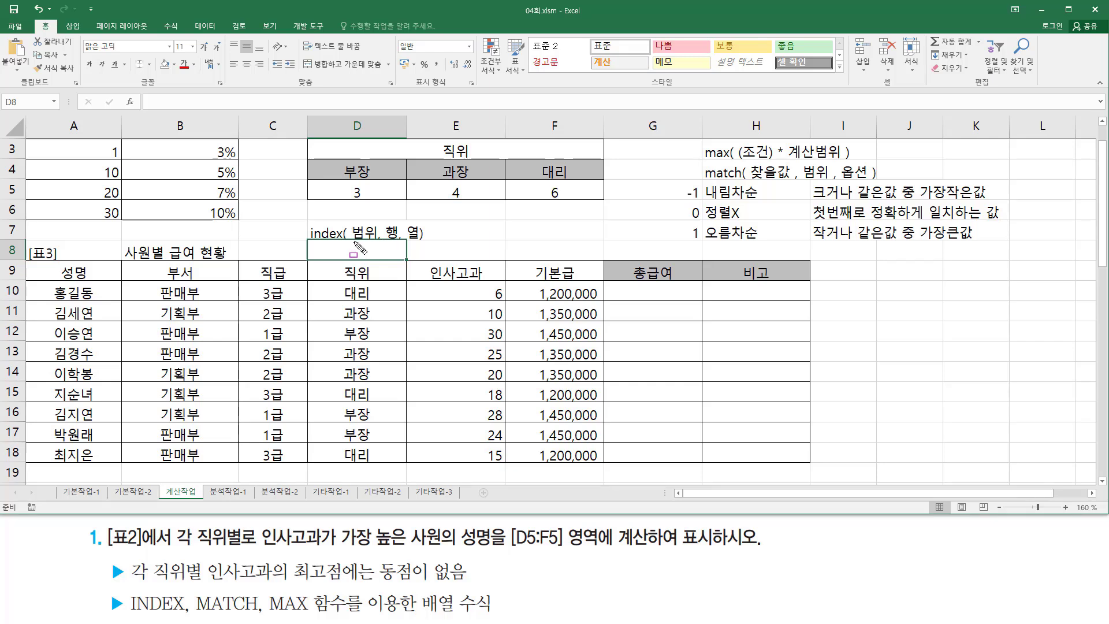
# Relate the INDEX arguments 범위, 행 and 열 to A10:H18, the D5:F5 positions and the 성명 column
pyautogui.moveTo(352, 242); pyautogui.dragTo(421, 245)
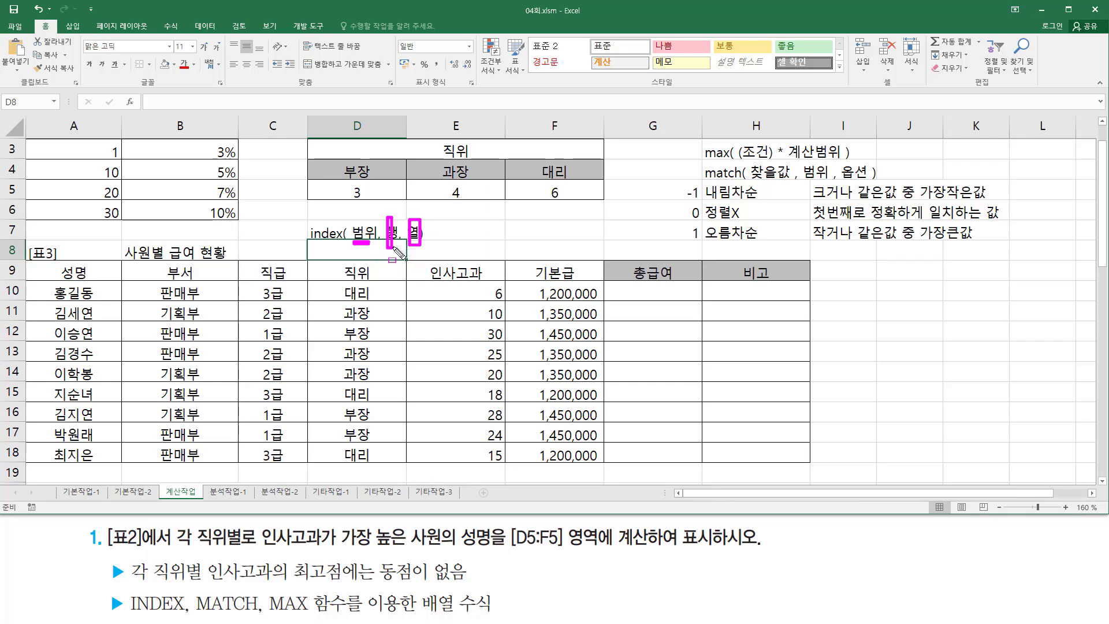
pyautogui.moveTo(26, 280)
pyautogui.mouseDown()
pyautogui.moveTo(41, 315)
pyautogui.moveTo(763, 484)
pyautogui.moveTo(820, 486)
pyautogui.moveTo(816, 468)
pyautogui.mouseUp()
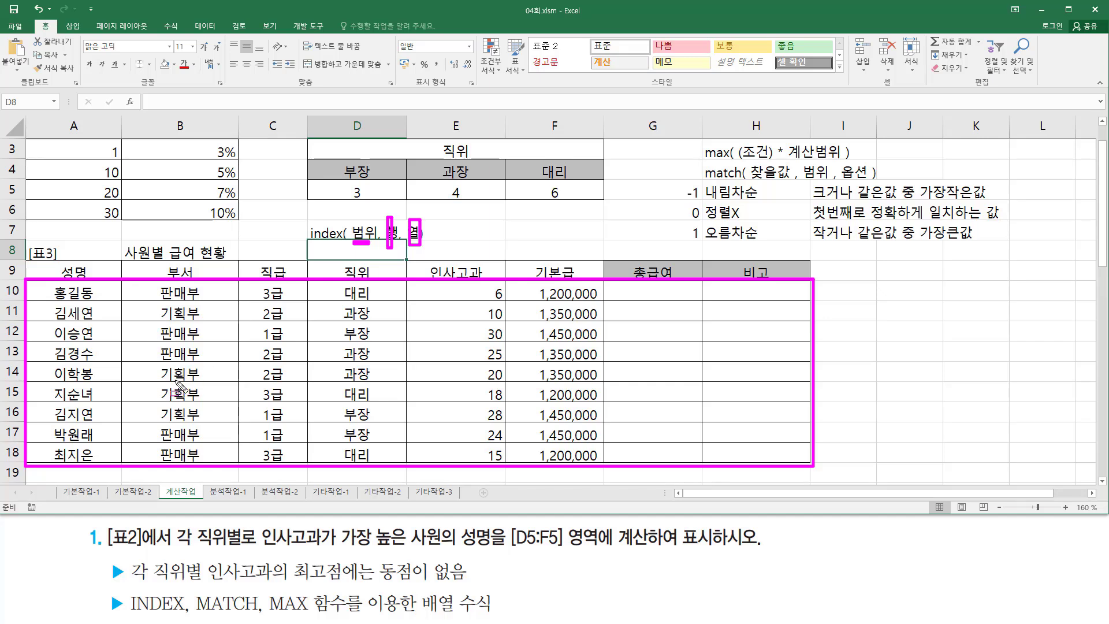
pyautogui.moveTo(335, 185); pyautogui.dragTo(579, 199)
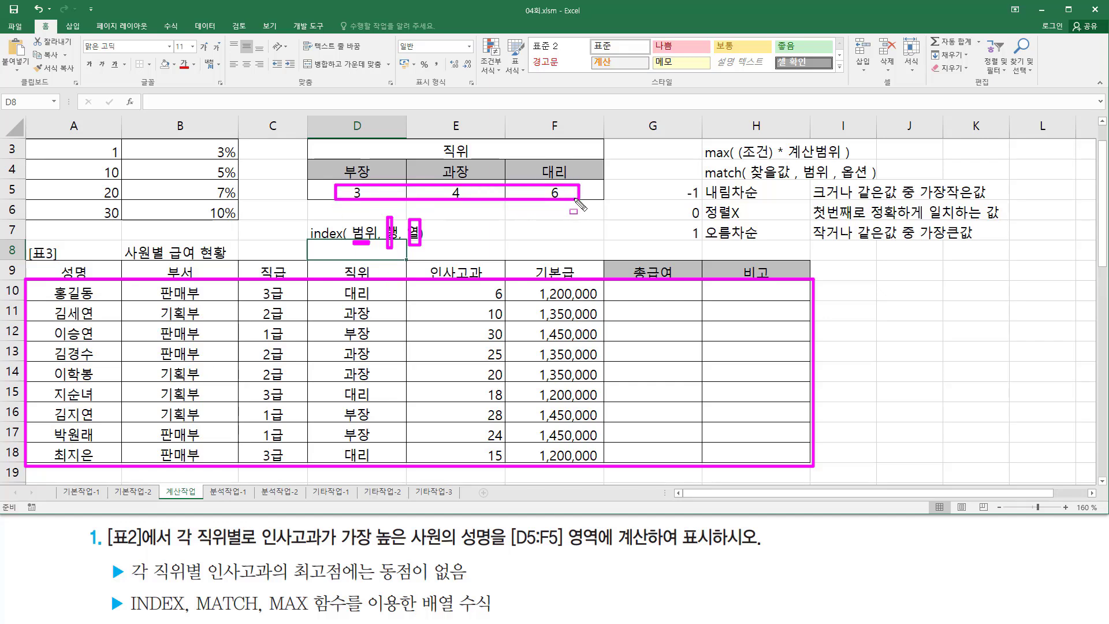
pyautogui.moveTo(75, 215); pyautogui.dragTo(77, 277)
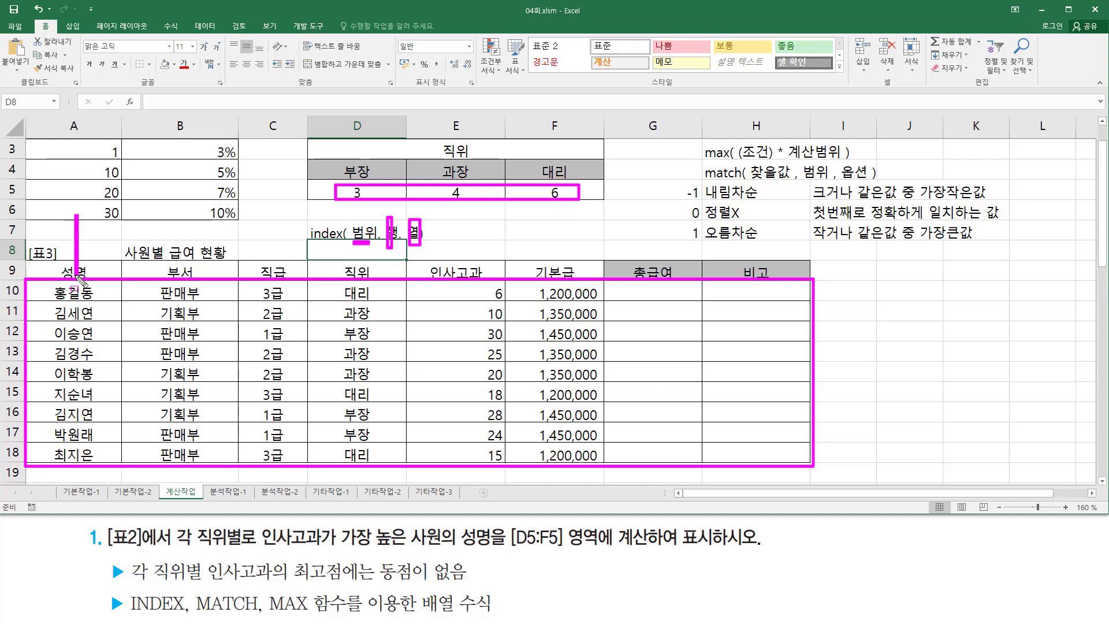
pyautogui.moveTo(29, 283); pyautogui.dragTo(812, 469)
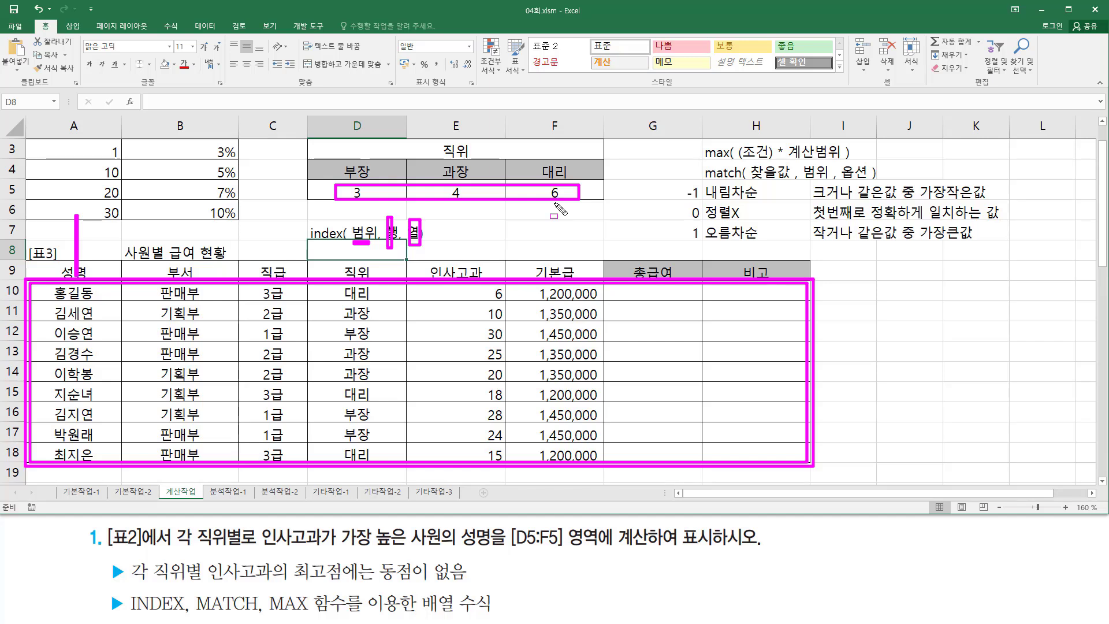
pyautogui.press('Escape')
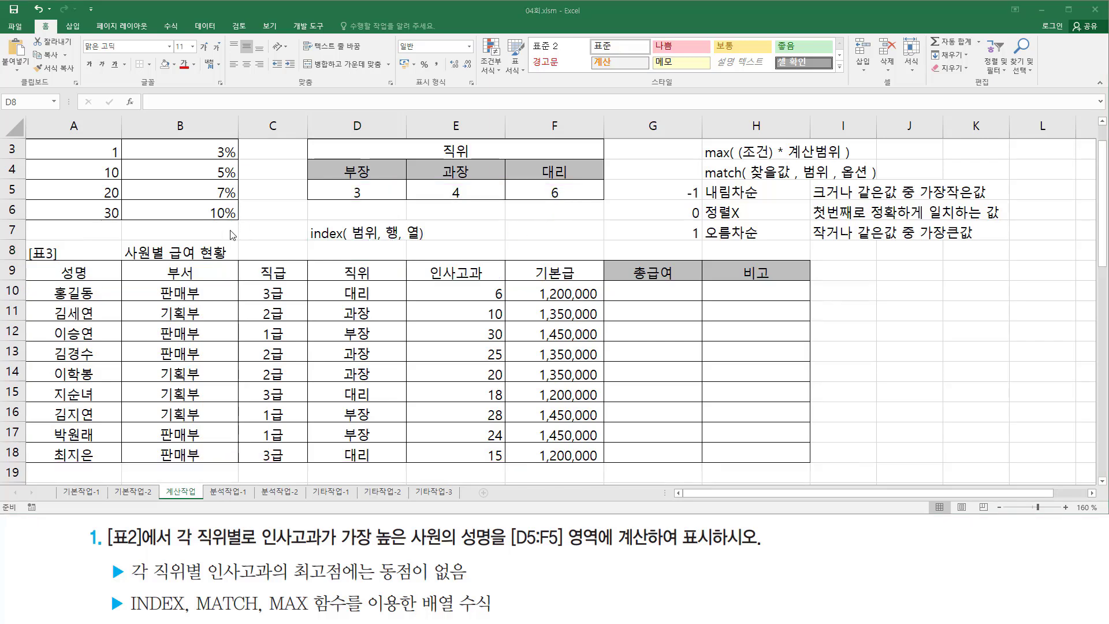
# Match the row positions in D5:F5 to the rows of [표3], and check the 부장 row against the 인사고과 scores
pyautogui.moveTo(31, 279); pyautogui.dragTo(816, 459)
pyautogui.moveTo(53, 289)
pyautogui.mouseDown()
pyautogui.moveTo(93, 297)
pyautogui.moveTo(96, 342)
pyautogui.moveTo(81, 358)
pyautogui.moveTo(96, 360)
pyautogui.mouseUp()
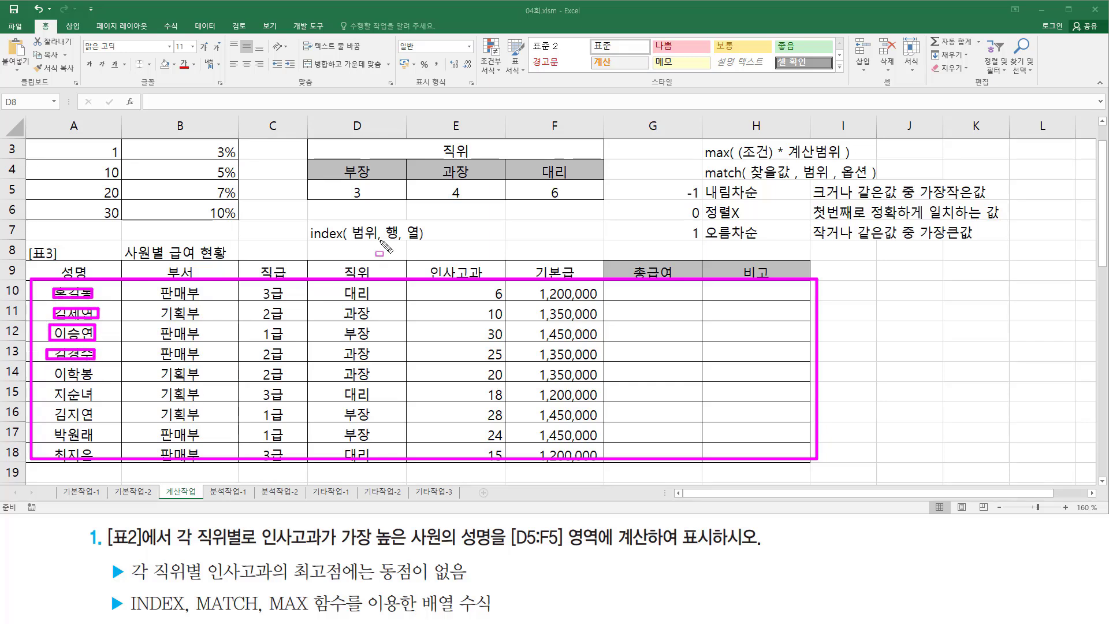
pyautogui.moveTo(382, 217)
pyautogui.mouseDown()
pyautogui.moveTo(399, 258)
pyautogui.moveTo(398, 236)
pyautogui.mouseUp()
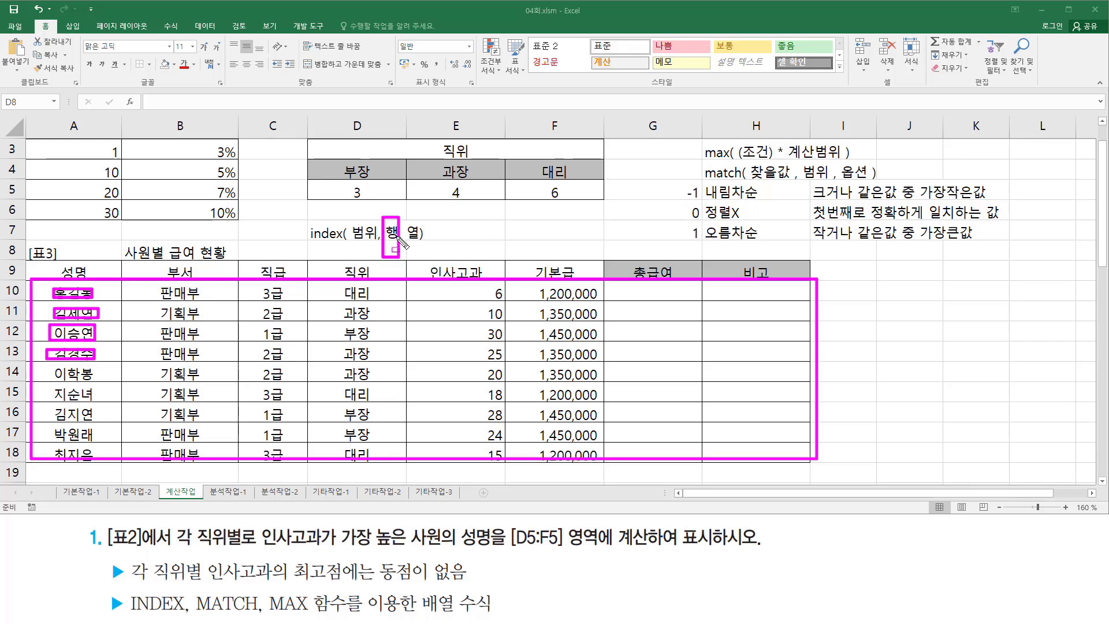
pyautogui.moveTo(324, 184); pyautogui.dragTo(374, 198)
pyautogui.moveTo(446, 185)
pyautogui.mouseDown()
pyautogui.moveTo(447, 206)
pyautogui.moveTo(568, 201)
pyautogui.mouseUp()
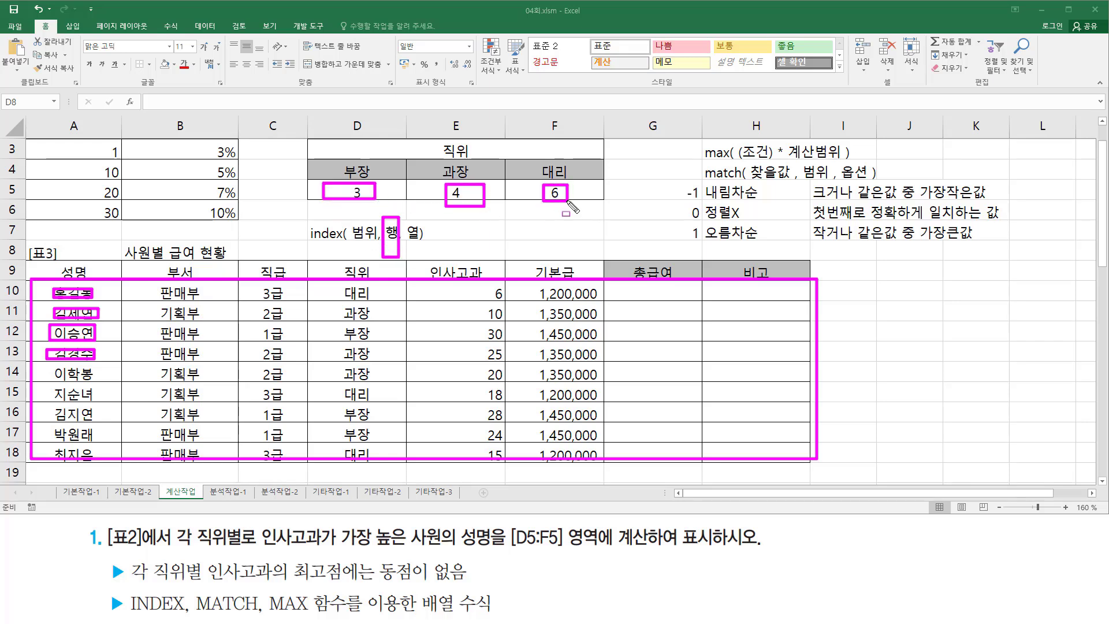
pyautogui.moveTo(340, 325)
pyautogui.mouseDown()
pyautogui.moveTo(370, 338)
pyautogui.moveTo(370, 327)
pyautogui.mouseUp()
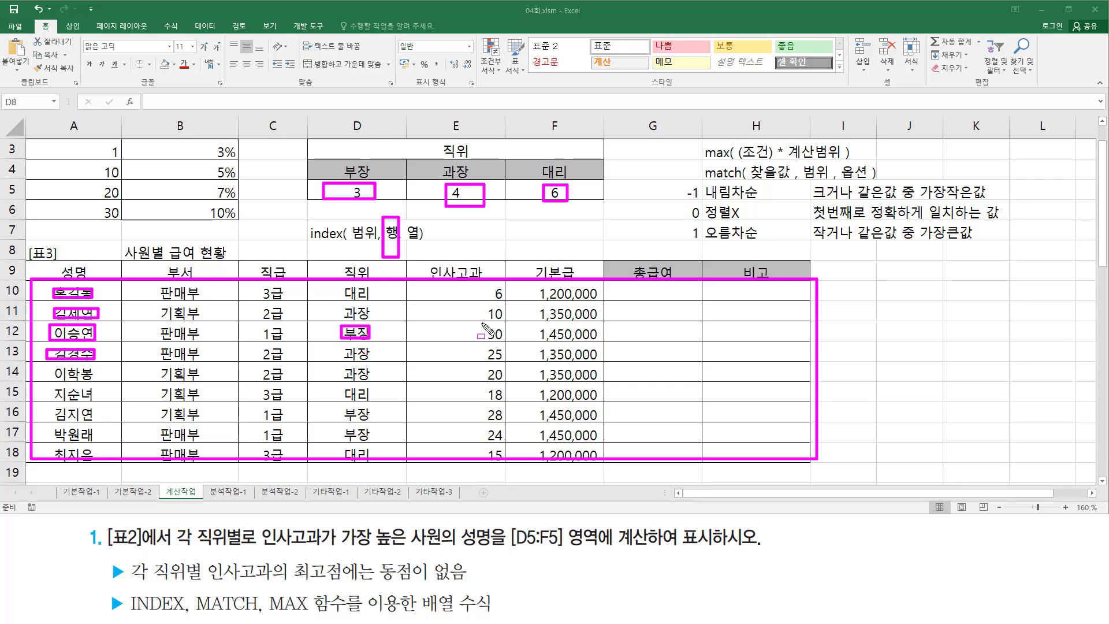
pyautogui.moveTo(482, 325); pyautogui.dragTo(509, 342)
pyautogui.moveTo(424, 281)
pyautogui.mouseDown()
pyautogui.moveTo(507, 427)
pyautogui.moveTo(507, 454)
pyautogui.mouseUp()
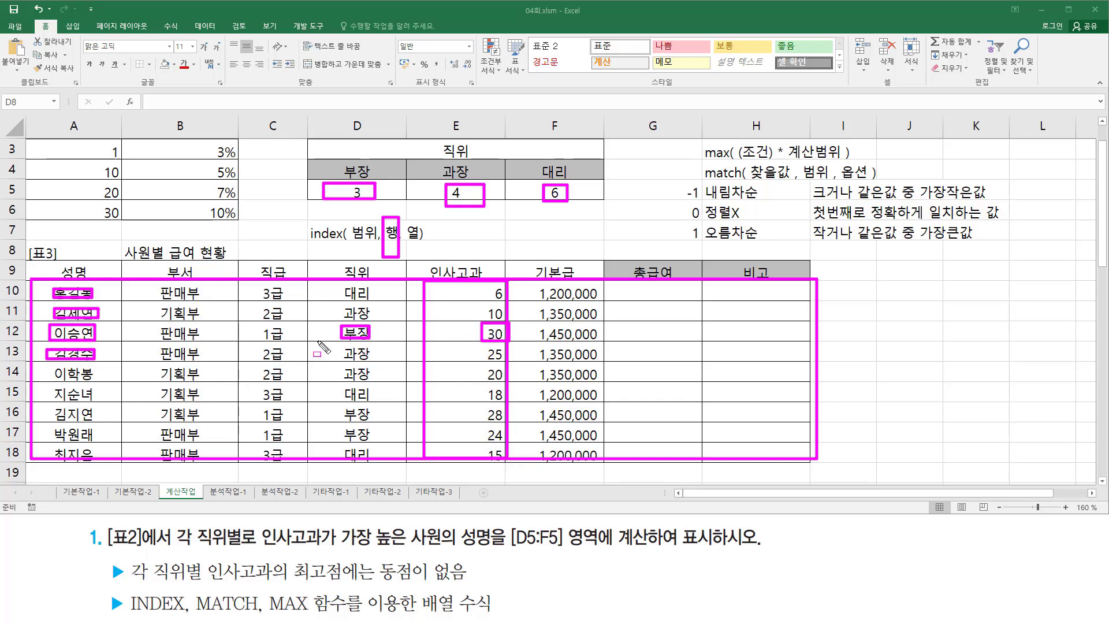
pyautogui.press('e')
# Trace the D5 row position for 부장 to its intersection with the 성명 column in [표3]
pyautogui.moveTo(33, 287)
pyautogui.mouseDown()
pyautogui.moveTo(745, 442)
pyautogui.moveTo(803, 465)
pyautogui.mouseUp()
pyautogui.moveTo(13, 330); pyautogui.dragTo(56, 330)
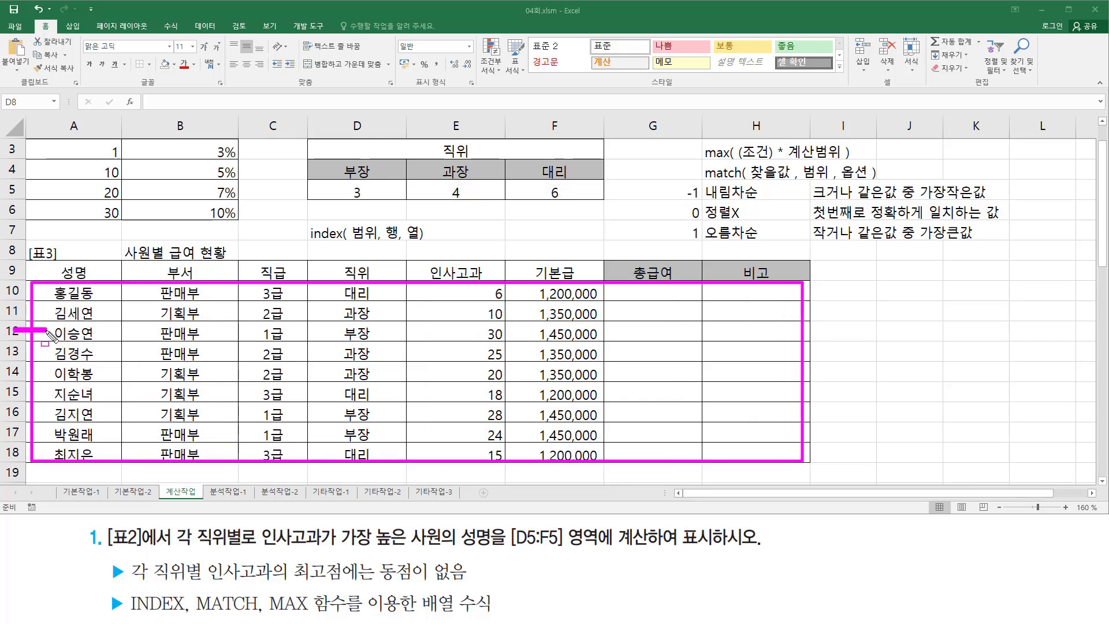
pyautogui.moveTo(77, 227)
pyautogui.mouseDown()
pyautogui.moveTo(73, 322)
pyautogui.moveTo(103, 345)
pyautogui.mouseUp()
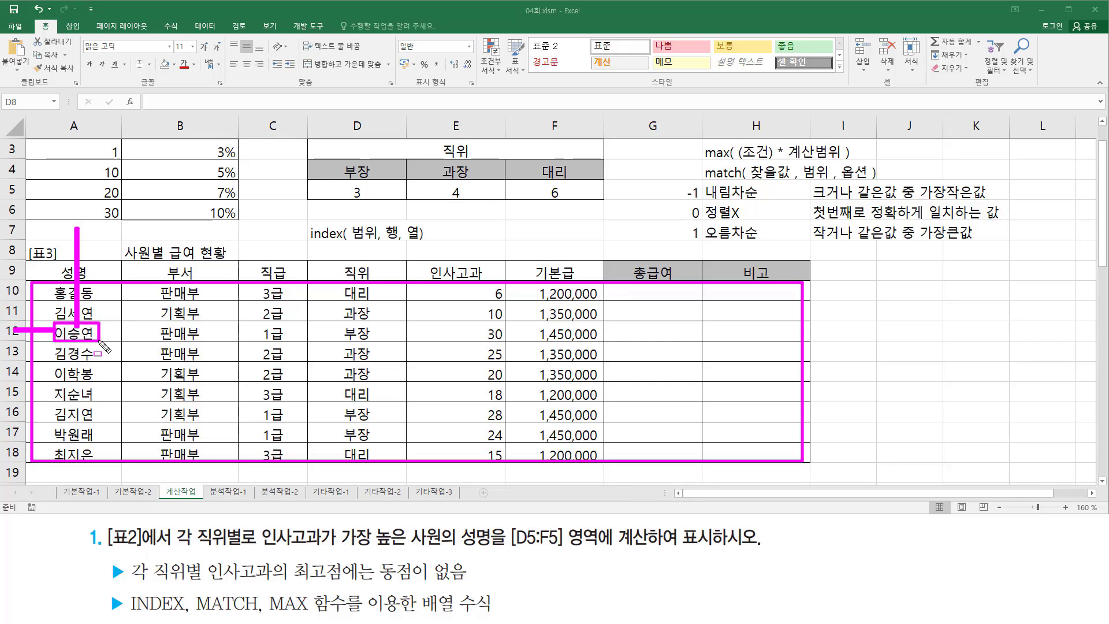
pyautogui.moveTo(339, 199)
pyautogui.mouseDown()
pyautogui.moveTo(340, 186)
pyautogui.moveTo(380, 198)
pyautogui.mouseUp()
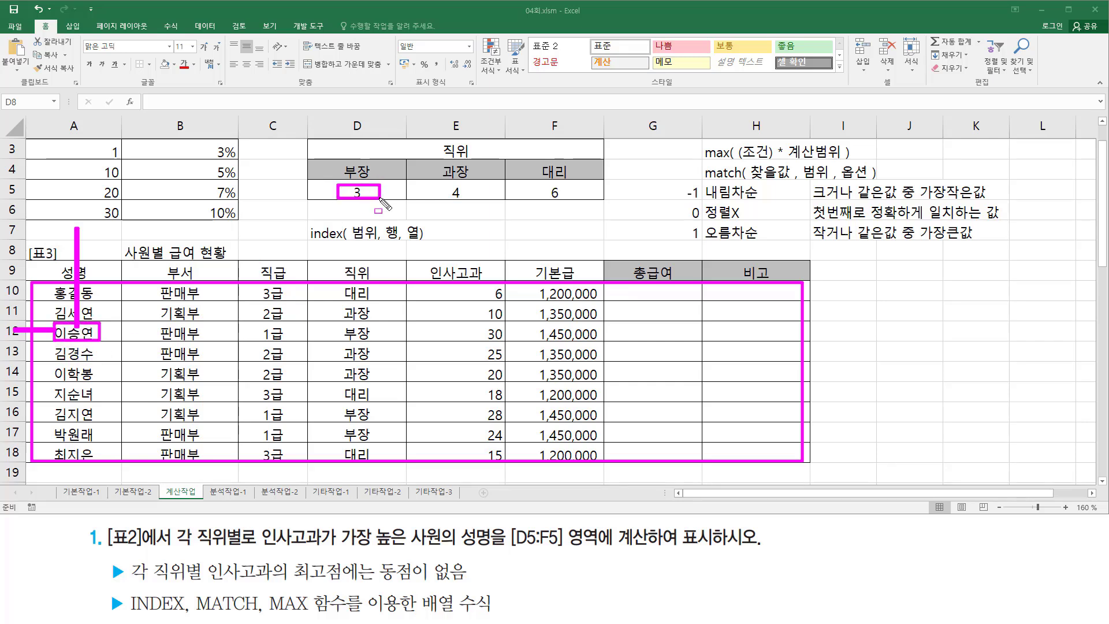
pyautogui.press('Escape')
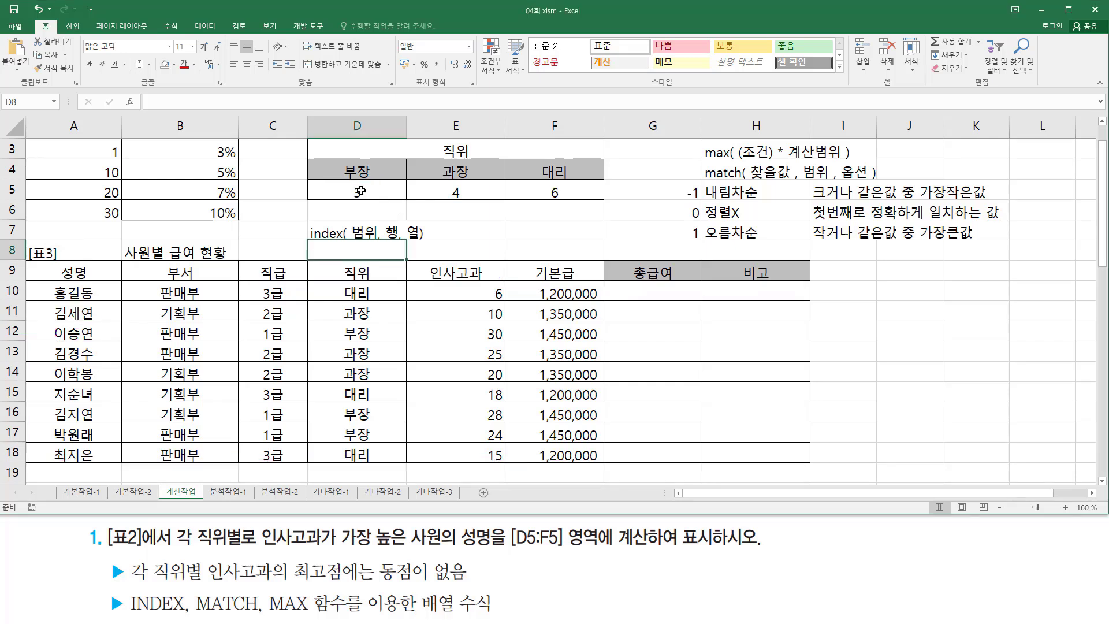
# Wrap the MATCH formula in D5 with INDEX over A10:H18, using it as the row and 1 as the column, entered as an array formula
pyautogui.doubleClick(359, 190)
pyautogui.moveTo(96, 188); pyautogui.dragTo(630, 189)
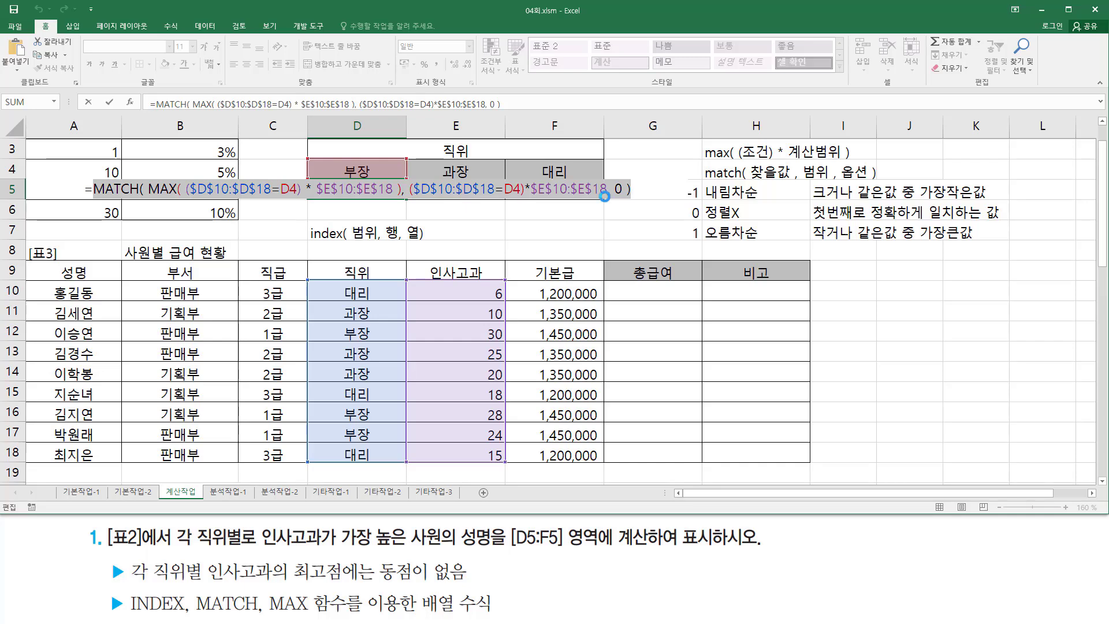
pyautogui.press('BackSpace')
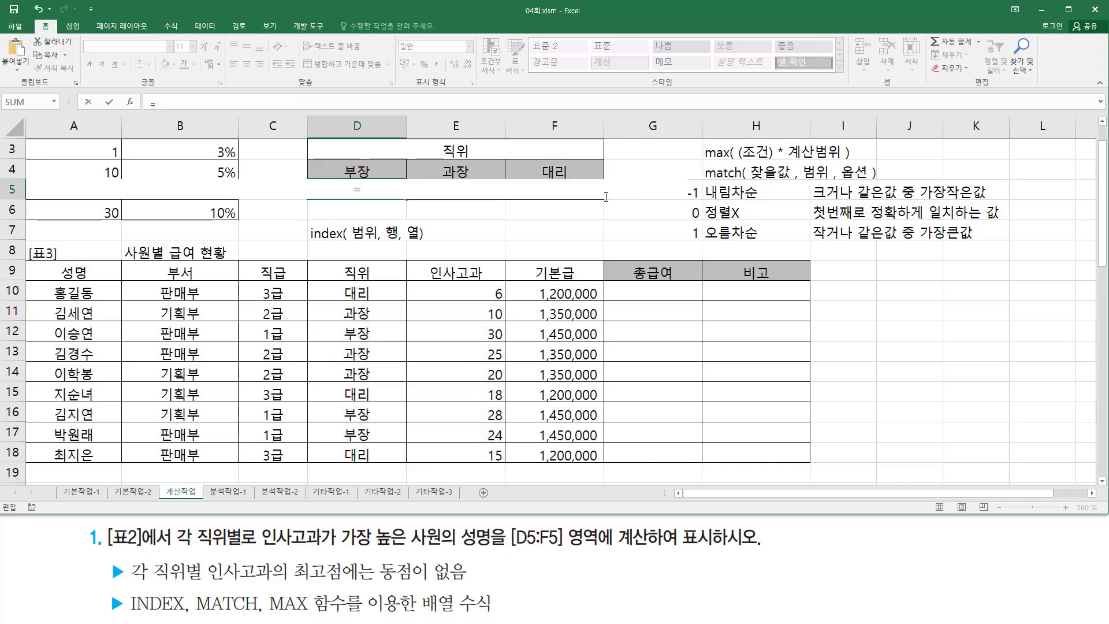
pyautogui.write('inde')
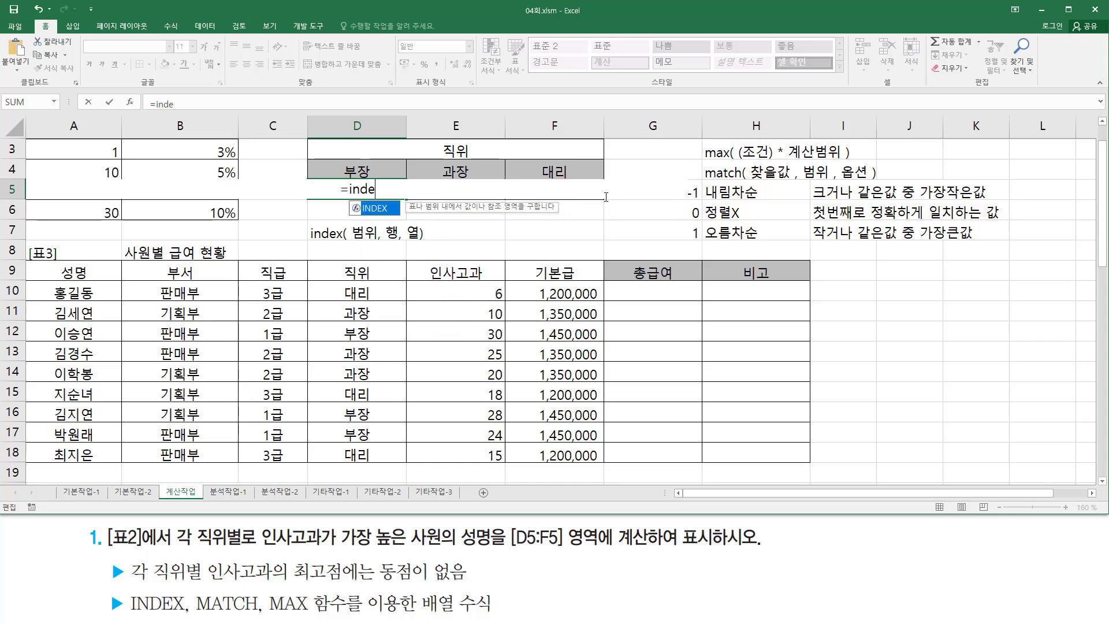
pyautogui.press('Tab')
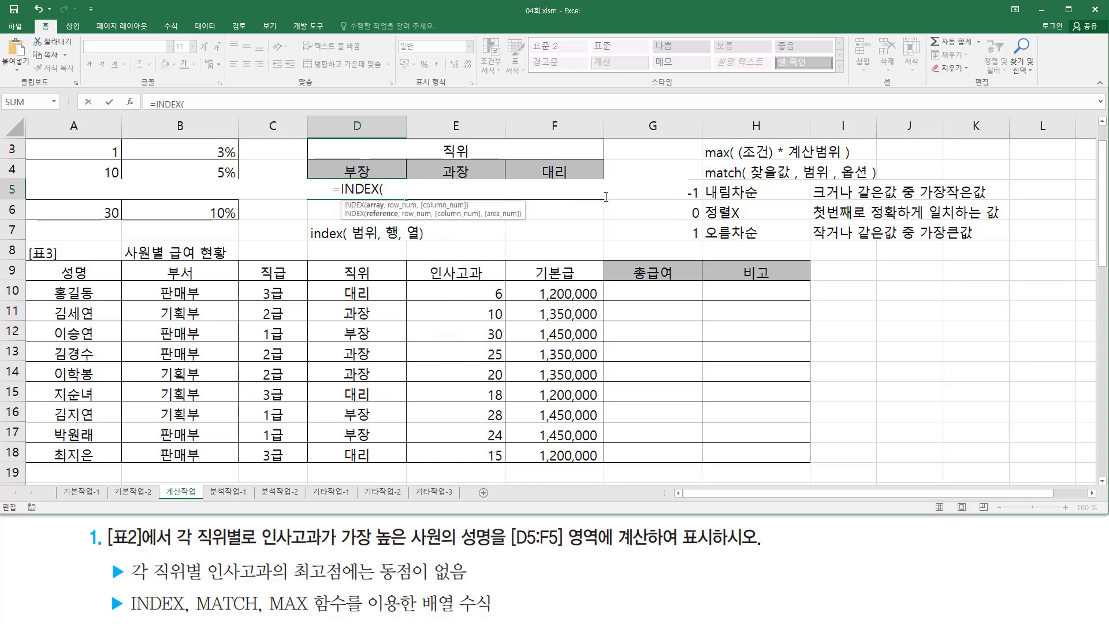
pyautogui.moveTo(102, 287); pyautogui.dragTo(761, 447)
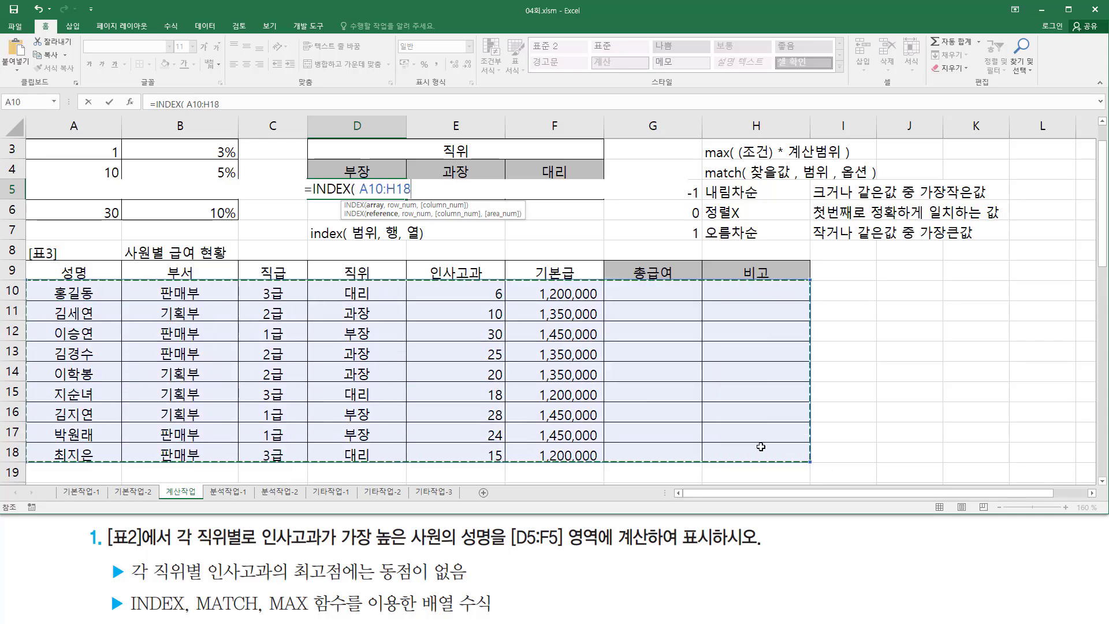
pyautogui.write(',')
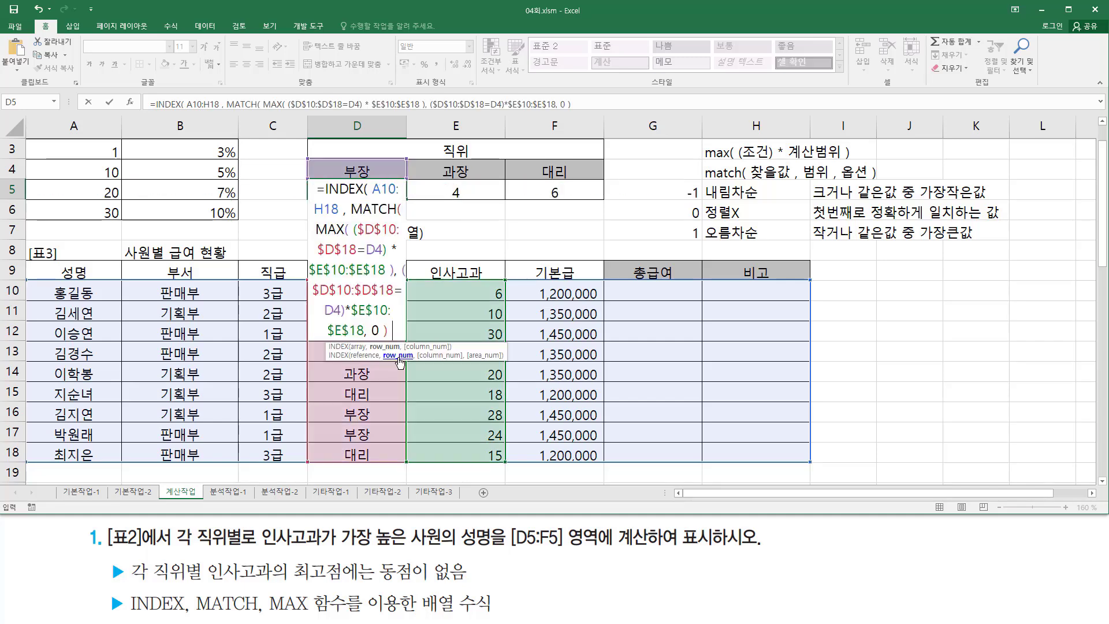
pyautogui.write(', 1')
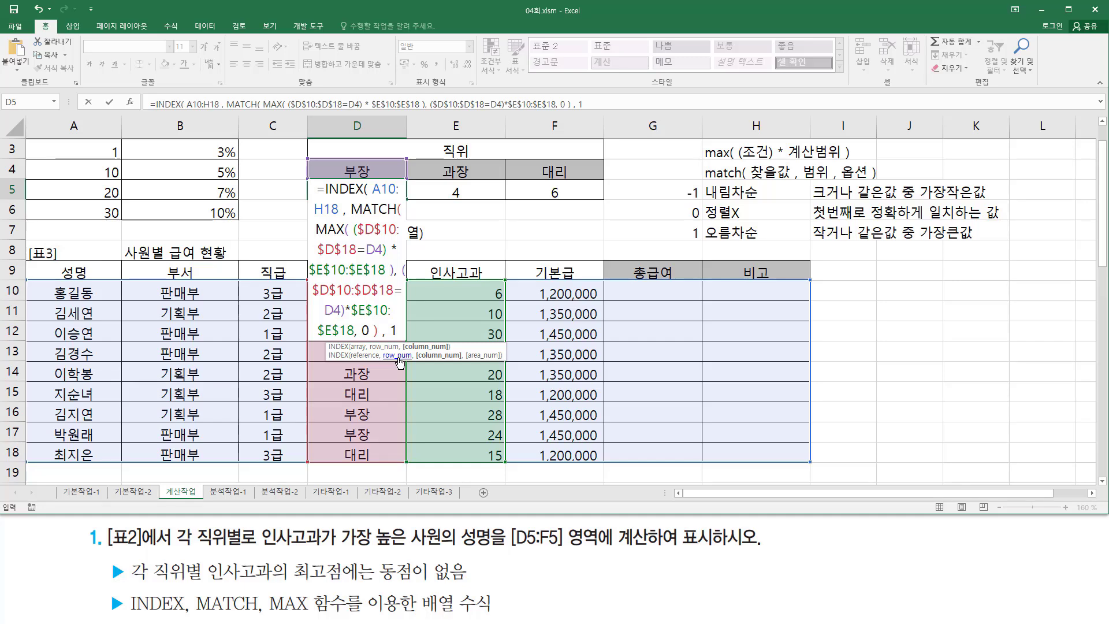
pyautogui.write('  )')
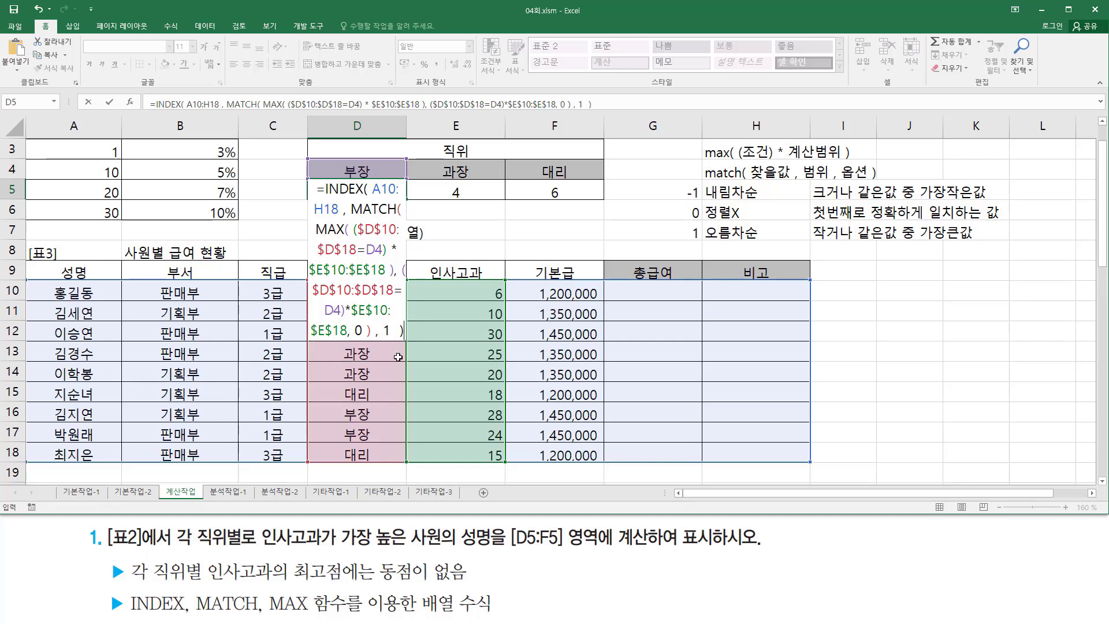
pyautogui.hotkey('ctrl', 'shift', 'Return')
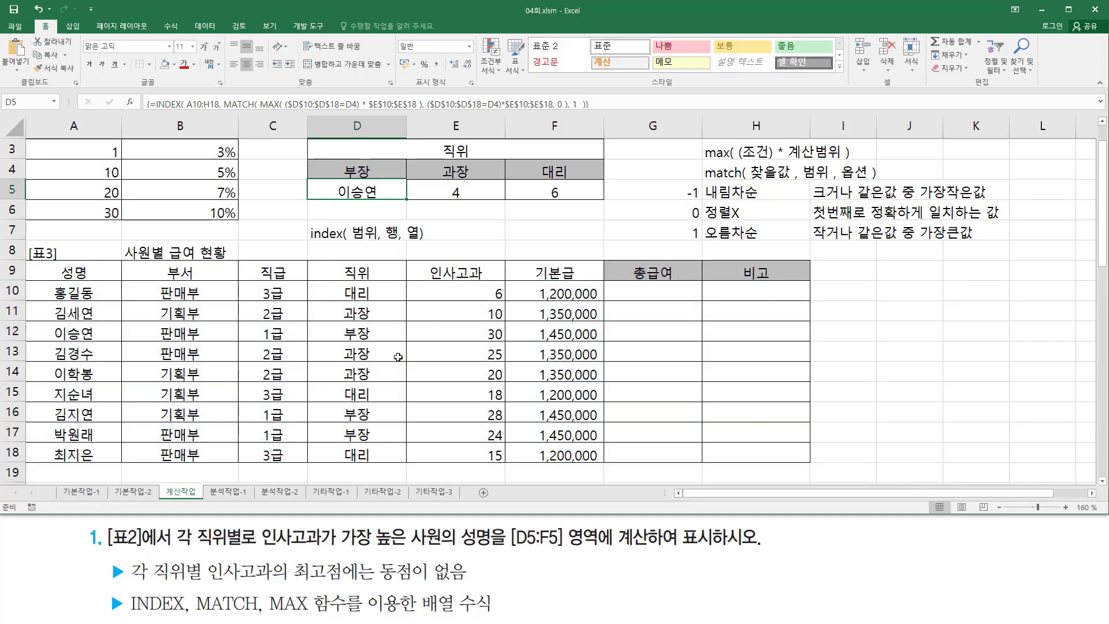
# Make the INDEX range in D5 absolute as $A$10:$H$18, re-enter it as an array formula, and fill it across to F5
pyautogui.doubleClick(369, 188)
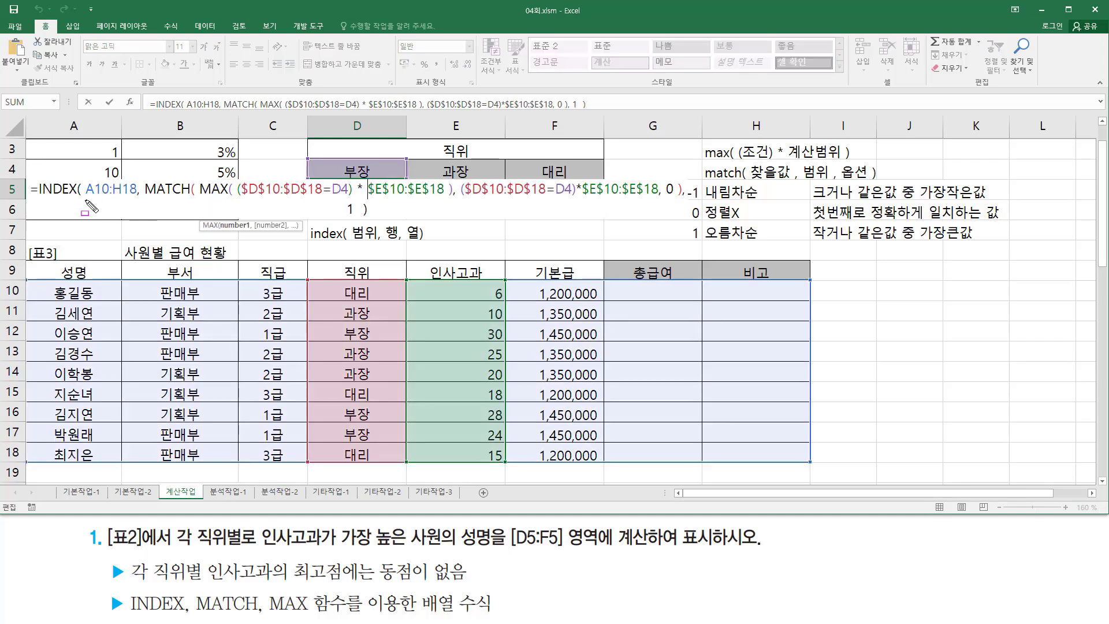
pyautogui.moveTo(80, 196); pyautogui.dragTo(137, 197)
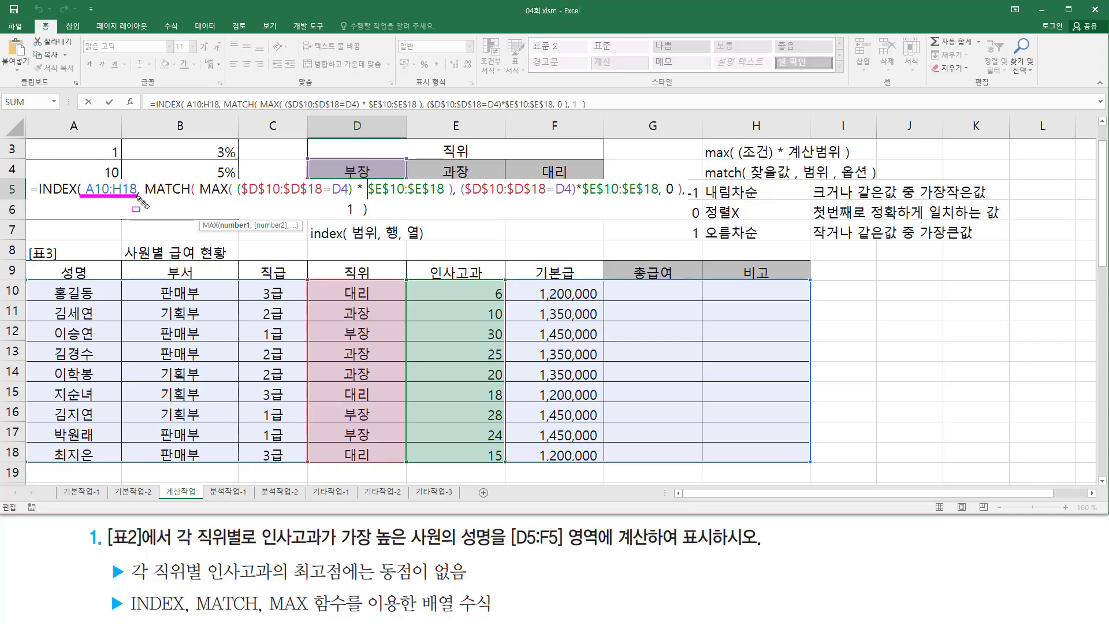
pyautogui.moveTo(29, 281); pyautogui.dragTo(812, 464)
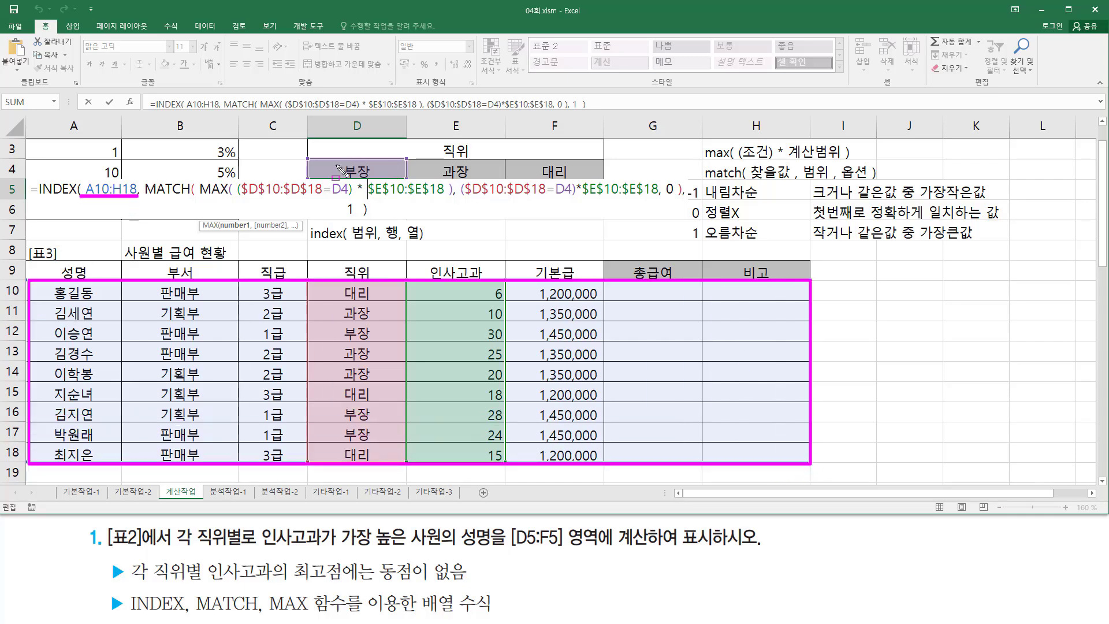
pyautogui.moveTo(334, 177); pyautogui.dragTo(377, 200)
pyautogui.moveTo(431, 177)
pyautogui.mouseDown()
pyautogui.moveTo(488, 198)
pyautogui.moveTo(543, 199)
pyautogui.moveTo(594, 180)
pyautogui.moveTo(594, 200)
pyautogui.mouseUp()
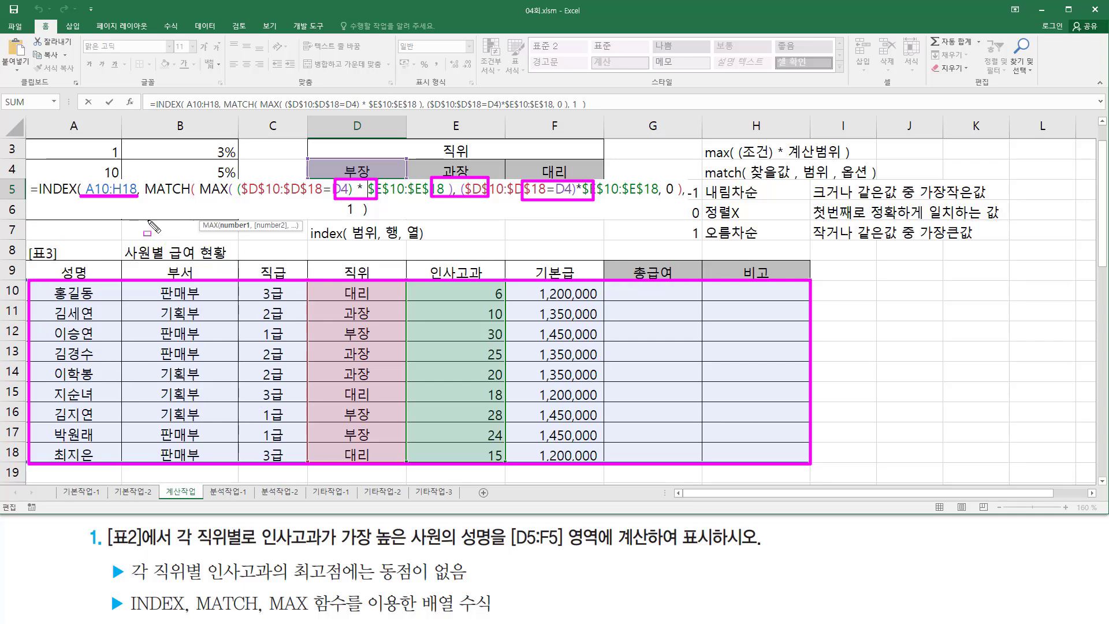
pyautogui.press('Escape')
pyautogui.moveTo(95, 189); pyautogui.dragTo(130, 195)
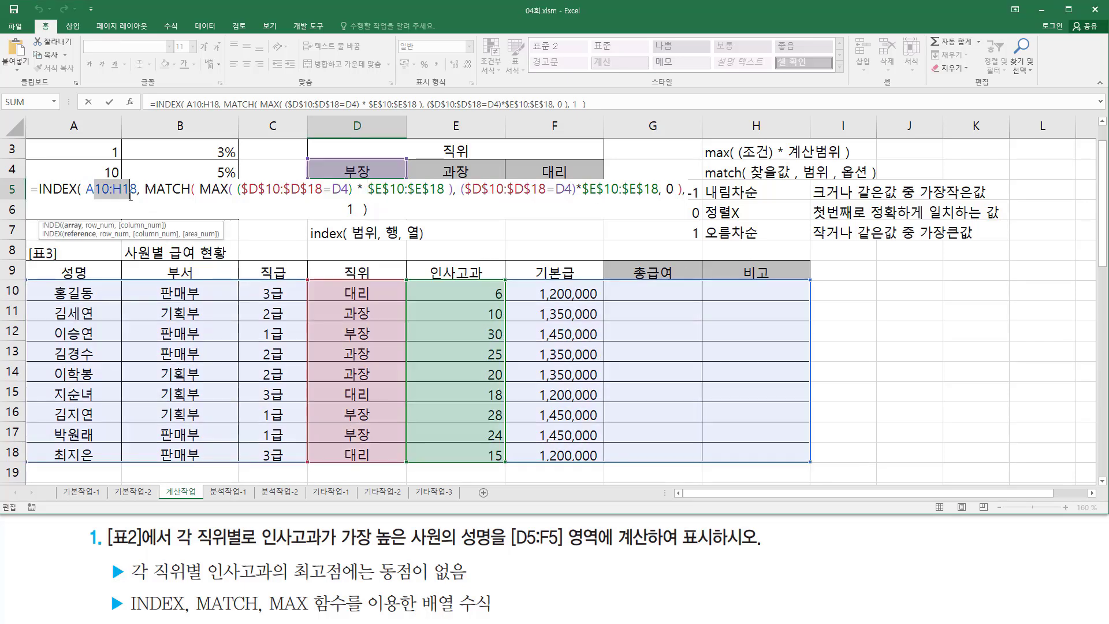
pyautogui.press('F4')
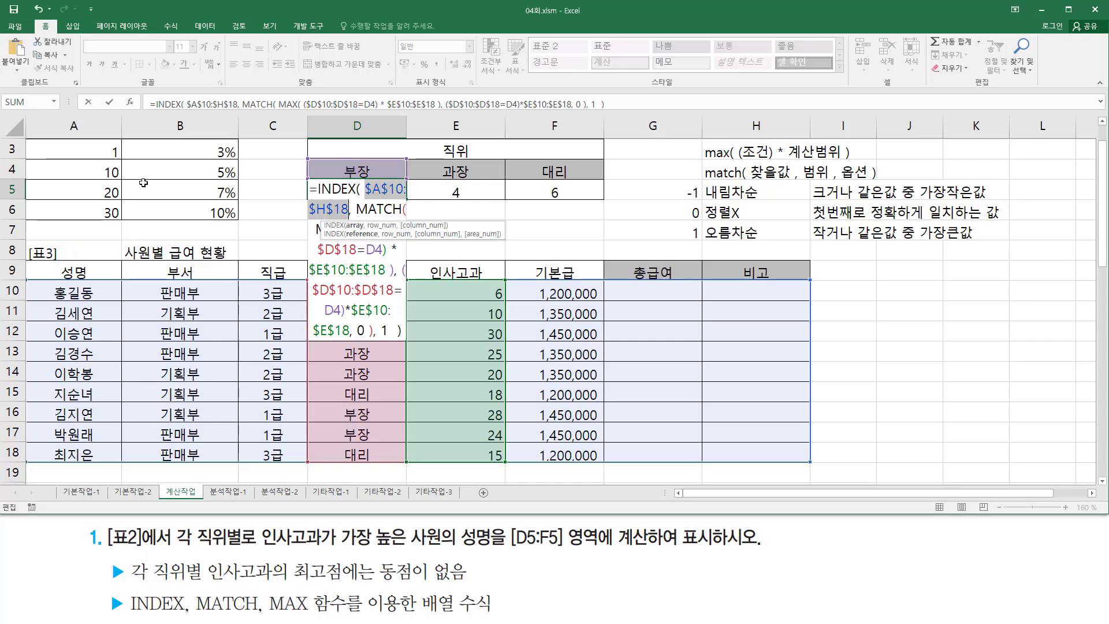
pyautogui.hotkey('ctrl', 'shift', 'Return')
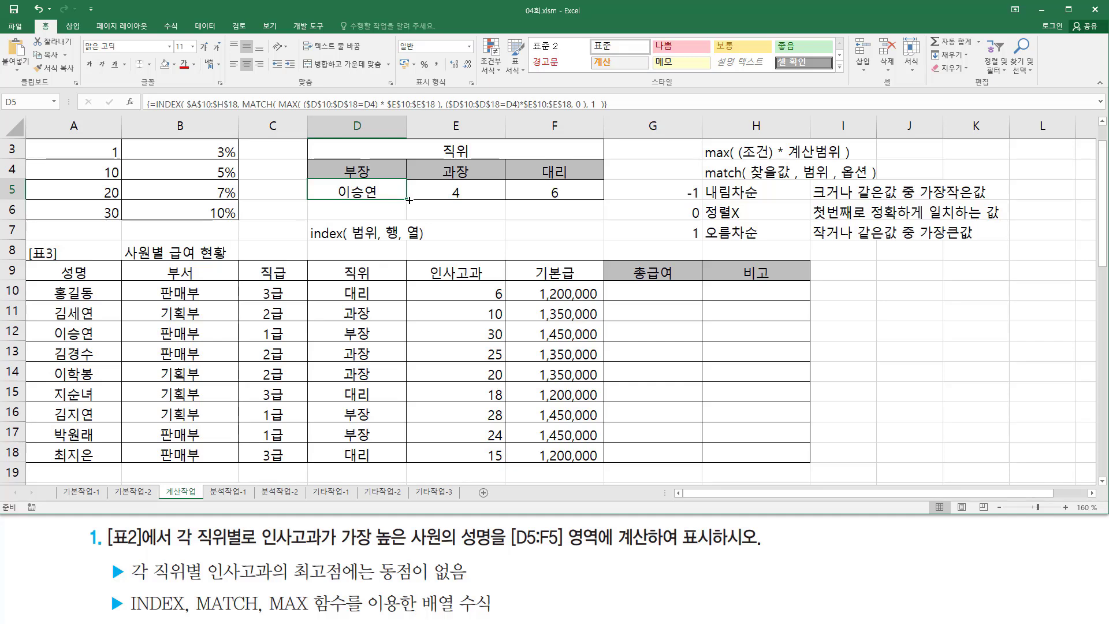
pyautogui.moveTo(407, 200); pyautogui.dragTo(600, 200)
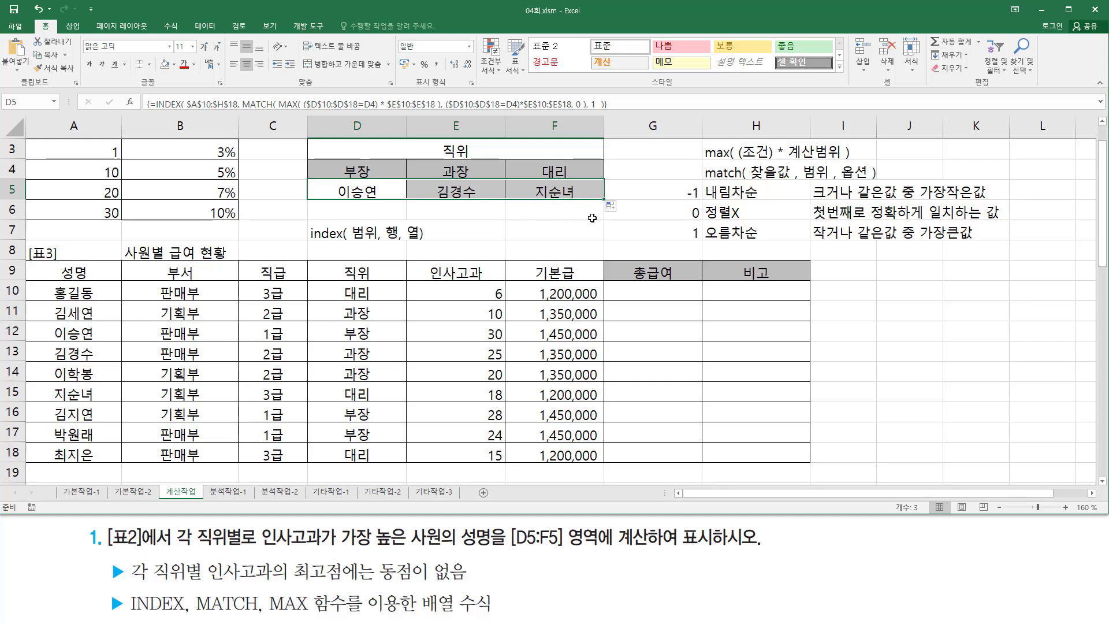
# Record the formula as text in cell D8: =INDEX( $A$10:$H$18, MATCH( MAX( ($D$10:$D$18=D4) * $E$10:$E$18 ), ($D$10:$D$18=D4)*$E$10:$E$18, 0 ), 1 )
pyautogui.click(372, 253)
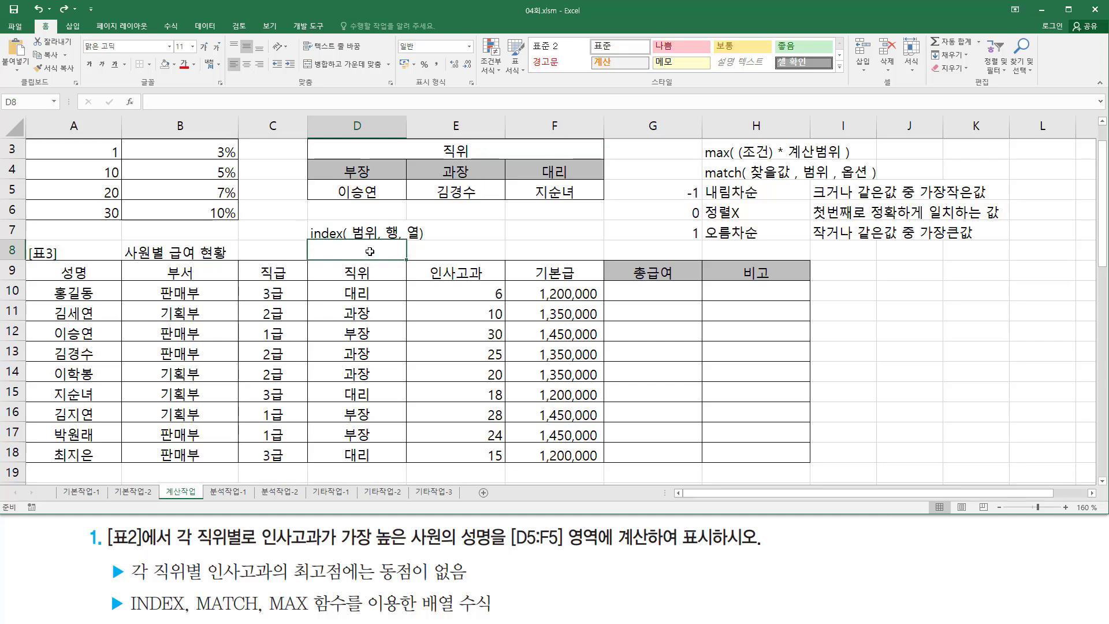
pyautogui.write("'")
pyautogui.write('=INDEX( $A$10:$H$18, MATCH( MAX( ($D$10:$D$18=D4) * $E$10:$E$18 ), ($D$10:$D$18=D4)*$E$10:$E$18, 0 ), 1  )')
pyautogui.press('Return')
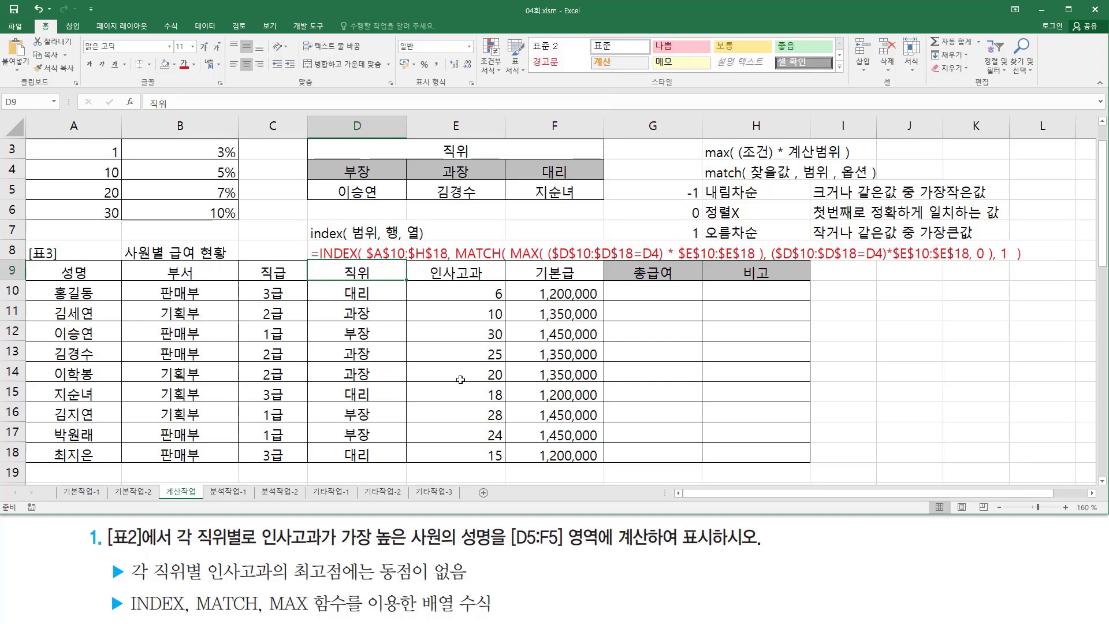
pyautogui.click(480, 388)
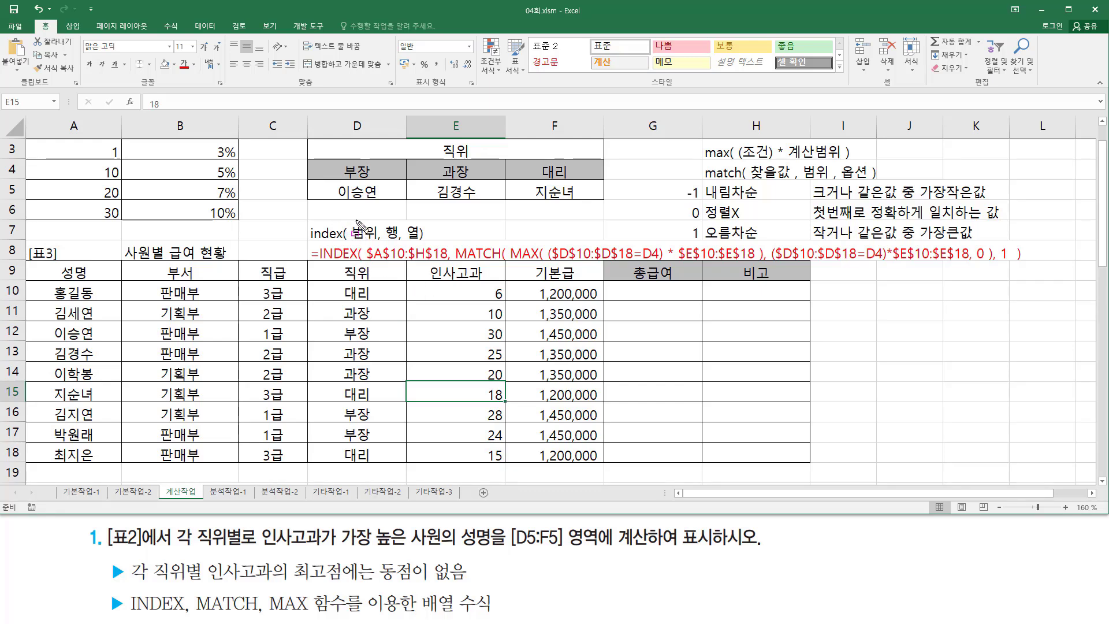
# Relate the three INDEX arguments in D8 to the [표3] range, the row of the top 부장 인사고과 score and the 성명 column
pyautogui.moveTo(365, 238)
pyautogui.mouseDown()
pyautogui.moveTo(377, 264)
pyautogui.moveTo(445, 268)
pyautogui.moveTo(982, 272)
pyautogui.moveTo(1002, 267)
pyautogui.moveTo(992, 241)
pyautogui.moveTo(1012, 264)
pyautogui.mouseUp()
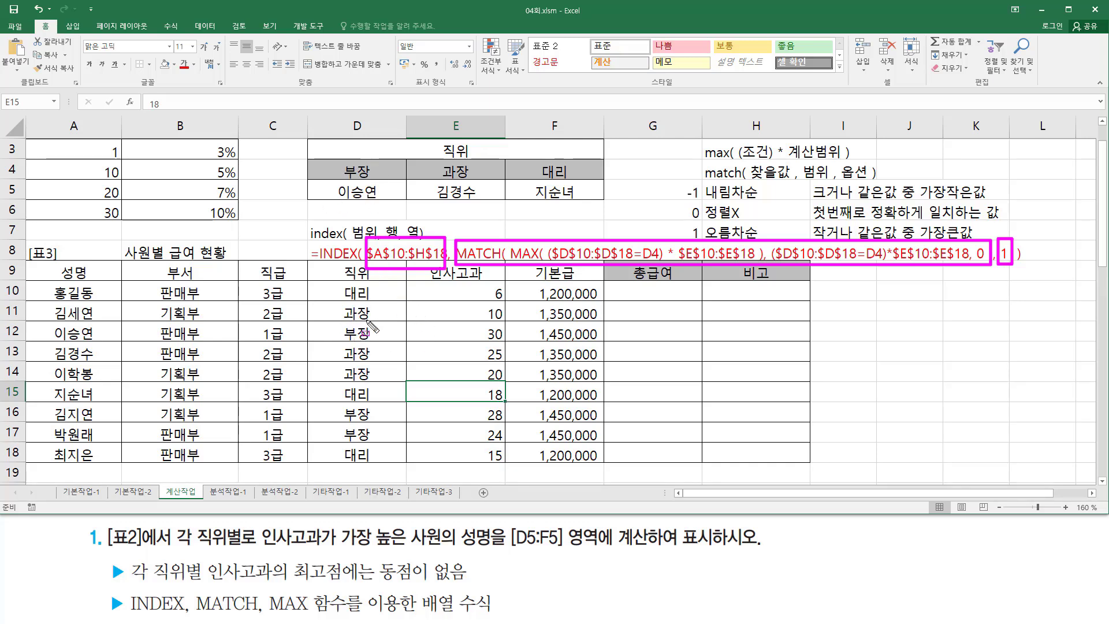
pyautogui.moveTo(428, 281); pyautogui.dragTo(510, 465)
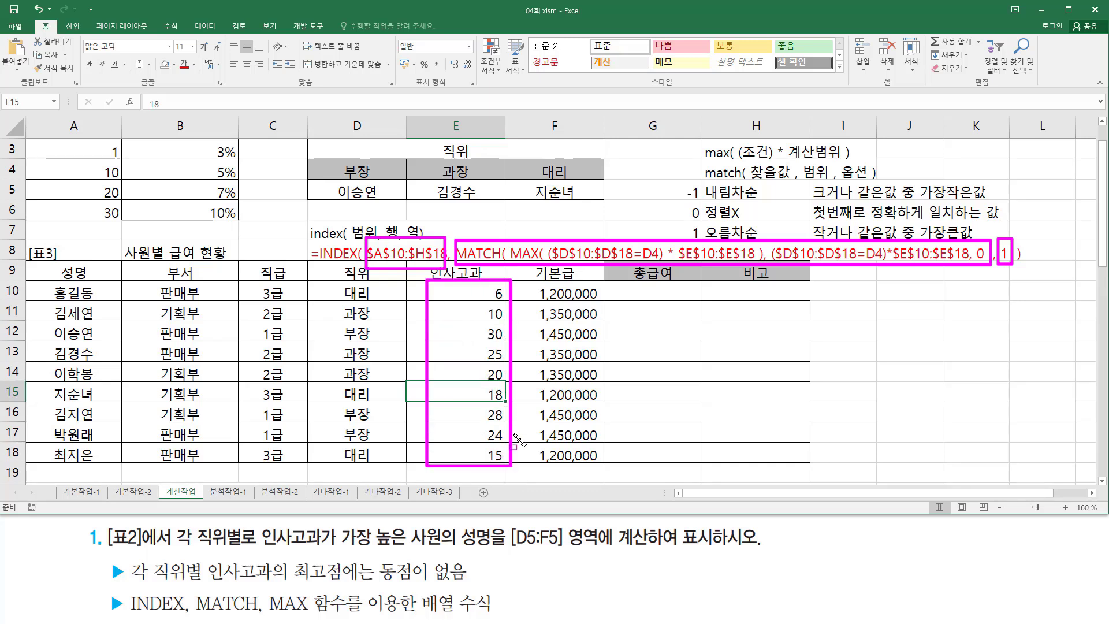
pyautogui.moveTo(484, 325); pyautogui.dragTo(506, 344)
pyautogui.moveTo(373, 341); pyautogui.dragTo(377, 339)
pyautogui.moveTo(558, 217); pyautogui.dragTo(564, 234)
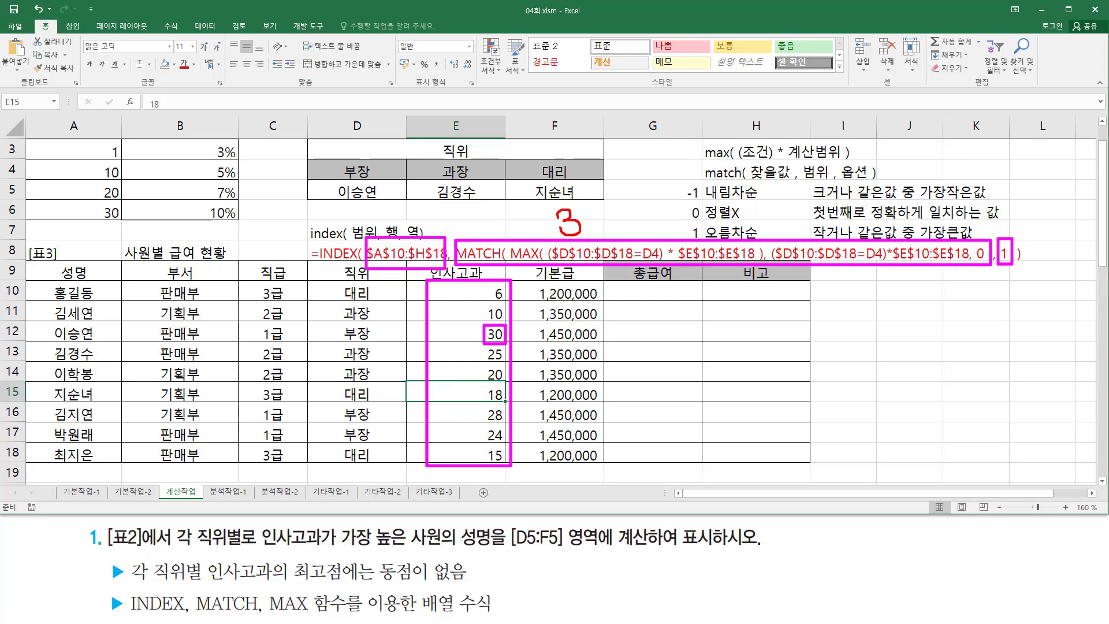
pyautogui.moveTo(25, 281)
pyautogui.mouseDown()
pyautogui.moveTo(58, 361)
pyautogui.moveTo(746, 407)
pyautogui.moveTo(815, 465)
pyautogui.mouseUp()
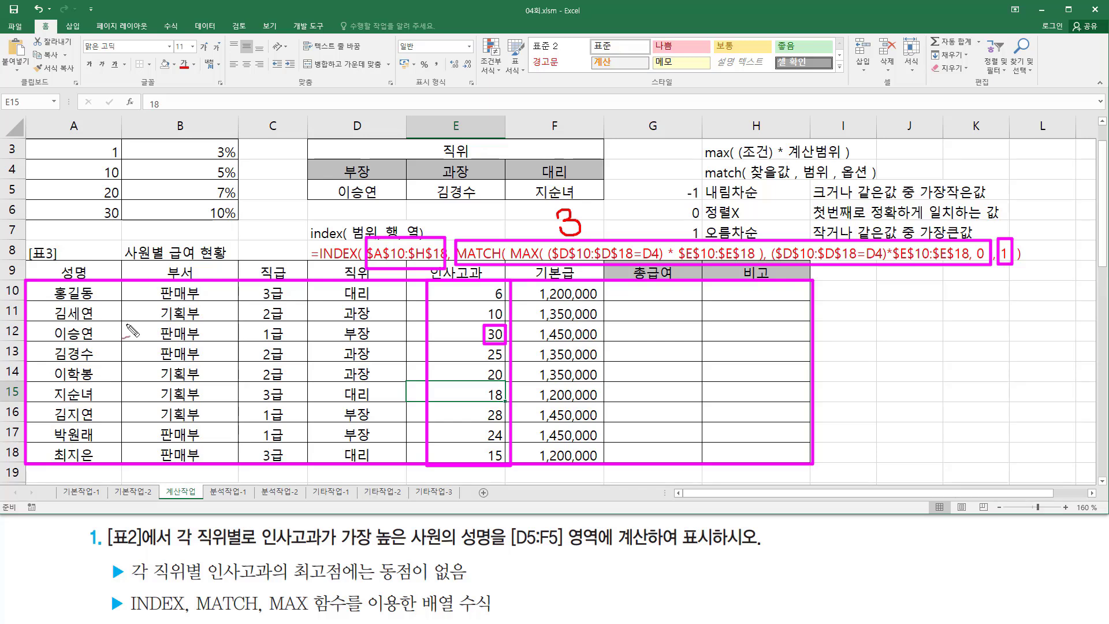
pyautogui.moveTo(95, 341)
pyautogui.mouseDown()
pyautogui.moveTo(68, 343)
pyautogui.moveTo(63, 327)
pyautogui.moveTo(98, 342)
pyautogui.mouseUp()
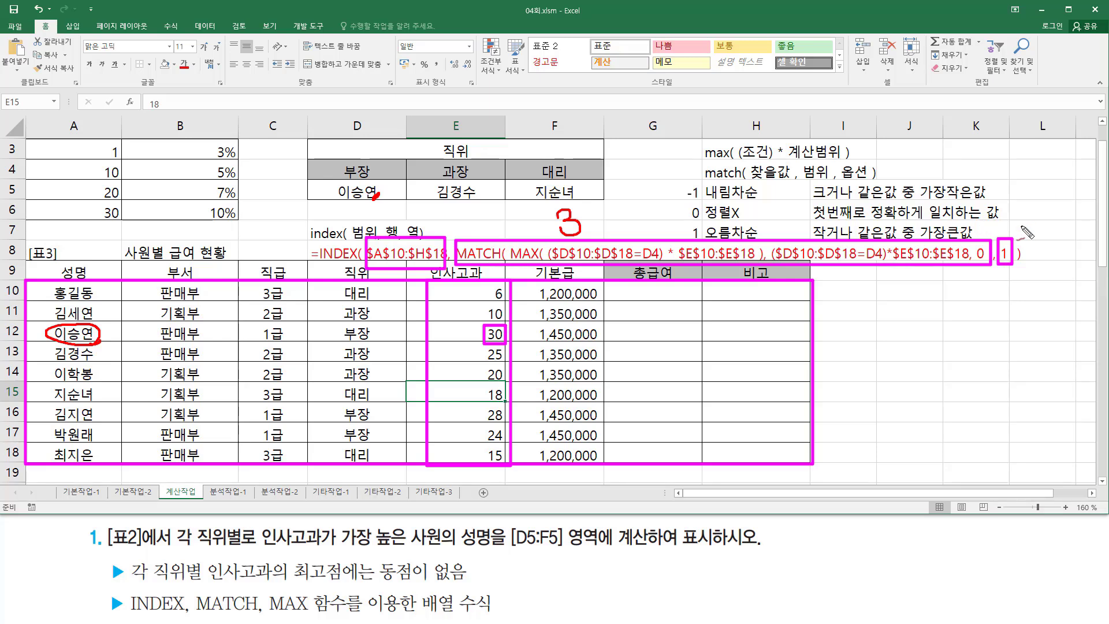
pyautogui.moveTo(998, 224); pyautogui.dragTo(1022, 212)
pyautogui.moveTo(478, 211); pyautogui.dragTo(486, 208)
pyautogui.moveTo(80, 252)
pyautogui.mouseDown()
pyautogui.moveTo(81, 272)
pyautogui.moveTo(103, 245)
pyautogui.mouseUp()
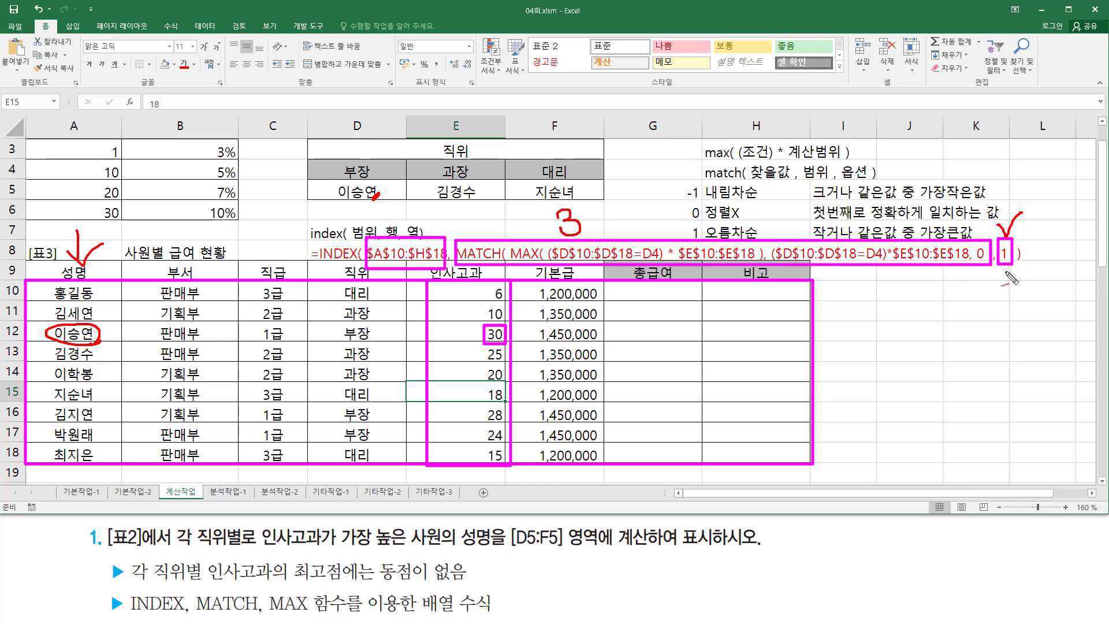
pyautogui.moveTo(995, 277); pyautogui.dragTo(1021, 274)
pyautogui.press('Escape')
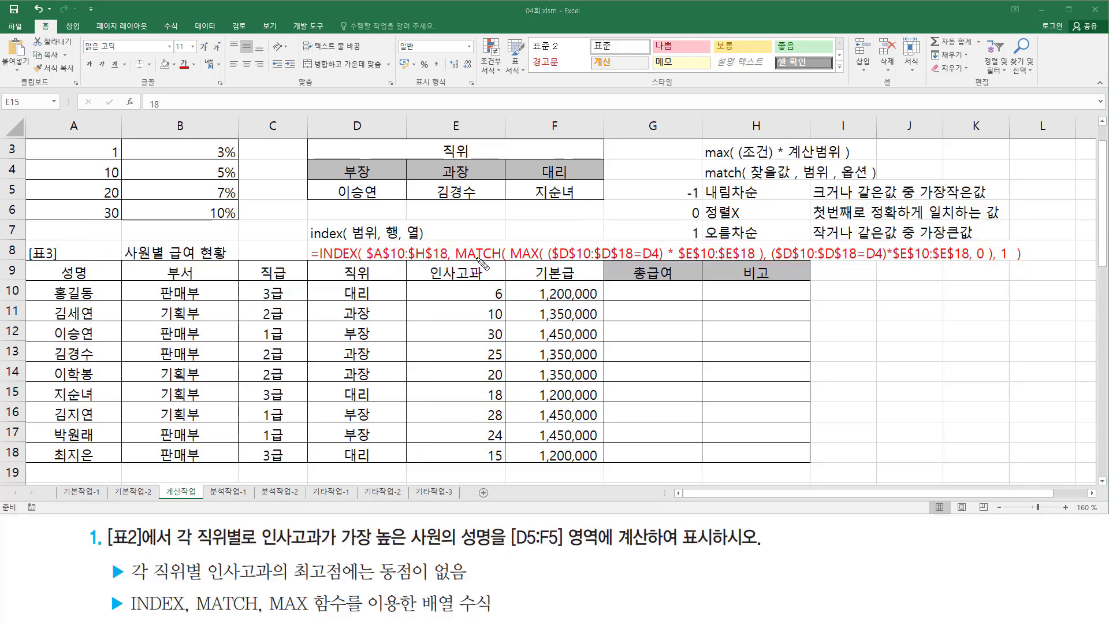
# Examine the MATCH arguments in D8: the MAX lookup value, the conditional 인사고과 array and match type 0
pyautogui.moveTo(510, 241)
pyautogui.mouseDown()
pyautogui.moveTo(617, 265)
pyautogui.moveTo(774, 272)
pyautogui.moveTo(762, 268)
pyautogui.mouseUp()
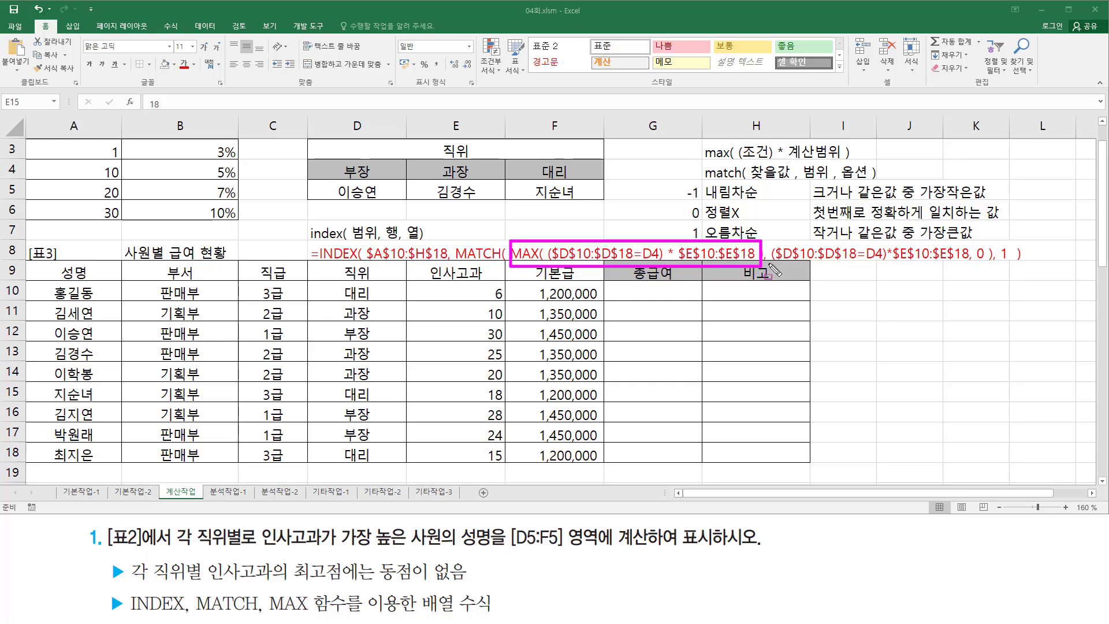
pyautogui.moveTo(769, 264)
pyautogui.mouseDown()
pyautogui.moveTo(973, 266)
pyautogui.moveTo(976, 238)
pyautogui.moveTo(986, 239)
pyautogui.moveTo(988, 274)
pyautogui.mouseUp()
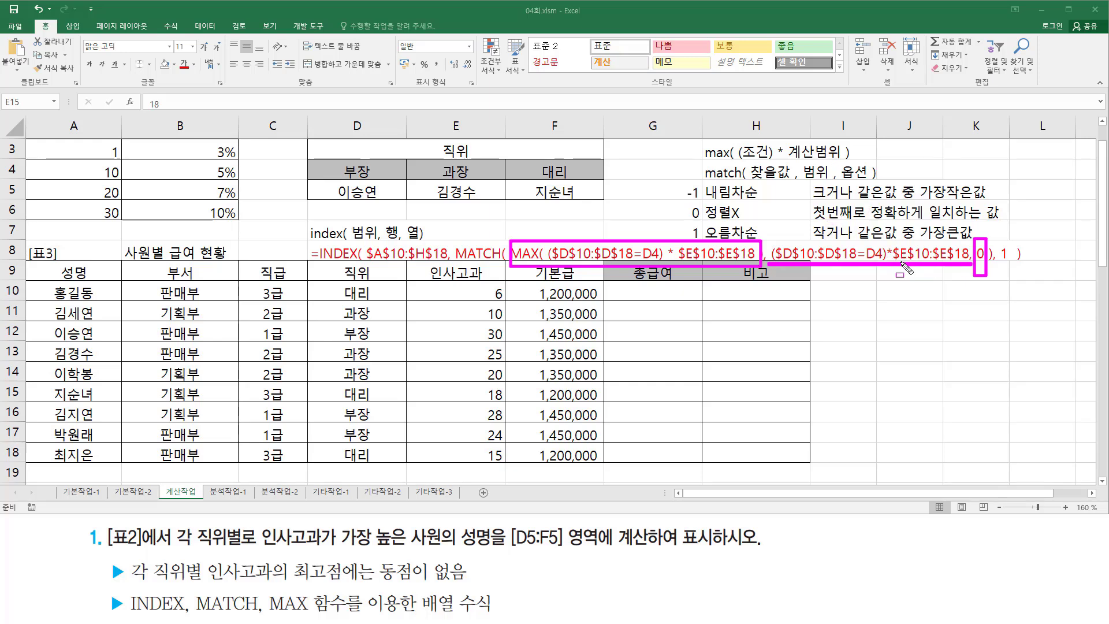
pyautogui.moveTo(427, 282)
pyautogui.mouseDown()
pyautogui.moveTo(512, 479)
pyautogui.moveTo(509, 458)
pyautogui.mouseUp()
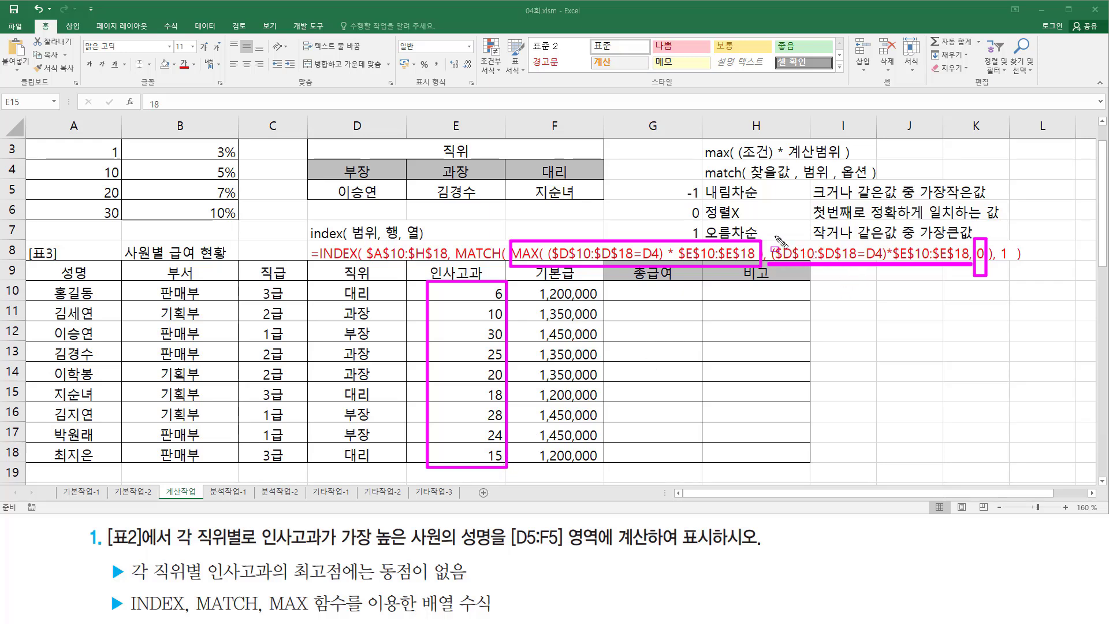
pyautogui.moveTo(775, 237)
pyautogui.mouseDown()
pyautogui.moveTo(861, 286)
pyautogui.moveTo(887, 270)
pyautogui.mouseUp()
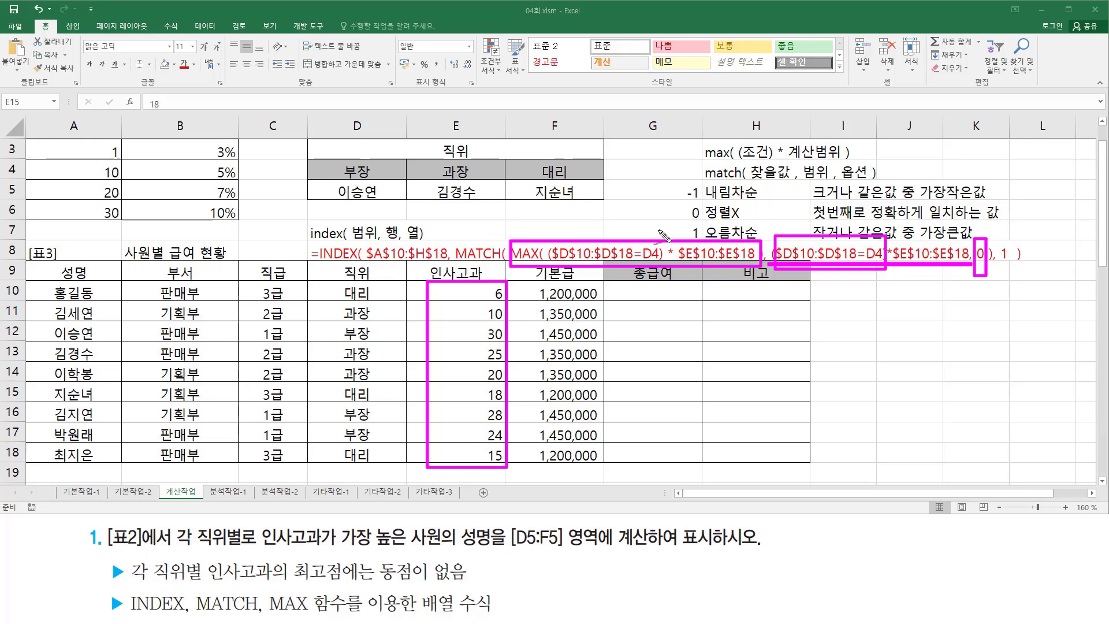
# Trace why the MATCH array needs the ($D$10:$D$18=D4) condition, comparing the 대리 score in E10 with the 부장 rows of [표3]
pyautogui.moveTo(607, 224)
pyautogui.mouseDown()
pyautogui.moveTo(608, 236)
pyautogui.moveTo(640, 231)
pyautogui.mouseUp()
pyautogui.moveTo(440, 321); pyautogui.dragTo(487, 290)
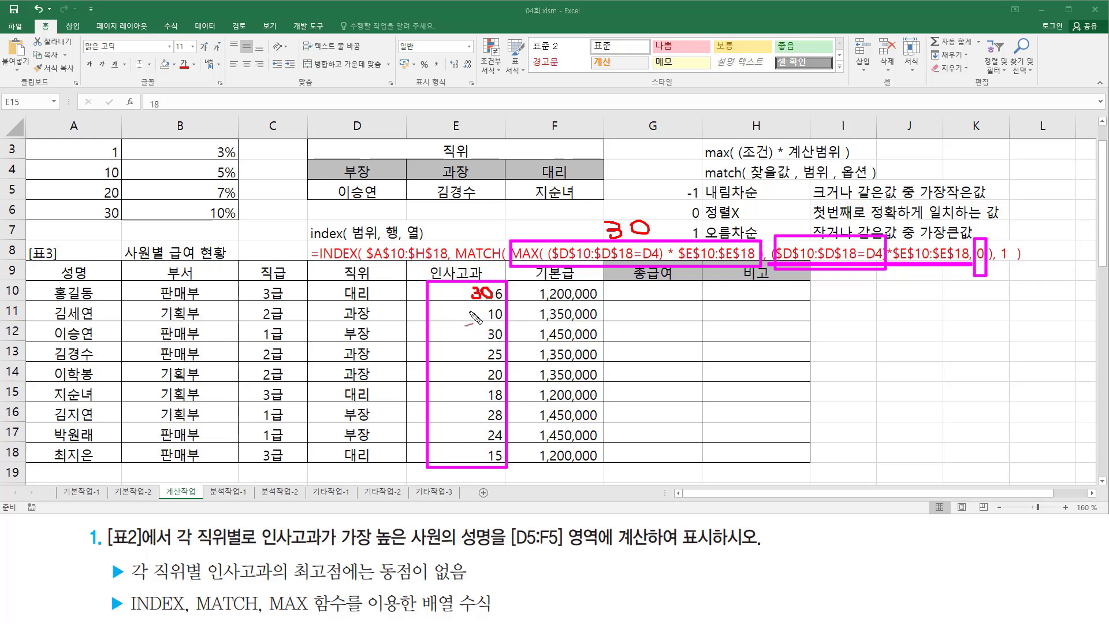
pyautogui.moveTo(476, 327); pyautogui.dragTo(485, 325)
pyautogui.moveTo(463, 295); pyautogui.dragTo(469, 294)
pyautogui.moveTo(418, 291)
pyautogui.mouseDown()
pyautogui.moveTo(448, 288)
pyautogui.moveTo(441, 296)
pyautogui.mouseUp()
pyautogui.moveTo(796, 223)
pyautogui.mouseDown()
pyautogui.moveTo(809, 238)
pyautogui.moveTo(832, 206)
pyautogui.mouseUp()
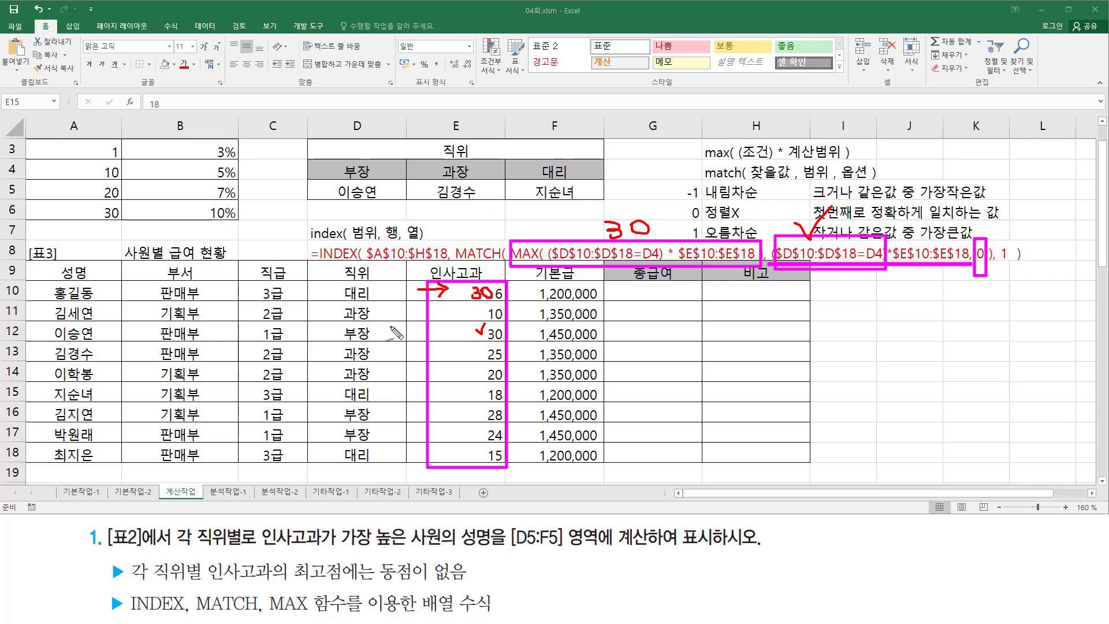
pyautogui.moveTo(376, 332); pyautogui.dragTo(395, 331)
pyautogui.moveTo(374, 413)
pyautogui.mouseDown()
pyautogui.moveTo(394, 414)
pyautogui.moveTo(404, 430)
pyautogui.mouseUp()
pyautogui.moveTo(653, 236)
pyautogui.mouseDown()
pyautogui.moveTo(595, 220)
pyautogui.moveTo(662, 247)
pyautogui.mouseUp()
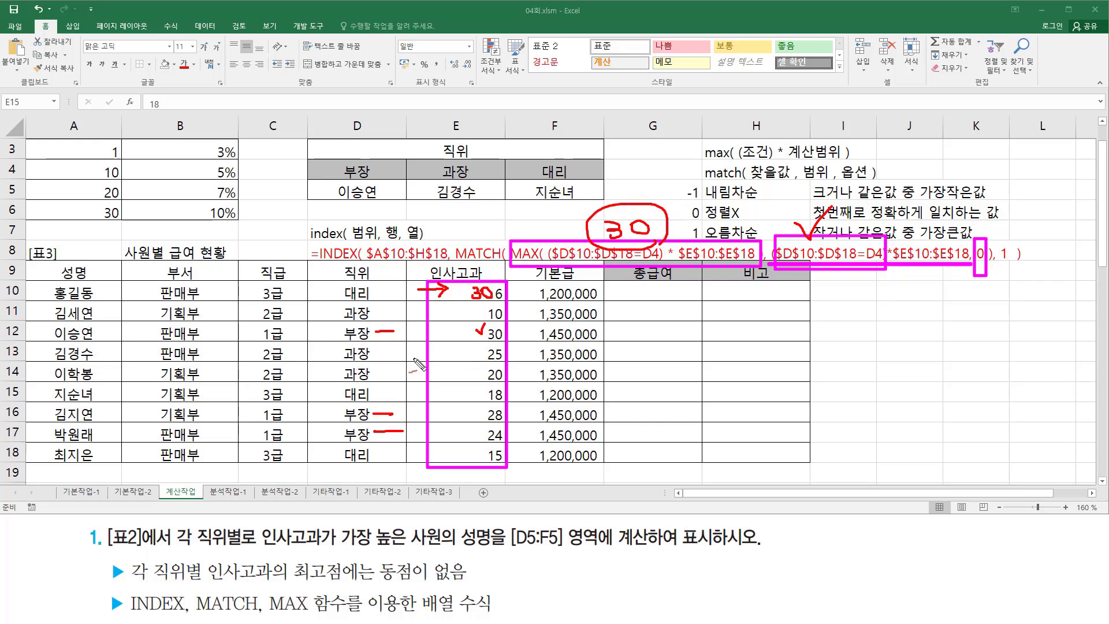
pyautogui.moveTo(503, 341)
pyautogui.mouseDown()
pyautogui.moveTo(460, 345)
pyautogui.moveTo(511, 329)
pyautogui.moveTo(459, 347)
pyautogui.moveTo(502, 324)
pyautogui.mouseUp()
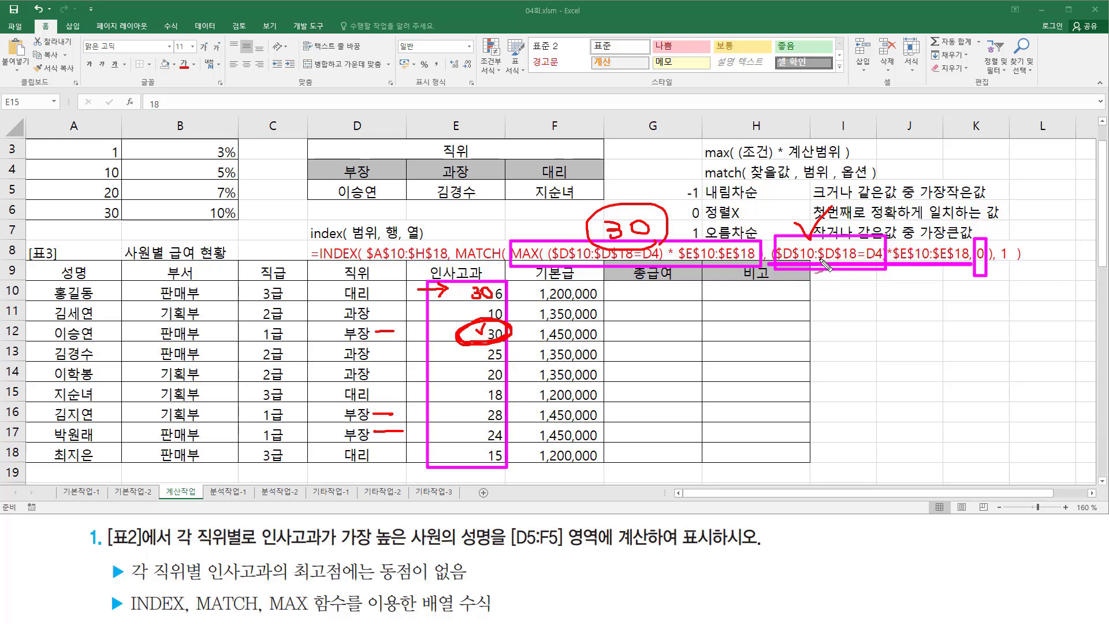
# Review the INDEX and MATCH syntax notes on the sheet against the array formula requirement of task 1
pyautogui.press('Escape')
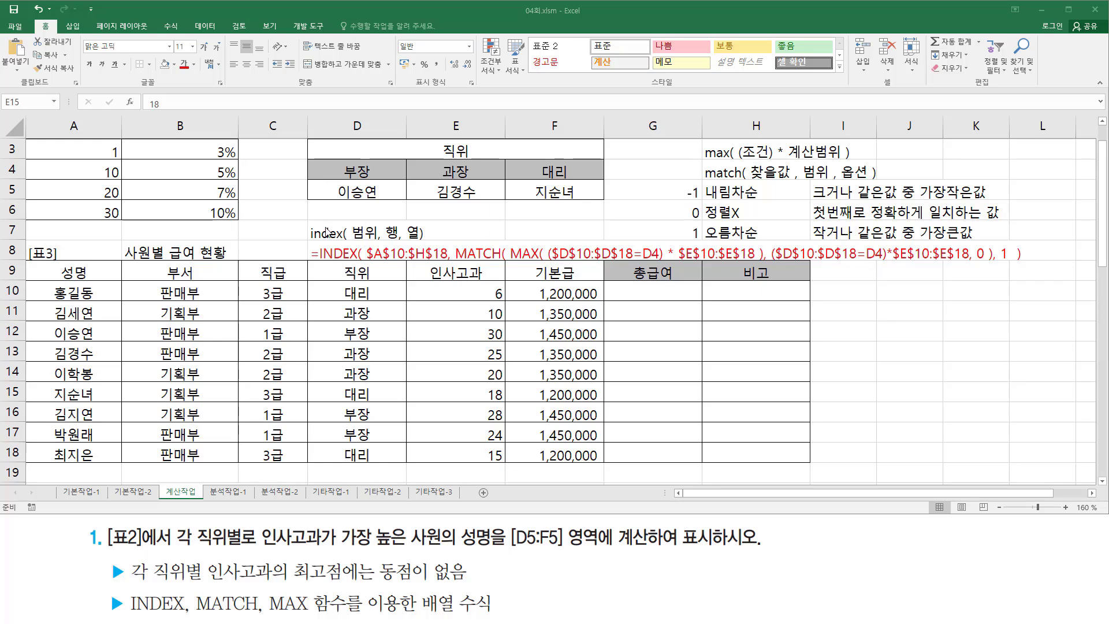
pyautogui.moveTo(303, 218)
pyautogui.mouseDown()
pyautogui.moveTo(362, 243)
pyautogui.moveTo(425, 242)
pyautogui.mouseUp()
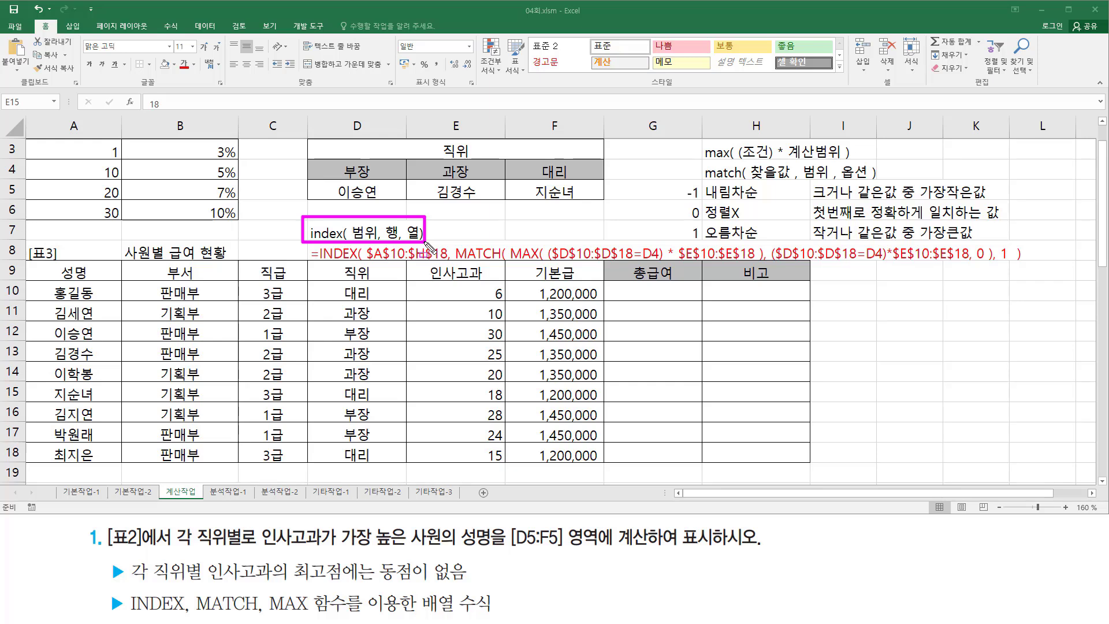
pyautogui.moveTo(674, 175)
pyautogui.mouseDown()
pyautogui.moveTo(733, 237)
pyautogui.moveTo(1014, 164)
pyautogui.moveTo(1015, 256)
pyautogui.mouseUp()
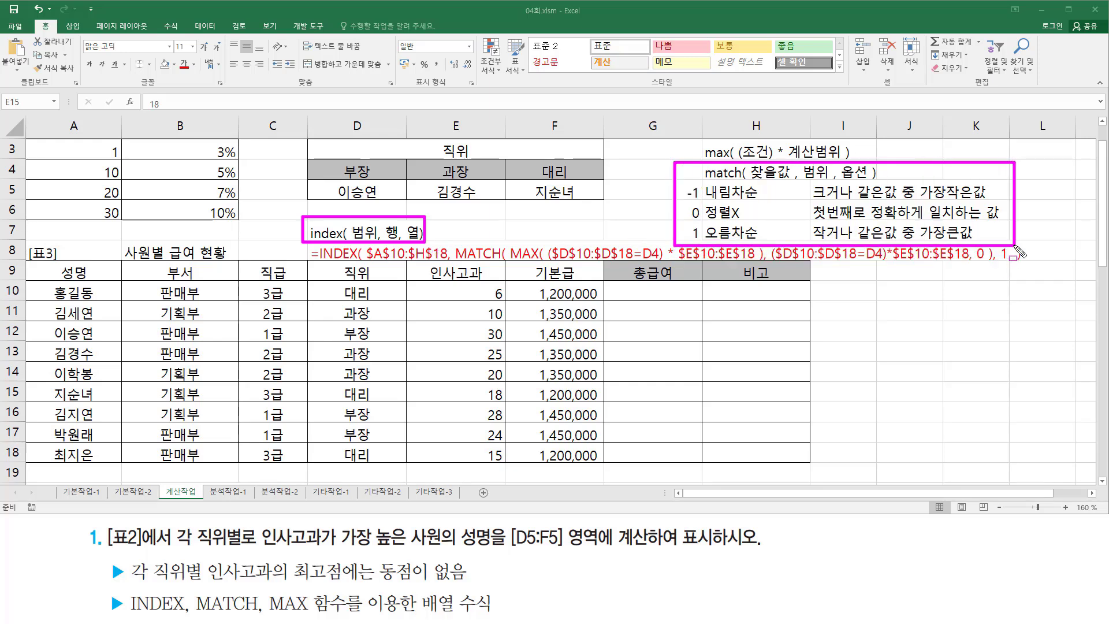
pyautogui.moveTo(126, 589)
pyautogui.mouseDown()
pyautogui.moveTo(144, 621)
pyautogui.moveTo(345, 617)
pyautogui.mouseUp()
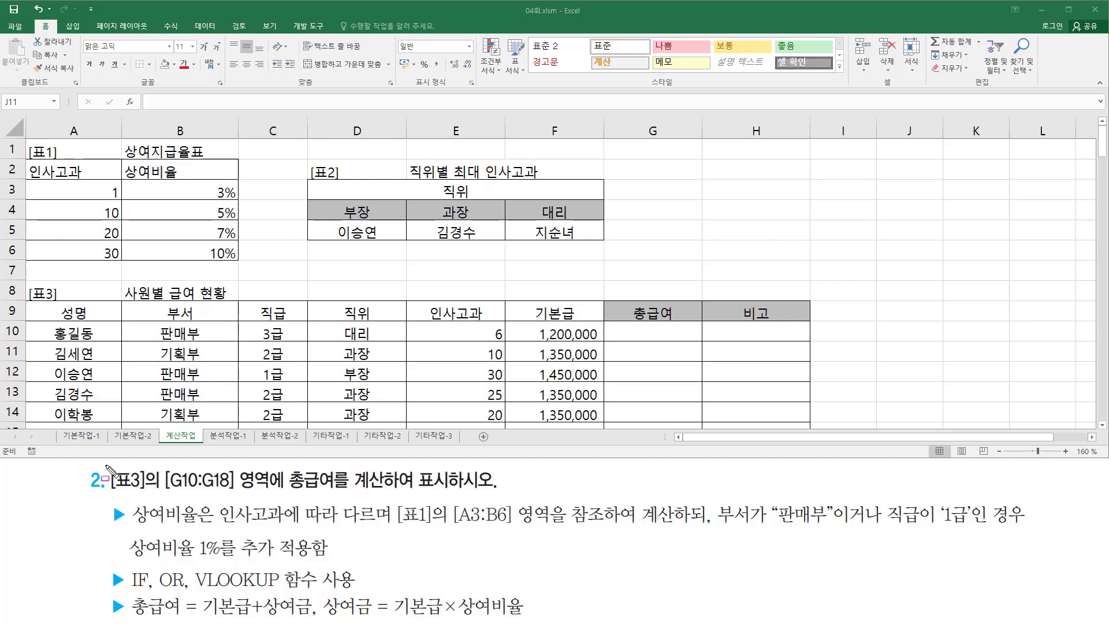
# Read the task 2 requirement to calculate 총급여 in [표3] and locate its target range G10:G18
pyautogui.moveTo(105, 465)
pyautogui.mouseDown()
pyautogui.moveTo(152, 495)
pyautogui.moveTo(392, 497)
pyautogui.mouseUp()
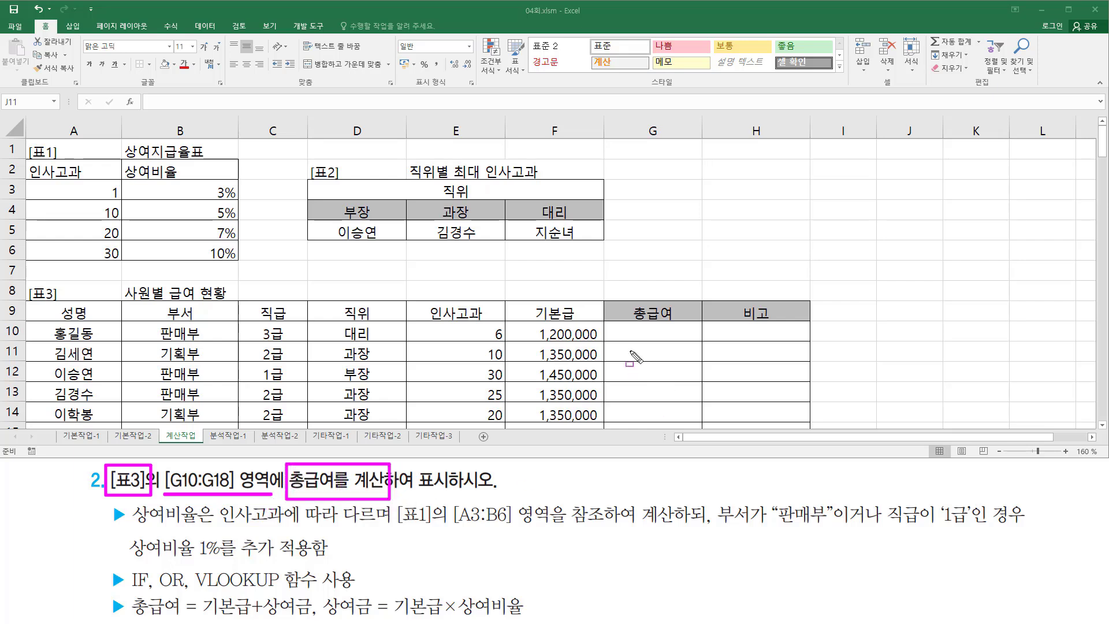
pyautogui.moveTo(615, 335); pyautogui.dragTo(644, 395)
pyautogui.press('e')
pyautogui.moveTo(631, 334); pyautogui.dragTo(689, 427)
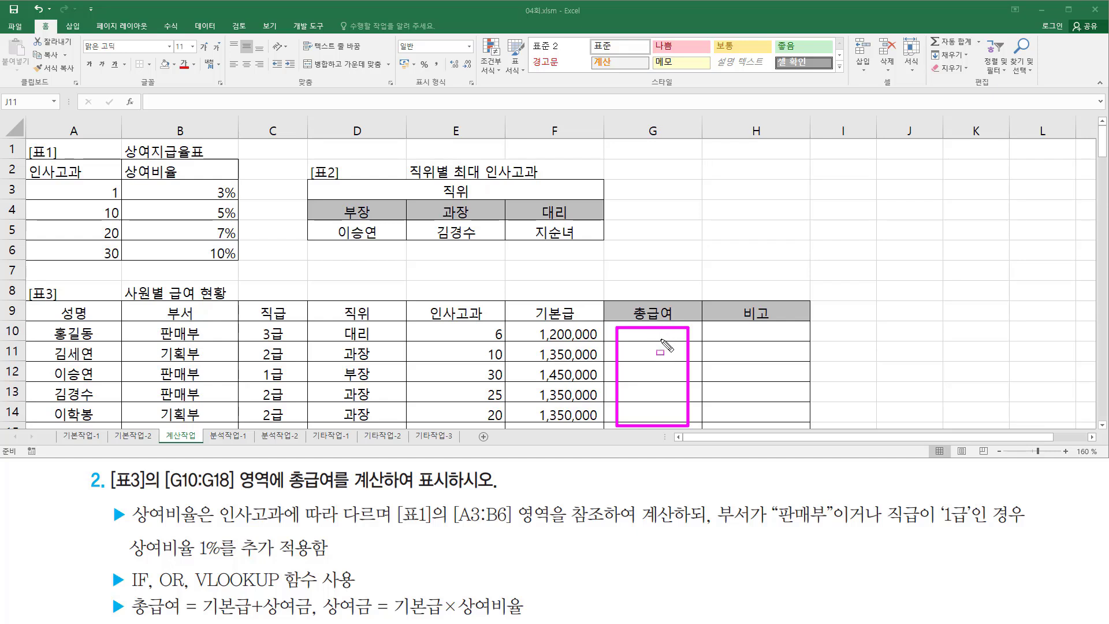
pyautogui.press('Escape')
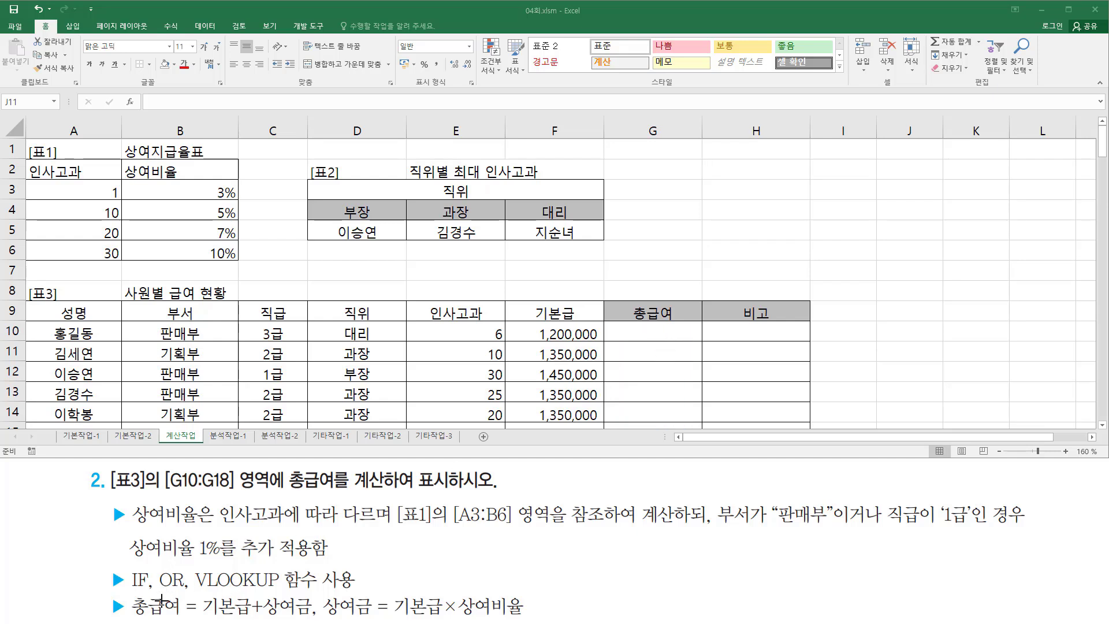
# Examine the task 2 definitions of 총급여 and 상여금, matching 기본급 to its column in [표3]
pyautogui.moveTo(201, 590)
pyautogui.mouseDown()
pyautogui.moveTo(216, 610)
pyautogui.moveTo(312, 620)
pyautogui.mouseUp()
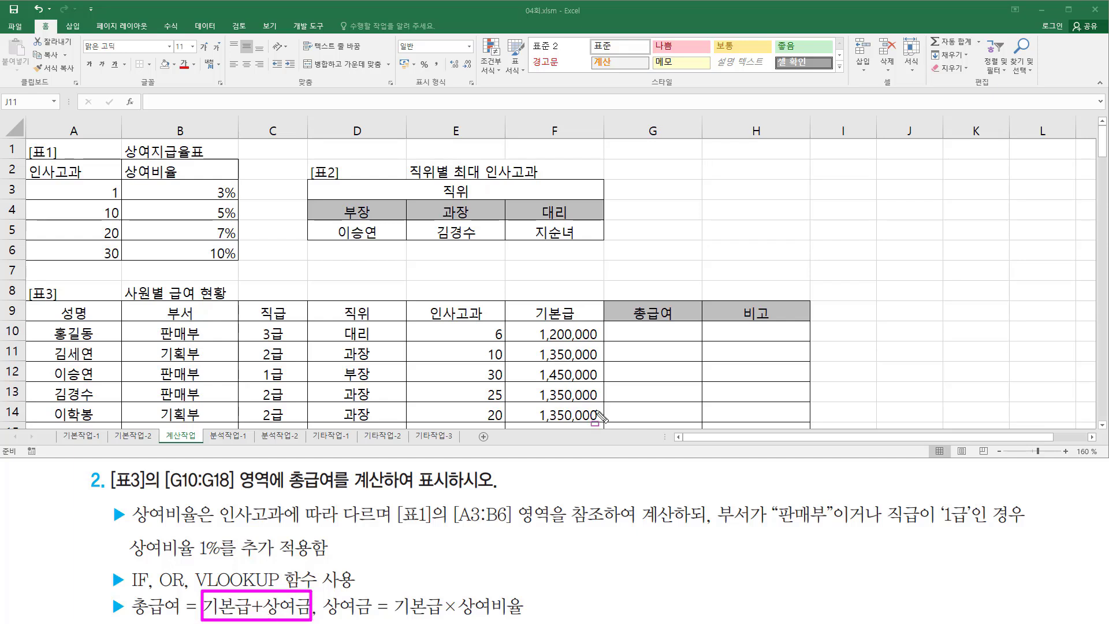
pyautogui.moveTo(530, 308)
pyautogui.mouseDown()
pyautogui.moveTo(555, 330)
pyautogui.moveTo(579, 327)
pyautogui.mouseUp()
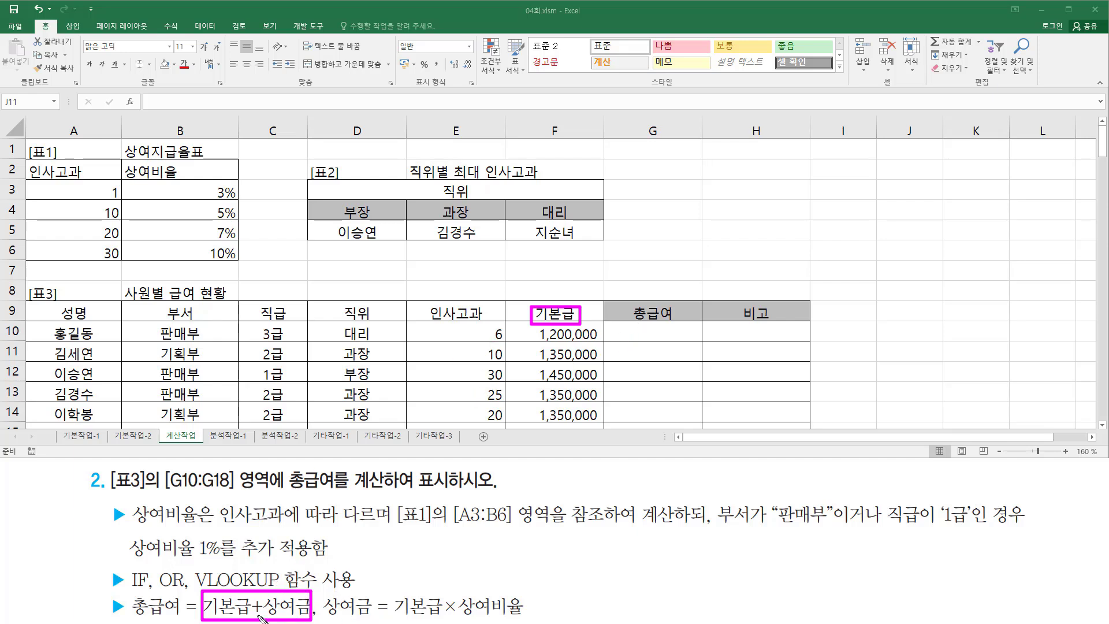
pyautogui.moveTo(380, 616); pyautogui.dragTo(531, 617)
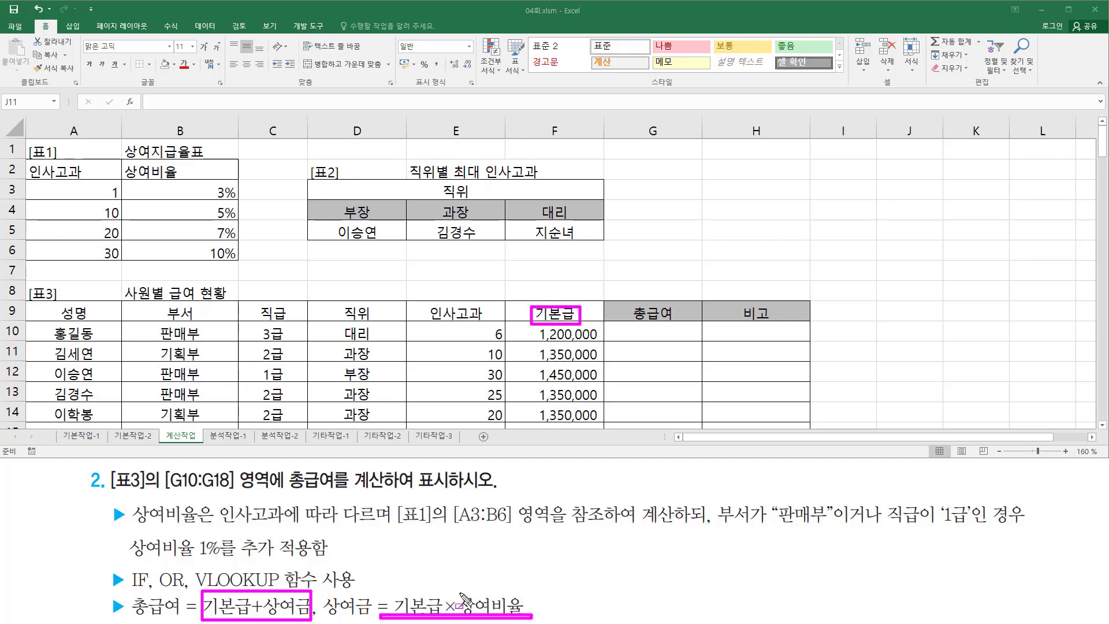
pyautogui.moveTo(463, 594); pyautogui.dragTo(527, 616)
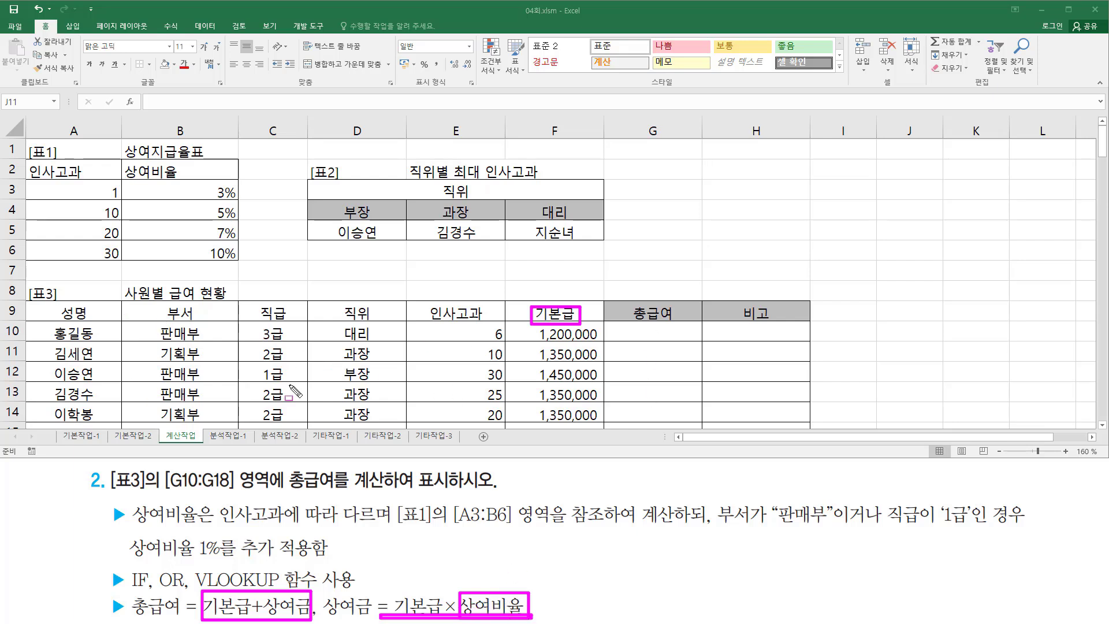
# Examine the 상여비율 rules, relating 인사고과 to [표1] A3:B6 and reading the 판매부 or 1급 condition for the additional 1%
pyautogui.moveTo(111, 500)
pyautogui.mouseDown()
pyautogui.moveTo(127, 528)
pyautogui.moveTo(213, 524)
pyautogui.moveTo(215, 513)
pyautogui.moveTo(217, 526)
pyautogui.moveTo(679, 527)
pyautogui.mouseUp()
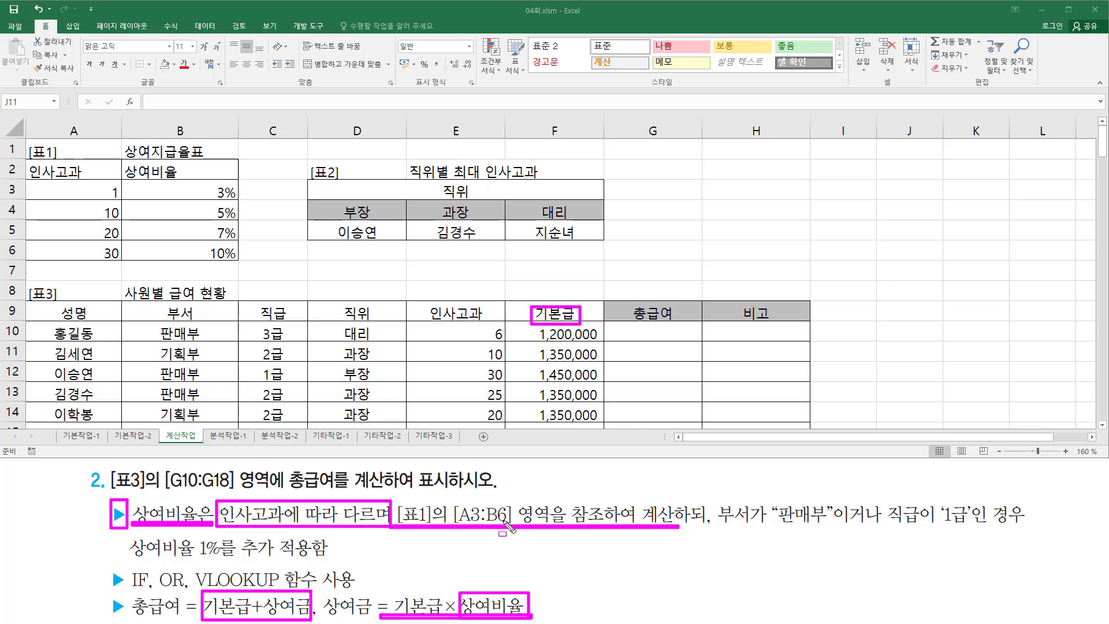
pyautogui.moveTo(452, 527); pyautogui.dragTo(518, 528)
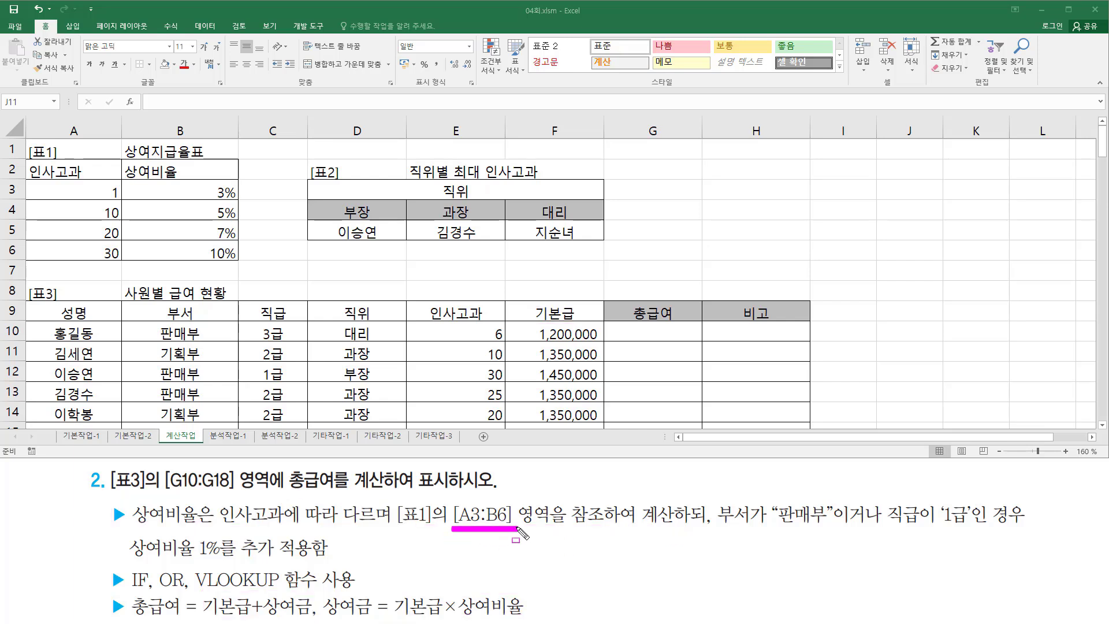
pyautogui.moveTo(26, 182)
pyautogui.mouseDown()
pyautogui.moveTo(81, 216)
pyautogui.moveTo(248, 267)
pyautogui.mouseUp()
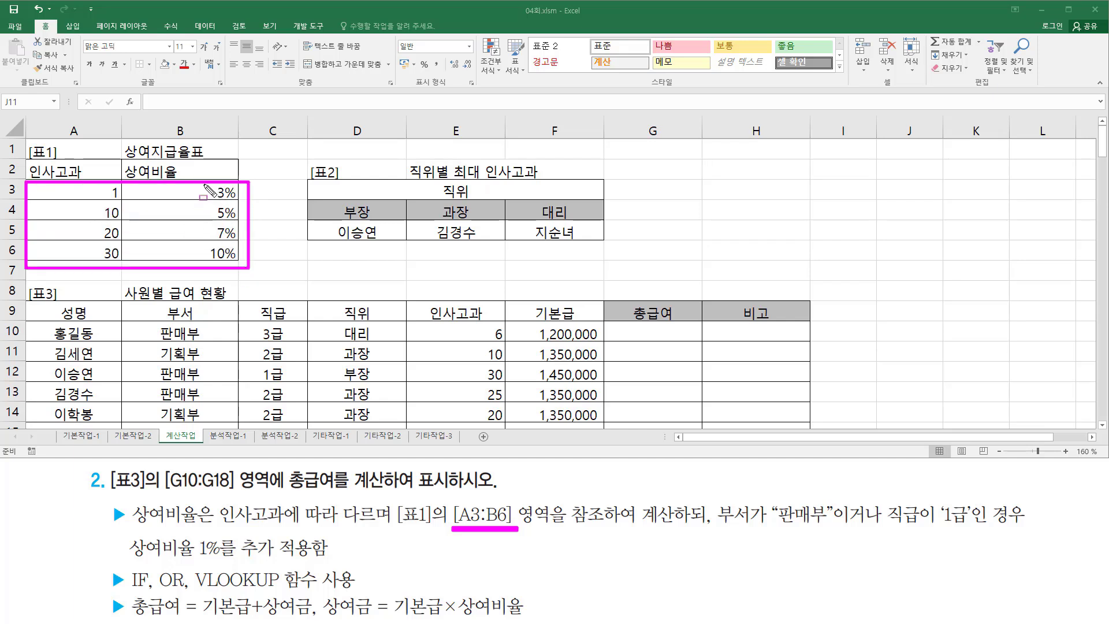
pyautogui.moveTo(204, 185); pyautogui.dragTo(240, 265)
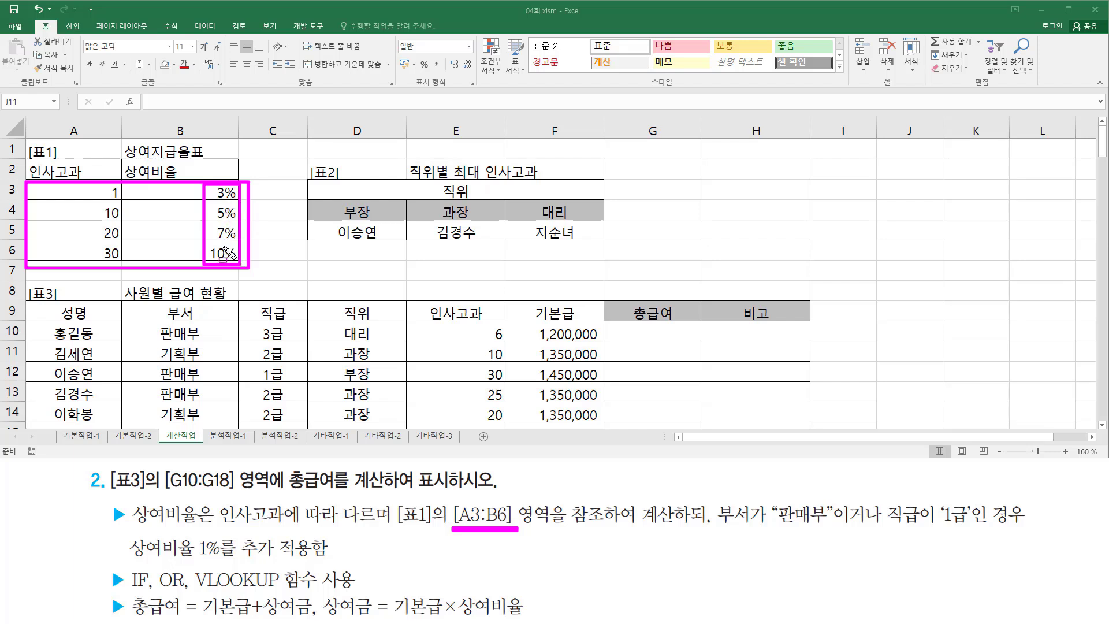
pyautogui.moveTo(100, 185); pyautogui.dragTo(124, 266)
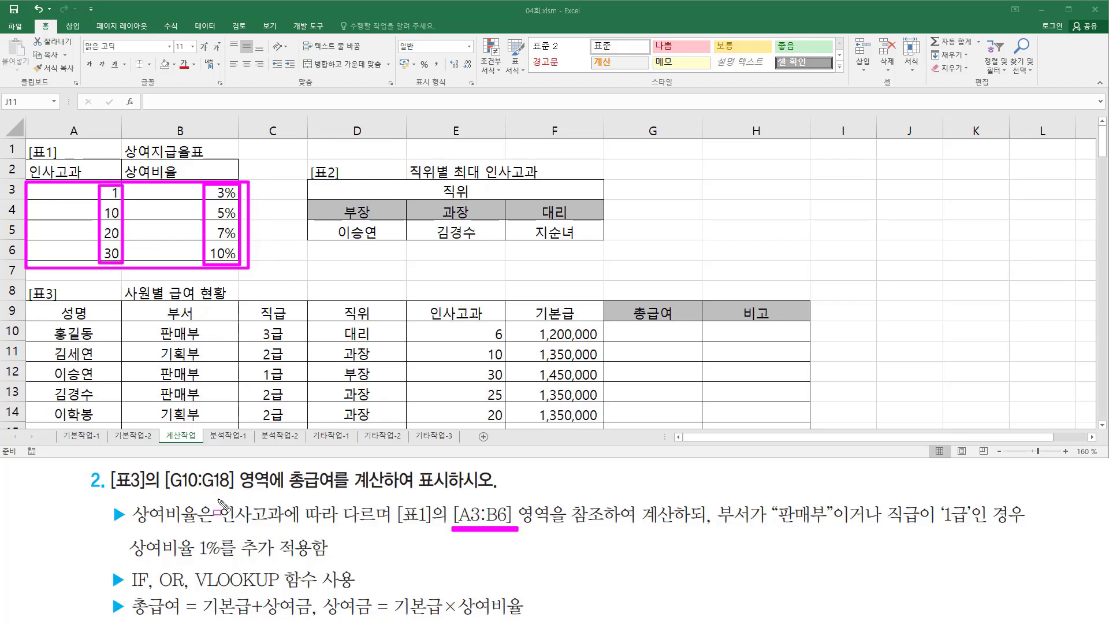
pyautogui.moveTo(215, 498); pyautogui.dragTo(290, 527)
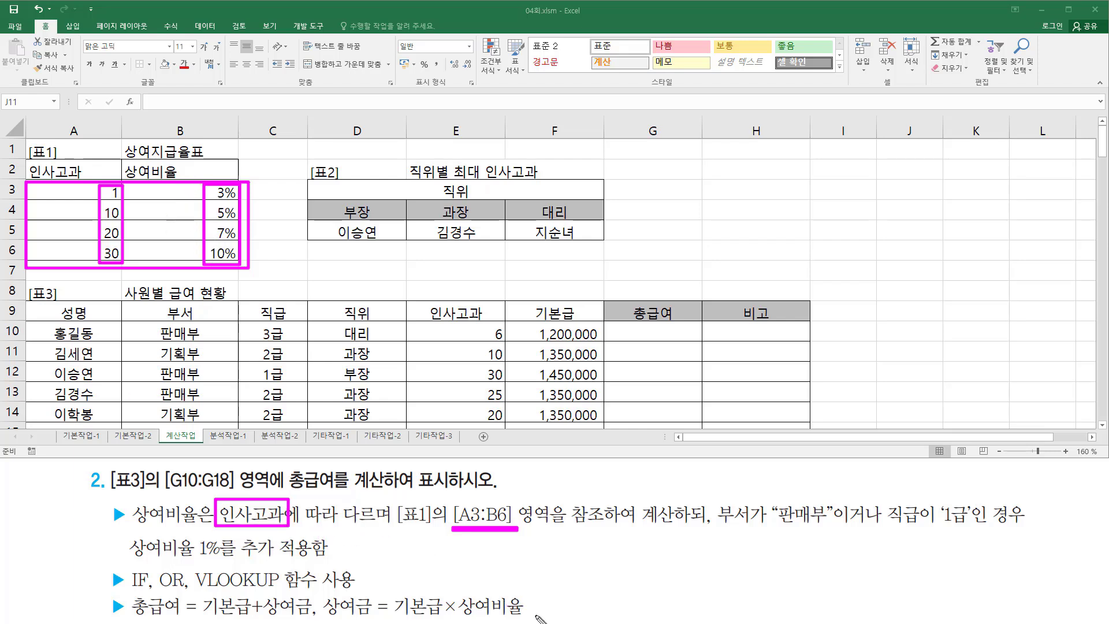
pyautogui.moveTo(708, 504)
pyautogui.mouseDown()
pyautogui.moveTo(714, 543)
pyautogui.moveTo(794, 527)
pyautogui.moveTo(984, 525)
pyautogui.mouseUp()
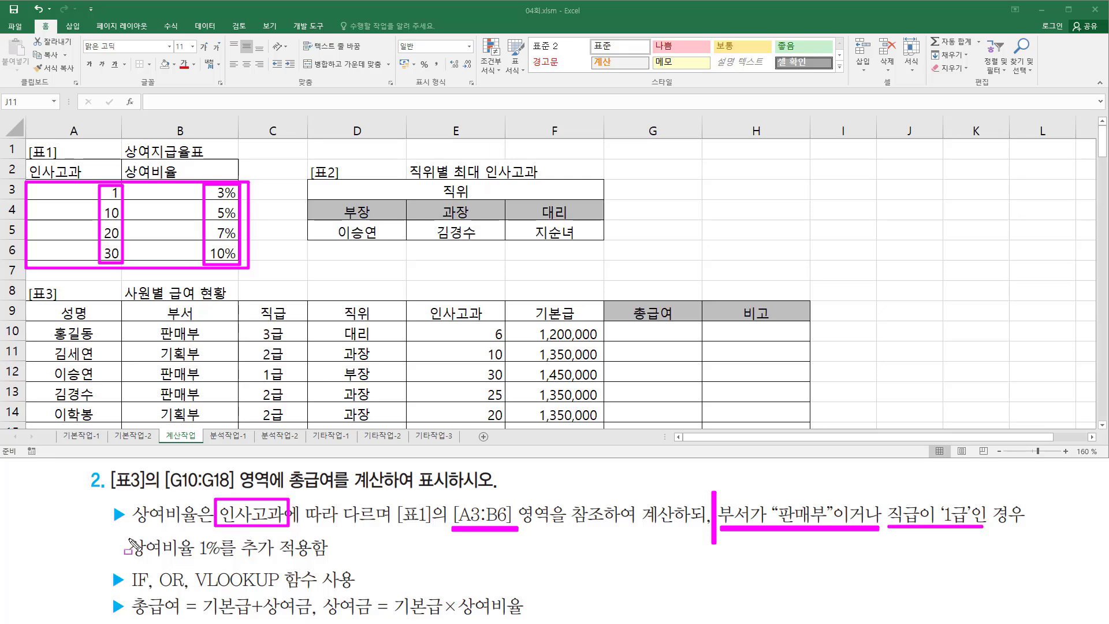
pyautogui.moveTo(126, 535)
pyautogui.mouseDown()
pyautogui.moveTo(155, 563)
pyautogui.moveTo(338, 562)
pyautogui.mouseUp()
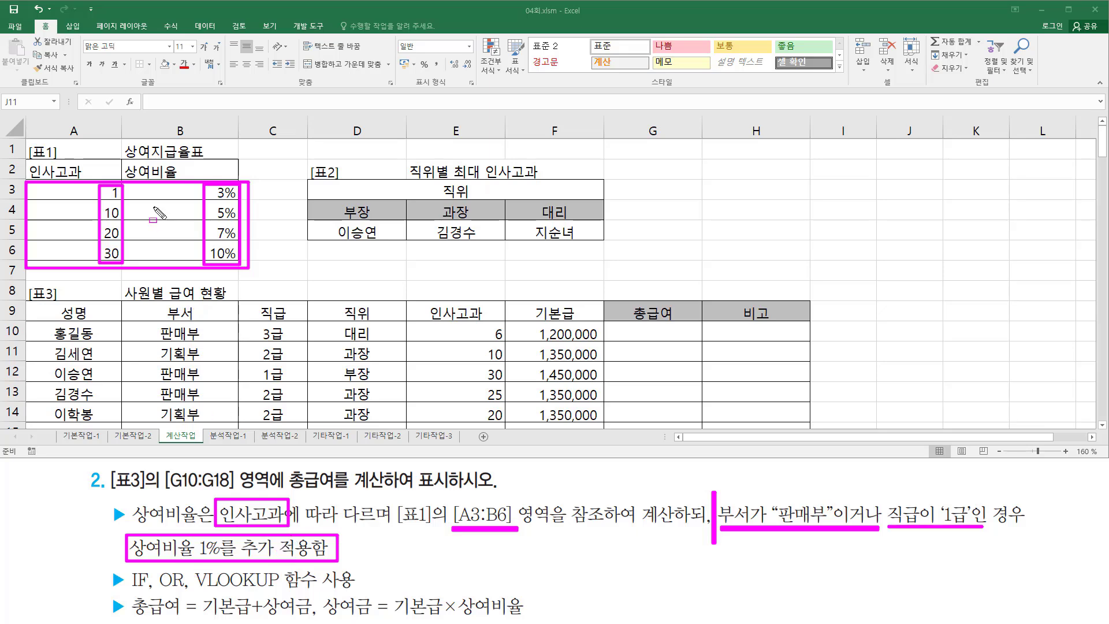
# Examine how the 인사고과 and 상여비율 columns of [표1] A3:B6 are laid out for the VLOOKUP function
pyautogui.press('e')
pyautogui.moveTo(26, 180); pyautogui.dragTo(248, 266)
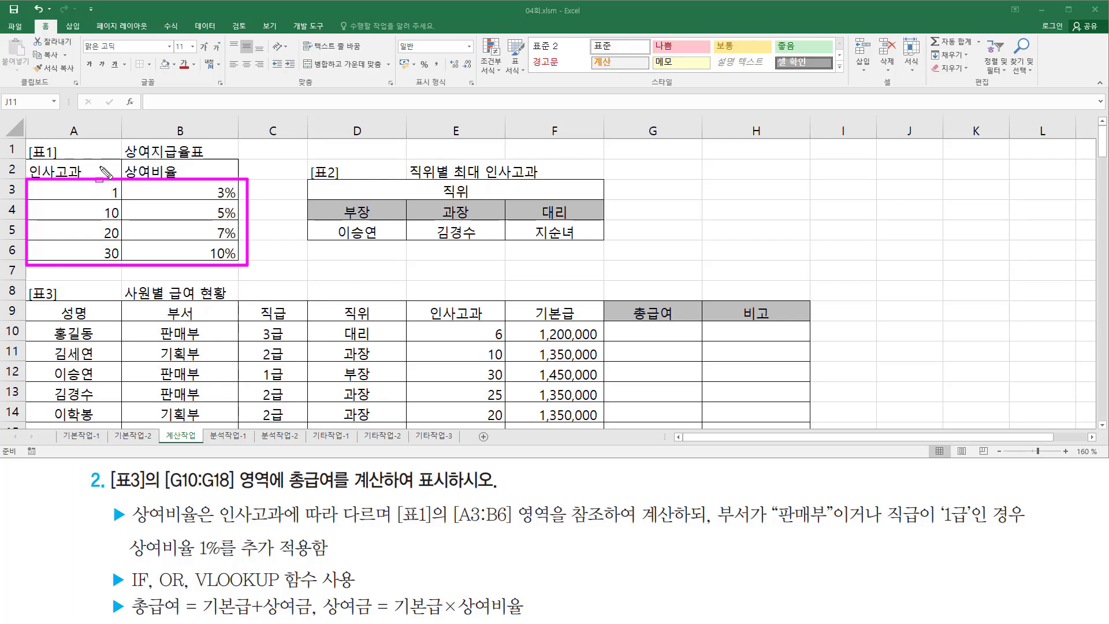
pyautogui.moveTo(99, 161); pyautogui.dragTo(99, 263)
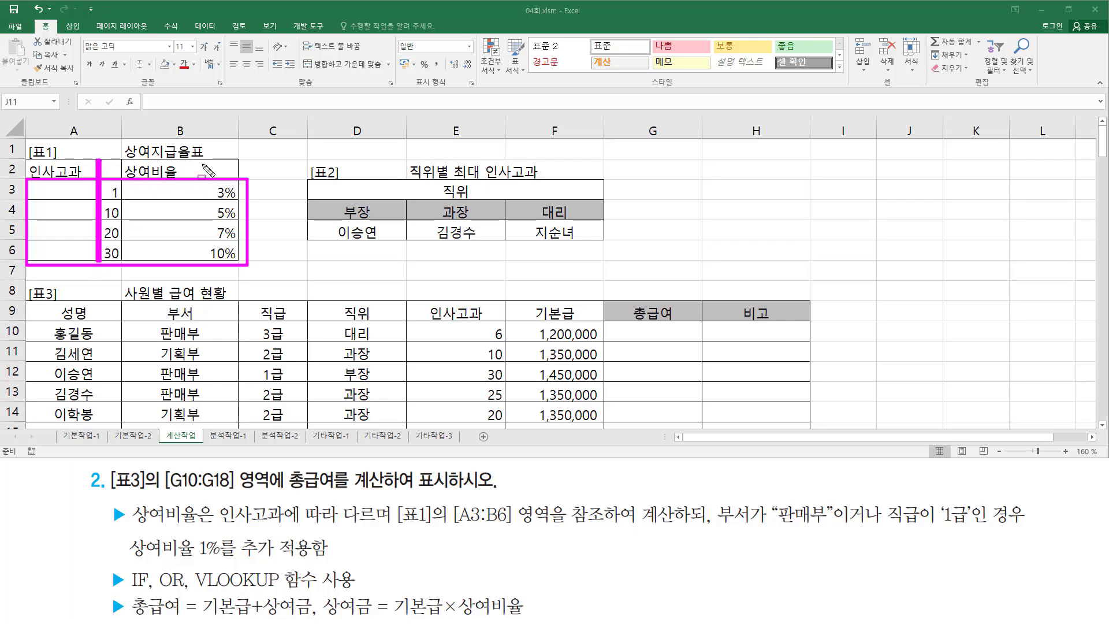
pyautogui.moveTo(203, 165); pyautogui.dragTo(204, 263)
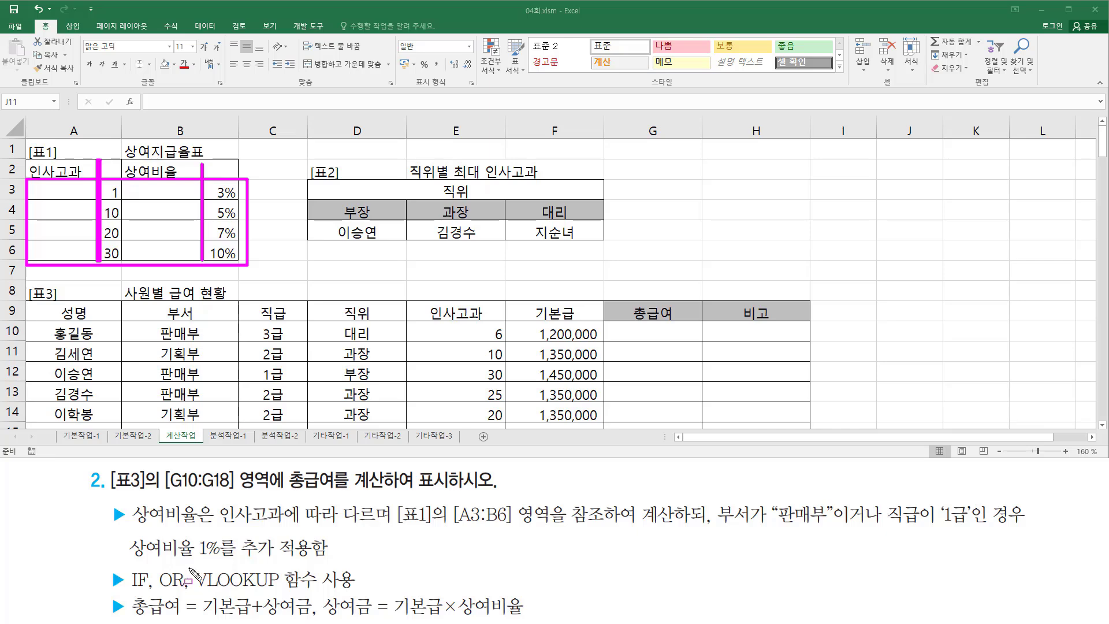
pyautogui.moveTo(192, 564); pyautogui.dragTo(321, 591)
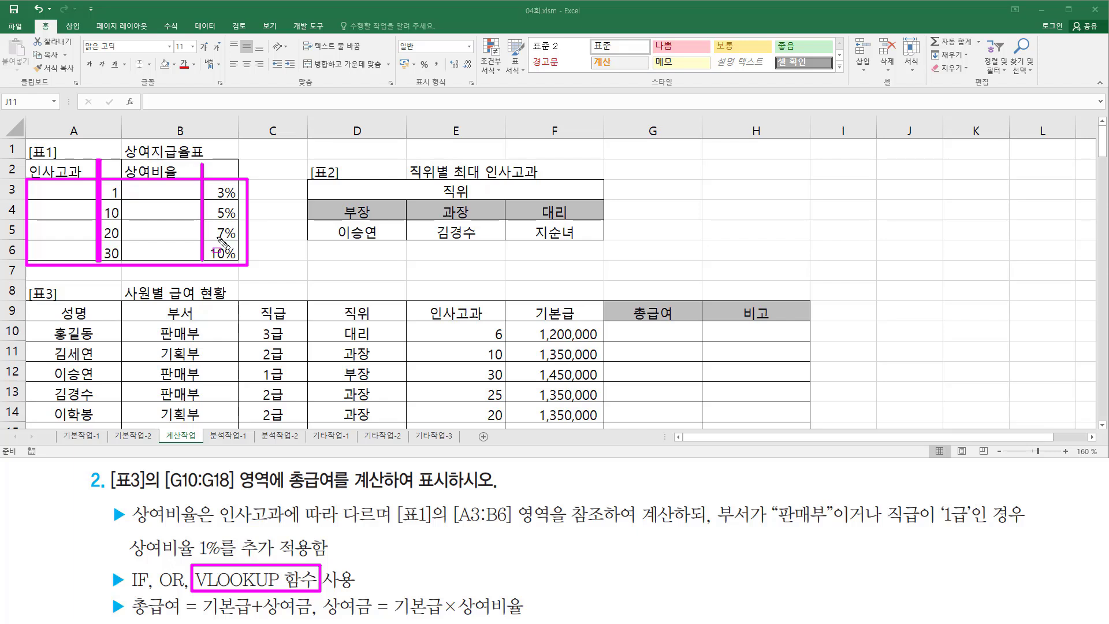
pyautogui.press('Escape')
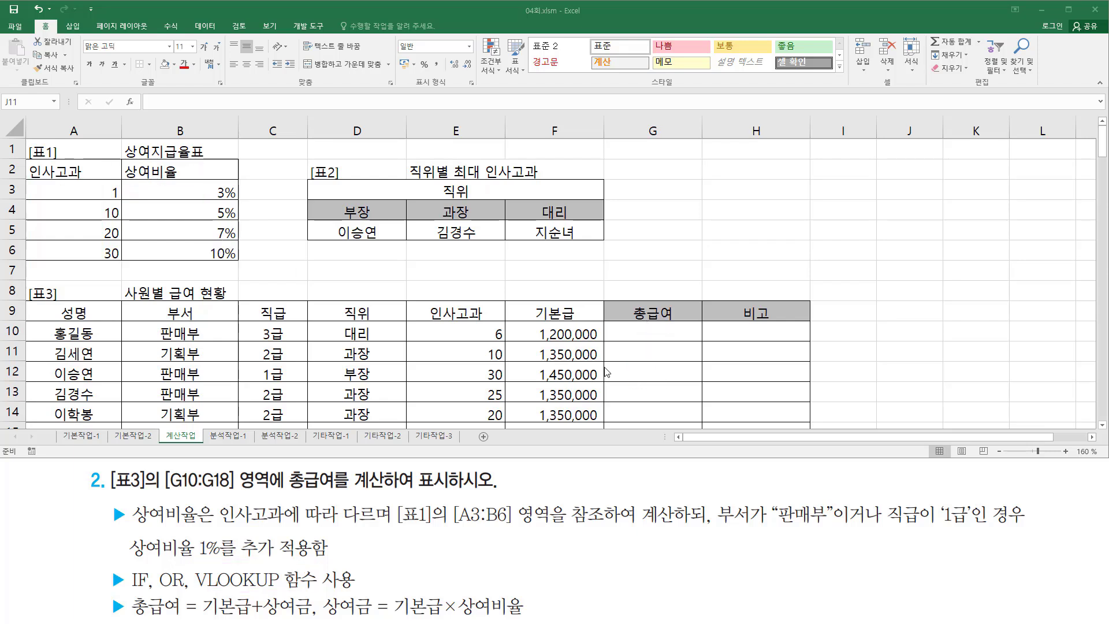
# Enter the calculation outline 기본급+기본급*상여비율 as text in cell D7
pyautogui.click(370, 268)
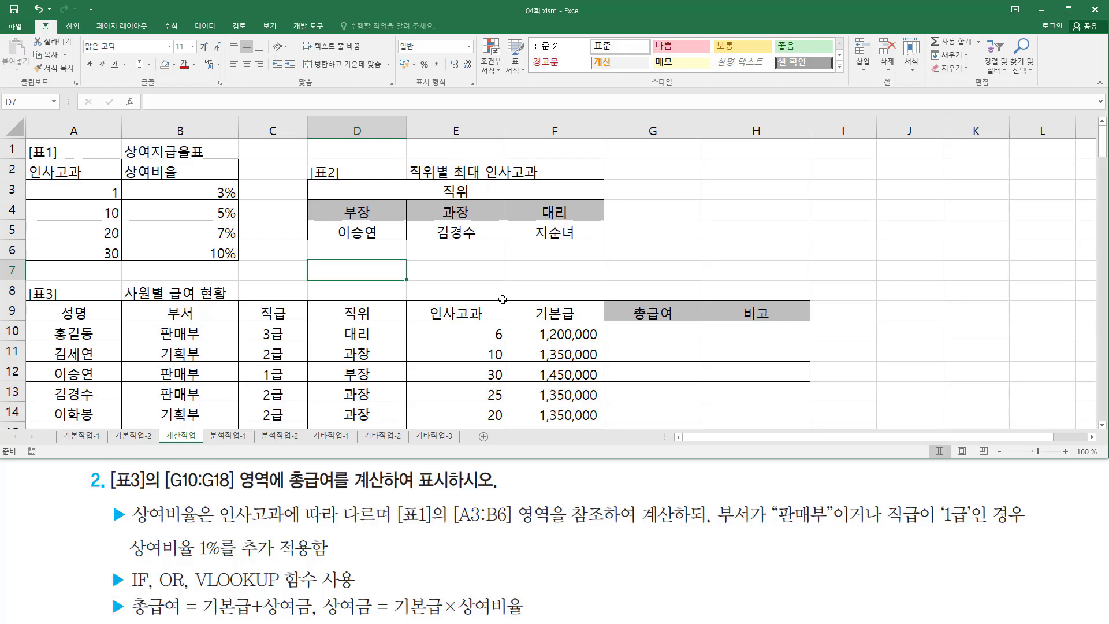
pyautogui.write('rl')
pyautogui.press('BackSpace')
pyautogui.press('BackSpace')
pyautogui.press('Hangul')
pyautogui.write('ㄱㅣㅂ')
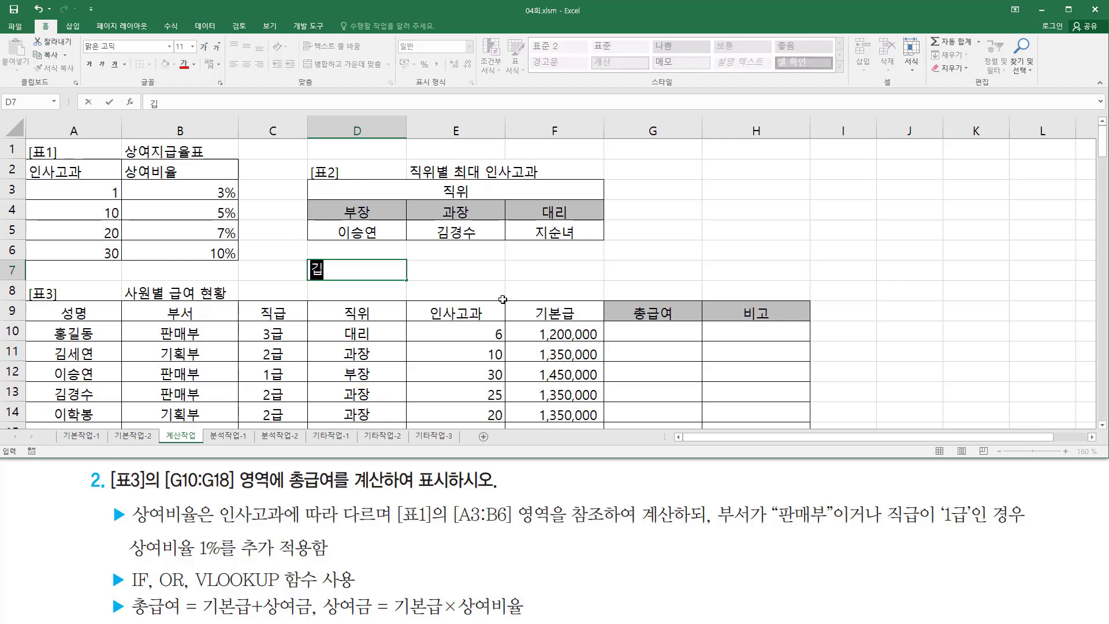
pyautogui.write('ㅗㄴㄱㅡㅂ+')
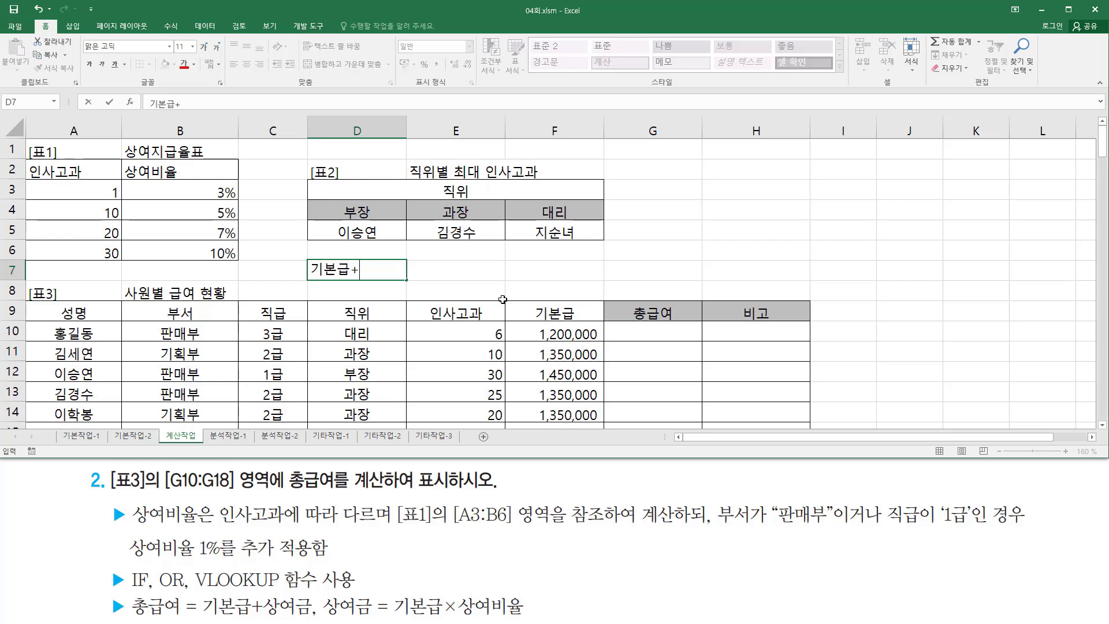
pyautogui.write('ㄱㅣㅂㅗㄴㄱㅡㅂ')
pyautogui.write('*')
pyautogui.write('ㅅㅏㅇㅇㅕㅂㅣㅇㅠㄹ')
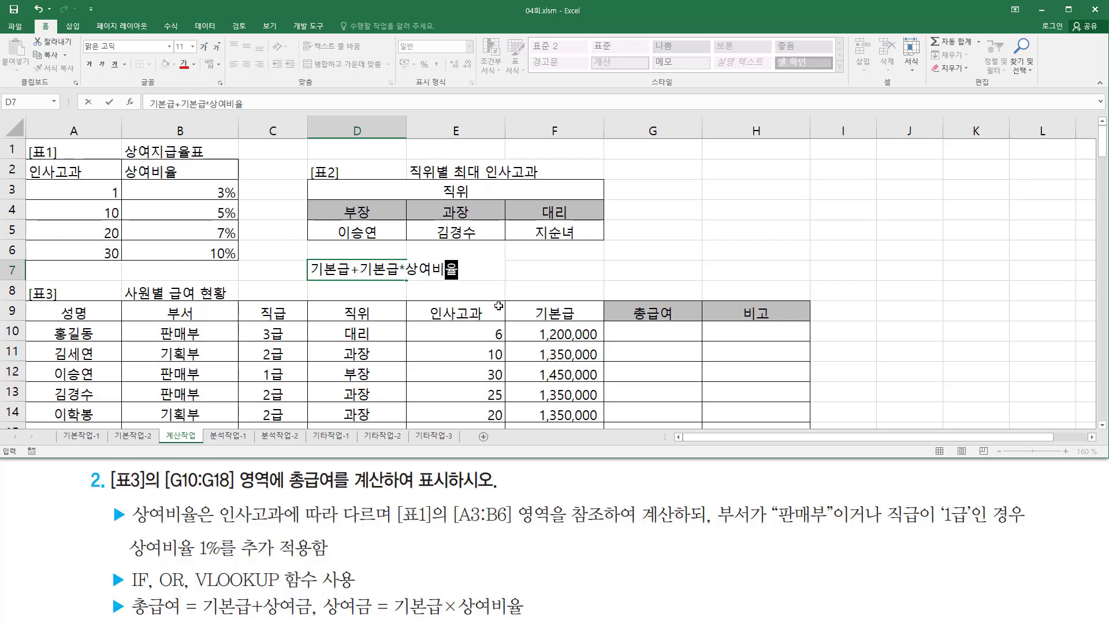
pyautogui.click(497, 297)
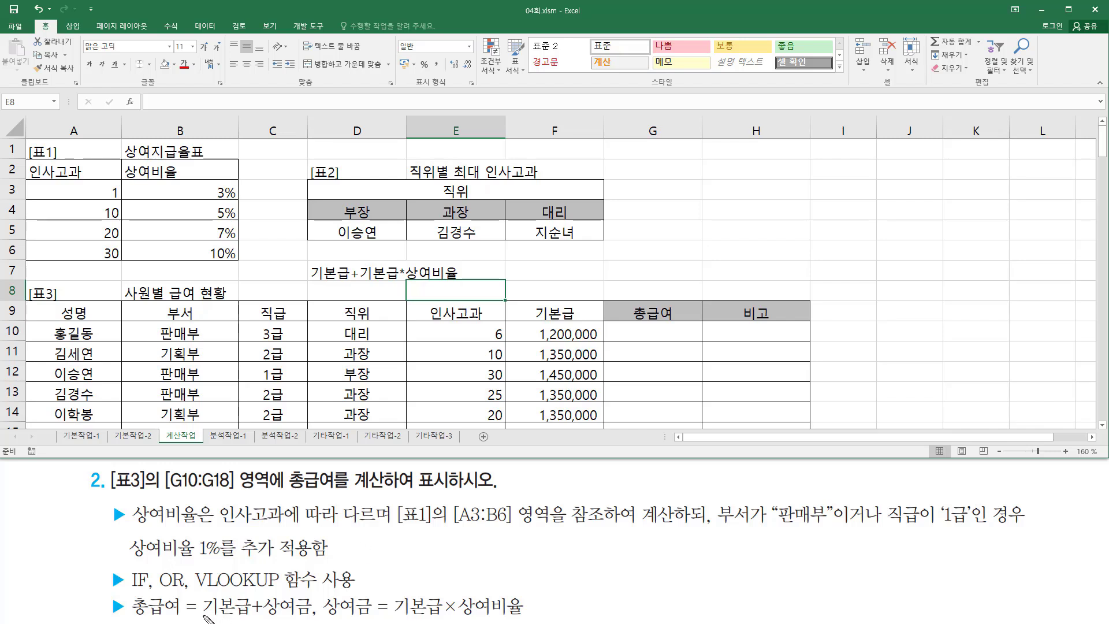
# Compare the D7 outline with the 총급여 formula and the additional 1% condition for 판매부 or 1급 in task 2
pyautogui.moveTo(204, 616); pyautogui.dragTo(258, 616)
pyautogui.moveTo(390, 592); pyautogui.dragTo(536, 621)
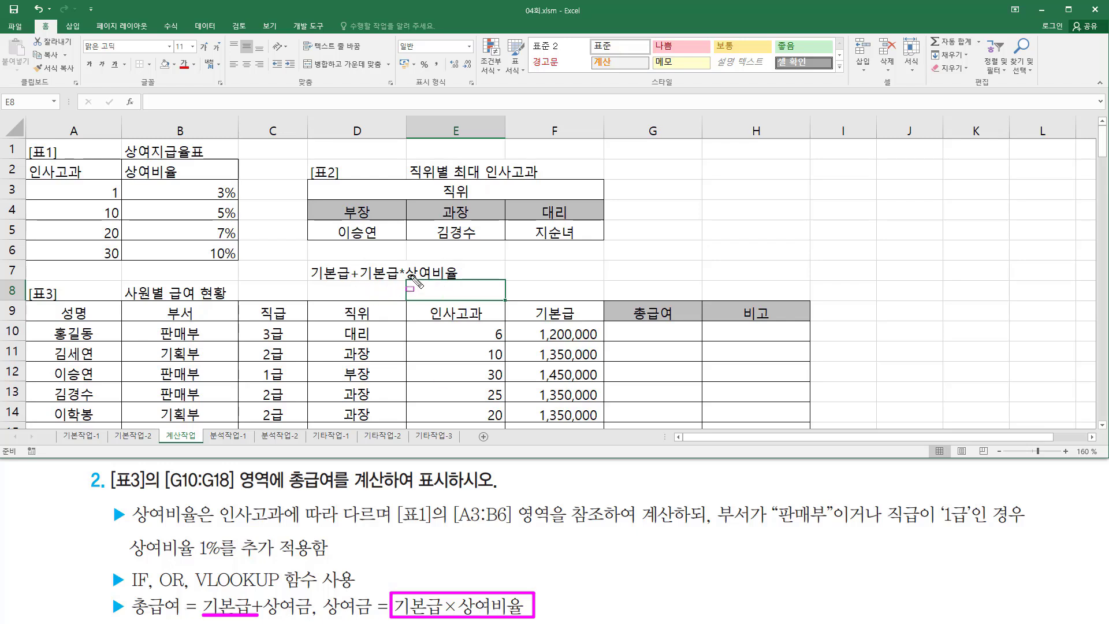
pyautogui.moveTo(854, 533); pyautogui.dragTo(1031, 531)
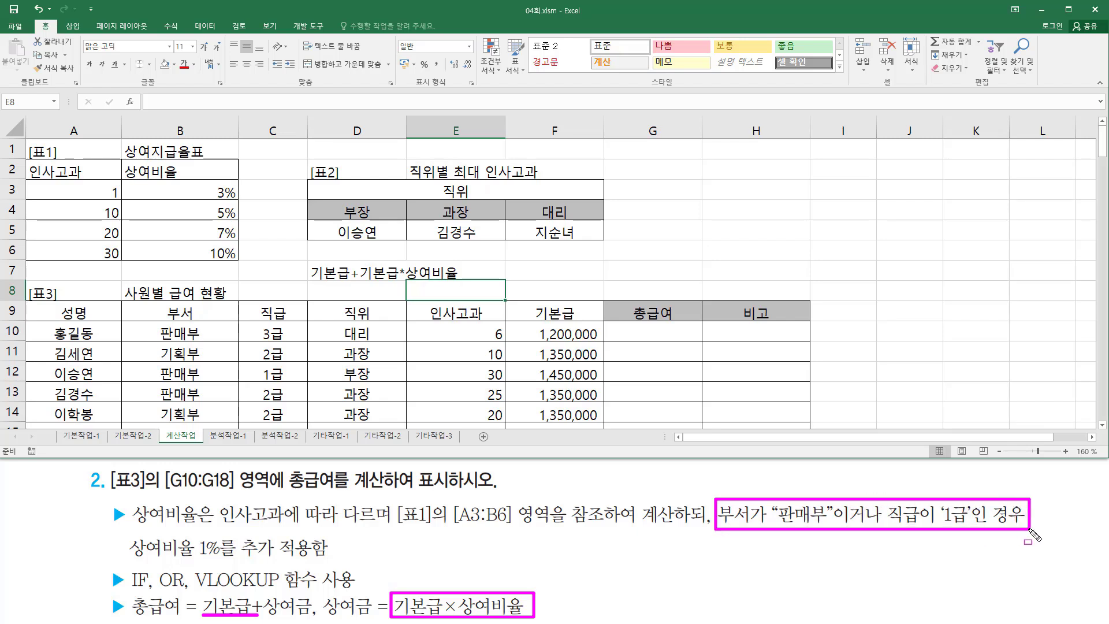
pyautogui.moveTo(129, 532)
pyautogui.mouseDown()
pyautogui.moveTo(143, 557)
pyautogui.moveTo(332, 563)
pyautogui.mouseUp()
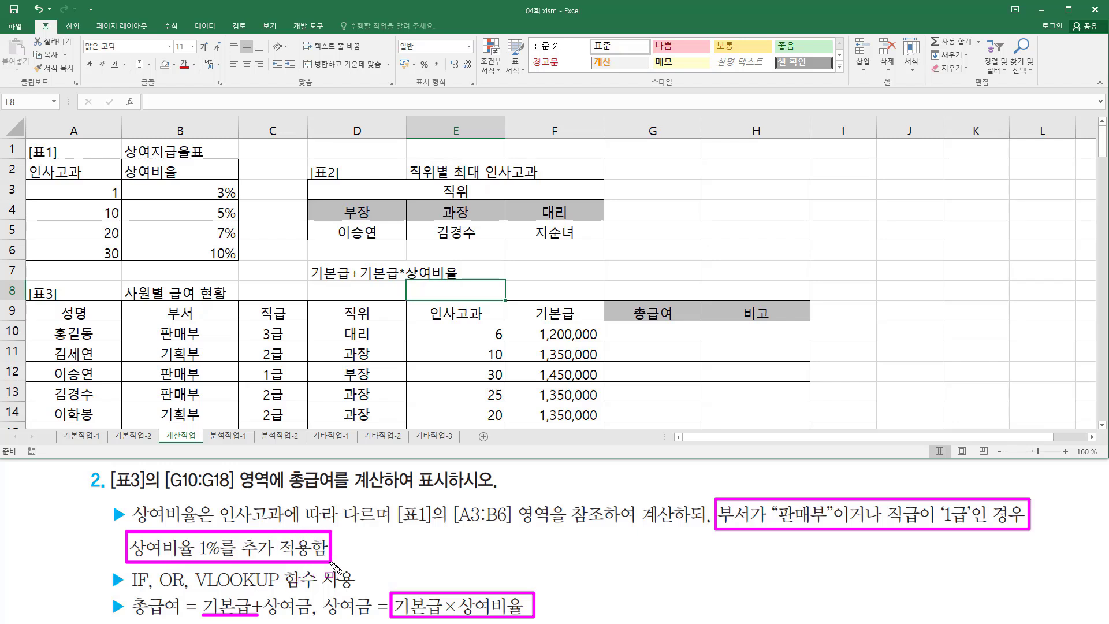
pyautogui.press('Escape')
# Extend the outline text in cell D7 to read 기본급+기본급* (상여비율+추가상여비율)
pyautogui.doubleClick(373, 270)
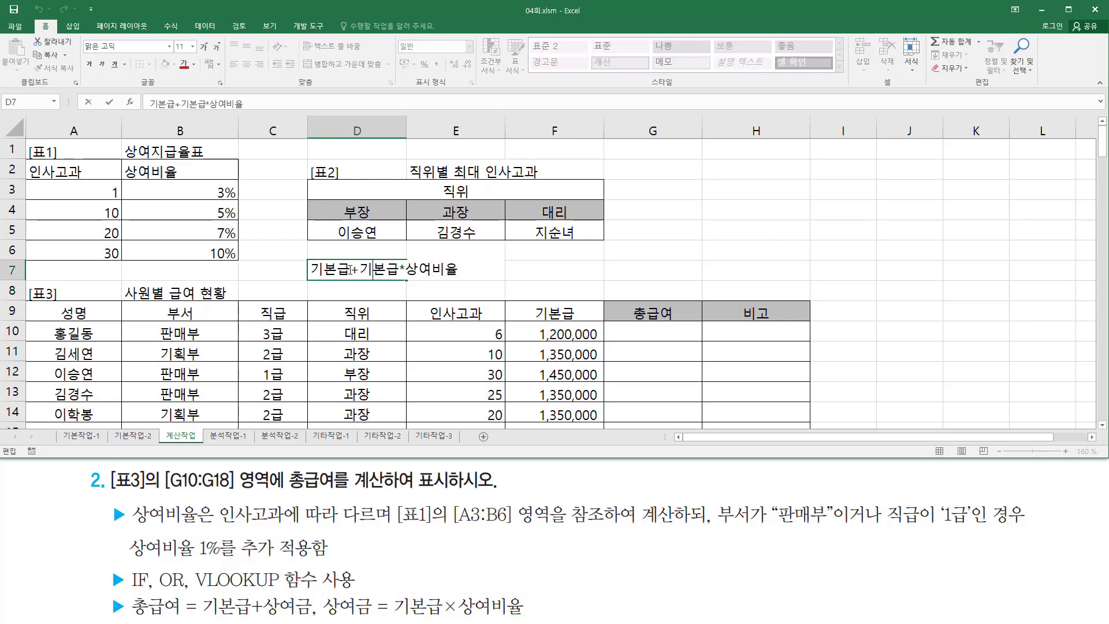
pyautogui.click(406, 268)
pyautogui.write('(상여비율')
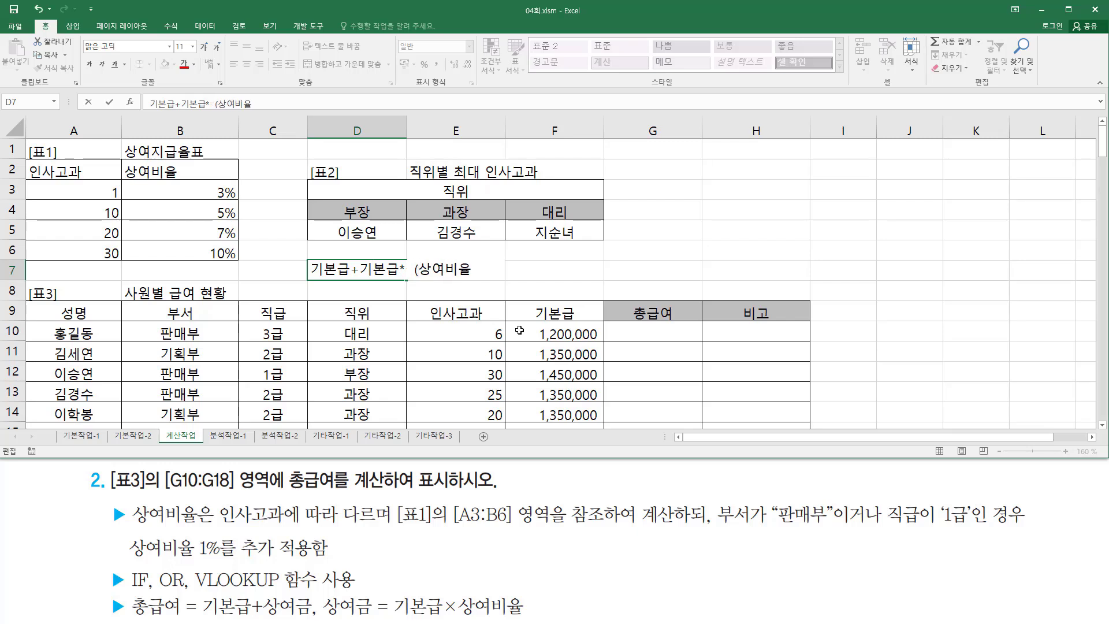
pyautogui.write('+추가')
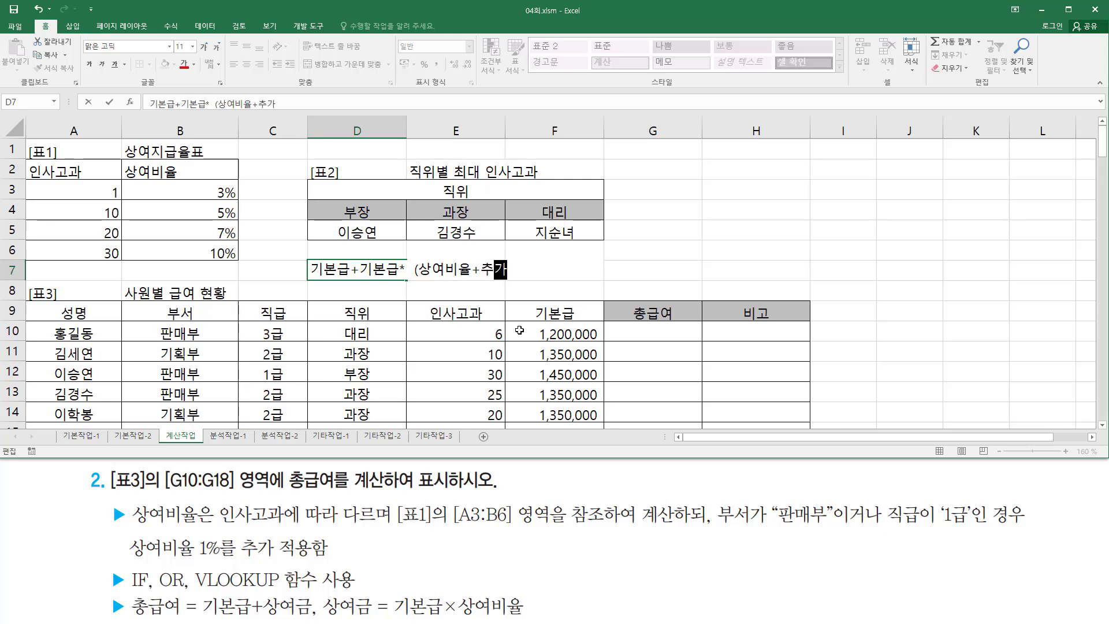
pyautogui.write('상여비')
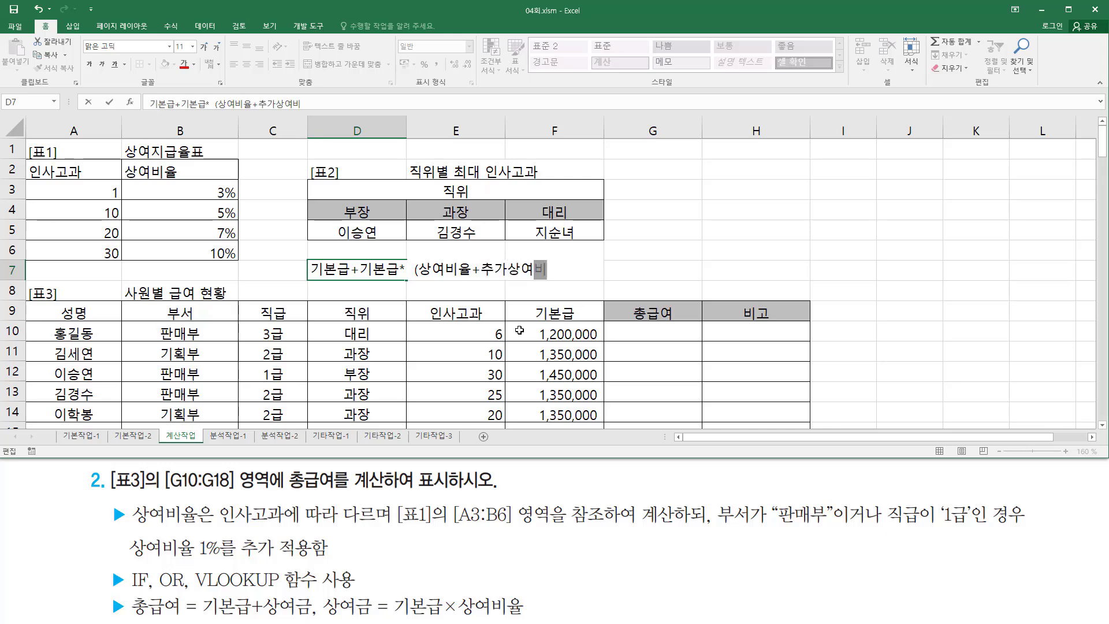
pyautogui.write('율)')
# Replace 추가상여비율 in the D7 outline with if( 조건 ,1% ), keeping the outer closing parenthesis
pyautogui.press('Left')
pyautogui.hotkey('shift', 'Left')
pyautogui.hotkey('shift', 'Left')
pyautogui.hotkey('shift', 'Left')
pyautogui.hotkey('shift', 'Left')
pyautogui.hotkey('shift', 'Left')
pyautogui.hotkey('shift', 'Left')
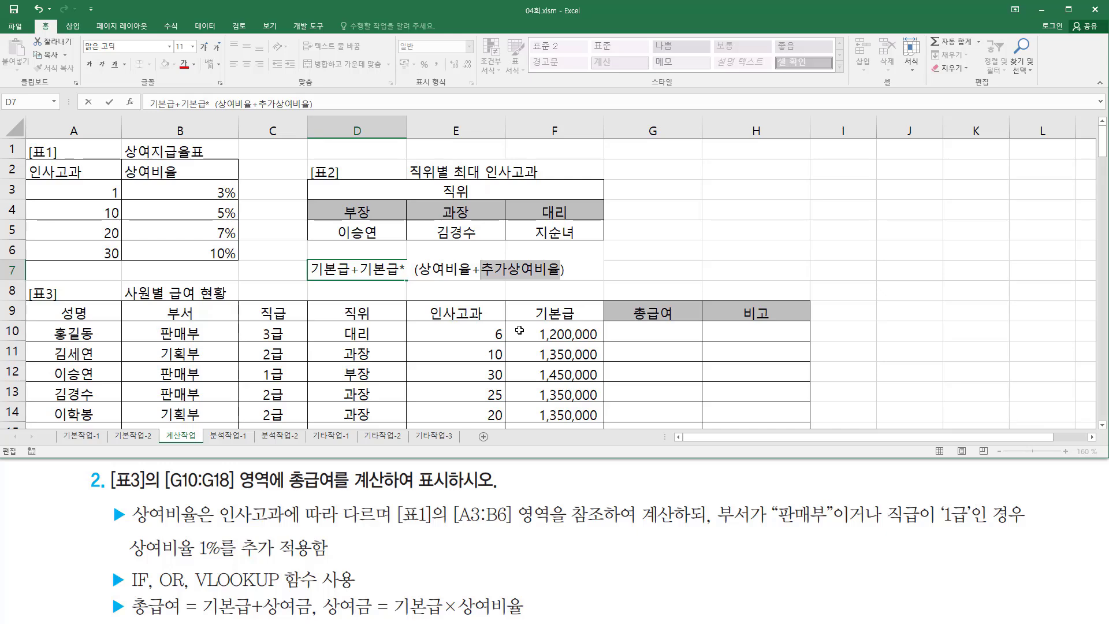
pyautogui.write('ㅑ')
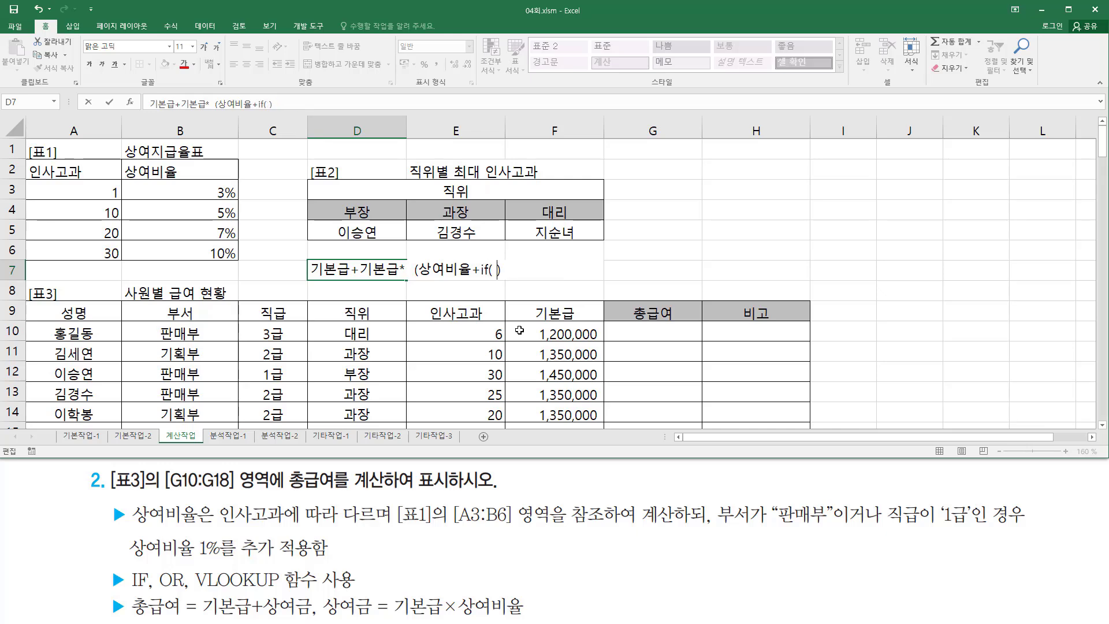
pyautogui.write('조거')
pyautogui.write('ㄴ ')
pyautogui.write(',1')
pyautogui.press('Return')
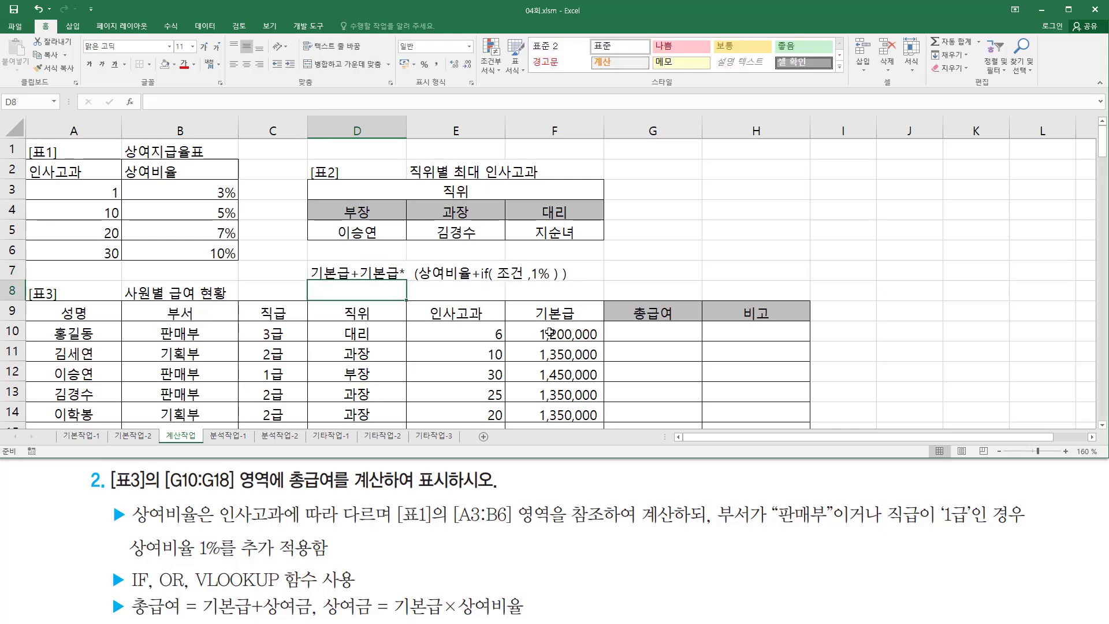
# Examine the 상여비율 and if( 조건 ,1% ) parts of the D7 outline against the 판매부 or 1급 condition in task 2
pyautogui.moveTo(420, 283); pyautogui.dragTo(561, 288)
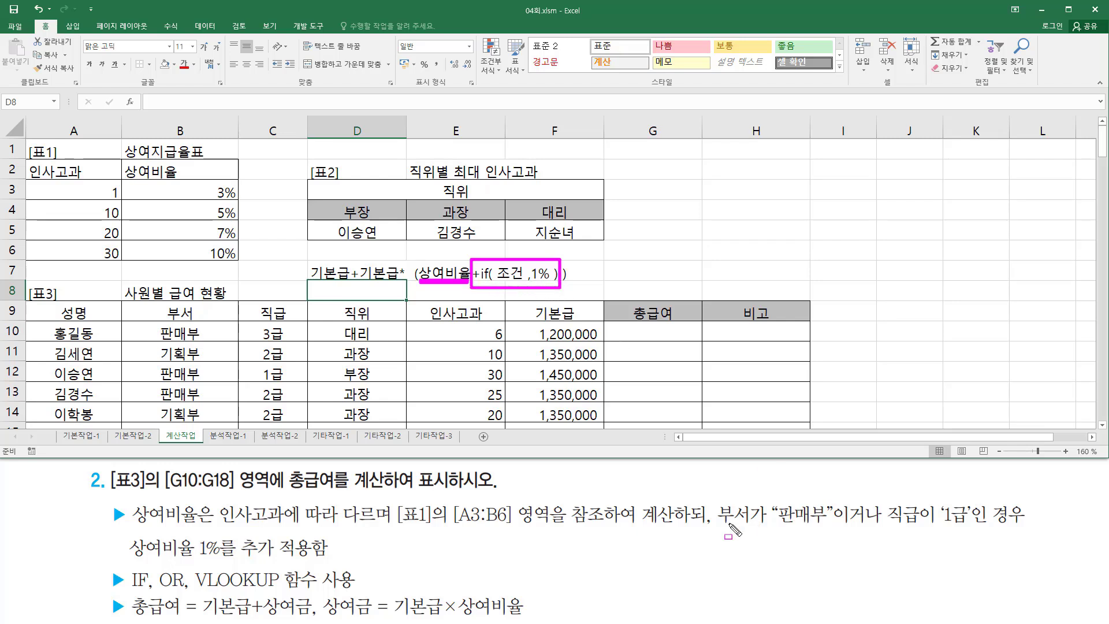
pyautogui.moveTo(721, 529); pyautogui.dragTo(1028, 528)
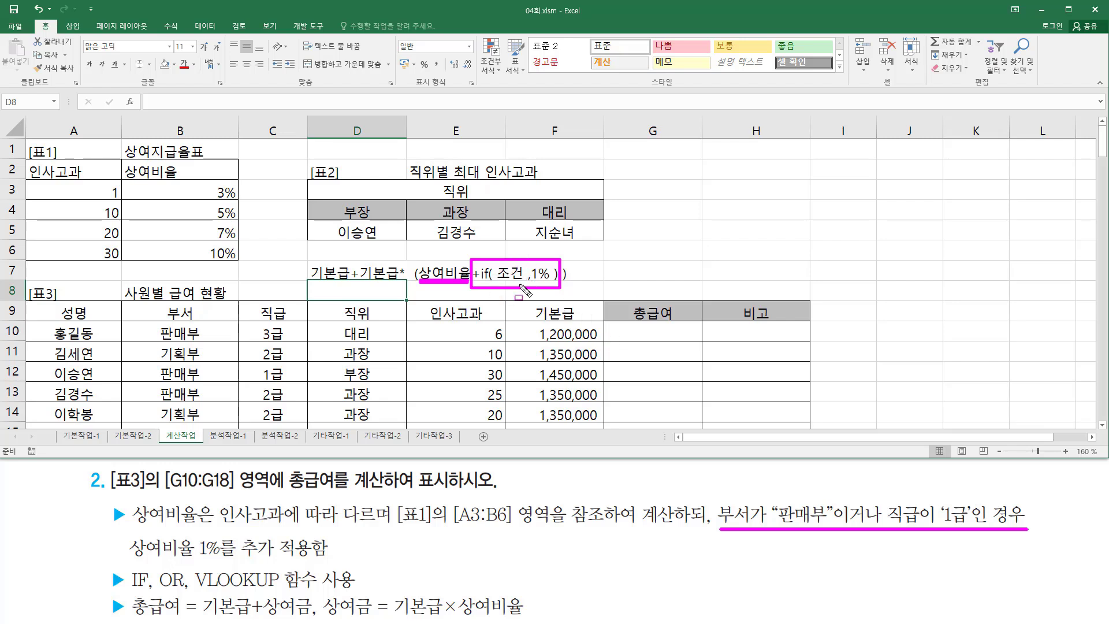
pyautogui.press('Escape')
pyautogui.moveTo(309, 261); pyautogui.dragTo(576, 283)
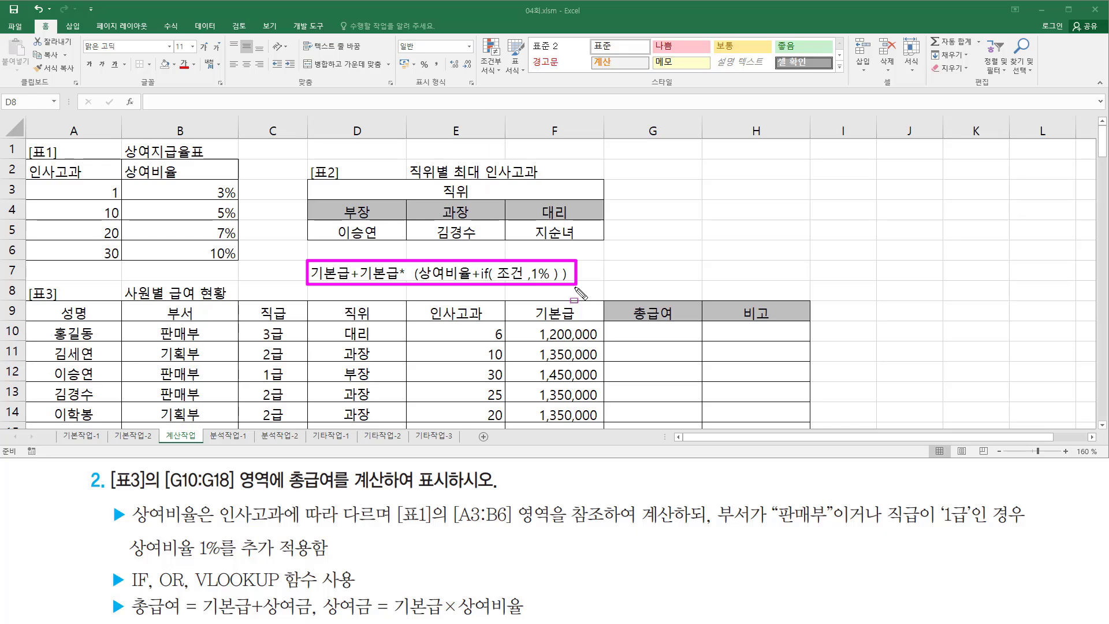
pyautogui.press('Escape')
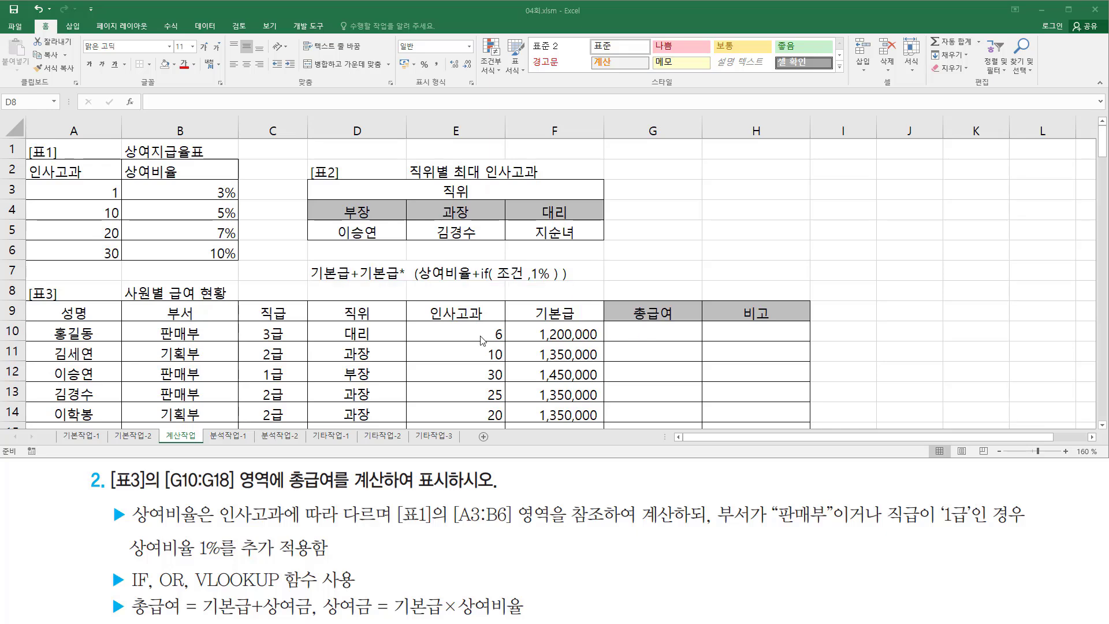
pyautogui.click(340, 290)
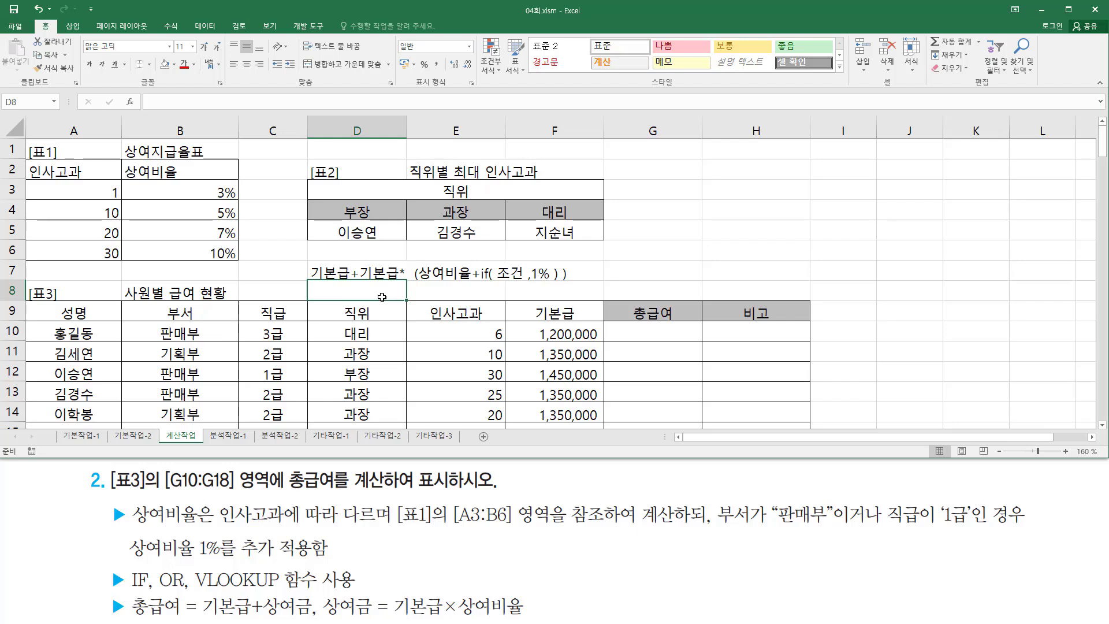
pyautogui.moveTo(417, 281); pyautogui.dragTo(467, 281)
pyautogui.moveTo(470, 261); pyautogui.dragTo(559, 288)
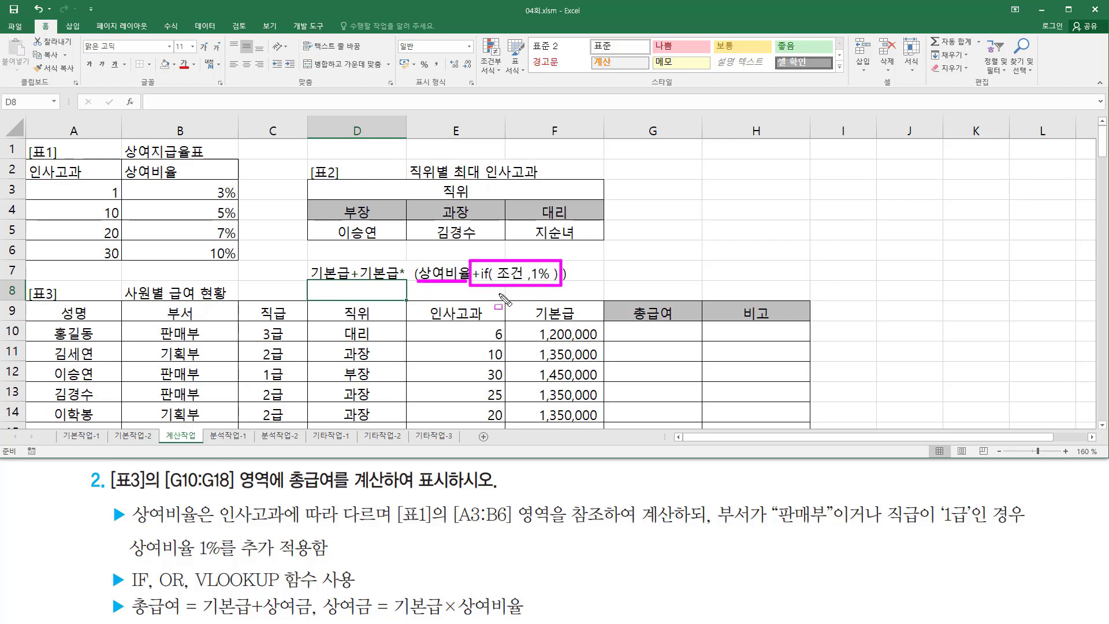
pyautogui.press('Escape')
# Begin a second calculation outline in cell D8 with the text 기본급+기본급*
pyautogui.click(368, 292)
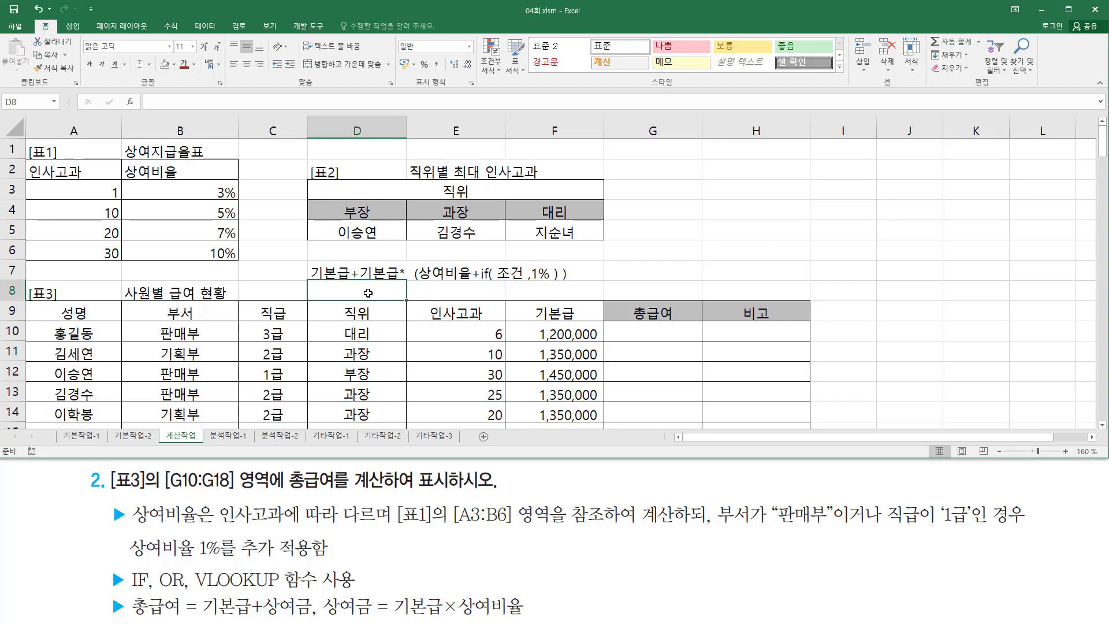
pyautogui.write('기본급+기본급*  (상여비율+if( 조건 ,1%')
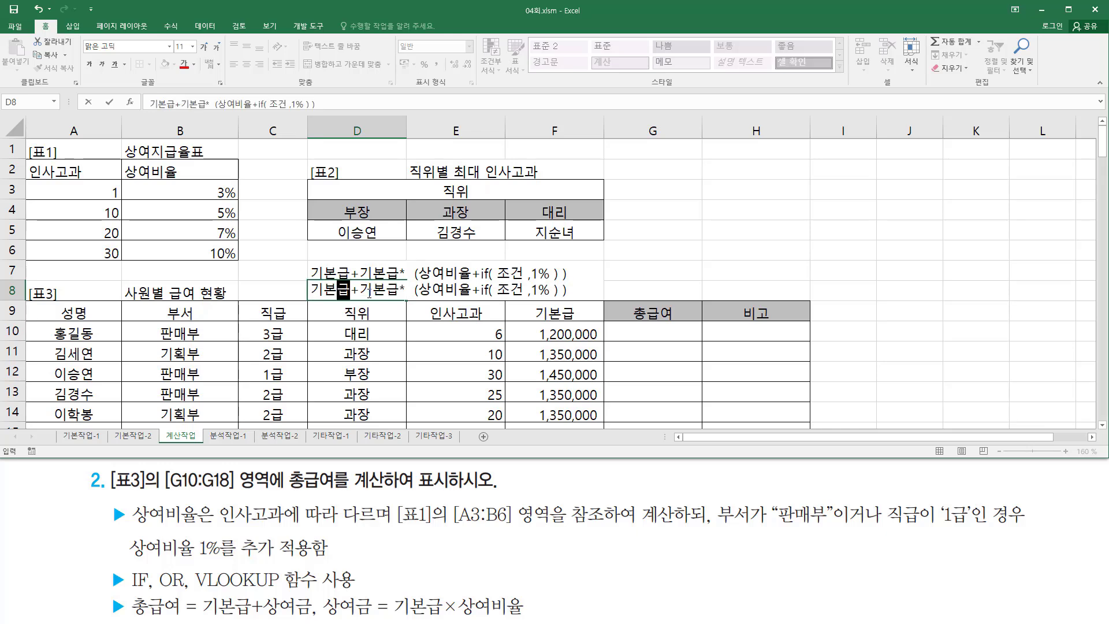
pyautogui.write('+ㄱ')
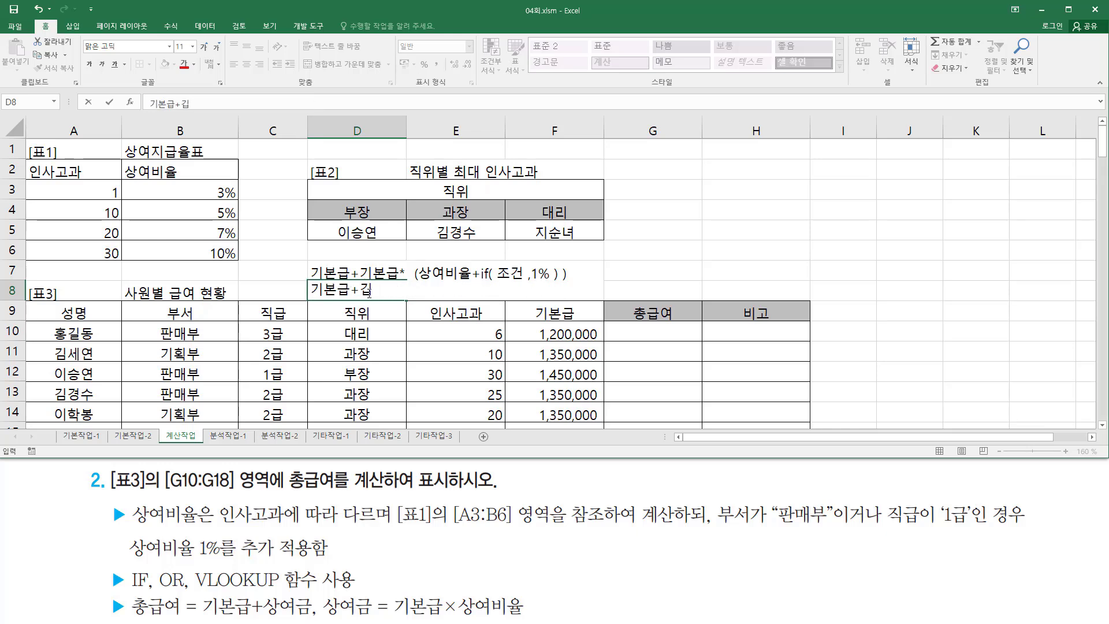
pyautogui.write('본급*')
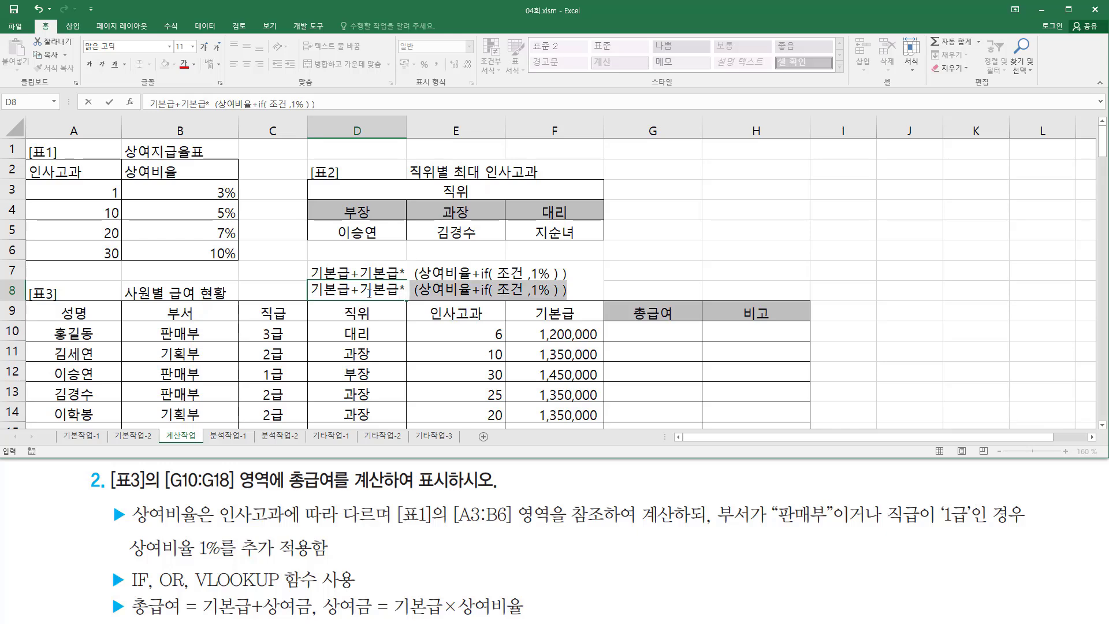
# Complete the alternative formula note in D8 as "기본급+기본급* if( 조건 , 상여비율+1% , 상여비율 )"
pyautogui.write(' ㅑ')
pyautogui.press('BackSpace')
pyautogui.write('if')
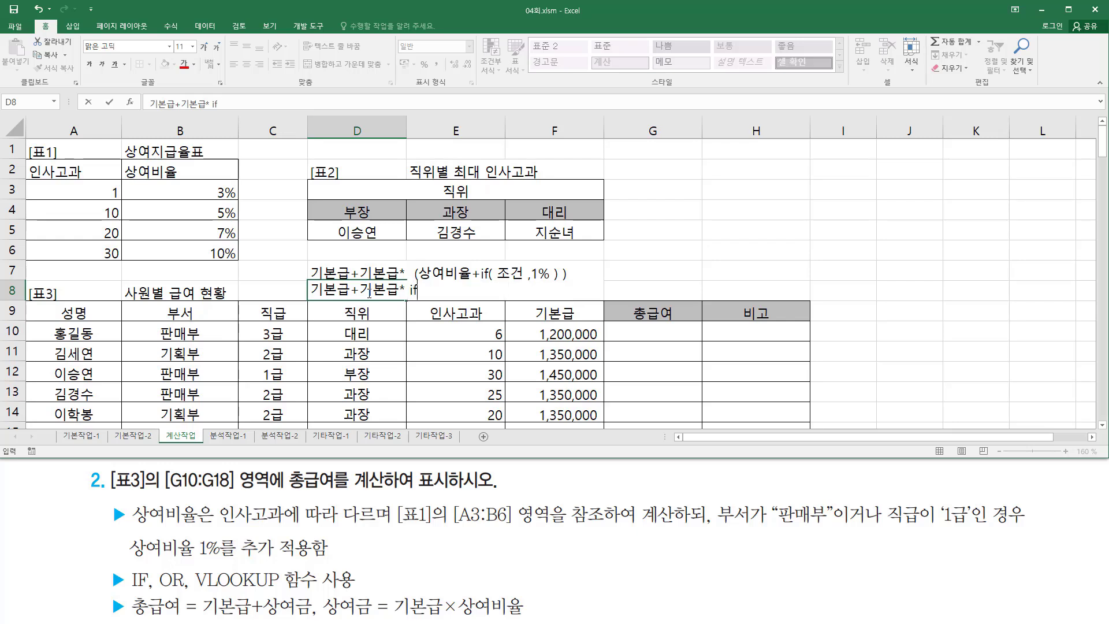
pyautogui.write('( 조건 , 상여비율')
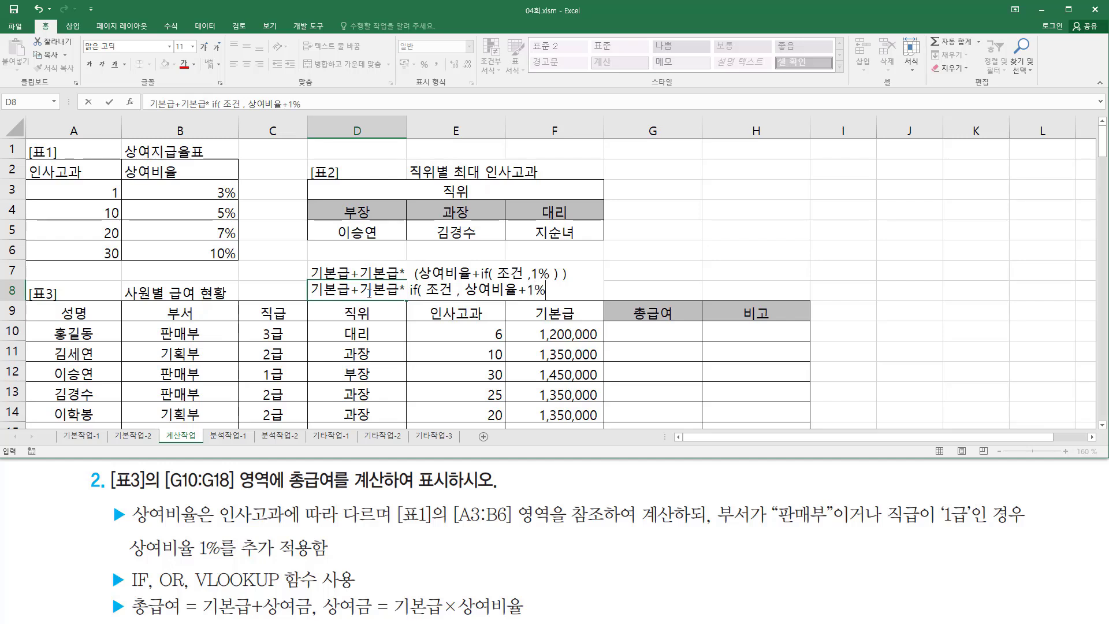
pyautogui.write('+1% , 상여비율')
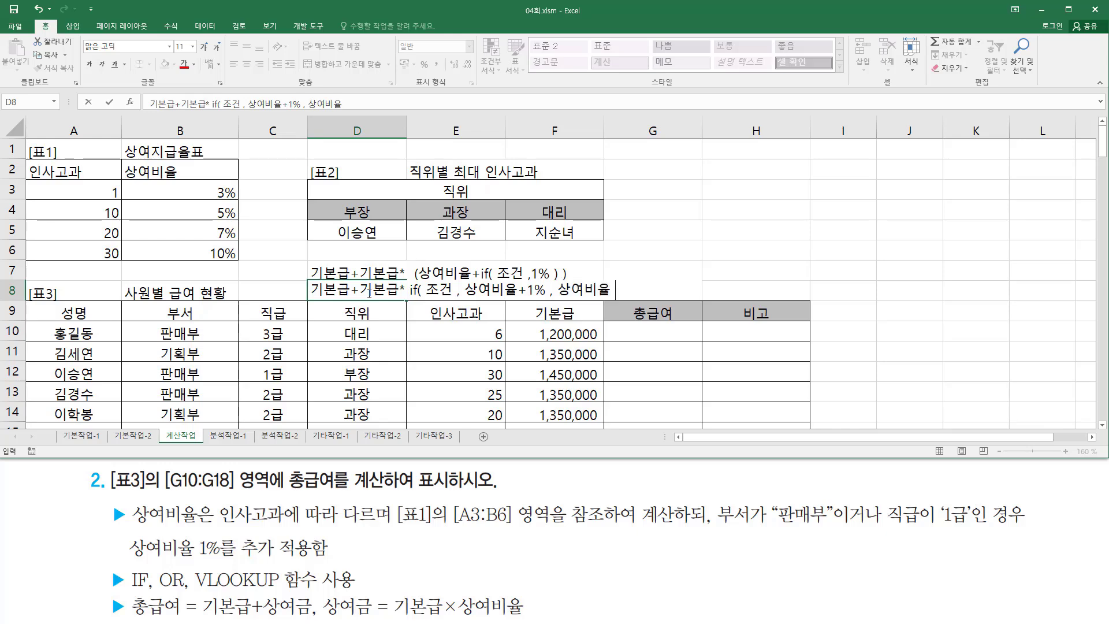
pyautogui.write(' )')
pyautogui.press('Return')
# Compare the condition, true result and false result in the D8 note with the task's 판매부 or 1급 bonus rule
pyautogui.moveTo(420, 284); pyautogui.dragTo(451, 303)
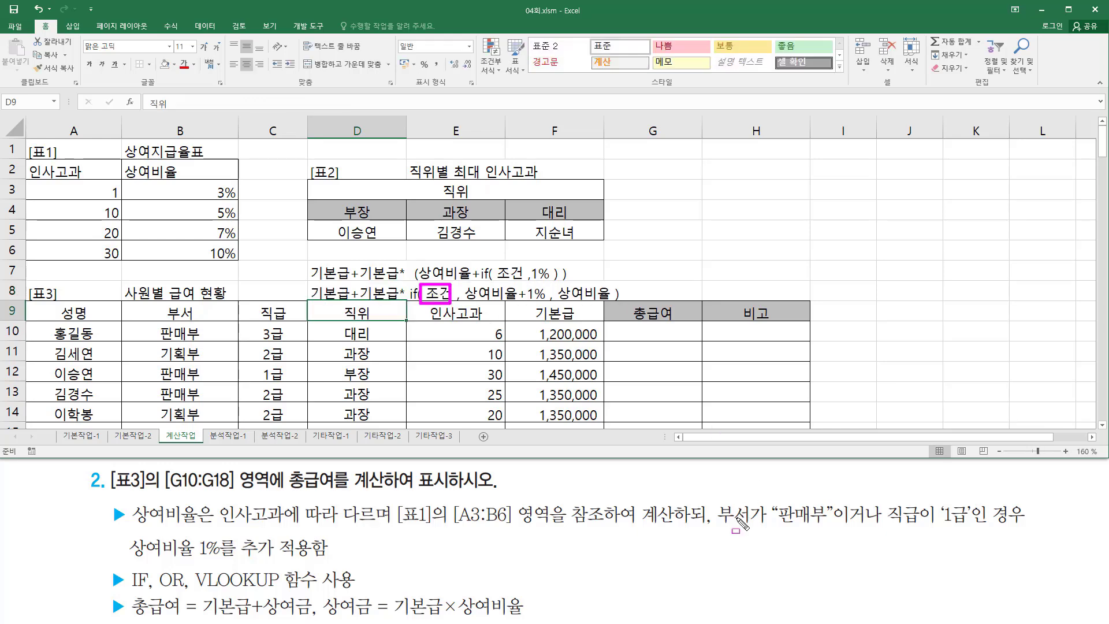
pyautogui.moveTo(717, 526); pyautogui.dragTo(1025, 527)
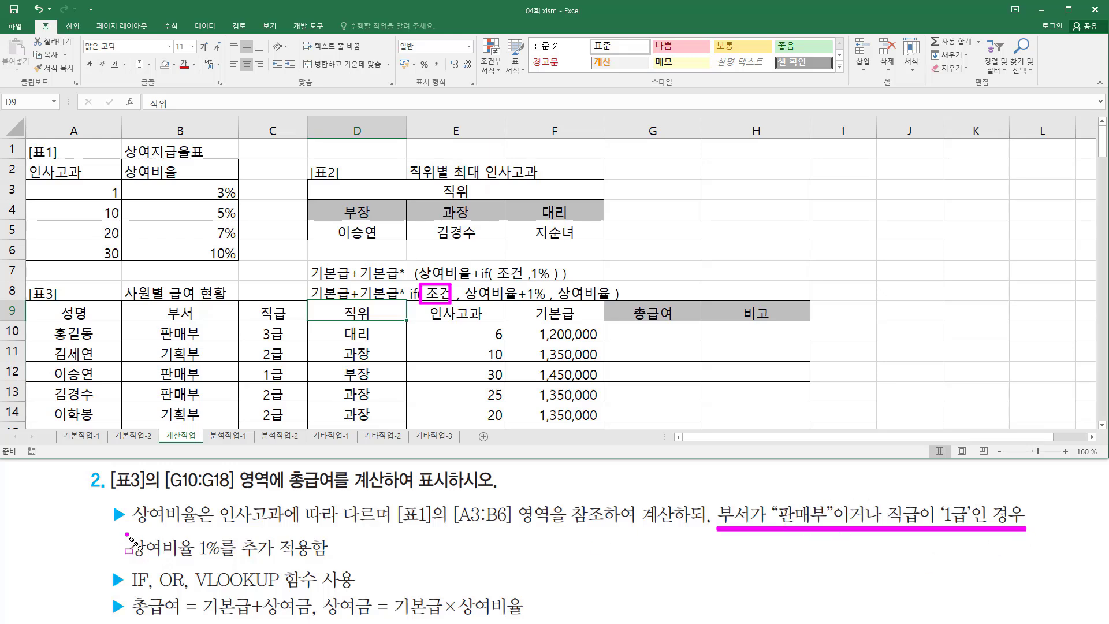
pyautogui.moveTo(128, 537); pyautogui.dragTo(322, 569)
pyautogui.press('Escape')
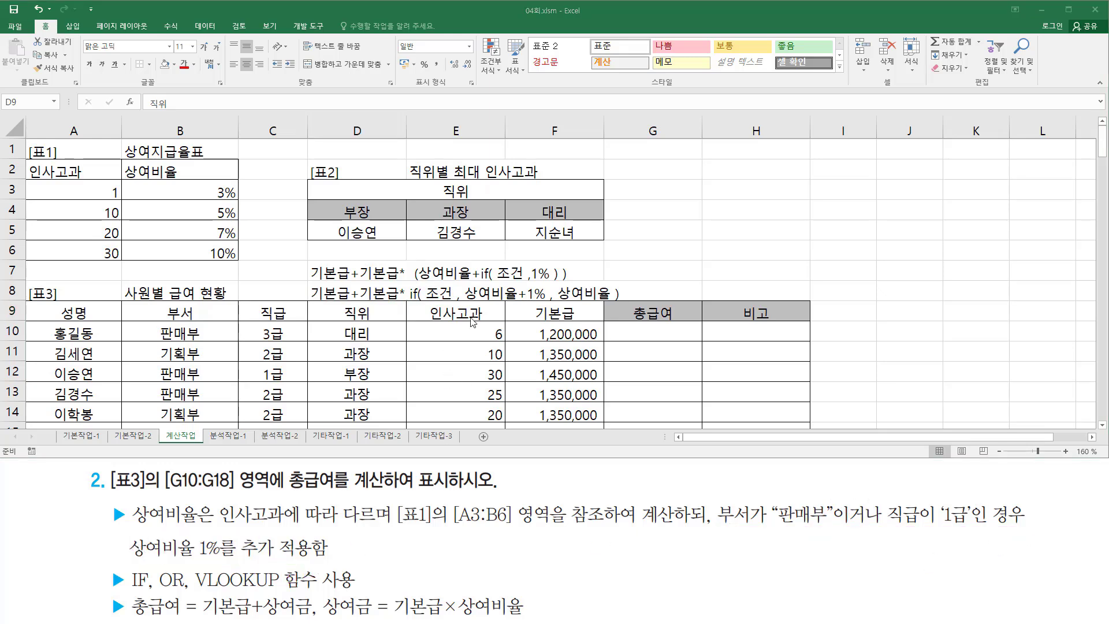
pyautogui.moveTo(466, 283); pyautogui.dragTo(548, 305)
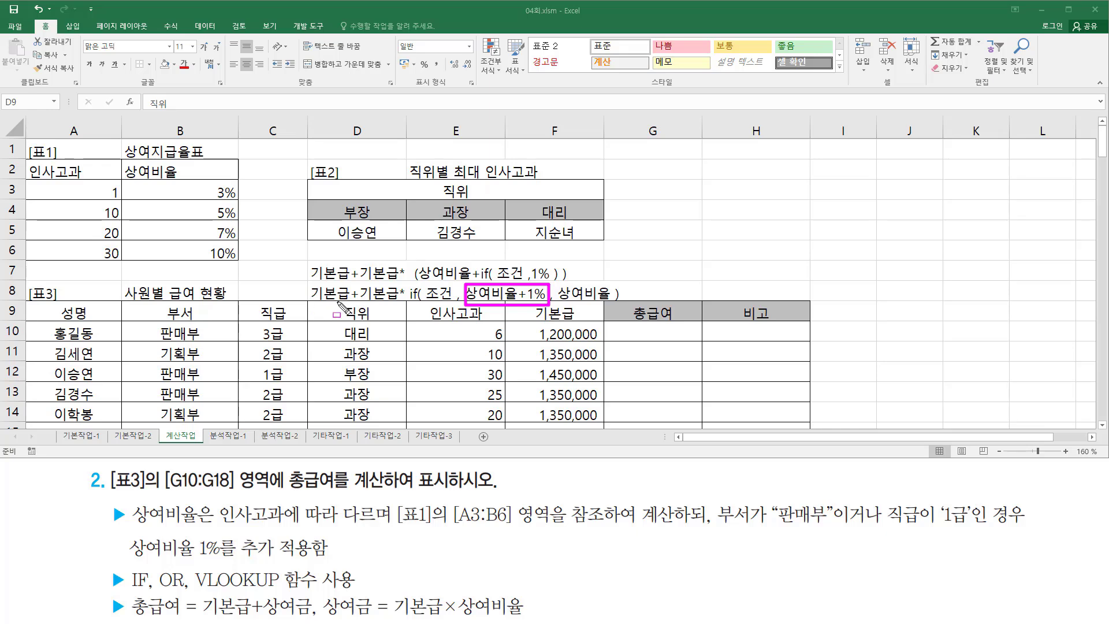
pyautogui.moveTo(312, 300); pyautogui.dragTo(452, 301)
pyautogui.press('e')
pyautogui.press('Escape')
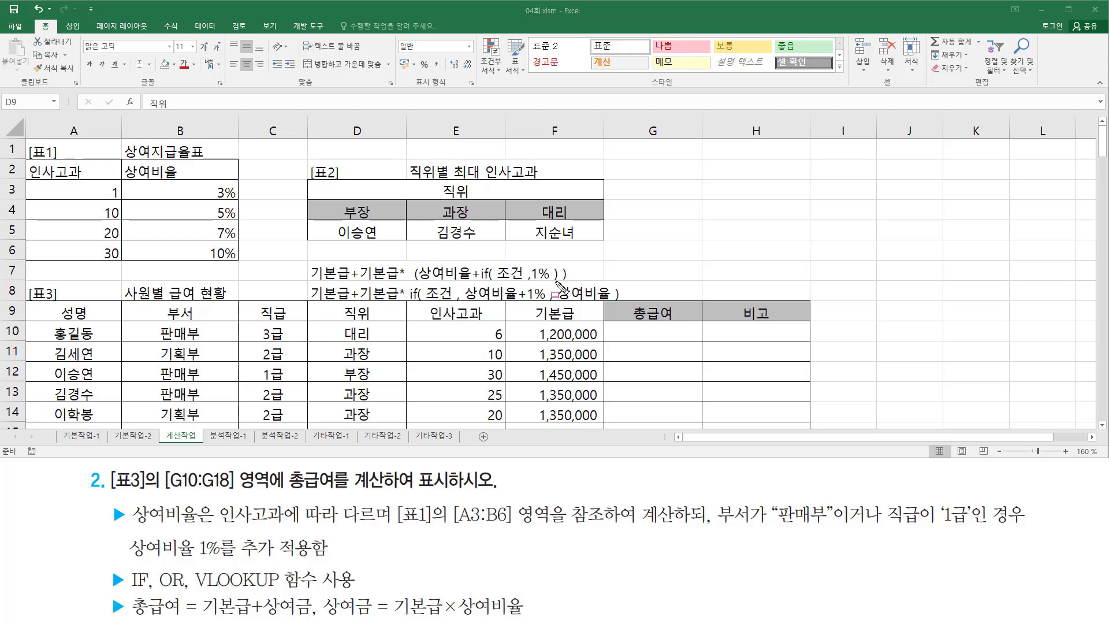
pyautogui.moveTo(555, 282); pyautogui.dragTo(613, 311)
pyautogui.moveTo(312, 301); pyautogui.dragTo(409, 306)
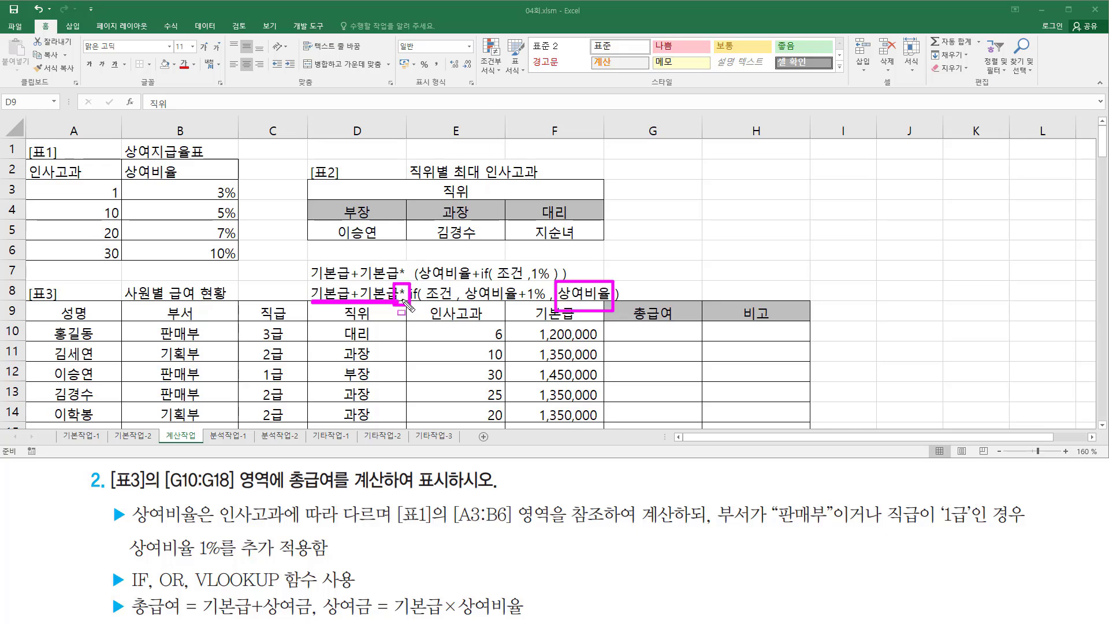
pyautogui.press('Escape')
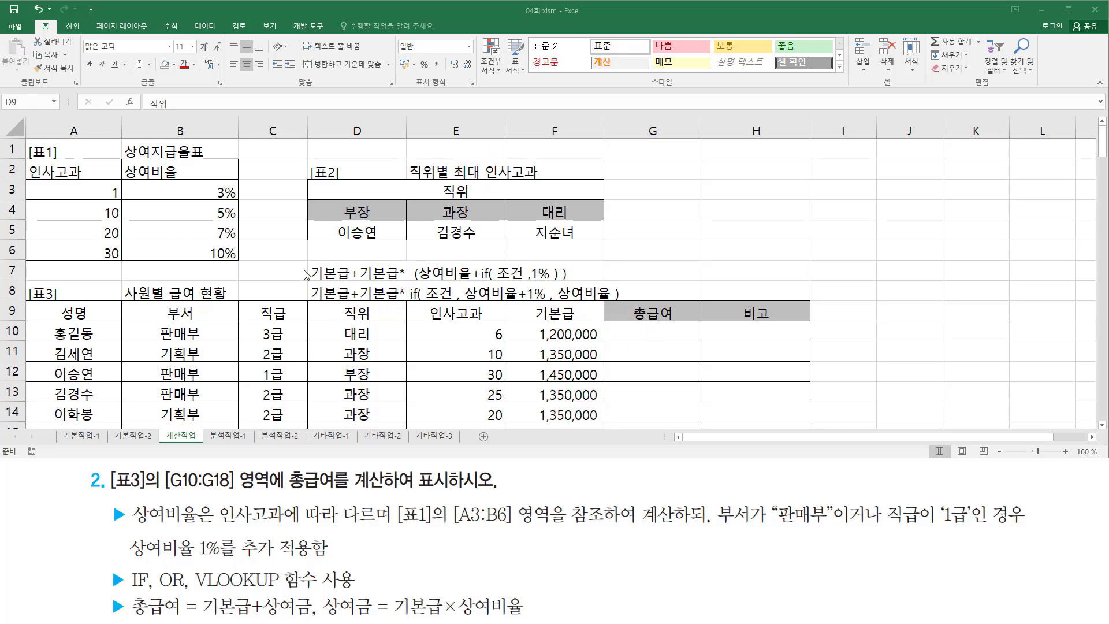
# Review the formula notes in D7:D8 against the bonus-rate table A3:B6 and the VLOOKUP requirement for G10
pyautogui.moveTo(300, 257); pyautogui.dragTo(625, 303)
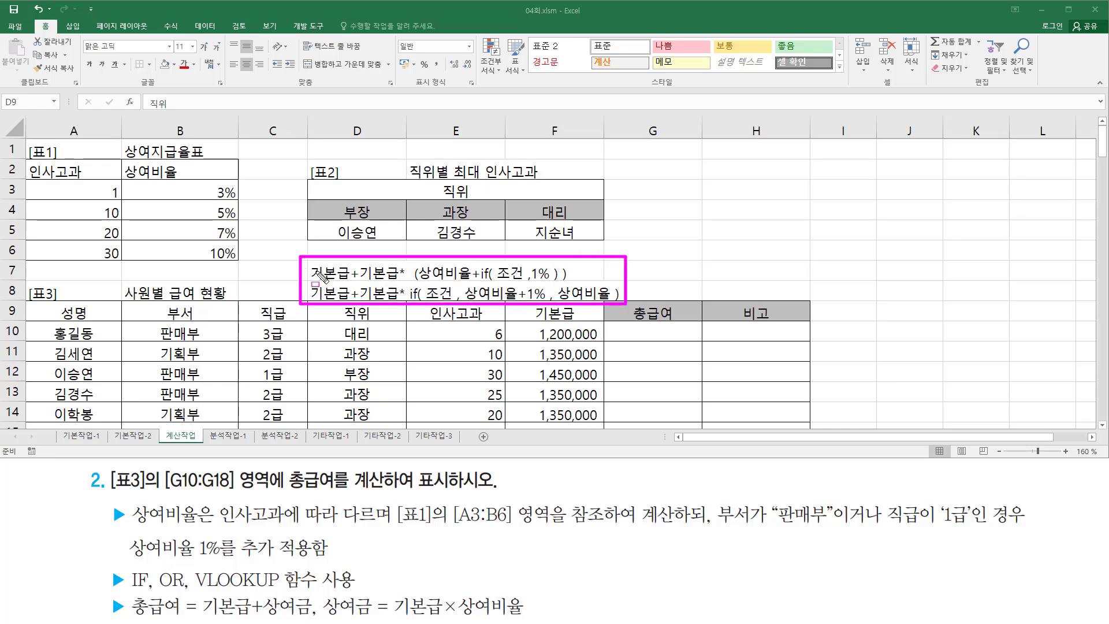
pyautogui.moveTo(312, 264); pyautogui.dragTo(588, 287)
pyautogui.press('Escape')
pyautogui.click(650, 334)
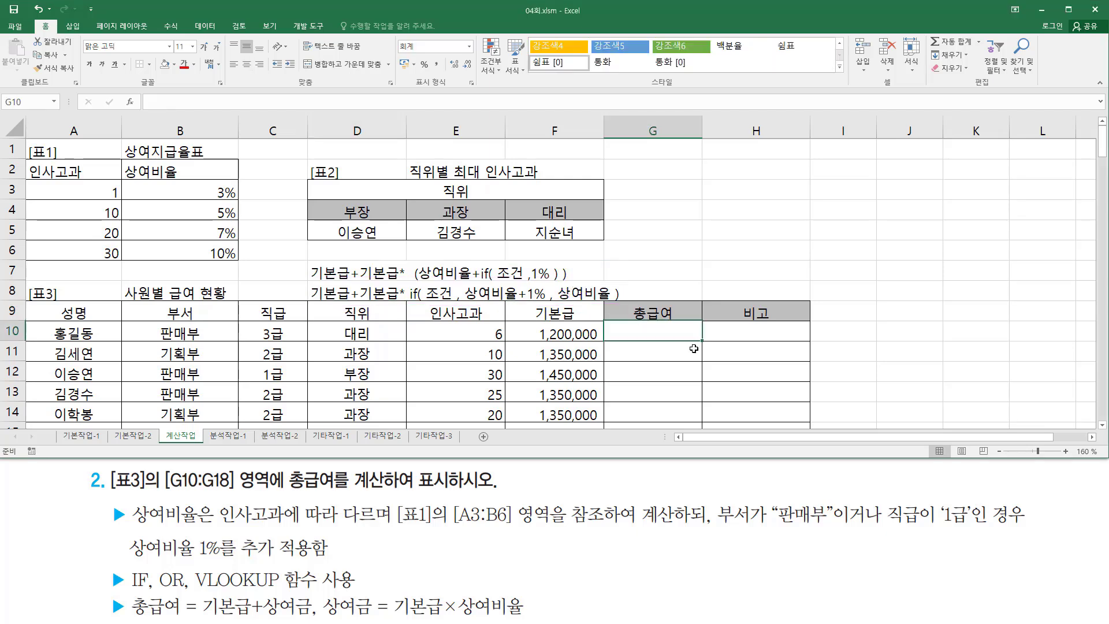
pyautogui.moveTo(424, 263)
pyautogui.mouseDown()
pyautogui.moveTo(465, 271)
pyautogui.moveTo(425, 279)
pyautogui.mouseUp()
pyautogui.moveTo(30, 178)
pyautogui.mouseDown()
pyautogui.moveTo(52, 196)
pyautogui.moveTo(30, 217)
pyautogui.moveTo(239, 267)
pyautogui.mouseUp()
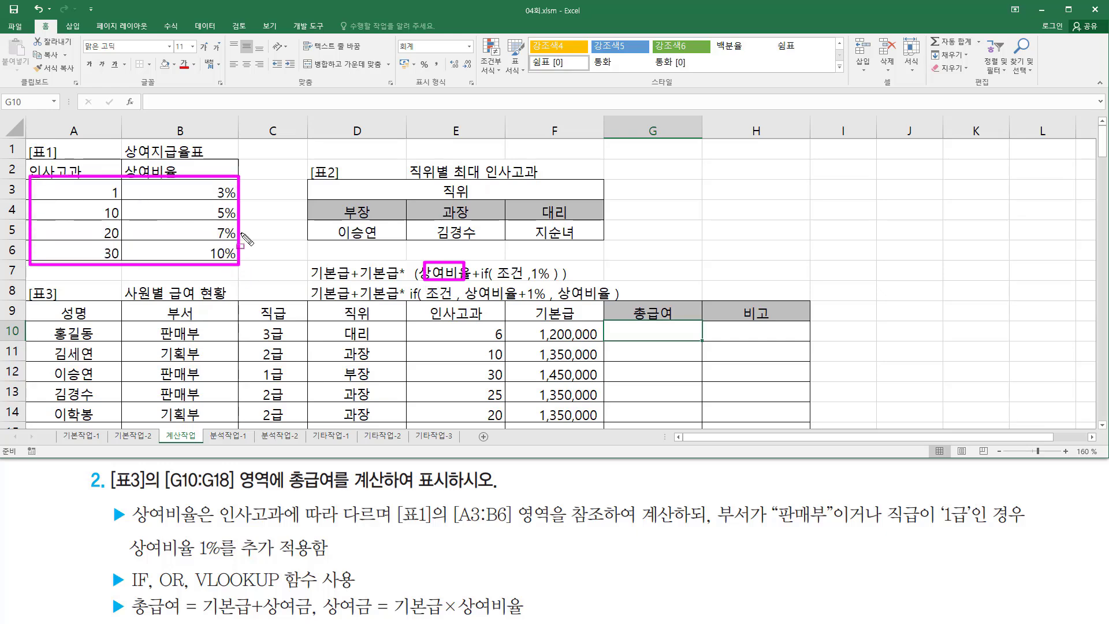
pyautogui.moveTo(200, 585)
pyautogui.mouseDown()
pyautogui.moveTo(208, 566)
pyautogui.moveTo(317, 602)
pyautogui.mouseUp()
pyautogui.press('Escape')
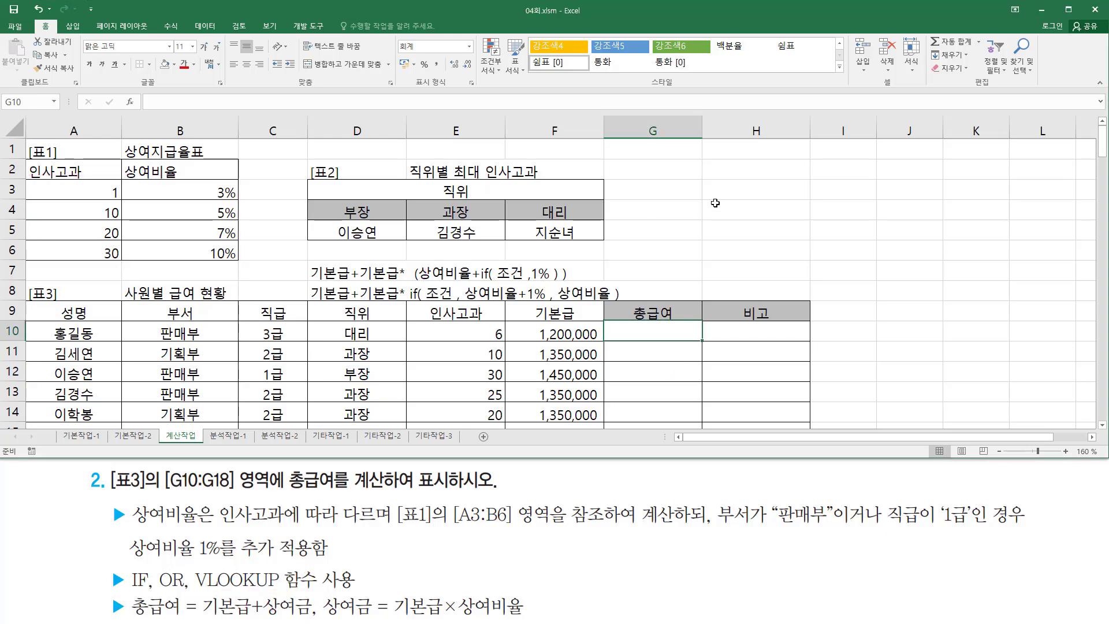
# Begin a VLOOKUP syntax note in H3 with "vlookup( 찾을값 , 참조범위"
pyautogui.click(715, 190)
pyautogui.write('vlookup(')
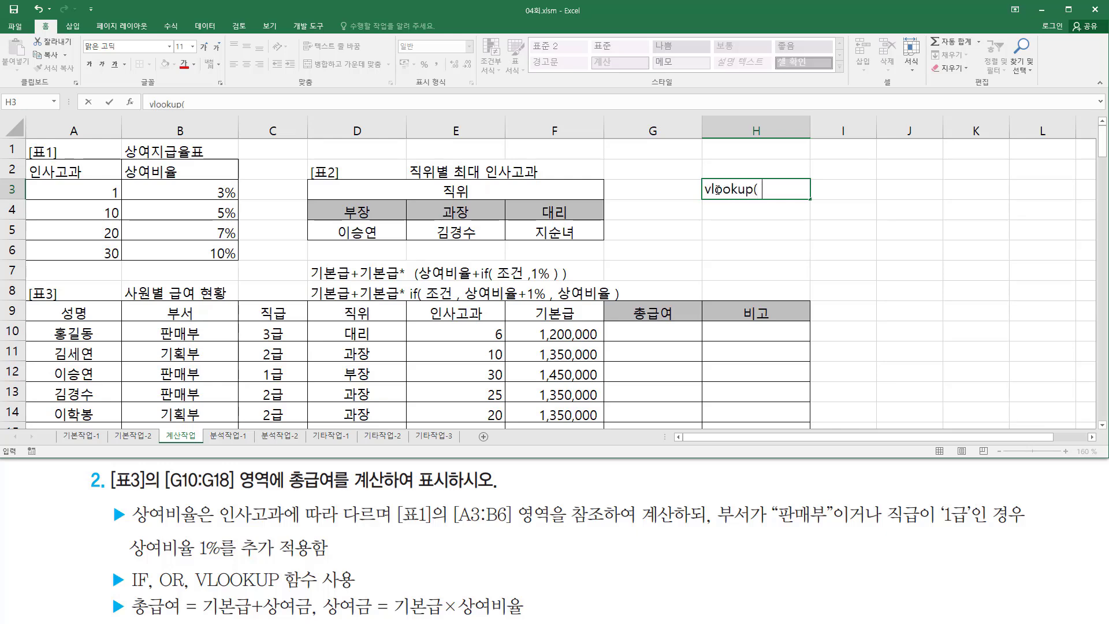
pyautogui.write(' 찾을가')
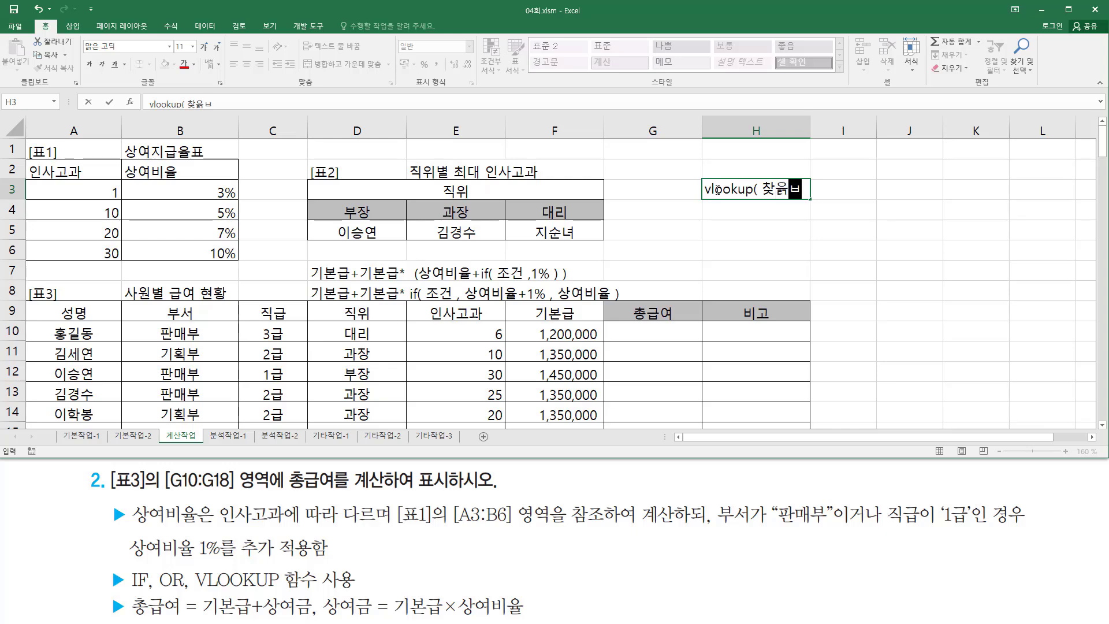
pyautogui.write('값 ')
pyautogui.write(', ㅊ')
pyautogui.write('참조범우')
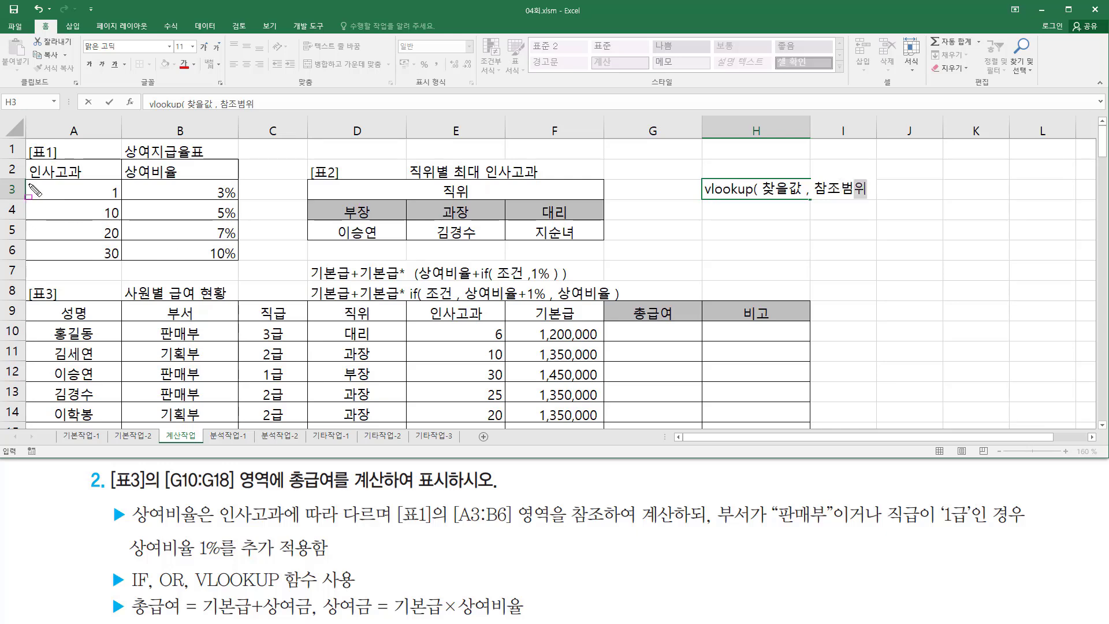
# Examine how the lookup value in E10 and the reference range A3:B6 behave as the formula is filled down column G
pyautogui.moveTo(30, 185); pyautogui.dragTo(243, 266)
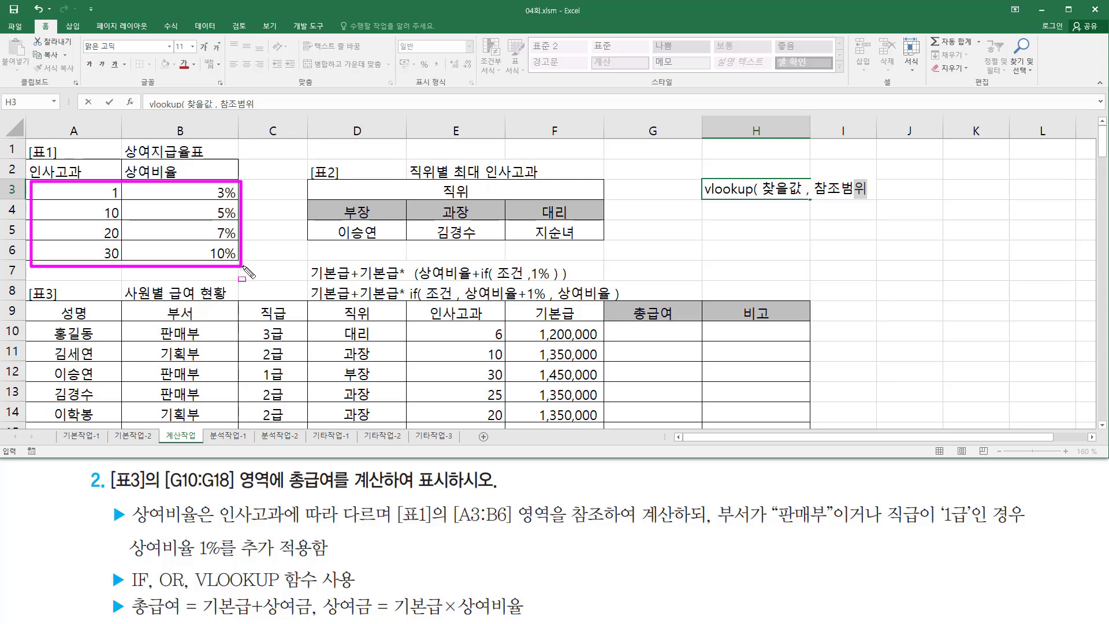
pyautogui.moveTo(764, 199); pyautogui.dragTo(796, 198)
pyautogui.moveTo(484, 323)
pyautogui.mouseDown()
pyautogui.moveTo(508, 361)
pyautogui.moveTo(506, 430)
pyautogui.moveTo(504, 348)
pyautogui.mouseUp()
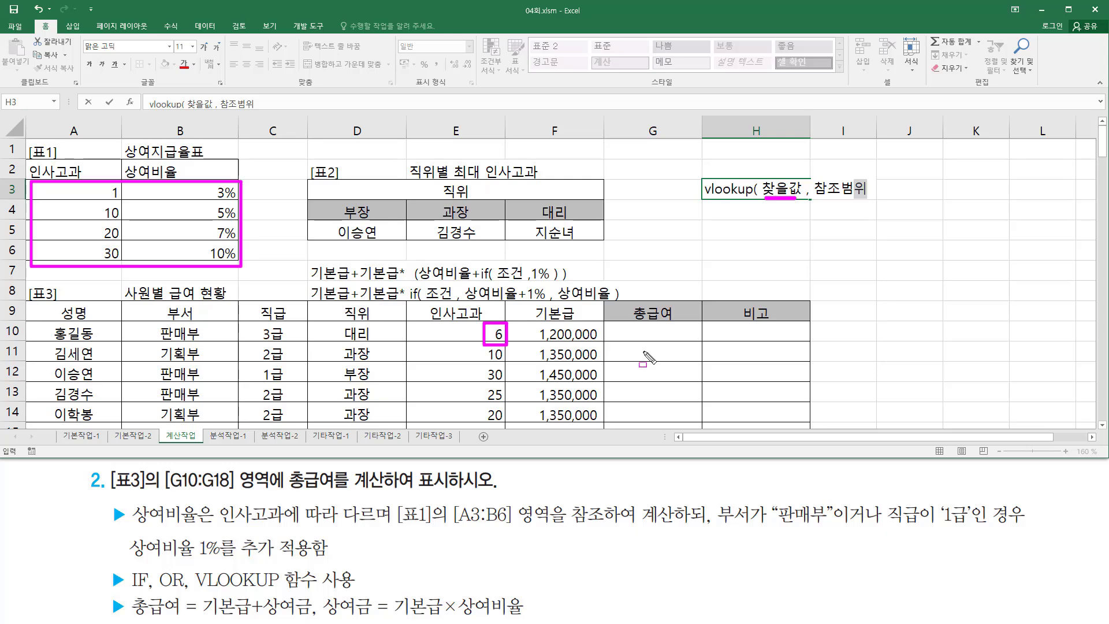
pyautogui.moveTo(636, 352)
pyautogui.mouseDown()
pyautogui.moveTo(623, 358)
pyautogui.moveTo(662, 359)
pyautogui.mouseUp()
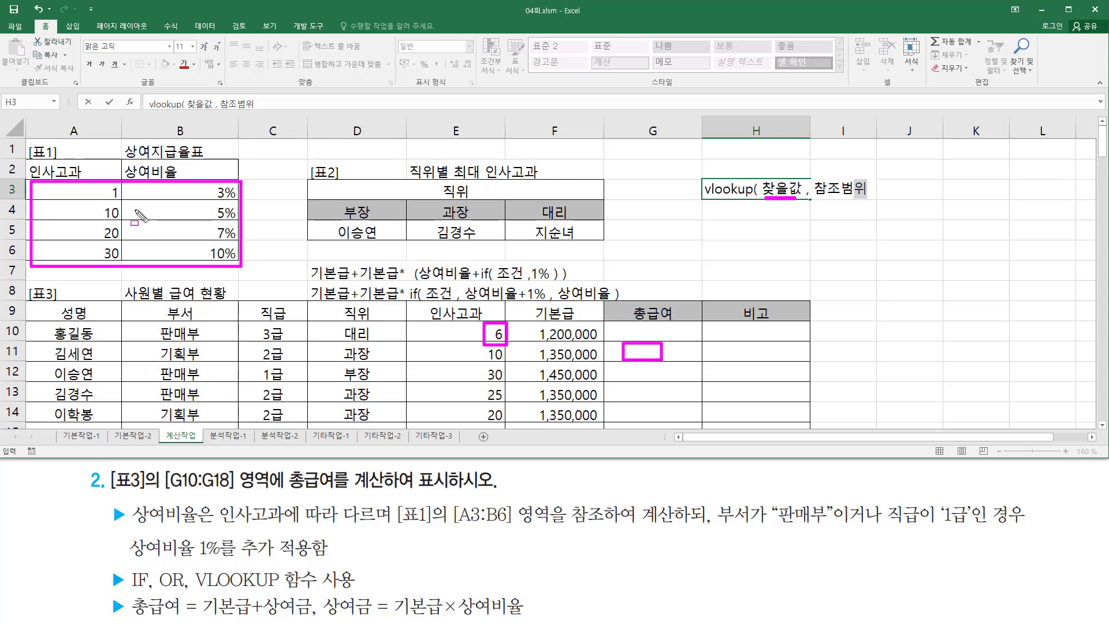
pyautogui.moveTo(51, 189)
pyautogui.mouseDown()
pyautogui.moveTo(53, 248)
pyautogui.moveTo(234, 263)
pyautogui.mouseUp()
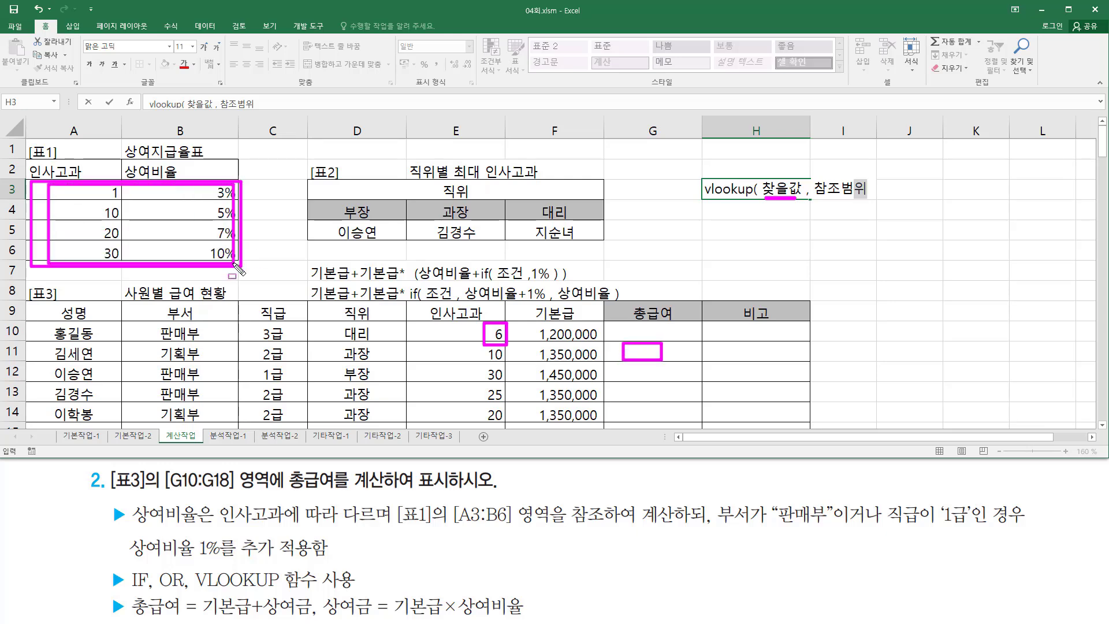
pyautogui.moveTo(635, 362)
pyautogui.mouseDown()
pyautogui.moveTo(626, 377)
pyautogui.moveTo(672, 365)
pyautogui.mouseUp()
pyautogui.moveTo(70, 188)
pyautogui.mouseDown()
pyautogui.moveTo(70, 208)
pyautogui.moveTo(170, 231)
pyautogui.moveTo(228, 265)
pyautogui.mouseUp()
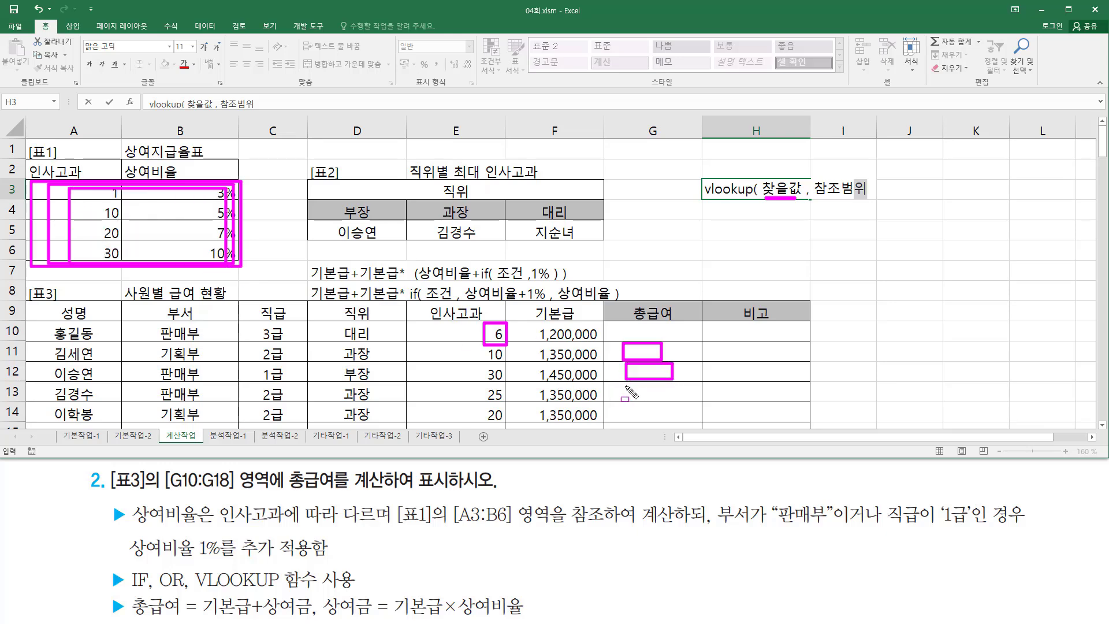
pyautogui.moveTo(622, 385); pyautogui.dragTo(683, 397)
pyautogui.moveTo(88, 195)
pyautogui.mouseDown()
pyautogui.moveTo(136, 231)
pyautogui.moveTo(216, 261)
pyautogui.moveTo(210, 251)
pyautogui.mouseUp()
pyautogui.press('Escape')
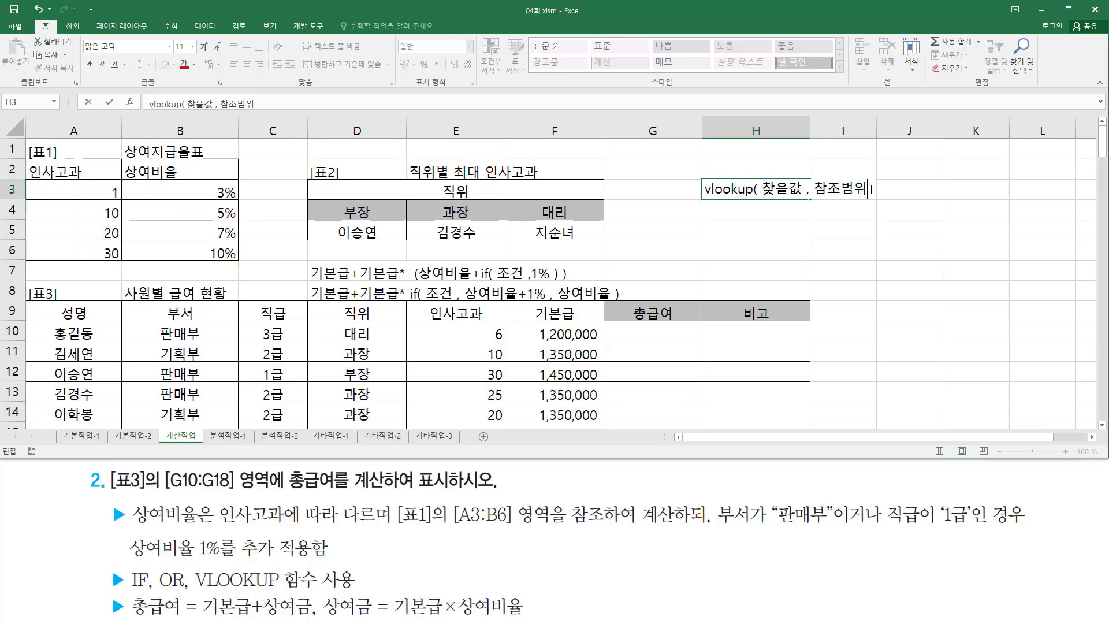
# Finish the VLOOKUP syntax note in H3 by appending " $ , 열번호 , 옵션 )"
pyautogui.write('$')
pyautogui.write(' ,')
pyautogui.write('열버')
pyautogui.write('호')
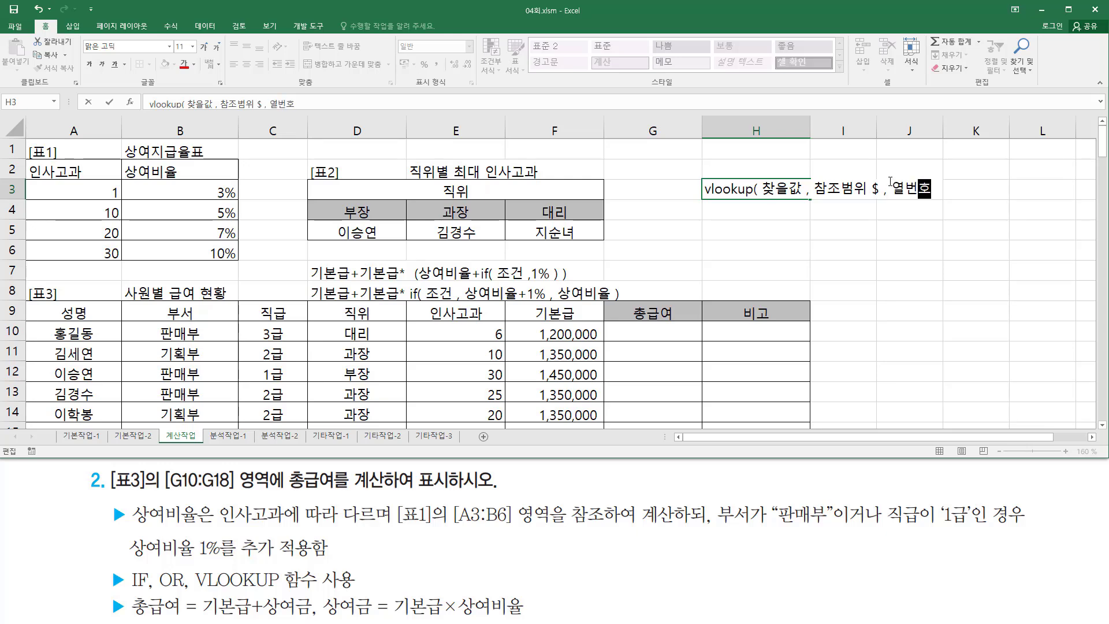
pyautogui.write('옵션')
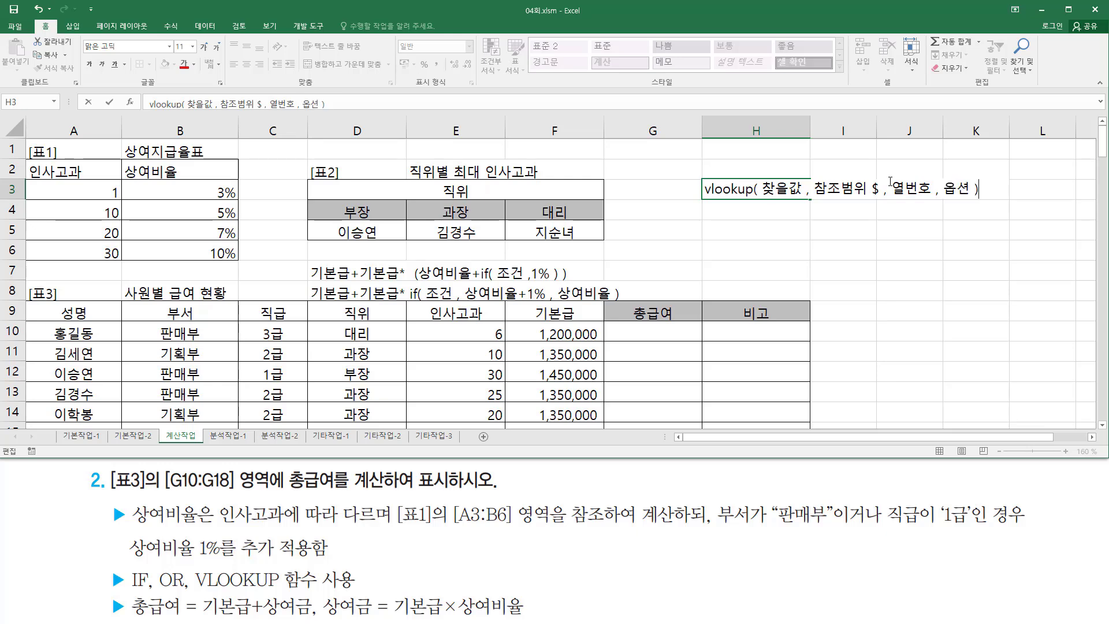
pyautogui.write(' )')
pyautogui.press('Return')
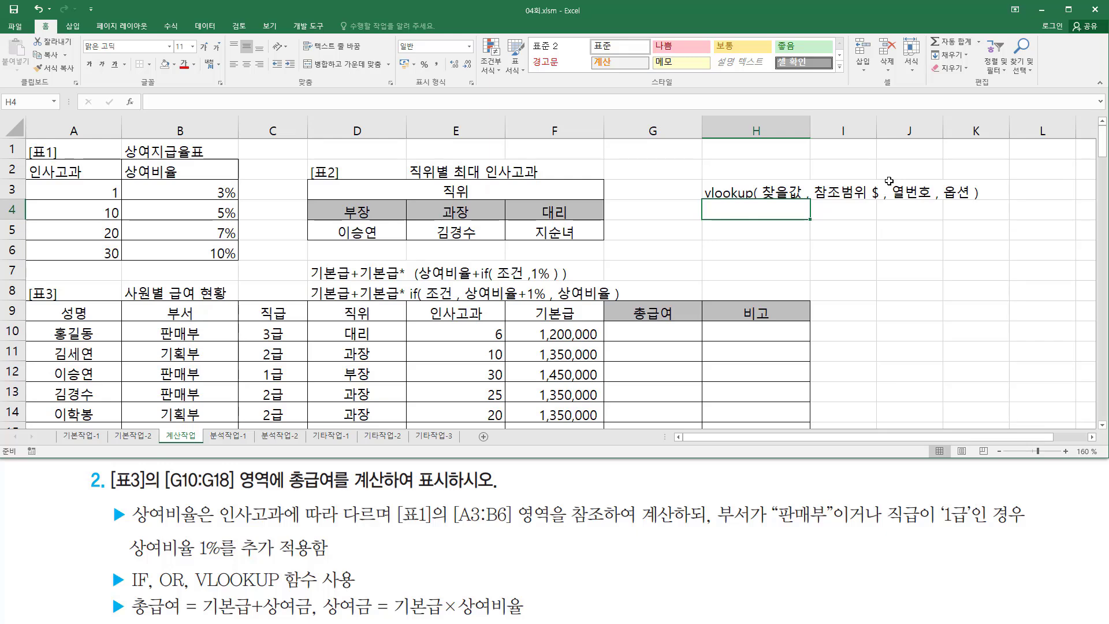
# List the VLOOKUP option values under the syntax note: "true(생략)" in H4 and "false" in H5
pyautogui.write('true')
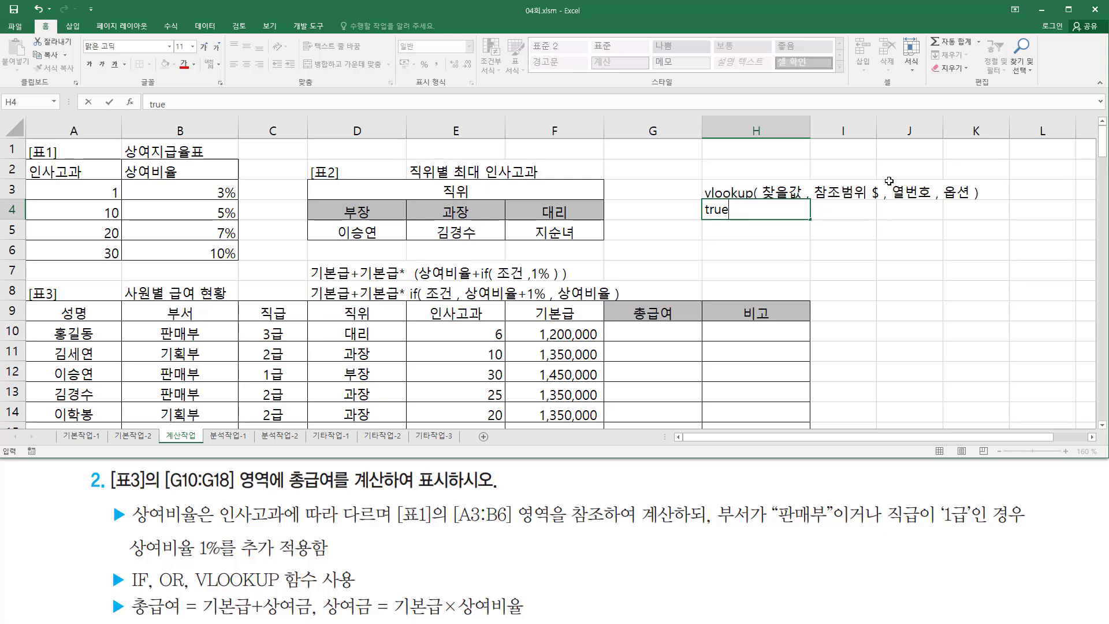
pyautogui.write('(생략)')
pyautogui.press('Return')
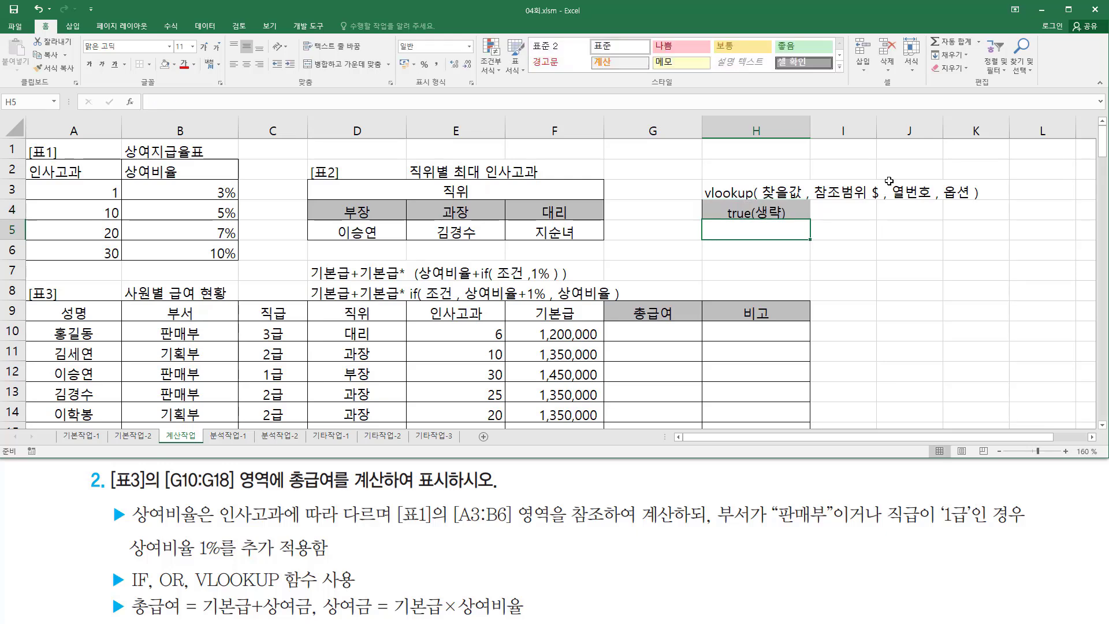
pyautogui.write('fal')
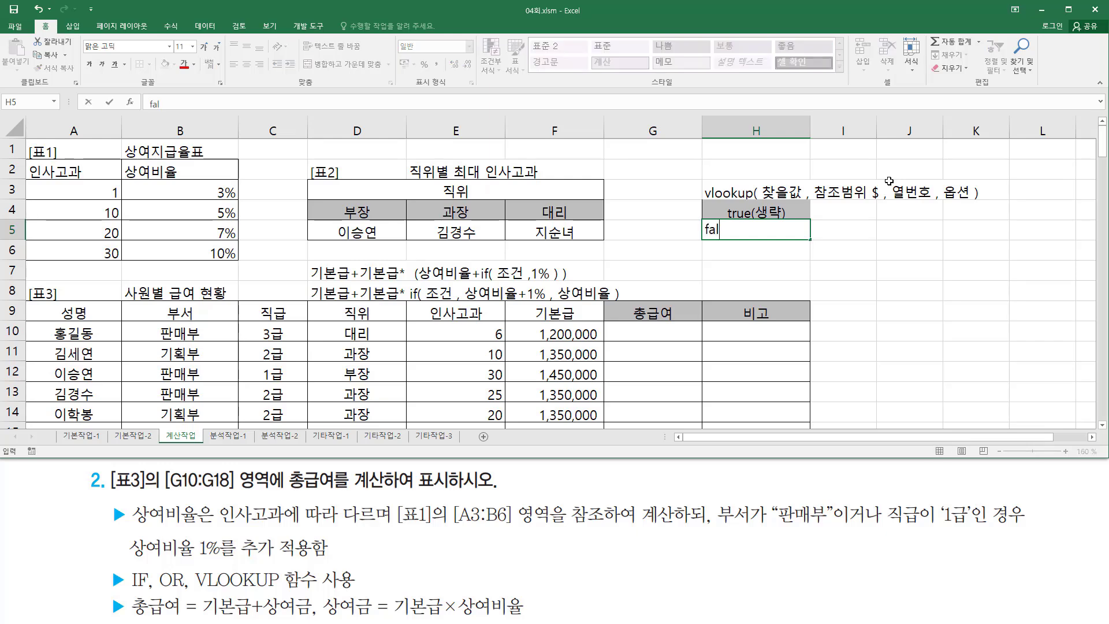
pyautogui.write('se')
pyautogui.press('Return')
# Remove the fill colour from the option notes in H4:H5
pyautogui.moveTo(757, 209); pyautogui.dragTo(757, 231)
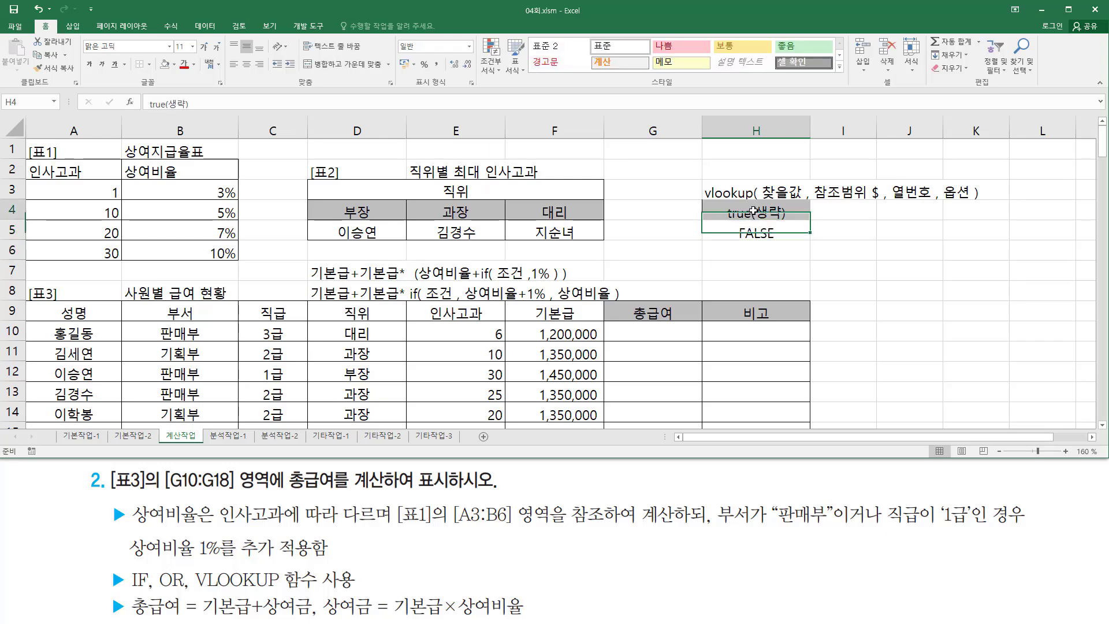
pyautogui.click(166, 62)
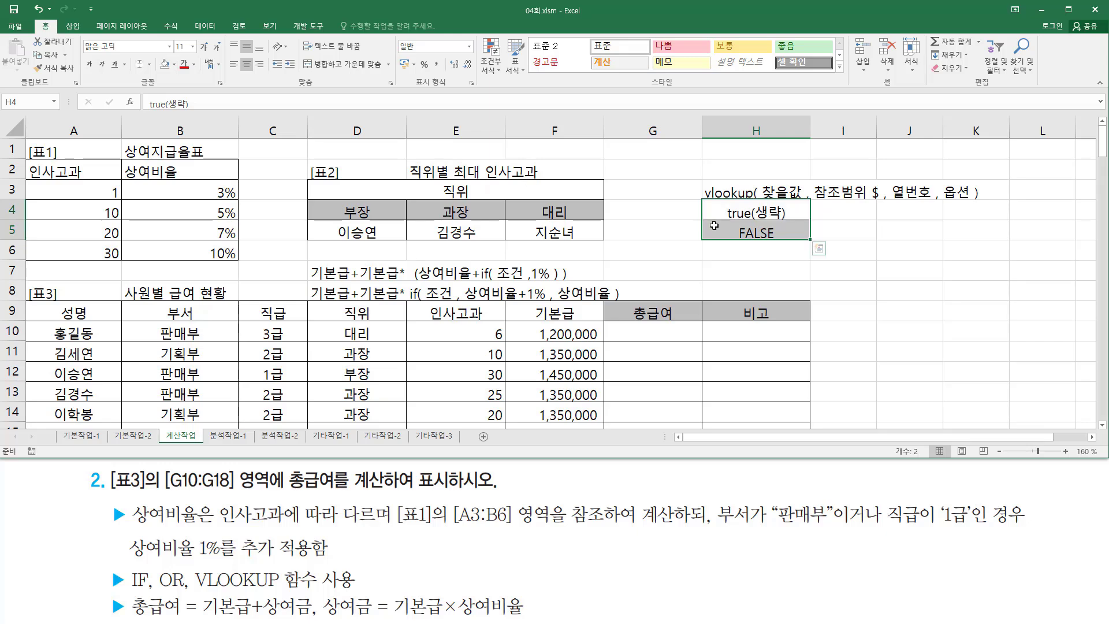
pyautogui.click(839, 206)
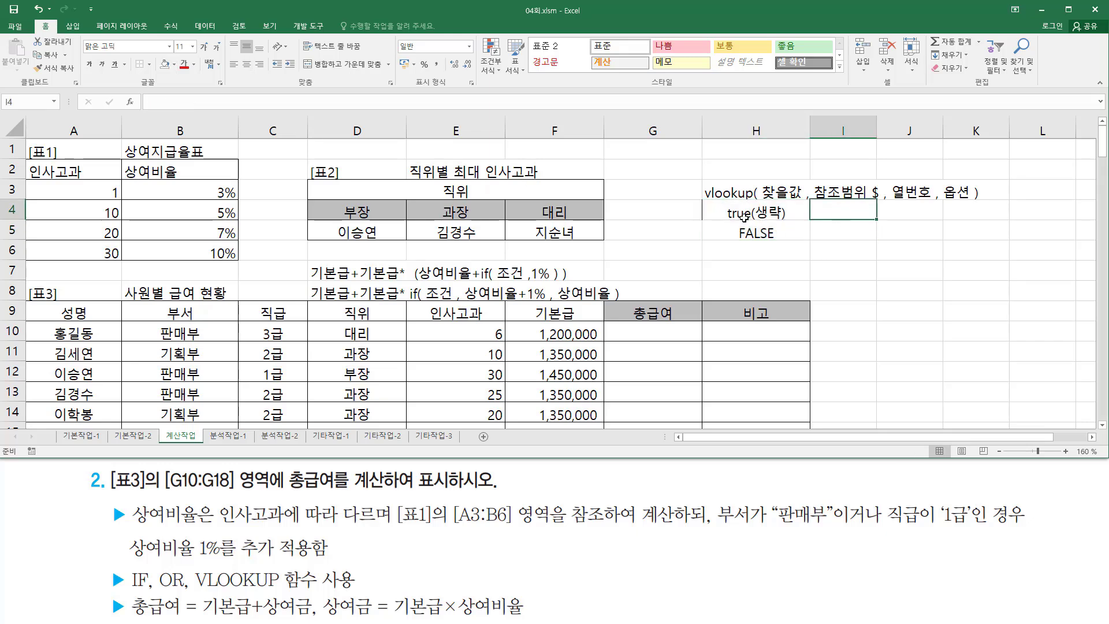
pyautogui.moveTo(814, 178)
pyautogui.mouseDown()
pyautogui.moveTo(837, 201)
pyautogui.moveTo(879, 199)
pyautogui.mouseUp()
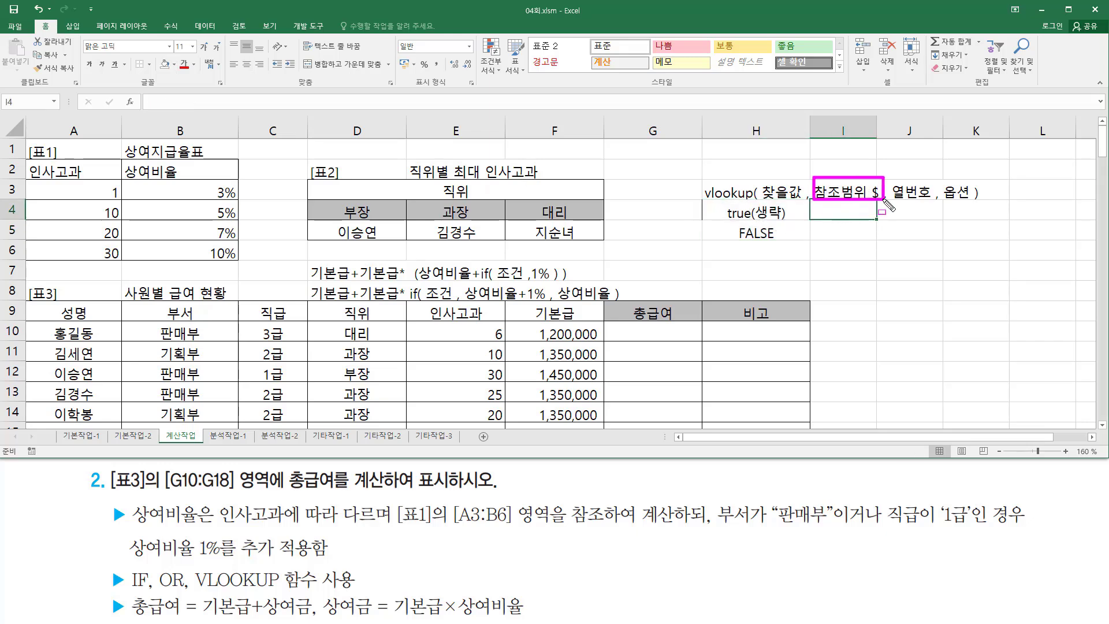
pyautogui.moveTo(760, 199); pyautogui.dragTo(802, 199)
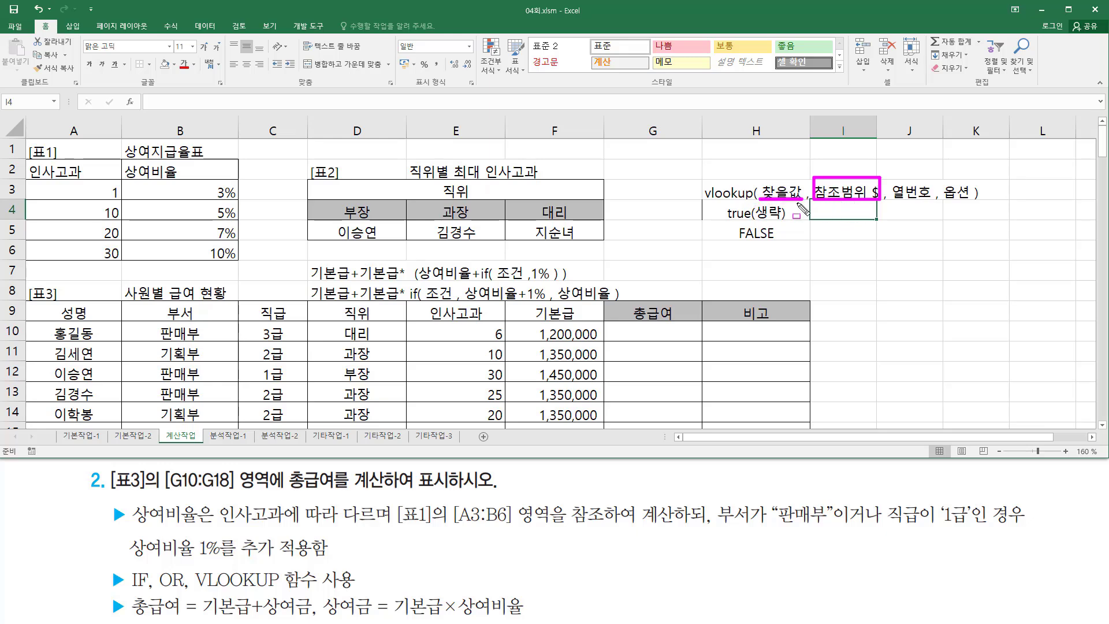
pyautogui.press('Escape')
pyautogui.click(844, 214)
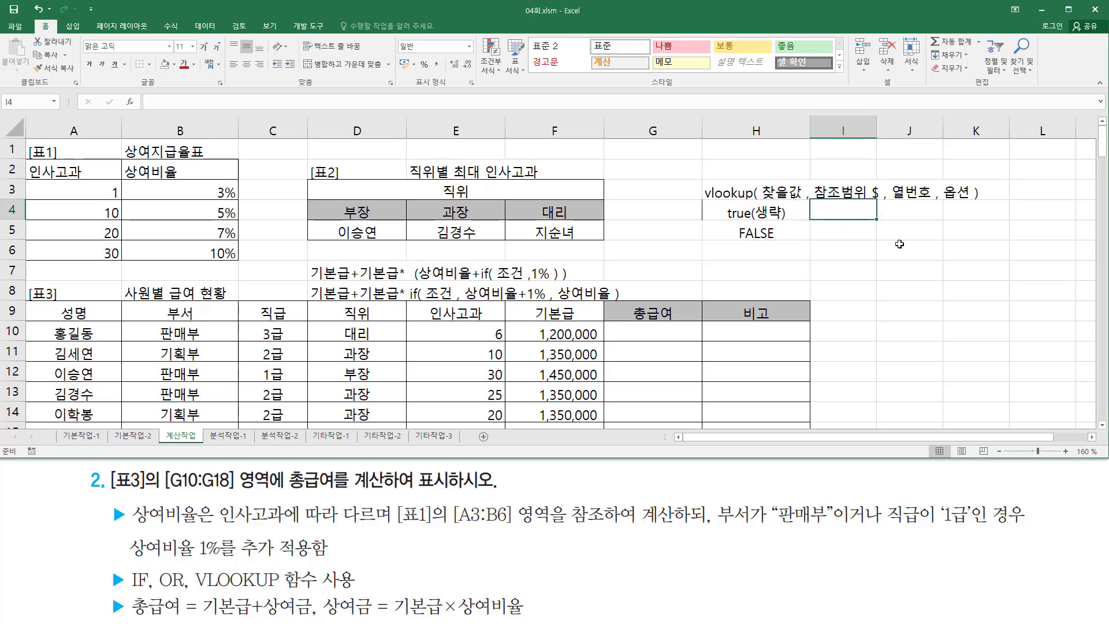
# Describe the two VLOOKUP option values: "근사값" in I4 and "정확하게 일치하는값" in I5
pyautogui.write('rms')
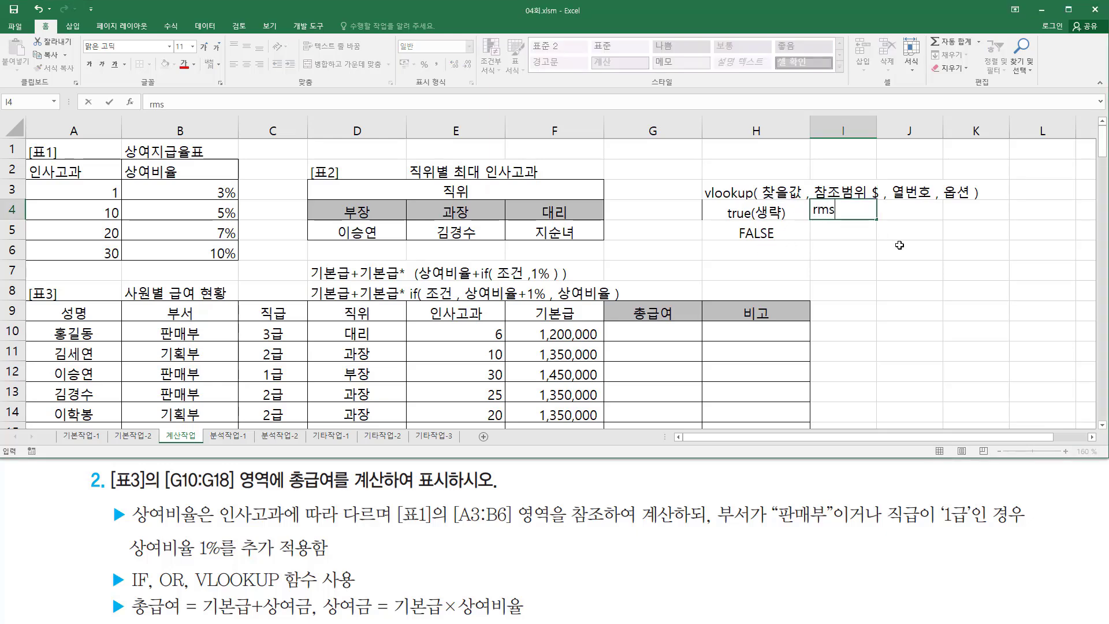
pyautogui.press('BackSpace')
pyautogui.press('BackSpace')
pyautogui.press('BackSpace')
pyautogui.press('Hangul')
pyautogui.write('근사값')
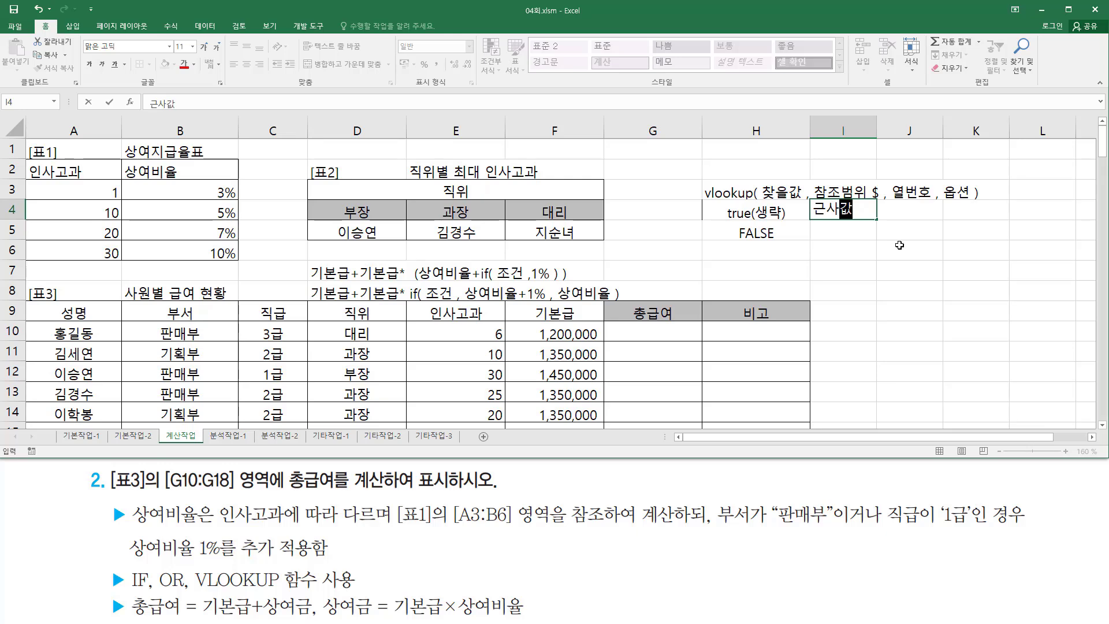
pyautogui.press('Return')
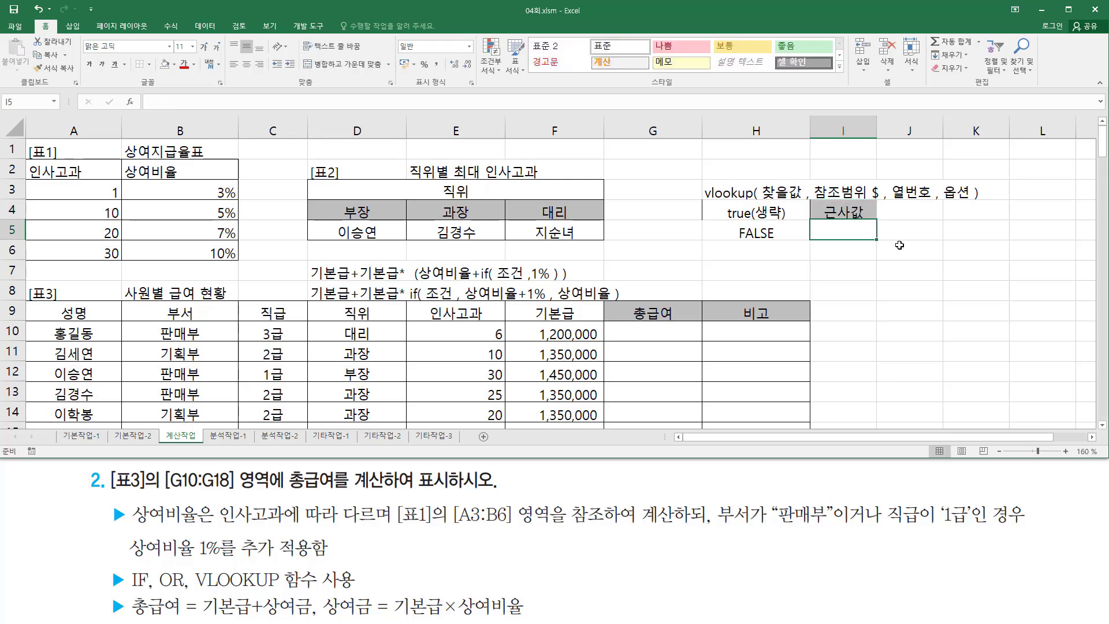
pyautogui.write('정확하게 이')
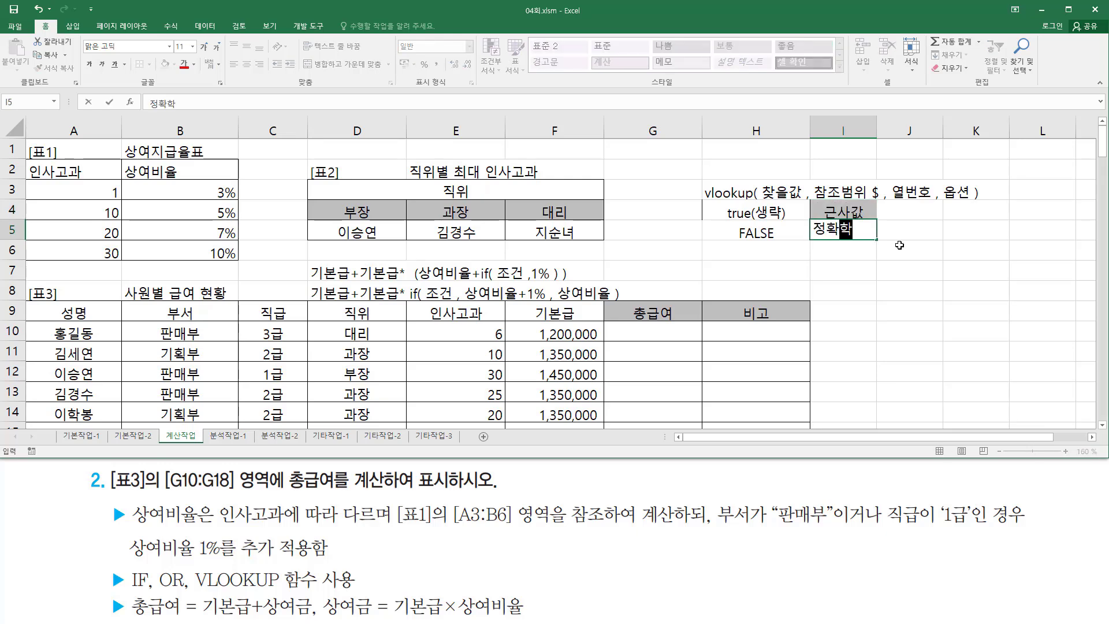
pyautogui.write('ㄹ치하는값')
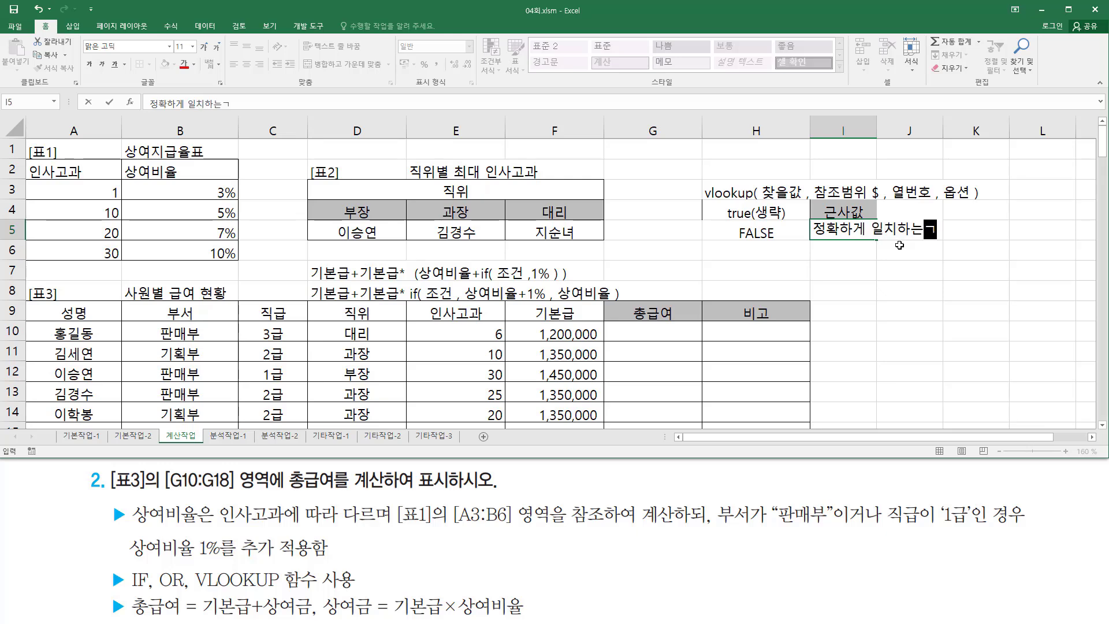
pyautogui.hotkey('ctrl', 'Return')
# Remove the fill colour from the "근사값" note in I4
pyautogui.press('Up')
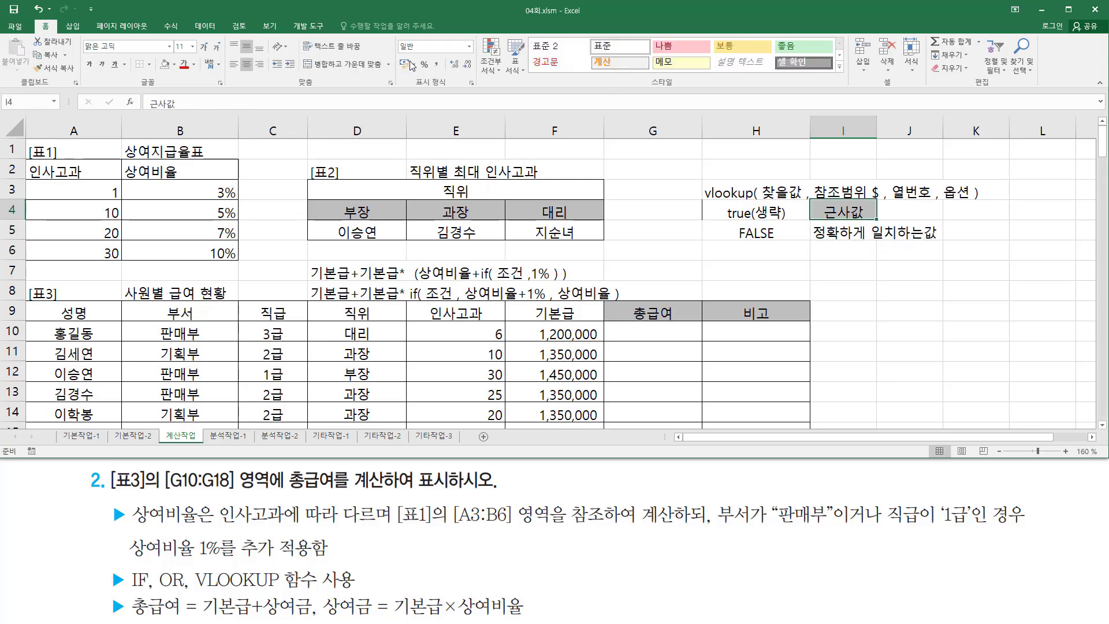
pyautogui.press('Down')
pyautogui.press('Down')
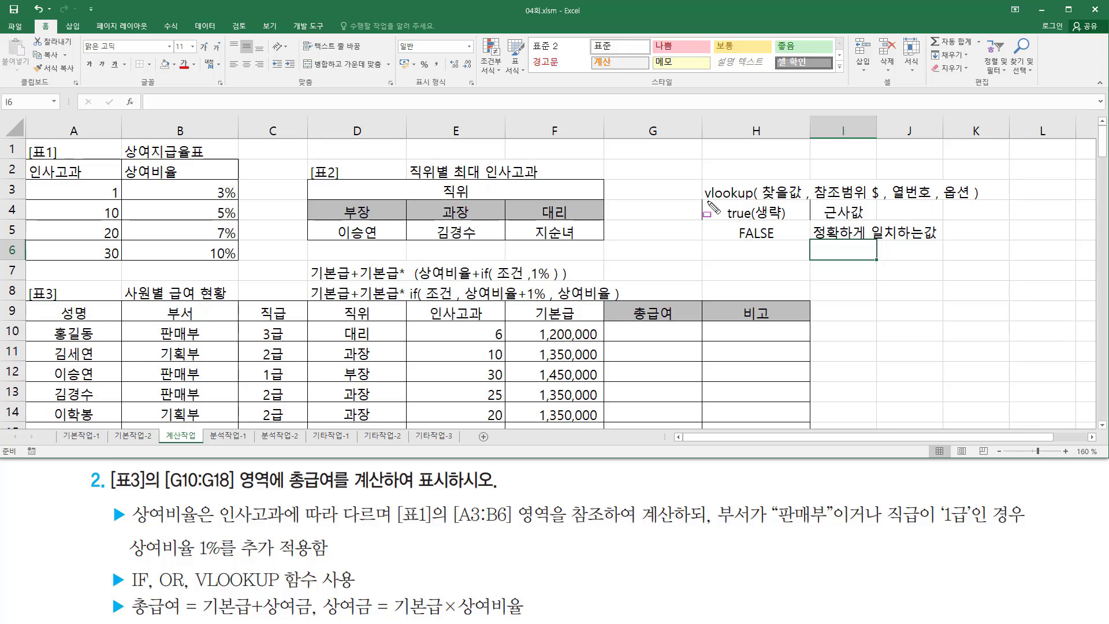
# Compare the lookup value in E10 with the A3:B6 table and the option notes to see which VLOOKUP match type applies
pyautogui.moveTo(705, 200)
pyautogui.mouseDown()
pyautogui.moveTo(867, 244)
pyautogui.moveTo(953, 238)
pyautogui.mouseUp()
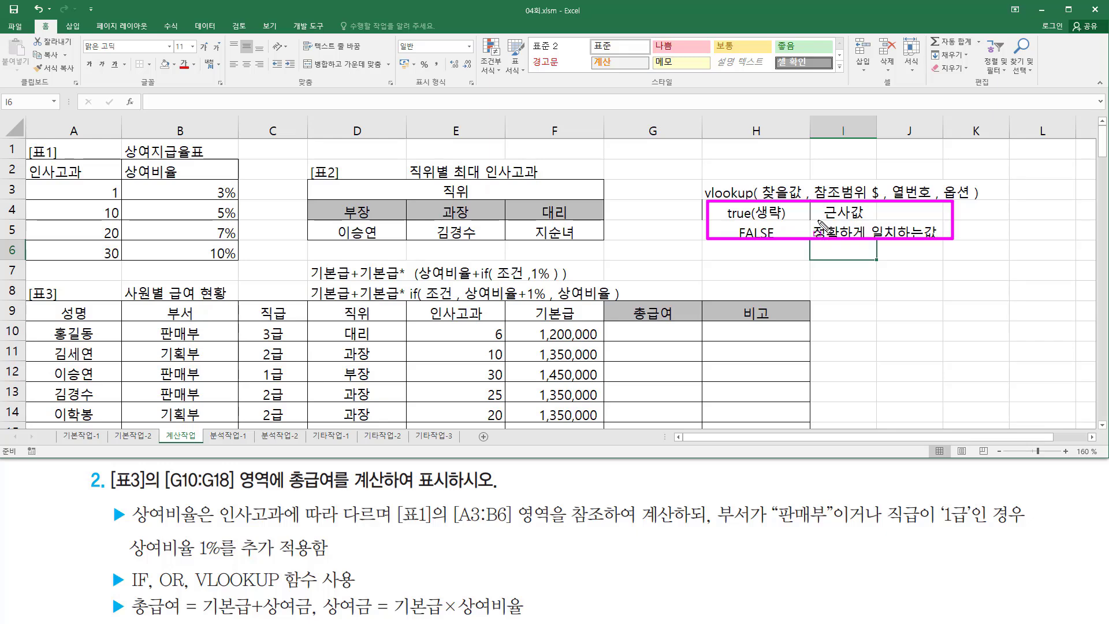
pyautogui.moveTo(717, 202); pyautogui.dragTo(969, 245)
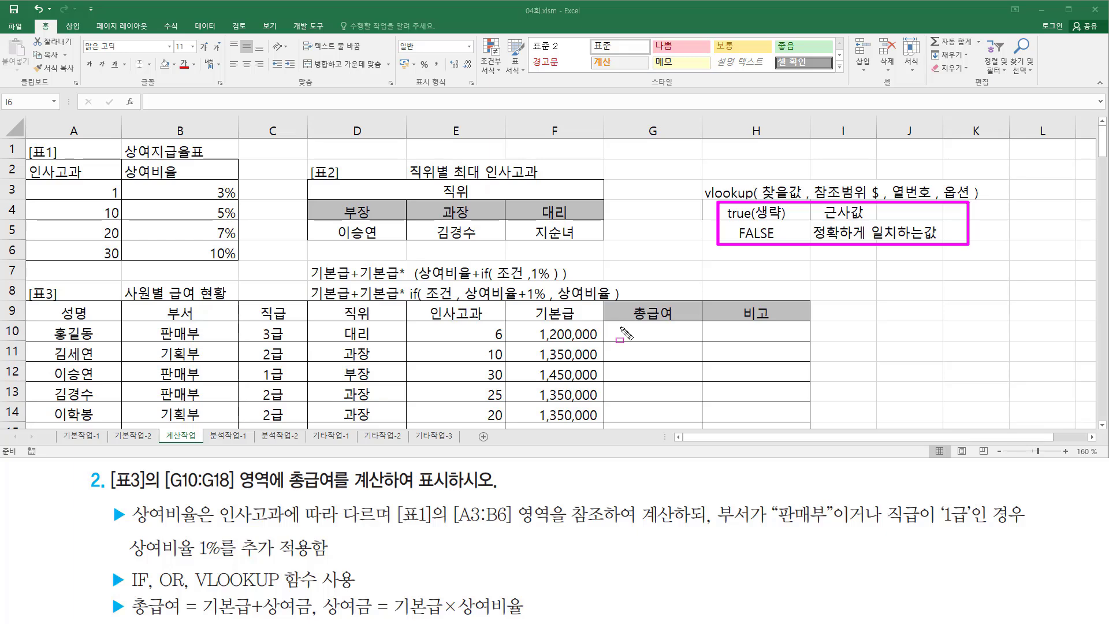
pyautogui.moveTo(621, 325); pyautogui.dragTo(697, 341)
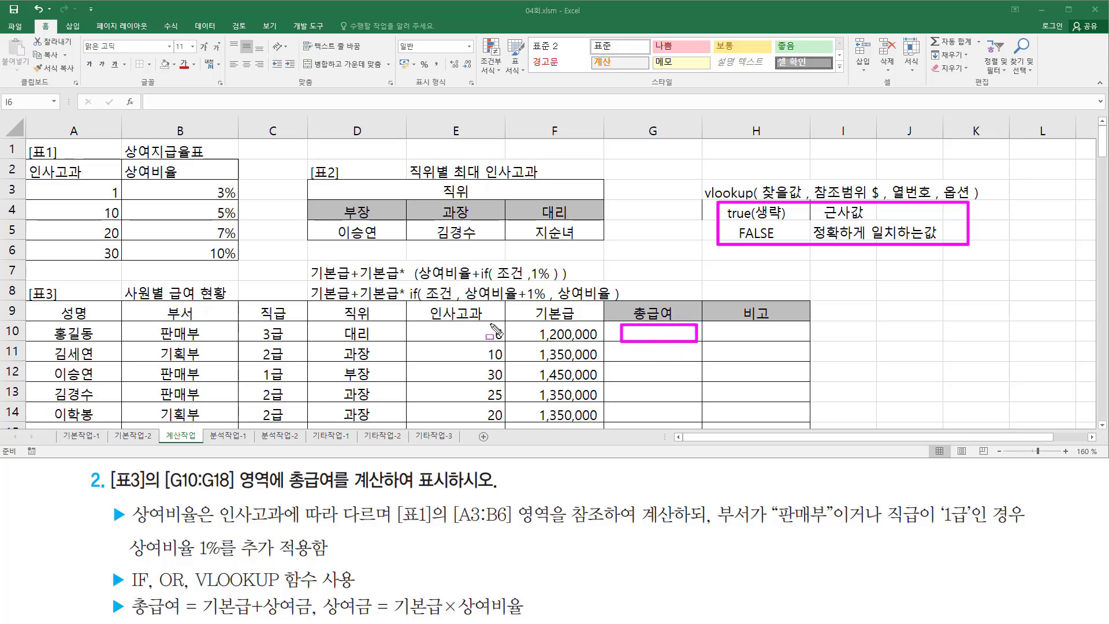
pyautogui.moveTo(489, 322); pyautogui.dragTo(508, 345)
pyautogui.moveTo(34, 183); pyautogui.dragTo(249, 264)
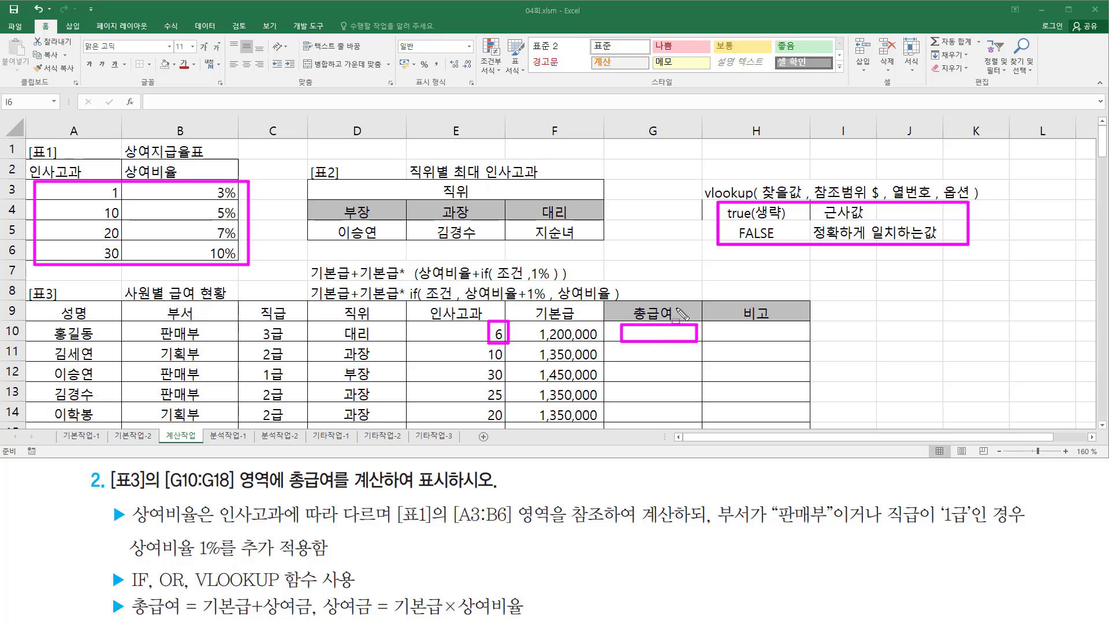
pyautogui.press('e')
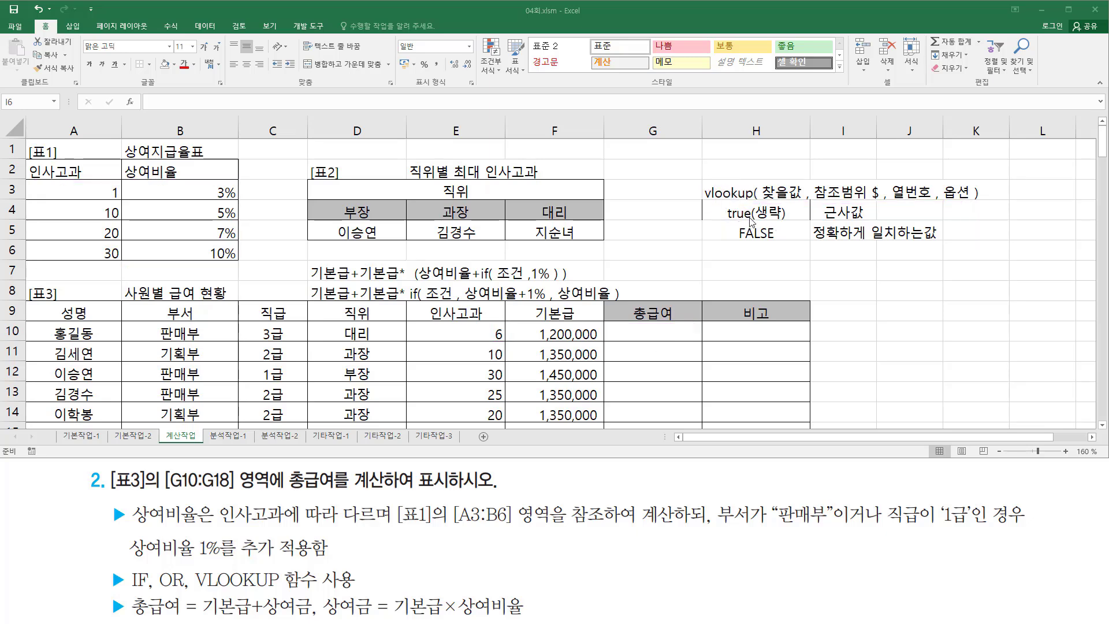
pyautogui.moveTo(722, 202)
pyautogui.mouseDown()
pyautogui.moveTo(777, 221)
pyautogui.moveTo(876, 222)
pyautogui.mouseUp()
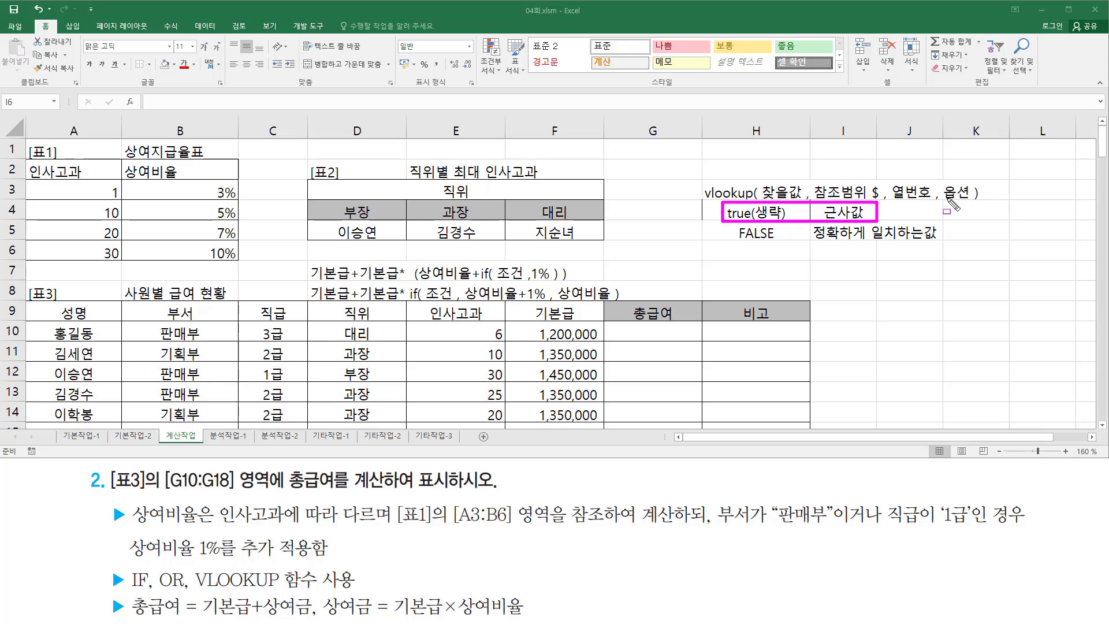
pyautogui.moveTo(942, 202); pyautogui.dragTo(967, 203)
pyautogui.moveTo(943, 203); pyautogui.dragTo(971, 203)
# Begin the total pay formula in G10 with "=F10 + F10 * (", following the first structure note
pyautogui.click(652, 333)
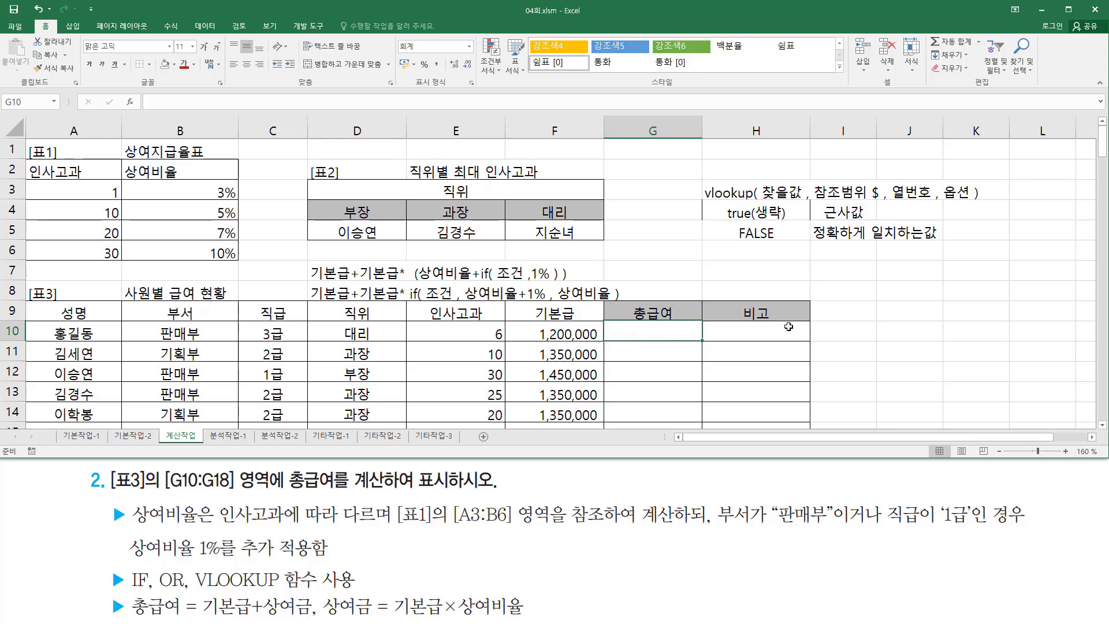
pyautogui.write('=')
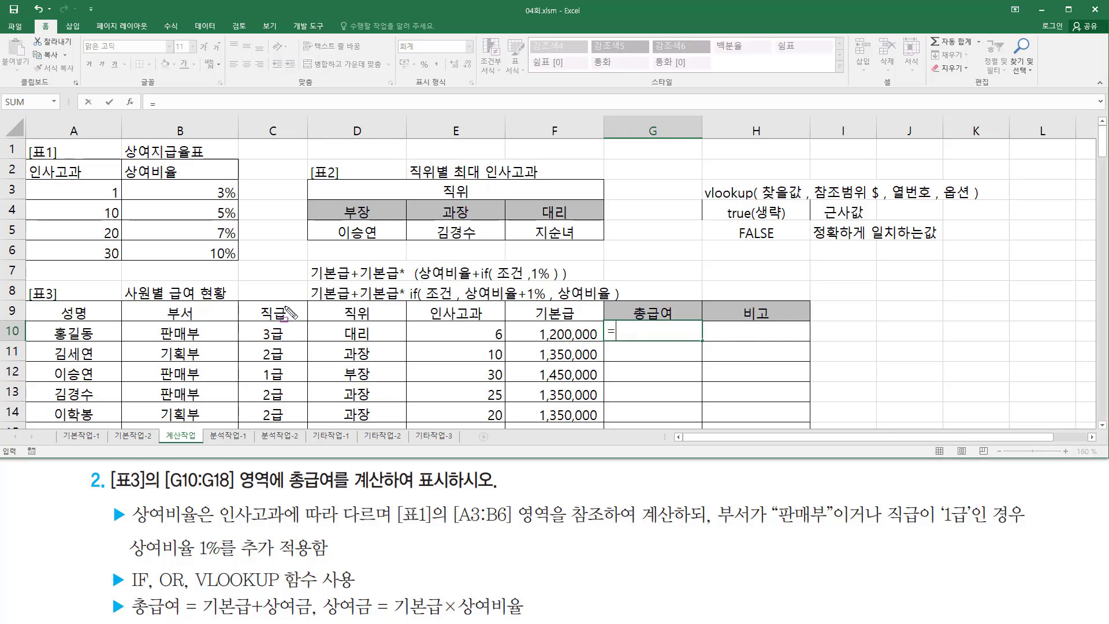
pyautogui.moveTo(309, 258)
pyautogui.mouseDown()
pyautogui.moveTo(349, 286)
pyautogui.moveTo(572, 291)
pyautogui.mouseUp()
pyautogui.press('Escape')
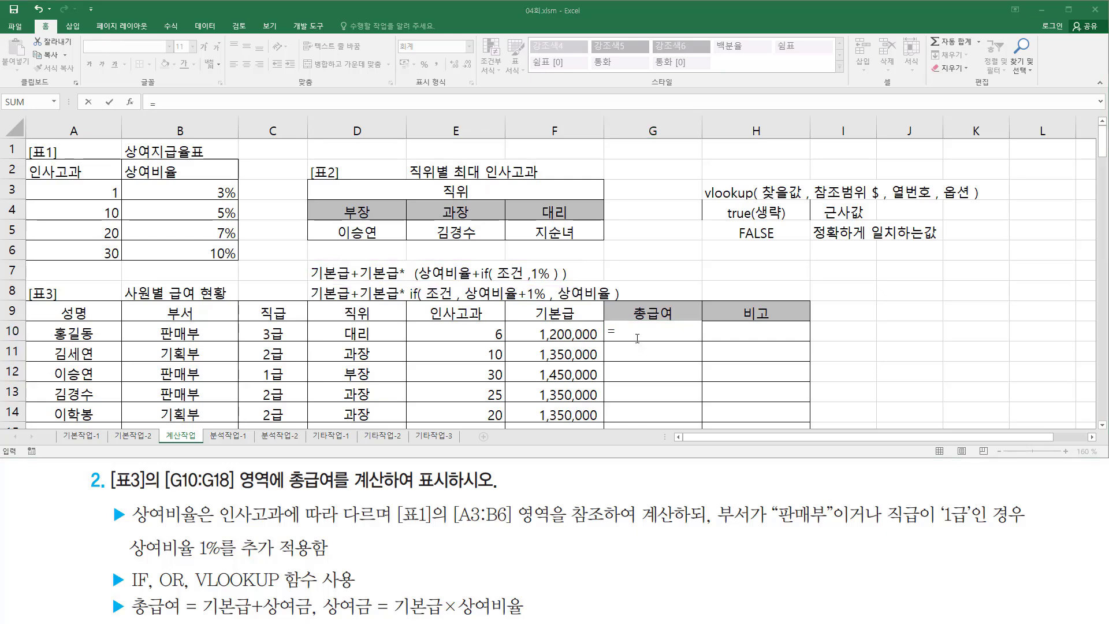
pyautogui.click(534, 334)
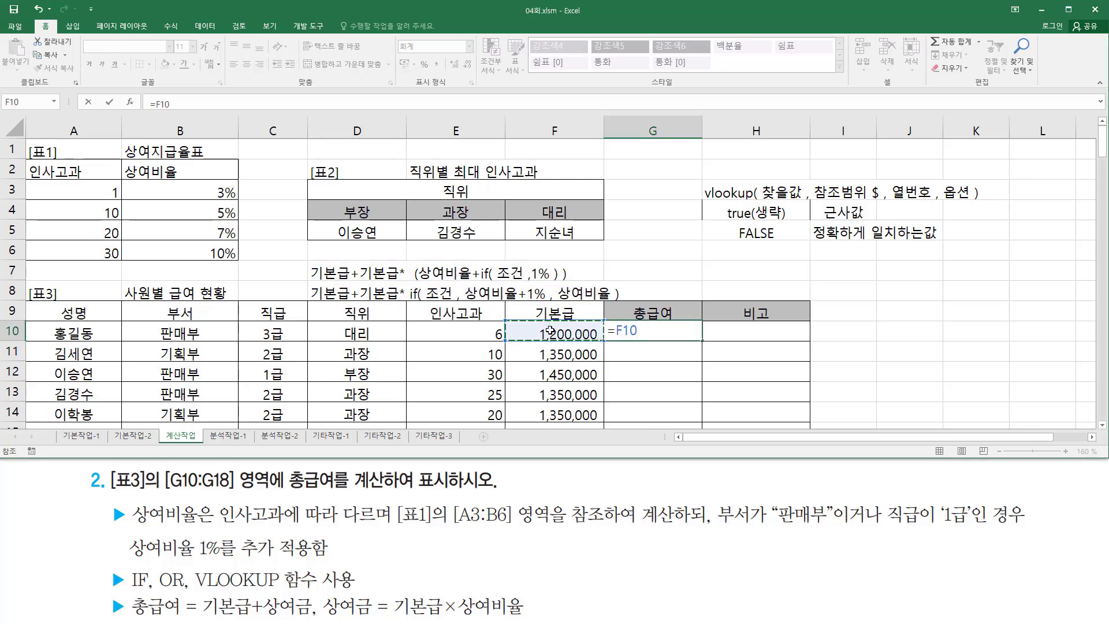
pyautogui.write('+')
pyautogui.click(548, 331)
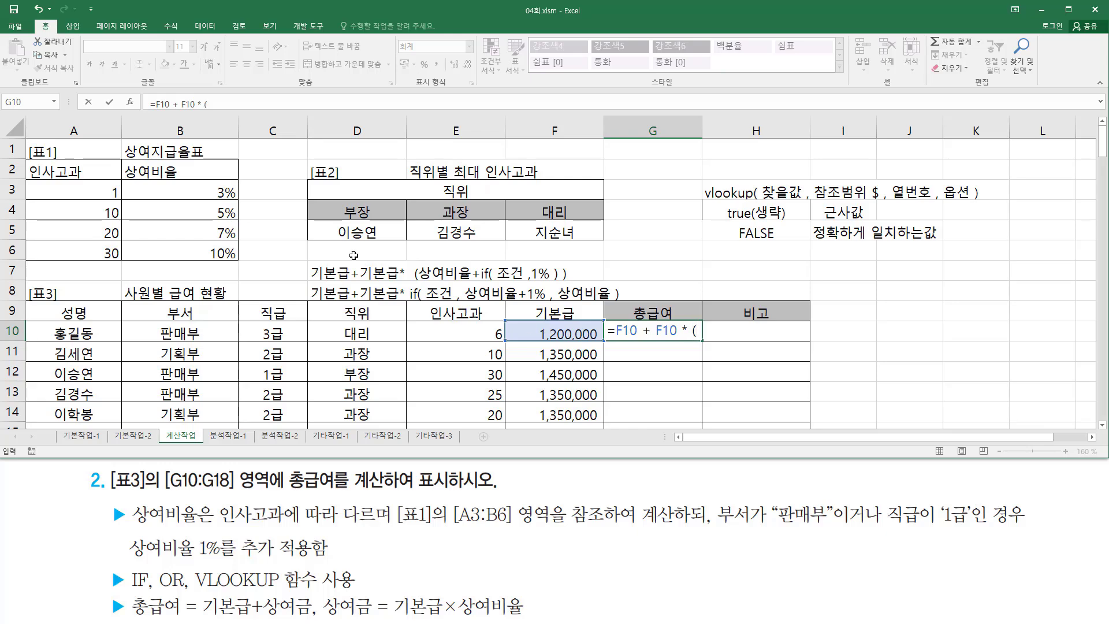
# Add a VLOOKUP function for the bonus rate (상여비율) to the G10 formula, with E10 as its lookup value
pyautogui.hotkey('ctrl', '2')
pyautogui.moveTo(421, 282); pyautogui.dragTo(472, 282)
pyautogui.moveTo(700, 178)
pyautogui.mouseDown()
pyautogui.moveTo(942, 206)
pyautogui.moveTo(988, 201)
pyautogui.mouseUp()
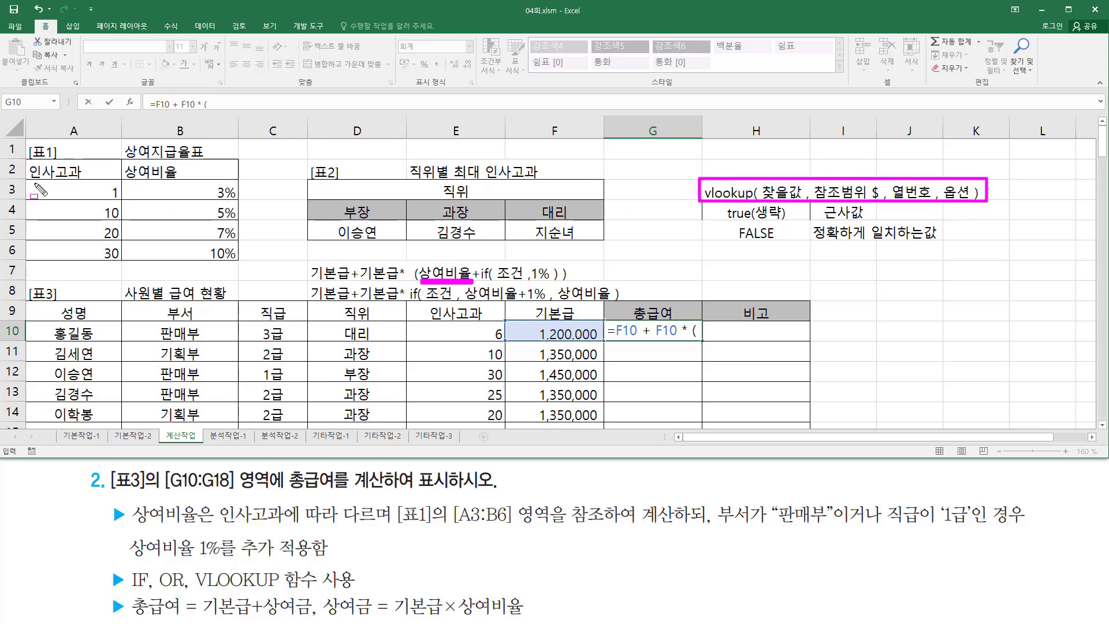
pyautogui.moveTo(35, 183); pyautogui.dragTo(243, 265)
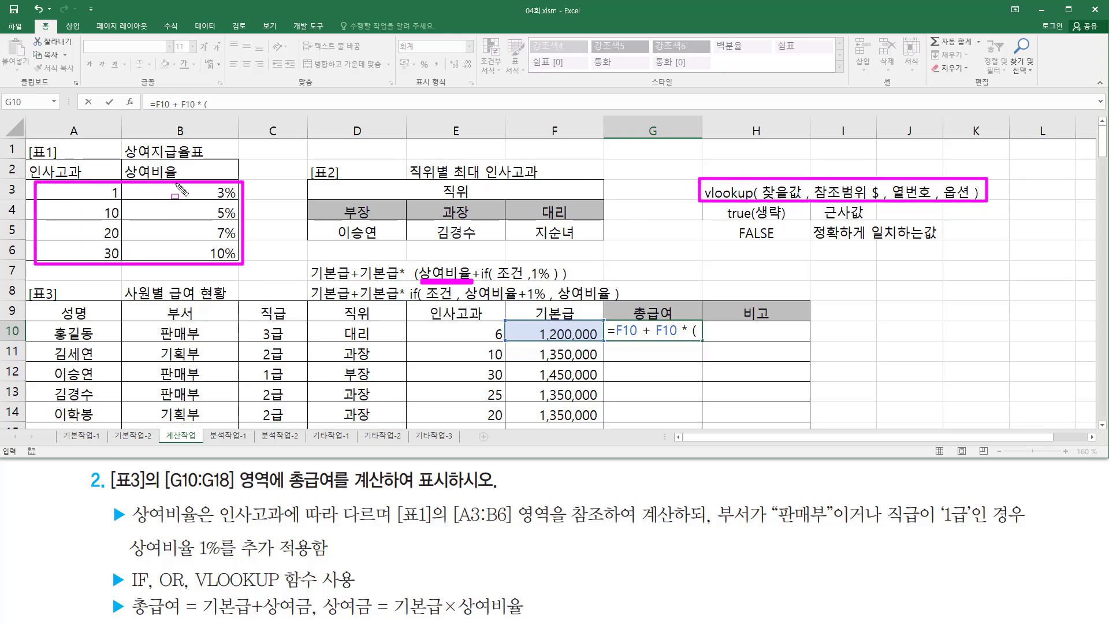
pyautogui.press('Escape')
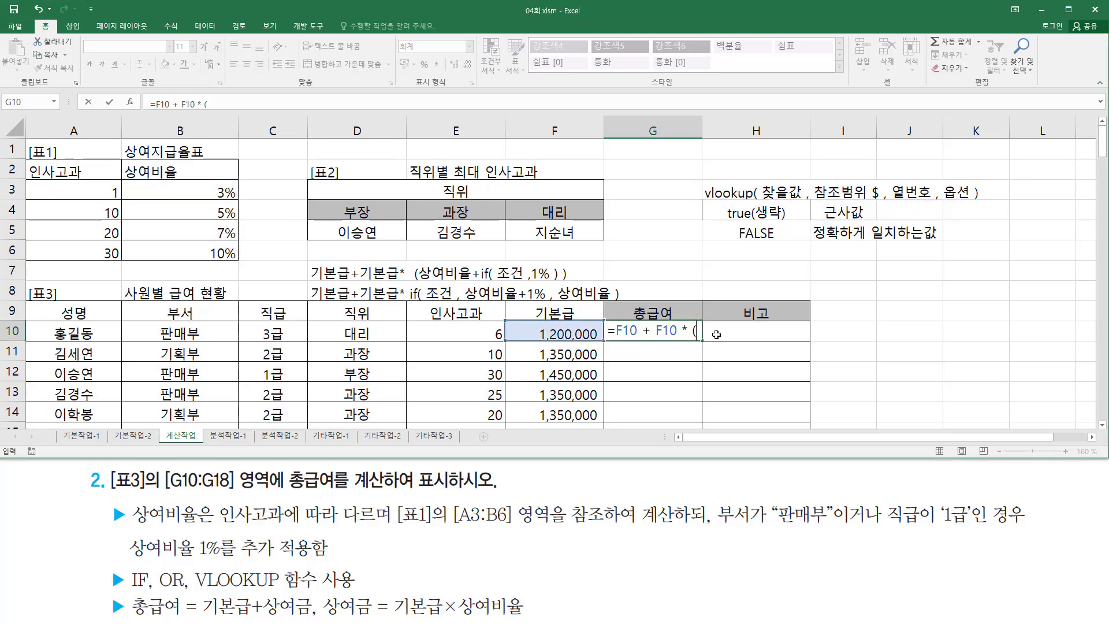
pyautogui.write('vloo')
pyautogui.press('Tab')
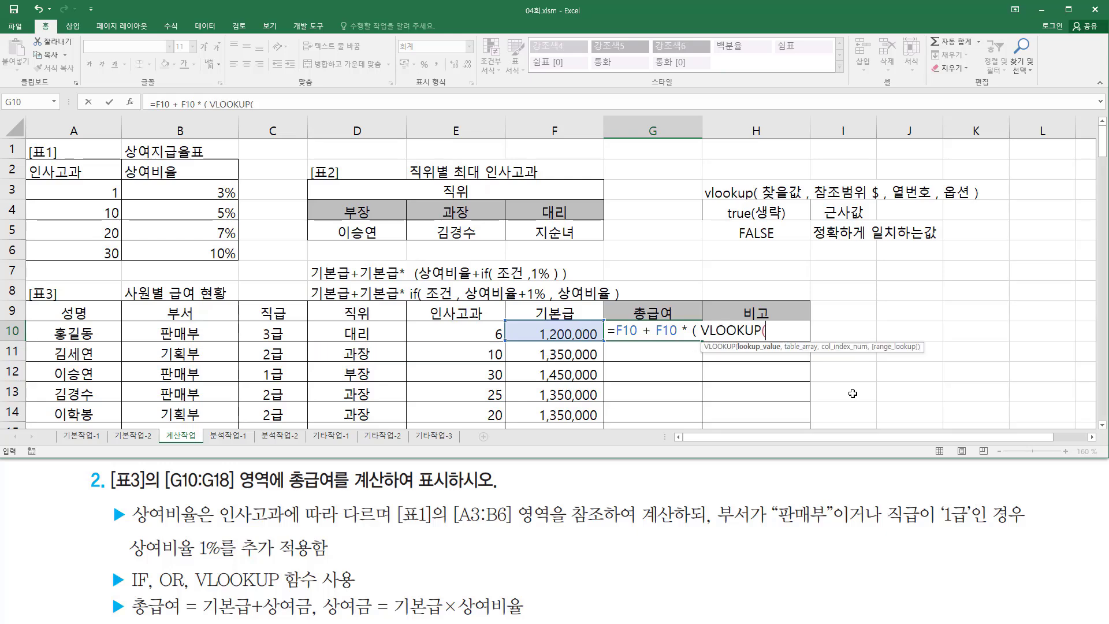
pyautogui.click(469, 330)
pyautogui.write(',')
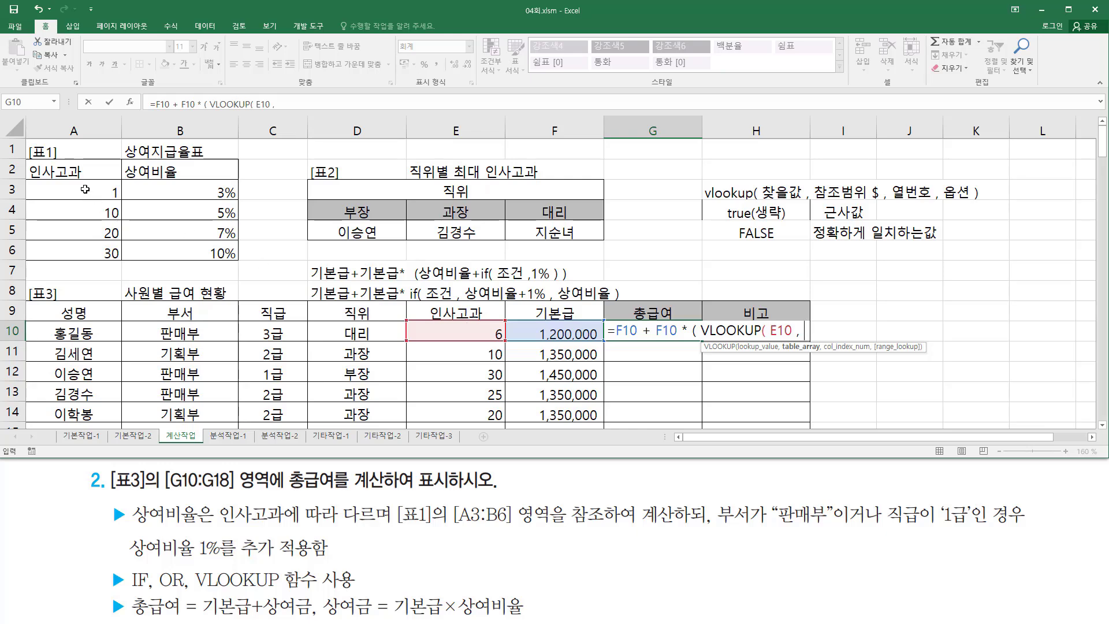
# Complete the VLOOKUP with the absolute reference range $A$3:$B$6 and column number 2, omit the match option, and close its parenthesis
pyautogui.moveTo(85, 190)
pyautogui.mouseDown()
pyautogui.moveTo(190, 231)
pyautogui.moveTo(193, 250)
pyautogui.mouseUp()
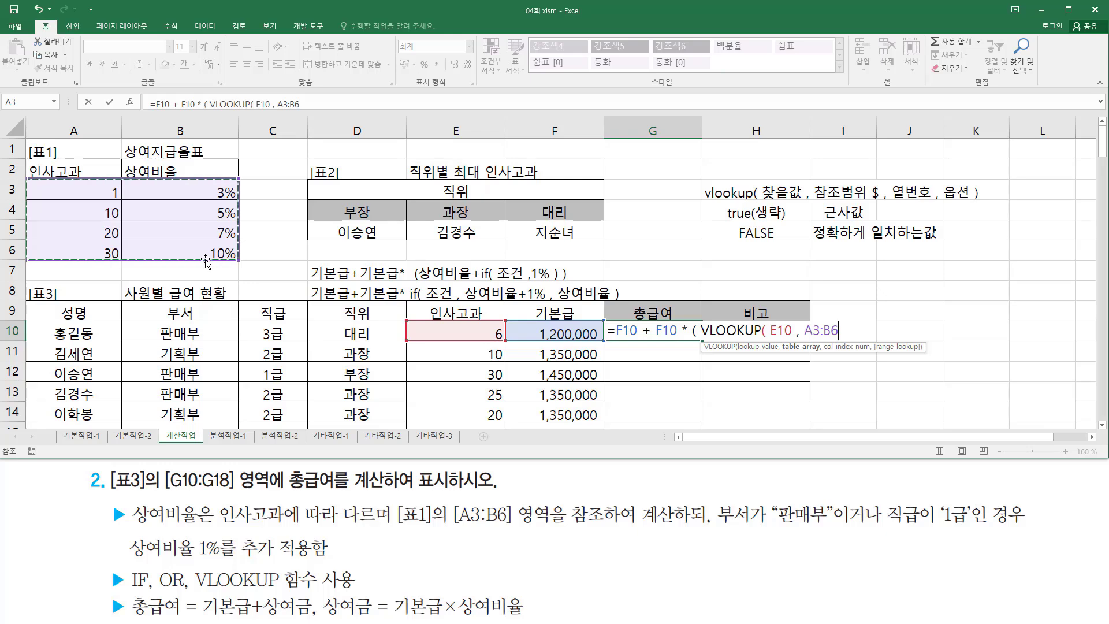
pyautogui.press('F4')
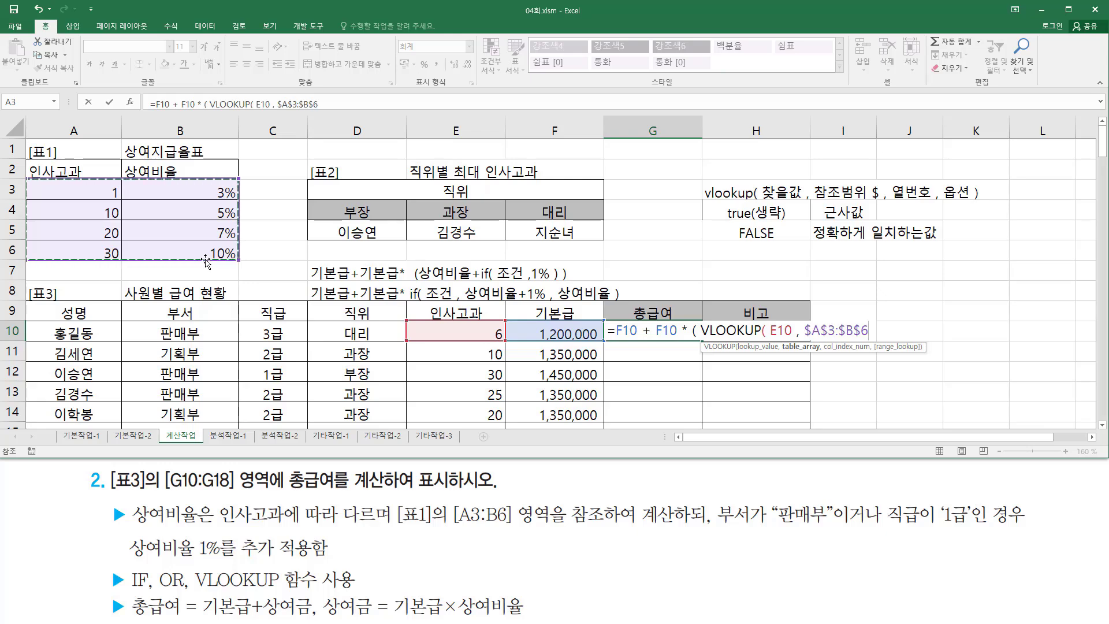
pyautogui.write(',')
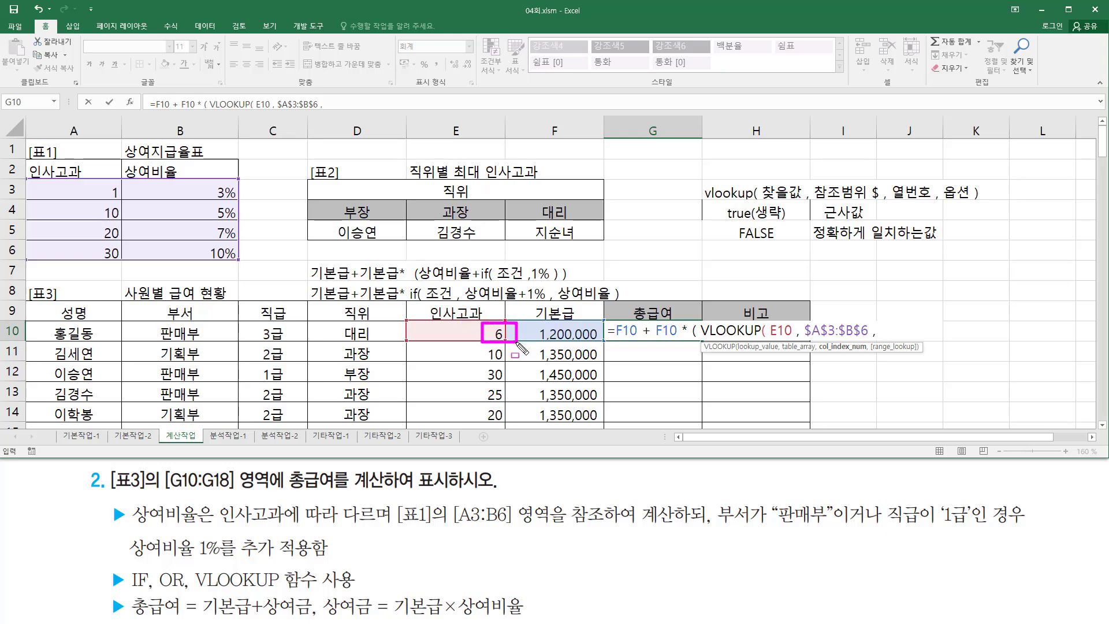
pyautogui.moveTo(30, 180)
pyautogui.mouseDown()
pyautogui.moveTo(79, 217)
pyautogui.moveTo(242, 260)
pyautogui.mouseUp()
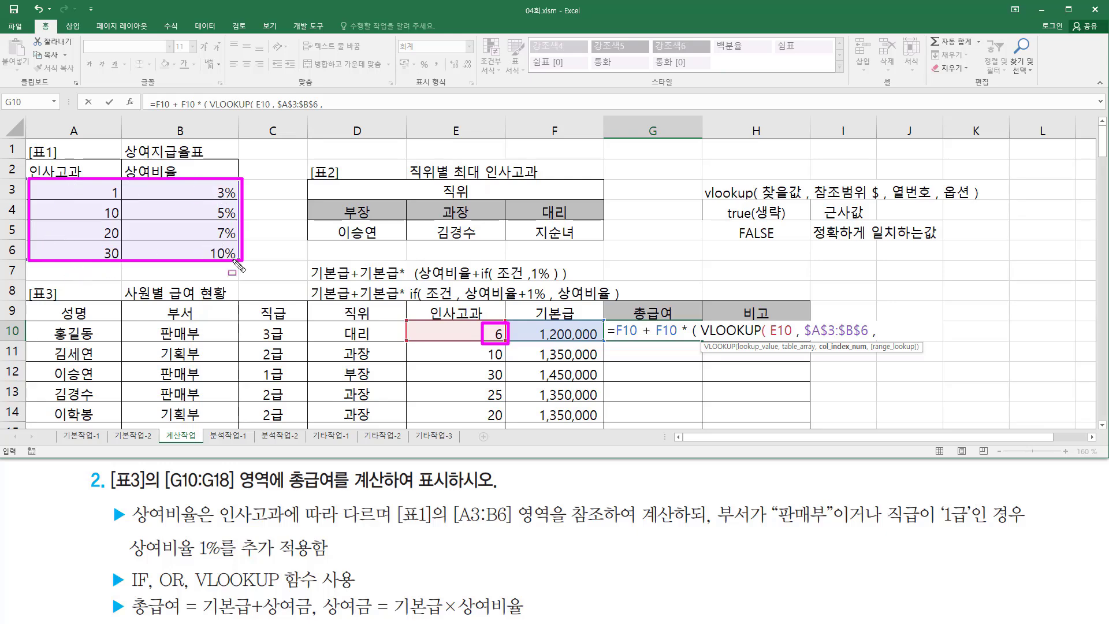
pyautogui.moveTo(203, 157); pyautogui.dragTo(203, 253)
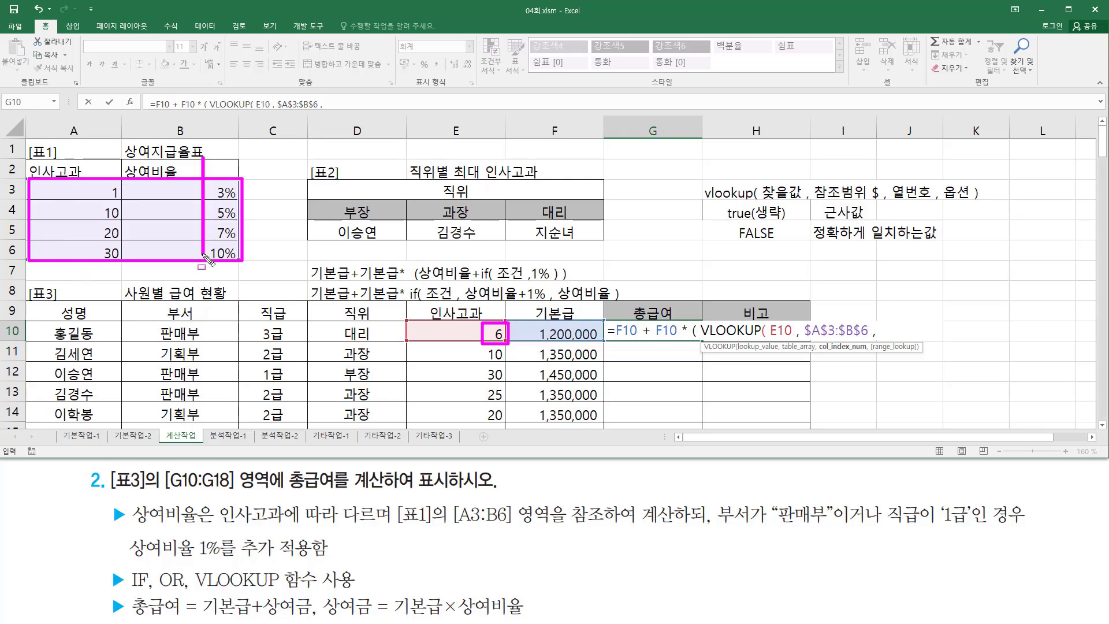
pyautogui.press('Escape')
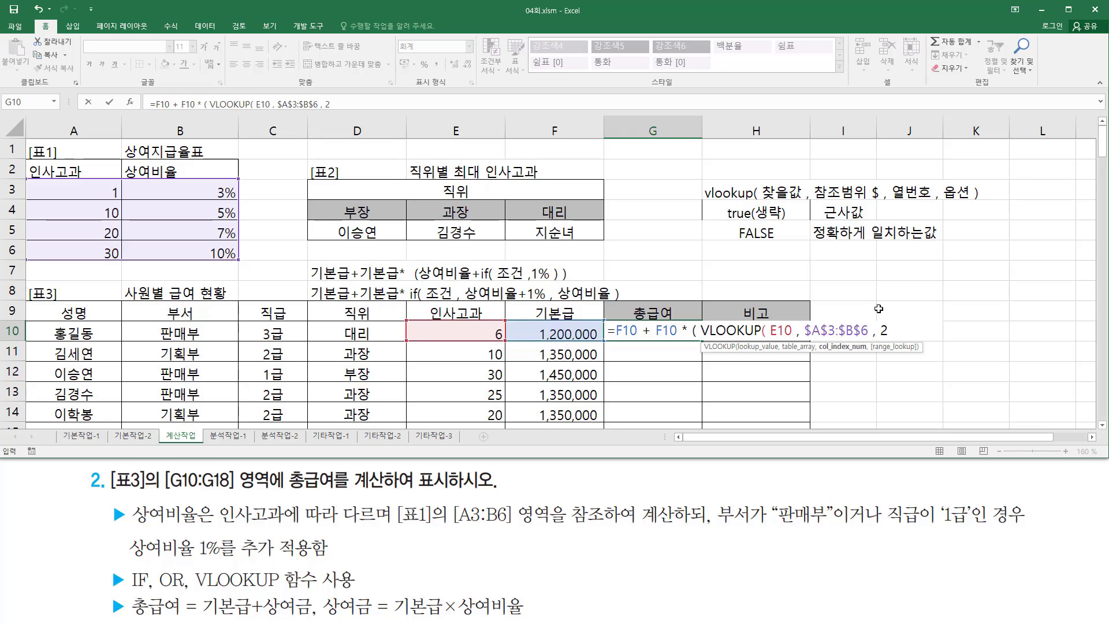
pyautogui.write(')')
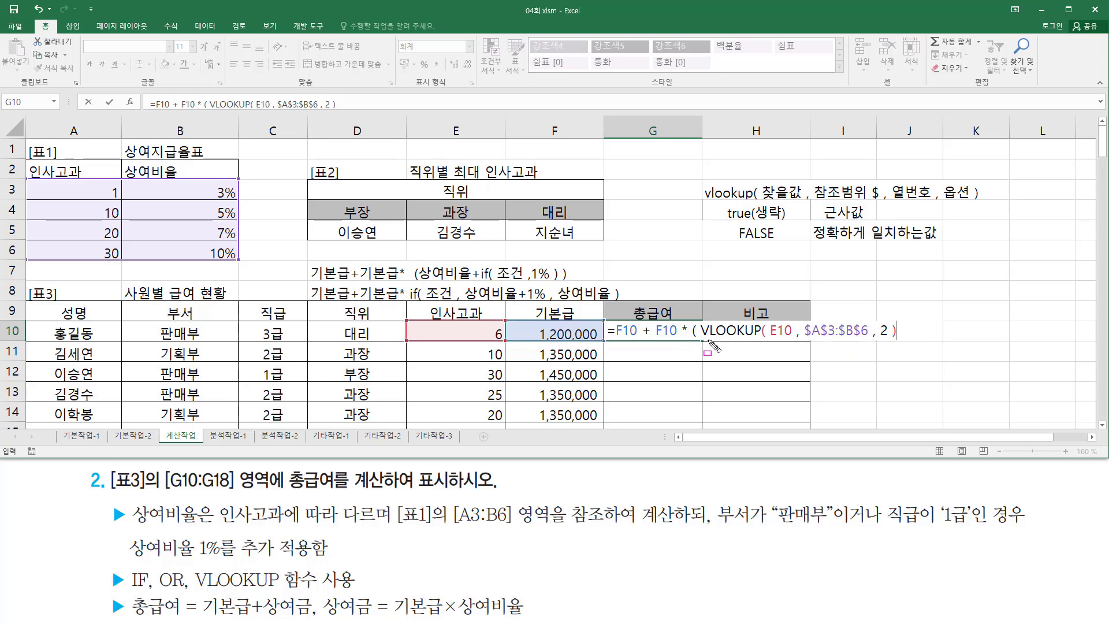
# Append a plus sign after the VLOOKUP in the G10 formula, matching 상여비율+if in the first structure note
pyautogui.moveTo(697, 339); pyautogui.dragTo(899, 340)
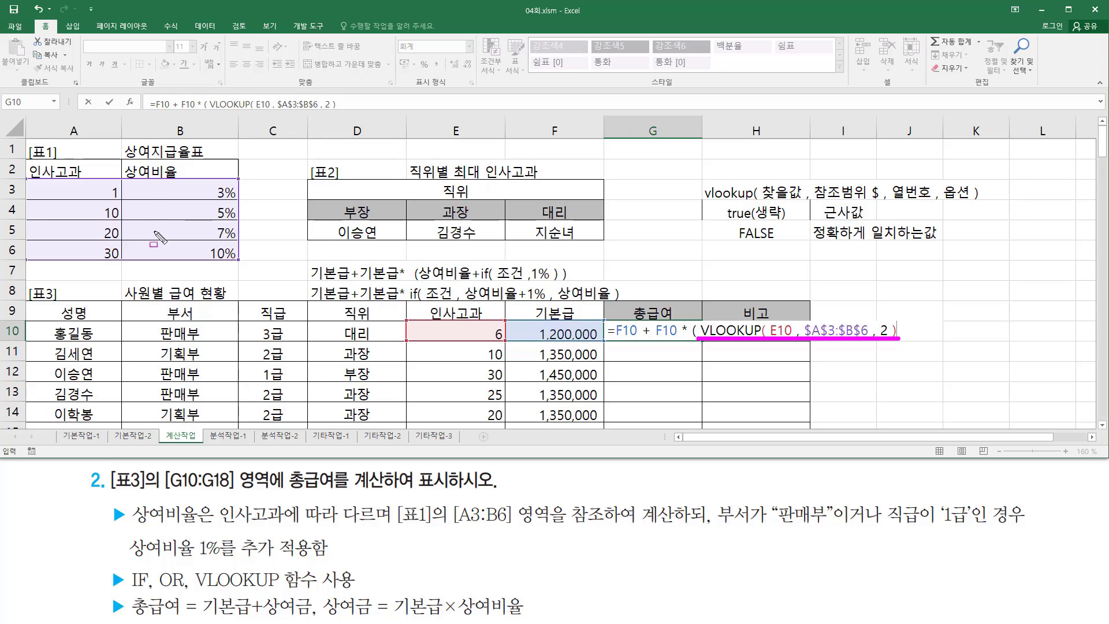
pyautogui.moveTo(419, 281); pyautogui.dragTo(472, 280)
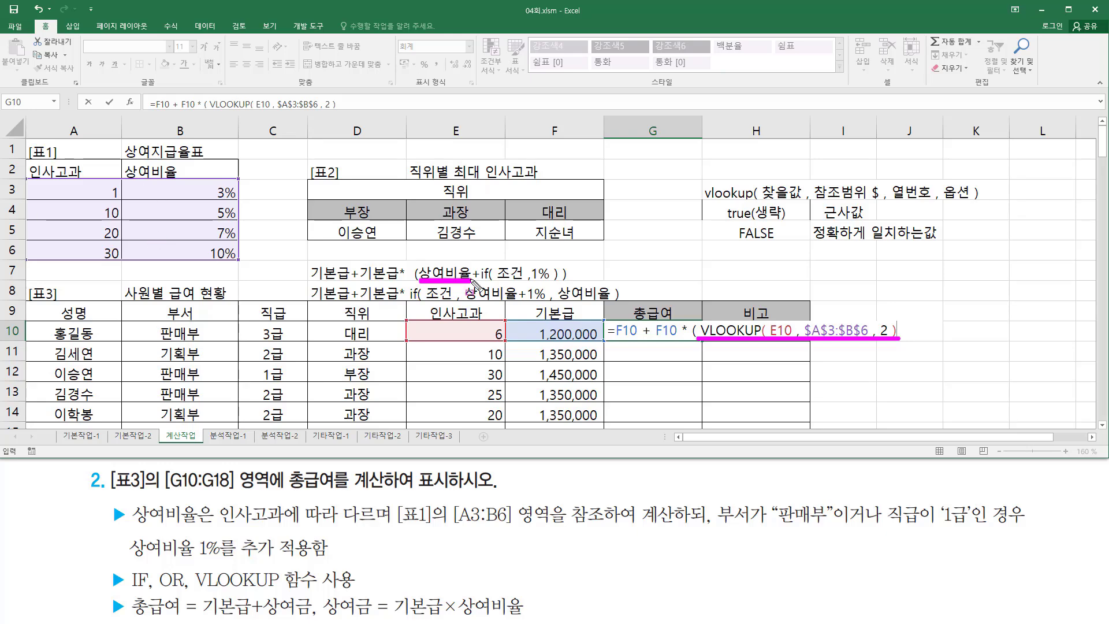
pyautogui.press('Escape')
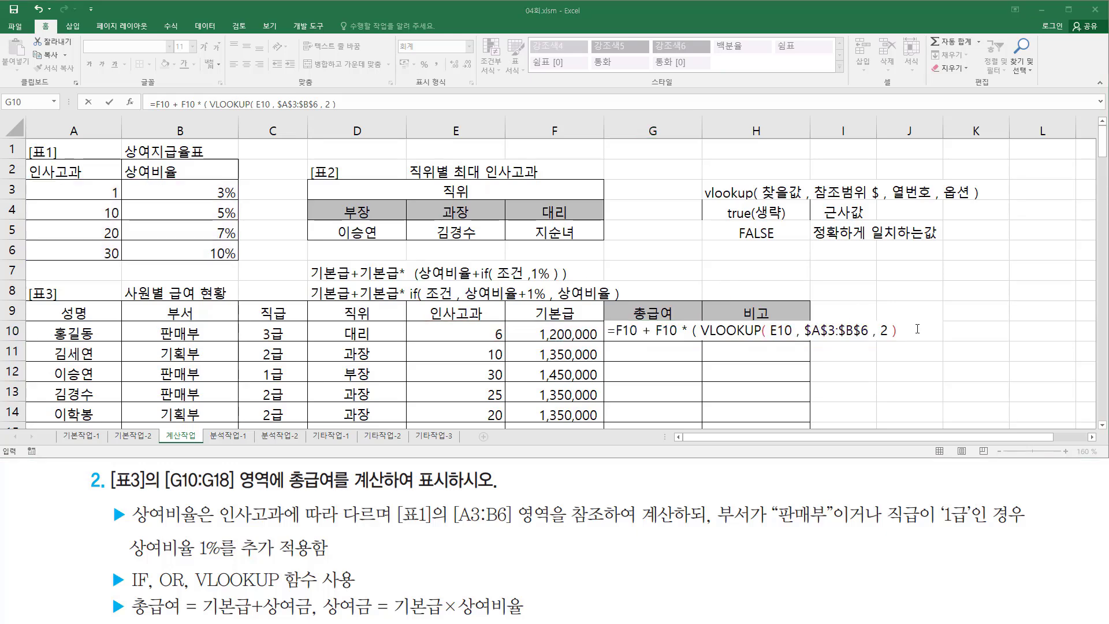
pyautogui.write('+')
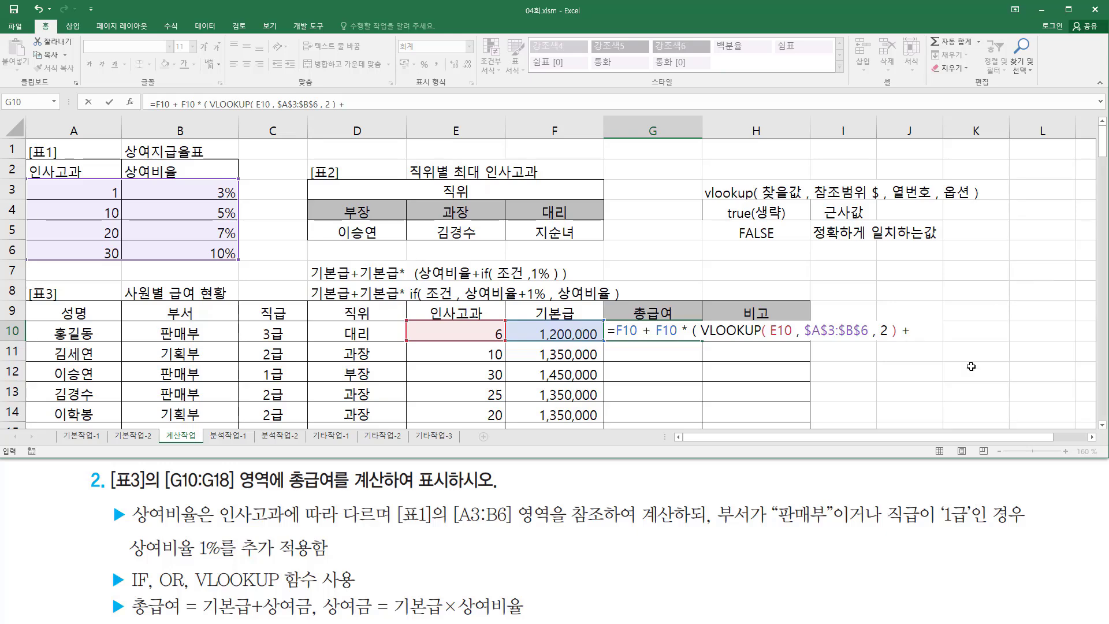
# Add an IF function with a nested OR as its condition for the extra 1% described in the task text
pyautogui.moveTo(125, 532)
pyautogui.mouseDown()
pyautogui.moveTo(234, 571)
pyautogui.moveTo(276, 563)
pyautogui.mouseUp()
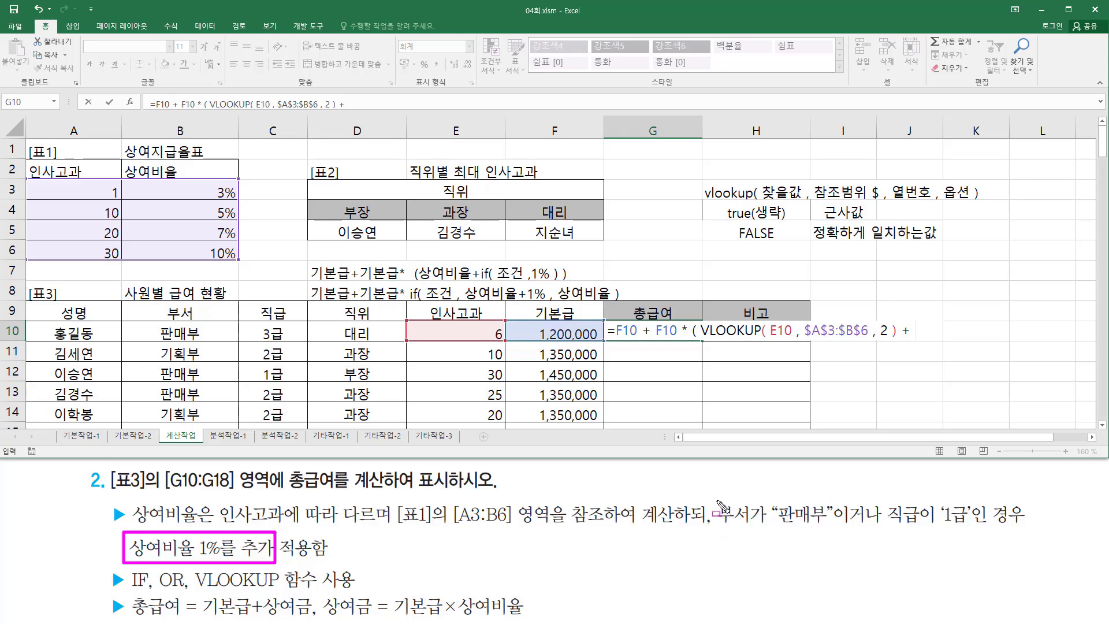
pyautogui.moveTo(717, 499)
pyautogui.mouseDown()
pyautogui.moveTo(947, 535)
pyautogui.moveTo(1027, 531)
pyautogui.mouseUp()
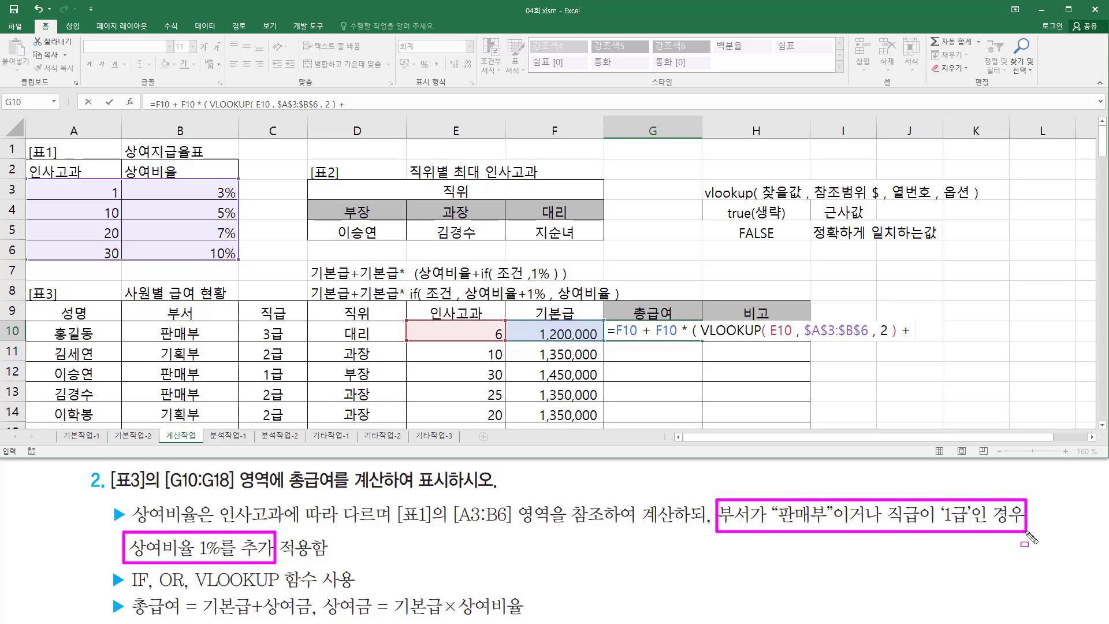
pyautogui.moveTo(719, 526); pyautogui.dragTo(821, 525)
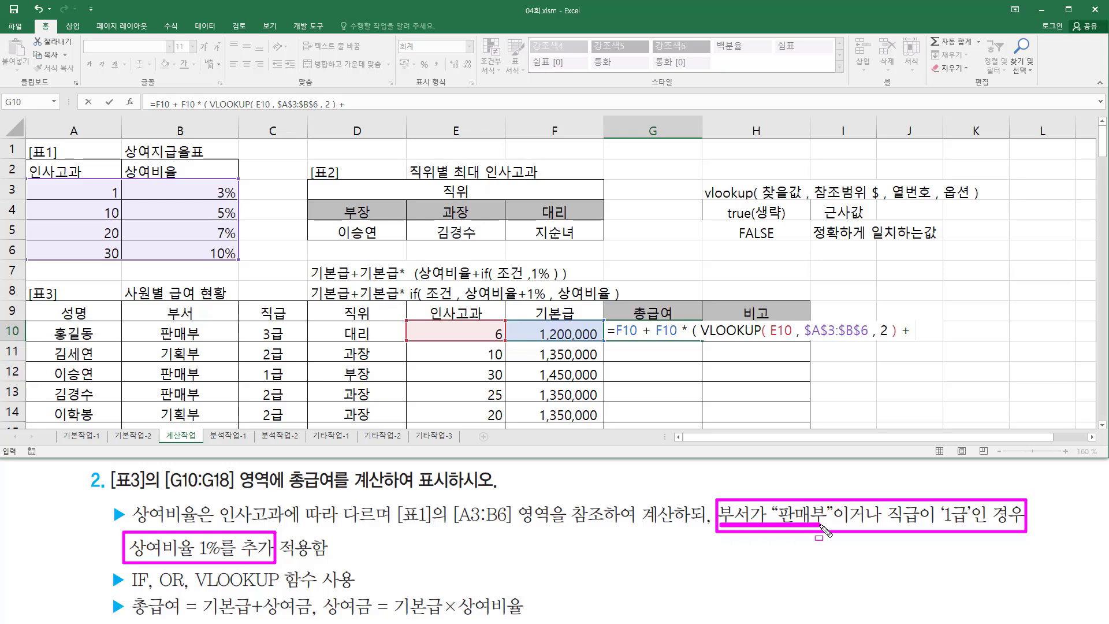
pyautogui.moveTo(888, 526); pyautogui.dragTo(972, 527)
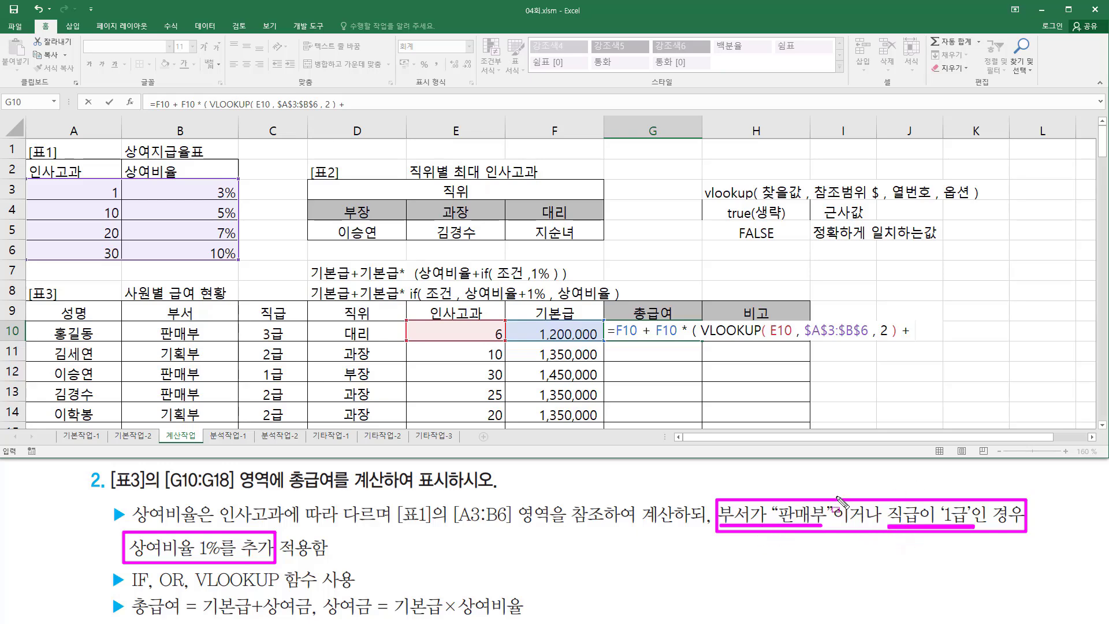
pyautogui.moveTo(834, 488); pyautogui.dragTo(859, 558)
pyautogui.moveTo(885, 558); pyautogui.dragTo(883, 558)
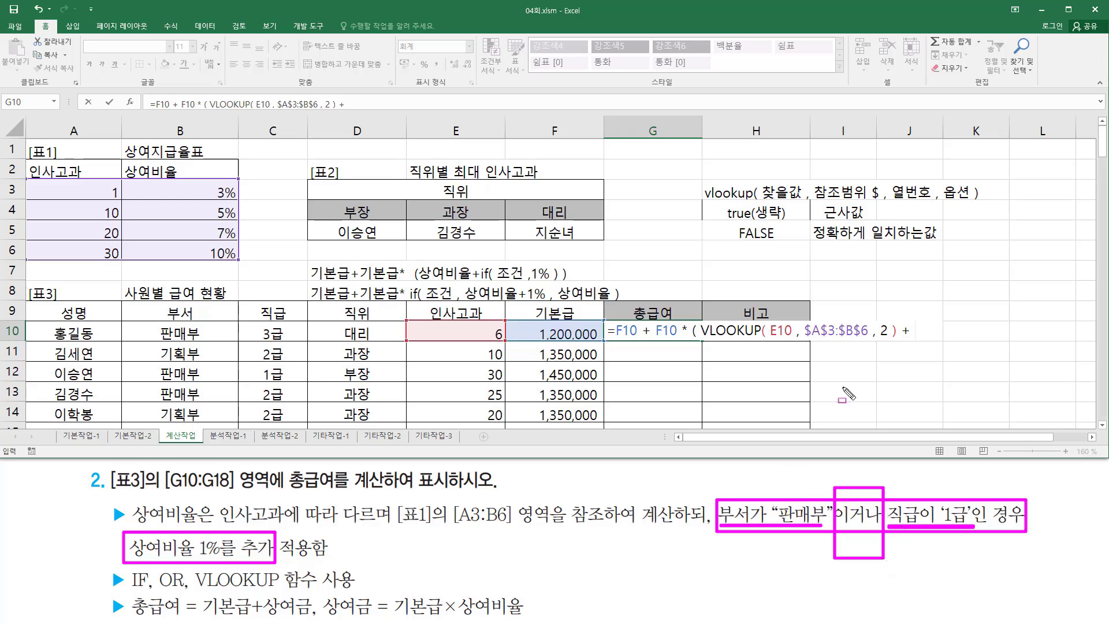
pyautogui.press('Escape')
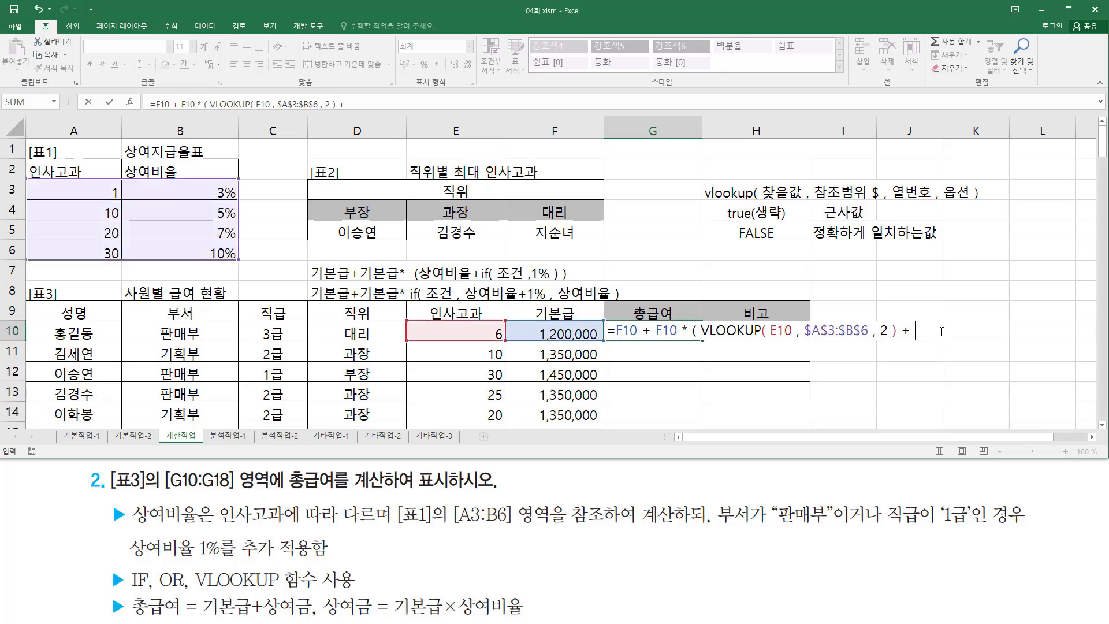
pyautogui.write('if(')
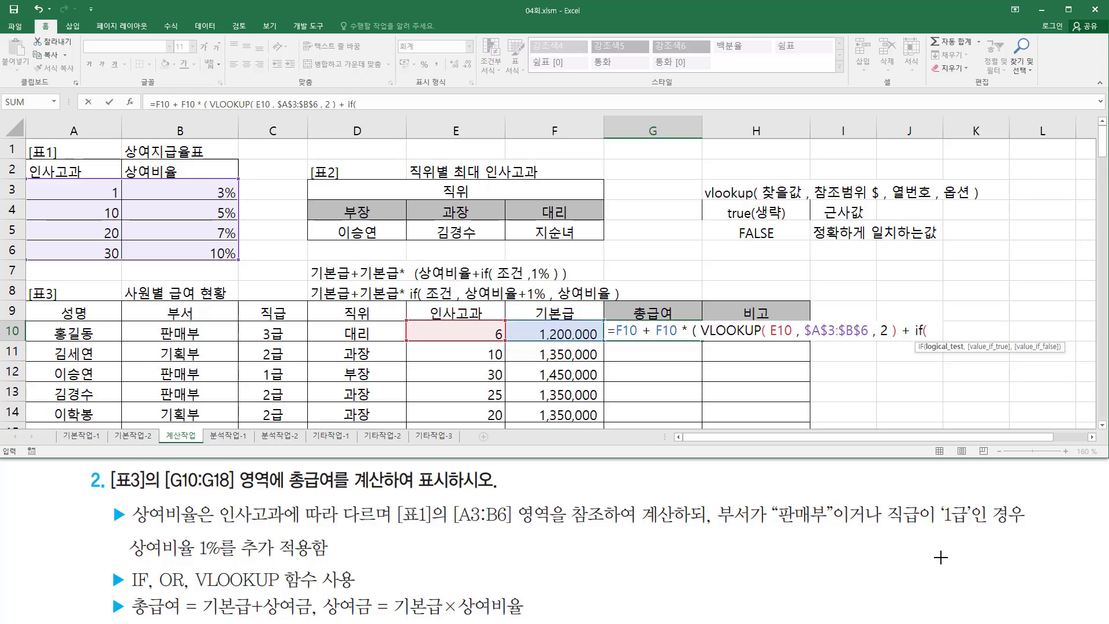
pyautogui.write('or(')
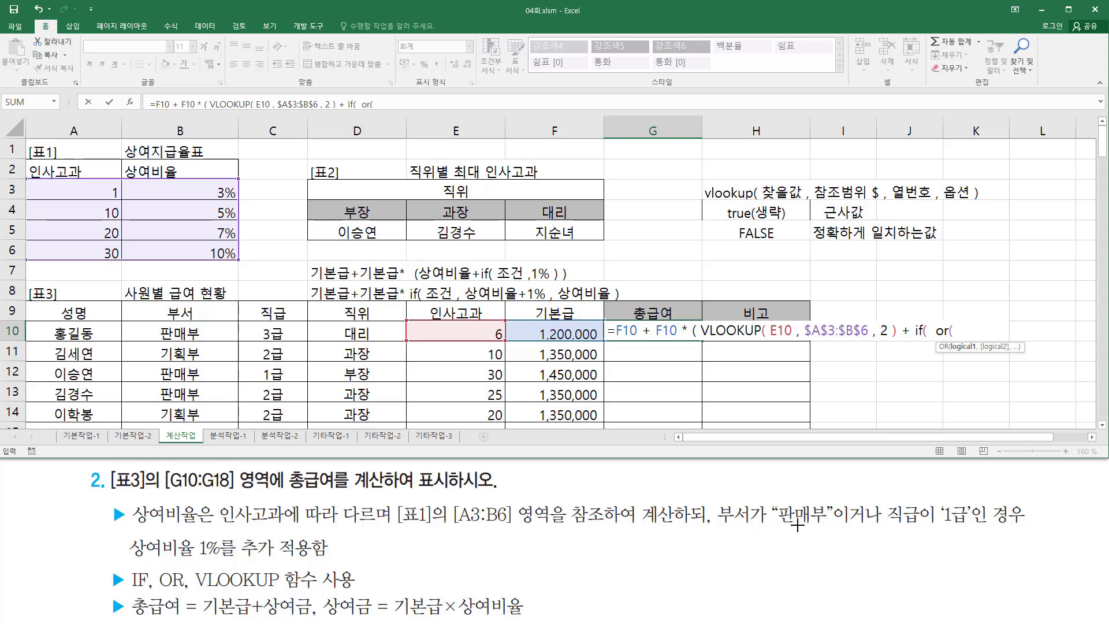
# Enter B10="판매부" as the first OR condition, followed by a comma
pyautogui.click(202, 327)
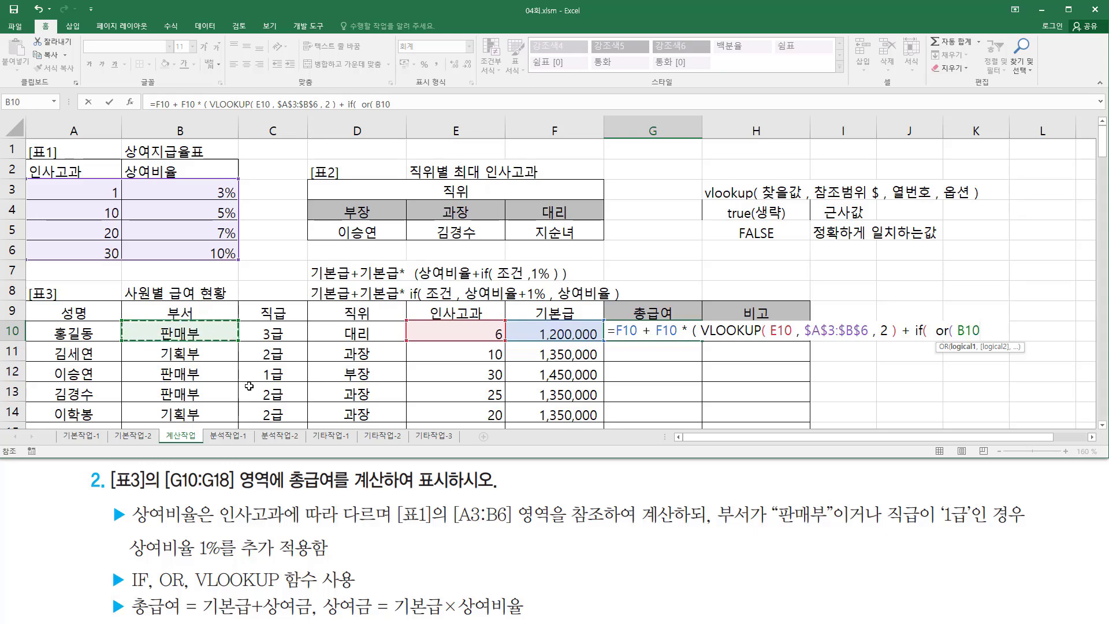
pyautogui.write('="vk')
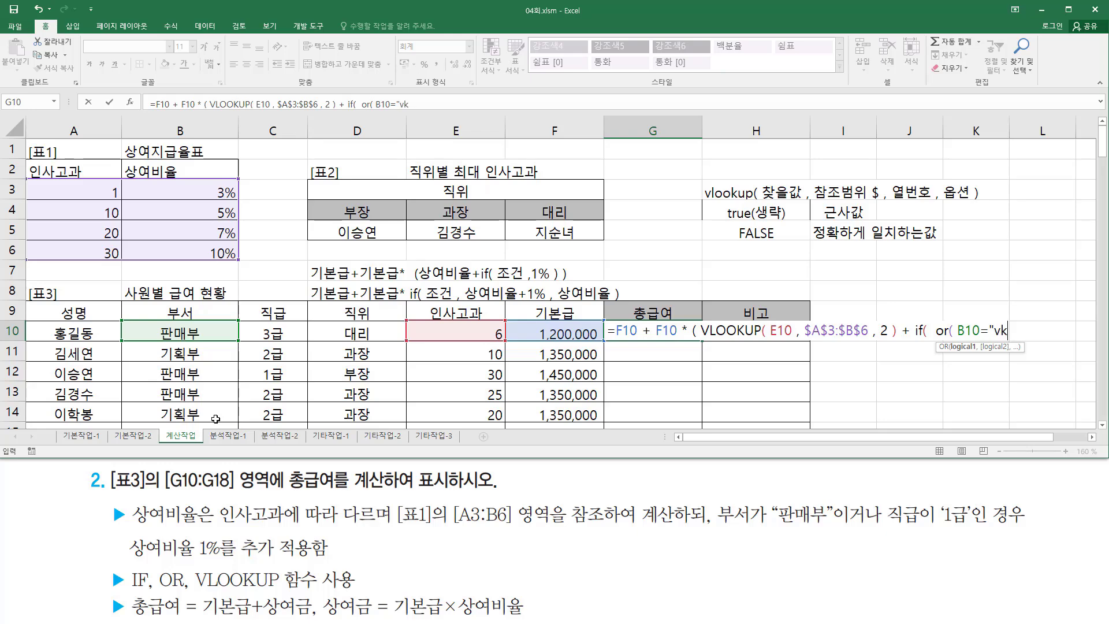
pyautogui.press('BackSpace')
pyautogui.press('BackSpace')
pyautogui.write('ㅍ')
pyautogui.write('매부')
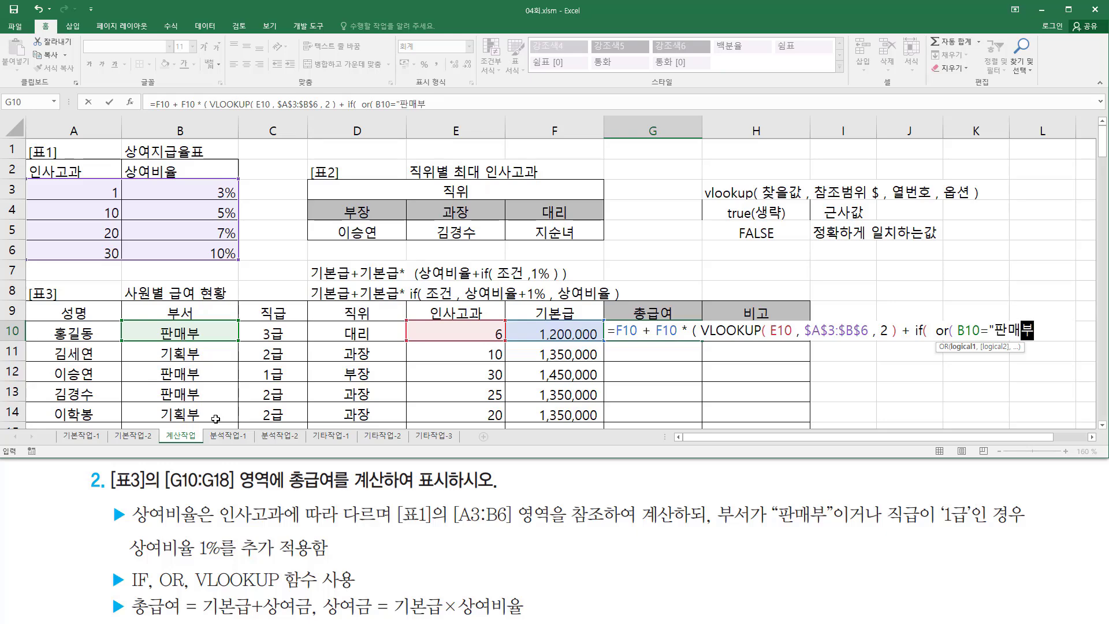
pyautogui.write('" ,')
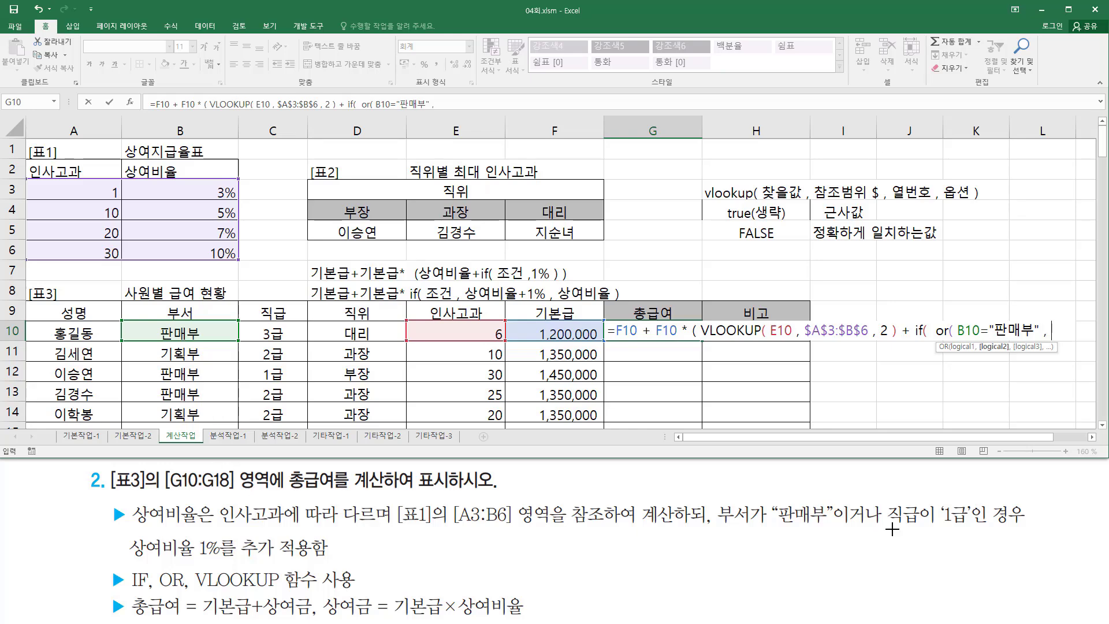
# Enter C10="1급" as the second OR condition from the task text and close the OR function
pyautogui.moveTo(887, 495); pyautogui.dragTo(976, 542)
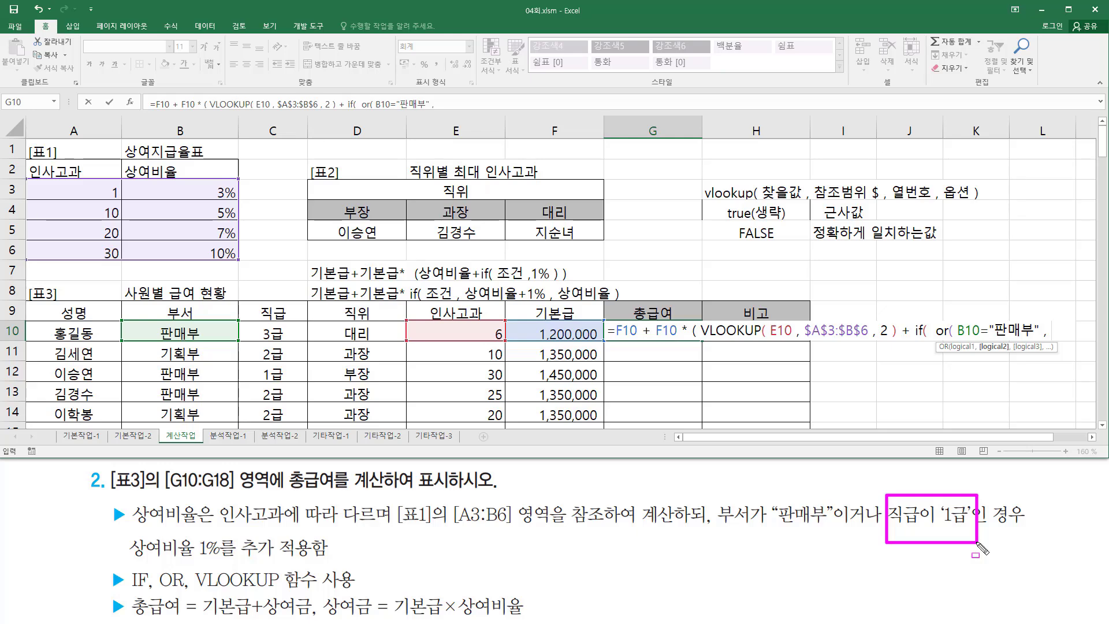
pyautogui.press('Escape')
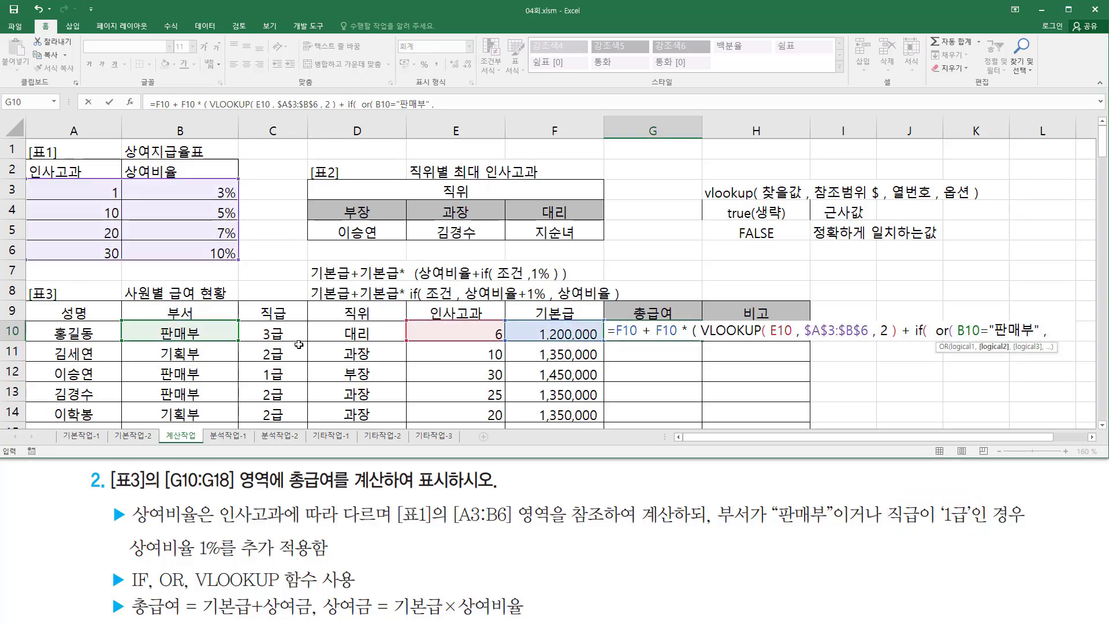
pyautogui.click(284, 333)
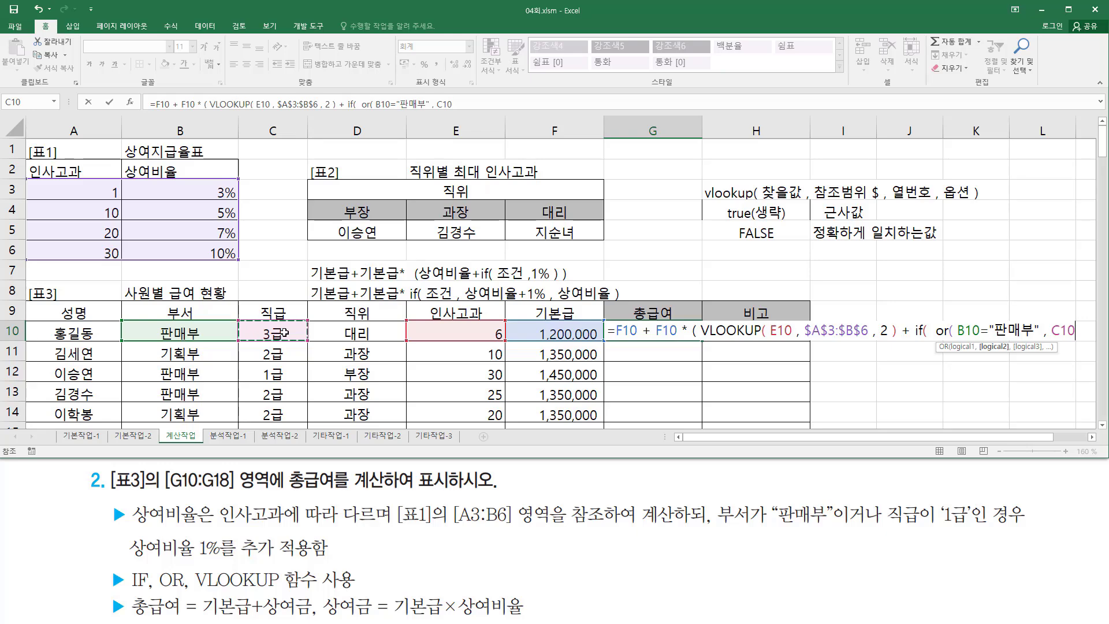
pyautogui.write('="1급')
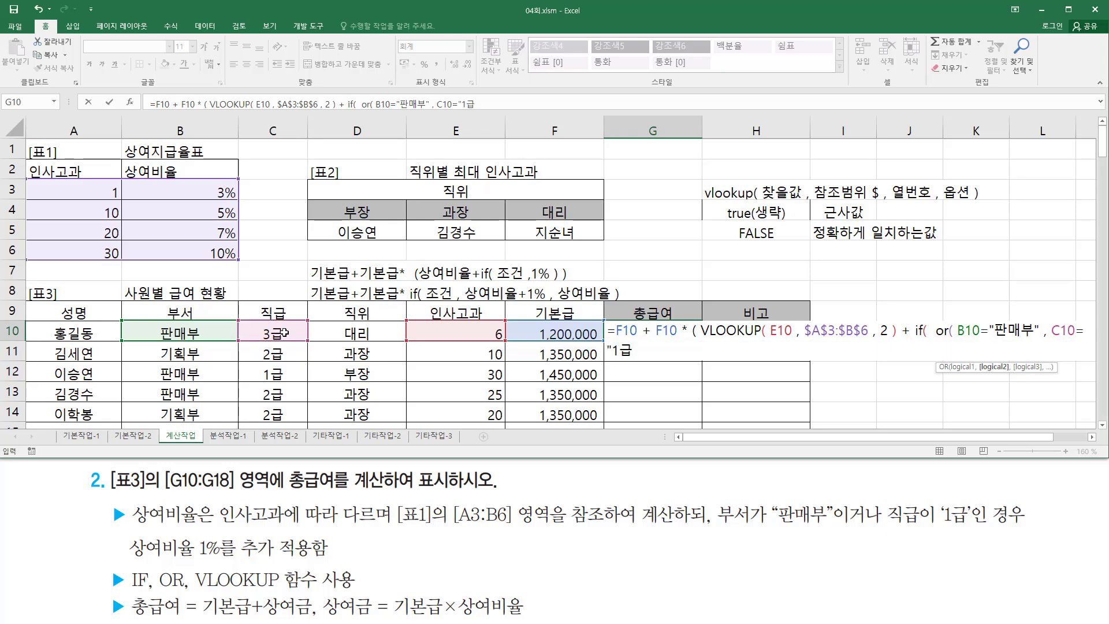
pyautogui.write('"')
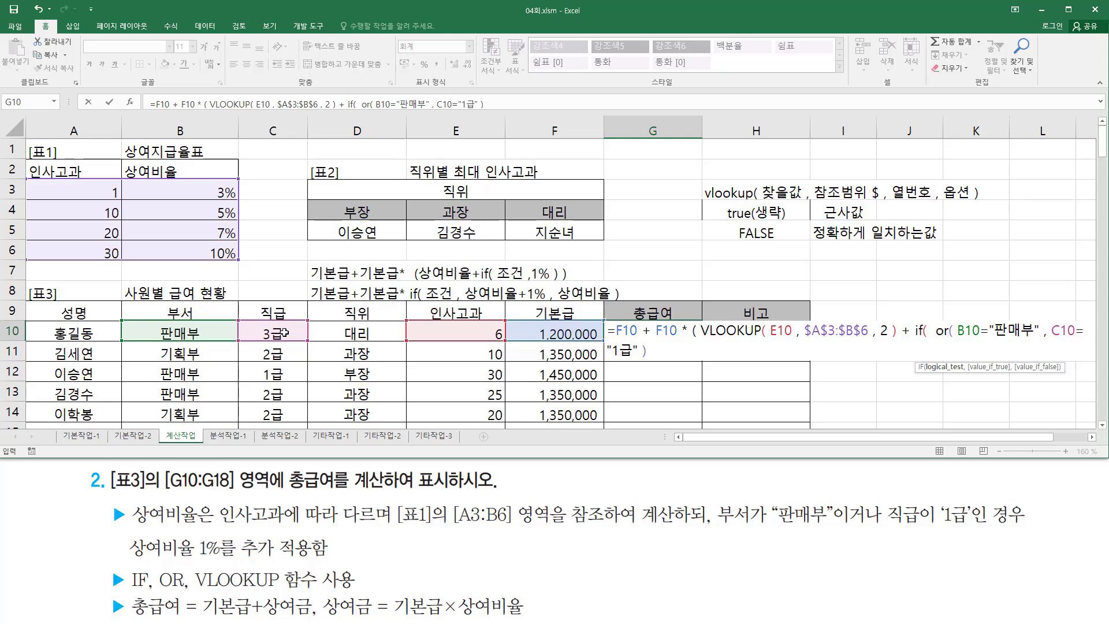
# Give the IF function 1% as its true value, then close both the IF and the outer bonus-rate parenthesis
pyautogui.write(') ,1%')
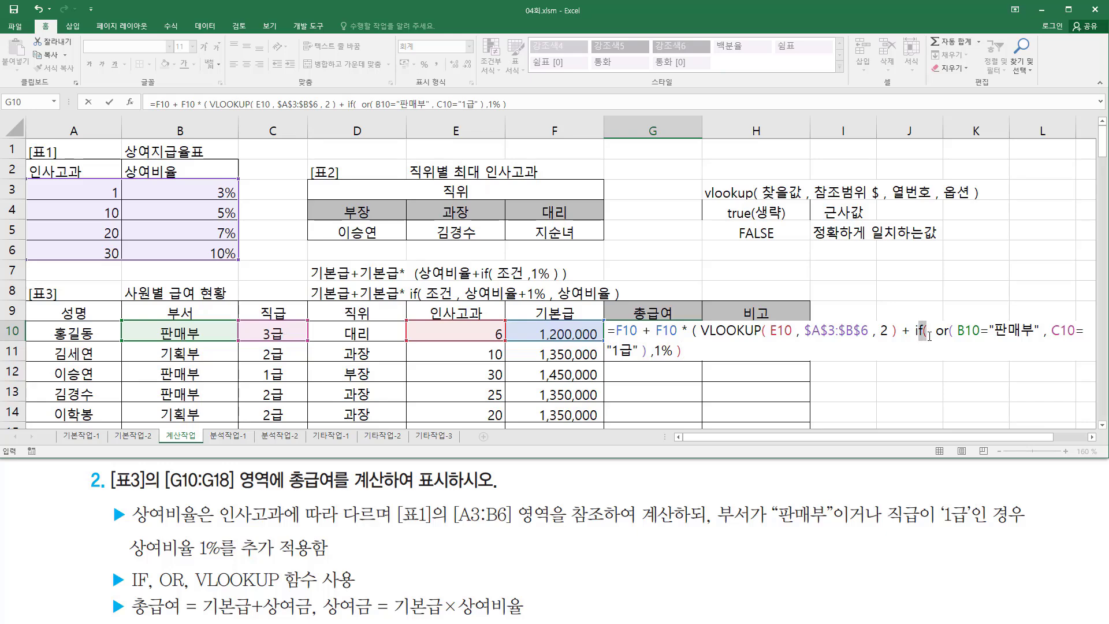
pyautogui.moveTo(749, 342); pyautogui.dragTo(689, 356)
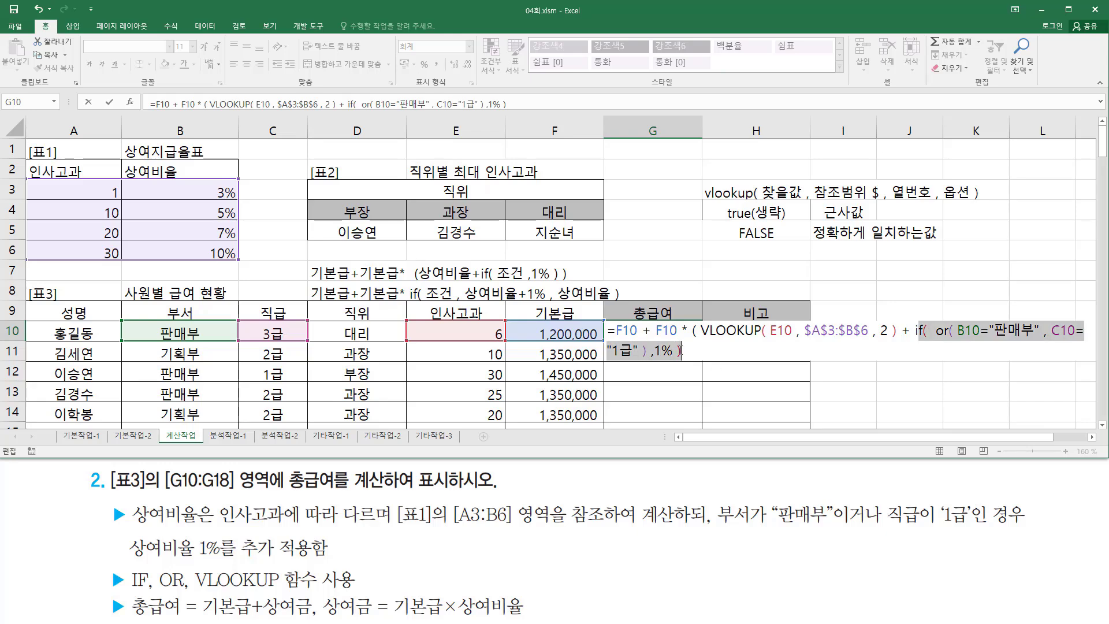
pyautogui.click(681, 352)
pyautogui.hotkey('ctrl', '2')
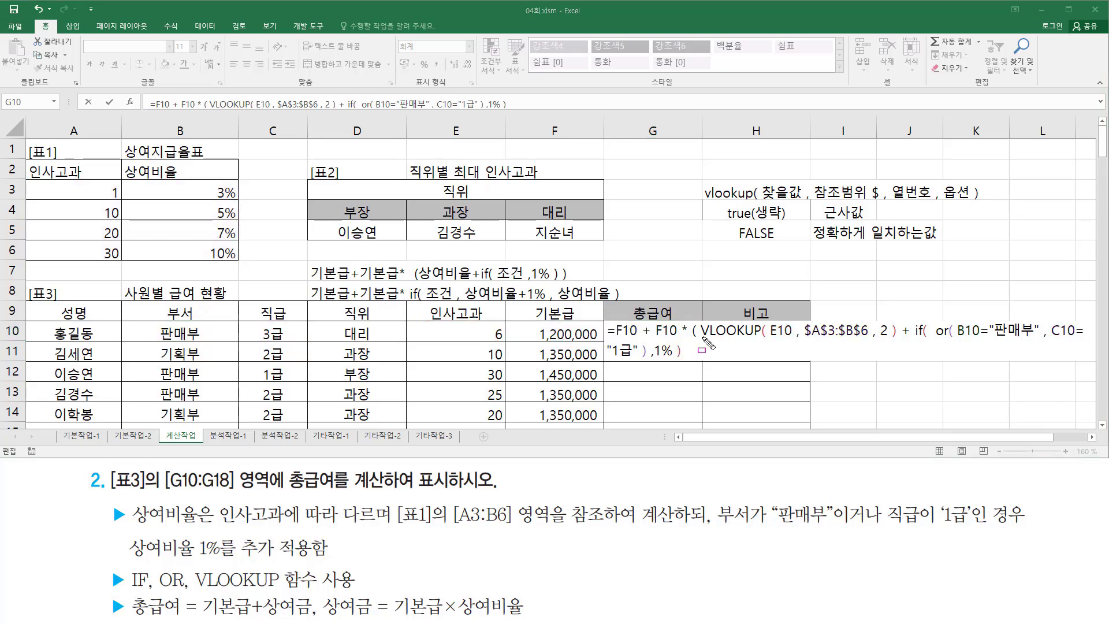
pyautogui.moveTo(700, 337); pyautogui.dragTo(897, 337)
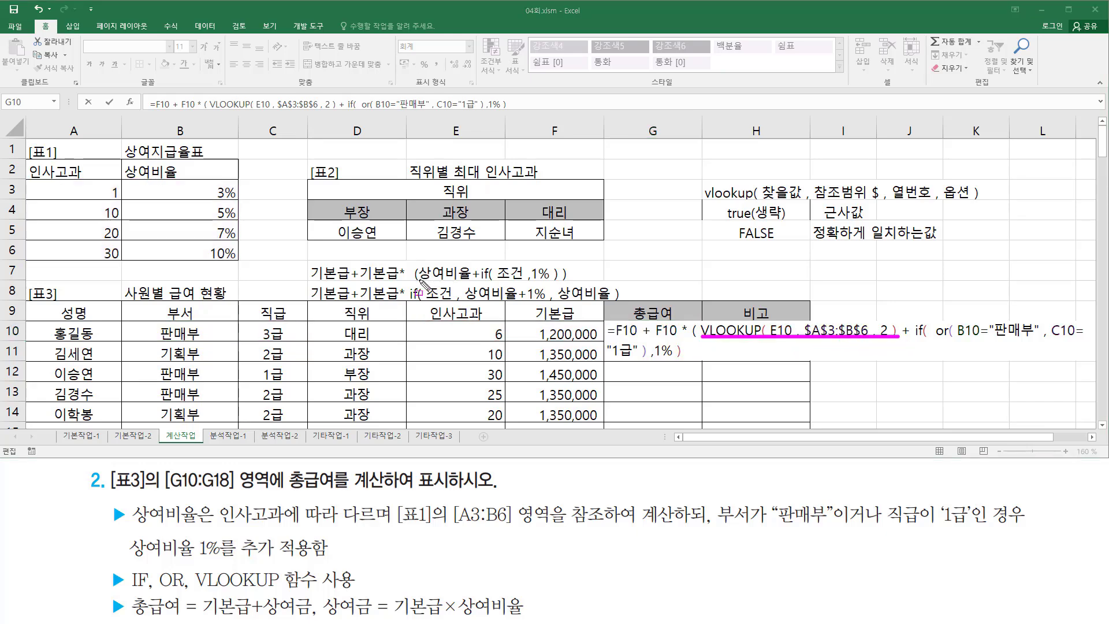
pyautogui.moveTo(417, 279)
pyautogui.mouseDown()
pyautogui.moveTo(469, 279)
pyautogui.moveTo(416, 264)
pyautogui.mouseUp()
pyautogui.moveTo(693, 315); pyautogui.dragTo(694, 319)
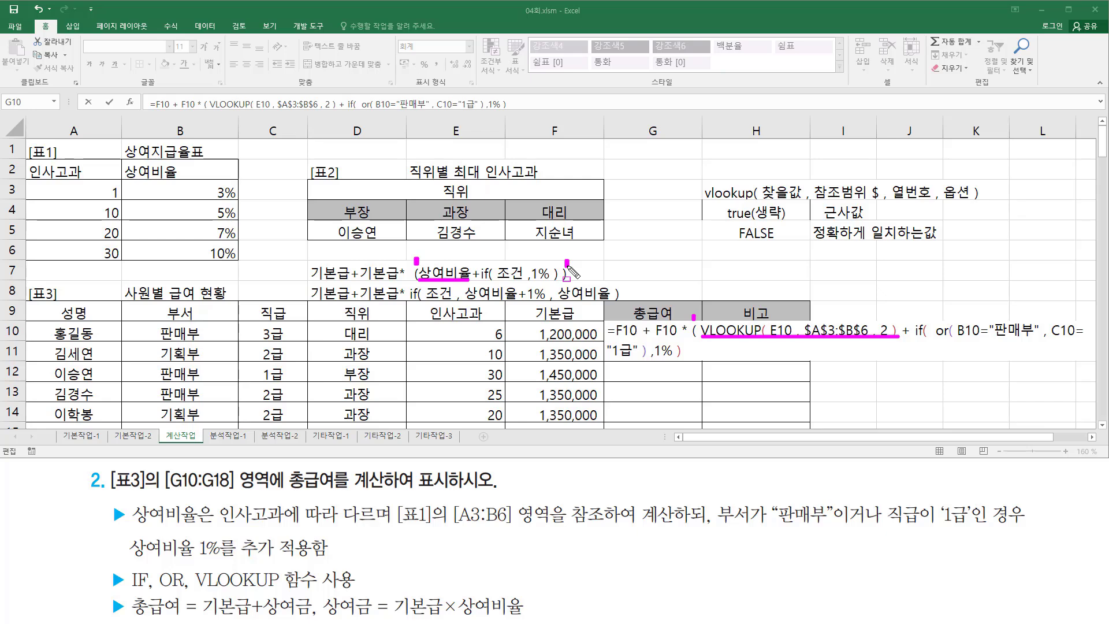
pyautogui.press('e')
pyautogui.press('Escape')
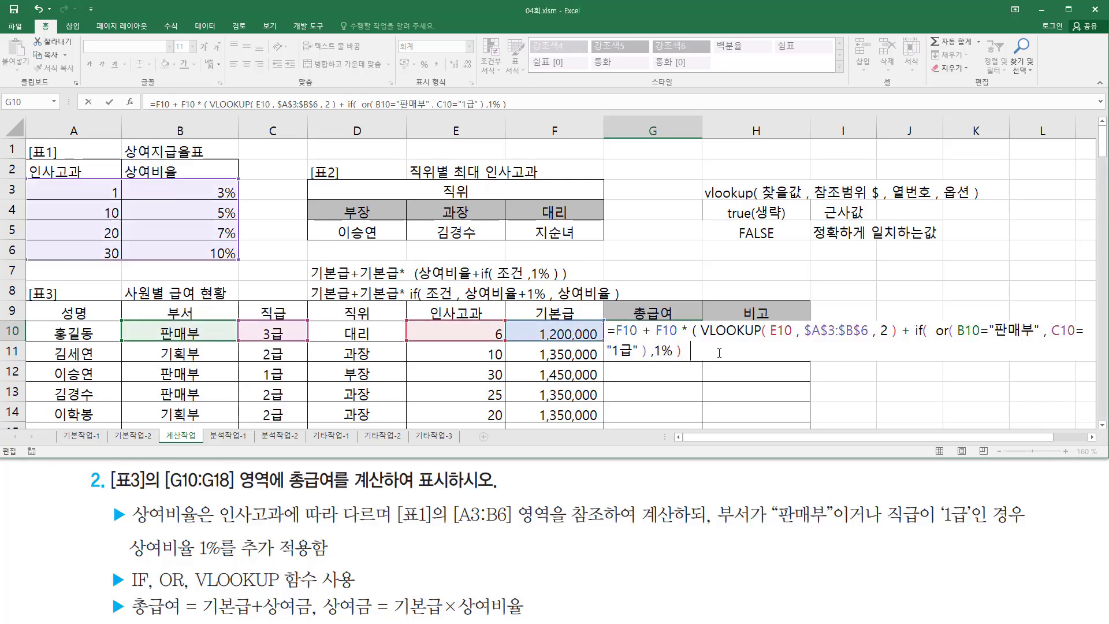
pyautogui.write(')')
# Compare the VLOOKUP, plus sign, OR condition and 1% in the G10 formula with the first structure note
pyautogui.hotkey('ctrl', '2')
pyautogui.moveTo(703, 338); pyautogui.dragTo(901, 340)
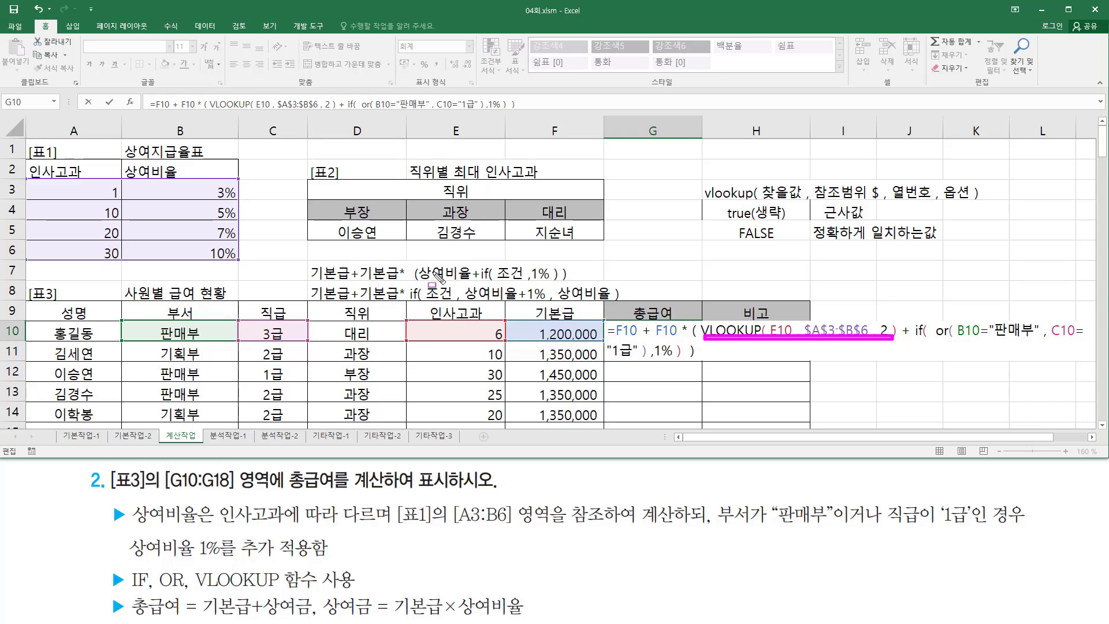
pyautogui.moveTo(418, 281); pyautogui.dragTo(468, 281)
pyautogui.moveTo(900, 317)
pyautogui.mouseDown()
pyautogui.moveTo(912, 323)
pyautogui.moveTo(900, 319)
pyautogui.mouseUp()
pyautogui.moveTo(469, 262)
pyautogui.mouseDown()
pyautogui.moveTo(479, 262)
pyautogui.moveTo(469, 287)
pyautogui.moveTo(471, 261)
pyautogui.moveTo(559, 282)
pyautogui.mouseUp()
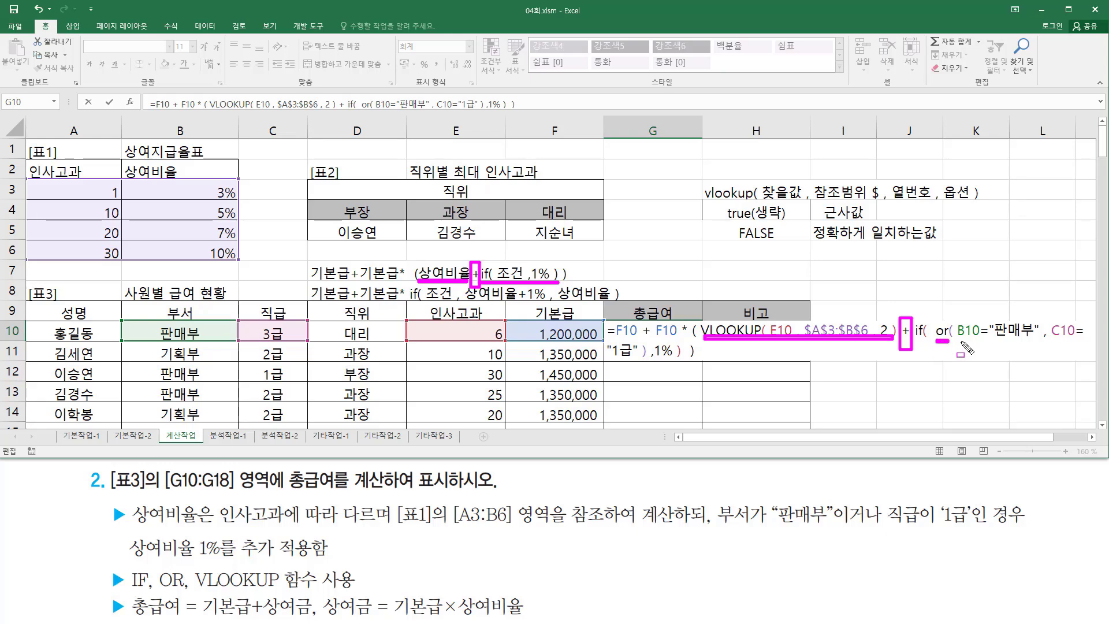
pyautogui.moveTo(936, 342); pyautogui.dragTo(1084, 342)
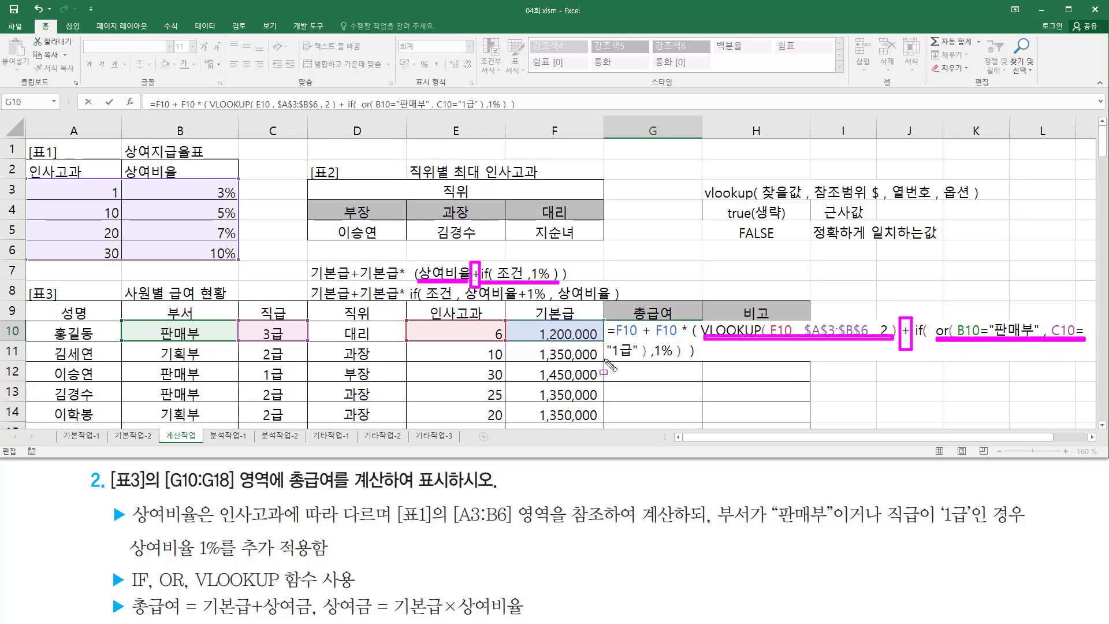
pyautogui.moveTo(606, 359); pyautogui.dragTo(639, 359)
pyautogui.moveTo(654, 339); pyautogui.dragTo(676, 367)
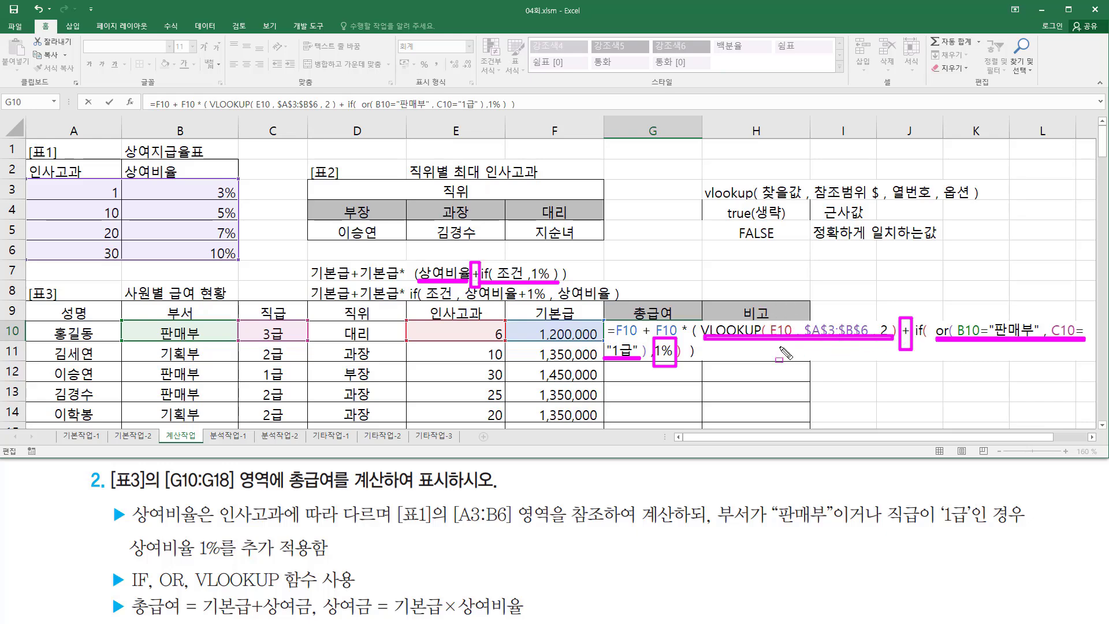
pyautogui.press('Escape')
pyautogui.click(699, 351)
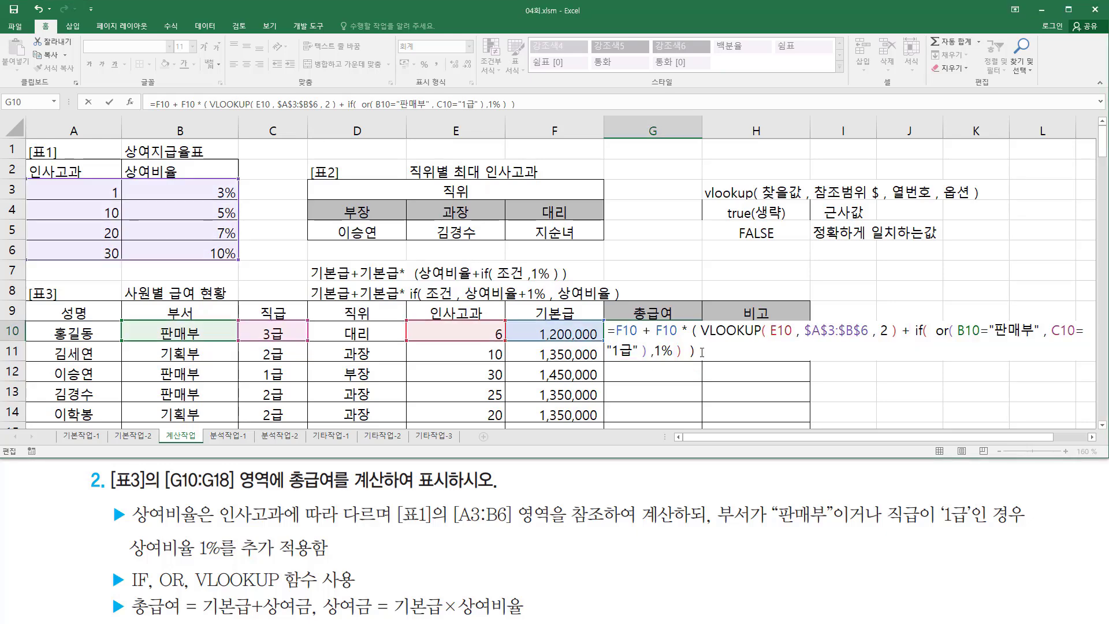
# Commit the total pay formula in G10 and fill it down through G18
pyautogui.press('Return')
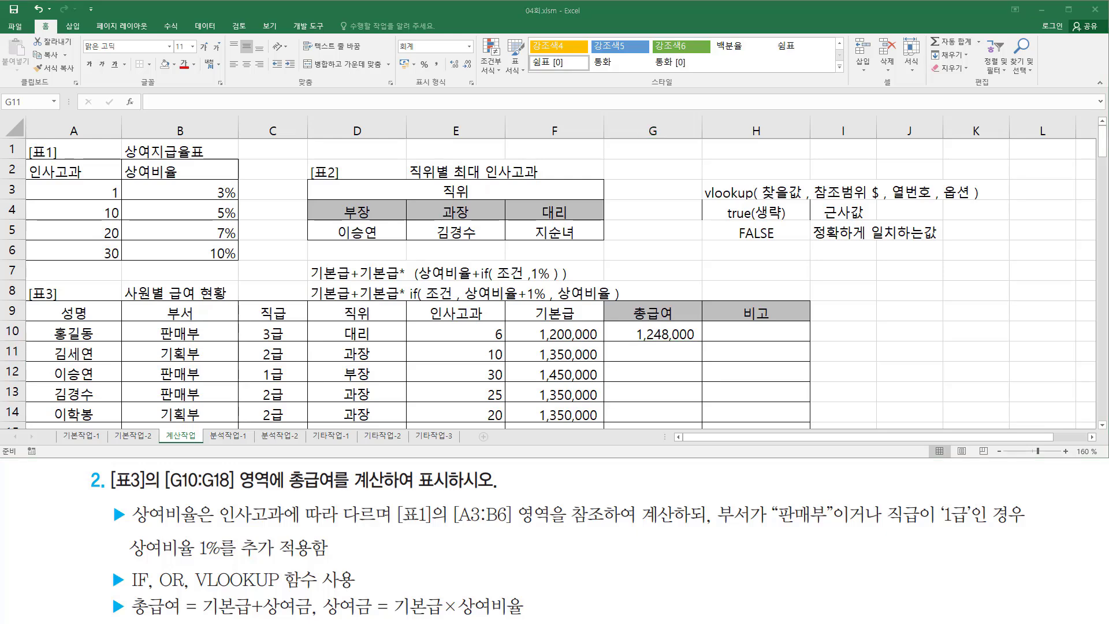
pyautogui.click(681, 336)
pyautogui.moveTo(702, 343); pyautogui.dragTo(699, 401)
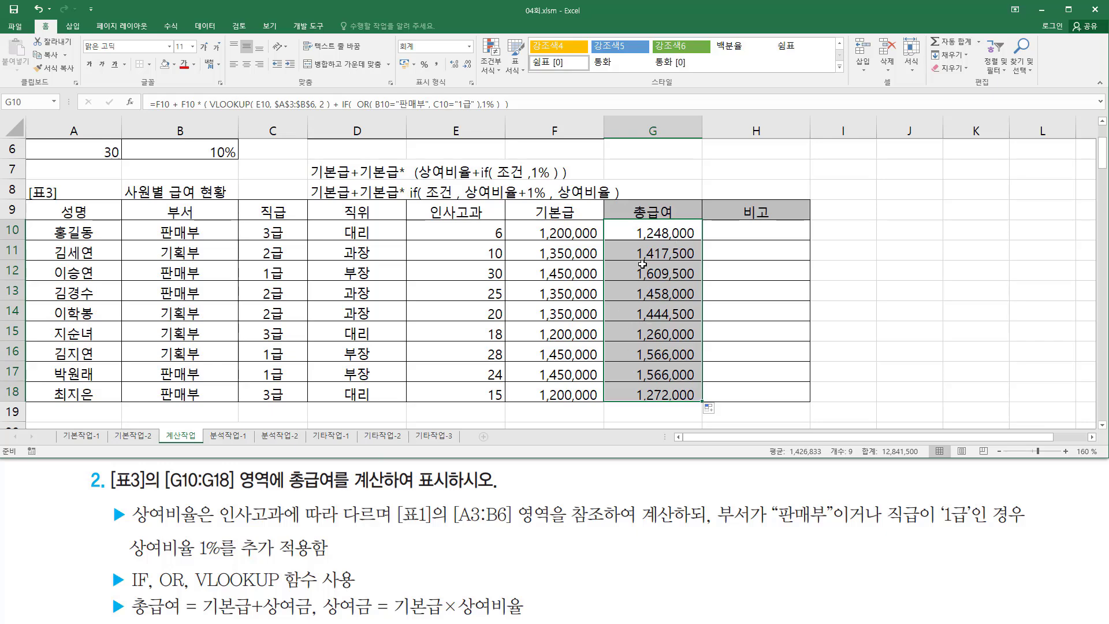
# Paste the total pay formula into G7 as a text note and move the D7:G8 notes one column over to start in C7
pyautogui.doubleClick(614, 168)
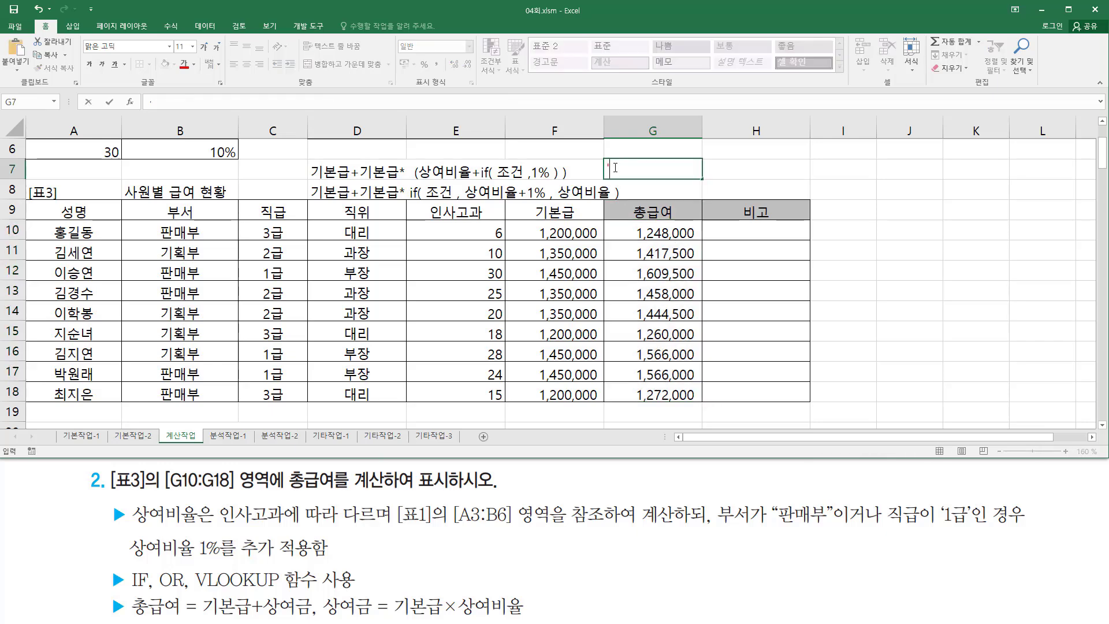
pyautogui.hotkey('ctrl', 'v')
pyautogui.press('Return')
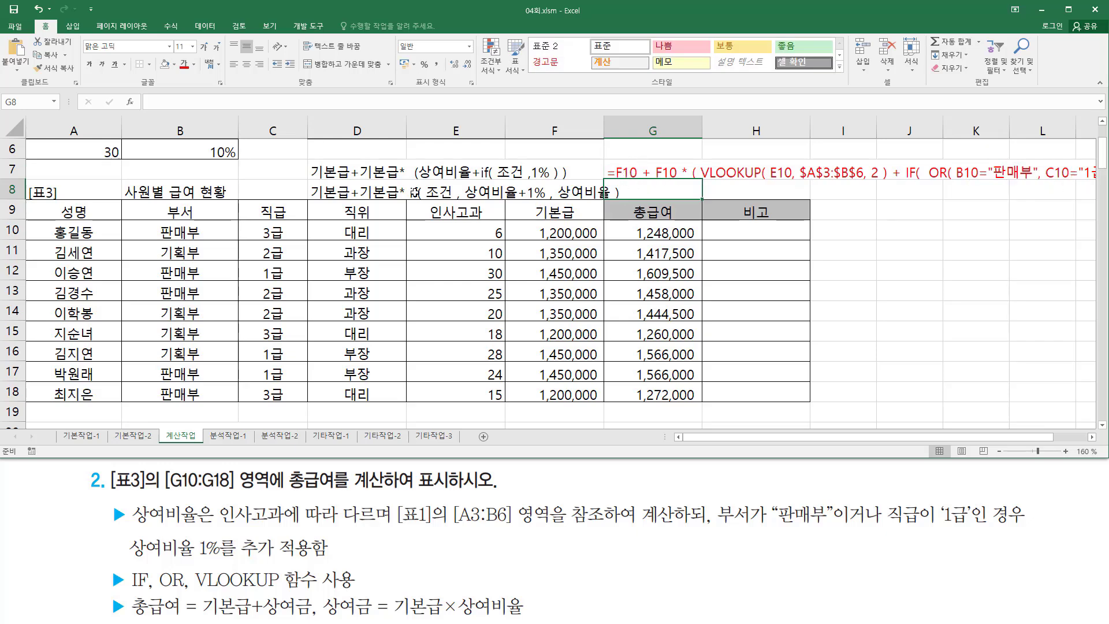
pyautogui.moveTo(343, 169); pyautogui.dragTo(632, 182)
pyautogui.click(670, 285)
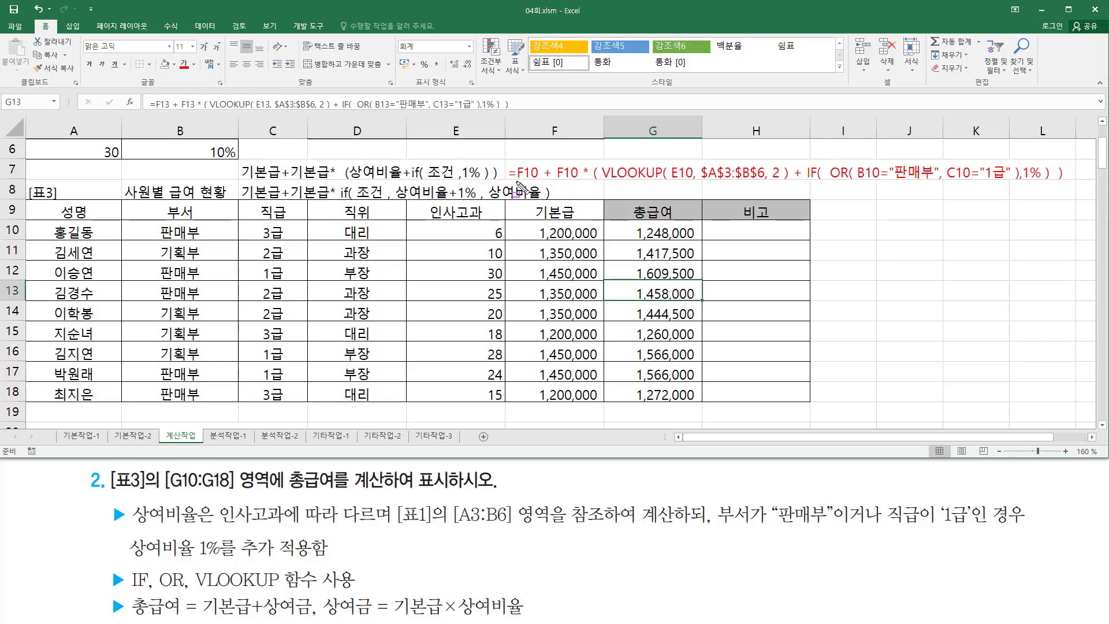
# Compare the red formula note in row 7 part by part with the first structure note beside it
pyautogui.moveTo(506, 179); pyautogui.dragTo(578, 181)
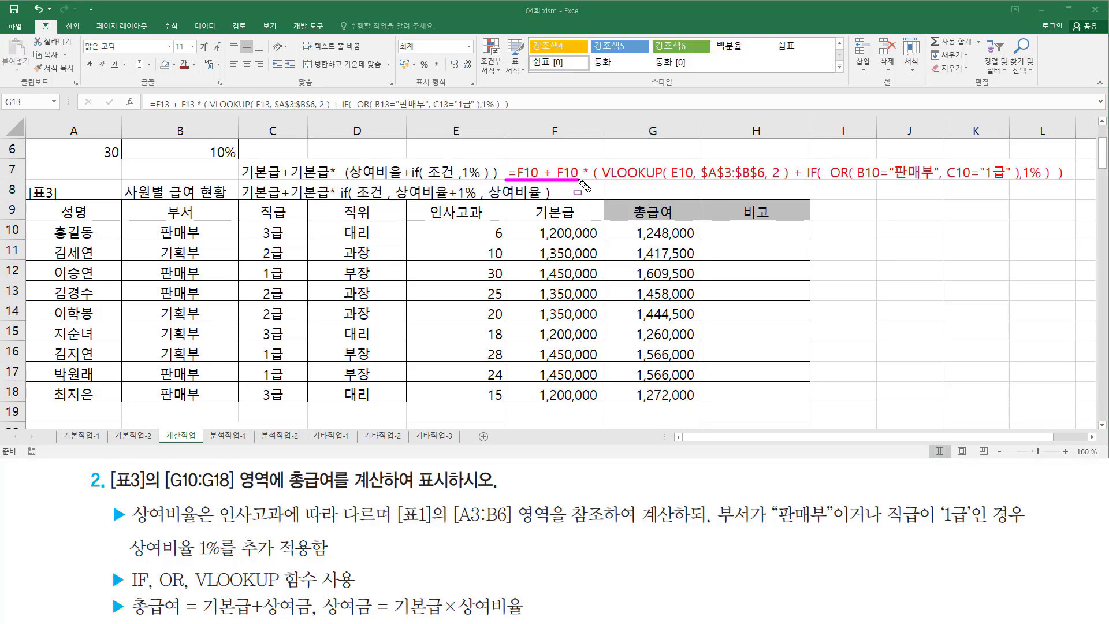
pyautogui.moveTo(240, 182)
pyautogui.mouseDown()
pyautogui.moveTo(319, 183)
pyautogui.moveTo(334, 158)
pyautogui.moveTo(338, 182)
pyautogui.moveTo(328, 183)
pyautogui.mouseUp()
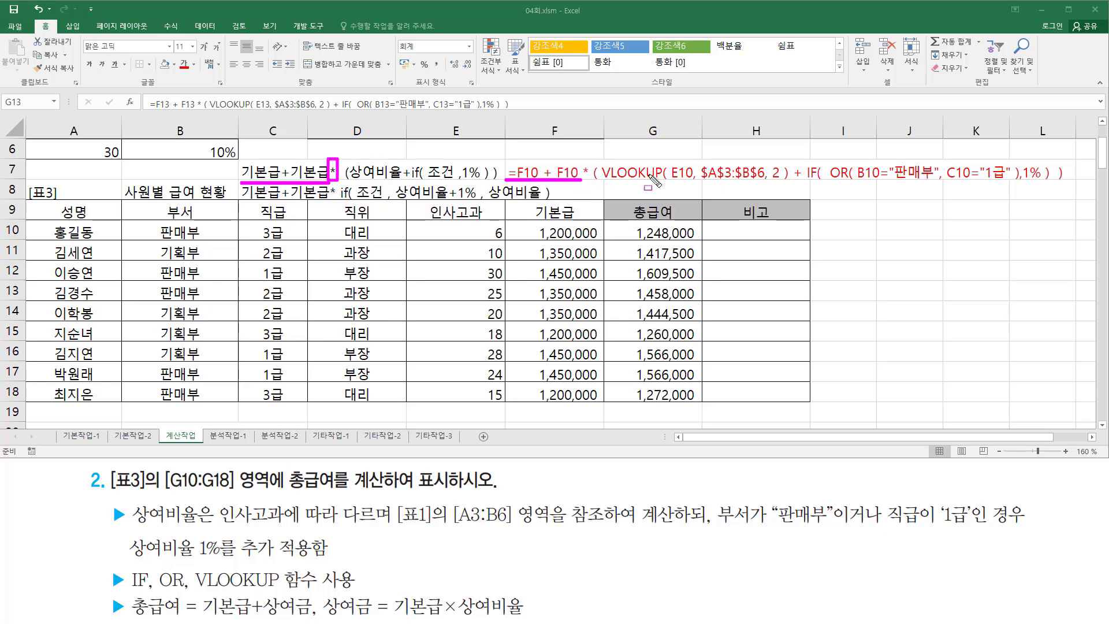
pyautogui.moveTo(583, 158)
pyautogui.mouseDown()
pyautogui.moveTo(592, 173)
pyautogui.moveTo(582, 184)
pyautogui.mouseUp()
pyautogui.moveTo(347, 146); pyautogui.dragTo(346, 166)
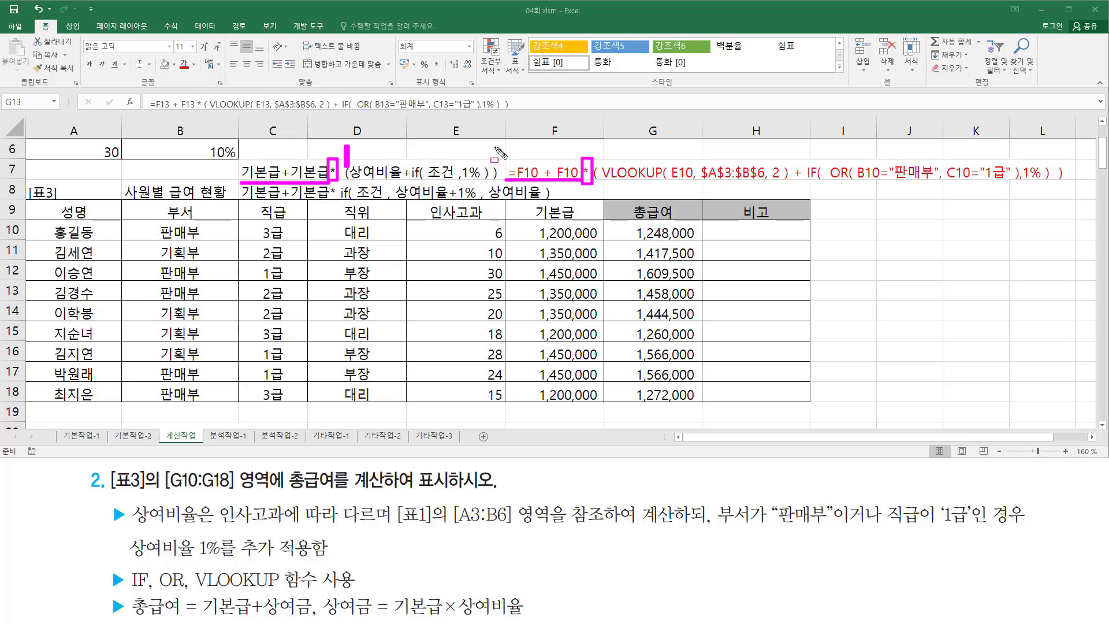
pyautogui.moveTo(495, 148); pyautogui.dragTo(495, 164)
pyautogui.moveTo(595, 146); pyautogui.dragTo(595, 167)
pyautogui.moveTo(352, 179); pyautogui.dragTo(402, 179)
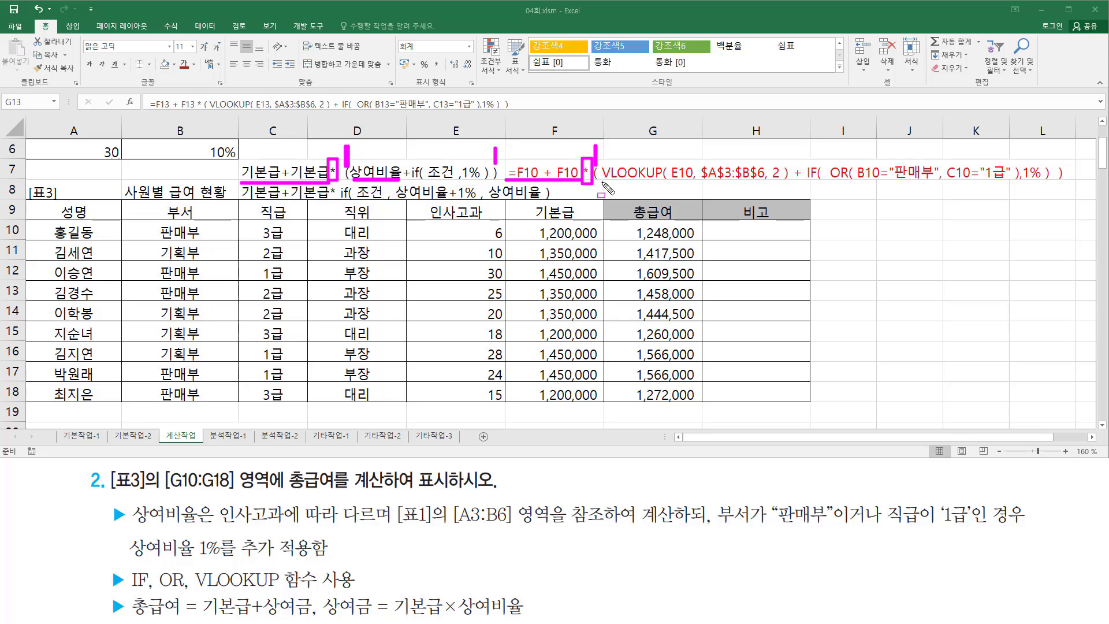
pyautogui.moveTo(603, 180); pyautogui.dragTo(790, 181)
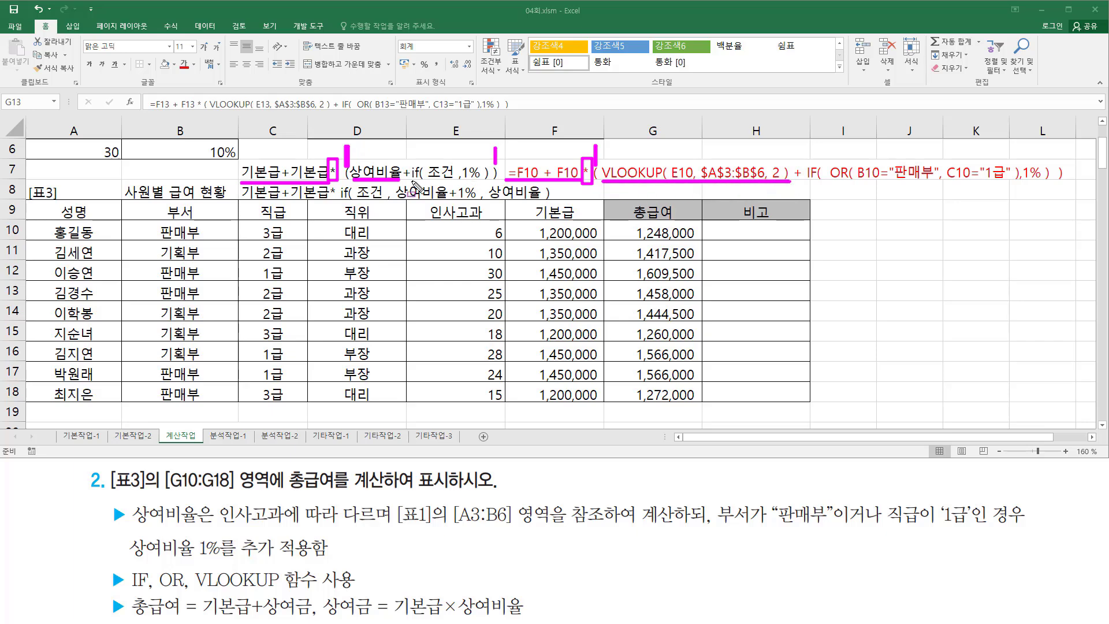
pyautogui.moveTo(403, 164); pyautogui.dragTo(413, 186)
pyautogui.moveTo(793, 162)
pyautogui.mouseDown()
pyautogui.moveTo(803, 162)
pyautogui.moveTo(807, 193)
pyautogui.mouseUp()
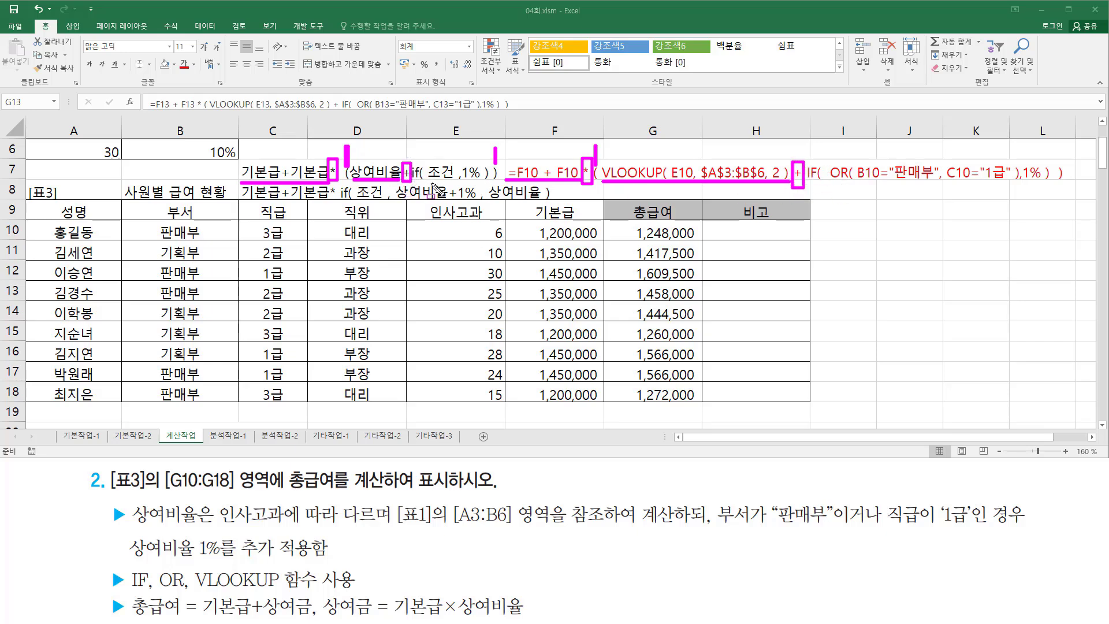
pyautogui.moveTo(413, 180); pyautogui.dragTo(481, 180)
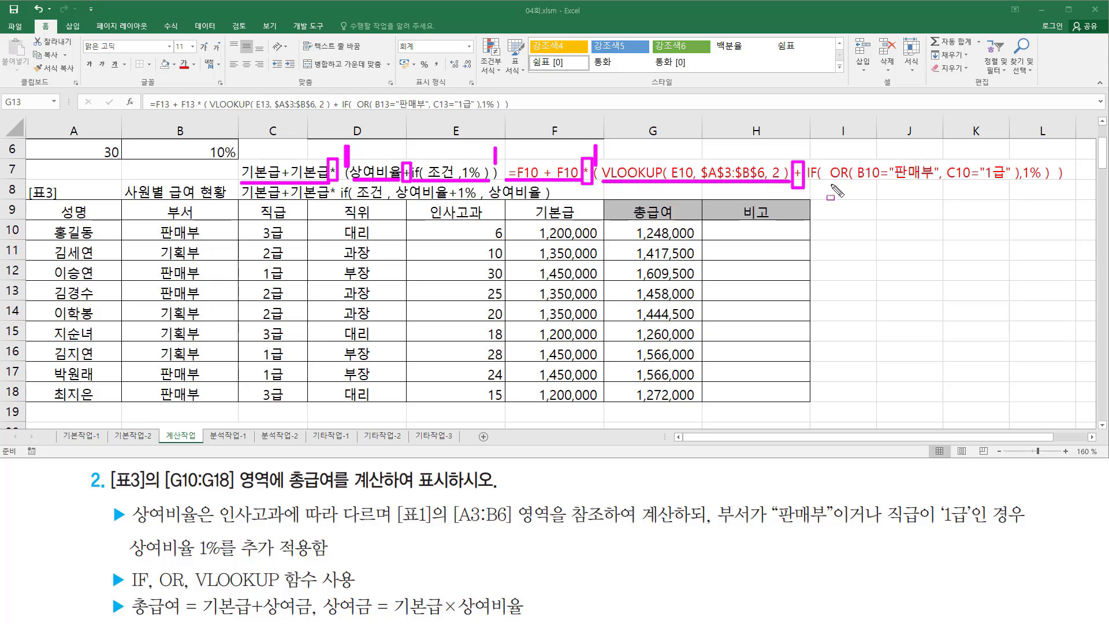
pyautogui.moveTo(827, 182)
pyautogui.mouseDown()
pyautogui.moveTo(1021, 186)
pyautogui.moveTo(1042, 174)
pyautogui.moveTo(1034, 186)
pyautogui.mouseUp()
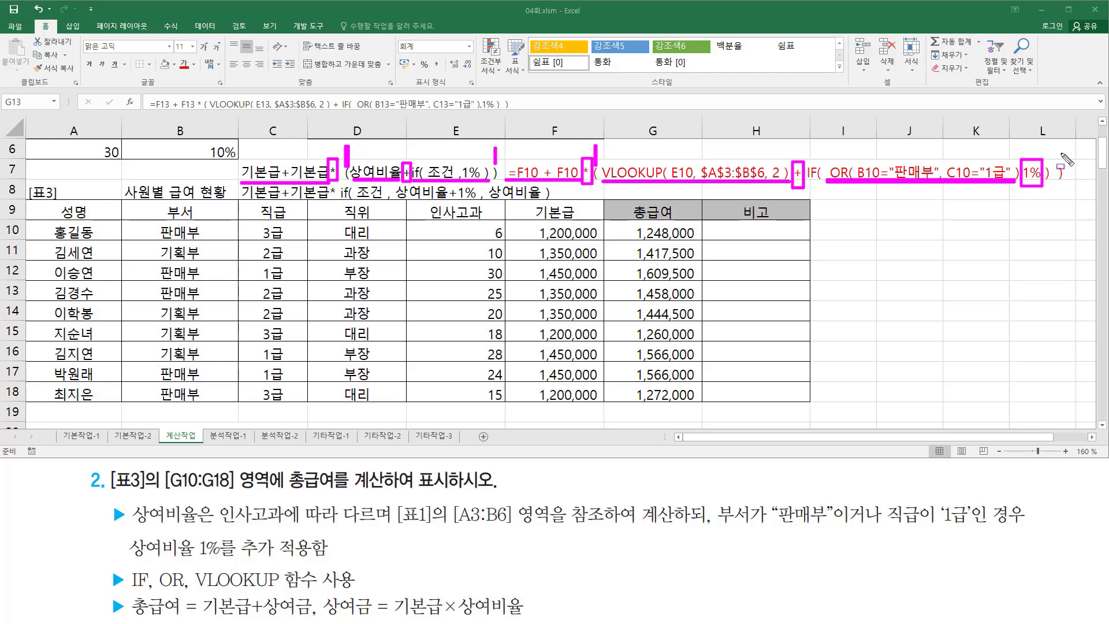
pyautogui.moveTo(1062, 153); pyautogui.dragTo(1060, 140)
pyautogui.press('Escape')
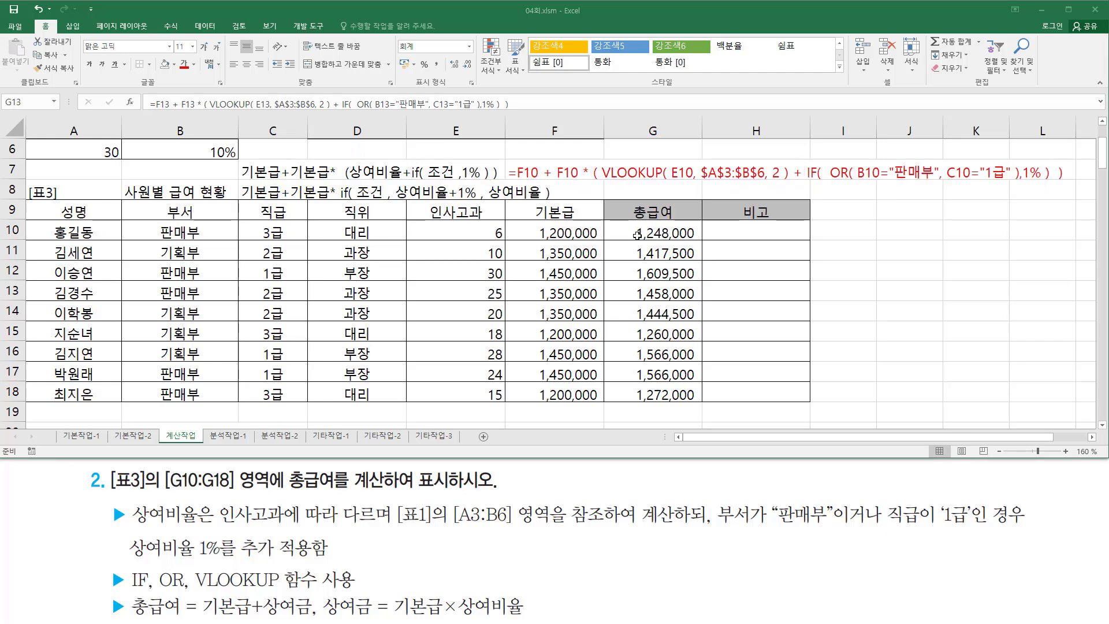
# Clear the total pay formulas from G10:G18
pyautogui.click(645, 233)
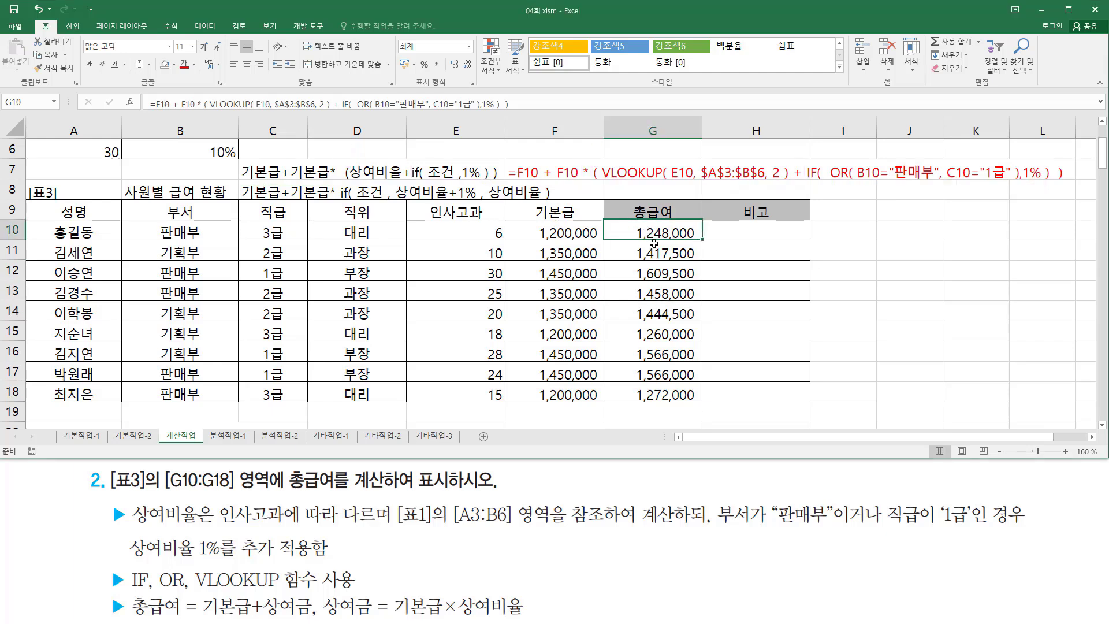
pyautogui.press('Delete')
pyautogui.moveTo(650, 253); pyautogui.dragTo(652, 396)
pyautogui.press('Delete')
pyautogui.click(652, 230)
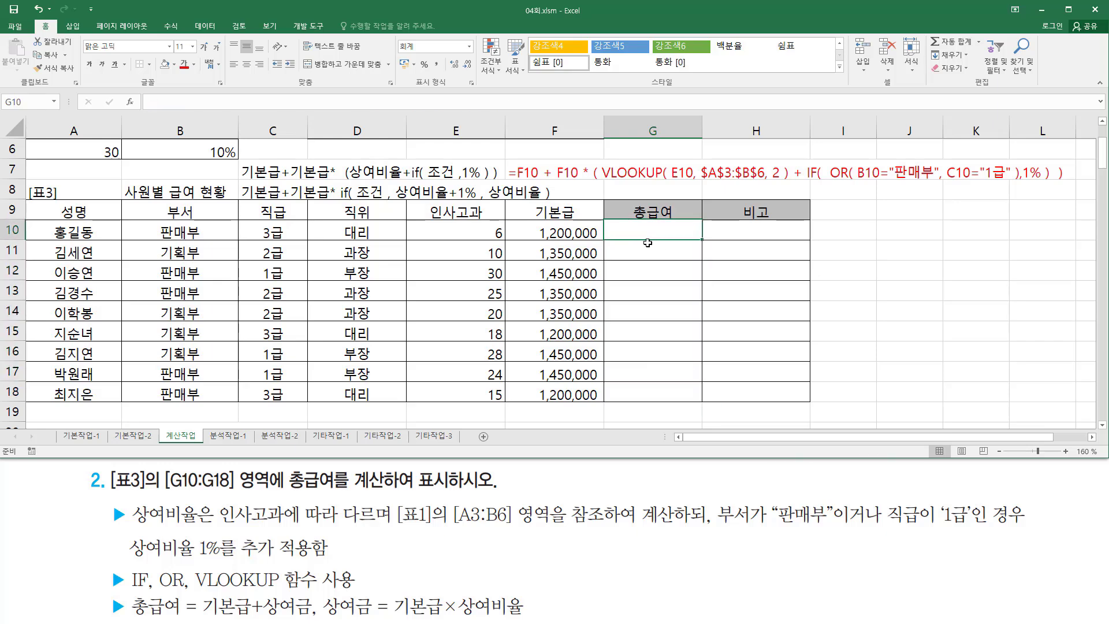
# Start the G10 formula as =F10 + F10 * if( following the second structure note in row 8
pyautogui.moveTo(241, 181); pyautogui.dragTo(569, 209)
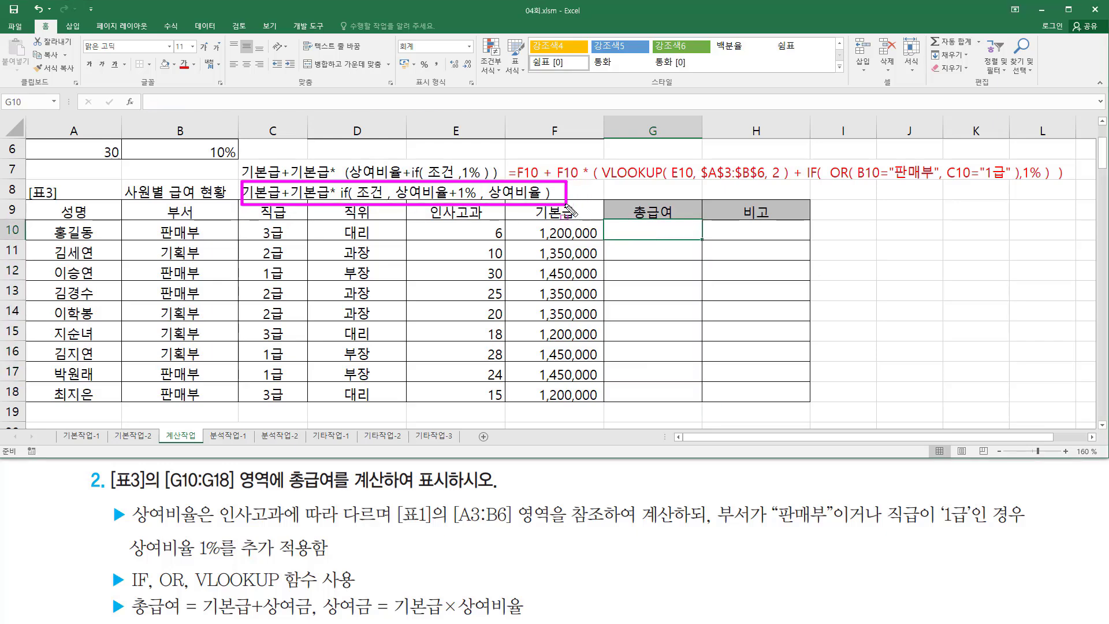
pyautogui.write('=')
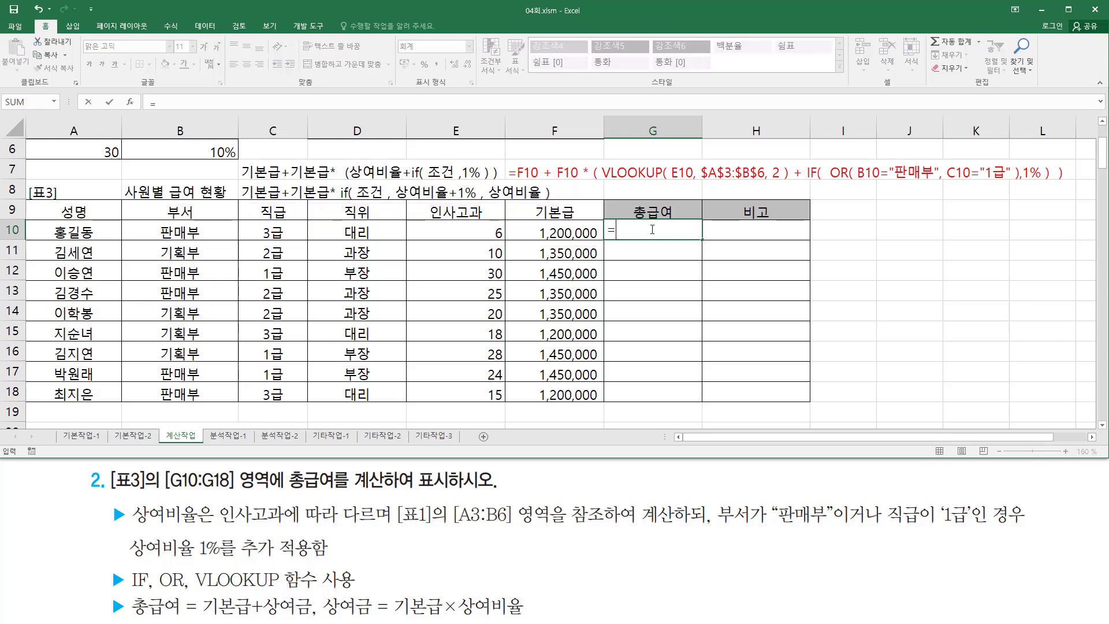
pyautogui.click(568, 231)
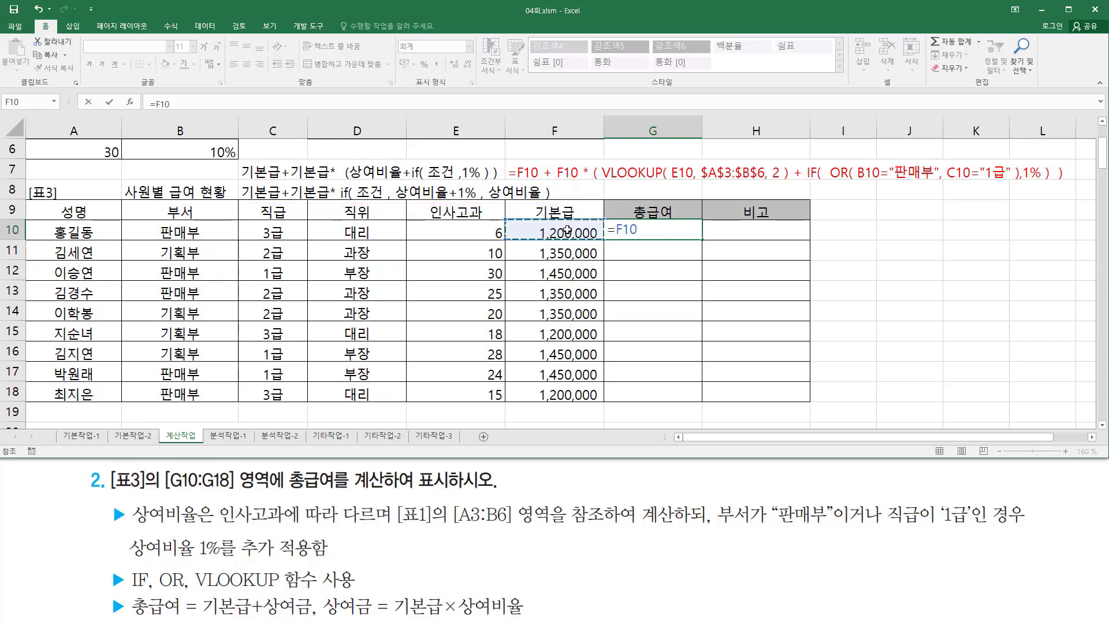
pyautogui.write('+')
pyautogui.click(568, 231)
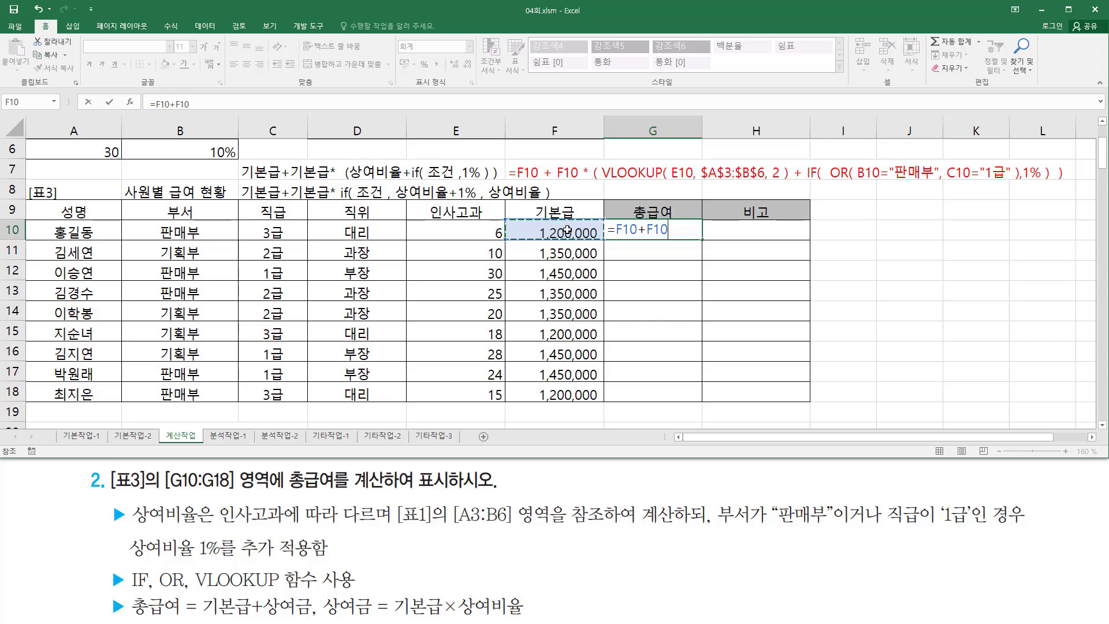
pyautogui.write('*')
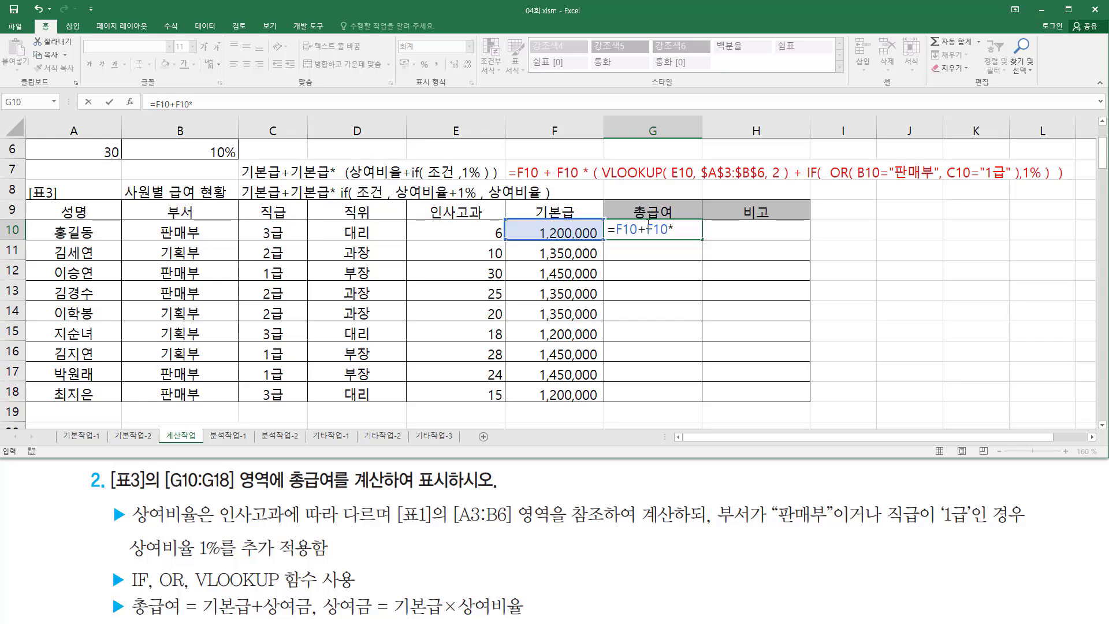
pyautogui.click(641, 231)
pyautogui.click(648, 231)
pyautogui.write('if(')
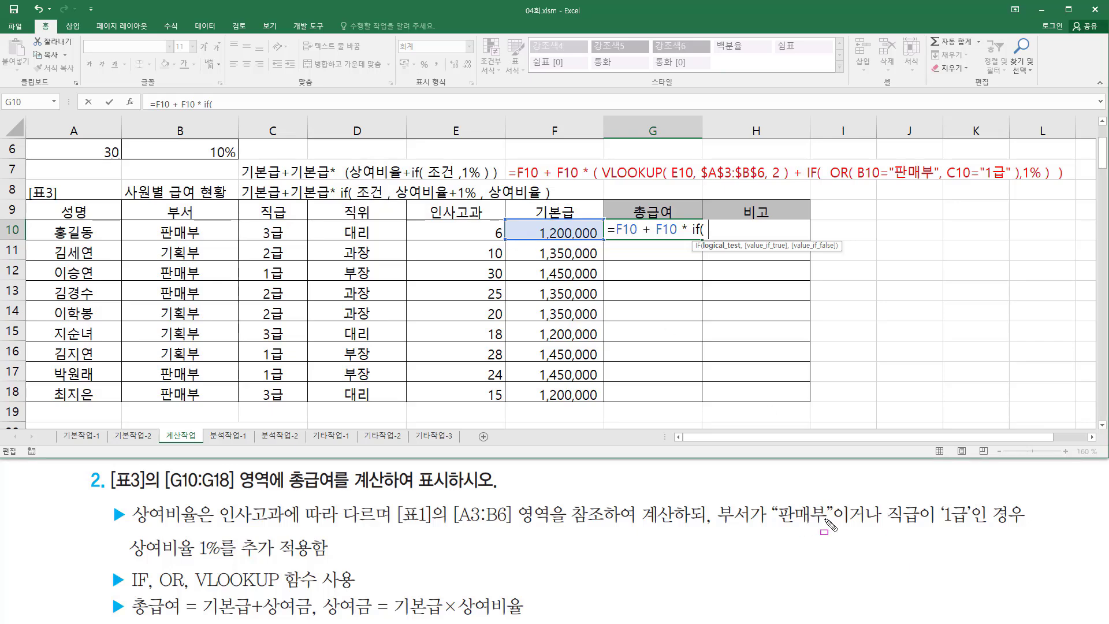
# Open an OR function as the IF condition and enter B10="판매부" as its first condition from the task text
pyautogui.moveTo(716, 494); pyautogui.dragTo(994, 536)
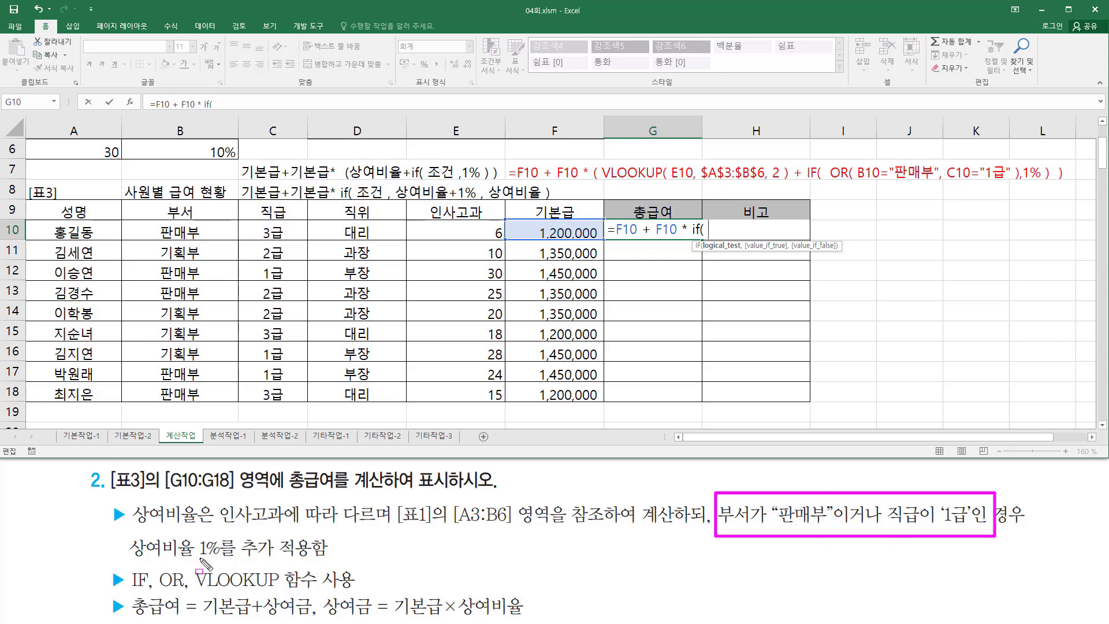
pyautogui.moveTo(194, 538); pyautogui.dragTo(283, 563)
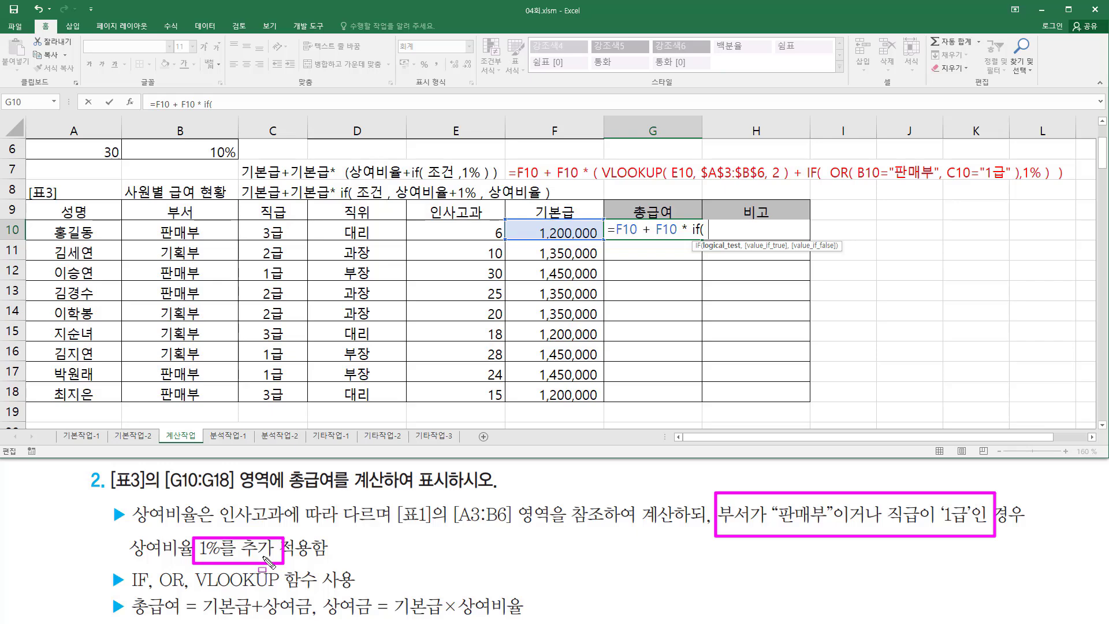
pyautogui.moveTo(357, 200)
pyautogui.mouseDown()
pyautogui.moveTo(425, 209)
pyautogui.moveTo(397, 178)
pyautogui.moveTo(474, 207)
pyautogui.moveTo(543, 205)
pyautogui.mouseUp()
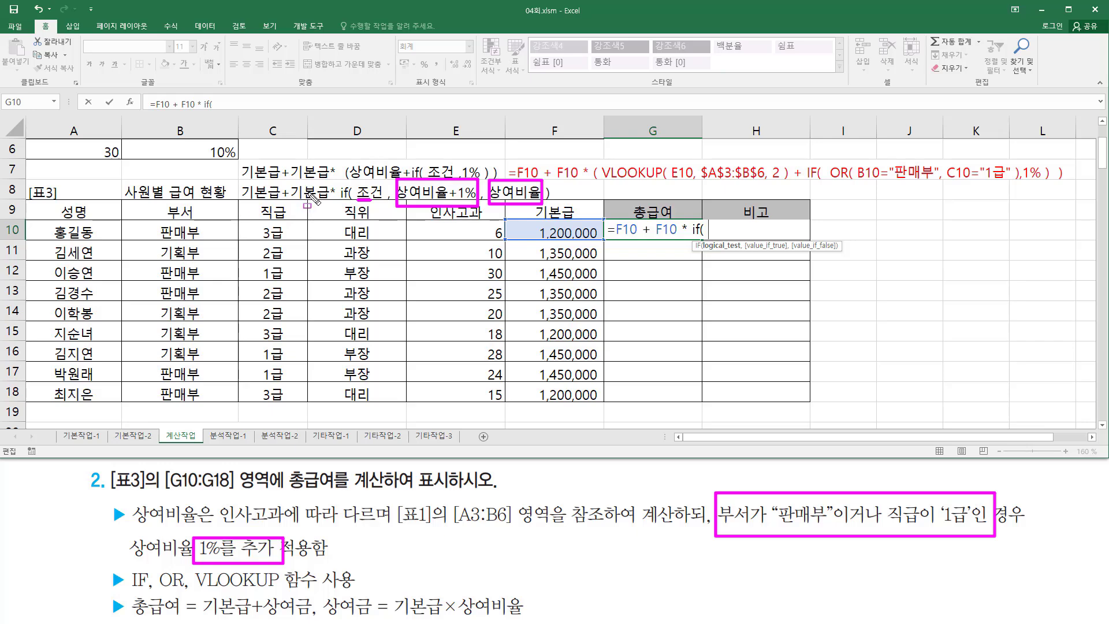
pyautogui.press('Escape')
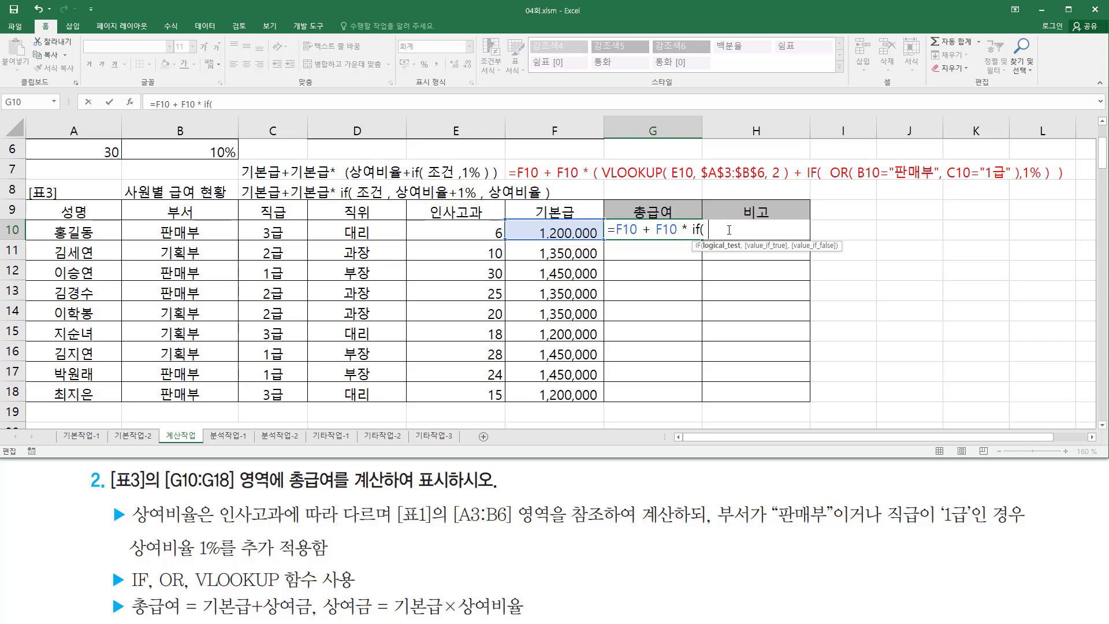
pyautogui.write('or(')
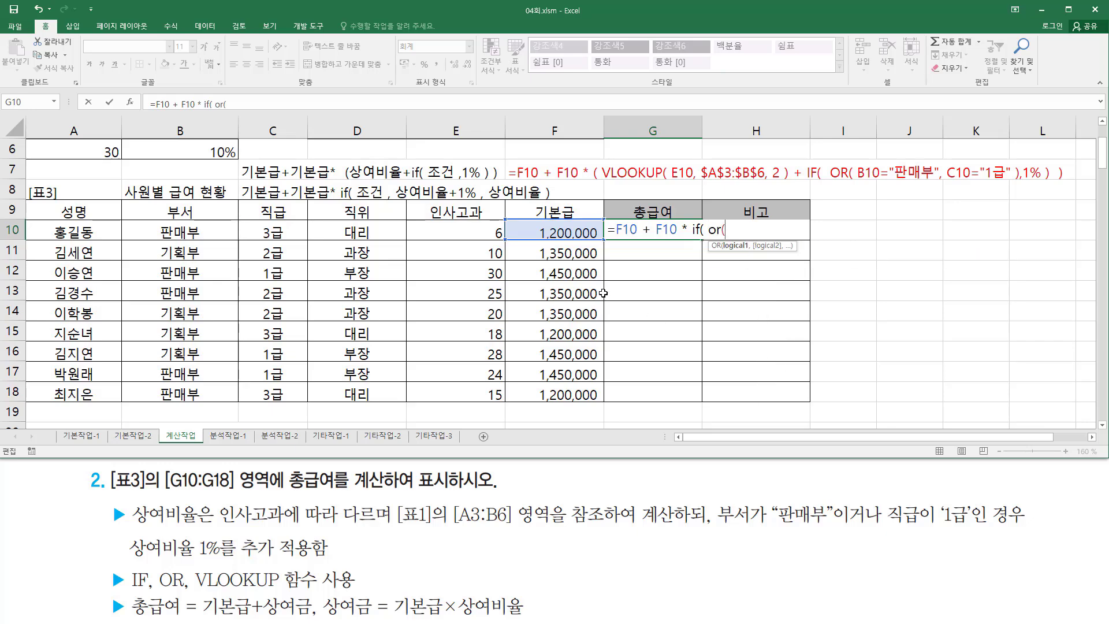
pyautogui.click(198, 232)
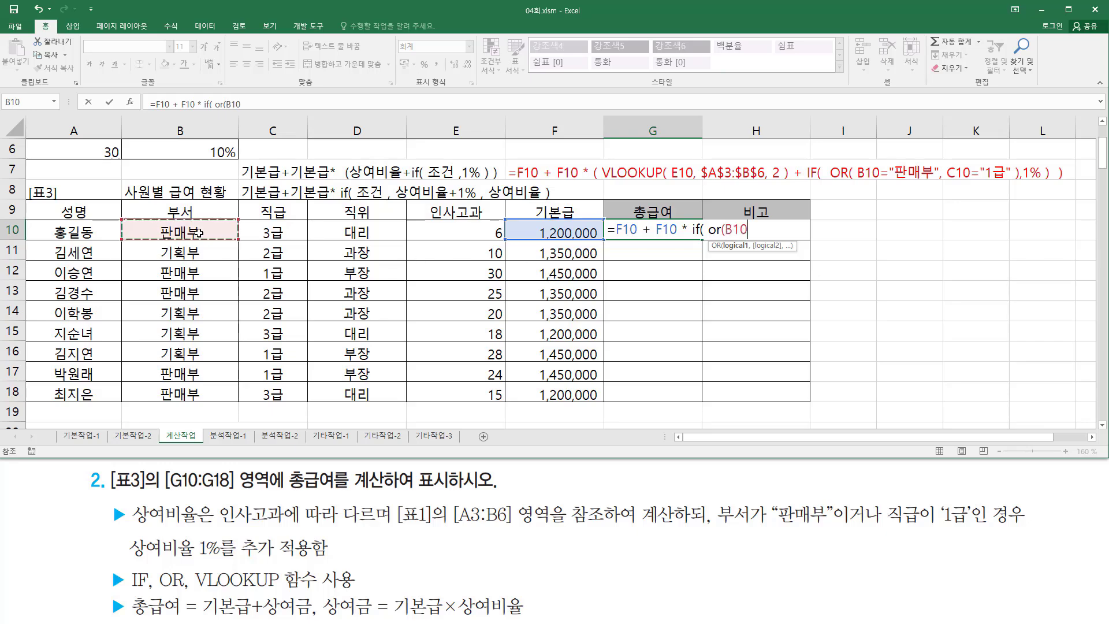
pyautogui.write('=')
pyautogui.write('"판ㅂ')
pyautogui.press('BackSpace')
pyautogui.write('매부')
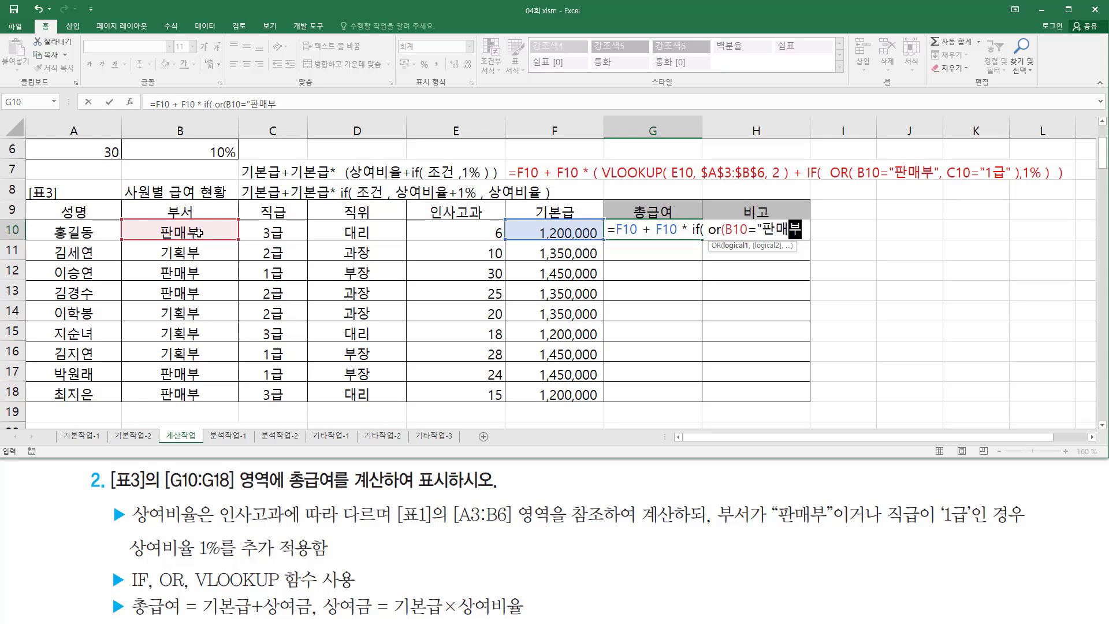
# Add C10="1급" as the second OR condition, close the OR function and check both conditions
pyautogui.write('" ,')
pyautogui.click(293, 234)
pyautogui.write('=')
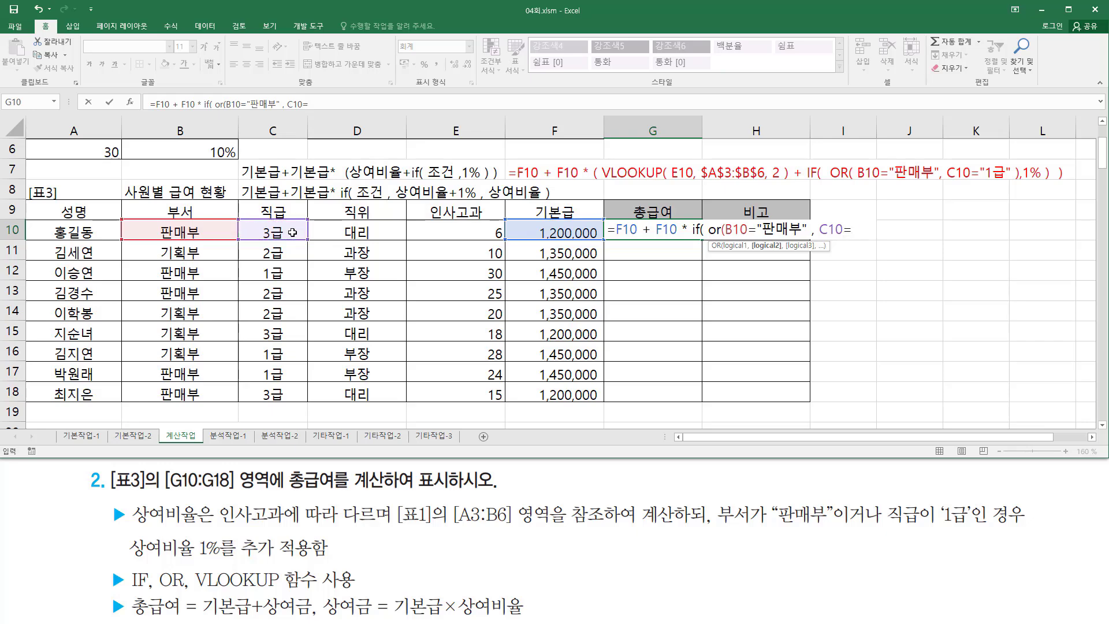
pyautogui.write('11급")')
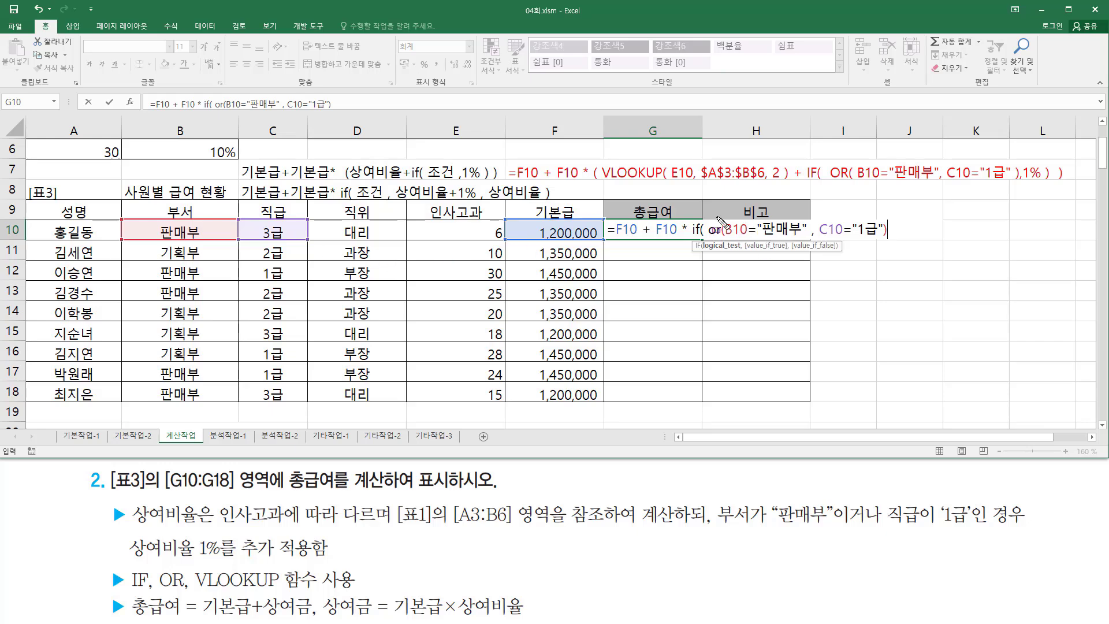
pyautogui.moveTo(706, 215)
pyautogui.mouseDown()
pyautogui.moveTo(906, 275)
pyautogui.moveTo(894, 281)
pyautogui.mouseUp()
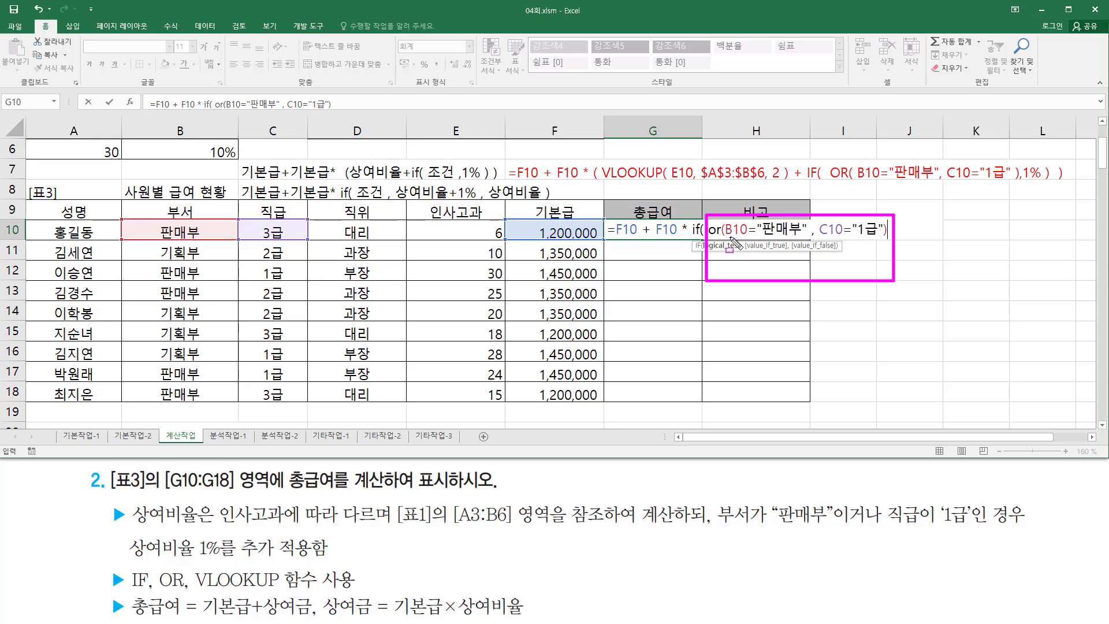
pyautogui.moveTo(729, 237); pyautogui.dragTo(879, 239)
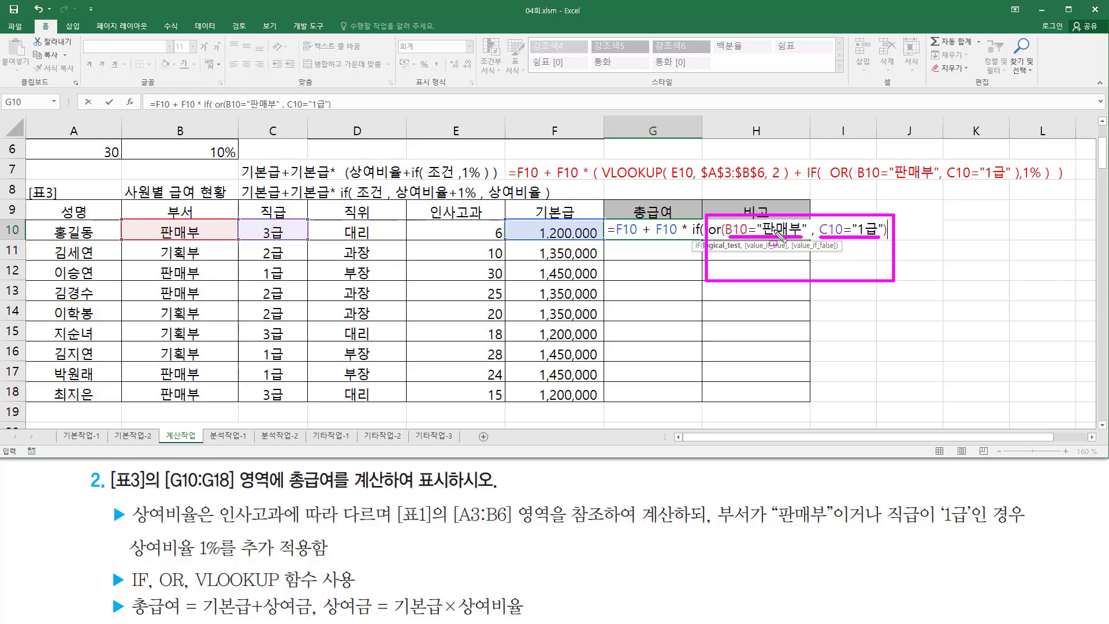
pyautogui.press('Escape')
# Open a VLOOKUP as the IF's true value, with E10 as the lookup value and $A$3:$B$6 as the absolute table range
pyautogui.write(',')
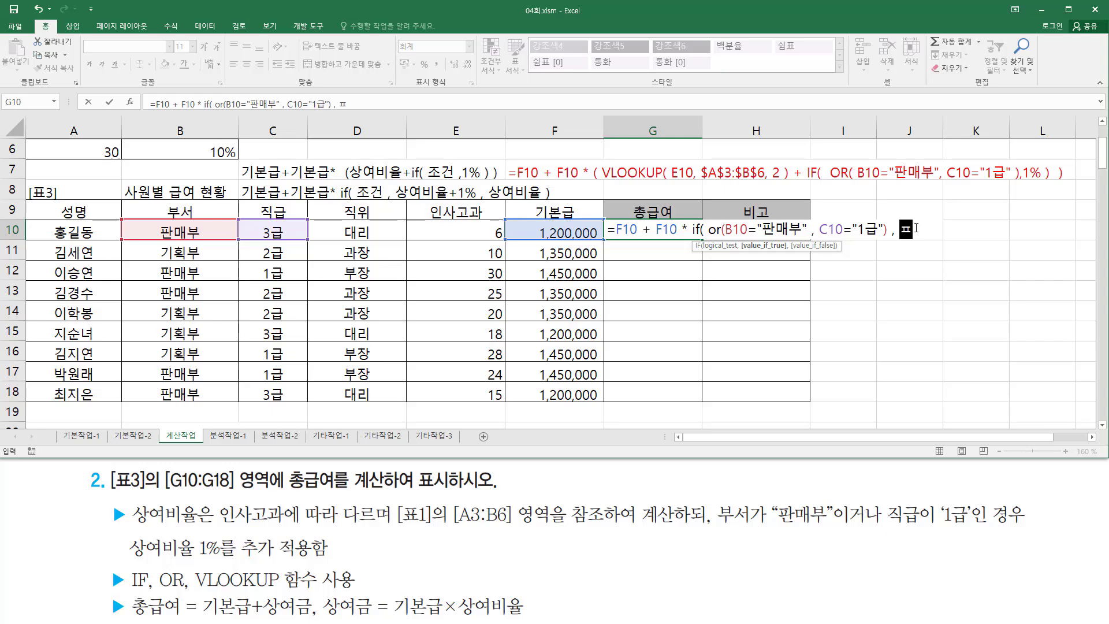
pyautogui.write('vl')
pyautogui.press('Tab')
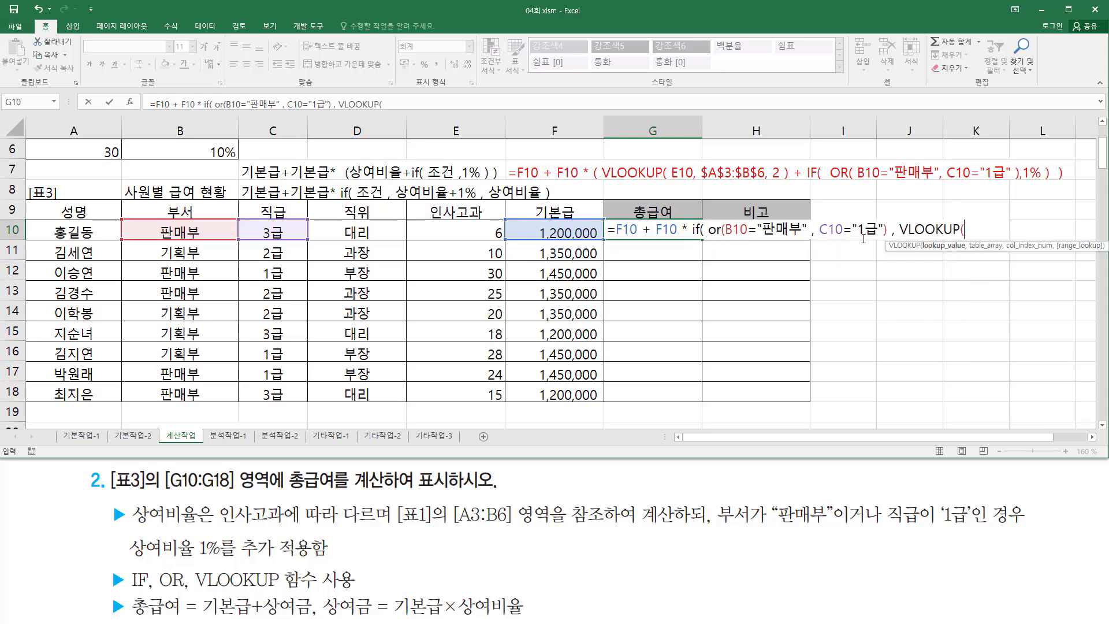
pyautogui.click(458, 234)
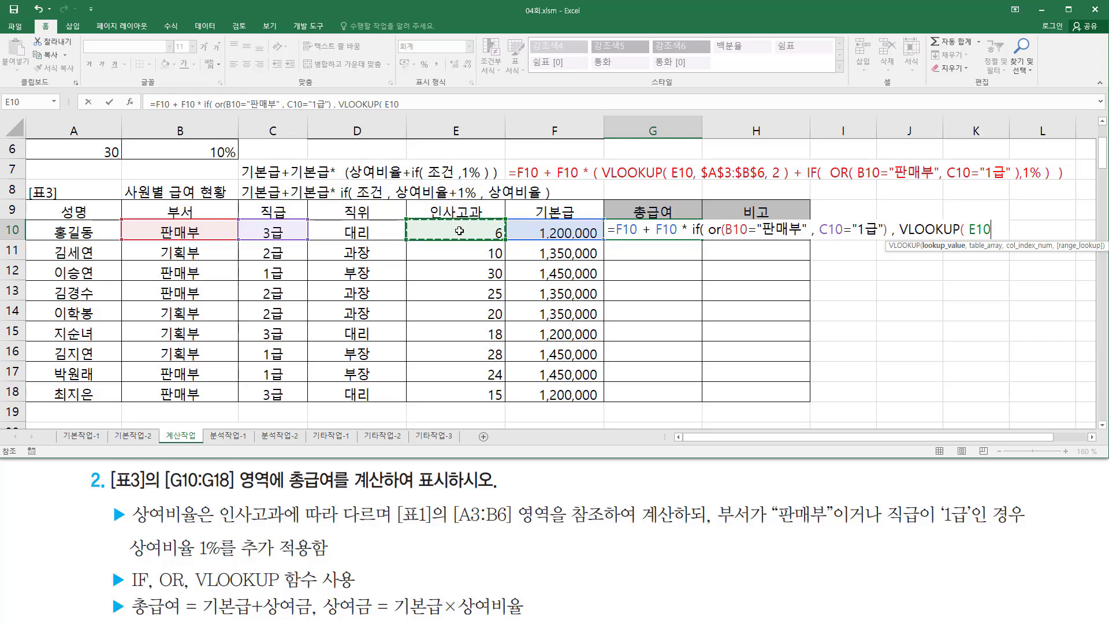
pyautogui.write(',')
pyautogui.scroll(2, 448, 236)
pyautogui.moveTo(87, 190); pyautogui.dragTo(180, 249)
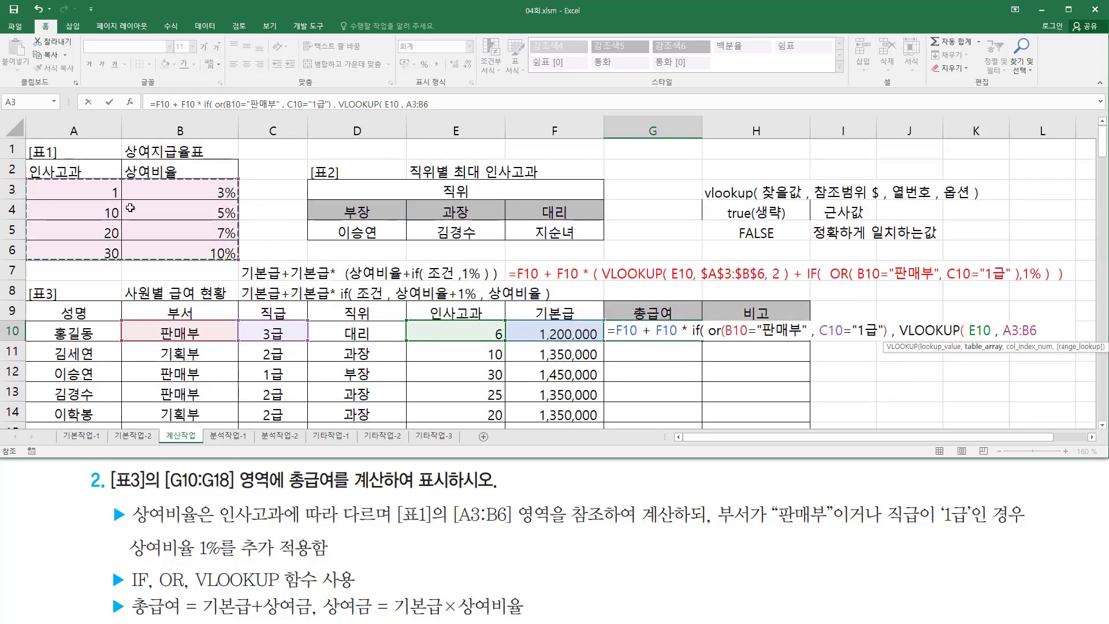
pyautogui.press('F4')
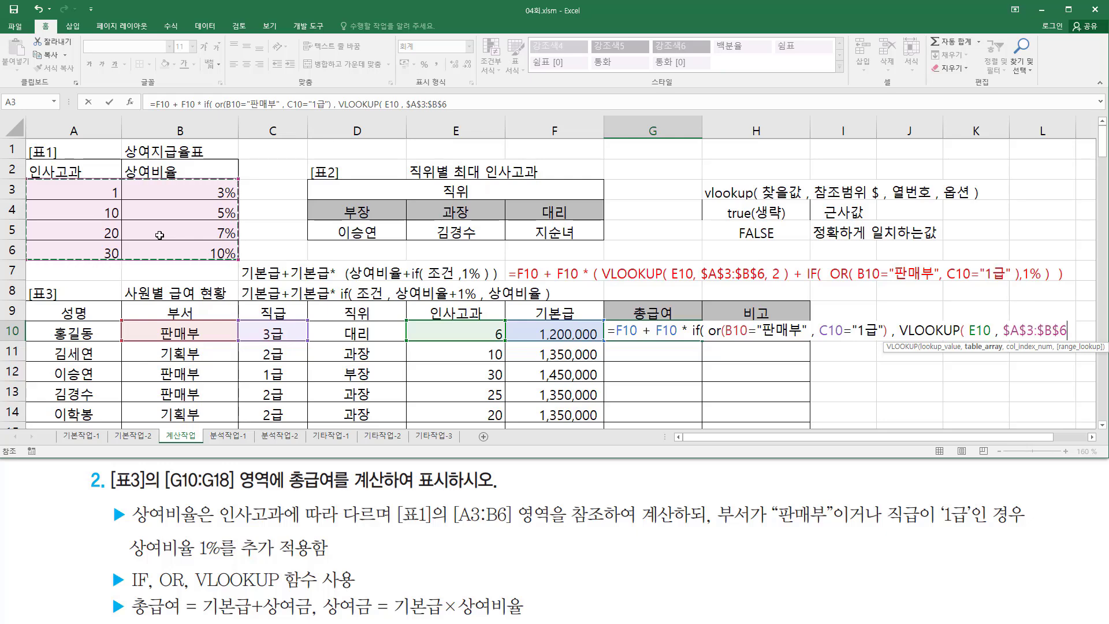
# Set the VLOOKUP's column index to 2 for the bonus rate column and close the function
pyautogui.write(',')
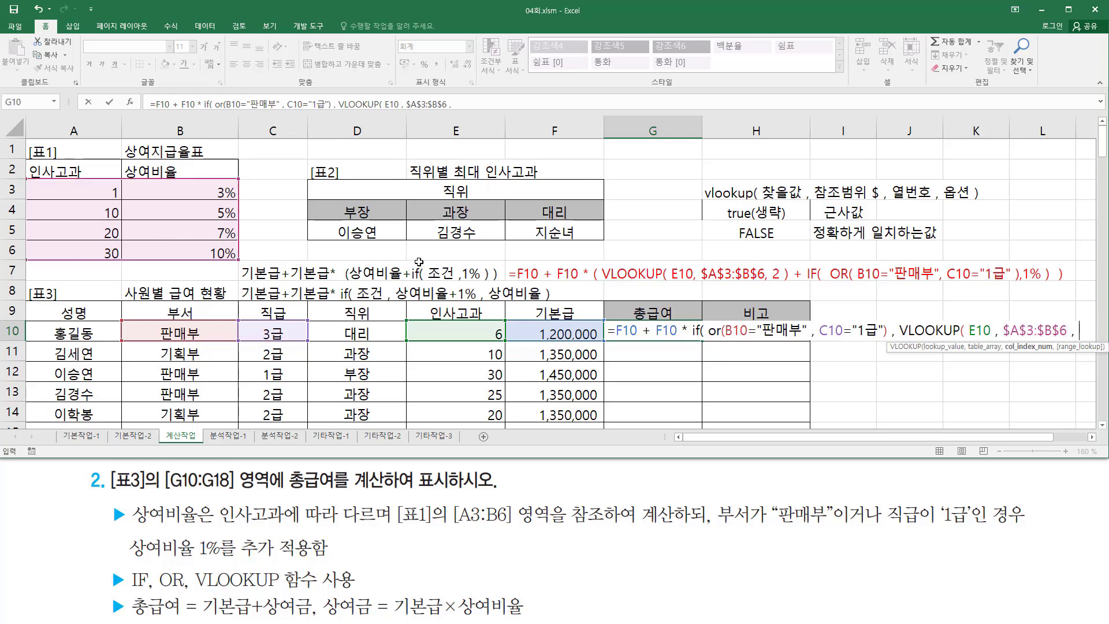
pyautogui.write(' 2')
pyautogui.moveTo(50, 184); pyautogui.dragTo(235, 271)
pyautogui.moveTo(193, 153); pyautogui.dragTo(194, 252)
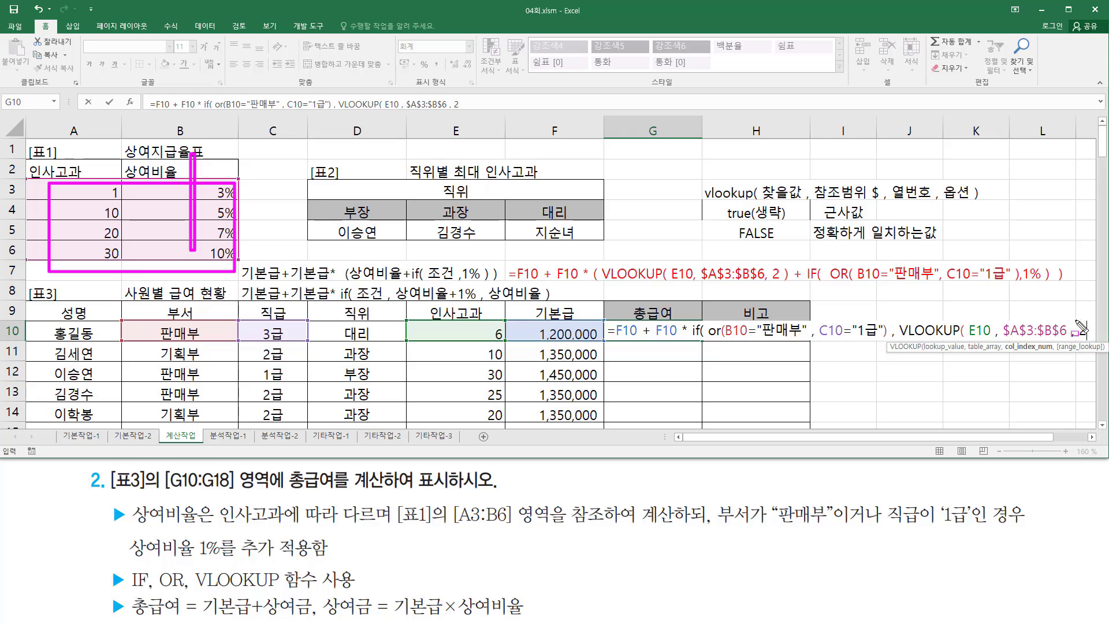
pyautogui.press('Escape')
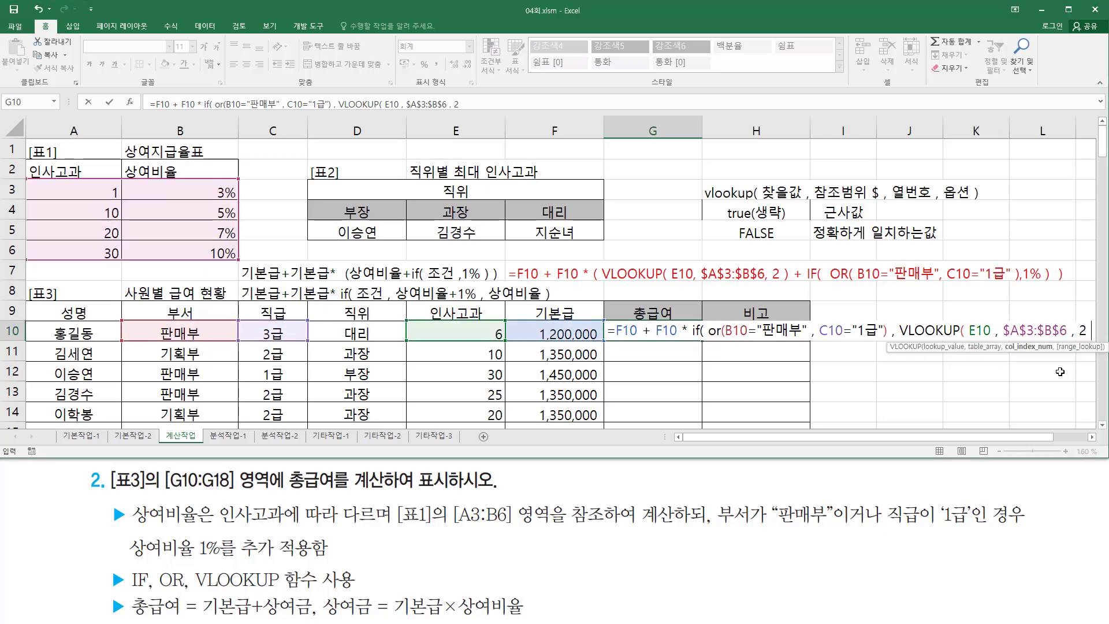
pyautogui.write(')')
pyautogui.scroll(-2, 994, 362)
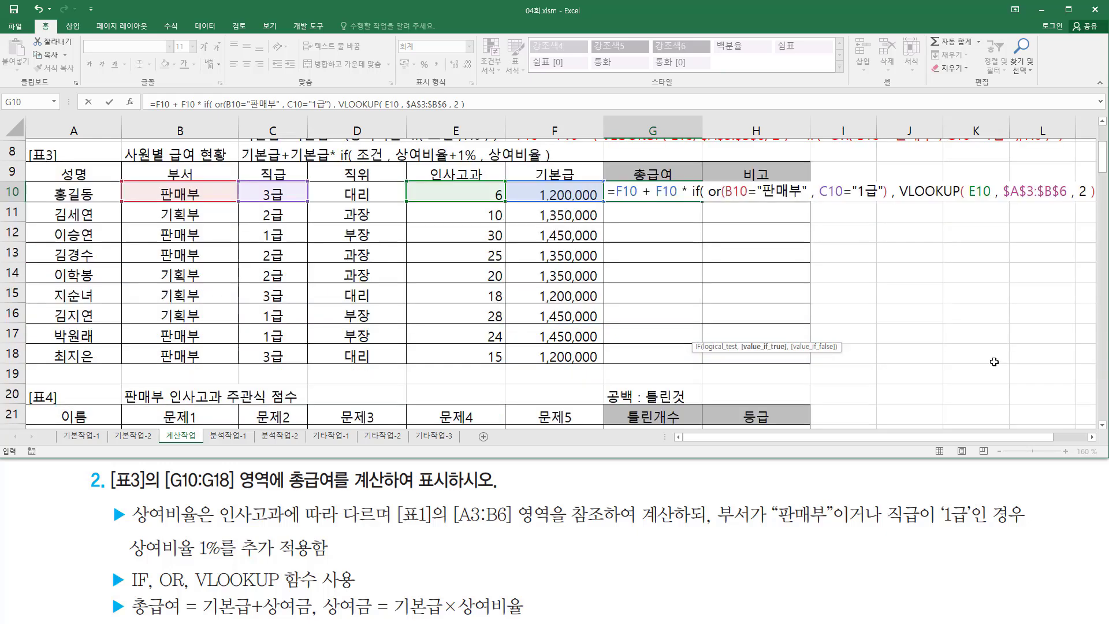
# Add +1% after the VLOOKUP to complete the IF's true value and begin its false value
pyautogui.scroll(-1, 994, 361)
pyautogui.scroll(3, 866, 330)
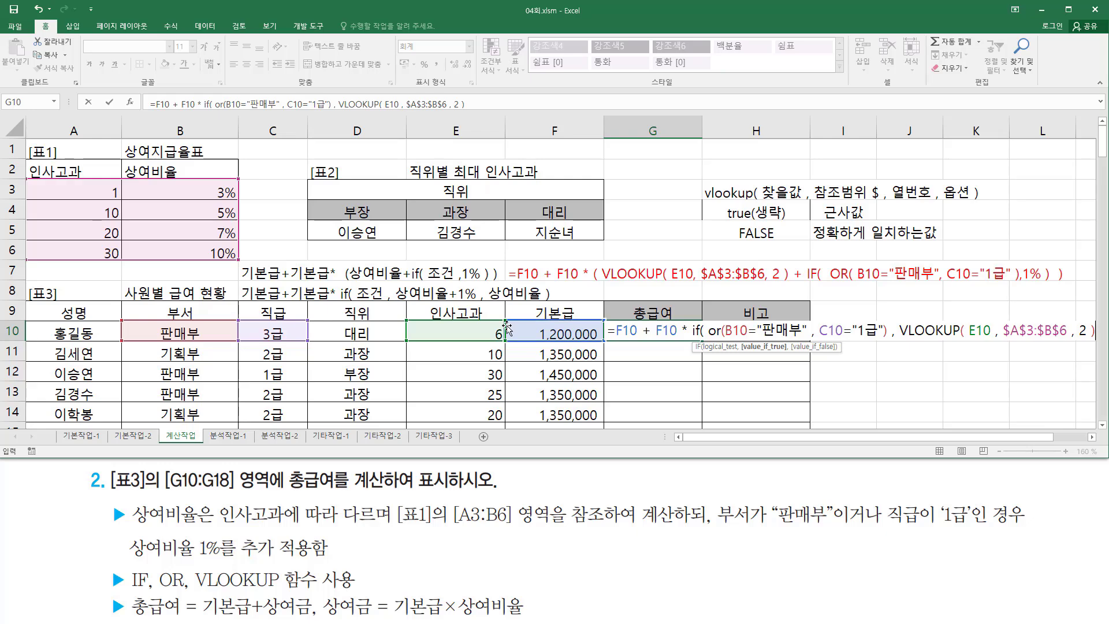
pyautogui.write('+')
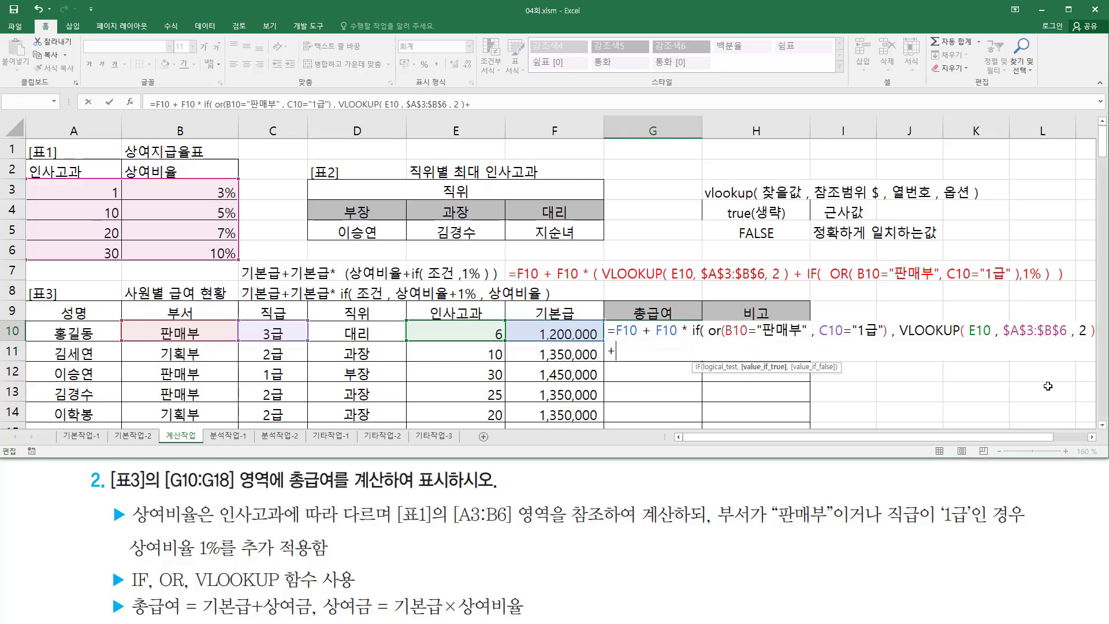
pyautogui.write('1% ,')
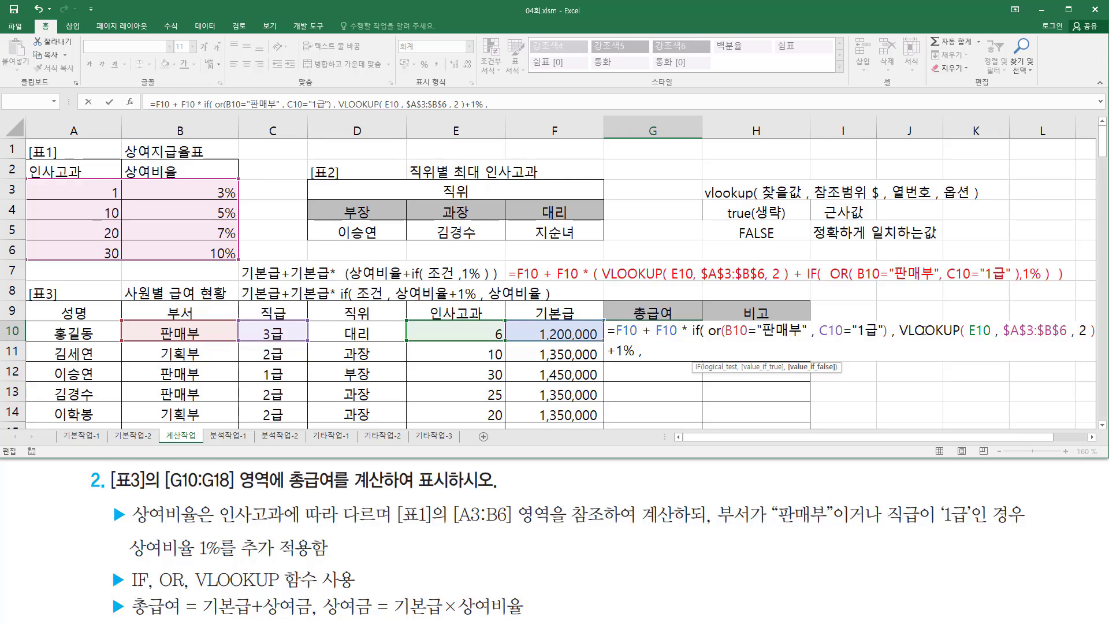
# Reuse VLOOKUP( E10 , $A$3:$B$6 , 2 ) from the true value as the IF's false value
pyautogui.moveTo(900, 330); pyautogui.dragTo(1093, 331)
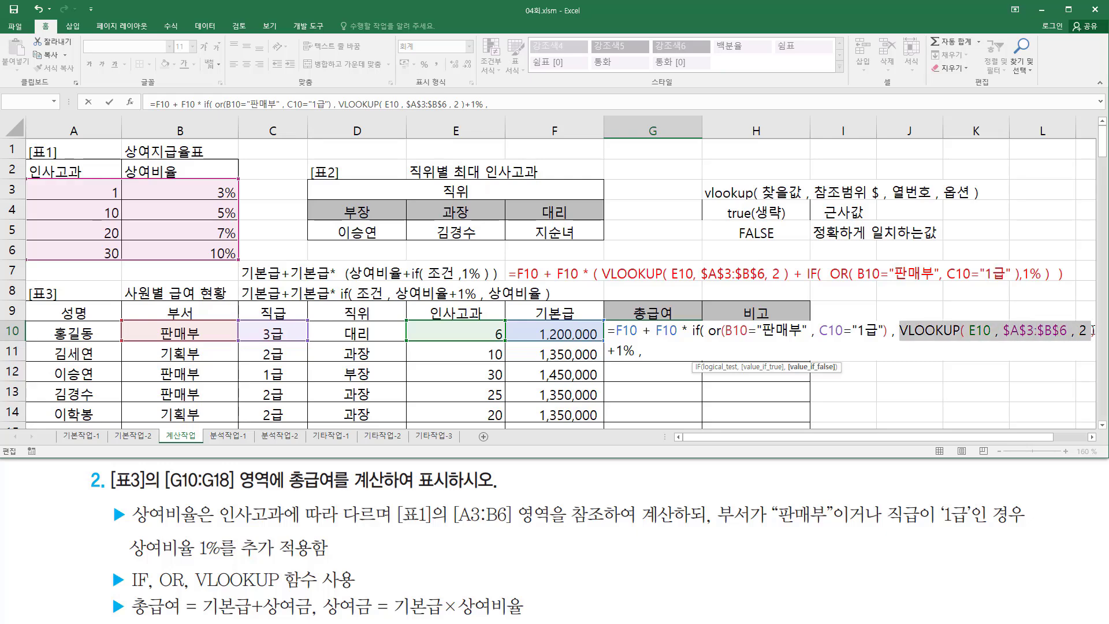
pyautogui.click(677, 354)
pyautogui.write('VLOOKUP( E10 , $A$3:$B$6 , 2 )')
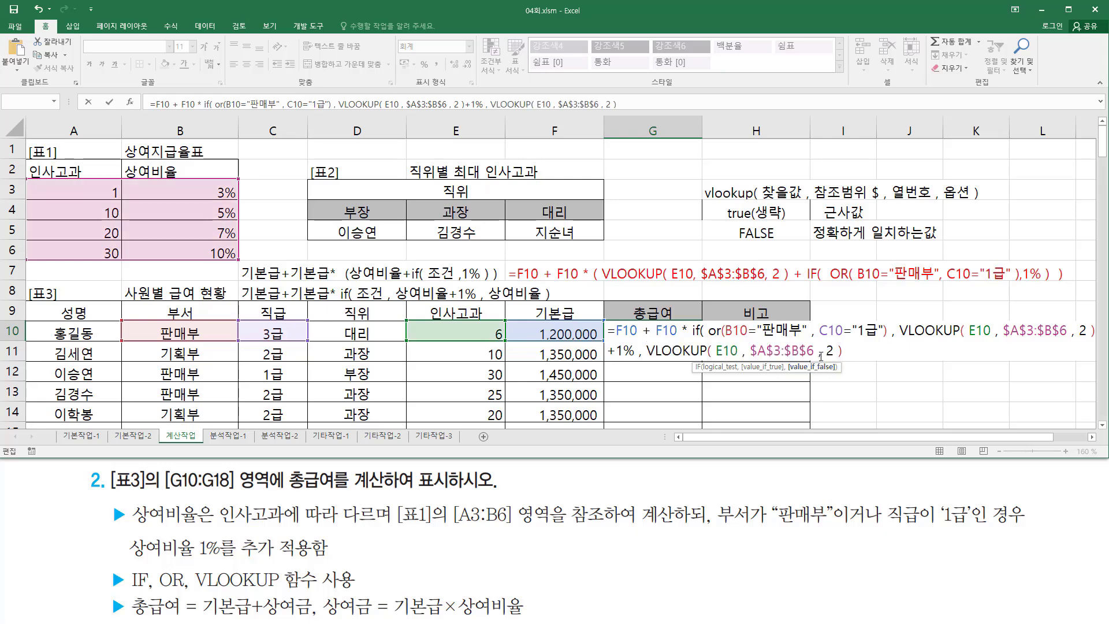
# Close the IF function, enter the formula in G10 and fill it down through G18
pyautogui.click(855, 351)
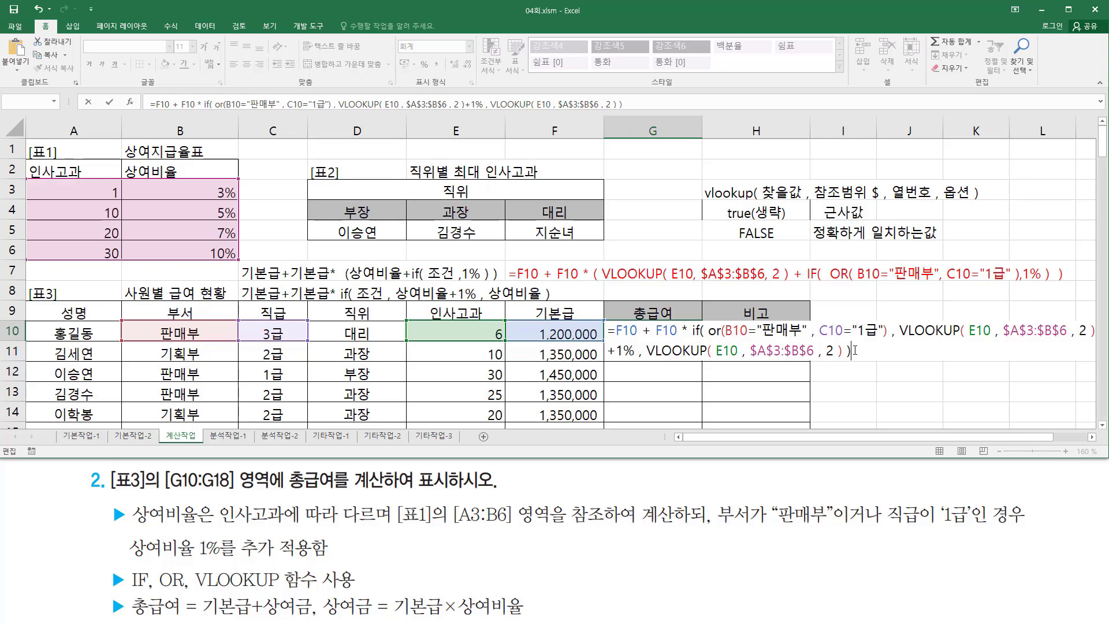
pyautogui.hotkey('ctrl', 'Return')
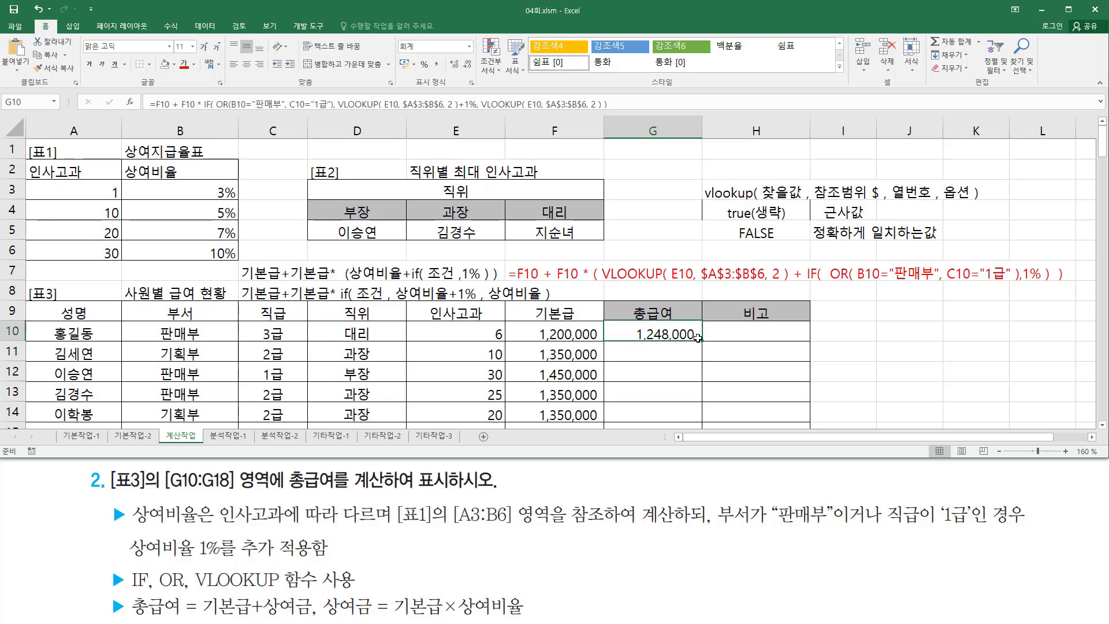
pyautogui.moveTo(703, 342); pyautogui.dragTo(698, 398)
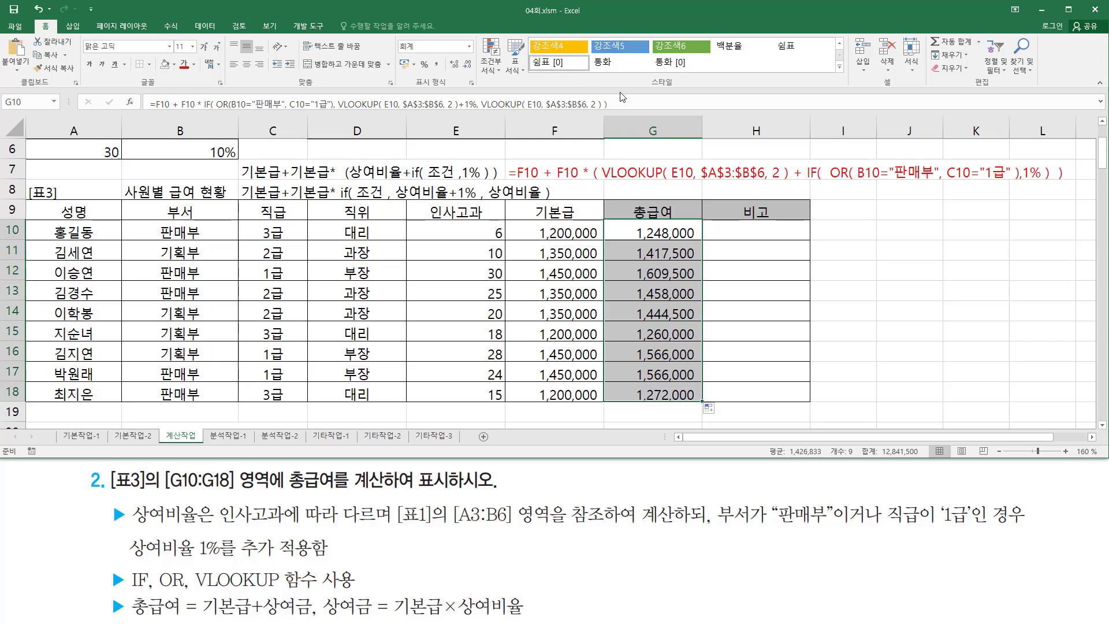
# Record the G10 formula as plain text in G8 using a leading apostrophe
pyautogui.click(634, 189)
pyautogui.write("'")
pyautogui.write('=F10 + F10 * IF( OR(B10="판매부", C10="1급"), VLOOKUP( E10, $A$3:$B$6, 2 )+1%, VLOOKUP( E10, $A$3:$B$6, 2 ) )')
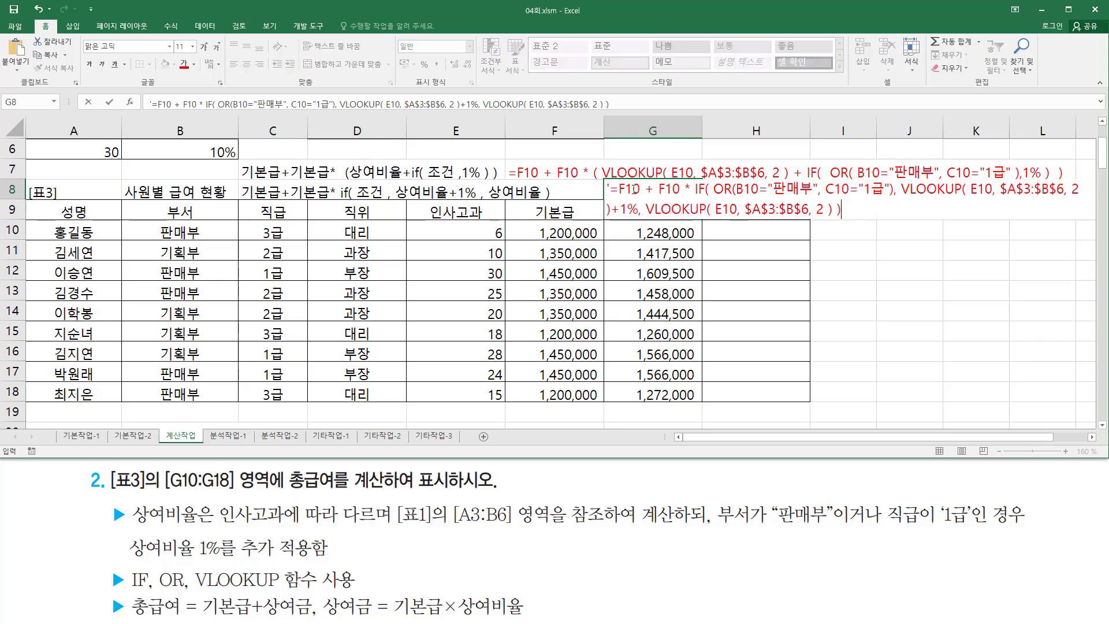
pyautogui.press('Return')
# Rearrange the notes so the two structure notes start in C6 and C7 and the new formula text starts in C8
pyautogui.moveTo(664, 189); pyautogui.dragTo(637, 194)
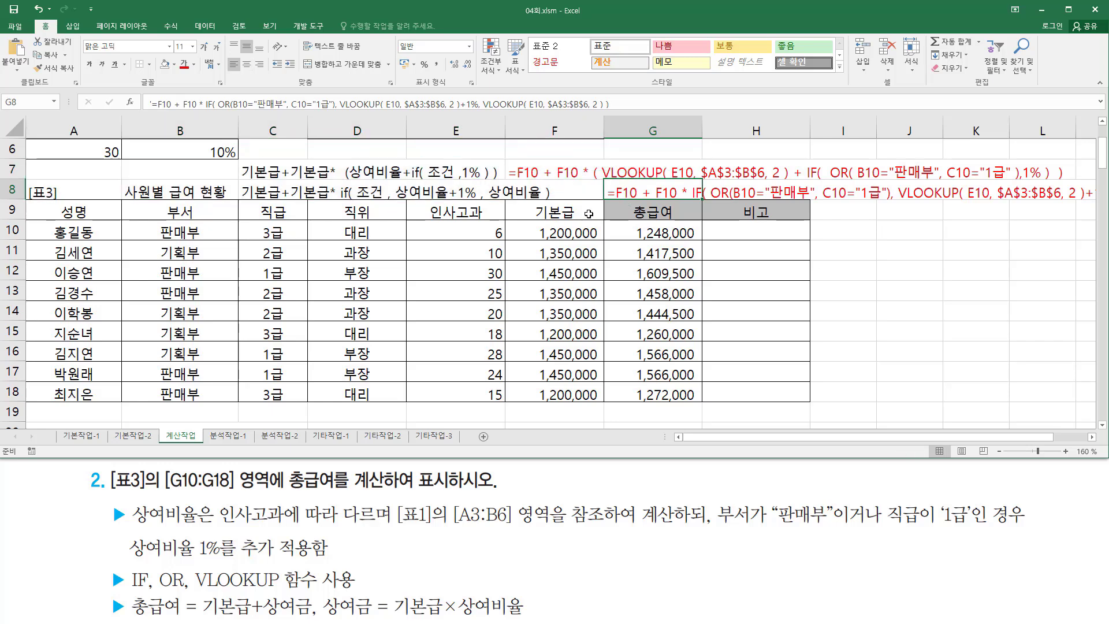
pyautogui.press('Left')
pyautogui.press('Down')
pyautogui.press('Down')
pyautogui.press('Down')
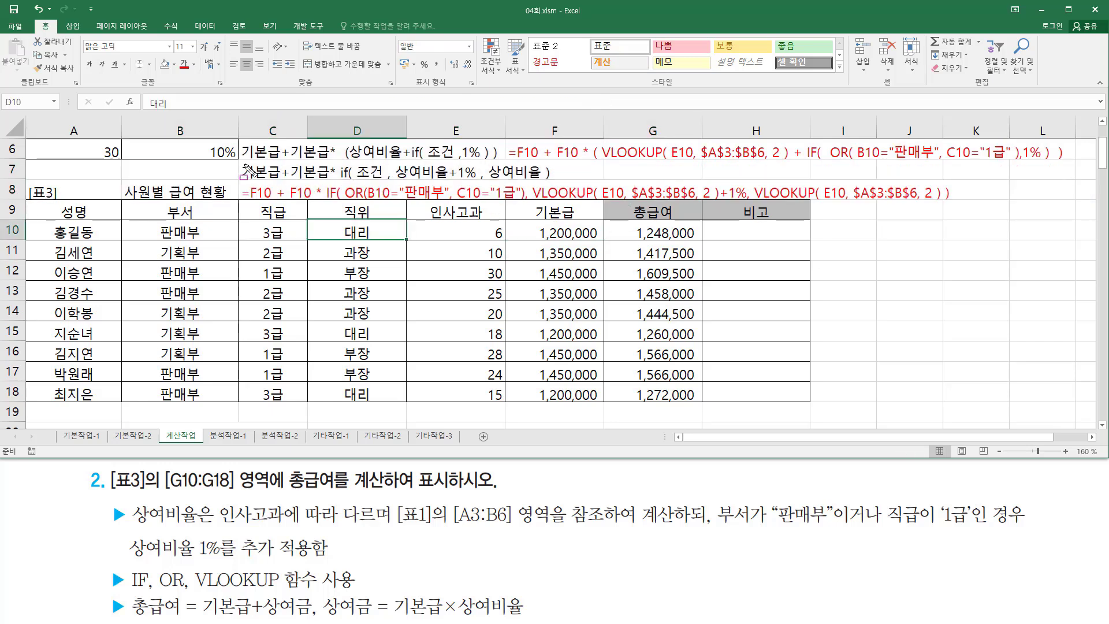
# Examine how each part of the second structure note in row 7 corresponds to the formula text in row 8
pyautogui.moveTo(243, 165)
pyautogui.mouseDown()
pyautogui.moveTo(288, 181)
pyautogui.moveTo(250, 186)
pyautogui.moveTo(272, 200)
pyautogui.moveTo(287, 164)
pyautogui.moveTo(306, 203)
pyautogui.moveTo(310, 163)
pyautogui.moveTo(322, 201)
pyautogui.moveTo(312, 185)
pyautogui.moveTo(354, 179)
pyautogui.moveTo(337, 202)
pyautogui.moveTo(374, 177)
pyautogui.mouseUp()
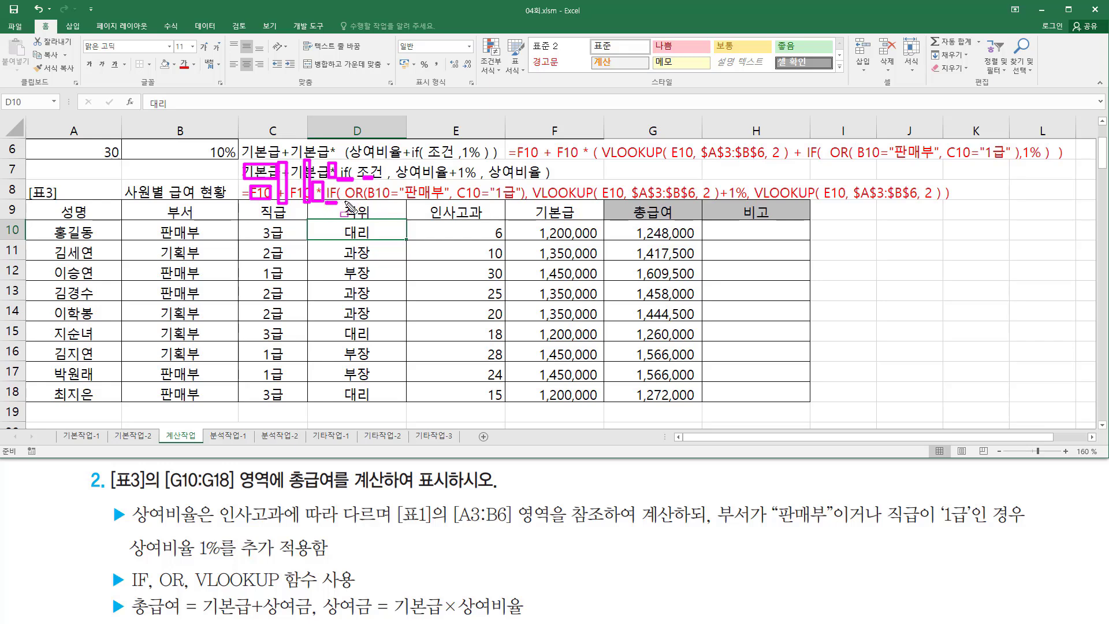
pyautogui.moveTo(344, 200); pyautogui.dragTo(524, 201)
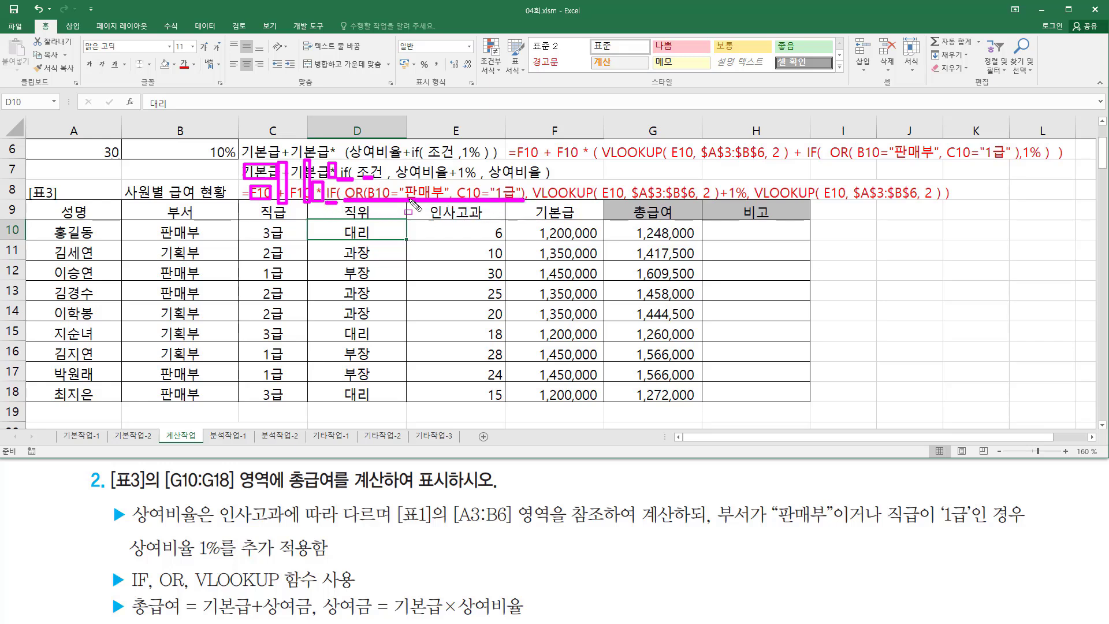
pyautogui.moveTo(397, 159)
pyautogui.mouseDown()
pyautogui.moveTo(399, 172)
pyautogui.moveTo(475, 162)
pyautogui.moveTo(477, 182)
pyautogui.mouseUp()
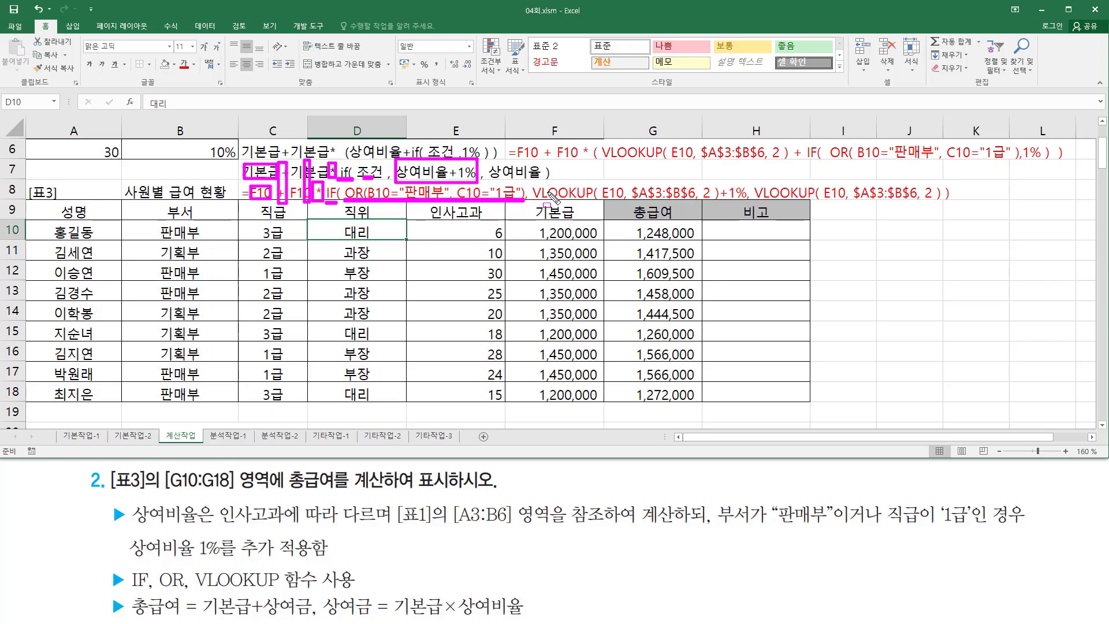
pyautogui.moveTo(547, 202)
pyautogui.mouseDown()
pyautogui.moveTo(762, 215)
pyautogui.moveTo(749, 214)
pyautogui.mouseUp()
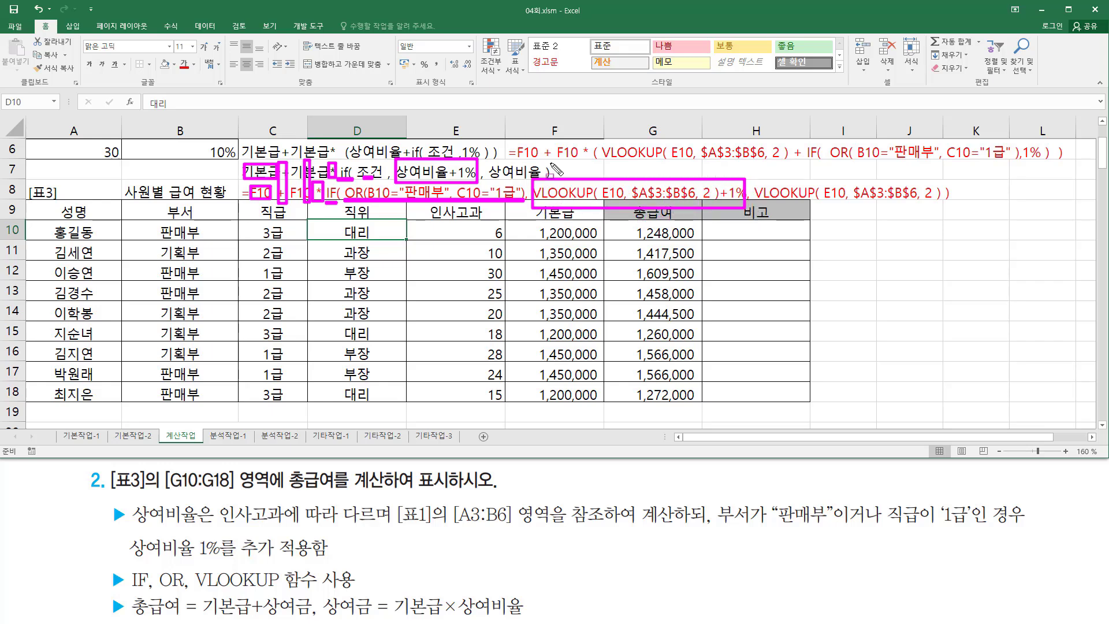
pyautogui.moveTo(491, 180)
pyautogui.mouseDown()
pyautogui.moveTo(537, 181)
pyautogui.moveTo(541, 161)
pyautogui.mouseUp()
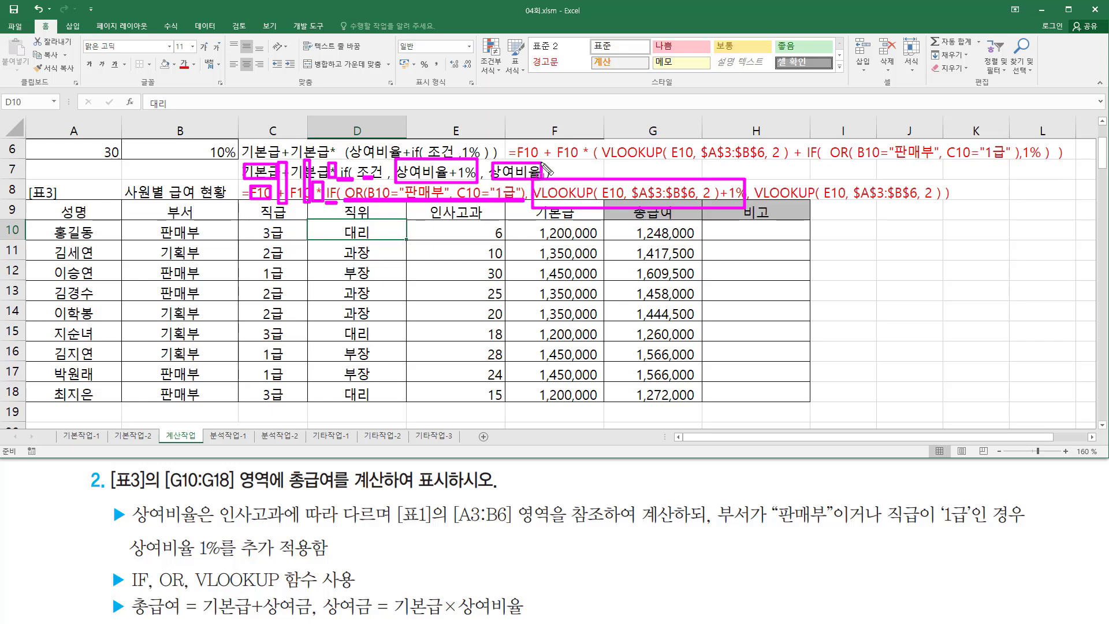
pyautogui.moveTo(752, 178)
pyautogui.mouseDown()
pyautogui.moveTo(783, 208)
pyautogui.moveTo(945, 207)
pyautogui.mouseUp()
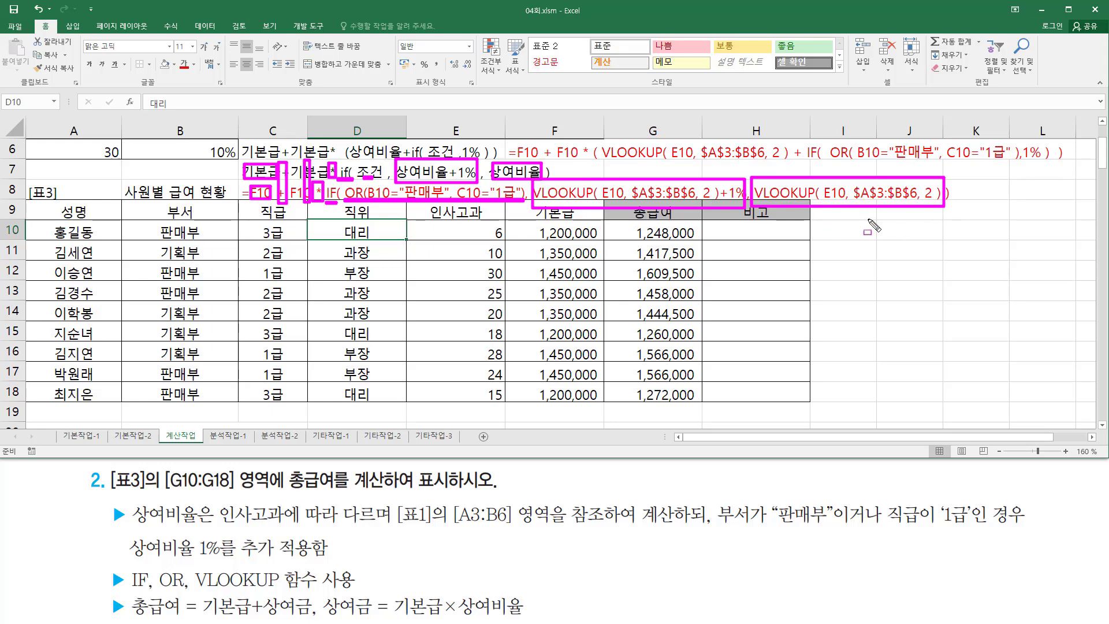
pyautogui.press('e')
pyautogui.moveTo(241, 201); pyautogui.dragTo(329, 209)
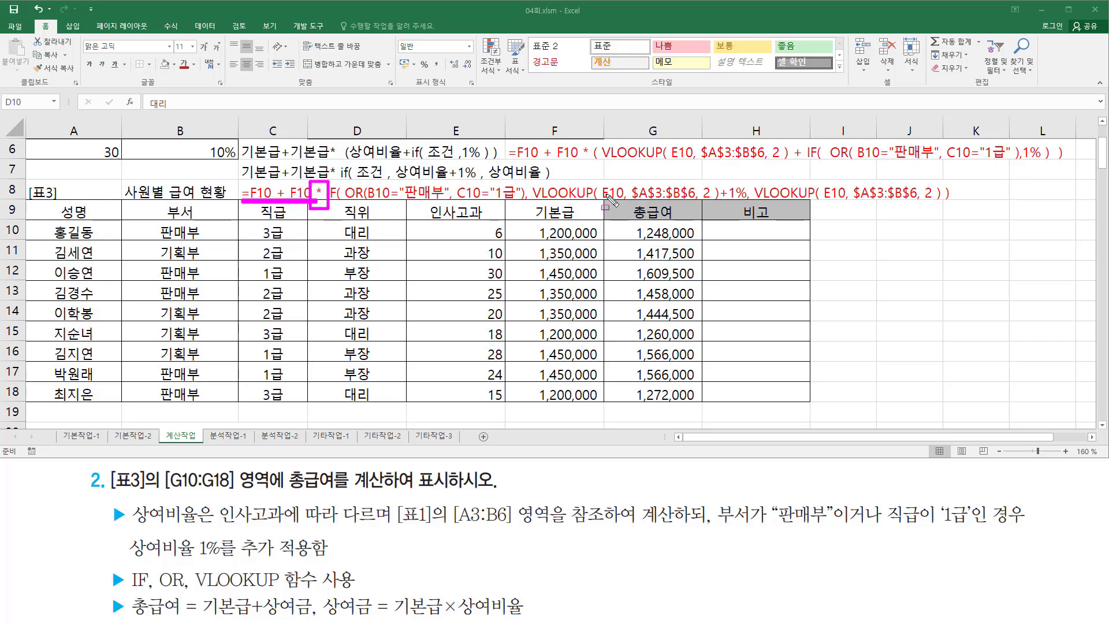
pyautogui.moveTo(533, 202)
pyautogui.mouseDown()
pyautogui.moveTo(565, 216)
pyautogui.moveTo(759, 219)
pyautogui.moveTo(749, 184)
pyautogui.moveTo(925, 207)
pyautogui.moveTo(941, 180)
pyautogui.moveTo(758, 180)
pyautogui.mouseUp()
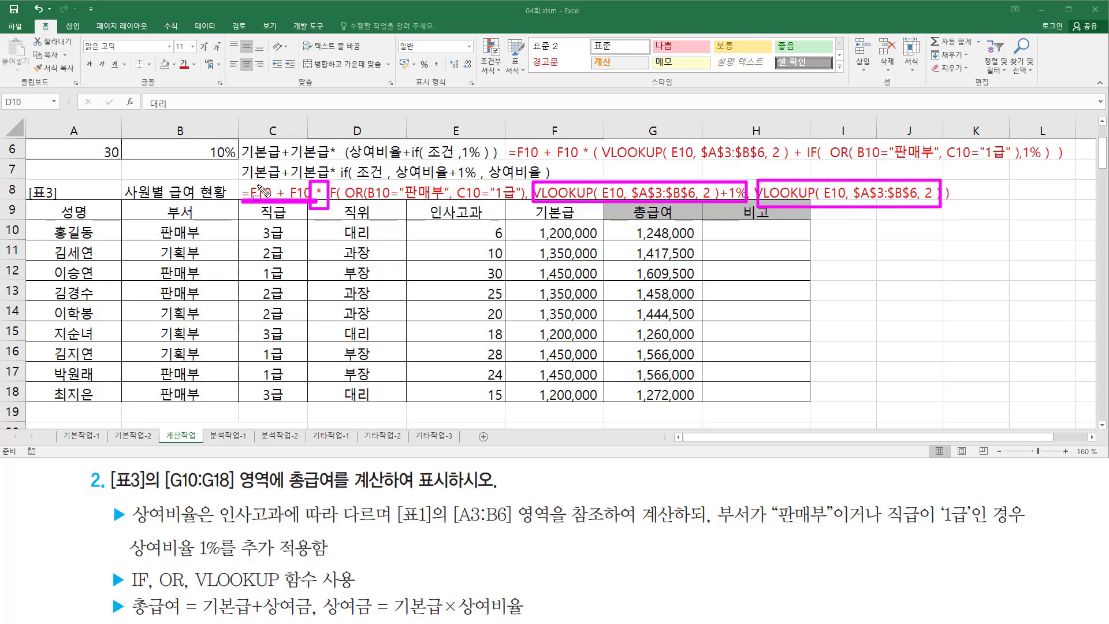
pyautogui.press('Escape')
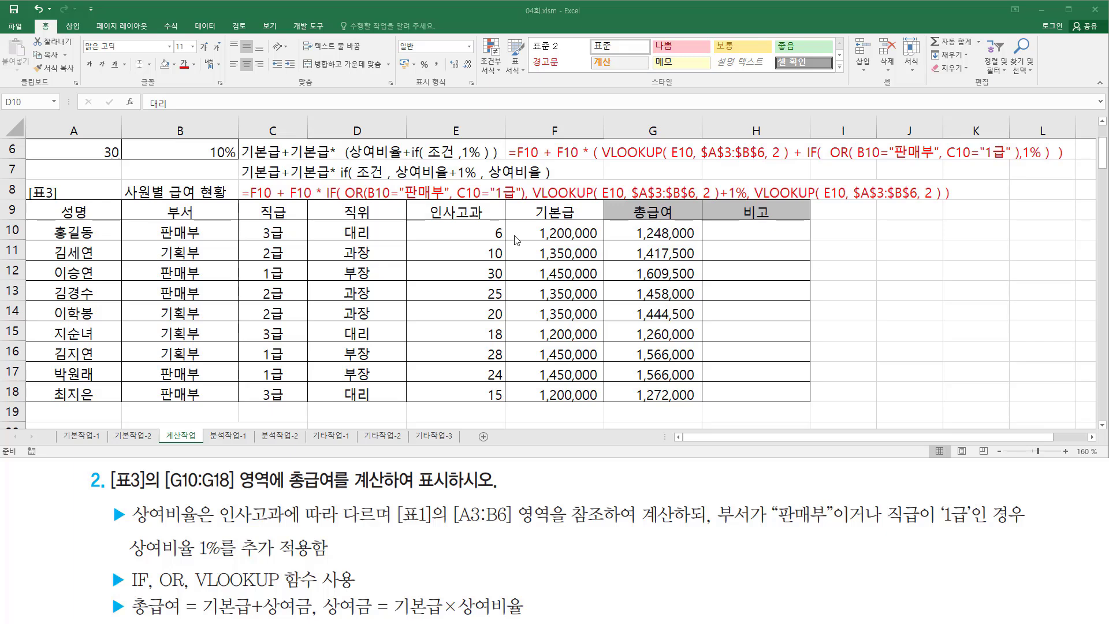
# Compare the two structure notes in rows 6 and 7 and their formula texts in rows 6 and 8
pyautogui.moveTo(240, 143)
pyautogui.mouseDown()
pyautogui.moveTo(283, 161)
pyautogui.moveTo(504, 160)
pyautogui.mouseUp()
pyautogui.moveTo(239, 163)
pyautogui.mouseDown()
pyautogui.moveTo(245, 176)
pyautogui.moveTo(555, 184)
pyautogui.mouseUp()
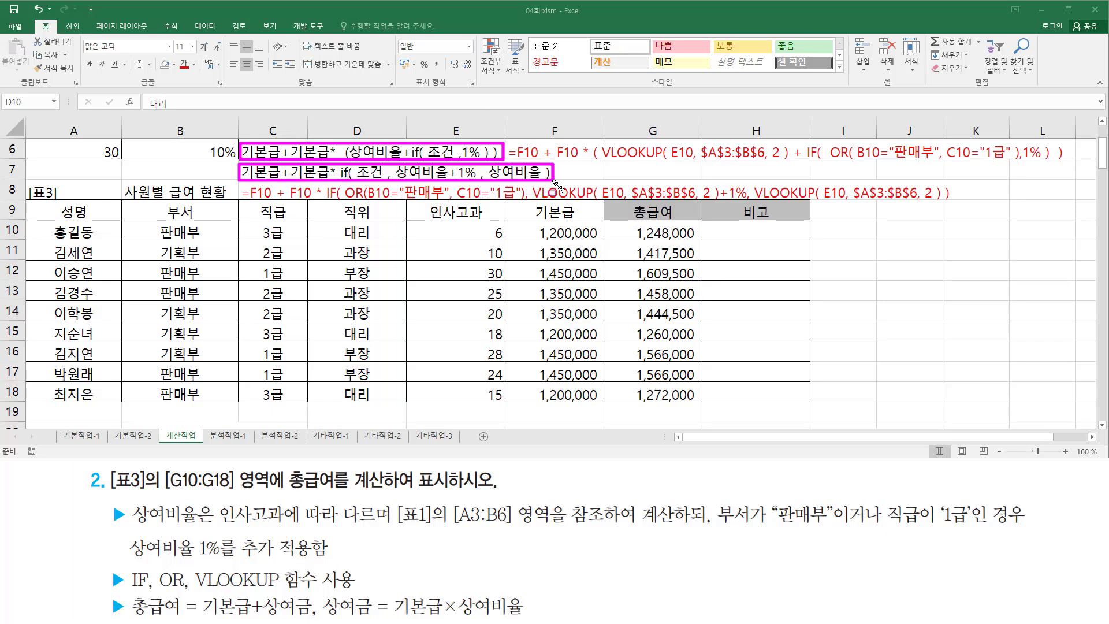
pyautogui.press('Escape')
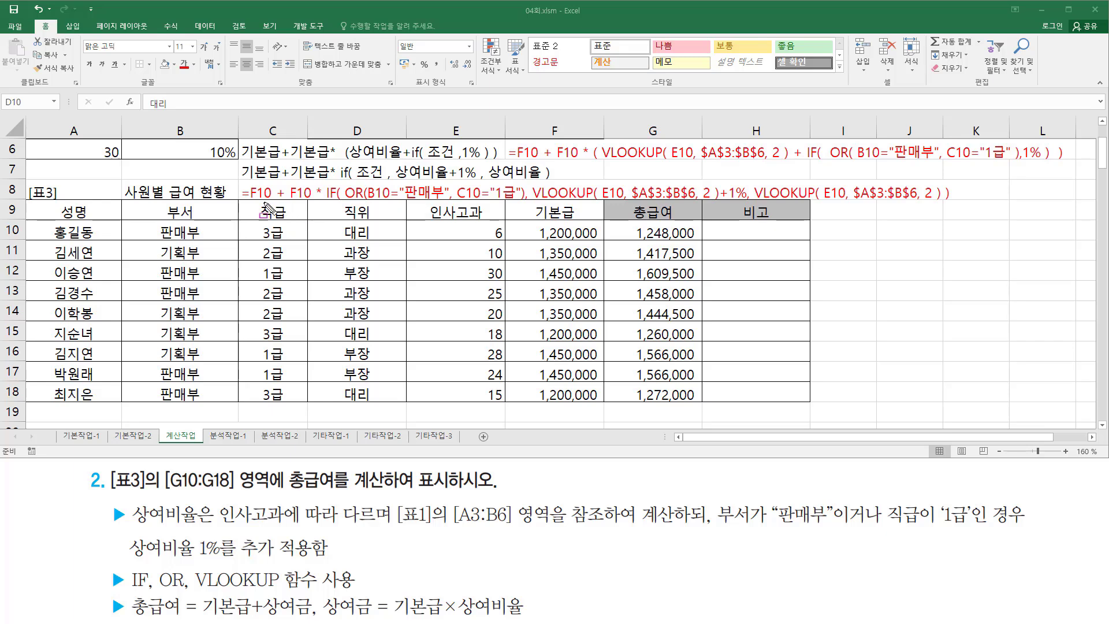
pyautogui.moveTo(244, 202); pyautogui.dragTo(950, 202)
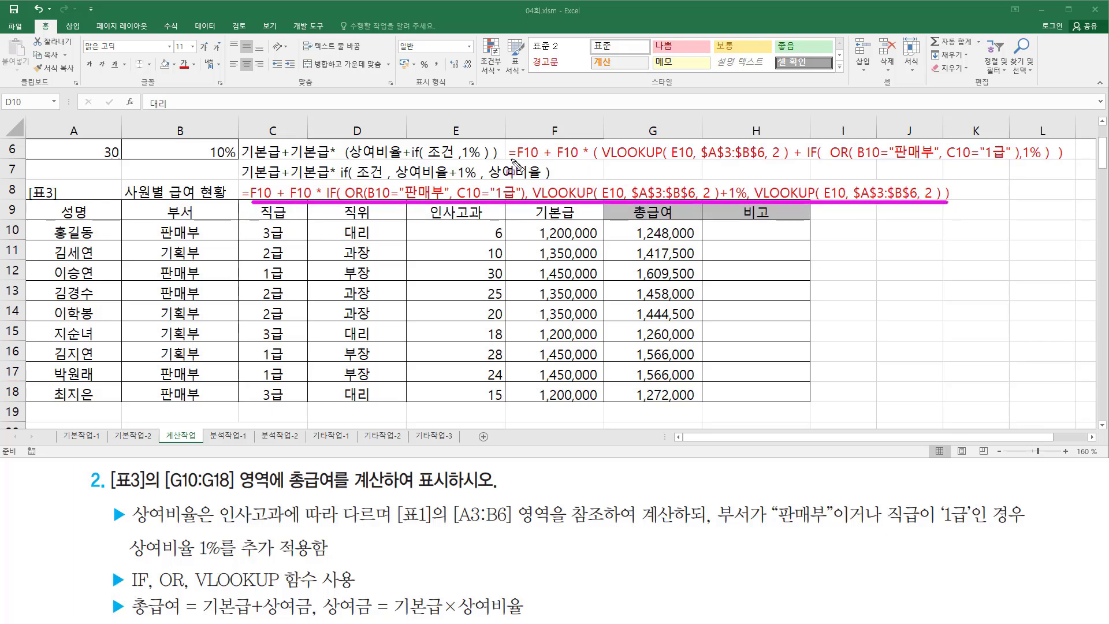
pyautogui.moveTo(508, 160); pyautogui.dragTo(1062, 163)
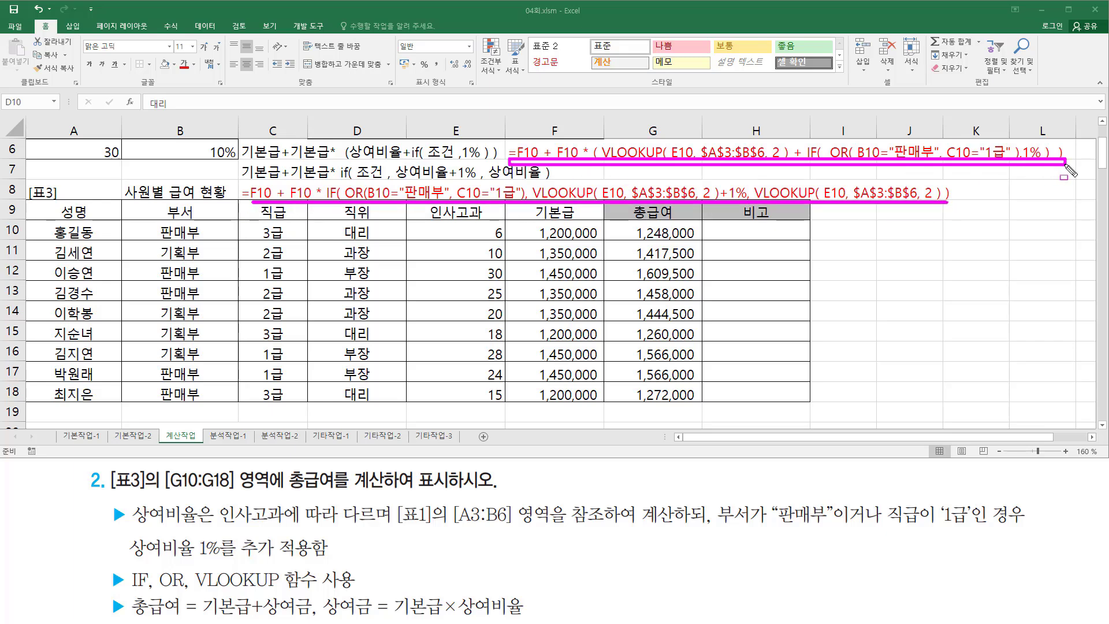
pyautogui.press('Escape')
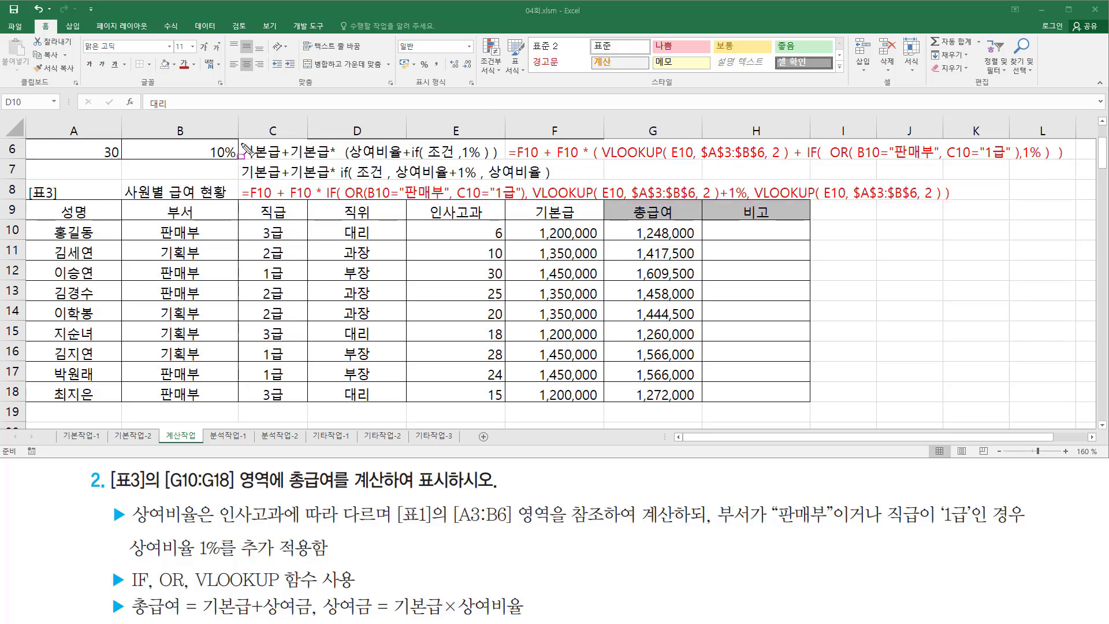
pyautogui.moveTo(240, 143); pyautogui.dragTo(500, 163)
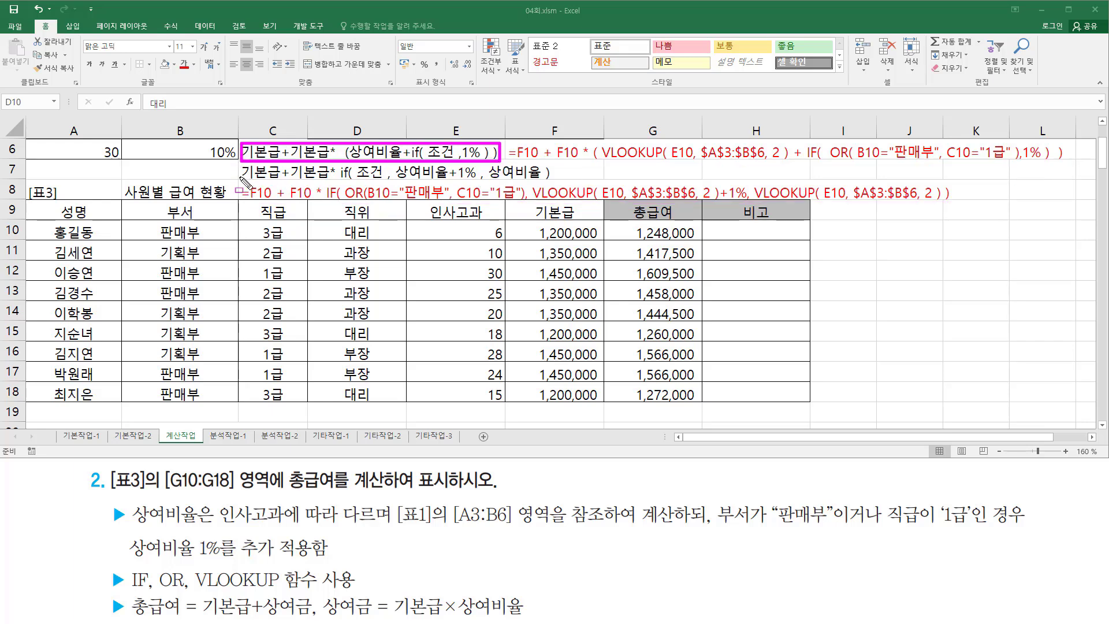
# Review the second structure note in row 7 alongside the one in row 6
pyautogui.moveTo(237, 162)
pyautogui.mouseDown()
pyautogui.moveTo(584, 197)
pyautogui.moveTo(558, 185)
pyautogui.mouseUp()
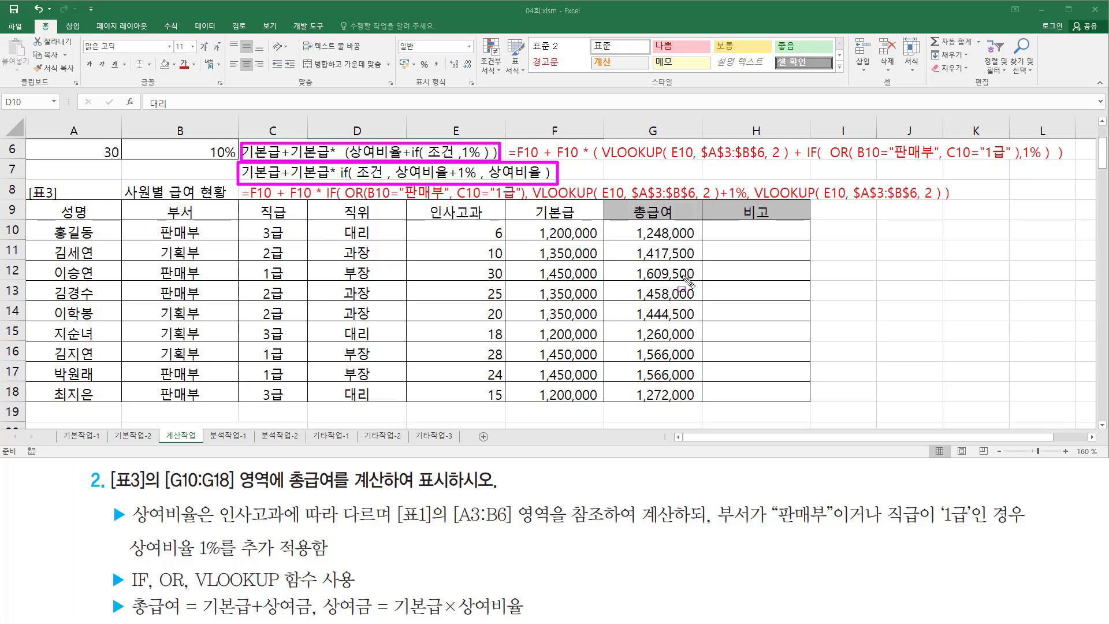
pyautogui.press('Escape')
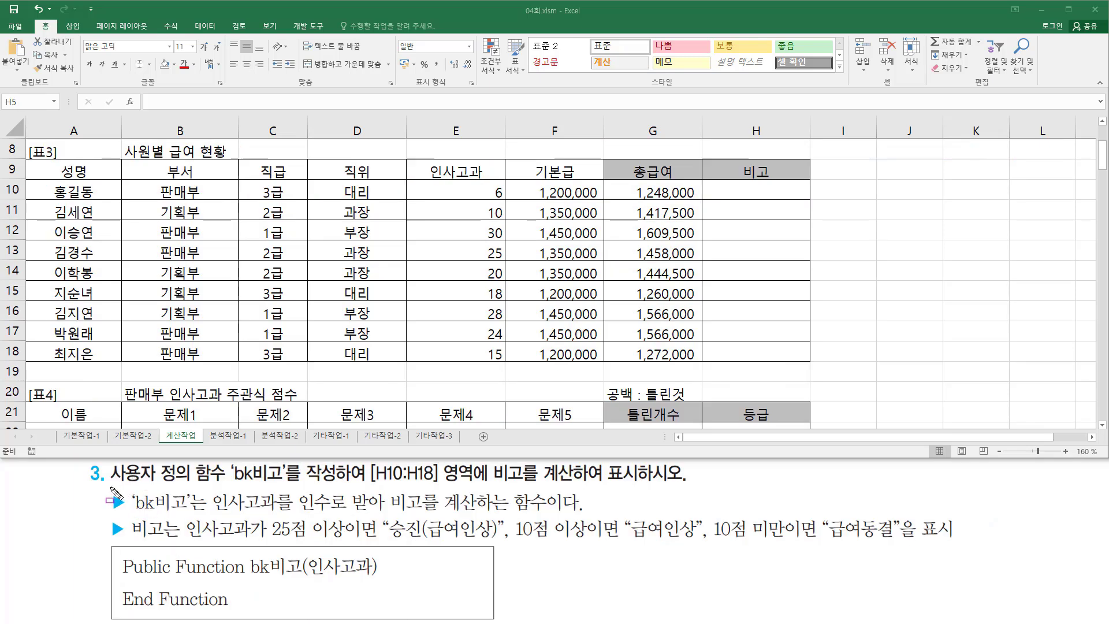
# Examine task 3's requirements for the bk비고 function: the target range H10:H18, the 인사고과 argument and the score conditions for each remark
pyautogui.moveTo(112, 489)
pyautogui.mouseDown()
pyautogui.moveTo(306, 485)
pyautogui.moveTo(292, 468)
pyautogui.mouseUp()
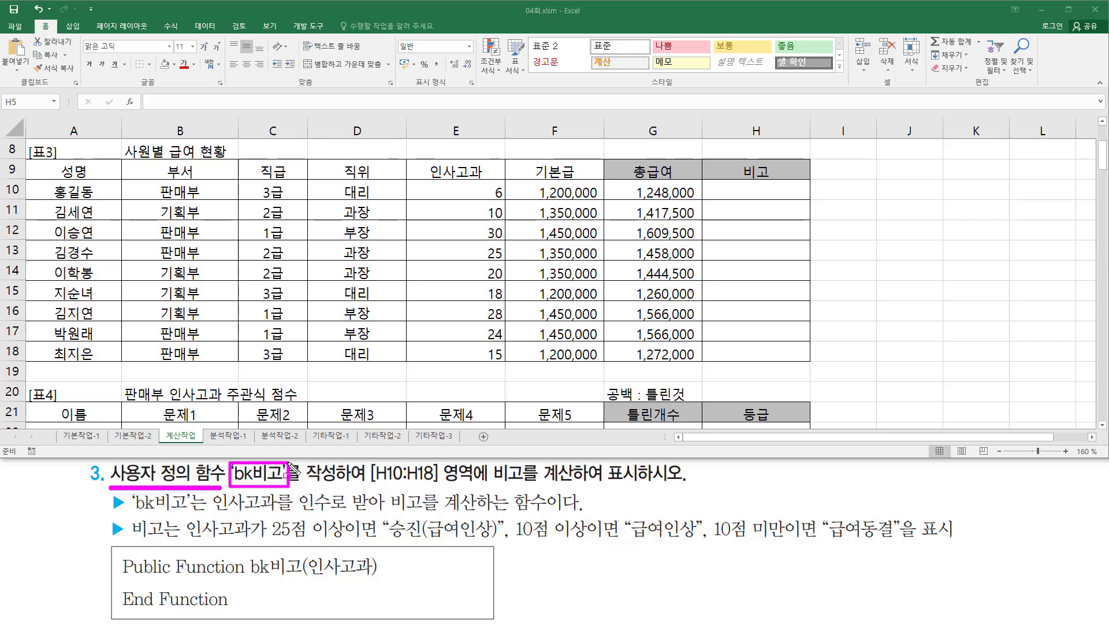
pyautogui.moveTo(369, 486); pyautogui.dragTo(648, 491)
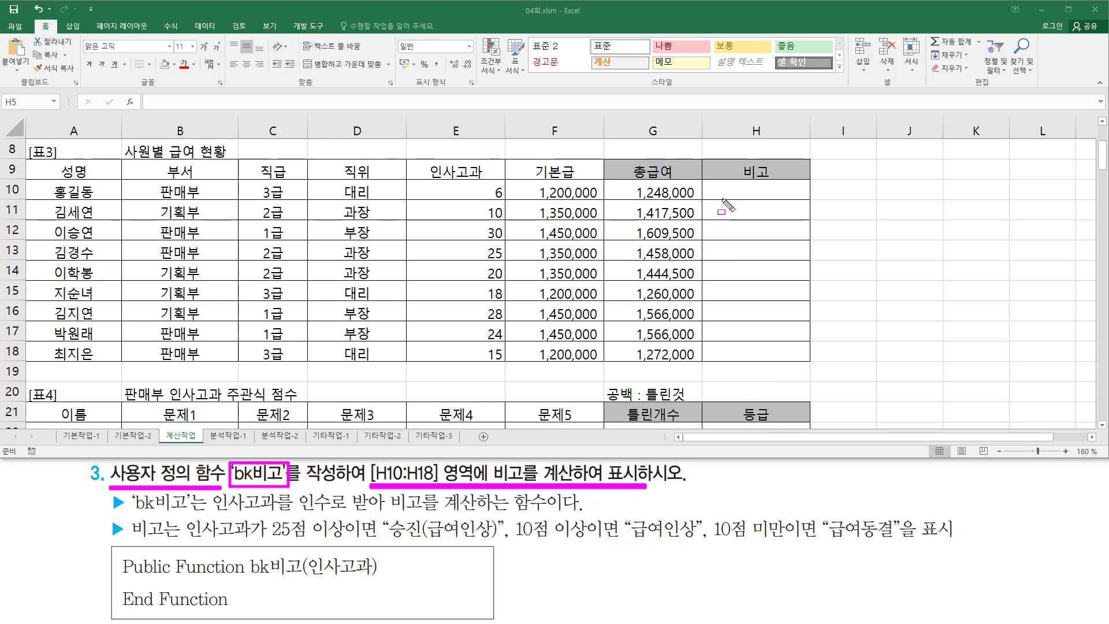
pyautogui.moveTo(722, 182); pyautogui.dragTo(794, 357)
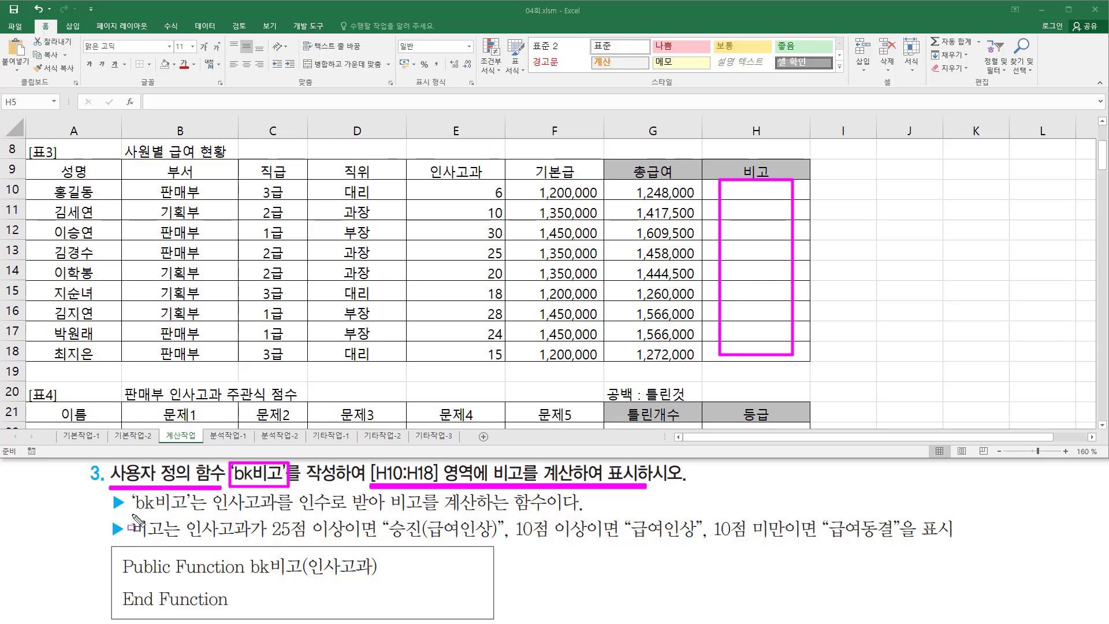
pyautogui.moveTo(134, 512); pyautogui.dragTo(380, 513)
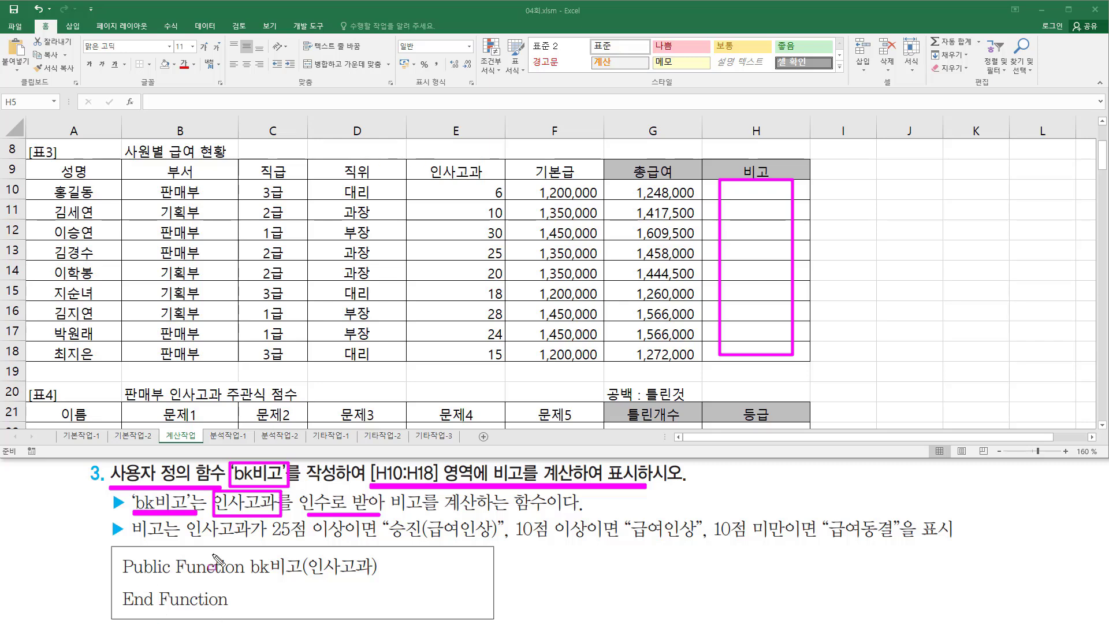
pyautogui.moveTo(249, 576); pyautogui.dragTo(368, 576)
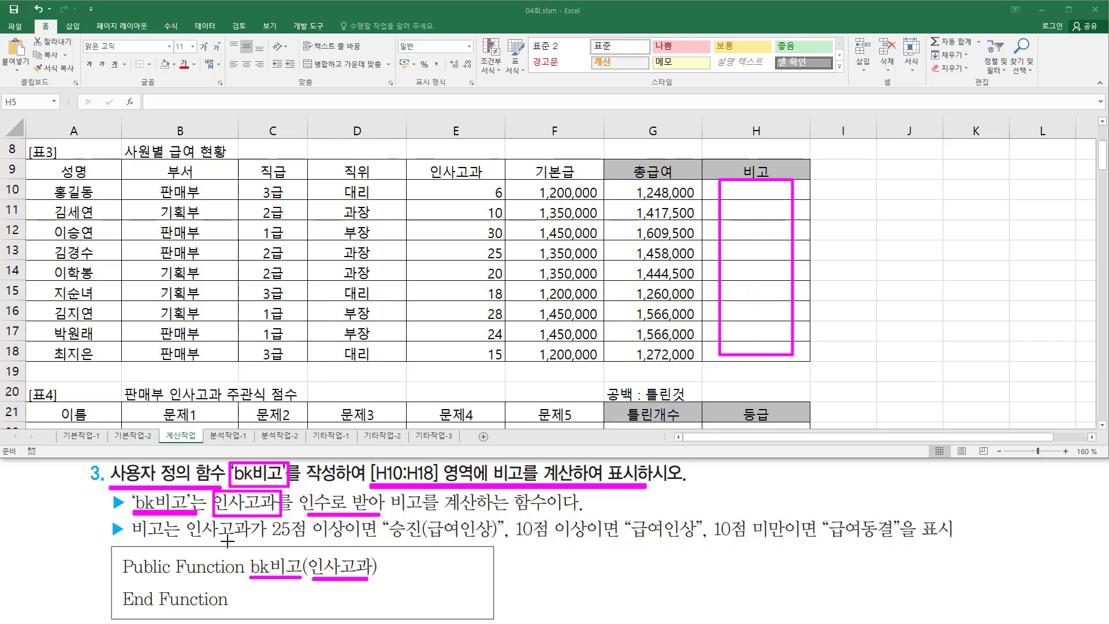
pyautogui.press('e')
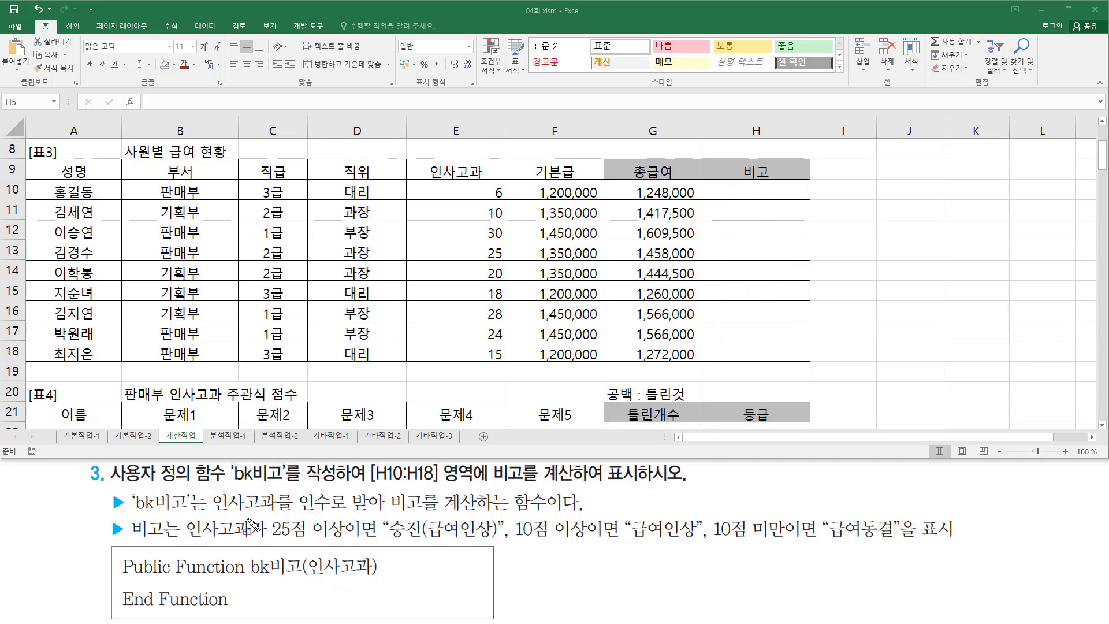
pyautogui.moveTo(182, 514)
pyautogui.mouseDown()
pyautogui.moveTo(196, 534)
pyautogui.moveTo(498, 543)
pyautogui.mouseUp()
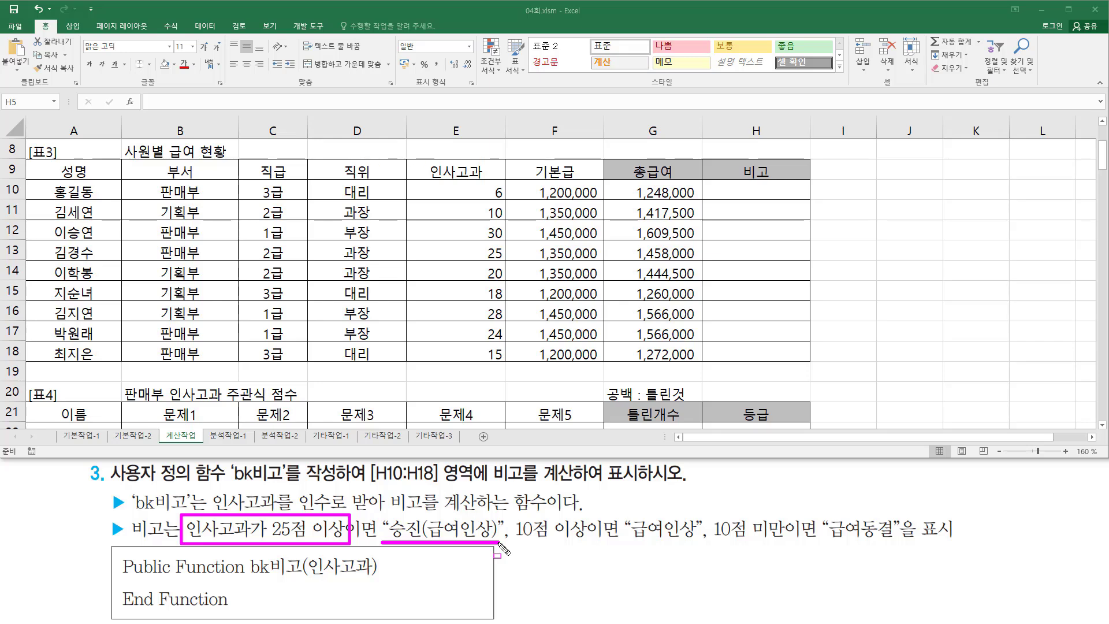
pyautogui.moveTo(513, 514)
pyautogui.mouseDown()
pyautogui.moveTo(523, 537)
pyautogui.moveTo(590, 545)
pyautogui.moveTo(892, 542)
pyautogui.mouseUp()
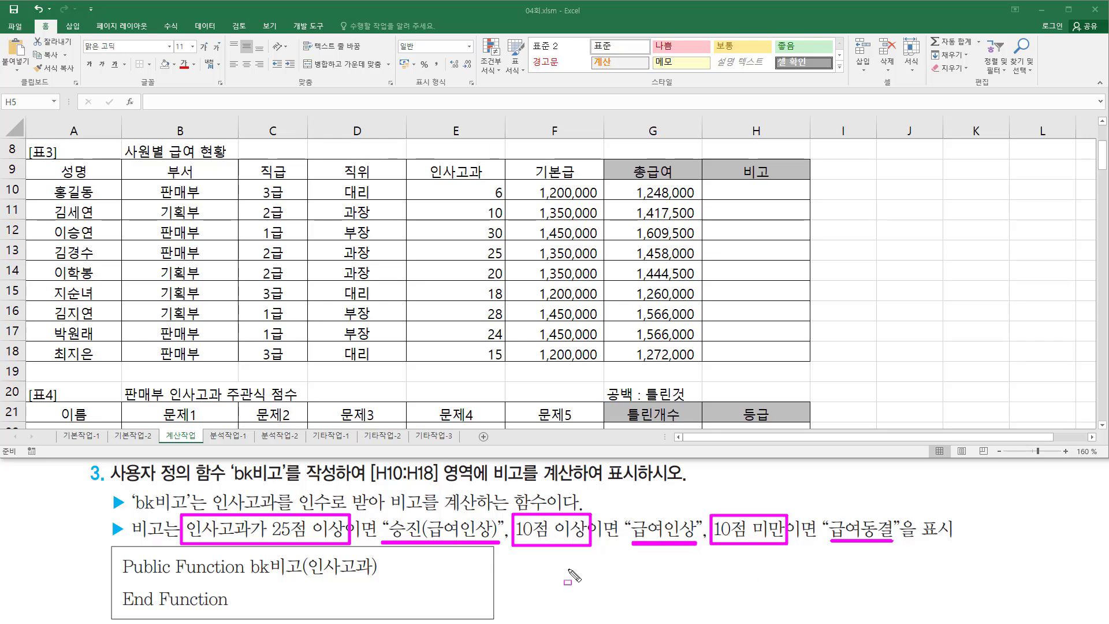
pyautogui.press('Escape')
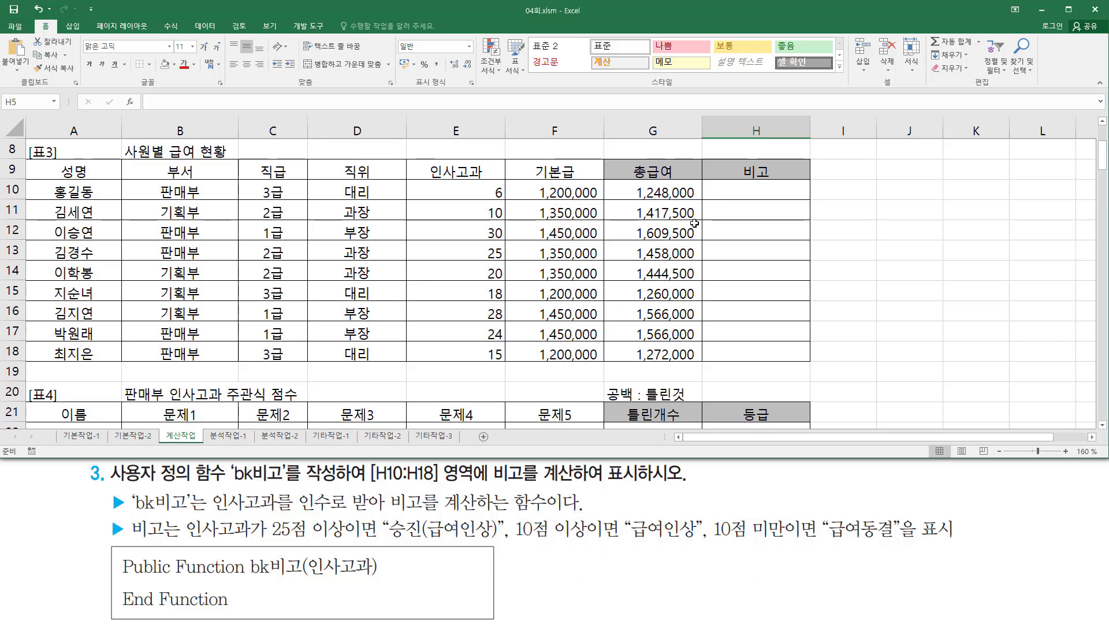
# Switch to the Visual Basic editor, insert a new standard module and enlarge its code window downward
pyautogui.click(664, 236)
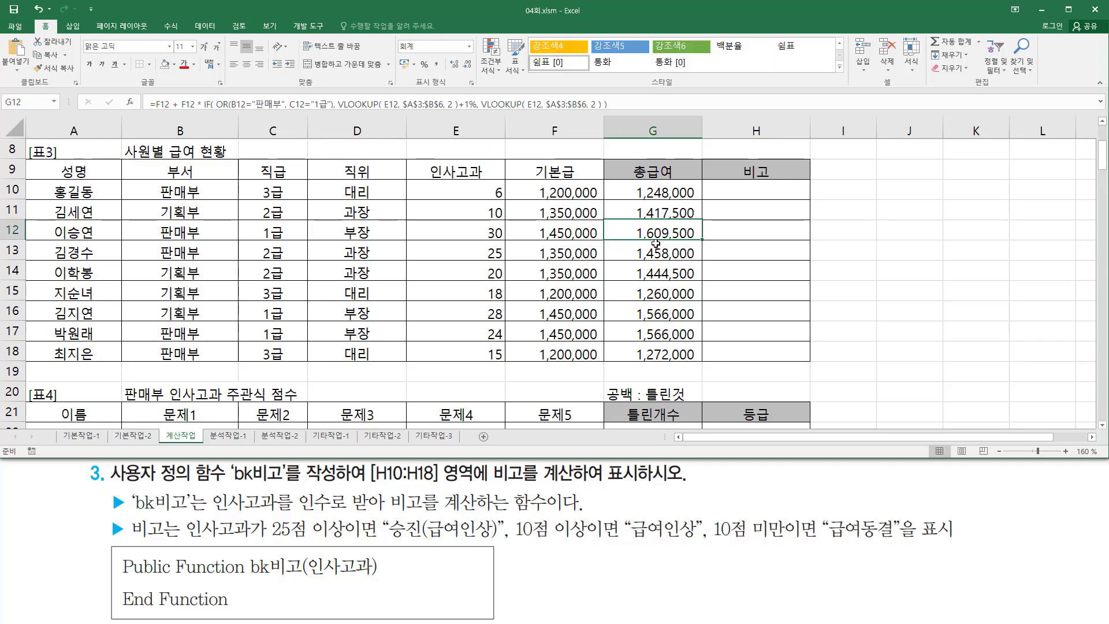
pyautogui.hotkey('alt', 'F11')
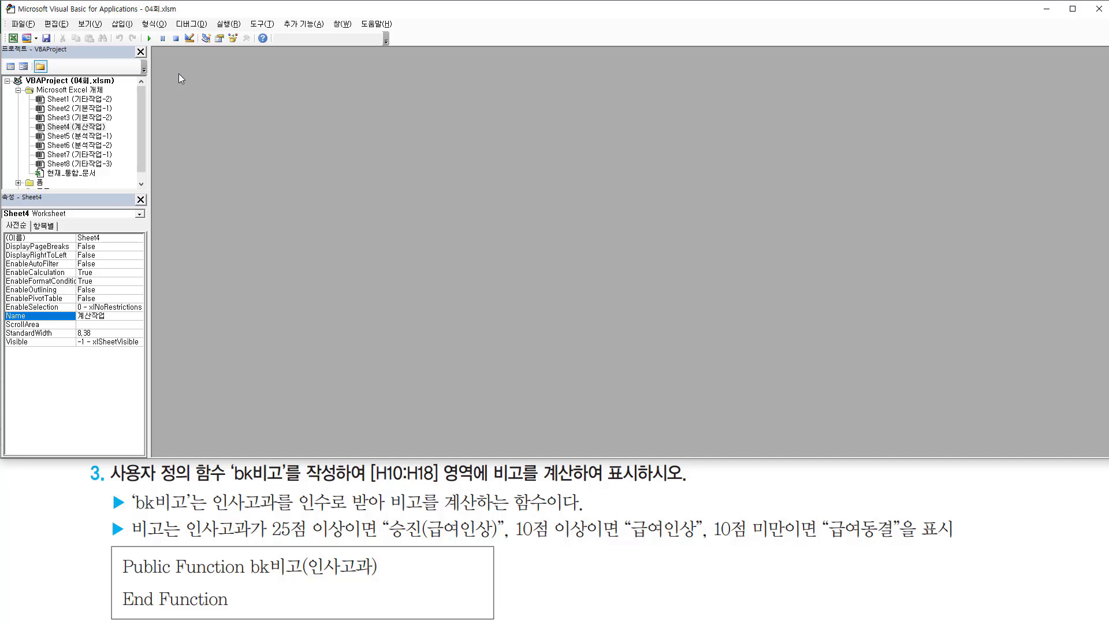
pyautogui.click(121, 24)
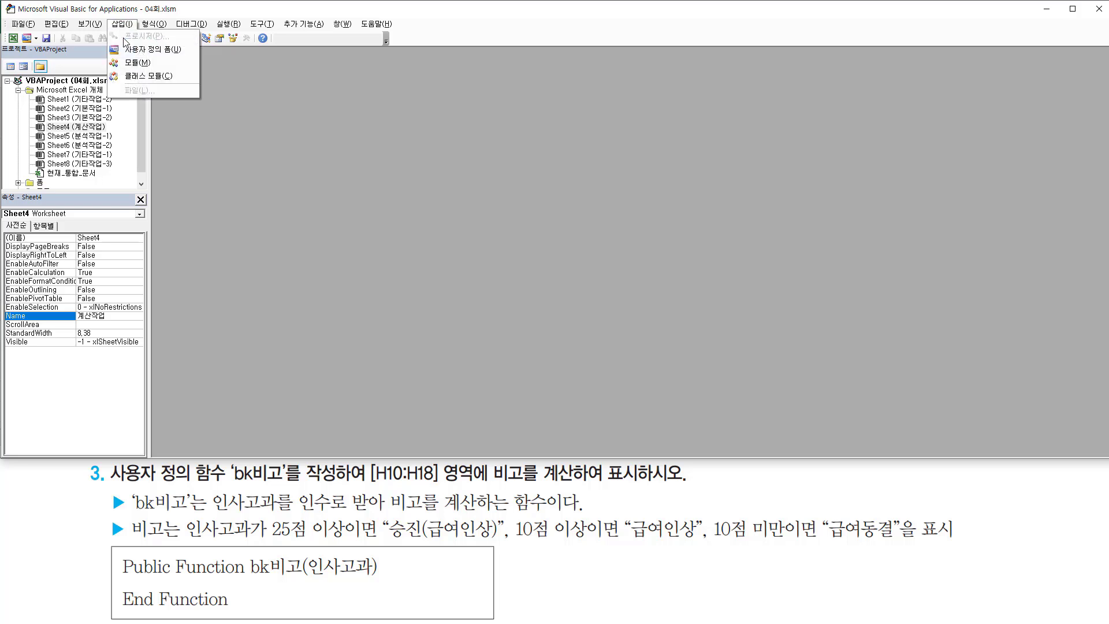
pyautogui.click(136, 64)
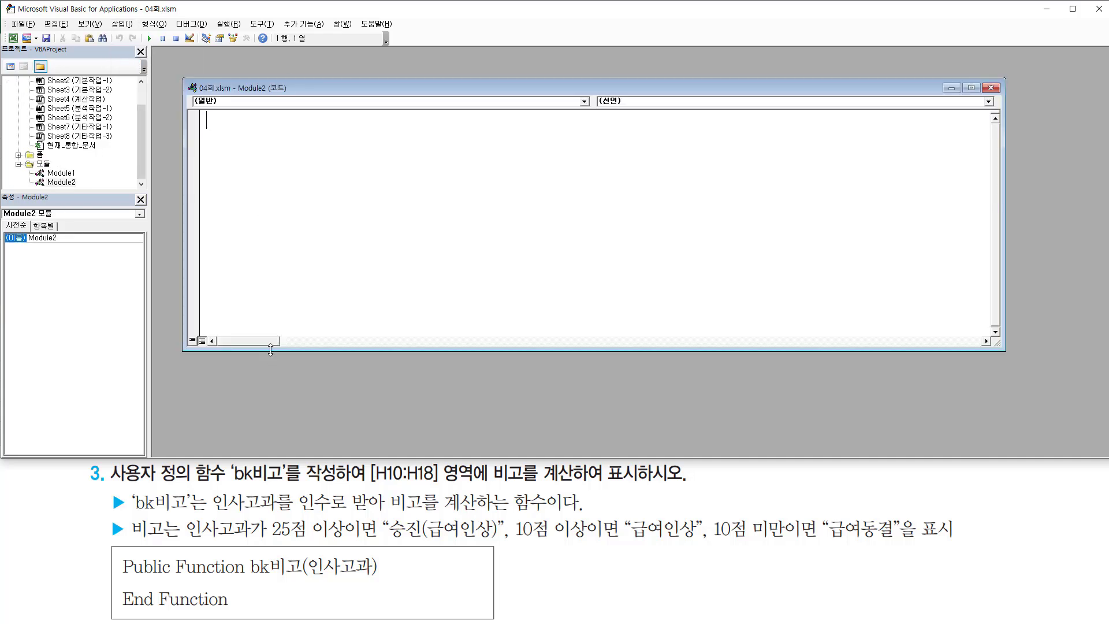
pyautogui.moveTo(270, 350); pyautogui.dragTo(270, 446)
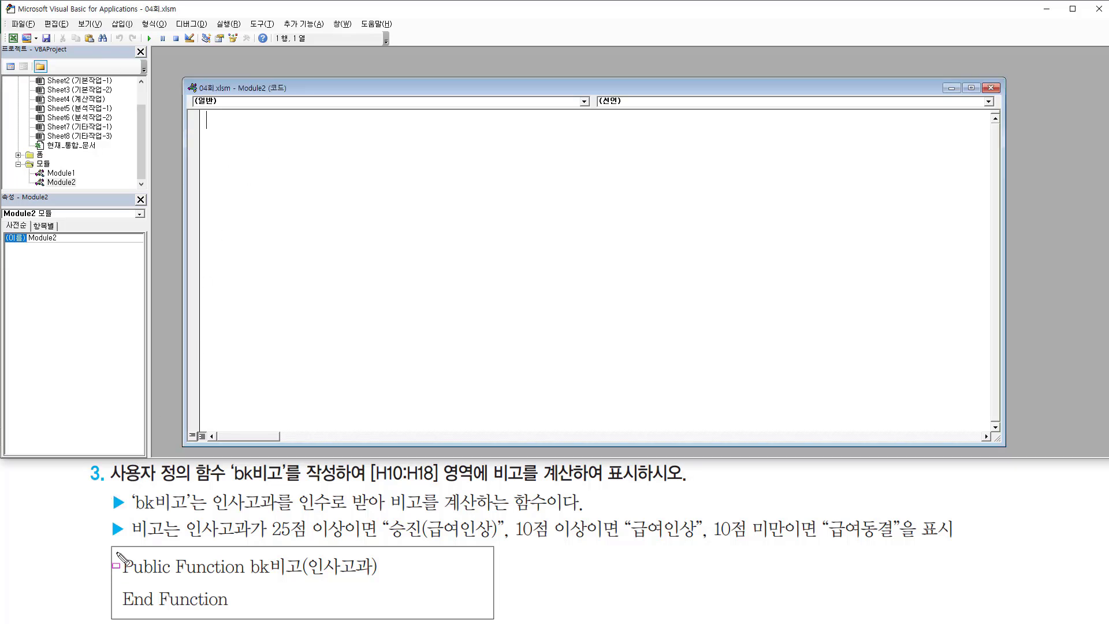
# Declare the public function bk비고 with the argument 인사고과 and leave blank lines inside its body
pyautogui.moveTo(111, 544)
pyautogui.mouseDown()
pyautogui.moveTo(132, 595)
pyautogui.moveTo(492, 620)
pyautogui.mouseUp()
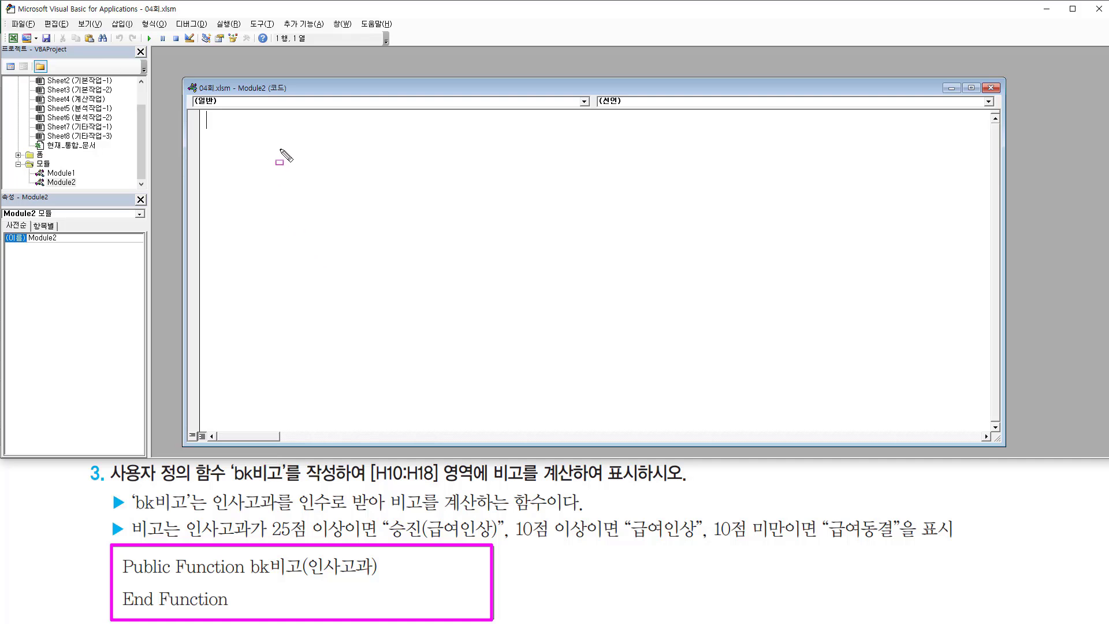
pyautogui.press('Escape')
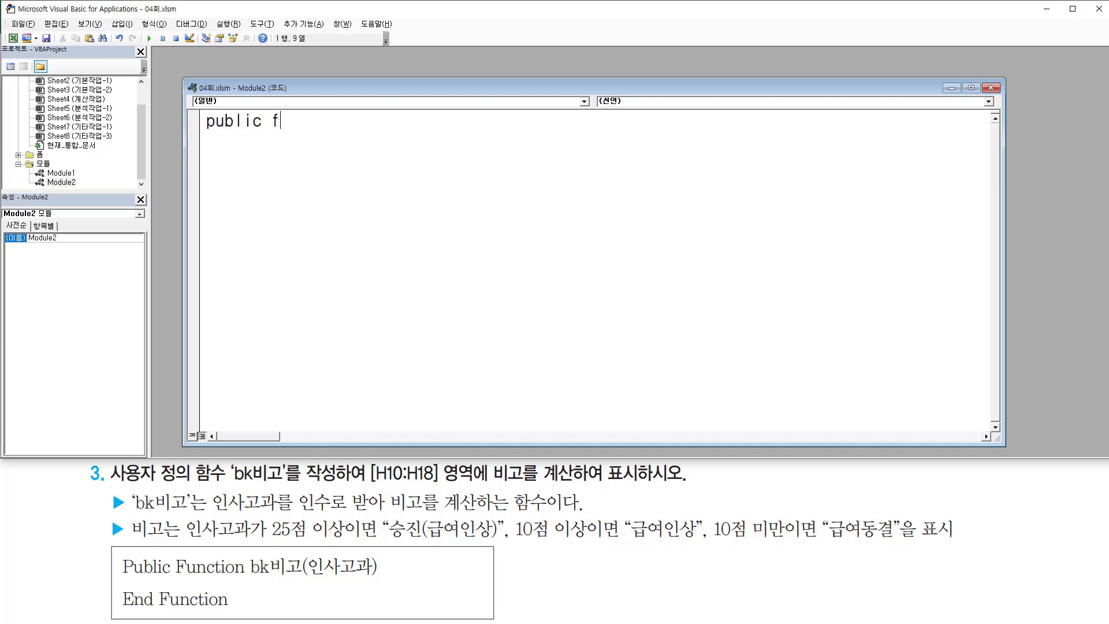
pyautogui.write('unction bk')
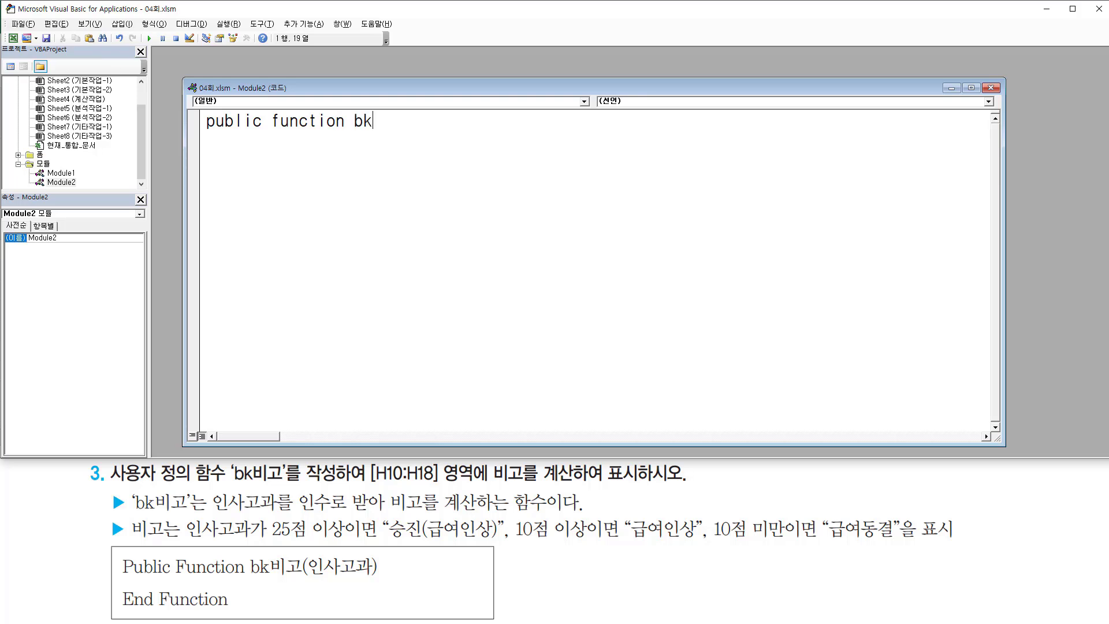
pyautogui.write('비고(ㅇ')
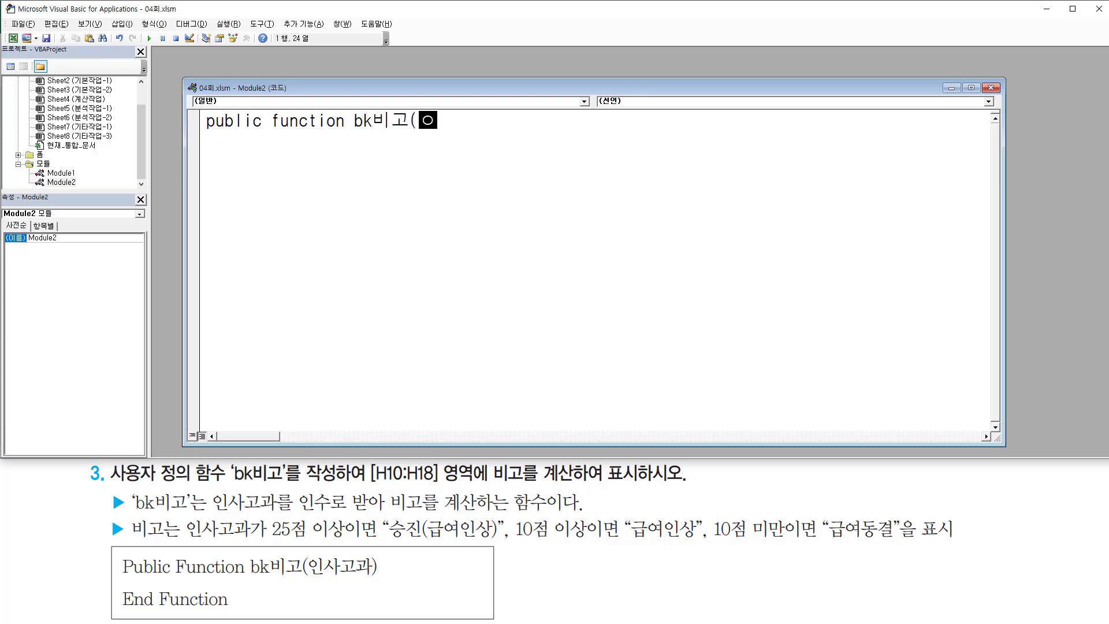
pyautogui.write('인사고과)')
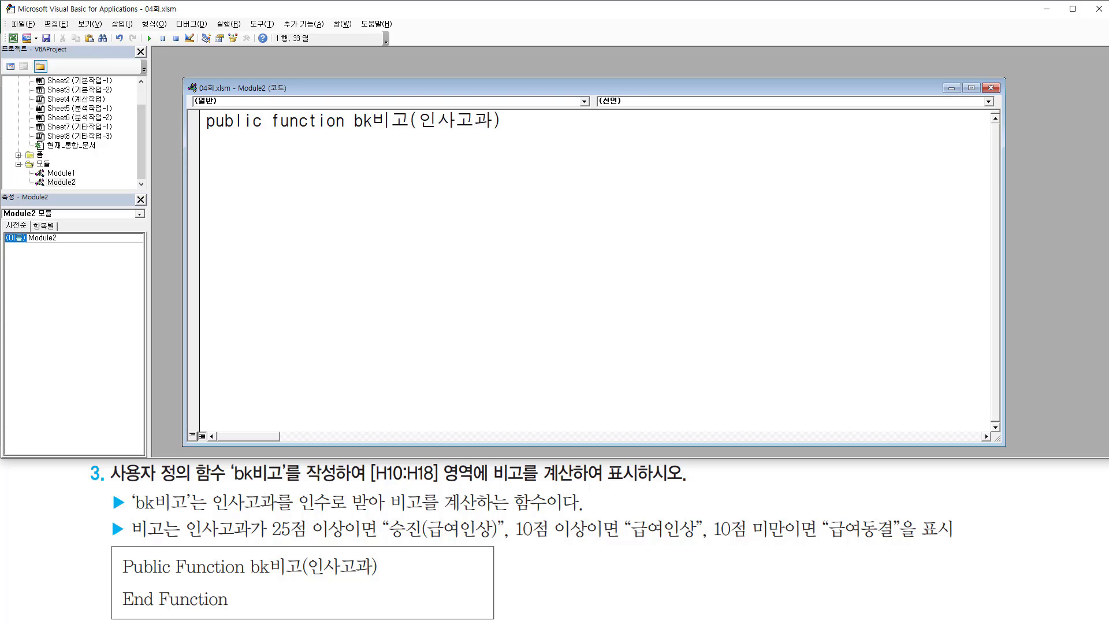
pyautogui.press('Return')
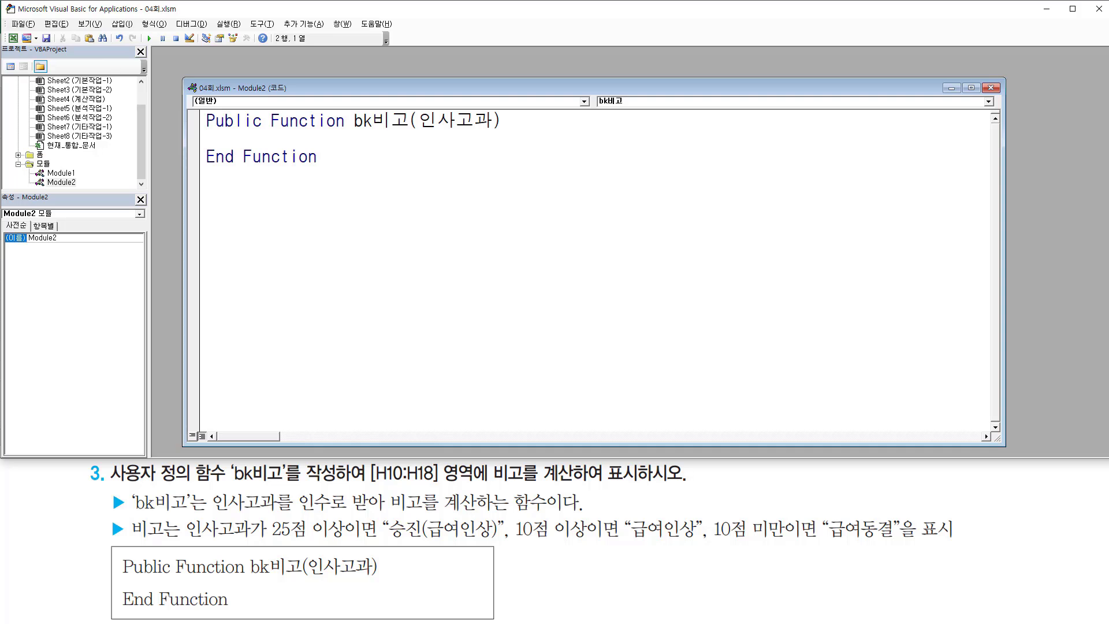
pyautogui.press('Return')
pyautogui.press('Return')
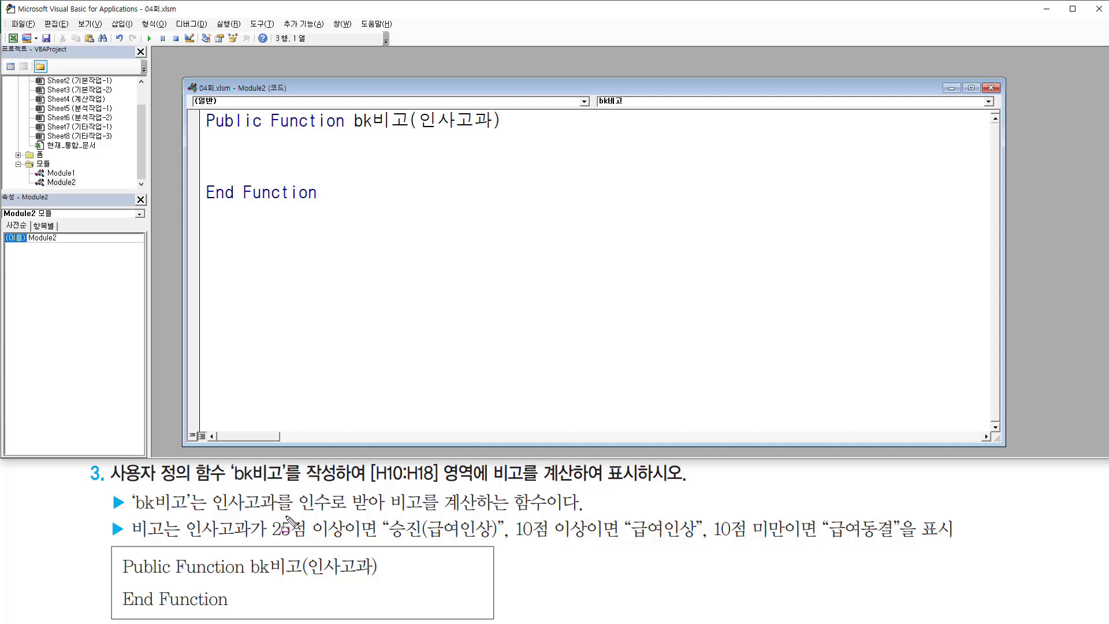
# Start the function body with the condition "If 인사고과 >= 25 Then", following the task's score brackets
pyautogui.moveTo(266, 516); pyautogui.dragTo(346, 542)
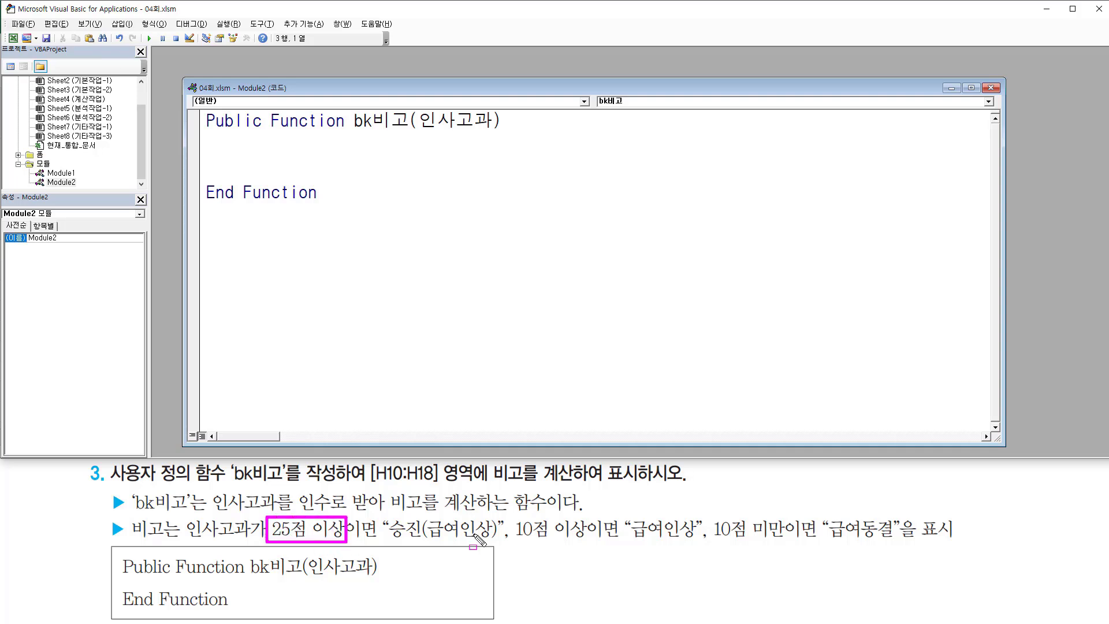
pyautogui.moveTo(513, 514); pyautogui.dragTo(593, 546)
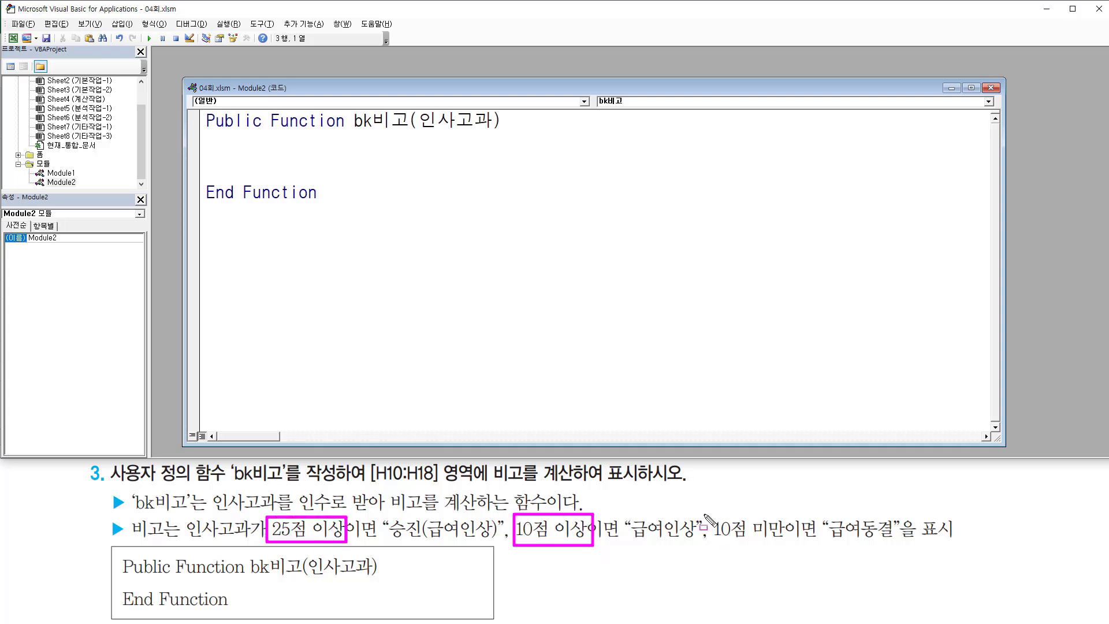
pyautogui.moveTo(715, 510)
pyautogui.mouseDown()
pyautogui.moveTo(722, 529)
pyautogui.moveTo(786, 546)
pyautogui.mouseUp()
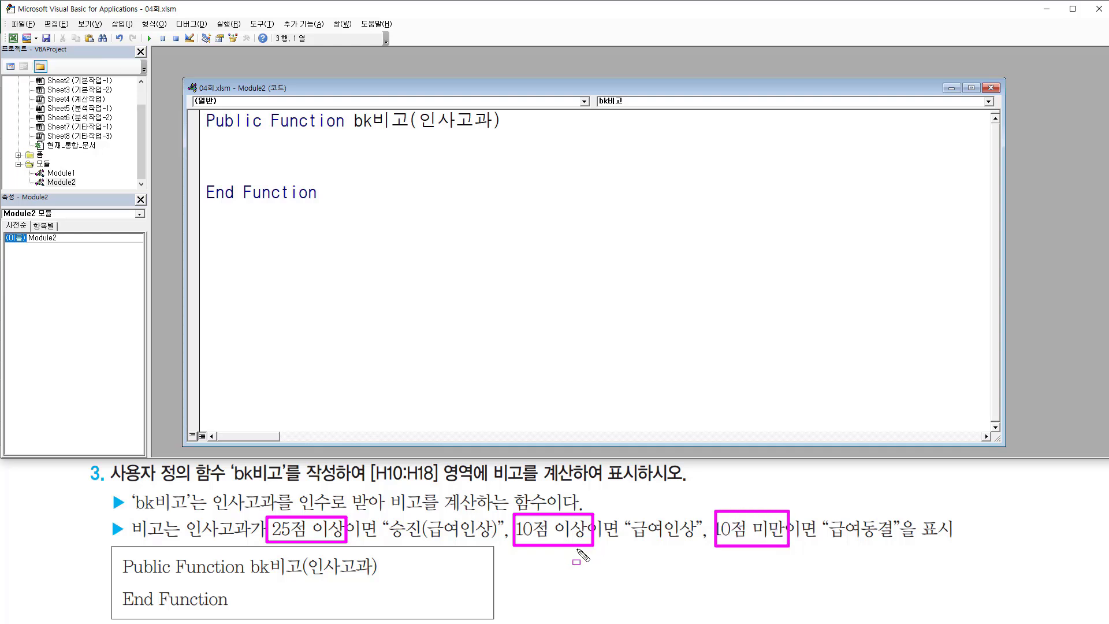
pyautogui.press('Escape')
pyautogui.click(256, 152)
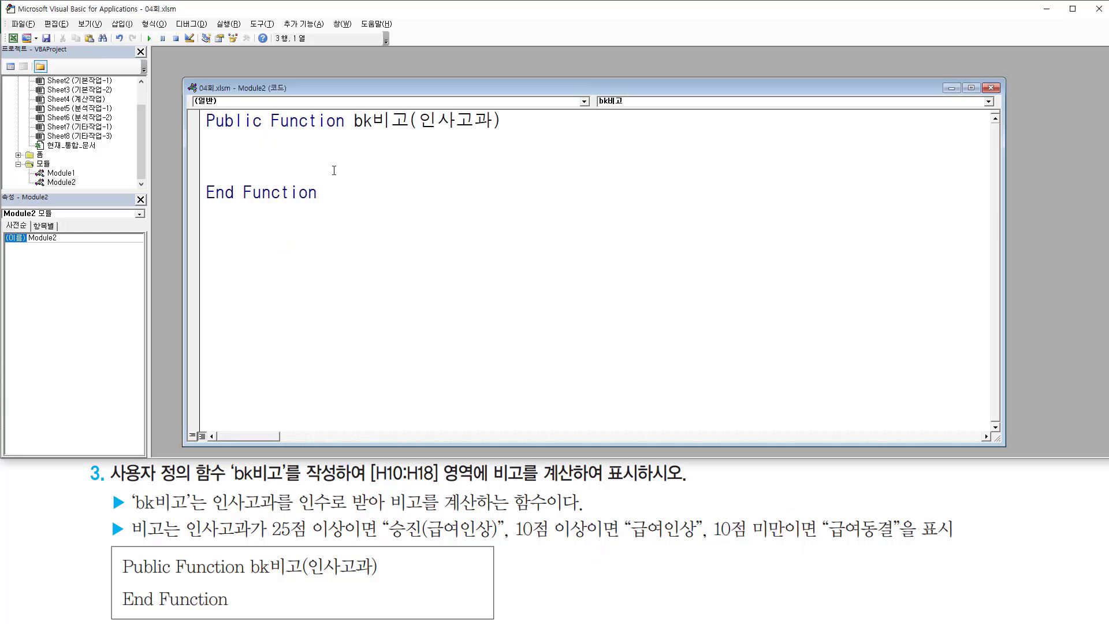
pyautogui.write('ㅑ')
pyautogui.write('f')
pyautogui.write(' 인삭')
pyautogui.write('고과')
pyautogui.write(' >=25')
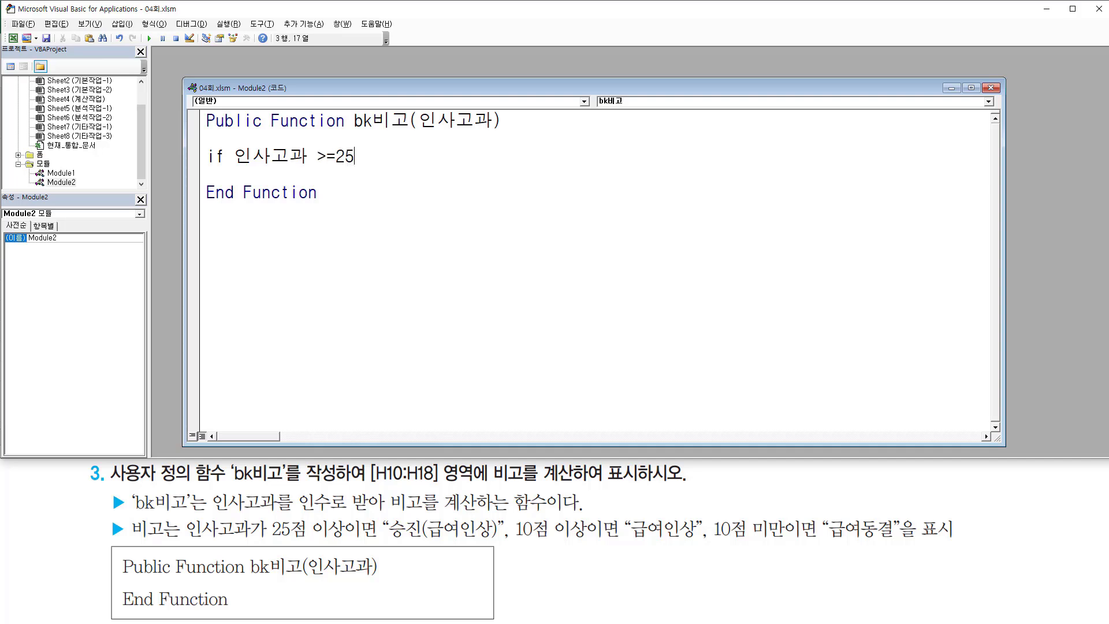
pyautogui.write(' then')
pyautogui.press('Return')
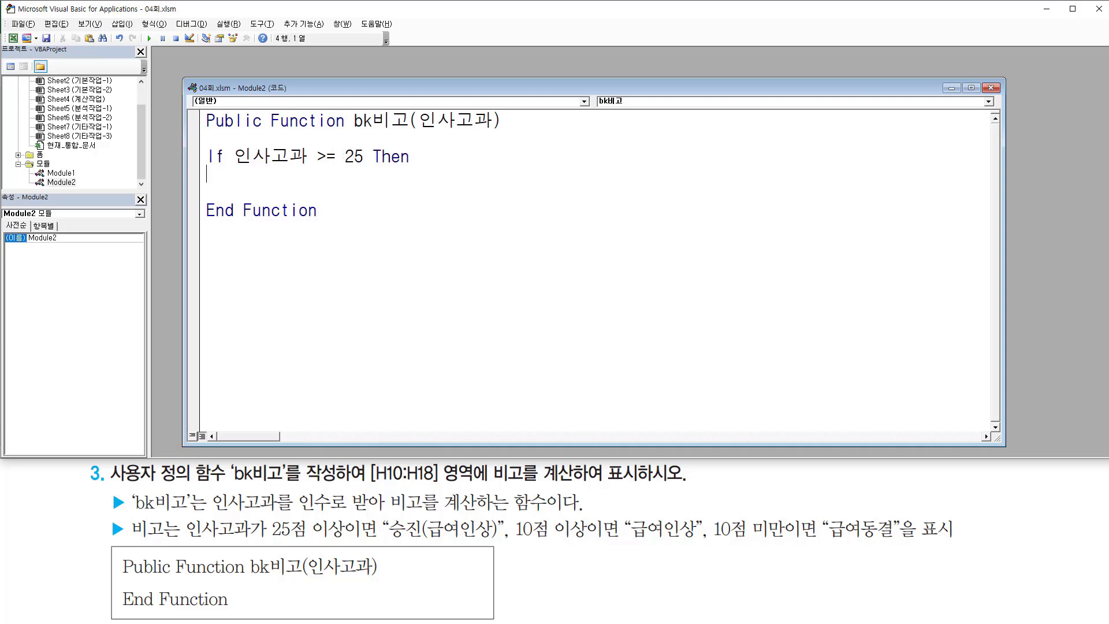
# Add the indented line bk비고 = "승진(급여인상)" as the result of the first condition
pyautogui.write('bk비고 = "t')
pyautogui.press('BackSpace')
pyautogui.write('승진(')
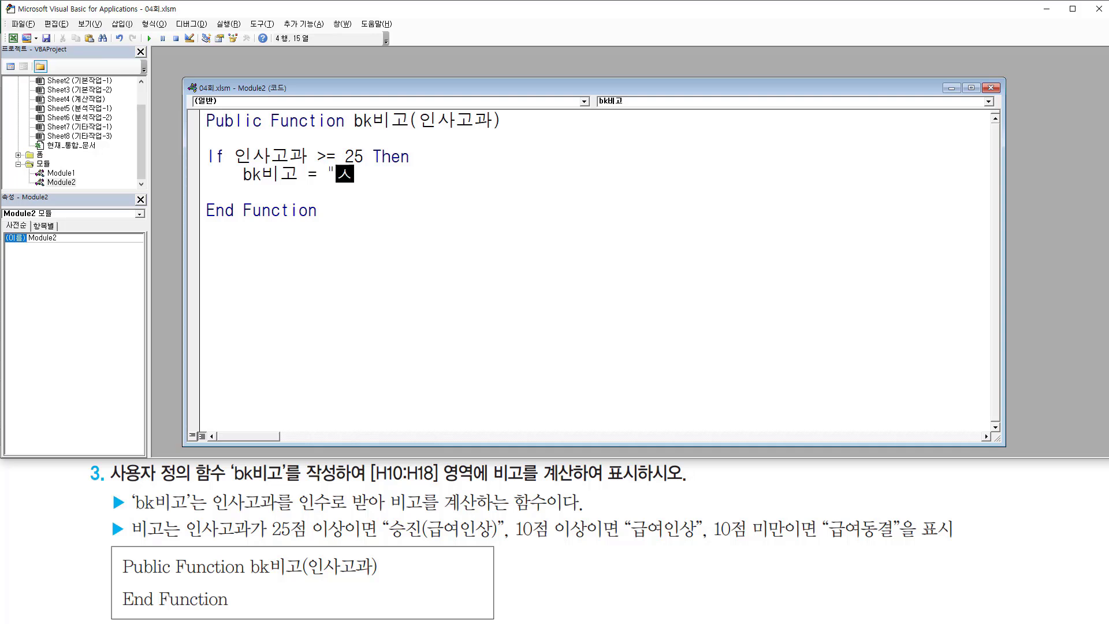
pyautogui.write('급여')
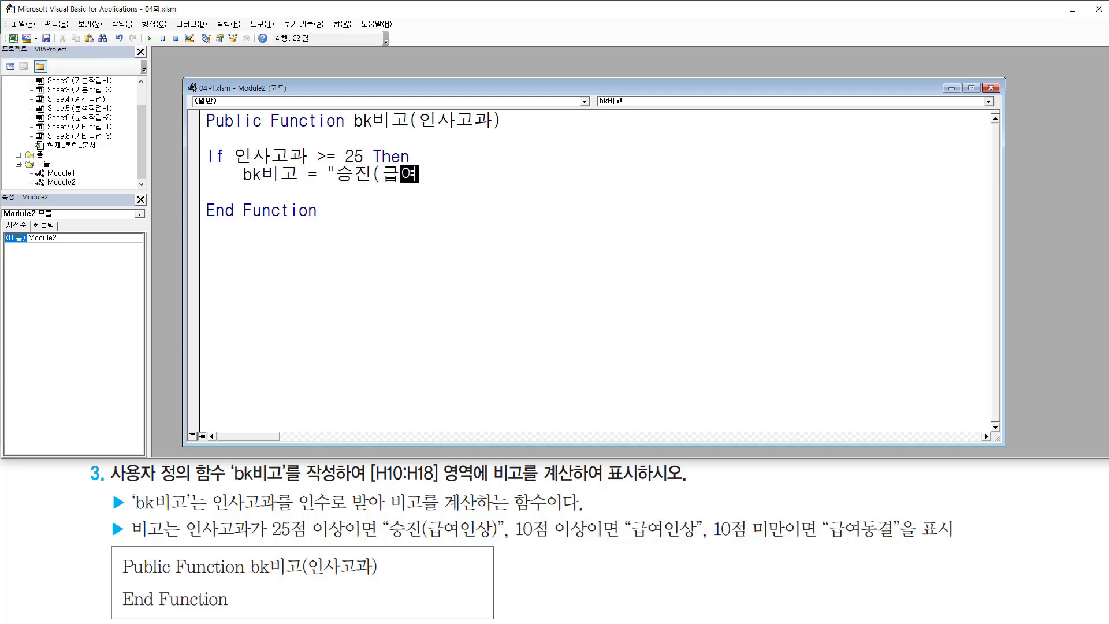
pyautogui.write('인사상)')
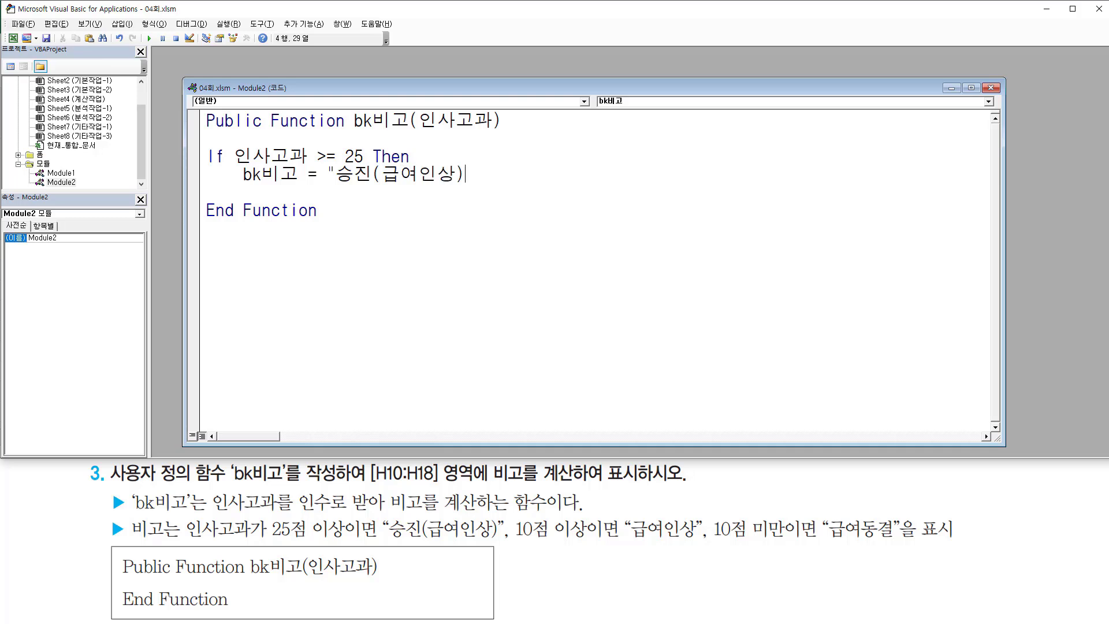
pyautogui.write('"')
pyautogui.press('Return')
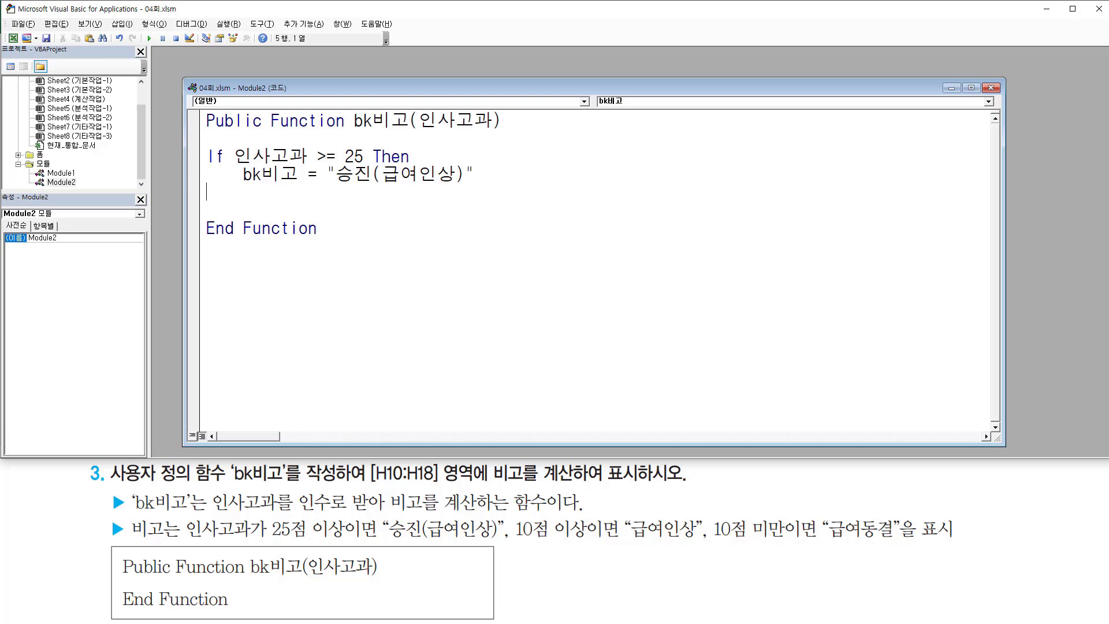
# Add the second condition "ElseIf 인사고과 >= 10 Then" below the first result, separated from it by a blank line
pyautogui.write('else')
pyautogui.write('if 인사')
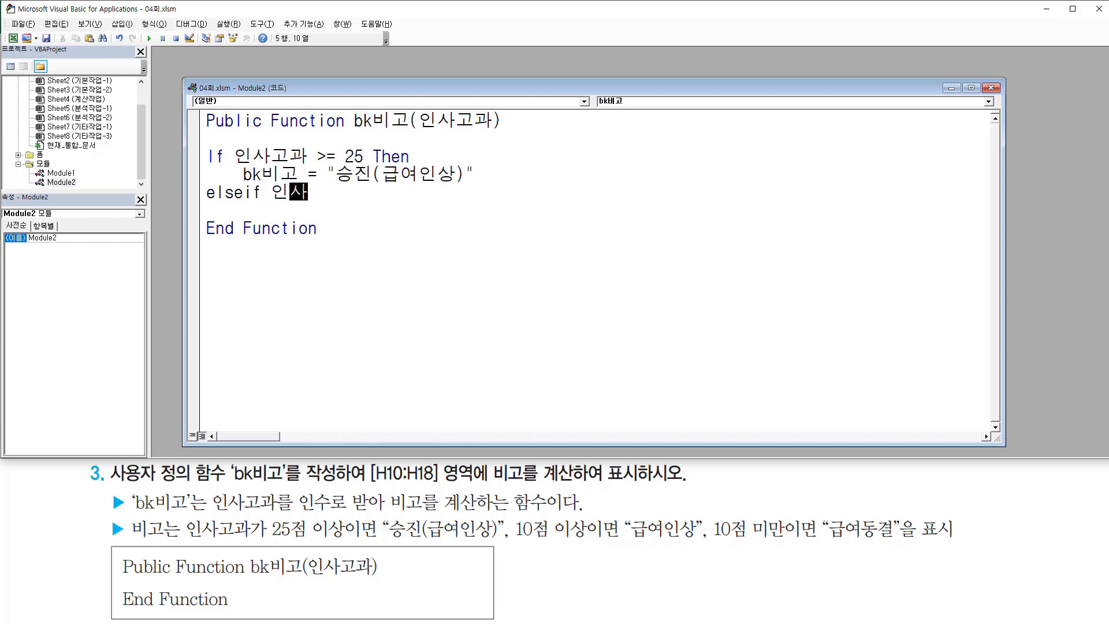
pyautogui.write('고과')
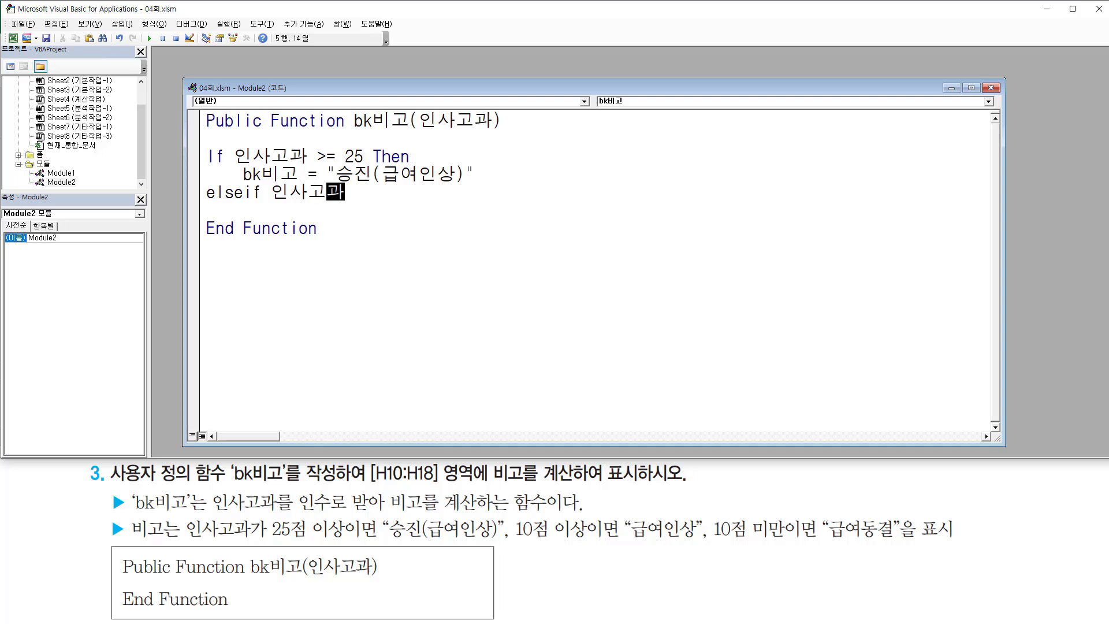
pyautogui.write(' >=10 then')
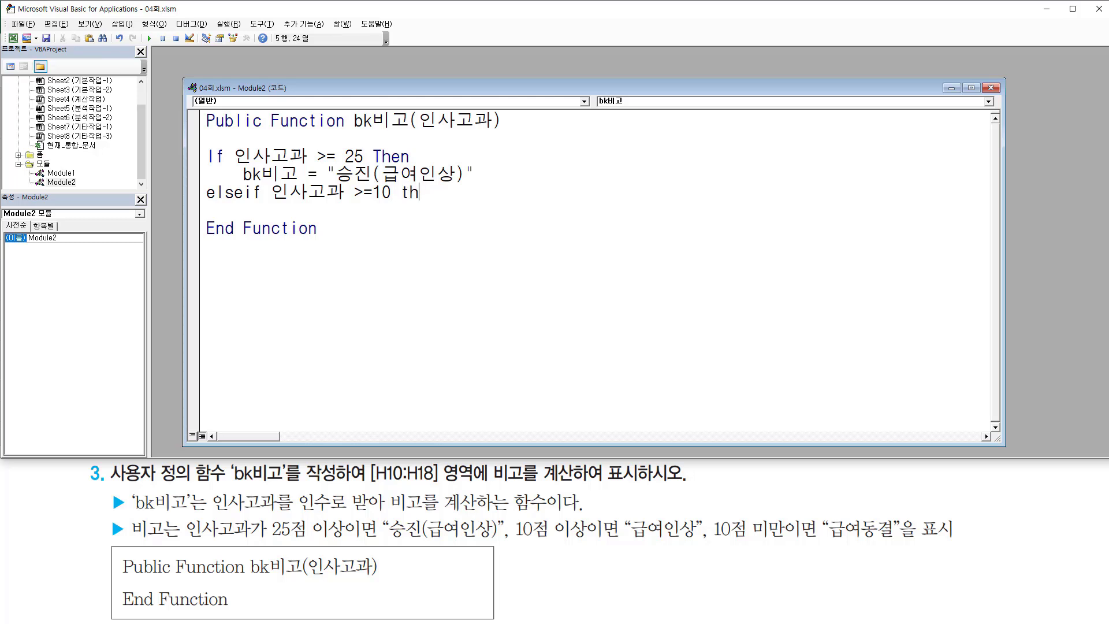
pyautogui.press('Return')
pyautogui.press('Return')
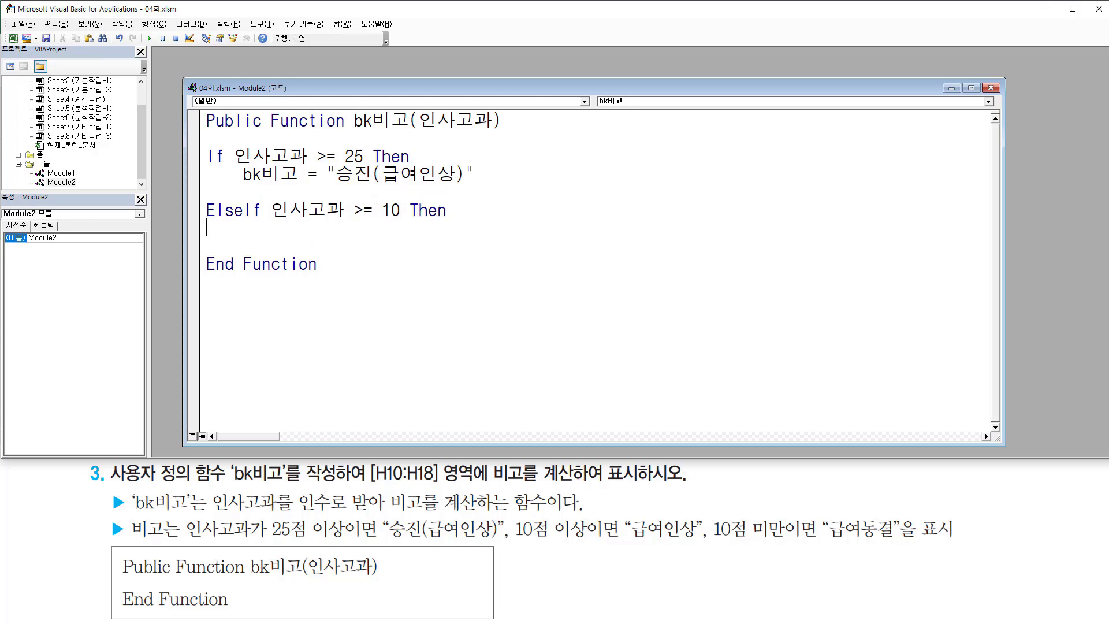
# Add the indented line bk비고 = "급여인상" as the result of the ElseIf condition
pyautogui.press('Tab')
pyautogui.write('bk비고 ')
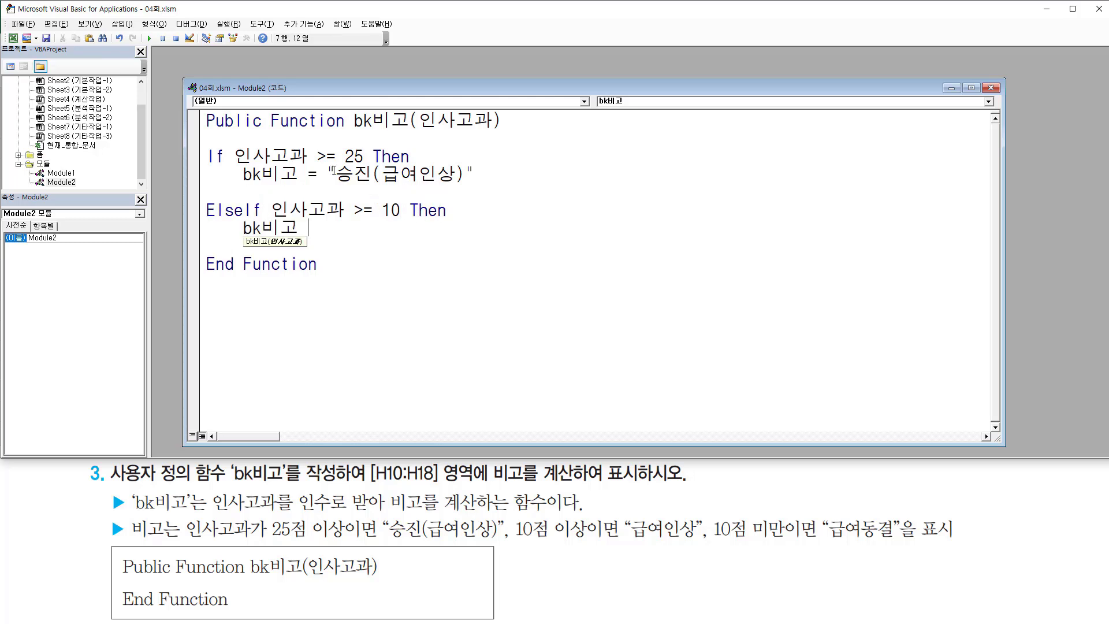
pyautogui.write('= "급여인')
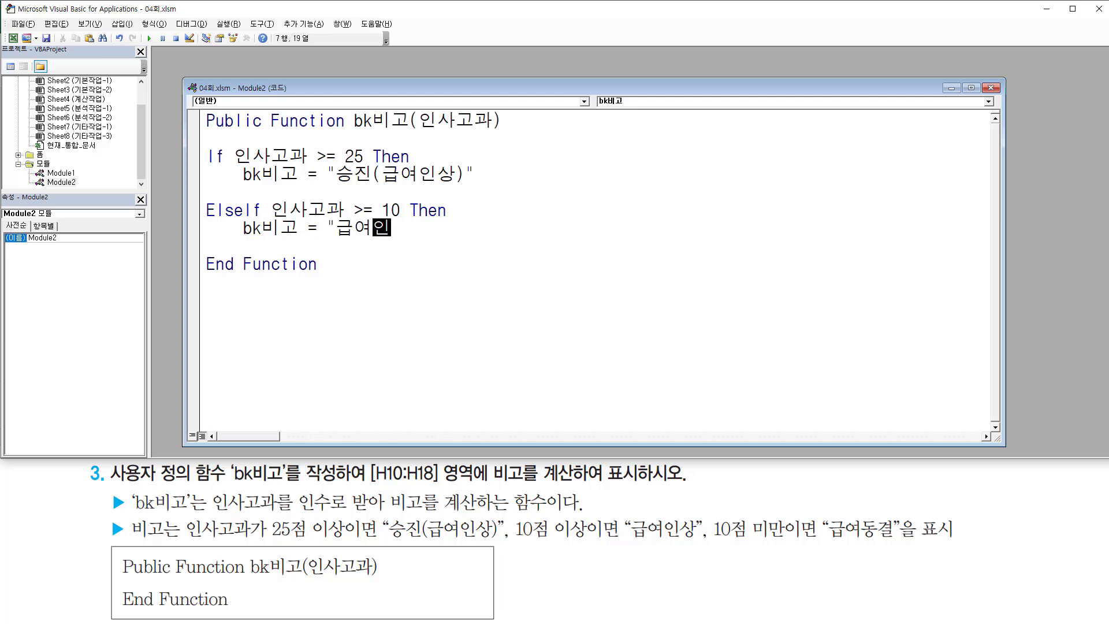
pyautogui.write('상"')
pyautogui.press('Return')
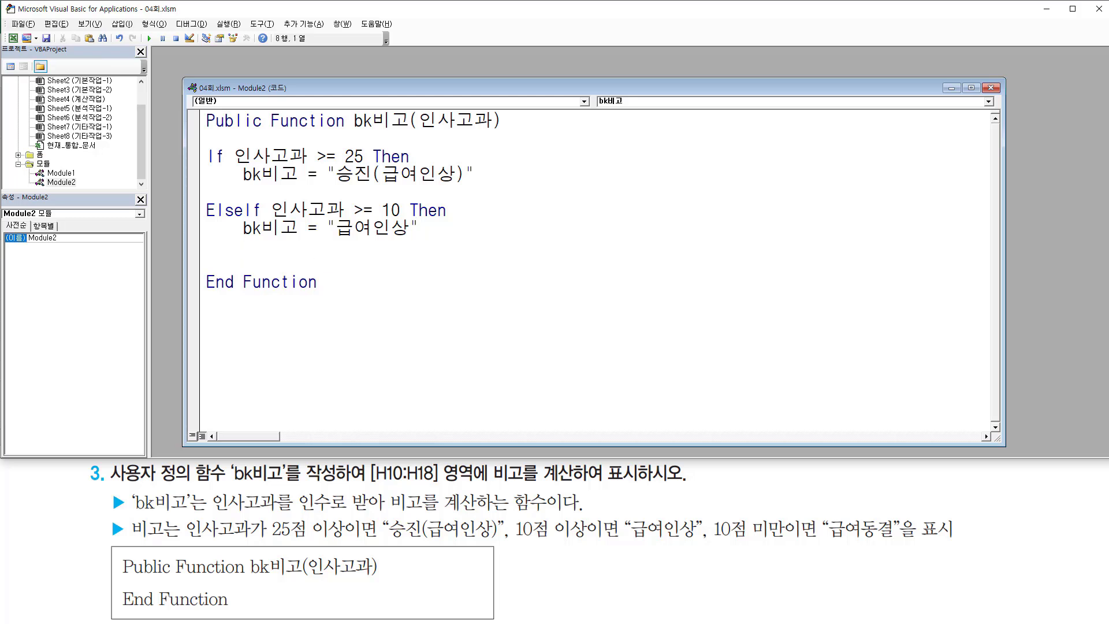
# Add an Else branch with the indented line bk비고 = "급여동결" and close the block with End If
pyautogui.press('Return')
pyautogui.write('else')
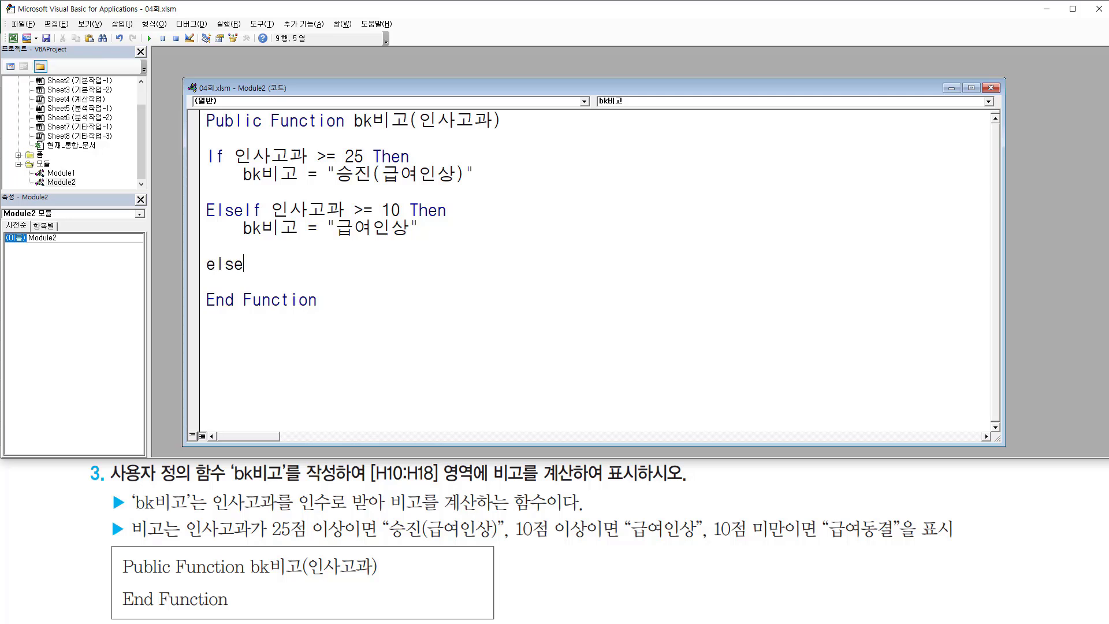
pyautogui.press('Return')
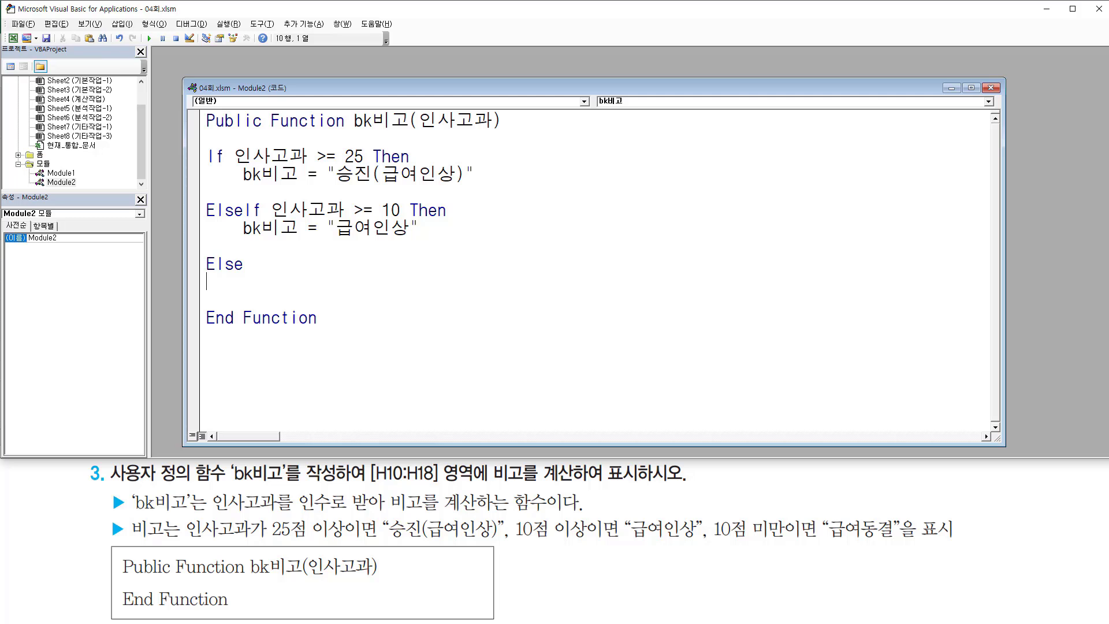
pyautogui.write('bk비고 = "급여동겨')
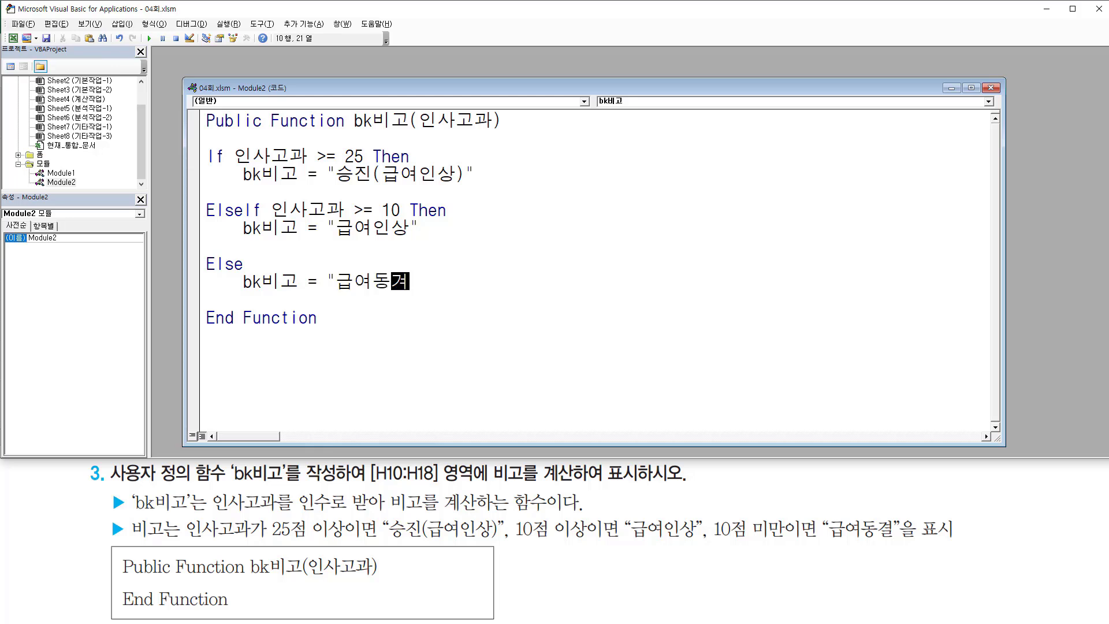
pyautogui.write('결"')
pyautogui.press('Return')
pyautogui.press('Return')
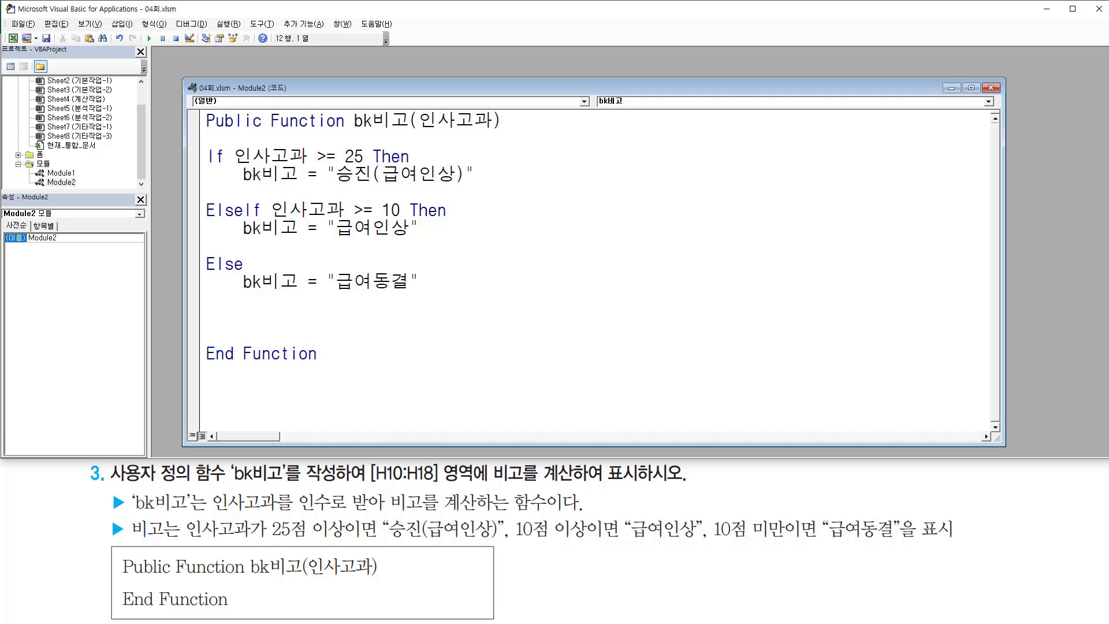
pyautogui.write('endif')
pyautogui.press('Return')
pyautogui.moveTo(269, 541); pyautogui.dragTo(367, 545)
pyautogui.moveTo(511, 542); pyautogui.dragTo(592, 542)
pyautogui.moveTo(706, 540); pyautogui.dragTo(786, 538)
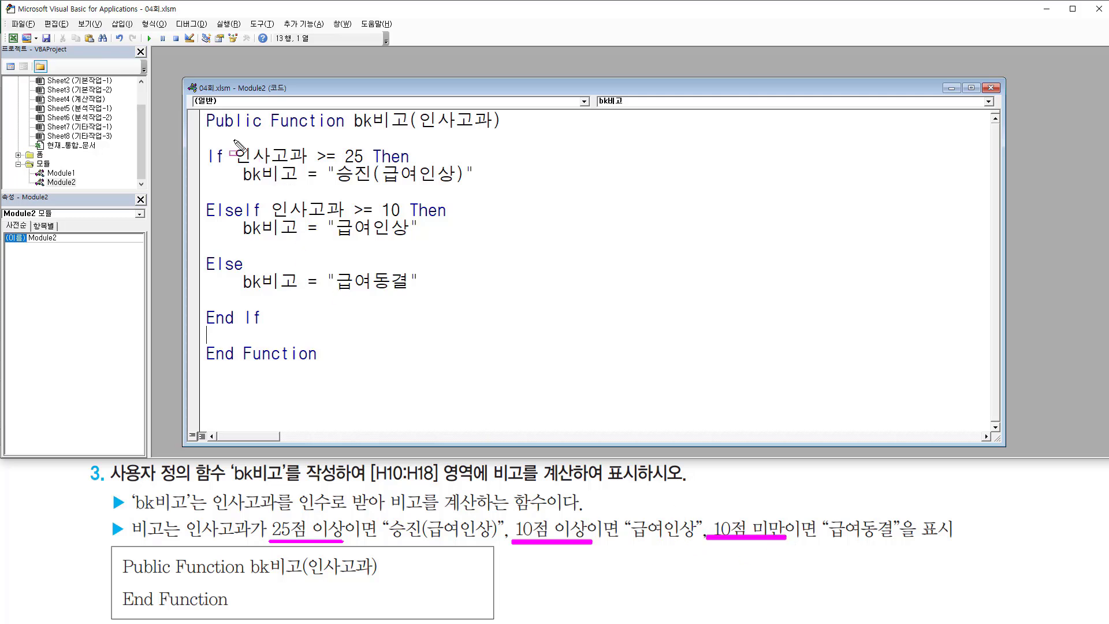
pyautogui.moveTo(232, 143)
pyautogui.mouseDown()
pyautogui.moveTo(259, 160)
pyautogui.moveTo(377, 165)
pyautogui.mouseUp()
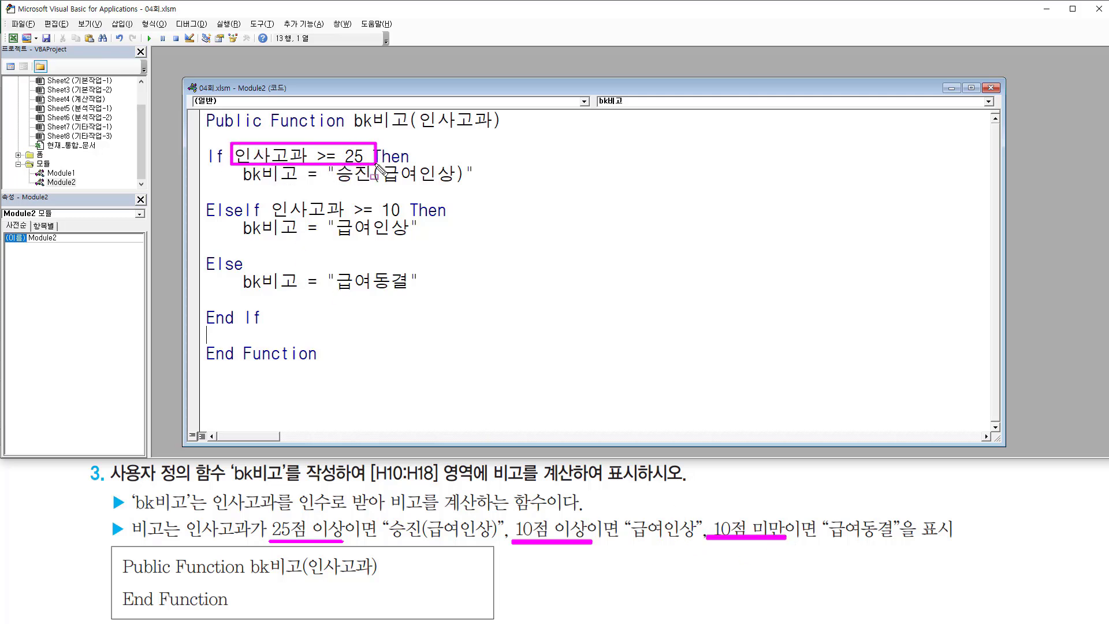
pyautogui.moveTo(269, 195); pyautogui.dragTo(407, 219)
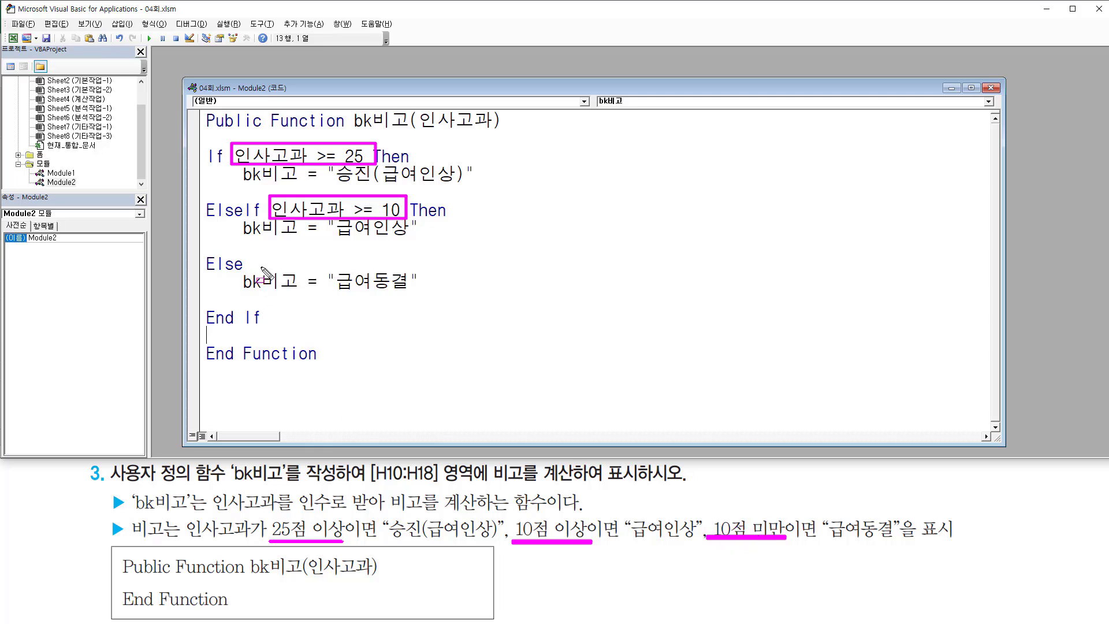
pyautogui.press('Escape')
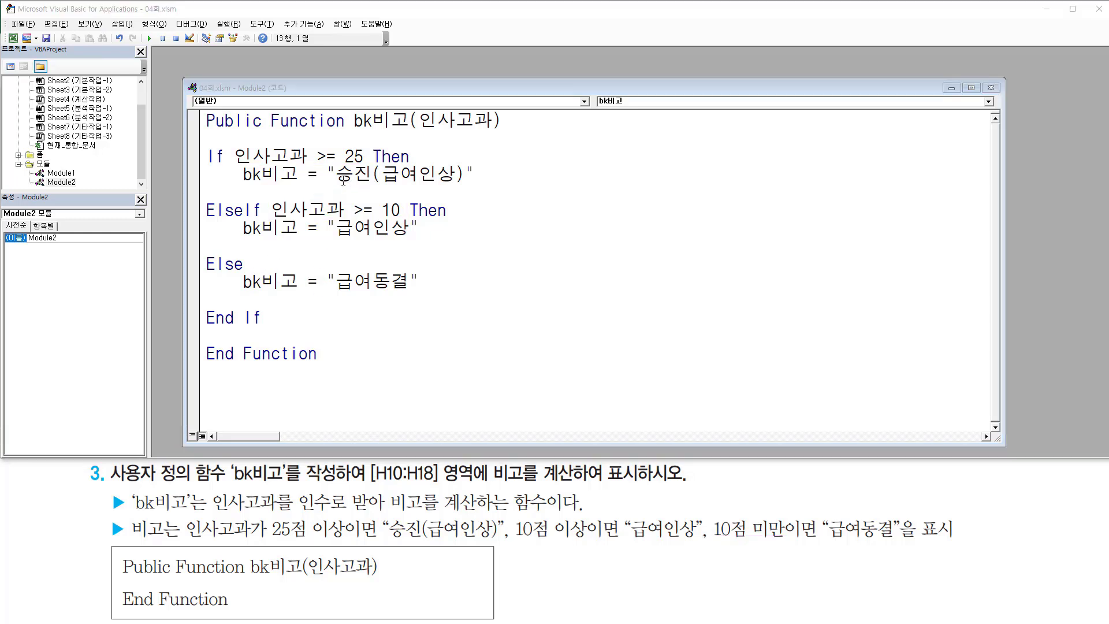
pyautogui.moveTo(230, 140); pyautogui.dragTo(462, 186)
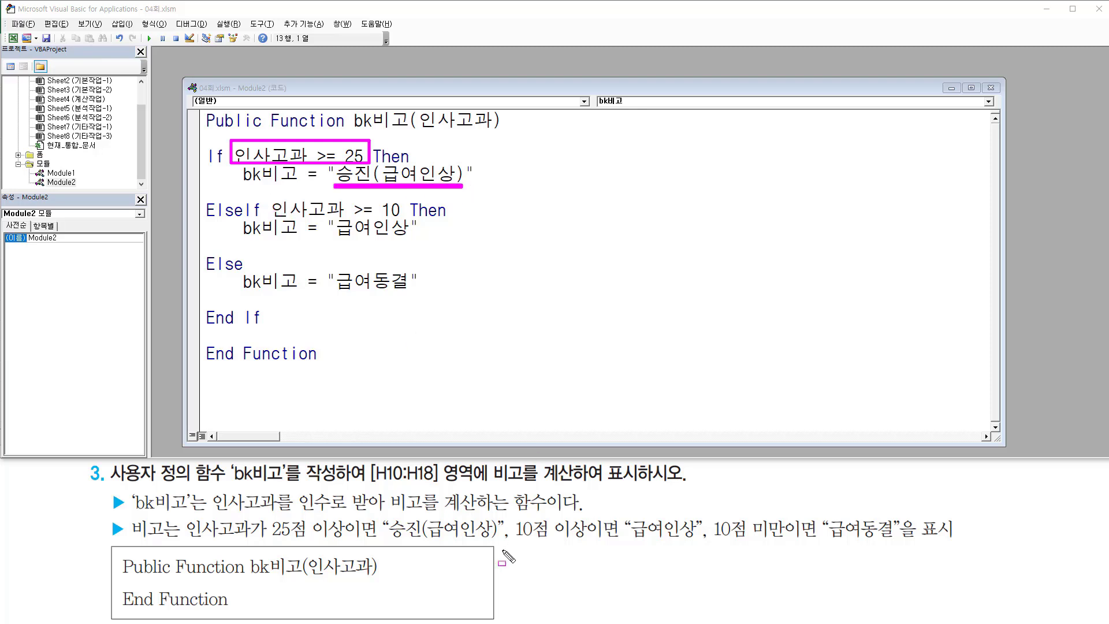
pyautogui.moveTo(512, 543); pyautogui.dragTo(585, 543)
pyautogui.moveTo(708, 542); pyautogui.dragTo(789, 543)
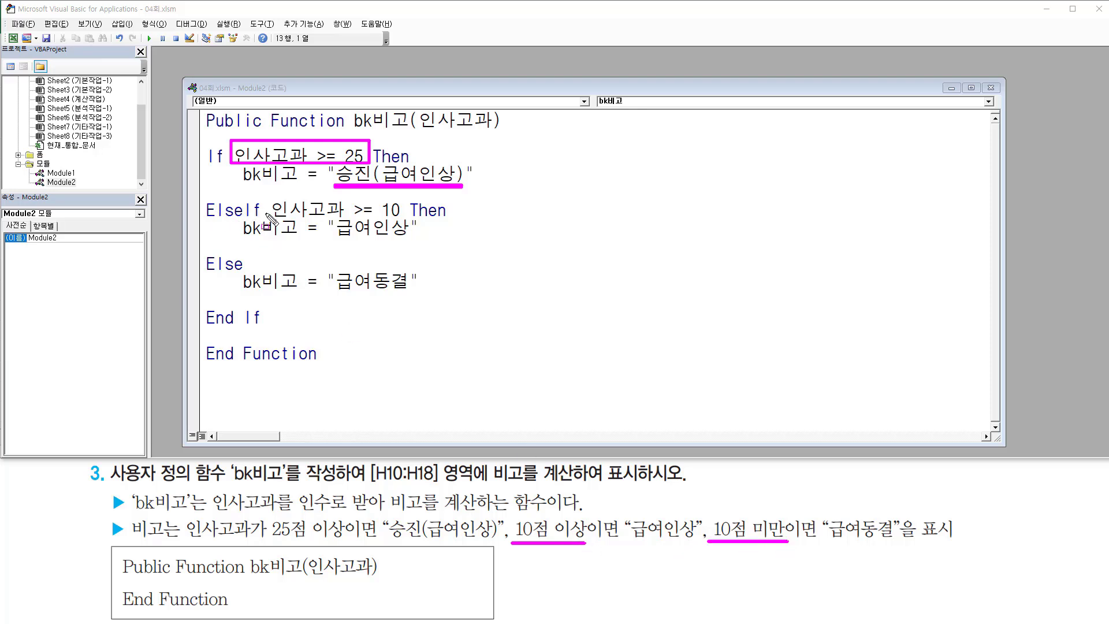
pyautogui.moveTo(269, 197); pyautogui.dragTo(406, 219)
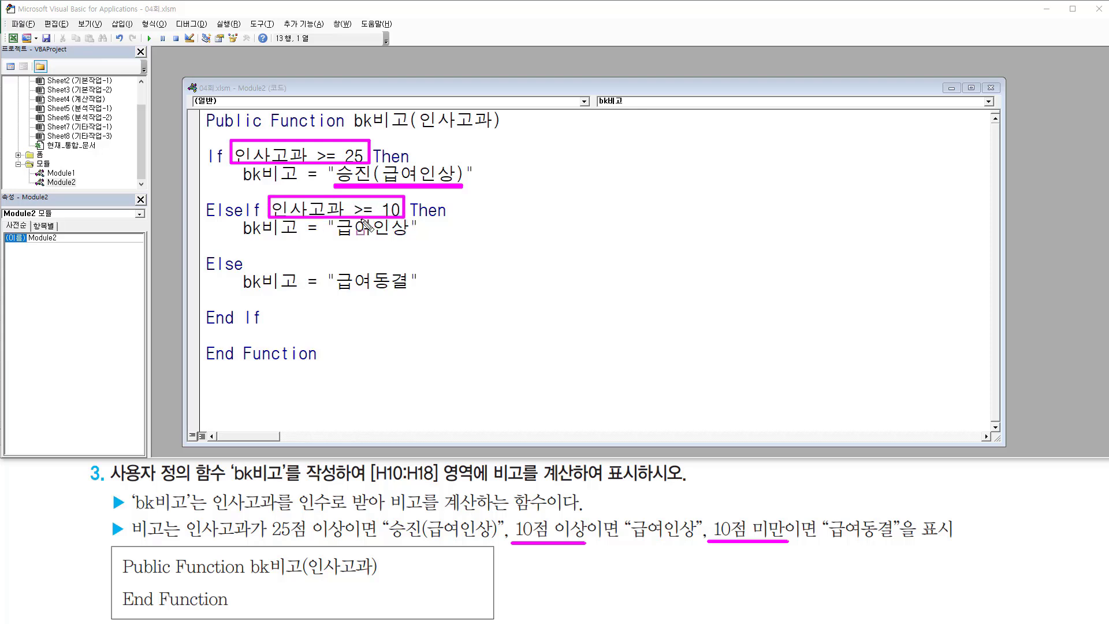
pyautogui.moveTo(332, 242); pyautogui.dragTo(408, 241)
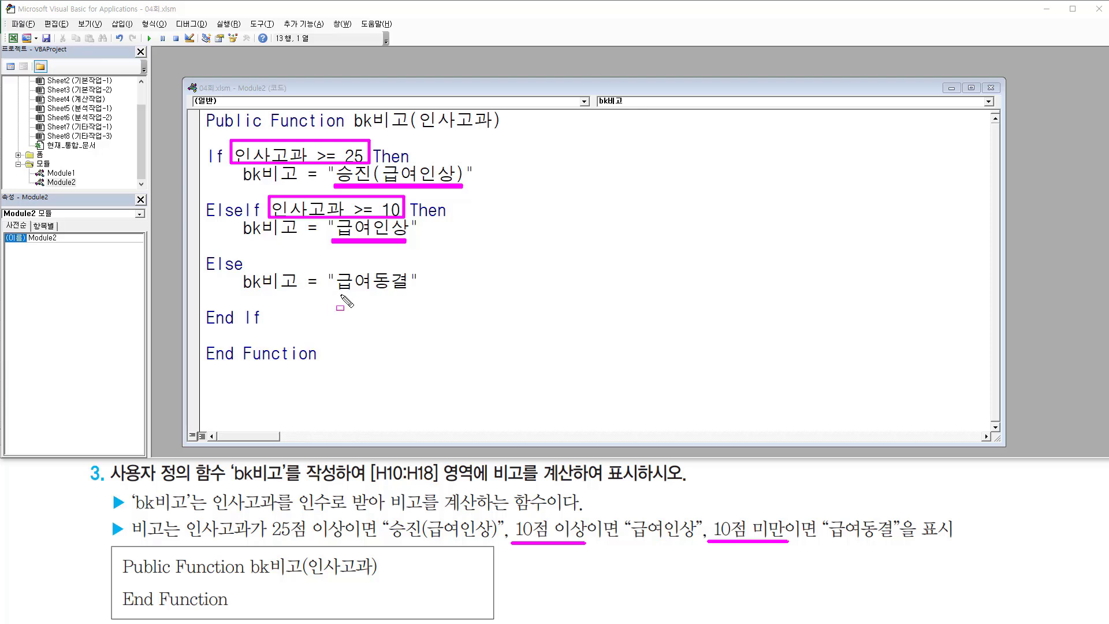
pyautogui.moveTo(335, 294); pyautogui.dragTo(407, 294)
pyautogui.press('Escape')
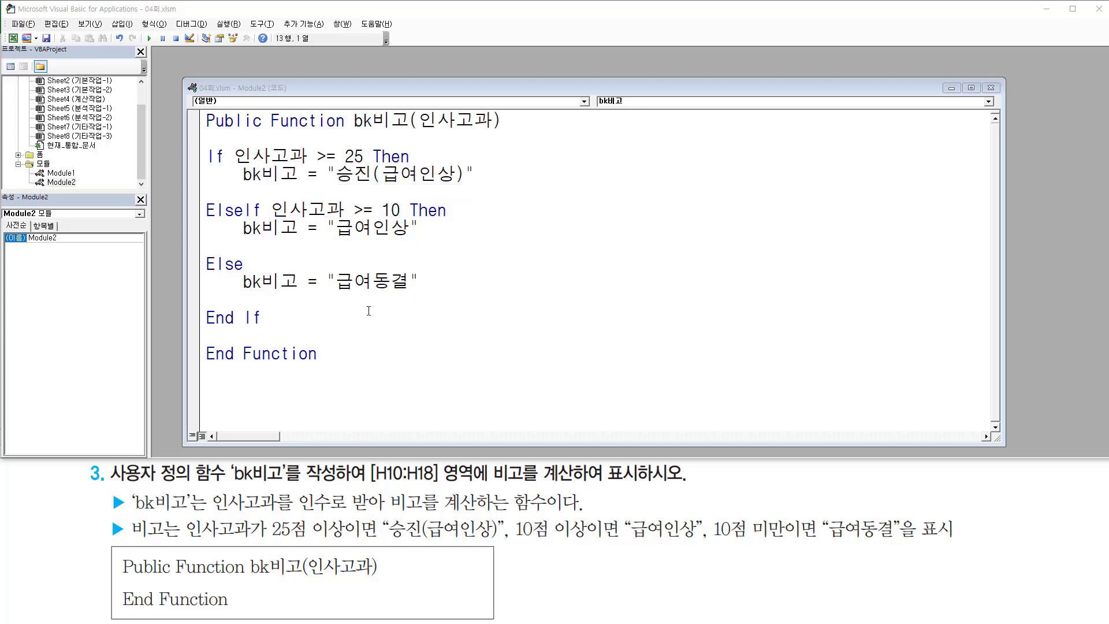
# Return to the Excel worksheet and start inserting a function into cell H10, the first 비고 cell
pyautogui.click(372, 319)
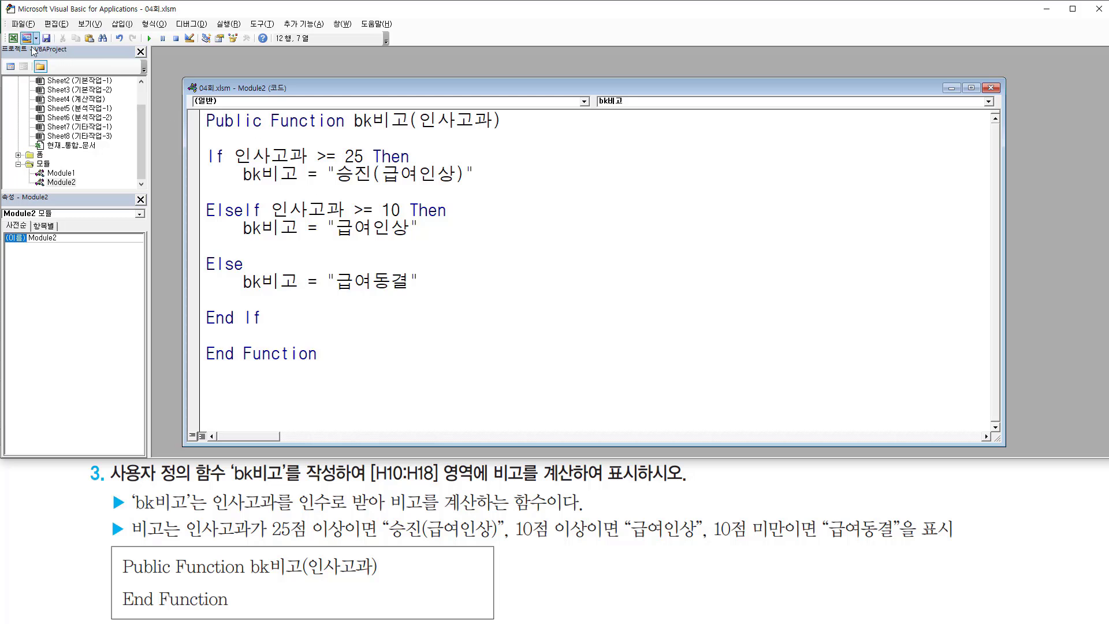
pyautogui.moveTo(7, 28)
pyautogui.mouseDown()
pyautogui.moveTo(7, 58)
pyautogui.moveTo(29, 60)
pyautogui.mouseUp()
pyautogui.press('Escape')
pyautogui.click(12, 39)
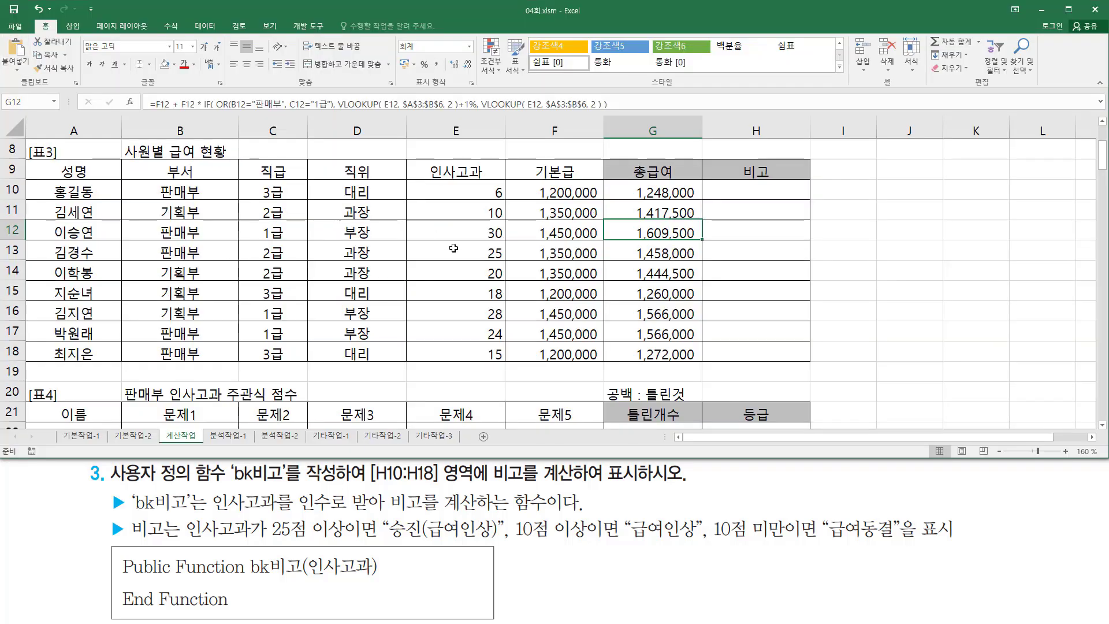
pyautogui.click(729, 188)
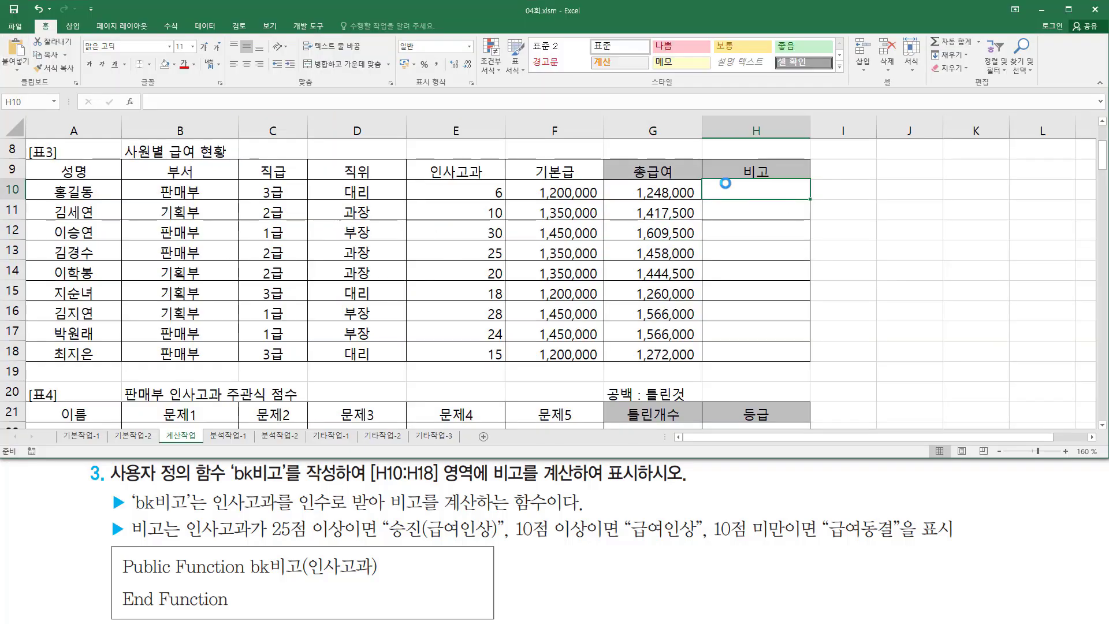
pyautogui.moveTo(725, 183); pyautogui.dragTo(788, 206)
pyautogui.press('Escape')
pyautogui.moveTo(120, 88); pyautogui.dragTo(129, 108)
pyautogui.press('Escape')
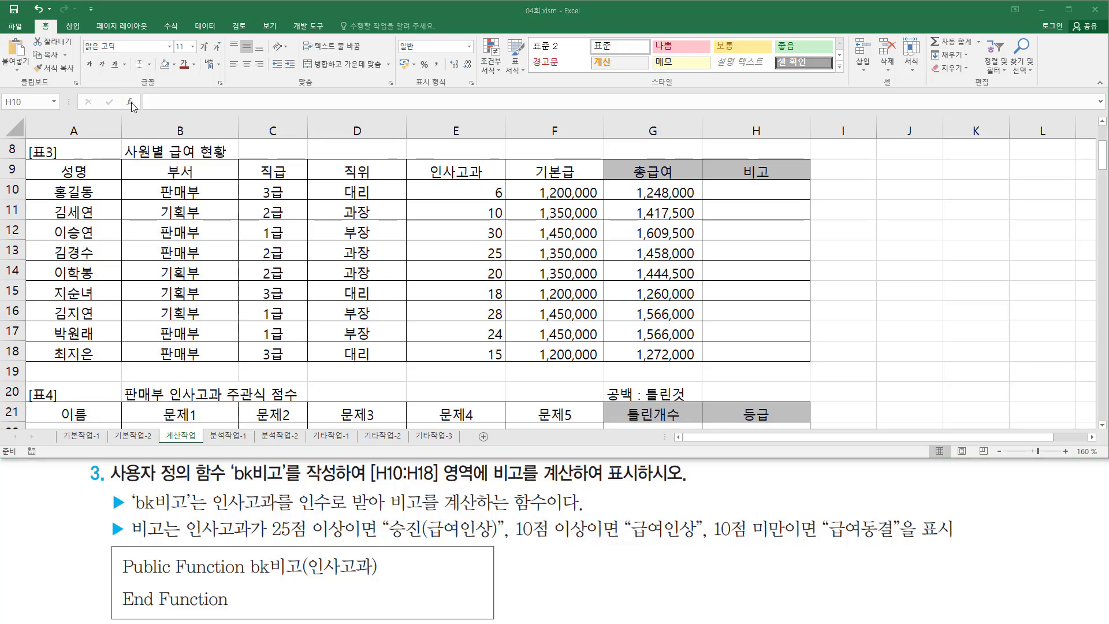
pyautogui.click(131, 103)
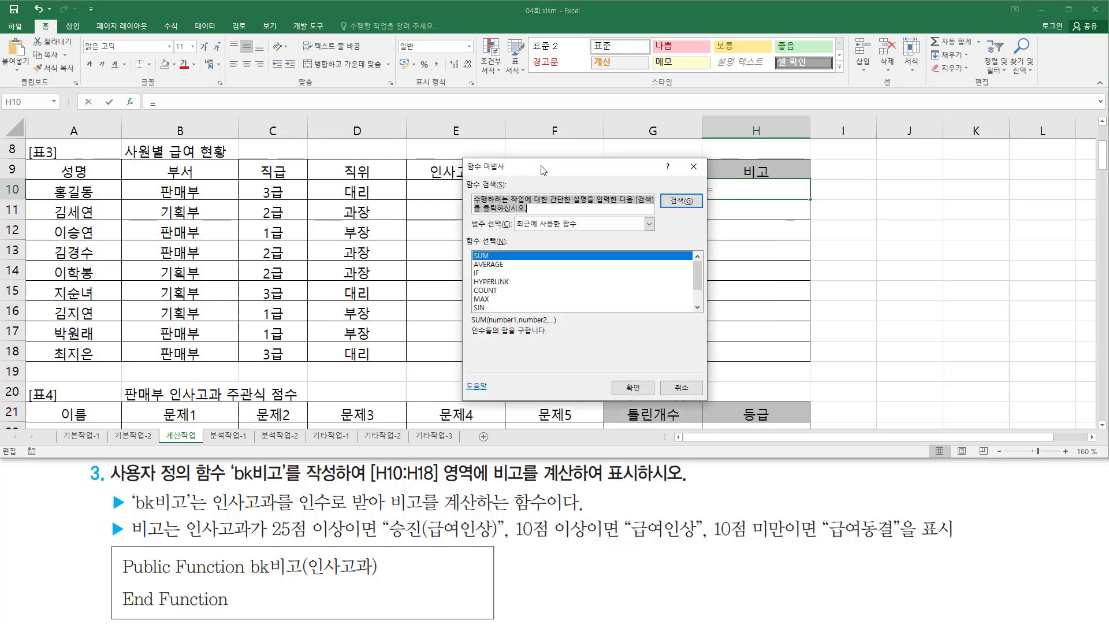
# List the functions of the 사용자 정의 category in the function wizard
pyautogui.moveTo(462, 159)
pyautogui.mouseDown()
pyautogui.moveTo(537, 346)
pyautogui.moveTo(712, 401)
pyautogui.mouseUp()
pyautogui.moveTo(469, 229); pyautogui.dragTo(512, 229)
pyautogui.press('Escape')
pyautogui.click(546, 224)
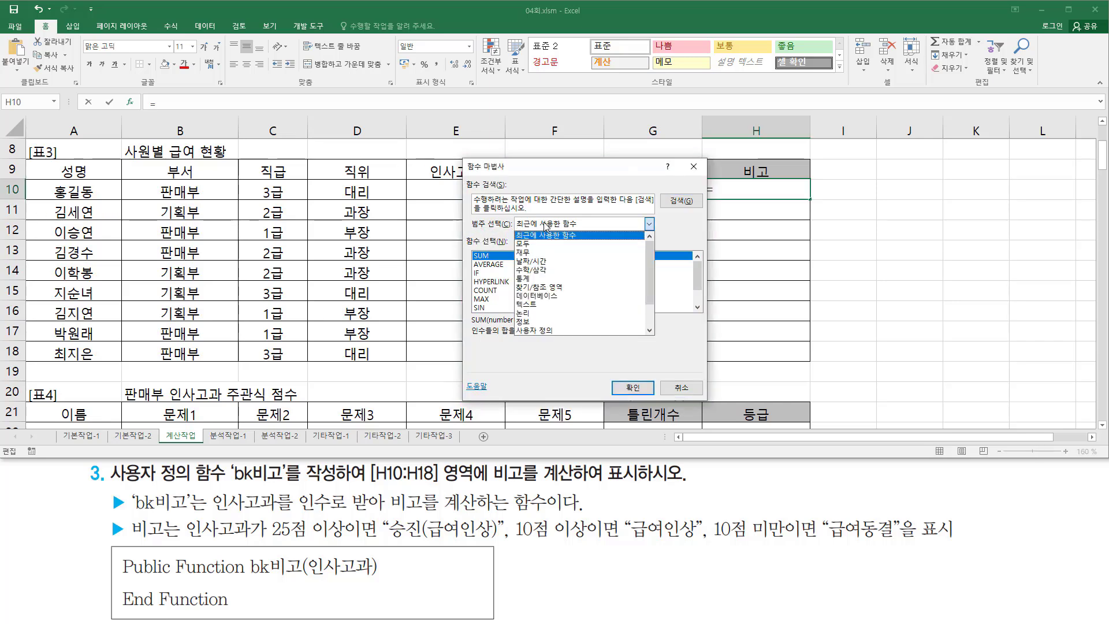
pyautogui.click(564, 331)
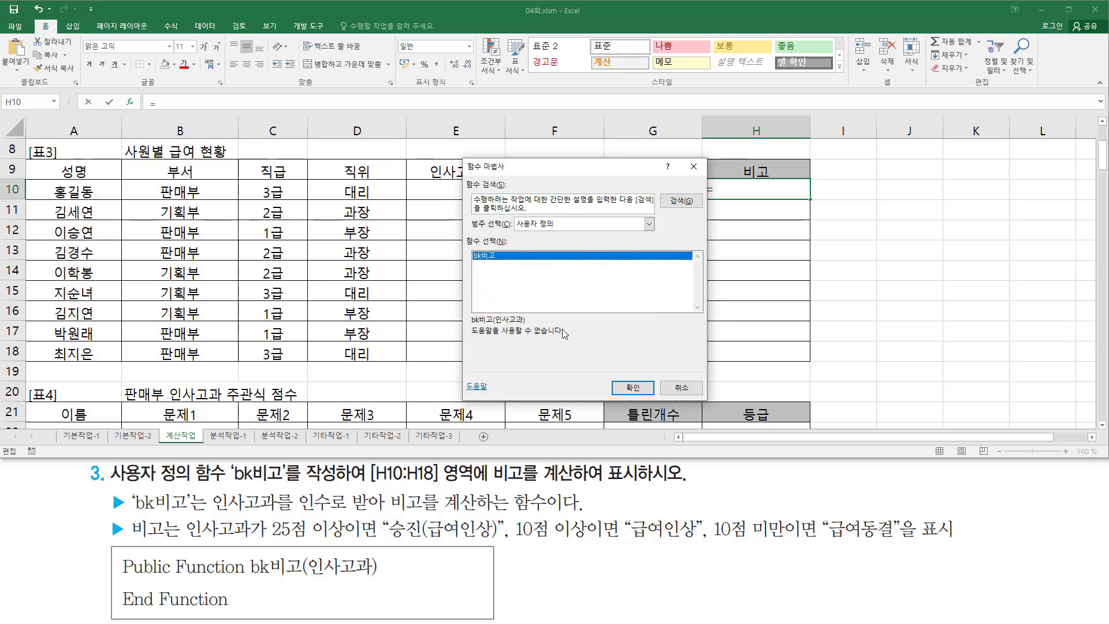
pyautogui.moveTo(468, 248); pyautogui.dragTo(504, 263)
pyautogui.press('Escape')
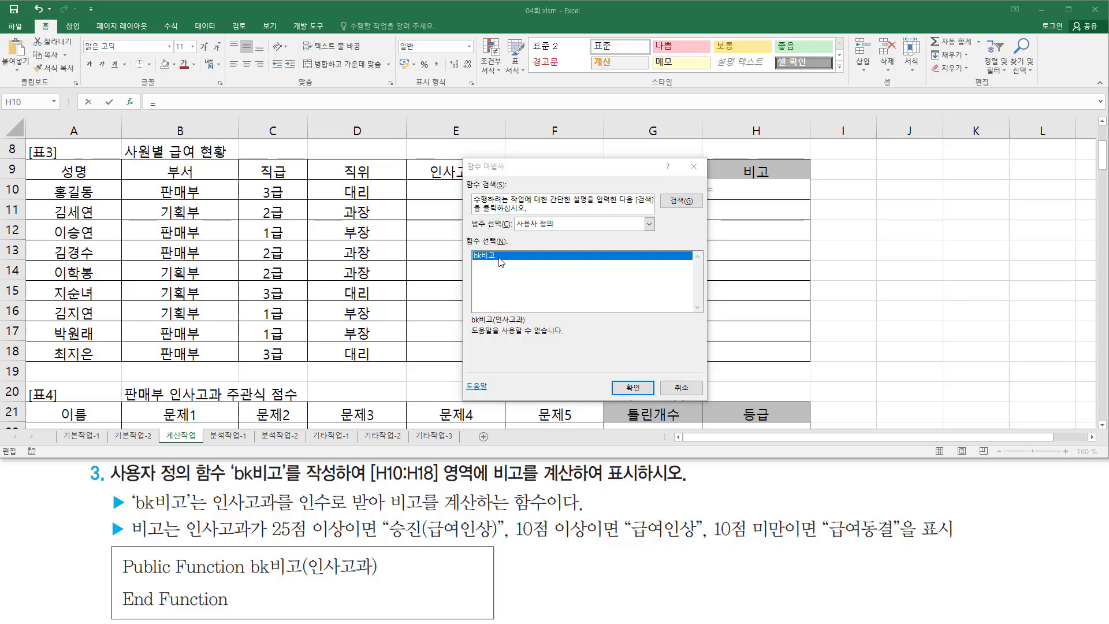
# Insert the function bk비고 into H10 with cell E10 as its 인사고과 argument
pyautogui.click(498, 257)
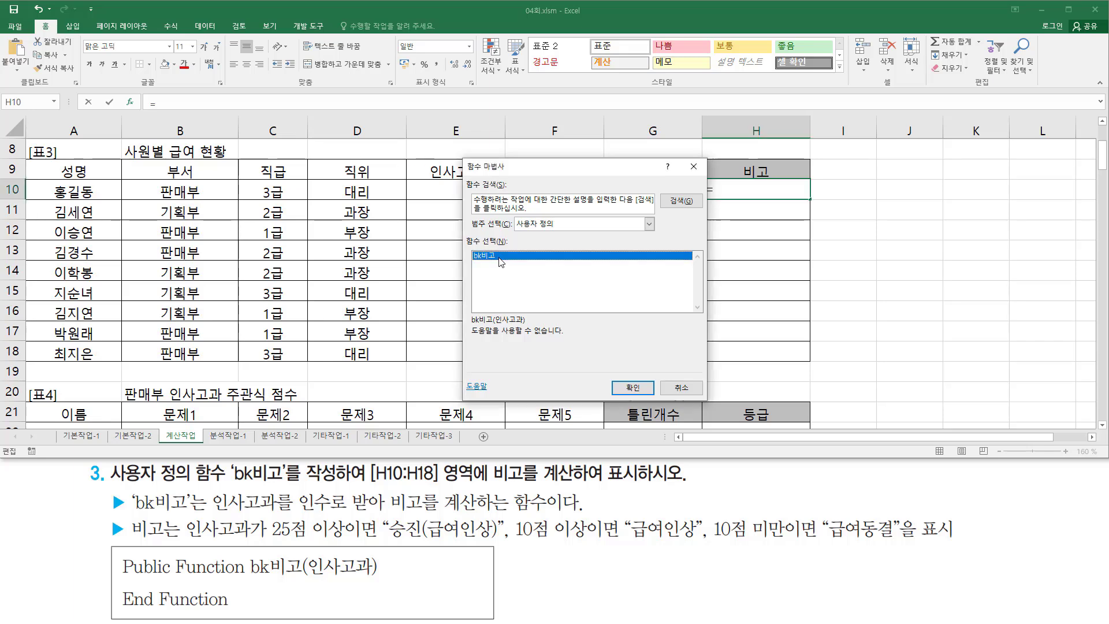
pyautogui.click(631, 387)
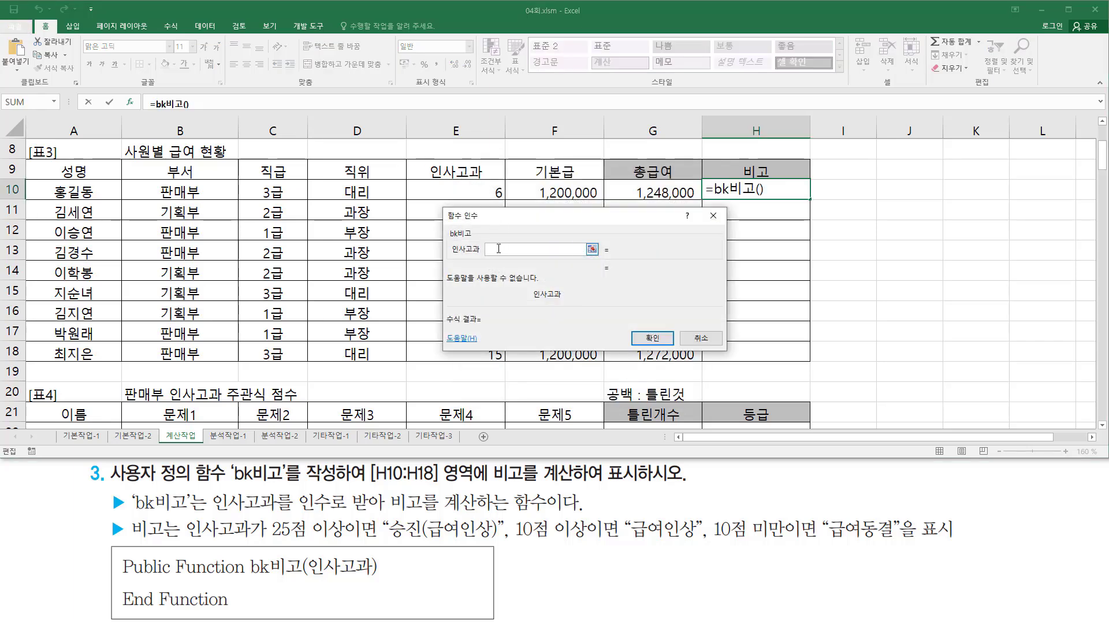
pyautogui.click(467, 186)
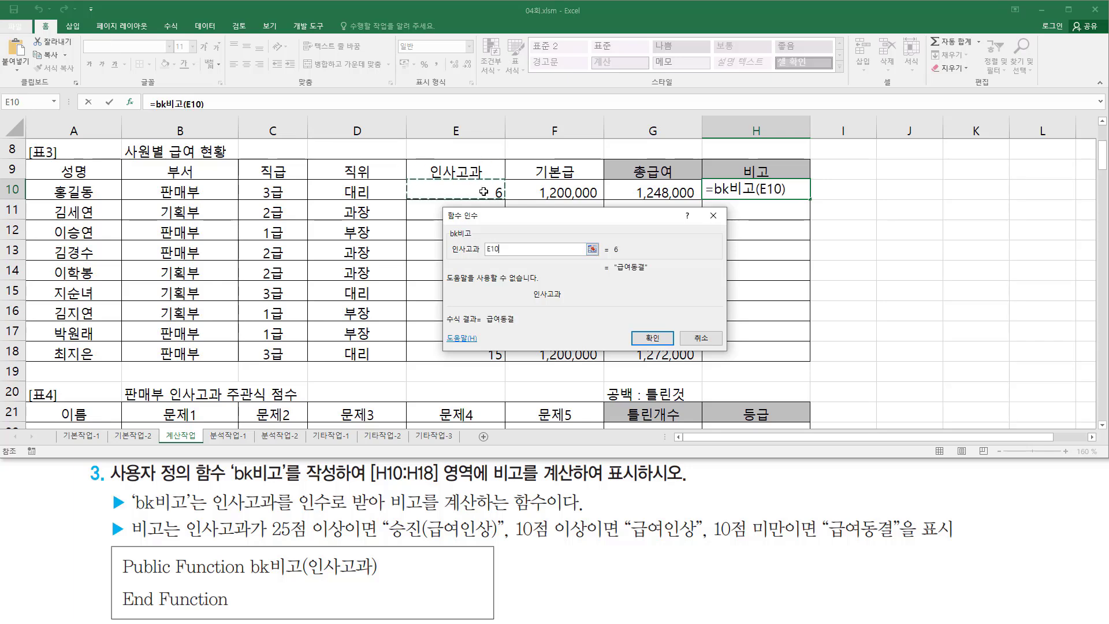
pyautogui.click(652, 339)
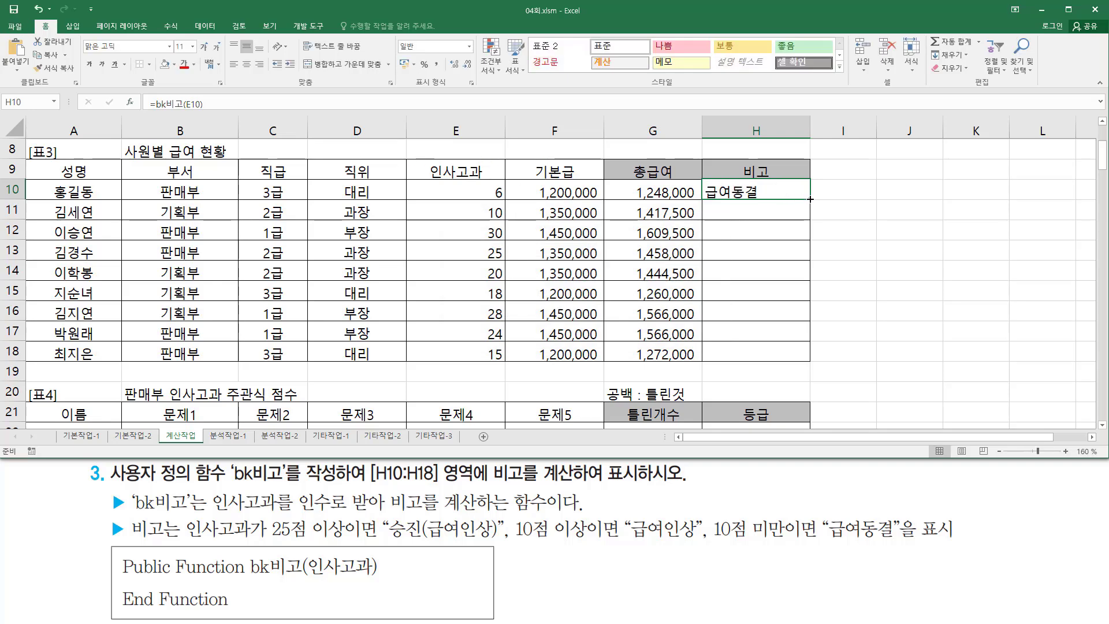
# Fill the bk비고 formula from H10 down through H18 to complete the 비고 column
pyautogui.moveTo(811, 199); pyautogui.dragTo(811, 219)
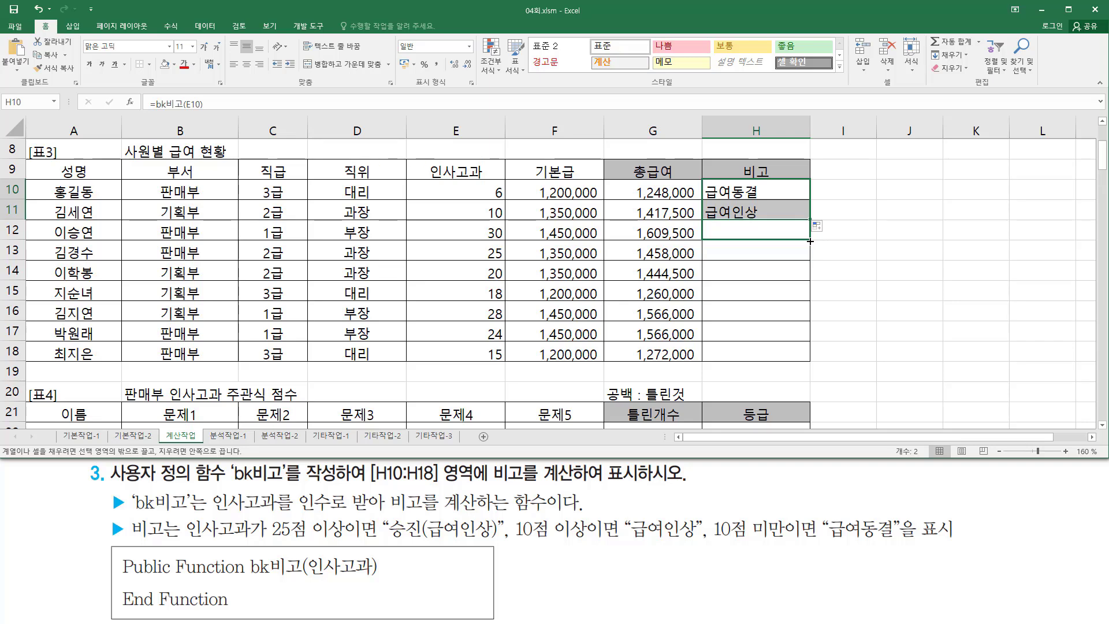
pyautogui.moveTo(810, 241); pyautogui.dragTo(810, 259)
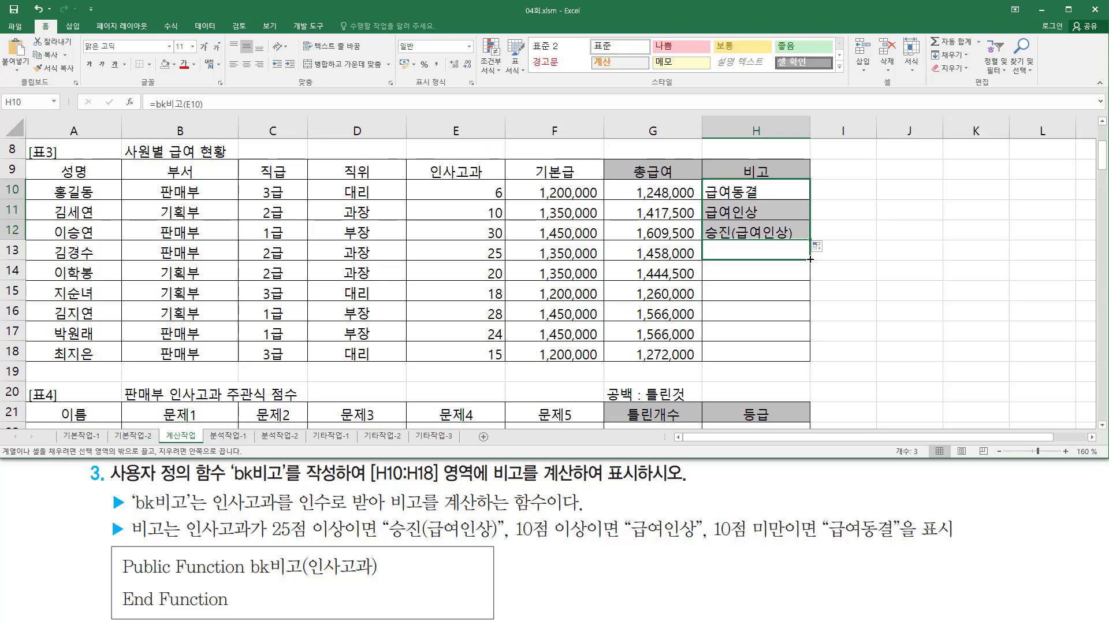
pyautogui.moveTo(810, 259); pyautogui.dragTo(802, 310)
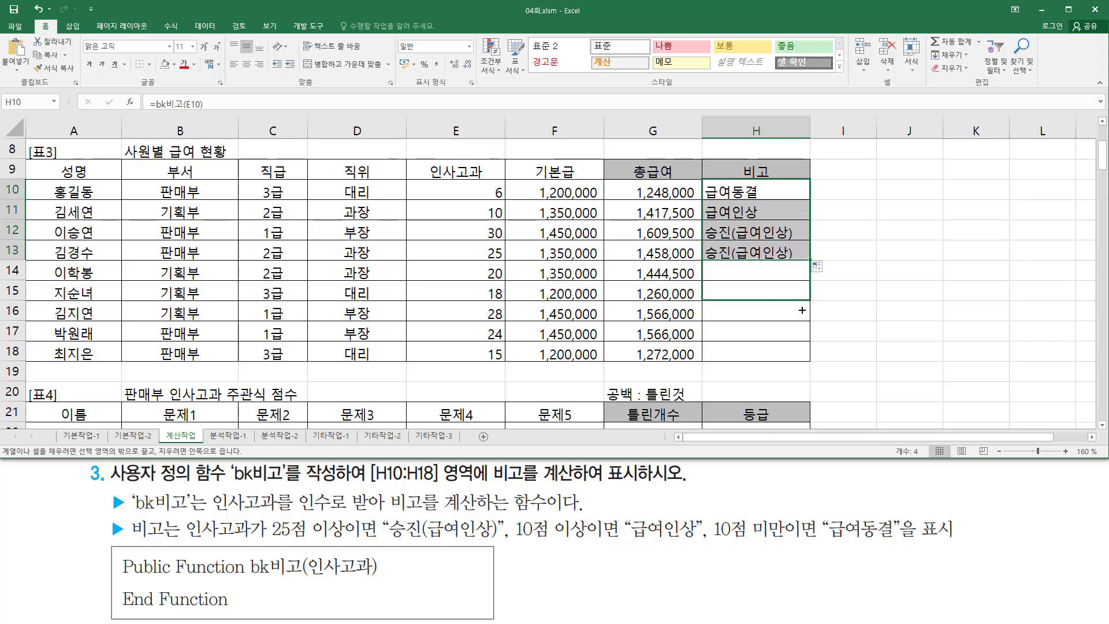
pyautogui.moveTo(802, 311)
pyautogui.mouseDown()
pyautogui.moveTo(810, 302)
pyautogui.moveTo(809, 322)
pyautogui.mouseUp()
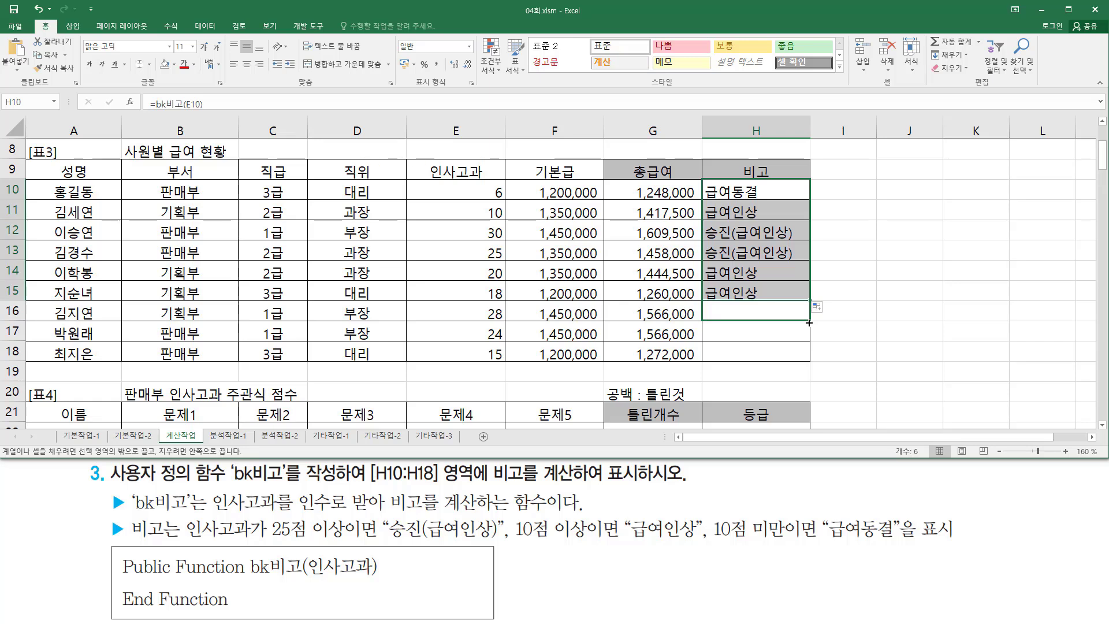
pyautogui.moveTo(809, 323); pyautogui.dragTo(808, 341)
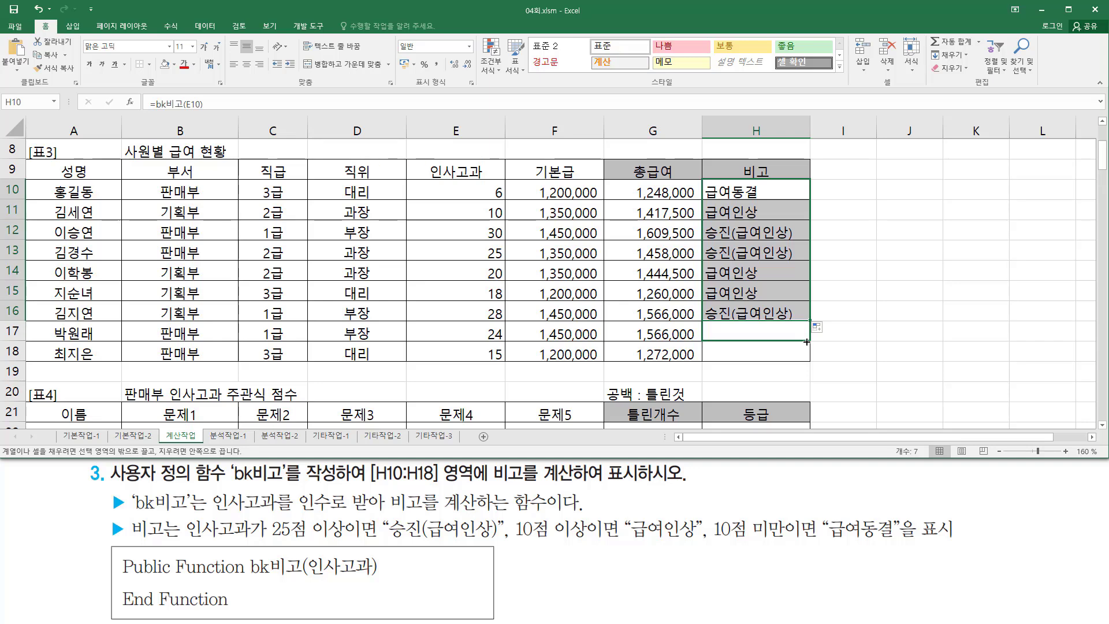
pyautogui.moveTo(807, 341); pyautogui.dragTo(807, 363)
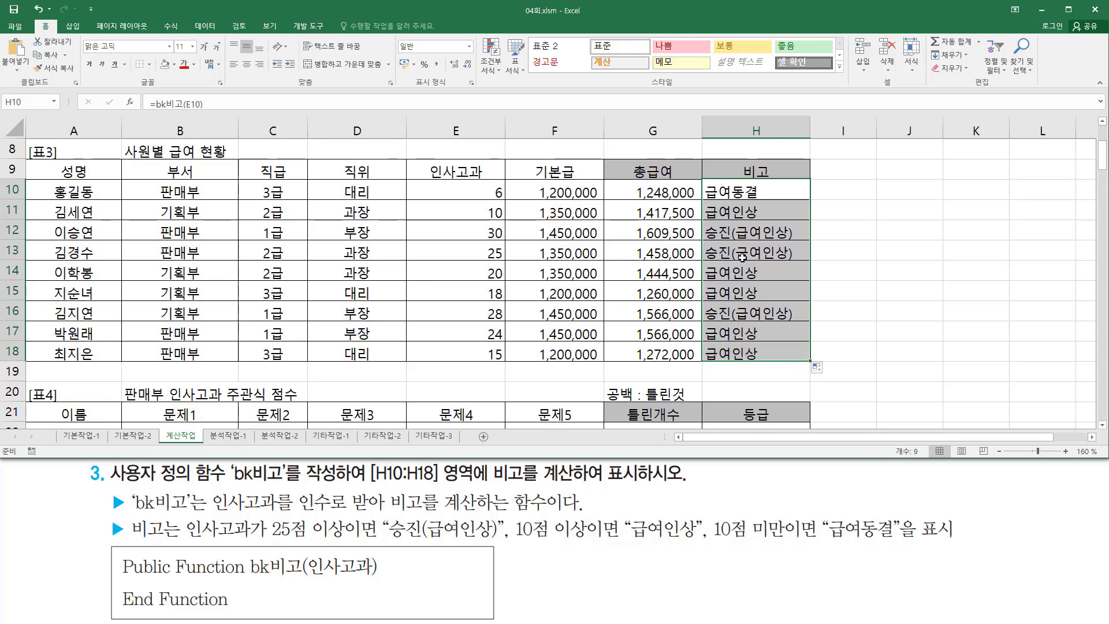
pyautogui.click(842, 283)
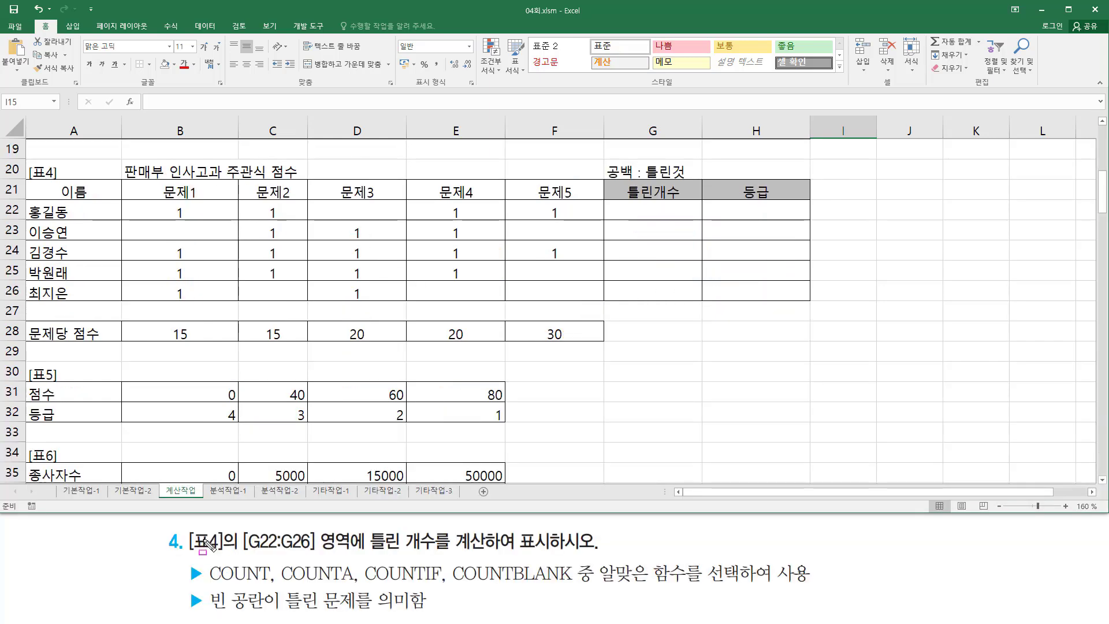
# Examine task 4 and [표4] to decide which COUNT-family function counts the blank answers for G22:G26
pyautogui.moveTo(186, 555); pyautogui.dragTo(222, 555)
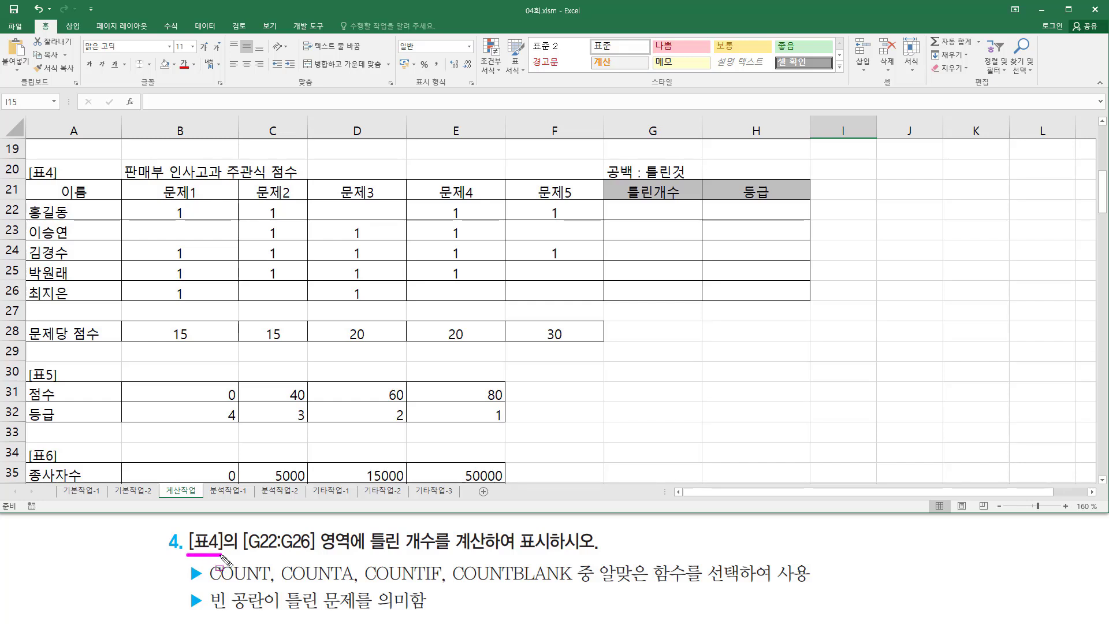
pyautogui.moveTo(25, 157); pyautogui.dragTo(25, 173)
pyautogui.moveTo(33, 247); pyautogui.dragTo(820, 309)
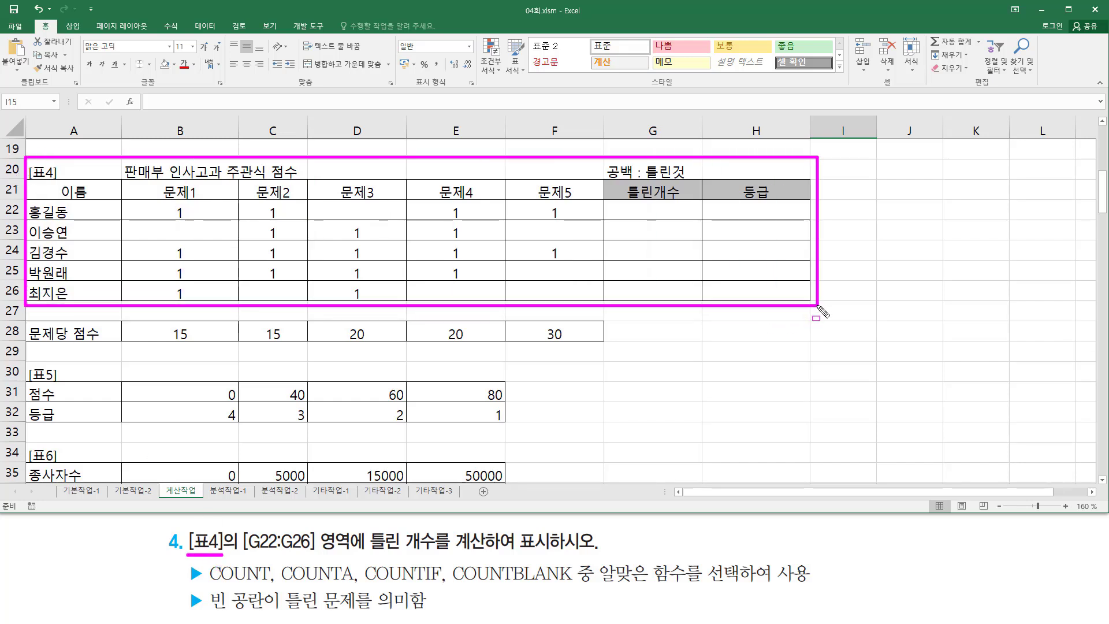
pyautogui.moveTo(245, 552); pyautogui.dragTo(358, 552)
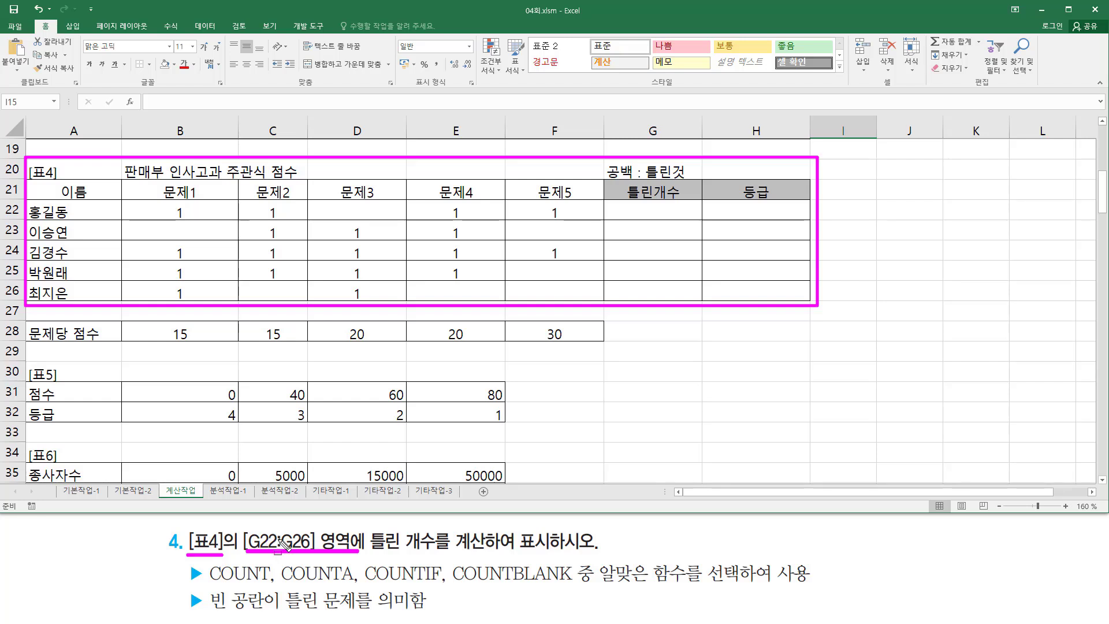
pyautogui.moveTo(627, 202); pyautogui.dragTo(682, 297)
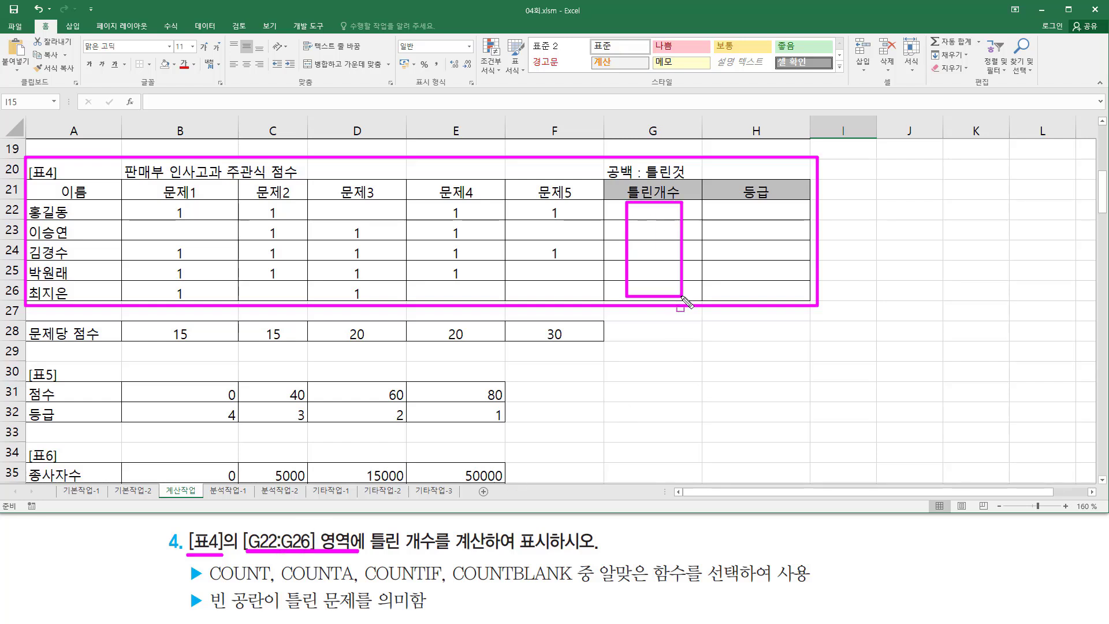
pyautogui.moveTo(364, 524)
pyautogui.mouseDown()
pyautogui.moveTo(371, 550)
pyautogui.moveTo(555, 557)
pyautogui.mouseUp()
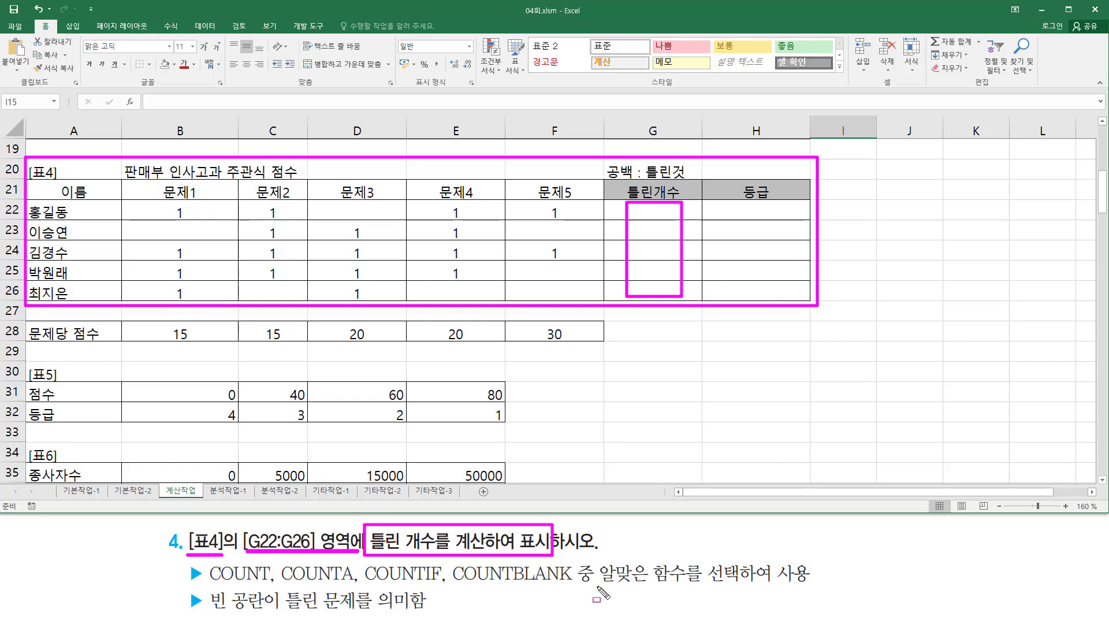
pyautogui.moveTo(596, 585); pyautogui.dragTo(742, 585)
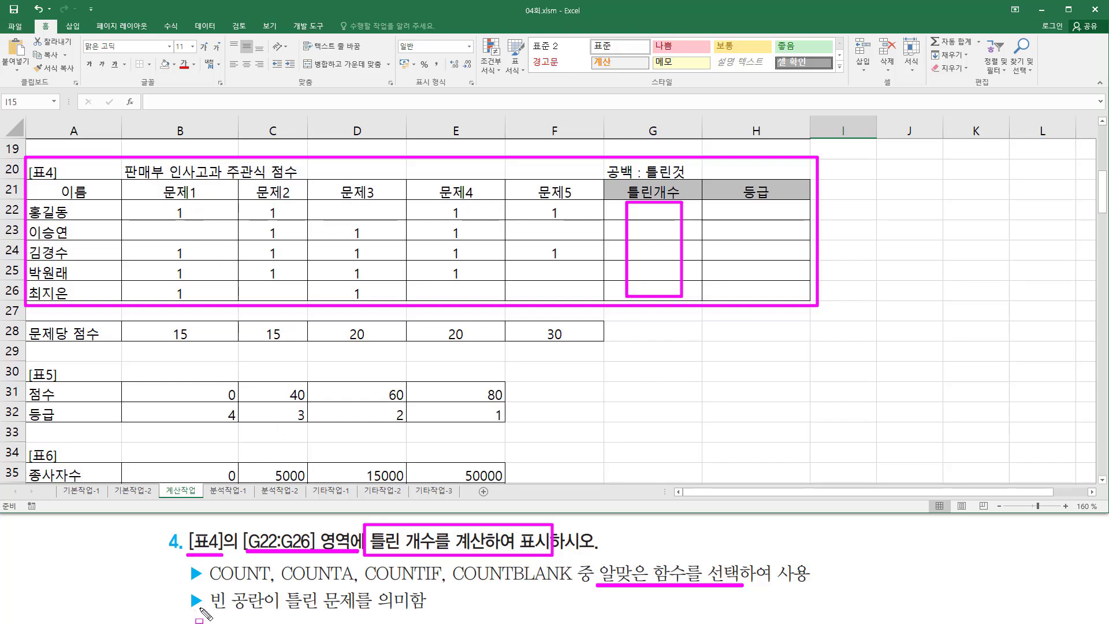
pyautogui.moveTo(207, 585)
pyautogui.mouseDown()
pyautogui.moveTo(223, 612)
pyautogui.moveTo(448, 617)
pyautogui.mouseUp()
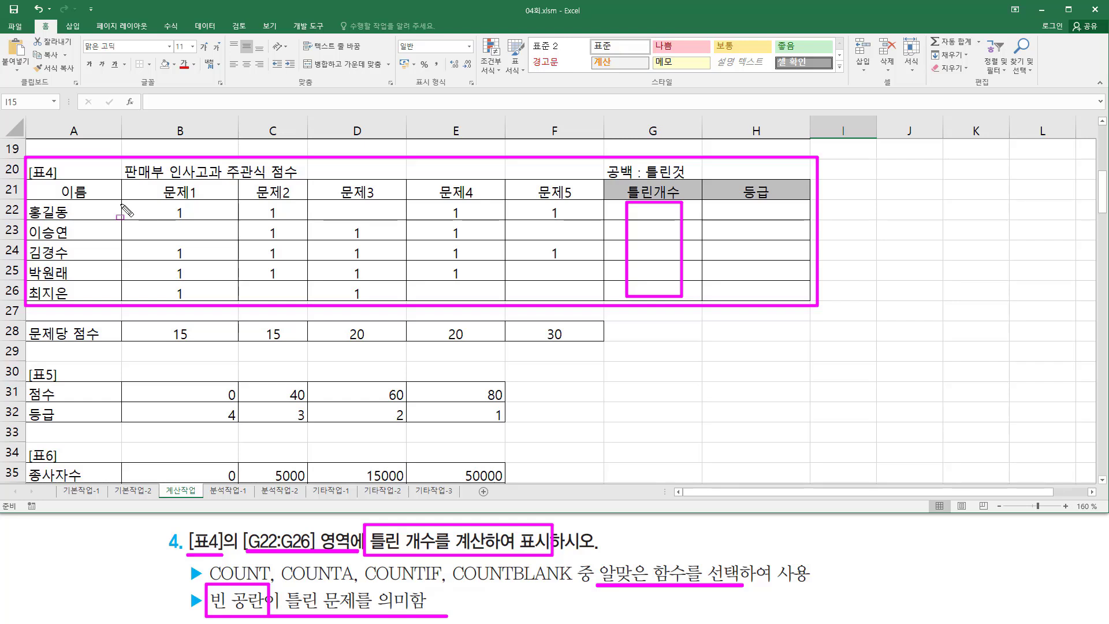
pyautogui.press('Escape')
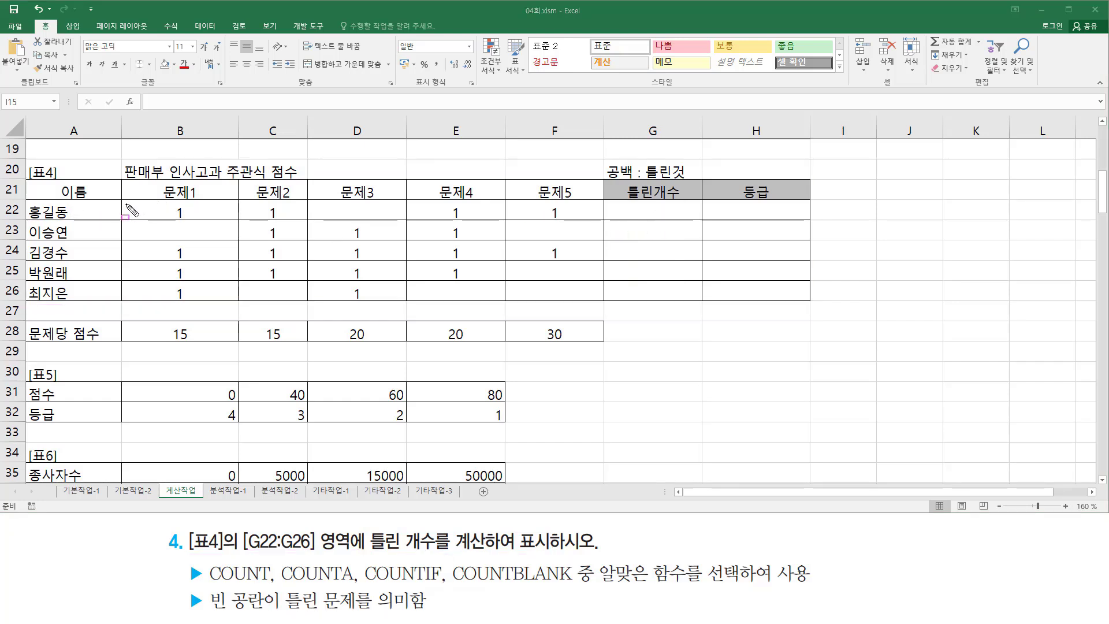
pyautogui.moveTo(127, 216)
pyautogui.mouseDown()
pyautogui.moveTo(605, 231)
pyautogui.moveTo(683, 217)
pyautogui.mouseUp()
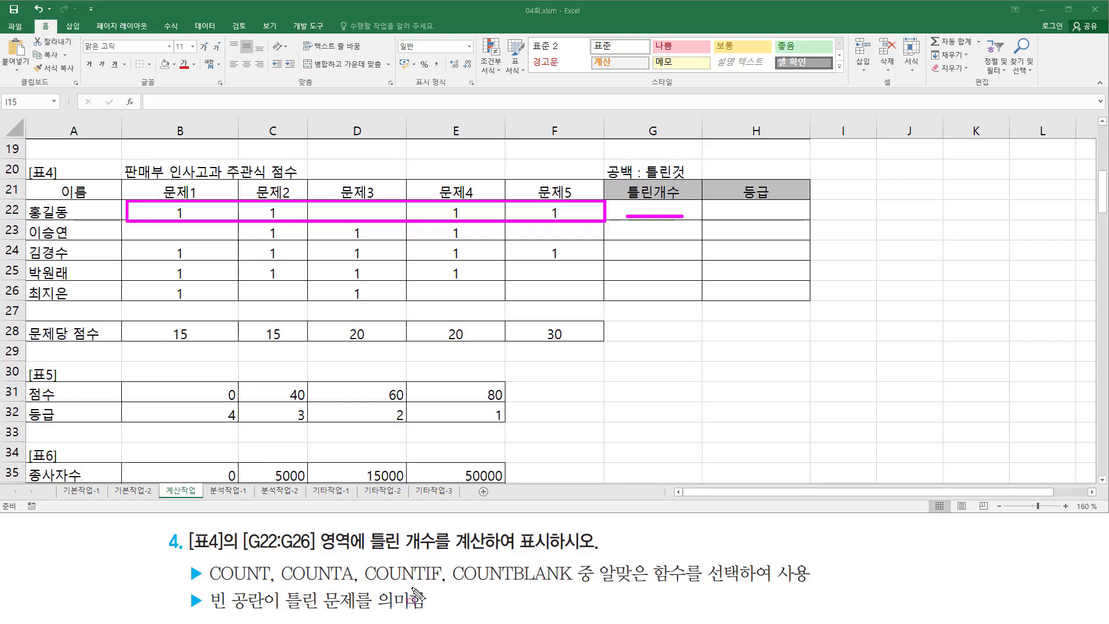
pyautogui.moveTo(451, 560); pyautogui.dragTo(576, 588)
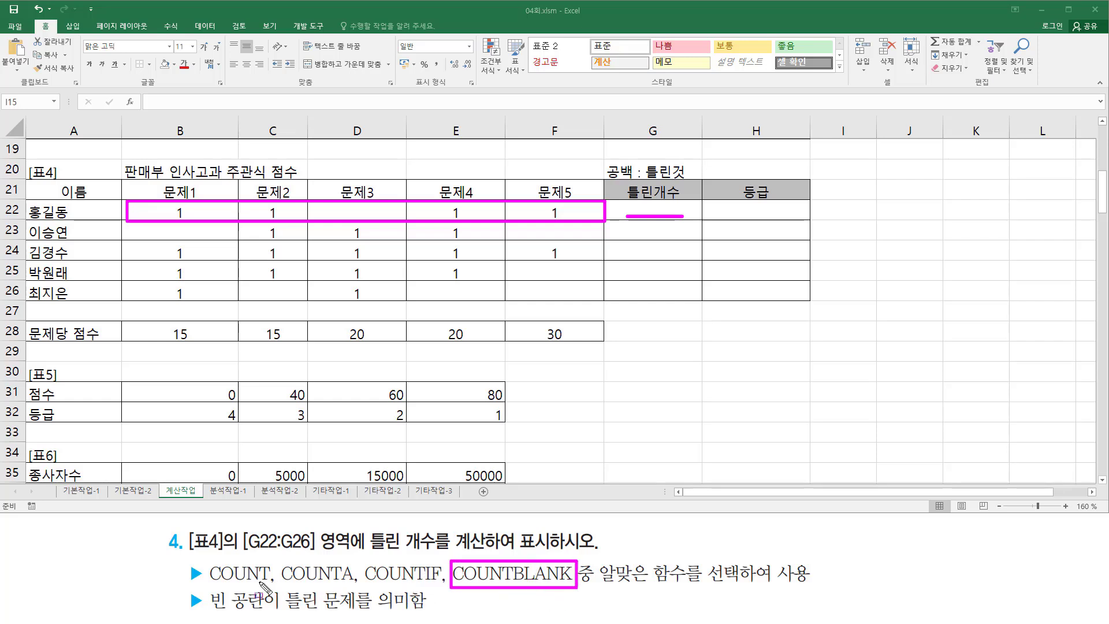
pyautogui.moveTo(206, 585); pyautogui.dragTo(268, 586)
pyautogui.moveTo(276, 585); pyautogui.dragTo(352, 588)
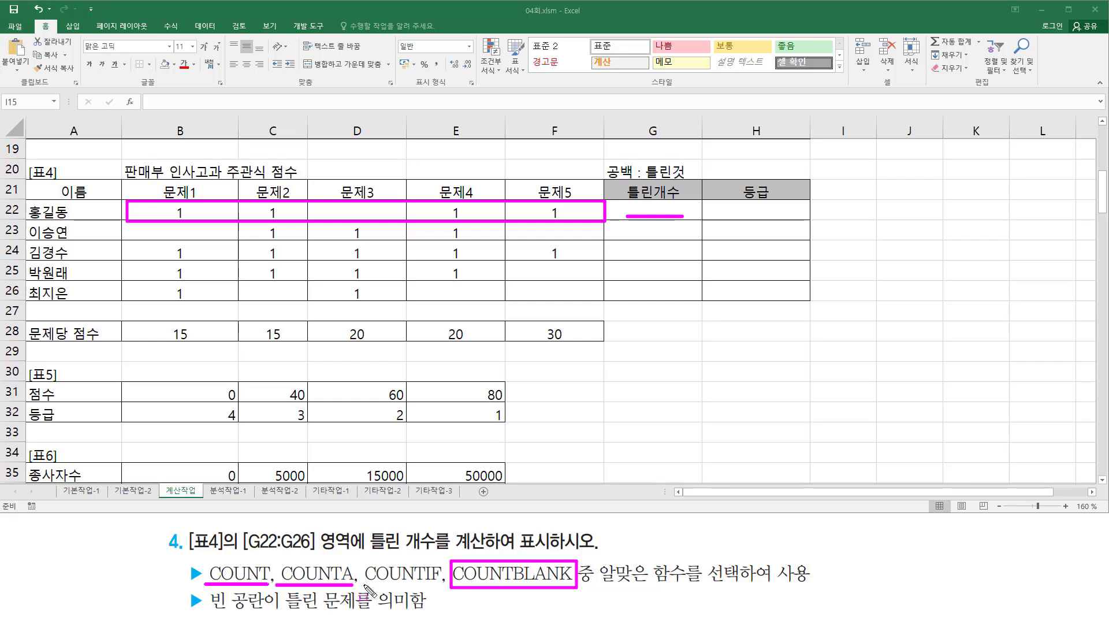
pyautogui.moveTo(365, 587); pyautogui.dragTo(439, 587)
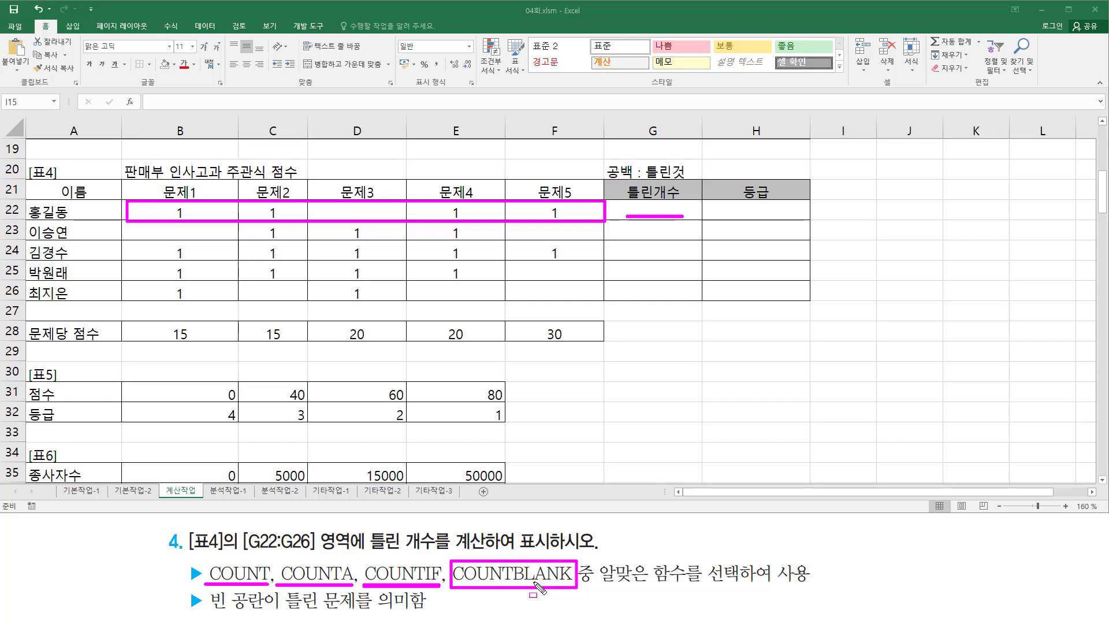
pyautogui.press('Escape')
# Enter the formula =COUNTBLANK(B22:F22) in G22, the first 틀린개수 cell
pyautogui.click(642, 209)
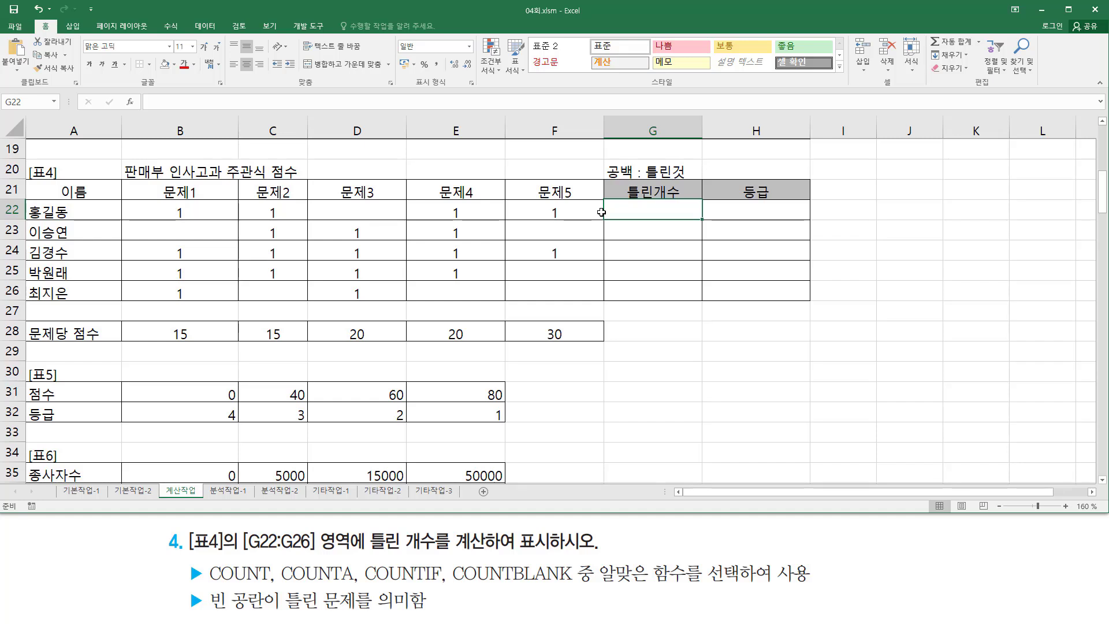
pyautogui.write('=')
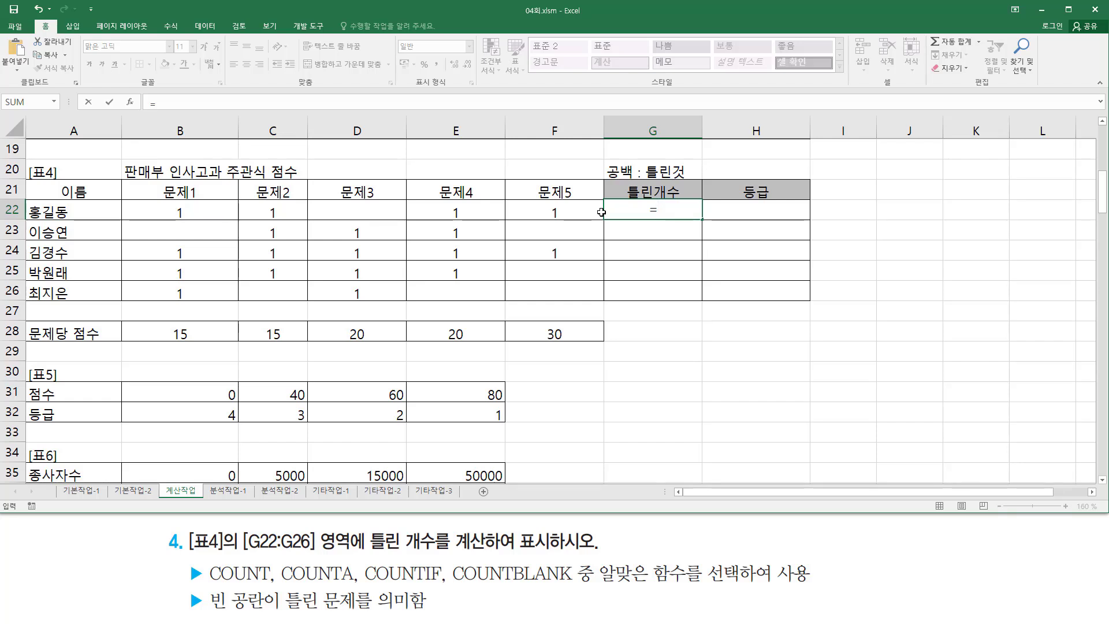
pyautogui.write('countb')
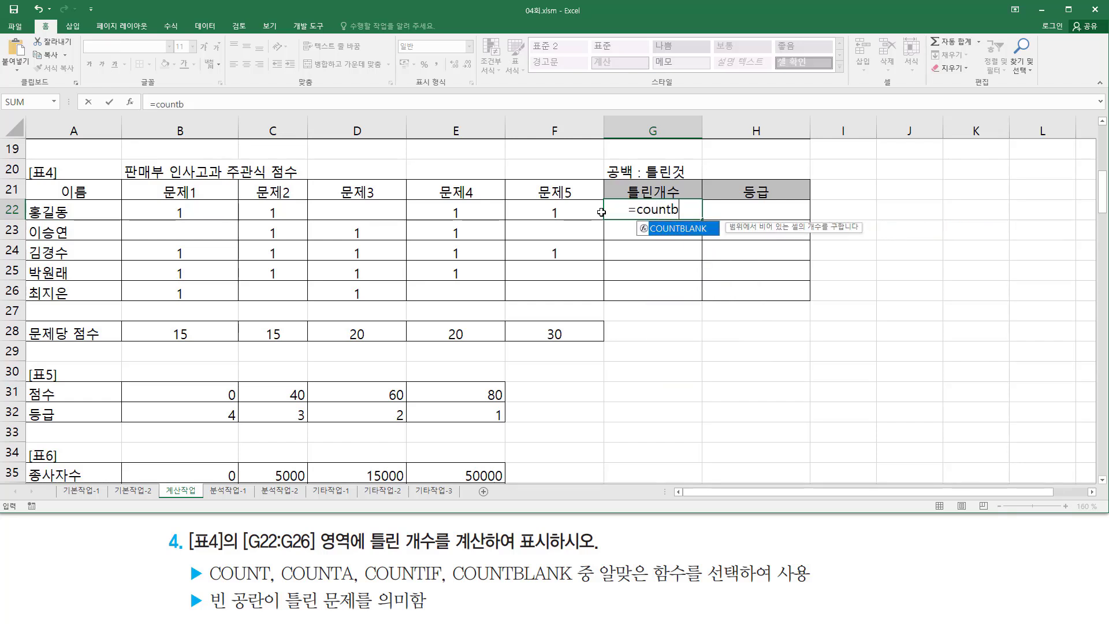
pyautogui.press('Tab')
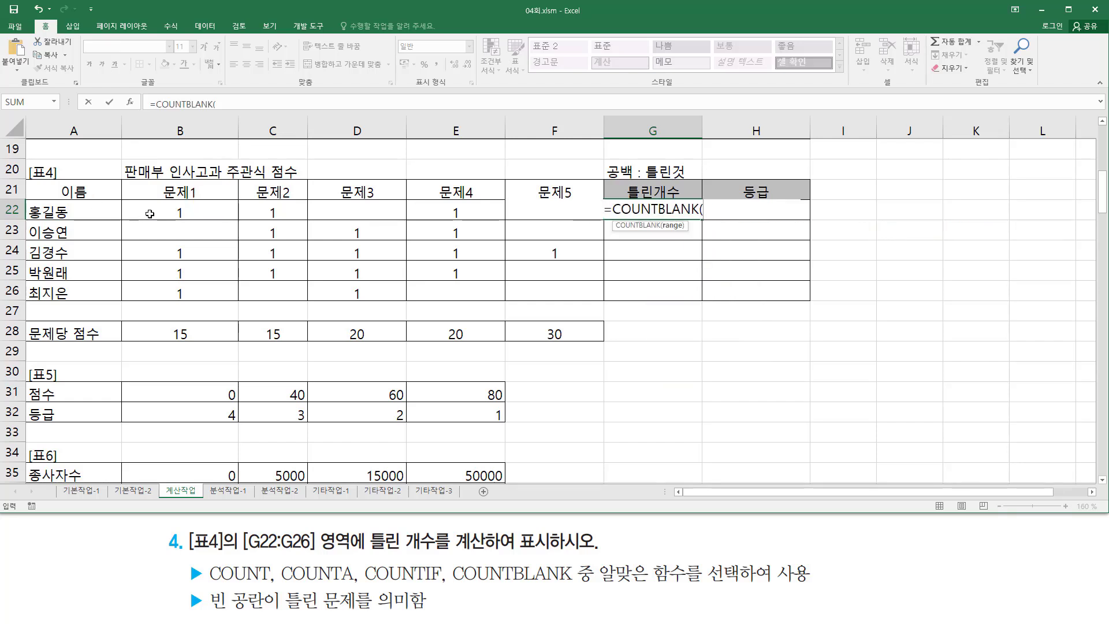
pyautogui.moveTo(150, 214); pyautogui.dragTo(520, 209)
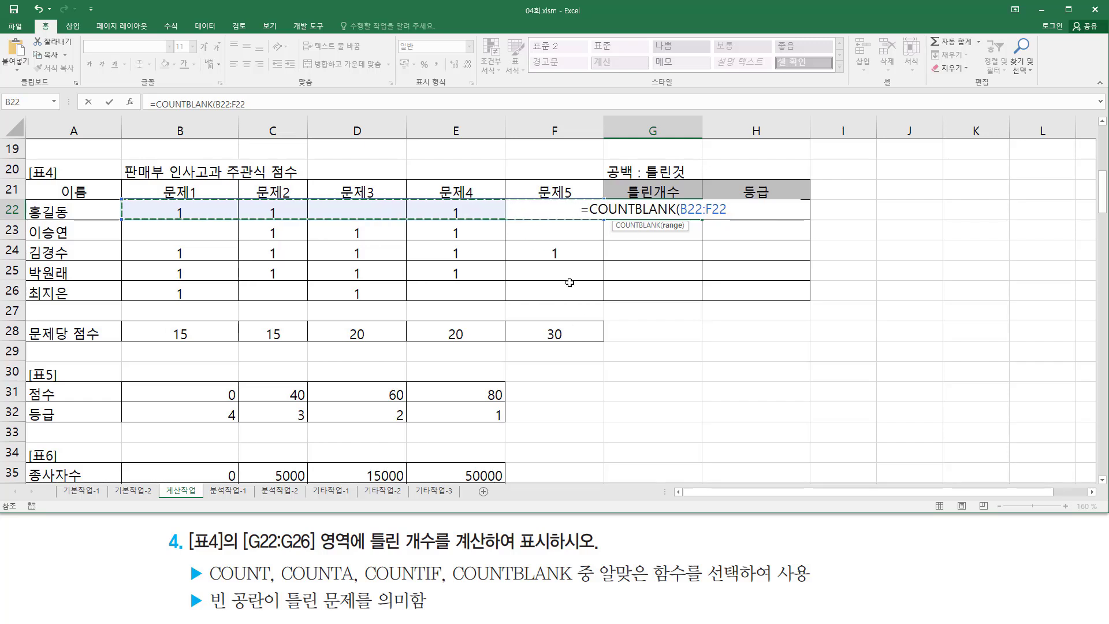
pyautogui.write(')')
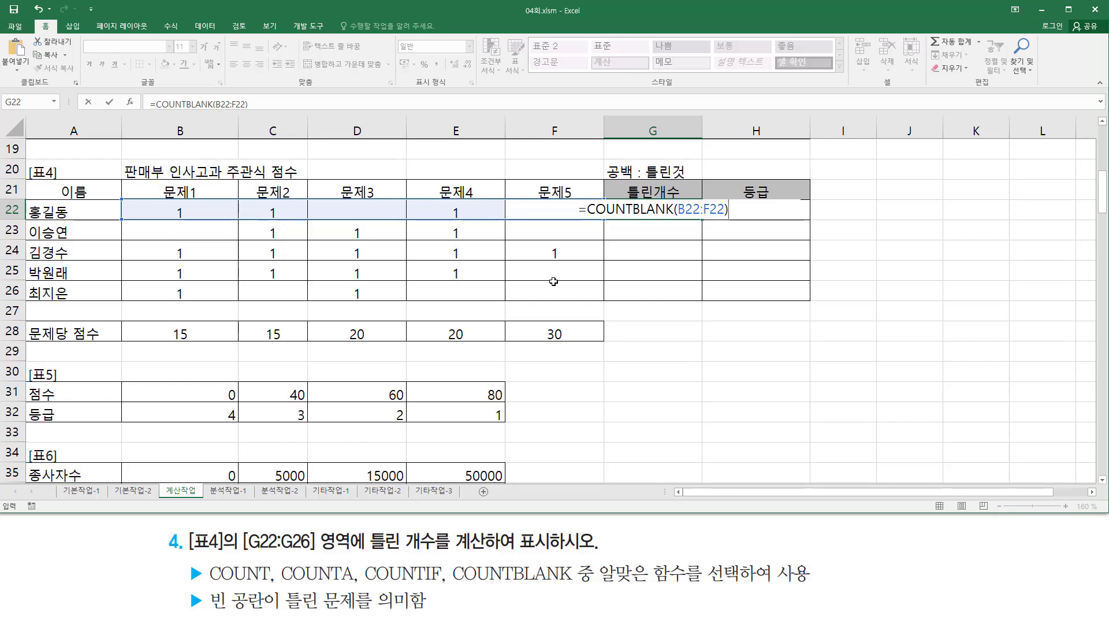
pyautogui.press('Return')
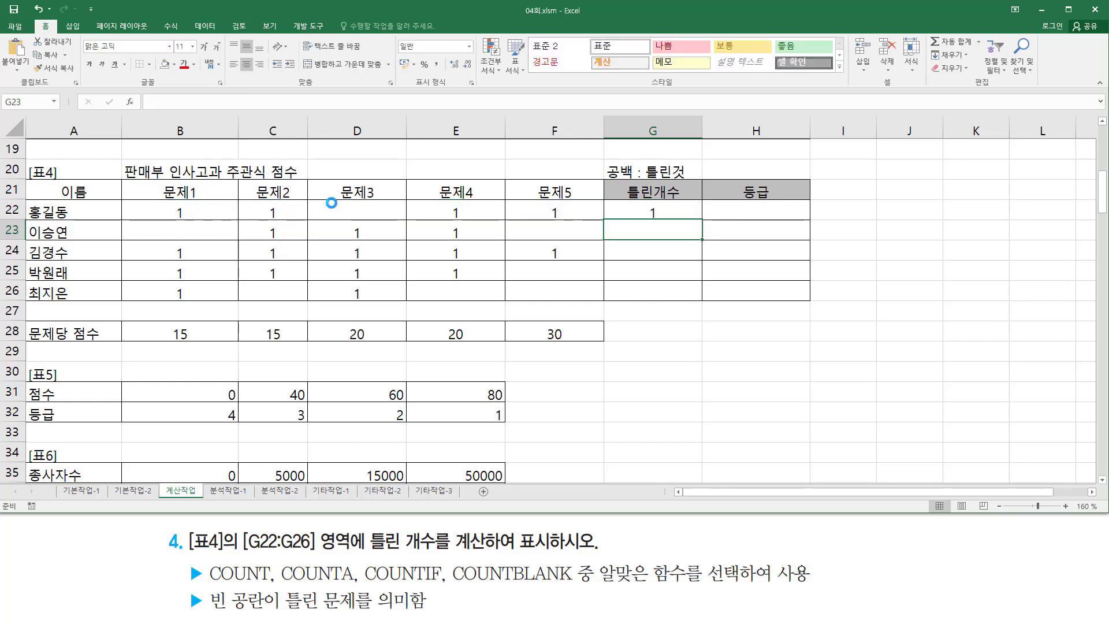
# Fill the COUNTBLANK formula from G22 down through G26
pyautogui.moveTo(140, 201); pyautogui.dragTo(604, 223)
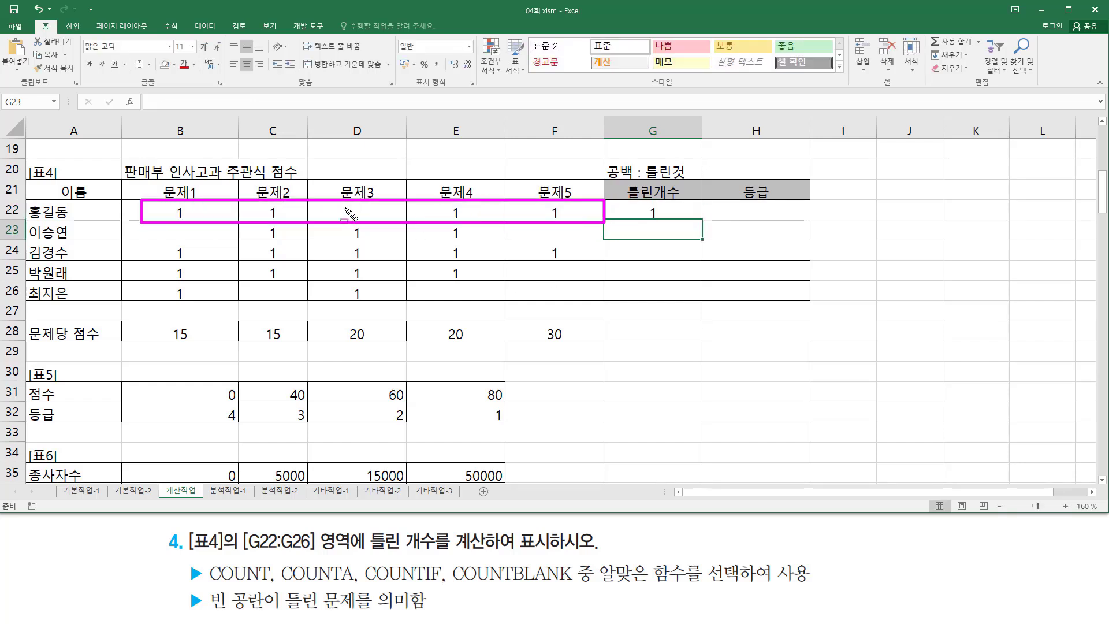
pyautogui.moveTo(338, 203); pyautogui.dragTo(386, 218)
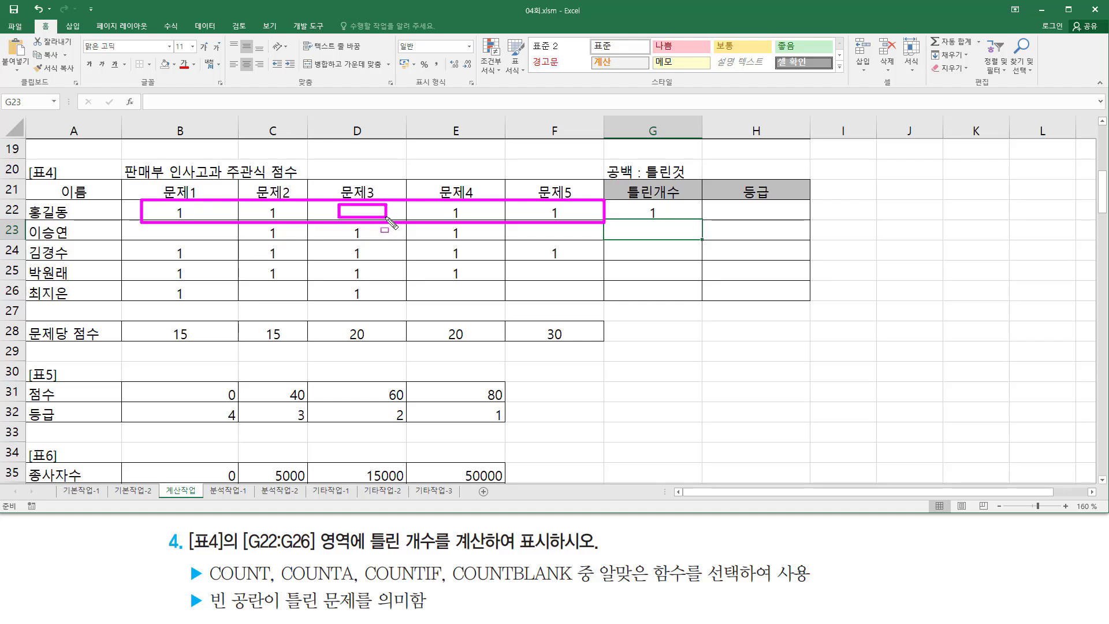
pyautogui.press('Escape')
pyautogui.click(696, 212)
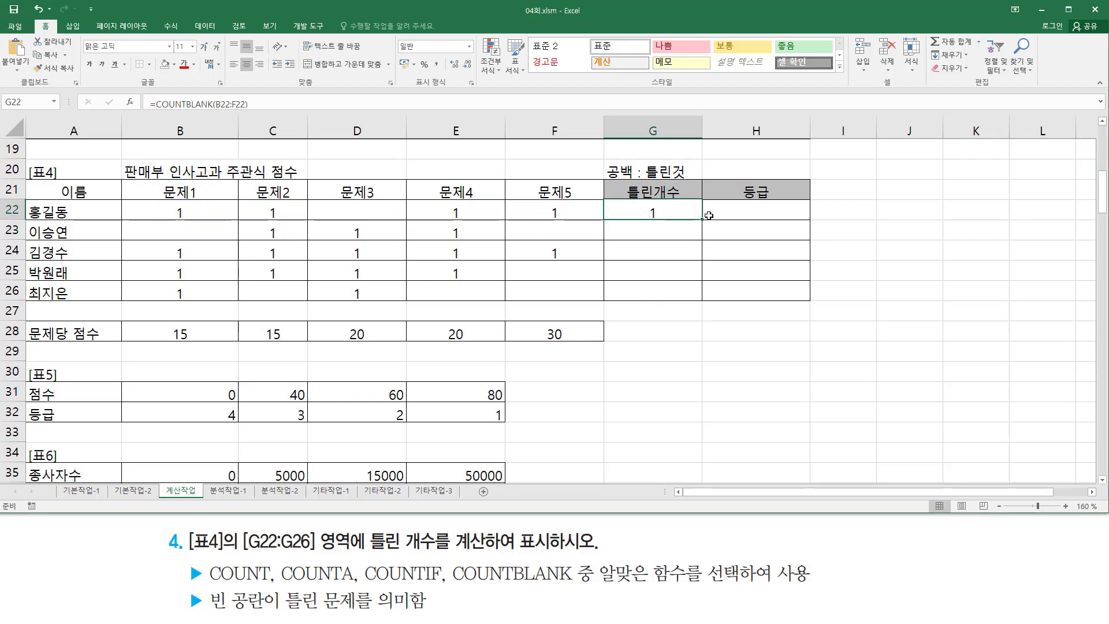
pyautogui.moveTo(703, 219); pyautogui.dragTo(705, 300)
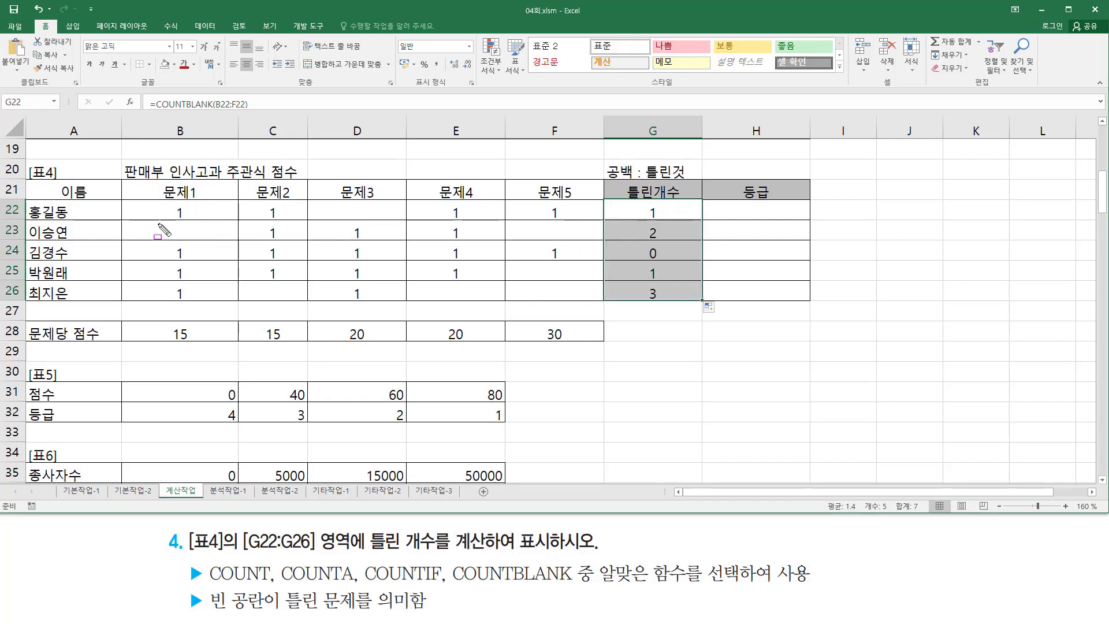
# Check the blank answer cells in rows 23 to 26 of [표4] against the 틀린개수 results
pyautogui.moveTo(157, 223); pyautogui.dragTo(211, 235)
pyautogui.moveTo(527, 223); pyautogui.dragTo(580, 237)
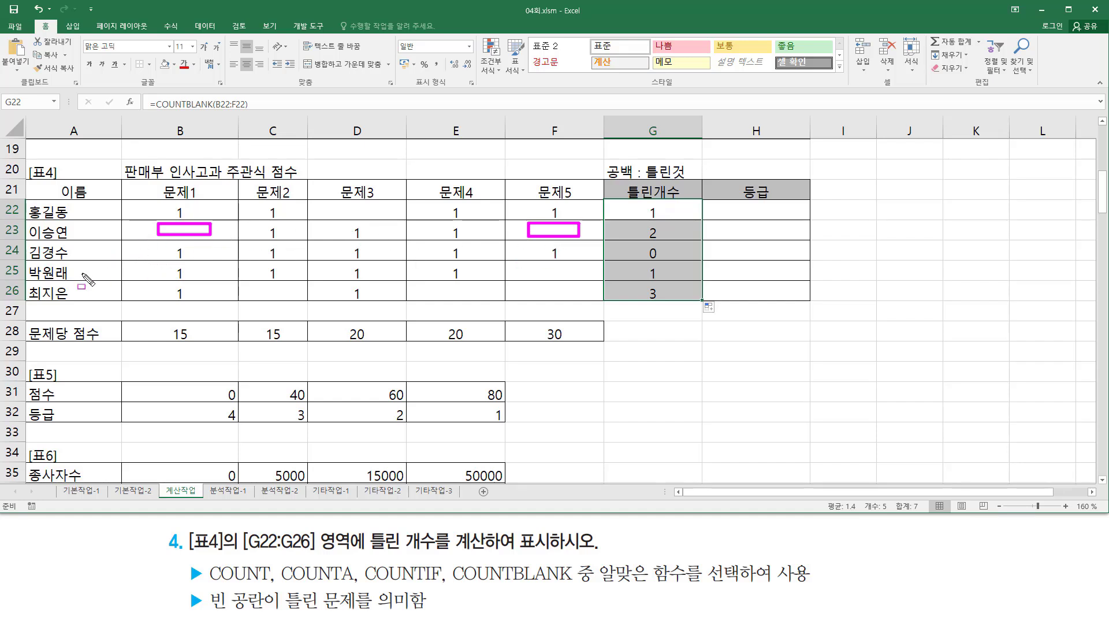
pyautogui.moveTo(523, 263); pyautogui.dragTo(580, 275)
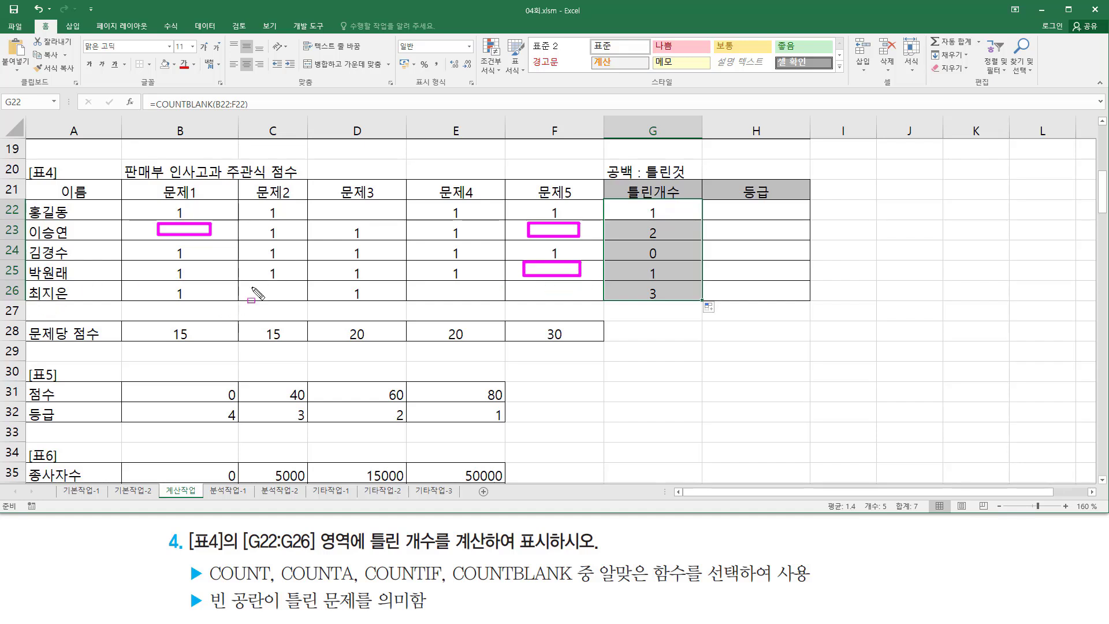
pyautogui.moveTo(252, 283); pyautogui.dragTo(310, 299)
pyautogui.moveTo(446, 287)
pyautogui.mouseDown()
pyautogui.moveTo(488, 302)
pyautogui.moveTo(578, 302)
pyautogui.mouseUp()
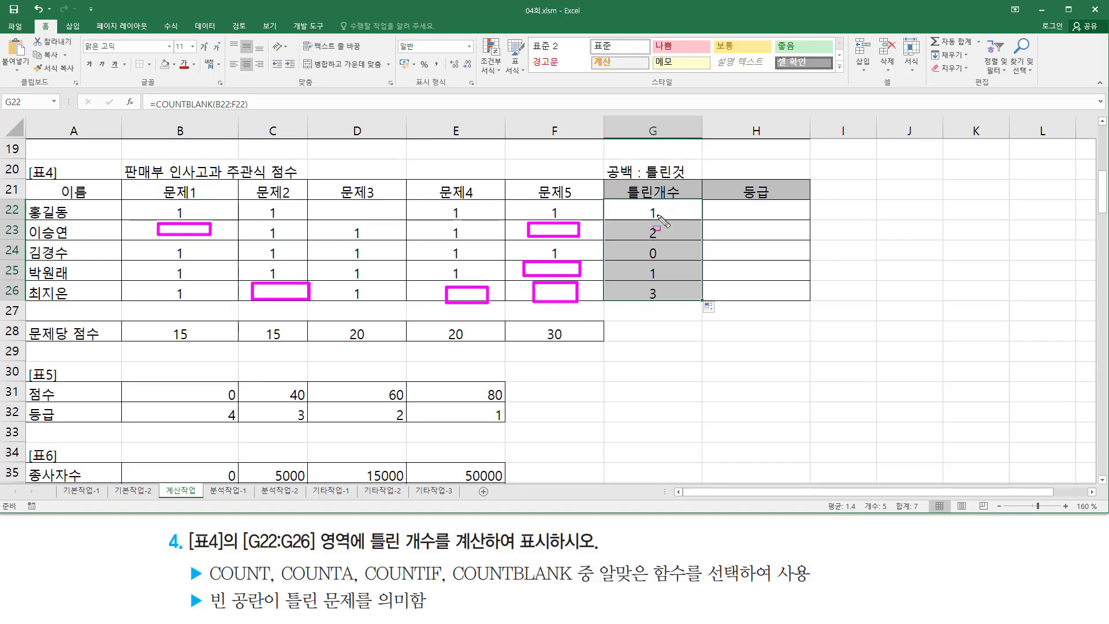
pyautogui.press('Escape')
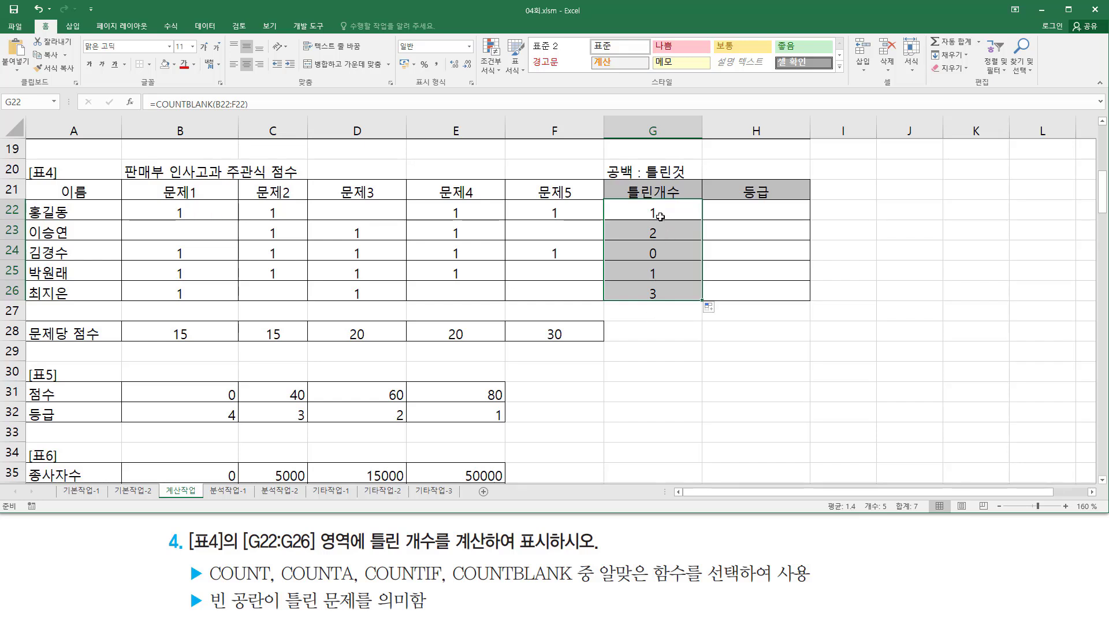
# Enter the formula =COUNTBLANK(B22:F22) as visible text in G27 and compare its range with the answer cells in row 22
pyautogui.click(657, 212)
pyautogui.moveTo(657, 211); pyautogui.dragTo(641, 311)
pyautogui.click(635, 312)
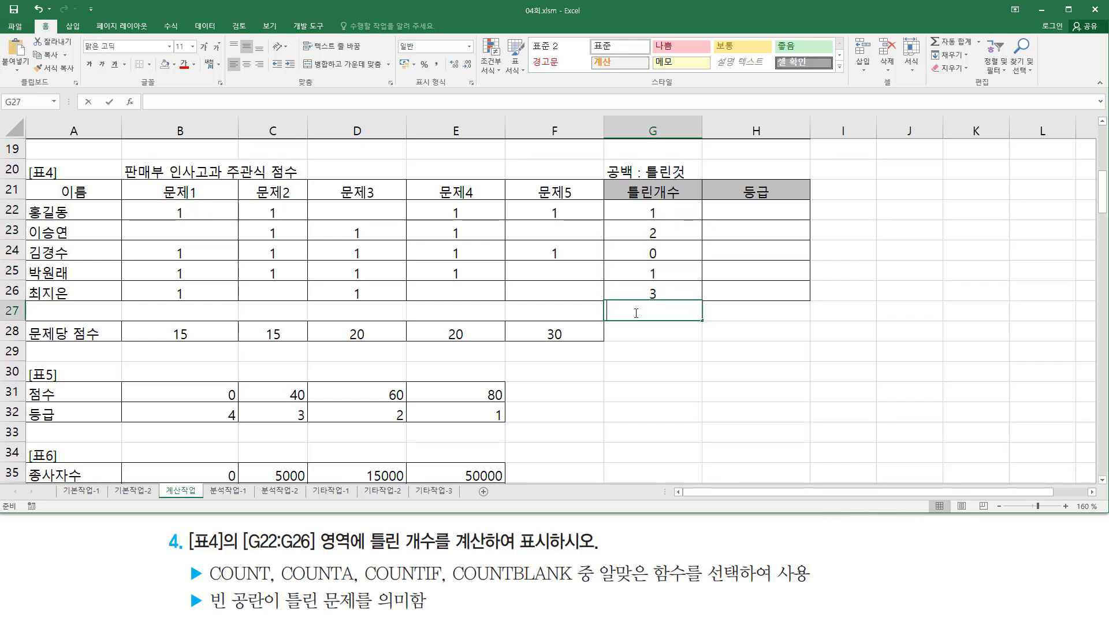
pyautogui.write('=COUNTBLANK(B22:F22)')
pyautogui.press('Return')
pyautogui.press('Down')
pyautogui.press('Down')
pyautogui.press('Down')
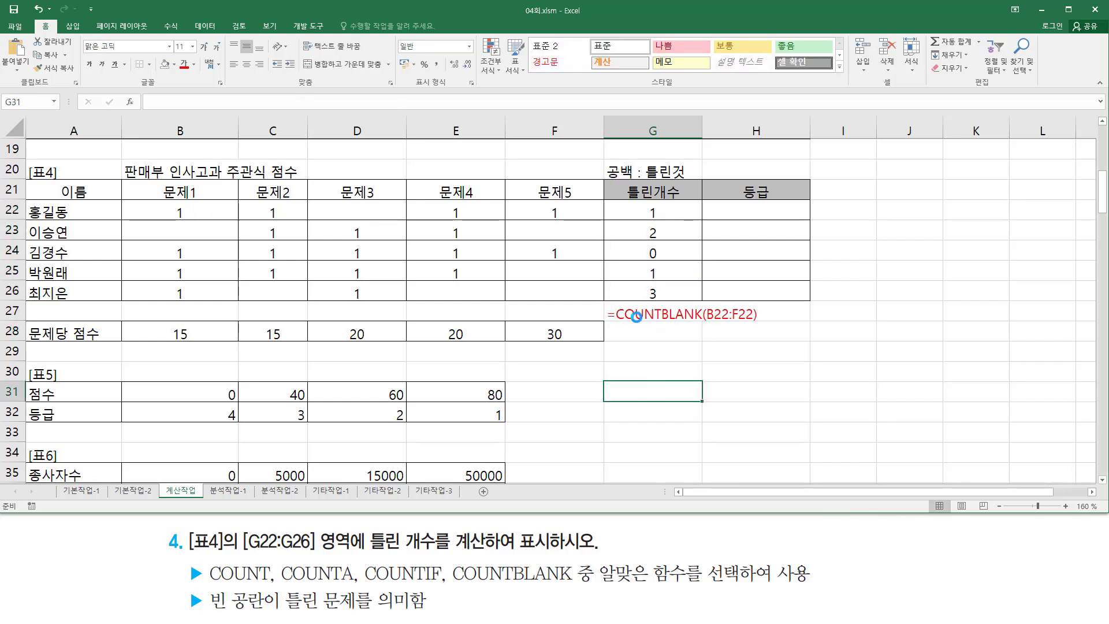
pyautogui.moveTo(705, 321); pyautogui.dragTo(758, 319)
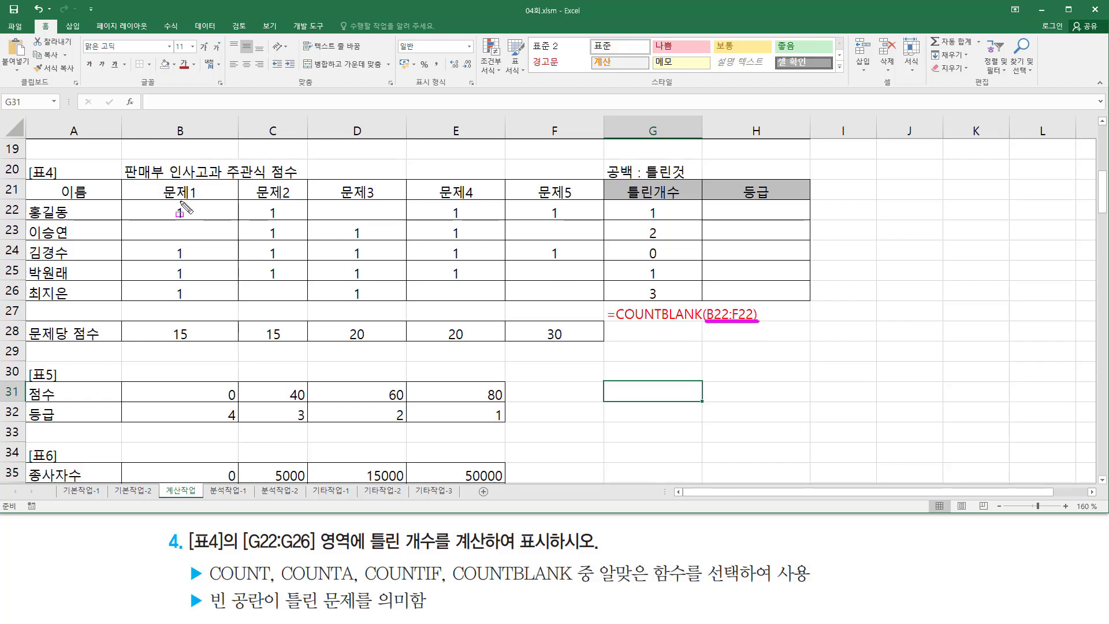
pyautogui.moveTo(143, 199)
pyautogui.mouseDown()
pyautogui.moveTo(151, 219)
pyautogui.moveTo(590, 223)
pyautogui.mouseUp()
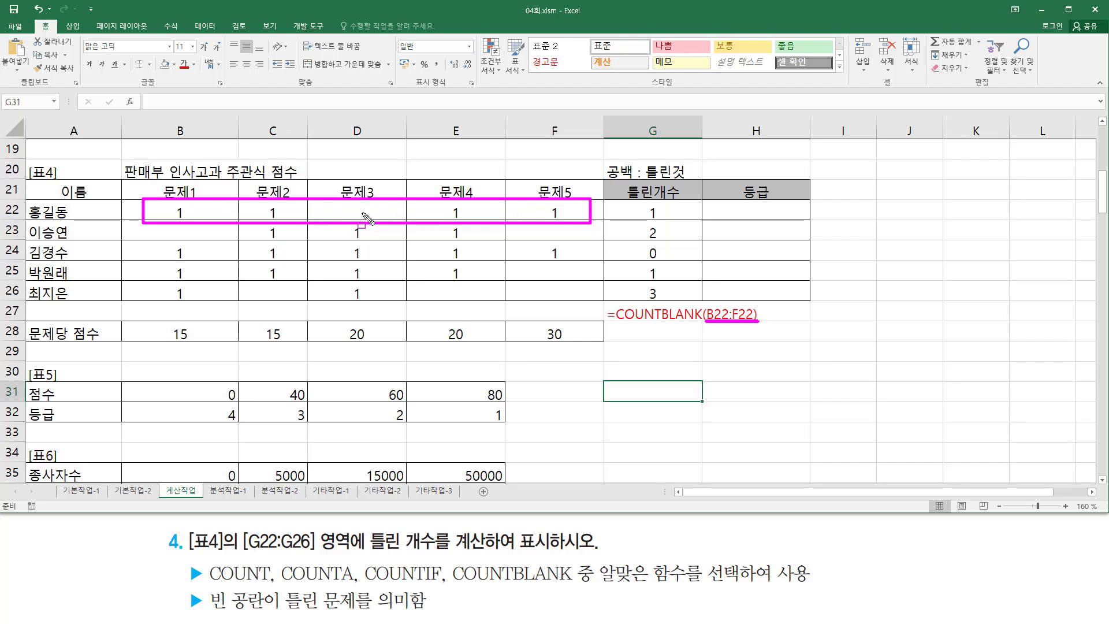
pyautogui.press('Escape')
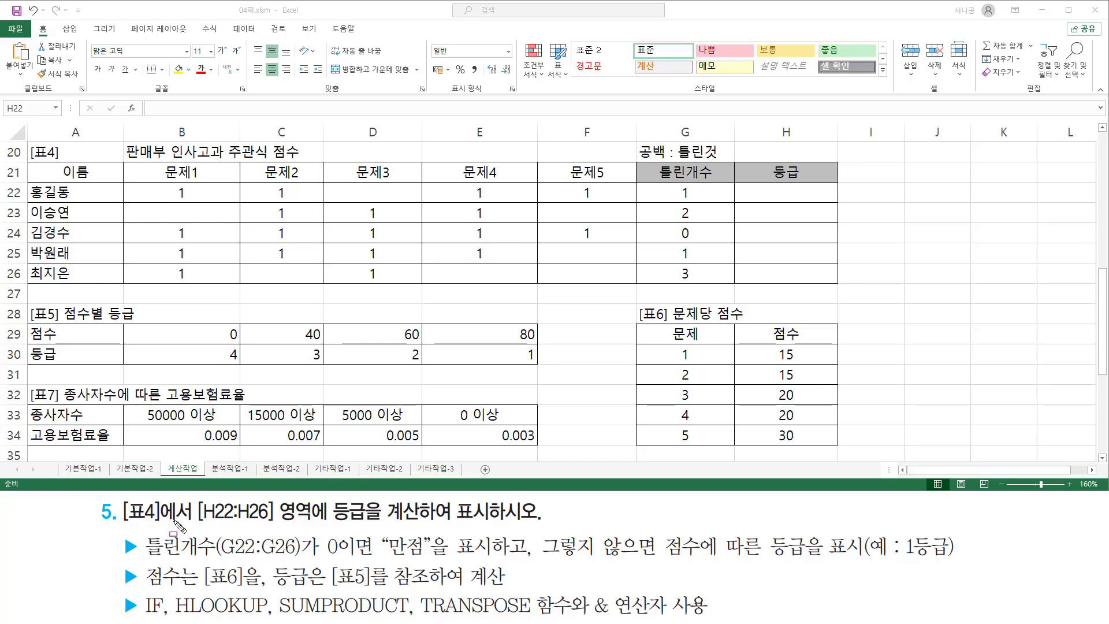
# Read task 5's rules for the 등급 cells H22:H26, including the "만점" condition on 틀린개수 and the tables to reference
pyautogui.moveTo(122, 523); pyautogui.dragTo(193, 523)
pyautogui.moveTo(27, 141)
pyautogui.mouseDown()
pyautogui.moveTo(680, 284)
pyautogui.moveTo(849, 288)
pyautogui.moveTo(839, 285)
pyautogui.mouseUp()
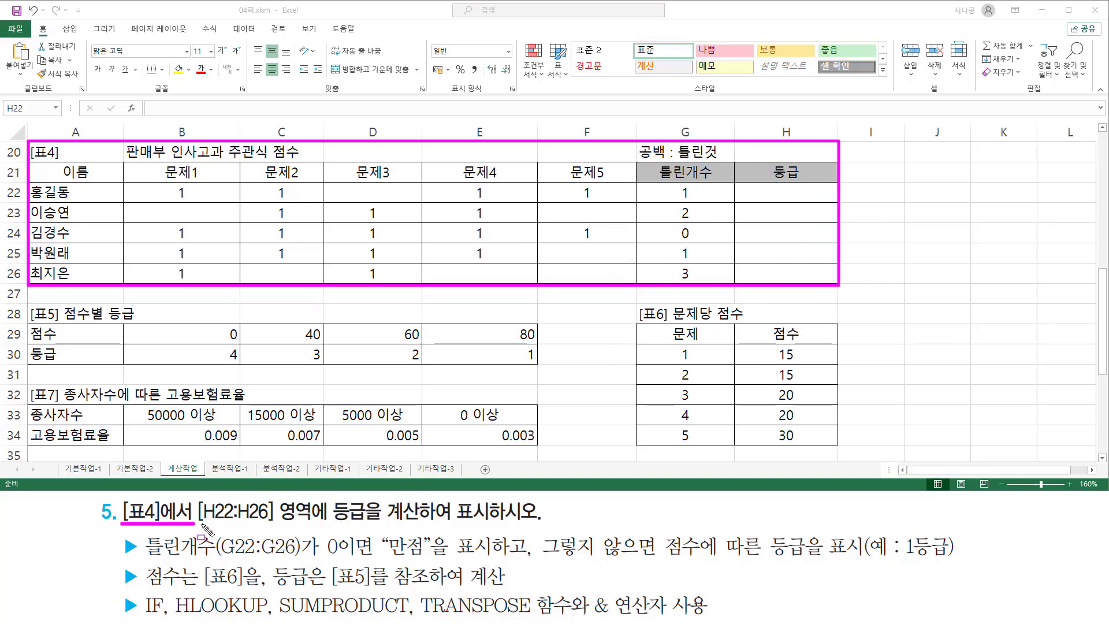
pyautogui.moveTo(200, 524); pyautogui.dragTo(317, 524)
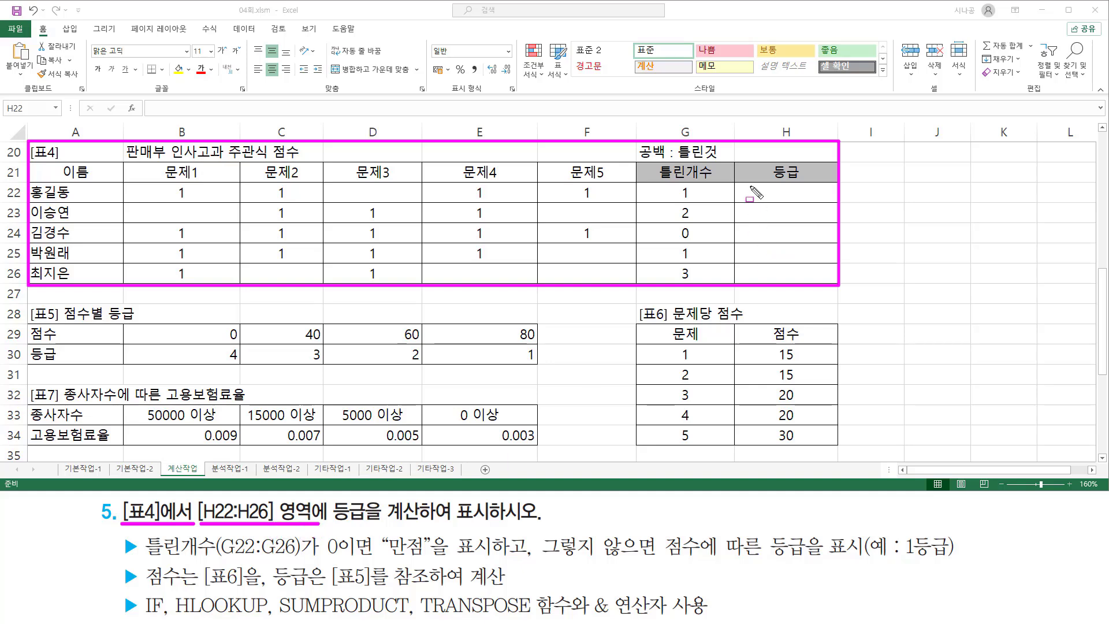
pyautogui.moveTo(749, 185)
pyautogui.mouseDown()
pyautogui.moveTo(753, 222)
pyautogui.moveTo(816, 248)
pyautogui.moveTo(824, 279)
pyautogui.mouseUp()
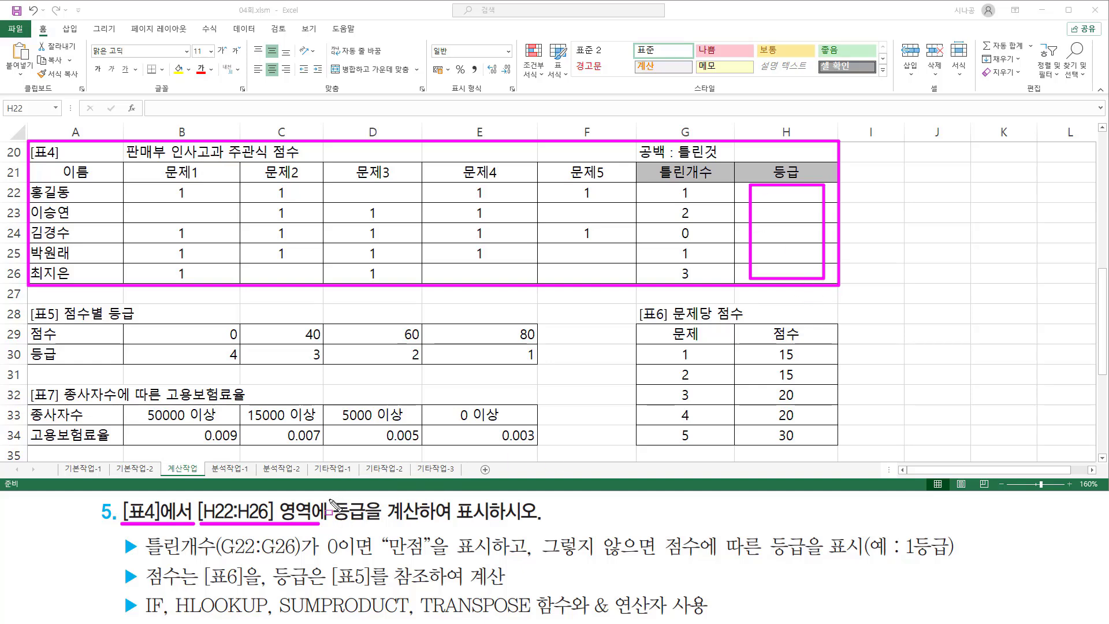
pyautogui.moveTo(329, 495); pyautogui.dragTo(492, 525)
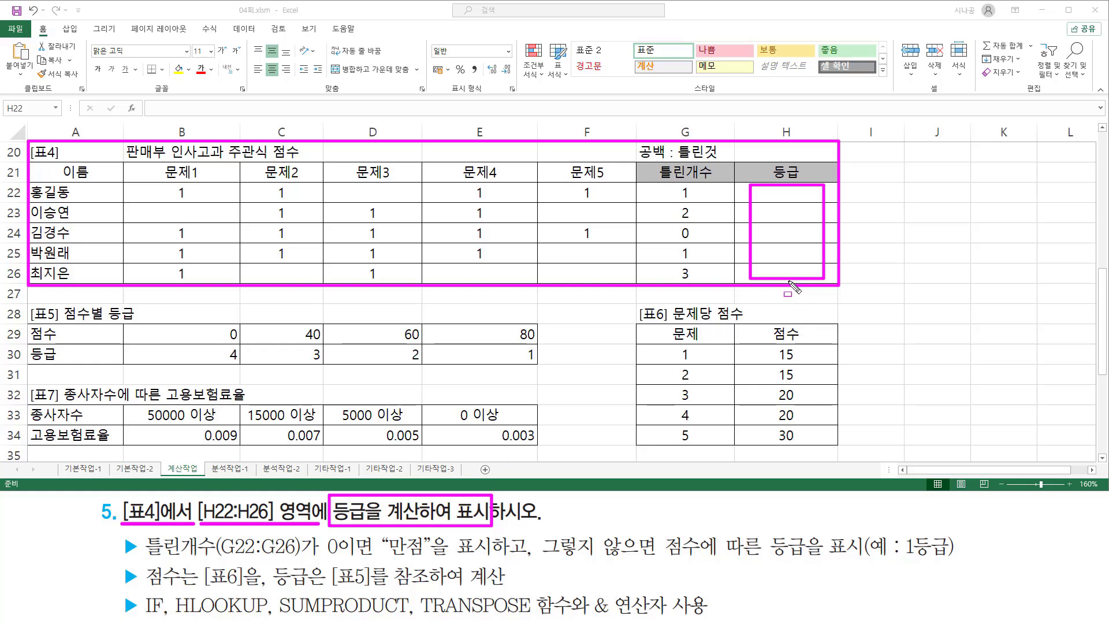
pyautogui.press('Escape')
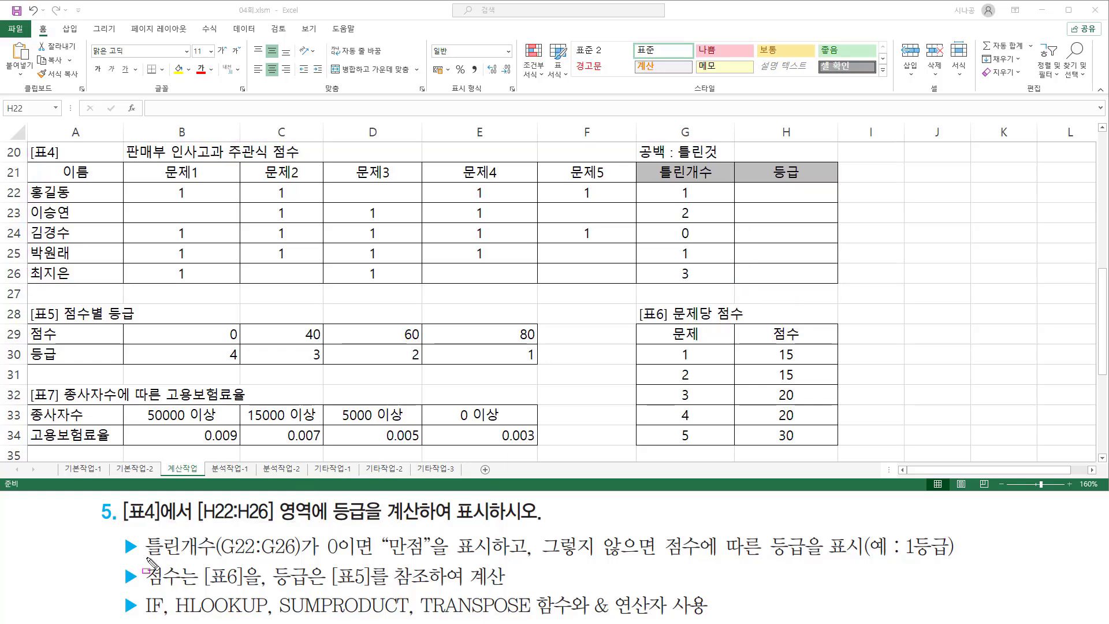
pyautogui.moveTo(148, 560)
pyautogui.mouseDown()
pyautogui.moveTo(373, 559)
pyautogui.moveTo(364, 532)
pyautogui.moveTo(342, 532)
pyautogui.mouseUp()
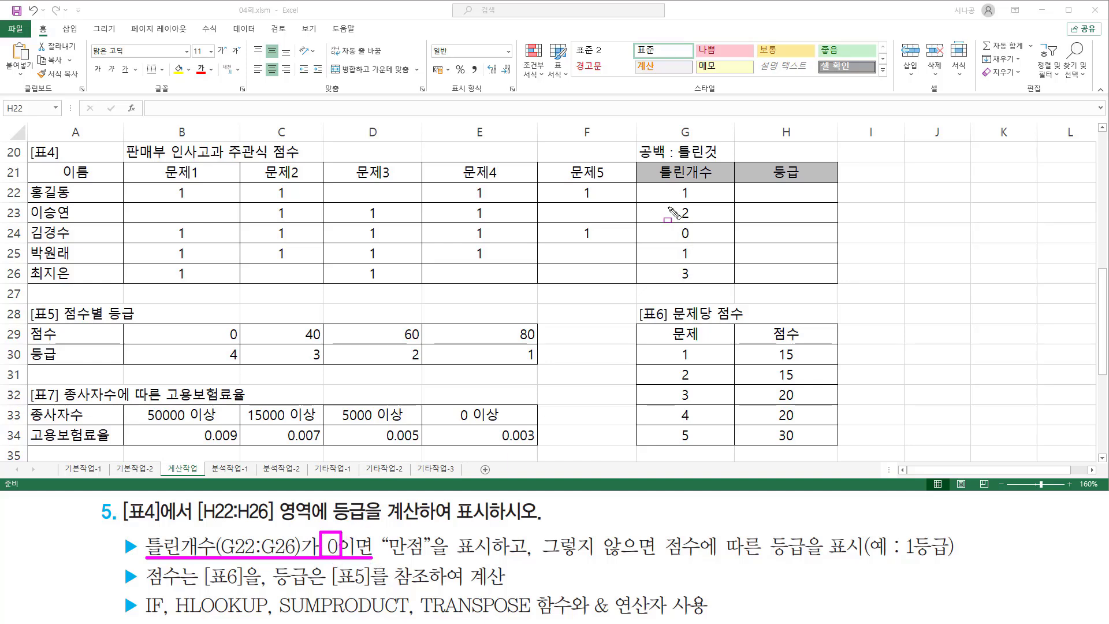
pyautogui.moveTo(672, 181)
pyautogui.mouseDown()
pyautogui.moveTo(688, 289)
pyautogui.moveTo(711, 287)
pyautogui.mouseUp()
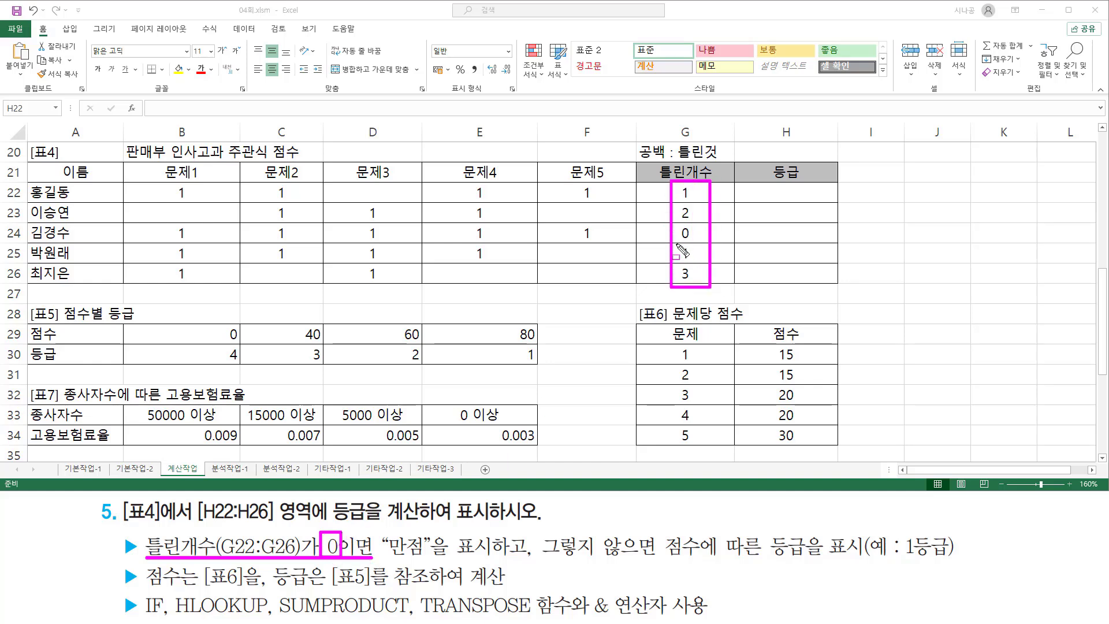
pyautogui.moveTo(657, 238); pyautogui.dragTo(723, 239)
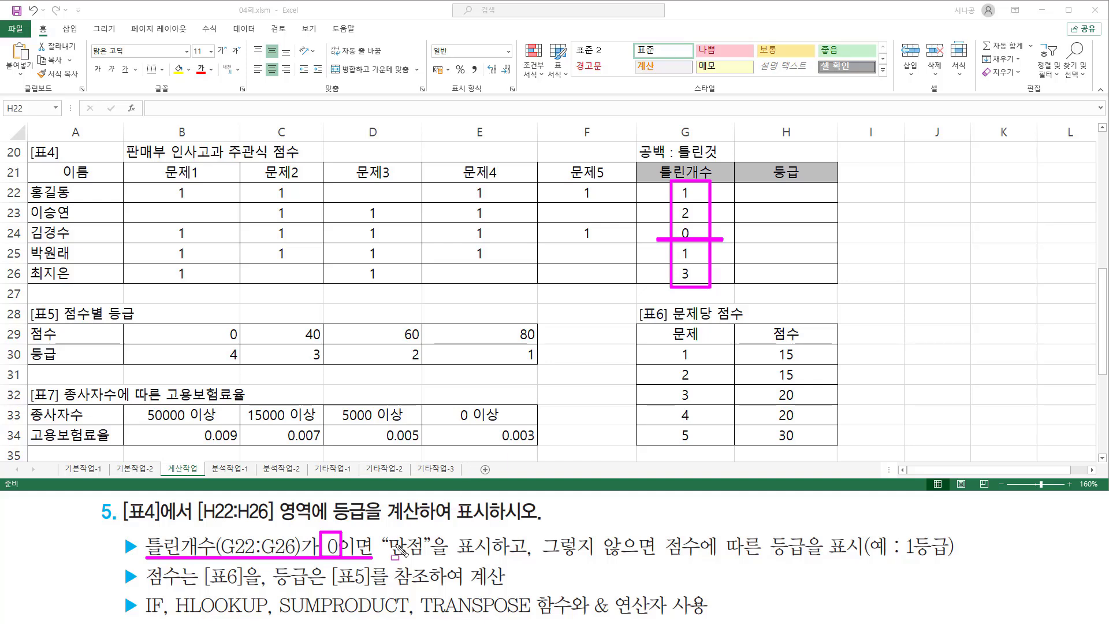
pyautogui.moveTo(382, 534); pyautogui.dragTo(440, 558)
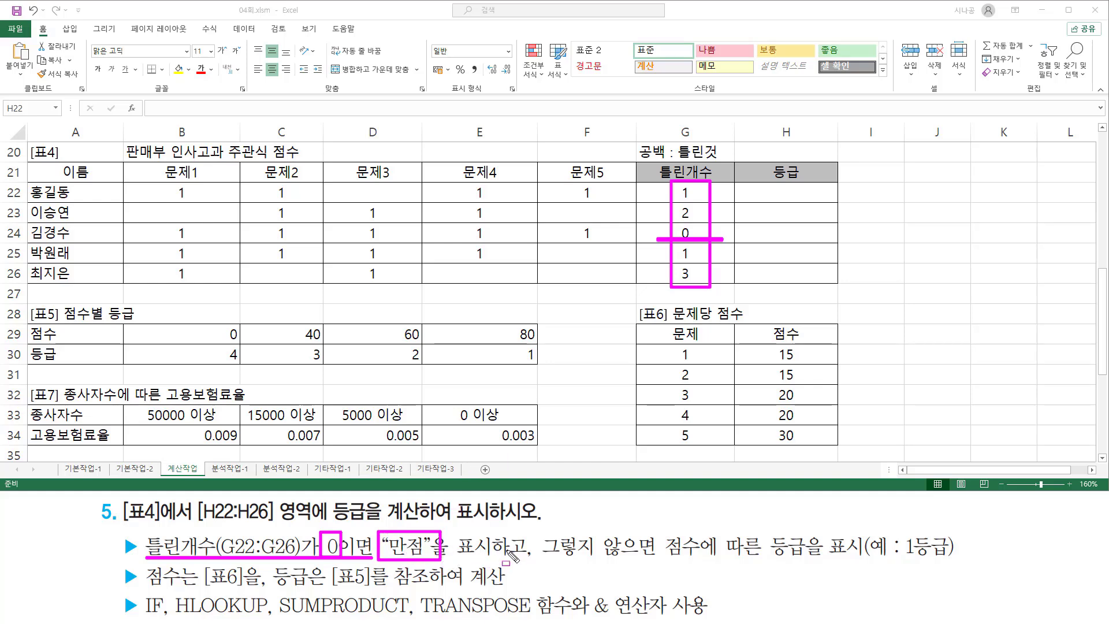
pyautogui.moveTo(533, 560)
pyautogui.mouseDown()
pyautogui.moveTo(654, 560)
pyautogui.moveTo(665, 537)
pyautogui.moveTo(865, 566)
pyautogui.mouseUp()
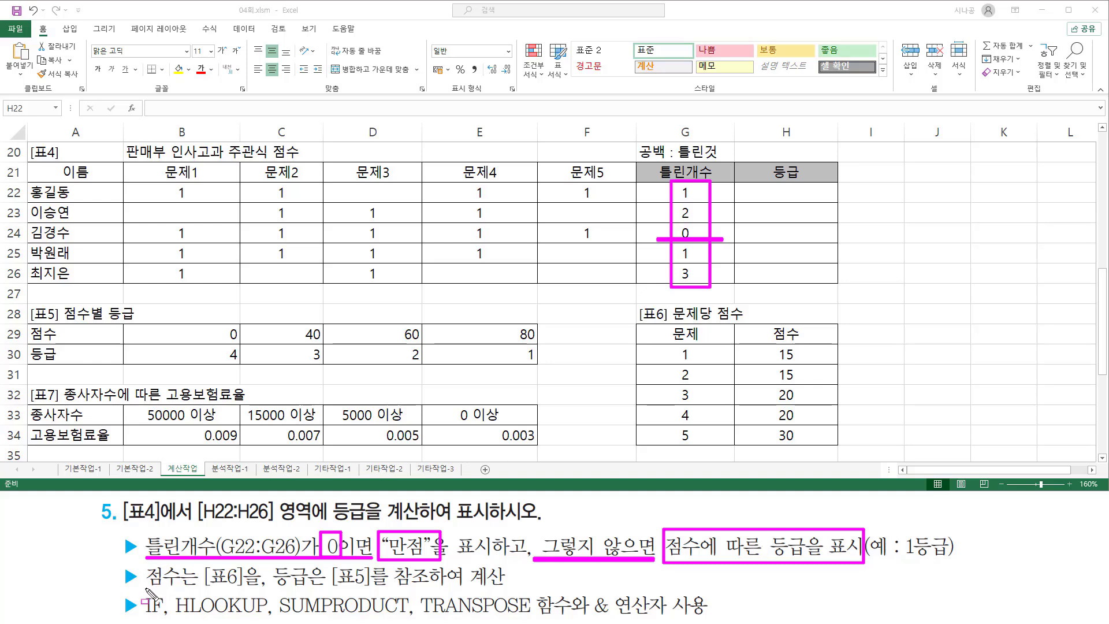
pyautogui.moveTo(146, 589); pyautogui.dragTo(511, 586)
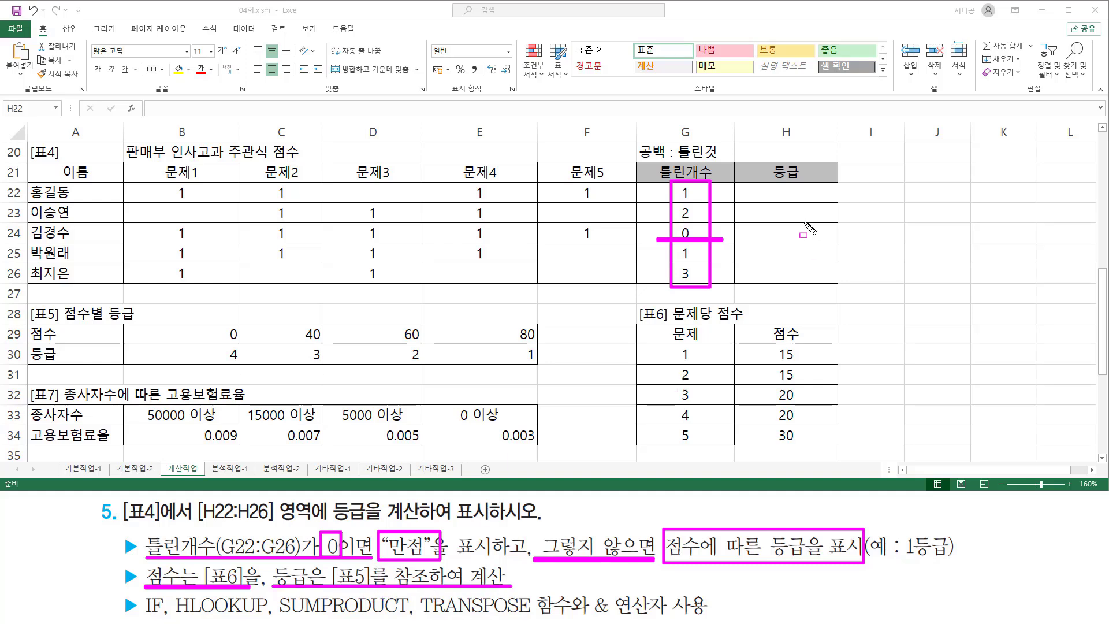
# Examine how [표5] assigns a 등급 to each 점수 and compare it with the 1등급 output format required for H22:H26
pyautogui.moveTo(751, 182); pyautogui.dragTo(820, 286)
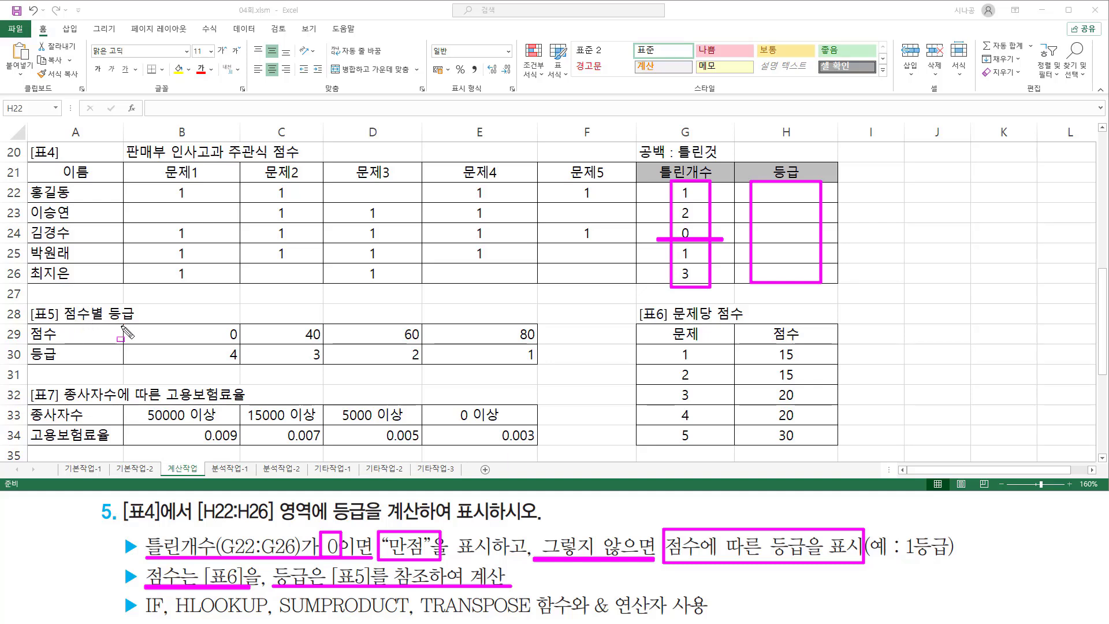
pyautogui.moveTo(123, 323)
pyautogui.mouseDown()
pyautogui.moveTo(564, 376)
pyautogui.moveTo(542, 368)
pyautogui.mouseUp()
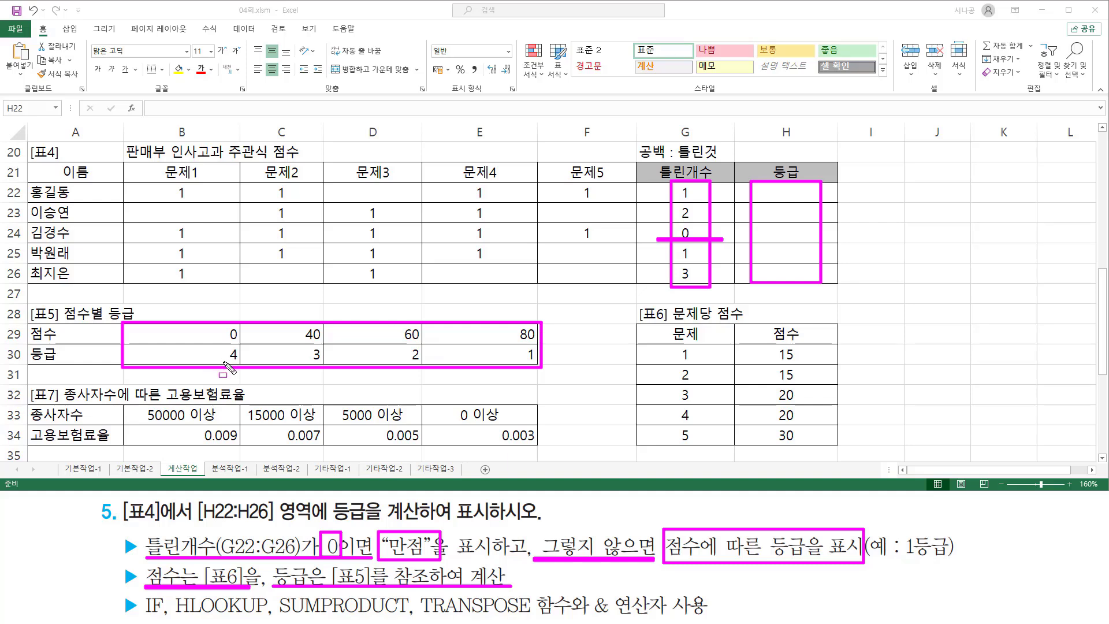
pyautogui.moveTo(227, 362); pyautogui.dragTo(531, 363)
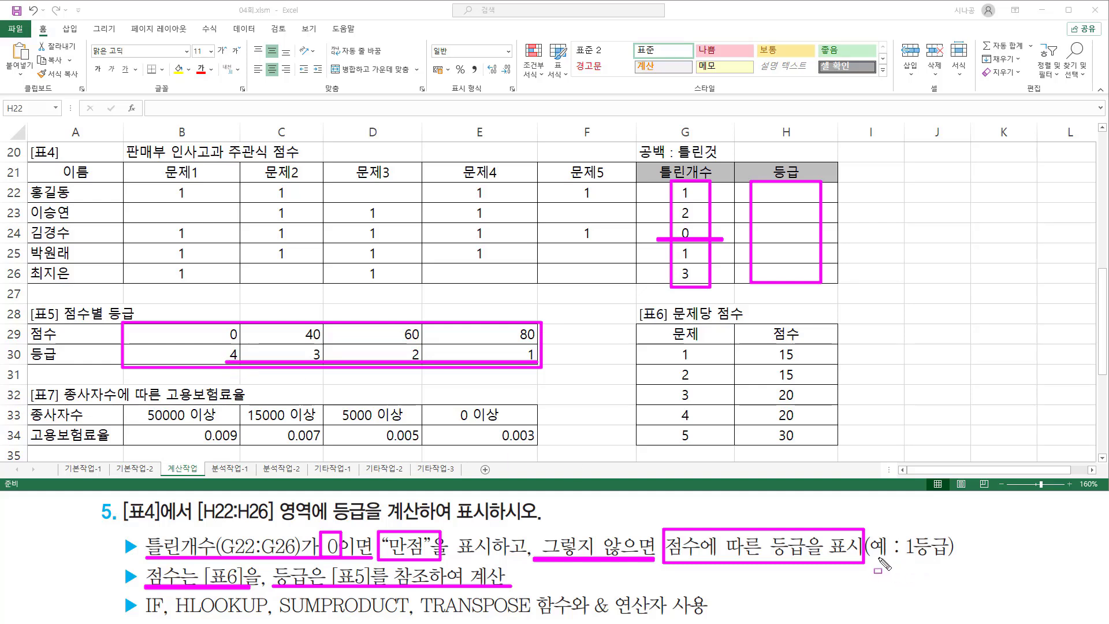
pyautogui.moveTo(904, 558); pyautogui.dragTo(952, 559)
pyautogui.moveTo(768, 186)
pyautogui.mouseDown()
pyautogui.moveTo(768, 243)
pyautogui.moveTo(807, 275)
pyautogui.mouseUp()
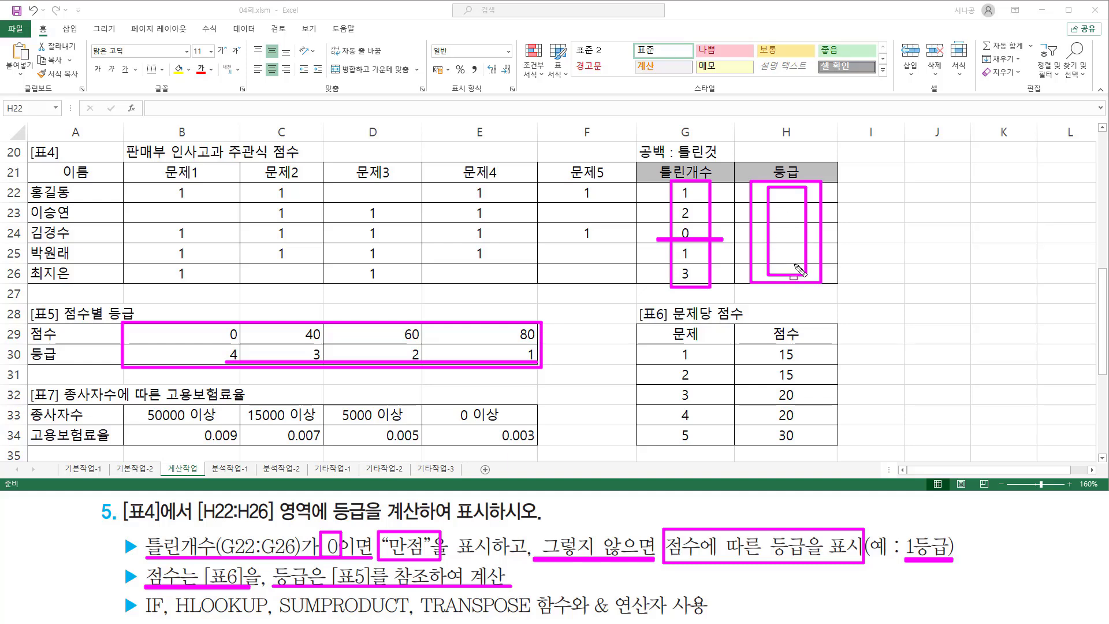
pyautogui.moveTo(225, 347)
pyautogui.mouseDown()
pyautogui.moveTo(225, 364)
pyautogui.moveTo(456, 363)
pyautogui.moveTo(537, 346)
pyautogui.moveTo(539, 364)
pyautogui.mouseUp()
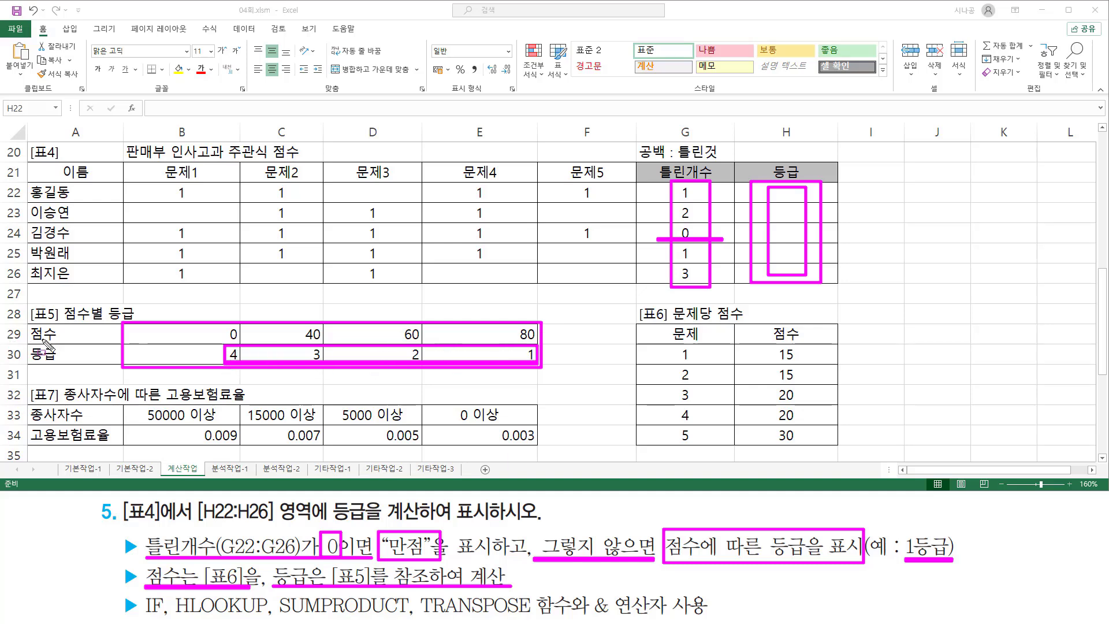
pyautogui.moveTo(29, 342); pyautogui.dragTo(70, 342)
pyautogui.moveTo(225, 347)
pyautogui.mouseDown()
pyautogui.moveTo(474, 324)
pyautogui.moveTo(538, 325)
pyautogui.moveTo(543, 348)
pyautogui.mouseUp()
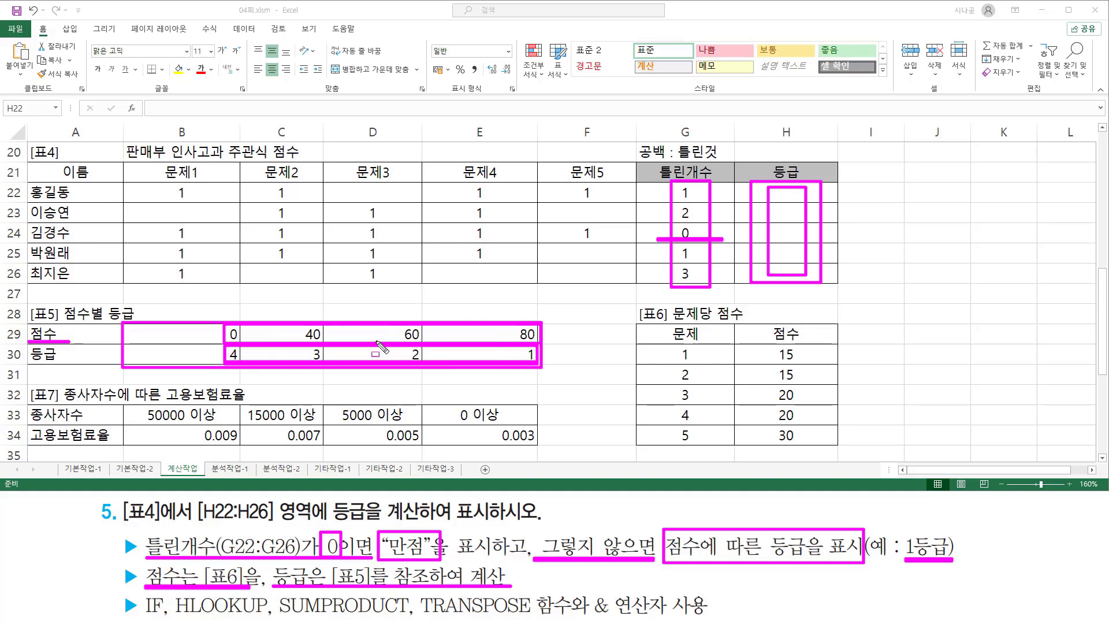
# Examine the points per question in [표6] and the horizontal layout of [표5] to see how HLOOKUP applies
pyautogui.moveTo(632, 319); pyautogui.dragTo(749, 318)
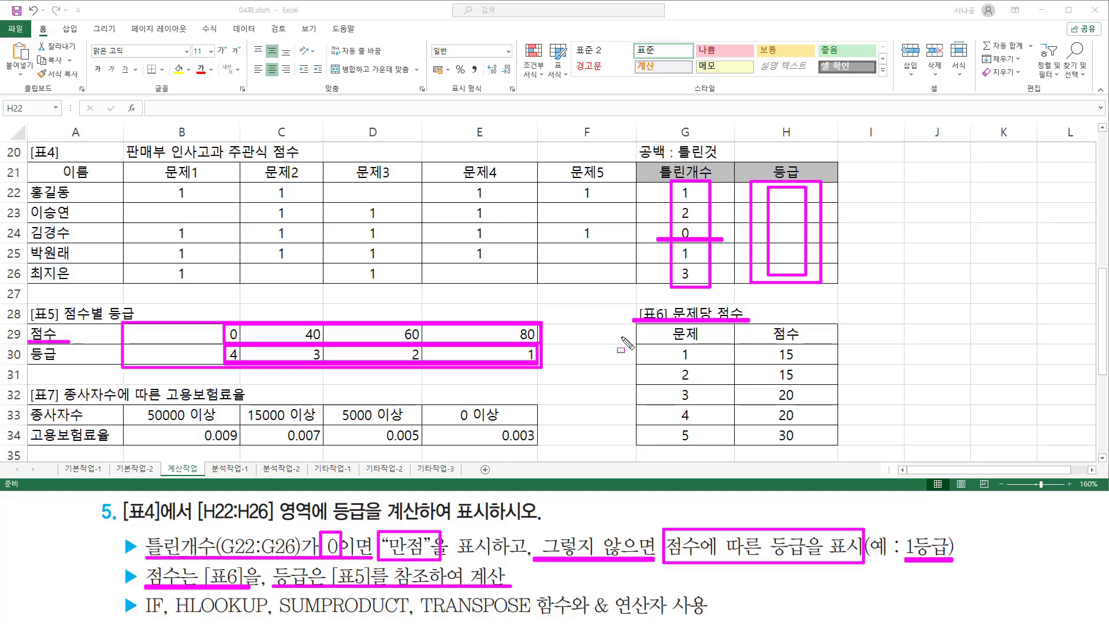
pyautogui.moveTo(144, 164)
pyautogui.mouseDown()
pyautogui.moveTo(151, 182)
pyautogui.moveTo(627, 186)
pyautogui.mouseUp()
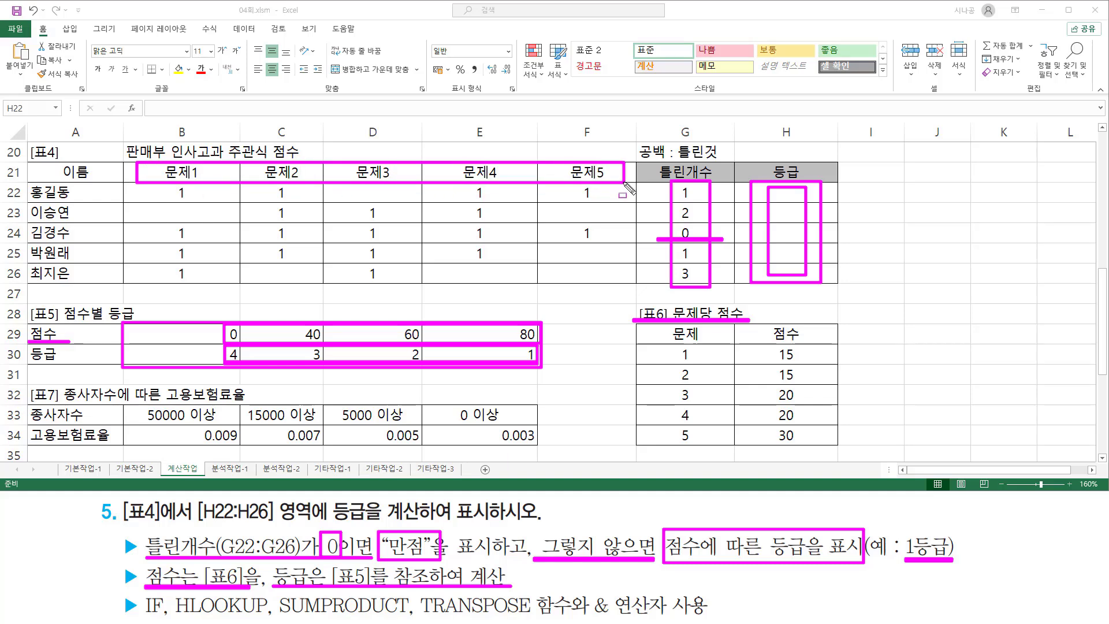
pyautogui.moveTo(672, 343); pyautogui.dragTo(700, 444)
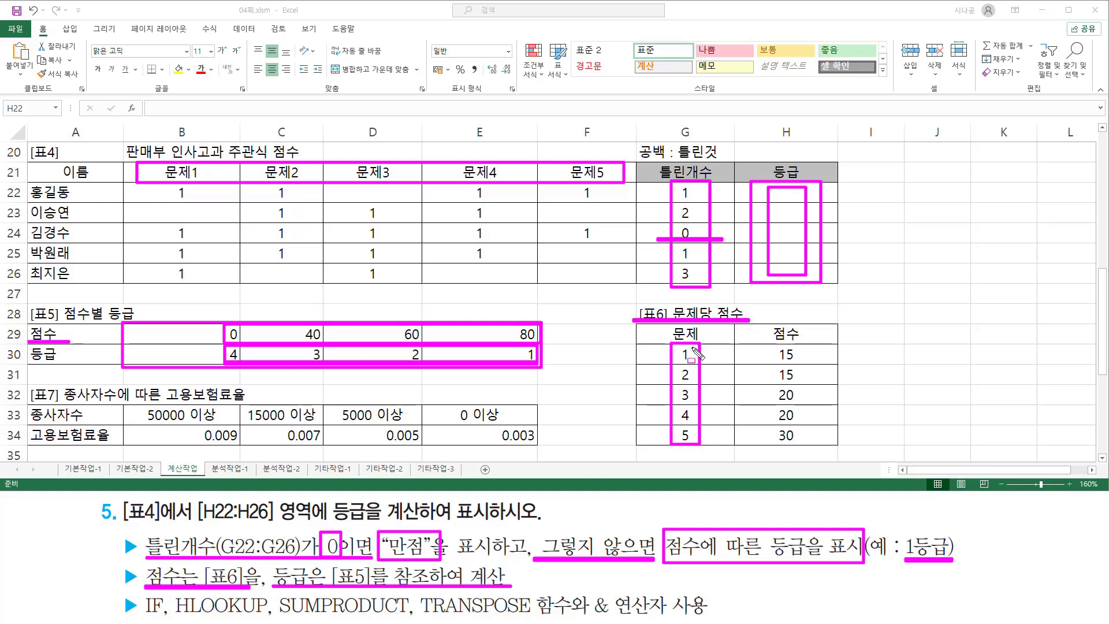
pyautogui.moveTo(774, 345); pyautogui.dragTo(802, 446)
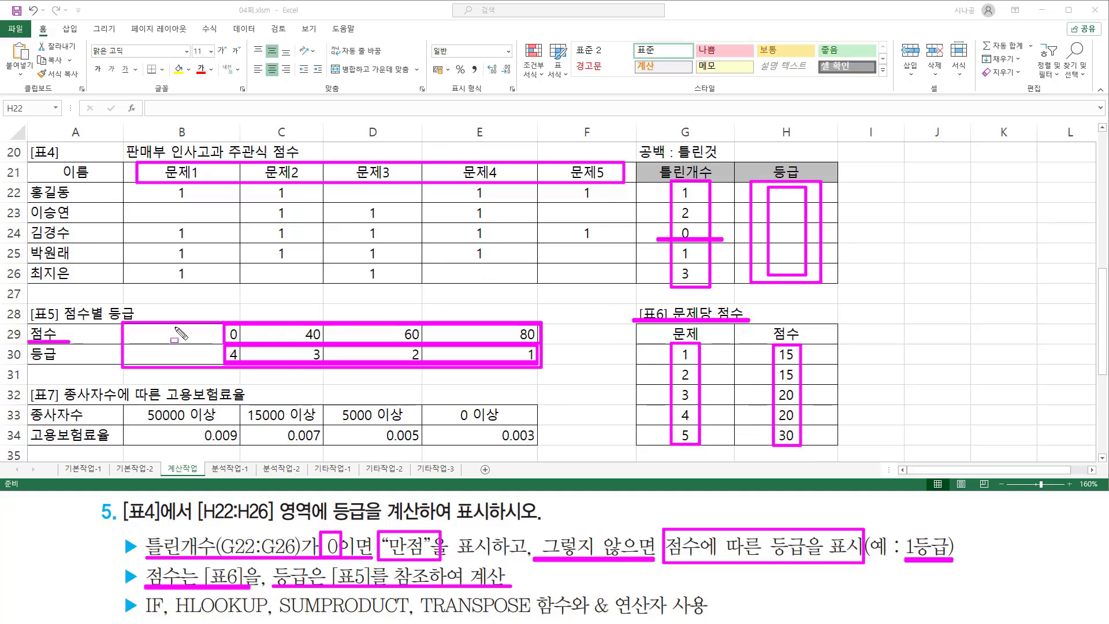
pyautogui.moveTo(222, 318)
pyautogui.mouseDown()
pyautogui.moveTo(223, 363)
pyautogui.moveTo(548, 370)
pyautogui.mouseUp()
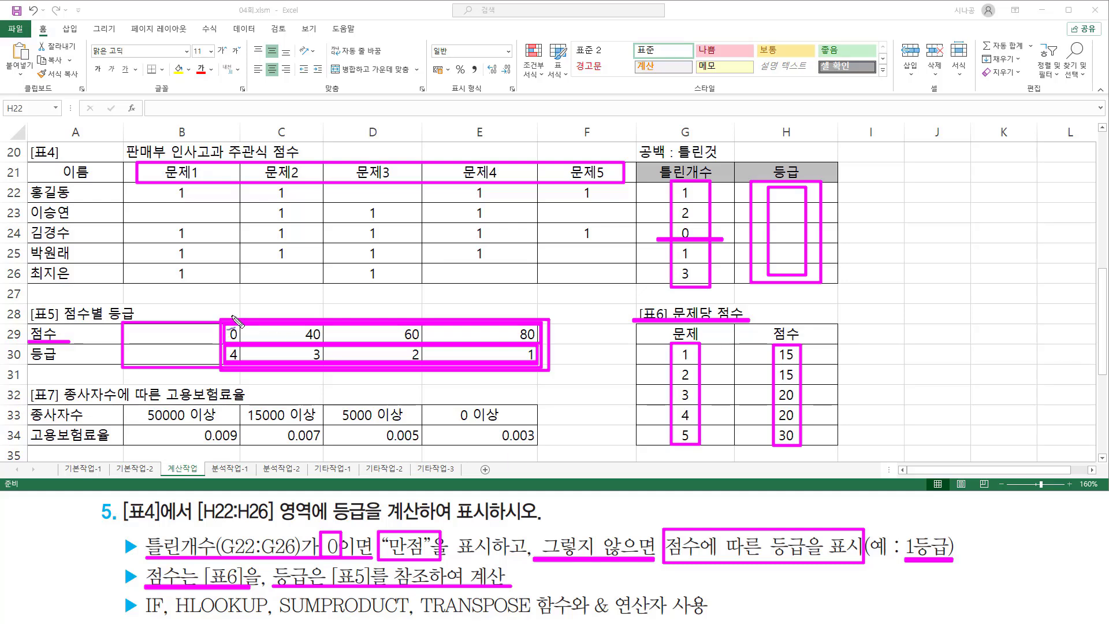
pyautogui.moveTo(221, 333); pyautogui.dragTo(239, 305)
pyautogui.moveTo(199, 333); pyautogui.dragTo(548, 332)
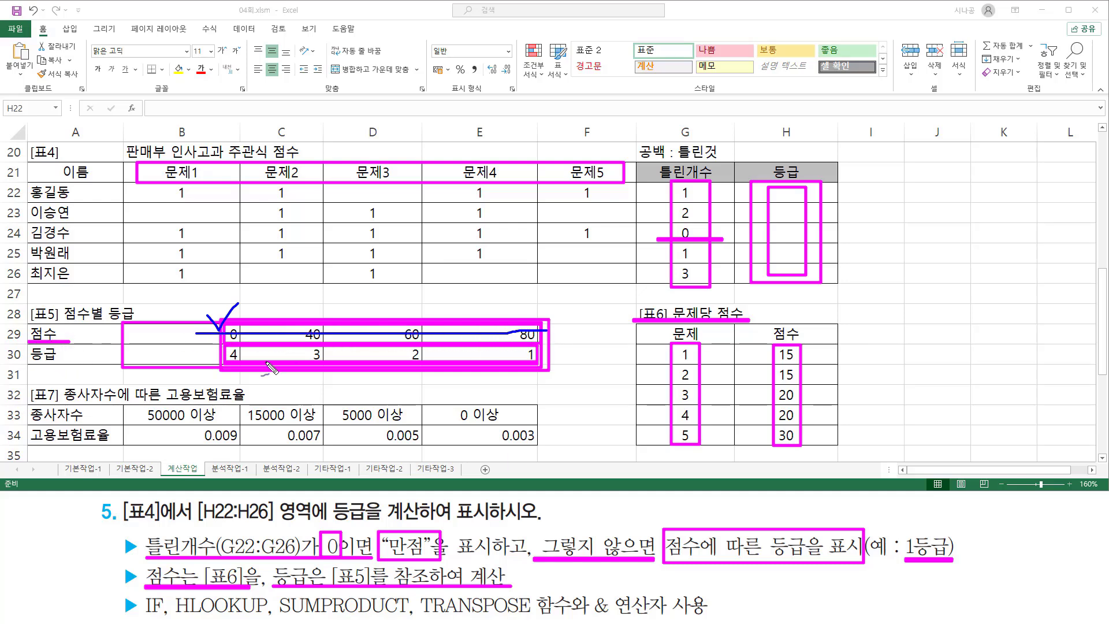
pyautogui.moveTo(196, 356); pyautogui.dragTo(545, 354)
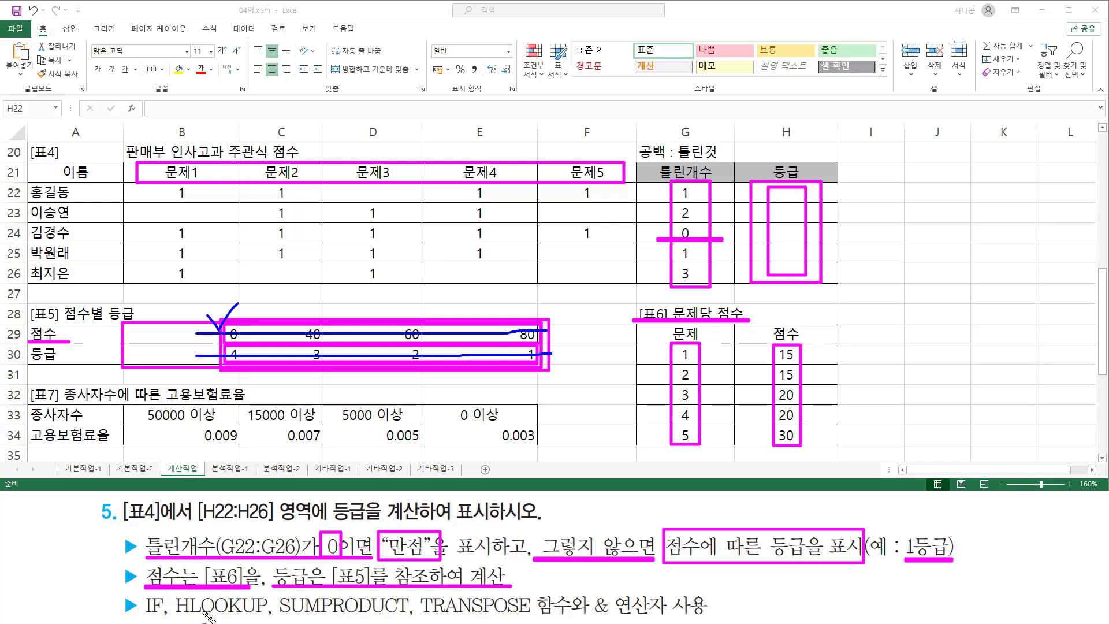
pyautogui.moveTo(212, 601); pyautogui.dragTo(226, 597)
pyautogui.press('Escape')
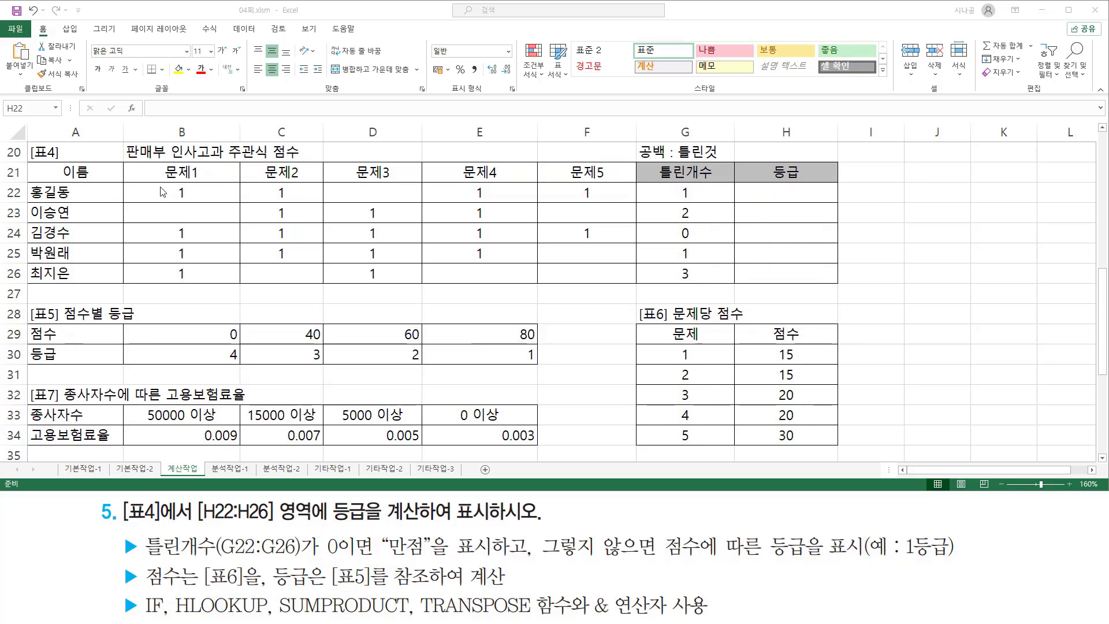
# Compare each answer cell in B22:F22 with its question's points in H30:H34 to see how SUMPRODUCT applies
pyautogui.moveTo(124, 181)
pyautogui.mouseDown()
pyautogui.moveTo(271, 205)
pyautogui.moveTo(644, 213)
pyautogui.mouseUp()
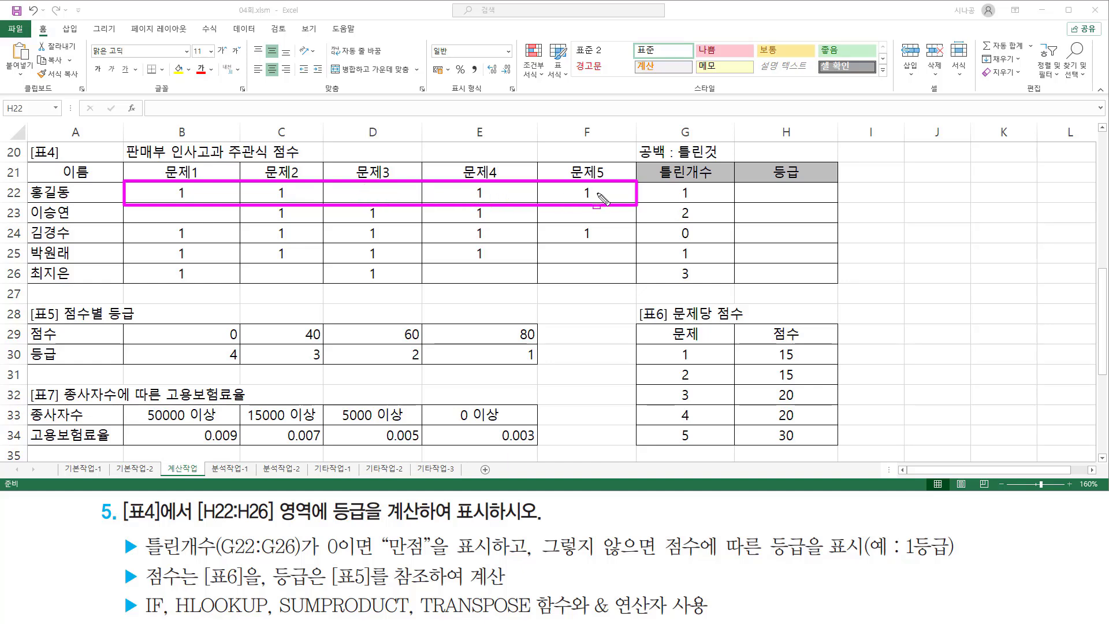
pyautogui.moveTo(768, 342)
pyautogui.mouseDown()
pyautogui.moveTo(806, 364)
pyautogui.moveTo(807, 444)
pyautogui.mouseUp()
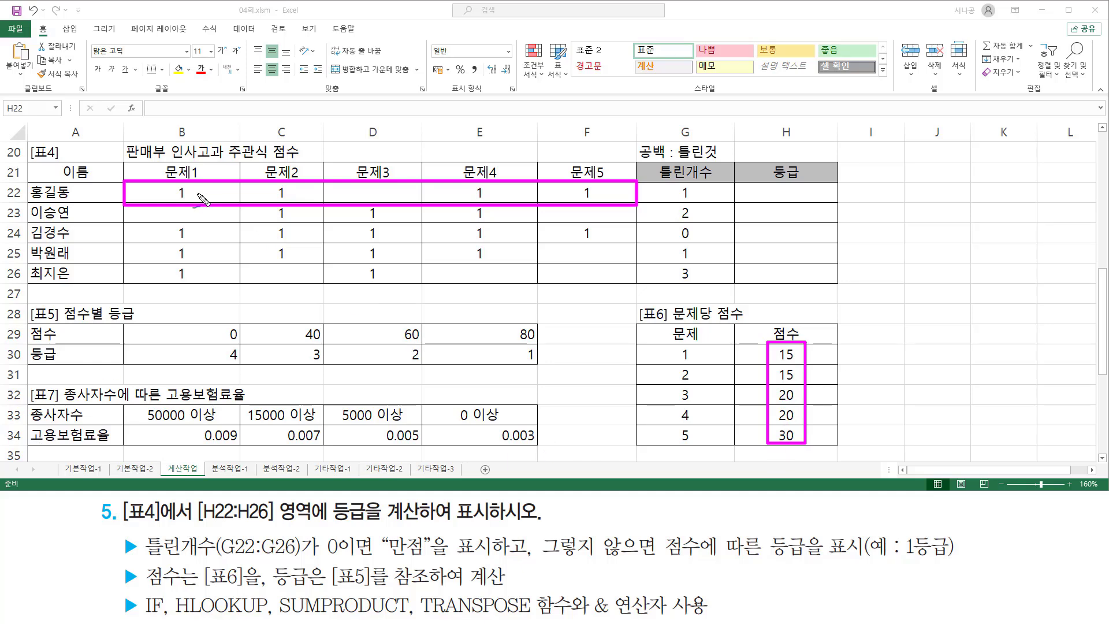
pyautogui.moveTo(188, 203)
pyautogui.mouseDown()
pyautogui.moveTo(168, 182)
pyautogui.moveTo(188, 200)
pyautogui.mouseUp()
pyautogui.moveTo(771, 360); pyautogui.dragTo(802, 358)
pyautogui.moveTo(300, 203); pyautogui.dragTo(276, 186)
pyautogui.moveTo(296, 196); pyautogui.dragTo(295, 199)
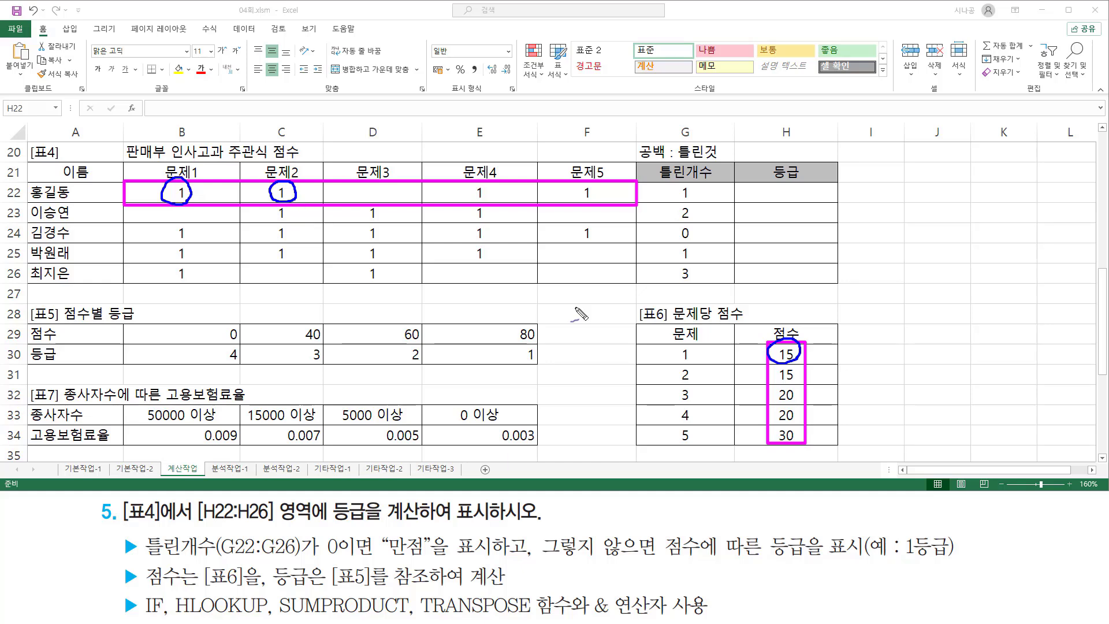
pyautogui.moveTo(796, 382)
pyautogui.mouseDown()
pyautogui.moveTo(774, 384)
pyautogui.moveTo(797, 363)
pyautogui.moveTo(799, 383)
pyautogui.mouseUp()
pyautogui.moveTo(374, 196)
pyautogui.mouseDown()
pyautogui.moveTo(387, 202)
pyautogui.moveTo(376, 196)
pyautogui.mouseUp()
pyautogui.moveTo(793, 399)
pyautogui.mouseDown()
pyautogui.moveTo(796, 386)
pyautogui.moveTo(796, 405)
pyautogui.mouseUp()
pyautogui.moveTo(486, 211)
pyautogui.mouseDown()
pyautogui.moveTo(474, 185)
pyautogui.moveTo(495, 202)
pyautogui.mouseUp()
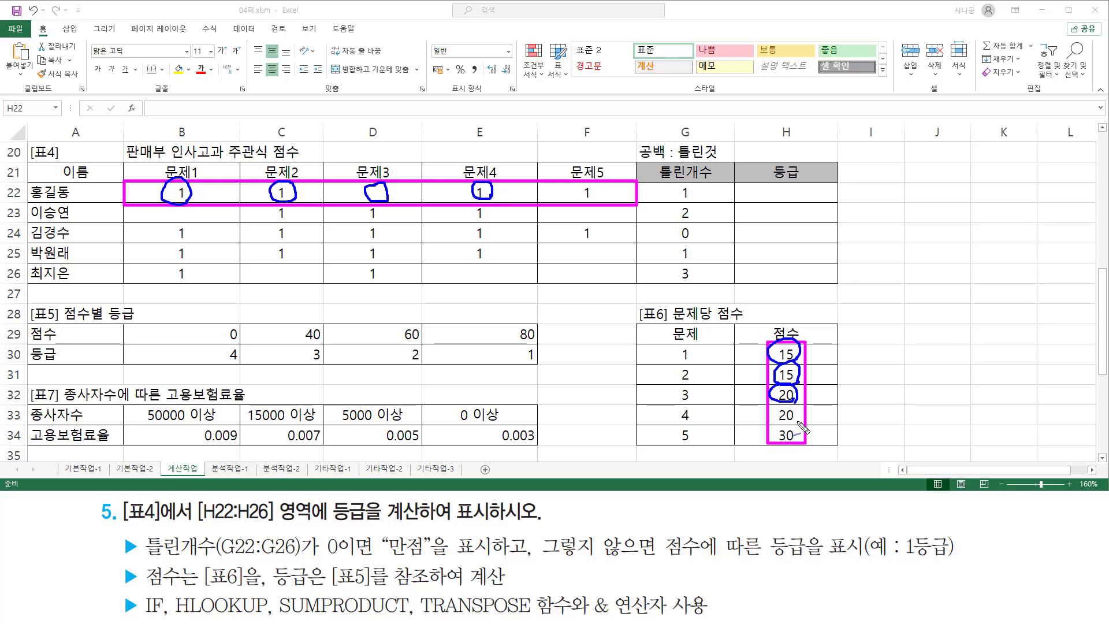
pyautogui.moveTo(799, 423)
pyautogui.mouseDown()
pyautogui.moveTo(774, 429)
pyautogui.moveTo(803, 425)
pyautogui.mouseUp()
pyautogui.moveTo(601, 201)
pyautogui.mouseDown()
pyautogui.moveTo(575, 199)
pyautogui.moveTo(595, 182)
pyautogui.moveTo(598, 201)
pyautogui.mouseUp()
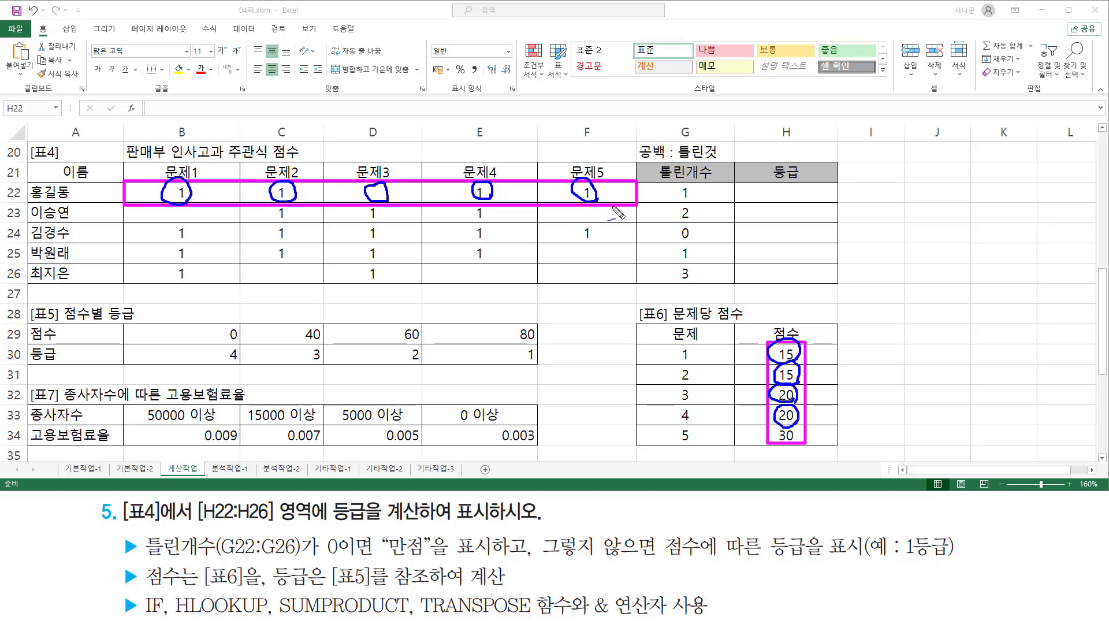
pyautogui.moveTo(793, 425)
pyautogui.mouseDown()
pyautogui.moveTo(781, 445)
pyautogui.moveTo(792, 446)
pyautogui.mouseUp()
pyautogui.moveTo(280, 606); pyautogui.dragTo(410, 617)
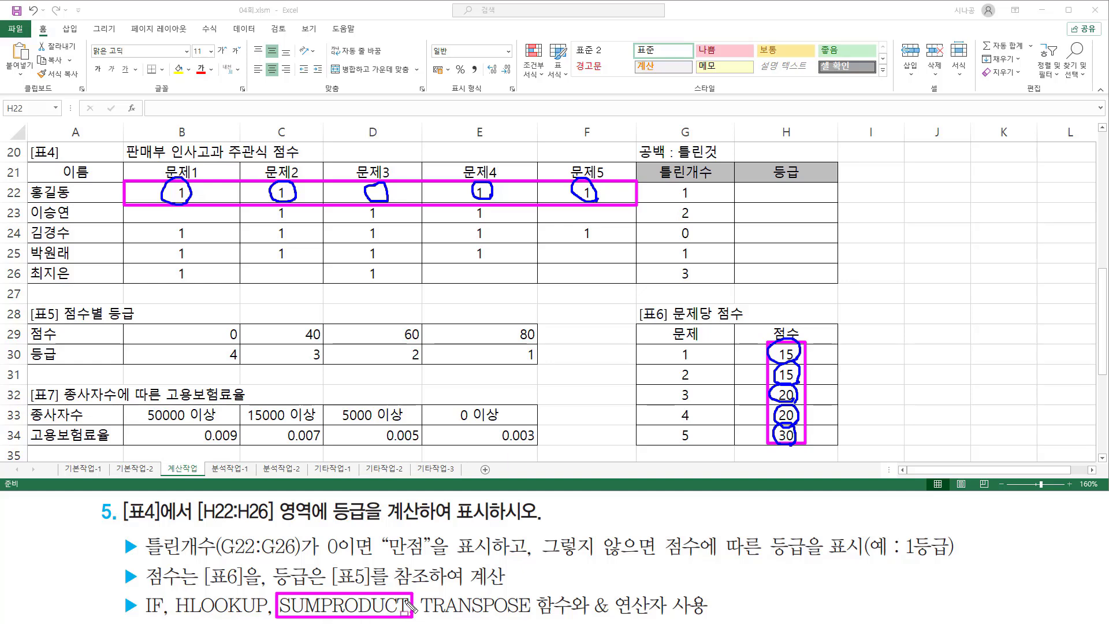
pyautogui.press('Escape')
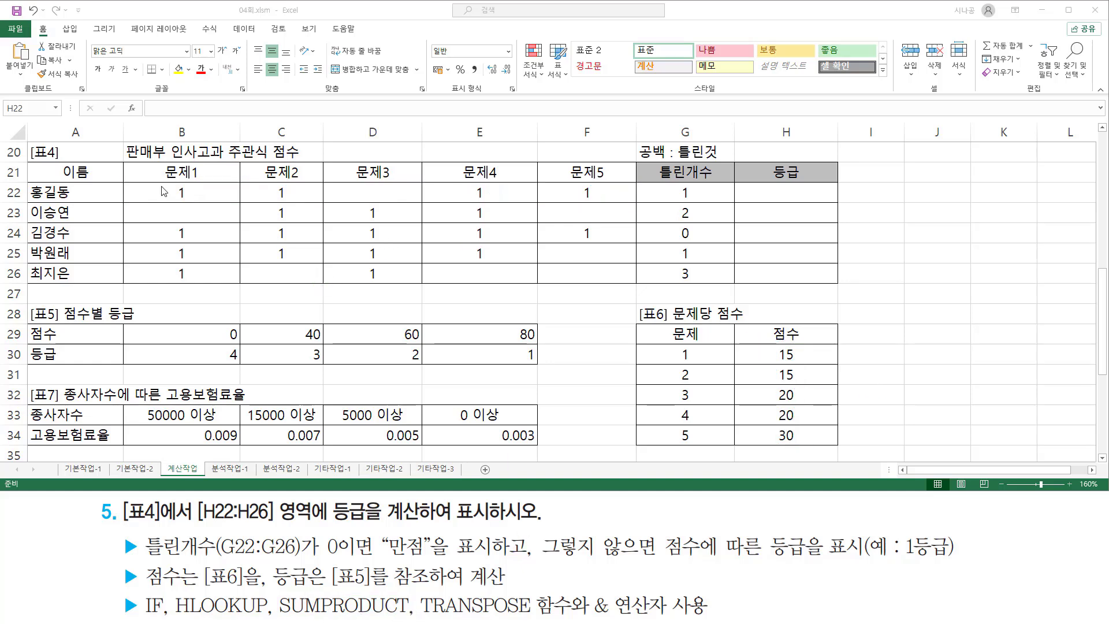
# Compare the orientation of B22:F22 with that of H30:H34 to see how TRANSPOSE fits inside SUMPRODUCT for the 등급 cells
pyautogui.moveTo(133, 182)
pyautogui.mouseDown()
pyautogui.moveTo(152, 198)
pyautogui.moveTo(622, 200)
pyautogui.mouseUp()
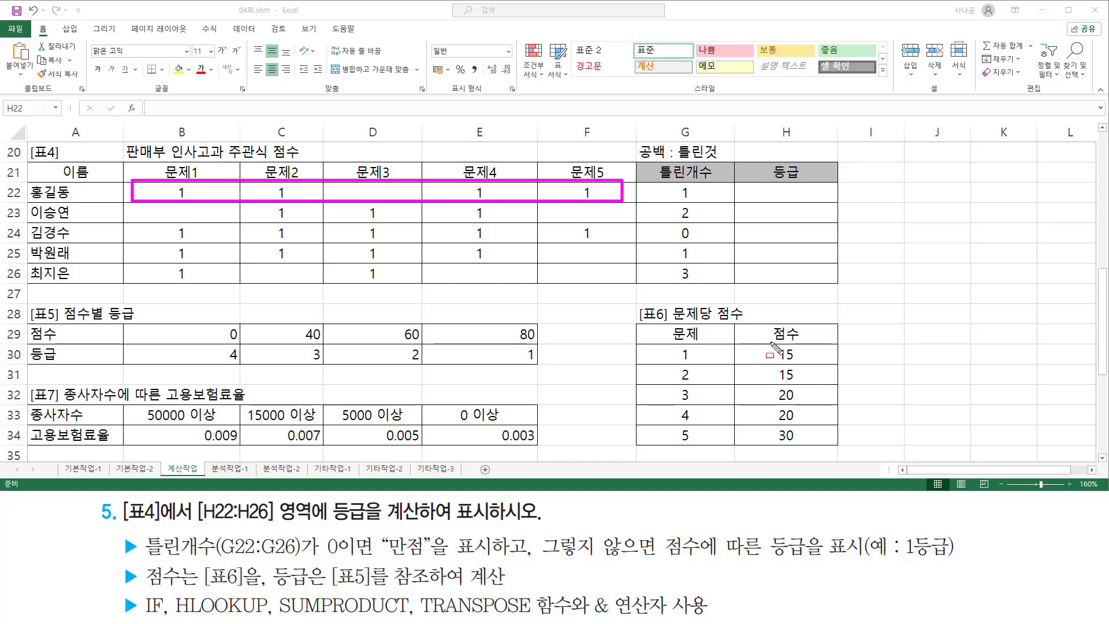
pyautogui.moveTo(771, 343); pyautogui.dragTo(809, 446)
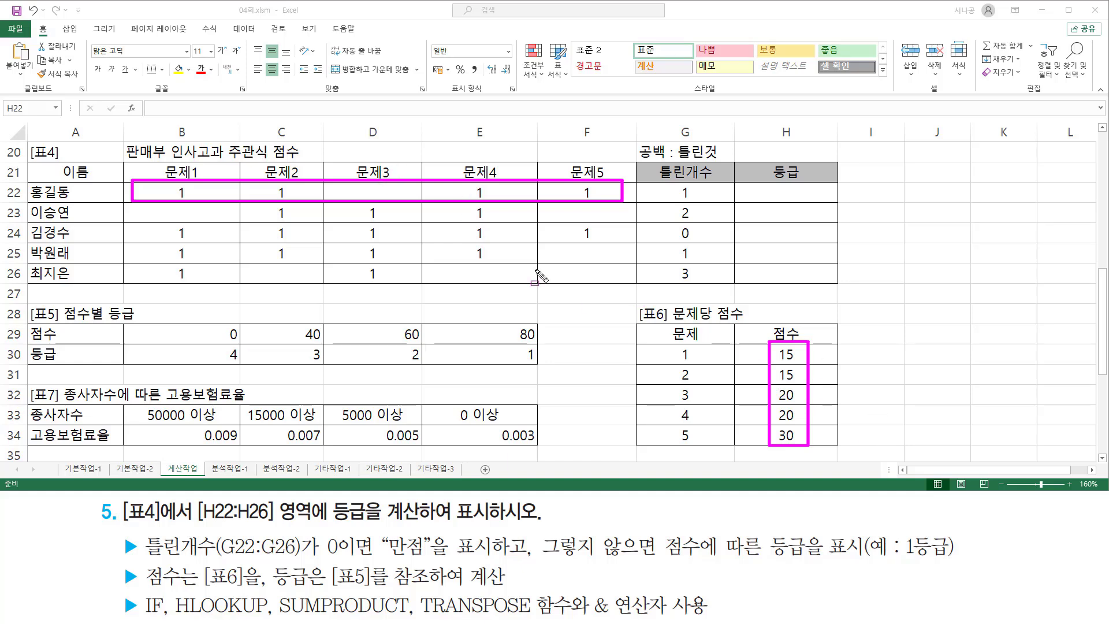
pyautogui.press('Escape')
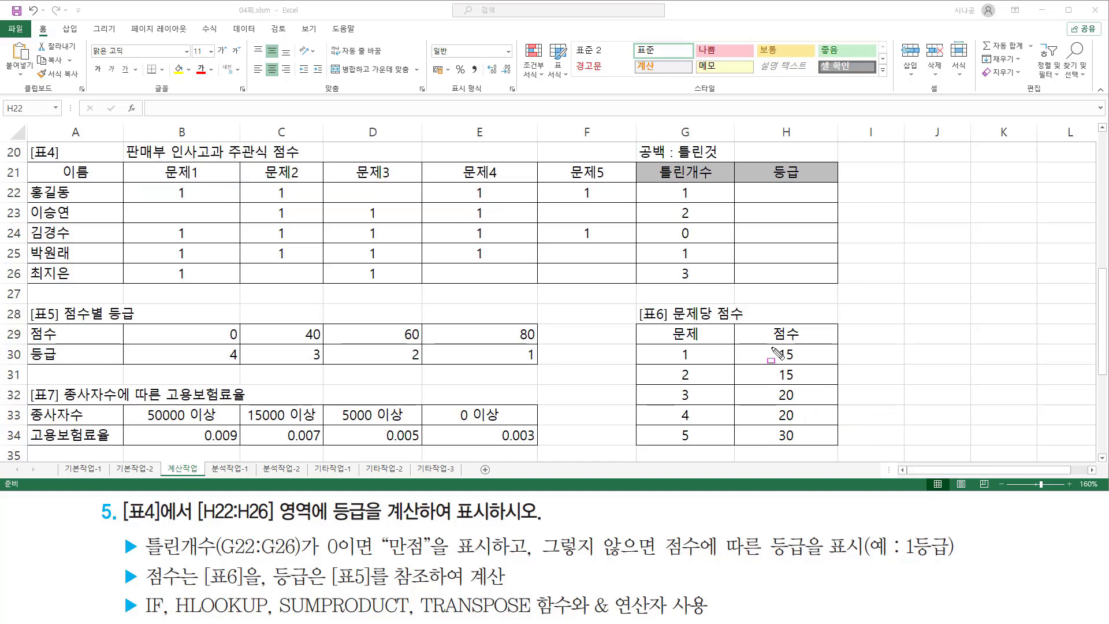
pyautogui.moveTo(771, 345)
pyautogui.mouseDown()
pyautogui.moveTo(790, 442)
pyautogui.moveTo(808, 445)
pyautogui.mouseUp()
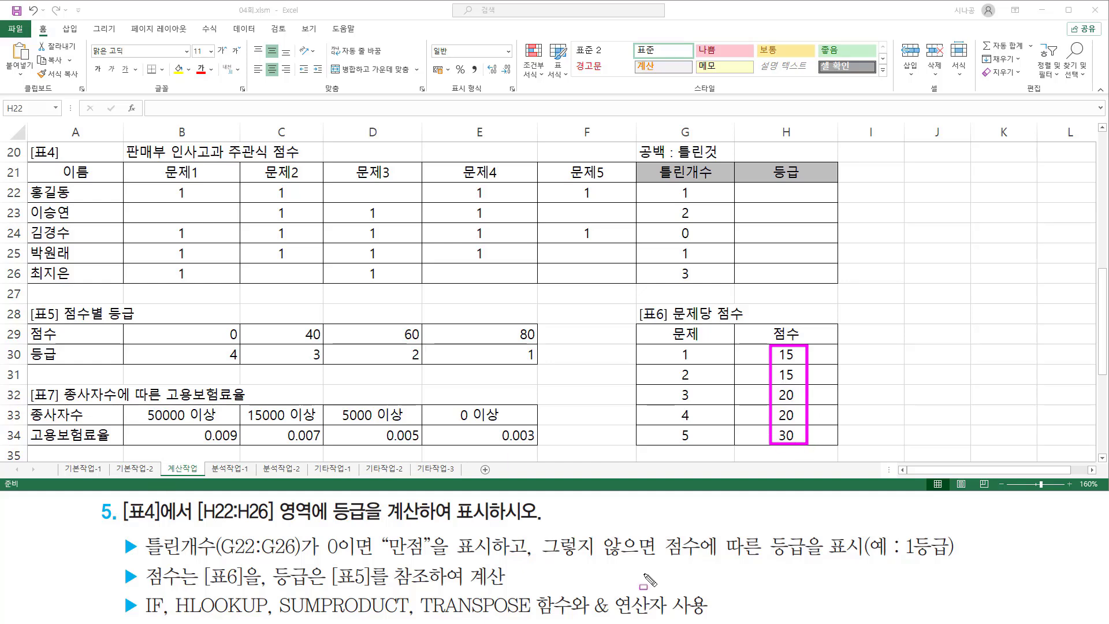
pyautogui.moveTo(413, 591)
pyautogui.mouseDown()
pyautogui.moveTo(430, 611)
pyautogui.moveTo(544, 619)
pyautogui.moveTo(534, 618)
pyautogui.mouseUp()
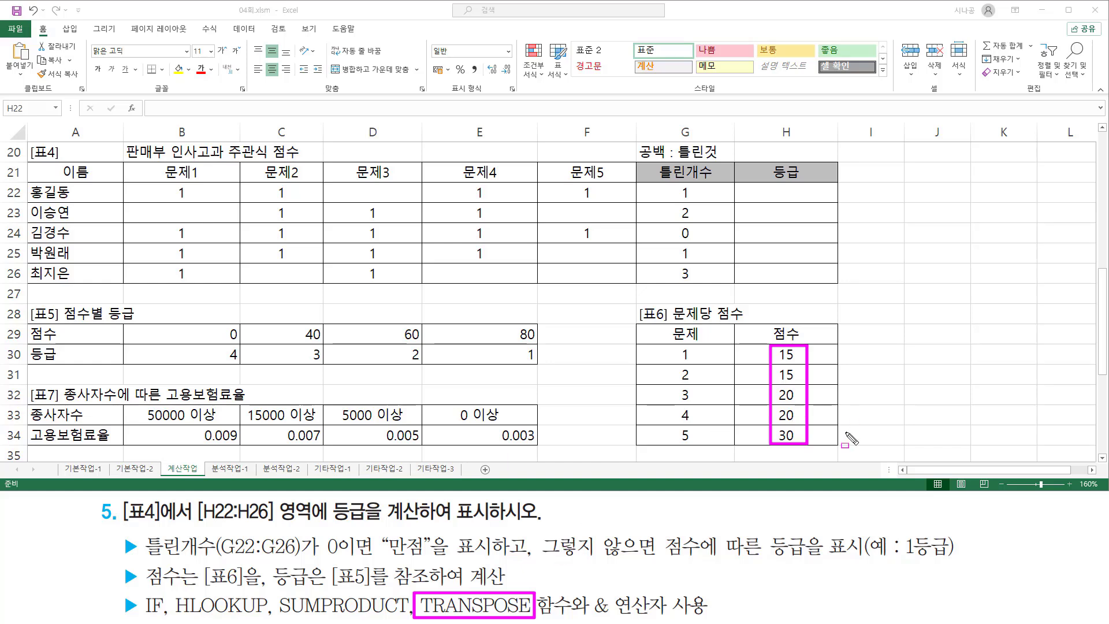
pyautogui.moveTo(149, 185)
pyautogui.mouseDown()
pyautogui.moveTo(543, 211)
pyautogui.moveTo(623, 203)
pyautogui.mouseUp()
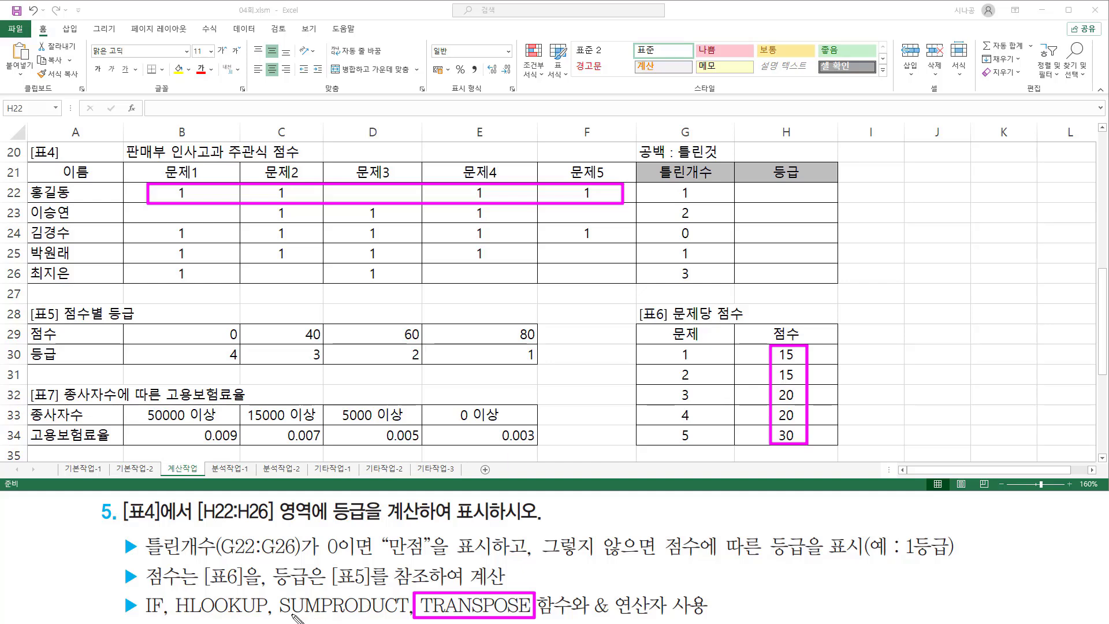
pyautogui.moveTo(277, 613); pyautogui.dragTo(395, 614)
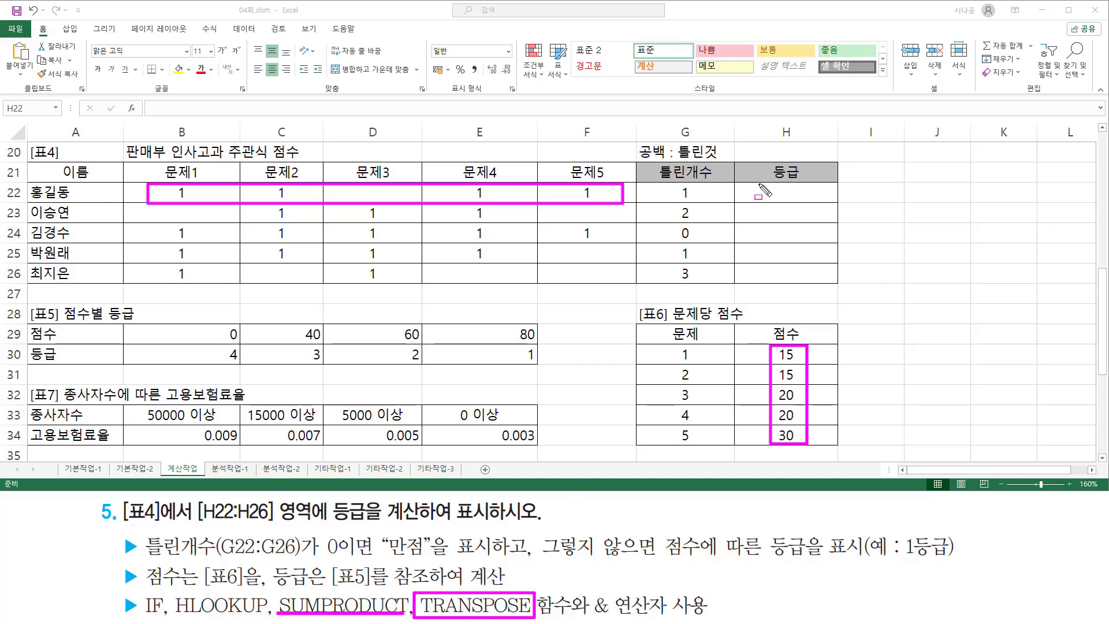
pyautogui.moveTo(758, 183); pyautogui.dragTo(811, 291)
pyautogui.press('Escape')
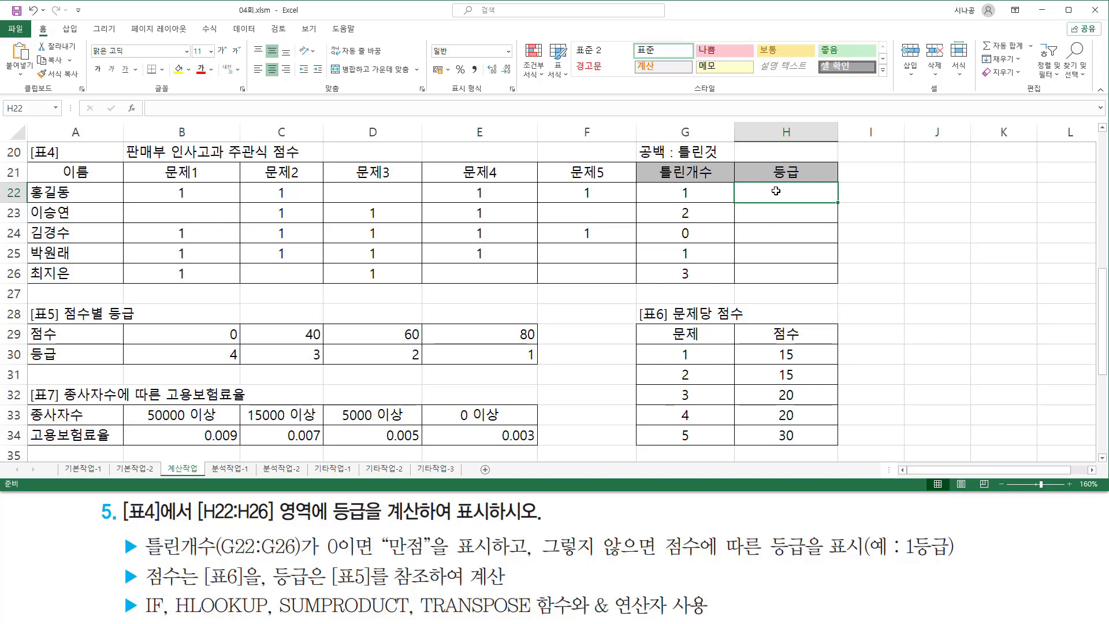
pyautogui.moveTo(160, 183); pyautogui.dragTo(632, 203)
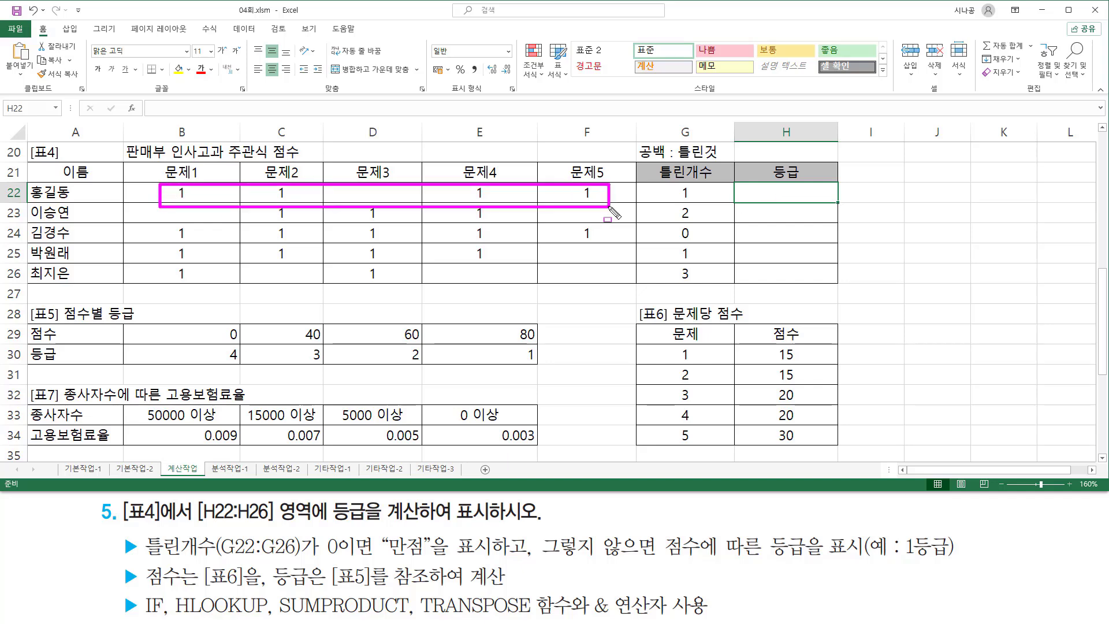
pyautogui.moveTo(767, 344); pyautogui.dragTo(808, 449)
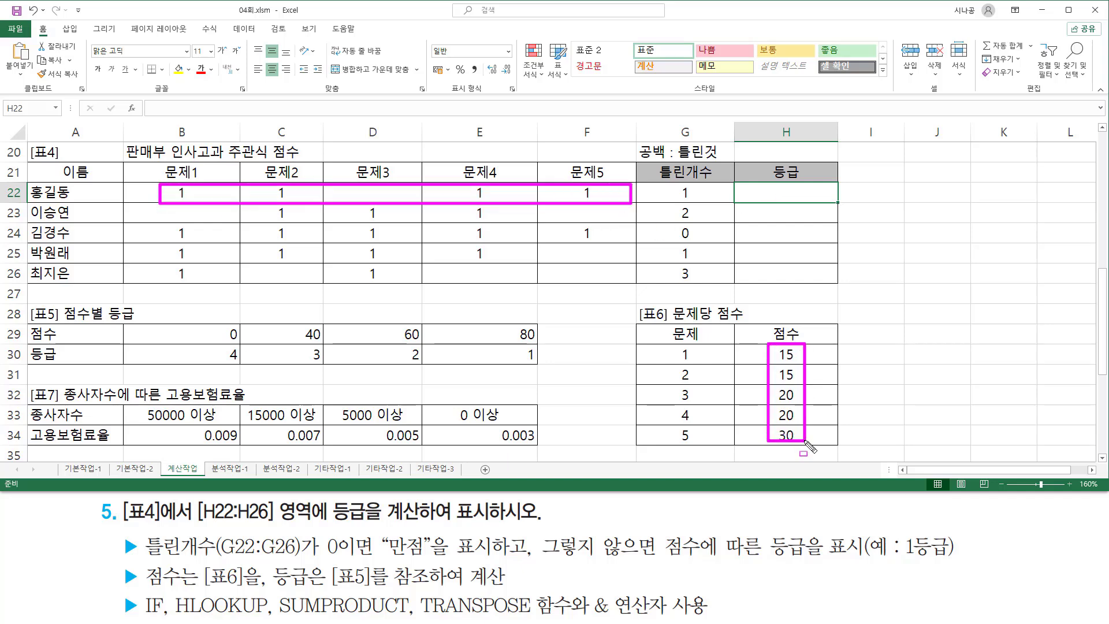
pyautogui.press('Escape')
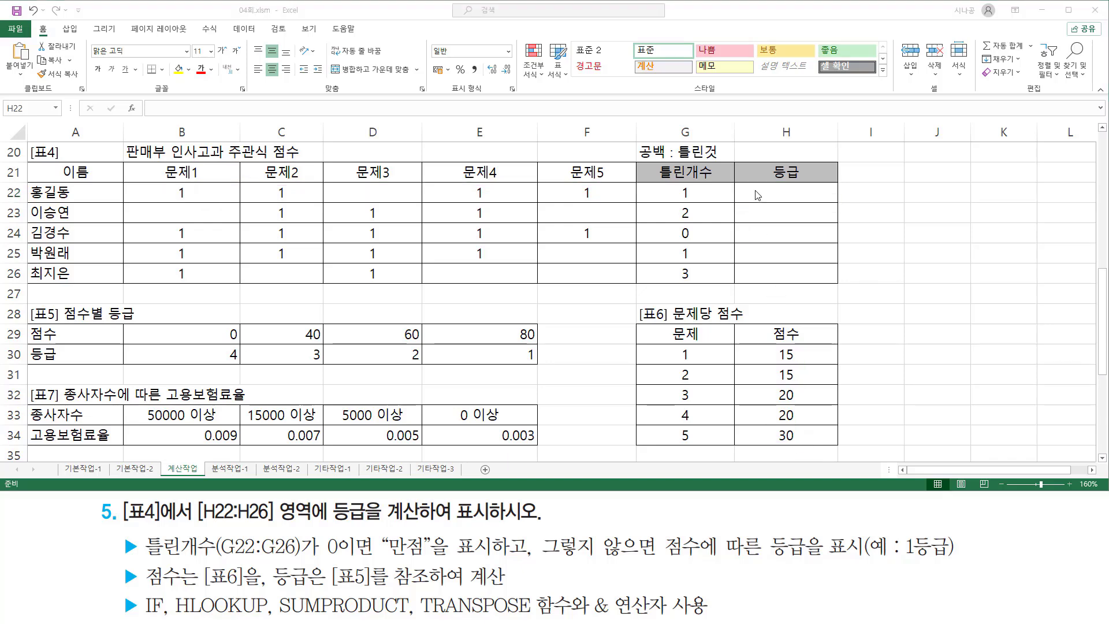
# Start a SUMPRODUCT formula in H22 with B22:F22 as its first array
pyautogui.click(766, 191)
pyautogui.write('=s')
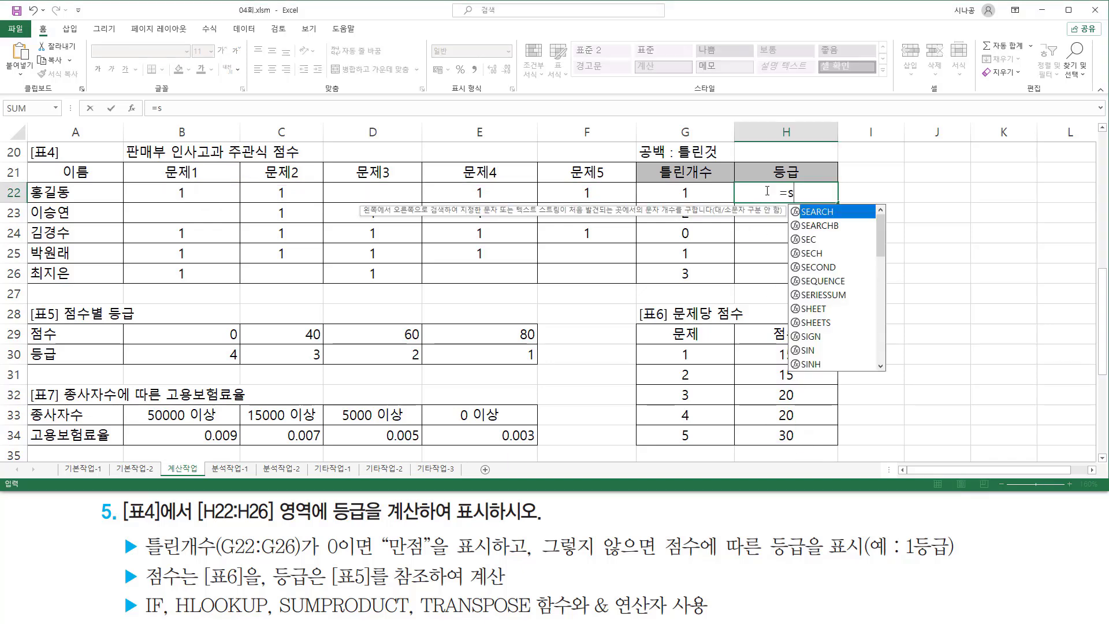
pyautogui.write('ump')
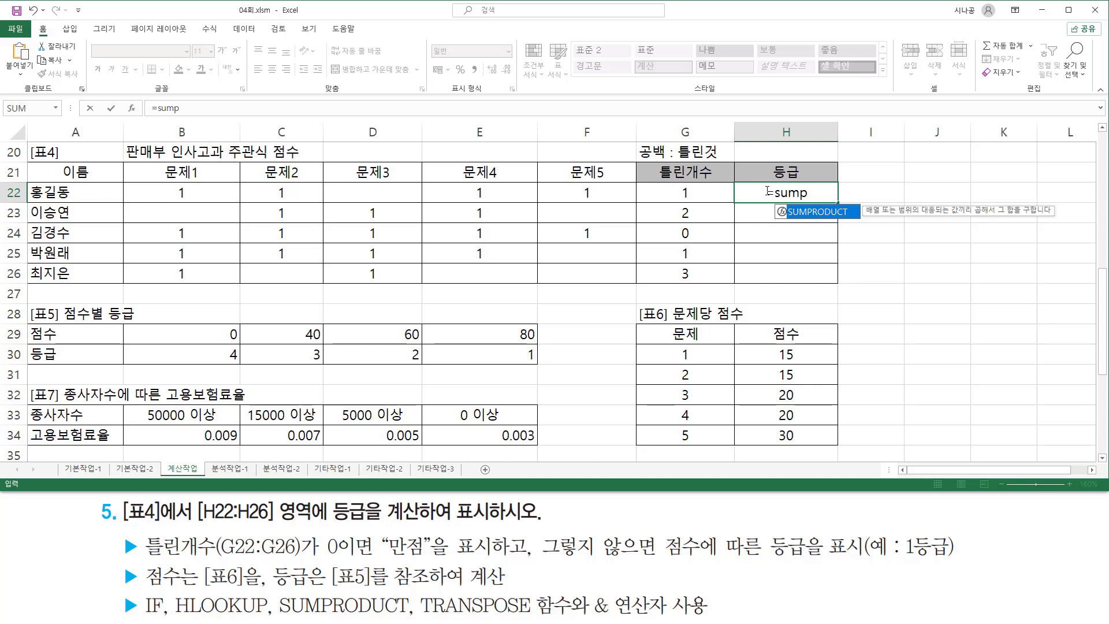
pyautogui.press('Tab')
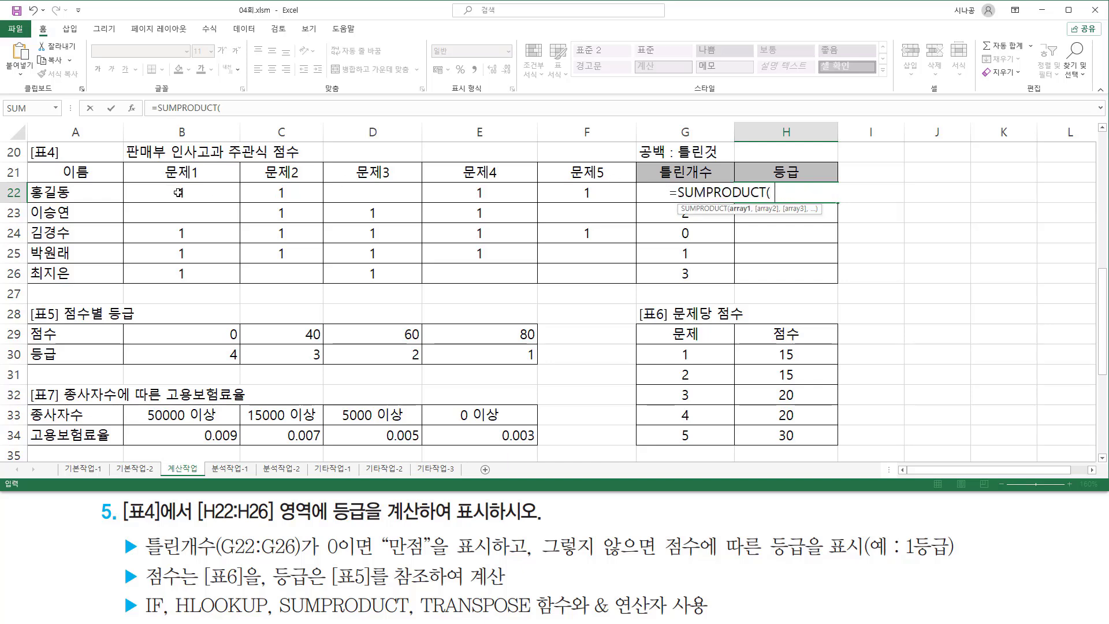
pyautogui.moveTo(179, 193); pyautogui.dragTo(571, 192)
pyautogui.write(',')
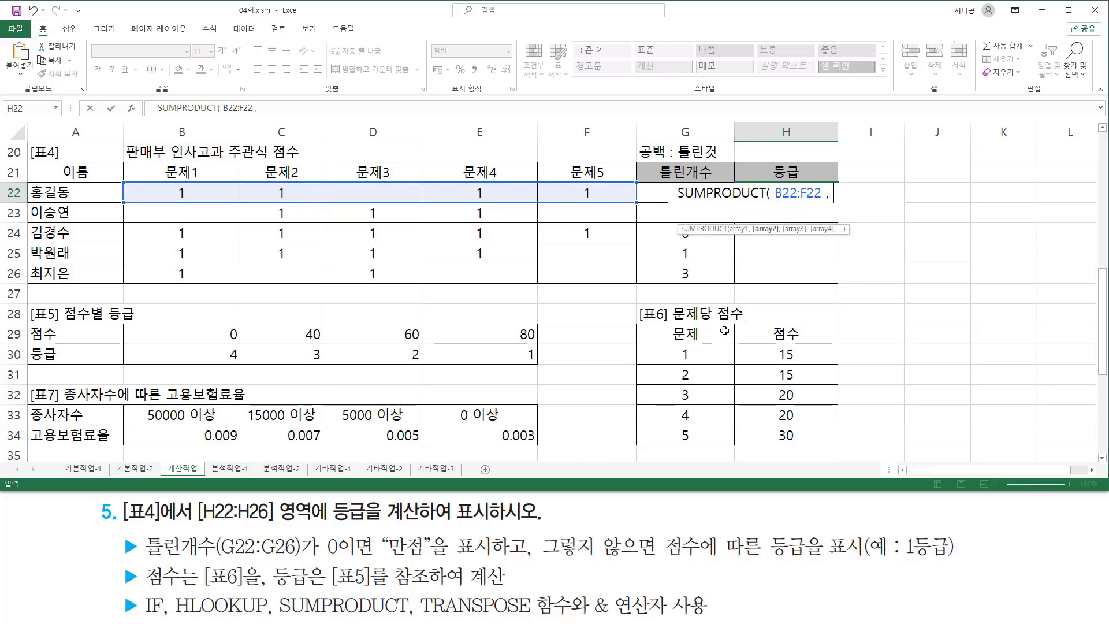
pyautogui.moveTo(766, 357); pyautogui.dragTo(773, 443)
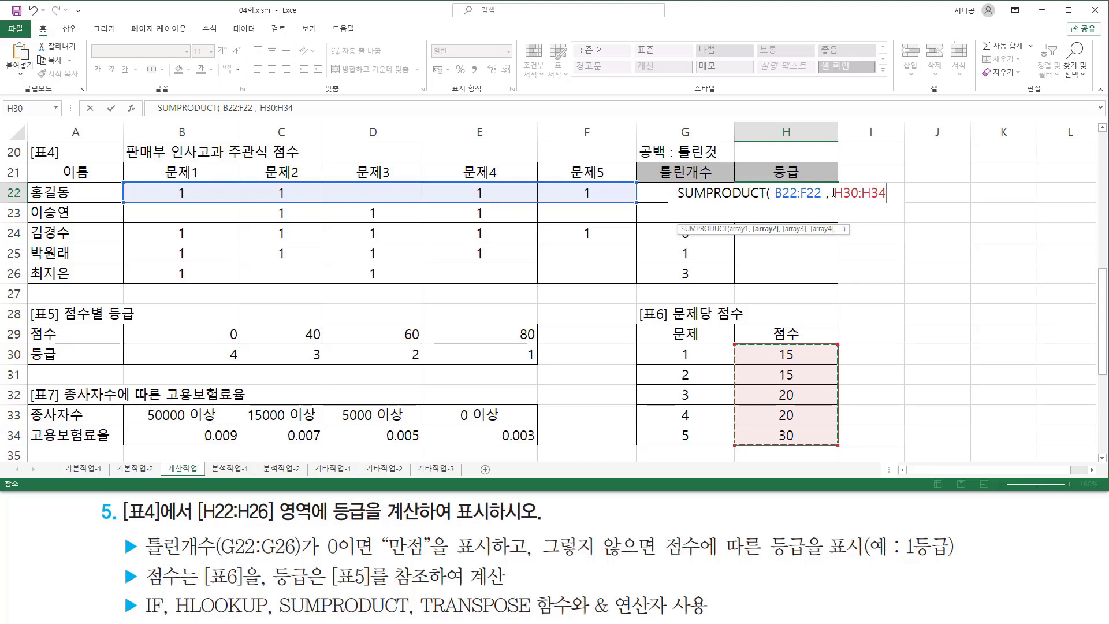
pyautogui.moveTo(832, 192); pyautogui.dragTo(923, 193)
pyautogui.press('BackSpace')
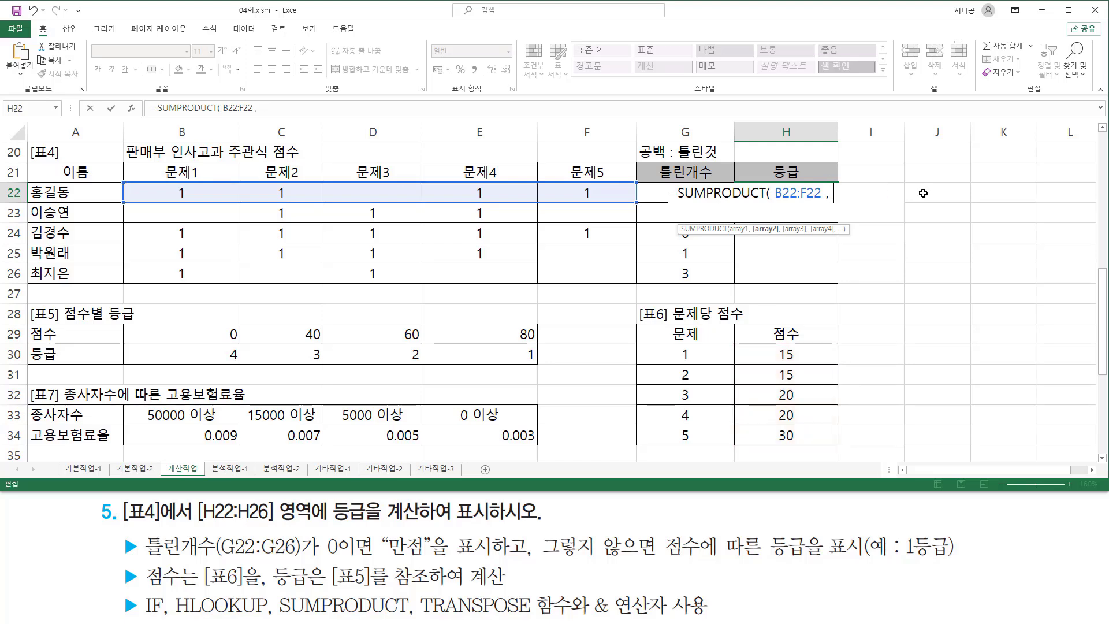
# Add TRANSPOSE(H30:H34) as the second array of the SUMPRODUCT formula in H22
pyautogui.write('t')
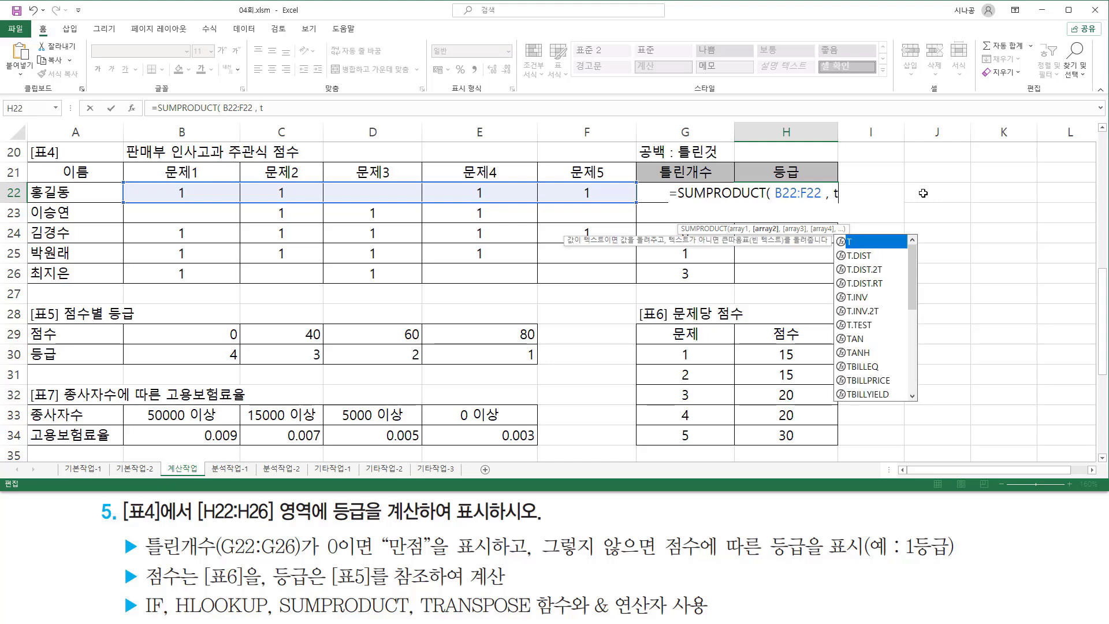
pyautogui.write('ran')
pyautogui.press('Tab')
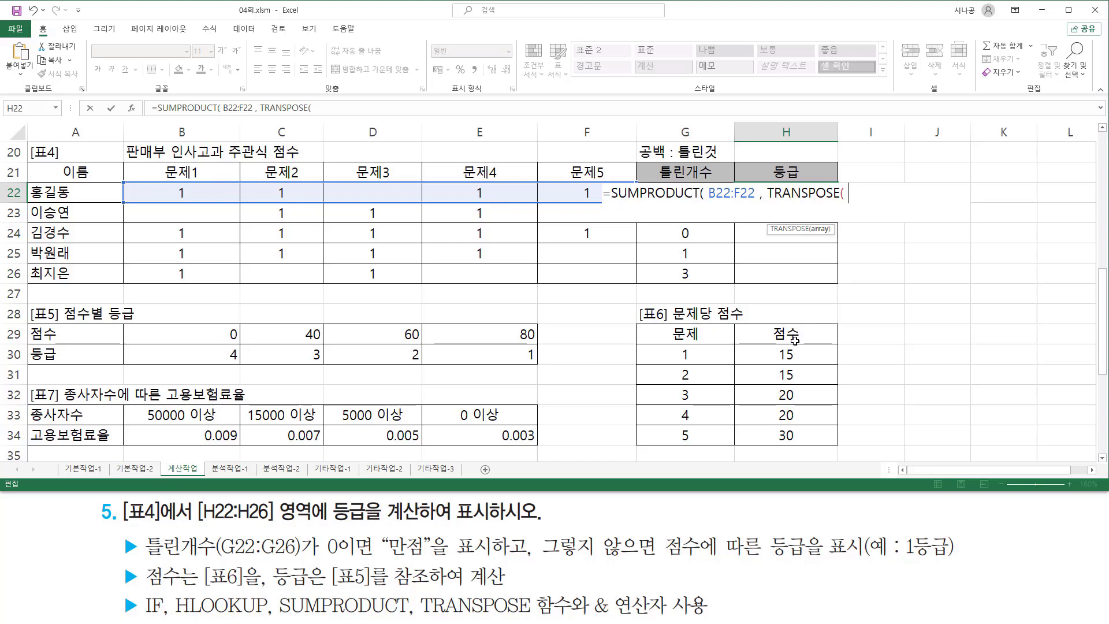
pyautogui.moveTo(787, 353); pyautogui.dragTo(793, 437)
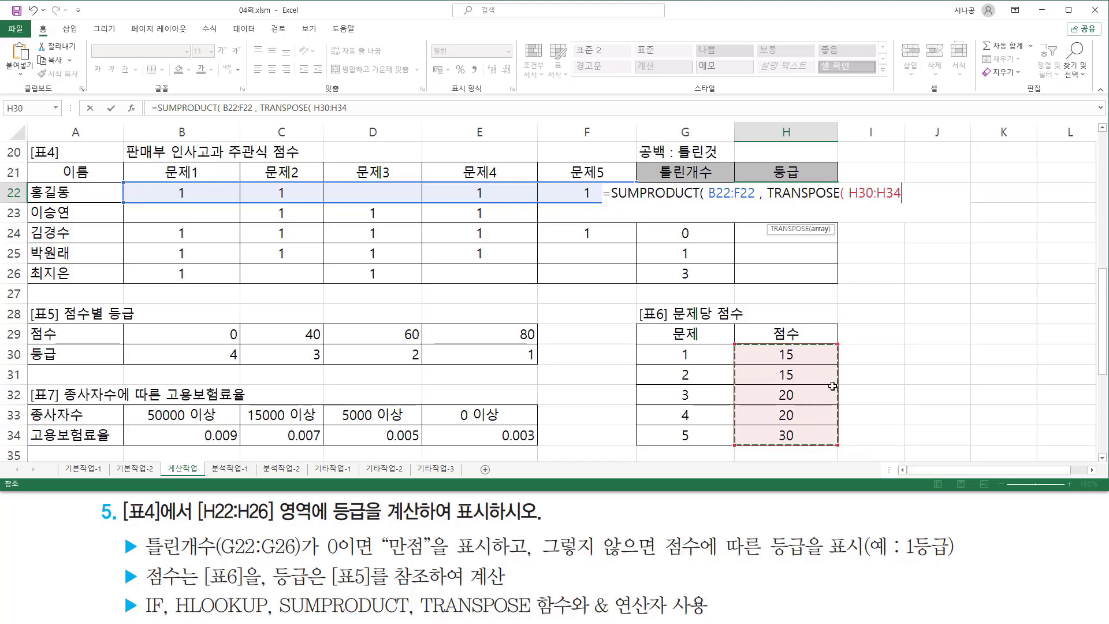
pyautogui.write(')')
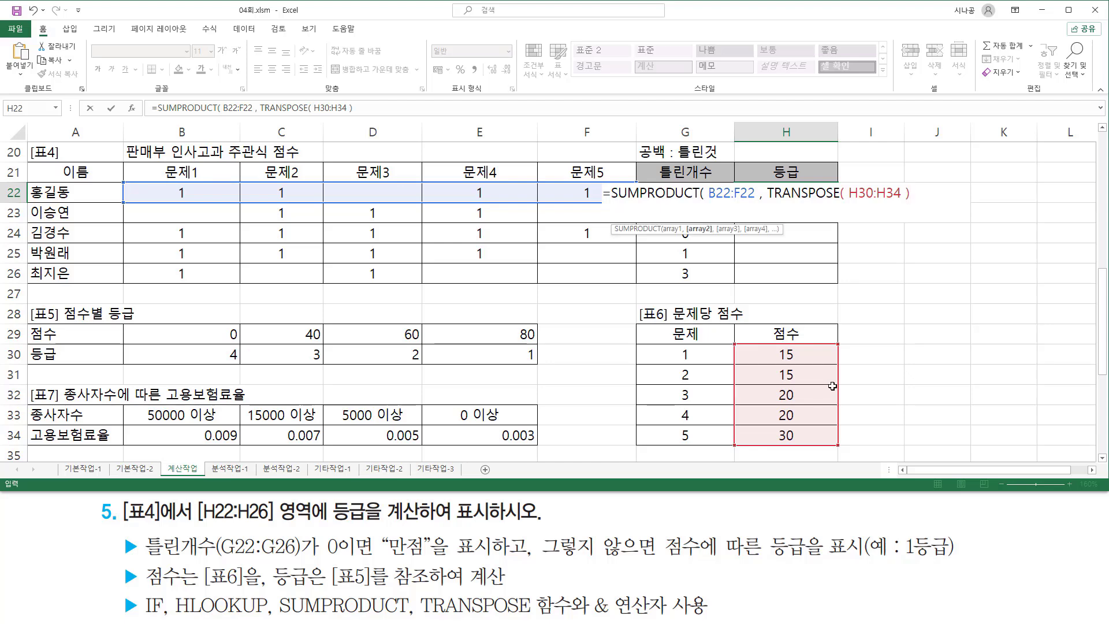
pyautogui.moveTo(763, 344); pyautogui.dragTo(805, 445)
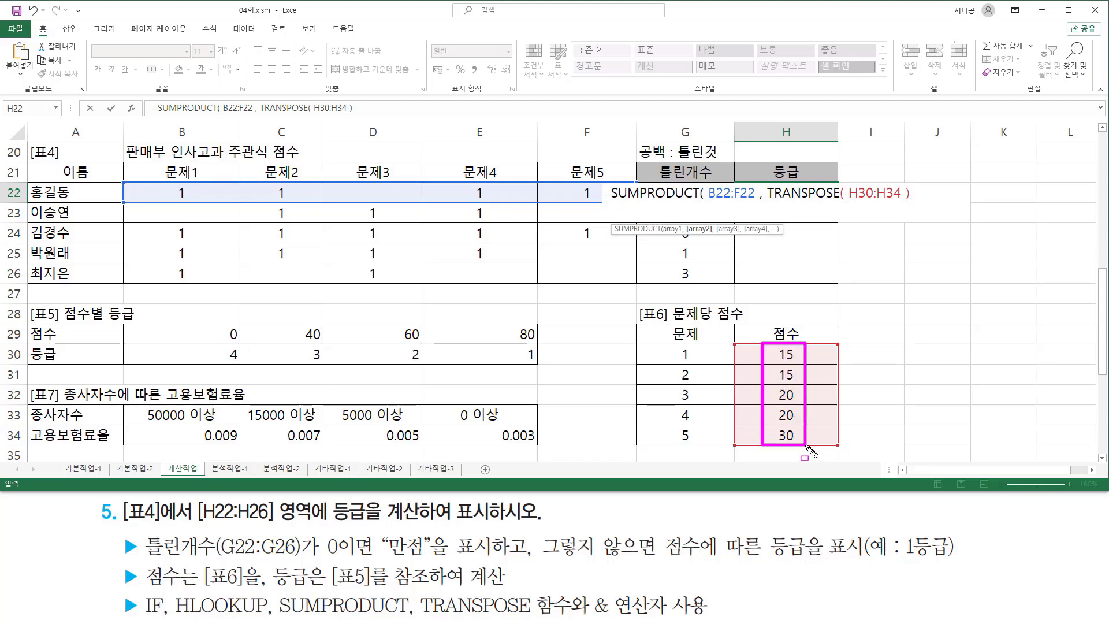
pyautogui.moveTo(768, 202); pyautogui.dragTo(912, 201)
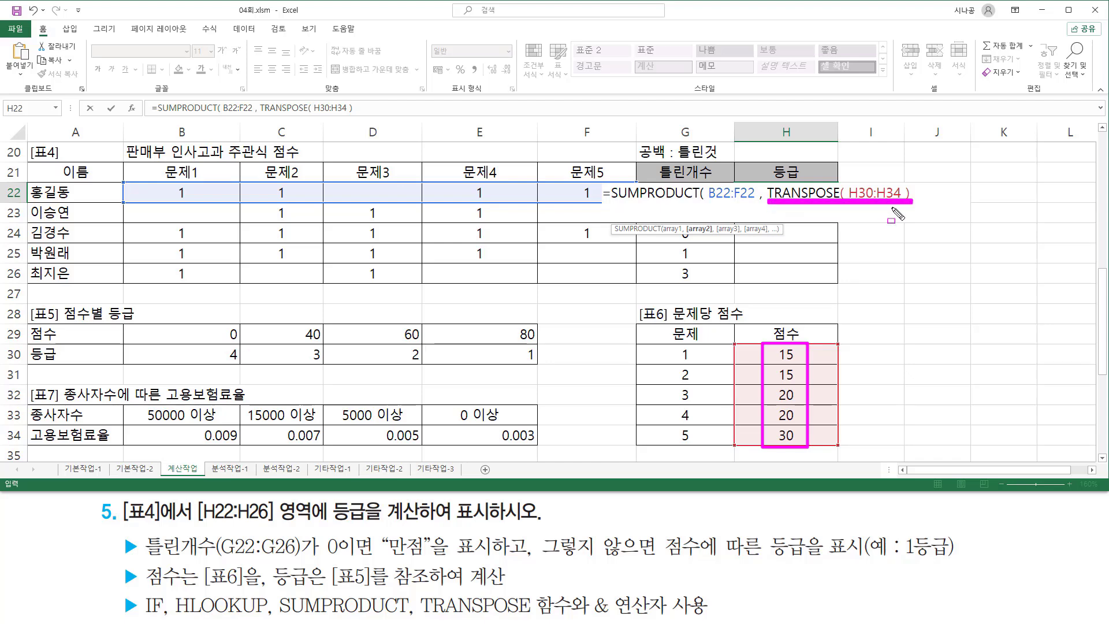
pyautogui.moveTo(134, 183); pyautogui.dragTo(597, 202)
pyautogui.moveTo(703, 198); pyautogui.dragTo(755, 199)
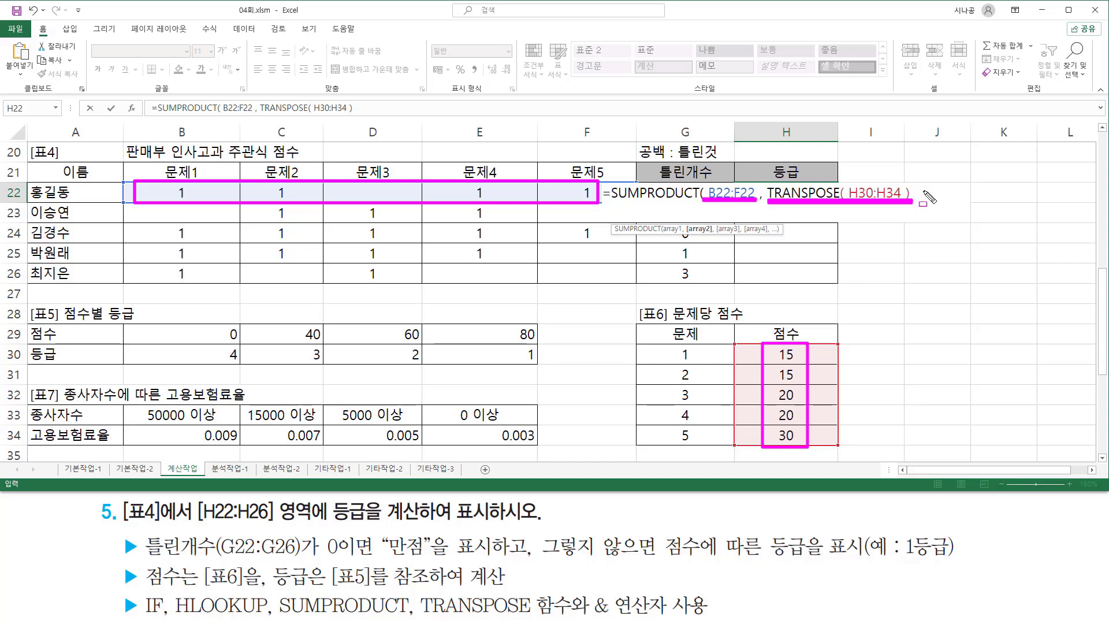
pyautogui.press('Escape')
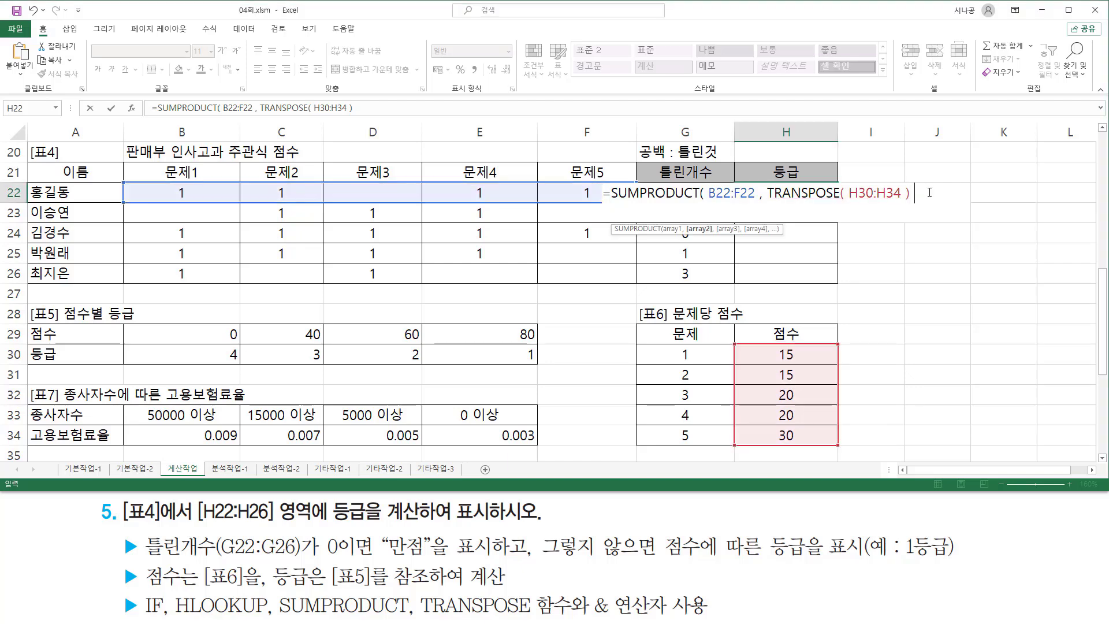
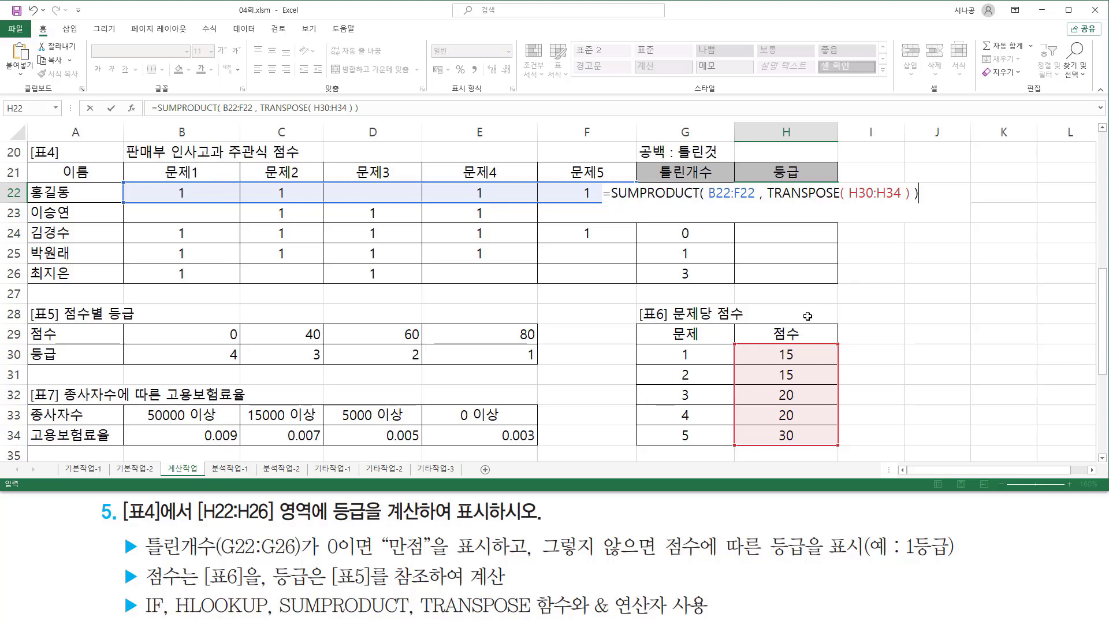
pyautogui.hotkey('ctrl', '2')
pyautogui.moveTo(707, 201); pyautogui.dragTo(757, 202)
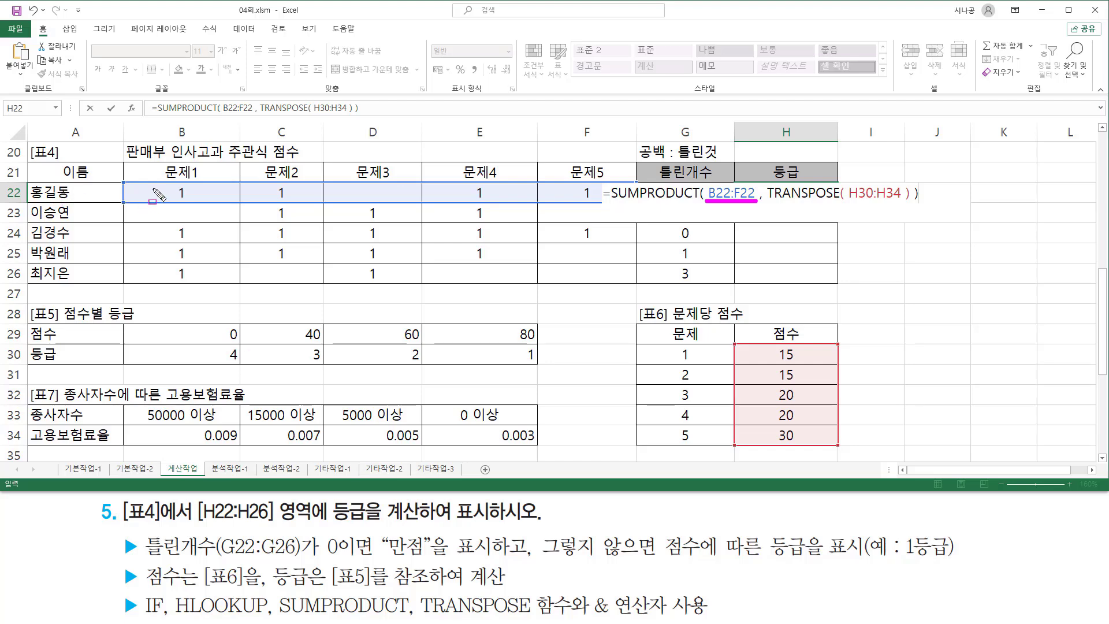
pyautogui.moveTo(128, 183); pyautogui.dragTo(334, 197)
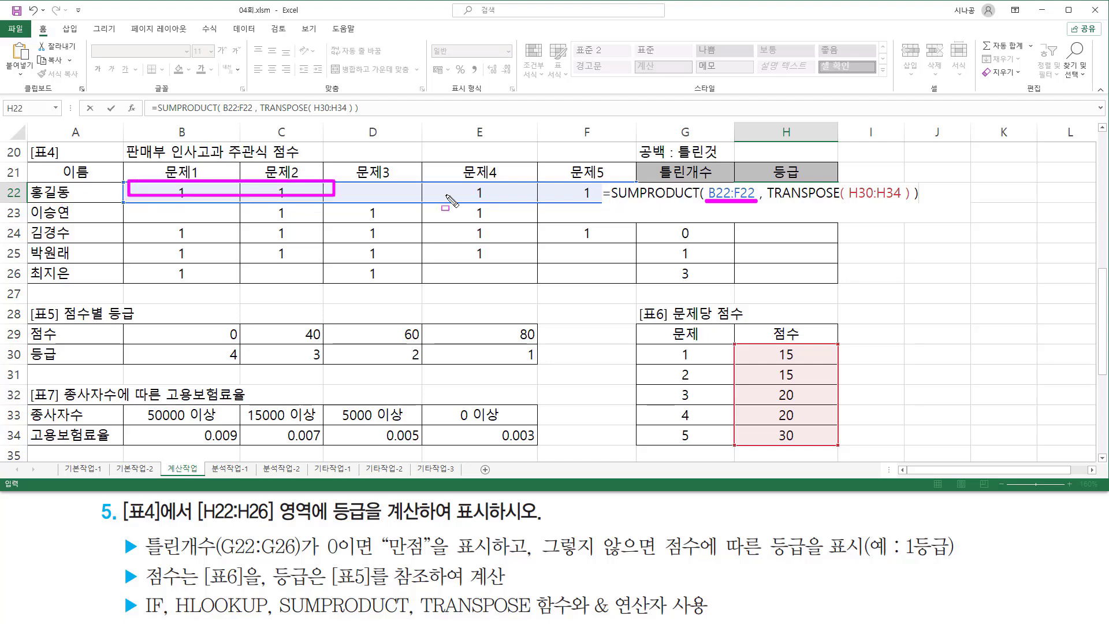
pyautogui.moveTo(450, 199); pyautogui.dragTo(617, 202)
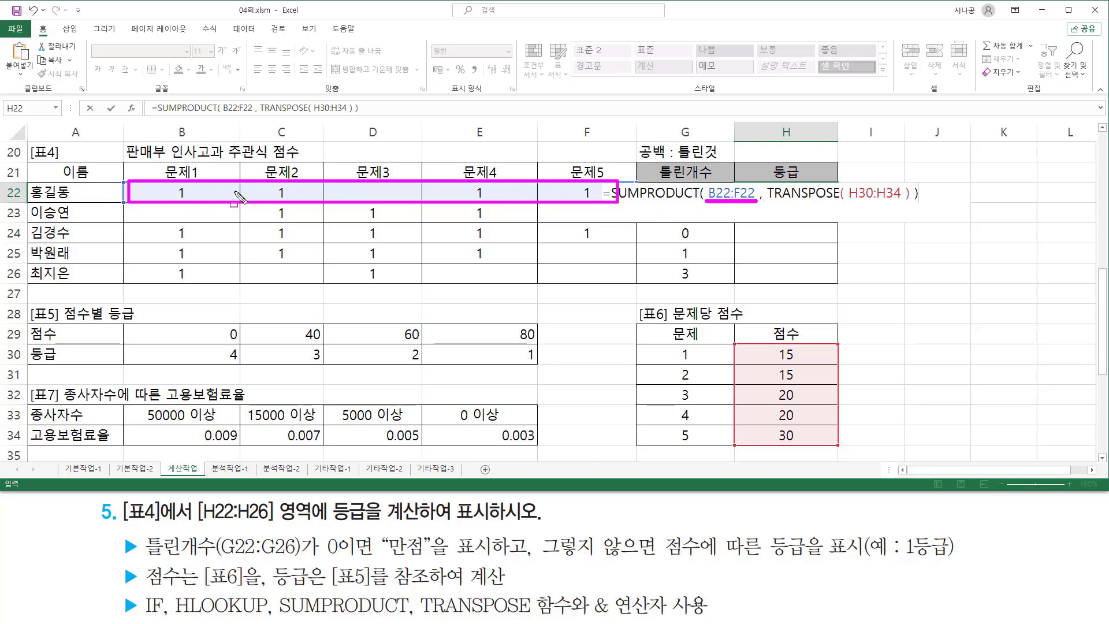
pyautogui.moveTo(132, 204)
pyautogui.mouseDown()
pyautogui.moveTo(655, 221)
pyautogui.moveTo(621, 221)
pyautogui.mouseUp()
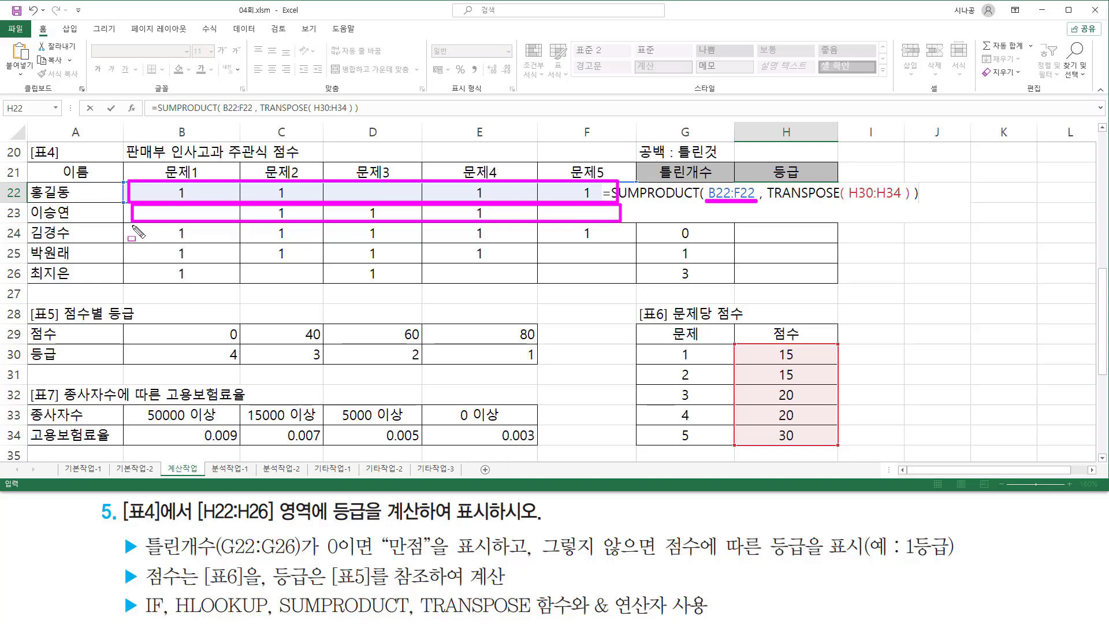
pyautogui.moveTo(132, 226); pyautogui.dragTo(614, 239)
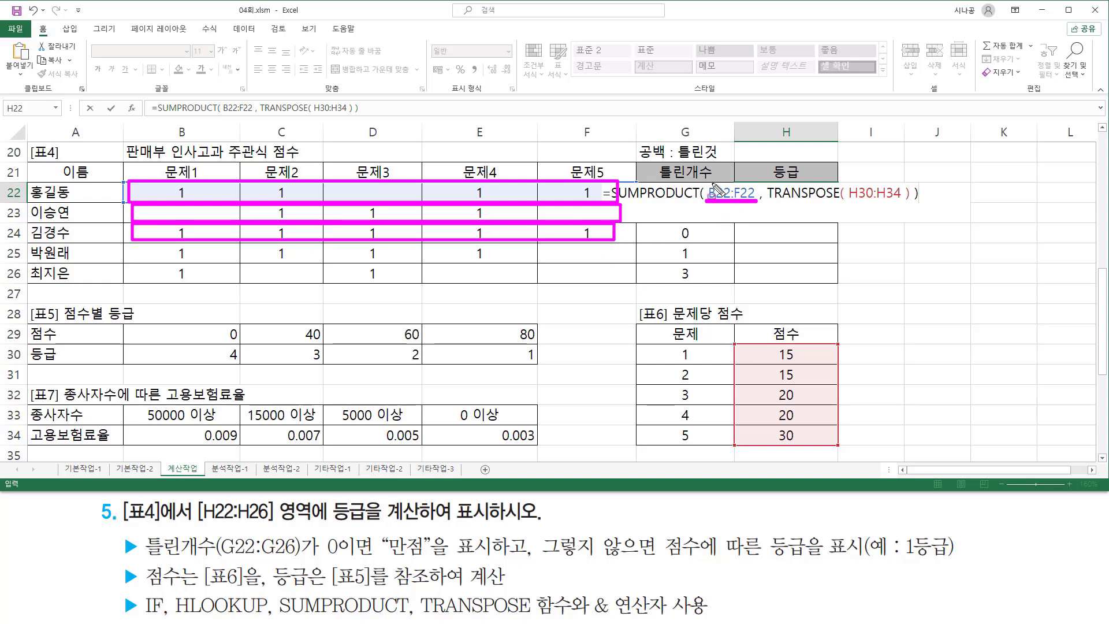
pyautogui.moveTo(707, 180); pyautogui.dragTo(757, 206)
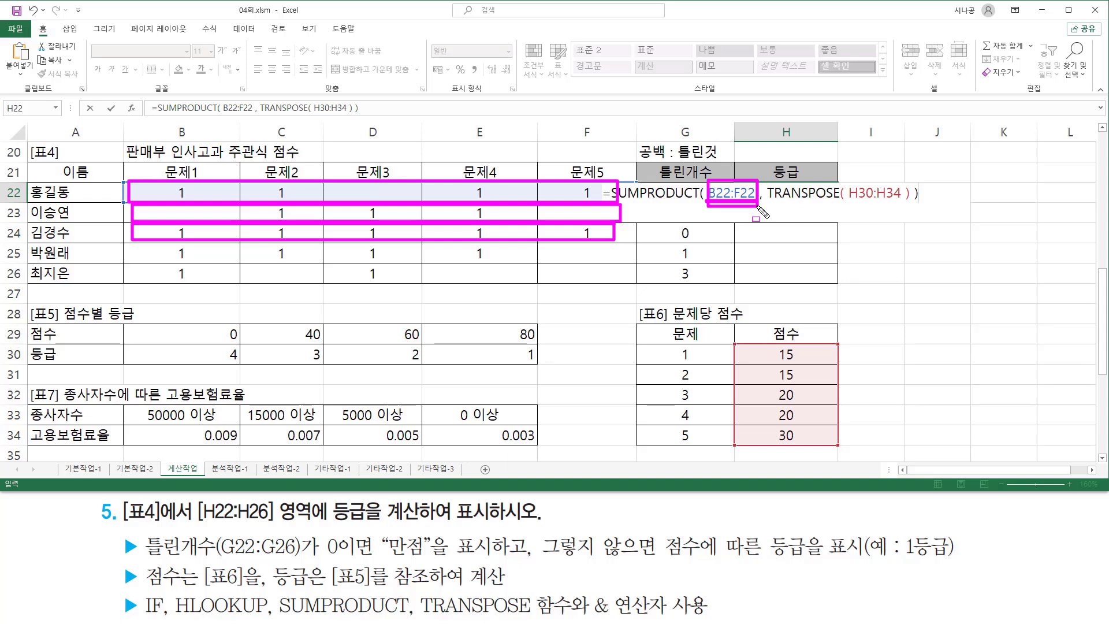
pyautogui.moveTo(849, 201); pyautogui.dragTo(909, 200)
pyautogui.moveTo(737, 344)
pyautogui.mouseDown()
pyautogui.moveTo(745, 439)
pyautogui.moveTo(842, 454)
pyautogui.mouseUp()
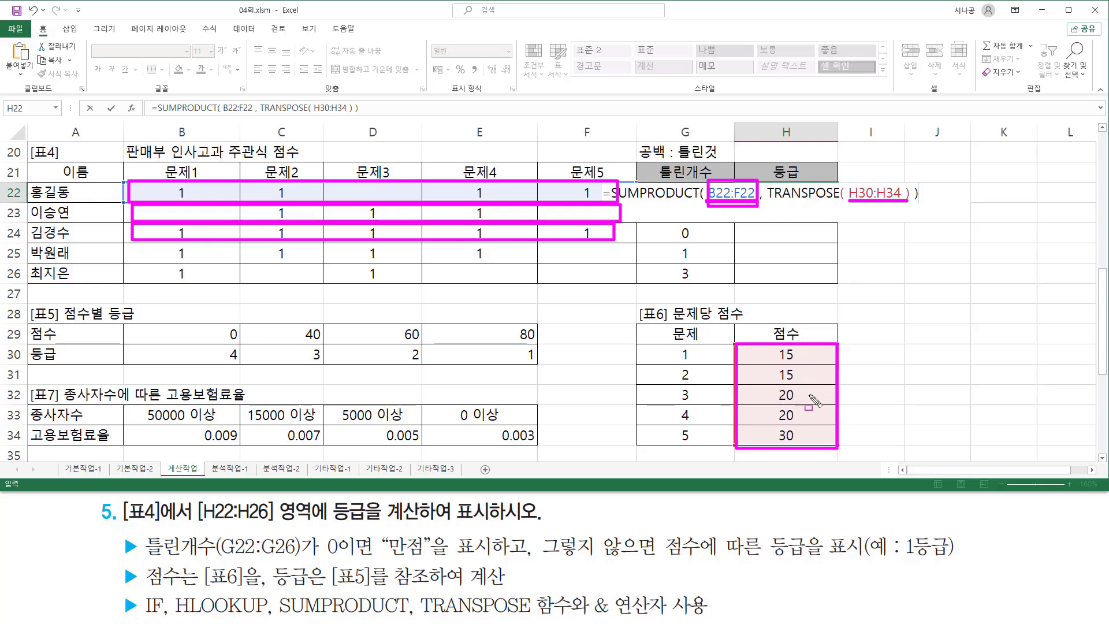
pyautogui.press('Escape')
# Make the H30:H34 reference absolute and enter the formula =SUMPRODUCT(B22:F22, TRANSPOSE($H$30:$H$34)) in H22
pyautogui.moveTo(859, 192); pyautogui.dragTo(882, 199)
pyautogui.press('F4')
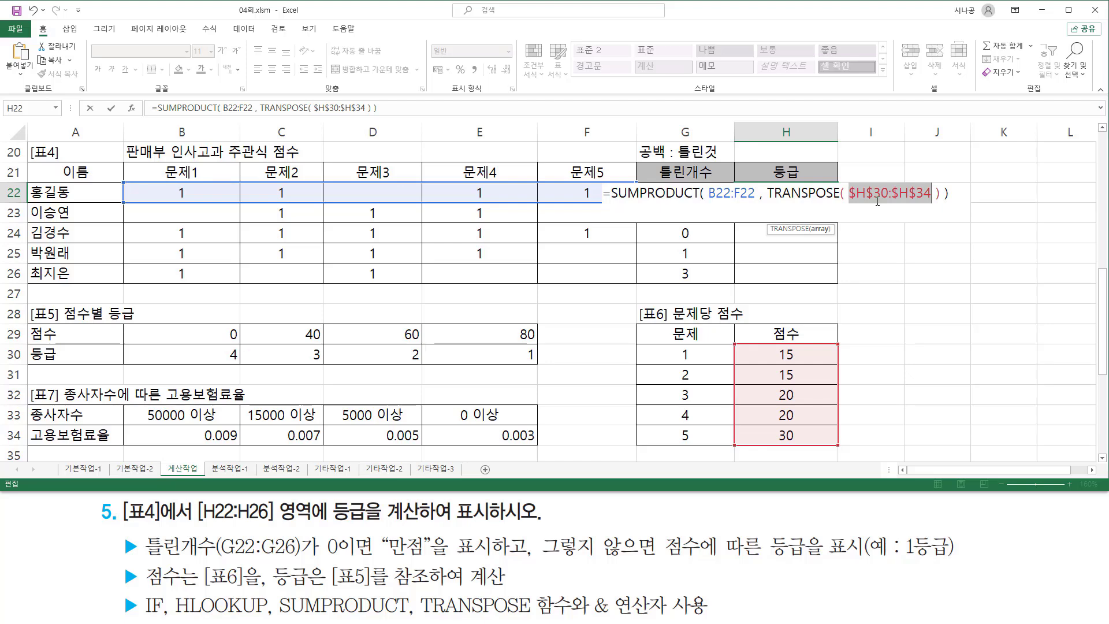
pyautogui.press('Return')
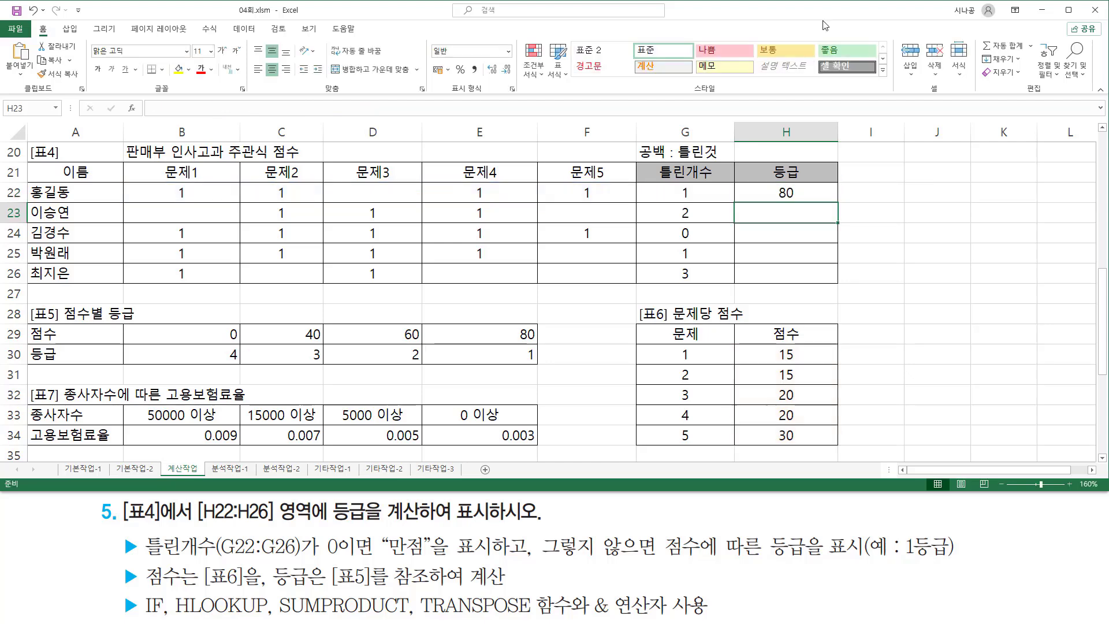
# Fill the SUMPRODUCT formula from H22 down through H26
pyautogui.click(799, 194)
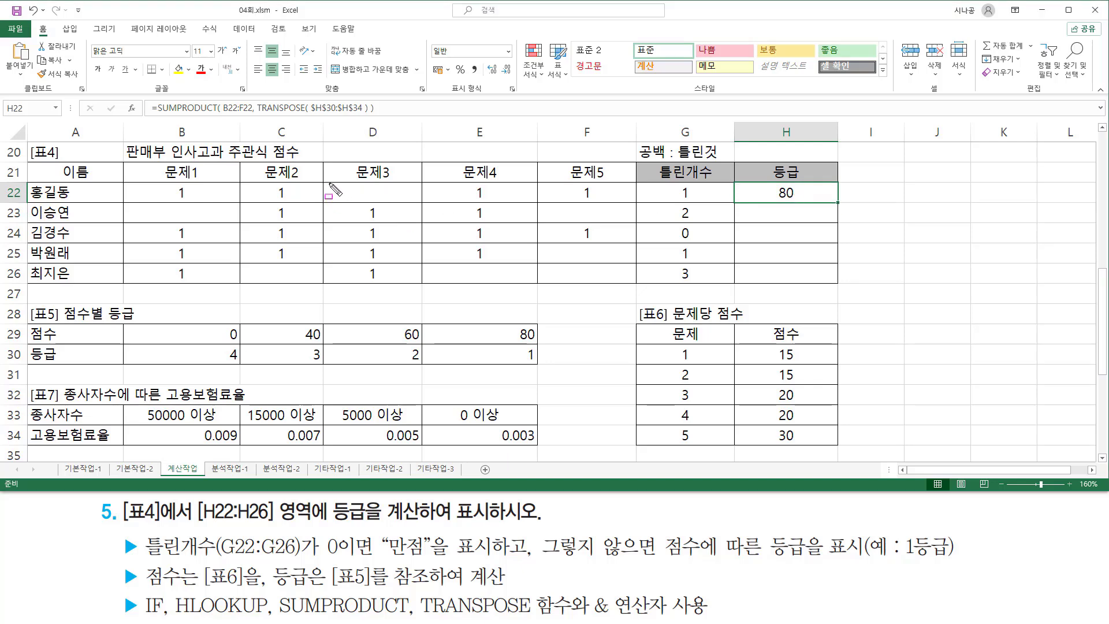
pyautogui.moveTo(328, 183); pyautogui.dragTo(408, 200)
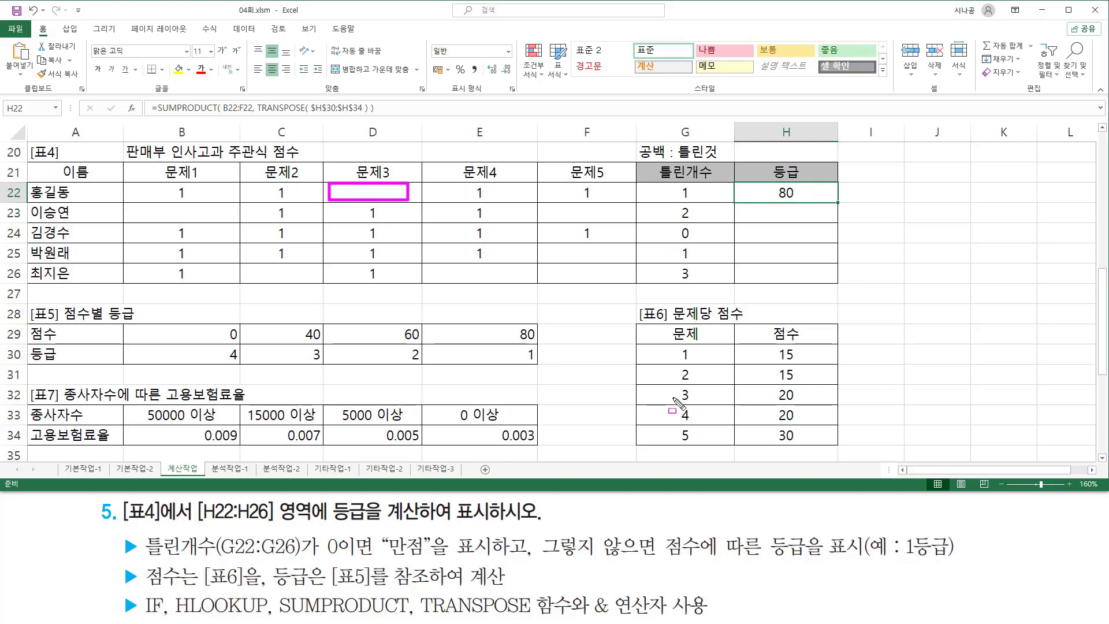
pyautogui.moveTo(676, 401)
pyautogui.mouseDown()
pyautogui.moveTo(832, 393)
pyautogui.moveTo(825, 400)
pyautogui.mouseUp()
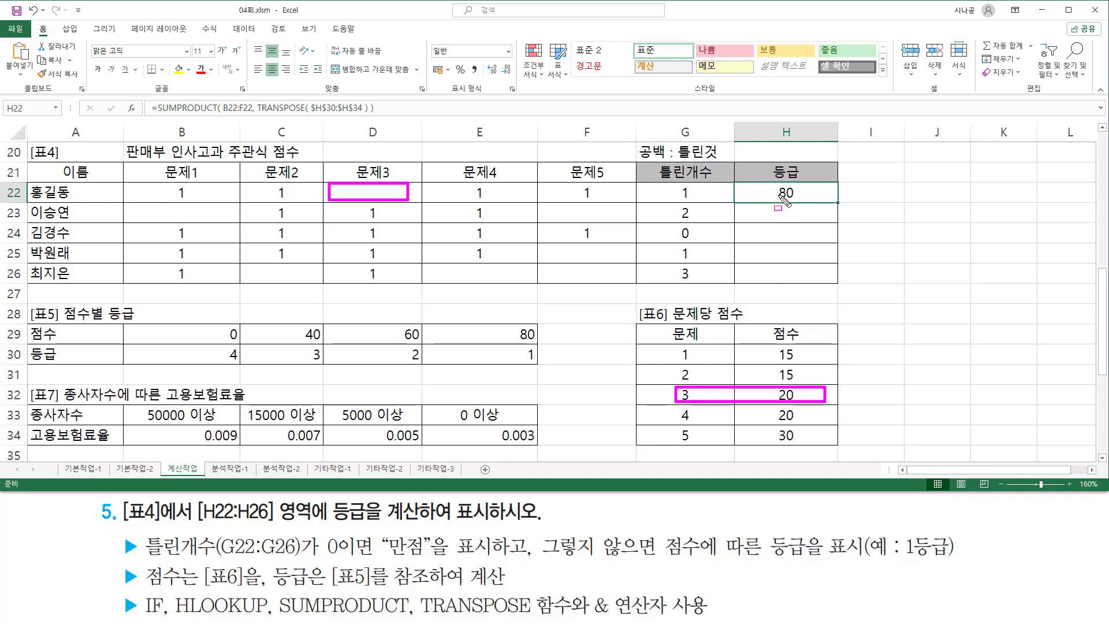
pyautogui.moveTo(777, 202)
pyautogui.mouseDown()
pyautogui.moveTo(839, 241)
pyautogui.moveTo(842, 283)
pyautogui.mouseUp()
pyautogui.press('Escape')
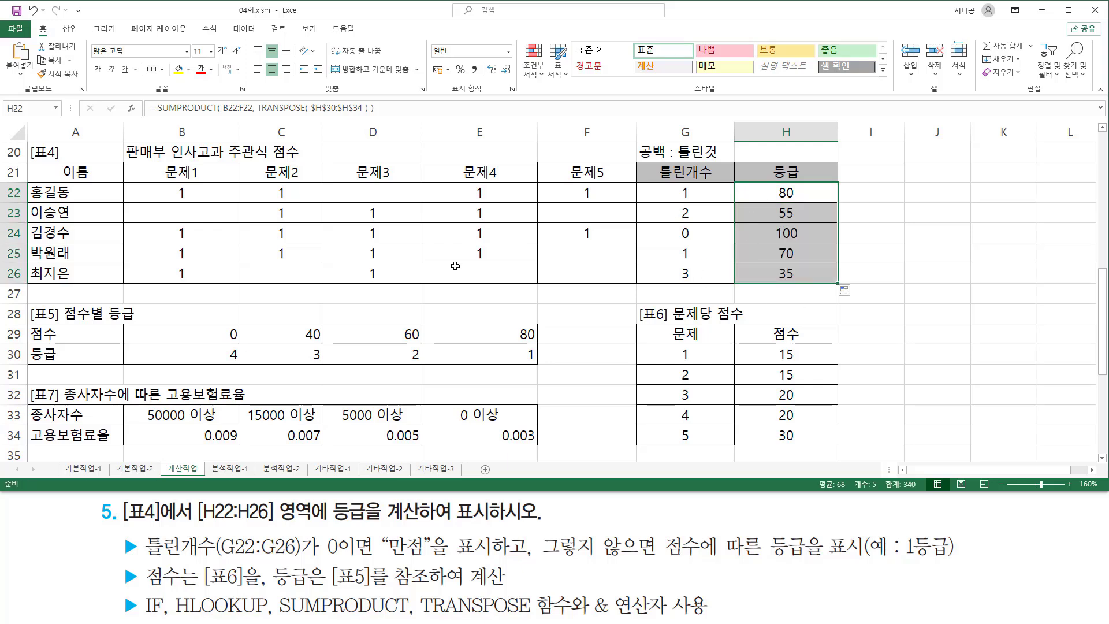
pyautogui.hotkey('ctrl', '2')
pyautogui.moveTo(153, 204); pyautogui.dragTo(217, 222)
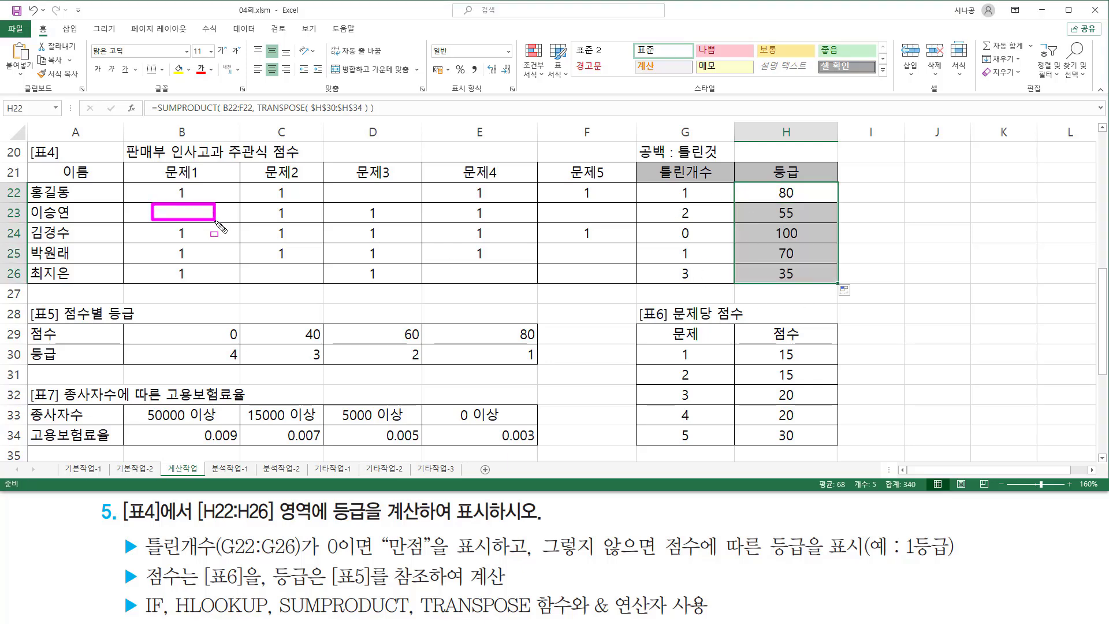
pyautogui.moveTo(550, 207); pyautogui.dragTo(618, 221)
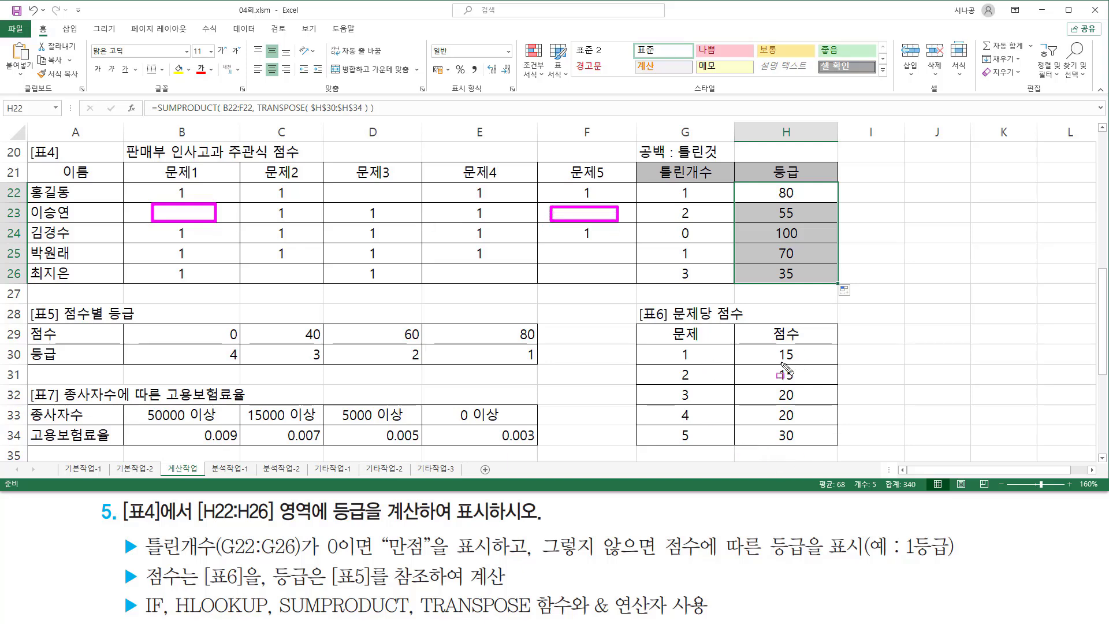
pyautogui.moveTo(776, 361); pyautogui.dragTo(800, 361)
pyautogui.moveTo(772, 444); pyautogui.dragTo(810, 444)
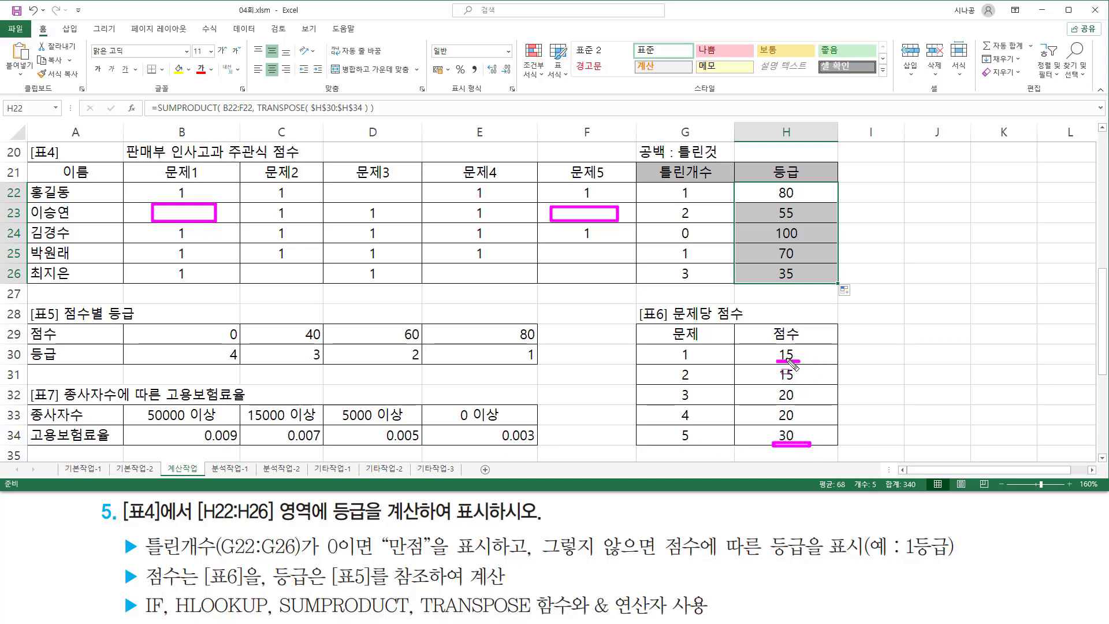
pyautogui.moveTo(772, 219); pyautogui.dragTo(801, 220)
pyautogui.press('Escape')
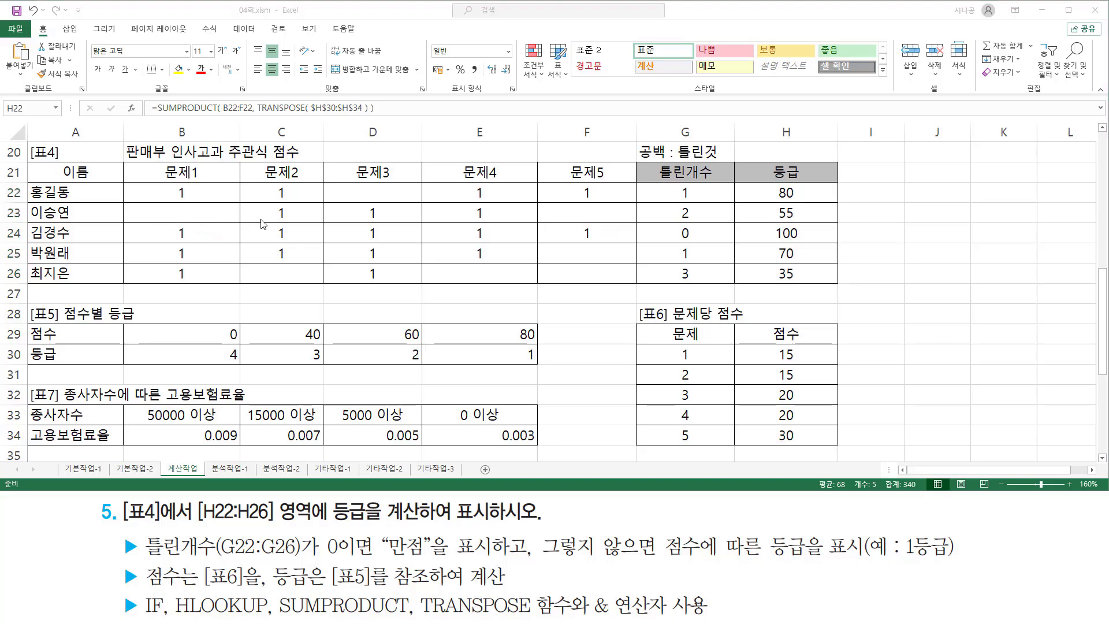
pyautogui.hotkey('ctrl', '2')
pyautogui.moveTo(163, 222)
pyautogui.mouseDown()
pyautogui.moveTo(173, 241)
pyautogui.moveTo(621, 242)
pyautogui.mouseUp()
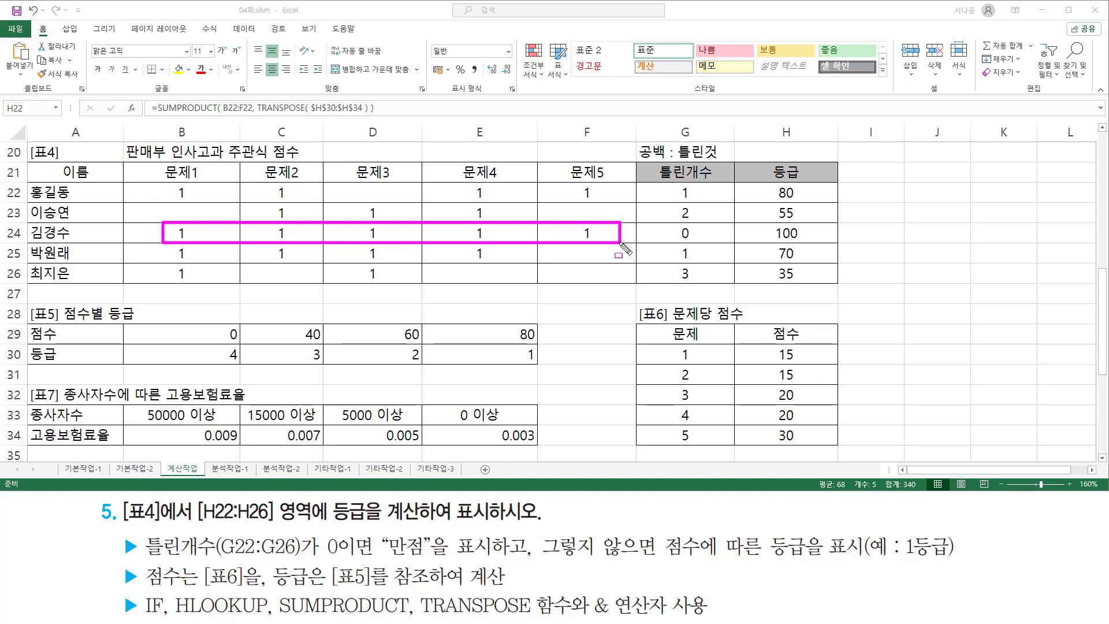
# Check the scores in H24:H26 against each row's answers and the points in table 6, and examine the grade table B29:E30
pyautogui.moveTo(768, 240); pyautogui.dragTo(809, 241)
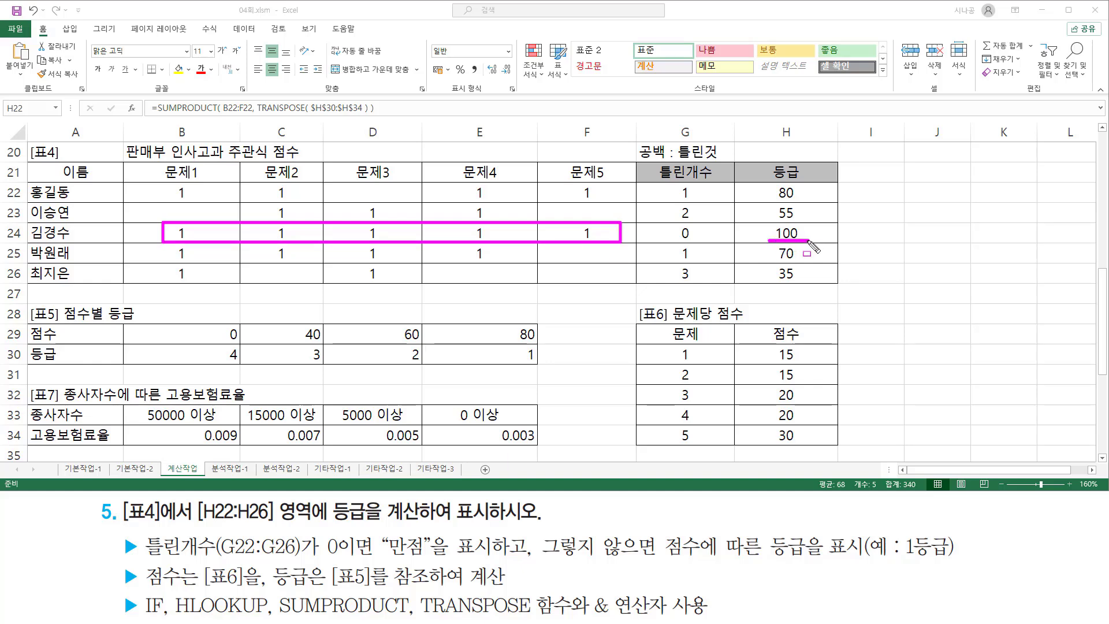
pyautogui.press('Escape')
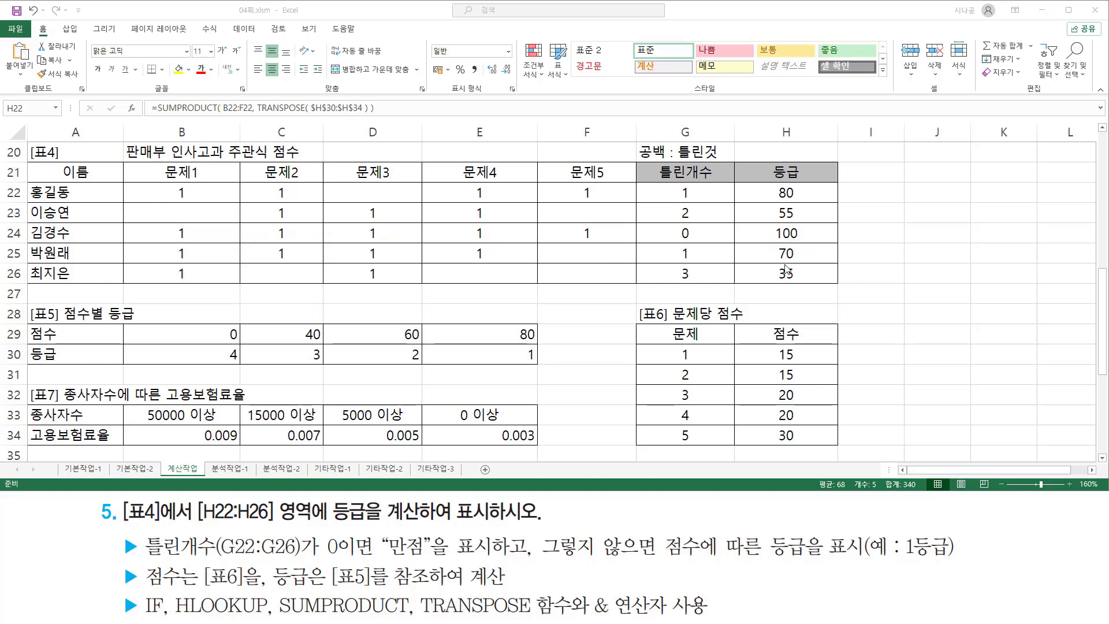
pyautogui.hotkey('ctrl', '2')
pyautogui.moveTo(768, 261); pyautogui.dragTo(812, 261)
pyautogui.moveTo(560, 245); pyautogui.dragTo(619, 261)
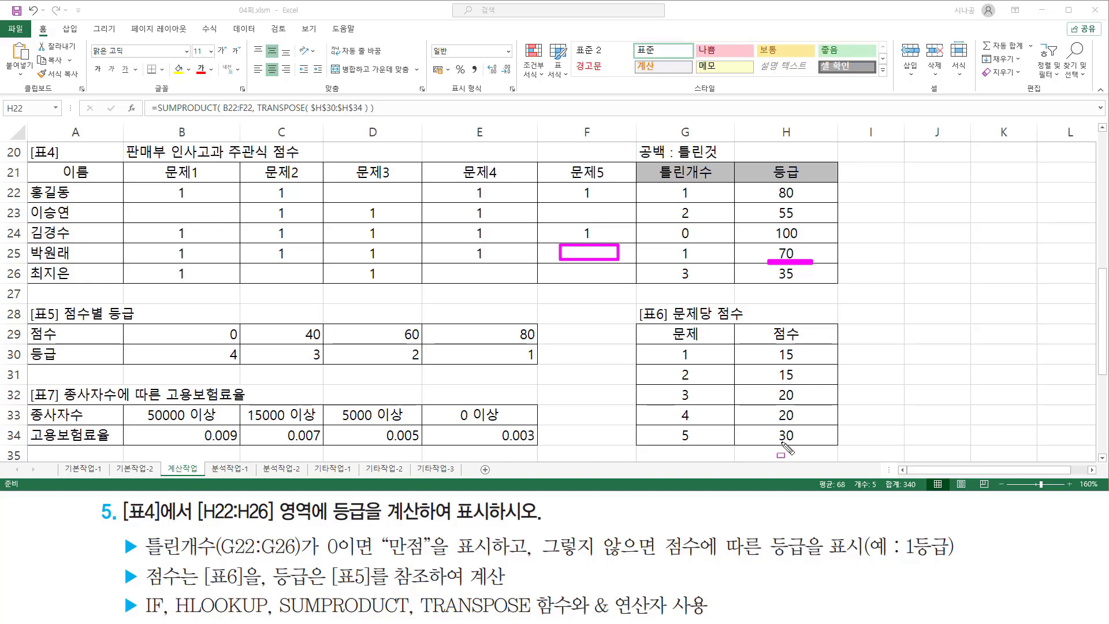
pyautogui.moveTo(773, 429); pyautogui.dragTo(803, 445)
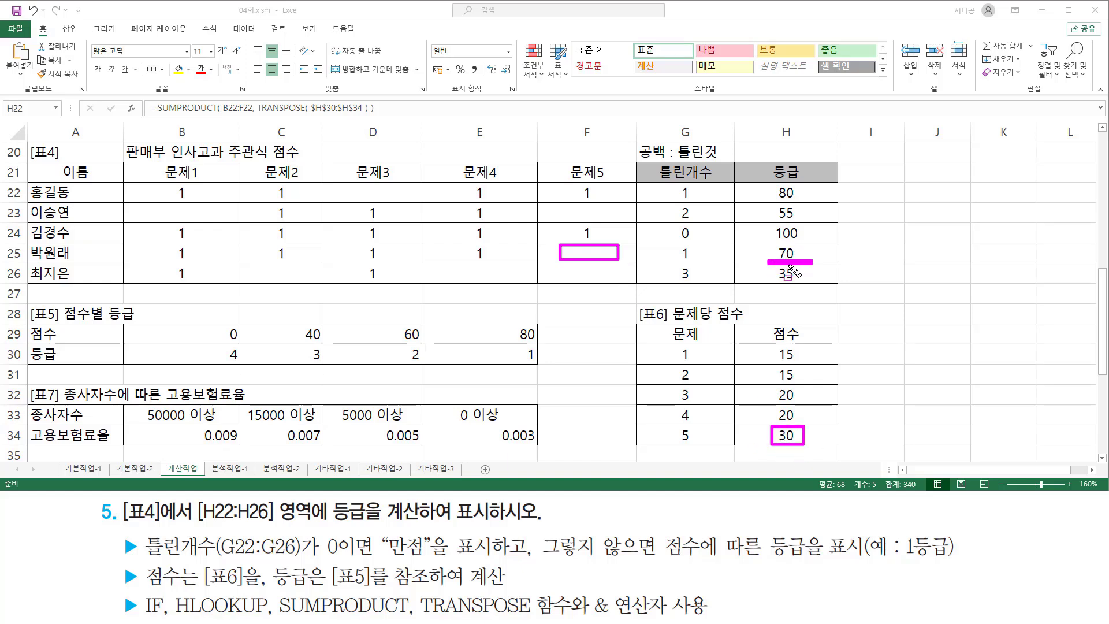
pyautogui.press('e')
pyautogui.moveTo(763, 282); pyautogui.dragTo(807, 281)
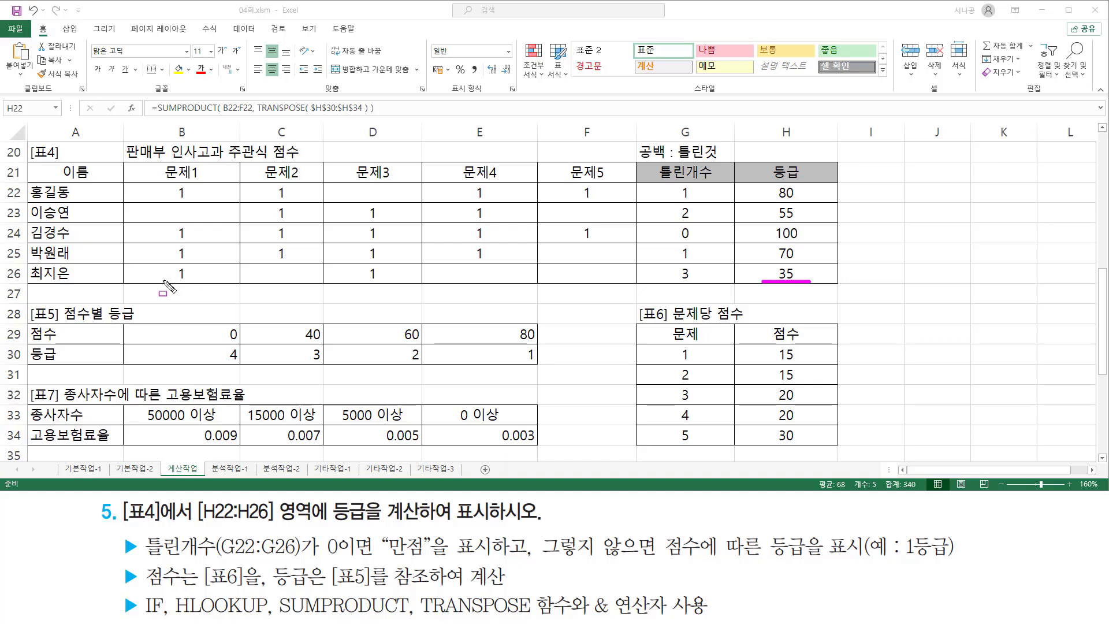
pyautogui.moveTo(163, 281); pyautogui.dragTo(199, 281)
pyautogui.moveTo(350, 282); pyautogui.dragTo(402, 281)
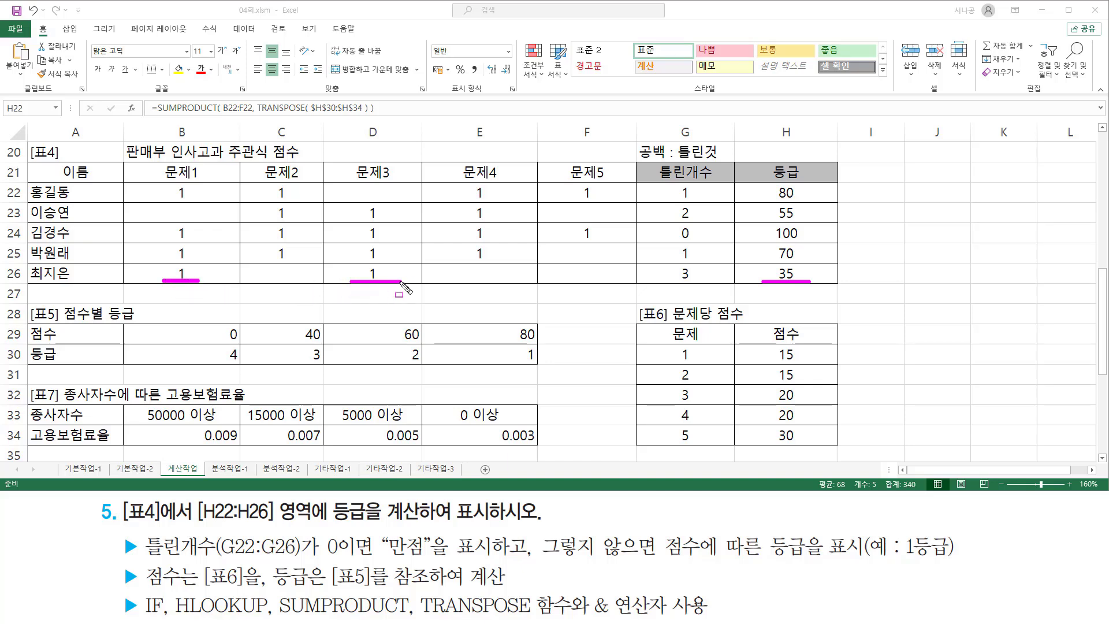
pyautogui.moveTo(765, 346)
pyautogui.mouseDown()
pyautogui.moveTo(805, 364)
pyautogui.moveTo(802, 403)
pyautogui.mouseUp()
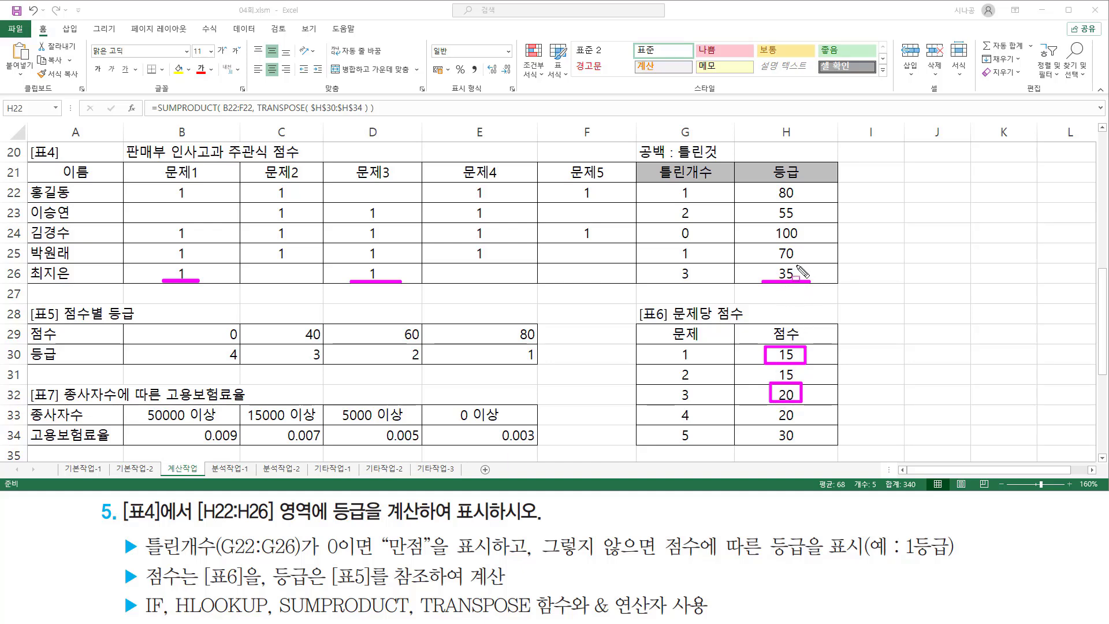
pyautogui.press('Escape')
pyautogui.click(799, 195)
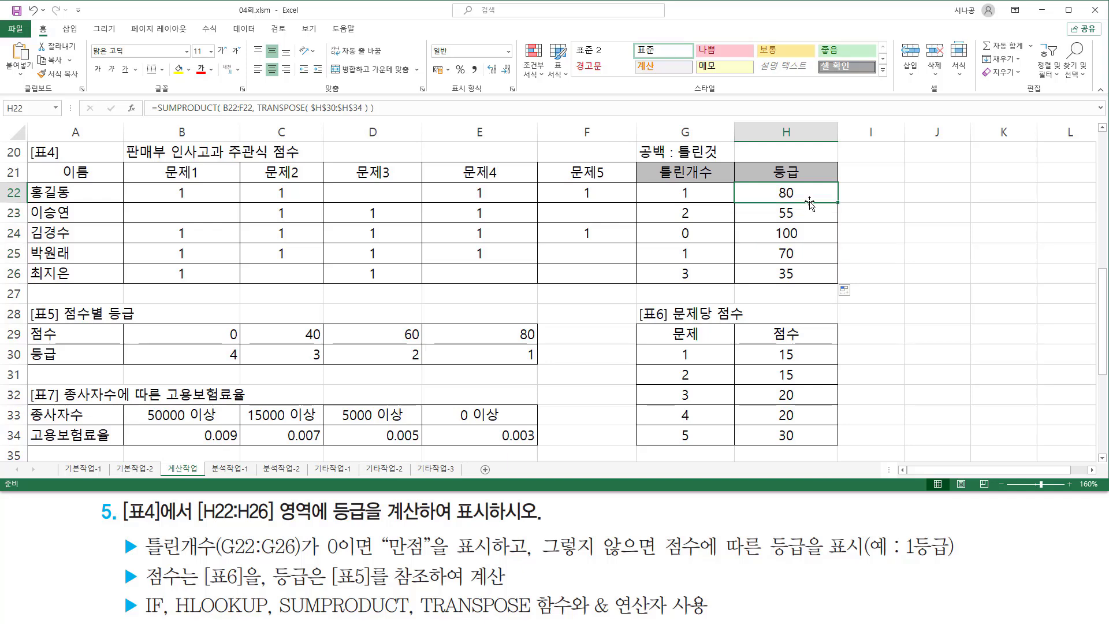
pyautogui.moveTo(132, 322)
pyautogui.mouseDown()
pyautogui.moveTo(368, 358)
pyautogui.moveTo(541, 364)
pyautogui.mouseUp()
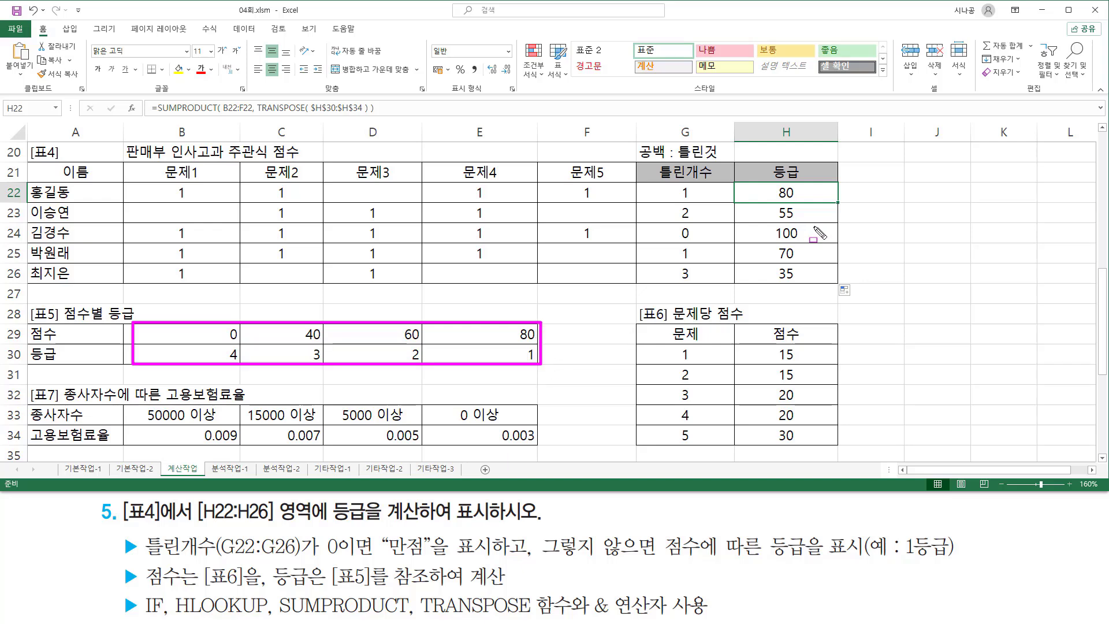
pyautogui.press('Escape')
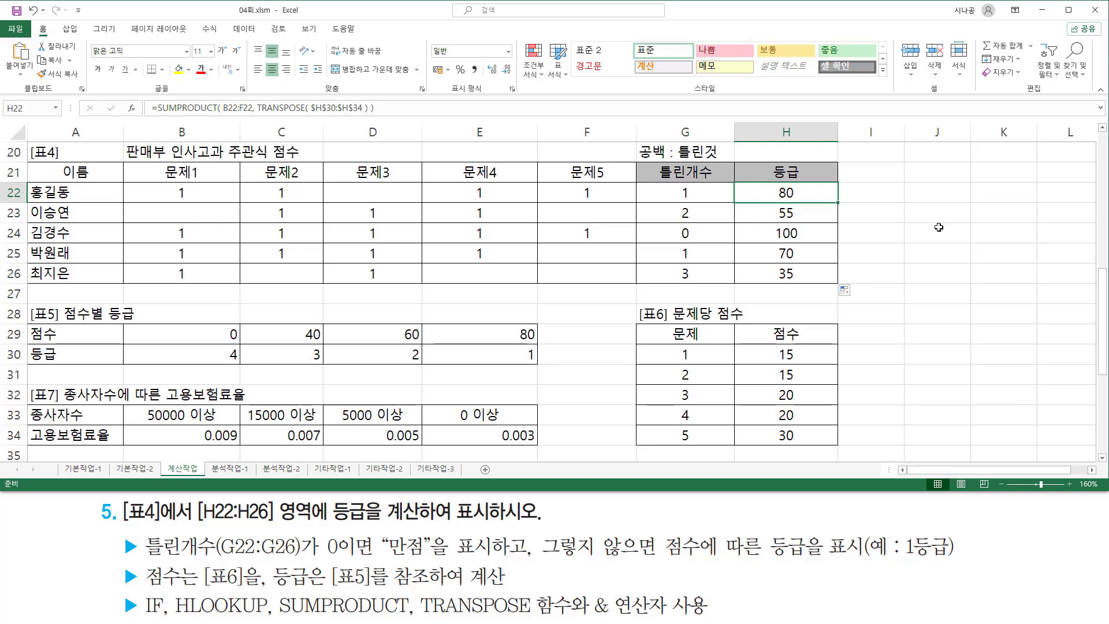
# Enter the syntax note "hlookup( 찾을값, 범위, 행번호, 옵션 )" in cell I27
pyautogui.click(1091, 469)
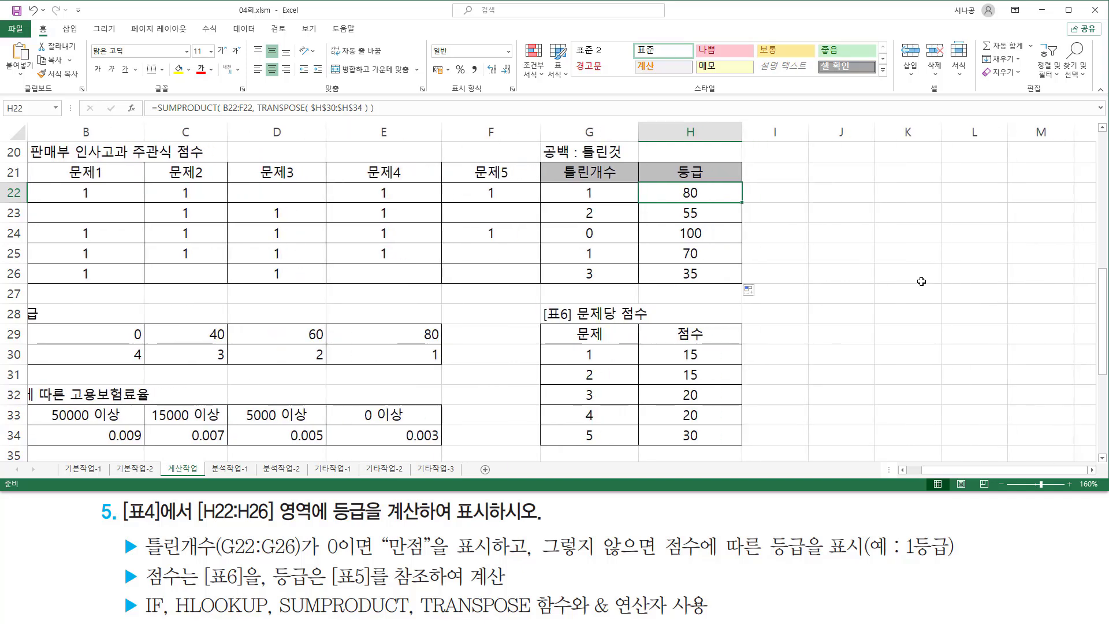
pyautogui.click(774, 293)
pyautogui.write('hlook')
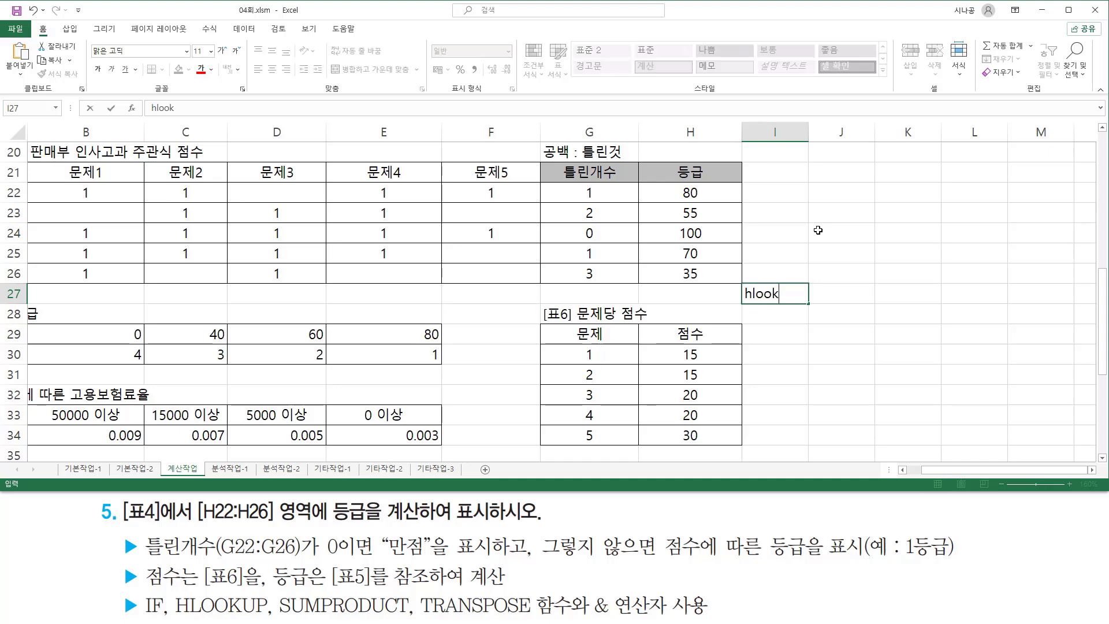
pyautogui.write('up( 찾을값, ')
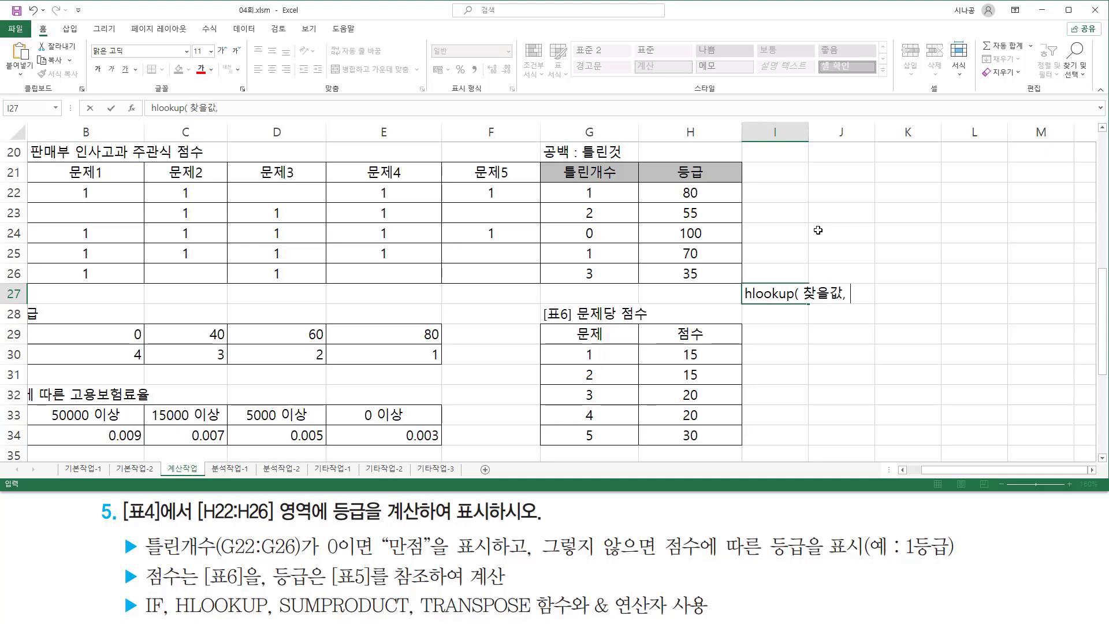
pyautogui.write('범ㅇ')
pyautogui.write(',')
pyautogui.write(' 행ㅂ')
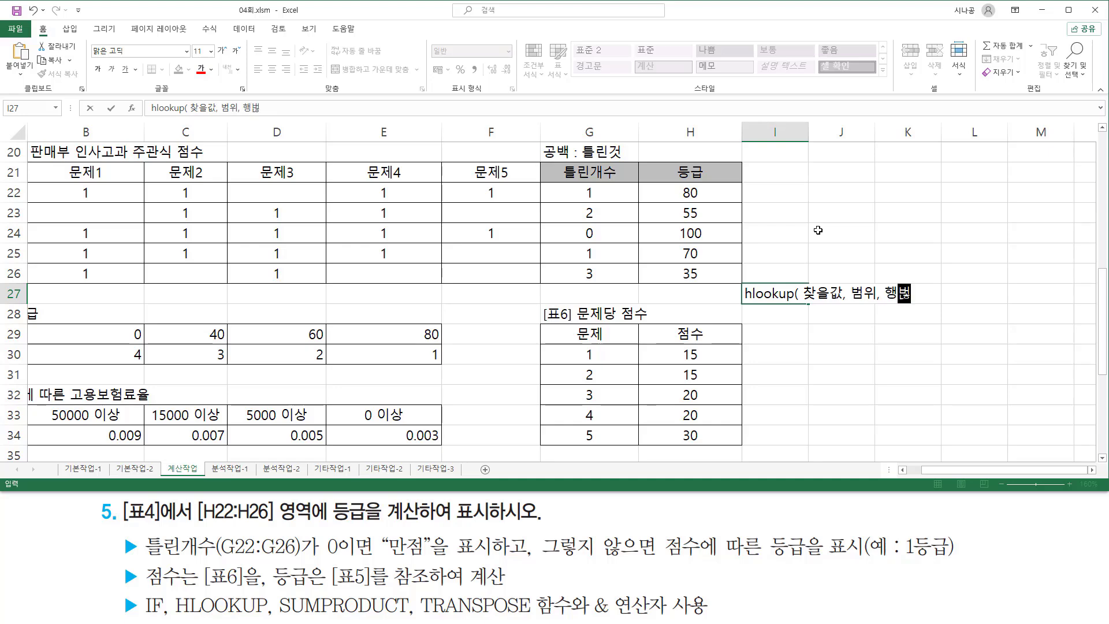
pyautogui.write('번호, 옵셤')
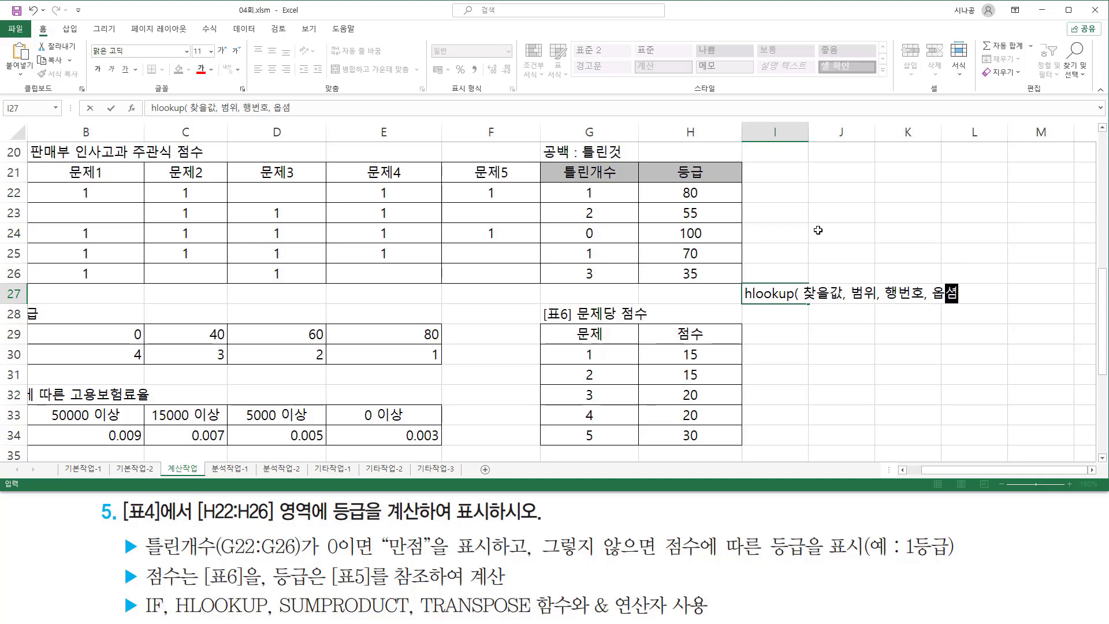
pyautogui.press('BackSpace')
pyautogui.write('ㄴ')
pyautogui.press('Return')
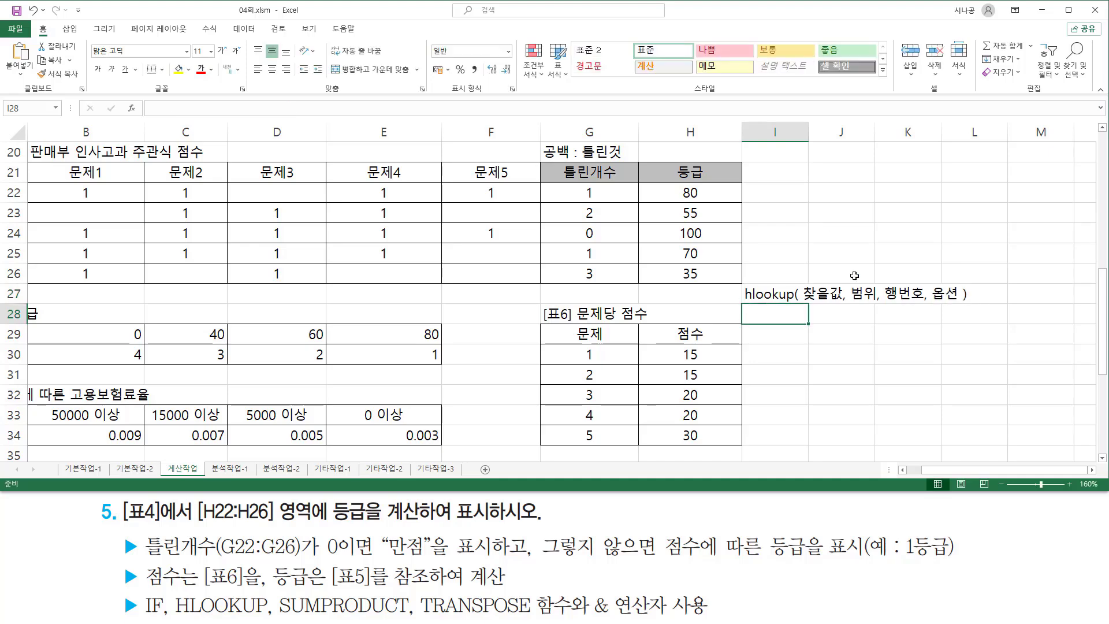
pyautogui.hotkey('ctrl', '2')
pyautogui.moveTo(806, 304)
pyautogui.mouseDown()
pyautogui.moveTo(842, 303)
pyautogui.moveTo(855, 283)
pyautogui.moveTo(848, 302)
pyautogui.moveTo(961, 302)
pyautogui.mouseUp()
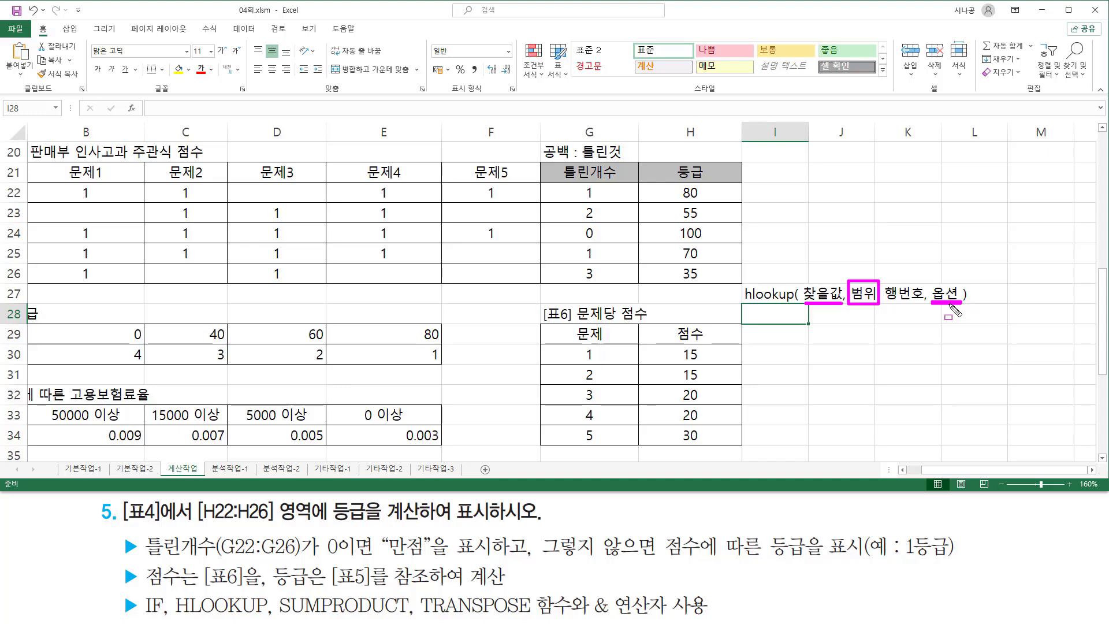
pyautogui.press('Escape')
# Enter TRUE in J28 and FALSE in J29 as the option values beneath the HLOOKUP syntax note
pyautogui.click(831, 317)
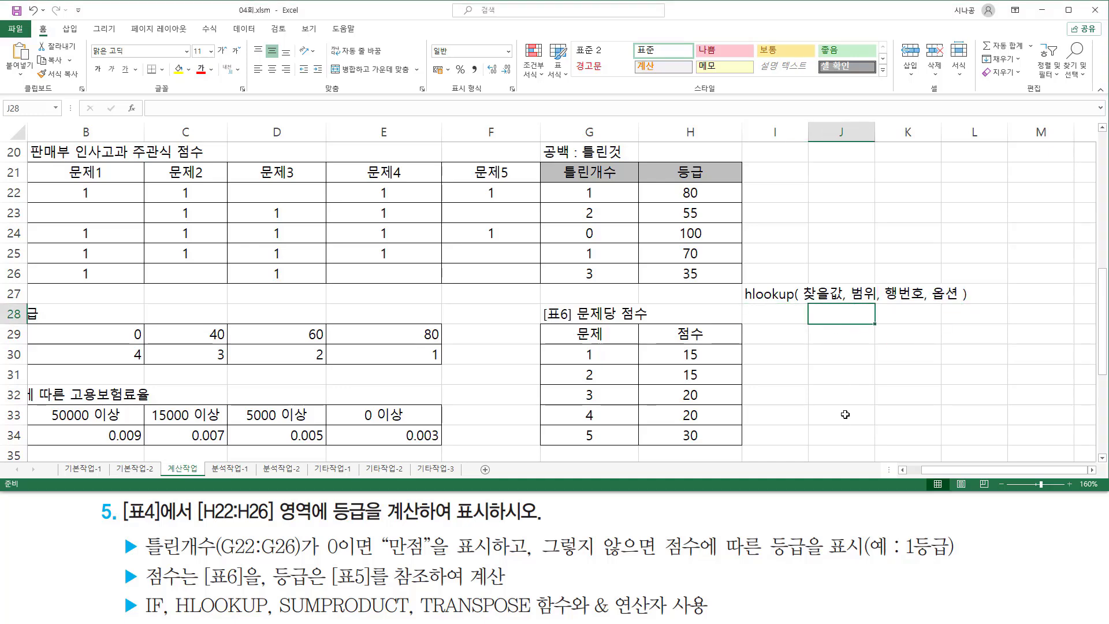
pyautogui.write('true')
pyautogui.press('Return')
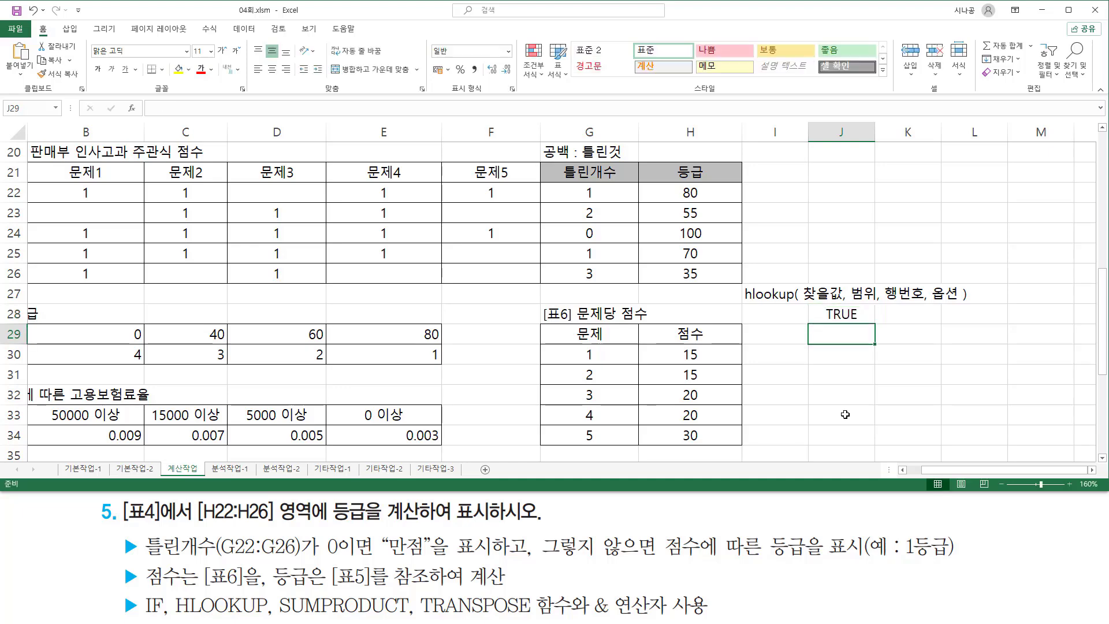
pyautogui.write('false')
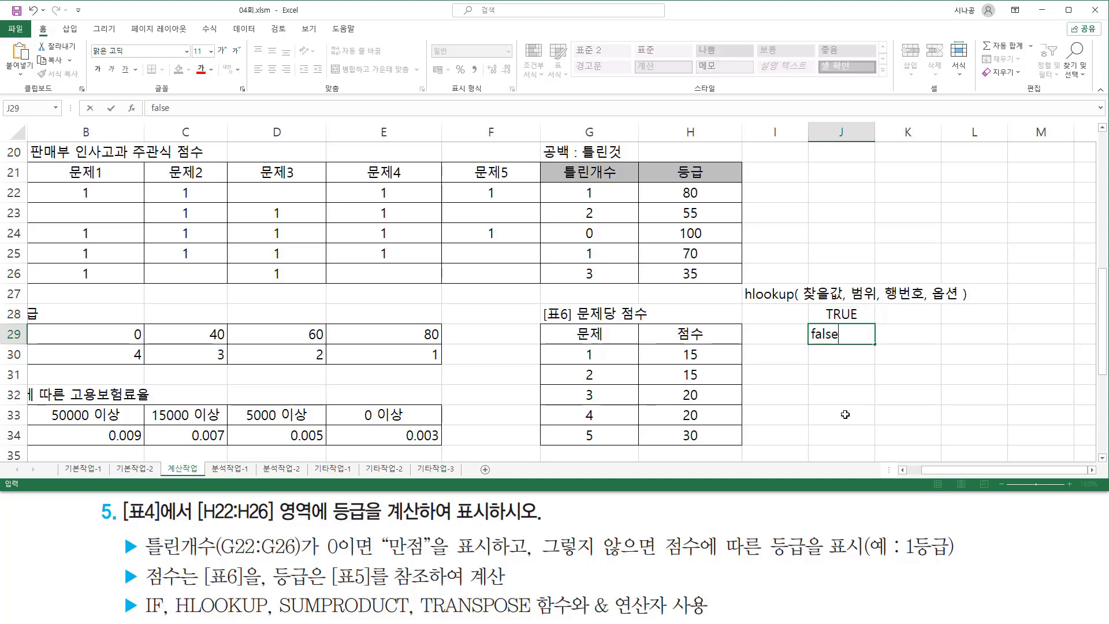
pyautogui.press('Return')
# Extend the TRUE entry in J28 so that it reads "TRUE(생략) - 근사값"
pyautogui.press('Up')
pyautogui.press('Up')
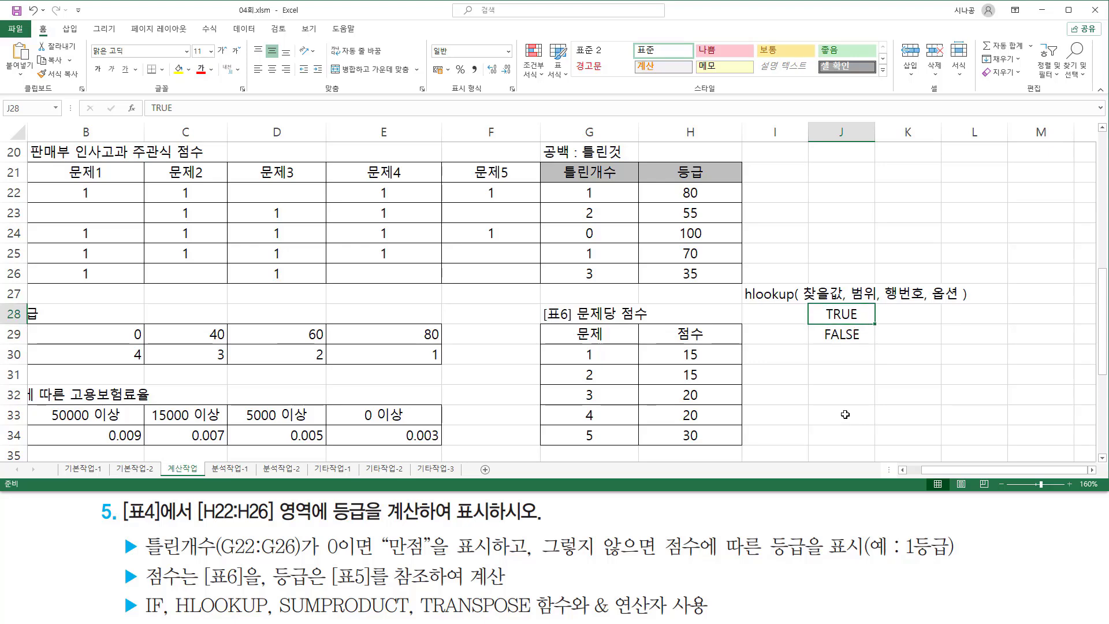
pyautogui.press('F2')
pyautogui.write('(')
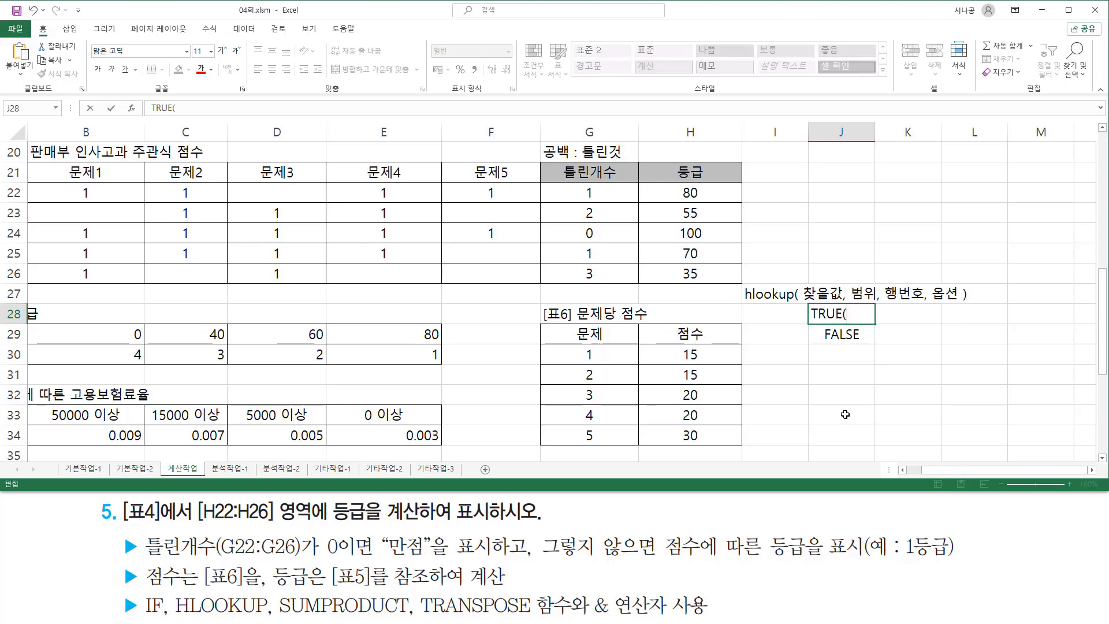
pyautogui.write('생략)')
pyautogui.press('Return')
pyautogui.press('Up')
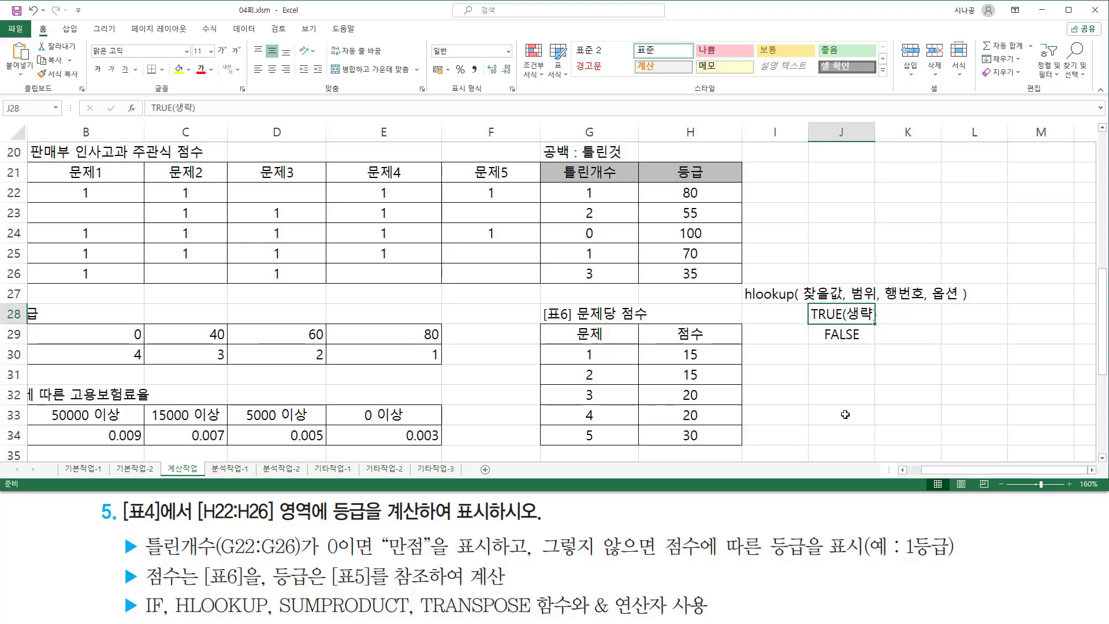
pyautogui.press('F2')
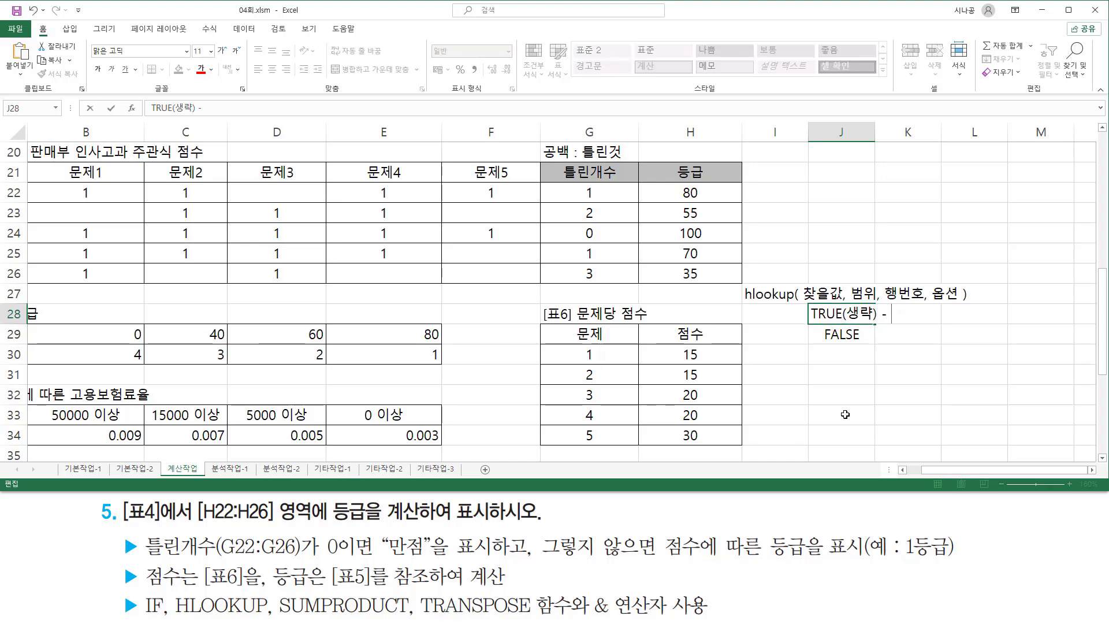
pyautogui.write('-')
pyautogui.write(' ㄱ')
pyautogui.write('ㄴ사가')
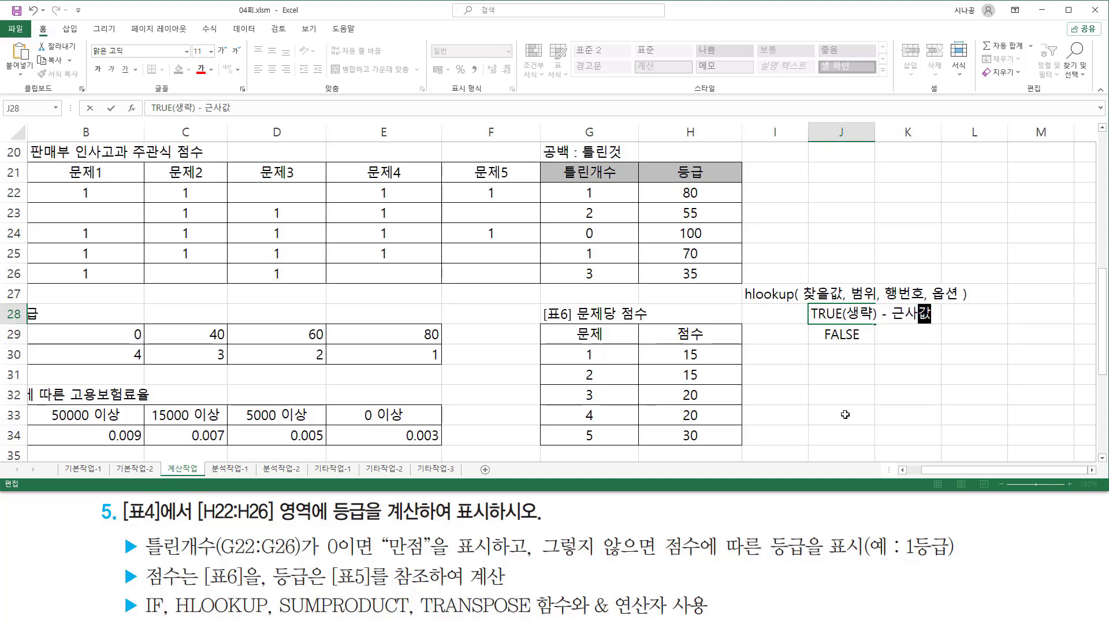
pyautogui.press('Return')
# Extend the FALSE entry in J29 so that it reads "FALSE - 정확하게 일치하는 값"
pyautogui.press('F2')
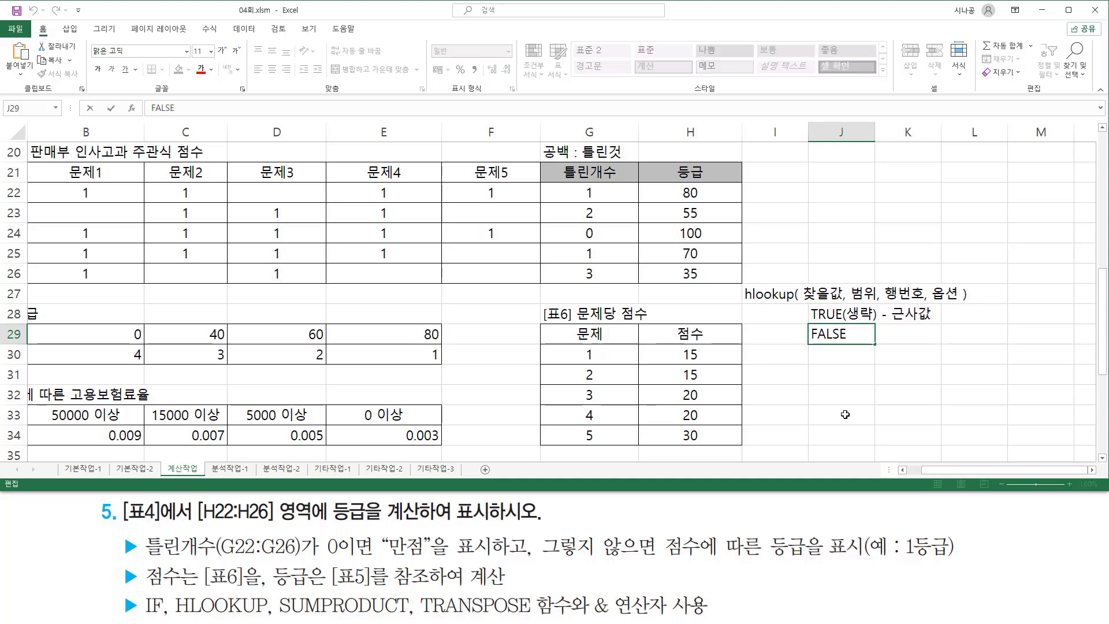
pyautogui.write('- 정확학')
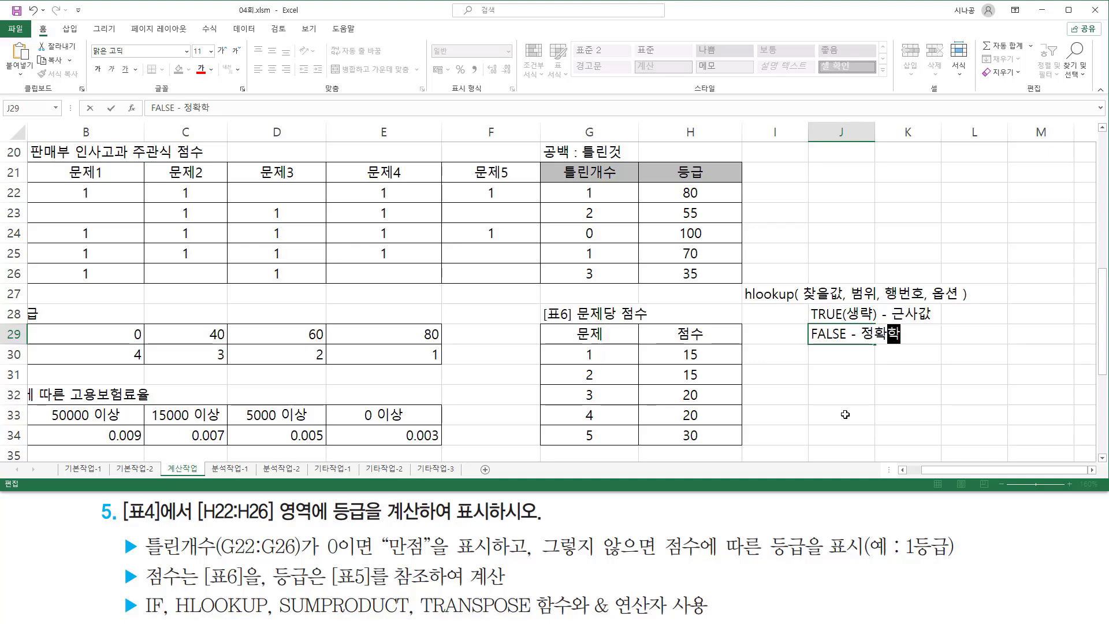
pyautogui.write('게 일')
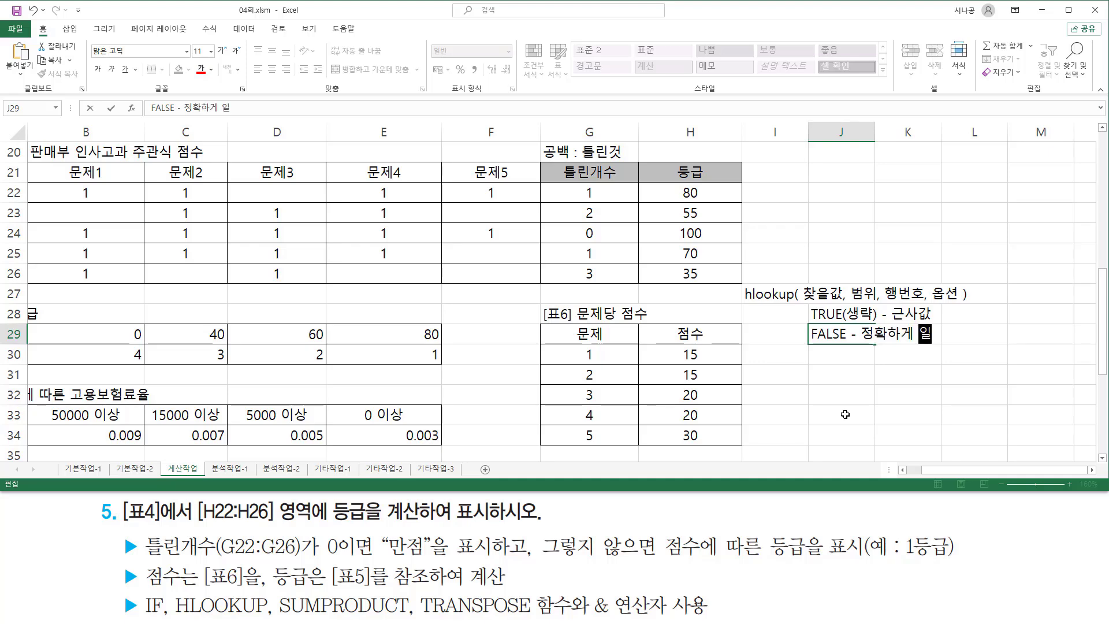
pyautogui.write('치하는 값')
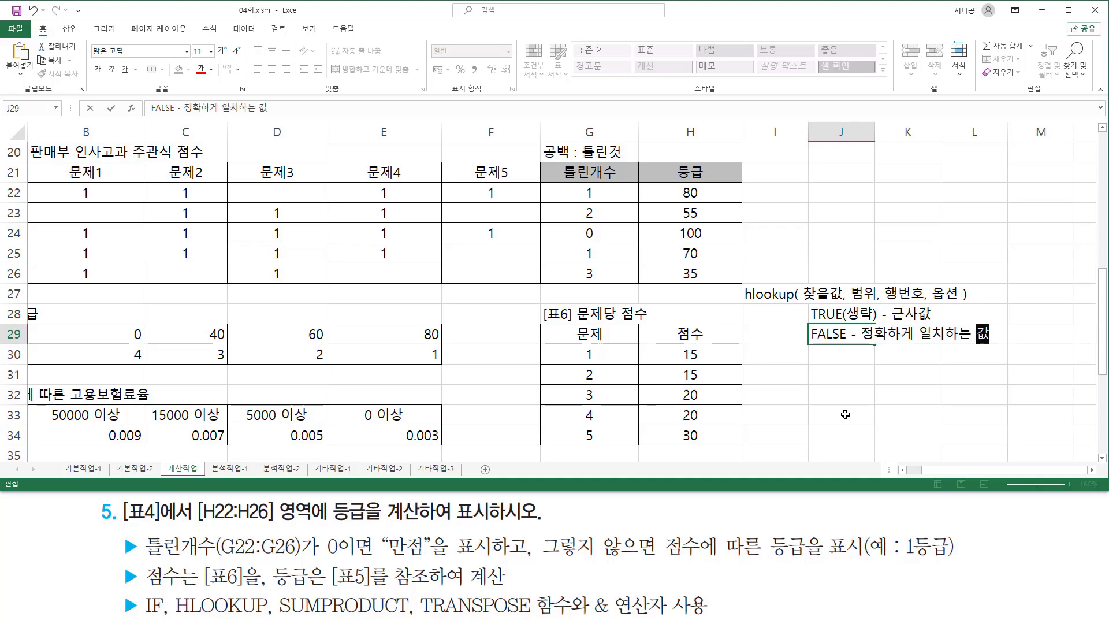
pyautogui.press('Return')
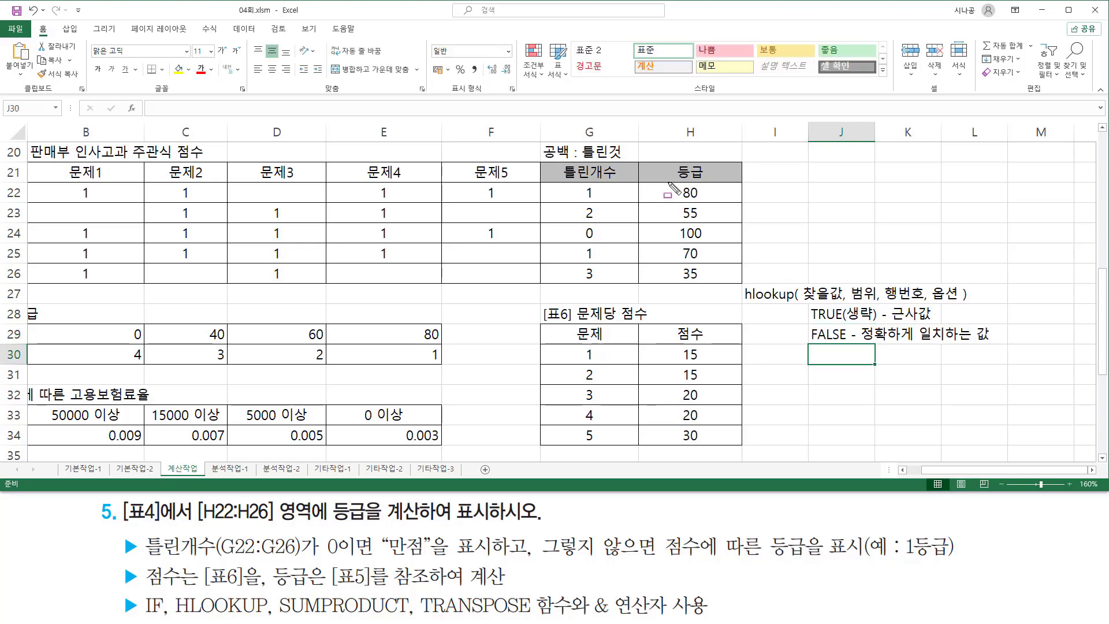
# Compare the scores in H22:H26 with the score thresholds in B29:E30 to see which HLOOKUP match option applies
pyautogui.moveTo(668, 182)
pyautogui.mouseDown()
pyautogui.moveTo(693, 269)
pyautogui.moveTo(712, 282)
pyautogui.mouseUp()
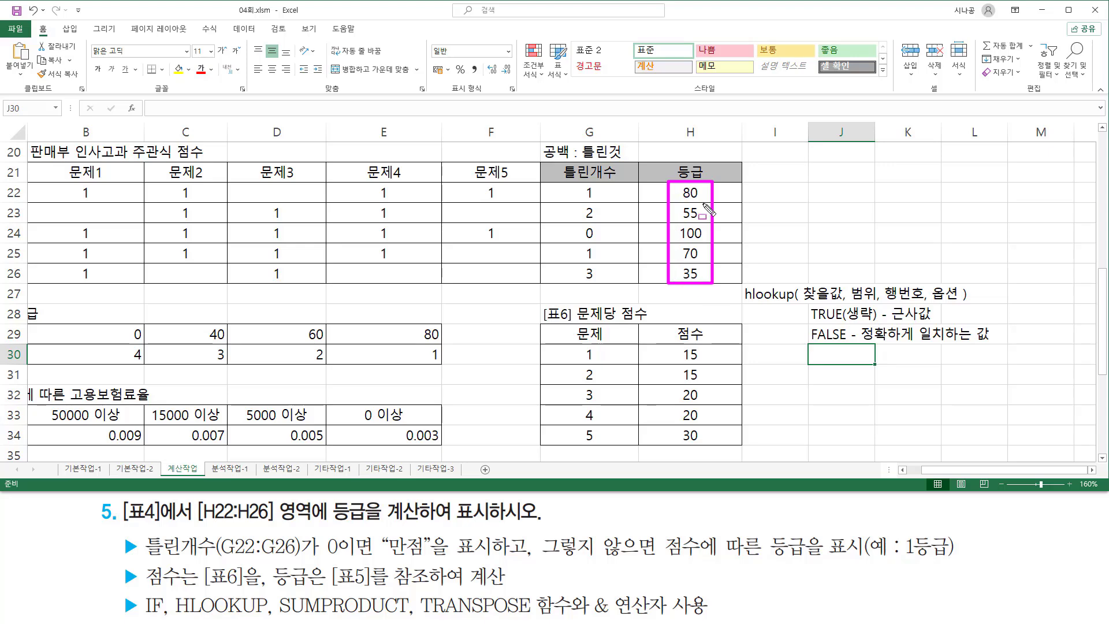
pyautogui.moveTo(29, 326); pyautogui.dragTo(449, 368)
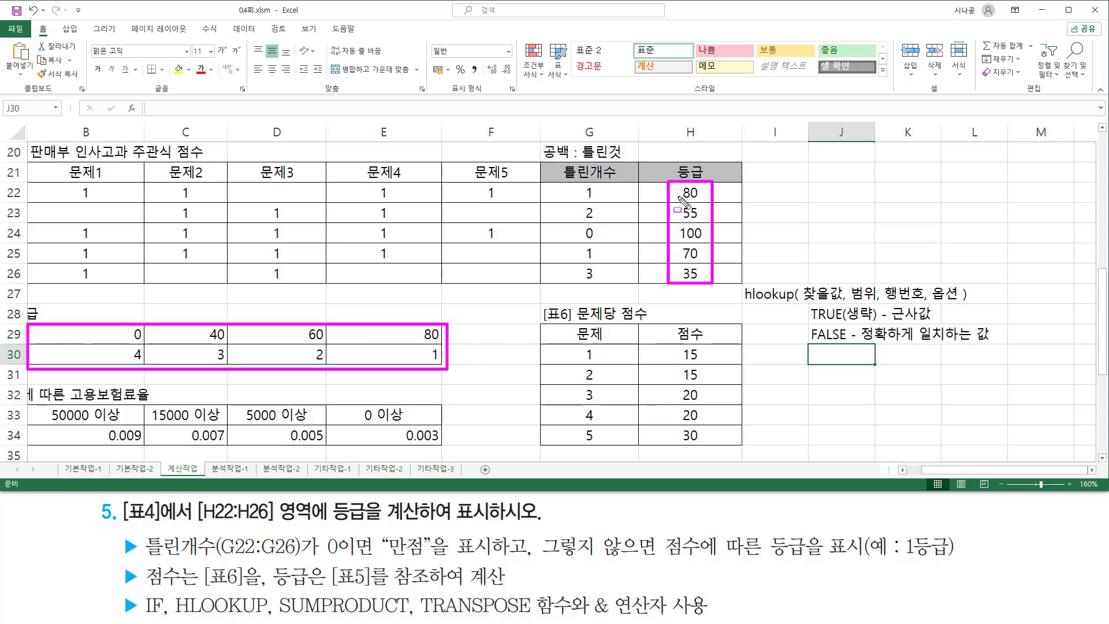
pyautogui.moveTo(680, 199); pyautogui.dragTo(700, 200)
pyautogui.moveTo(419, 327); pyautogui.dragTo(419, 327)
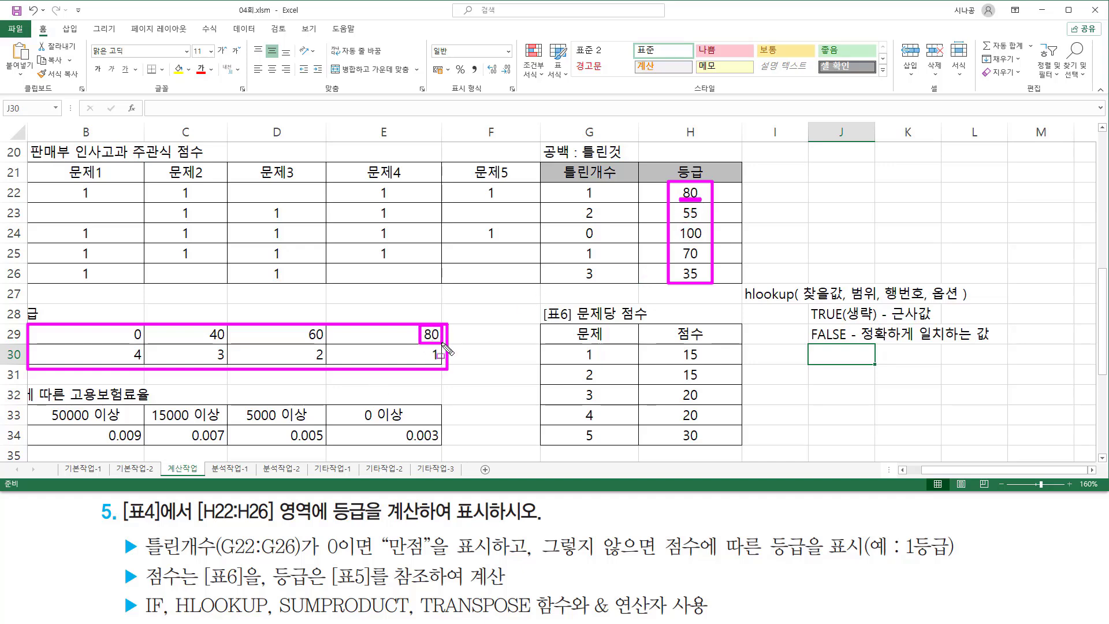
pyautogui.moveTo(677, 219); pyautogui.dragTo(702, 220)
pyautogui.moveTo(675, 238); pyautogui.dragTo(710, 238)
pyautogui.moveTo(683, 259)
pyautogui.mouseDown()
pyautogui.moveTo(700, 259)
pyautogui.moveTo(709, 282)
pyautogui.mouseUp()
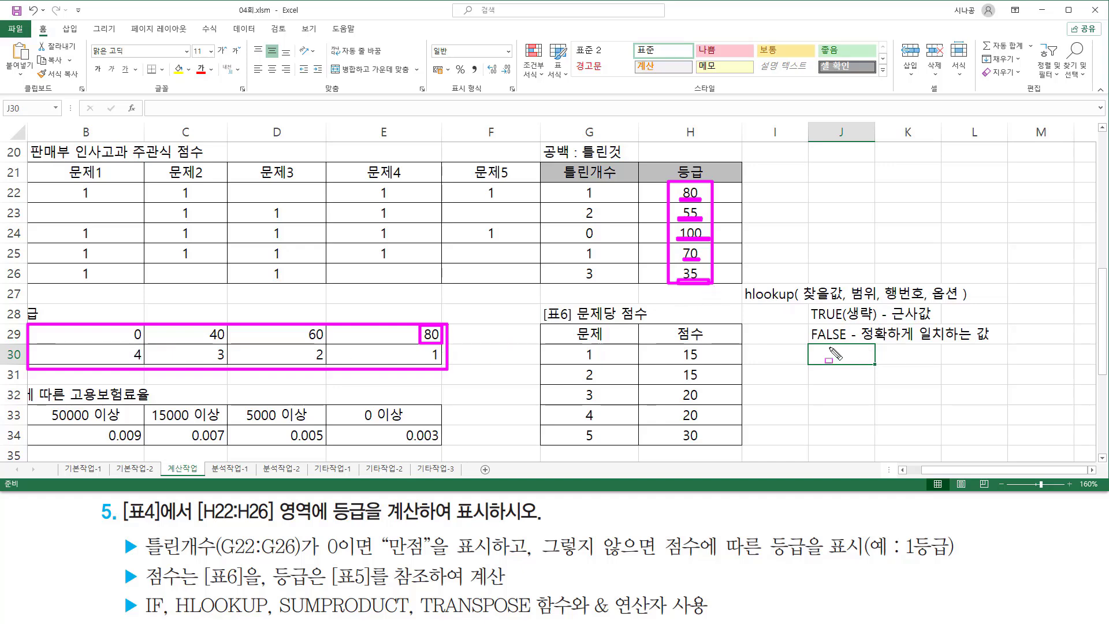
pyautogui.moveTo(807, 343); pyautogui.dragTo(993, 343)
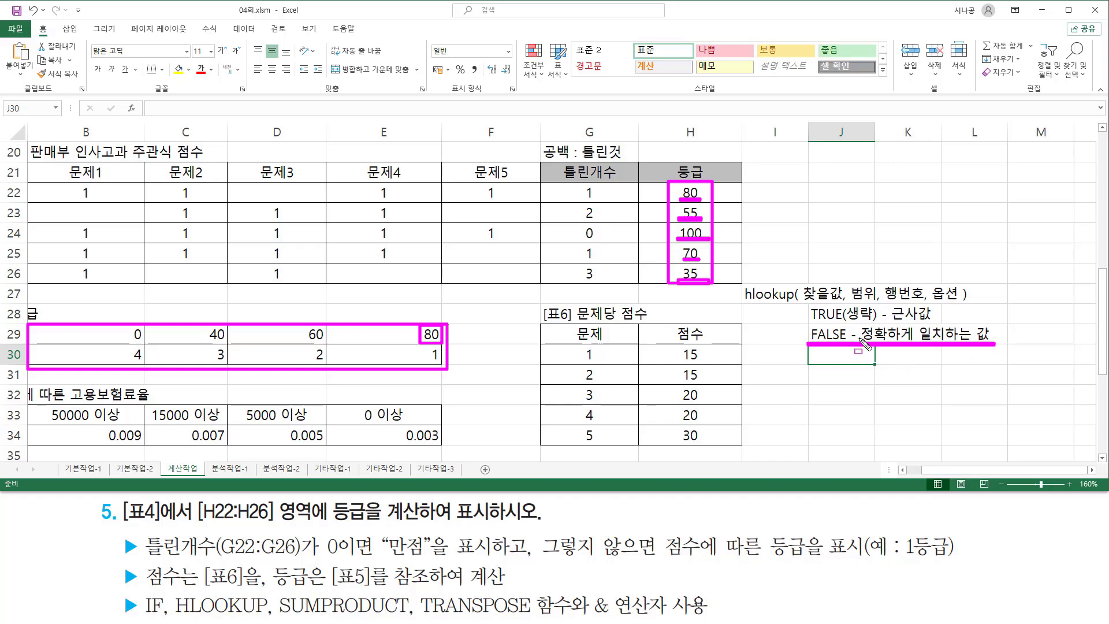
pyautogui.moveTo(675, 183)
pyautogui.mouseDown()
pyautogui.moveTo(675, 220)
pyautogui.moveTo(709, 239)
pyautogui.moveTo(712, 286)
pyautogui.mouseUp()
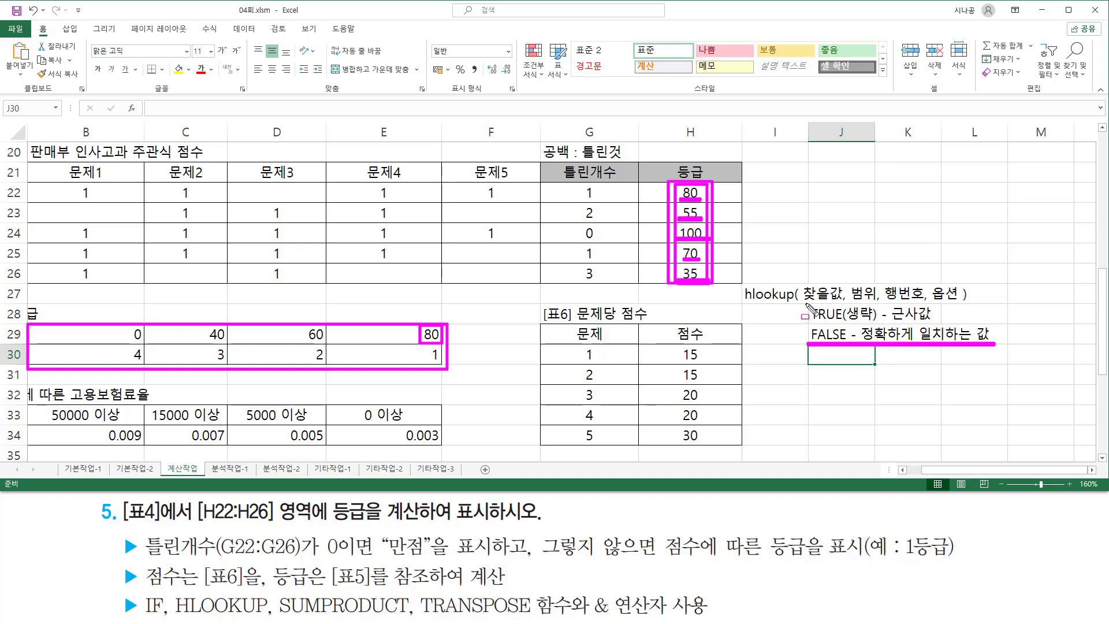
pyautogui.moveTo(806, 304); pyautogui.dragTo(935, 327)
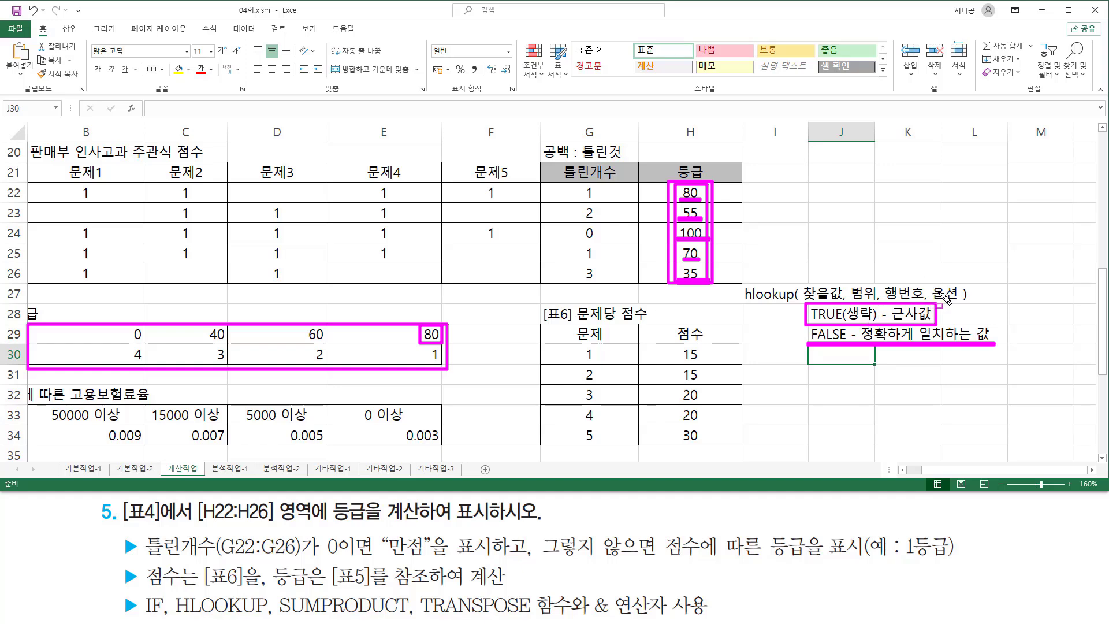
pyautogui.moveTo(941, 287); pyautogui.dragTo(945, 292)
pyautogui.press('Escape')
# Wrap the SUMPRODUCT expression in H22 in an HLOOKUP function so that it serves as the lookup value
pyautogui.click(913, 469)
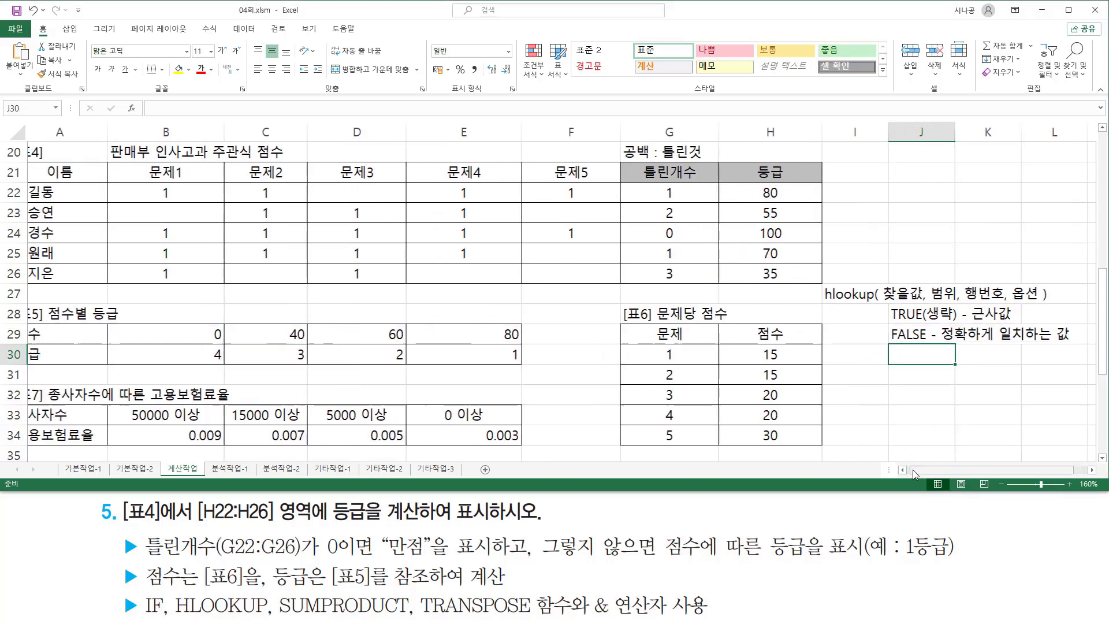
pyautogui.doubleClick(795, 192)
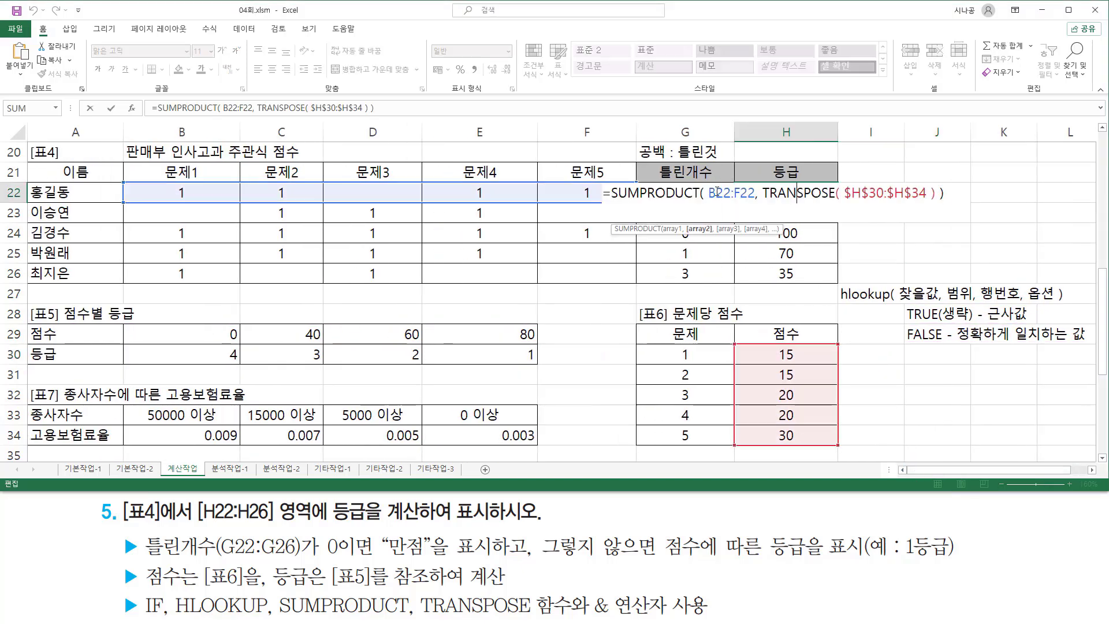
pyautogui.moveTo(611, 192); pyautogui.dragTo(1052, 192)
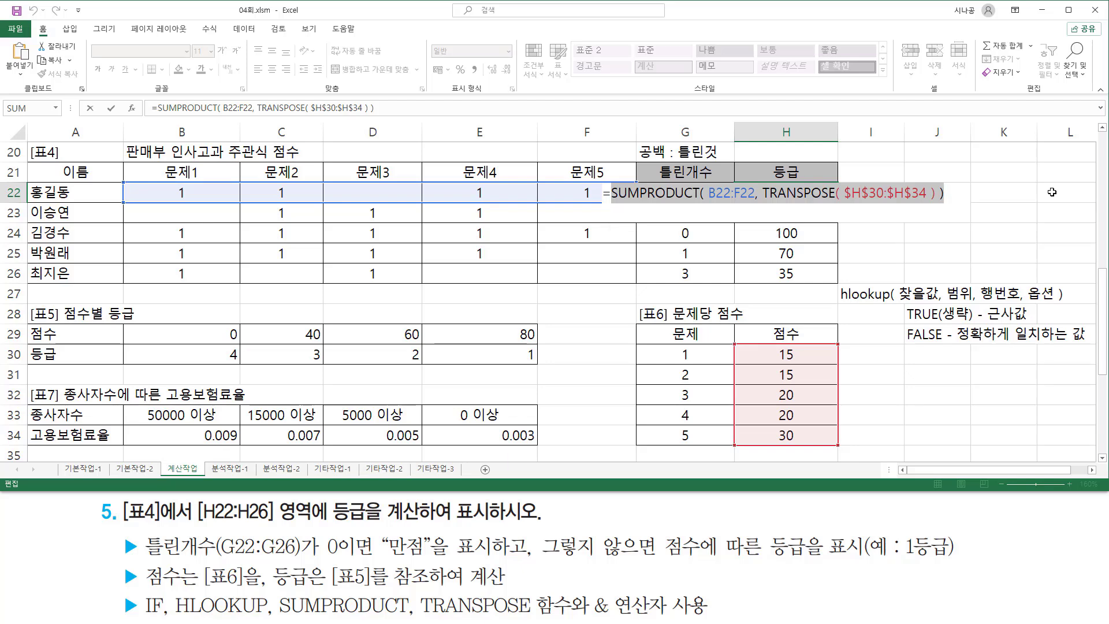
pyautogui.hotkey('ctrl', 'x')
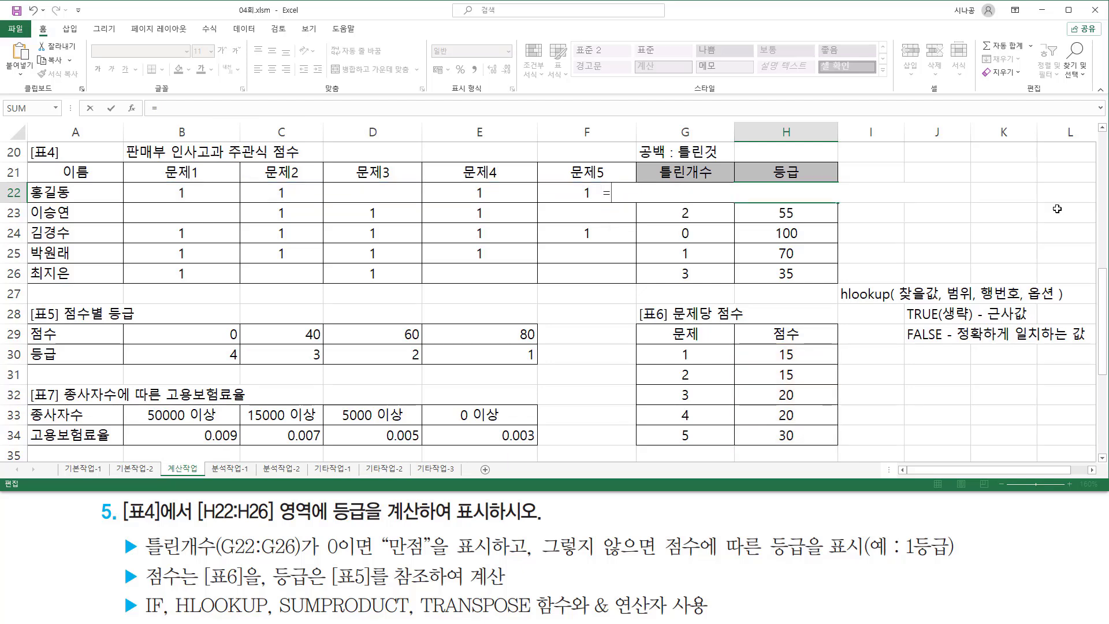
pyautogui.write('h')
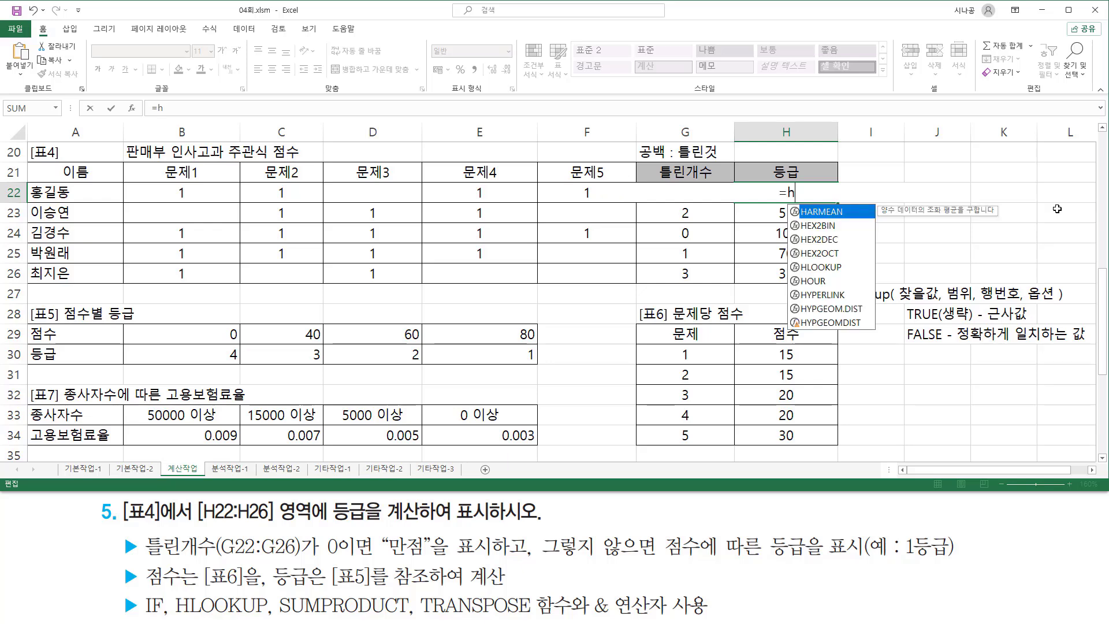
pyautogui.write('lo')
pyautogui.press('Tab')
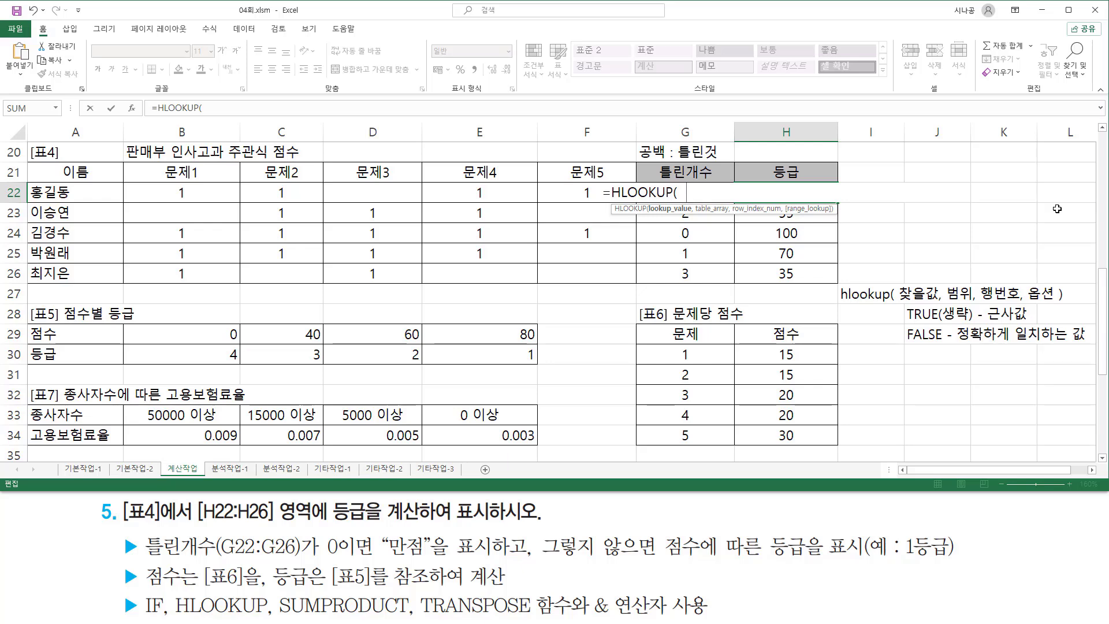
pyautogui.hotkey('ctrl', 'v')
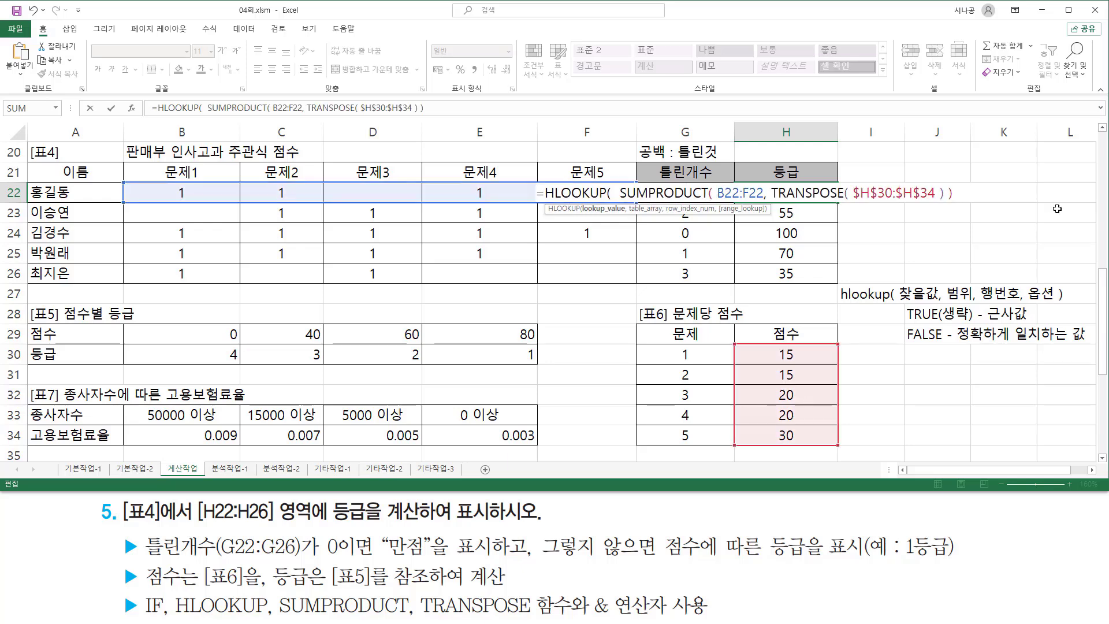
# Set B29:E30 of table 5 as the lookup range in the HLOOKUP formula of H22
pyautogui.moveTo(620, 192); pyautogui.dragTo(1014, 193)
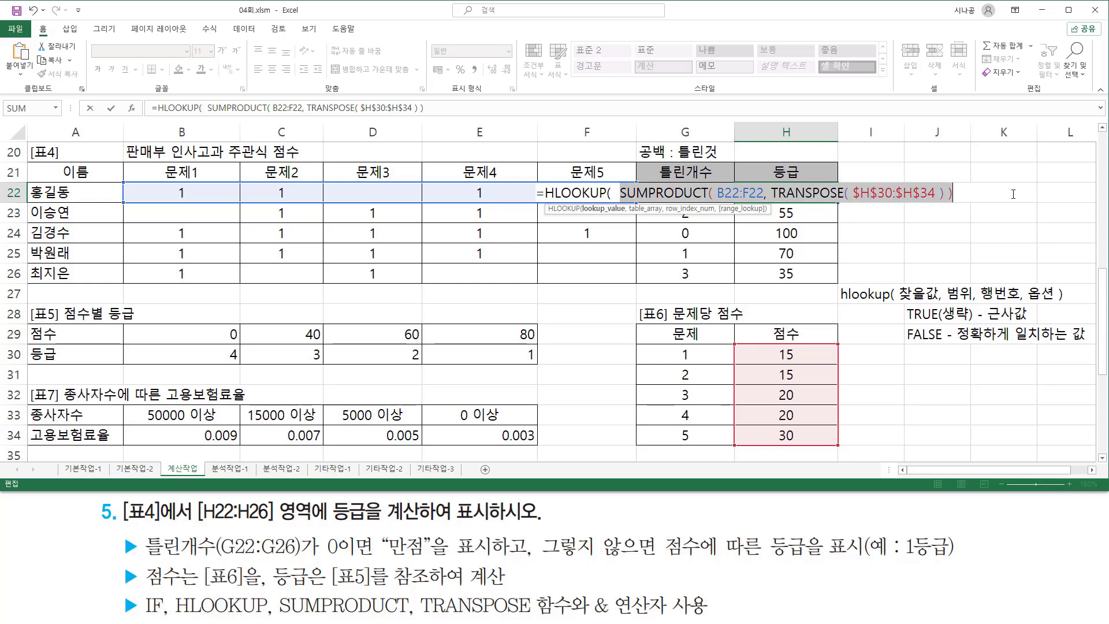
pyautogui.click(963, 194)
pyautogui.write(',')
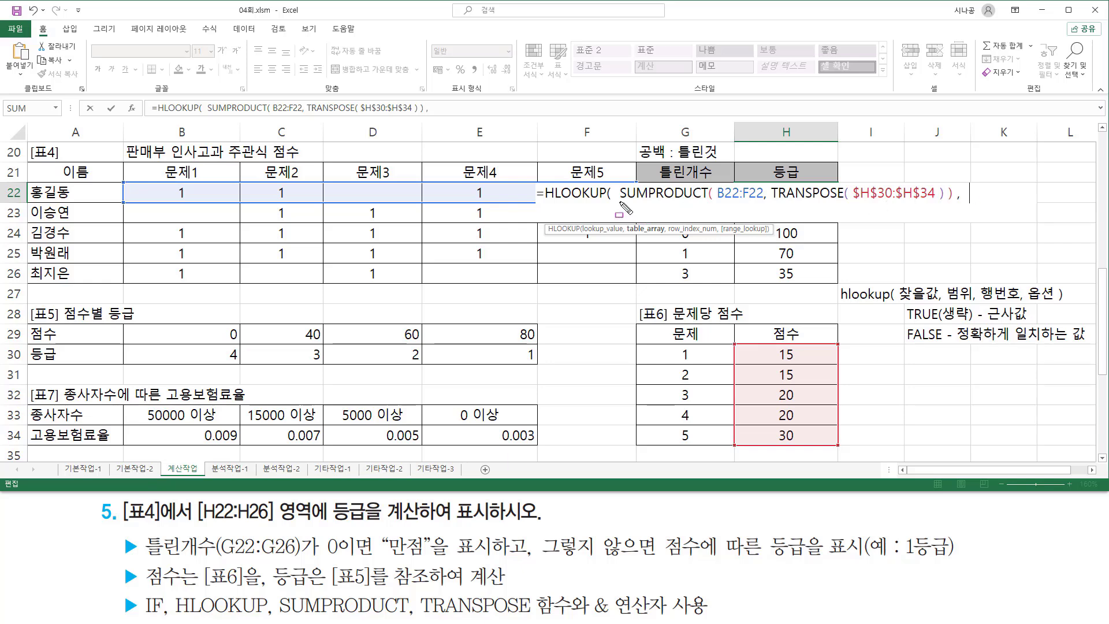
pyautogui.moveTo(621, 202); pyautogui.dragTo(953, 203)
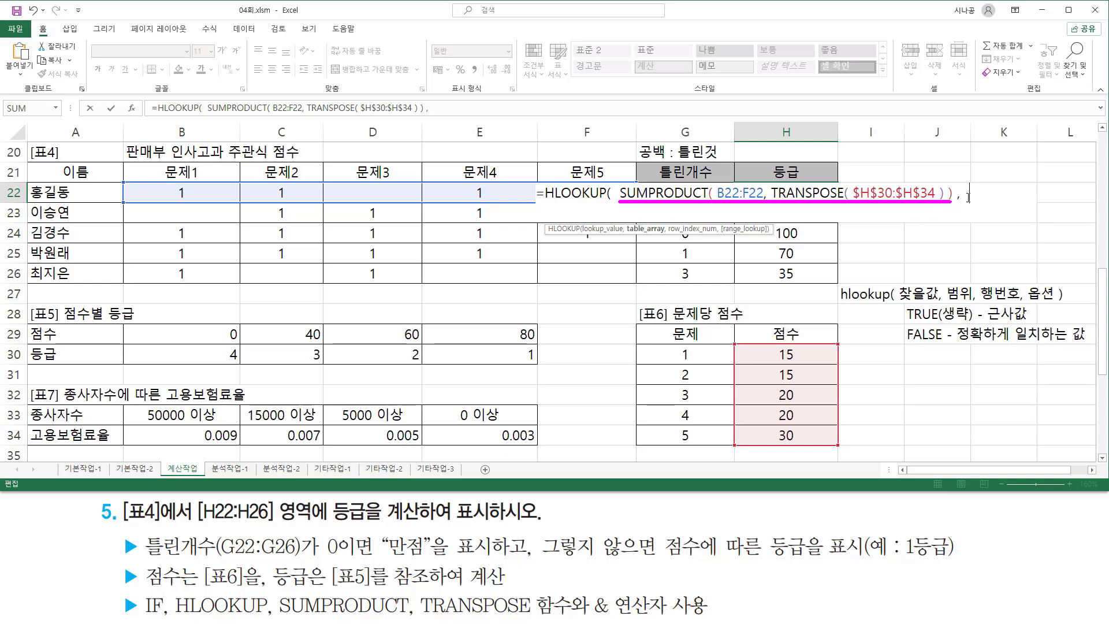
pyautogui.press('Escape')
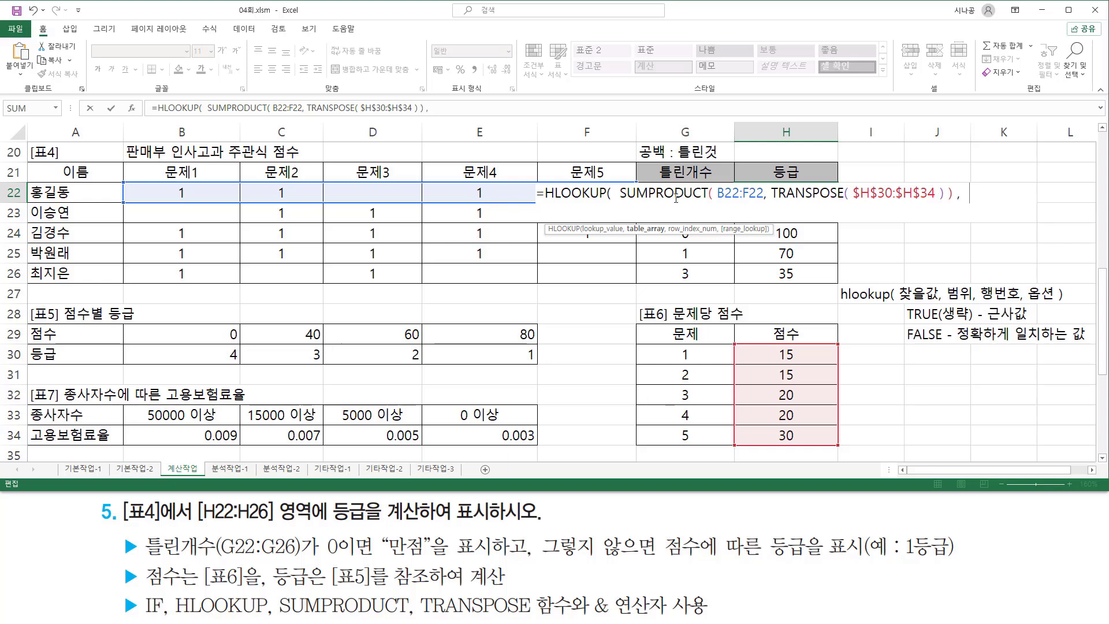
pyautogui.moveTo(138, 329); pyautogui.dragTo(465, 334)
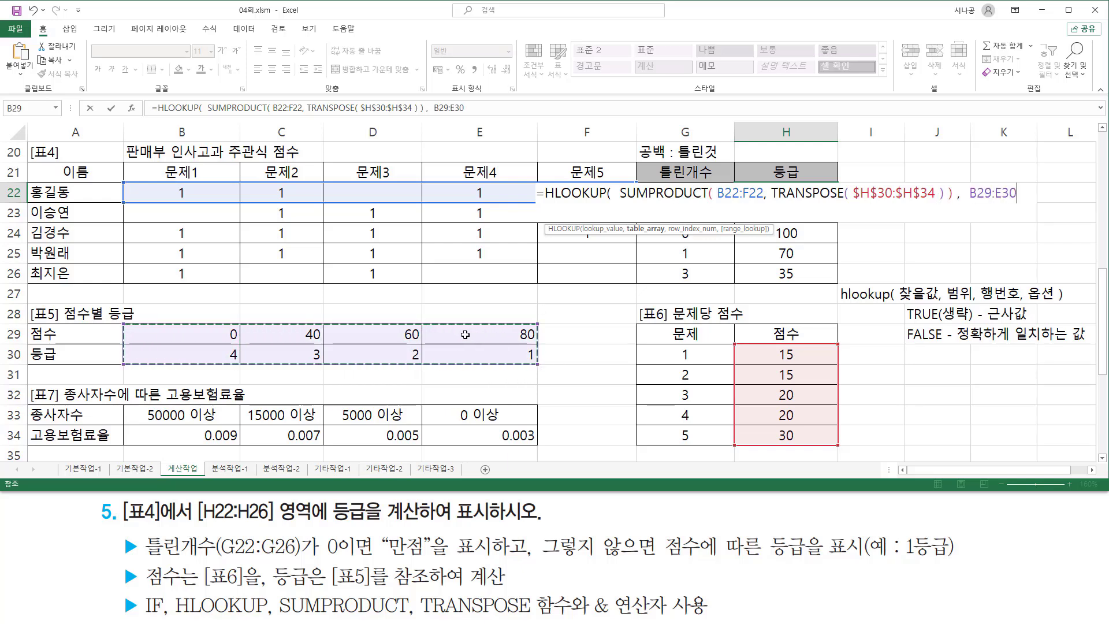
pyautogui.write(',')
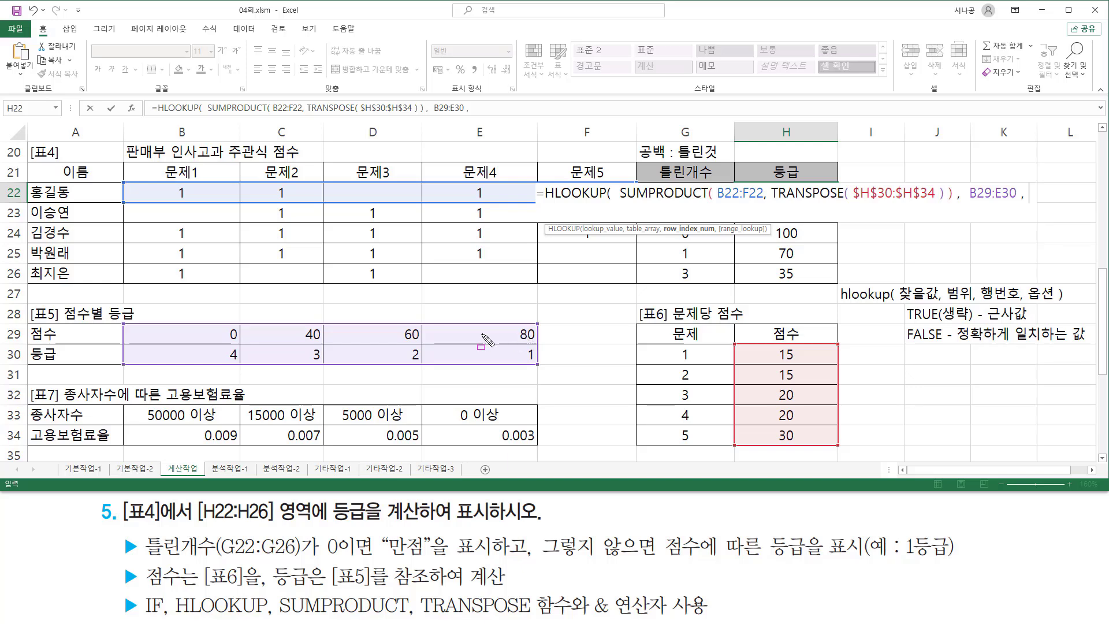
# Set the HLOOKUP row number to 2 and close the function, omitting the match option
pyautogui.moveTo(132, 346); pyautogui.dragTo(493, 360)
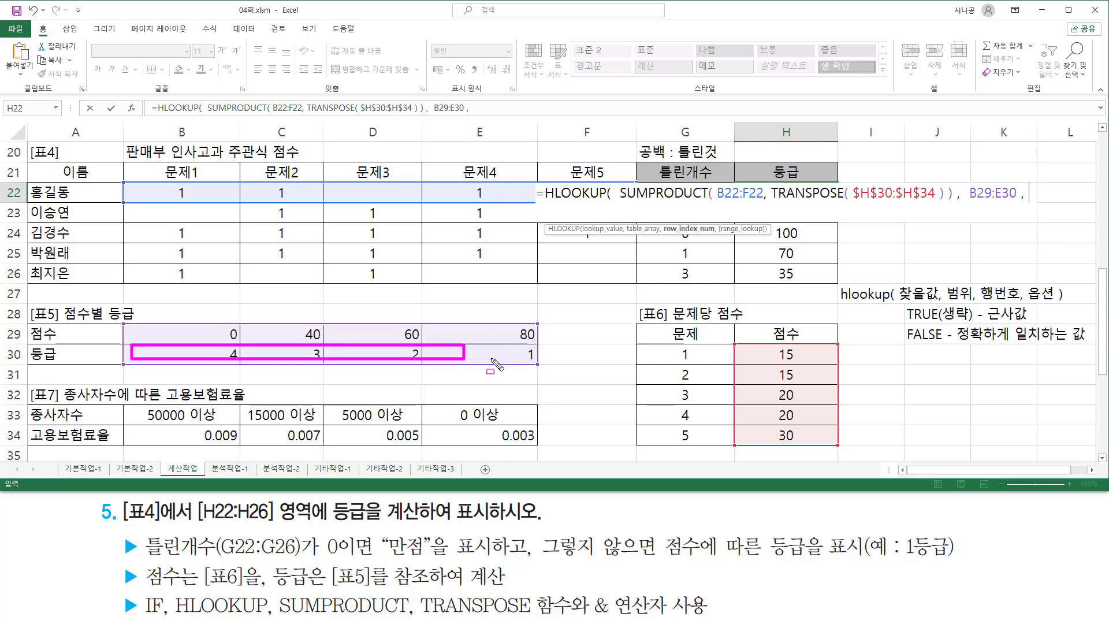
pyautogui.press('Escape')
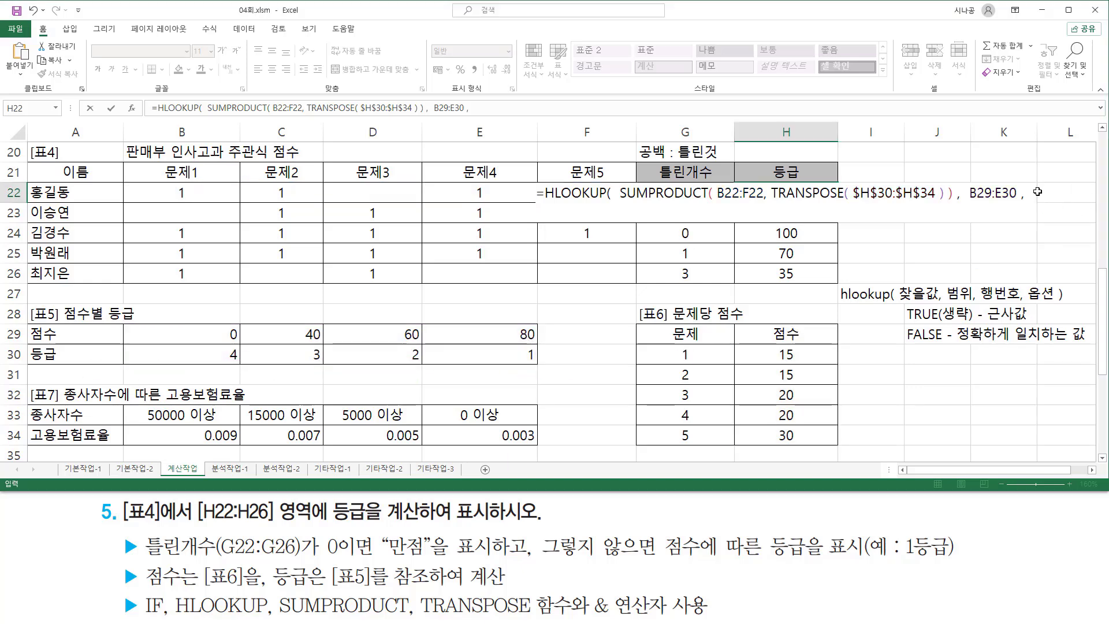
pyautogui.click(1038, 192)
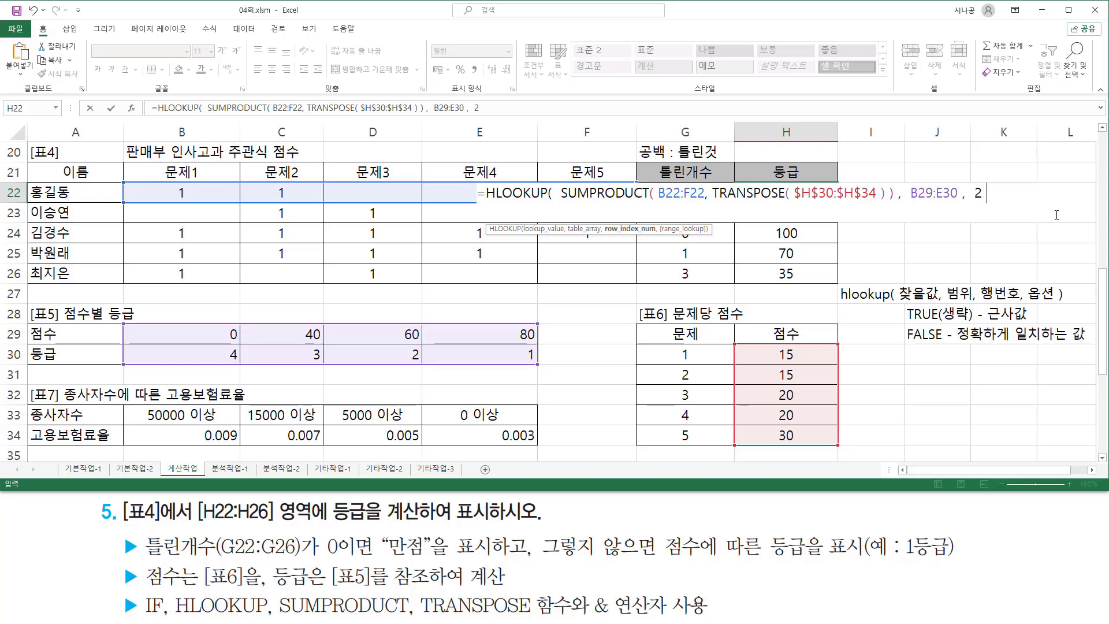
pyautogui.write(')')
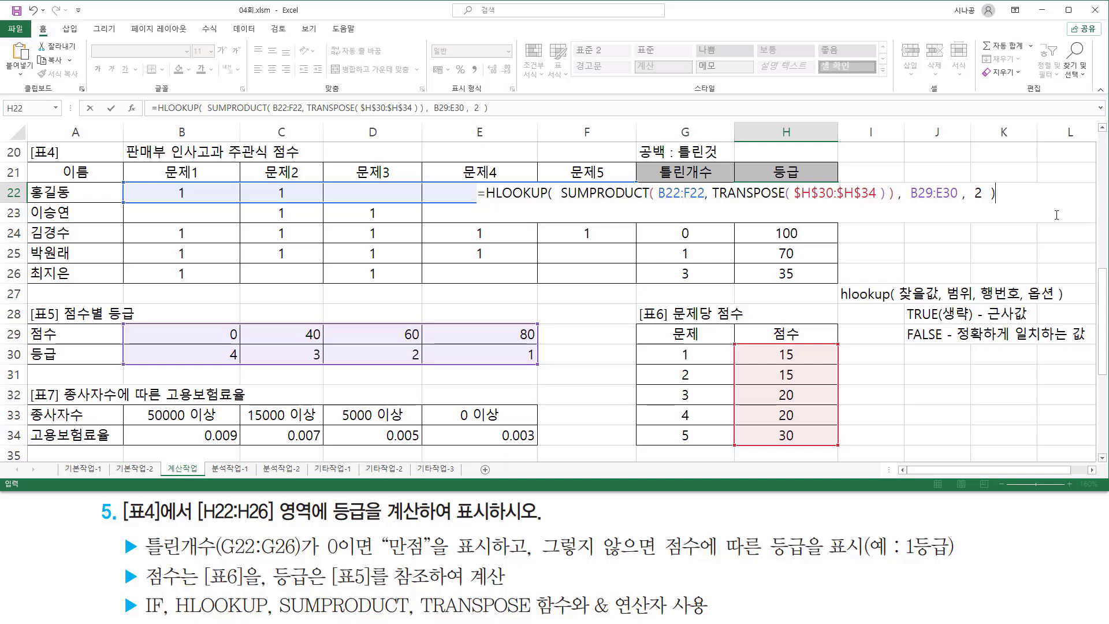
# Check the HLOOKUP arguments in H22 against the syntax note and the score and grade rows of table 5
pyautogui.moveTo(560, 202); pyautogui.dragTo(893, 201)
pyautogui.moveTo(899, 301); pyautogui.dragTo(940, 301)
pyautogui.moveTo(910, 180); pyautogui.dragTo(964, 197)
pyautogui.moveTo(948, 301); pyautogui.dragTo(973, 302)
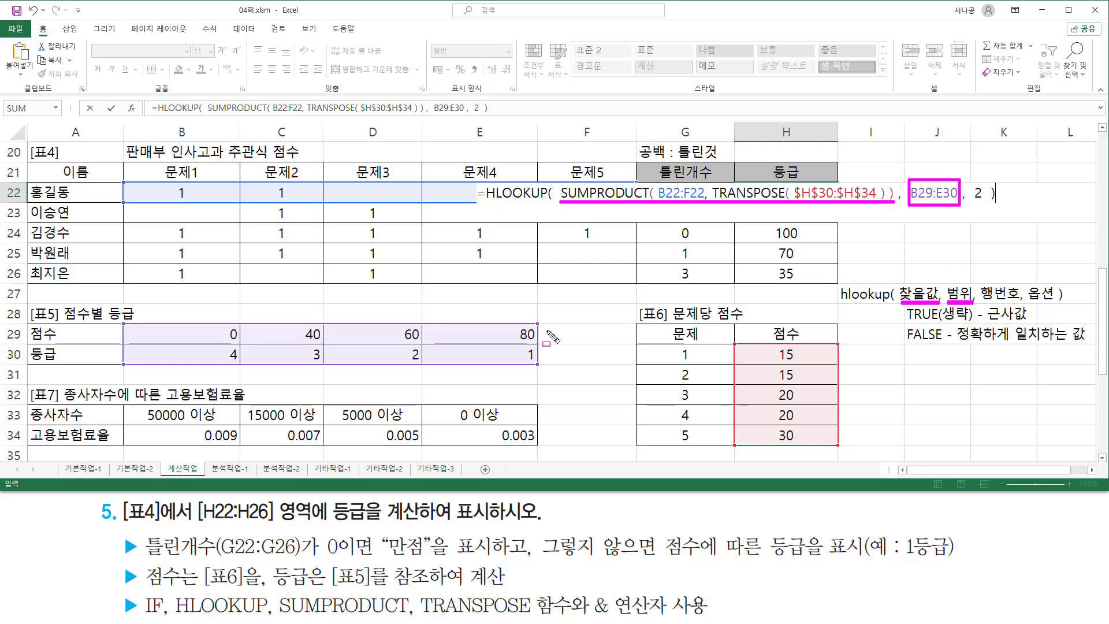
pyautogui.moveTo(127, 322)
pyautogui.mouseDown()
pyautogui.moveTo(132, 338)
pyautogui.moveTo(537, 365)
pyautogui.mouseUp()
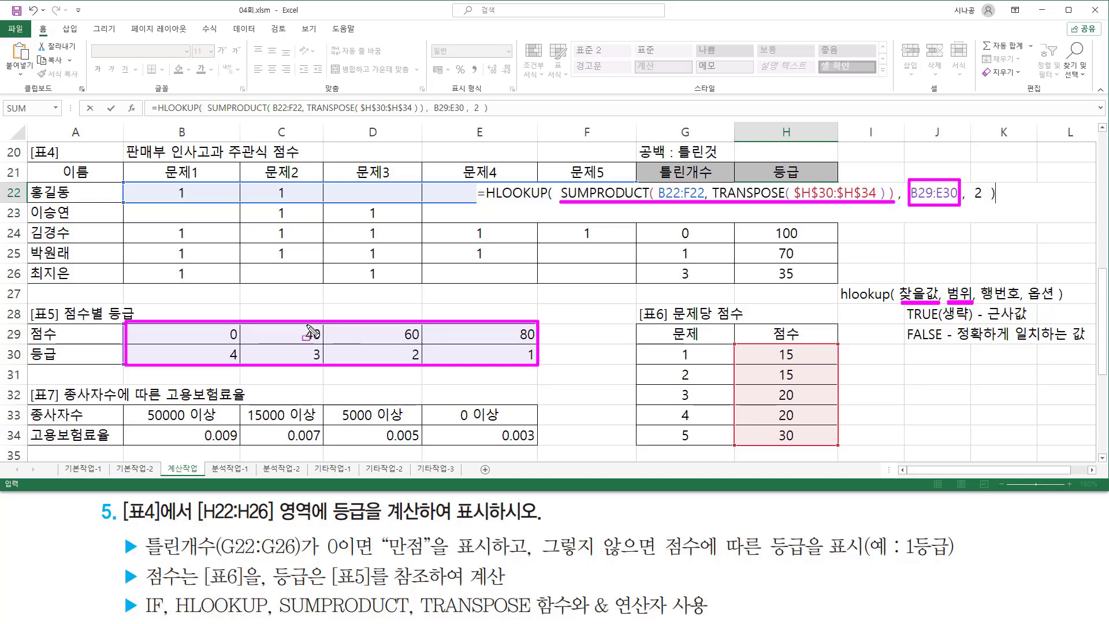
pyautogui.moveTo(972, 183)
pyautogui.mouseDown()
pyautogui.moveTo(986, 209)
pyautogui.moveTo(972, 175)
pyautogui.mouseUp()
pyautogui.moveTo(225, 354)
pyautogui.mouseDown()
pyautogui.moveTo(534, 347)
pyautogui.moveTo(536, 363)
pyautogui.mouseUp()
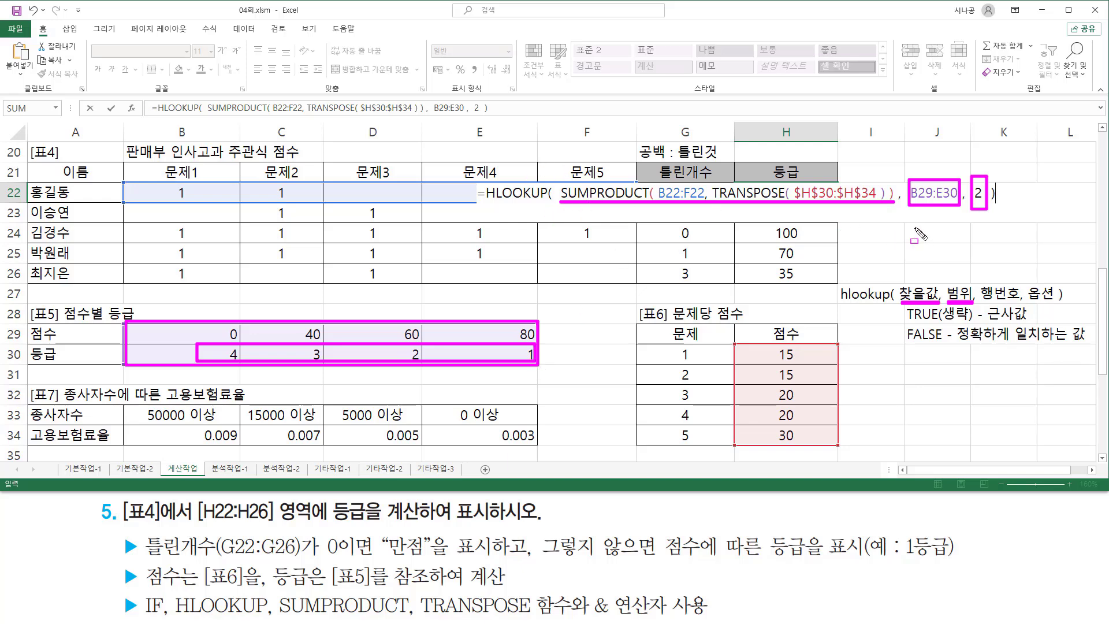
pyautogui.press('e')
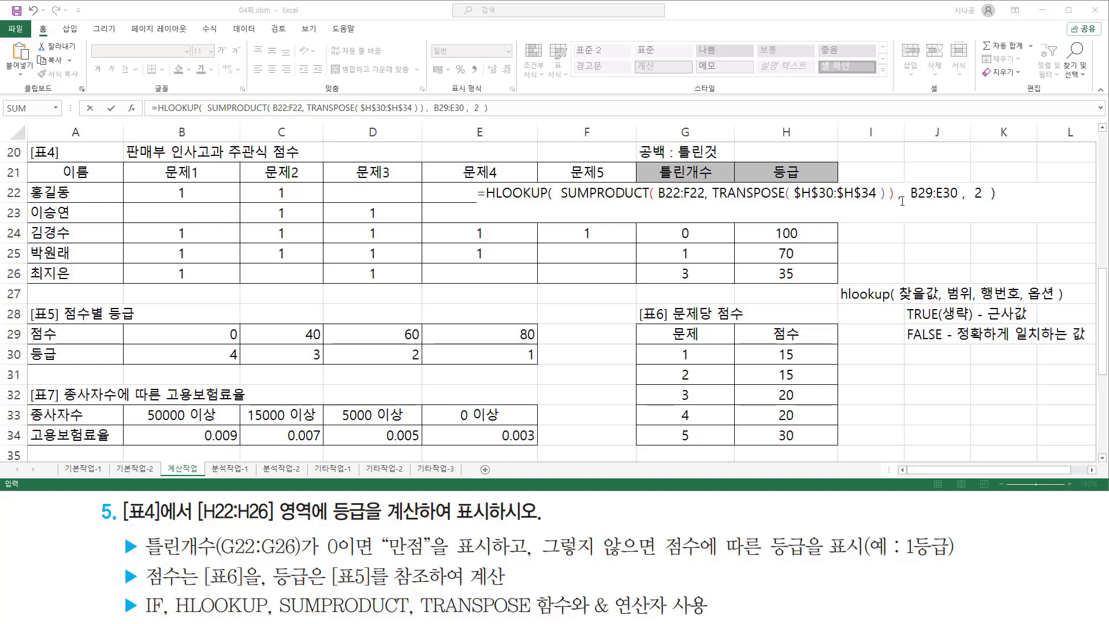
pyautogui.moveTo(908, 201)
pyautogui.mouseDown()
pyautogui.moveTo(927, 202)
pyautogui.moveTo(908, 180)
pyautogui.mouseUp()
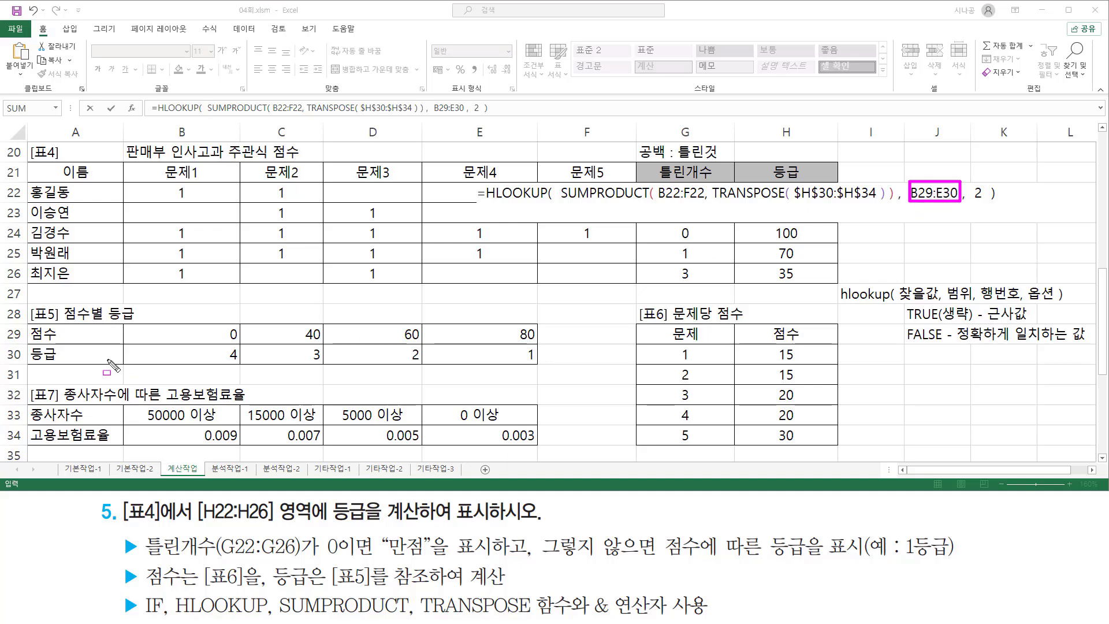
pyautogui.moveTo(122, 323); pyautogui.dragTo(538, 366)
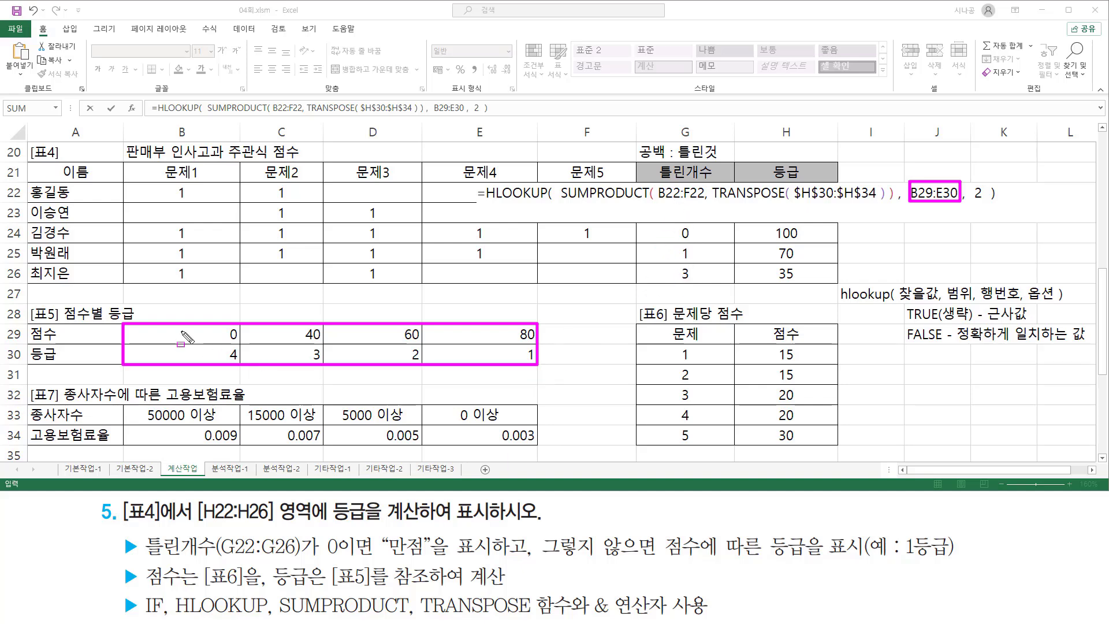
pyautogui.moveTo(132, 326)
pyautogui.mouseDown()
pyautogui.moveTo(133, 345)
pyautogui.moveTo(536, 362)
pyautogui.mouseUp()
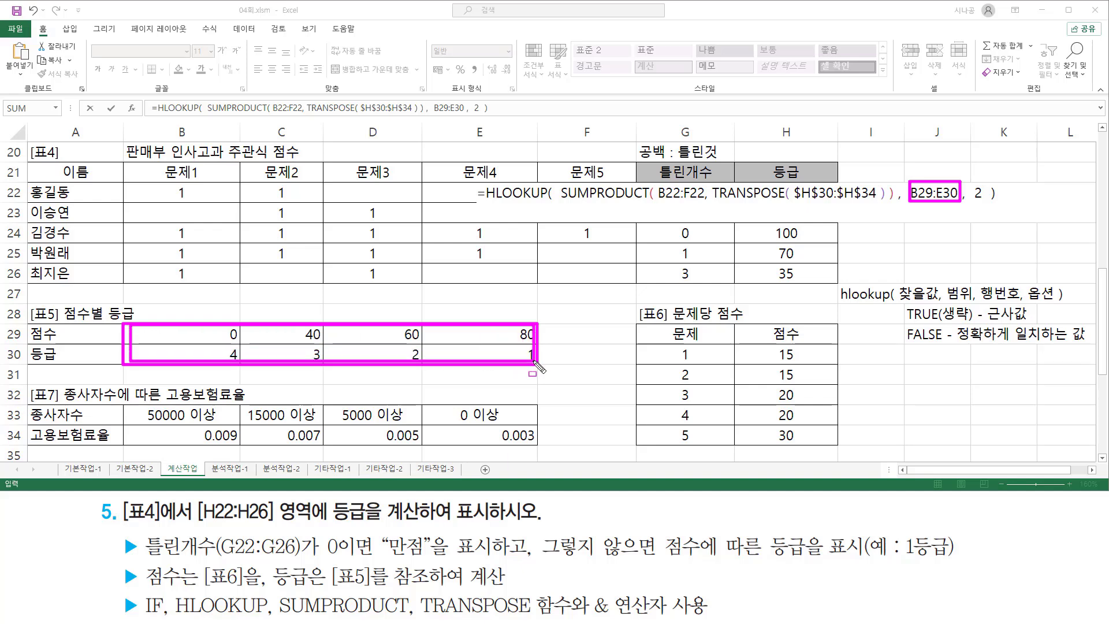
pyautogui.press('Escape')
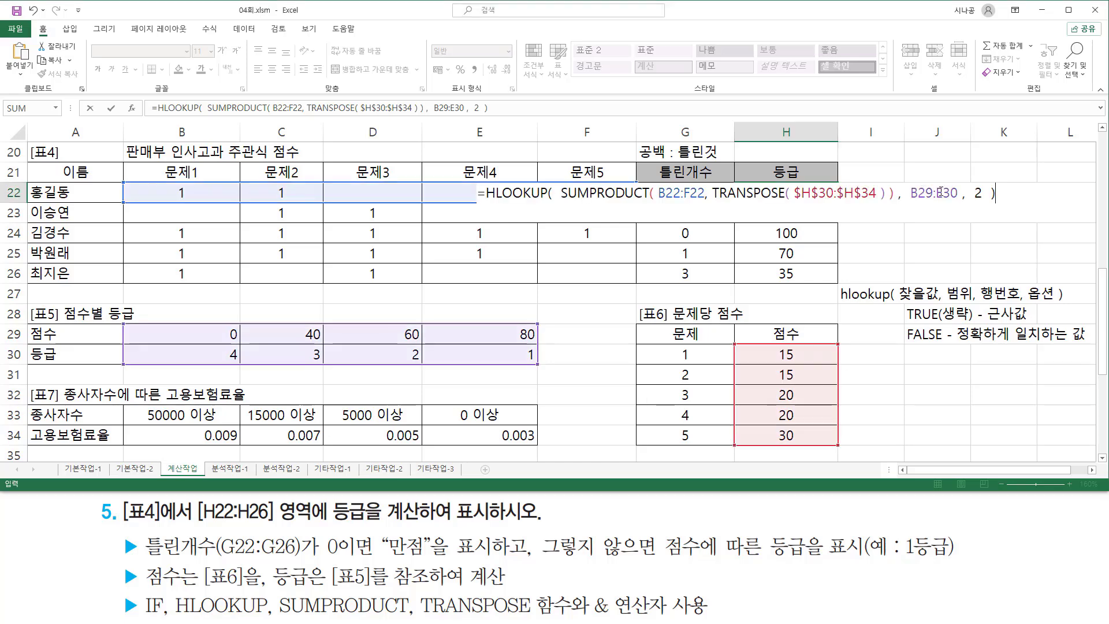
# Make the HLOOKUP range absolute as $B$29:$E$30 and enter the formula in H22
pyautogui.moveTo(926, 193); pyautogui.dragTo(946, 193)
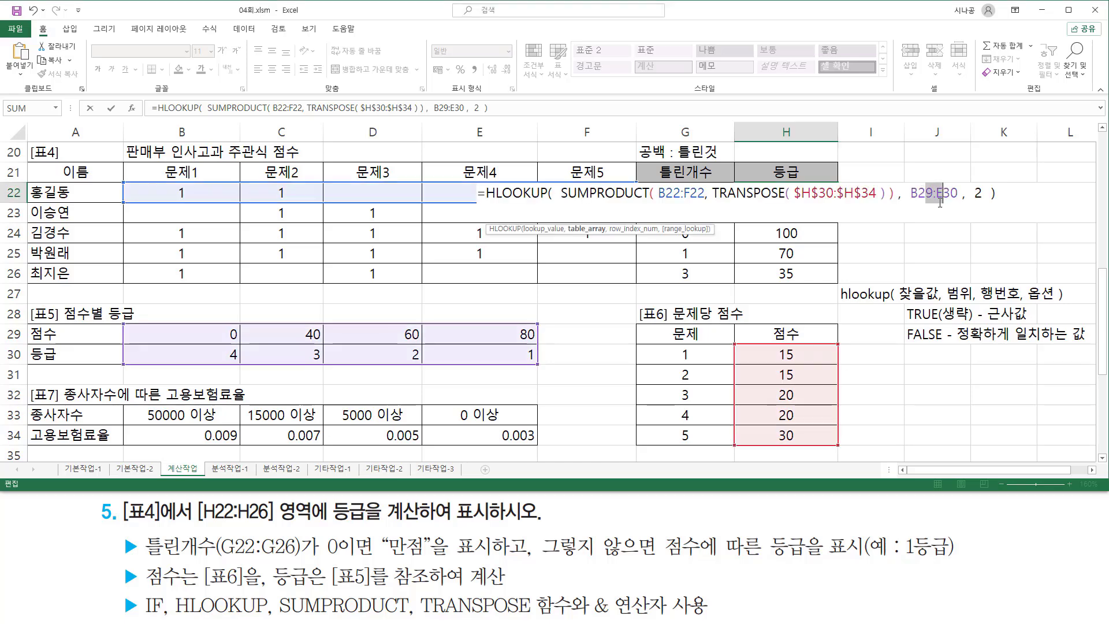
pyautogui.press('F4')
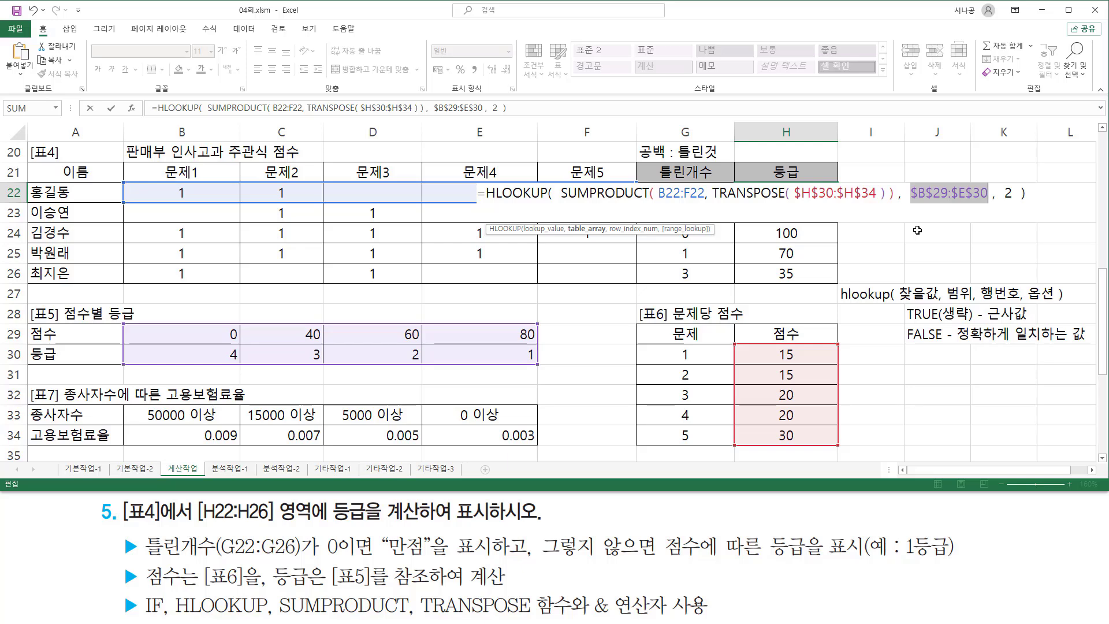
pyautogui.press('Return')
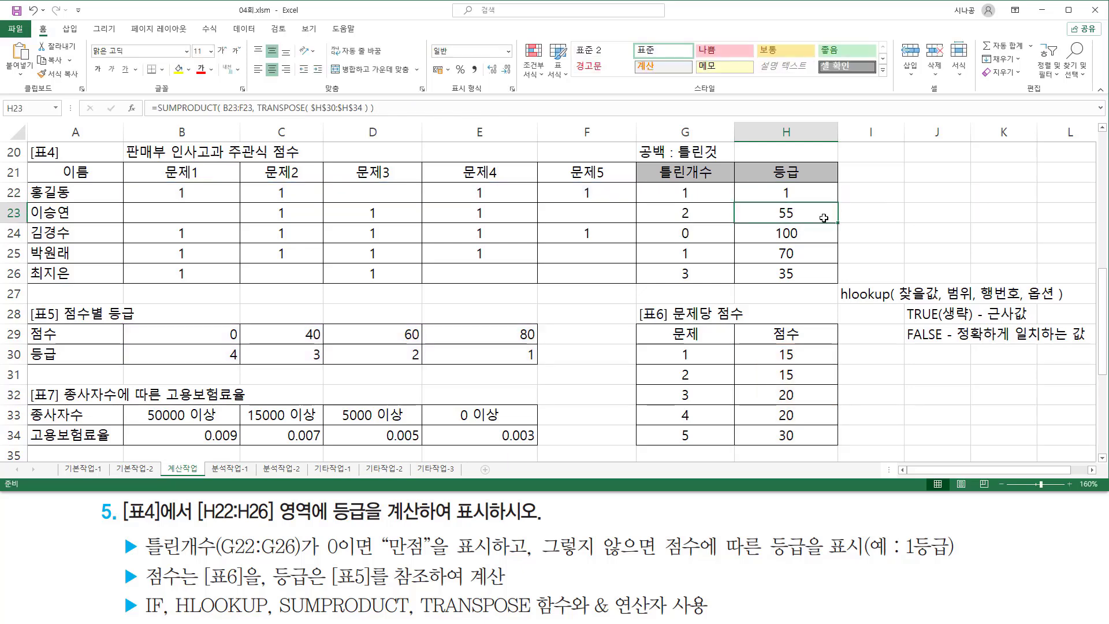
# Fill the HLOOKUP formula from H22 down through H26
pyautogui.click(784, 193)
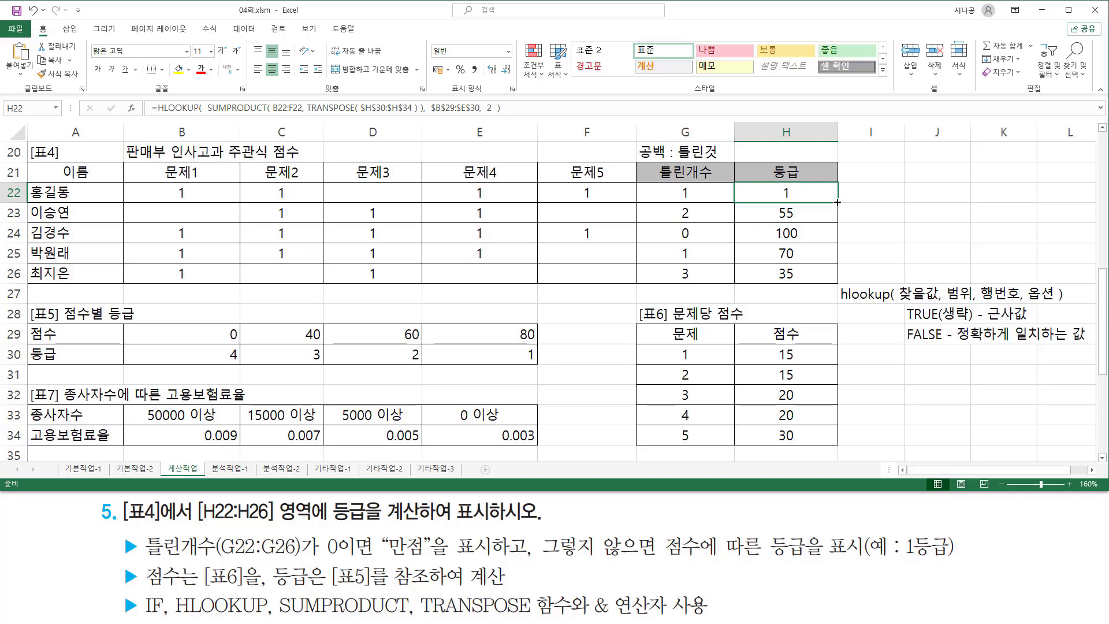
pyautogui.moveTo(837, 202); pyautogui.dragTo(837, 245)
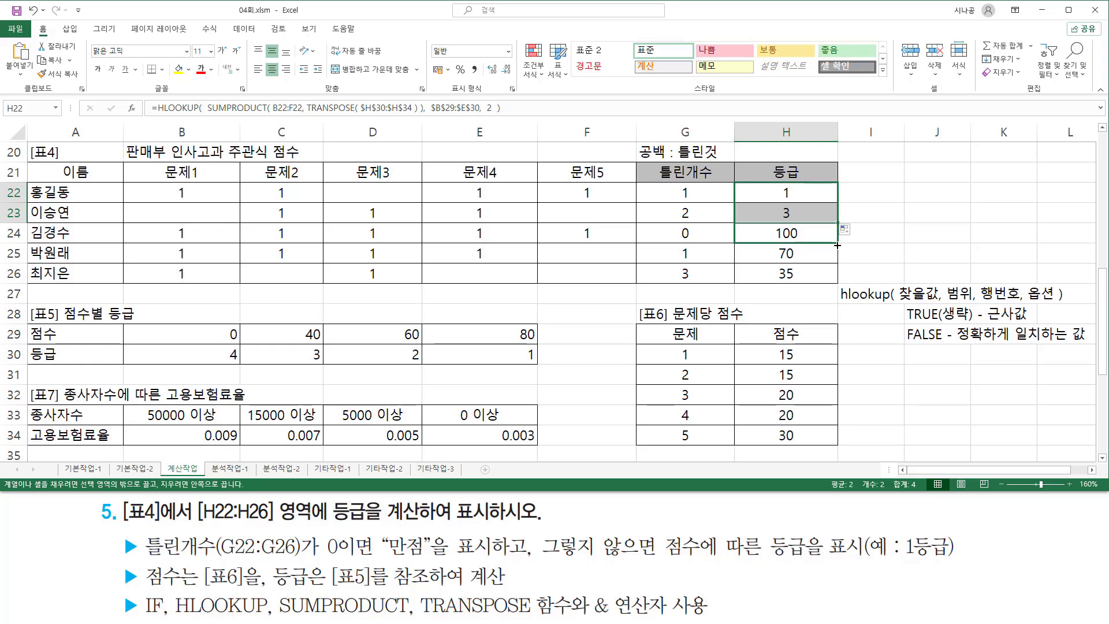
pyautogui.moveTo(838, 246); pyautogui.dragTo(838, 261)
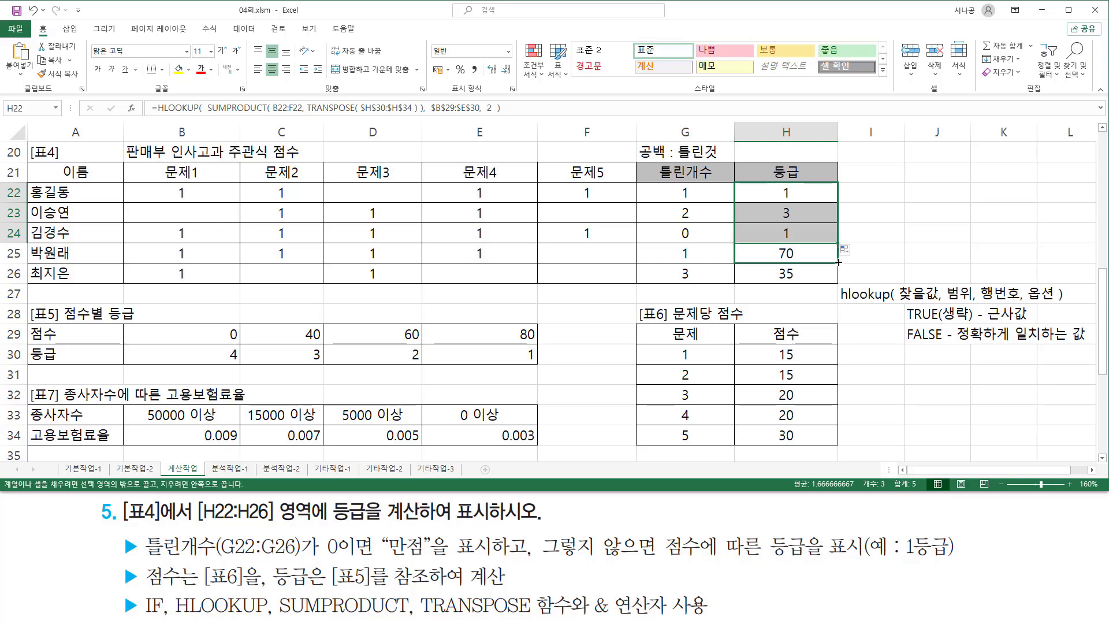
pyautogui.moveTo(838, 262); pyautogui.dragTo(838, 280)
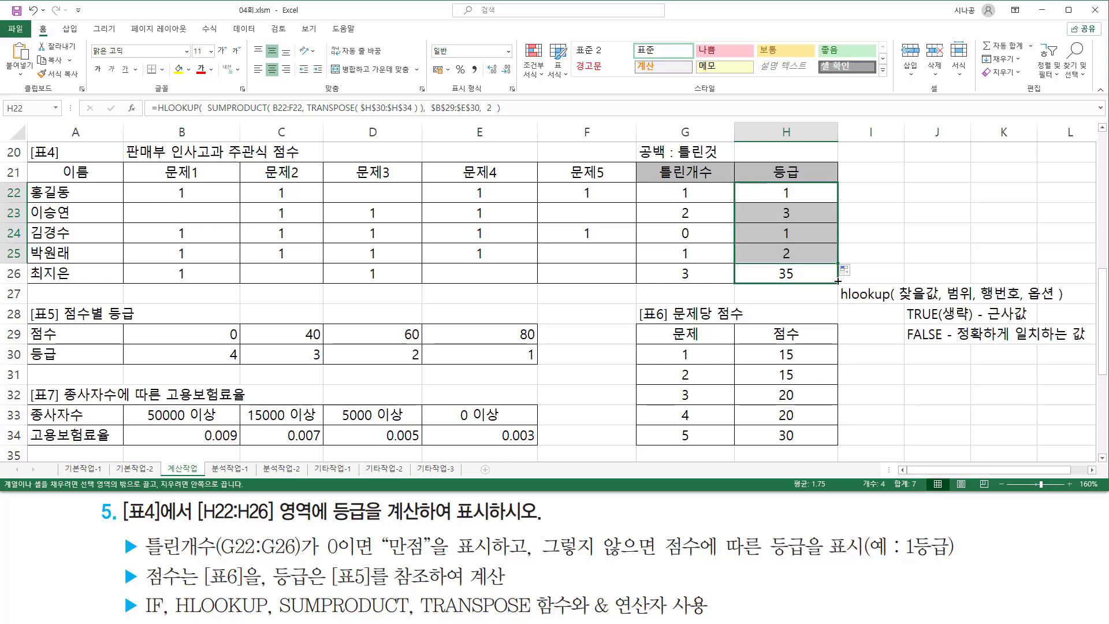
pyautogui.moveTo(838, 281); pyautogui.dragTo(839, 283)
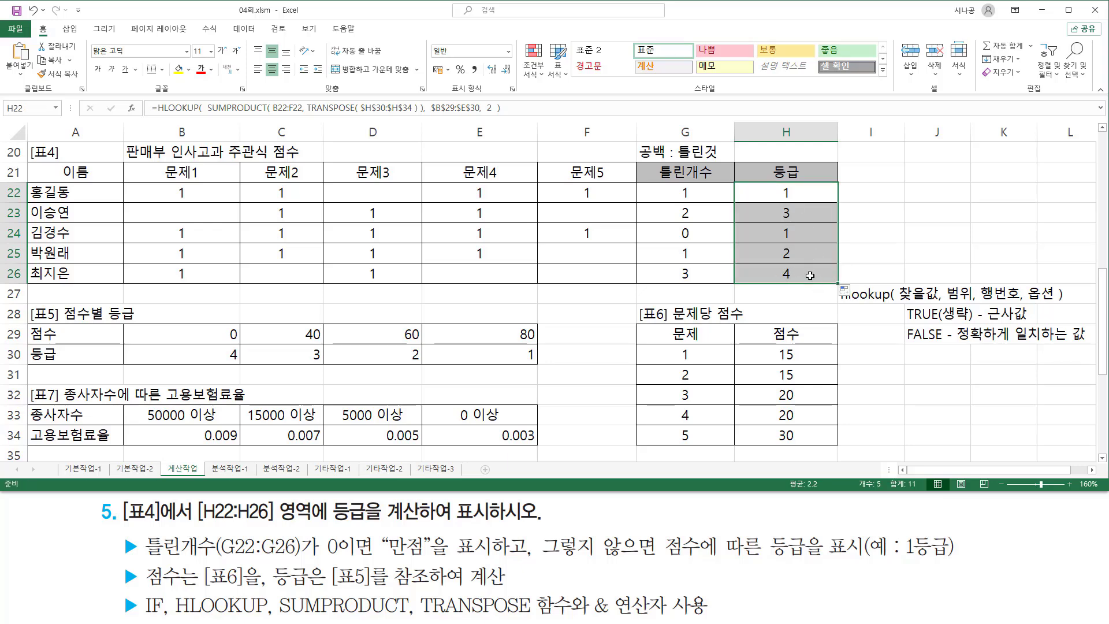
# Compare the grades in H22:H26 with the example format "1등급" required by task 5
pyautogui.hotkey('ctrl', 'shift', 'd')
pyautogui.moveTo(904, 558); pyautogui.dragTo(965, 559)
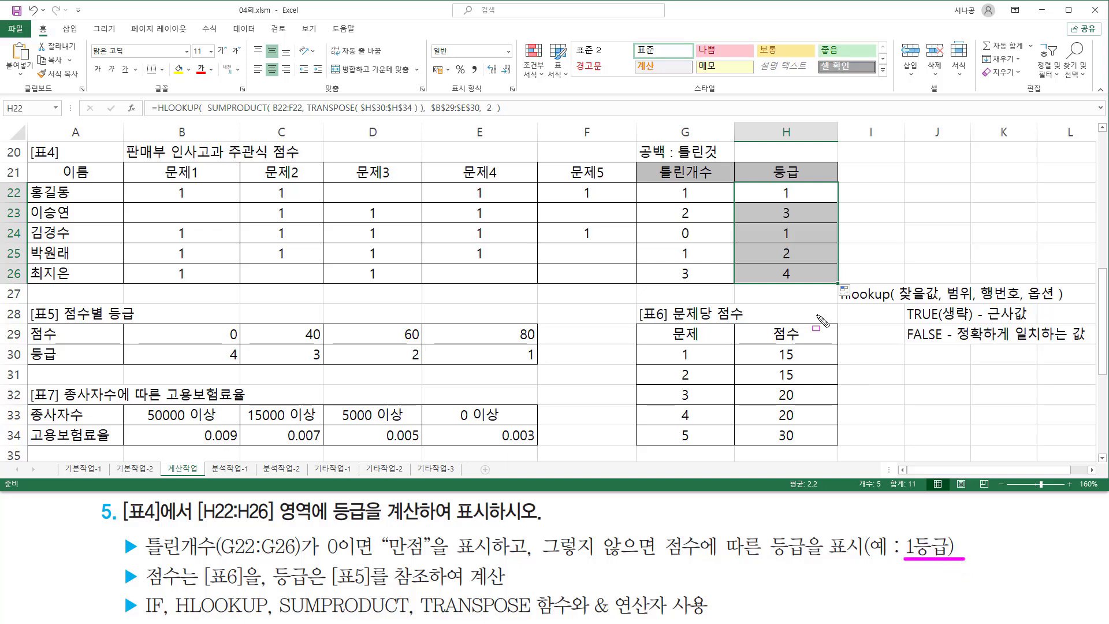
pyautogui.moveTo(778, 183); pyautogui.dragTo(797, 282)
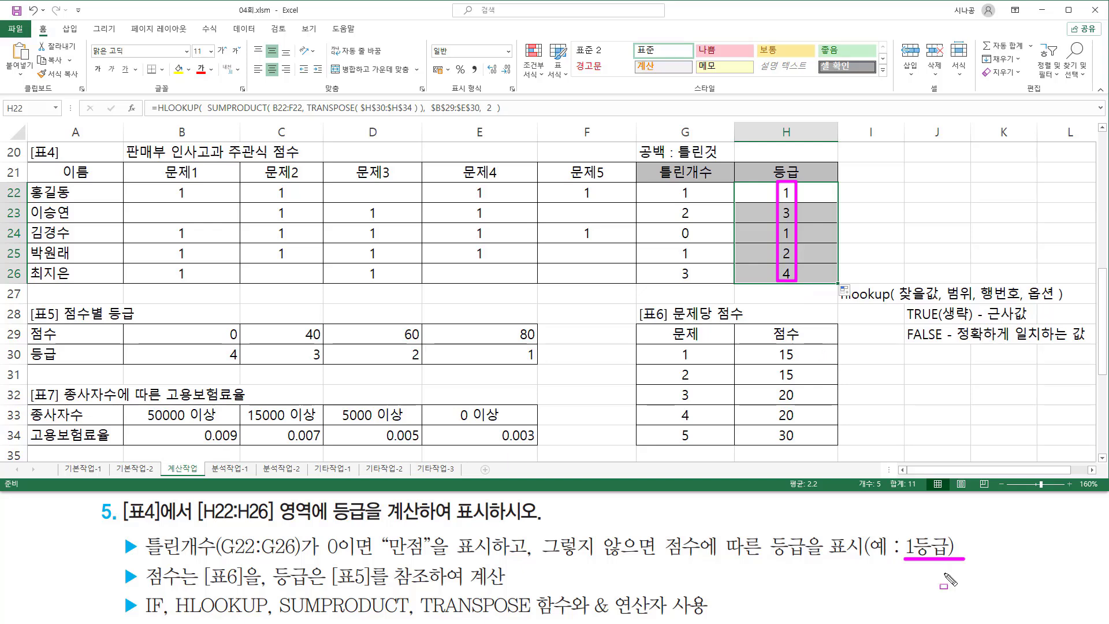
pyautogui.moveTo(918, 532); pyautogui.dragTo(929, 551)
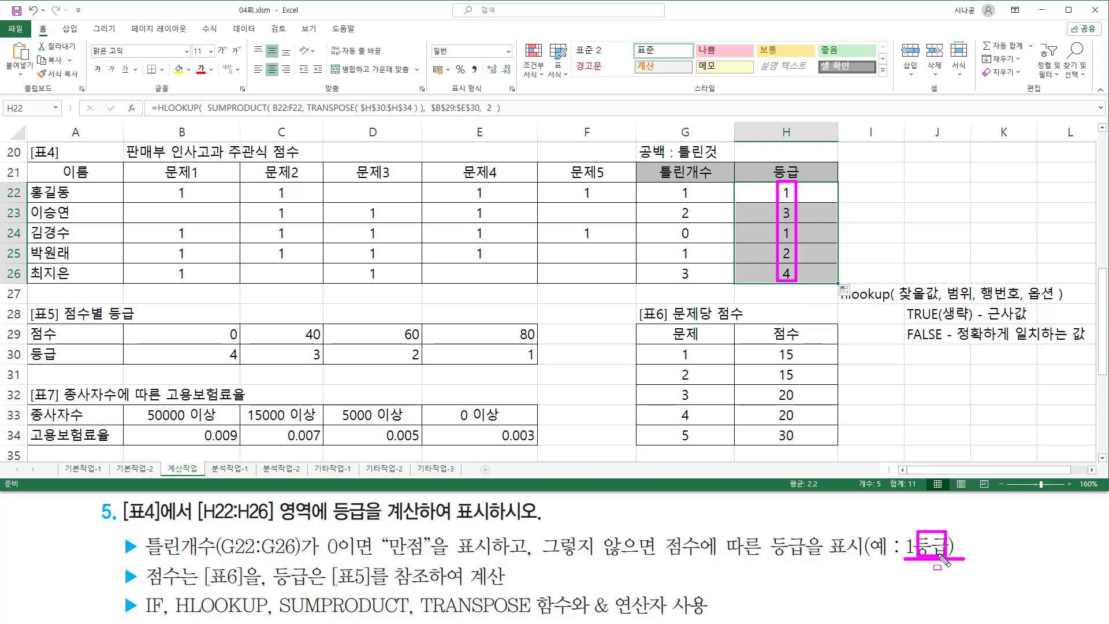
pyautogui.press('Escape')
# Append & "등급" to the HLOOKUP formula in H22 and refill it down through H26
pyautogui.click(795, 188)
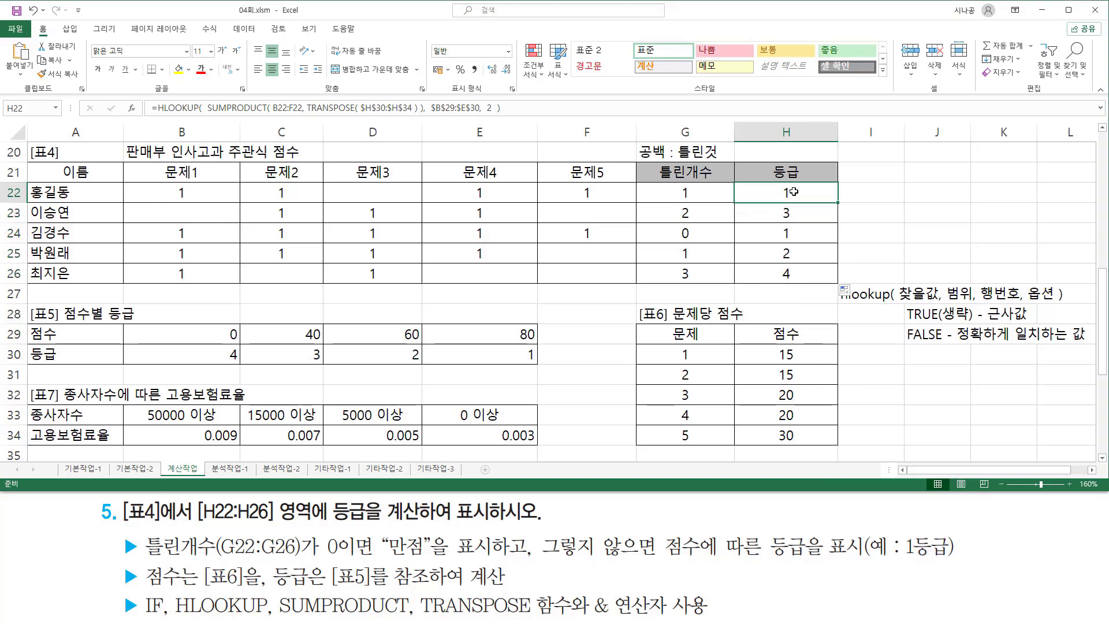
pyautogui.doubleClick(795, 191)
pyautogui.moveTo(588, 590); pyautogui.dragTo(658, 613)
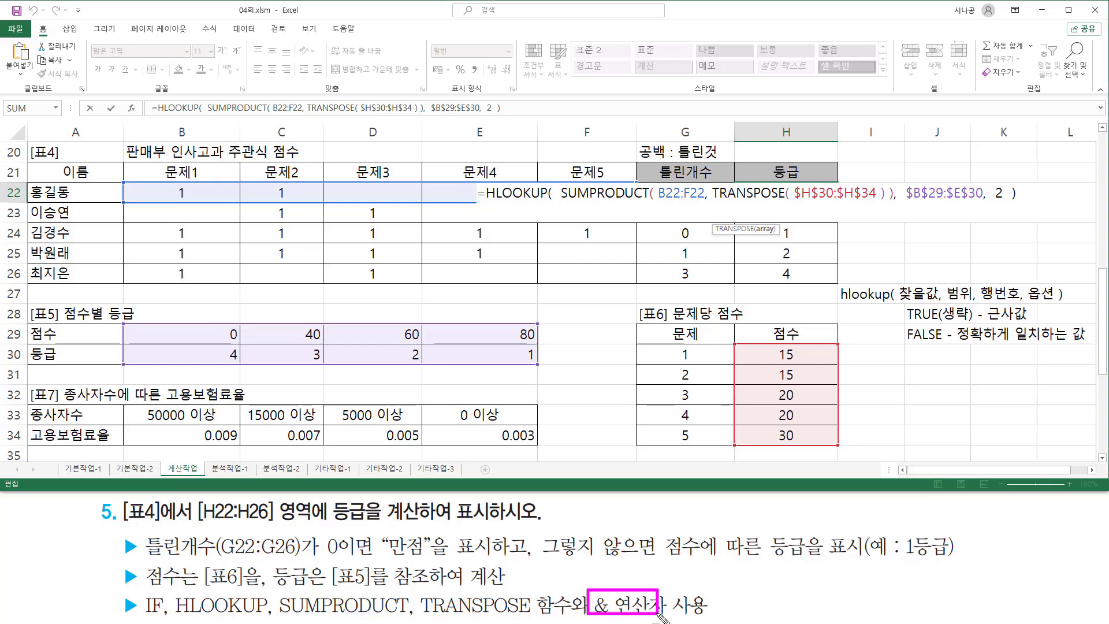
pyautogui.press('Escape')
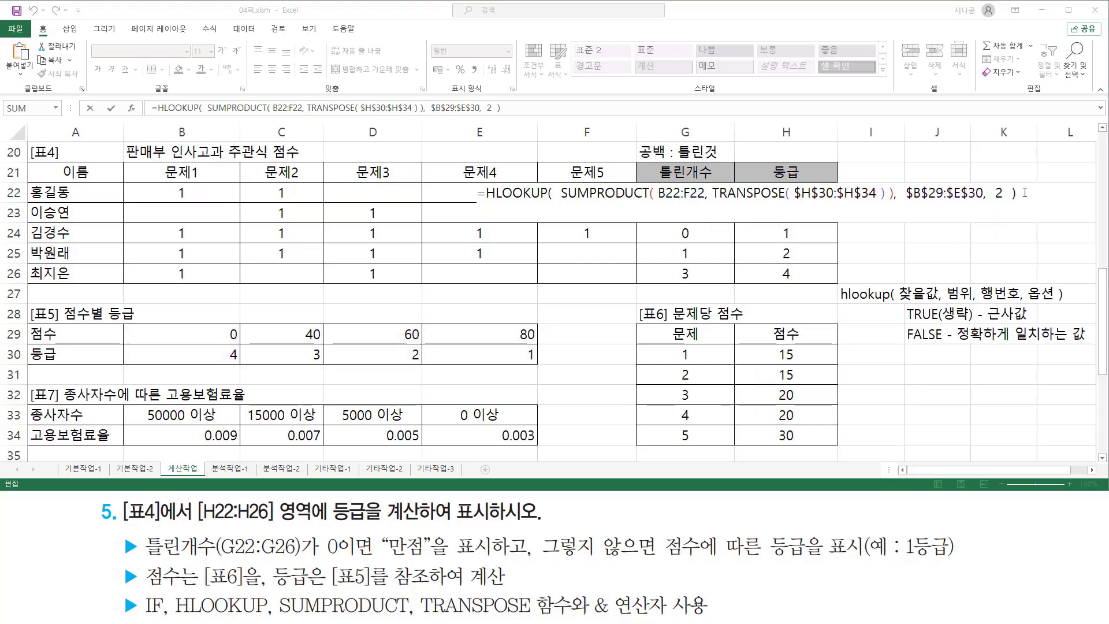
pyautogui.click(1024, 192)
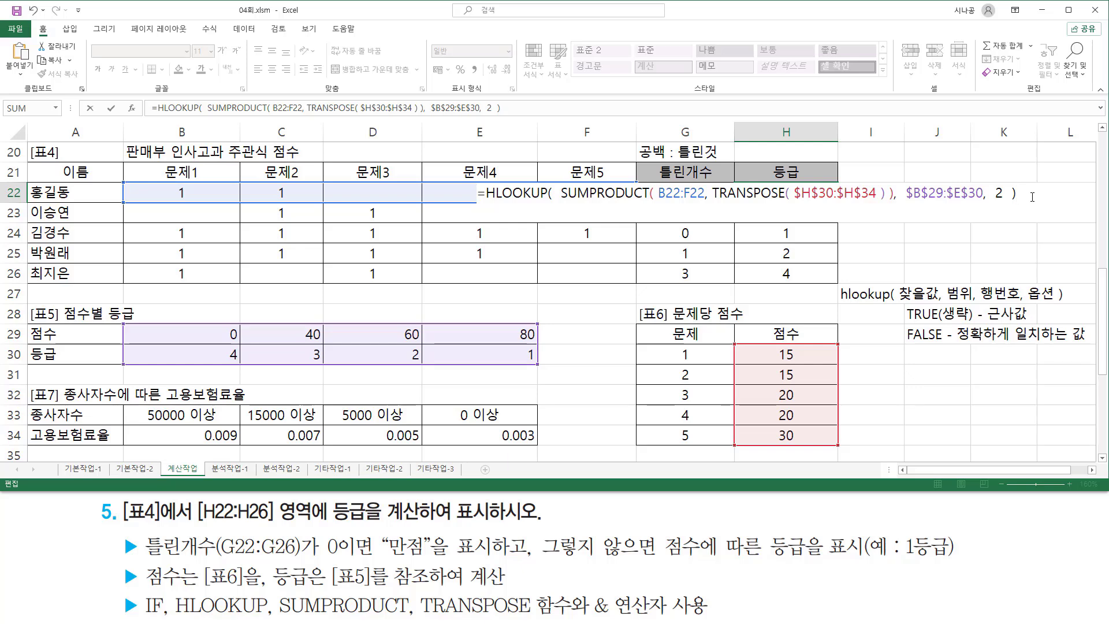
pyautogui.write('& "등급"')
pyautogui.press('Return')
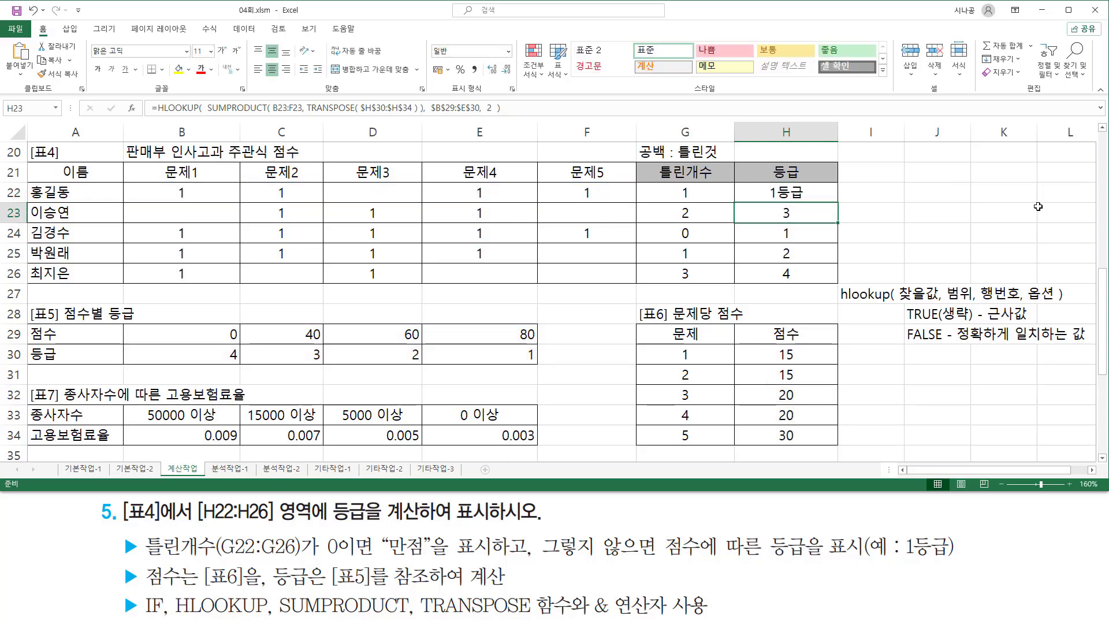
pyautogui.click(813, 196)
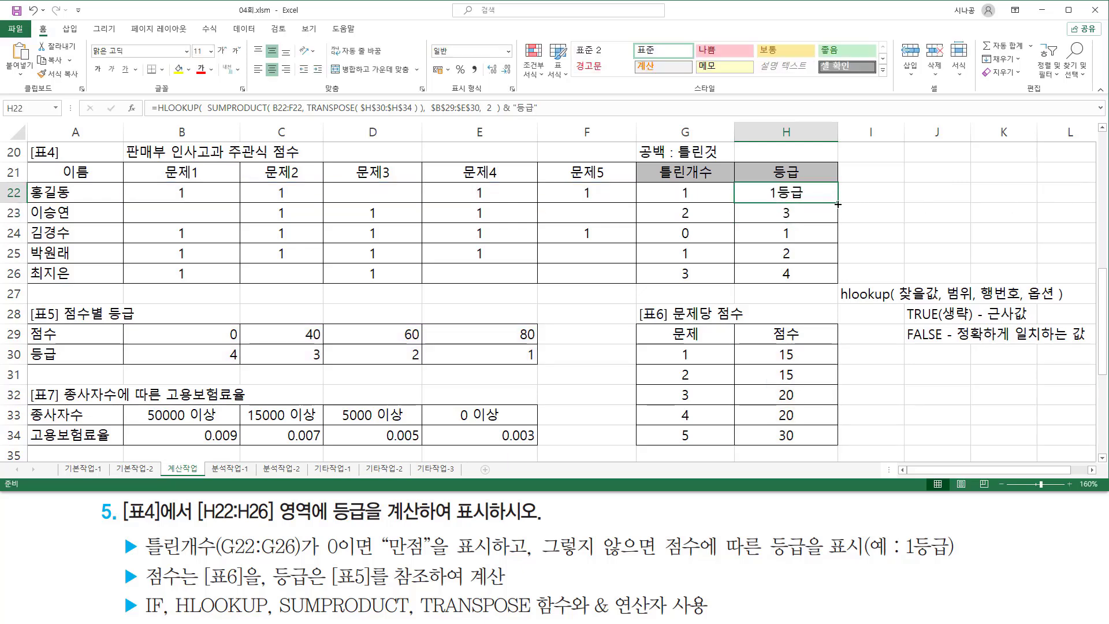
pyautogui.moveTo(838, 204); pyautogui.dragTo(825, 281)
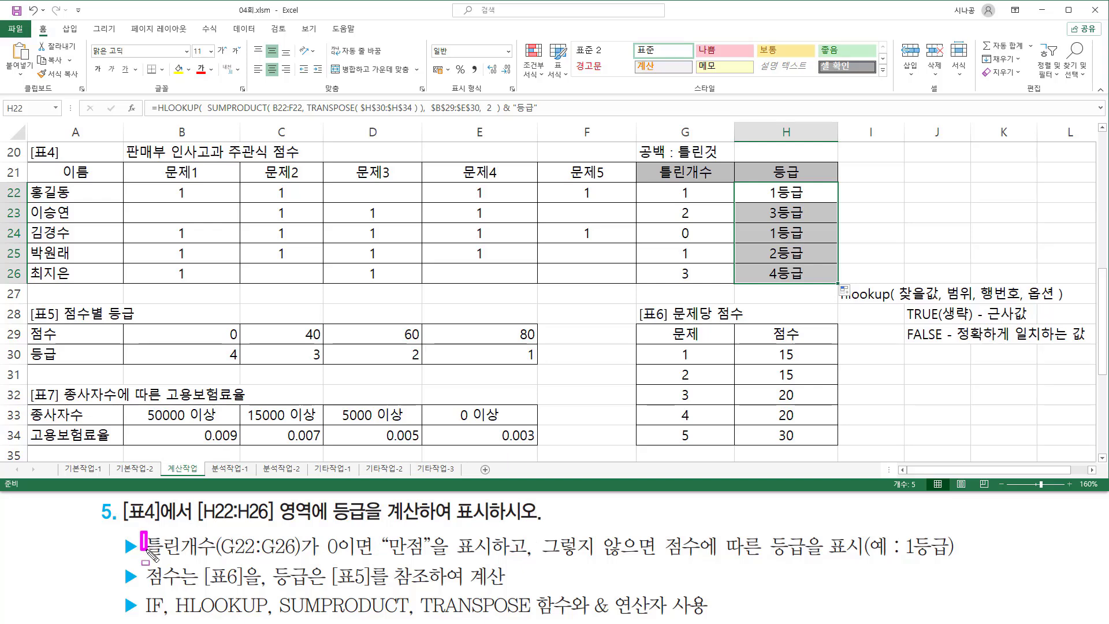
# Examine task 5's IF condition for a wrong-answer count of 0 and compare it with the answers and grade in row 24
pyautogui.moveTo(148, 549); pyautogui.dragTo(540, 563)
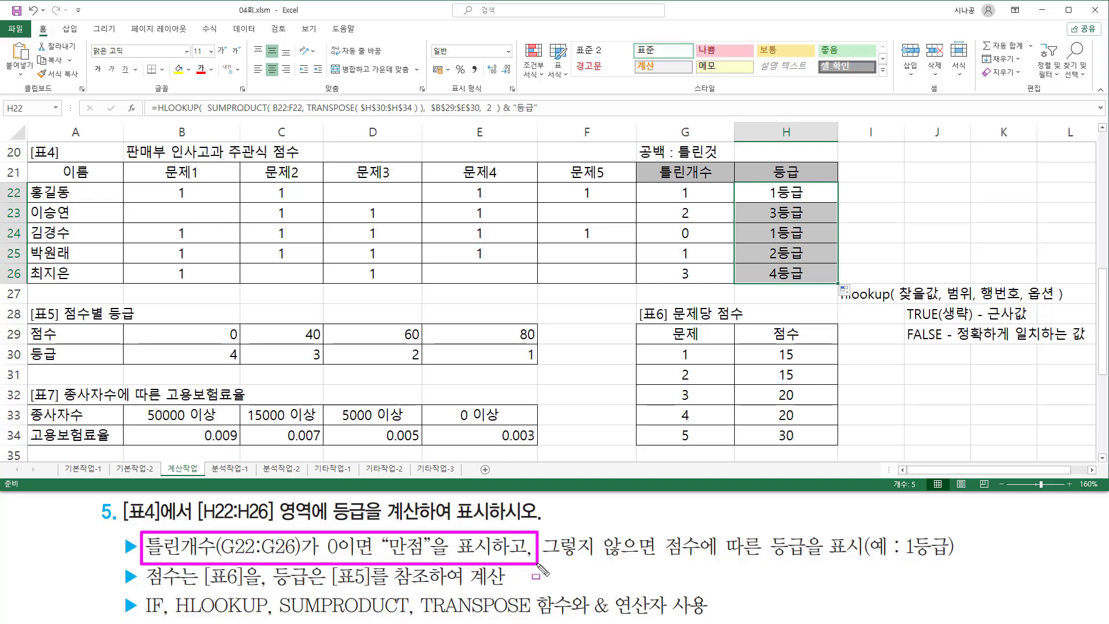
pyautogui.moveTo(319, 557); pyautogui.dragTo(429, 558)
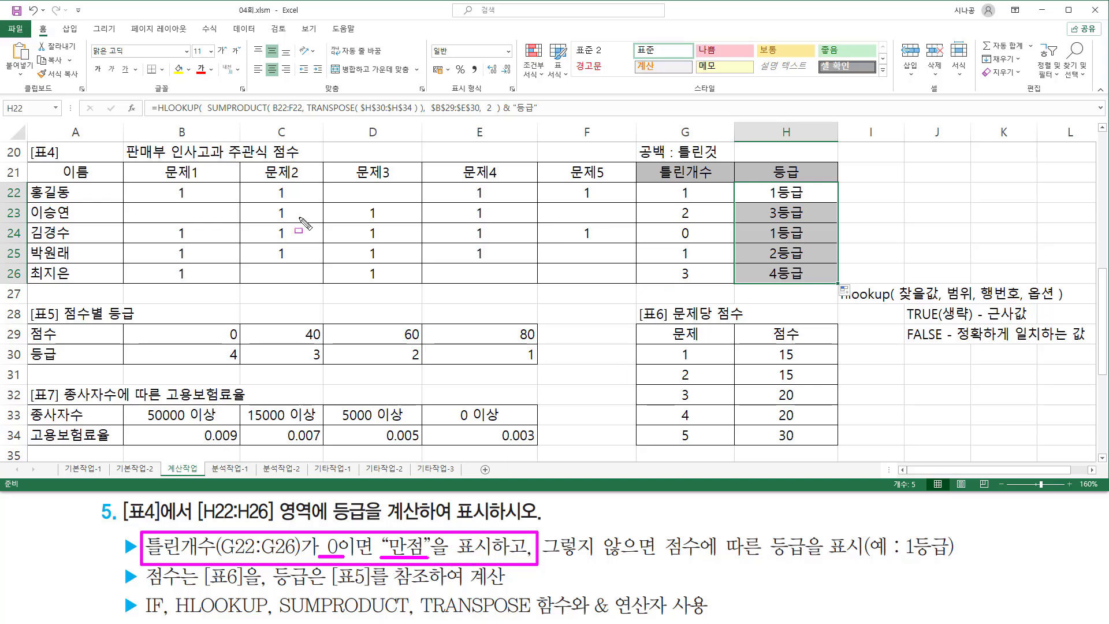
pyautogui.moveTo(128, 221); pyautogui.dragTo(700, 244)
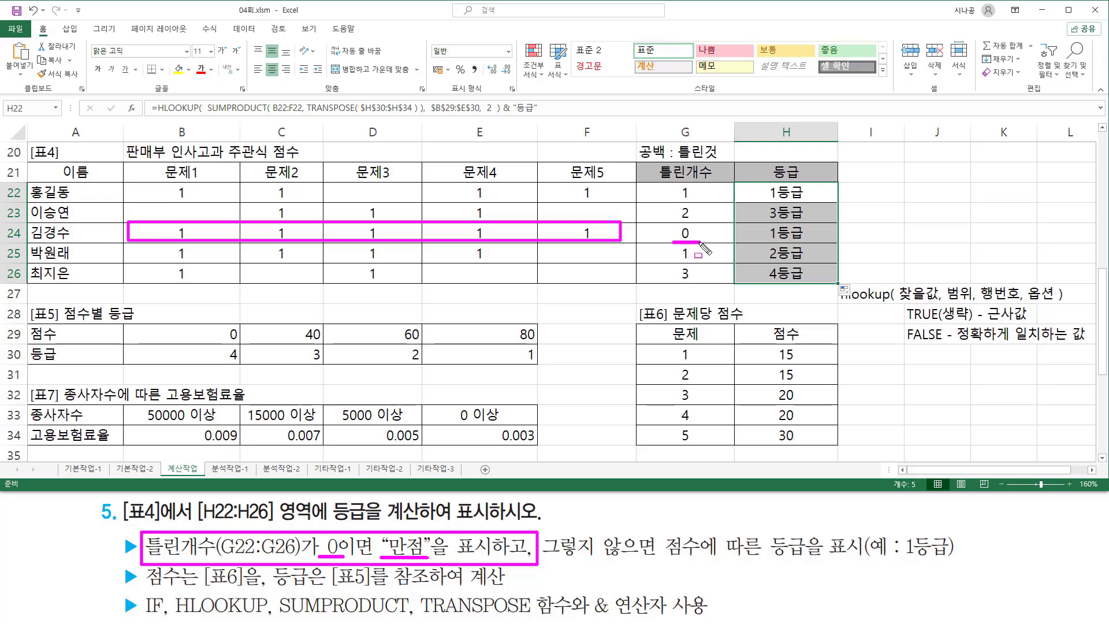
pyautogui.moveTo(763, 222); pyautogui.dragTo(813, 243)
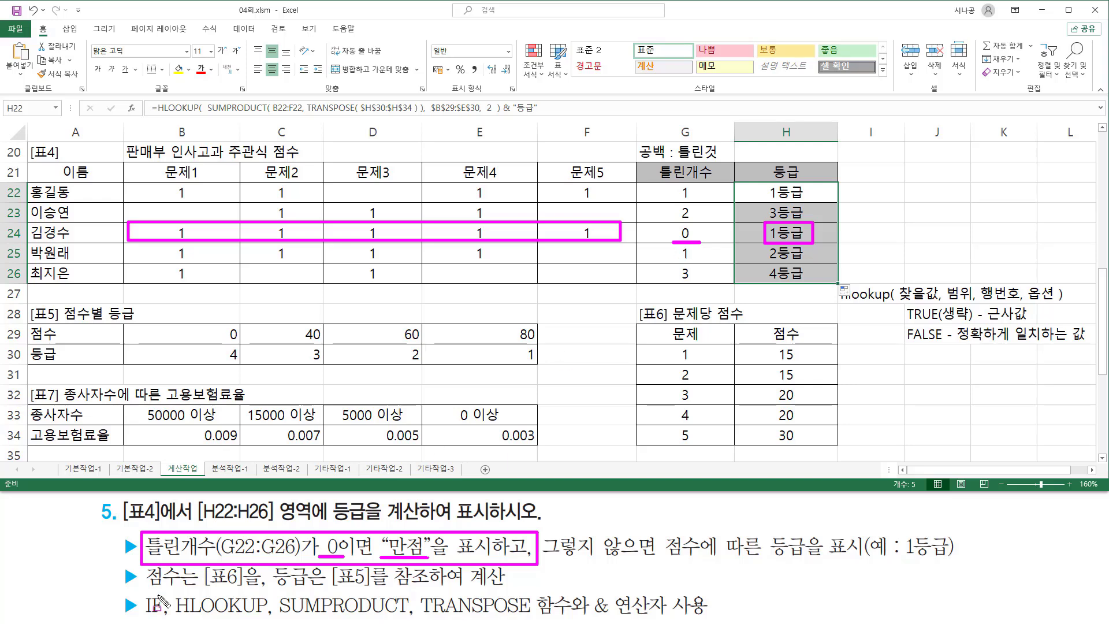
pyautogui.moveTo(140, 589)
pyautogui.mouseDown()
pyautogui.moveTo(142, 615)
pyautogui.moveTo(168, 617)
pyautogui.moveTo(169, 588)
pyautogui.mouseUp()
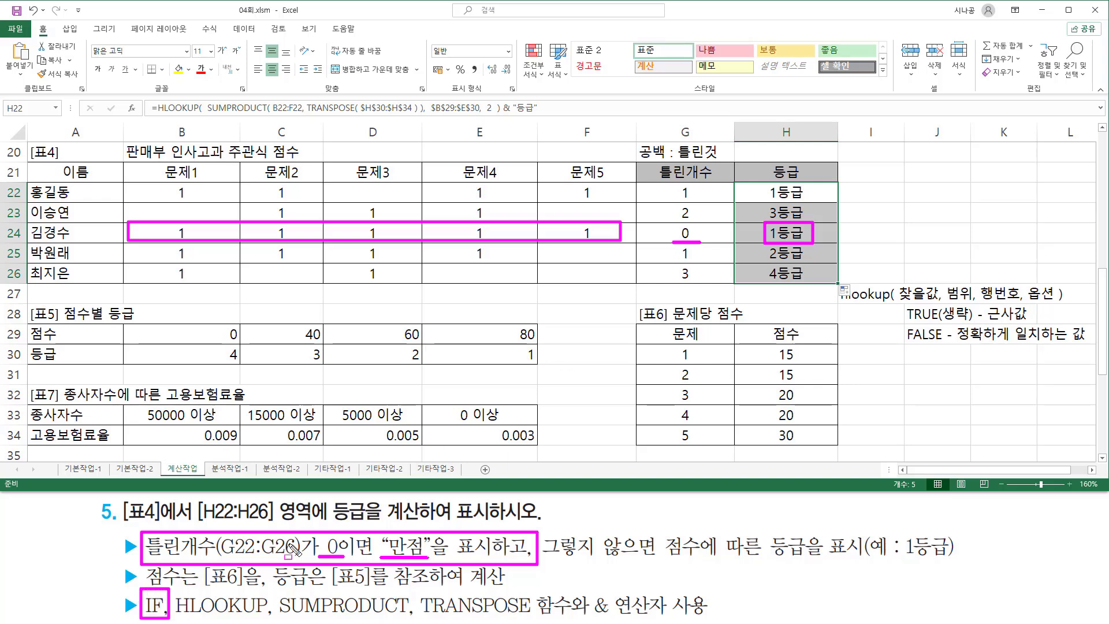
pyautogui.press('Escape')
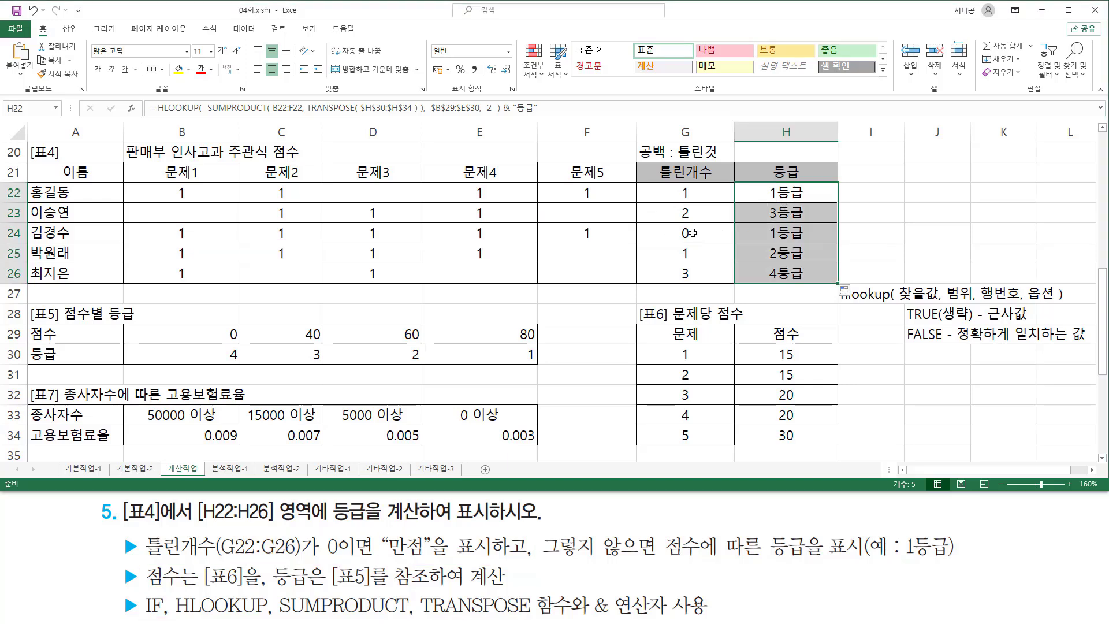
pyautogui.moveTo(326, 559); pyautogui.dragTo(435, 559)
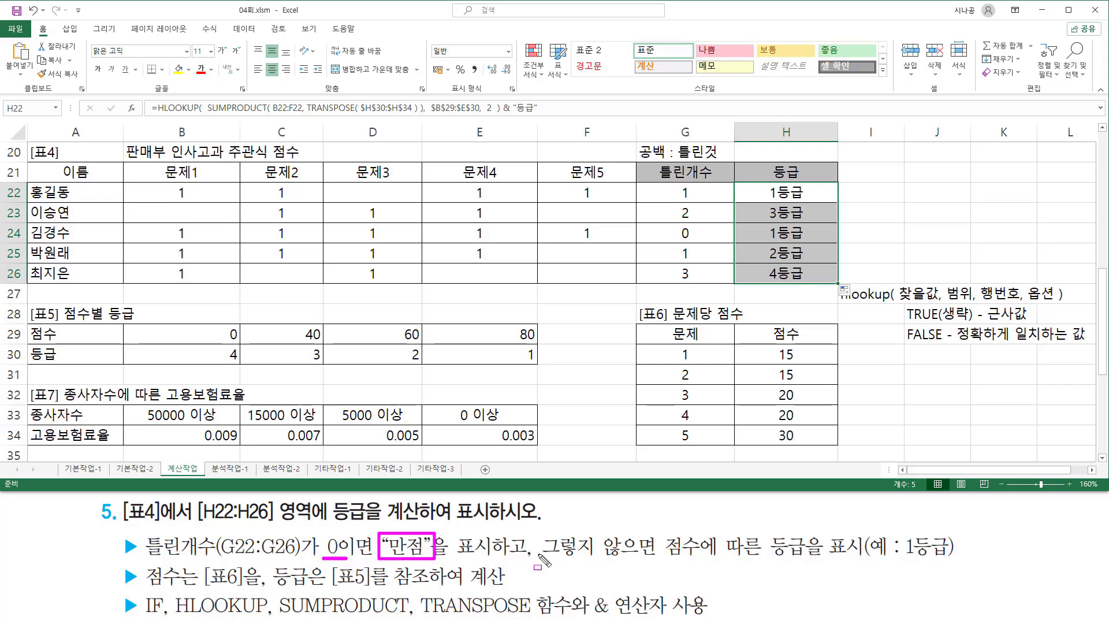
pyautogui.moveTo(539, 554); pyautogui.dragTo(662, 554)
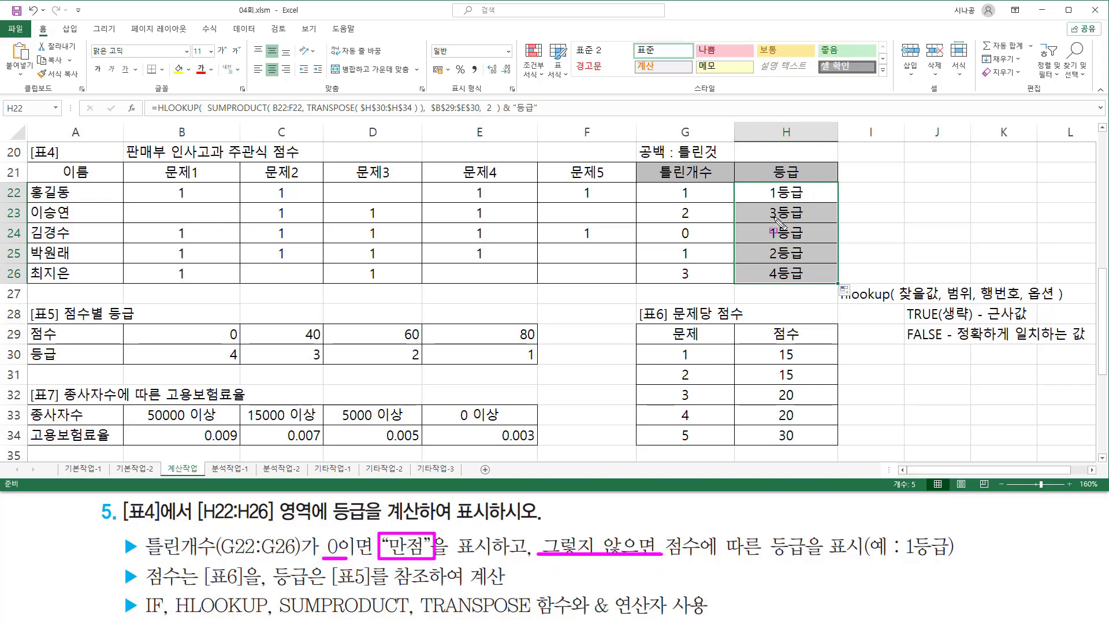
pyautogui.moveTo(767, 560); pyautogui.dragTo(866, 559)
pyautogui.press('Escape')
# Cut the entire HLOOKUP expression with its "등급" suffix from the formula in H22, keeping the equals sign
pyautogui.doubleClick(771, 192)
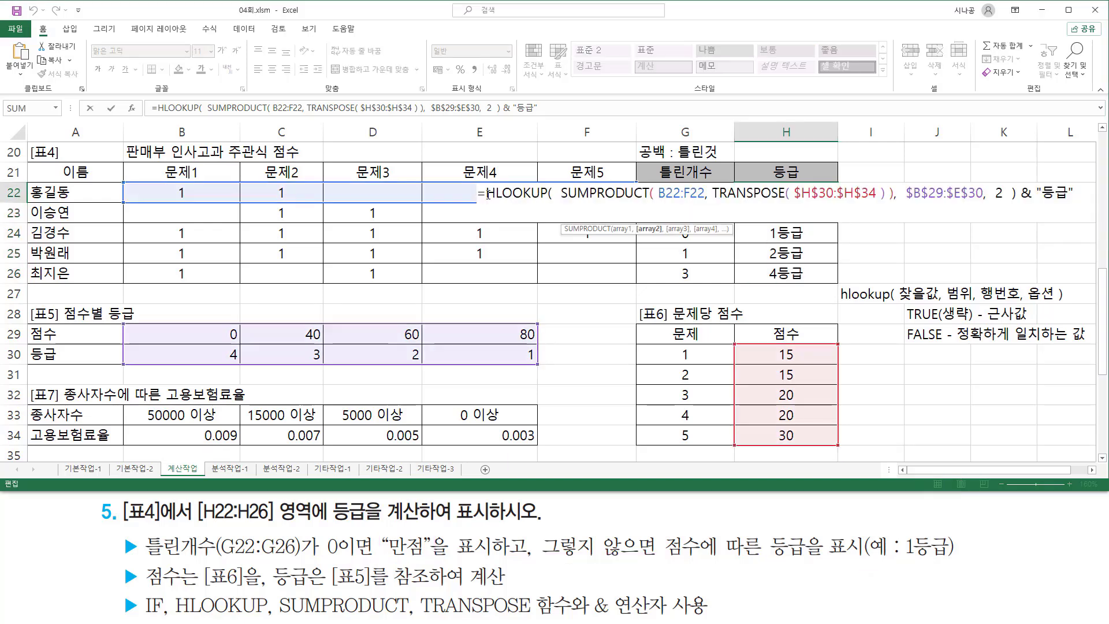
pyautogui.moveTo(489, 194); pyautogui.dragTo(1105, 194)
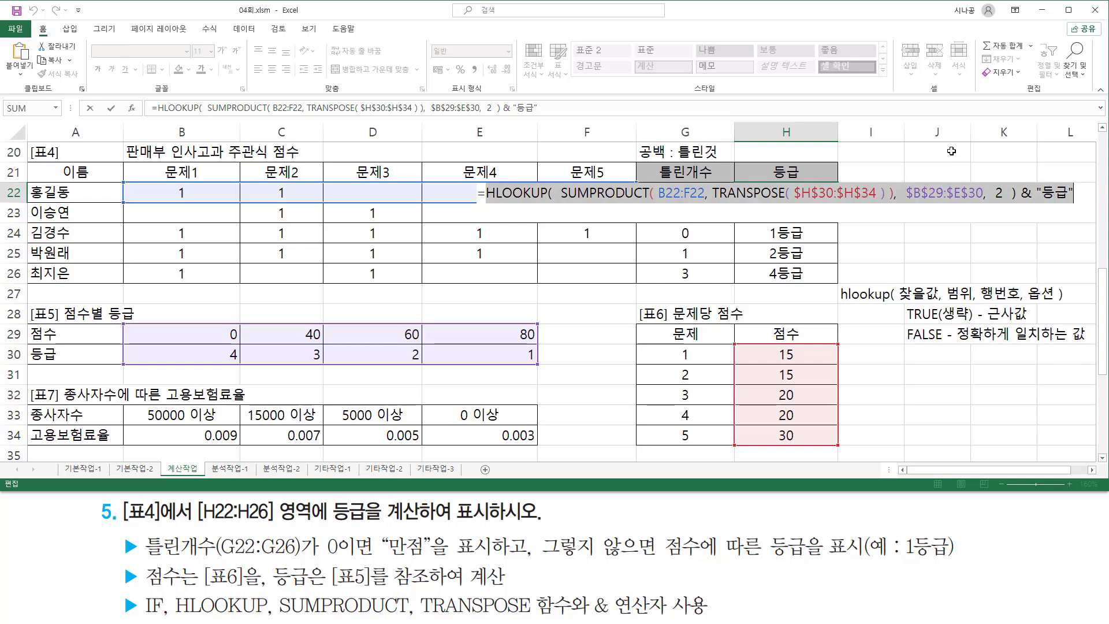
pyautogui.press('BackSpace')
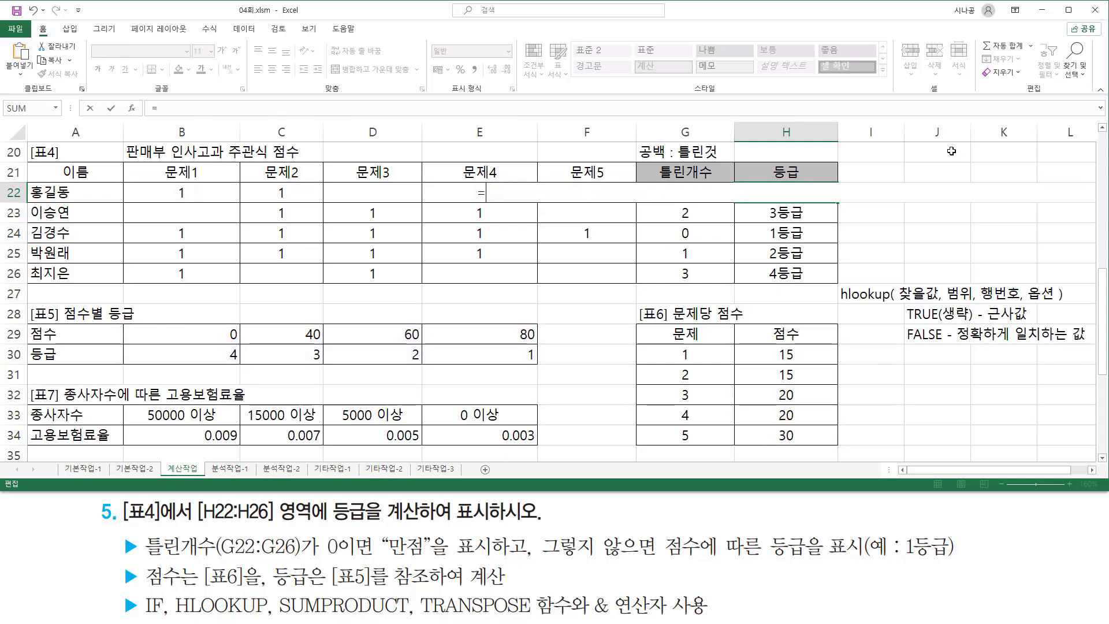
# Begin an IF function in H22 that tests G22=0 and returns "만점" when true
pyautogui.press('BackSpace')
pyautogui.press('Hangul')
pyautogui.write('if')
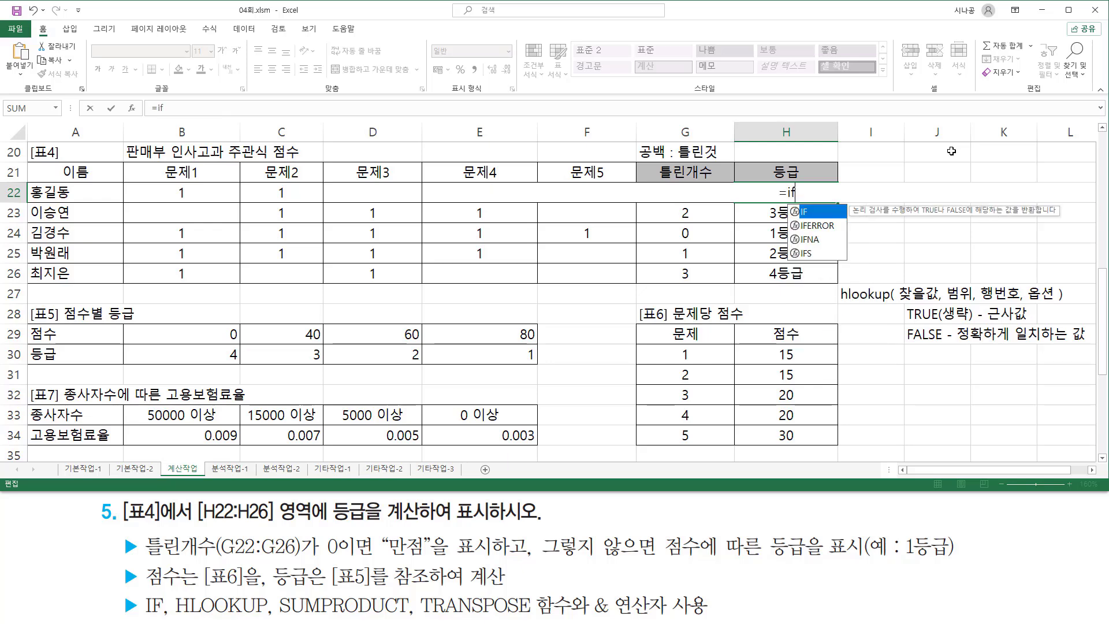
pyautogui.write('(')
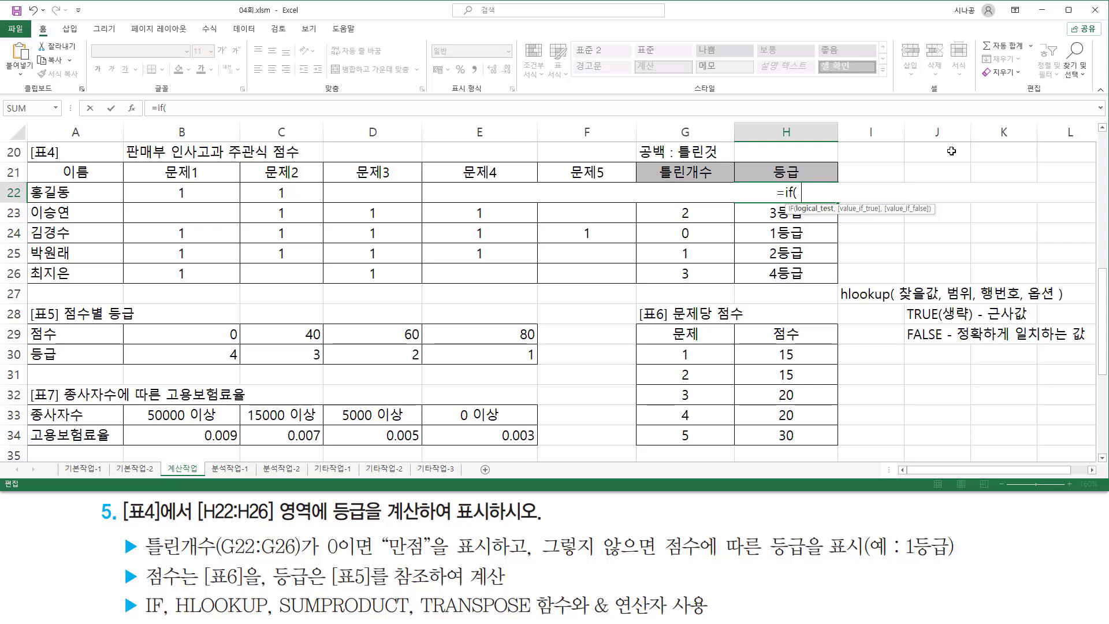
pyautogui.press('Left')
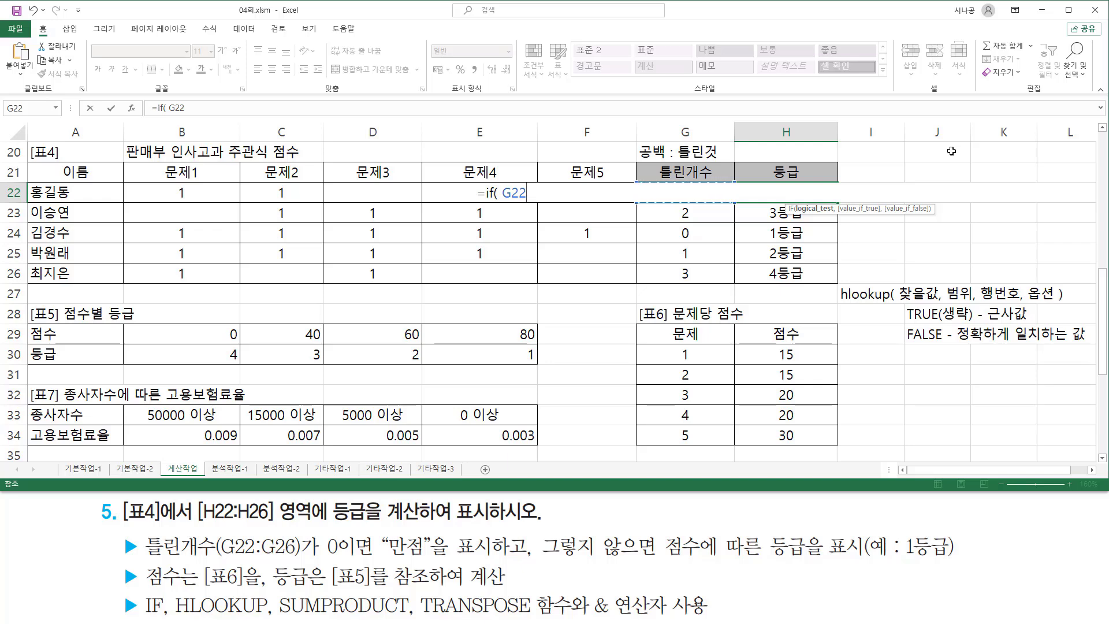
pyautogui.write('=')
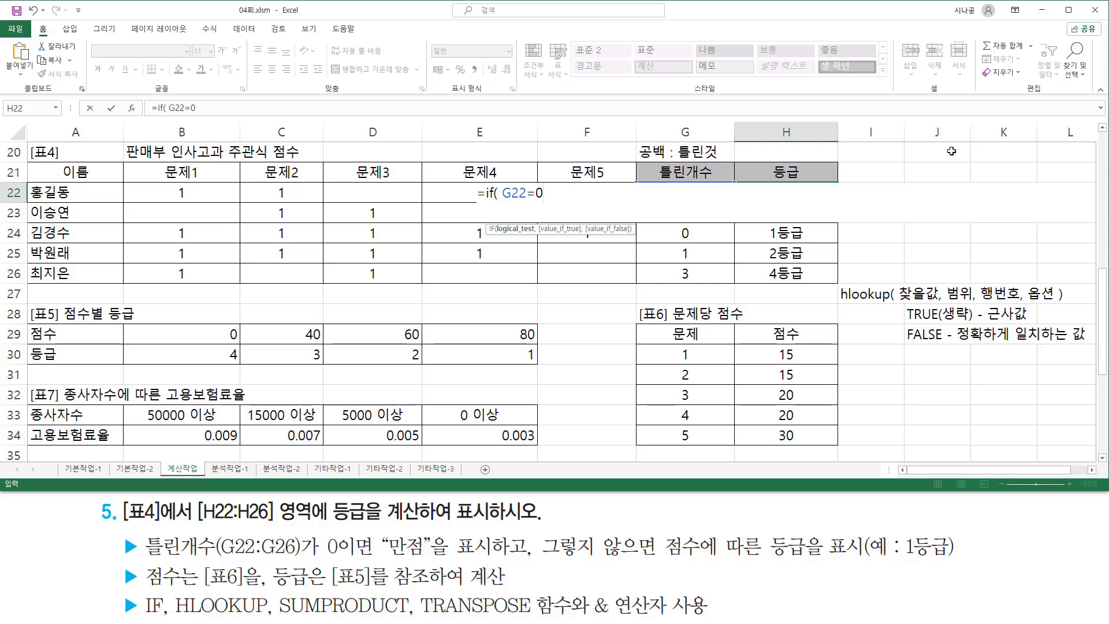
pyautogui.write('0 , "만')
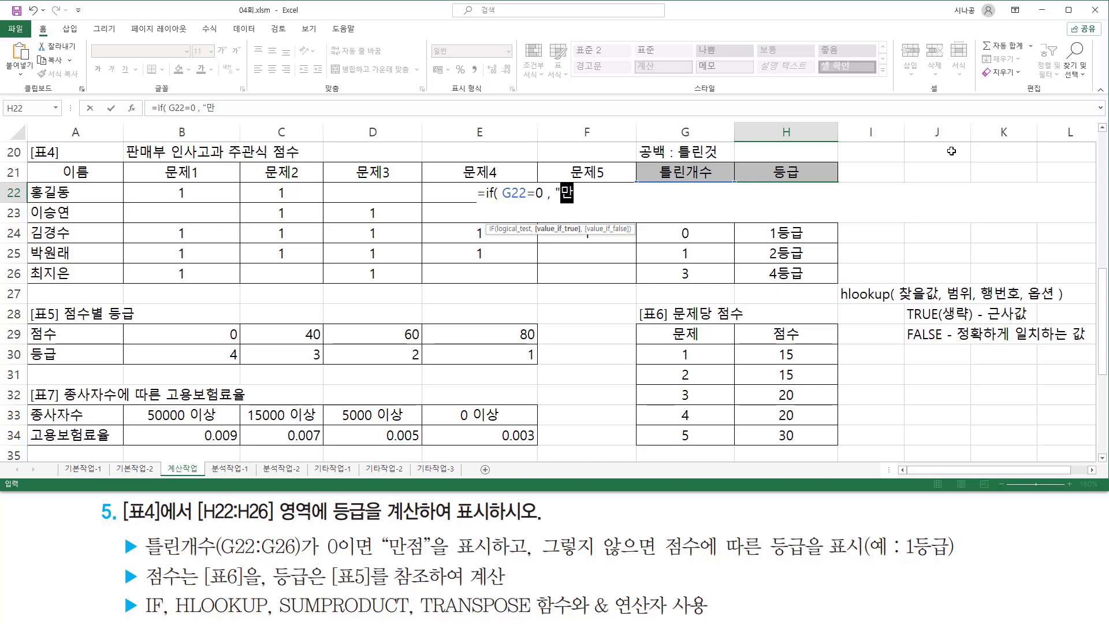
pyautogui.write('점",')
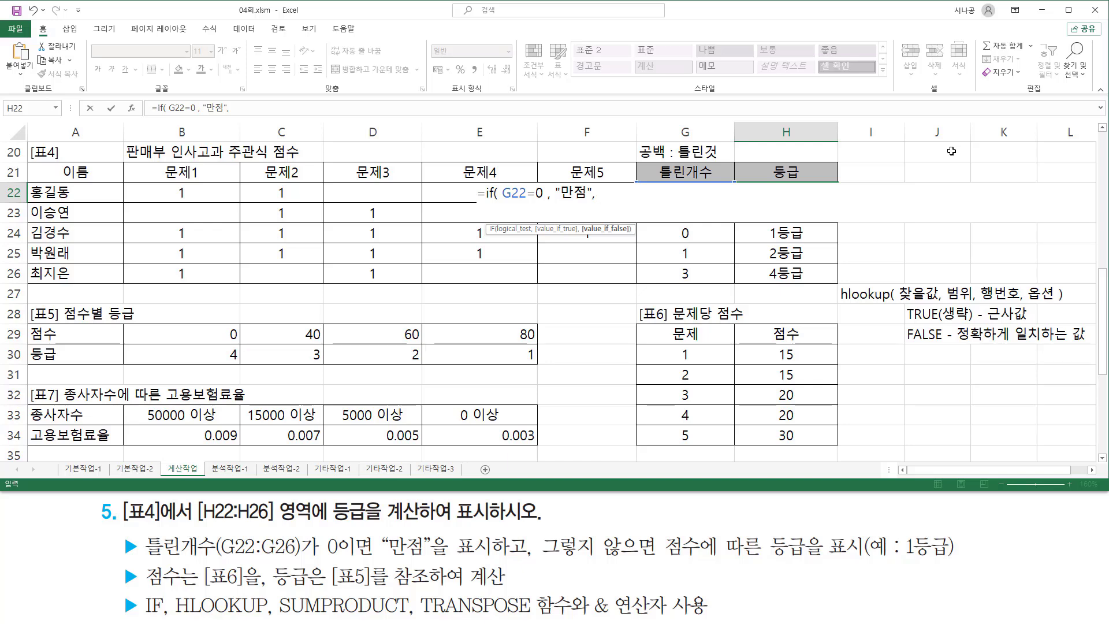
# Paste the cut HLOOKUP expression with & "등급" as the IF function's false value, close the function and enter the formula
pyautogui.write('HLOOKUP(  SUMPRODUCT( B22:F22, TRANSPOSE( $H$30:$H$34 ) ),  $B$29:$E$30,  2  ) & "등급"')
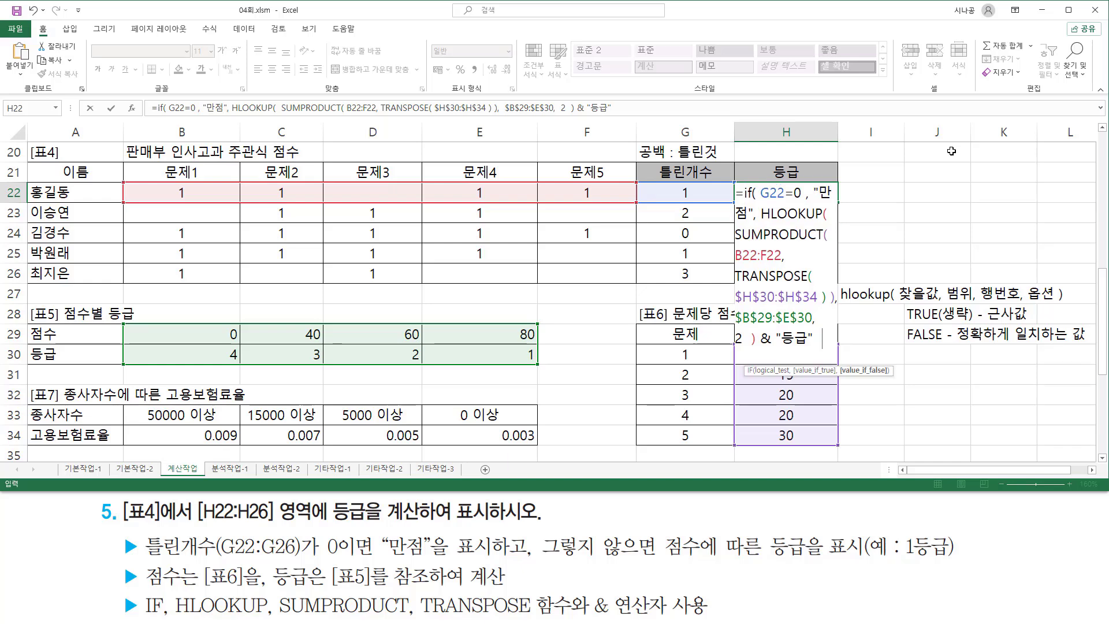
pyautogui.write('  )')
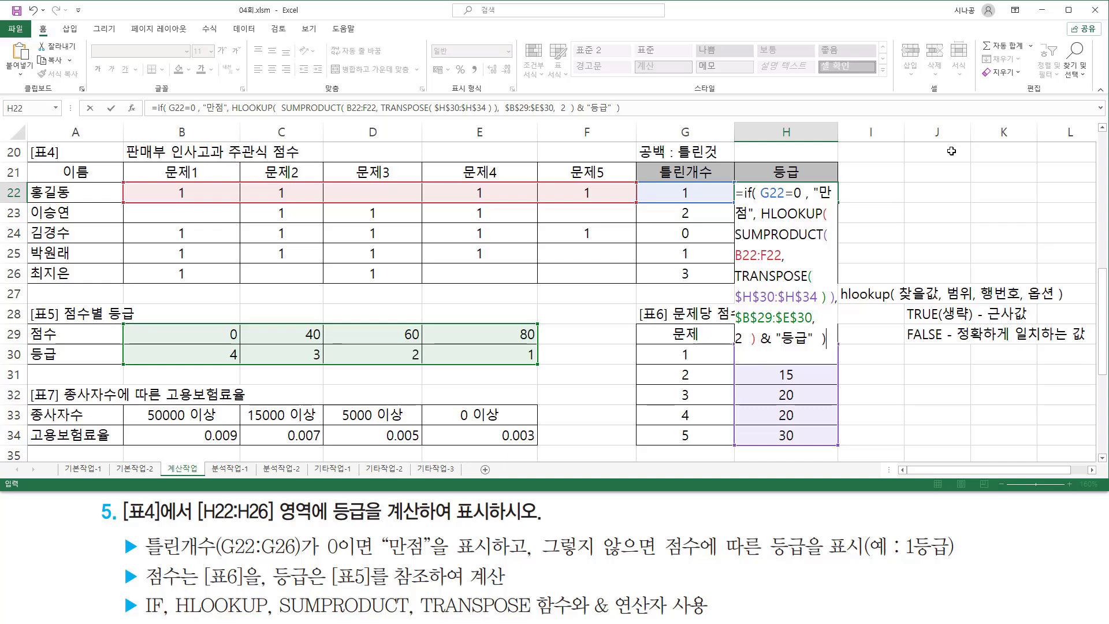
pyautogui.press('Return')
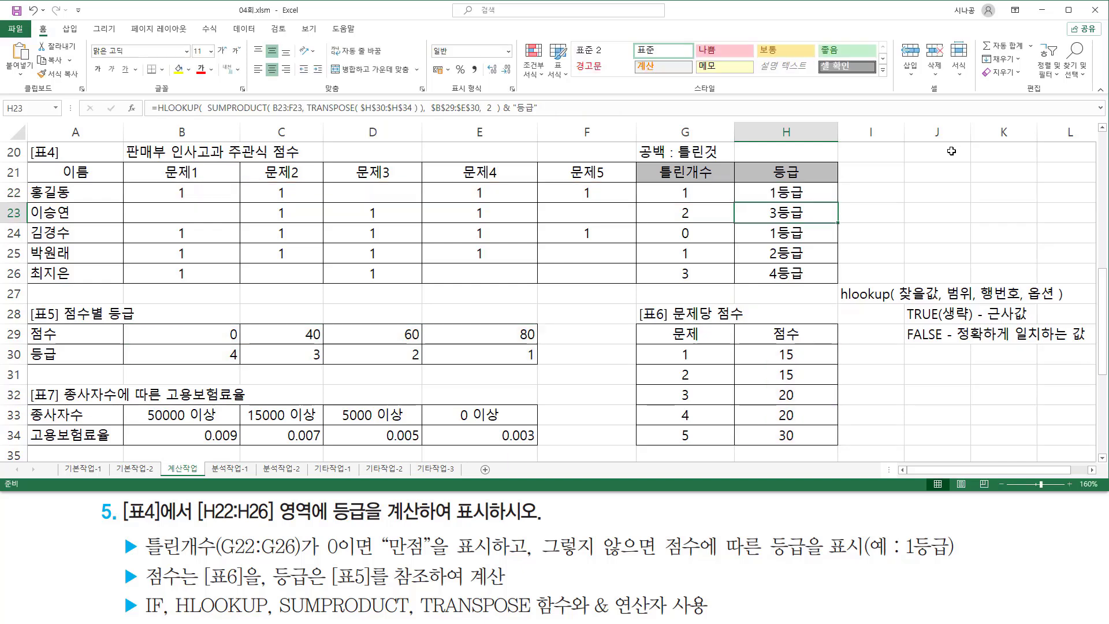
# Fill the IF formula from H22 down through H26 and check the grade in row 24
pyautogui.click(817, 194)
pyautogui.moveTo(837, 202); pyautogui.dragTo(832, 277)
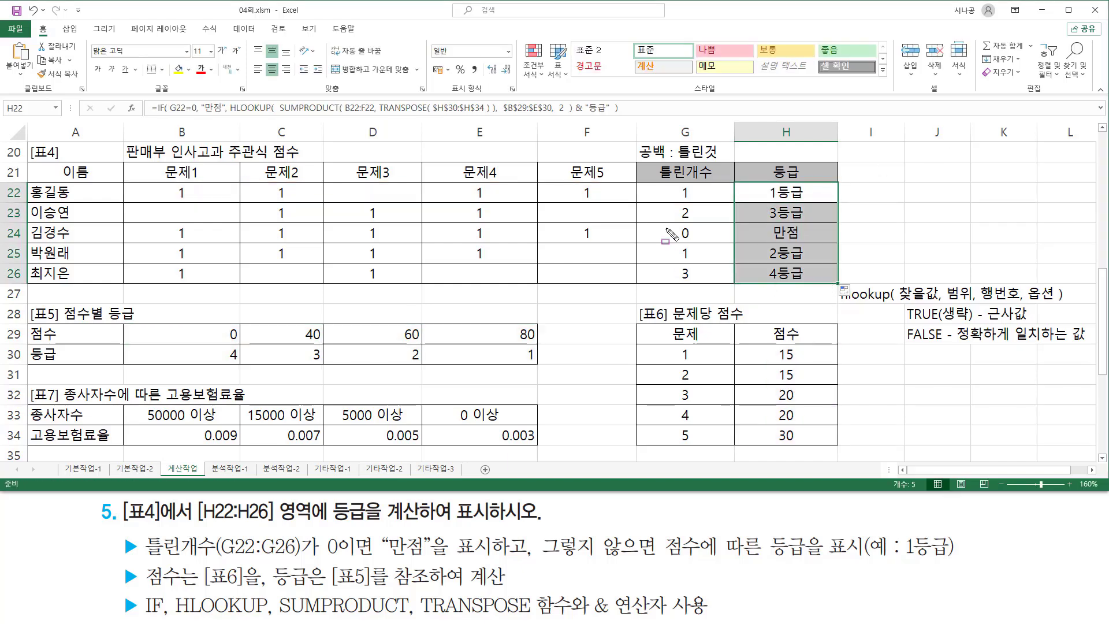
pyautogui.moveTo(663, 221)
pyautogui.mouseDown()
pyautogui.moveTo(711, 241)
pyautogui.moveTo(813, 254)
pyautogui.moveTo(813, 223)
pyautogui.mouseUp()
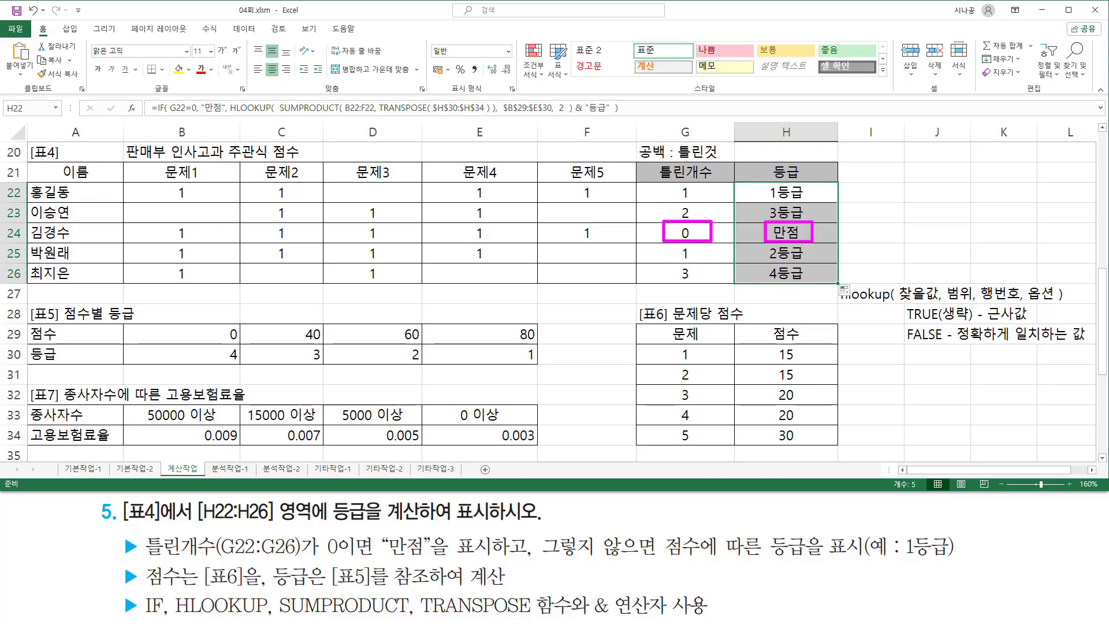
pyautogui.press('Escape')
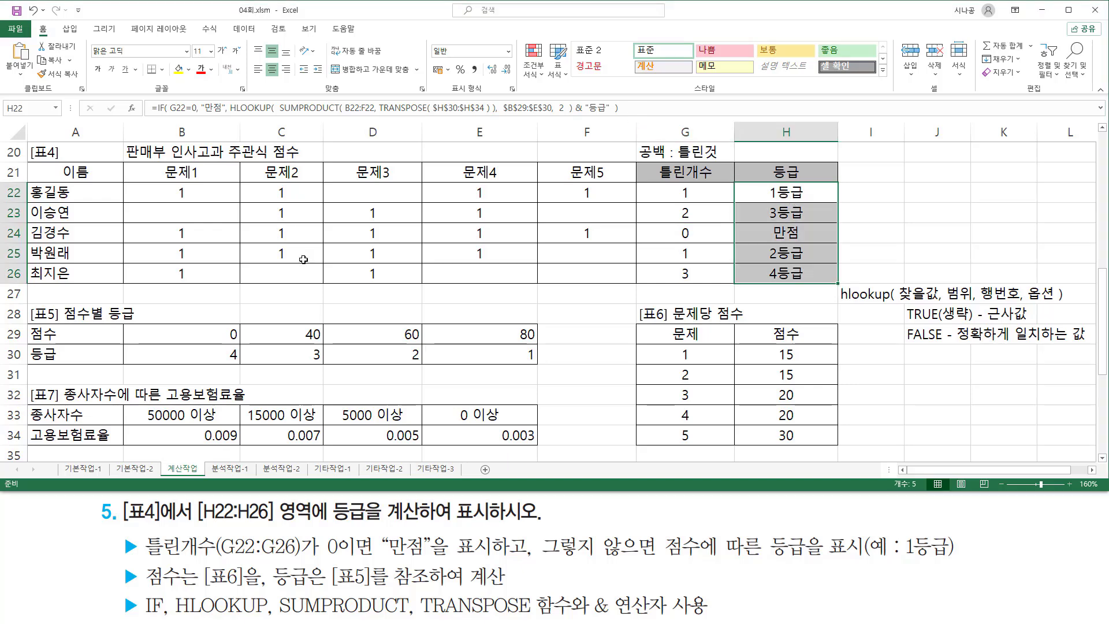
# Place the complete IF formula as red text in B27 below table 4
pyautogui.hotkey('ctrl', 'z')
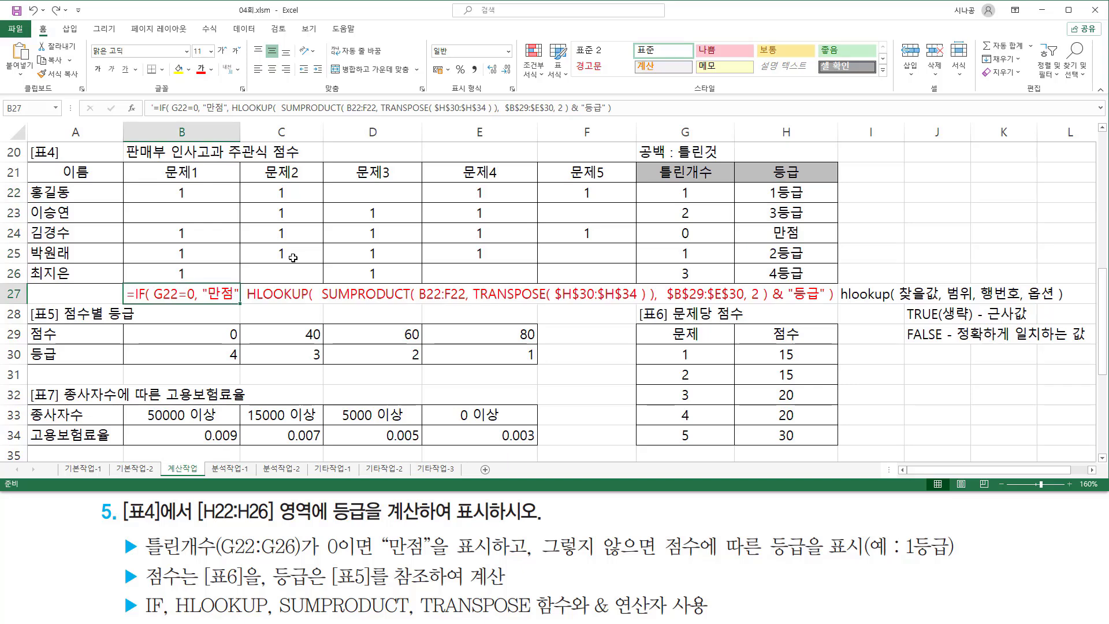
pyautogui.click(234, 361)
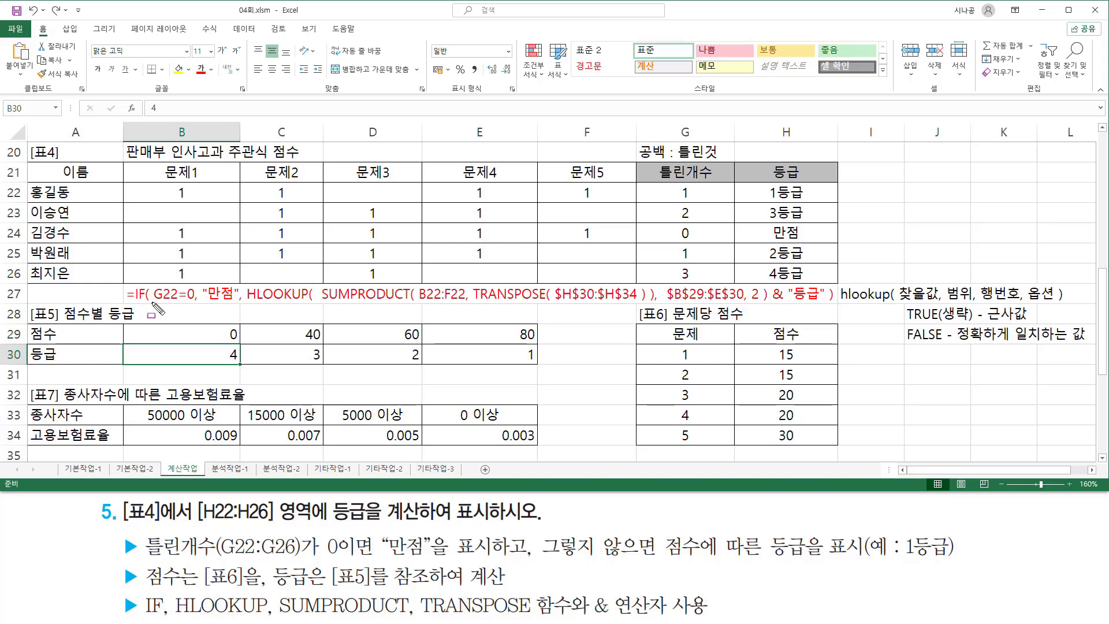
# Review the IF formula in B27, tracing its G22=0 test, the "만점" result and the HLOOKUP false value
pyautogui.moveTo(152, 280)
pyautogui.mouseDown()
pyautogui.moveTo(168, 308)
pyautogui.moveTo(188, 309)
pyautogui.moveTo(824, 305)
pyautogui.mouseUp()
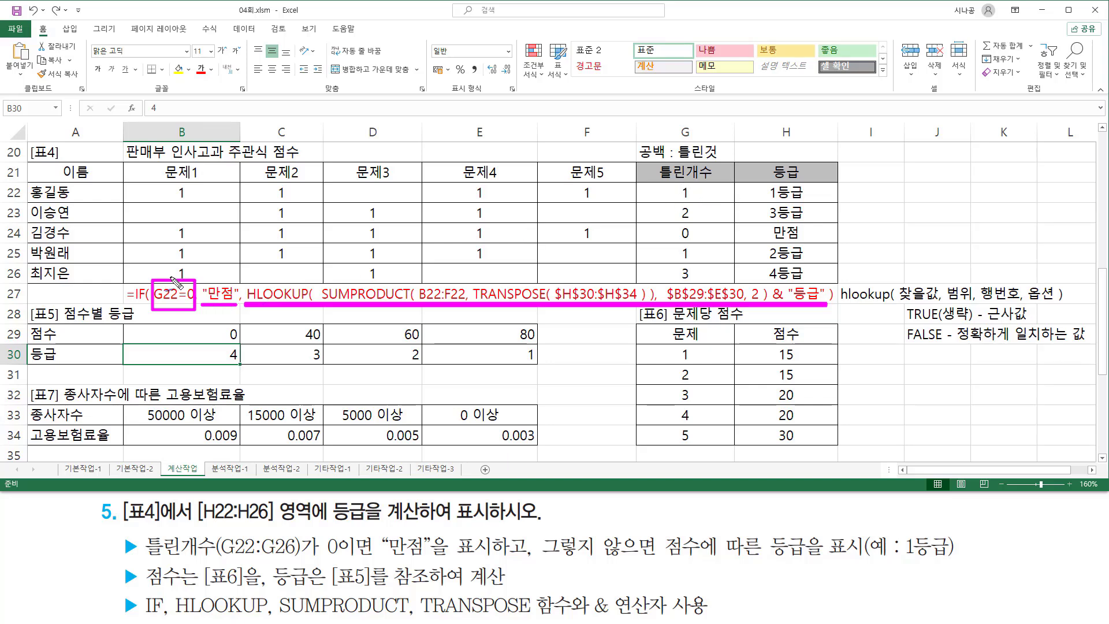
pyautogui.moveTo(170, 276); pyautogui.dragTo(194, 266)
pyautogui.moveTo(216, 276)
pyautogui.mouseDown()
pyautogui.moveTo(224, 284)
pyautogui.moveTo(239, 266)
pyautogui.mouseUp()
pyautogui.press('Escape')
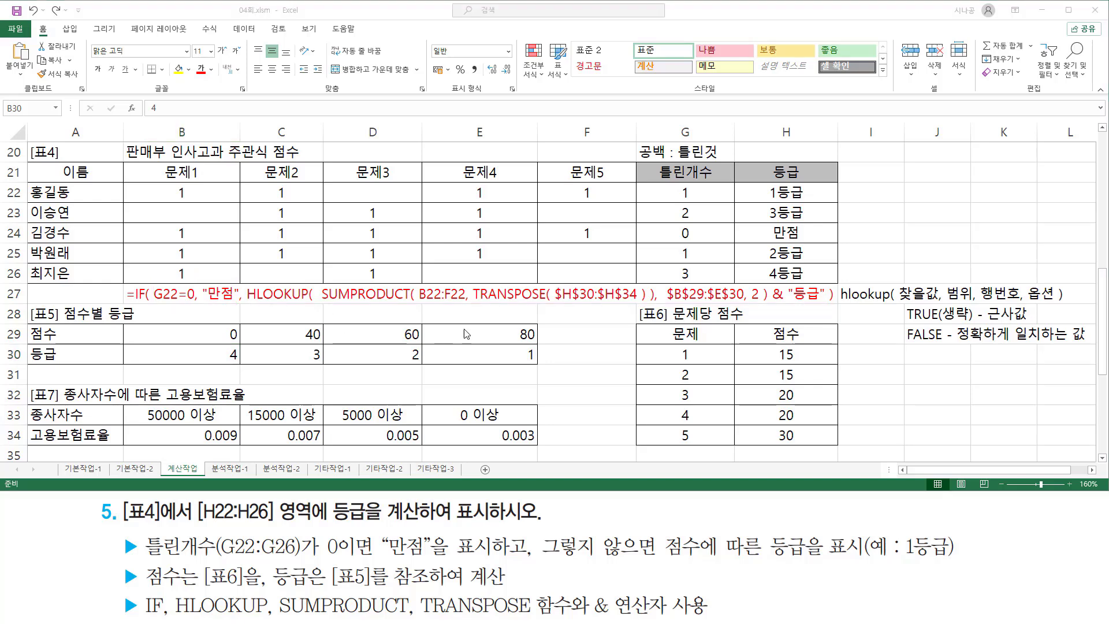
# Examine how the formula's SUMPRODUCT pairs the answers in B22:F22 with the transposed scores in H30:H34
pyautogui.hotkey('ctrl', 'shift', 'd')
pyautogui.moveTo(417, 302); pyautogui.dragTo(645, 304)
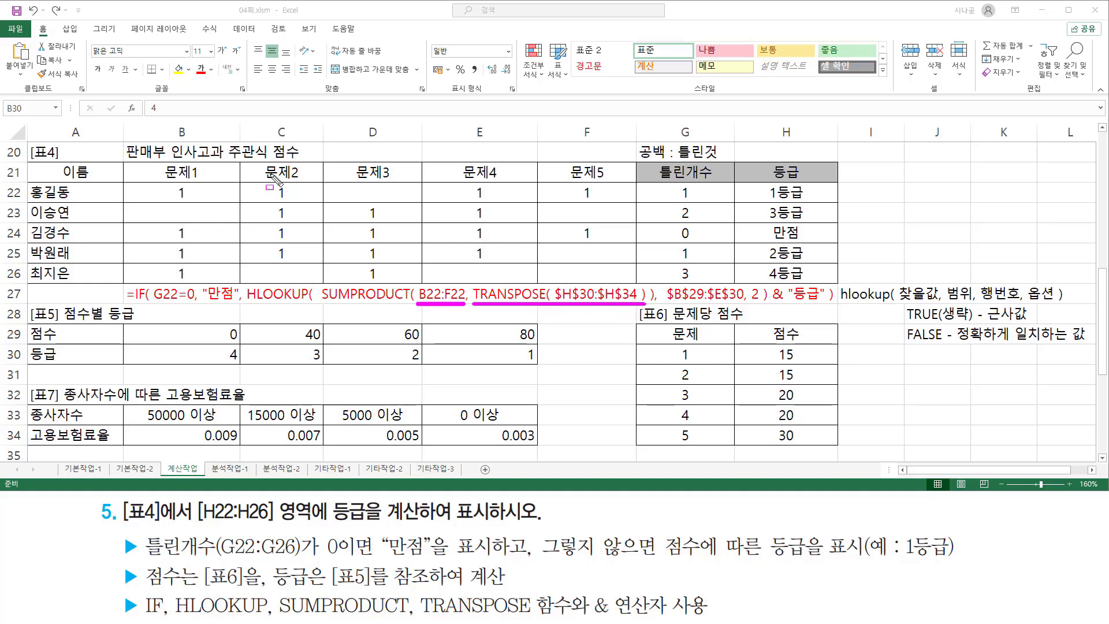
pyautogui.moveTo(127, 182)
pyautogui.mouseDown()
pyautogui.moveTo(141, 200)
pyautogui.moveTo(627, 201)
pyautogui.mouseUp()
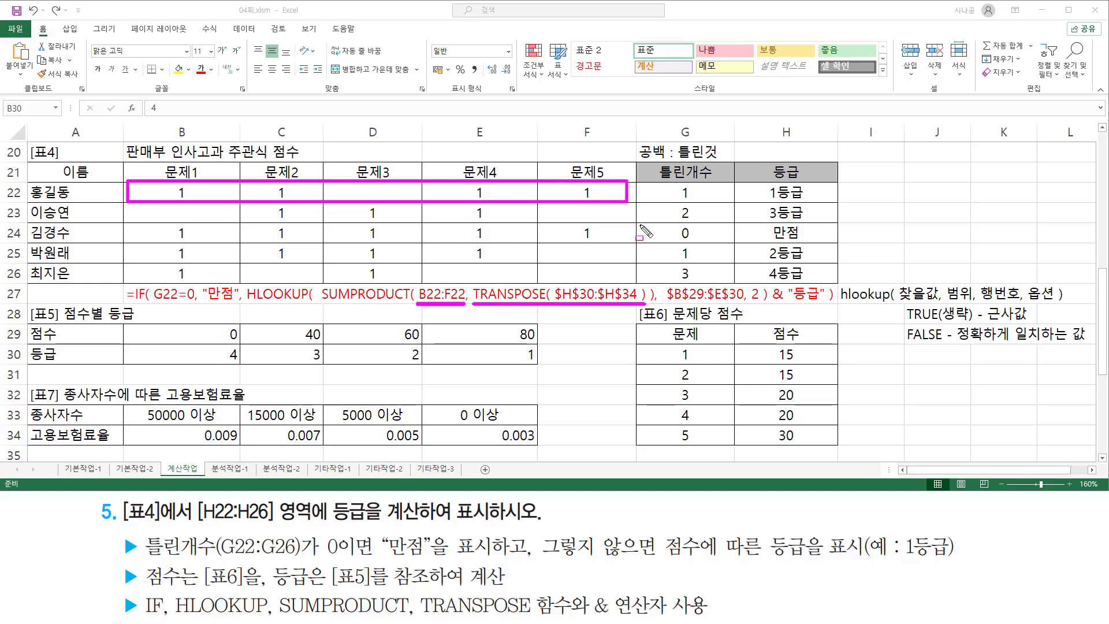
pyautogui.moveTo(763, 344); pyautogui.dragTo(806, 445)
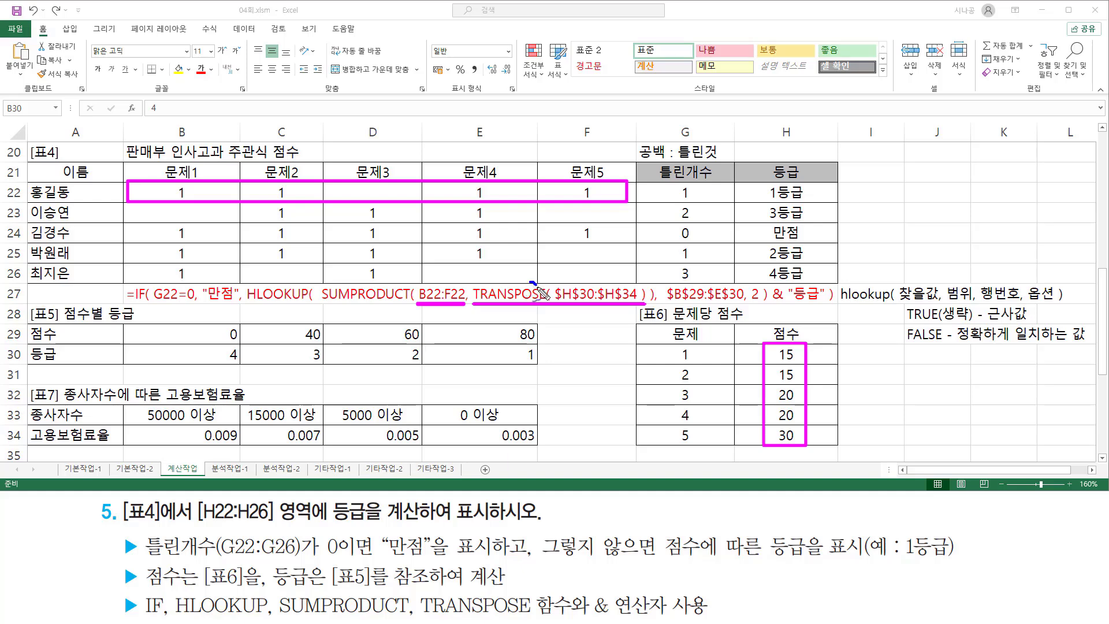
pyautogui.moveTo(530, 276); pyautogui.dragTo(552, 263)
pyautogui.moveTo(772, 354); pyautogui.dragTo(771, 439)
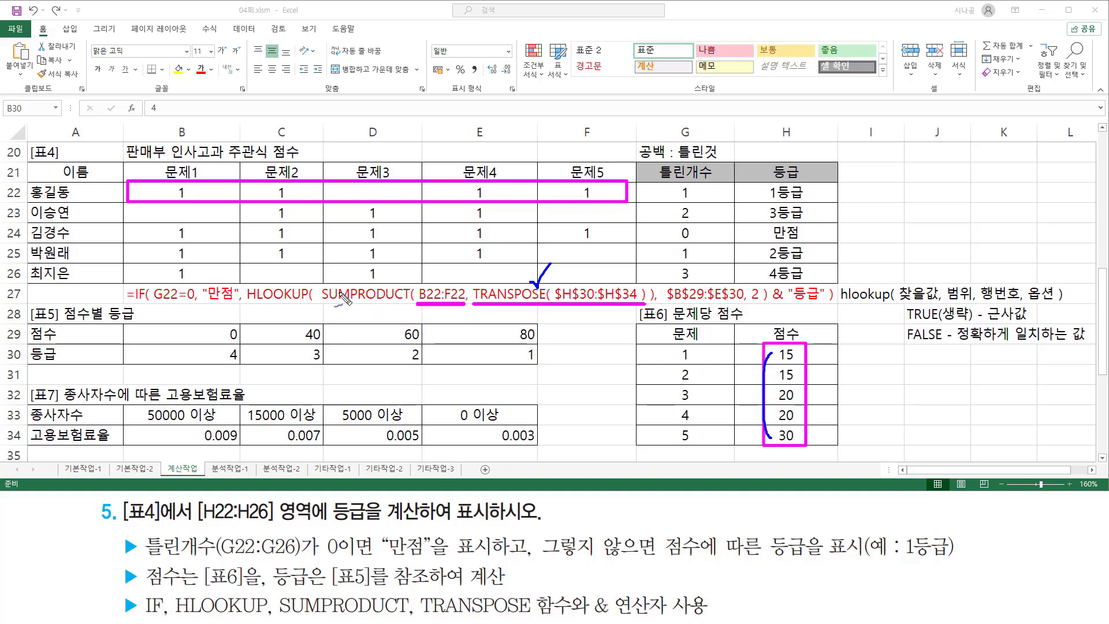
pyautogui.press('Escape')
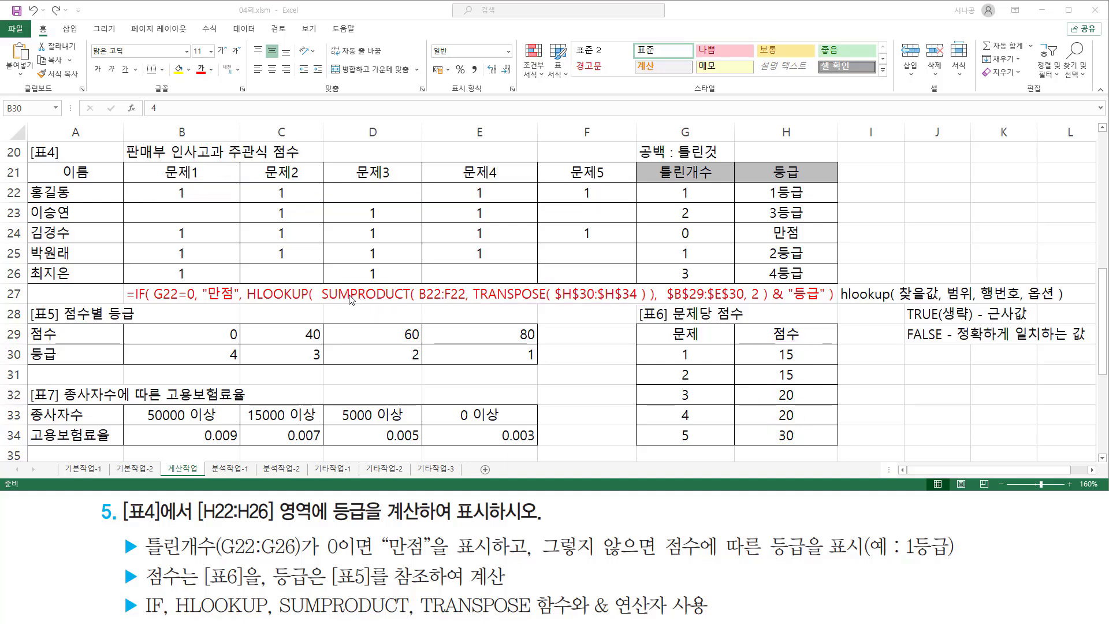
# Trace the HLOOKUP arguments against B29:E30 in table 5, including row number 2, and the appended "등급" text
pyautogui.moveTo(321, 280); pyautogui.dragTo(655, 306)
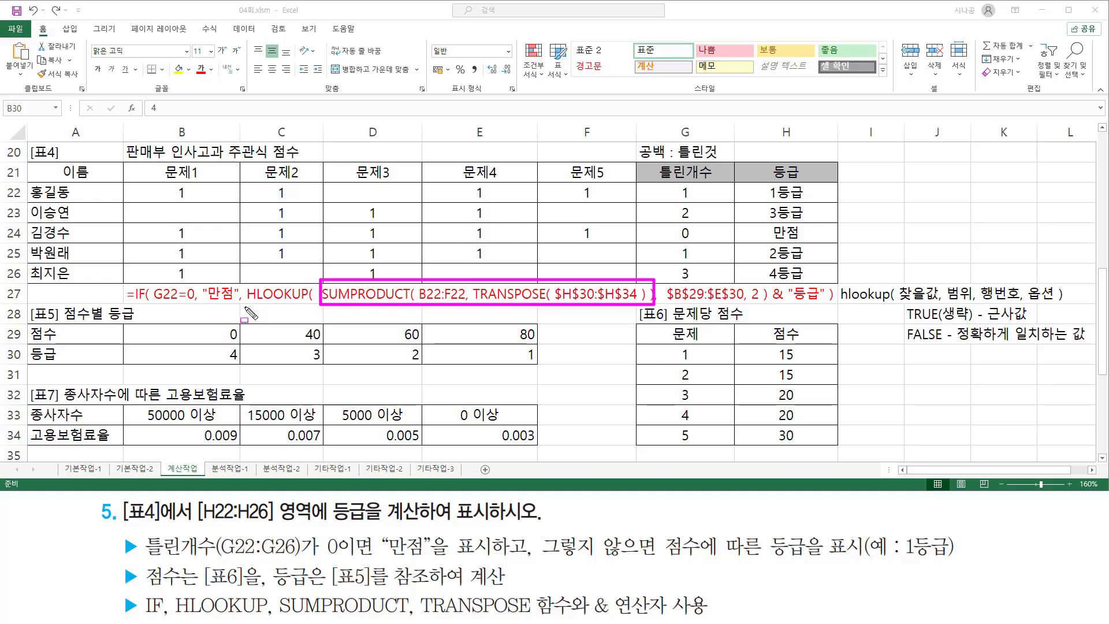
pyautogui.moveTo(246, 308); pyautogui.dragTo(313, 306)
pyautogui.moveTo(666, 302); pyautogui.dragTo(748, 301)
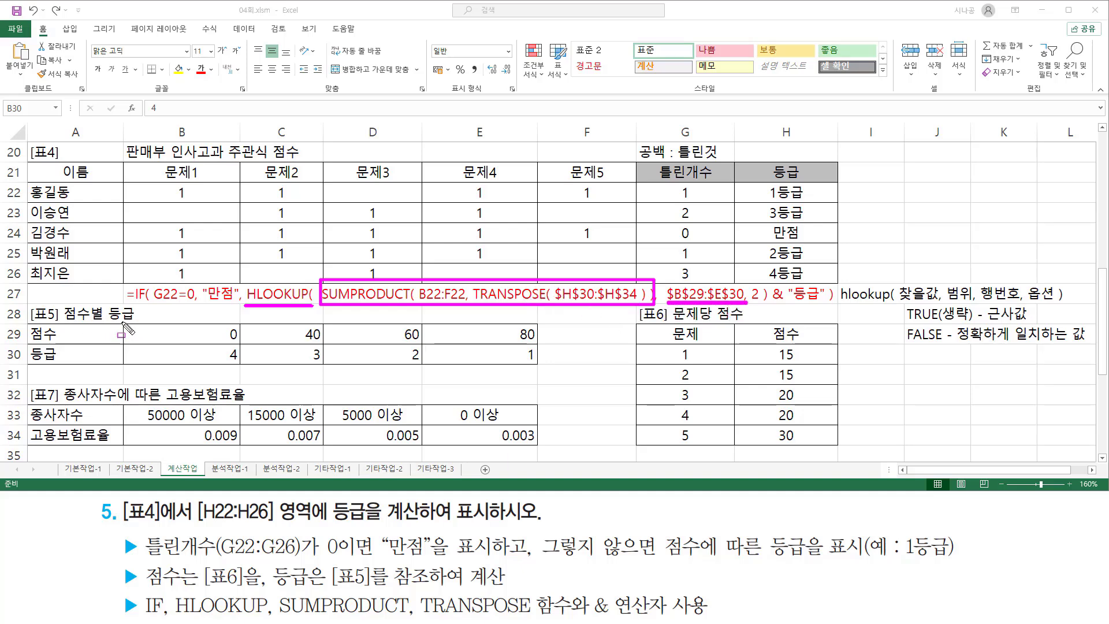
pyautogui.moveTo(123, 322); pyautogui.dragTo(538, 364)
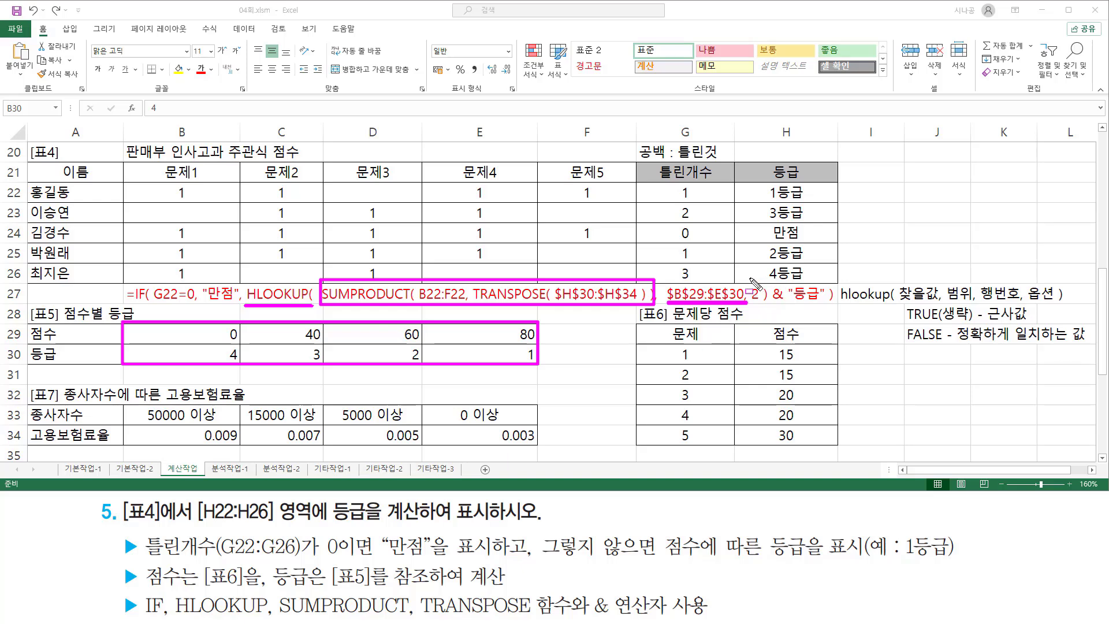
pyautogui.moveTo(750, 278); pyautogui.dragTo(762, 312)
pyautogui.moveTo(209, 345); pyautogui.dragTo(539, 362)
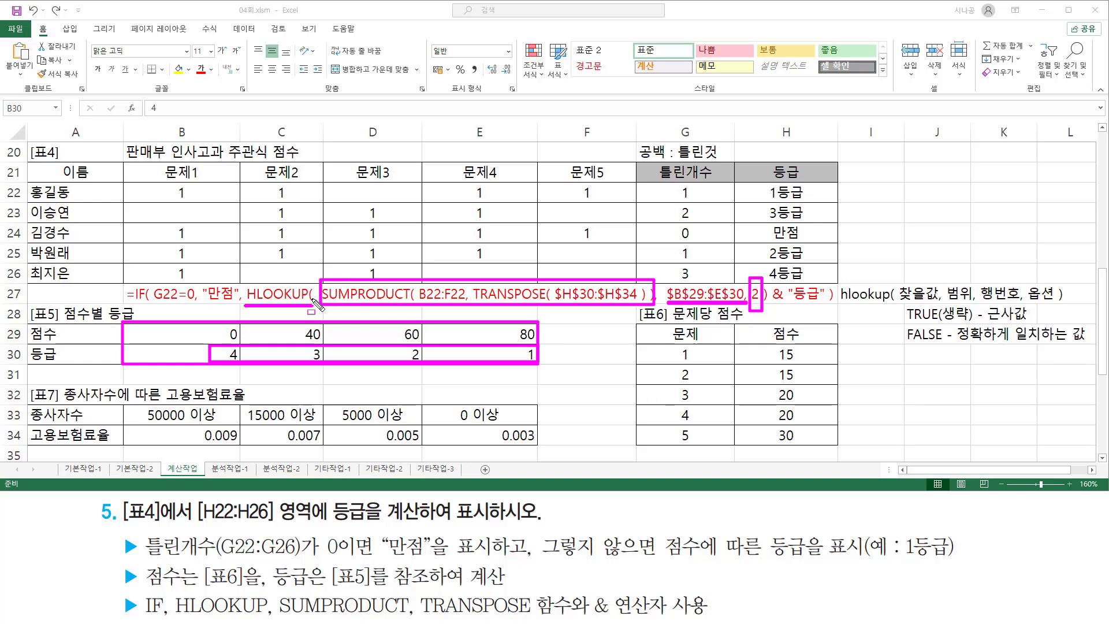
pyautogui.press('e')
pyautogui.moveTo(244, 272); pyautogui.dragTo(768, 314)
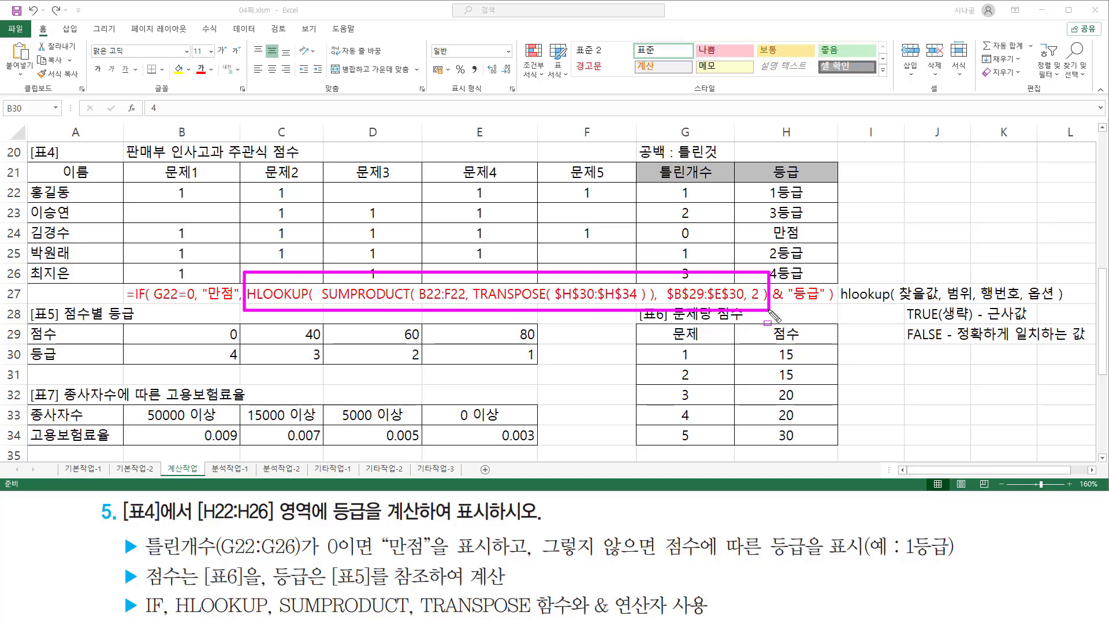
pyautogui.moveTo(203, 362); pyautogui.dragTo(542, 362)
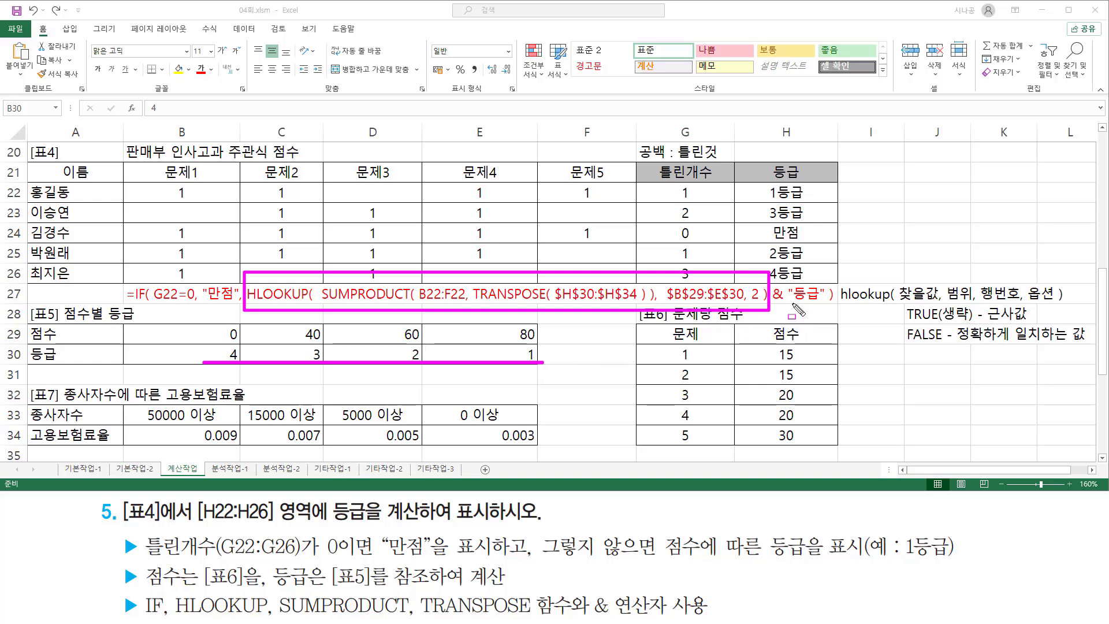
pyautogui.moveTo(791, 302); pyautogui.dragTo(820, 302)
pyautogui.press('Escape')
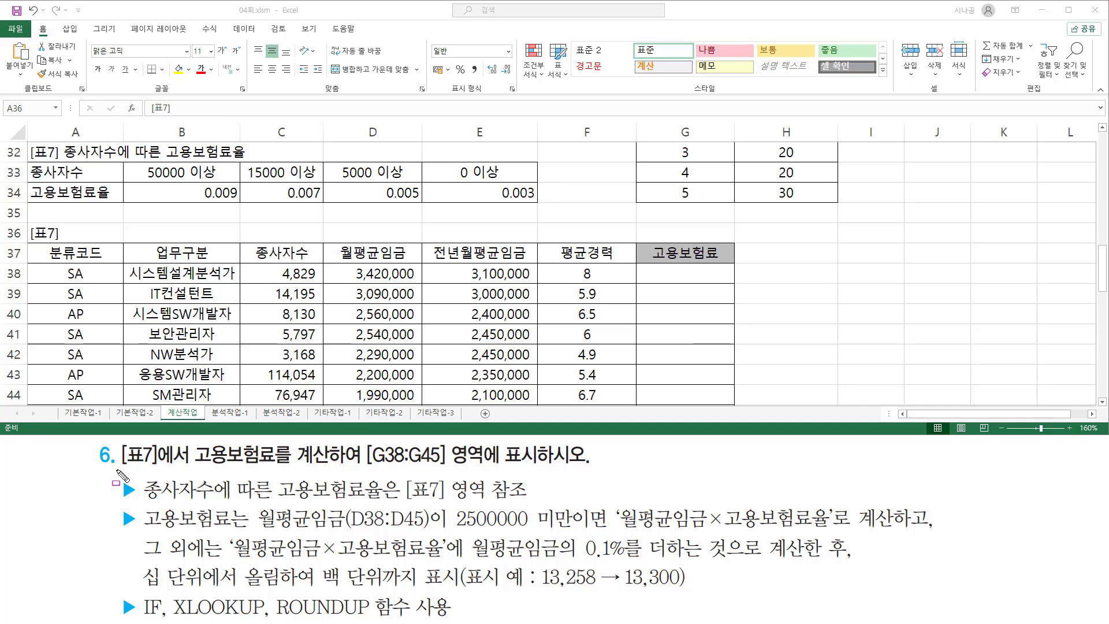
# Read task 6 on the insurance fee in G38:G45, checking its rate table, wage condition, both calculations and XLOOKUP requirement
pyautogui.moveTo(120, 469); pyautogui.dragTo(522, 468)
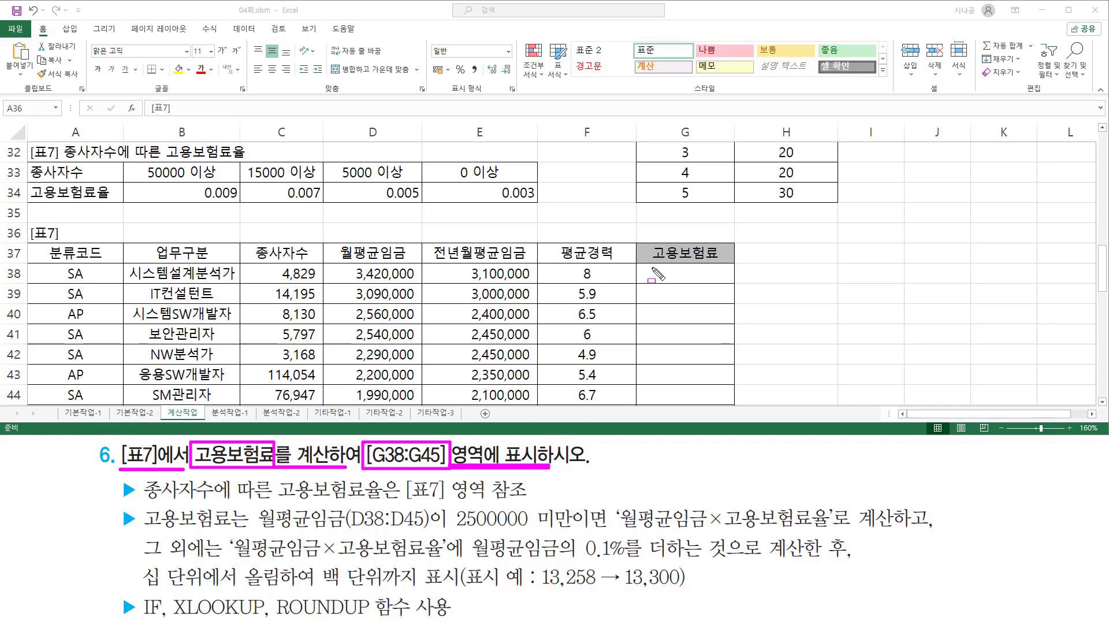
pyautogui.moveTo(651, 266); pyautogui.dragTo(722, 404)
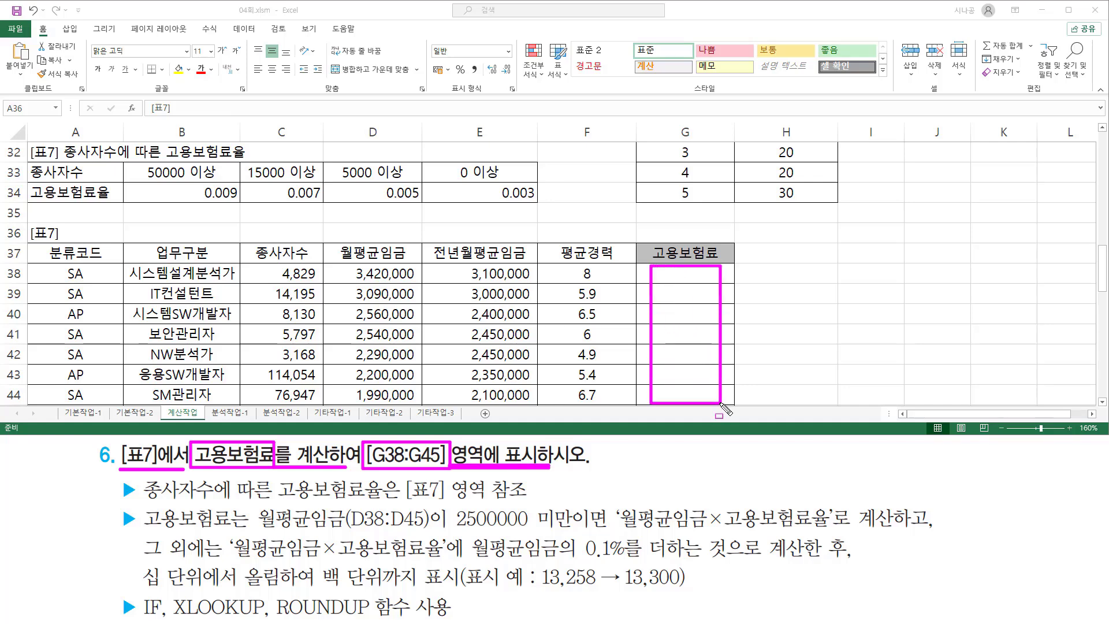
pyautogui.press('Escape')
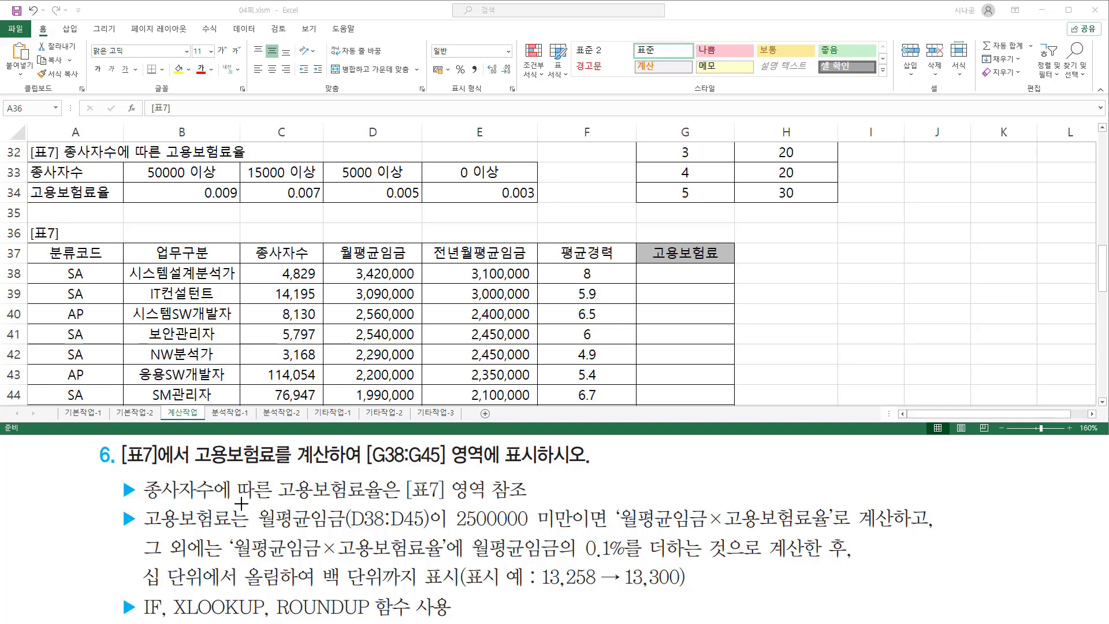
pyautogui.moveTo(143, 501)
pyautogui.mouseDown()
pyautogui.moveTo(271, 499)
pyautogui.moveTo(398, 517)
pyautogui.moveTo(386, 506)
pyautogui.moveTo(529, 504)
pyautogui.mouseUp()
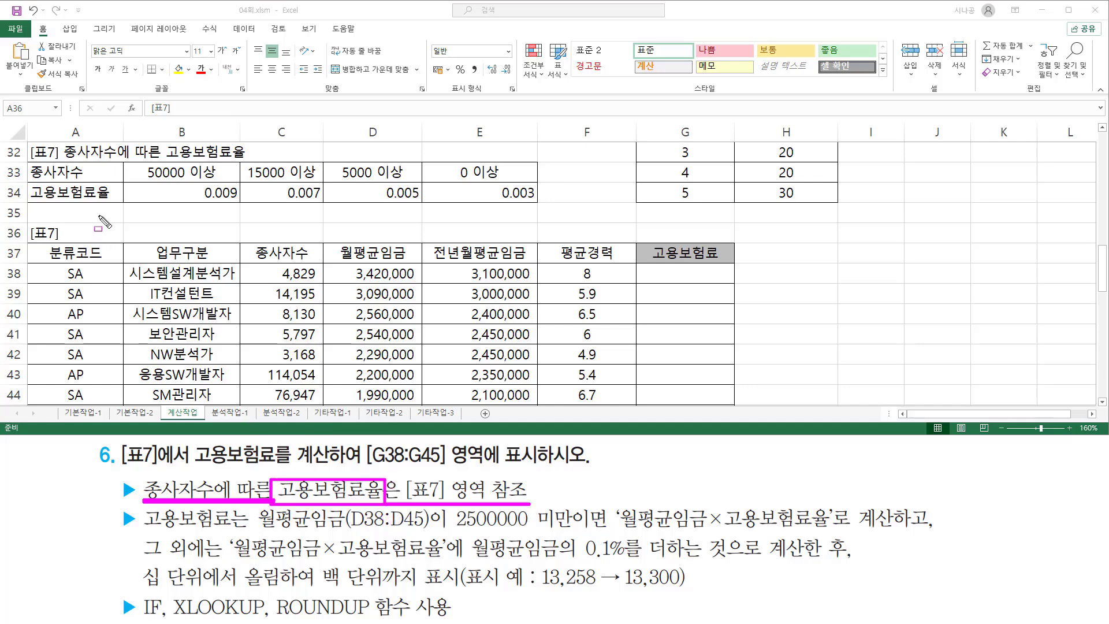
pyautogui.moveTo(28, 144)
pyautogui.mouseDown()
pyautogui.moveTo(55, 164)
pyautogui.moveTo(534, 206)
pyautogui.mouseUp()
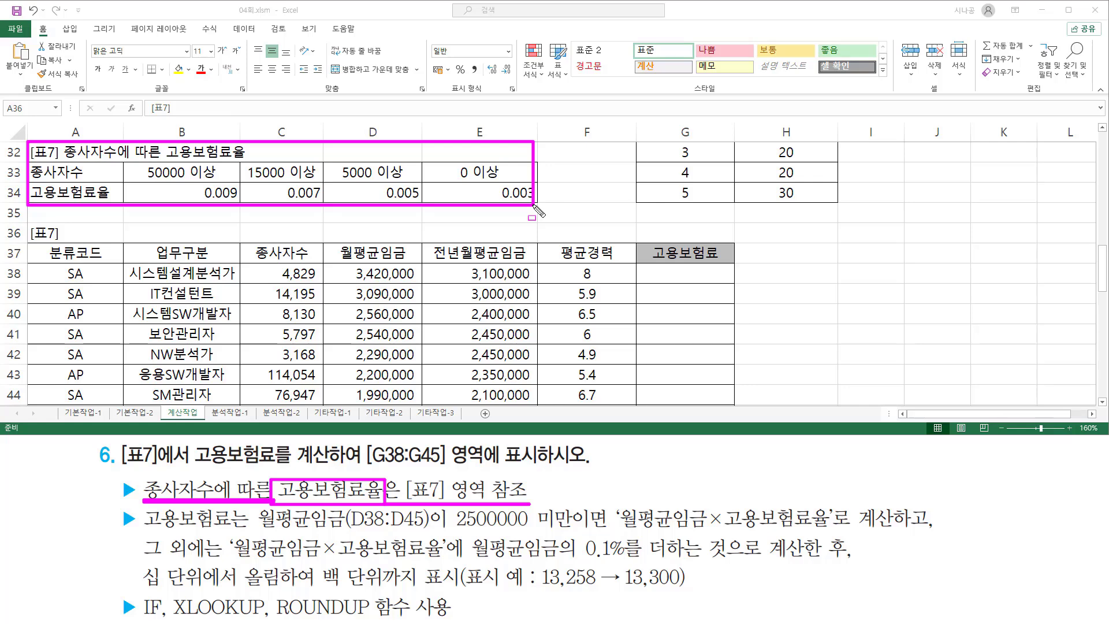
pyautogui.moveTo(534, 205); pyautogui.dragTo(537, 207)
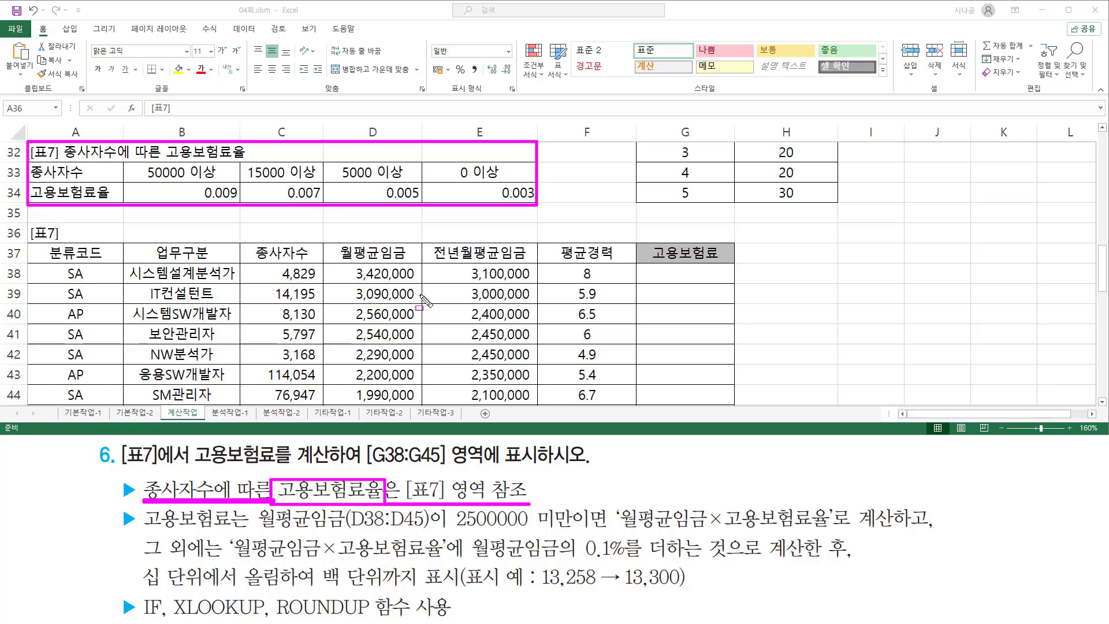
pyautogui.moveTo(650, 265); pyautogui.dragTo(722, 283)
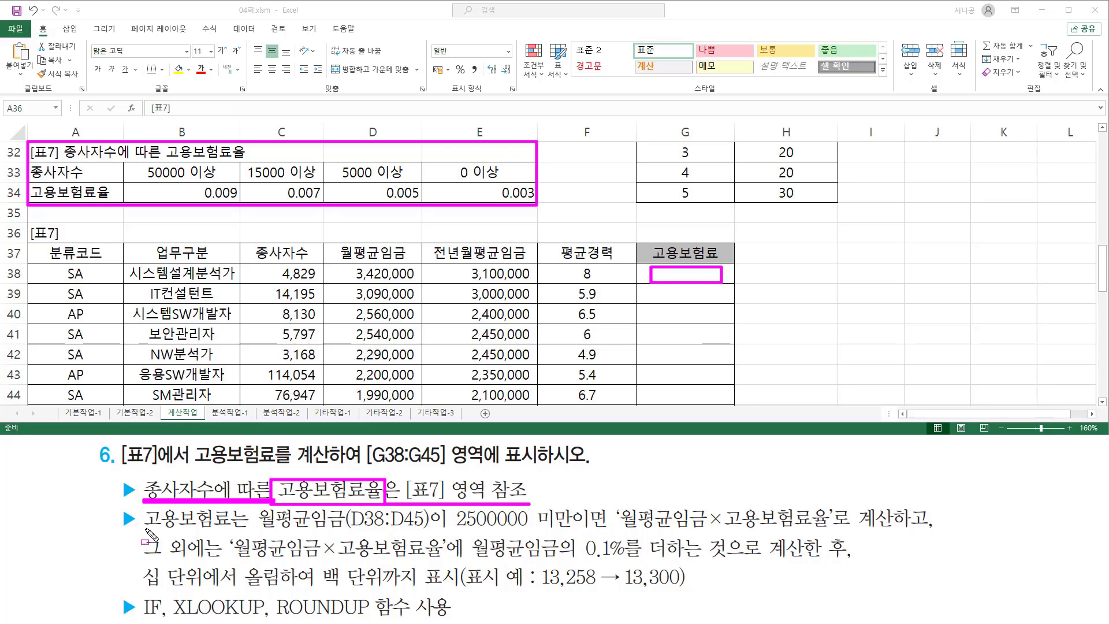
pyautogui.moveTo(144, 527); pyautogui.dragTo(835, 529)
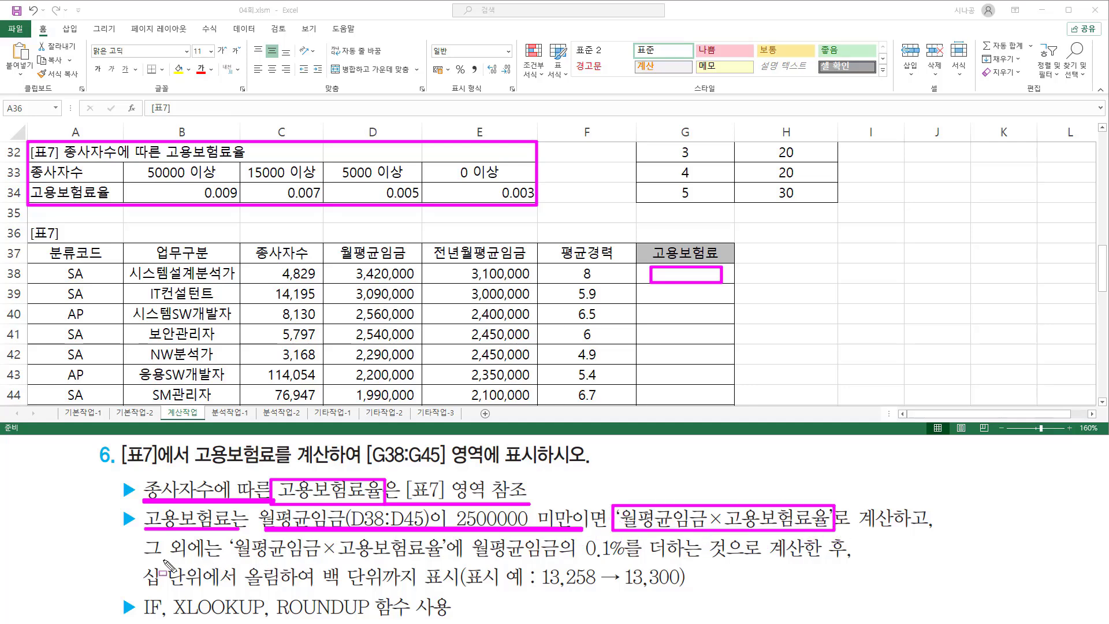
pyautogui.moveTo(145, 558)
pyautogui.mouseDown()
pyautogui.moveTo(231, 549)
pyautogui.moveTo(741, 561)
pyautogui.mouseUp()
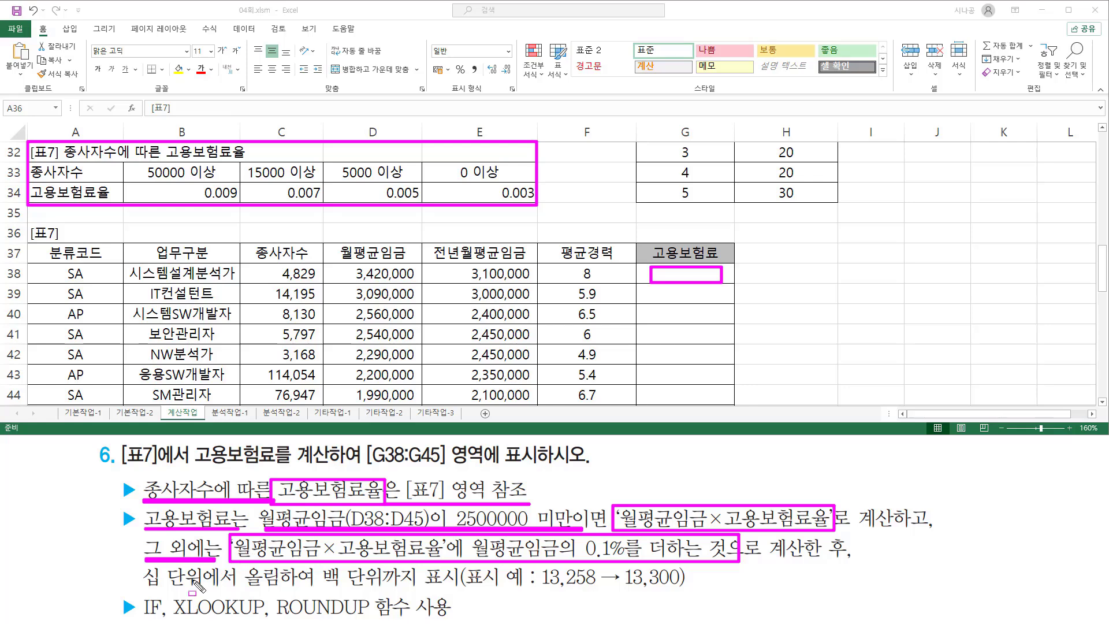
pyautogui.moveTo(171, 607); pyautogui.dragTo(270, 622)
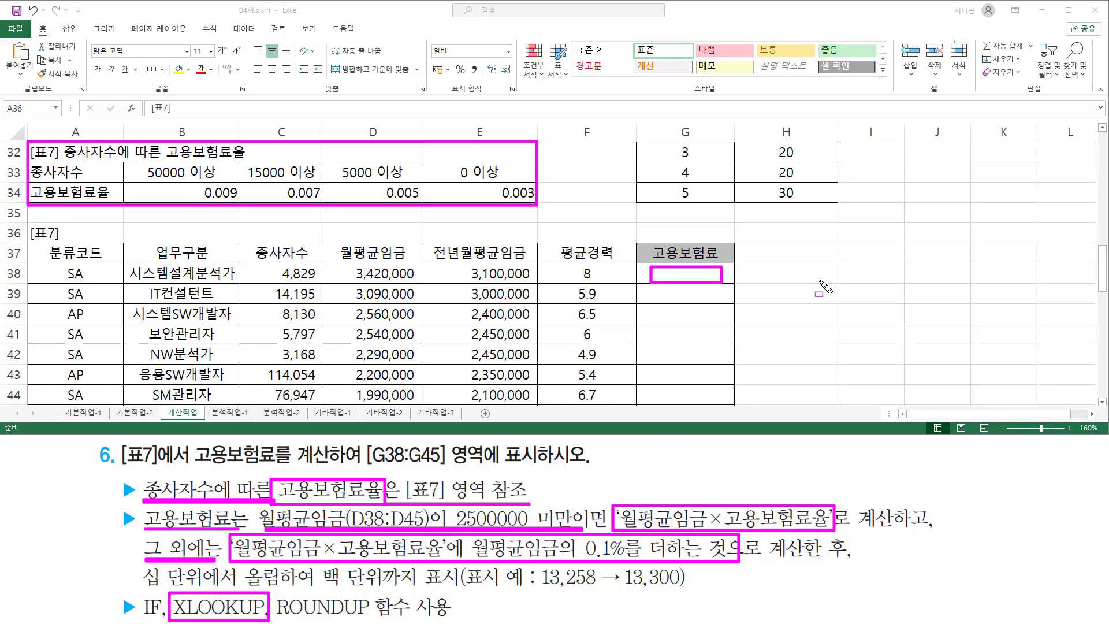
pyautogui.press('Escape')
# Begin a syntax note in G35 reading "xlookup( 찾을값, 범위1, 범위2,"
pyautogui.click(703, 213)
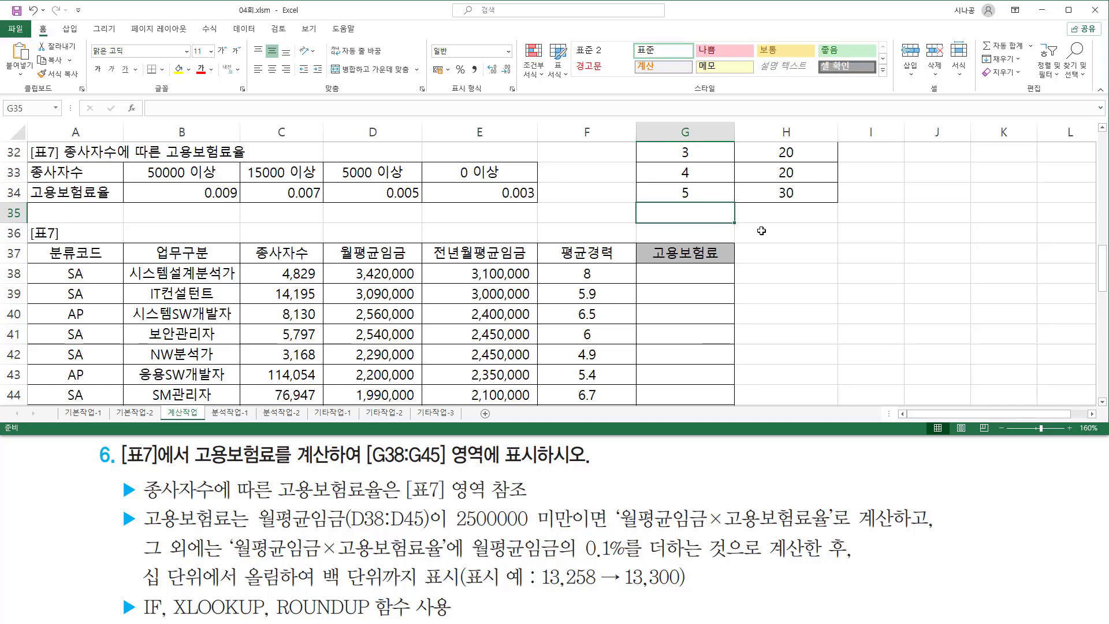
pyautogui.press('BackSpace')
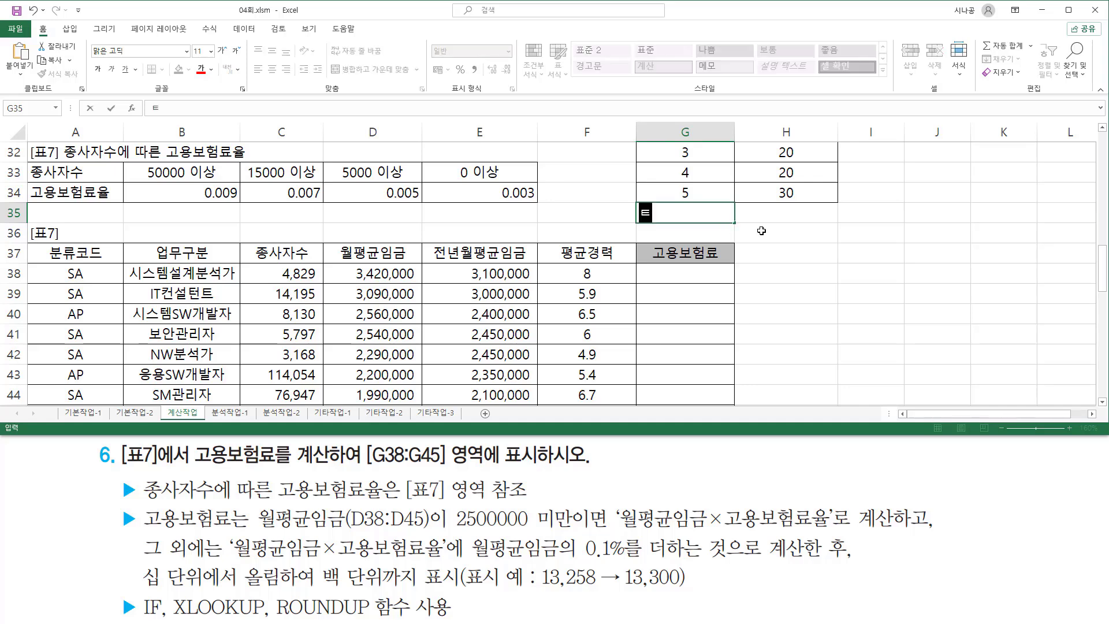
pyautogui.write('xlookup')
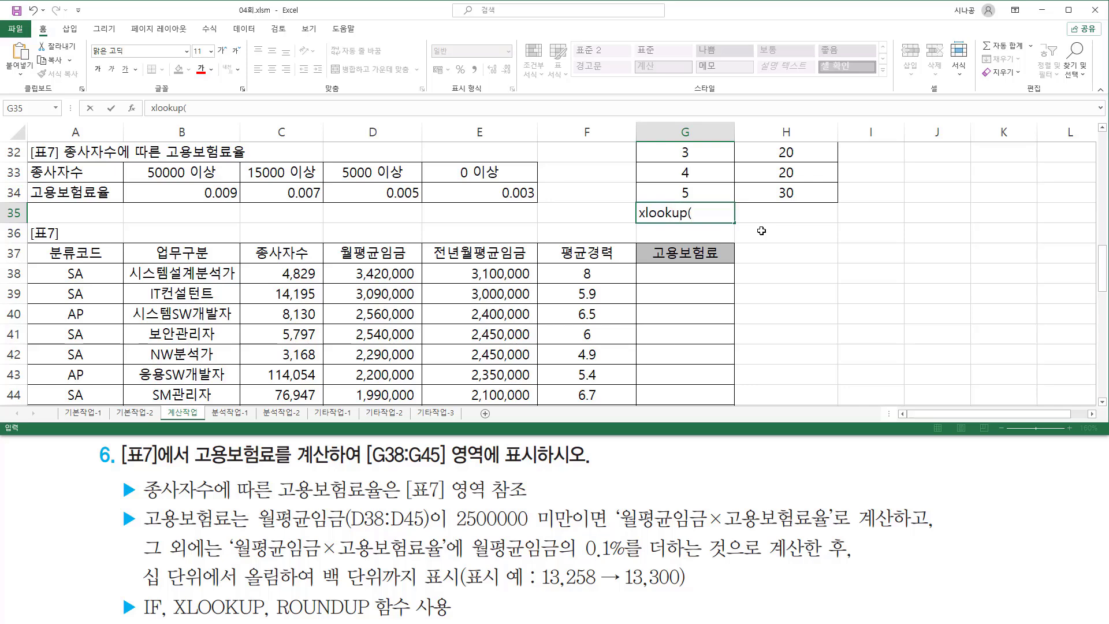
pyautogui.write('( 찾으')
pyautogui.write('을값, ')
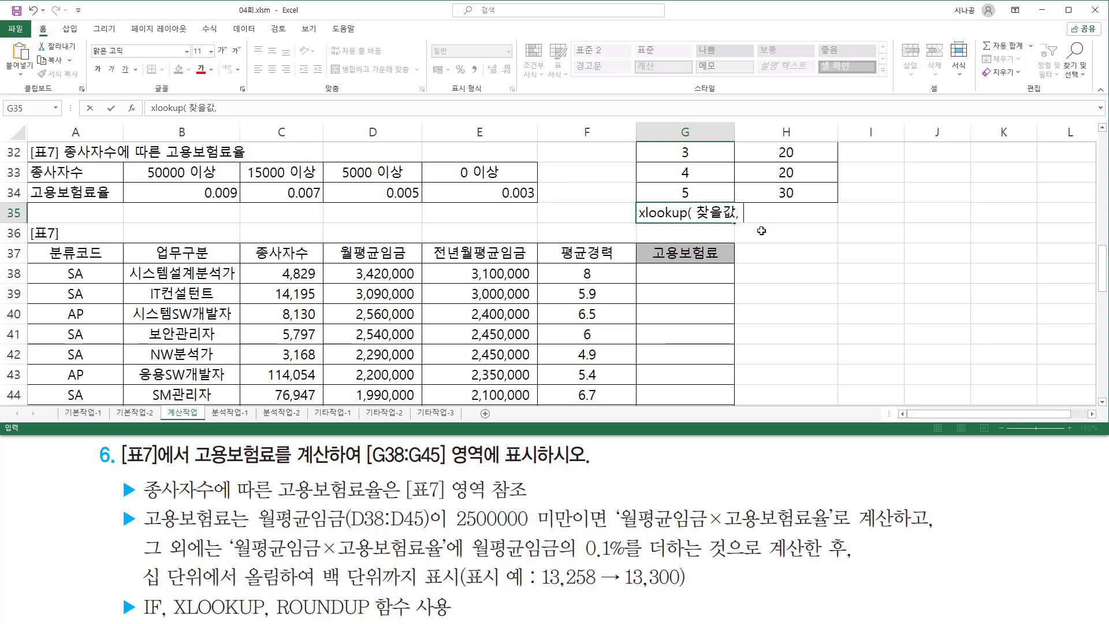
pyautogui.write('범위1')
pyautogui.write(', 범우')
pyautogui.write('2, ')
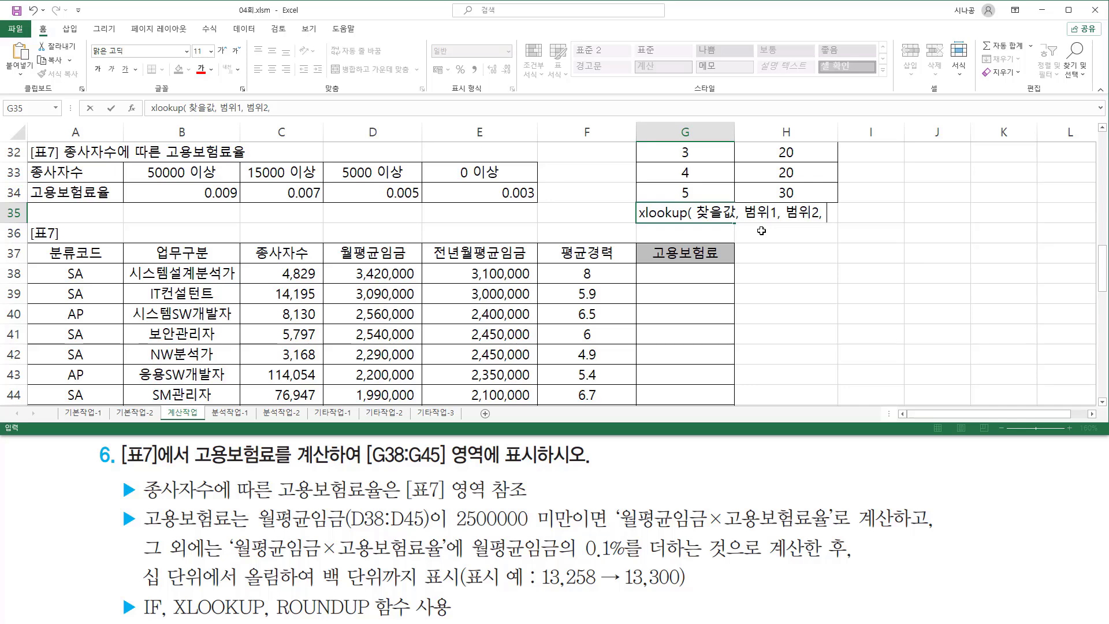
# Complete the XLOOKUP syntax note with "찾을값이 없을때 표시할 값, 옵션1, 옵션2 )" and enter it
pyautogui.write('차을값')
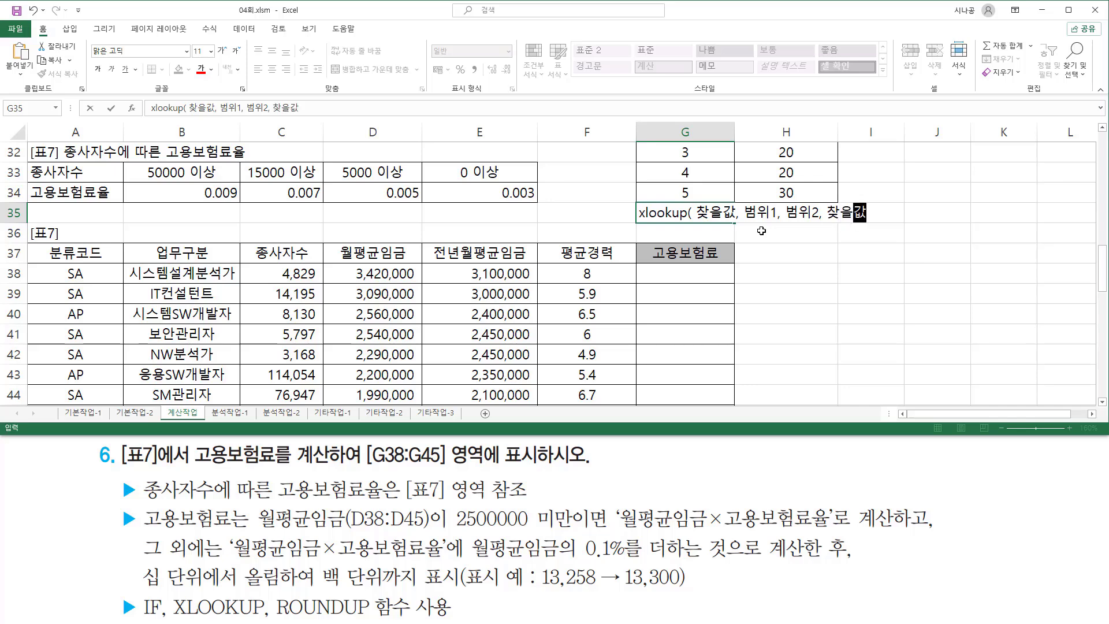
pyautogui.write('이 ㅇ없을때 ')
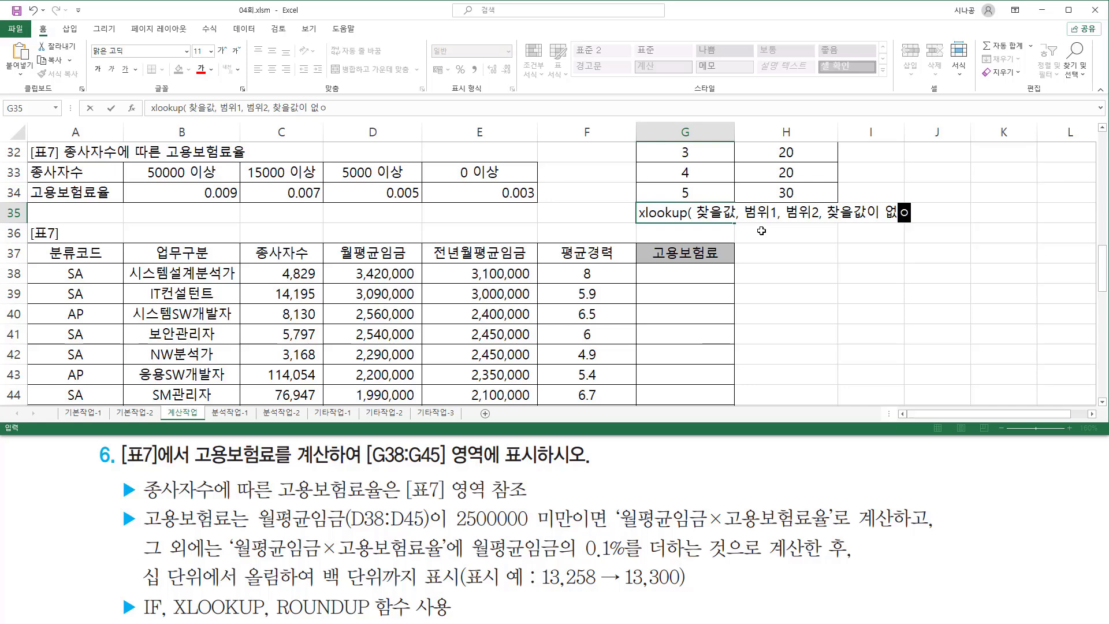
pyautogui.write('표시')
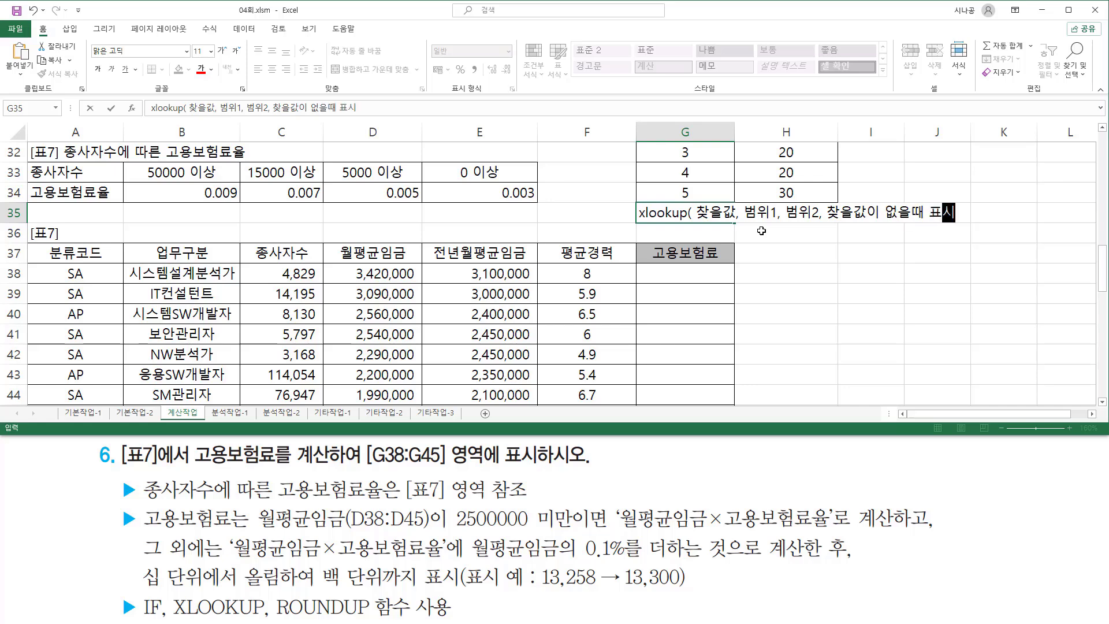
pyautogui.write('할 가, 옵션1')
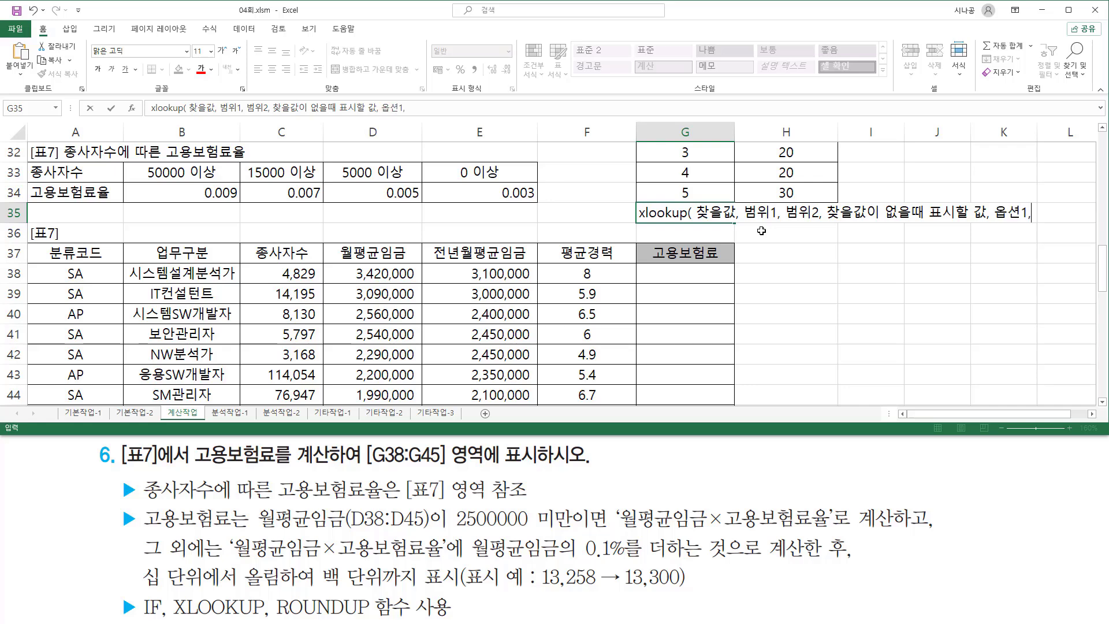
pyautogui.write(', 온ㅅ')
pyautogui.press('BackSpace')
pyautogui.press('BackSpace')
pyautogui.press('BackSpace')
pyautogui.write('오')
pyautogui.write('션2')
pyautogui.write(' )')
pyautogui.press('Return')
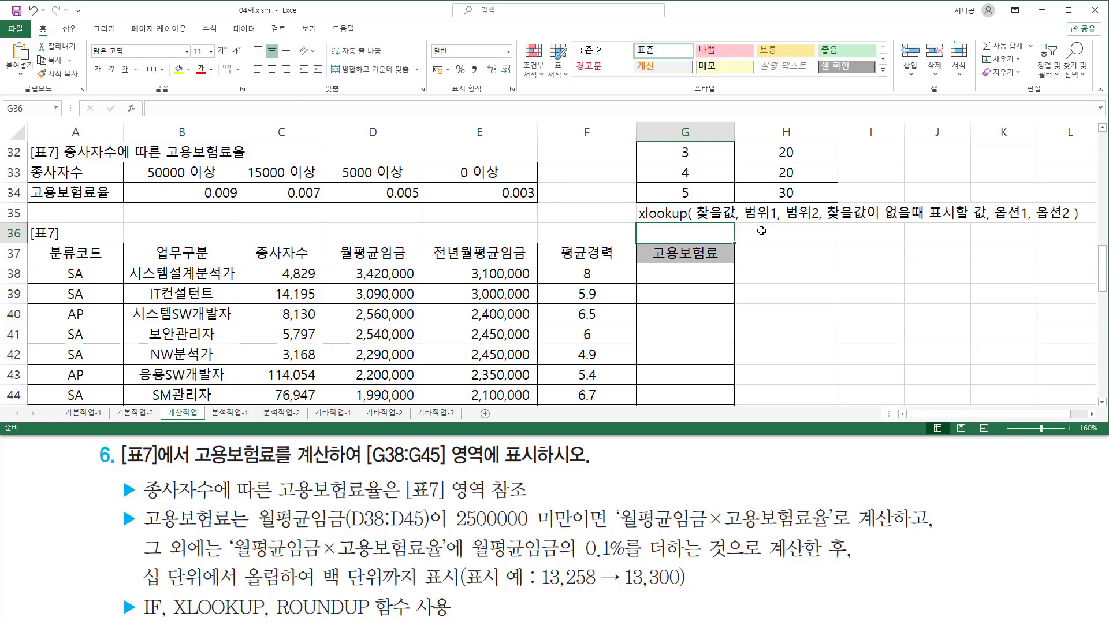
# List the match-mode codes -1, 0, 1 and 2 for 옵션1 in H36:H39, below the XLOOKUP syntax note
pyautogui.moveTo(994, 222); pyautogui.dragTo(1028, 222)
pyautogui.moveTo(696, 199)
pyautogui.mouseDown()
pyautogui.moveTo(736, 220)
pyautogui.moveTo(777, 220)
pyautogui.mouseUp()
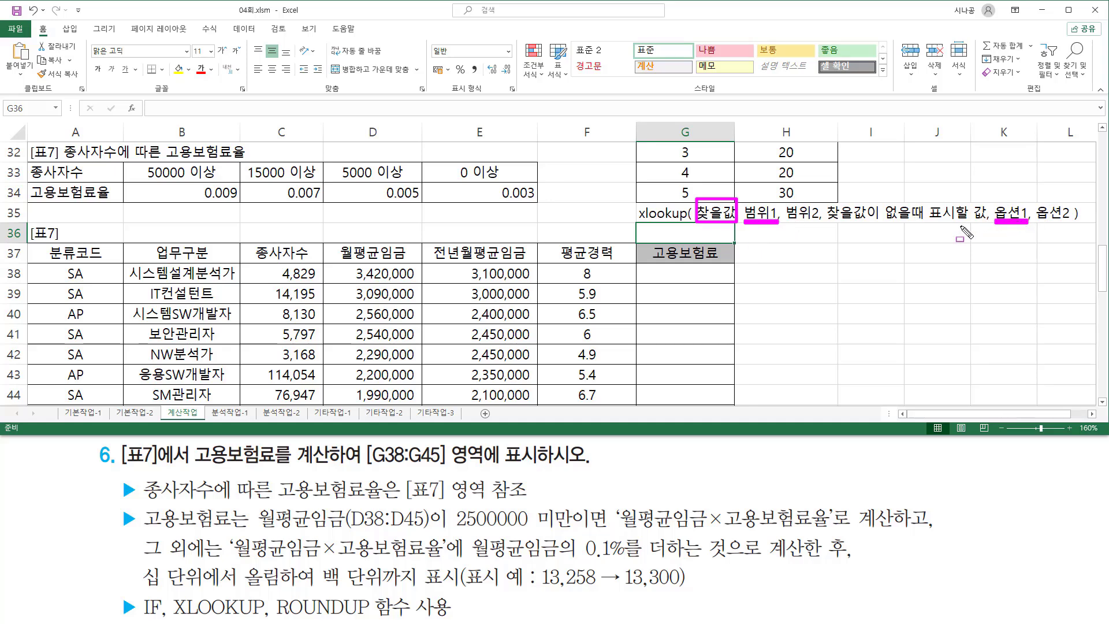
pyautogui.press('Escape')
pyautogui.press('Right')
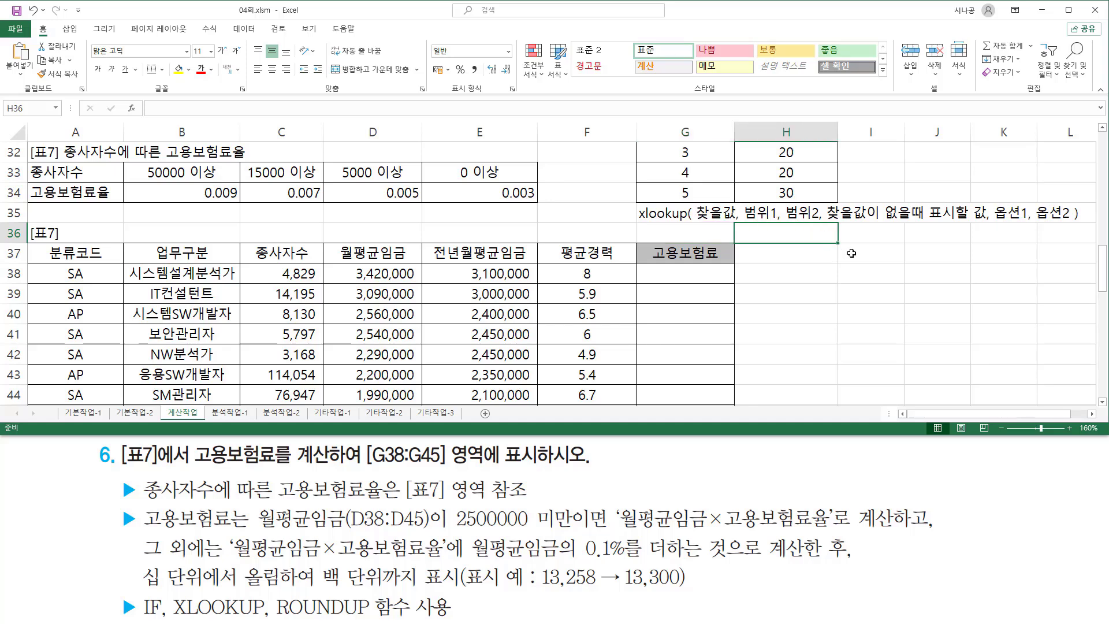
pyautogui.write('-1')
pyautogui.press('Return')
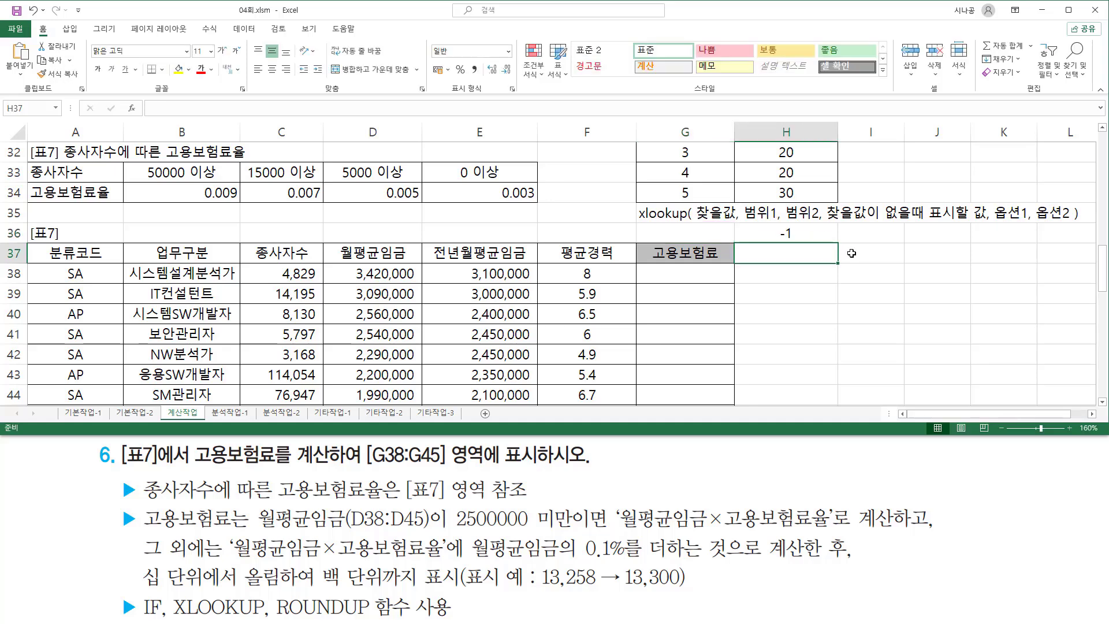
pyautogui.write('0')
pyautogui.press('Return')
pyautogui.write('1')
pyautogui.press('Return')
pyautogui.write('2')
pyautogui.press('Return')
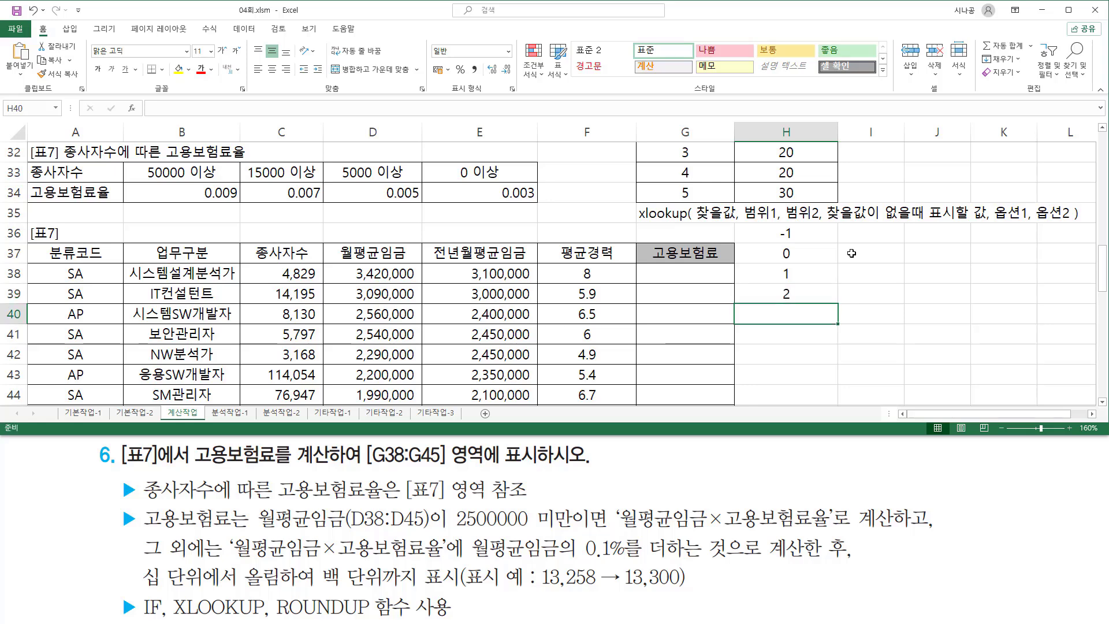
# Describe match mode -1 in I36 as "작거나 같은값중 가장큰값"
pyautogui.press('Up')
pyautogui.press('Up')
pyautogui.press('Up')
pyautogui.press('Up')
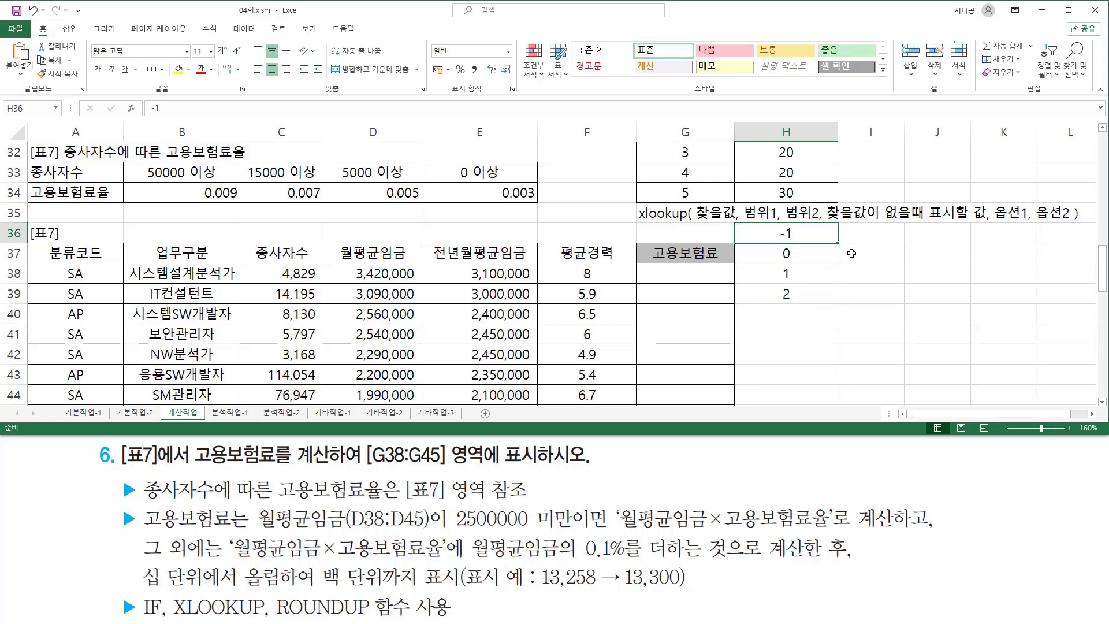
pyautogui.press('Right')
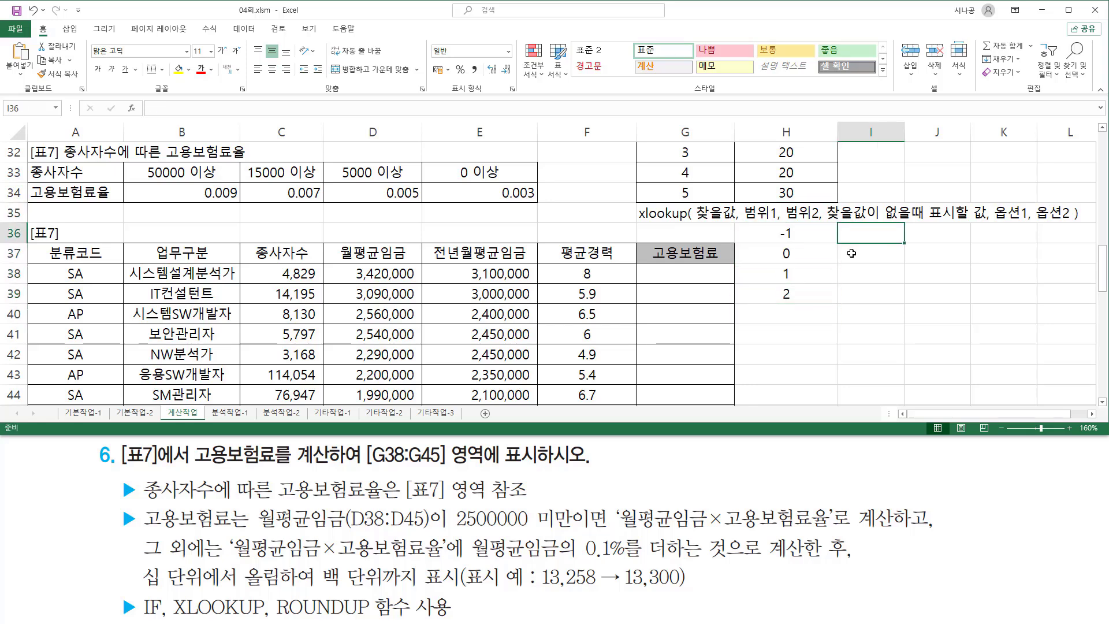
pyautogui.write('ㅊ')
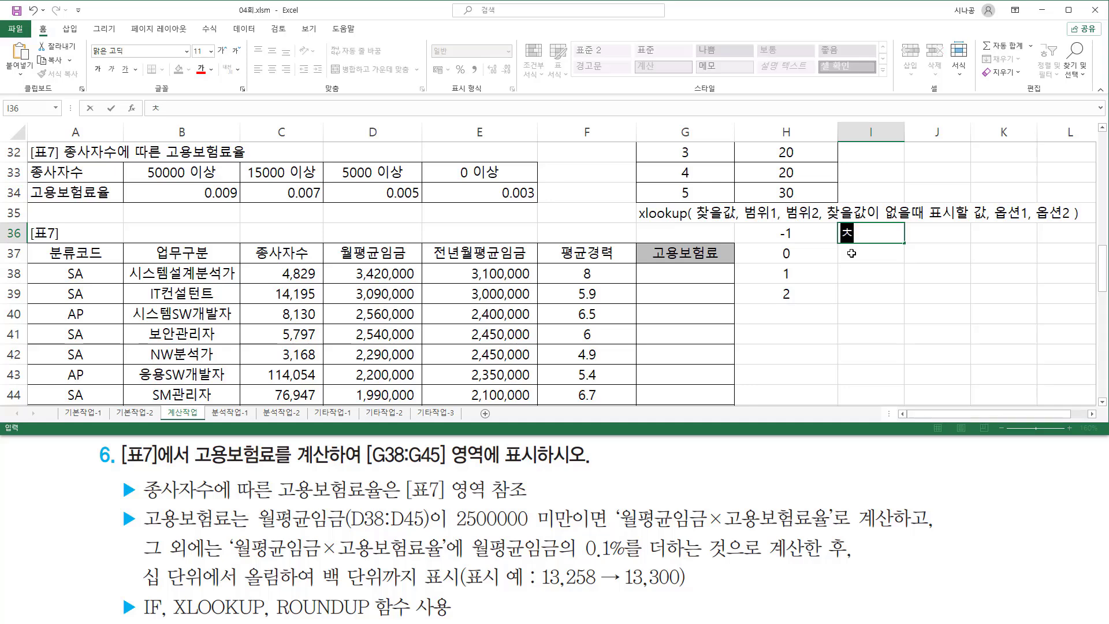
pyautogui.press('BackSpace')
pyautogui.write('작거나 가')
pyautogui.write('ㅌ은ㄱ')
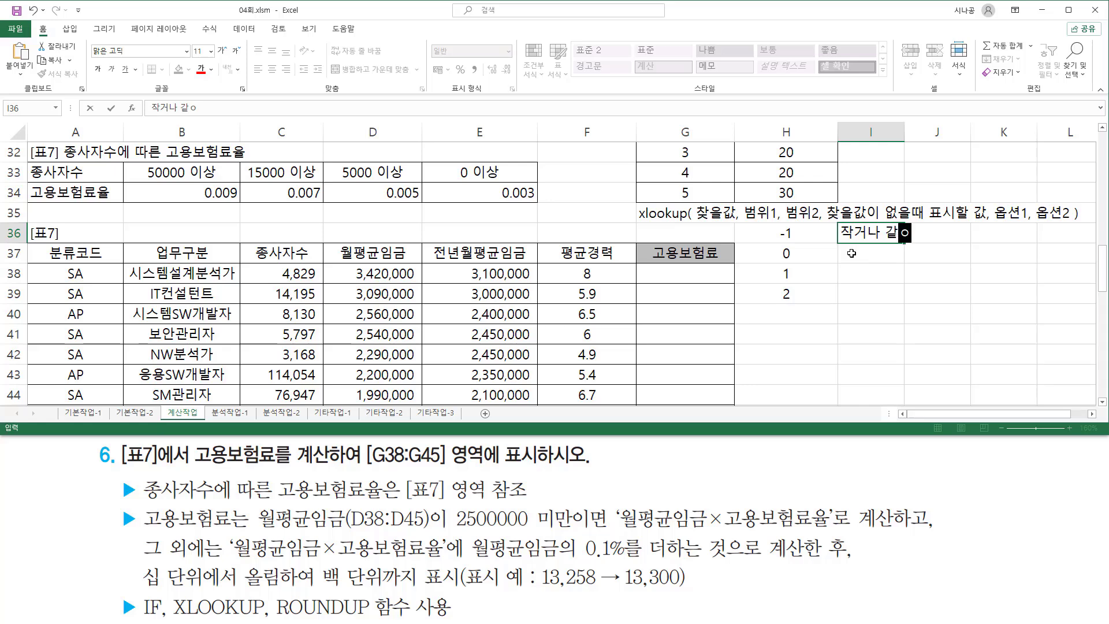
pyautogui.write('중 ')
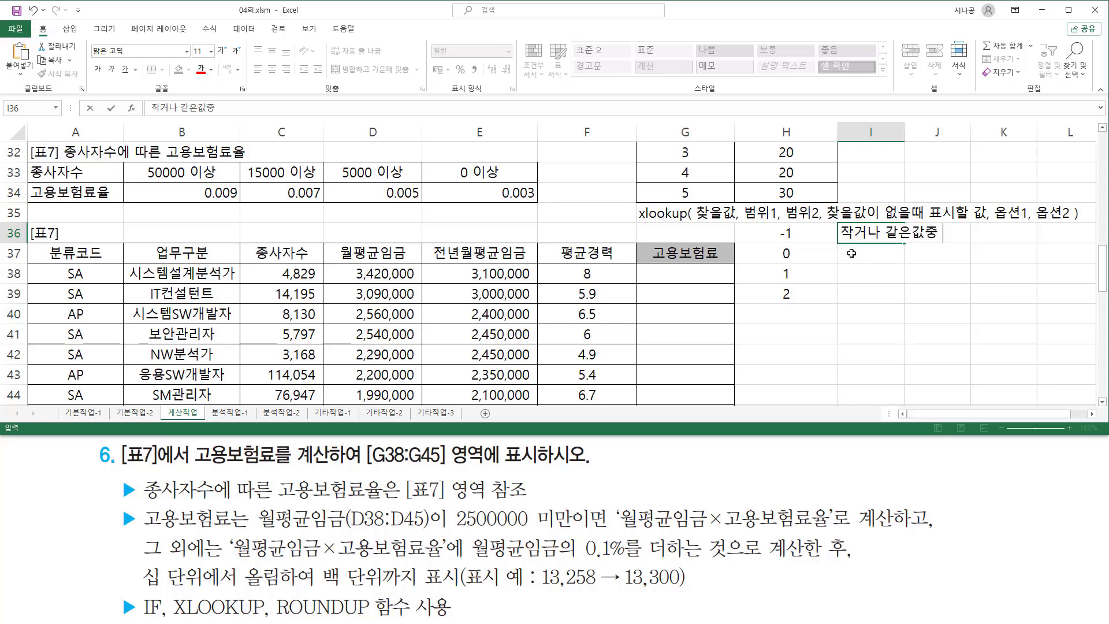
pyautogui.write('가장큰가')
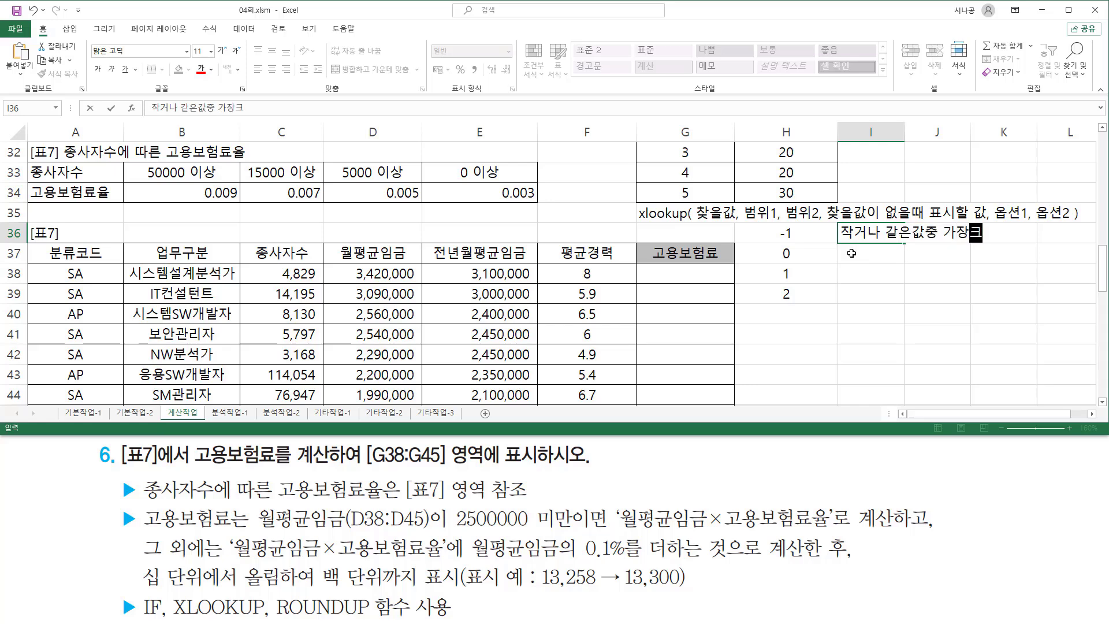
pyautogui.write('ㅂ')
pyautogui.press('Return')
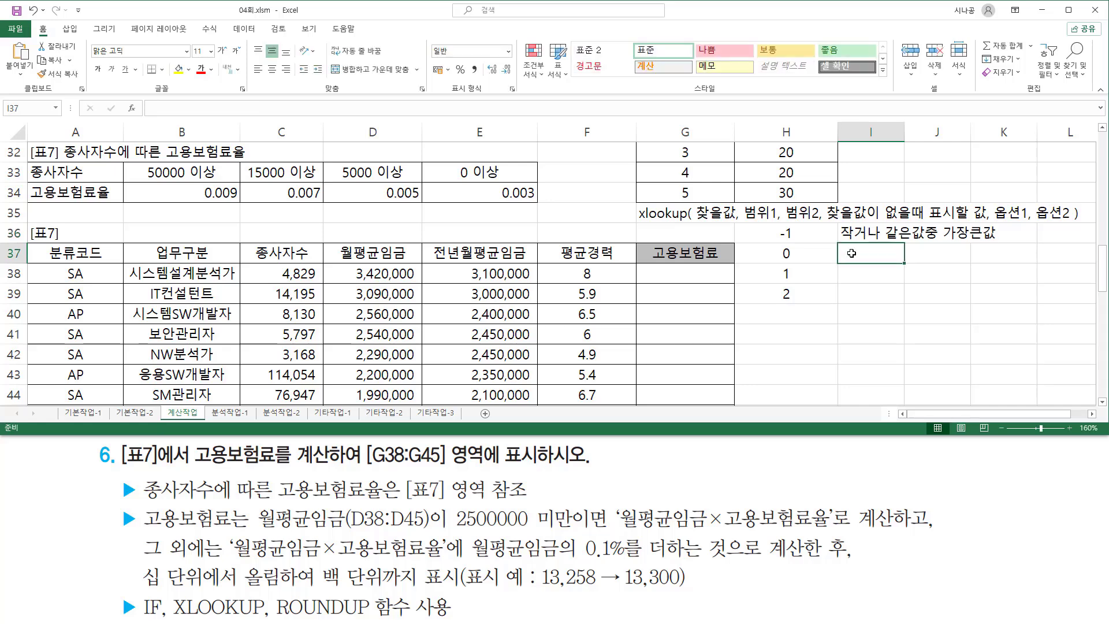
# Copy the description in I36 to I38, beside match mode 1
pyautogui.press('Up')
pyautogui.hotkey('ctrl', 'c')
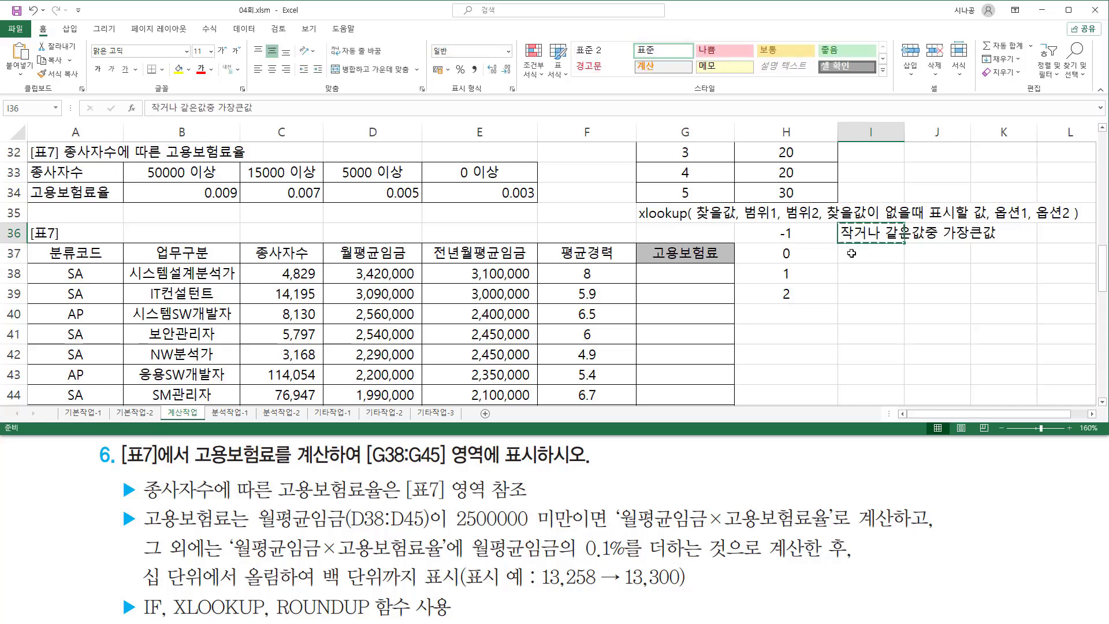
pyautogui.press('Down')
pyautogui.press('Down')
pyautogui.hotkey('ctrl', 'v')
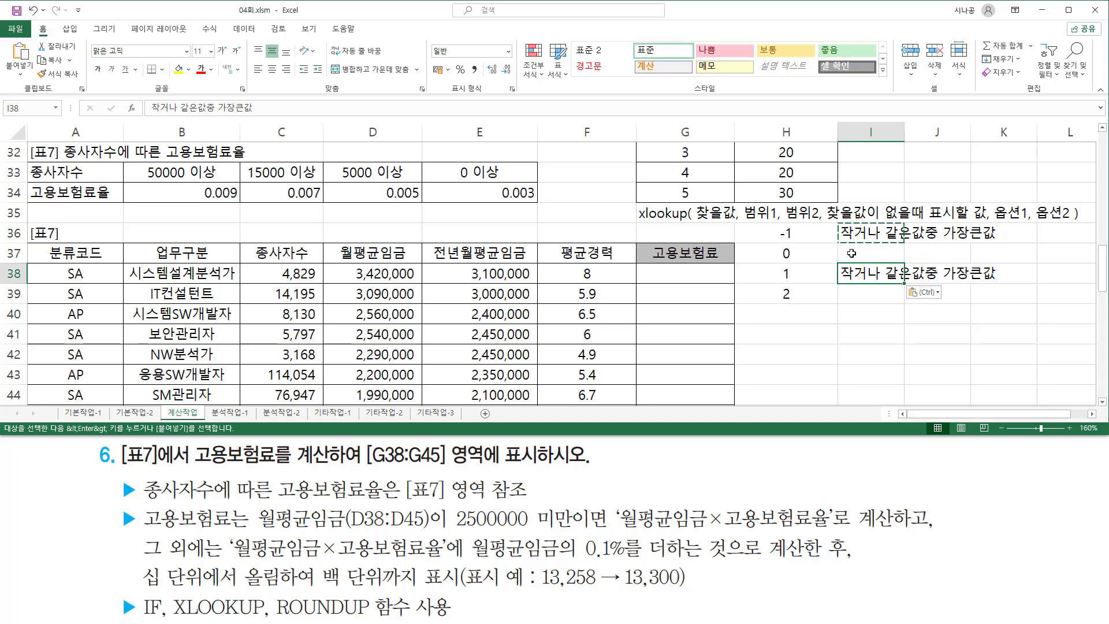
pyautogui.press('Escape')
# Edit the copied description in I38 to read "크거나 같은값중 가장작은값"
pyautogui.press('F2')
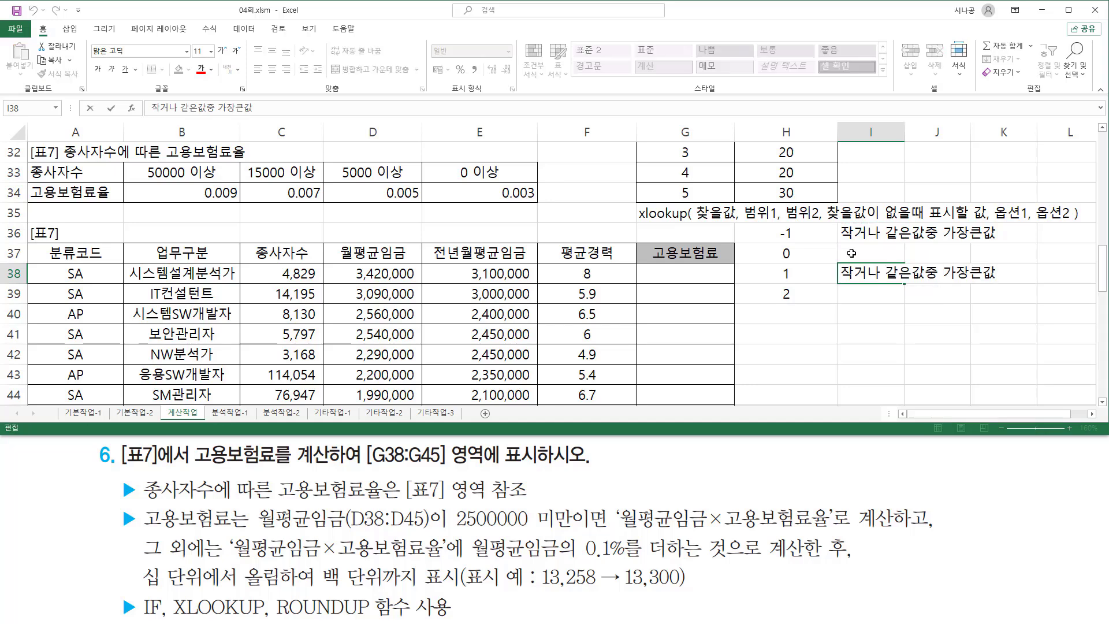
pyautogui.press('Home')
pyautogui.hotkey('shift', 'Right')
pyautogui.write('크')
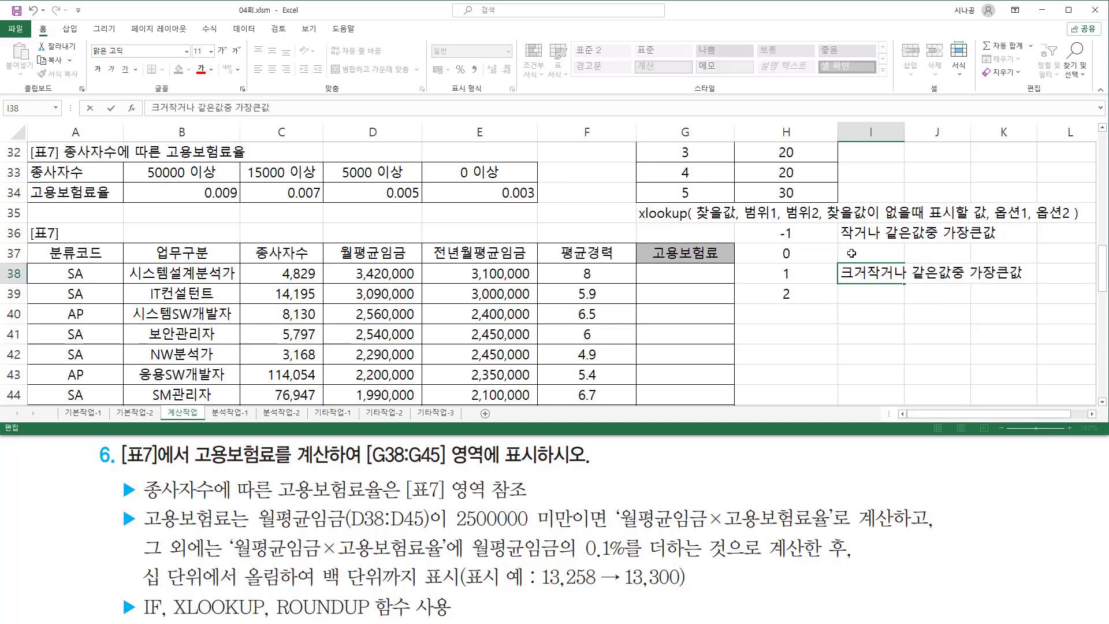
pyautogui.press('Right')
pyautogui.press('Right')
pyautogui.press('Right')
pyautogui.press('Right')
pyautogui.press('Right')
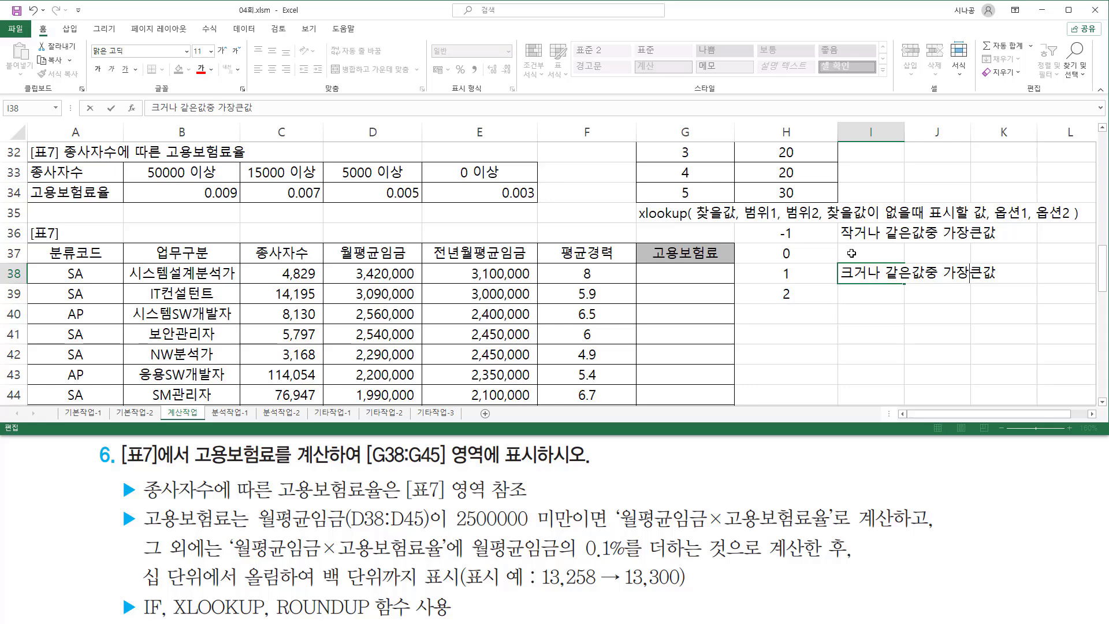
pyautogui.press('BackSpace')
pyautogui.write('작ㅇ')
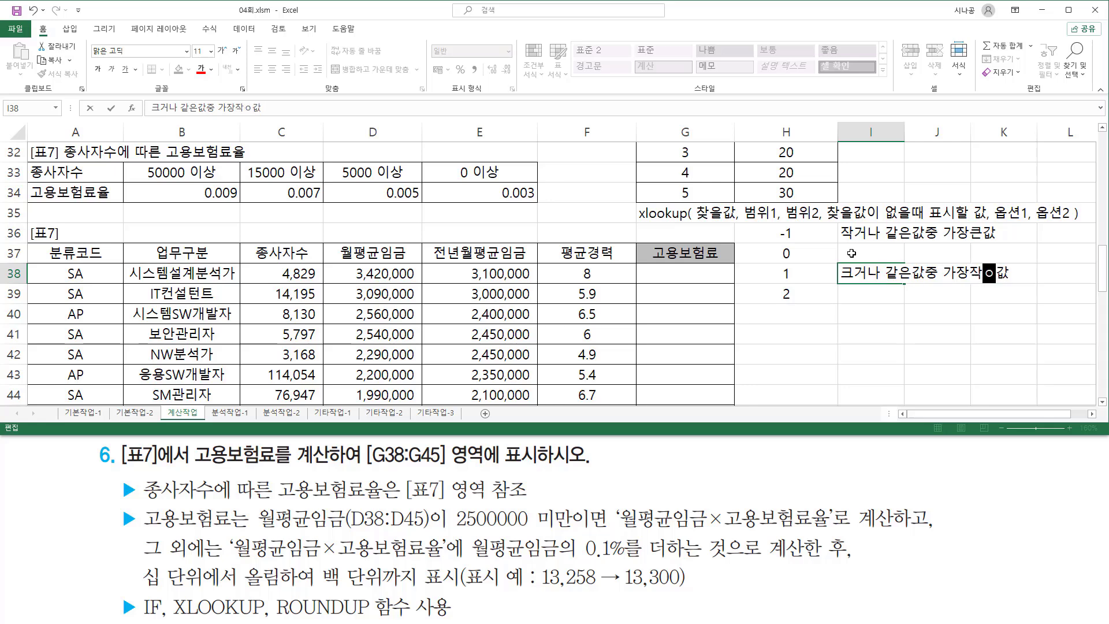
pyautogui.press('Return')
# Append "(생략)" to the match-mode code 0 in H37
pyautogui.press('Up')
pyautogui.press('Up')
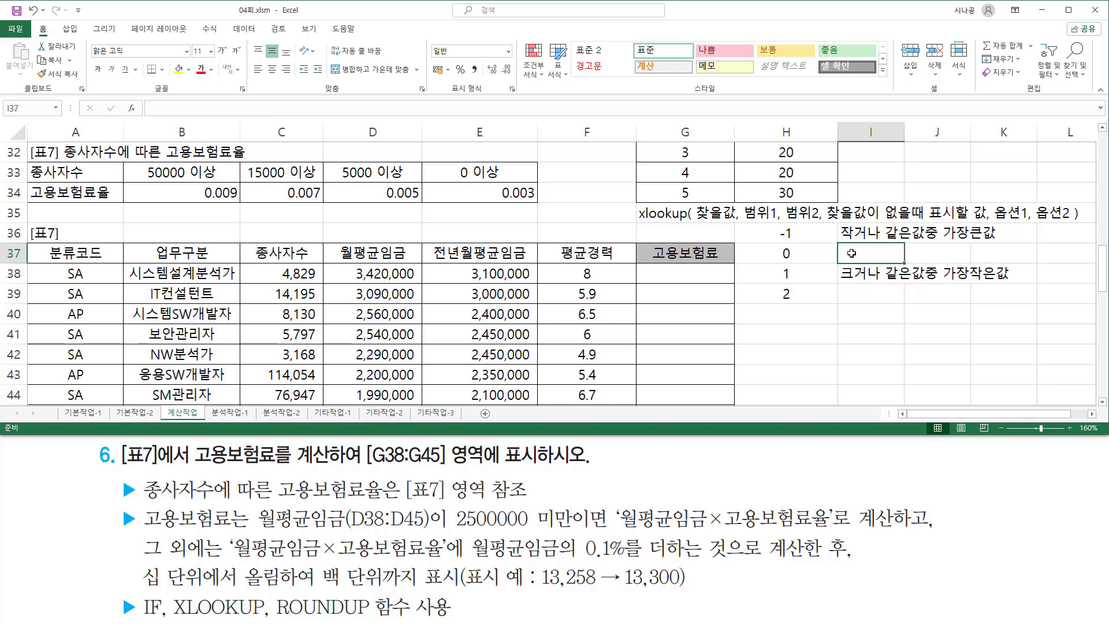
pyautogui.press('Left')
pyautogui.press('F2')
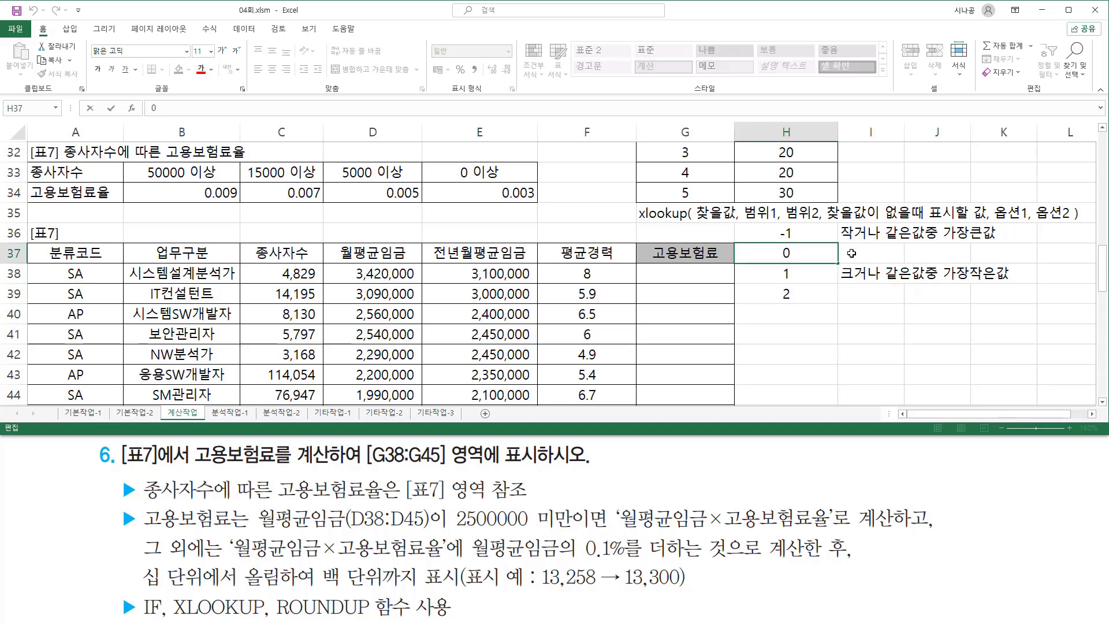
pyautogui.write('(새ㅇ략)')
pyautogui.press('Tab')
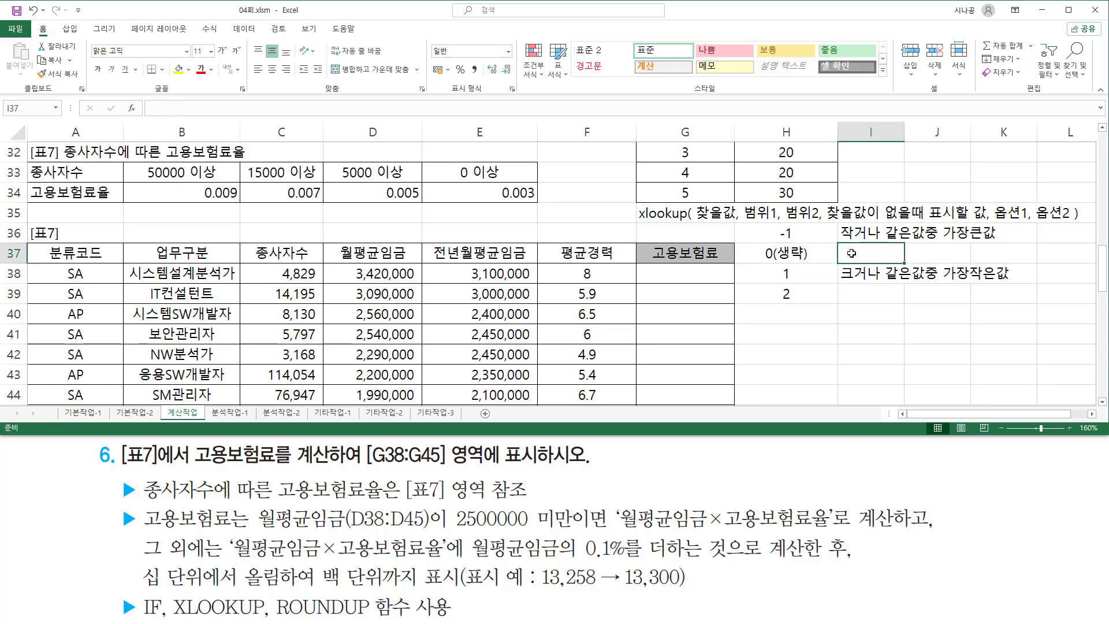
# Describe match mode 0 in I37 as "첫번재로 정확하게 일치하는 값"
pyautogui.write('첫')
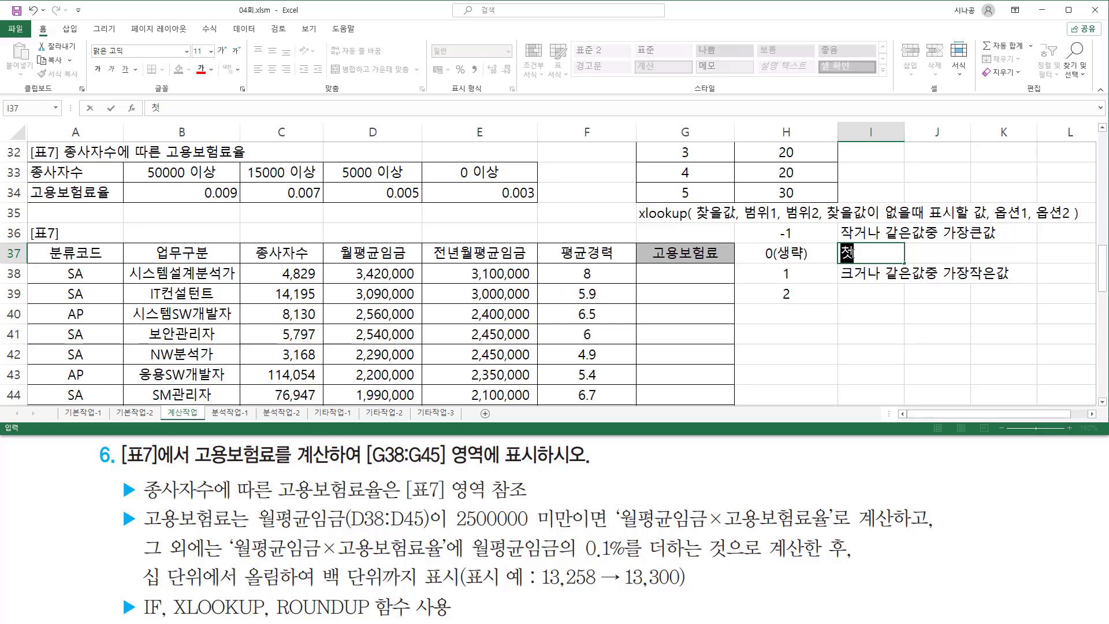
pyautogui.write('번재로 정확ㅎ')
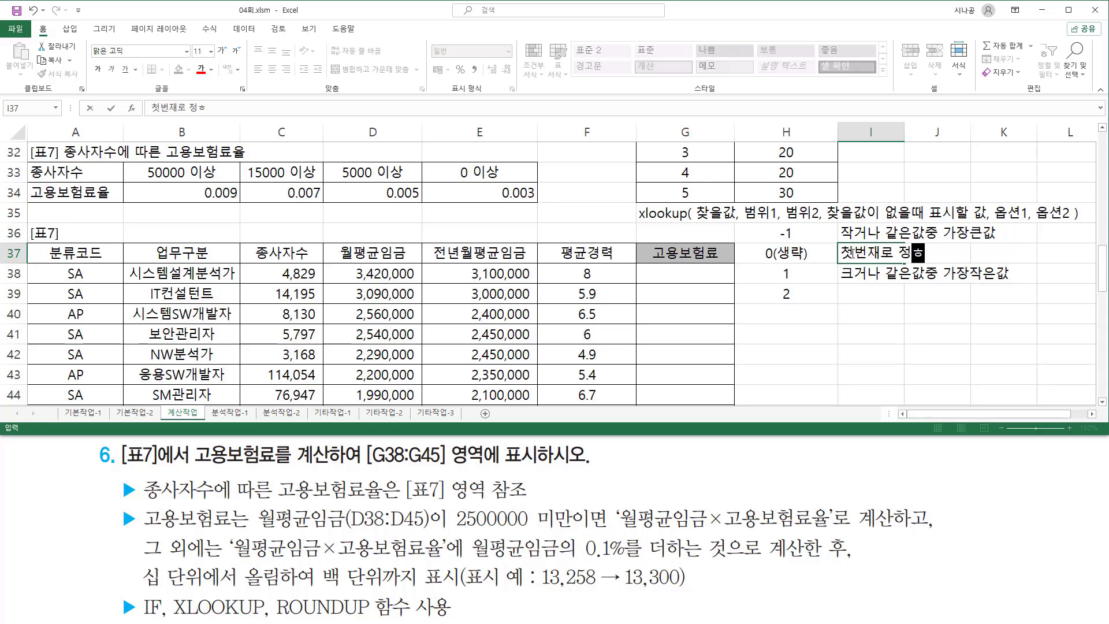
pyautogui.write('하게 일')
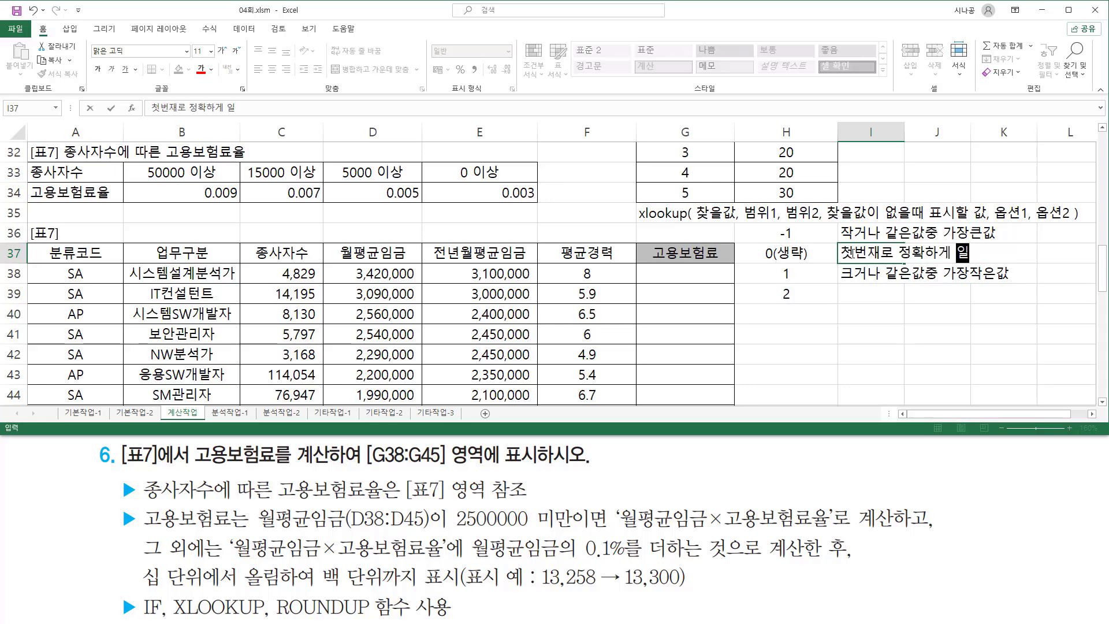
pyautogui.write('치한는 ㄱ')
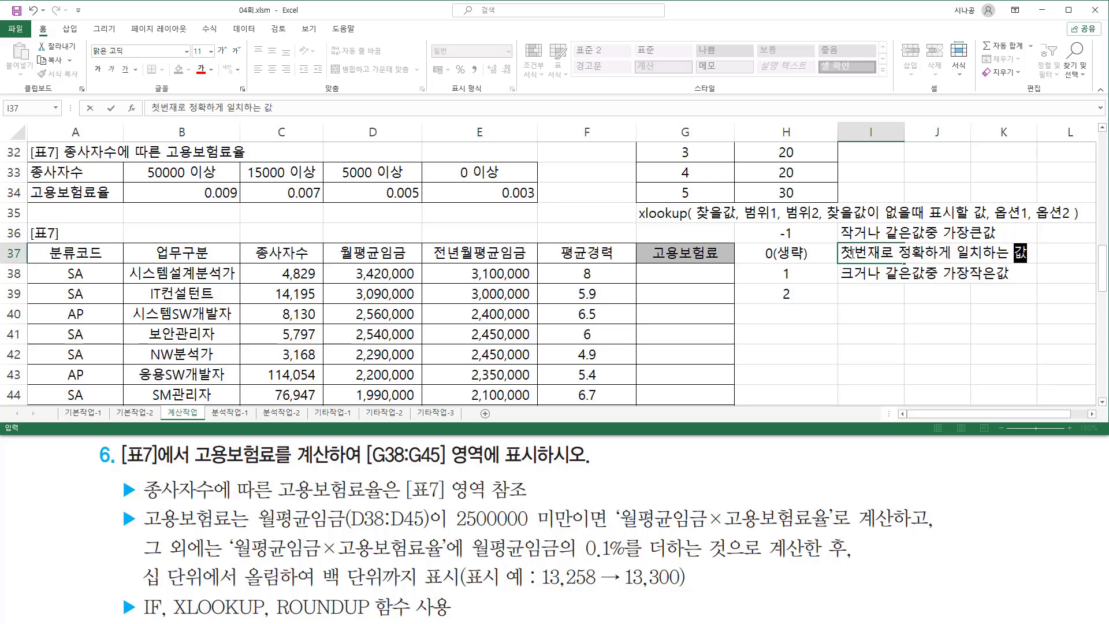
pyautogui.press('Return')
pyautogui.press('Return')
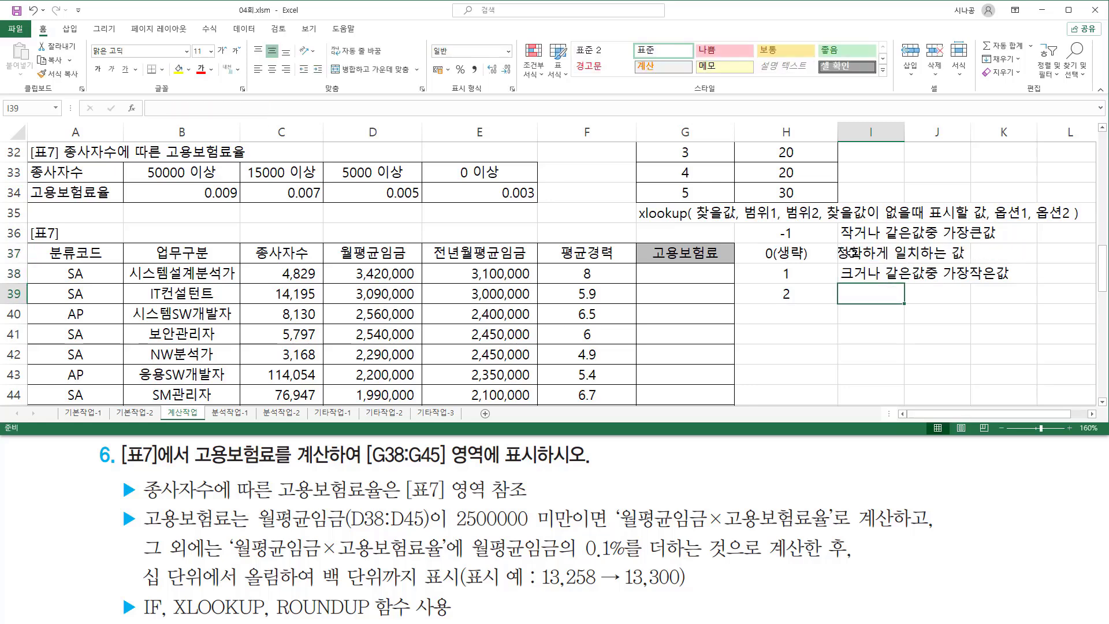
# Left-align the description in I37
pyautogui.press('Up')
pyautogui.press('Up')
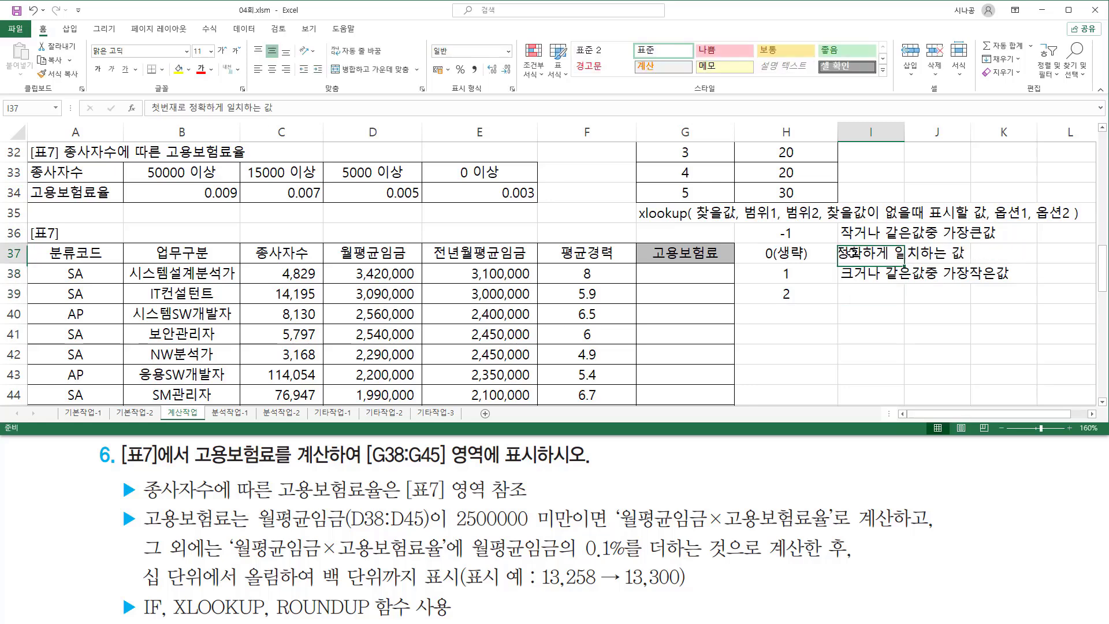
pyautogui.click(258, 70)
# Begin the description of match mode 2 in I39 with "부분적으로 일치하는값"
pyautogui.press('Down')
pyautogui.press('Down')
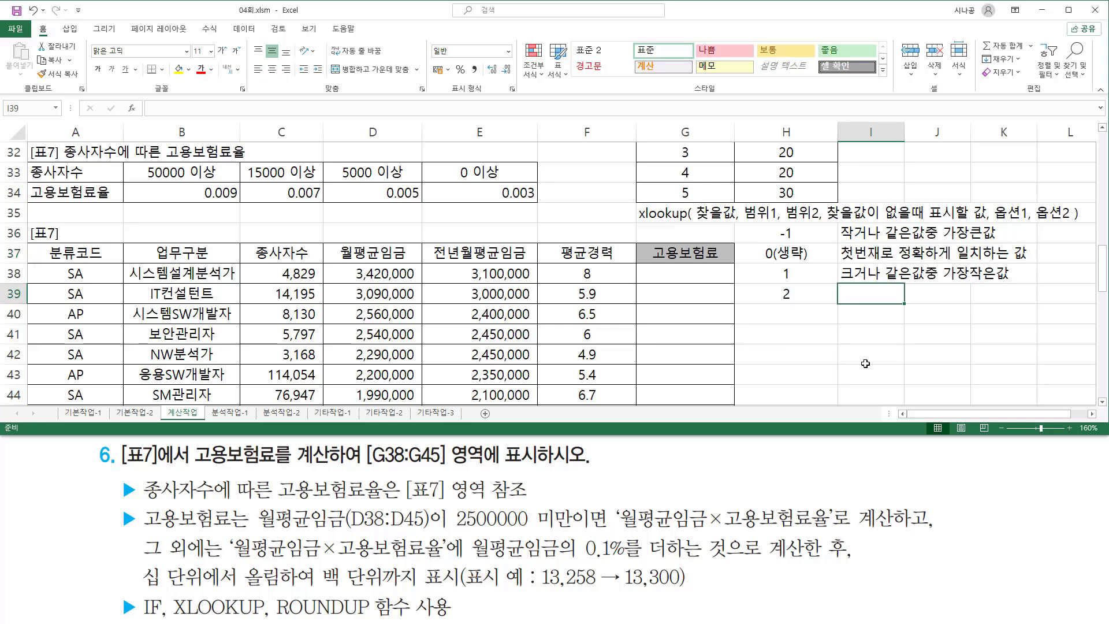
pyautogui.write('부')
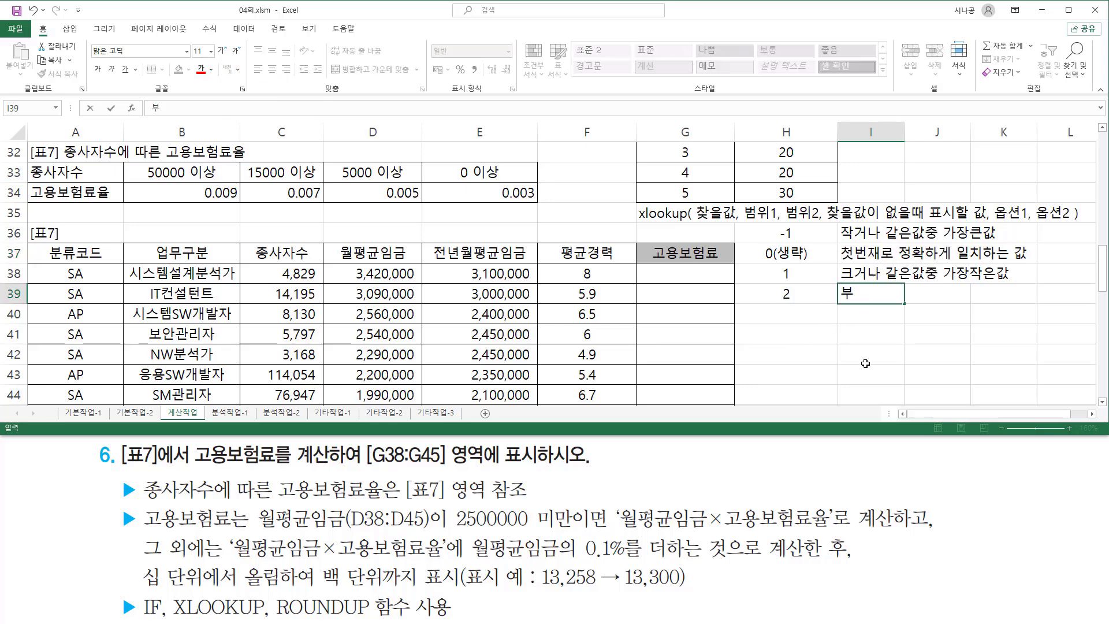
pyautogui.write('분저으로 치')
pyautogui.press('BackSpace')
pyautogui.press('BackSpace')
pyautogui.write('ㅇ')
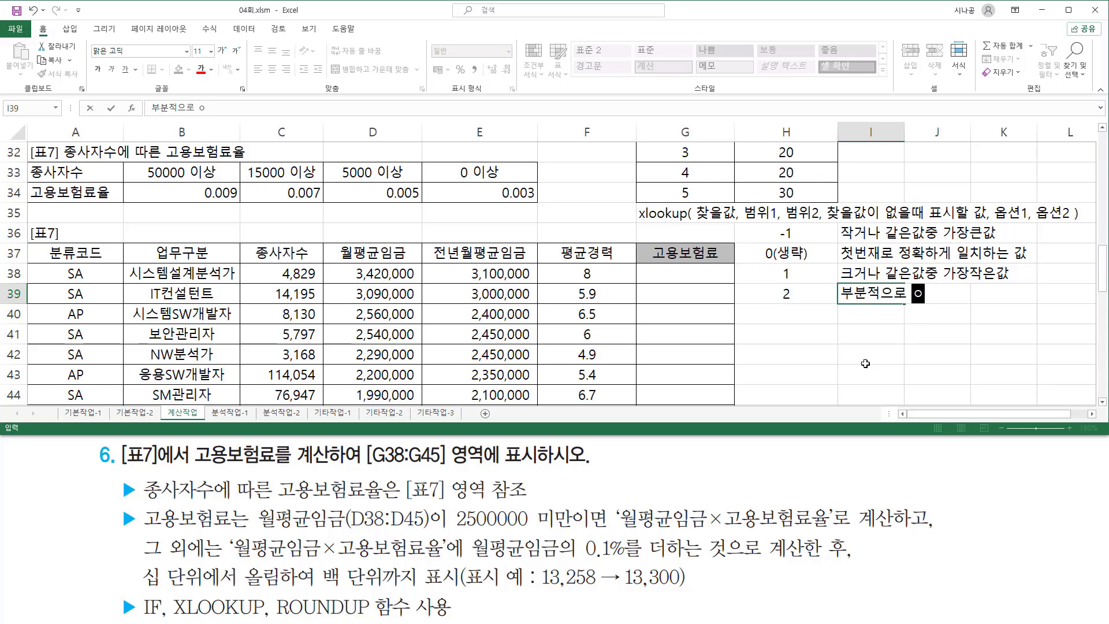
pyautogui.write('ㅊㅣ')
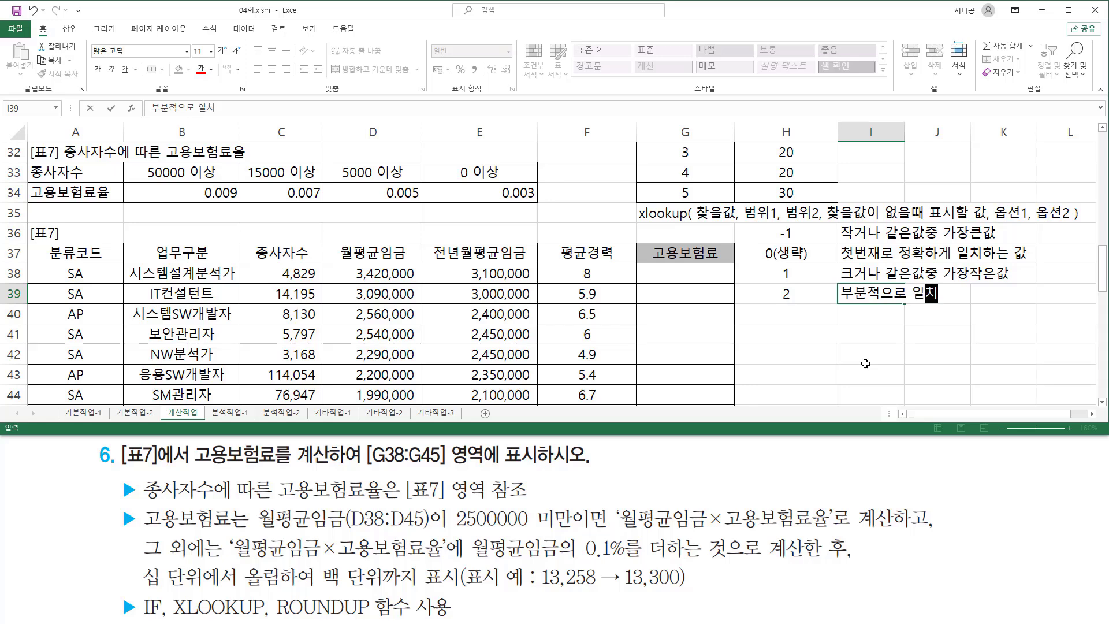
pyautogui.write('하는값')
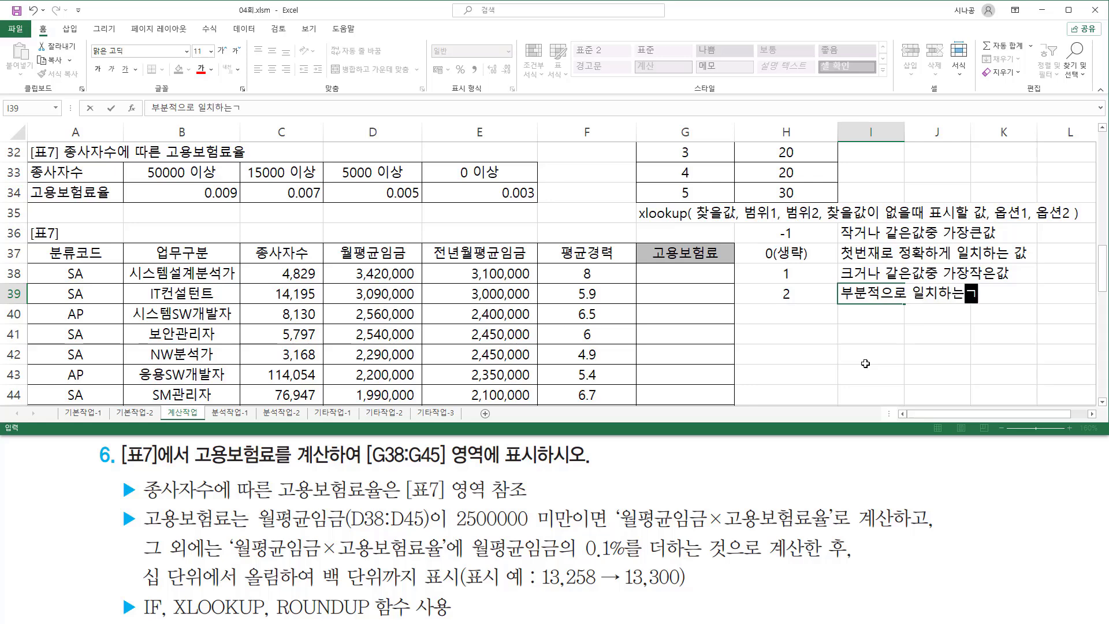
# Complete the I39 description with "(와일드 카드)" and enter it
pyautogui.write('(')
pyautogui.write('와')
pyautogui.write('일드')
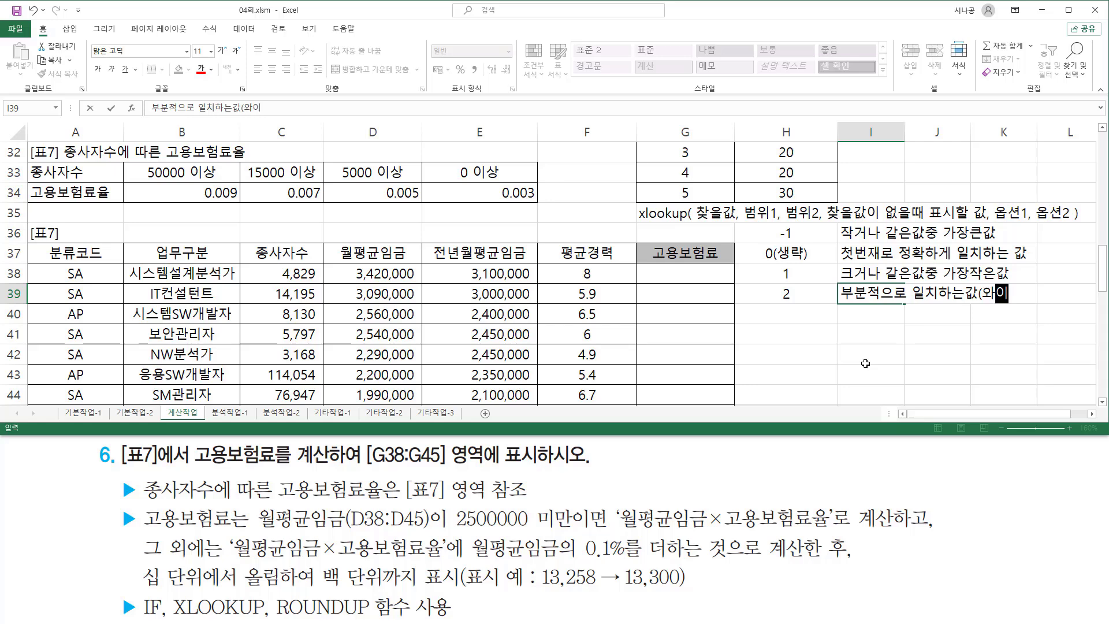
pyautogui.write(' ㄱ')
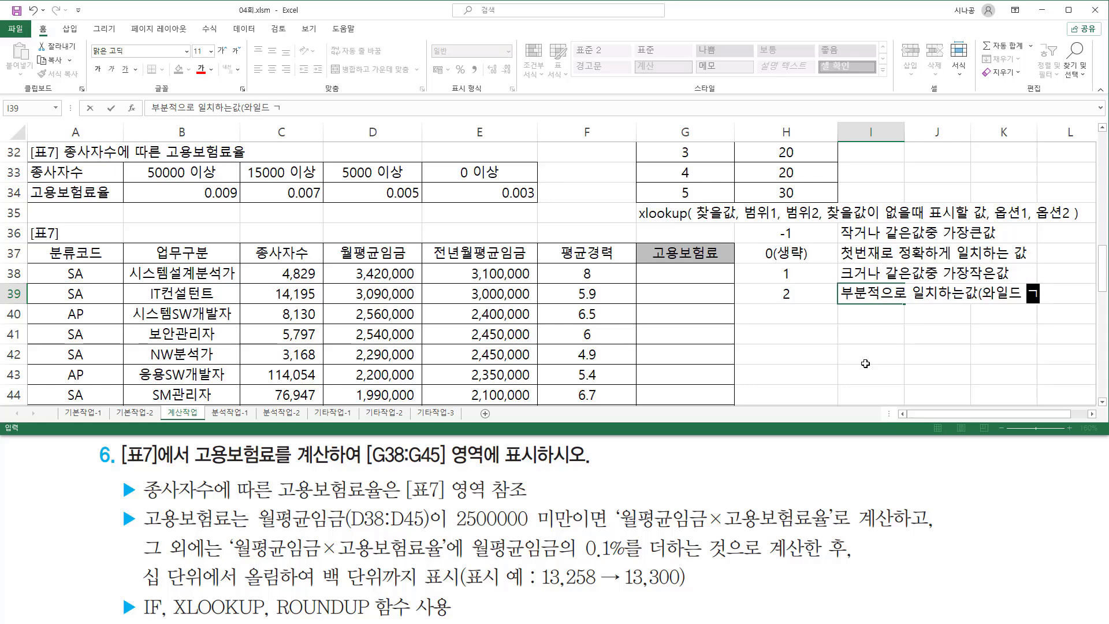
pyautogui.press('BackSpace')
pyautogui.press('BackSpace')
pyautogui.press('BackSpace')
pyautogui.write('카드)')
pyautogui.press('Return')
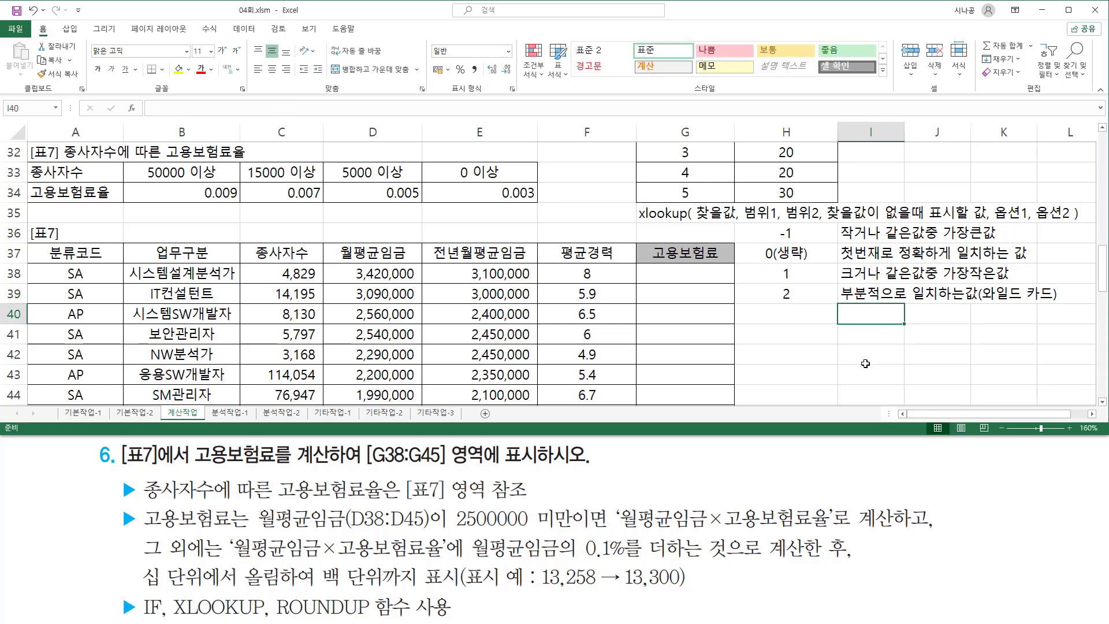
pyautogui.moveTo(1038, 221); pyautogui.dragTo(1069, 221)
pyautogui.moveTo(696, 200)
pyautogui.mouseDown()
pyautogui.moveTo(737, 223)
pyautogui.moveTo(774, 220)
pyautogui.mouseUp()
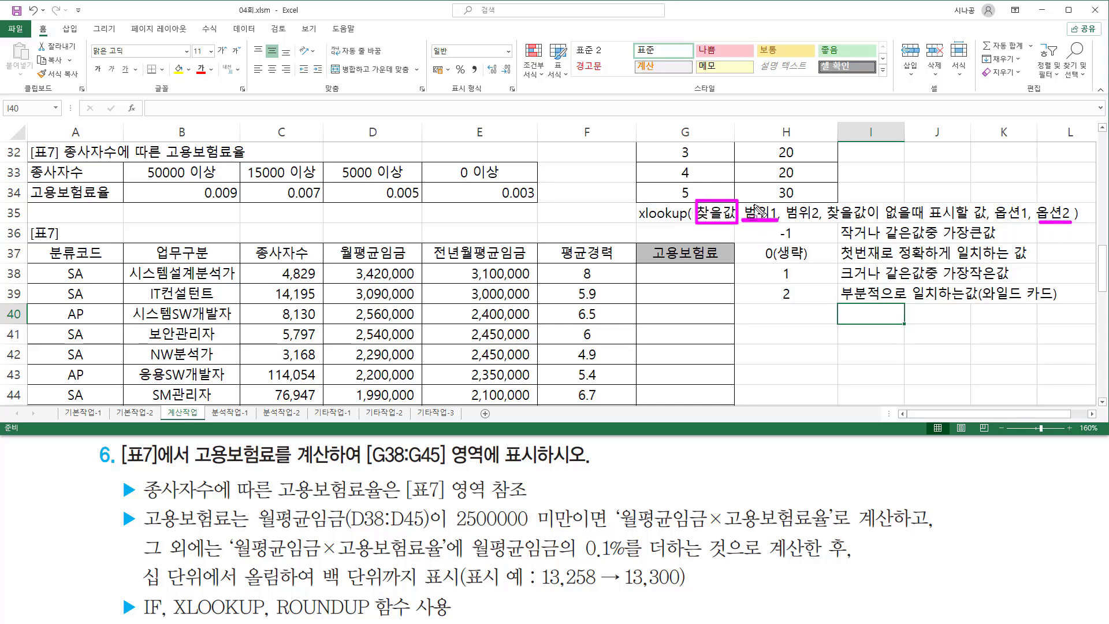
pyautogui.press('Escape')
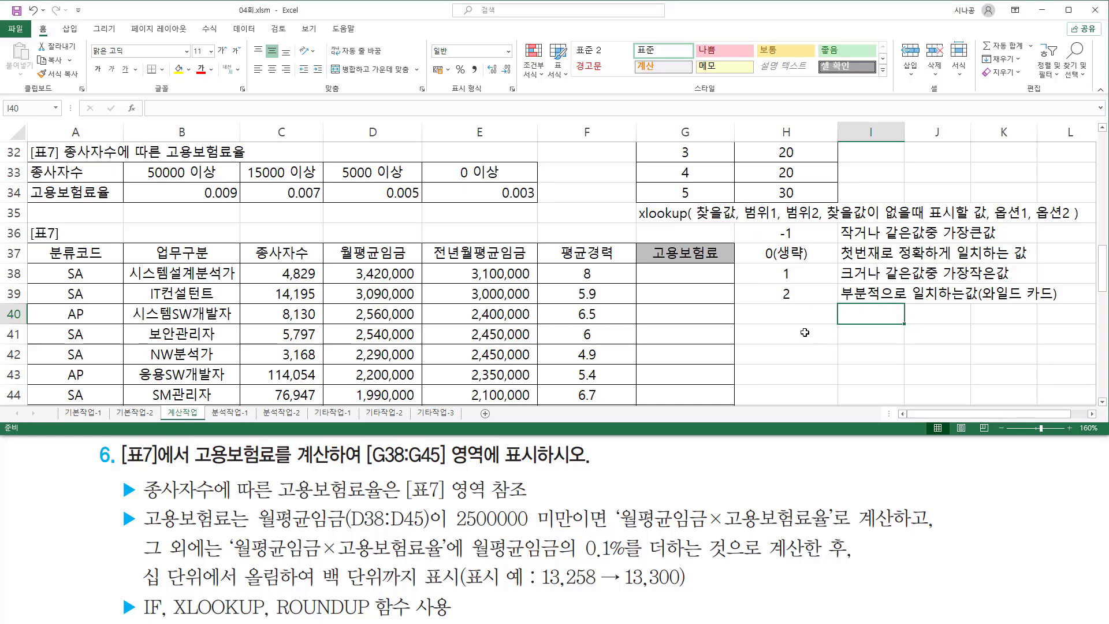
# List the second option's values 1, -1, 2 and -2 in H41:H44, below the match mode notes
pyautogui.click(805, 332)
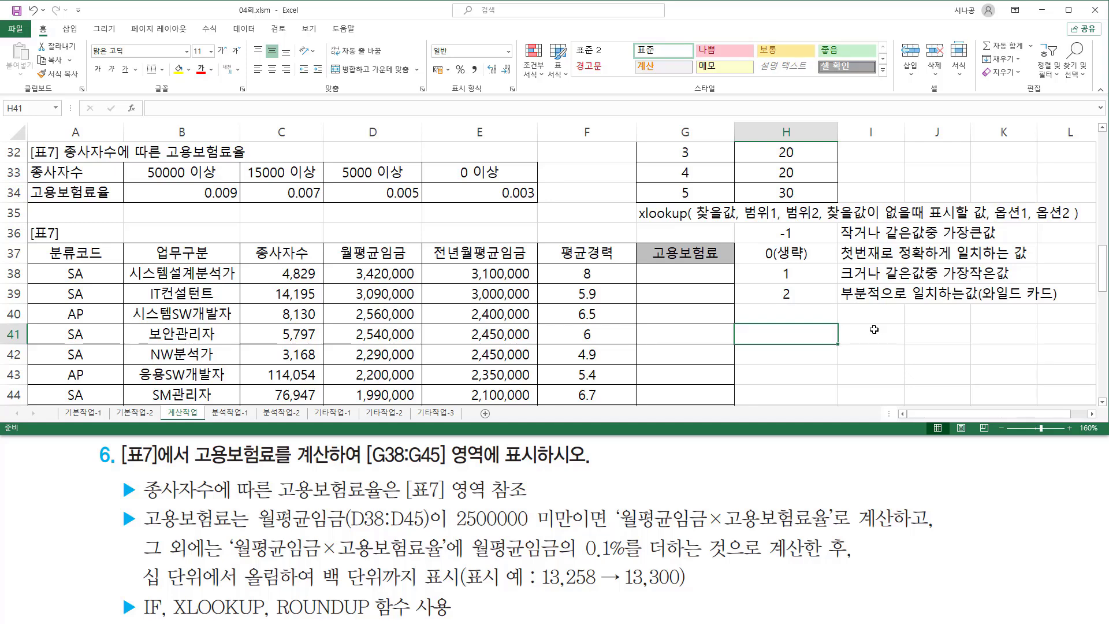
pyautogui.write('1')
pyautogui.press('Return')
pyautogui.write('-1')
pyautogui.press('Return')
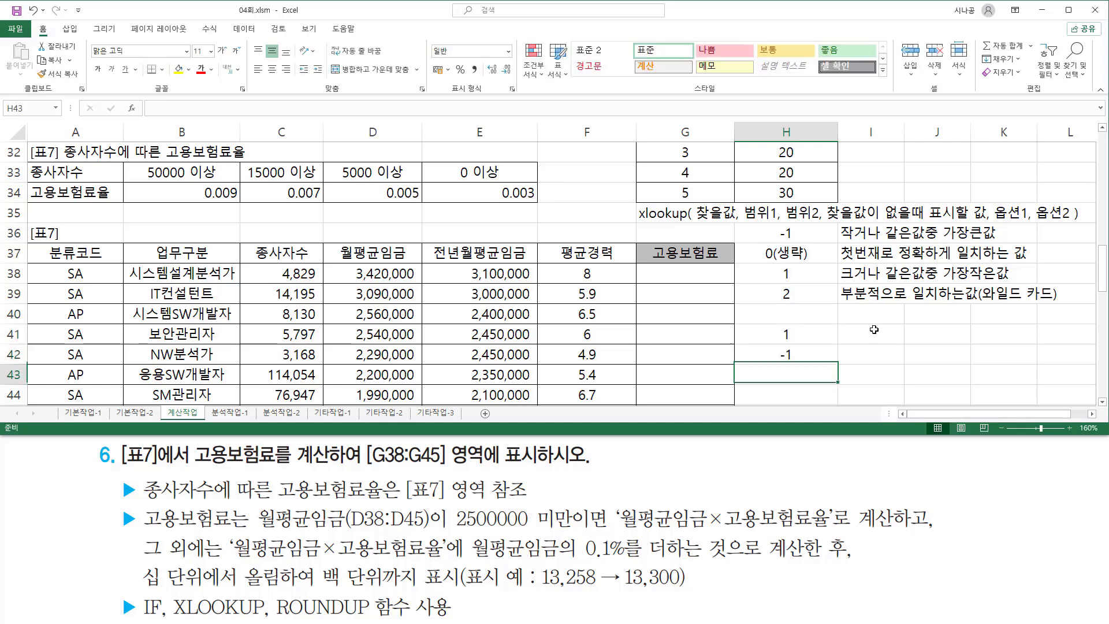
pyautogui.write('2')
pyautogui.press('Return')
pyautogui.write('-')
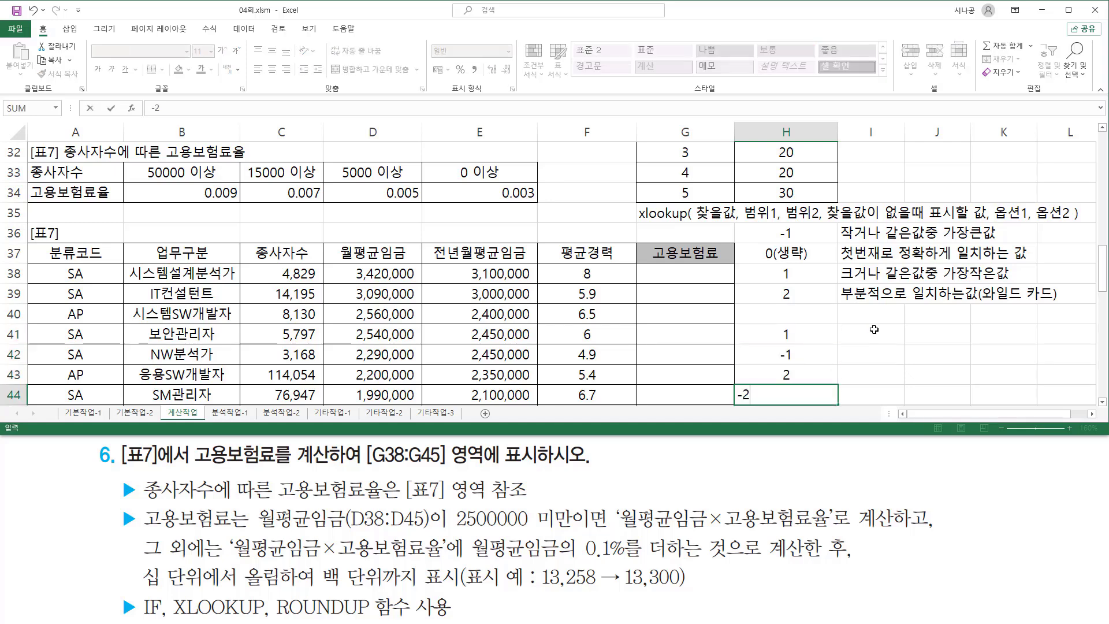
pyautogui.write('2')
# Mark the value 1 in H41 as omittable by extending it to "1(생략)"
pyautogui.press('Right')
pyautogui.press('Up')
pyautogui.press('Up')
pyautogui.press('Up')
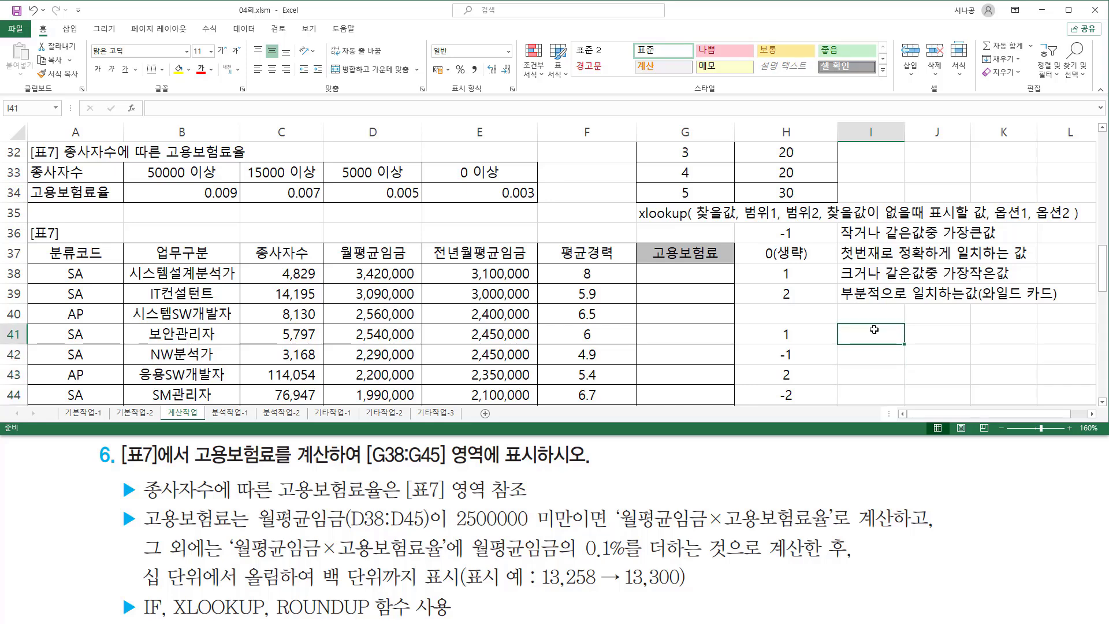
pyautogui.press('Left')
pyautogui.press('F2')
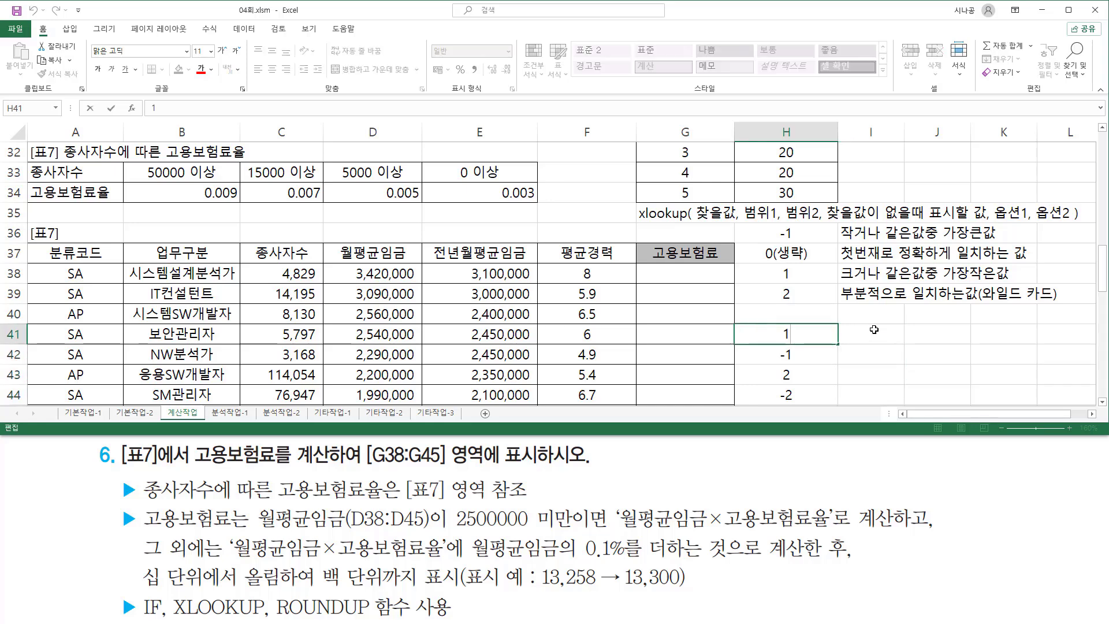
pyautogui.write('(생략)')
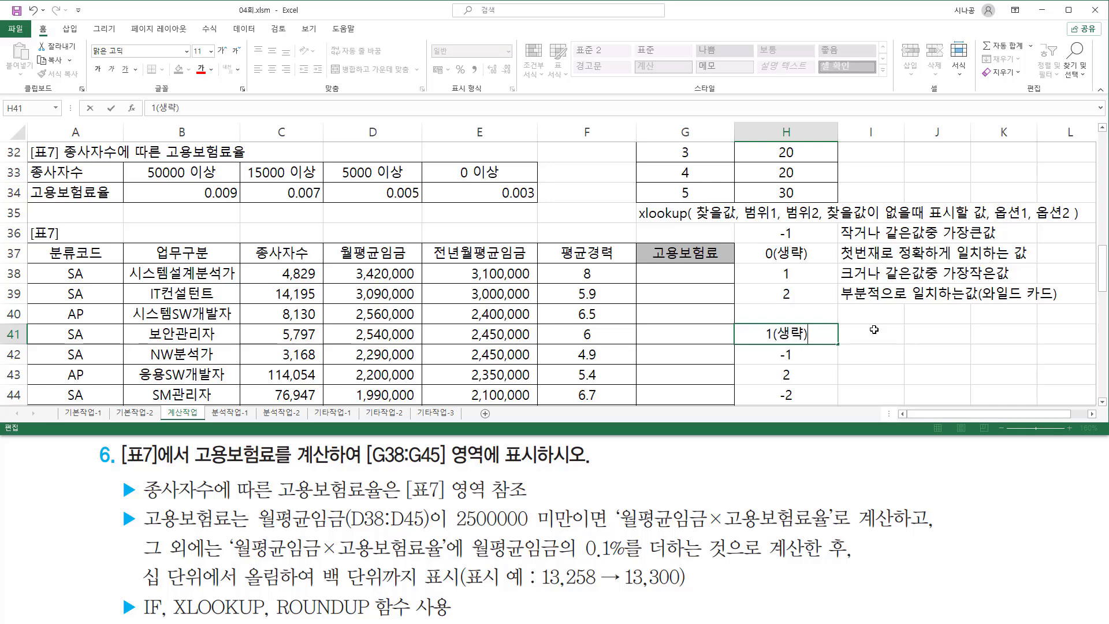
pyautogui.press('Return')
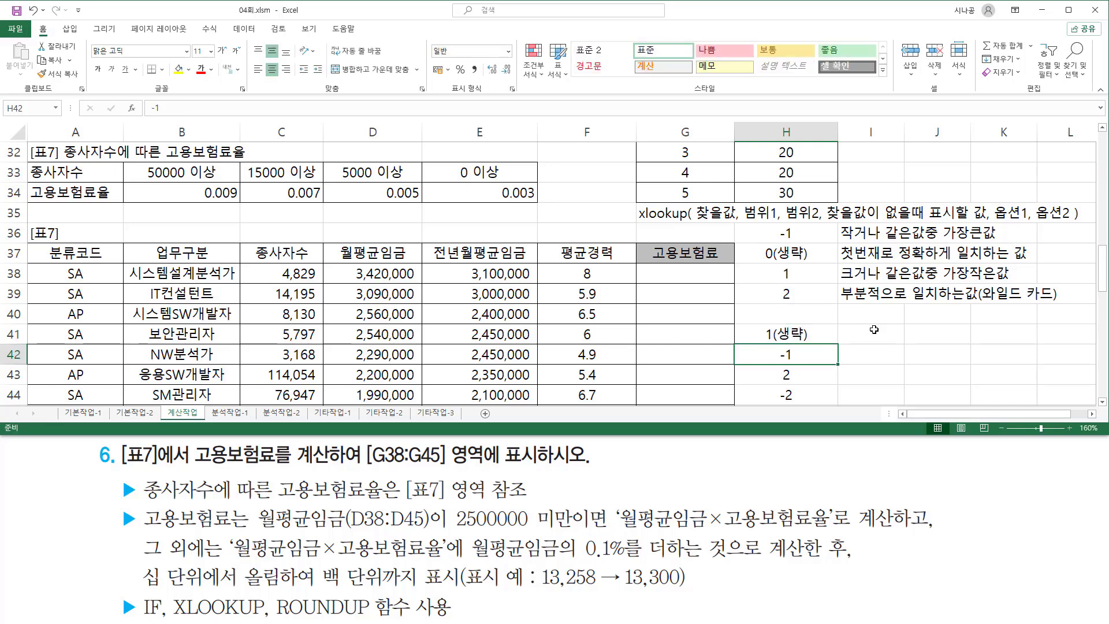
# Describe the search mode values in I41 and I42 as "첫번째 항목" and "마지막 항목"
pyautogui.click(874, 329)
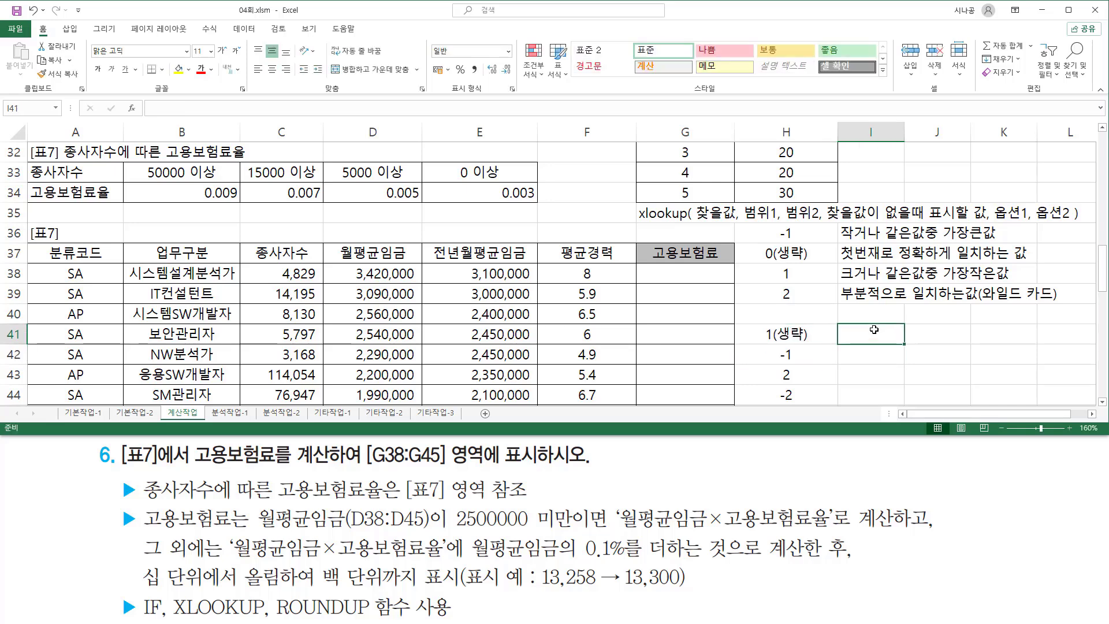
pyautogui.write('첫ㅂㅓㄴ')
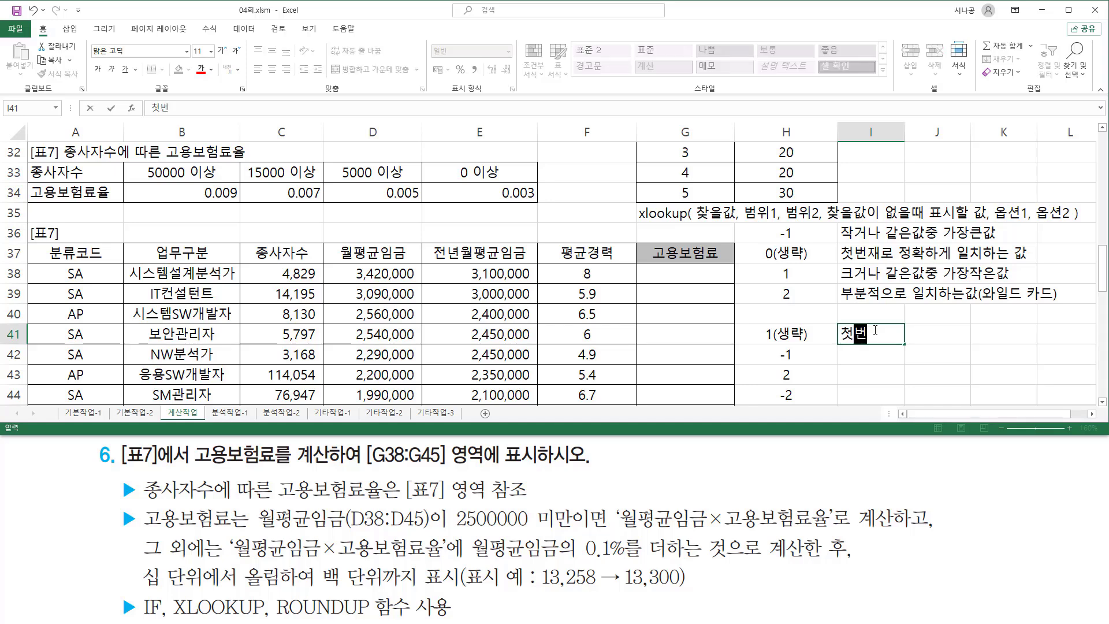
pyautogui.write('째 항목')
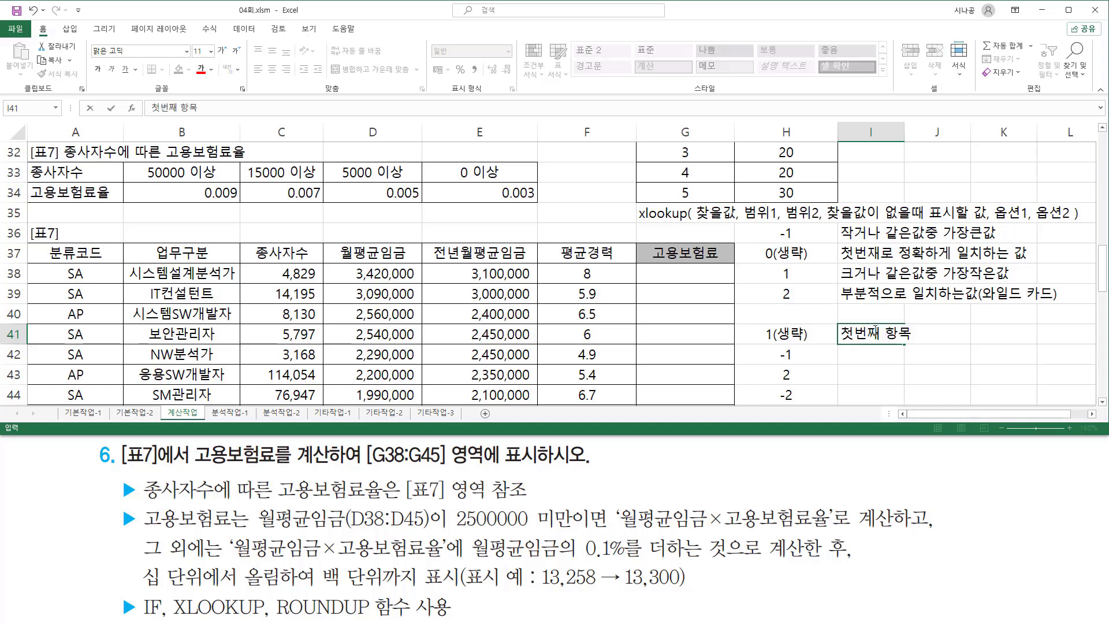
pyautogui.press('Return')
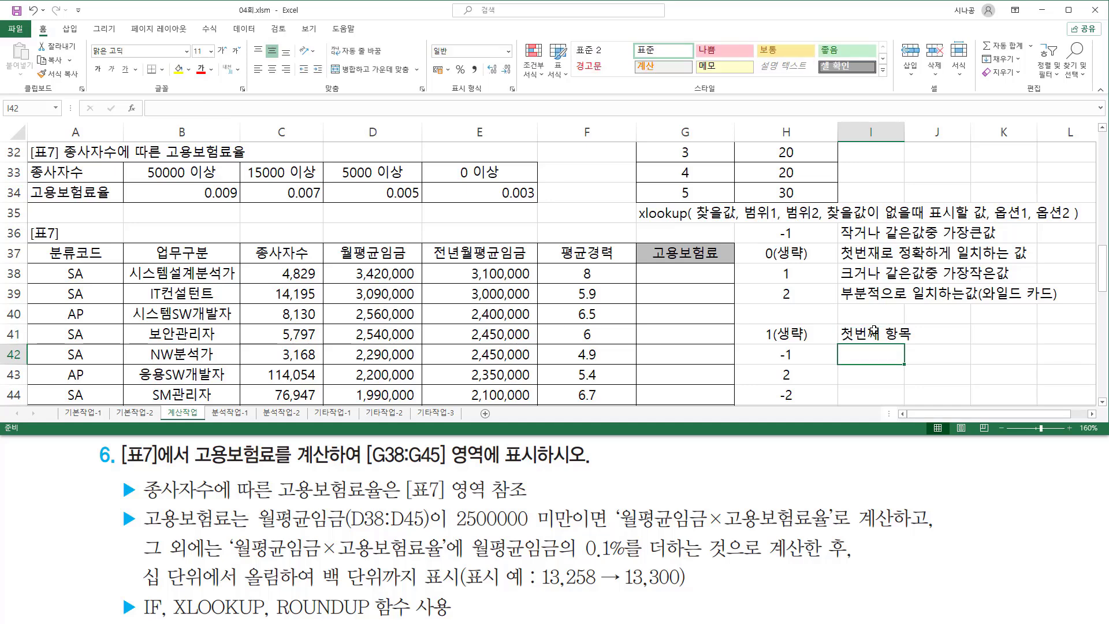
pyautogui.write('마지막')
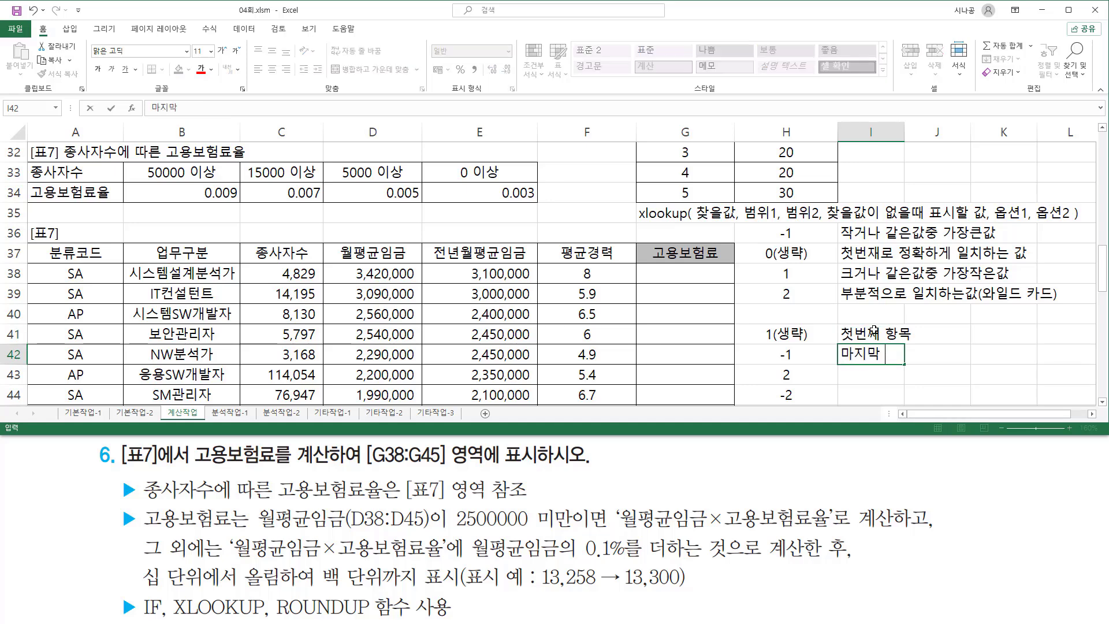
pyautogui.write(' 항목')
pyautogui.press('Return')
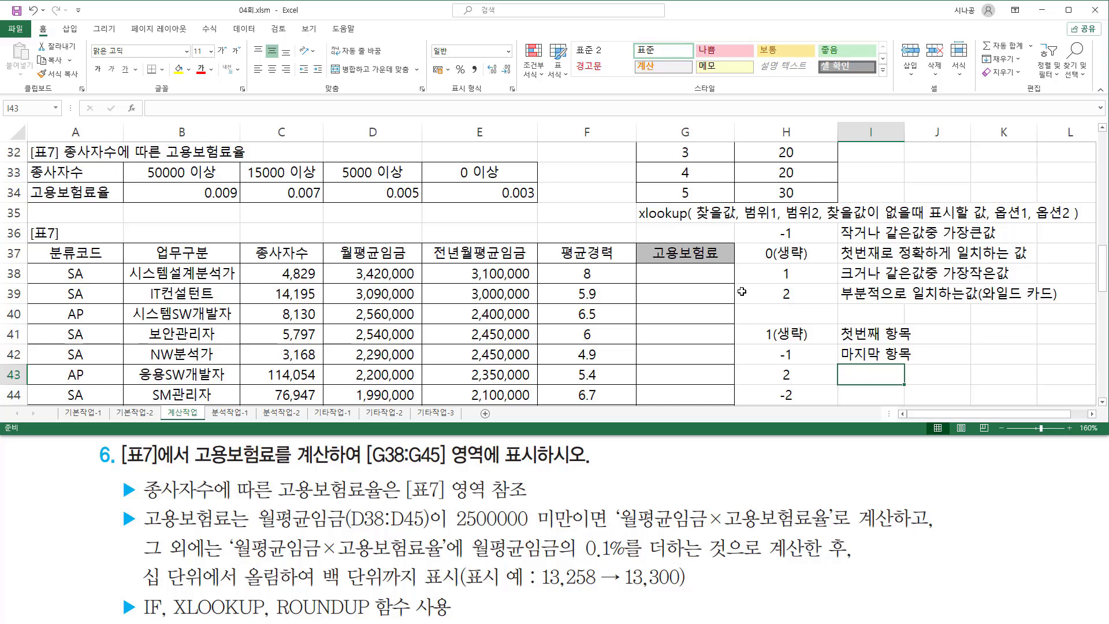
# Describe search modes 2 and -2 in I43 and I44 as "오름차순 정렬" and "내림차순 정렬"
pyautogui.write('오름')
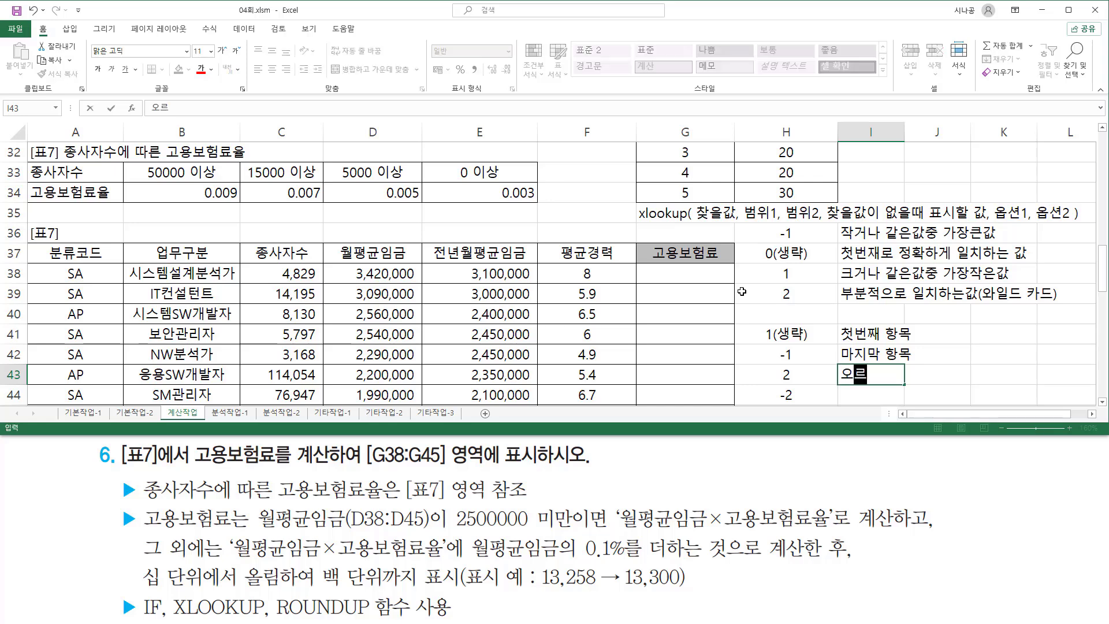
pyautogui.write('차순')
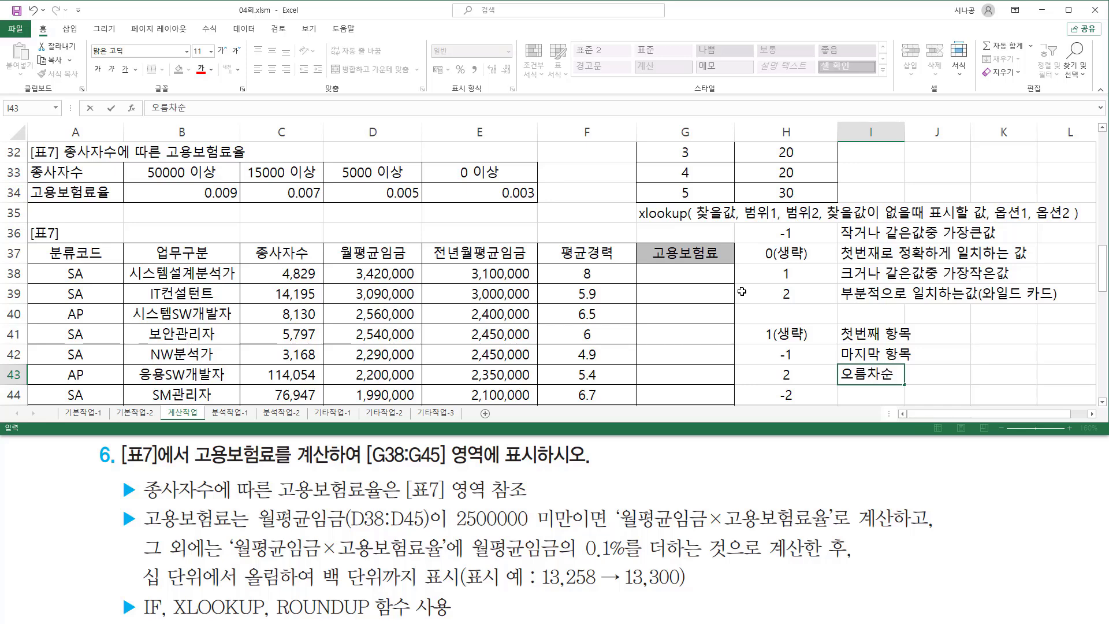
pyautogui.write(' ㅈ렬된')
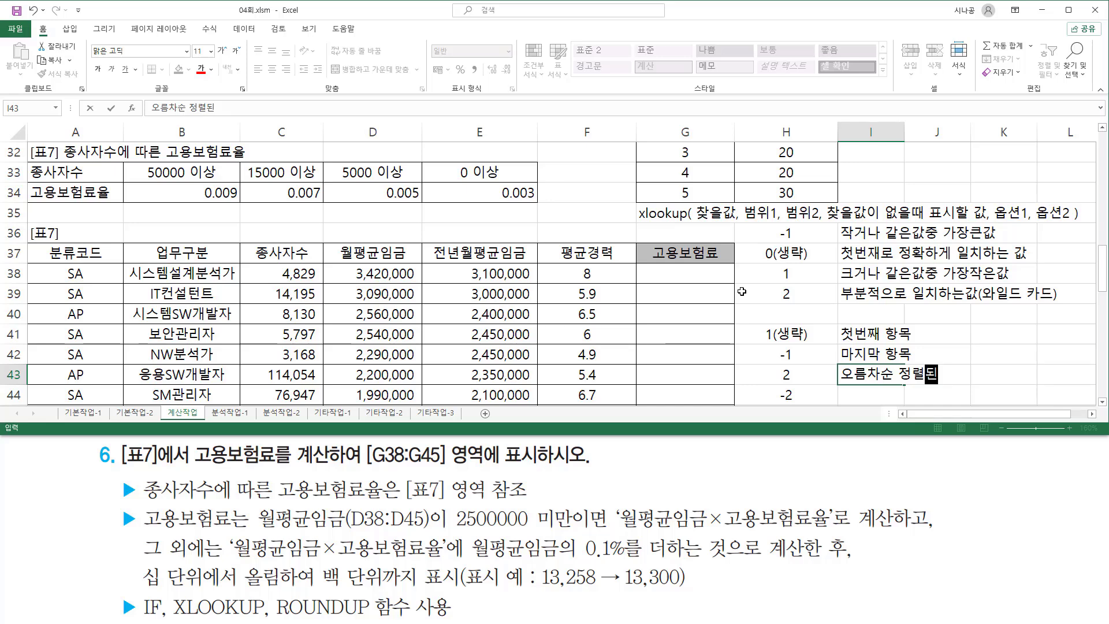
pyautogui.press('BackSpace')
pyautogui.press('BackSpace')
pyautogui.press('Return')
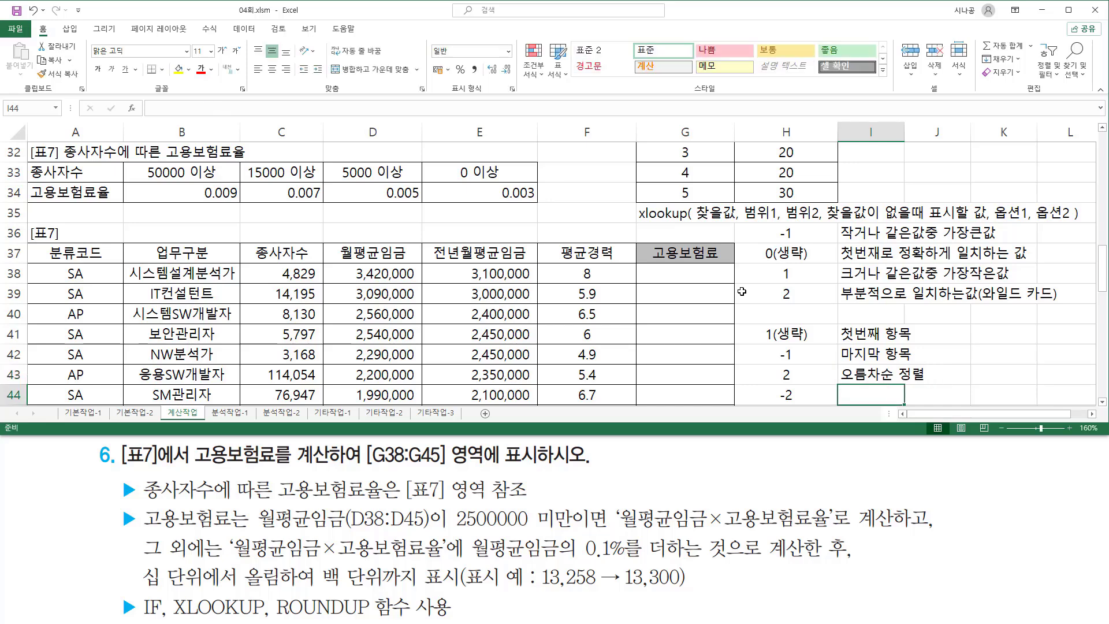
pyautogui.write('내림차수')
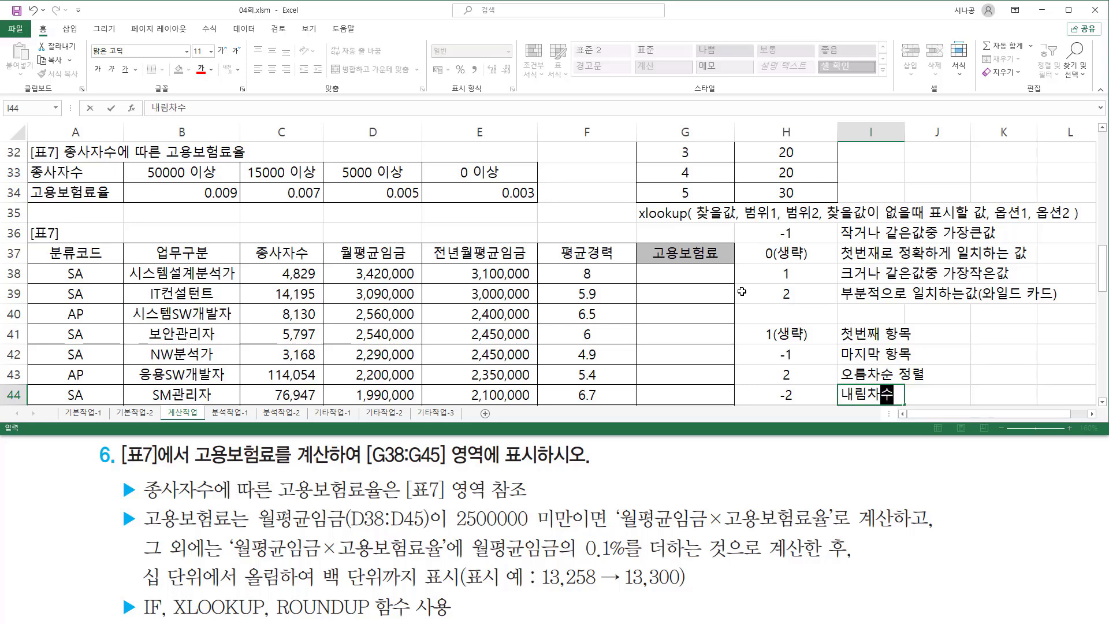
pyautogui.write(' ㅈ')
pyautogui.write('렬')
pyautogui.press('Up')
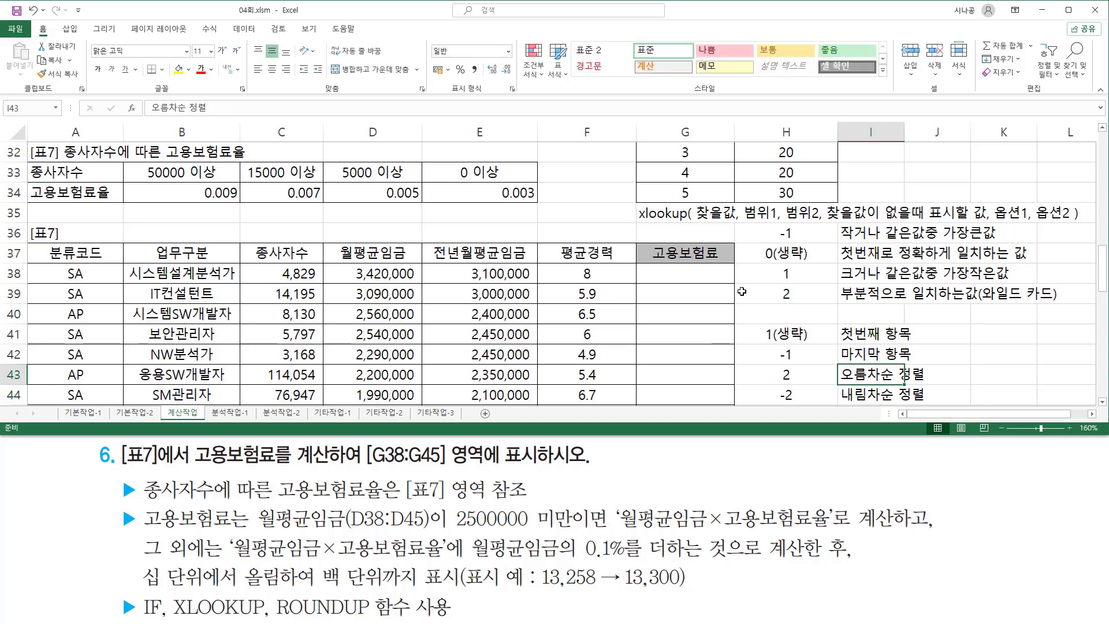
pyautogui.press('Up')
pyautogui.press('Up')
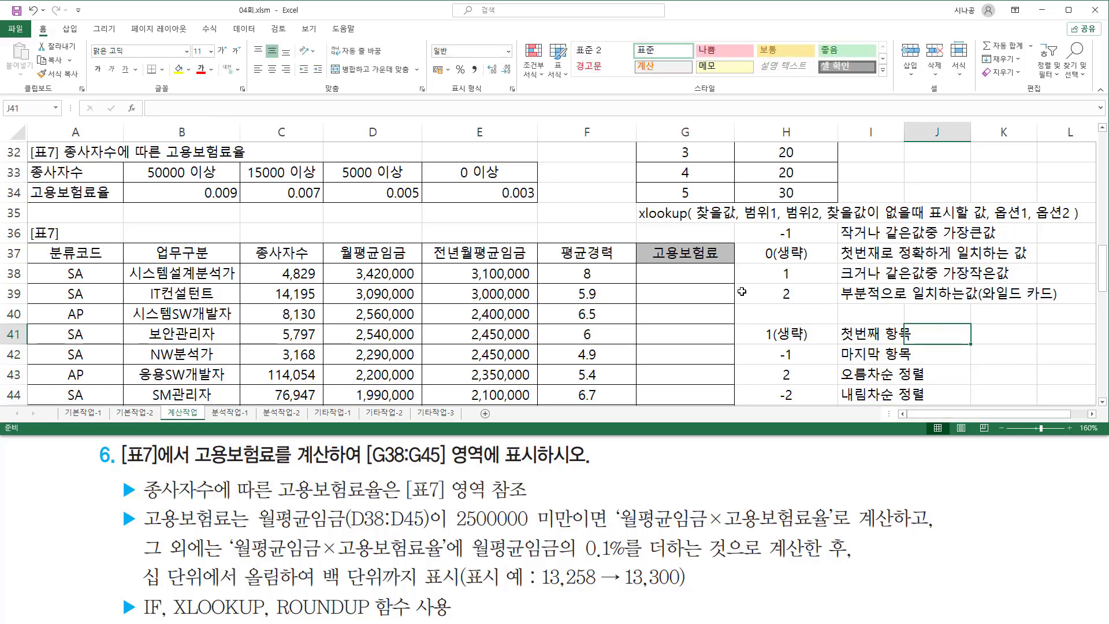
pyautogui.press('Up')
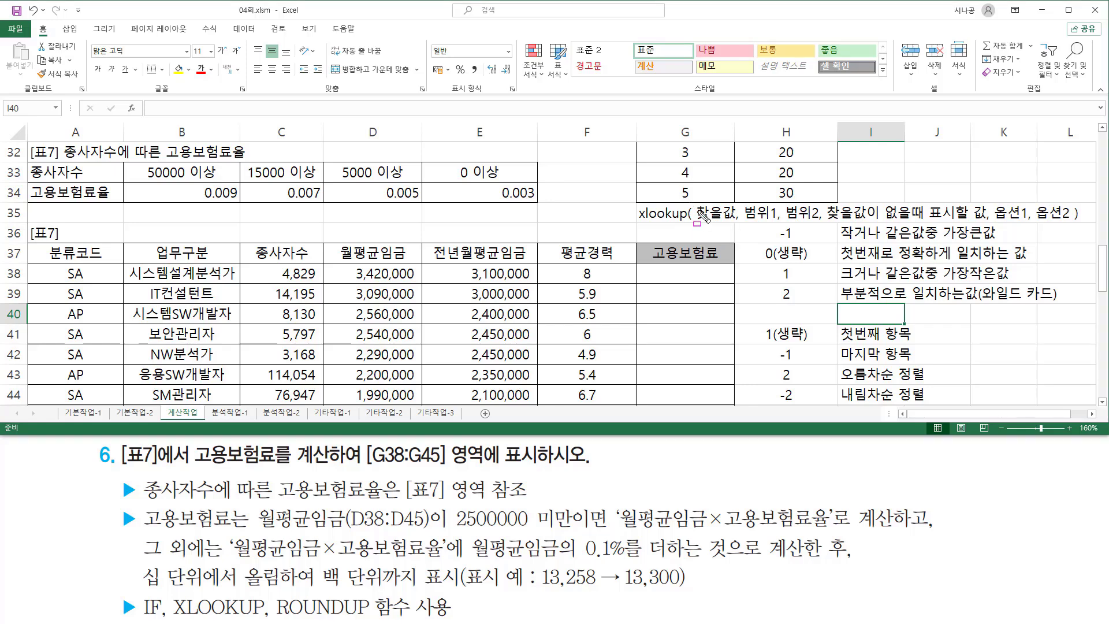
pyautogui.moveTo(694, 221); pyautogui.dragTo(779, 225)
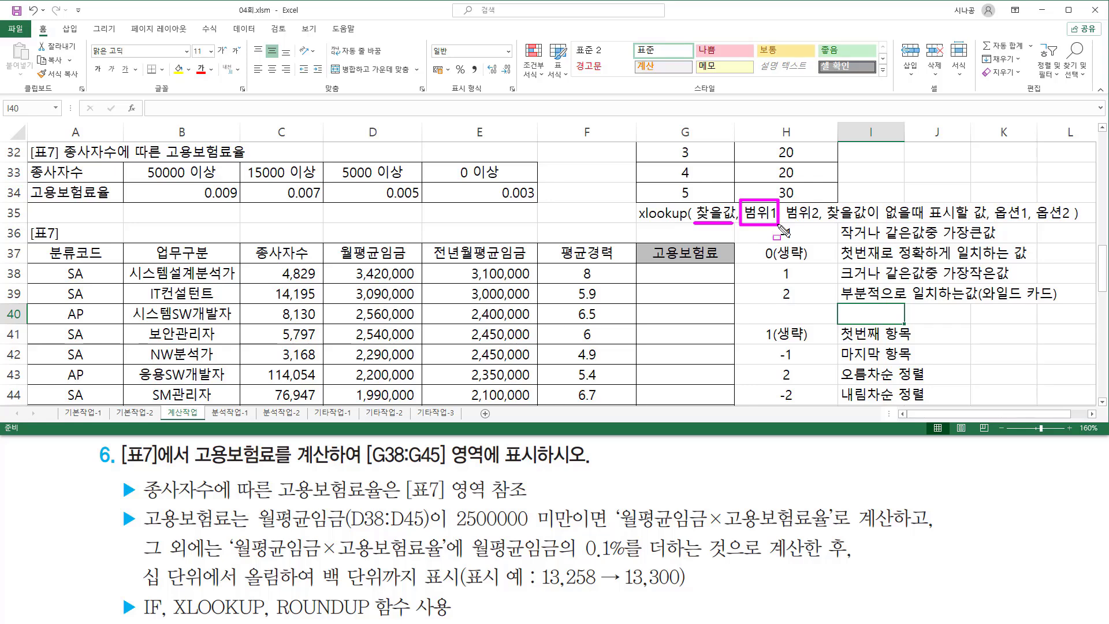
pyautogui.moveTo(786, 221); pyautogui.dragTo(816, 221)
pyautogui.moveTo(125, 174)
pyautogui.mouseDown()
pyautogui.moveTo(125, 164)
pyautogui.moveTo(125, 182)
pyautogui.moveTo(541, 204)
pyautogui.mouseUp()
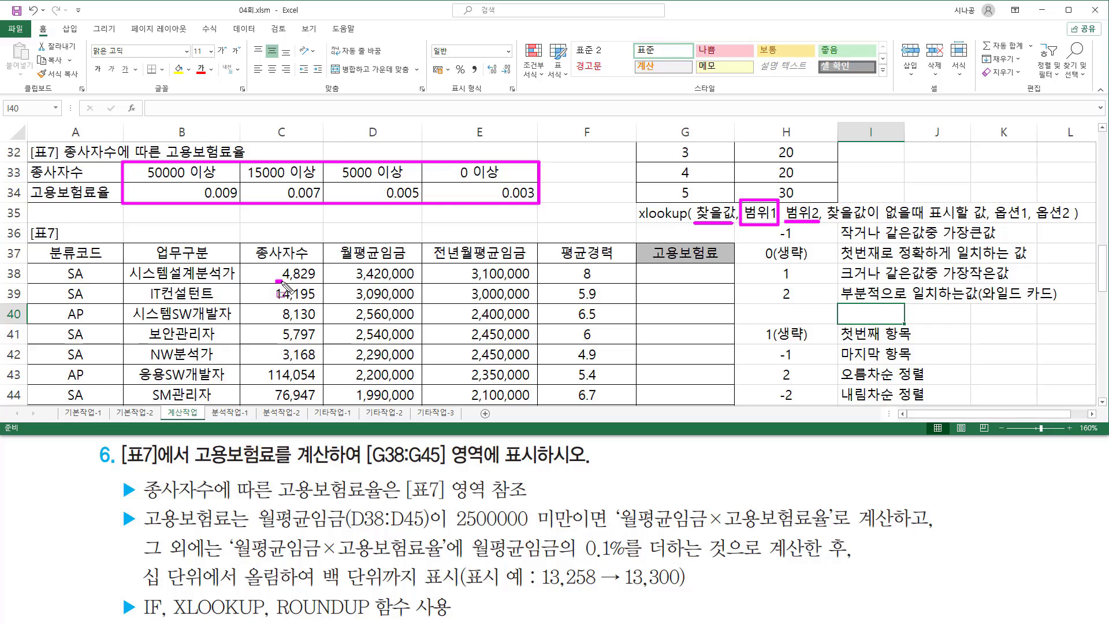
pyautogui.moveTo(282, 282); pyautogui.dragTo(317, 282)
pyautogui.moveTo(498, 191)
pyautogui.mouseDown()
pyautogui.moveTo(496, 204)
pyautogui.moveTo(537, 186)
pyautogui.moveTo(536, 199)
pyautogui.mouseUp()
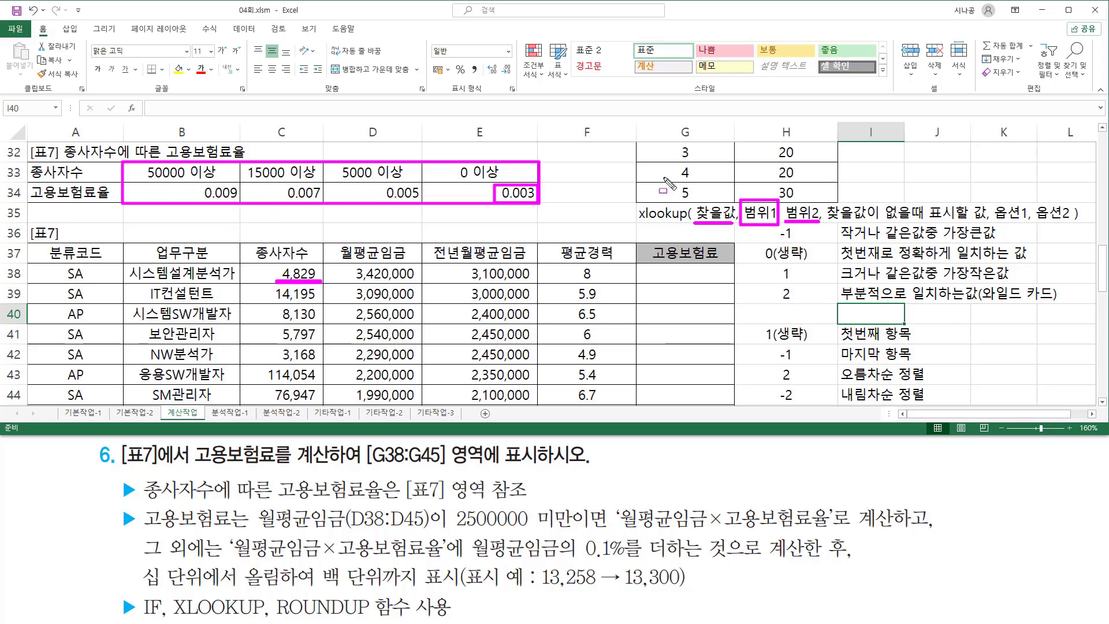
pyautogui.moveTo(758, 252); pyautogui.dragTo(1038, 255)
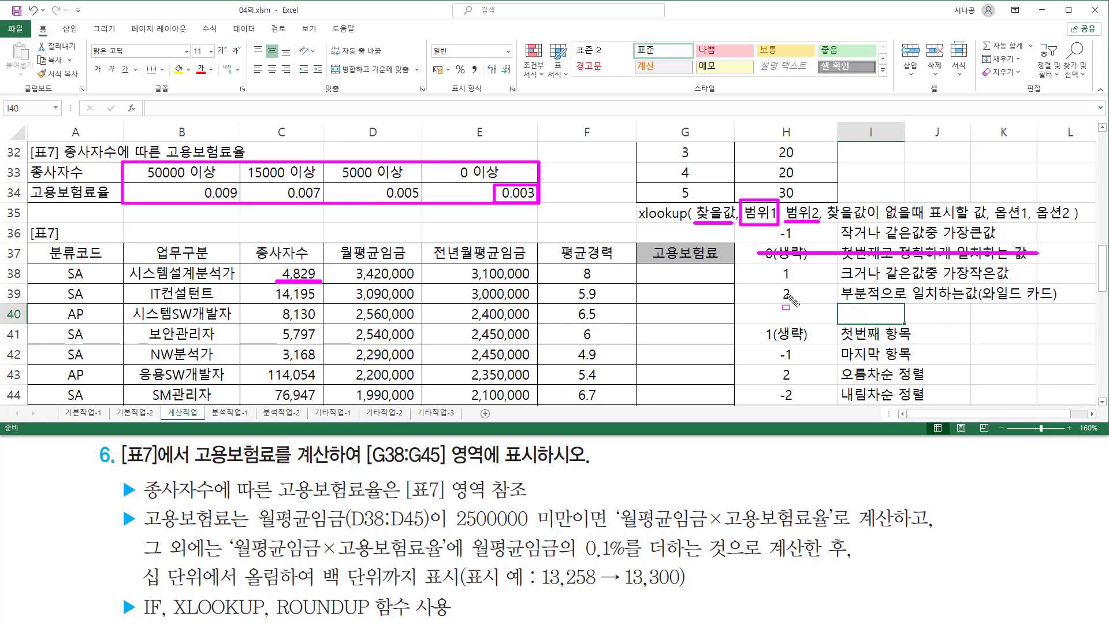
pyautogui.moveTo(770, 295); pyautogui.dragTo(1057, 294)
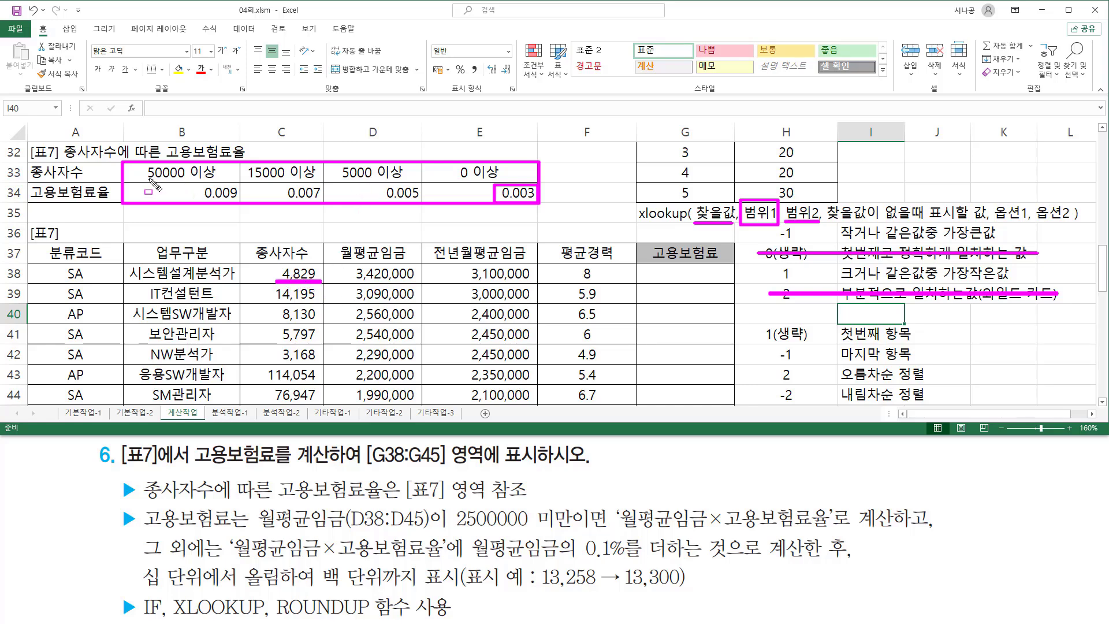
pyautogui.moveTo(149, 179); pyautogui.dragTo(405, 180)
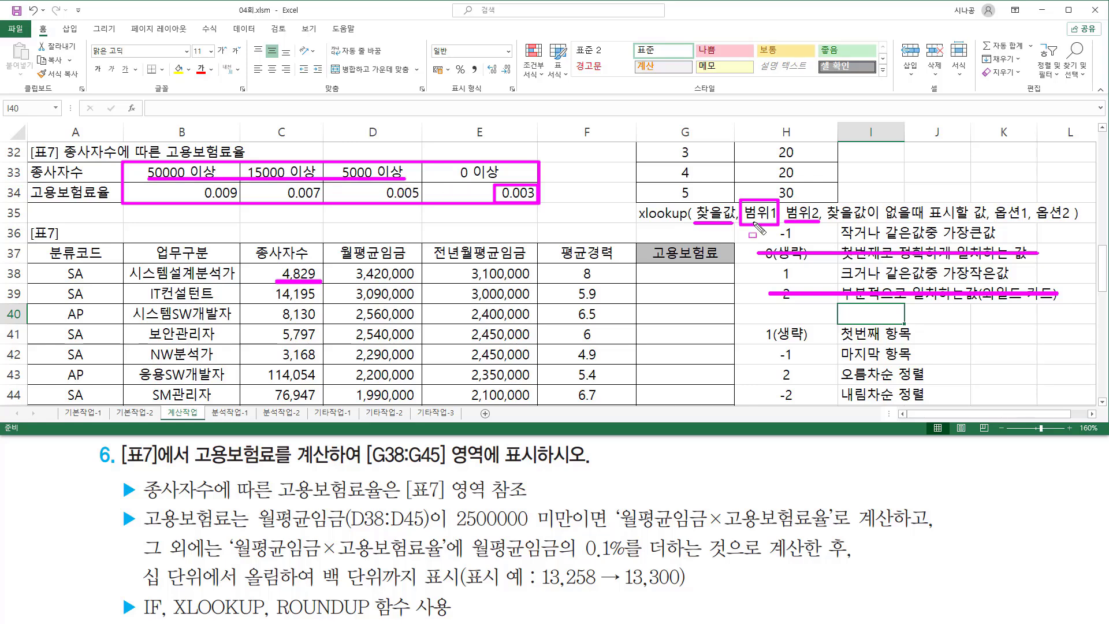
pyautogui.moveTo(338, 154); pyautogui.dragTo(415, 188)
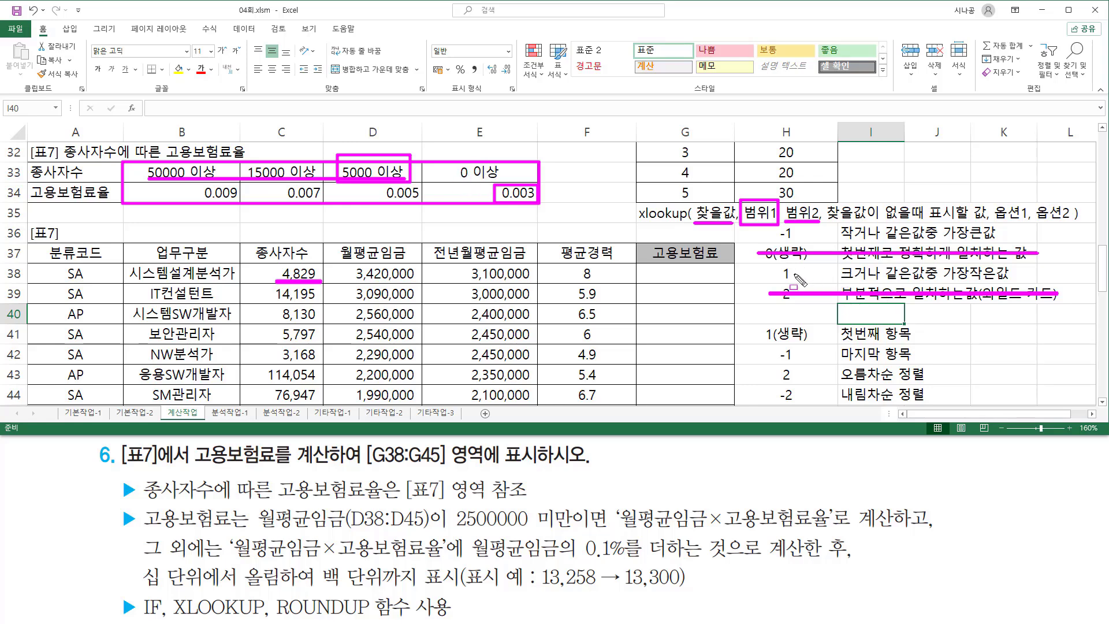
pyautogui.moveTo(769, 273); pyautogui.dragTo(1023, 274)
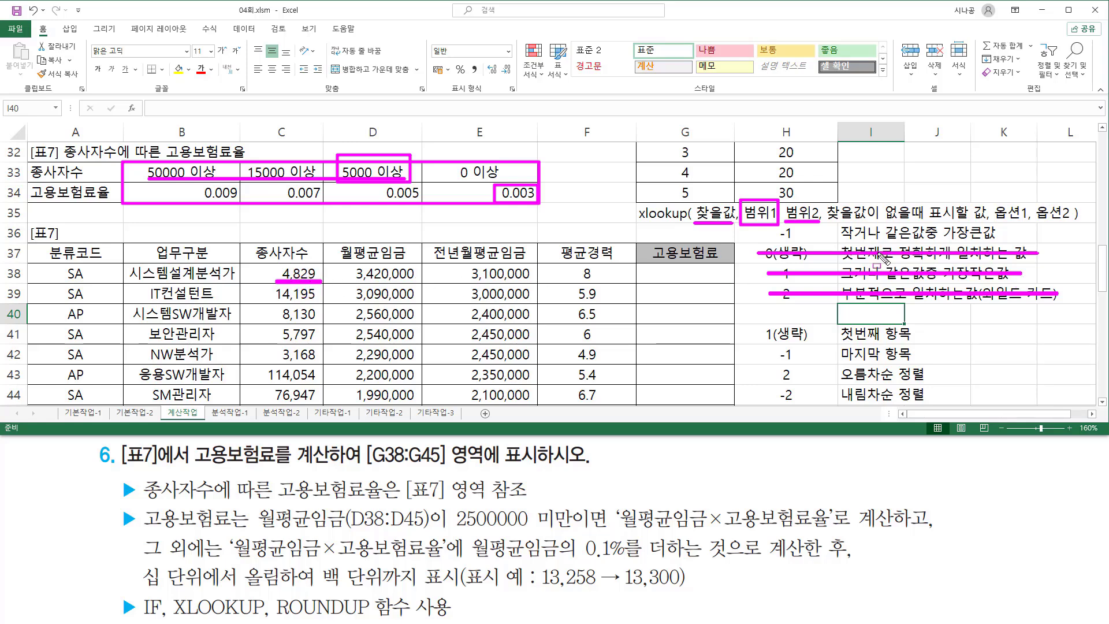
pyautogui.moveTo(839, 239); pyautogui.dragTo(938, 239)
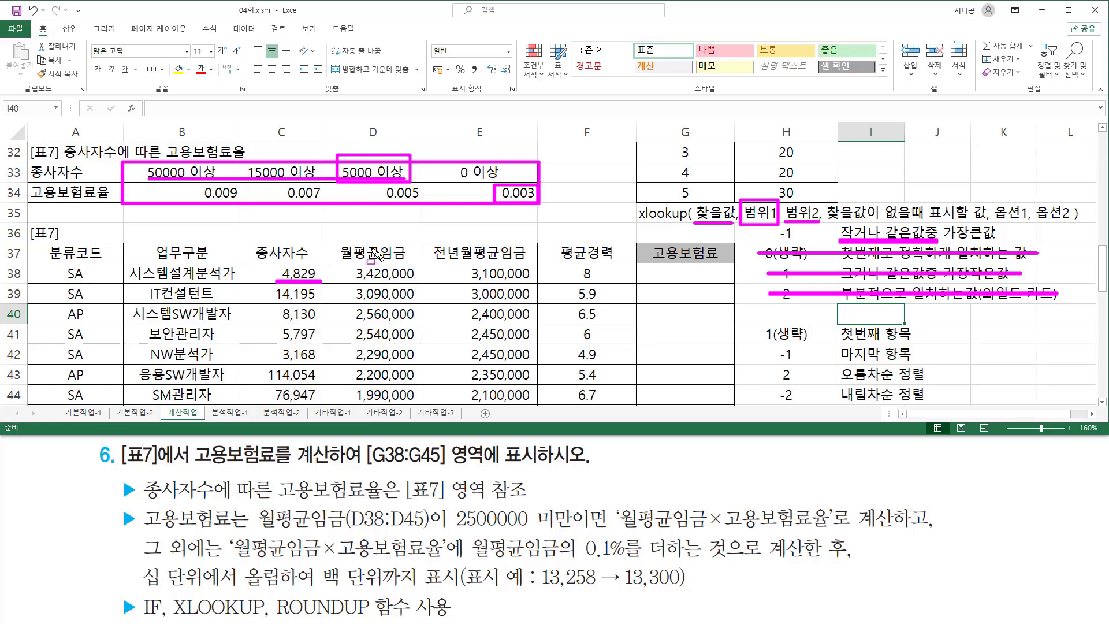
pyautogui.moveTo(455, 161); pyautogui.dragTo(510, 162)
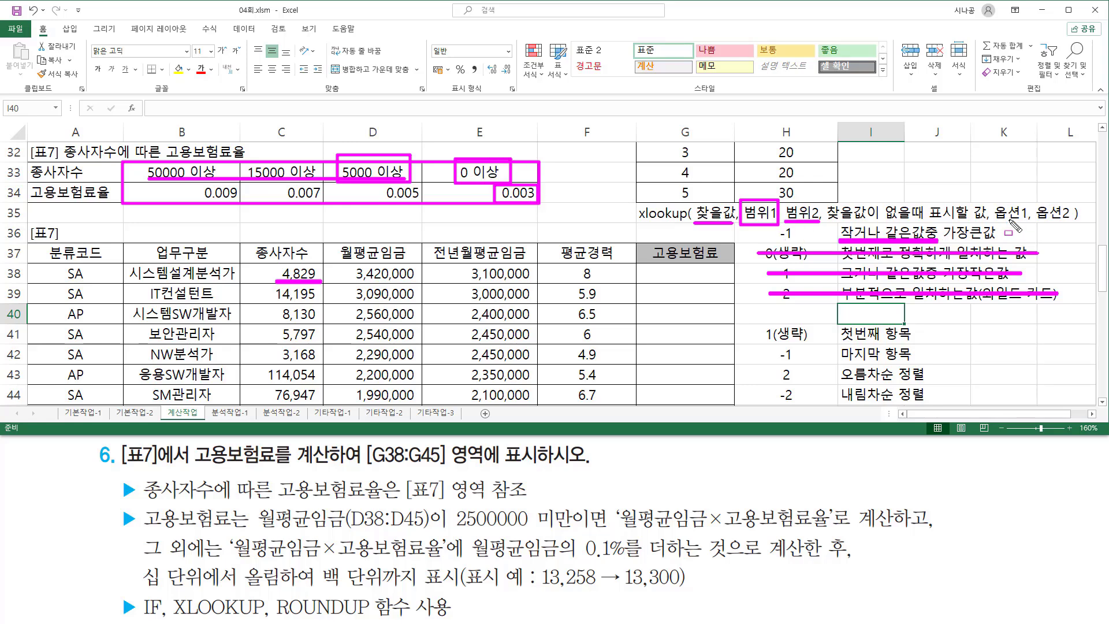
pyautogui.moveTo(989, 219); pyautogui.dragTo(1030, 204)
pyautogui.moveTo(776, 240); pyautogui.dragTo(797, 239)
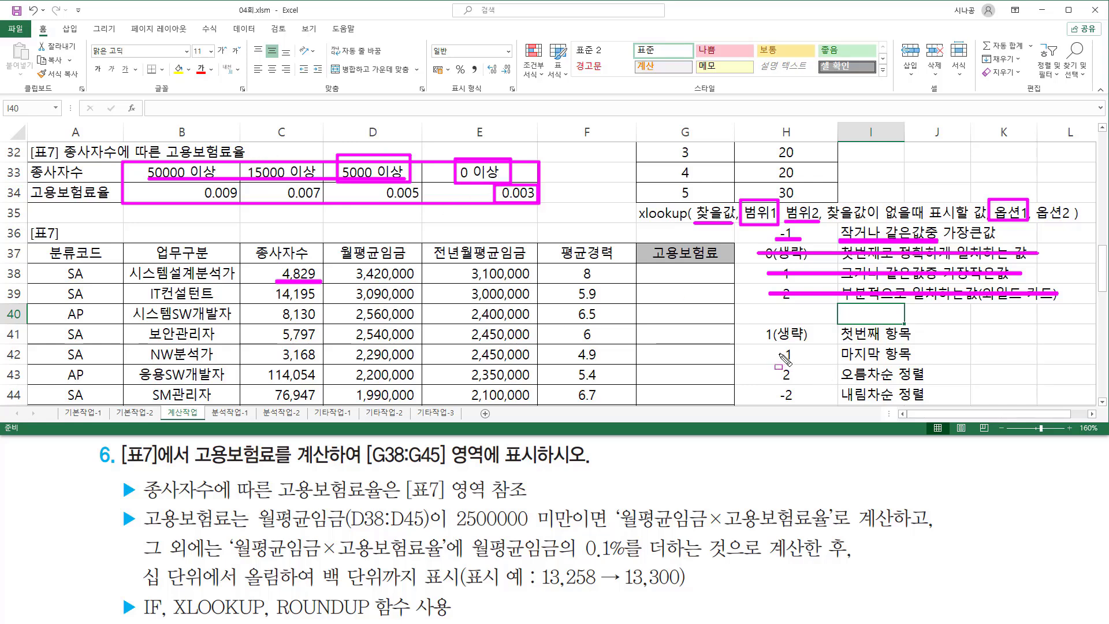
pyautogui.moveTo(756, 344)
pyautogui.mouseDown()
pyautogui.moveTo(906, 345)
pyautogui.moveTo(930, 324)
pyautogui.mouseUp()
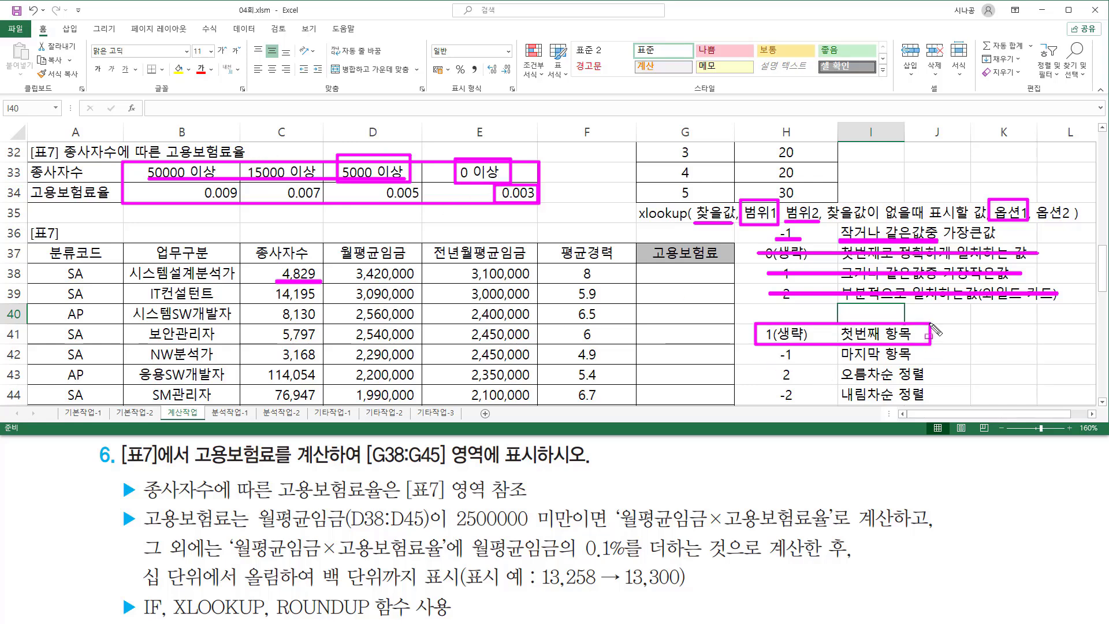
# Review the XLOOKUP arguments and options, the fee rules in the task text, and the wage and rate cells they refer to
pyautogui.moveTo(1034, 223); pyautogui.dragTo(1077, 223)
pyautogui.moveTo(826, 193); pyautogui.dragTo(988, 225)
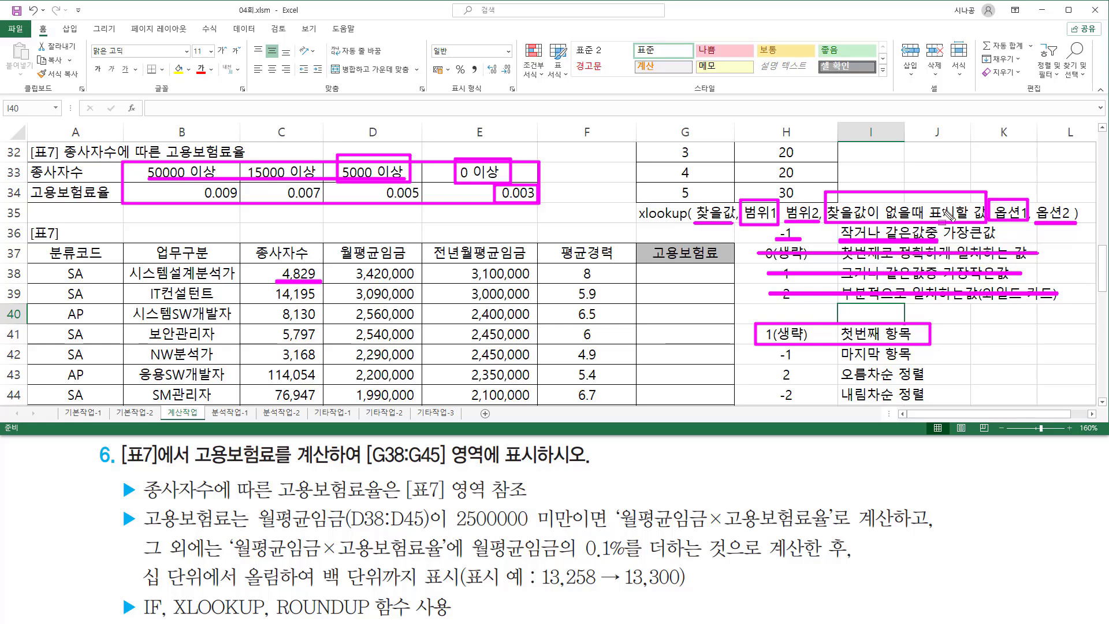
pyautogui.moveTo(826, 215); pyautogui.dragTo(978, 214)
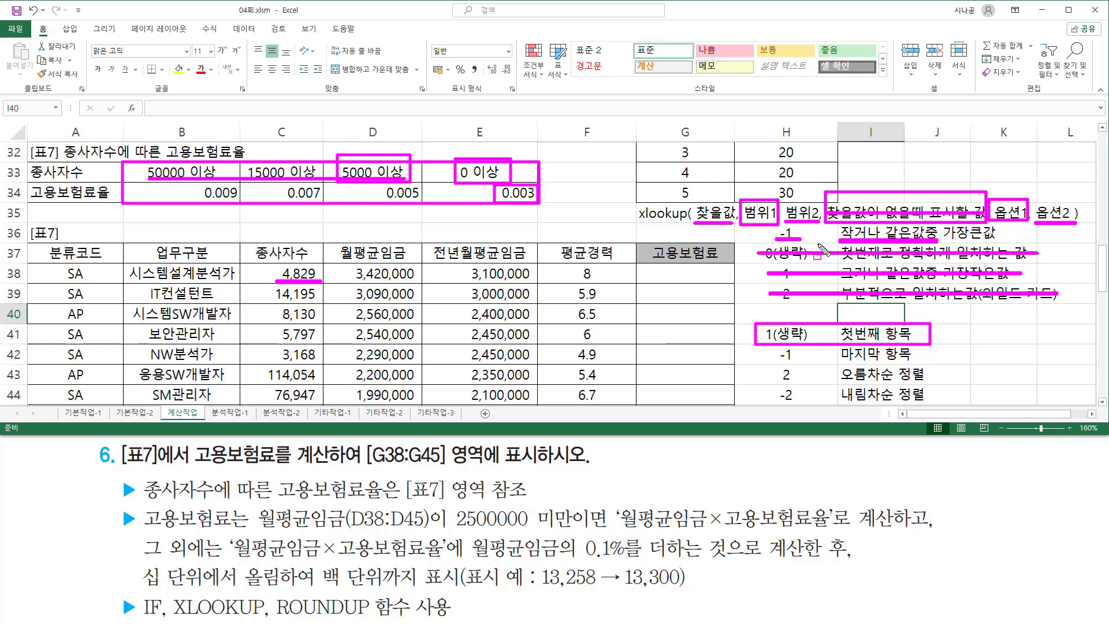
pyautogui.moveTo(649, 266); pyautogui.dragTo(717, 400)
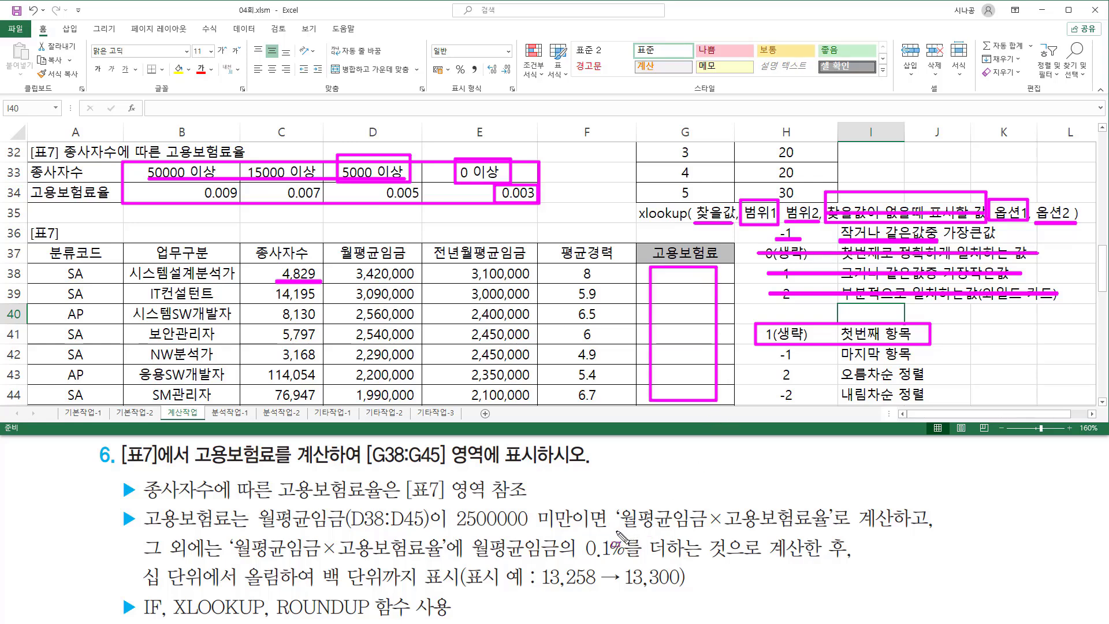
pyautogui.moveTo(616, 529); pyautogui.dragTo(823, 529)
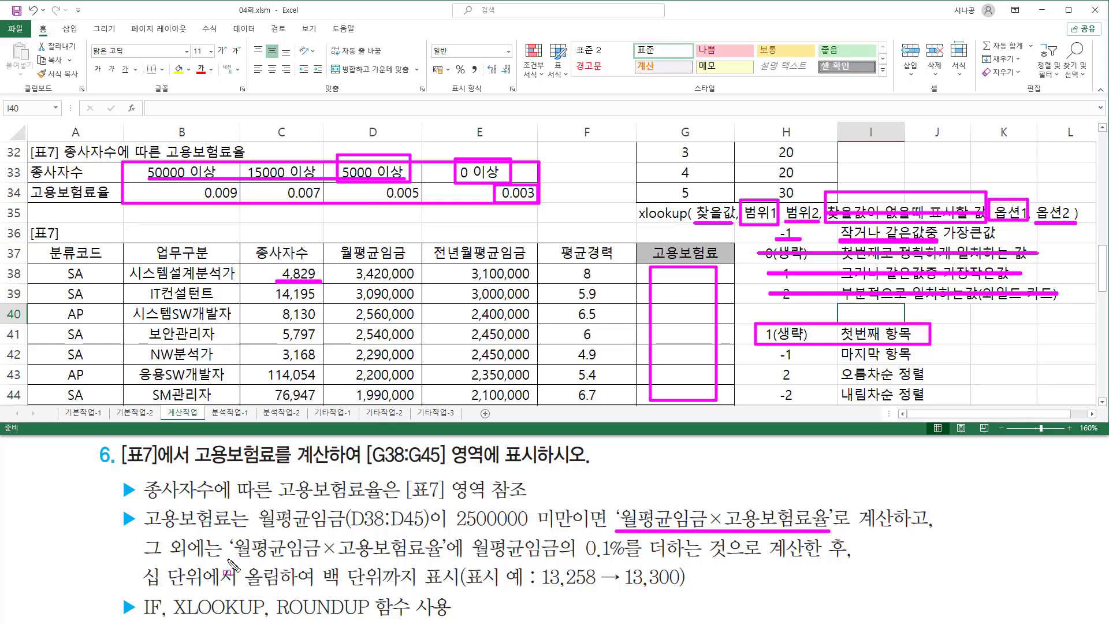
pyautogui.moveTo(227, 560); pyautogui.dragTo(700, 563)
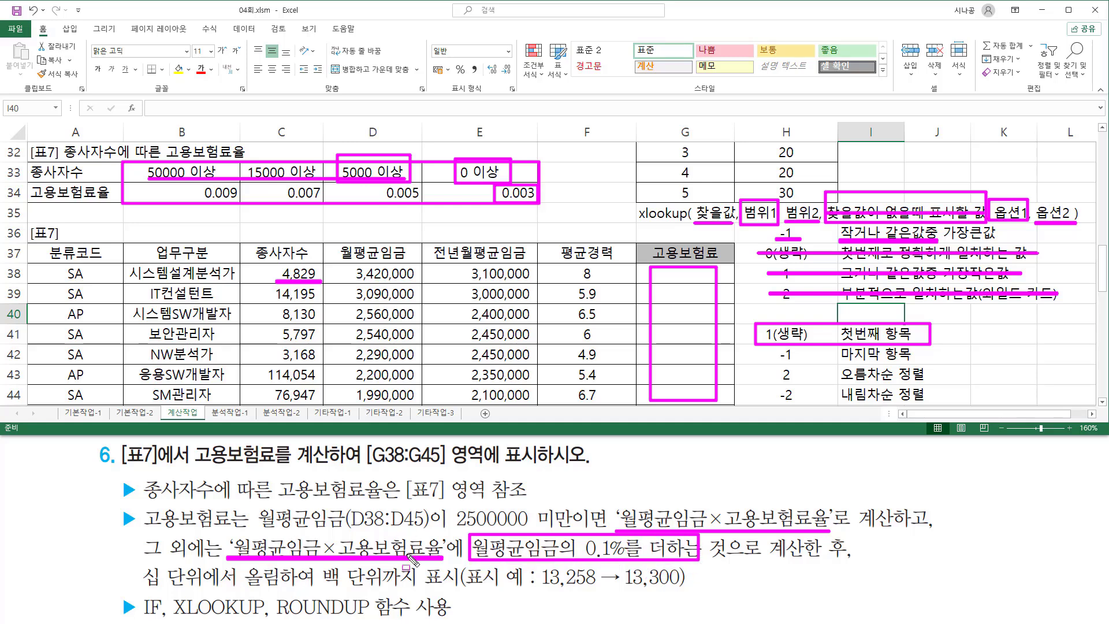
pyautogui.moveTo(610, 501); pyautogui.dragTo(830, 531)
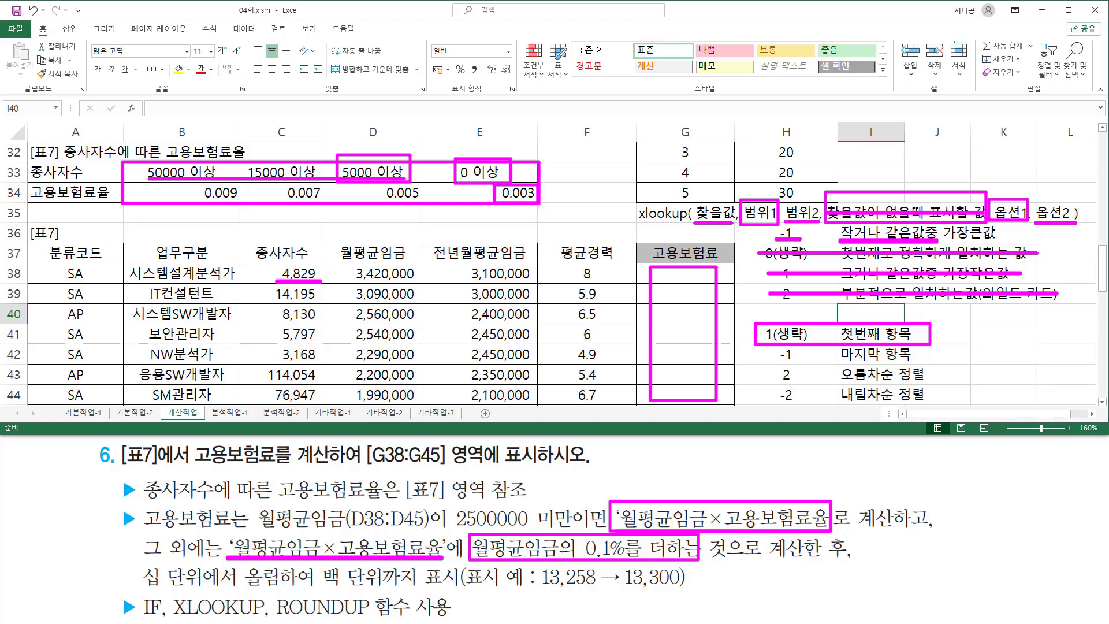
pyautogui.moveTo(635, 497)
pyautogui.mouseDown()
pyautogui.moveTo(645, 509)
pyautogui.moveTo(657, 480)
pyautogui.mouseUp()
pyautogui.moveTo(411, 273)
pyautogui.mouseDown()
pyautogui.moveTo(370, 242)
pyautogui.moveTo(408, 261)
pyautogui.moveTo(390, 269)
pyautogui.mouseUp()
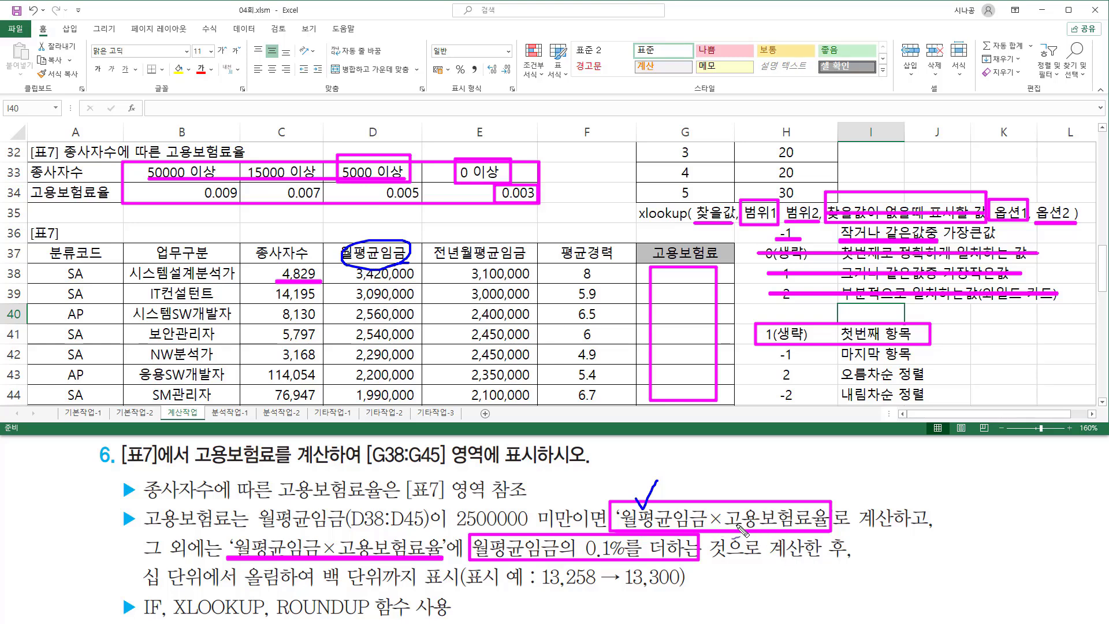
pyautogui.moveTo(726, 529)
pyautogui.mouseDown()
pyautogui.moveTo(832, 530)
pyautogui.moveTo(794, 524)
pyautogui.mouseUp()
pyautogui.moveTo(648, 201); pyautogui.dragTo(669, 171)
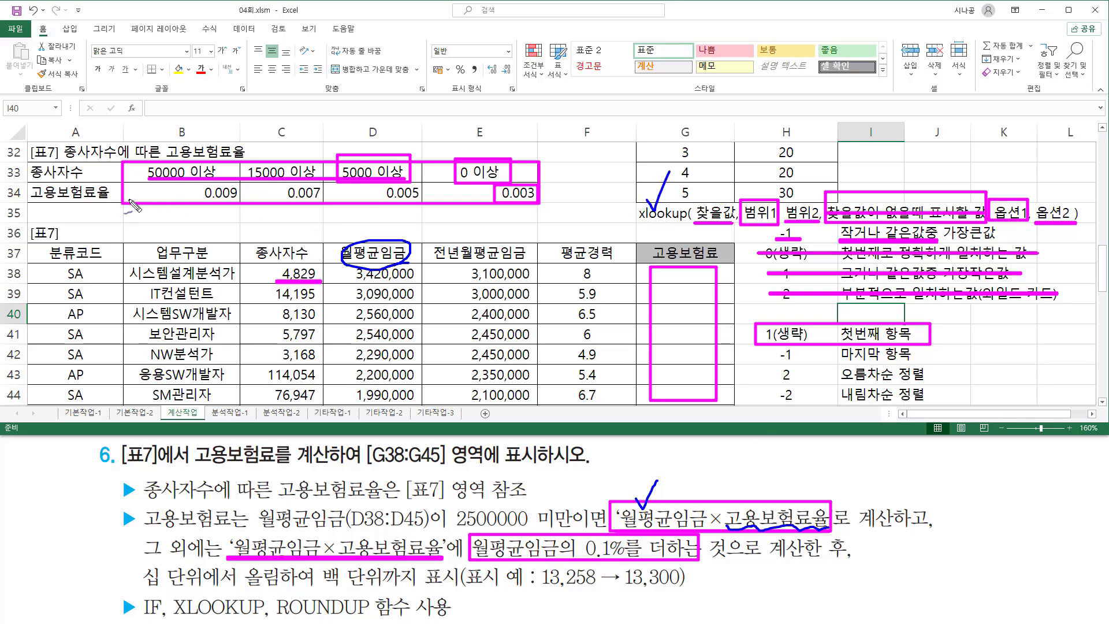
pyautogui.moveTo(132, 200); pyautogui.dragTo(546, 203)
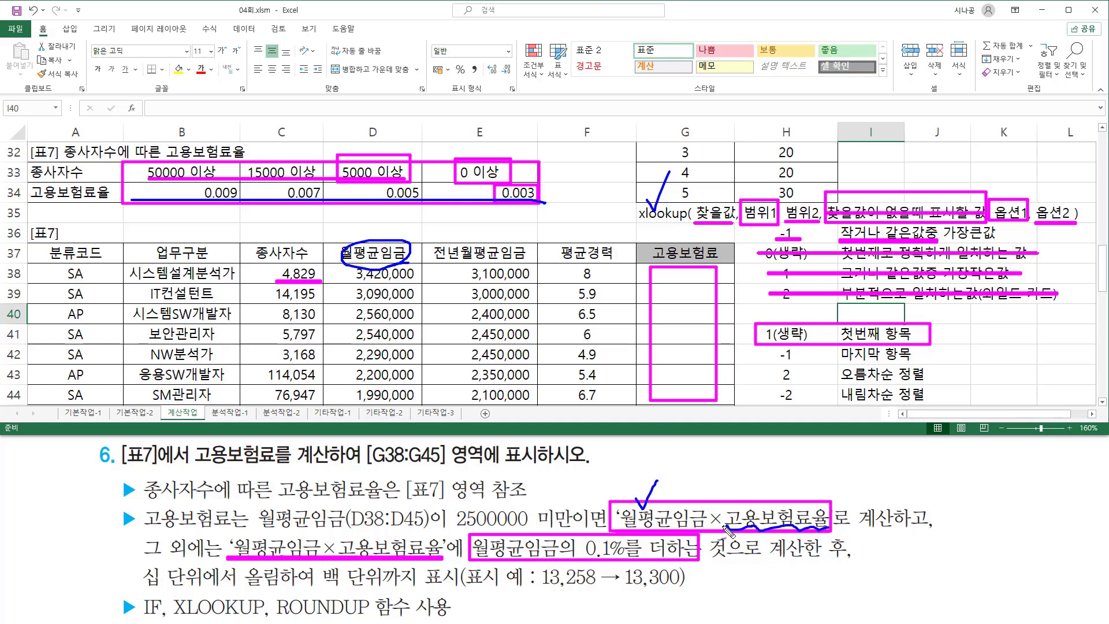
pyautogui.press('Escape')
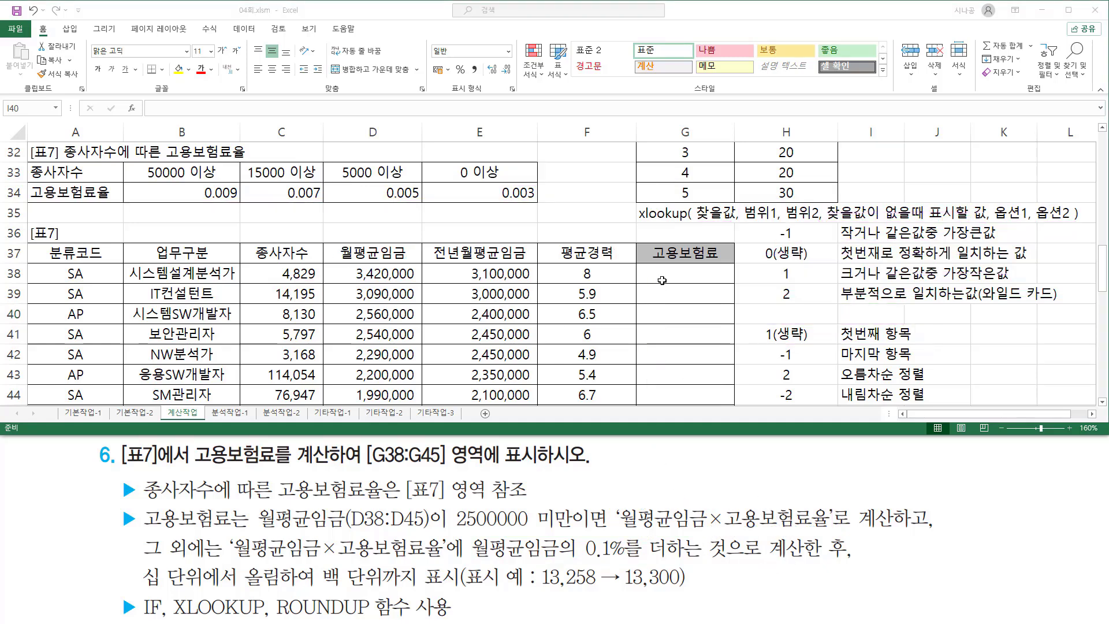
# Begin the fee formula in G38 by multiplying D38 by an XLOOKUP whose lookup value is C38
pyautogui.click(668, 273)
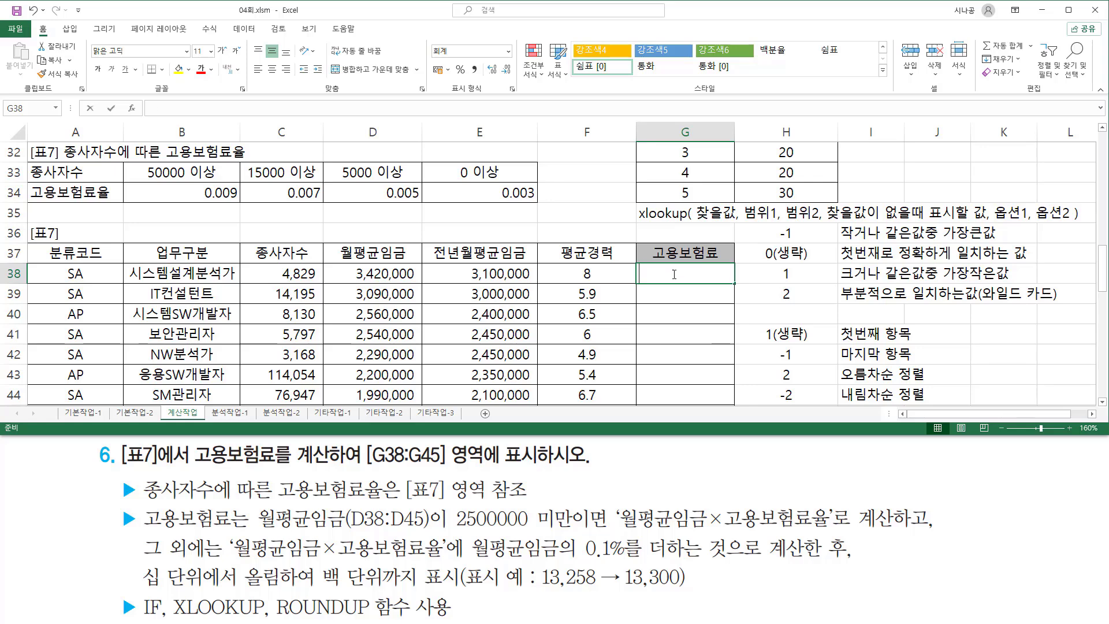
pyautogui.write('=')
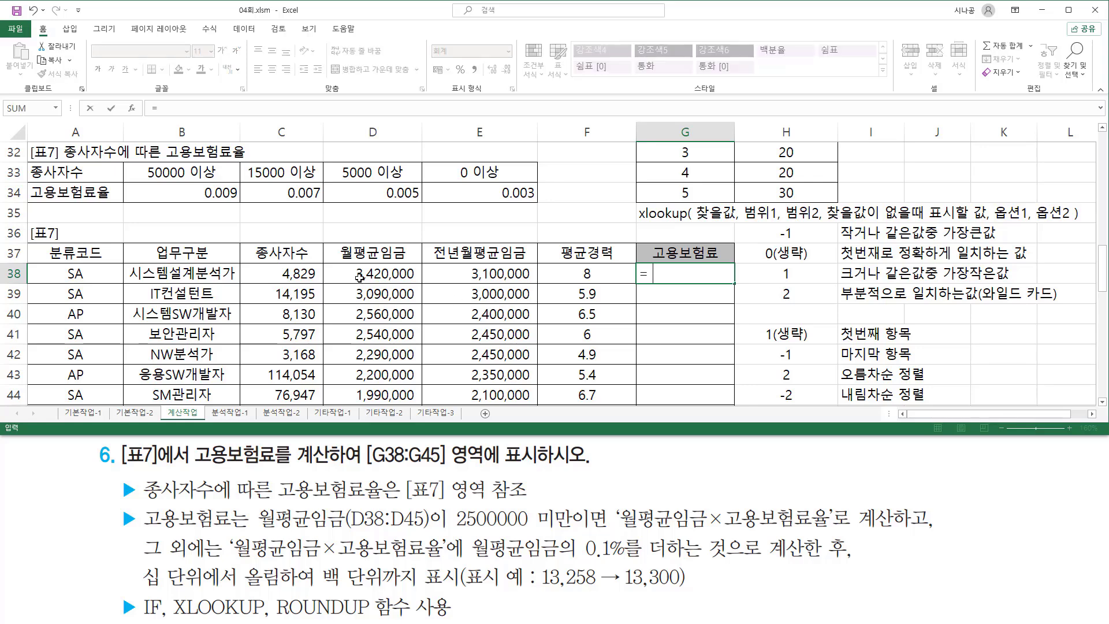
pyautogui.click(361, 274)
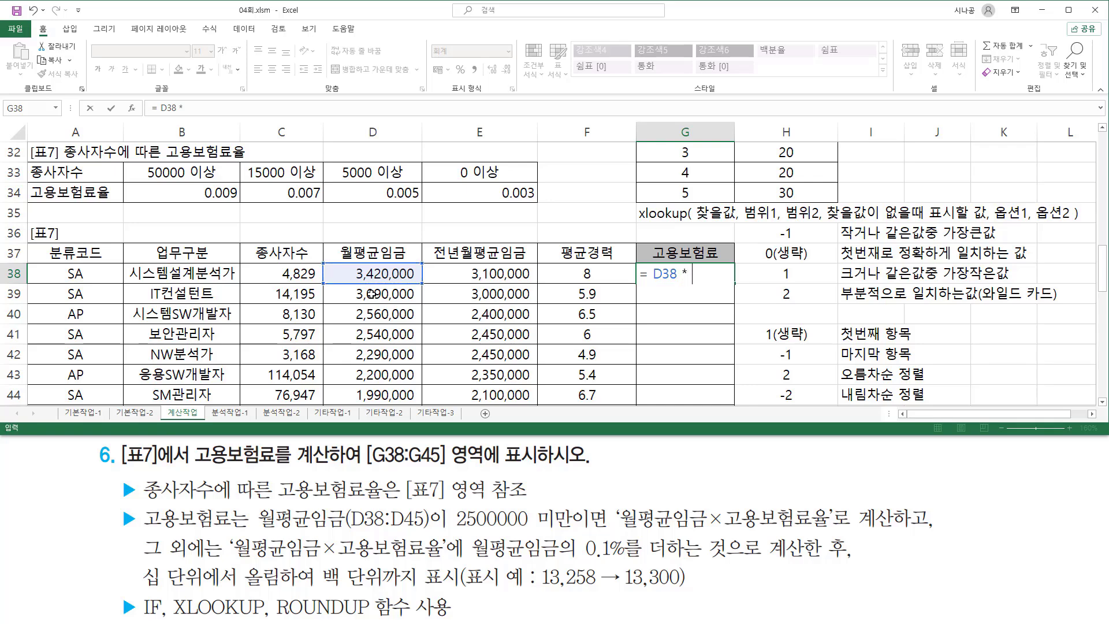
pyautogui.write('* XLOOKUP(')
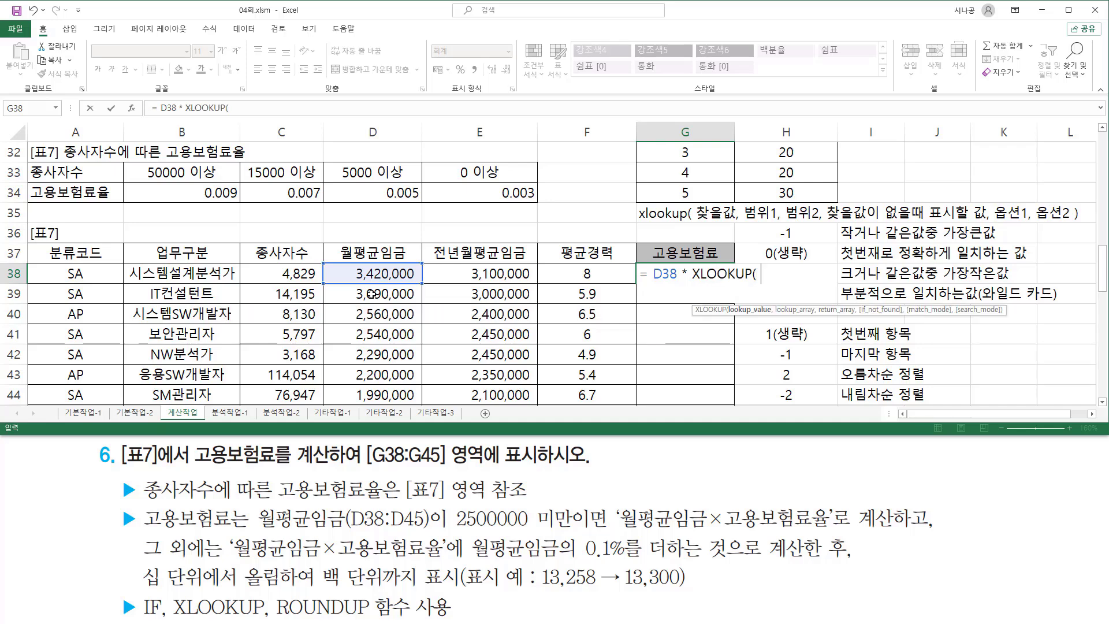
pyautogui.hotkey('ctrl', '2')
pyautogui.moveTo(123, 162); pyautogui.dragTo(537, 205)
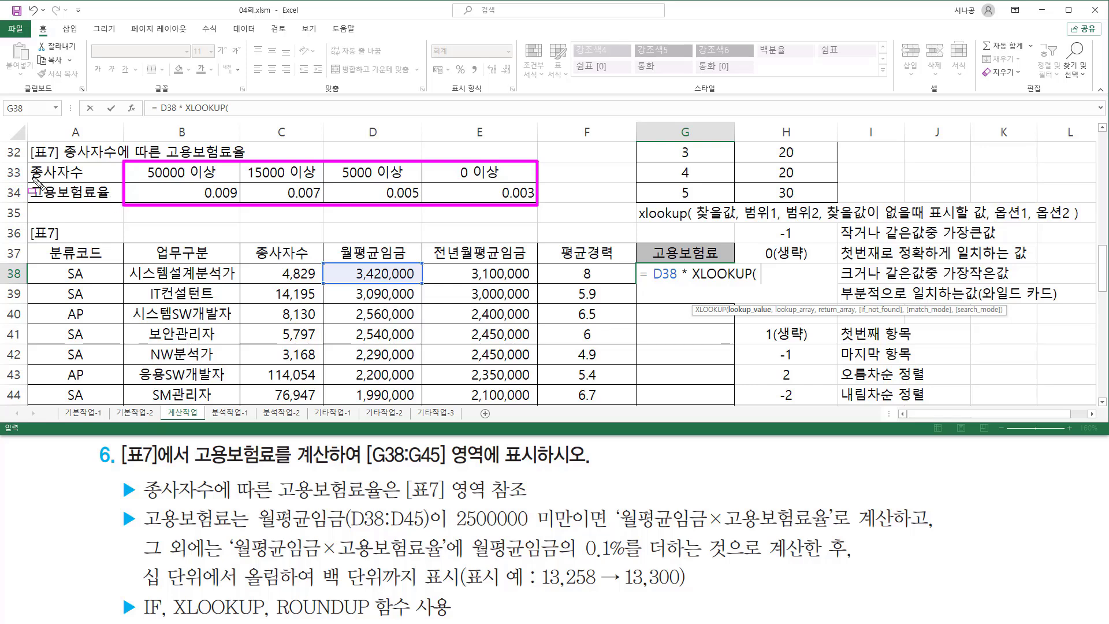
pyautogui.moveTo(27, 180); pyautogui.dragTo(99, 182)
pyautogui.moveTo(270, 267)
pyautogui.mouseDown()
pyautogui.moveTo(304, 262)
pyautogui.moveTo(330, 295)
pyautogui.mouseUp()
pyautogui.press('Escape')
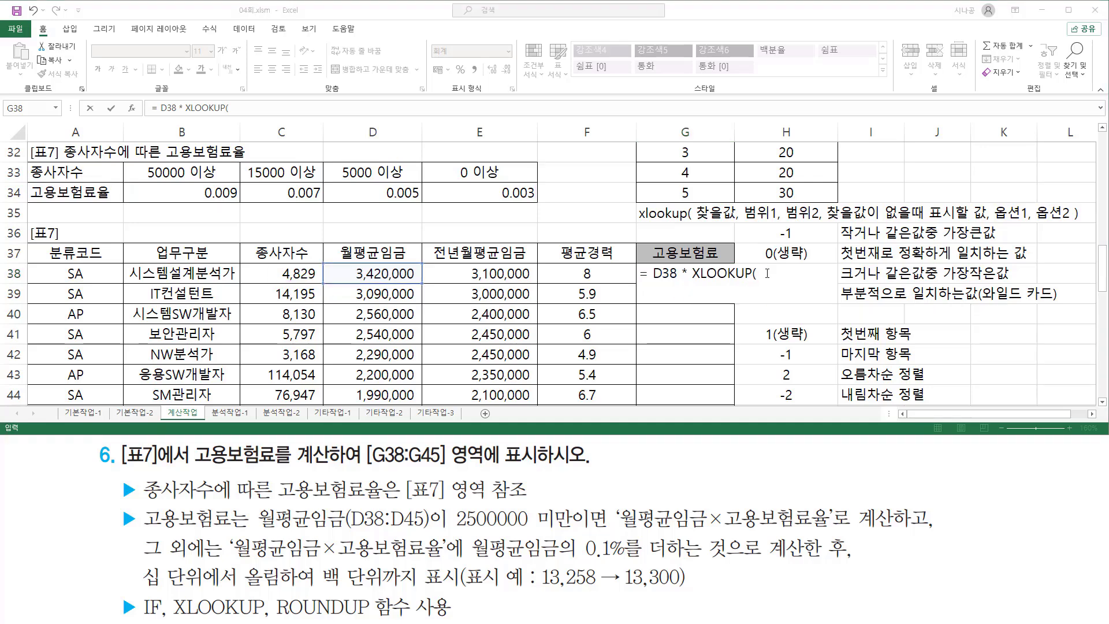
pyautogui.click(298, 273)
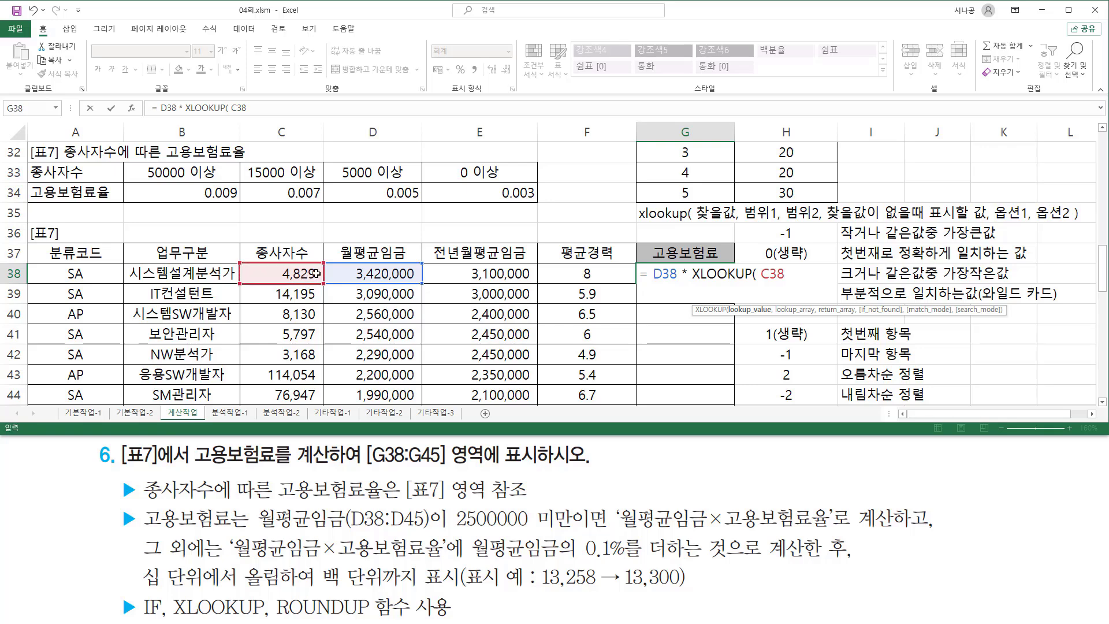
pyautogui.write(',')
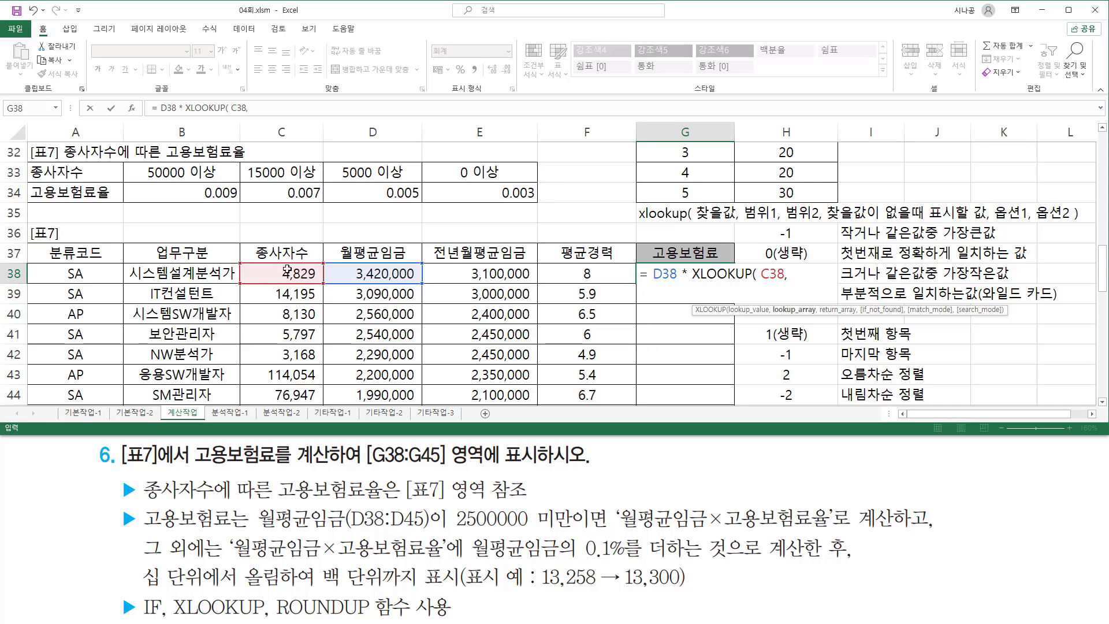
# Complete the XLOOKUP with lookup range B33:E33, return range B34:E34, an empty not-found argument and match mode -1
pyautogui.moveTo(169, 172); pyautogui.dragTo(490, 171)
pyautogui.write(',')
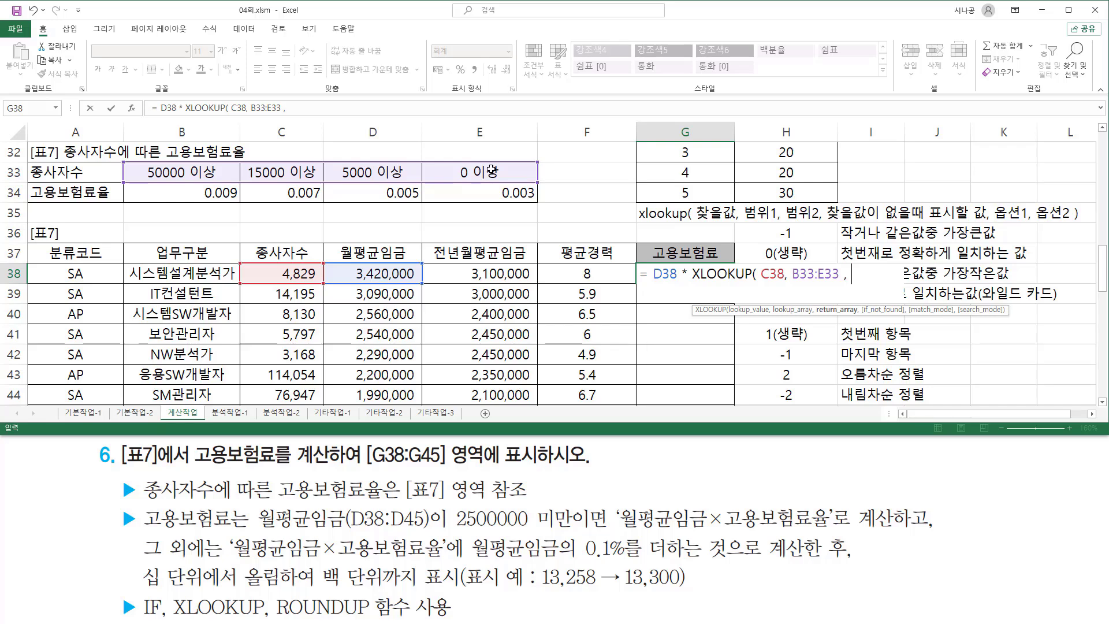
pyautogui.moveTo(174, 193); pyautogui.dragTo(474, 194)
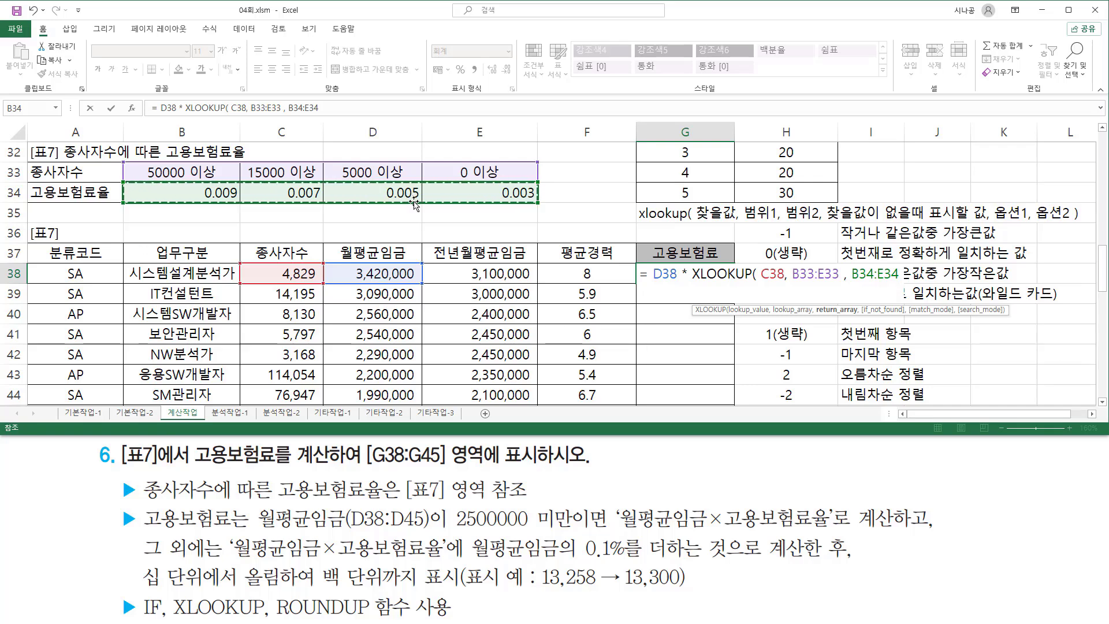
pyautogui.write(',')
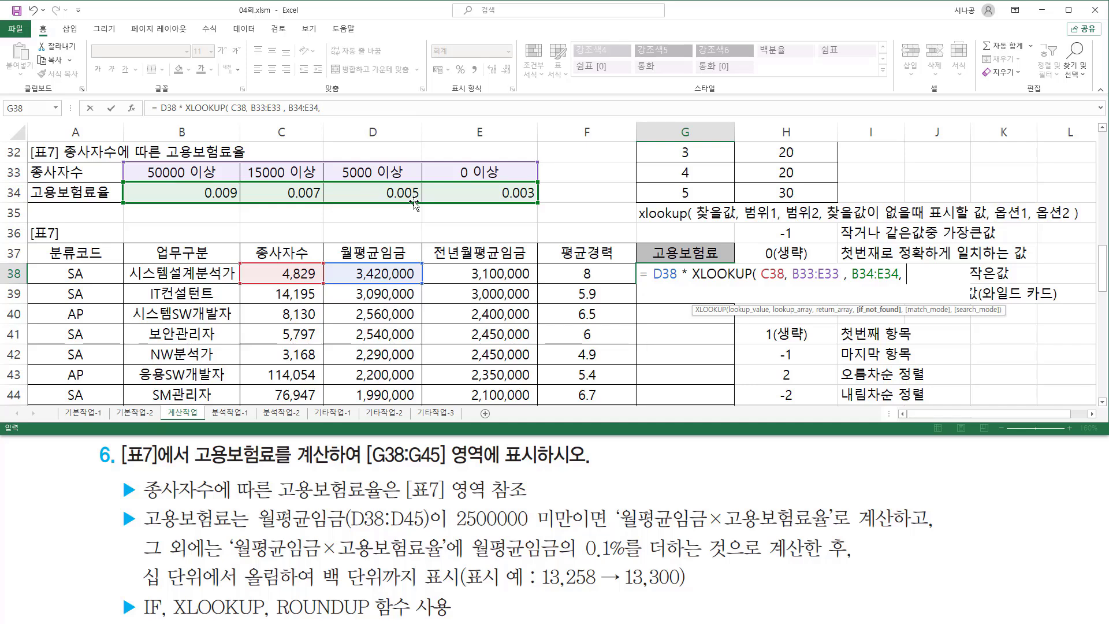
pyautogui.write(',-')
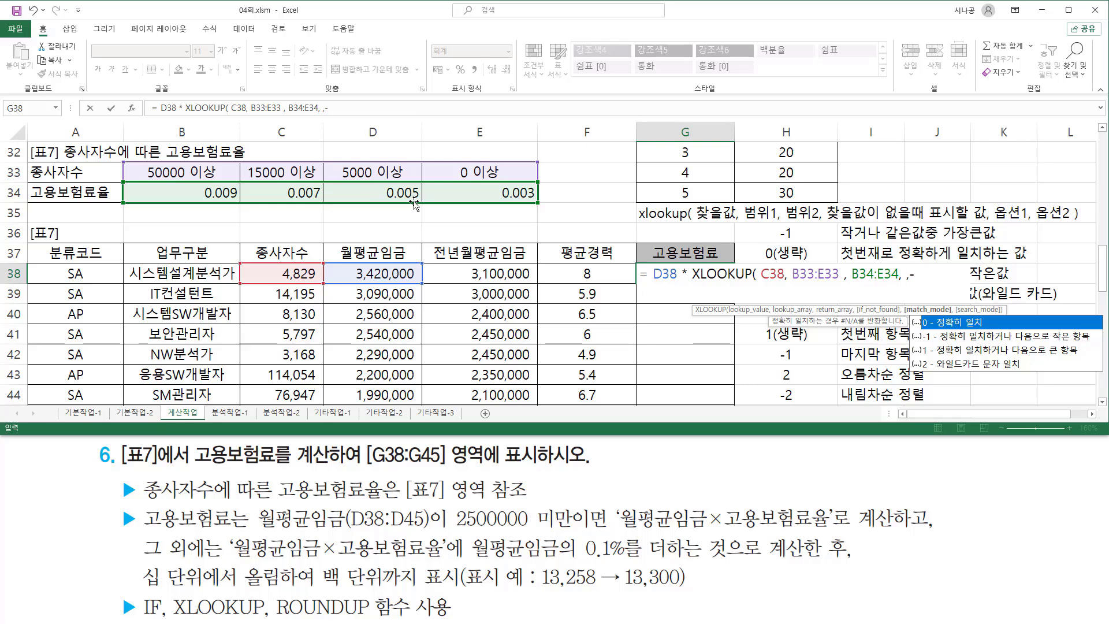
pyautogui.press('BackSpace')
pyautogui.write('-1')
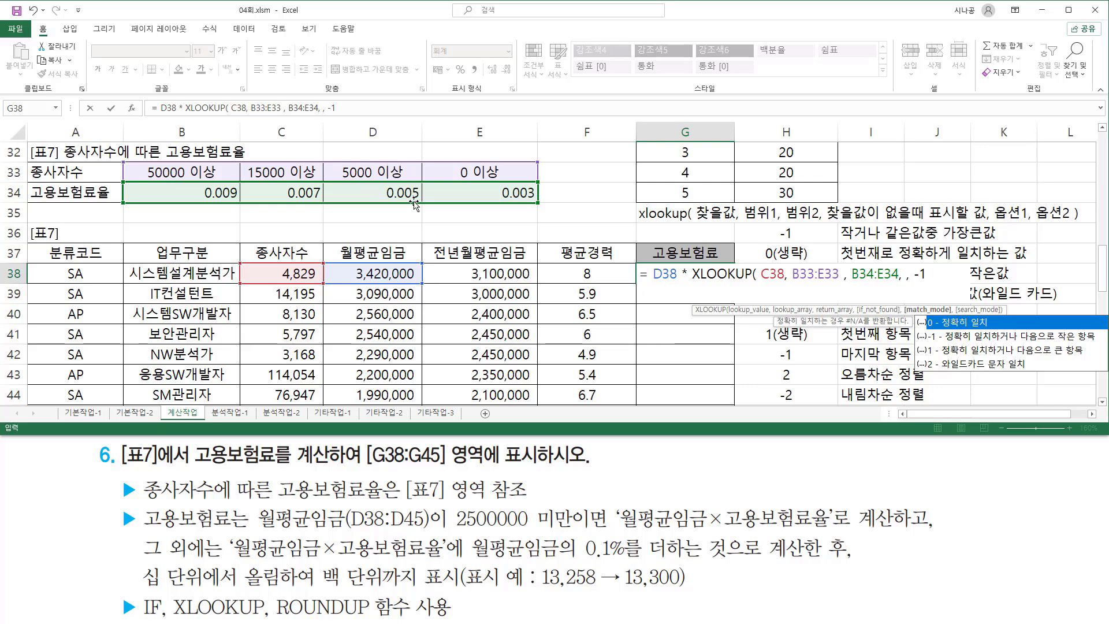
pyautogui.write(' )')
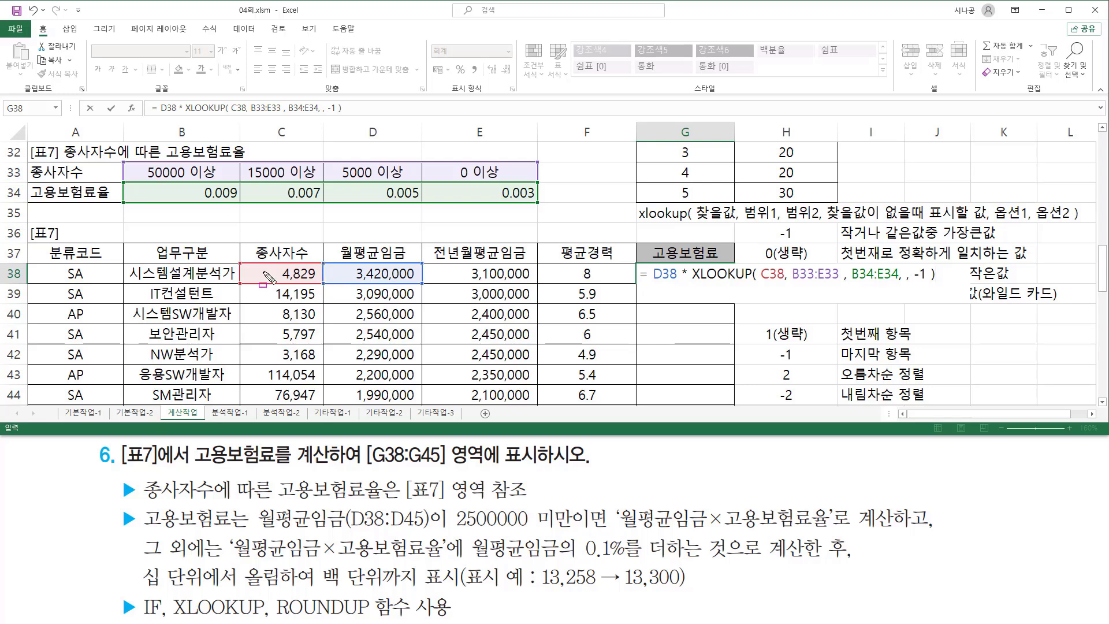
# Examine which cells of the G38 formula change by row and which ranges of the rate table stay fixed
pyautogui.moveTo(265, 265)
pyautogui.mouseDown()
pyautogui.moveTo(296, 277)
pyautogui.moveTo(415, 281)
pyautogui.mouseUp()
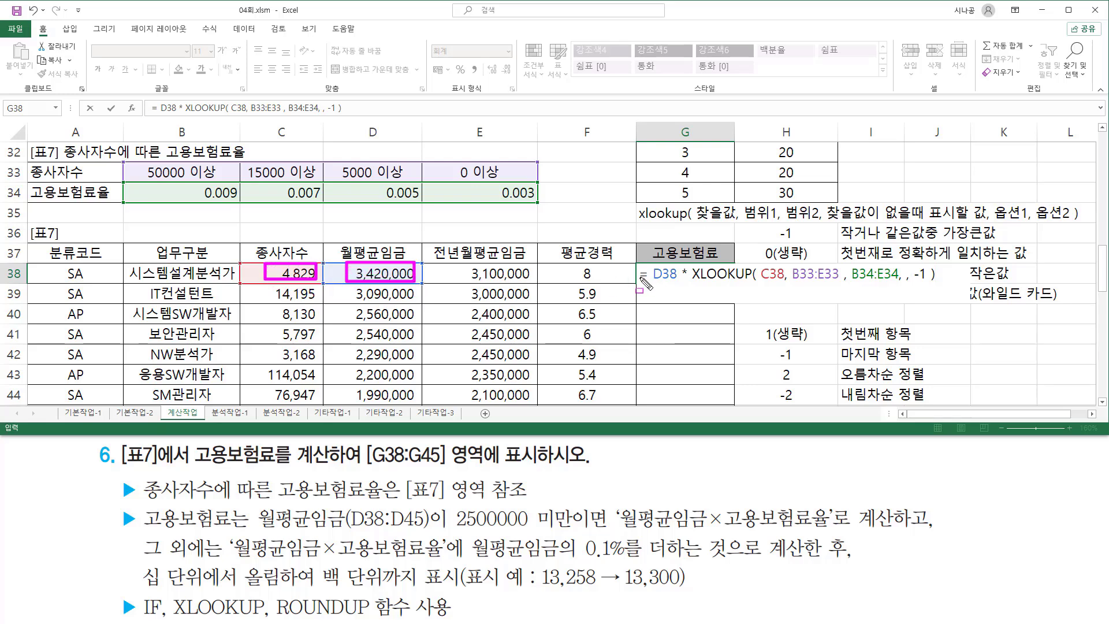
pyautogui.moveTo(272, 288); pyautogui.dragTo(311, 301)
pyautogui.moveTo(353, 291); pyautogui.dragTo(403, 301)
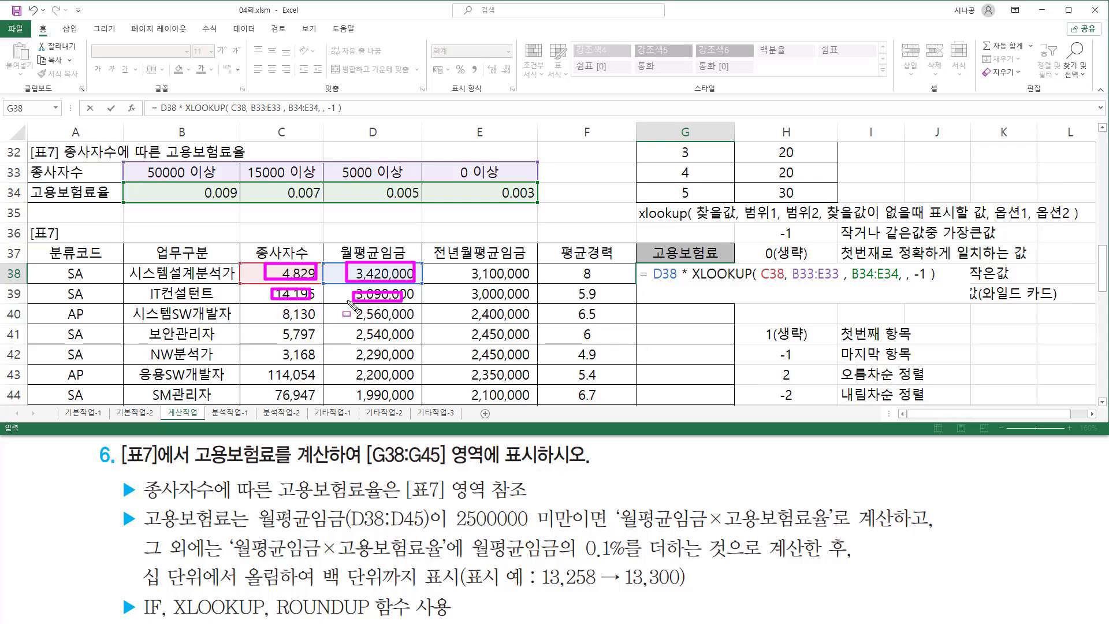
pyautogui.moveTo(272, 307); pyautogui.dragTo(317, 319)
pyautogui.moveTo(347, 307); pyautogui.dragTo(410, 322)
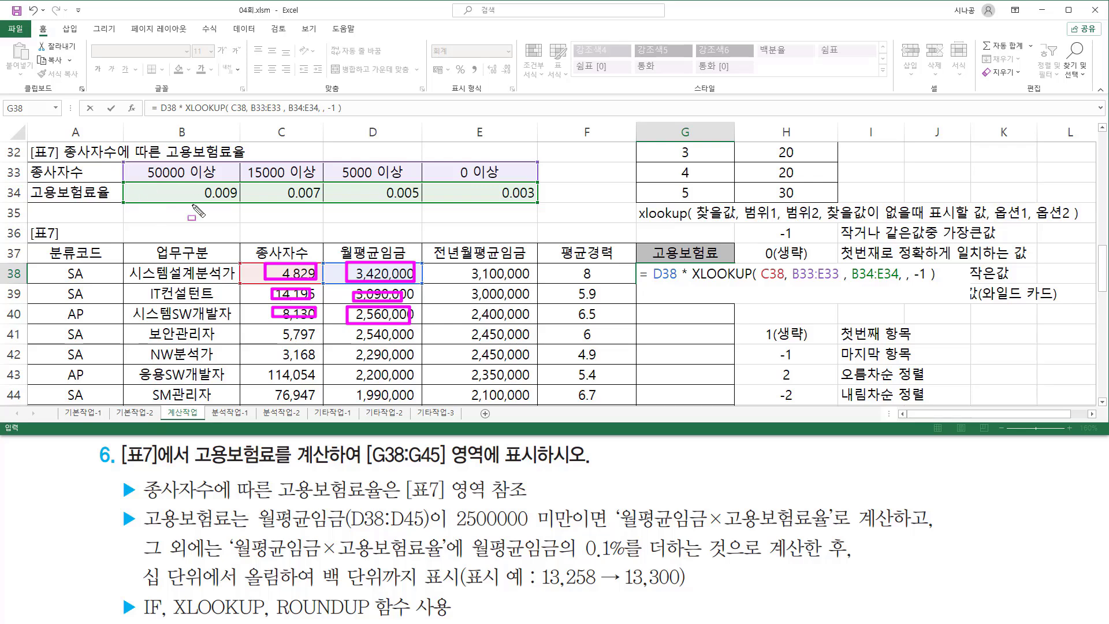
pyautogui.moveTo(128, 164)
pyautogui.mouseDown()
pyautogui.moveTo(221, 179)
pyautogui.moveTo(531, 177)
pyautogui.mouseUp()
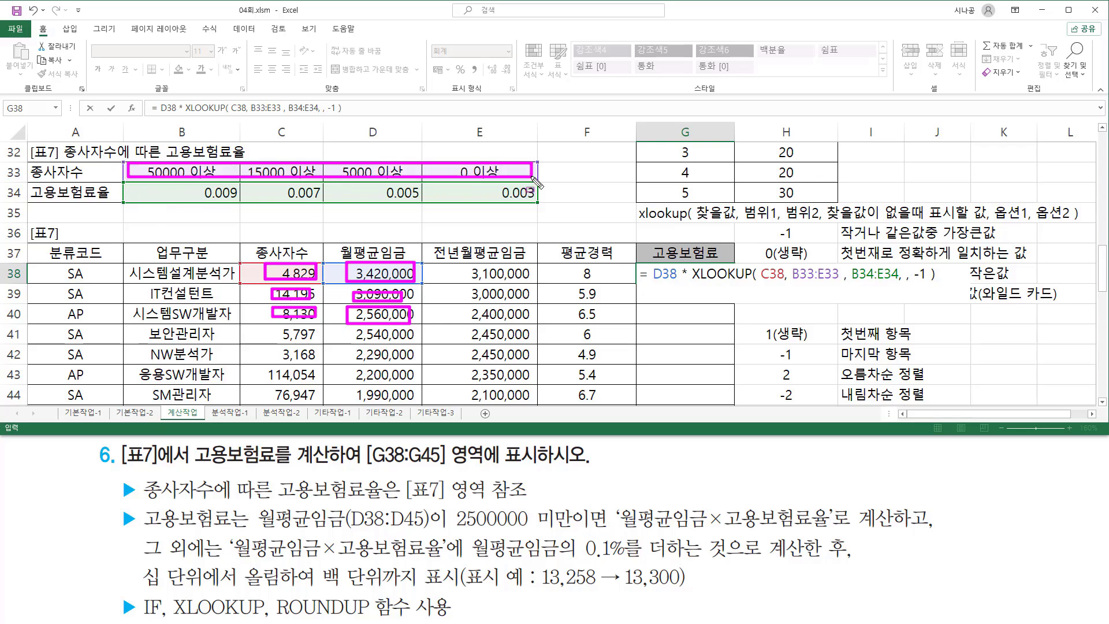
pyautogui.moveTo(128, 186)
pyautogui.mouseDown()
pyautogui.moveTo(549, 202)
pyautogui.moveTo(535, 200)
pyautogui.mouseUp()
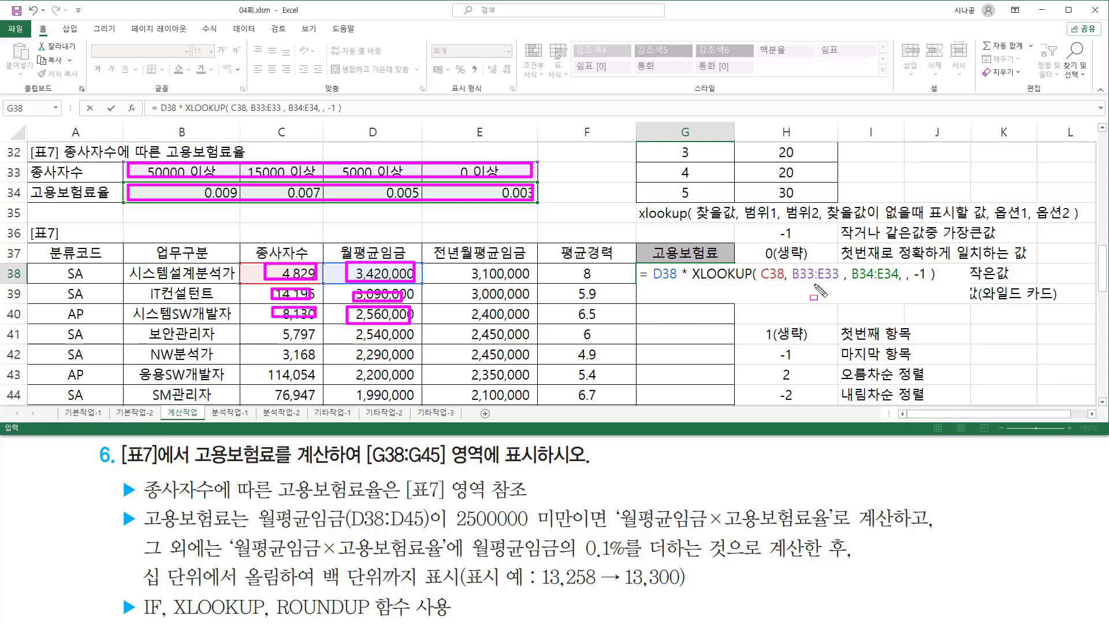
pyautogui.press('Escape')
# Make the XLOOKUP ranges in G38 absolute as $B$33:$E$33 and $B$34:$E$34, and enter the formula
pyautogui.click(802, 273)
pyautogui.moveTo(800, 272); pyautogui.dragTo(832, 279)
pyautogui.press('F4')
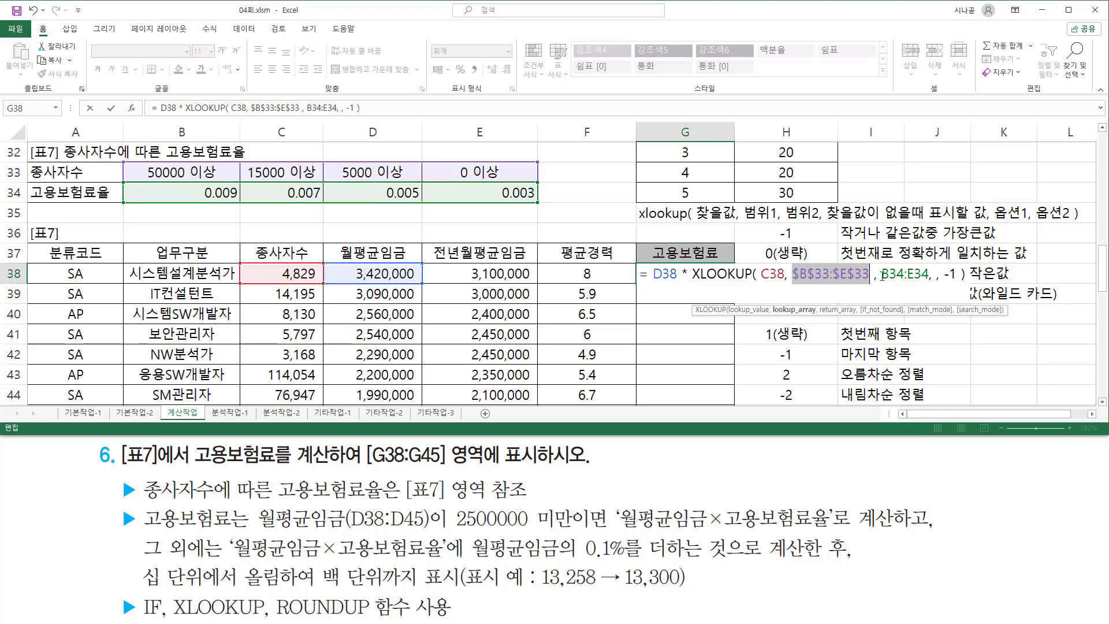
pyautogui.click(895, 273)
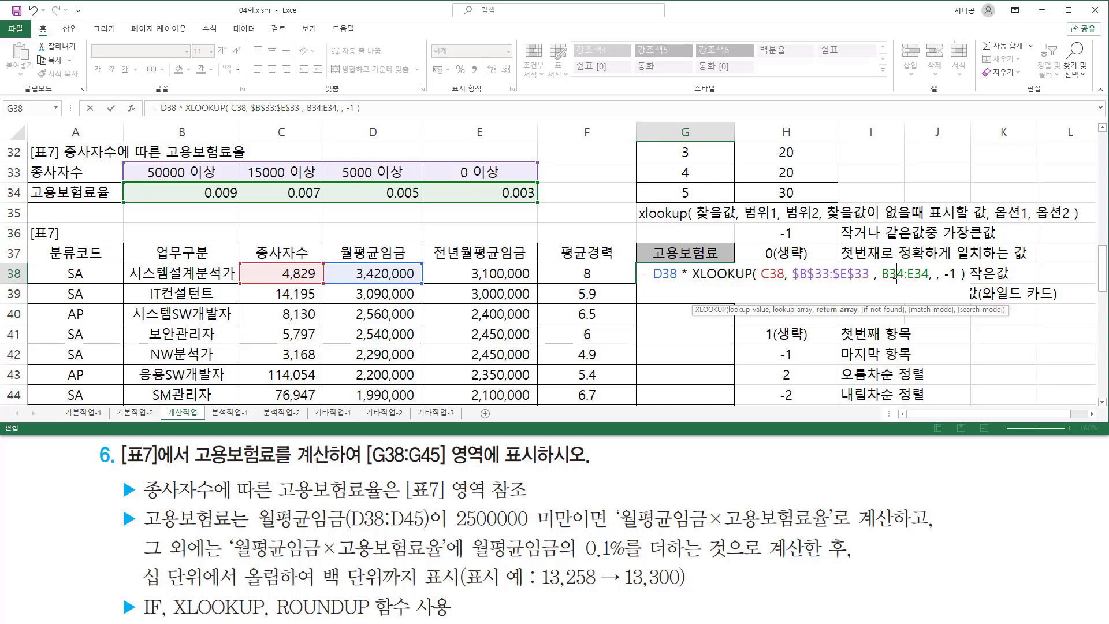
pyautogui.moveTo(896, 273); pyautogui.dragTo(924, 272)
pyautogui.press('F4')
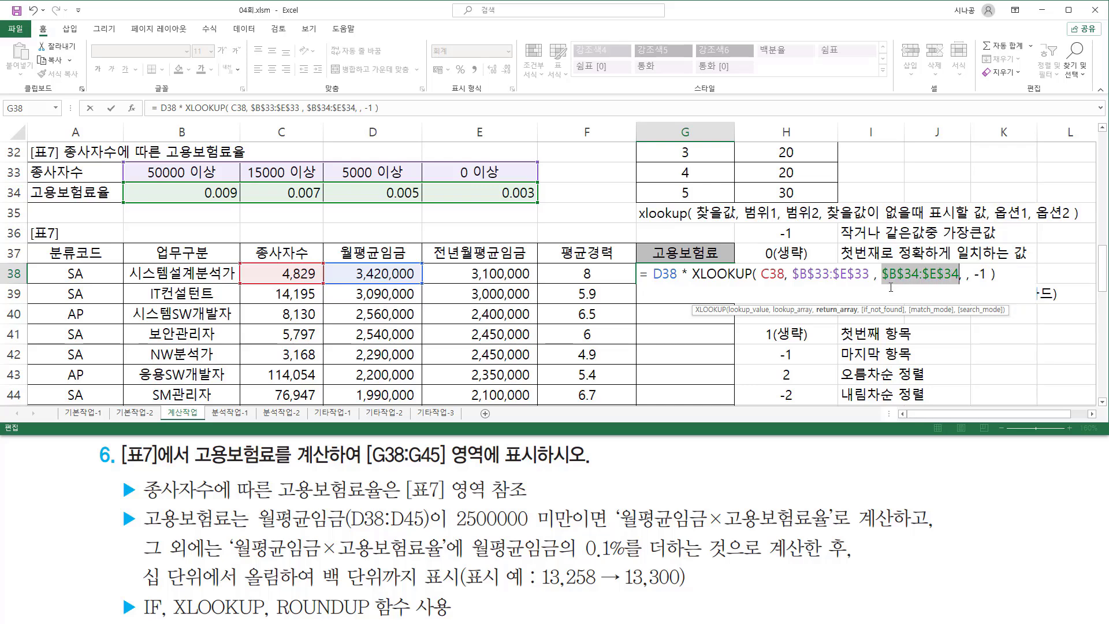
pyautogui.press('Return')
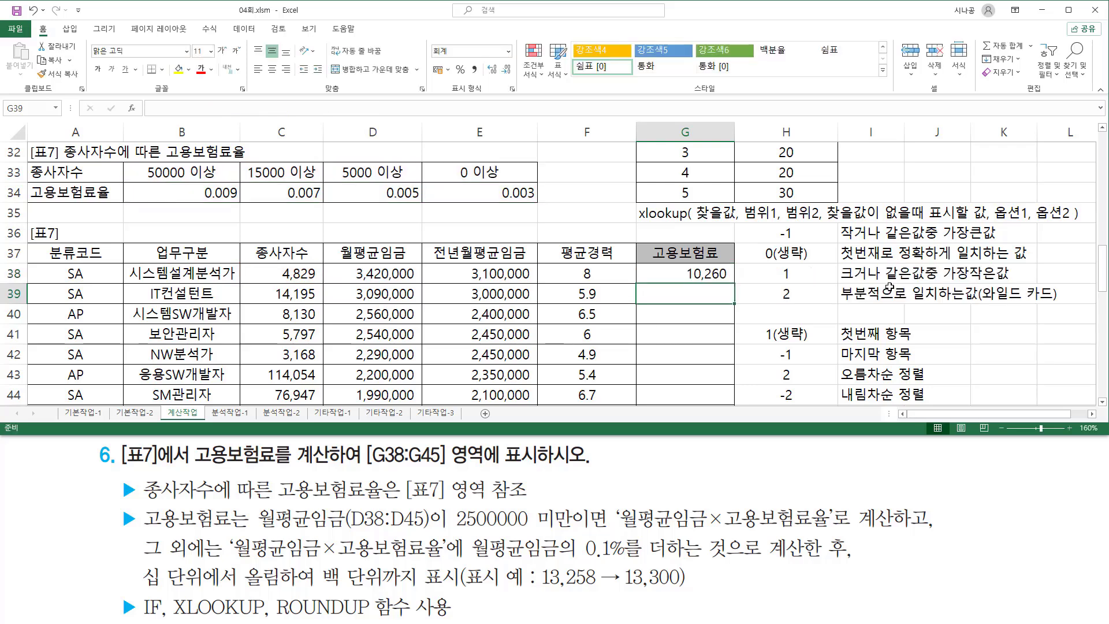
# Fill the wage-times-rate formula from G38 down through G45
pyautogui.click(724, 277)
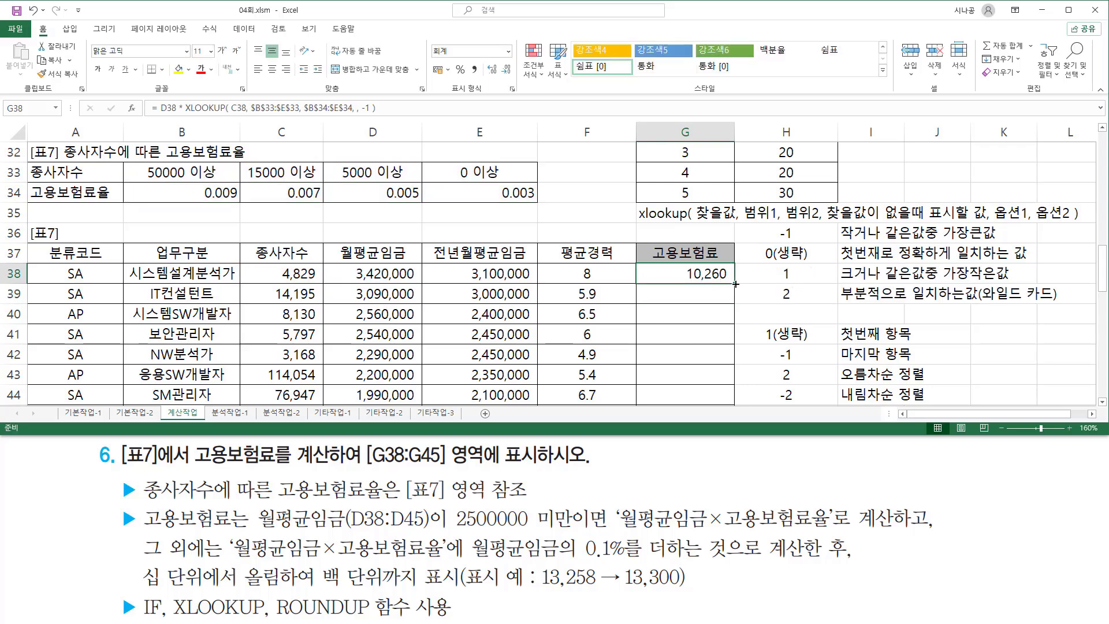
pyautogui.moveTo(735, 284); pyautogui.dragTo(725, 378)
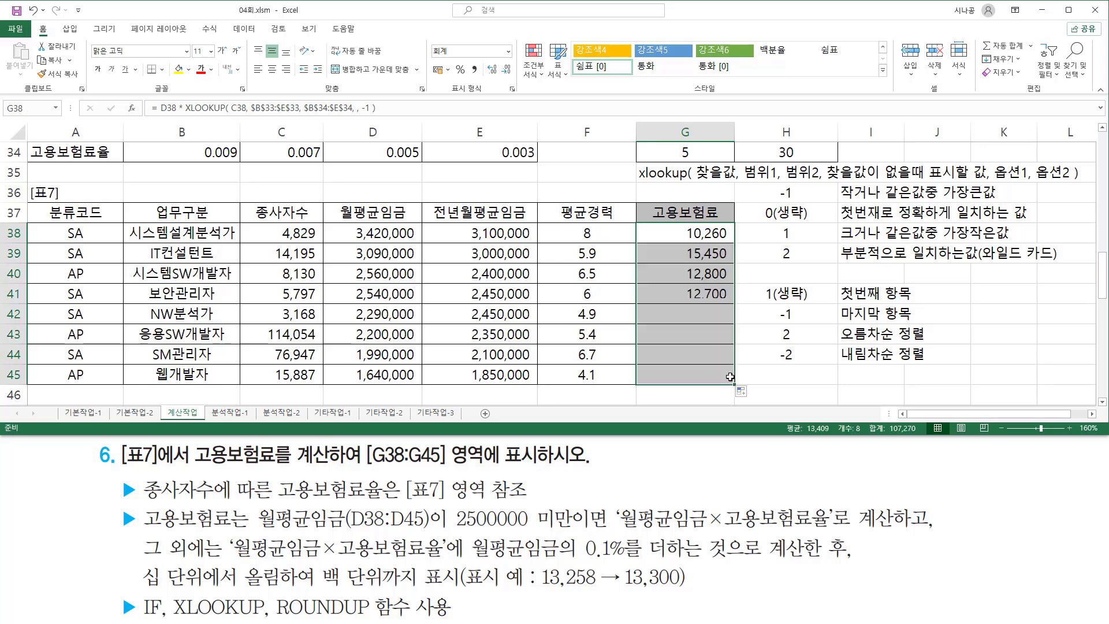
# Begin a text note in B47 outlining the IF function with its shortened wage condition, "if( <250,"
pyautogui.click(1102, 128)
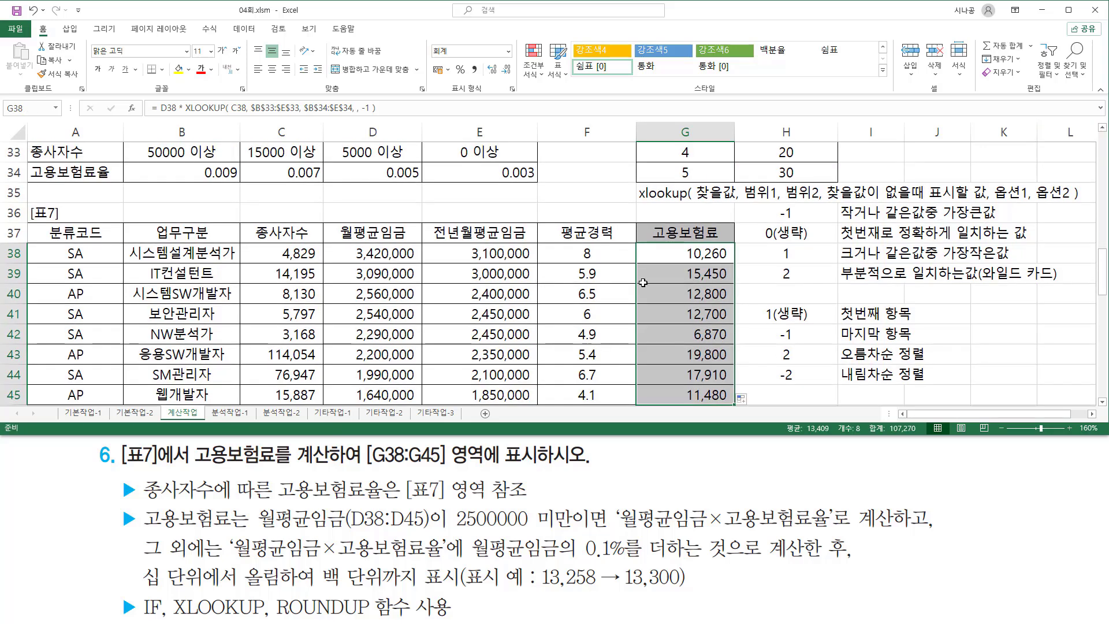
pyautogui.moveTo(253, 529)
pyautogui.mouseDown()
pyautogui.moveTo(556, 529)
pyautogui.moveTo(574, 507)
pyautogui.mouseUp()
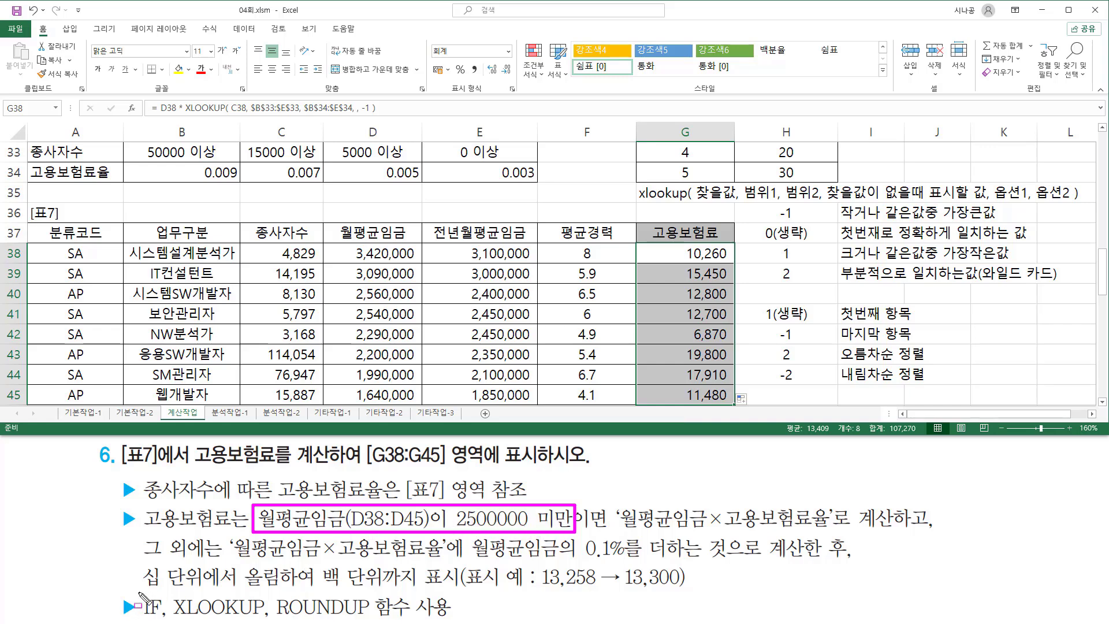
pyautogui.moveTo(139, 593); pyautogui.dragTo(173, 621)
pyautogui.click(1102, 402)
pyautogui.click(1102, 401)
pyautogui.click(1102, 402)
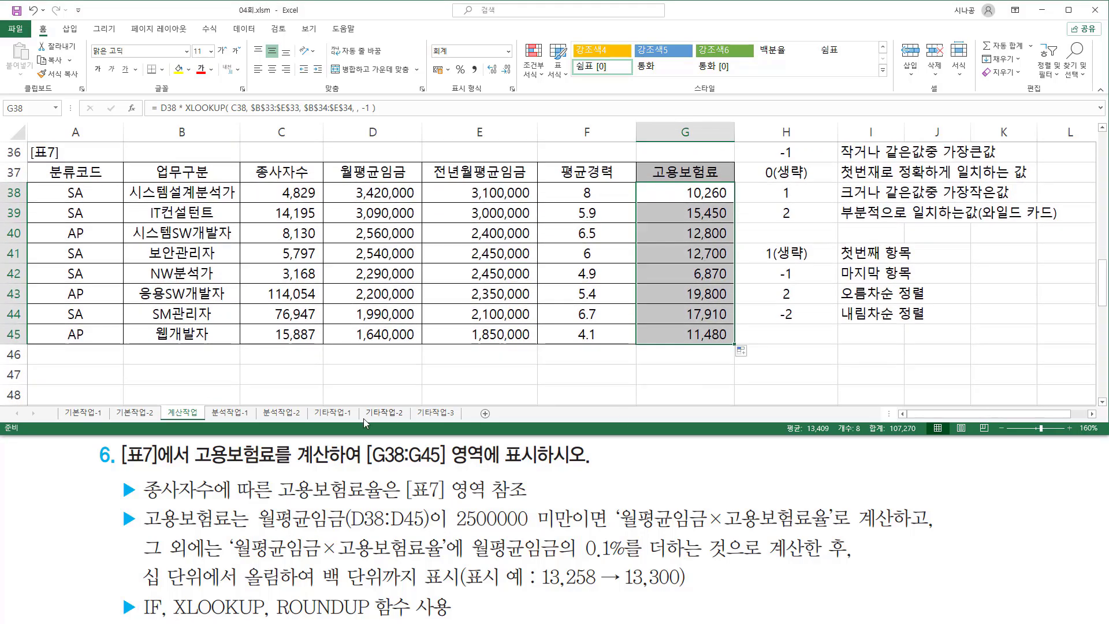
pyautogui.click(191, 378)
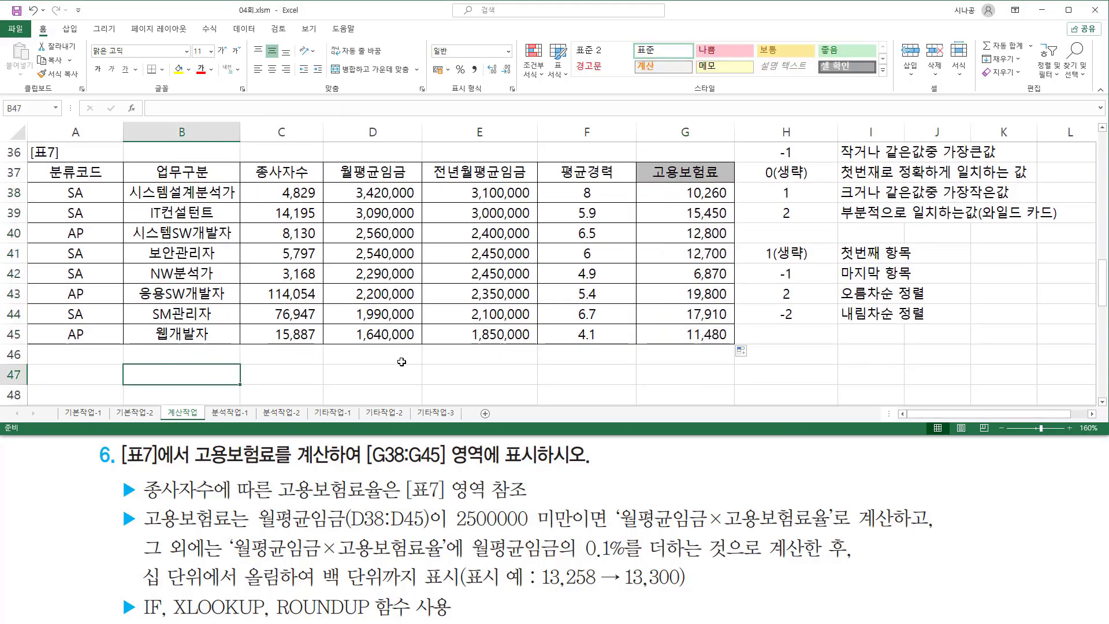
pyautogui.write('if(')
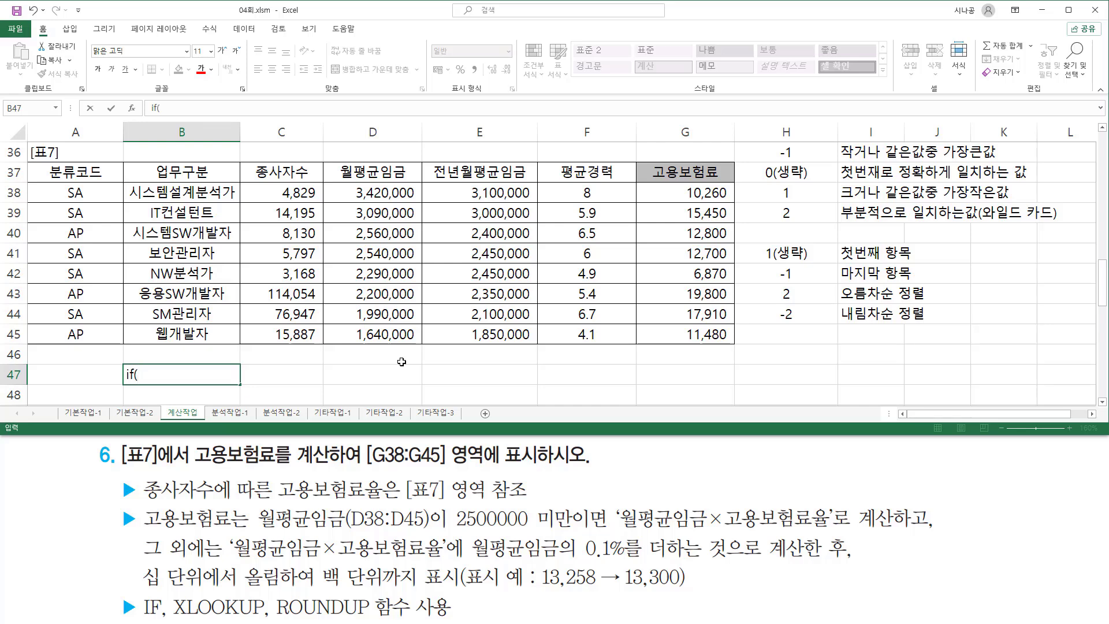
pyautogui.write(' 우')
pyautogui.press('BackSpace')
pyautogui.write('<2')
pyautogui.write('500')
pyautogui.write(',')
# Add "월평균임금*고용보험료율," to the B47 note as the value-if-true part
pyautogui.write('월평ㄱ')
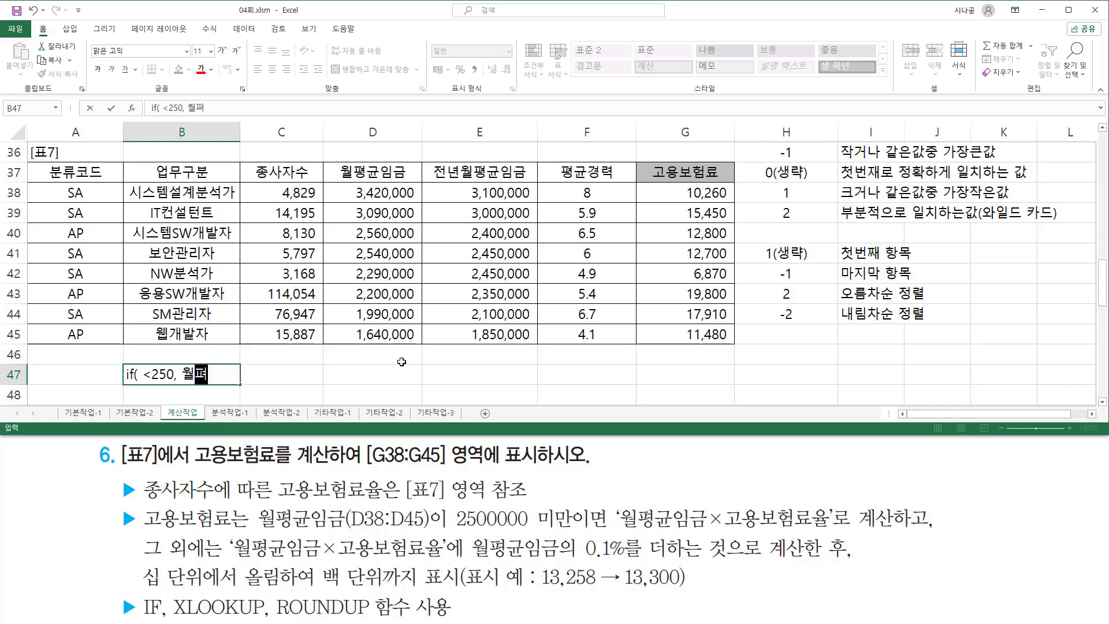
pyautogui.write('균임')
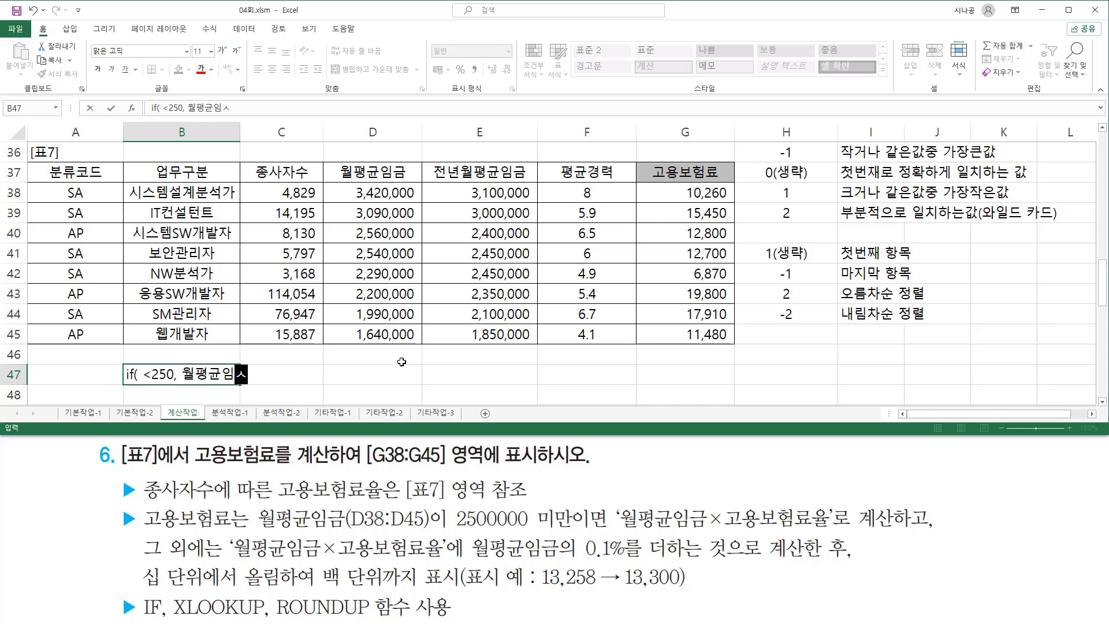
pyautogui.write('금')
pyautogui.write('*고용보험')
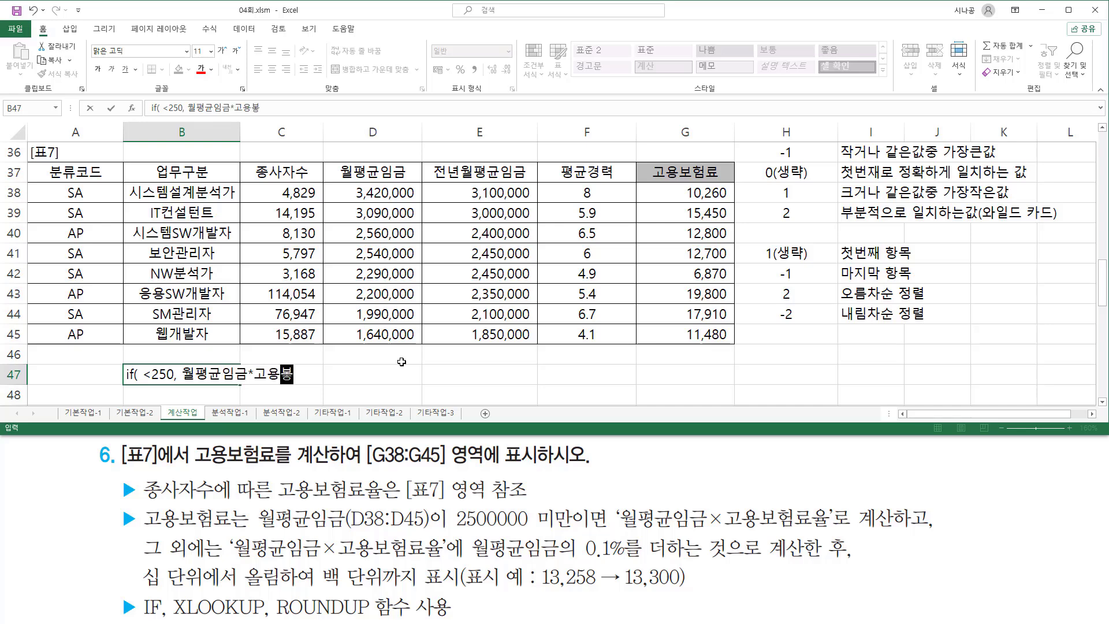
pyautogui.write('료율,')
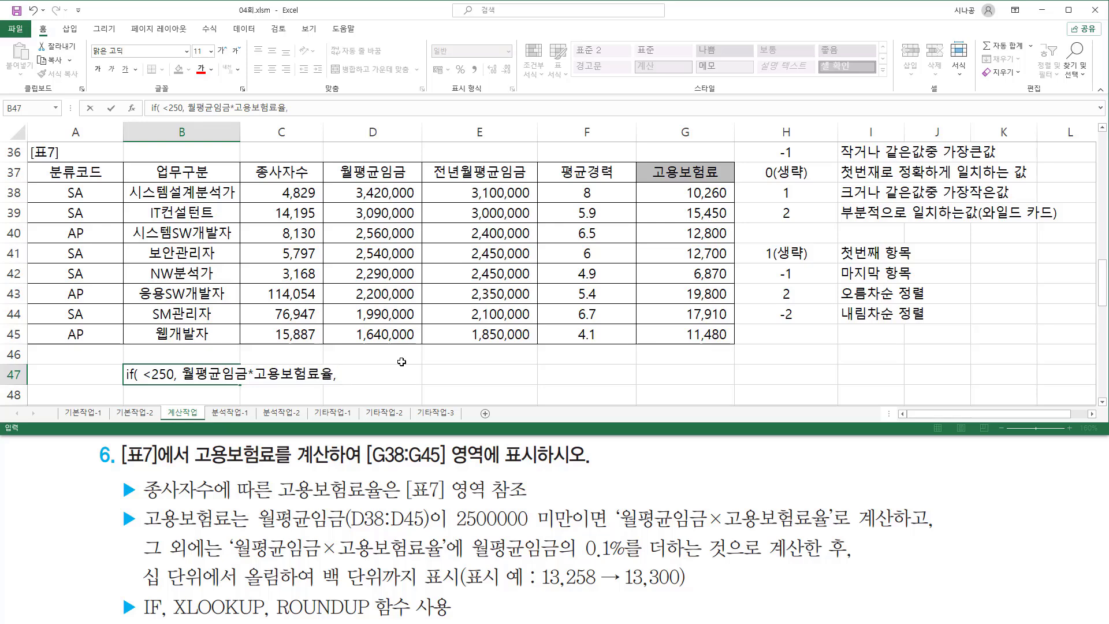
# Copy the expression 월평균임금*고용보험료율 within the B47 note and repeat it after the comma as the value-if-false part
pyautogui.moveTo(181, 376); pyautogui.dragTo(329, 379)
pyautogui.hotkey('ctrl', 'c')
pyautogui.click(367, 370)
pyautogui.hotkey('ctrl', 'v')
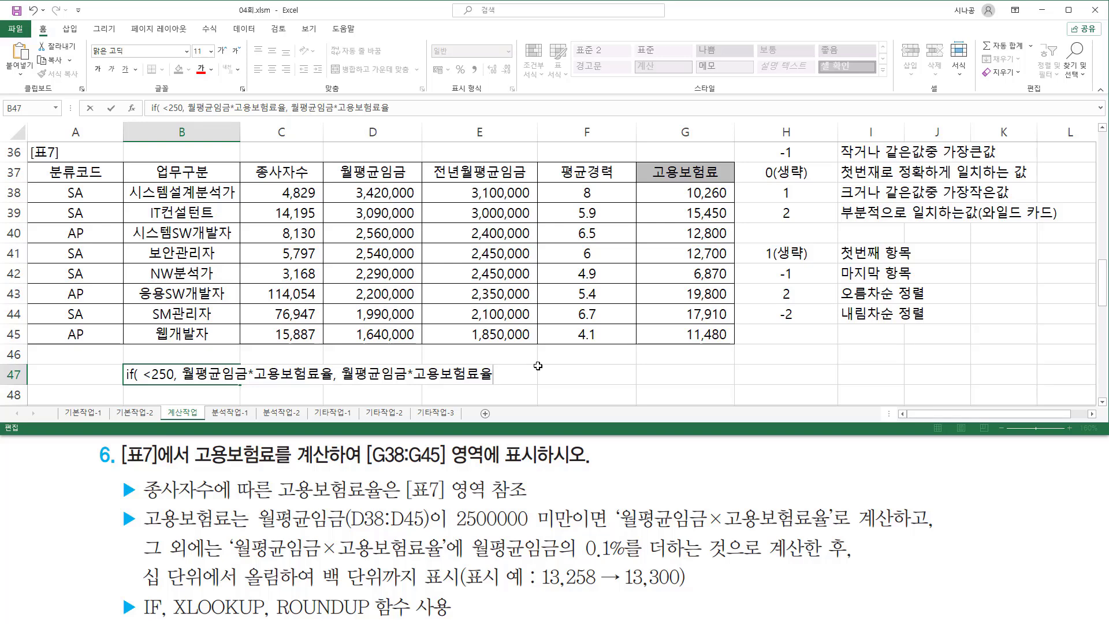
# Append "+ 월평균임금*0.1% )" to the false part of the B47 note and enter the note
pyautogui.moveTo(471, 558); pyautogui.dragTo(628, 559)
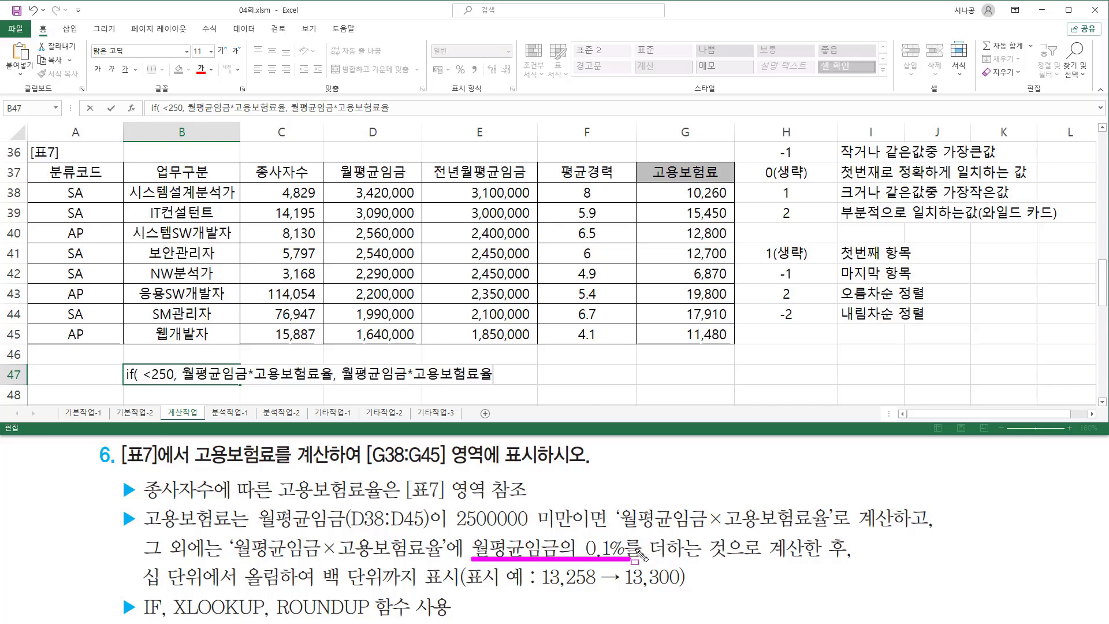
pyautogui.press('Escape')
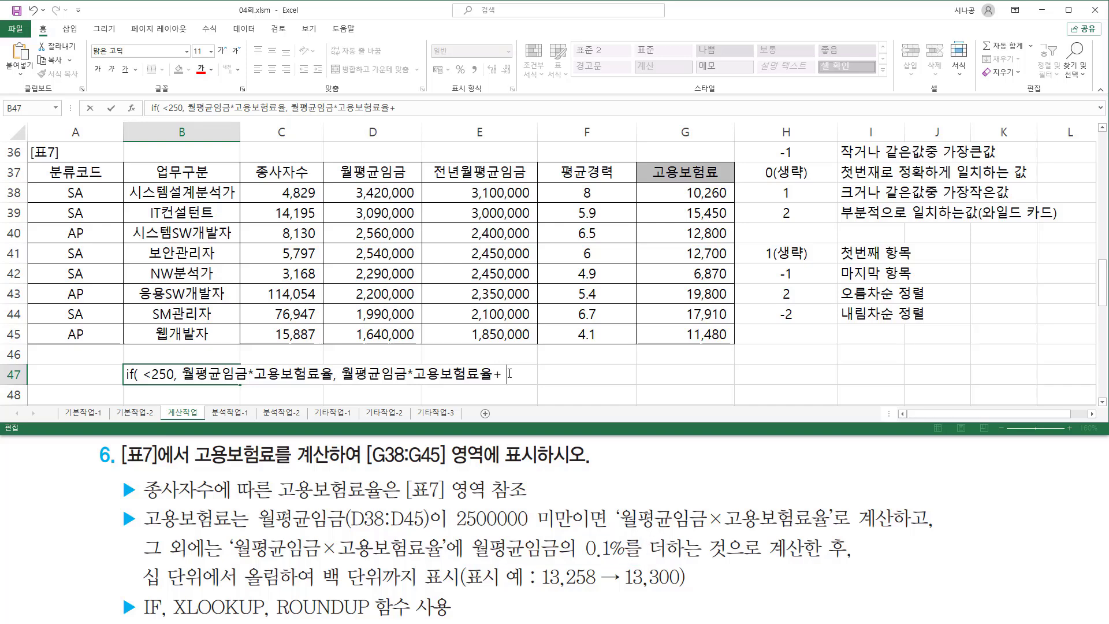
pyautogui.write('월평균이')
pyautogui.write('금')
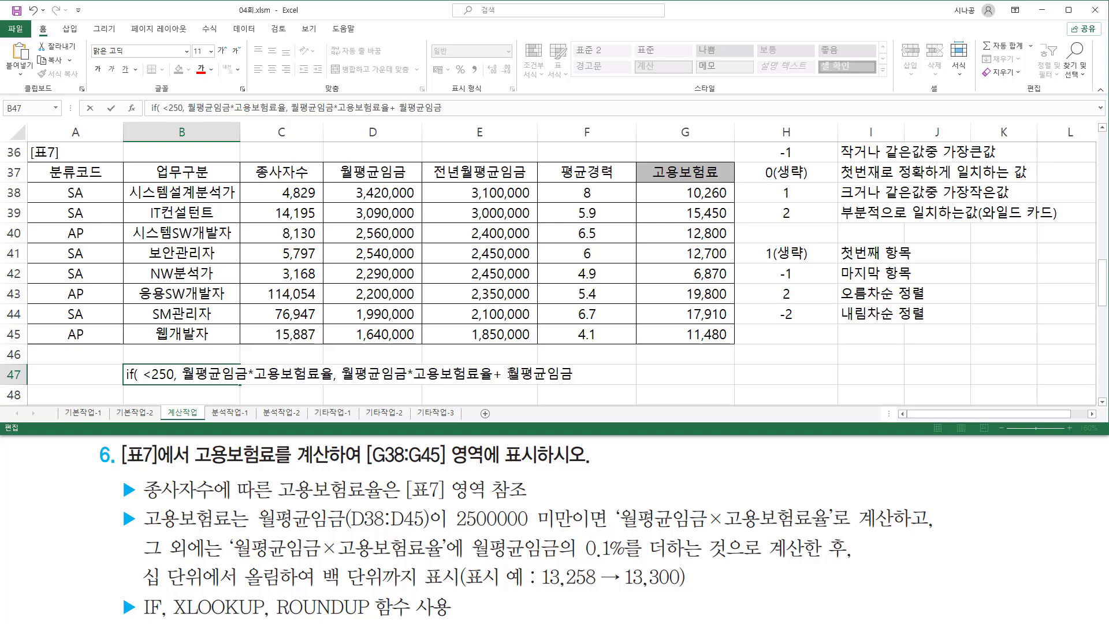
pyautogui.write('*0.1%')
pyautogui.click(199, 417)
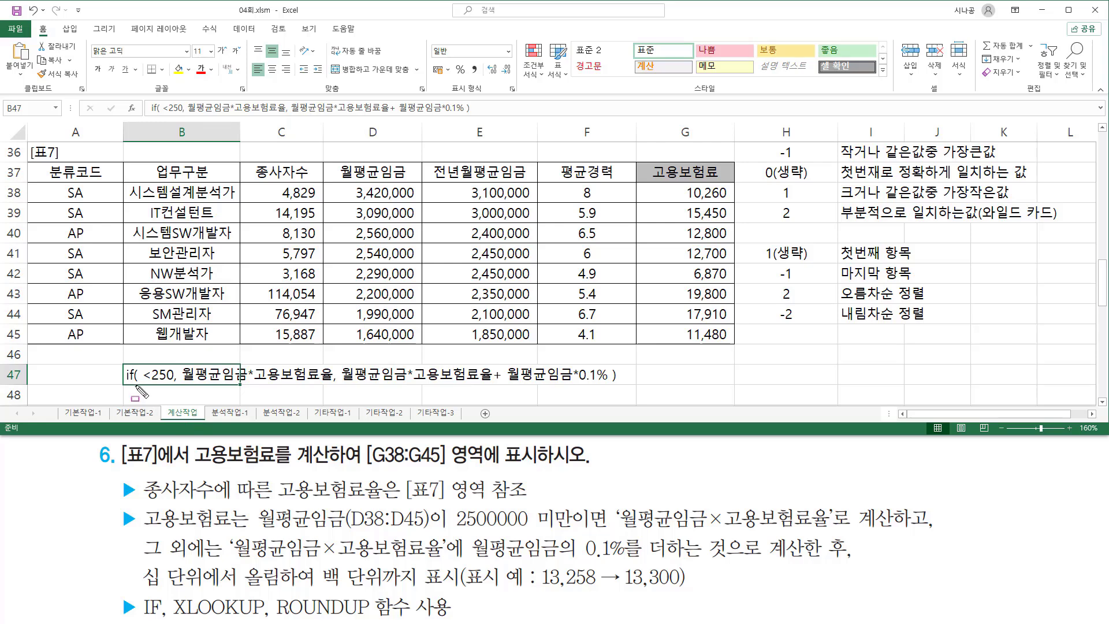
# Examine the condition and both result expressions in the B47 note, comparing them with the existing calculation in G38
pyautogui.click(148, 376)
pyautogui.click(147, 342)
pyautogui.hotkey('ctrl', '2')
pyautogui.moveTo(140, 383)
pyautogui.mouseDown()
pyautogui.moveTo(332, 388)
pyautogui.moveTo(344, 362)
pyautogui.moveTo(489, 388)
pyautogui.moveTo(610, 385)
pyautogui.mouseUp()
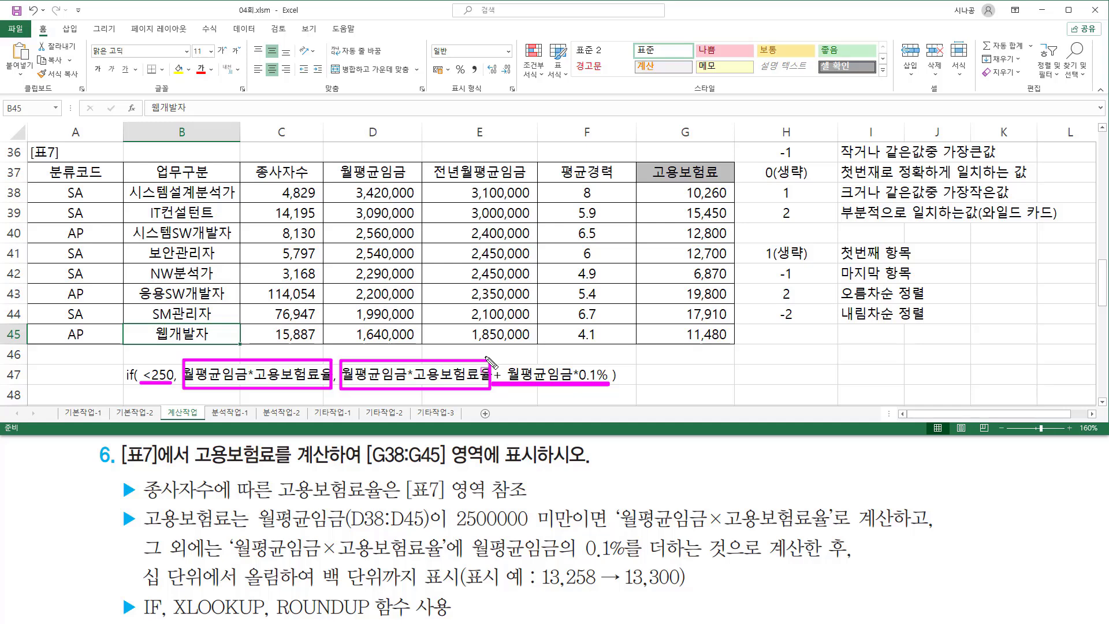
pyautogui.moveTo(650, 198); pyautogui.dragTo(722, 197)
pyautogui.moveTo(245, 353)
pyautogui.mouseDown()
pyautogui.moveTo(256, 364)
pyautogui.moveTo(267, 339)
pyautogui.mouseUp()
pyautogui.moveTo(389, 357)
pyautogui.mouseDown()
pyautogui.moveTo(407, 373)
pyautogui.moveTo(415, 347)
pyautogui.mouseUp()
pyautogui.moveTo(604, 386)
pyautogui.mouseDown()
pyautogui.moveTo(586, 399)
pyautogui.moveTo(484, 380)
pyautogui.moveTo(610, 374)
pyautogui.mouseUp()
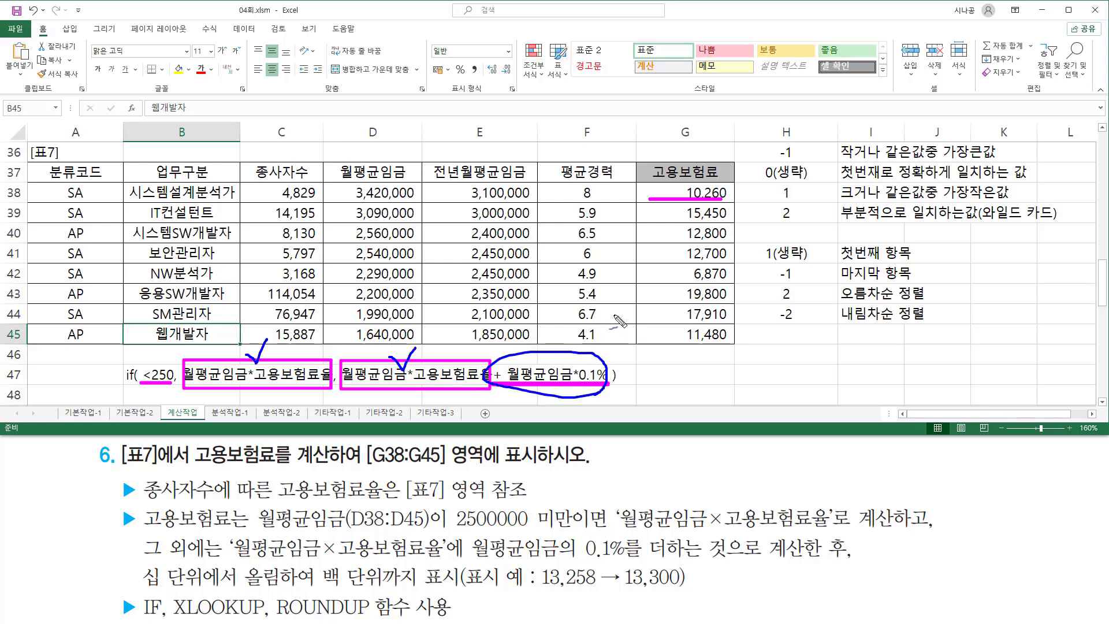
pyautogui.press('Escape')
# Cut the wage-times-XLOOKUP expression out of the G38 formula, keeping the equals sign
pyautogui.doubleClick(672, 192)
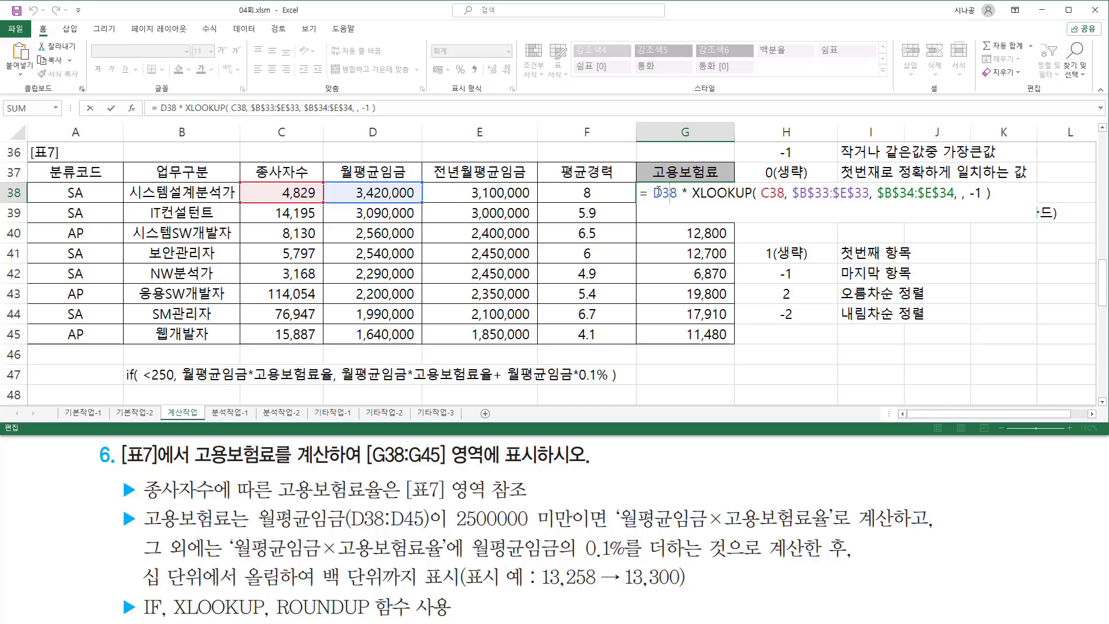
pyautogui.moveTo(654, 193); pyautogui.dragTo(1104, 199)
pyautogui.hotkey('ctrl', 'c')
pyautogui.press('Delete')
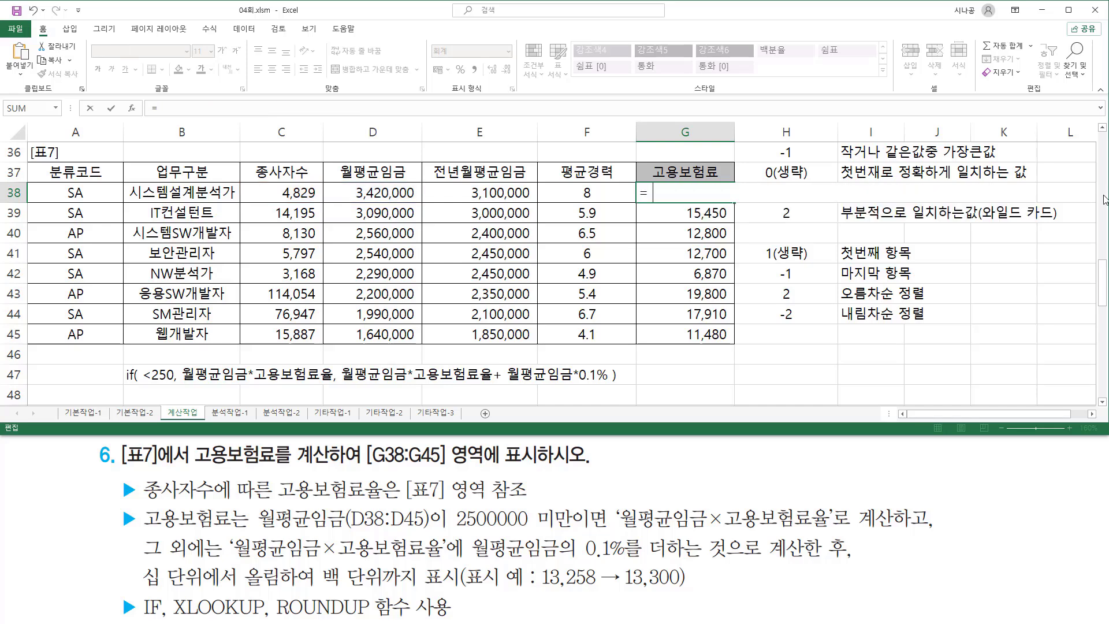
# Start an IF in G38 with condition D38 < 2500000 and reinsert D38 * XLOOKUP( C38, $B$33:$E$33, $B$34:$E$34, , -1 ) as value-if-true
pyautogui.write('if(')
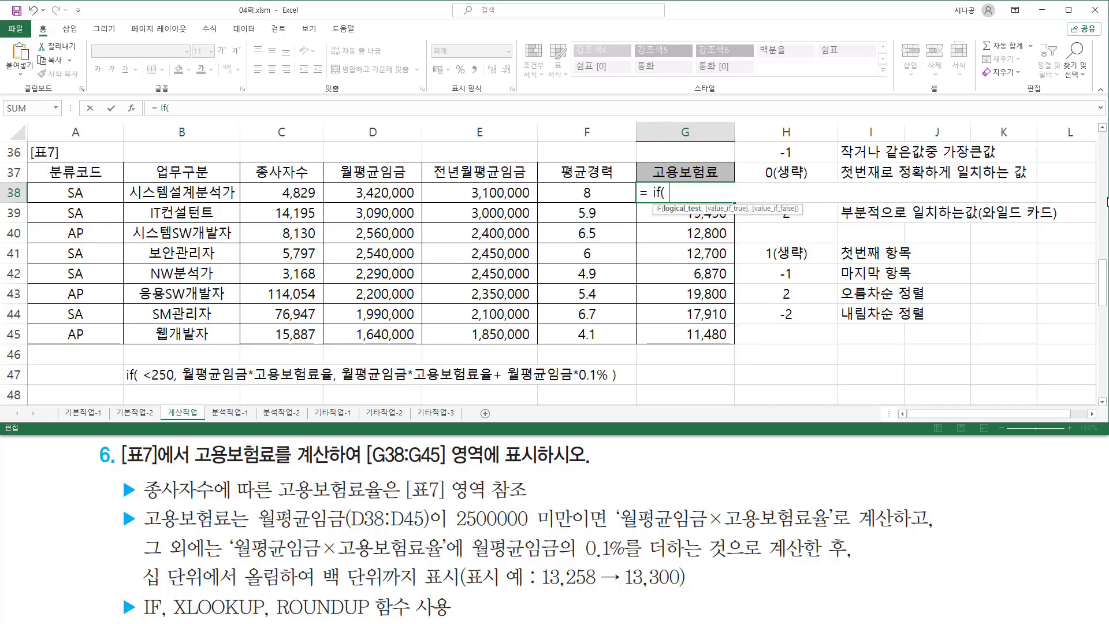
pyautogui.click(389, 195)
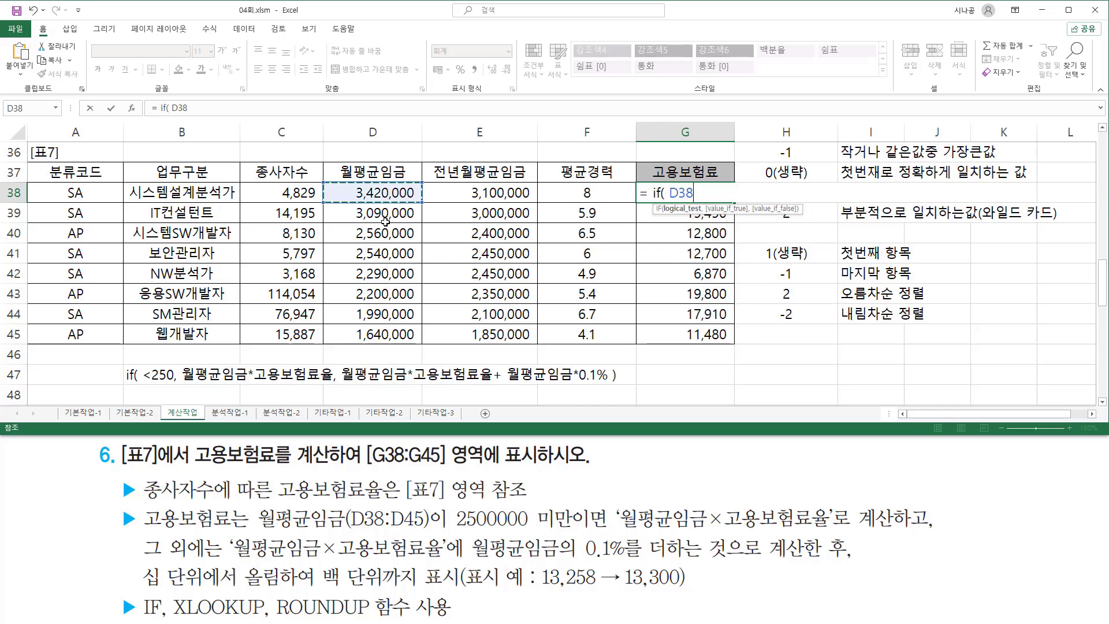
pyautogui.write('<')
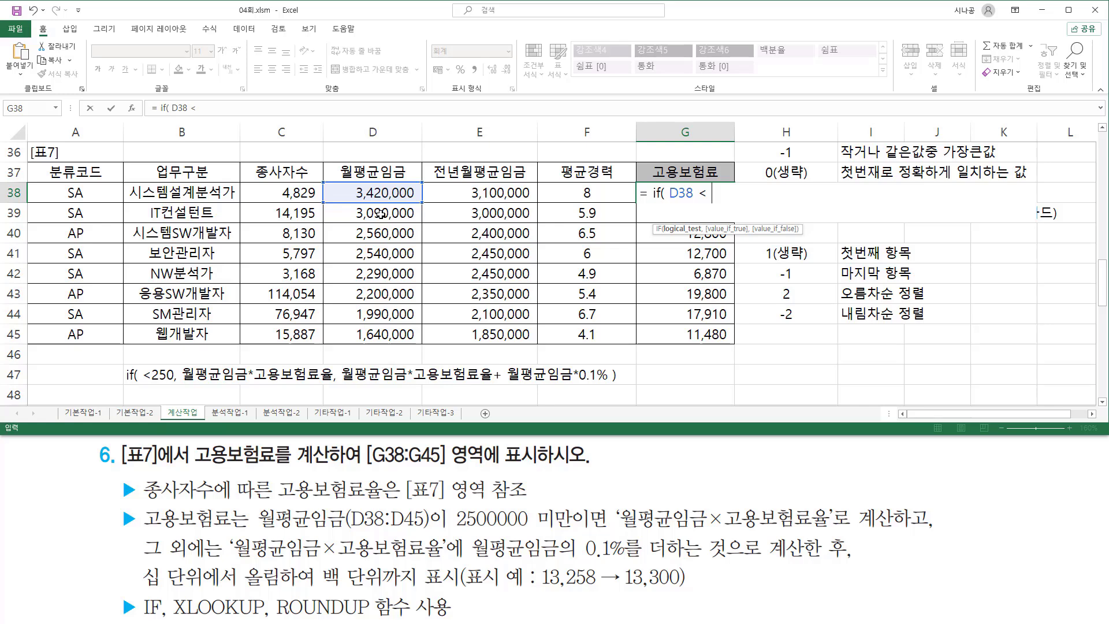
pyautogui.write('2500000')
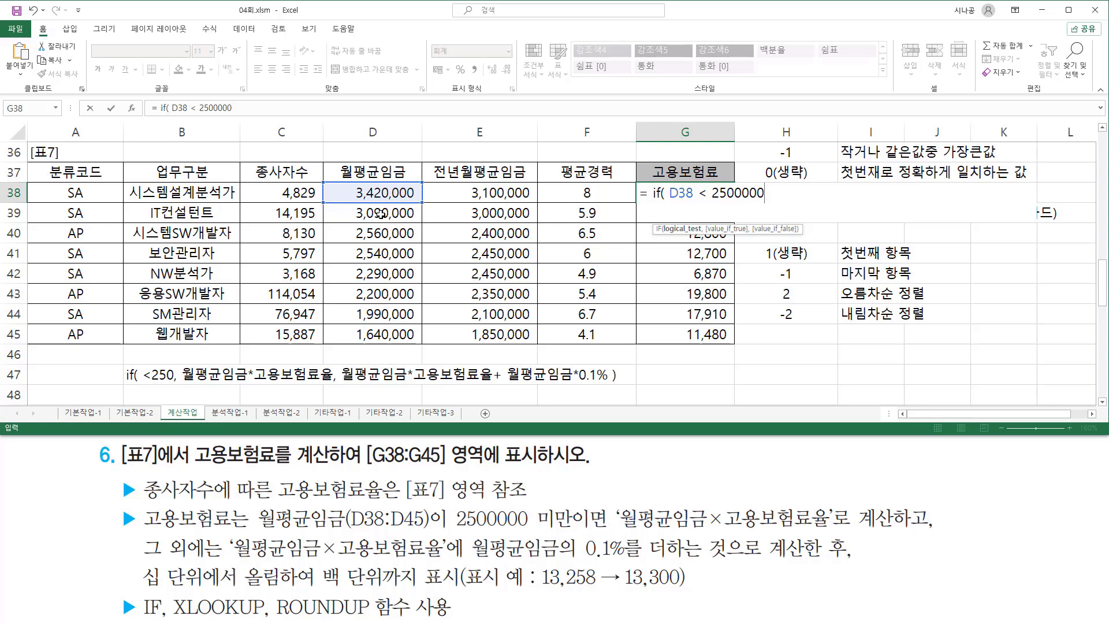
pyautogui.write(',')
pyautogui.write('D38 * XLOOKUP( C38, $B$33:$E$33, $B$34:$E$34, , -1 )')
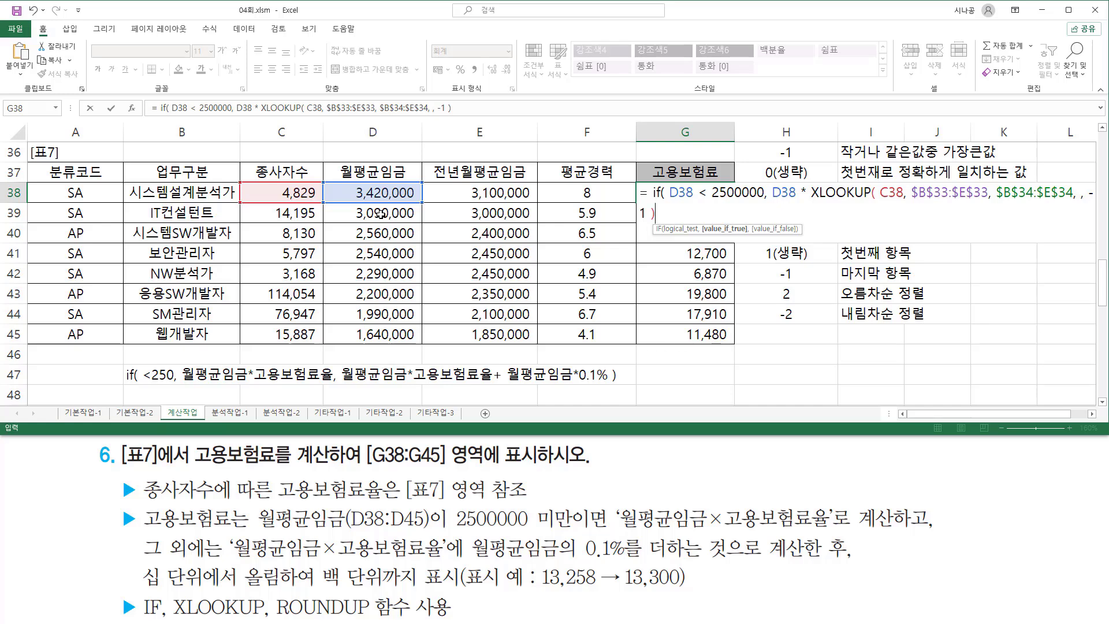
# Add the same XLOOKUP expression plus D38*0.1% as the value-if-false, and fill the completed formula from G38 down through G45
pyautogui.write(',')
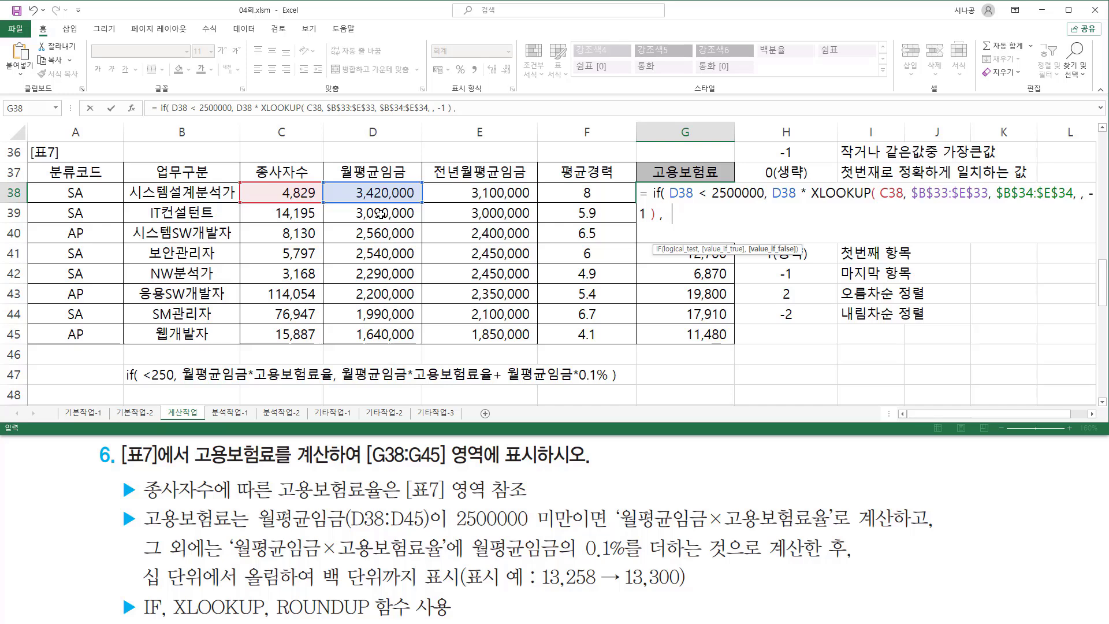
pyautogui.hotkey('ctrl', 'v')
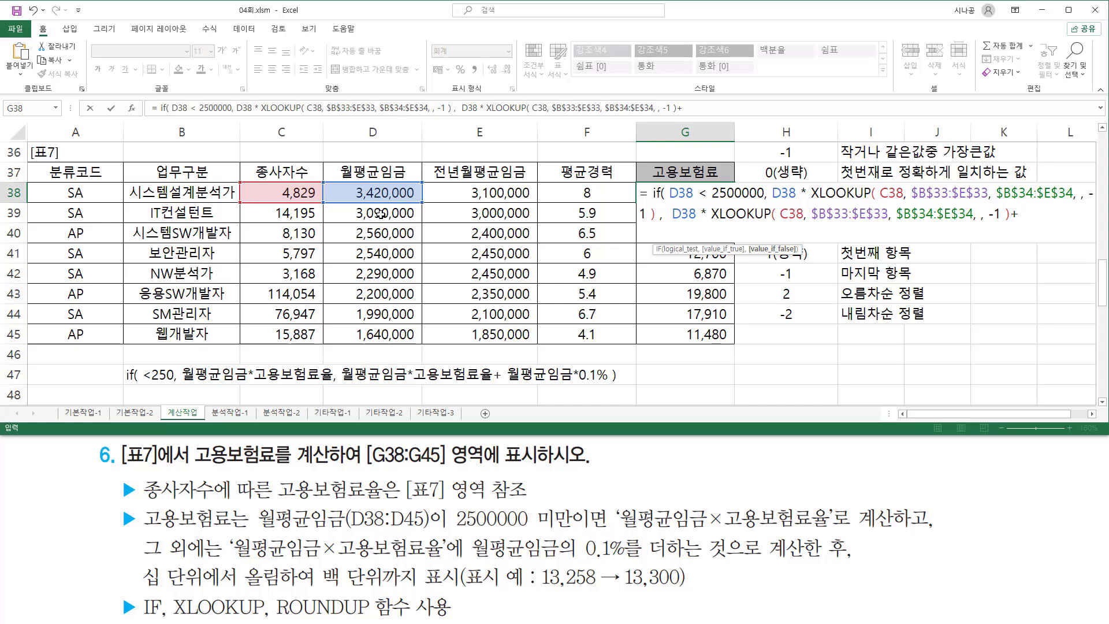
pyautogui.click(358, 193)
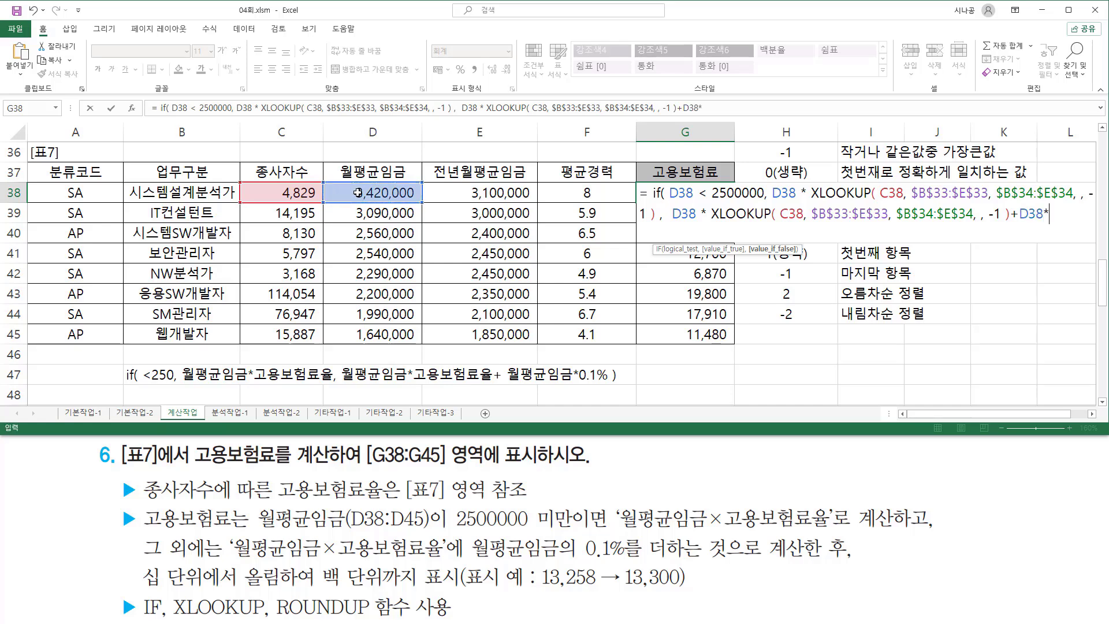
pyautogui.write('*0.1% )')
pyautogui.press('Return')
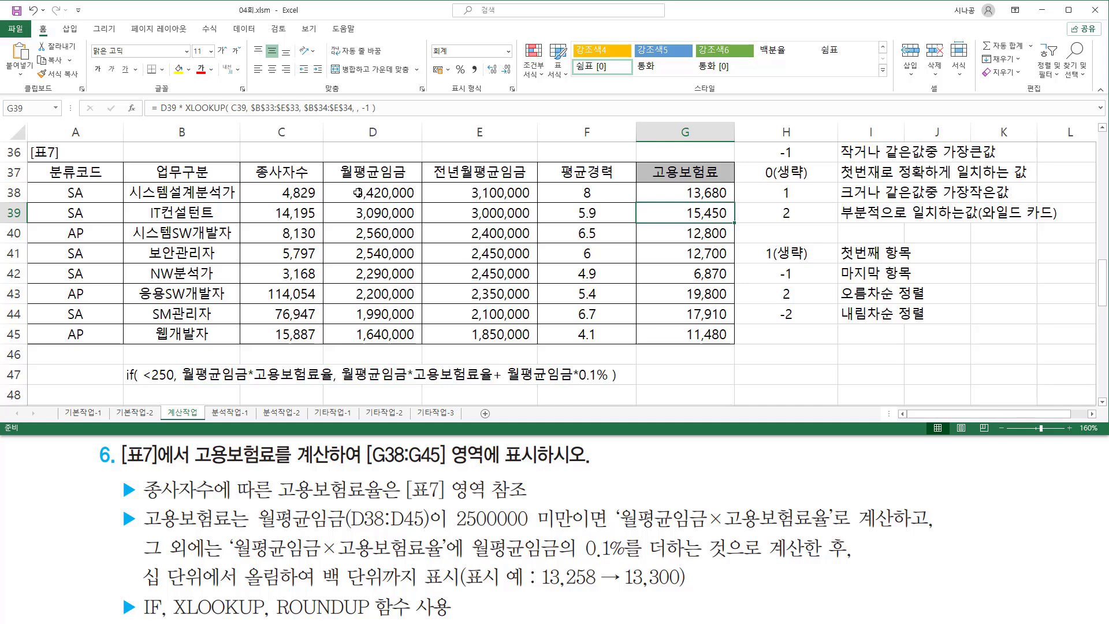
pyautogui.click(699, 192)
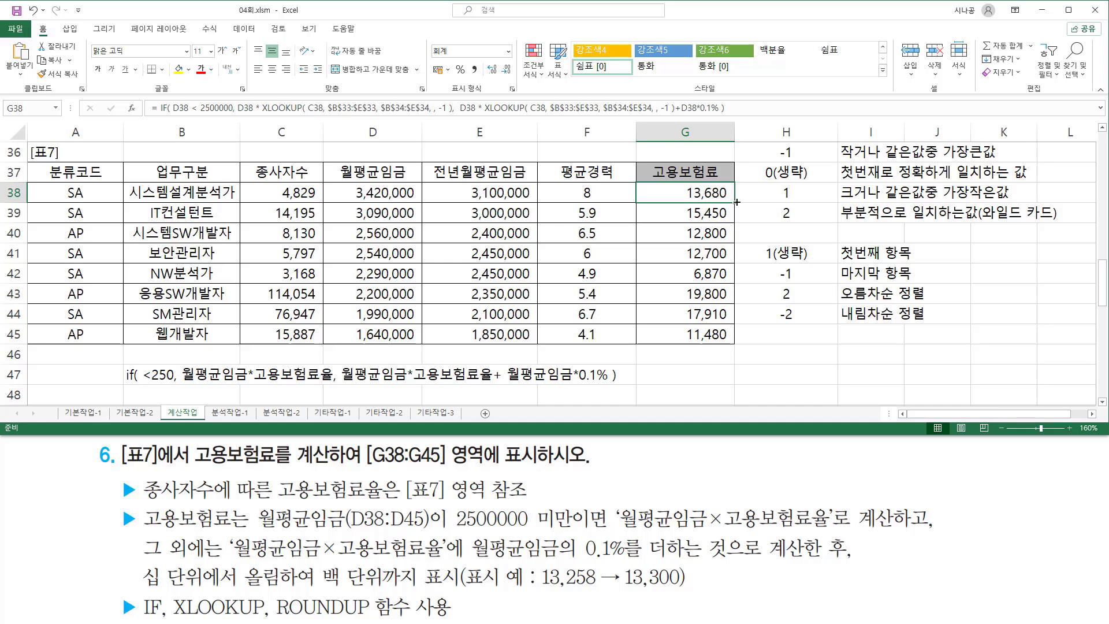
pyautogui.moveTo(737, 204); pyautogui.dragTo(738, 341)
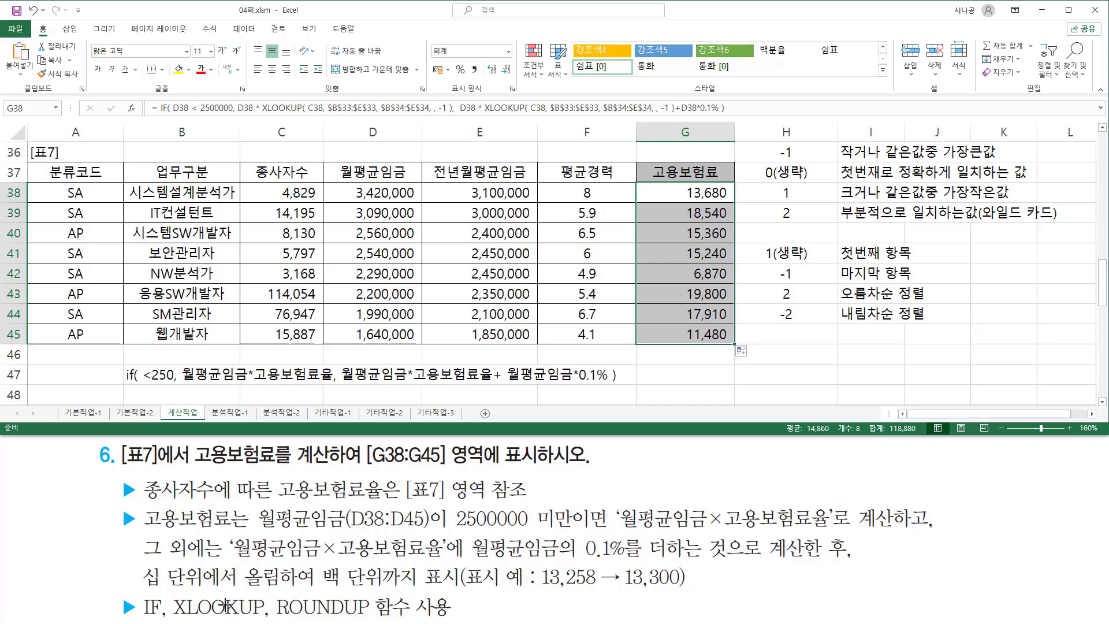
# Examine the task's ROUNDUP requirement and its rounding example, relating it to the fee in G38
pyautogui.moveTo(141, 590); pyautogui.dragTo(461, 590)
pyautogui.click(249, 563)
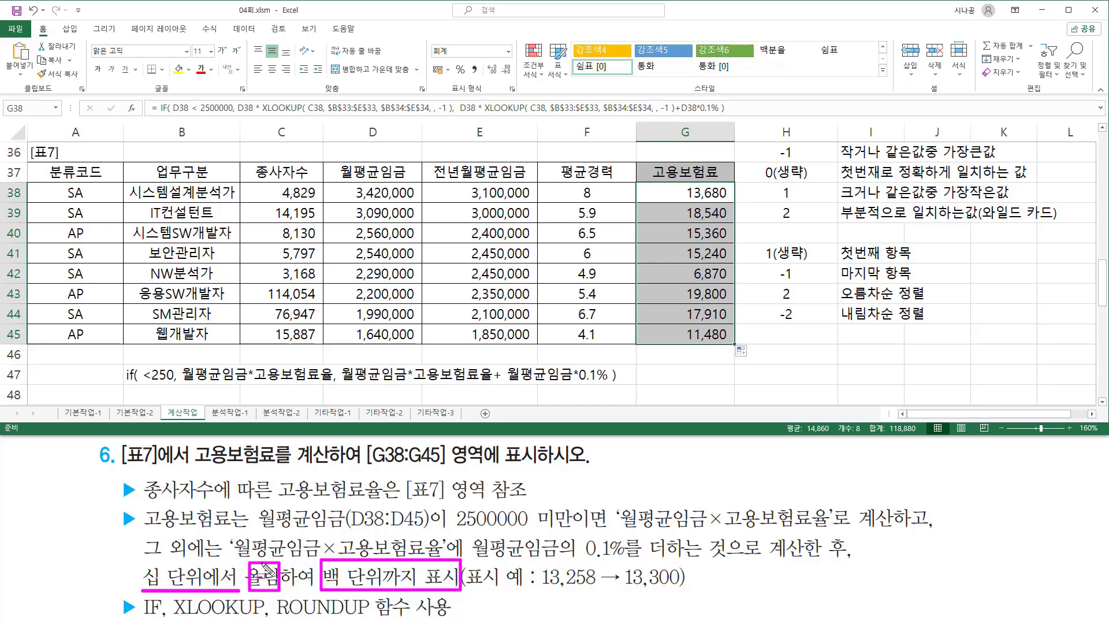
pyautogui.moveTo(276, 618); pyautogui.dragTo(372, 618)
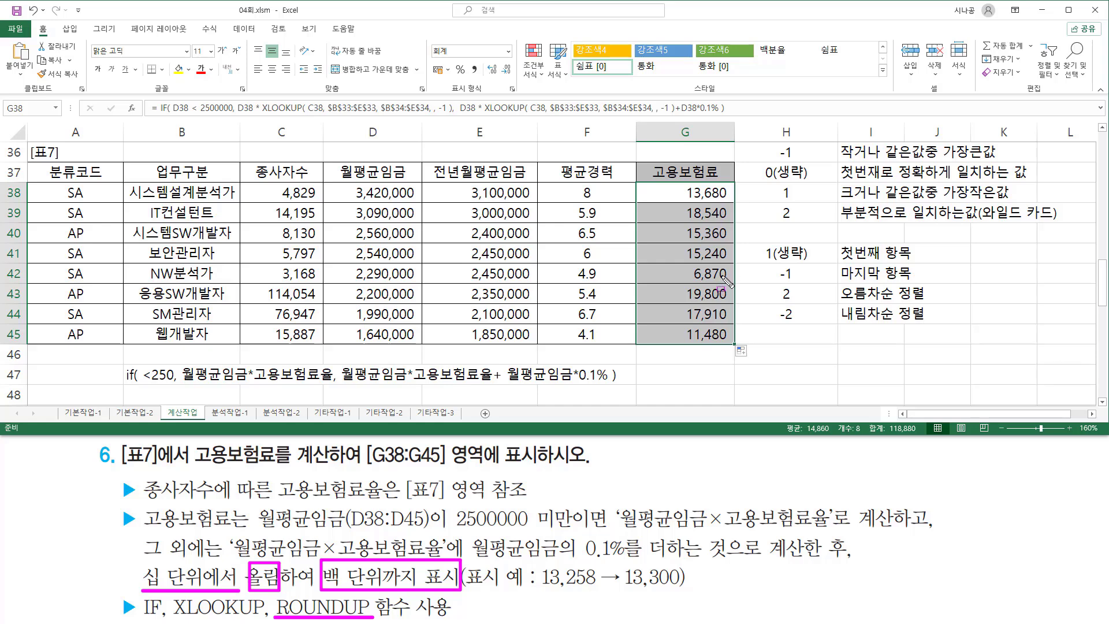
pyautogui.click(580, 565)
pyautogui.moveTo(624, 589); pyautogui.dragTo(684, 590)
pyautogui.moveTo(678, 202); pyautogui.dragTo(738, 203)
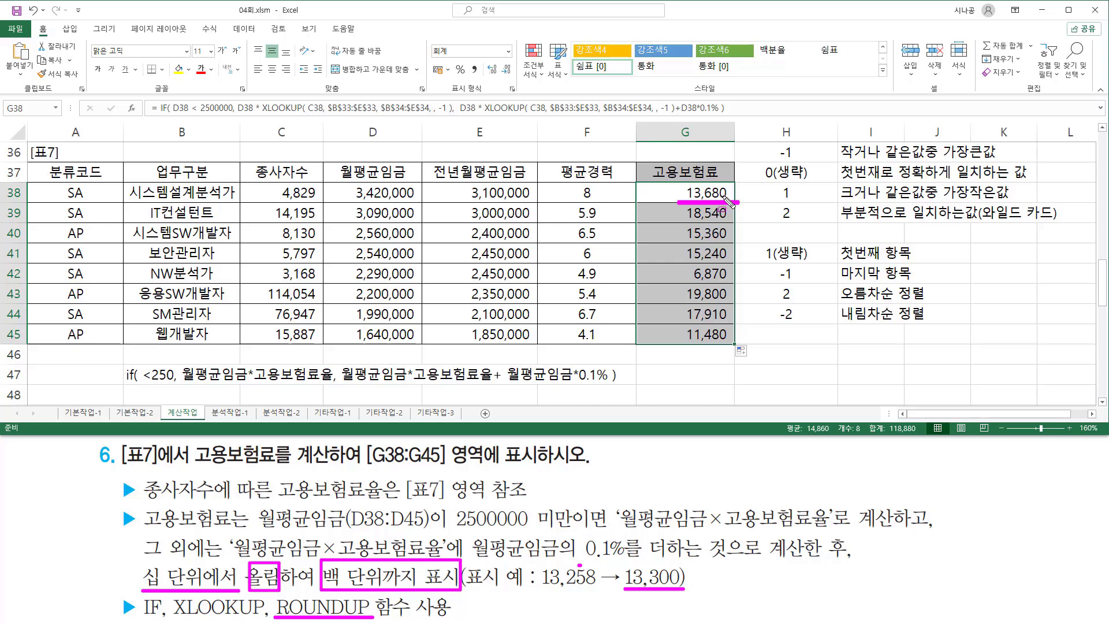
pyautogui.click(687, 192)
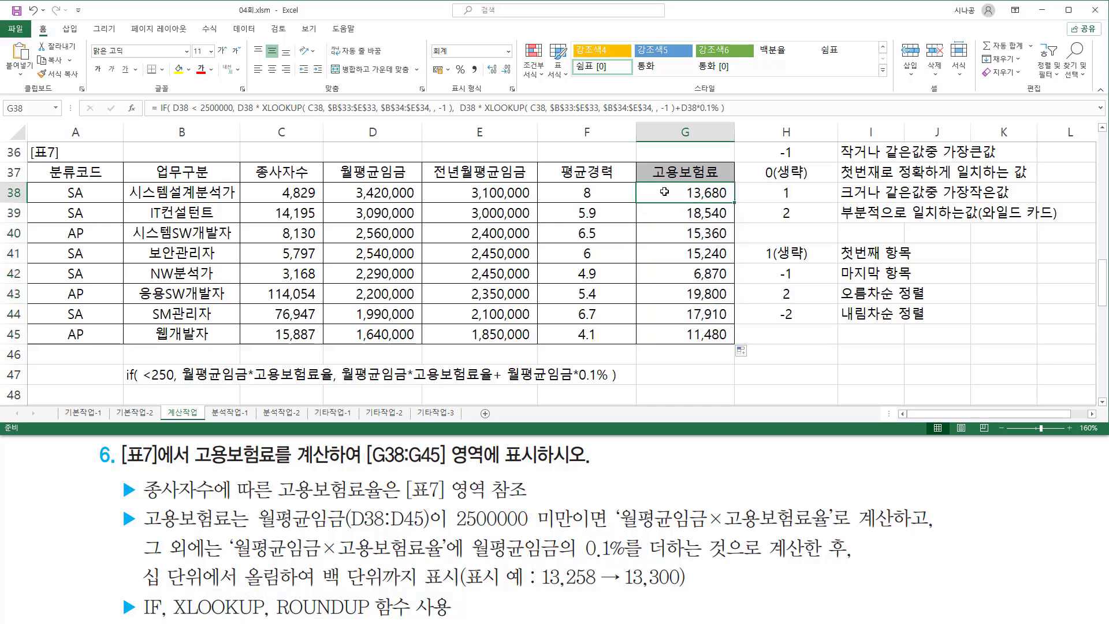
# Wrap the IF formula in G38 in ROUNDUP with -2 as the number of digits
pyautogui.doubleClick(664, 192)
pyautogui.click(652, 192)
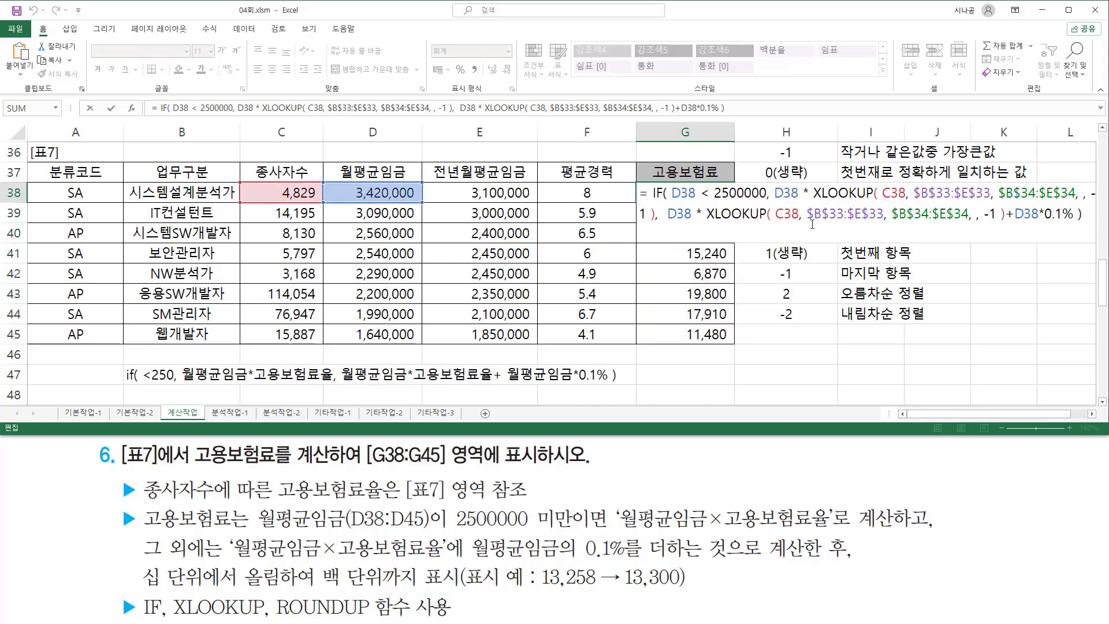
pyautogui.write('round')
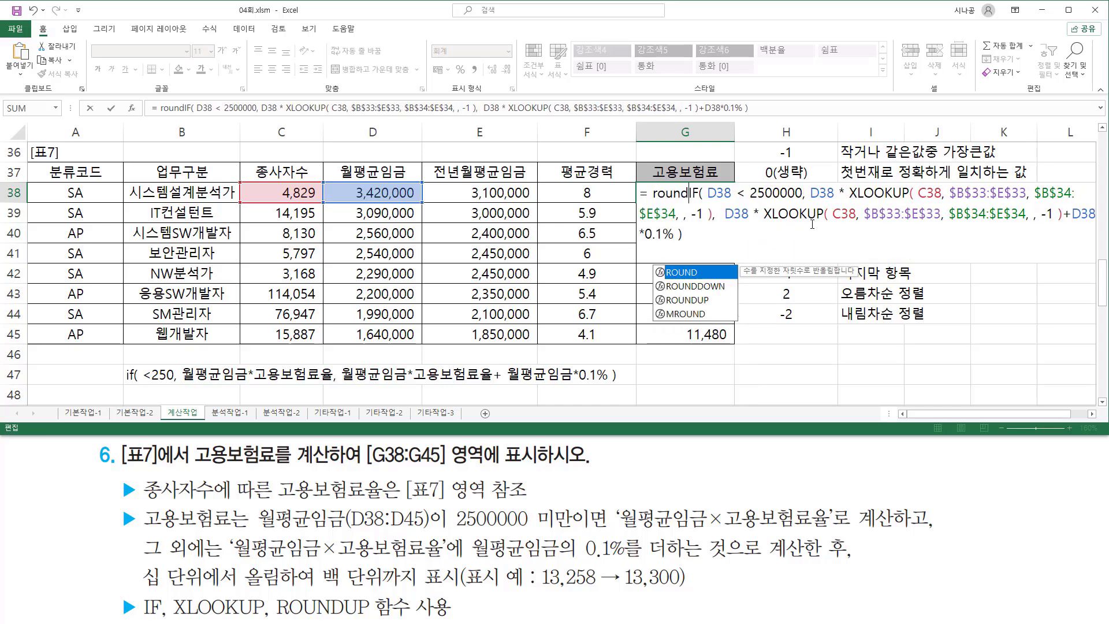
pyautogui.write('up(')
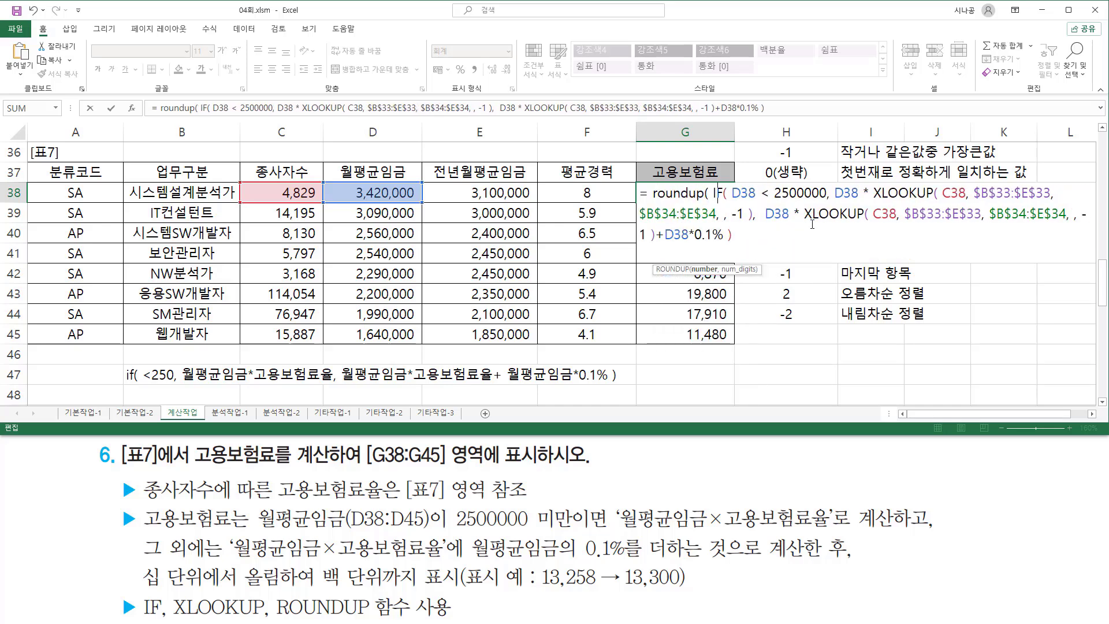
pyautogui.hotkey('shift', 'Down')
pyautogui.hotkey('shift', 'Down')
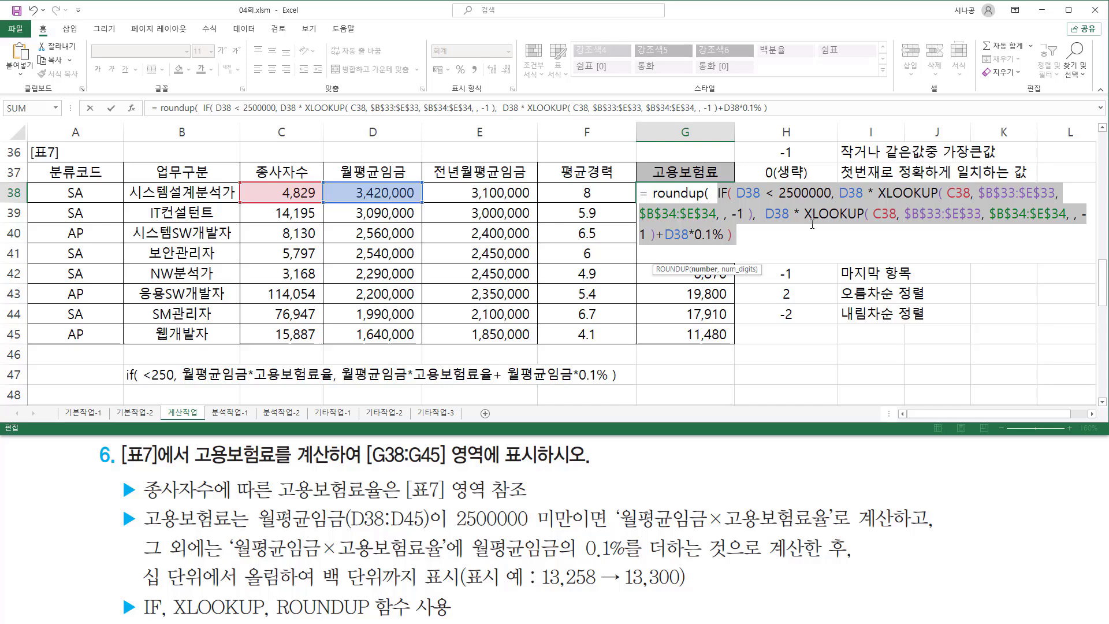
pyautogui.press('Right')
pyautogui.write(',')
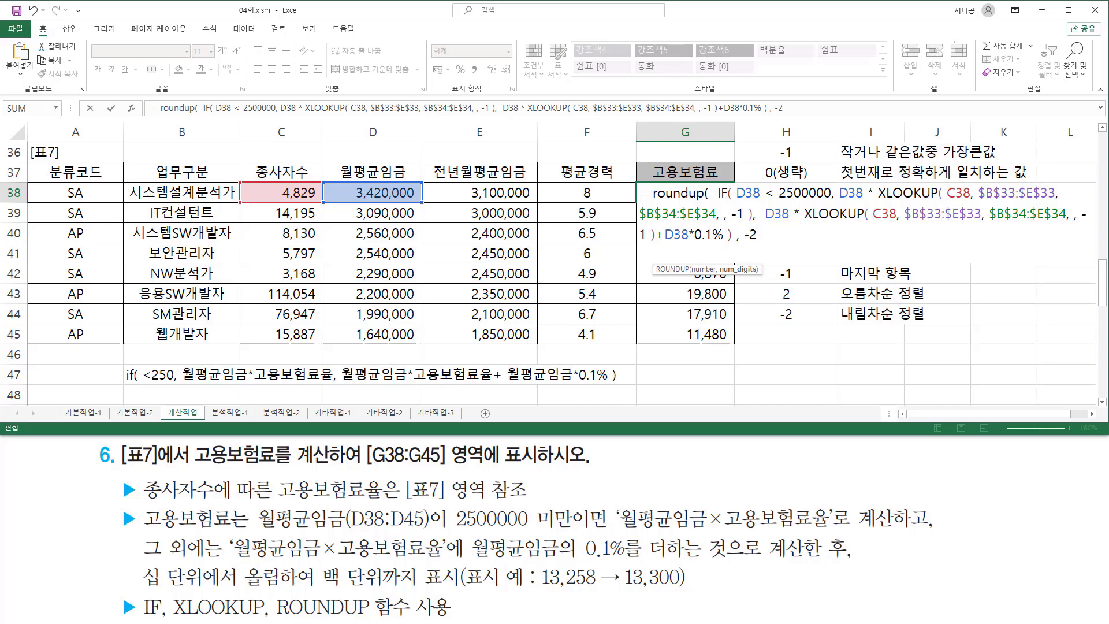
pyautogui.write(')')
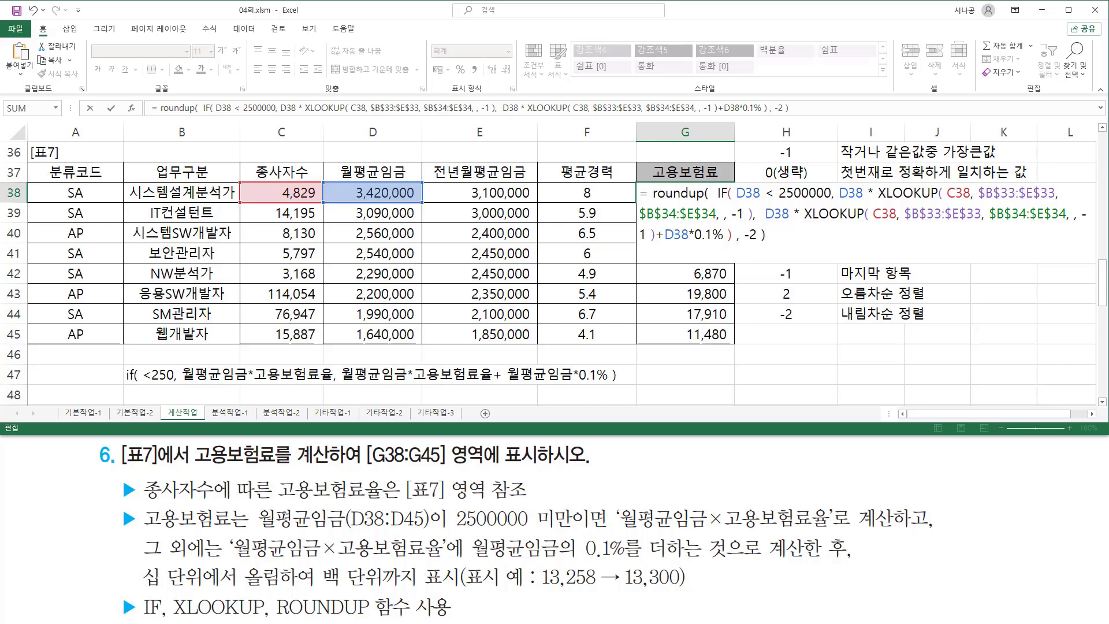
pyautogui.press('Return')
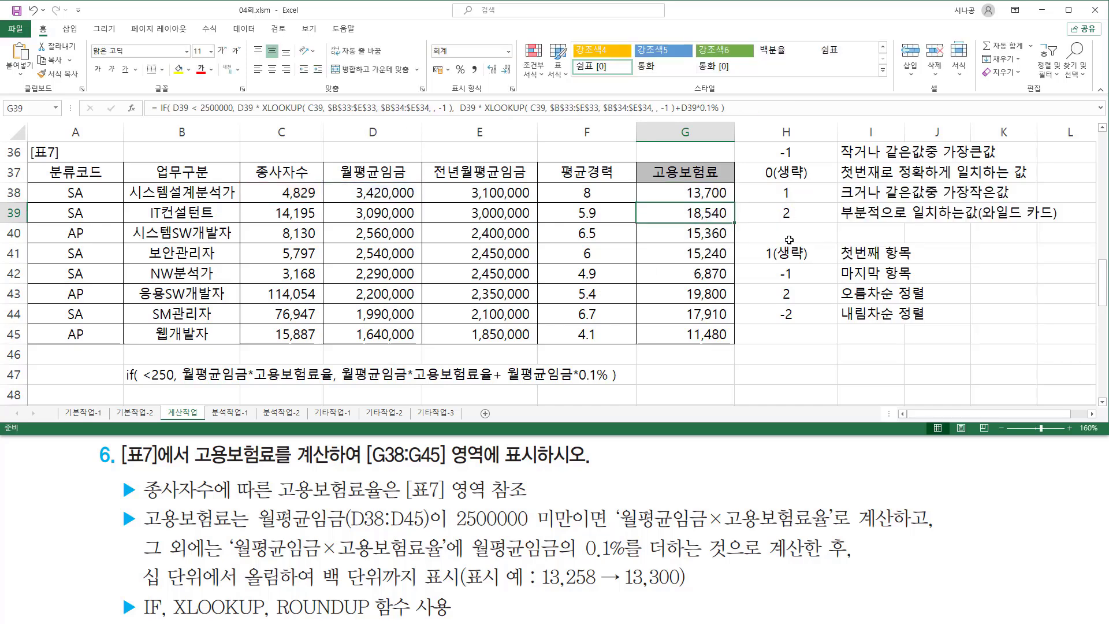
# Fill the ROUNDUP formula from G38 down through G45
pyautogui.click(721, 195)
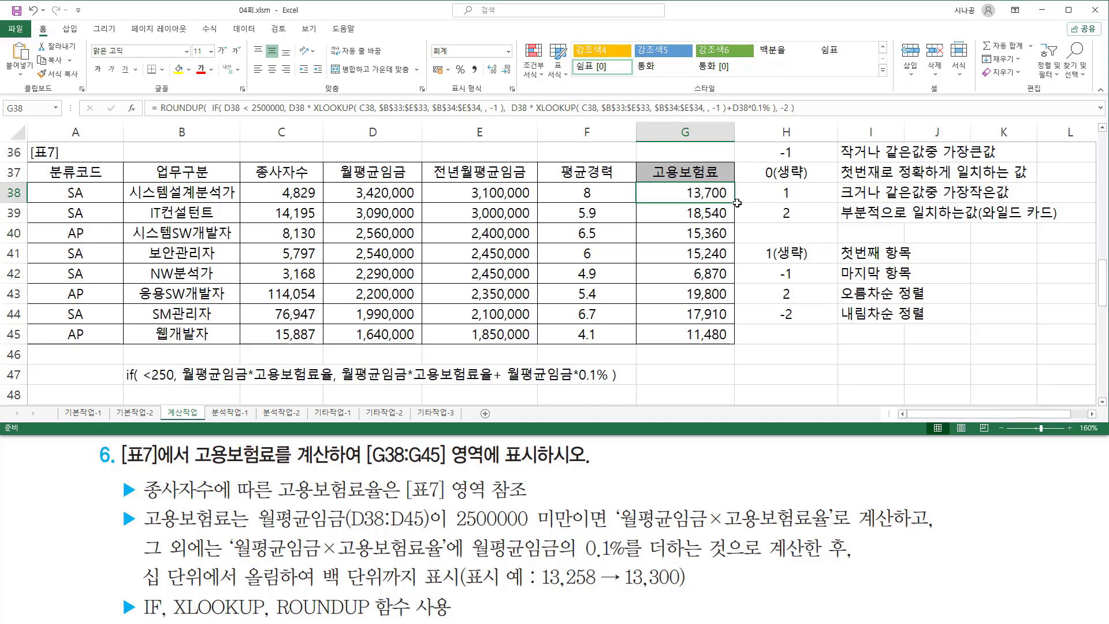
pyautogui.moveTo(736, 203); pyautogui.dragTo(737, 297)
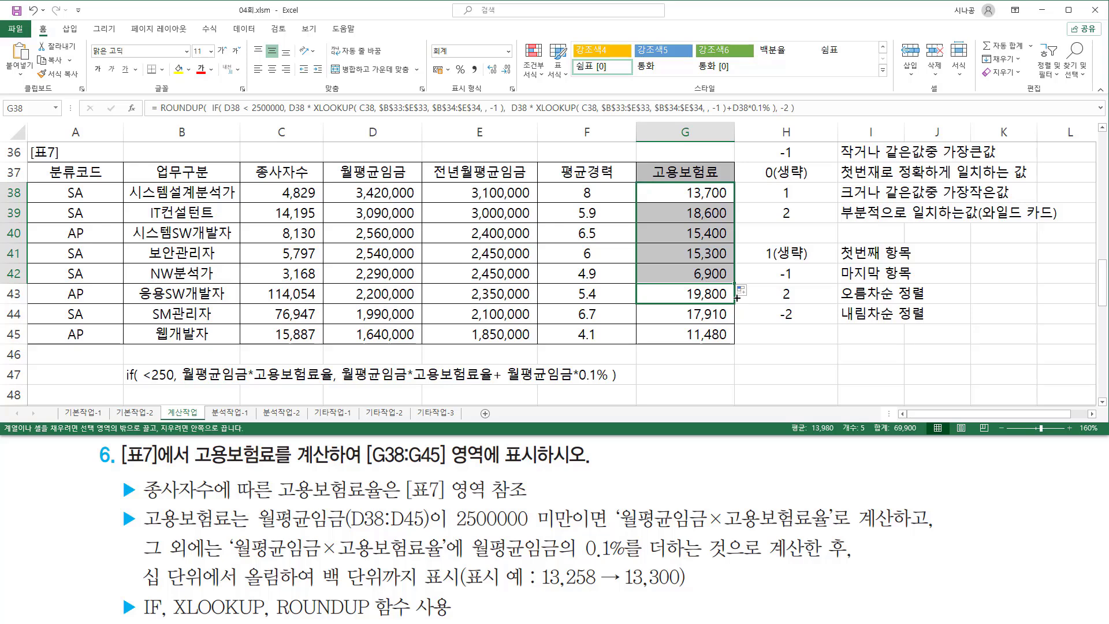
pyautogui.moveTo(737, 297); pyautogui.dragTo(736, 345)
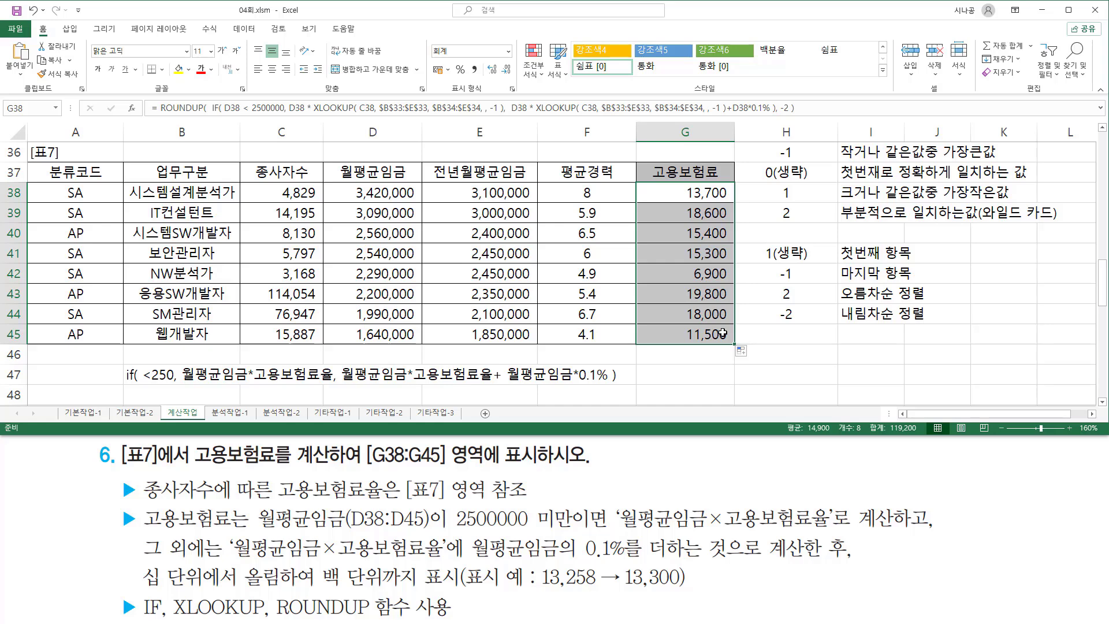
# Enter the full ROUNDUP formula from G38 as plain text in cell A46, directly below the table
pyautogui.click(105, 352)
pyautogui.write("'")
pyautogui.write('= ROUNDUP(  IF( D38 < 2500000, D38 * XLOOKUP( C38, $B$33:$E$33, $B$34:$E$34, , -1 ),  D38 * XLOOKUP( C38, $B$33:$E$33, $B$34:$E$34, , -1 )+D38*0.1% ), -2 )')
pyautogui.press('Return')
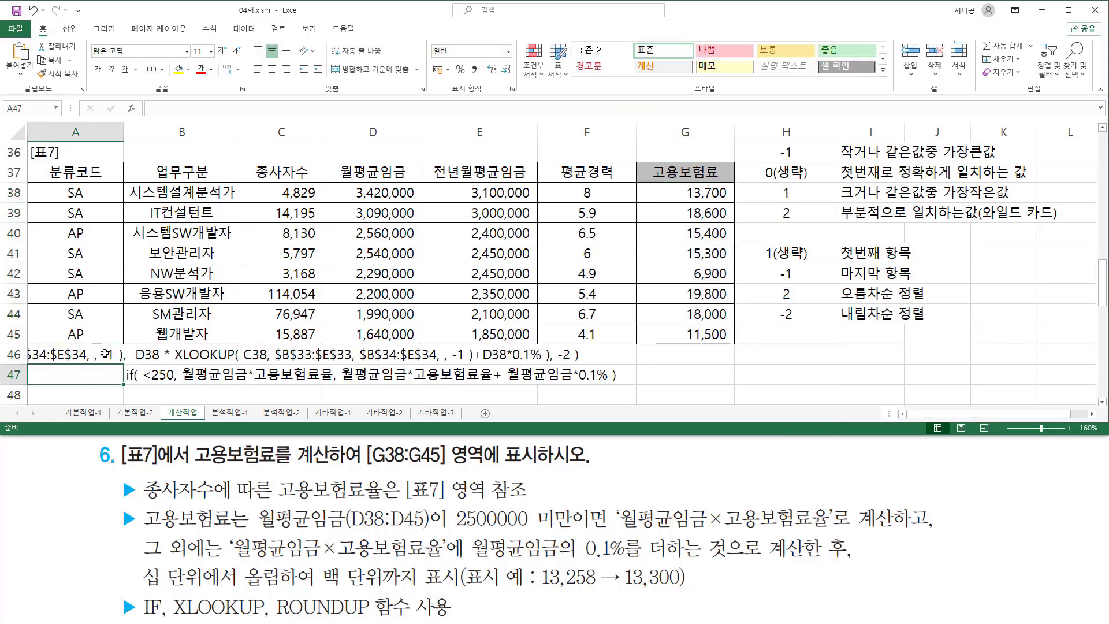
# Format the formula text in A46 with a red font and left alignment
pyautogui.click(105, 353)
pyautogui.click(200, 69)
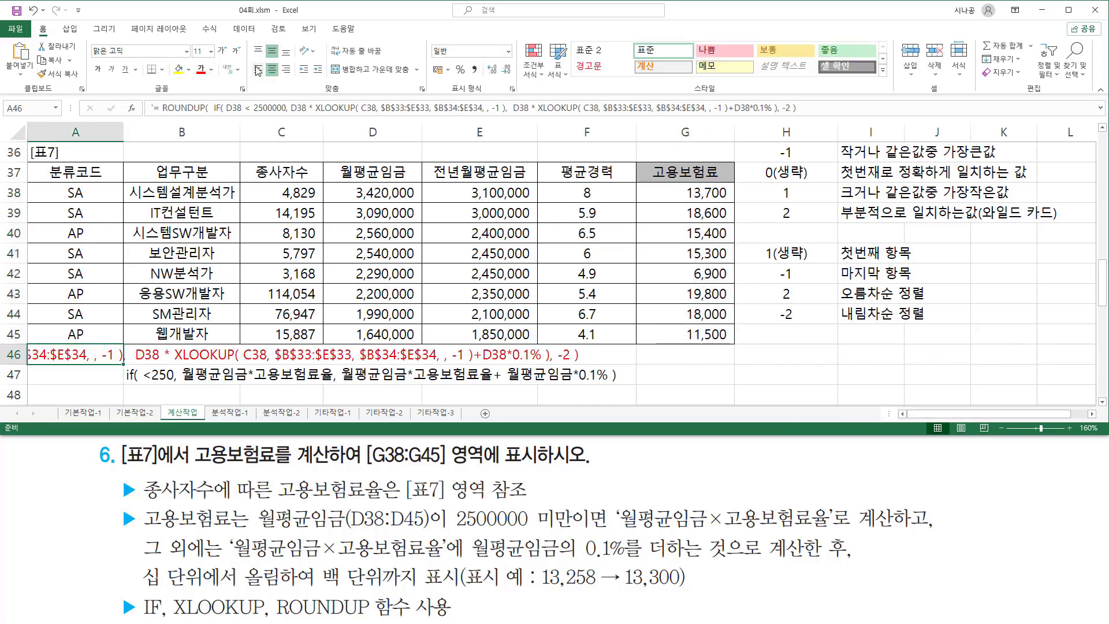
pyautogui.click(258, 69)
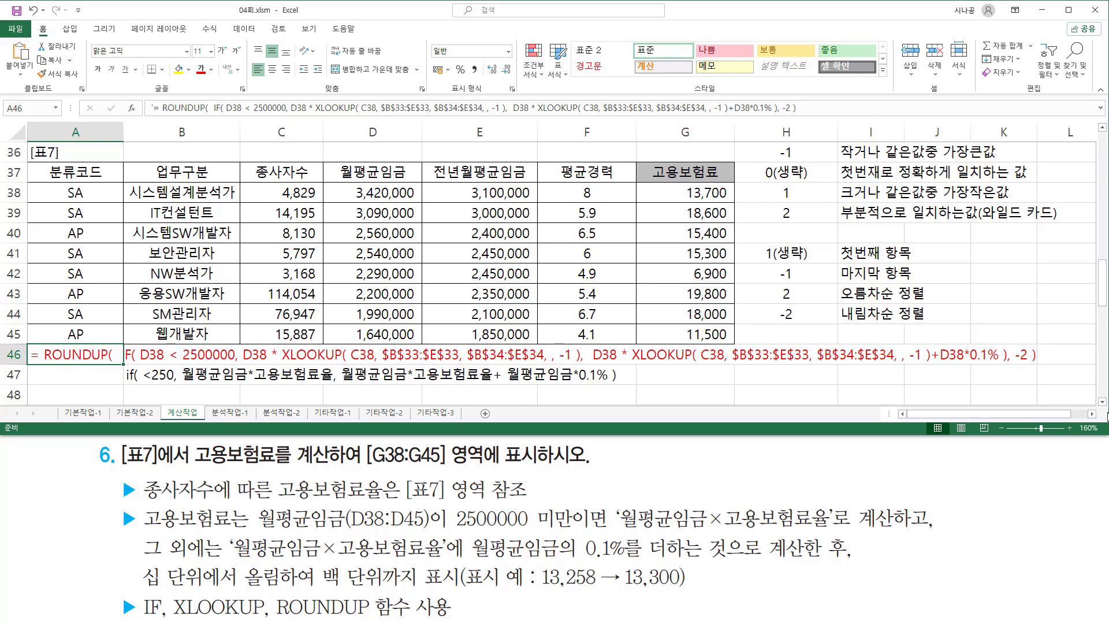
# Examine the formula text in A46: the ROUNDUP arguments, the IF condition D38 < 2500000, and the two XLOOKUP results
pyautogui.scroll(-1, 1104, 406)
pyautogui.click(255, 375)
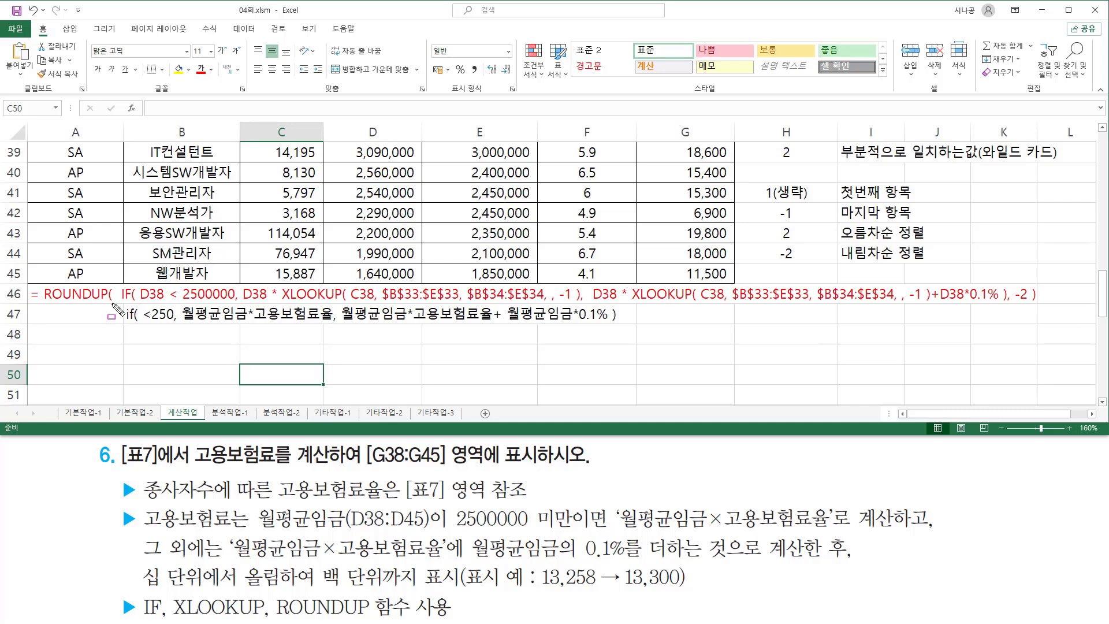
pyautogui.moveTo(118, 277)
pyautogui.mouseDown()
pyautogui.moveTo(149, 312)
pyautogui.moveTo(1005, 310)
pyautogui.mouseUp()
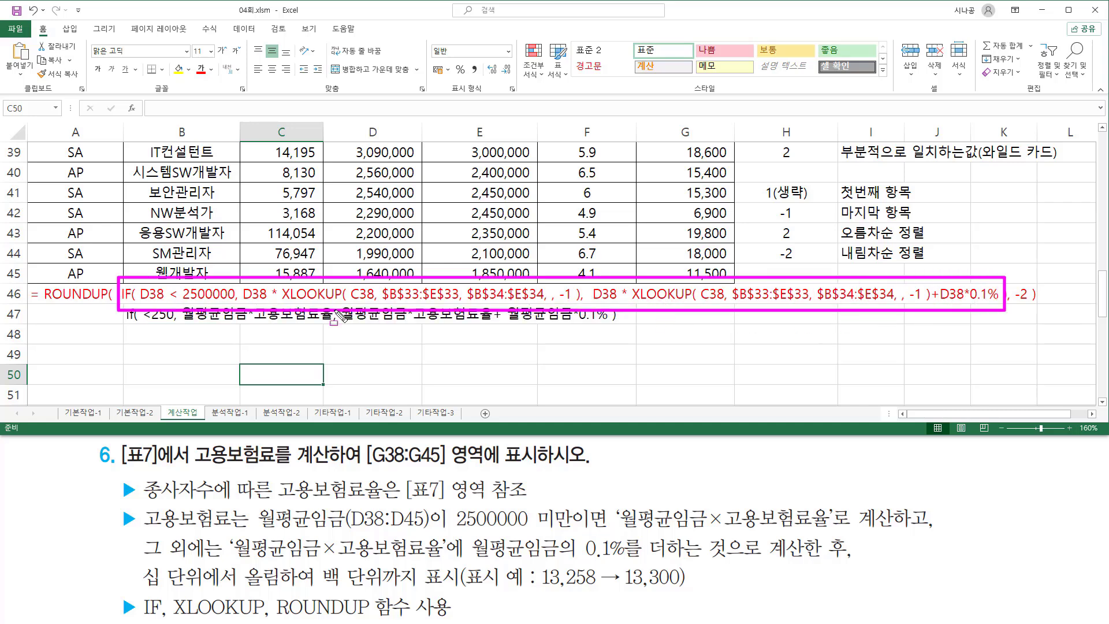
pyautogui.moveTo(41, 300); pyautogui.dragTo(111, 307)
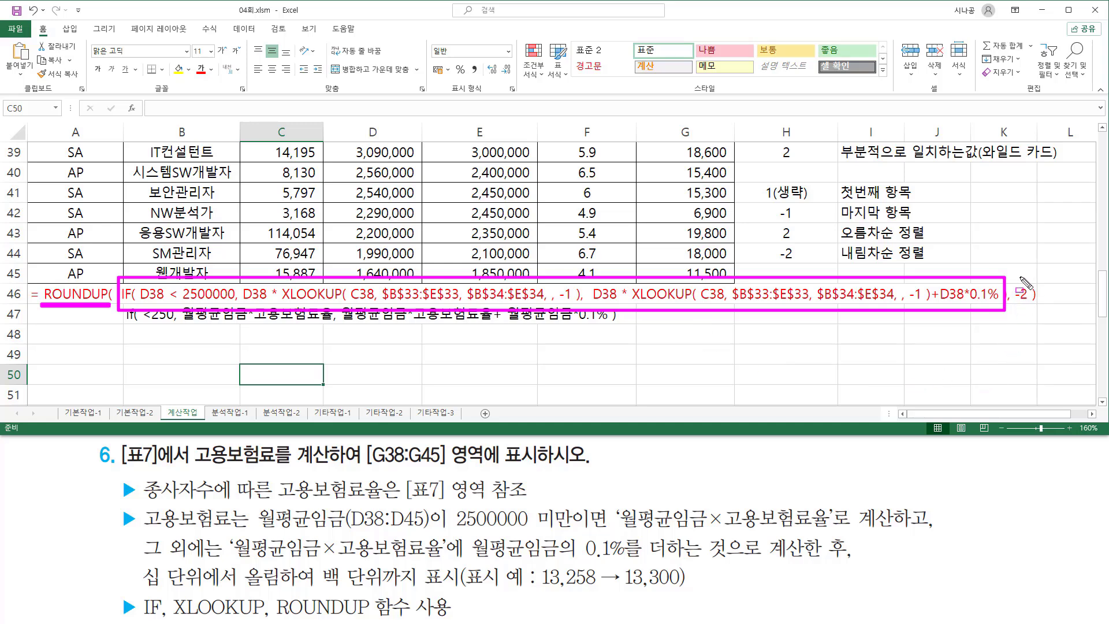
pyautogui.moveTo(1013, 301); pyautogui.dragTo(1029, 303)
pyautogui.press('Escape')
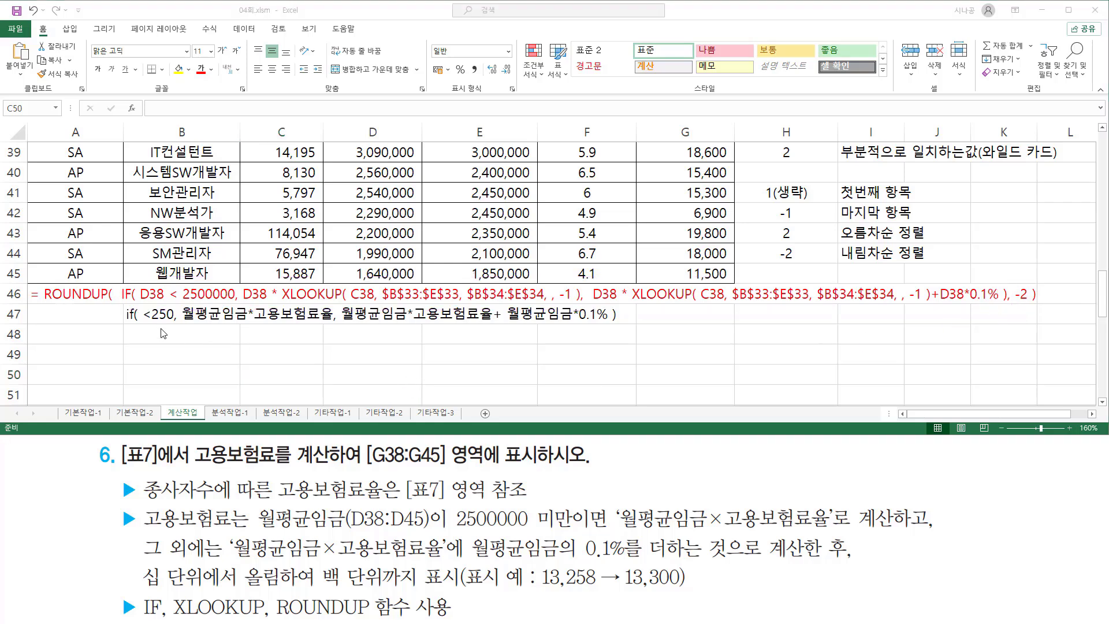
pyautogui.hotkey('ctrl', 'shift', 'd')
pyautogui.moveTo(141, 303); pyautogui.dragTo(235, 303)
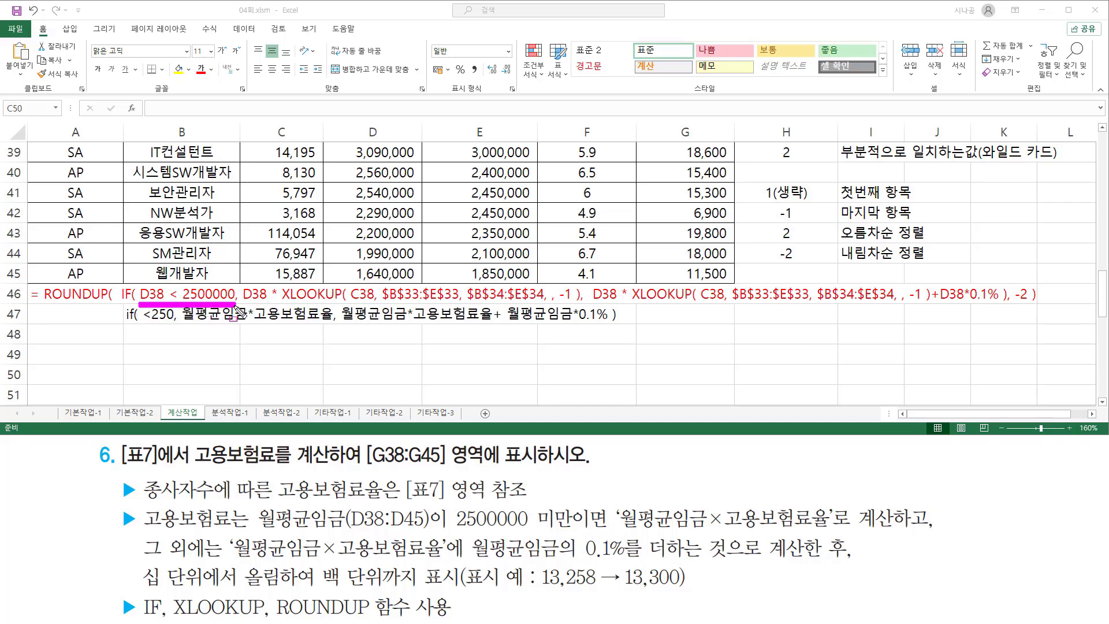
pyautogui.moveTo(139, 292)
pyautogui.mouseDown()
pyautogui.moveTo(139, 278)
pyautogui.moveTo(141, 296)
pyautogui.moveTo(236, 305)
pyautogui.mouseUp()
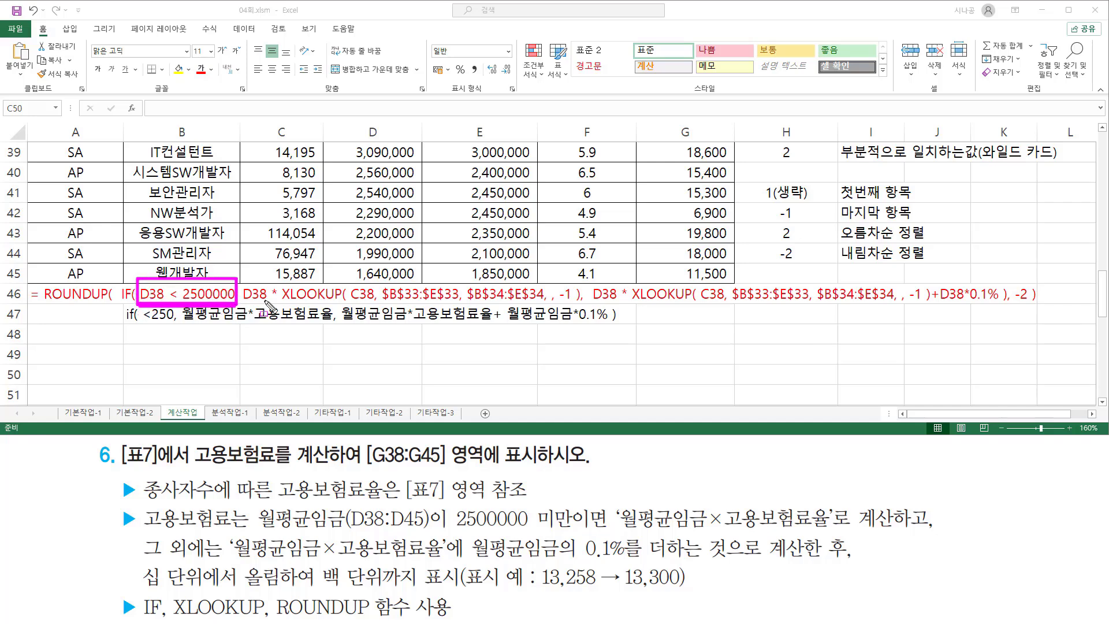
pyautogui.moveTo(242, 301); pyautogui.dragTo(577, 302)
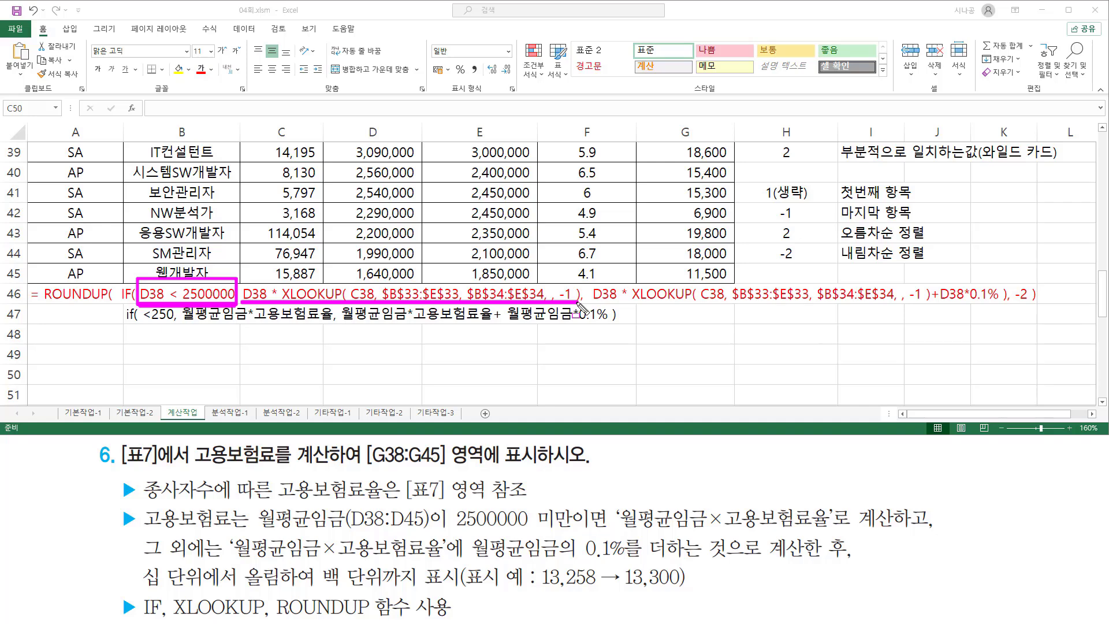
pyautogui.moveTo(588, 302); pyautogui.dragTo(1005, 305)
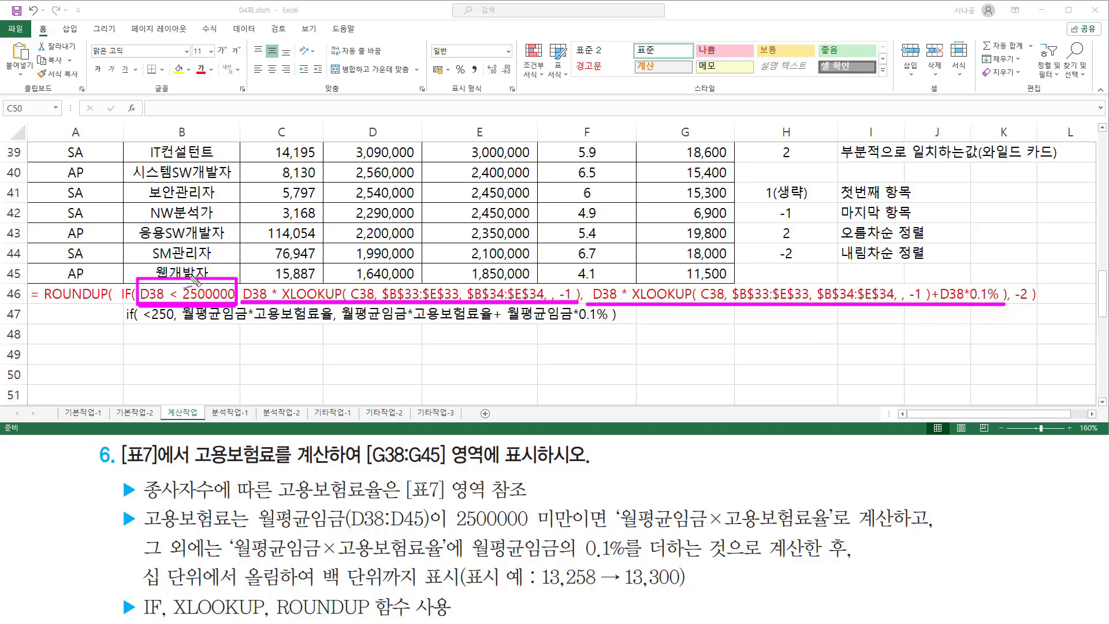
pyautogui.moveTo(189, 281); pyautogui.dragTo(205, 249)
pyautogui.moveTo(438, 268)
pyautogui.mouseDown()
pyautogui.moveTo(446, 284)
pyautogui.moveTo(465, 256)
pyautogui.mouseUp()
pyautogui.moveTo(799, 273); pyautogui.dragTo(827, 239)
pyautogui.moveTo(243, 283)
pyautogui.mouseDown()
pyautogui.moveTo(329, 306)
pyautogui.moveTo(582, 305)
pyautogui.mouseUp()
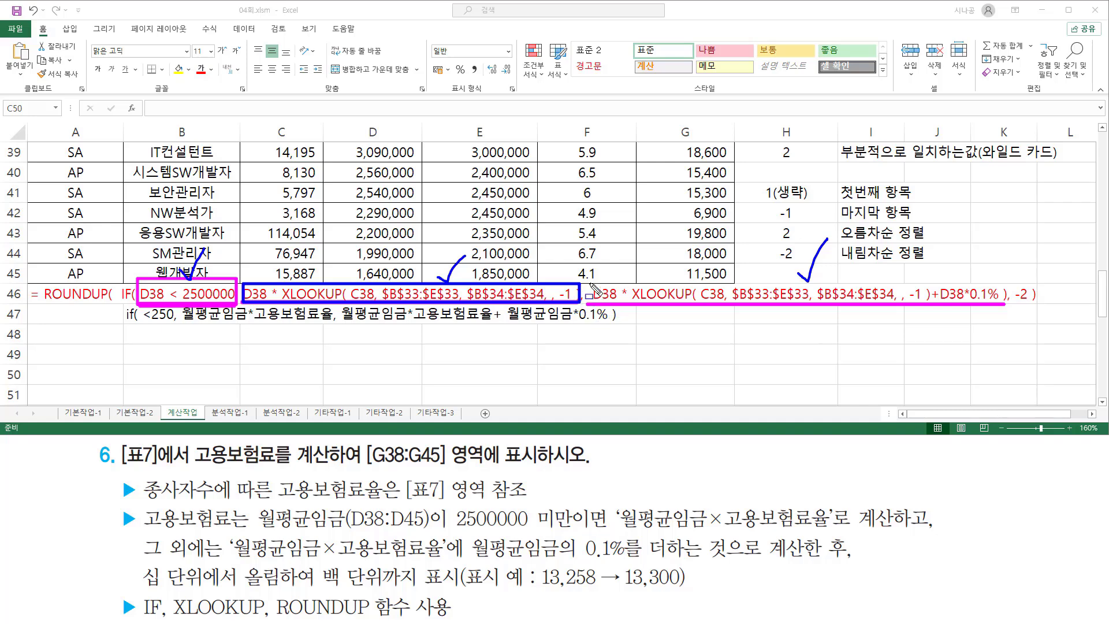
pyautogui.moveTo(592, 284)
pyautogui.mouseDown()
pyautogui.moveTo(742, 312)
pyautogui.moveTo(758, 302)
pyautogui.moveTo(934, 312)
pyautogui.moveTo(1002, 302)
pyautogui.mouseUp()
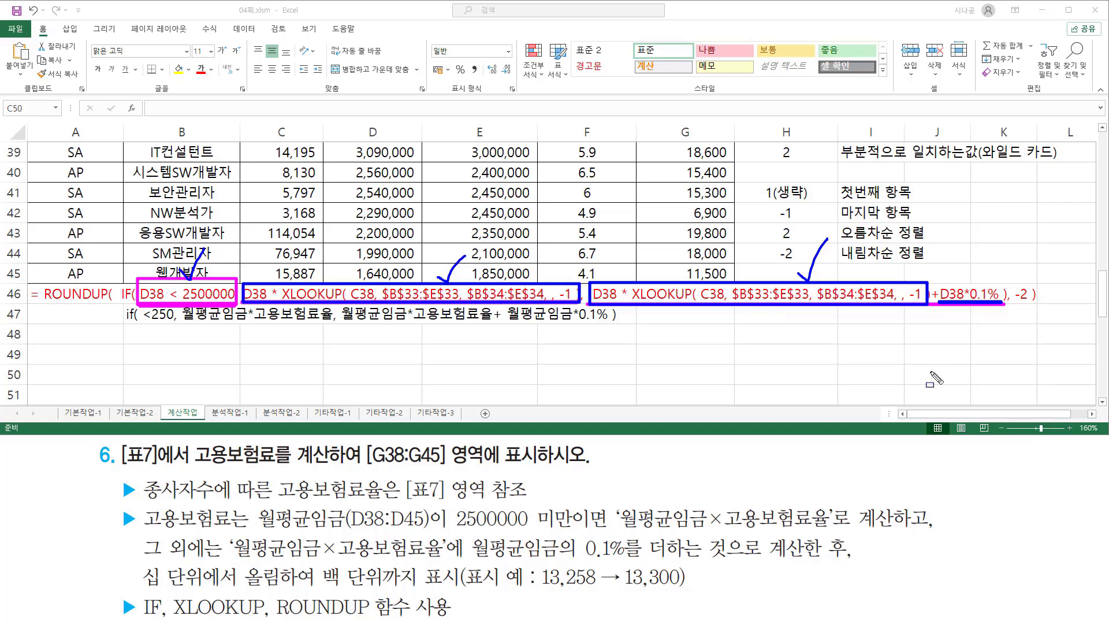
pyautogui.press('Escape')
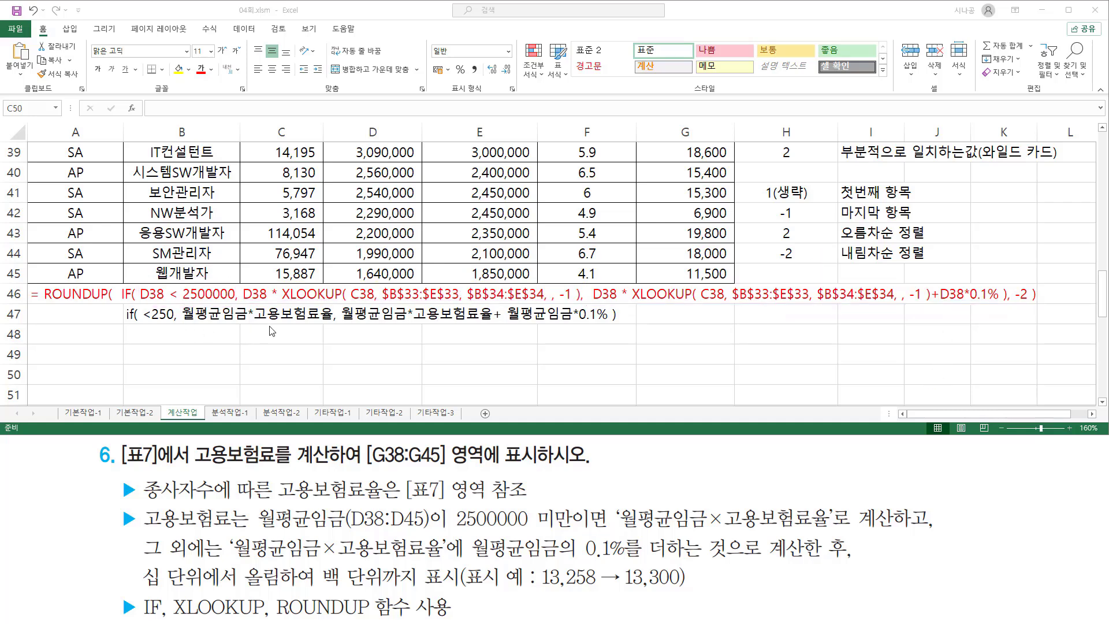
# Review the plain-language IF outline in B47, comparing the repeated 월평균임금*고용보험료율 term with the added 월평균임금*0.1%
pyautogui.moveTo(121, 324)
pyautogui.mouseDown()
pyautogui.moveTo(636, 332)
pyautogui.moveTo(622, 324)
pyautogui.mouseUp()
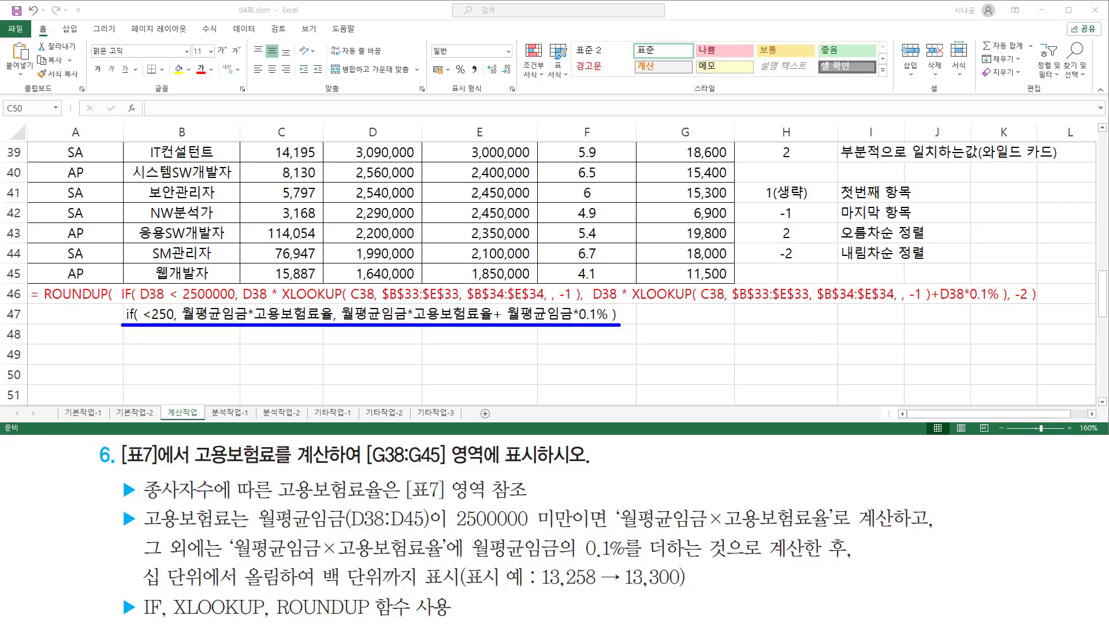
pyautogui.press('Escape')
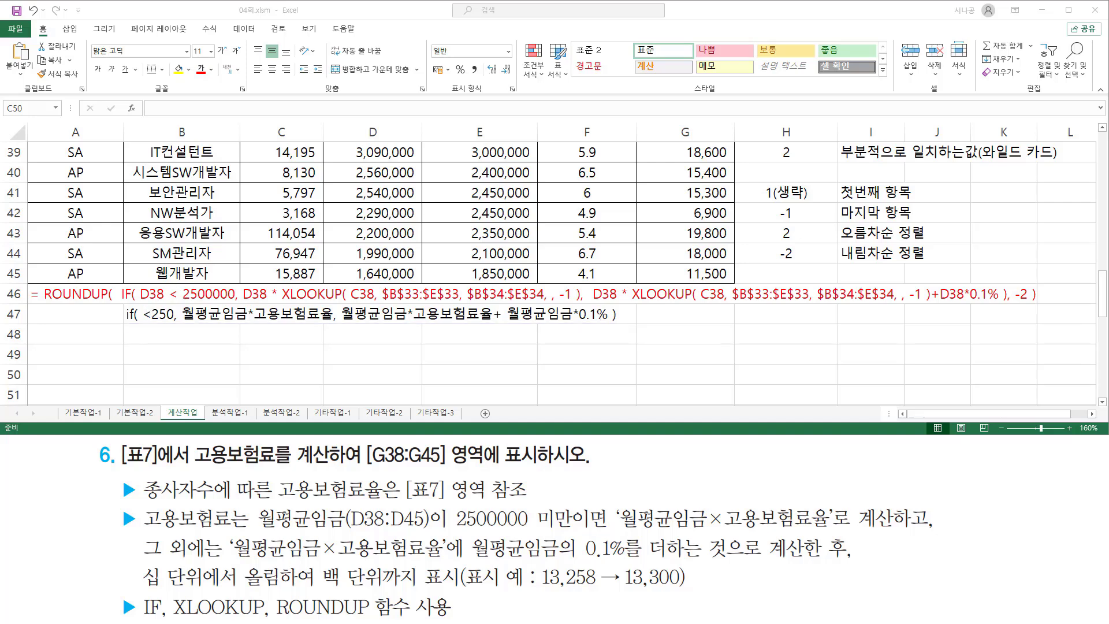
pyautogui.click(173, 353)
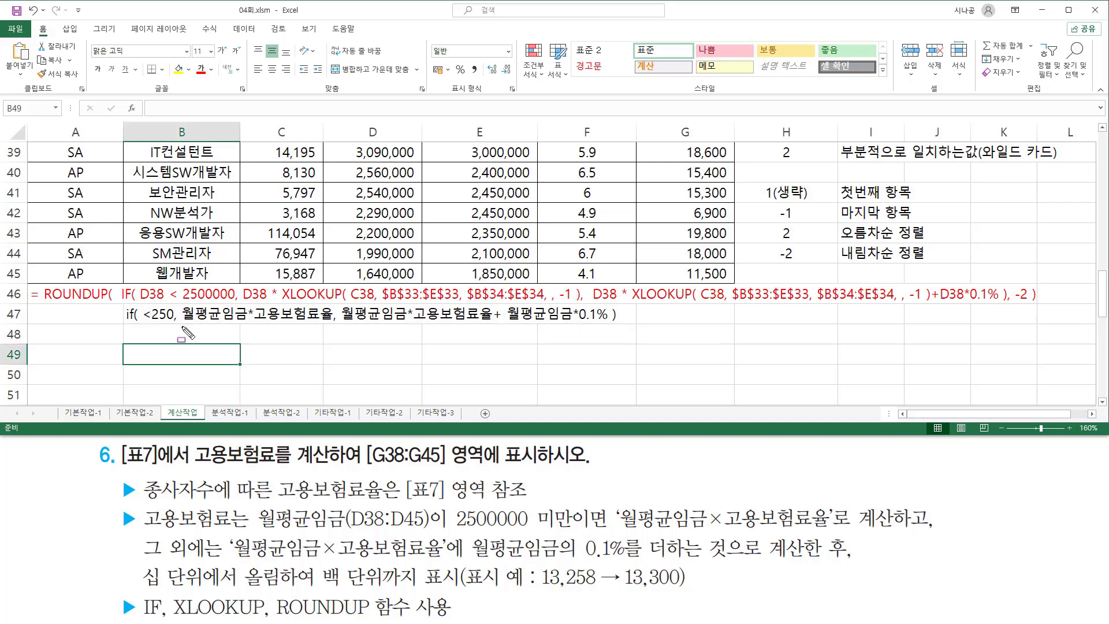
pyautogui.moveTo(181, 325)
pyautogui.mouseDown()
pyautogui.moveTo(493, 325)
pyautogui.moveTo(501, 315)
pyautogui.mouseUp()
pyautogui.moveTo(497, 310)
pyautogui.mouseDown()
pyautogui.moveTo(537, 327)
pyautogui.moveTo(611, 329)
pyautogui.mouseUp()
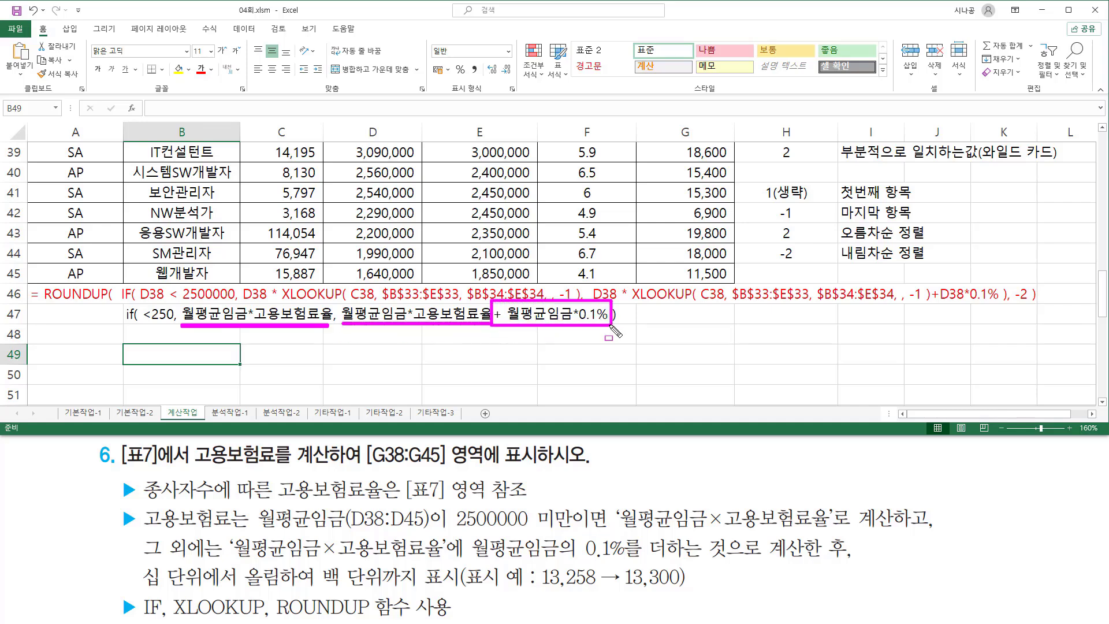
pyautogui.press('Escape')
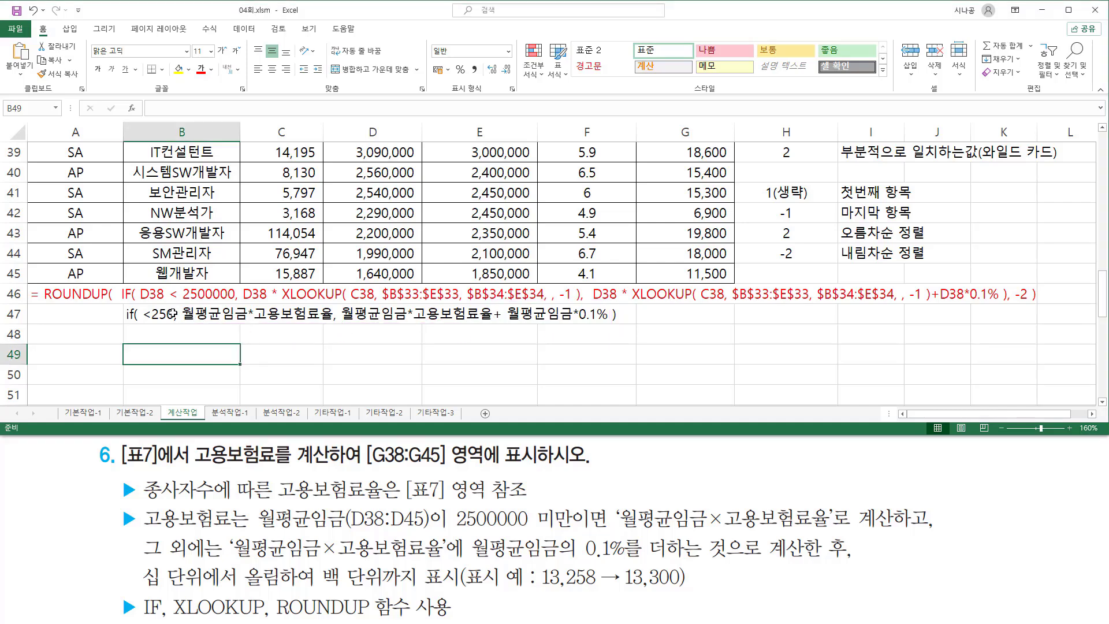
# Copy the expression 월평균임금*고용보험료율 from the outline in B47 into cell B49
pyautogui.doubleClick(172, 314)
pyautogui.moveTo(182, 313); pyautogui.dragTo(333, 316)
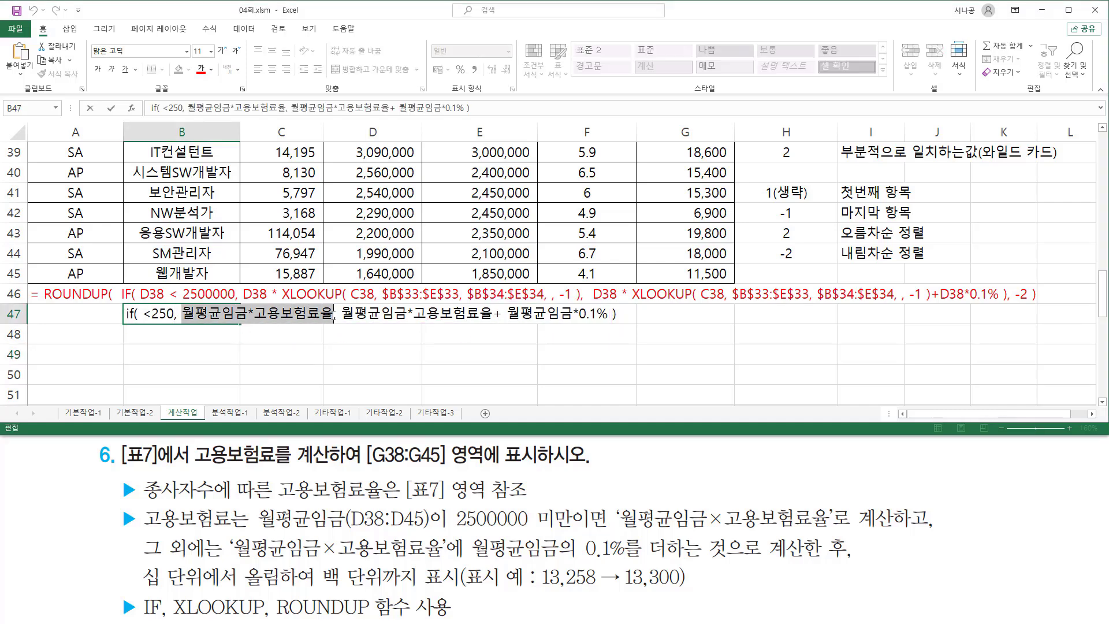
pyautogui.hotkey('ctrl', 'c')
pyautogui.press('Escape')
pyautogui.press('Down')
pyautogui.press('Down')
pyautogui.hotkey('ctrl', 'v')
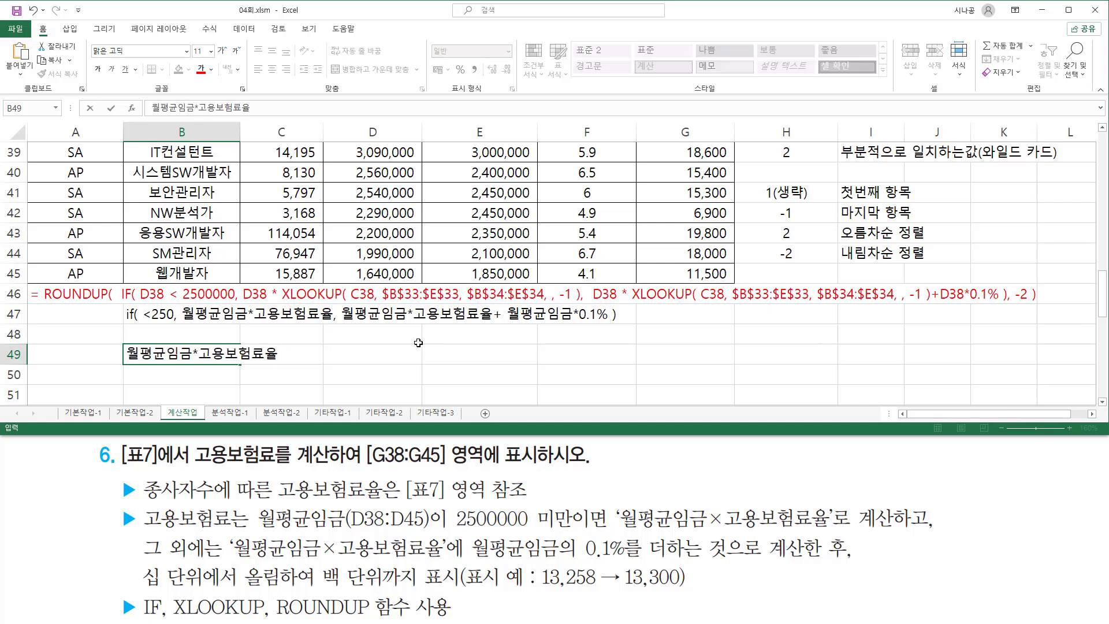
# Complete the alternative outline in B49 by appending + if( <250, 0, 월평균임금*0.1% )
pyautogui.write('+ if( <')
pyautogui.write('250')
pyautogui.write(', 0,')
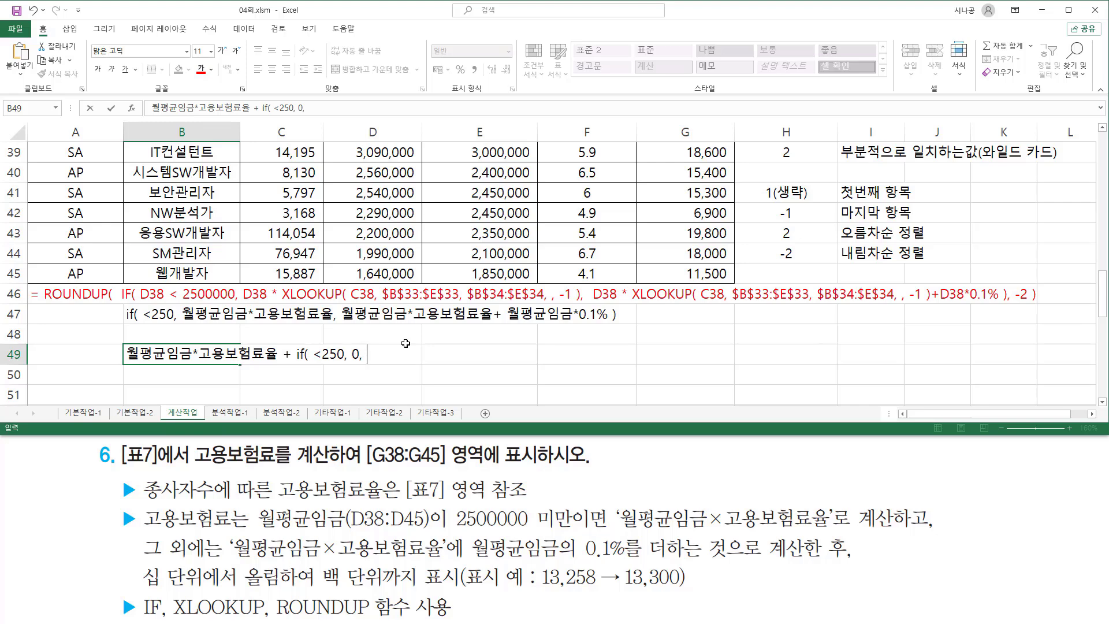
pyautogui.write(' 월평균임금')
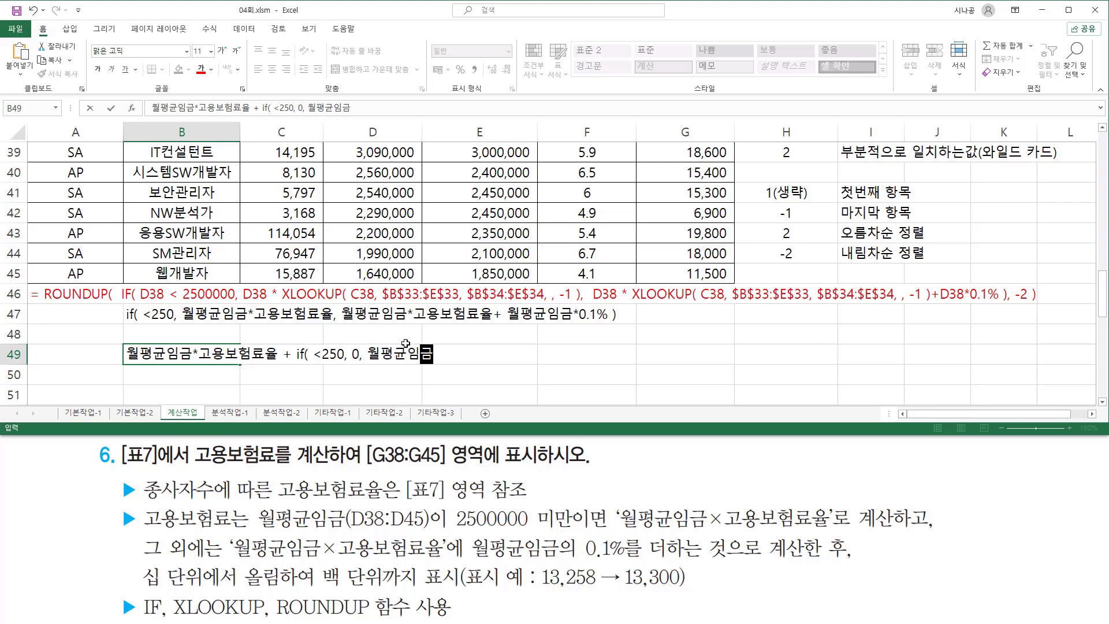
pyautogui.write('*0.1% )')
pyautogui.press('Return')
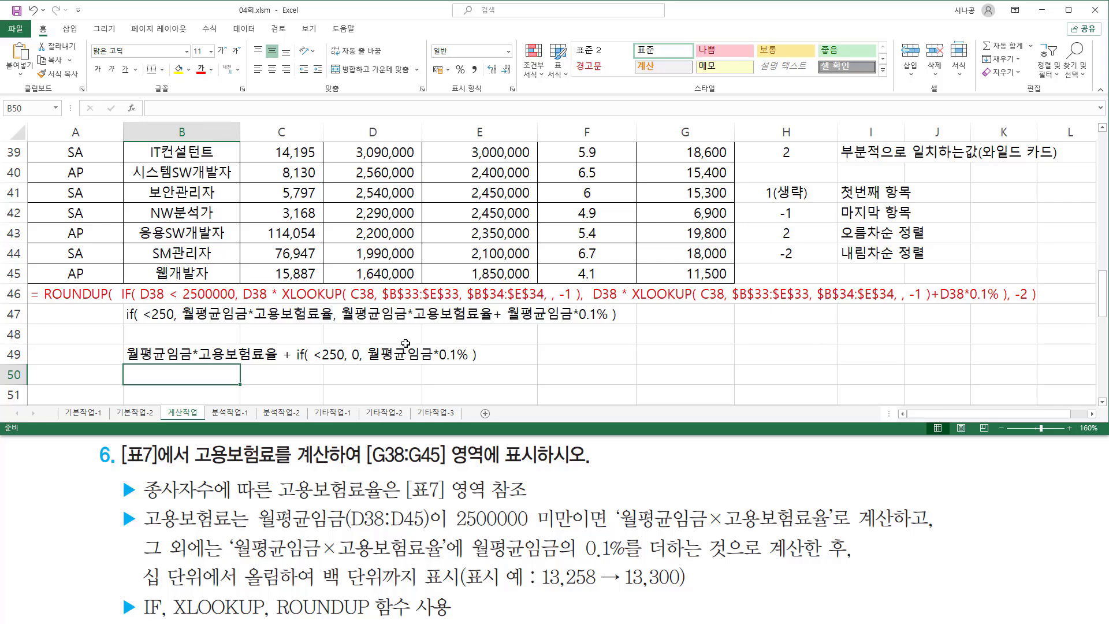
pyautogui.click(656, 372)
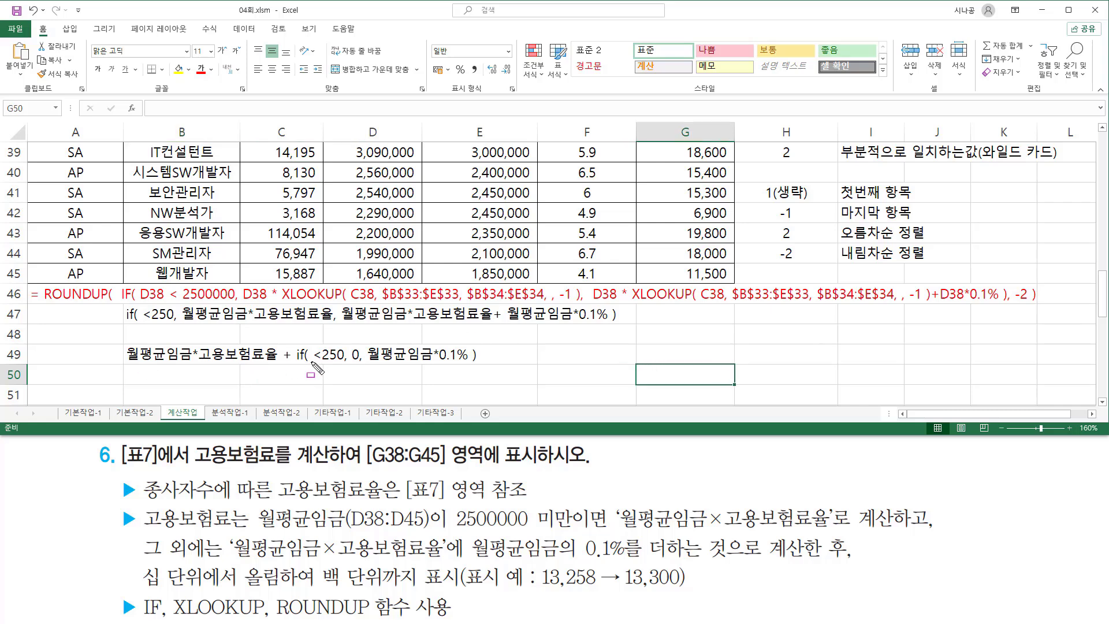
# Examine the alternative outline in B49, its base term, plus sign and IF part, and compare it with the IF outline in B47
pyautogui.moveTo(310, 362); pyautogui.dragTo(338, 363)
pyautogui.moveTo(124, 363)
pyautogui.mouseDown()
pyautogui.moveTo(278, 363)
pyautogui.moveTo(293, 382)
pyautogui.mouseUp()
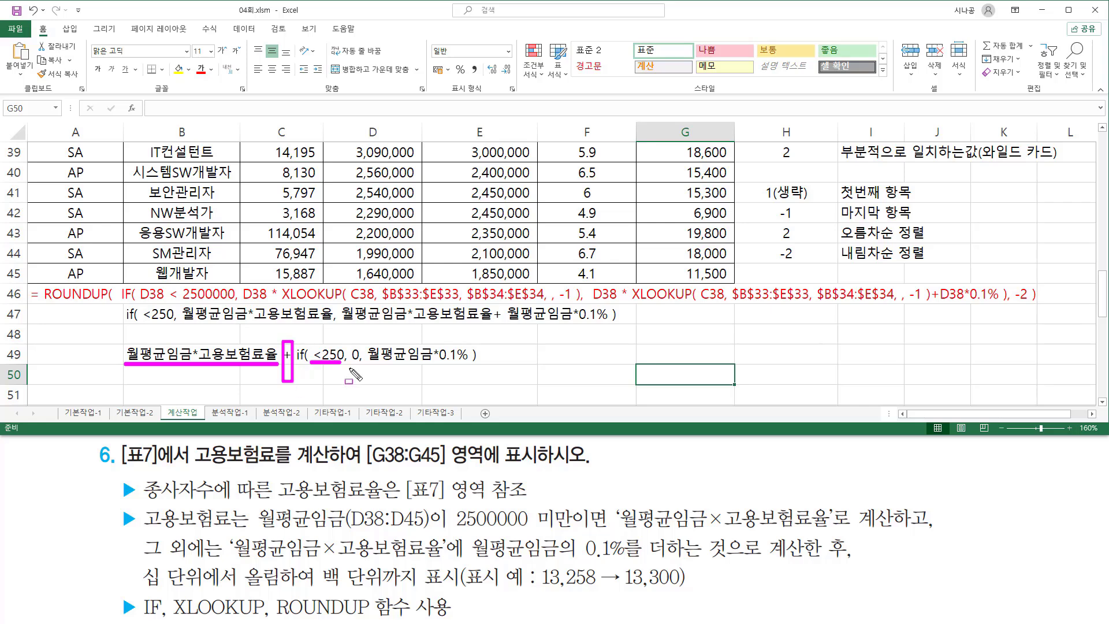
pyautogui.moveTo(350, 362); pyautogui.dragTo(358, 362)
pyautogui.press('e')
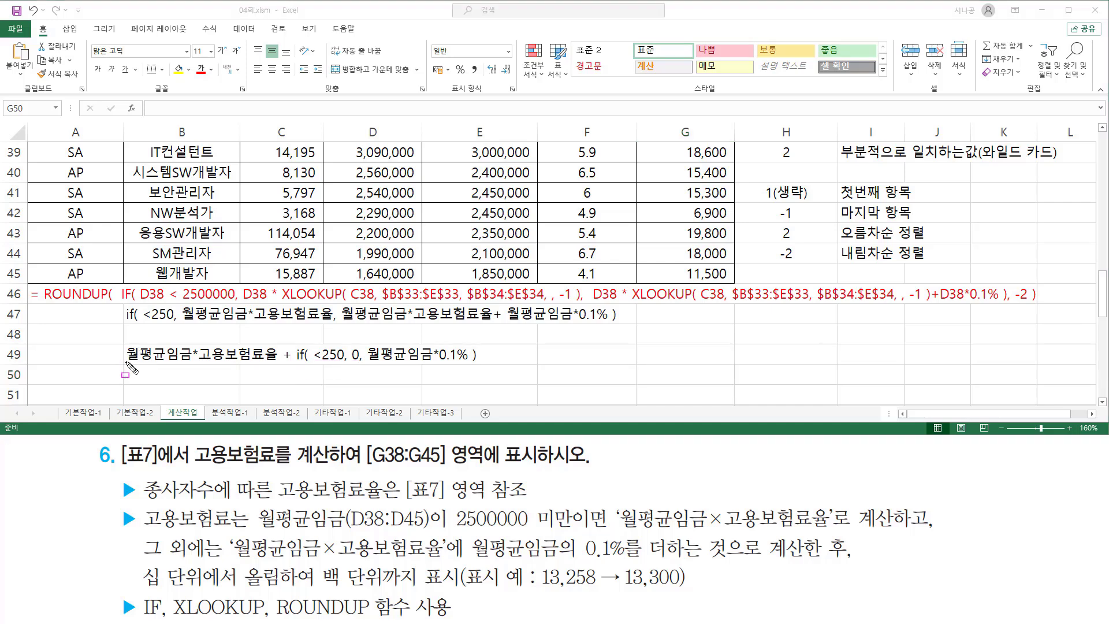
pyautogui.moveTo(124, 363)
pyautogui.mouseDown()
pyautogui.moveTo(292, 370)
pyautogui.moveTo(281, 373)
pyautogui.moveTo(282, 342)
pyautogui.mouseUp()
pyautogui.moveTo(364, 363); pyautogui.dragTo(467, 363)
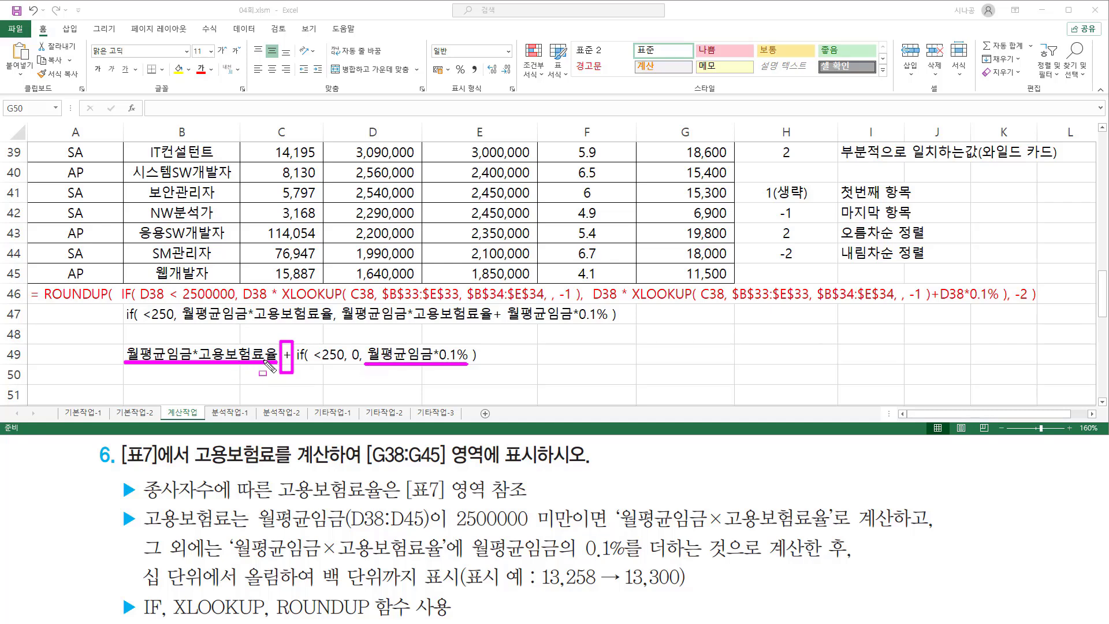
pyautogui.moveTo(123, 320); pyautogui.dragTo(610, 321)
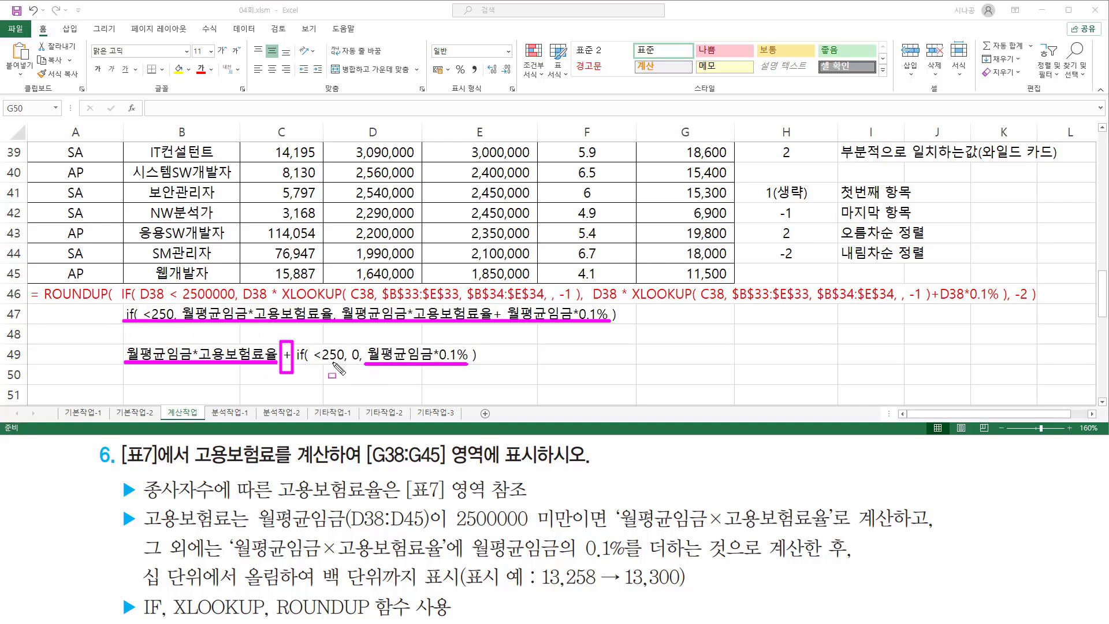
pyautogui.moveTo(296, 372); pyautogui.dragTo(479, 342)
pyautogui.press('Escape')
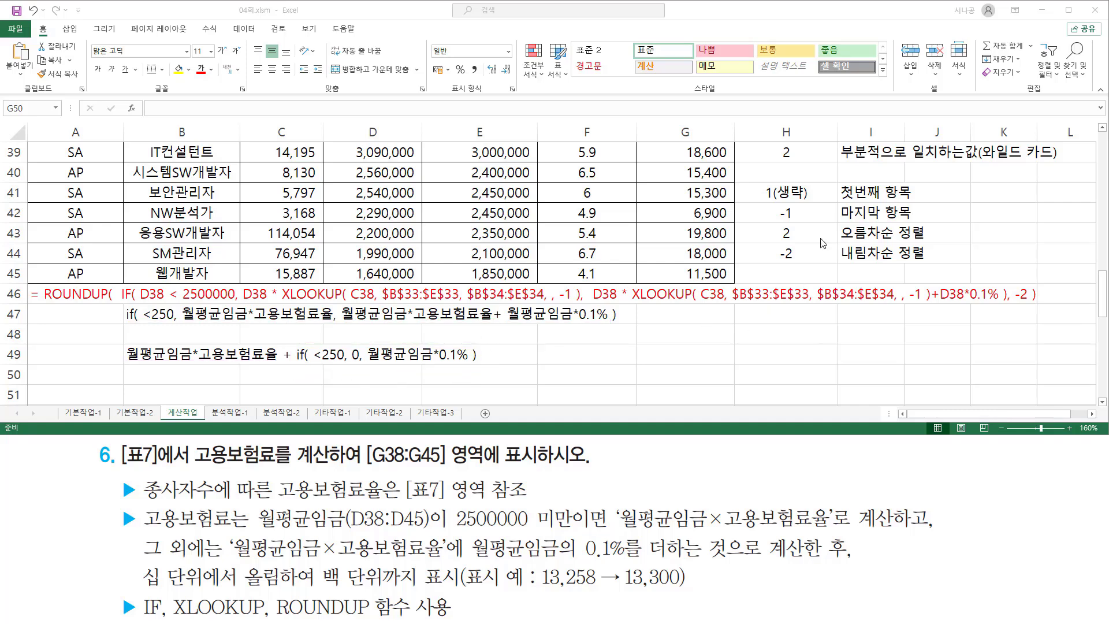
# Copy the expression D38 * XLOOKUP( C38, $B$33:$E$33, $B$34:$E$34, , -1 ) from the existing formula in G38
pyautogui.click(1102, 129)
pyautogui.click(1102, 128)
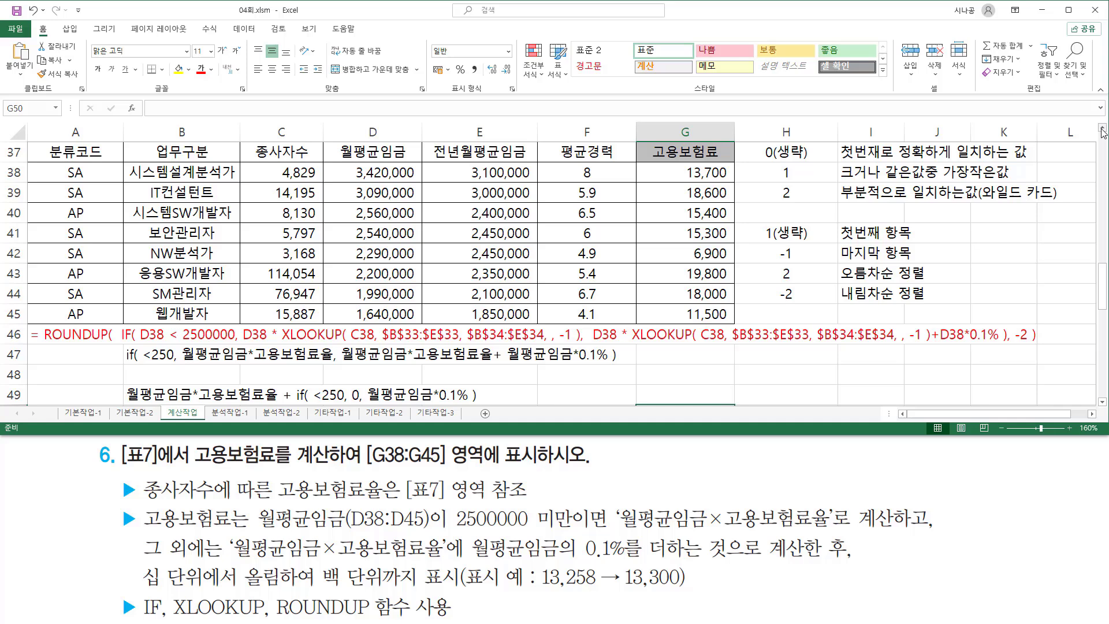
pyautogui.doubleClick(685, 173)
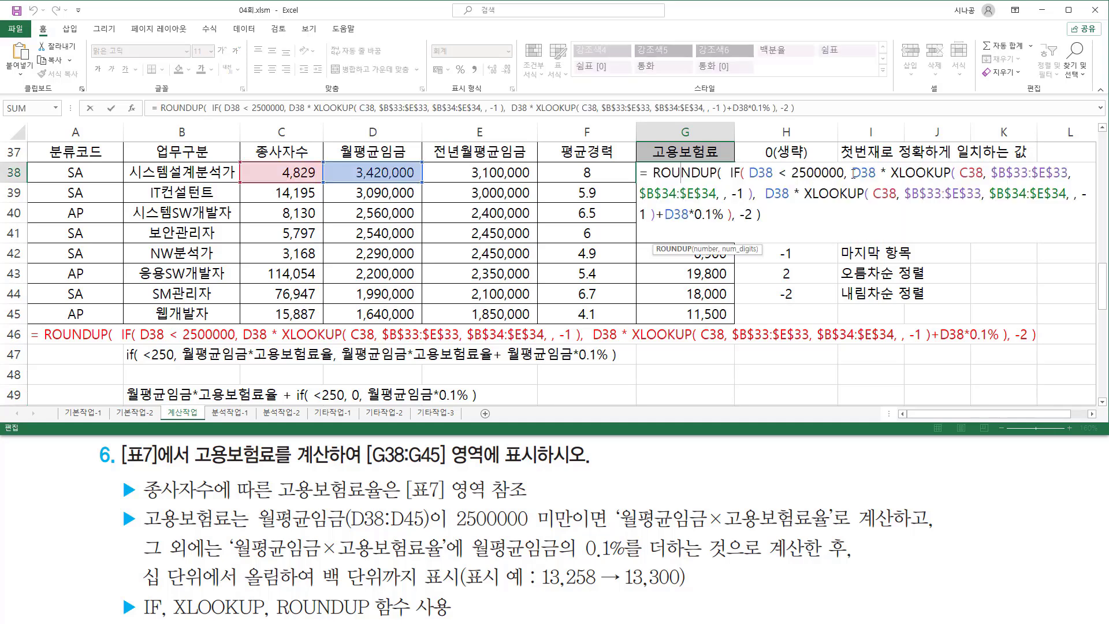
pyautogui.moveTo(852, 173); pyautogui.dragTo(753, 193)
pyautogui.hotkey('ctrl', 'c')
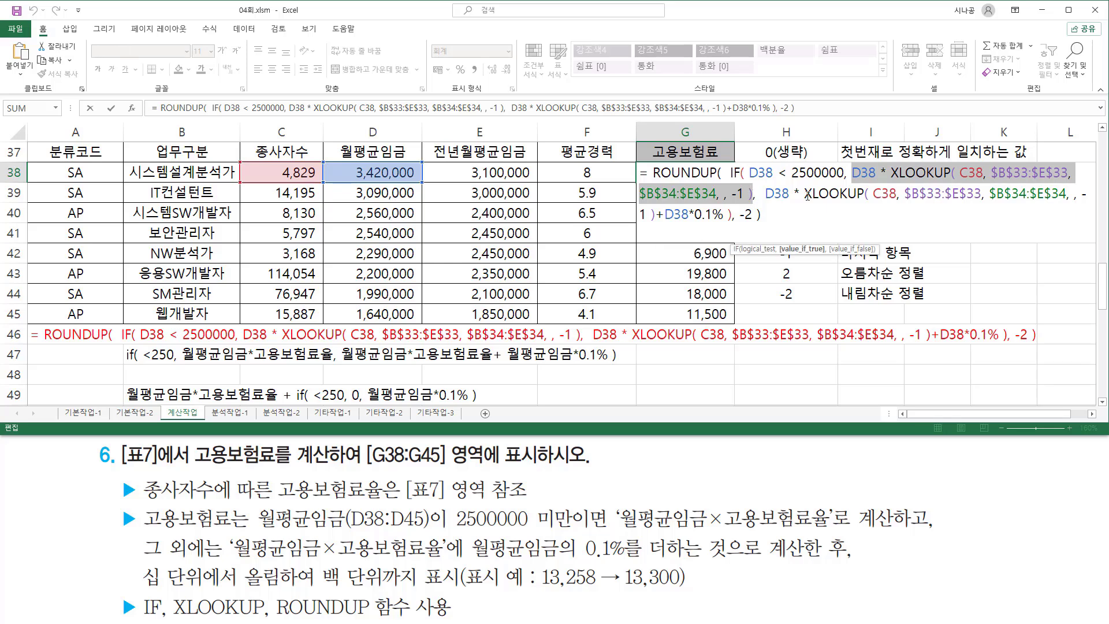
# Replace the whole formula in G38 with an equals sign followed by the copied D38 * XLOOKUP expression
pyautogui.moveTo(779, 218); pyautogui.dragTo(604, 164)
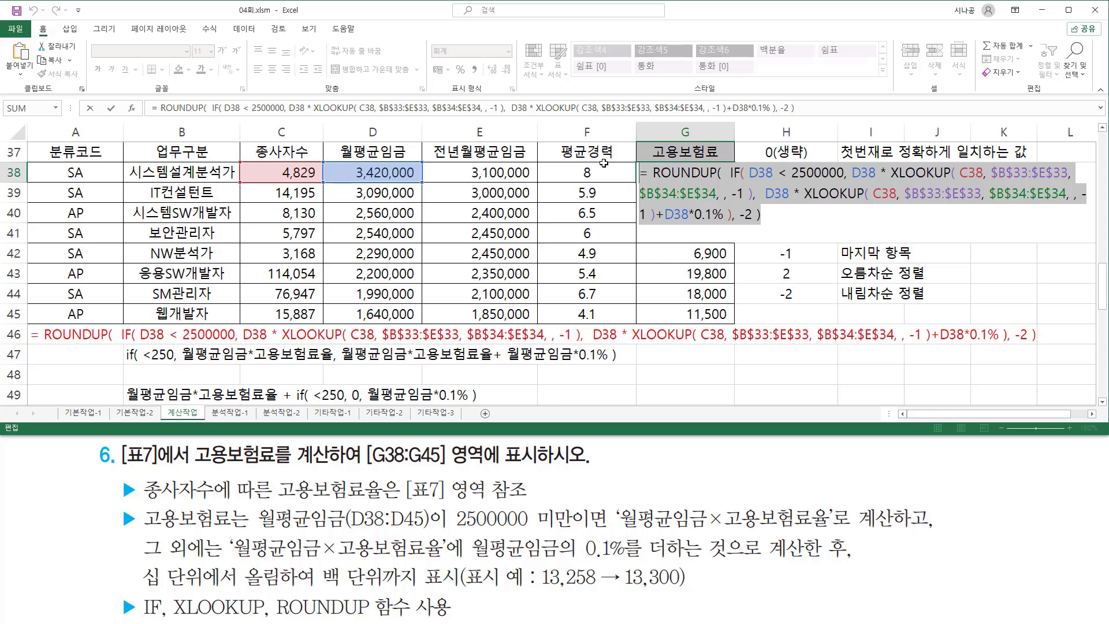
pyautogui.press('BackSpace')
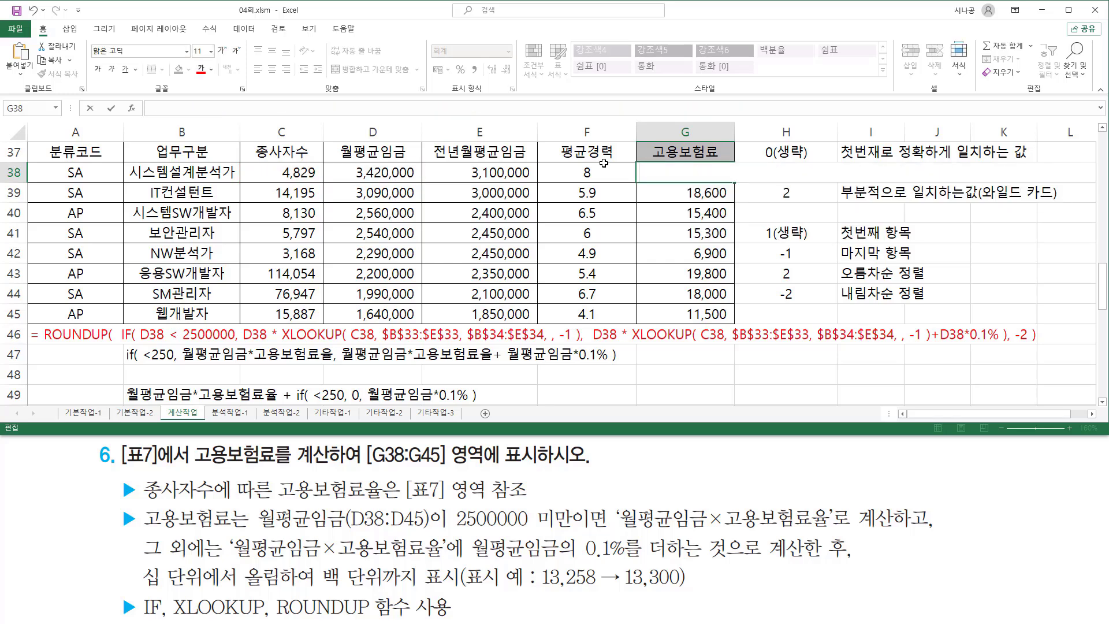
pyautogui.write('=')
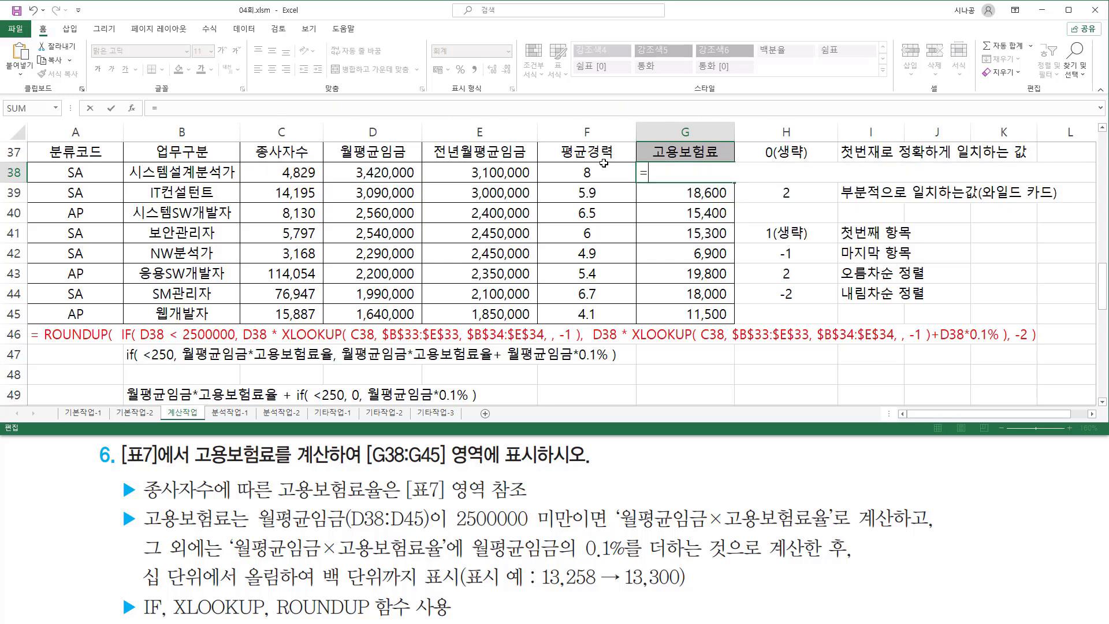
pyautogui.hotkey('ctrl', 'v')
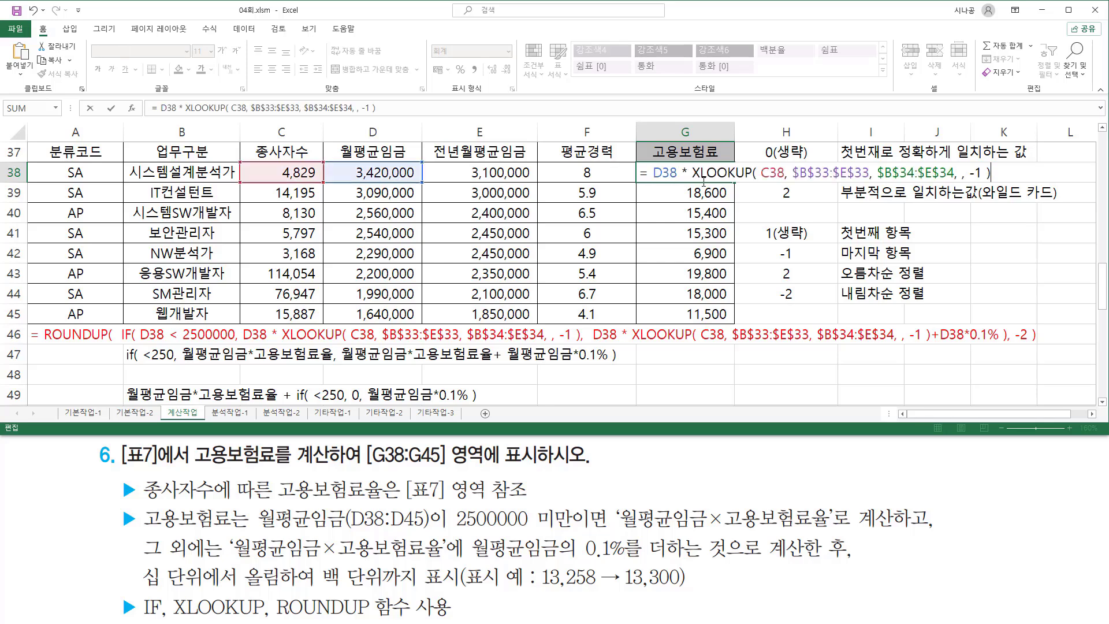
pyautogui.moveTo(123, 379)
pyautogui.mouseDown()
pyautogui.moveTo(151, 401)
pyautogui.moveTo(280, 401)
pyautogui.mouseUp()
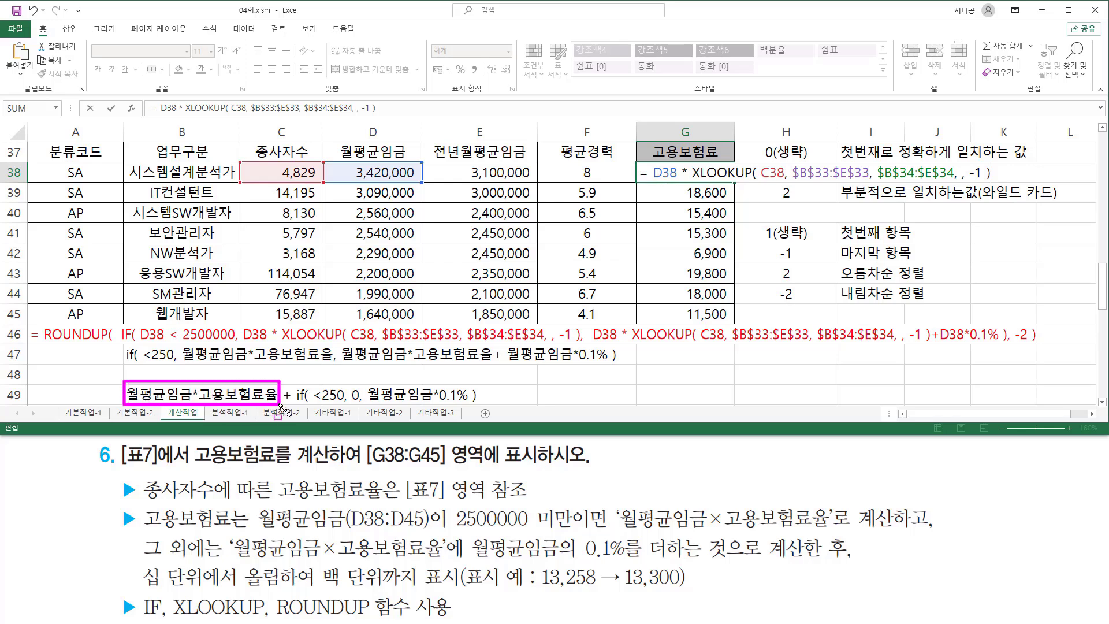
pyautogui.moveTo(648, 181); pyautogui.dragTo(999, 180)
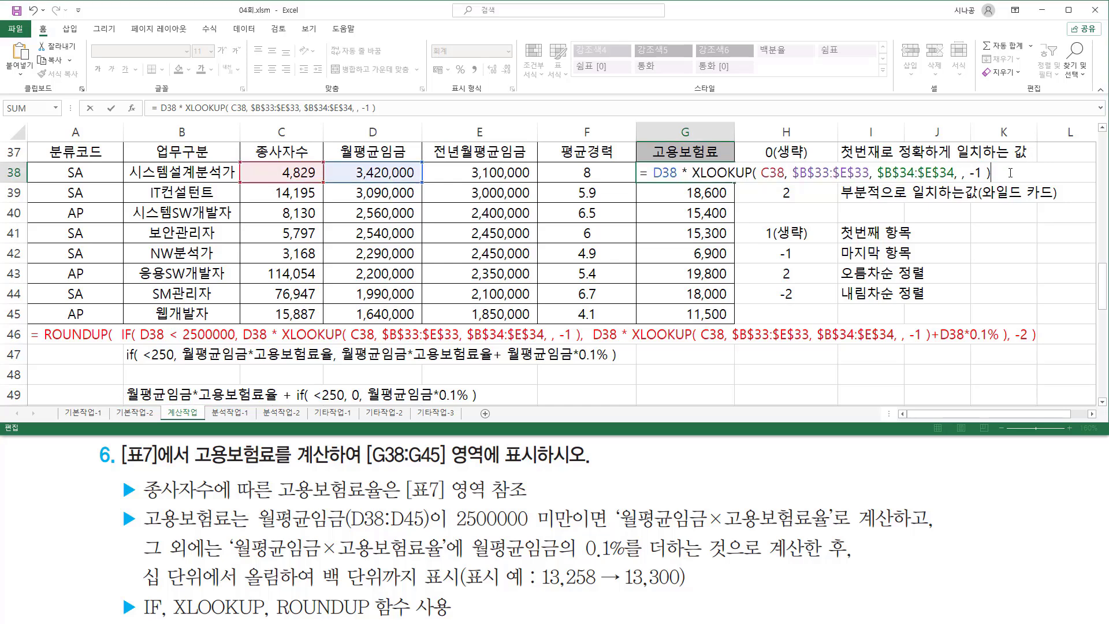
pyautogui.press('Escape')
# Append + IF( to the formula in G38 with the condition D38<2500000 as its first argument
pyautogui.write('+')
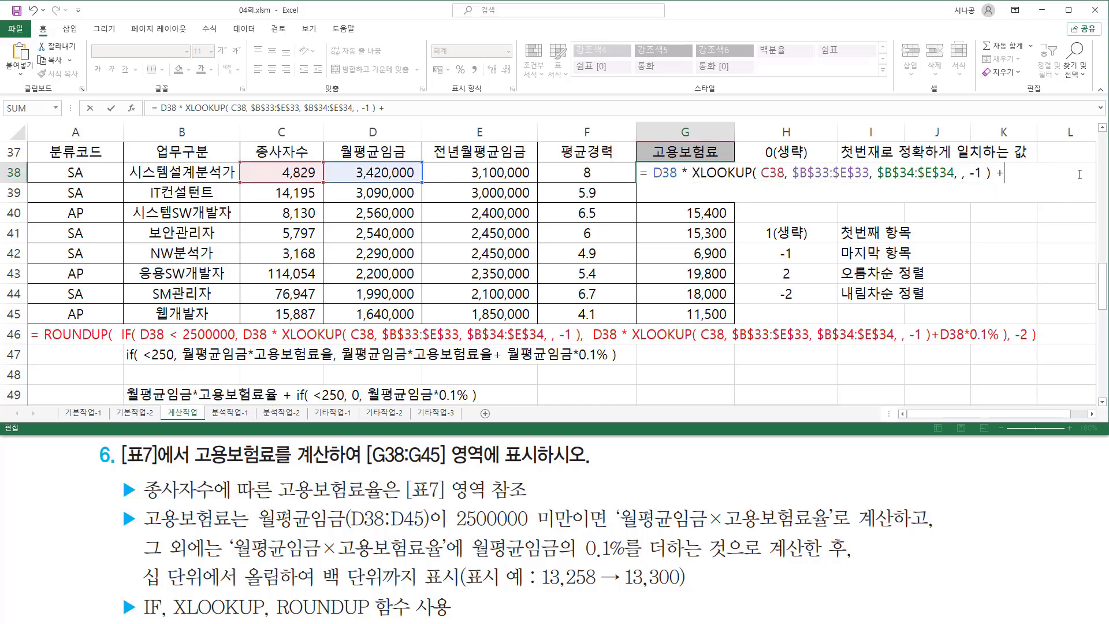
pyautogui.write(' if')
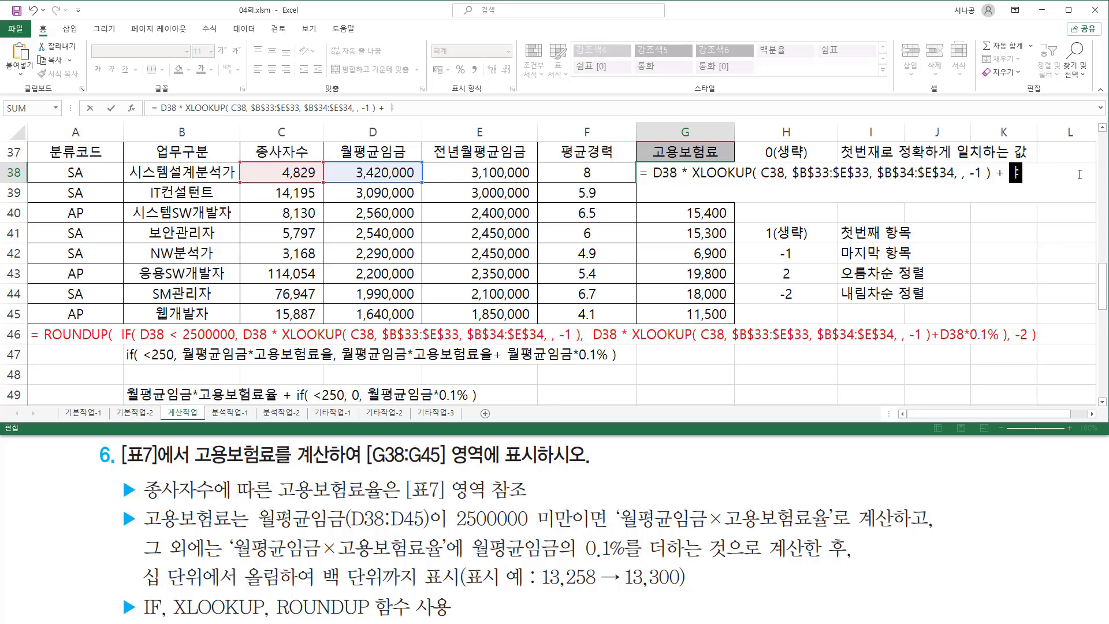
pyautogui.write('(')
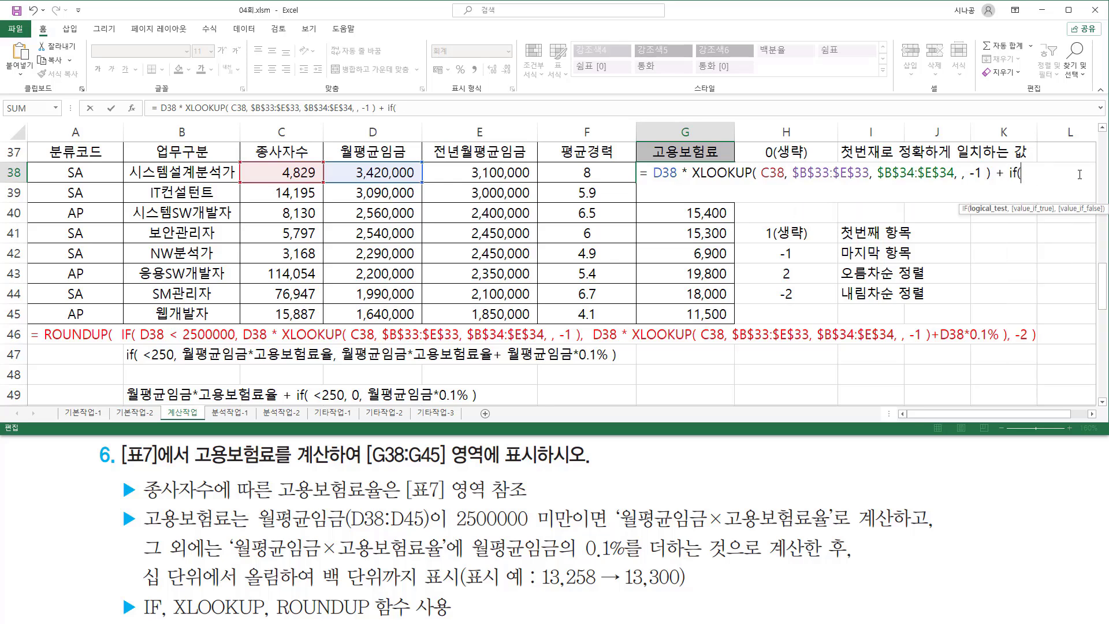
pyautogui.click(363, 169)
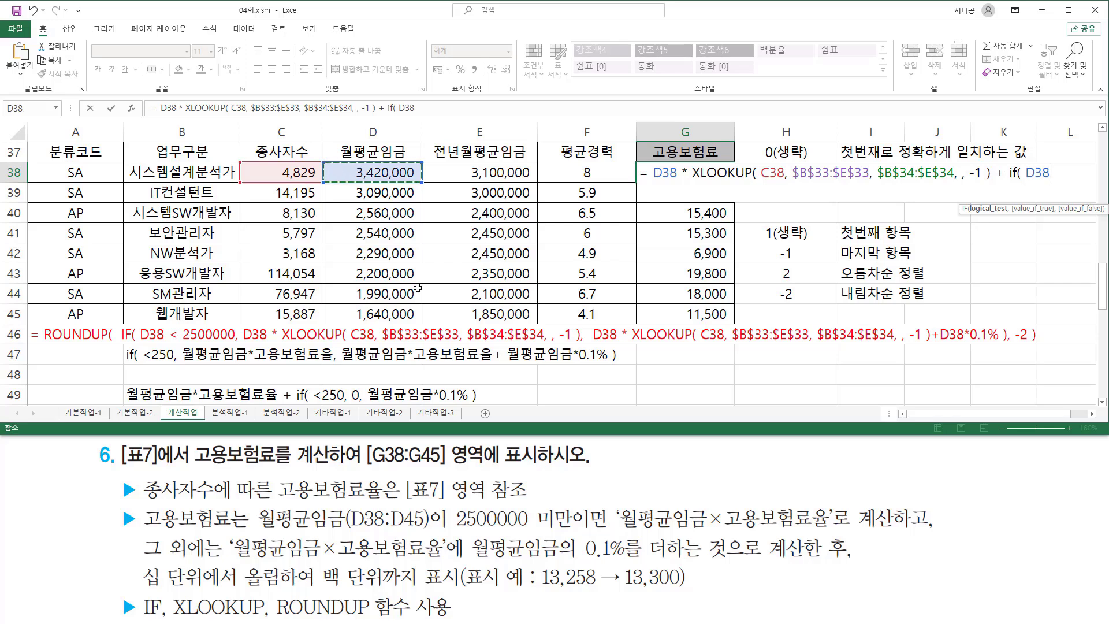
pyautogui.write('<2500000')
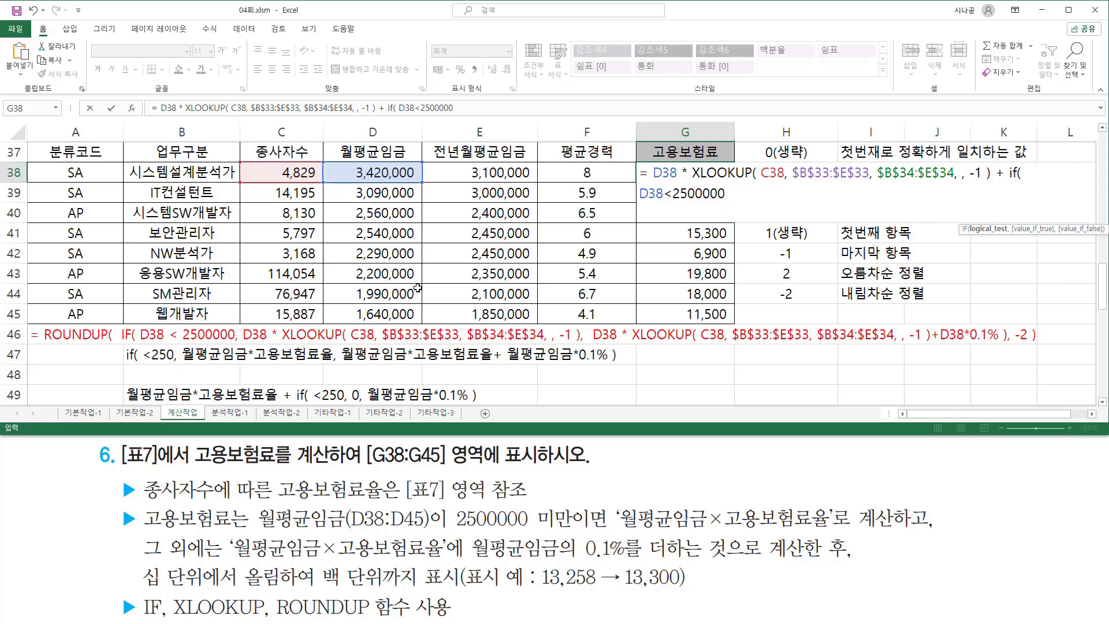
pyautogui.write(' ,')
# Complete the IF in G38 with 0 for the true case and D38*0.1% for the false case, and enter the formula
pyautogui.moveTo(650, 180); pyautogui.dragTo(992, 182)
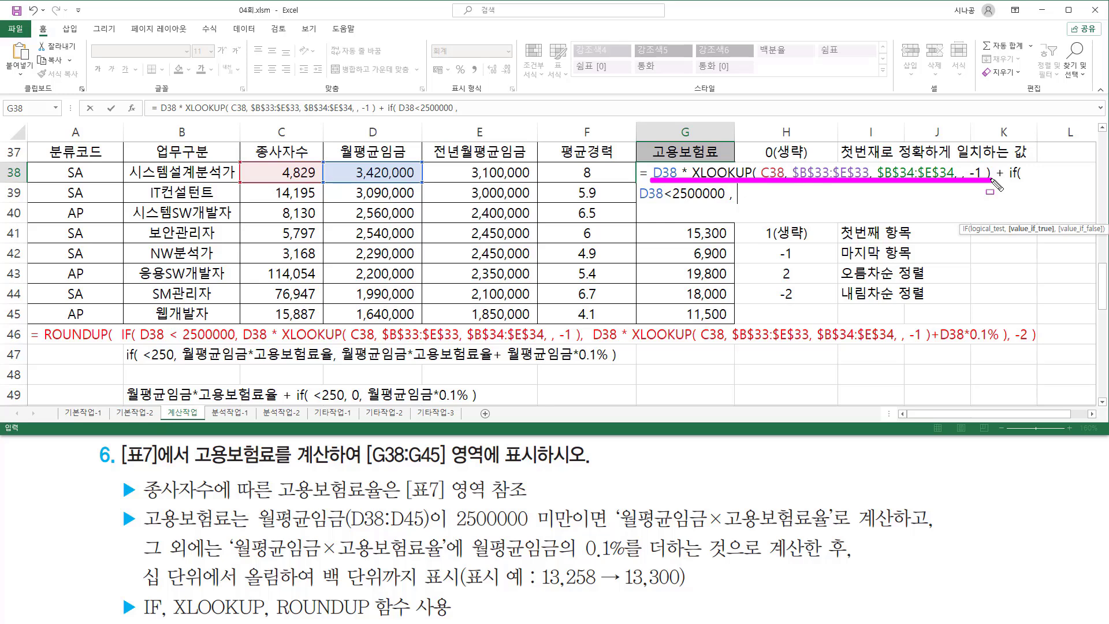
pyautogui.press('Escape')
pyautogui.write('0')
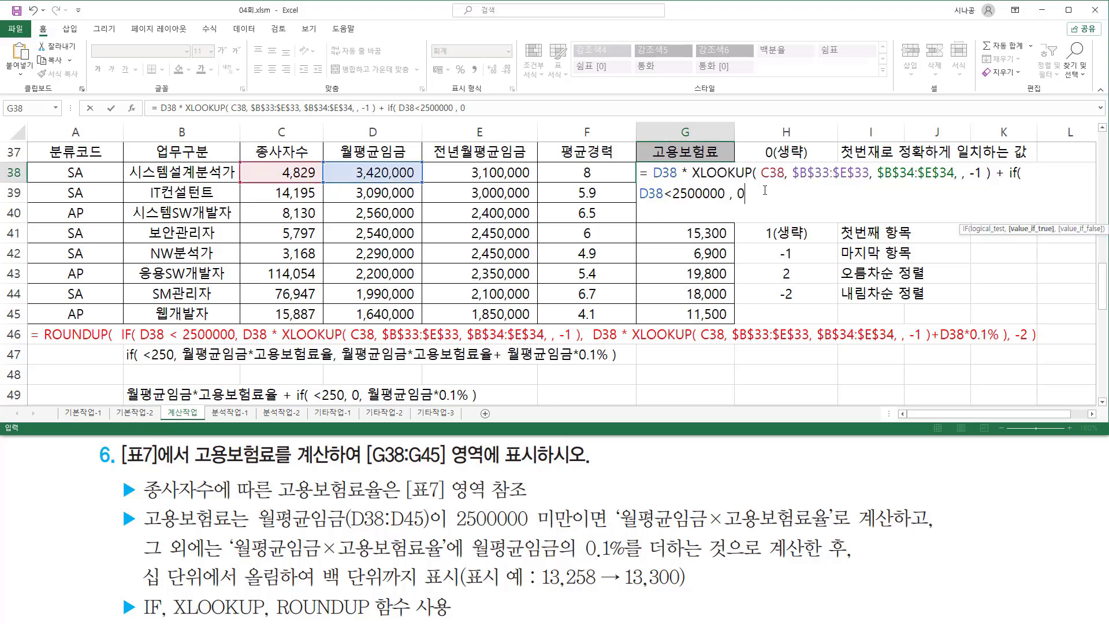
pyautogui.write(',')
pyautogui.click(378, 169)
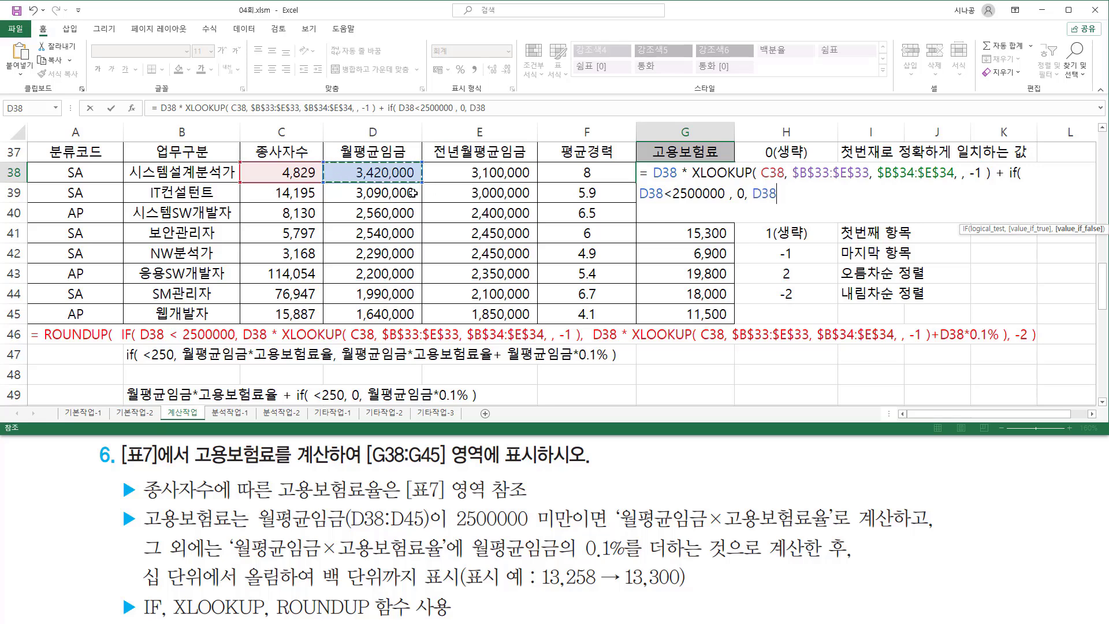
pyautogui.write('*0.1%')
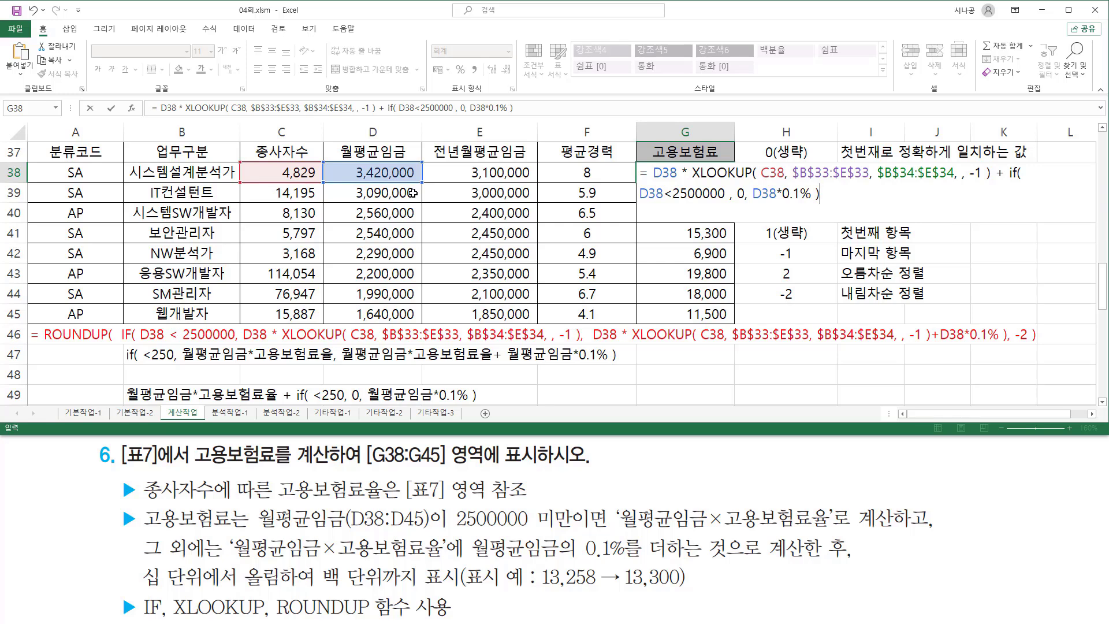
pyautogui.press('Return')
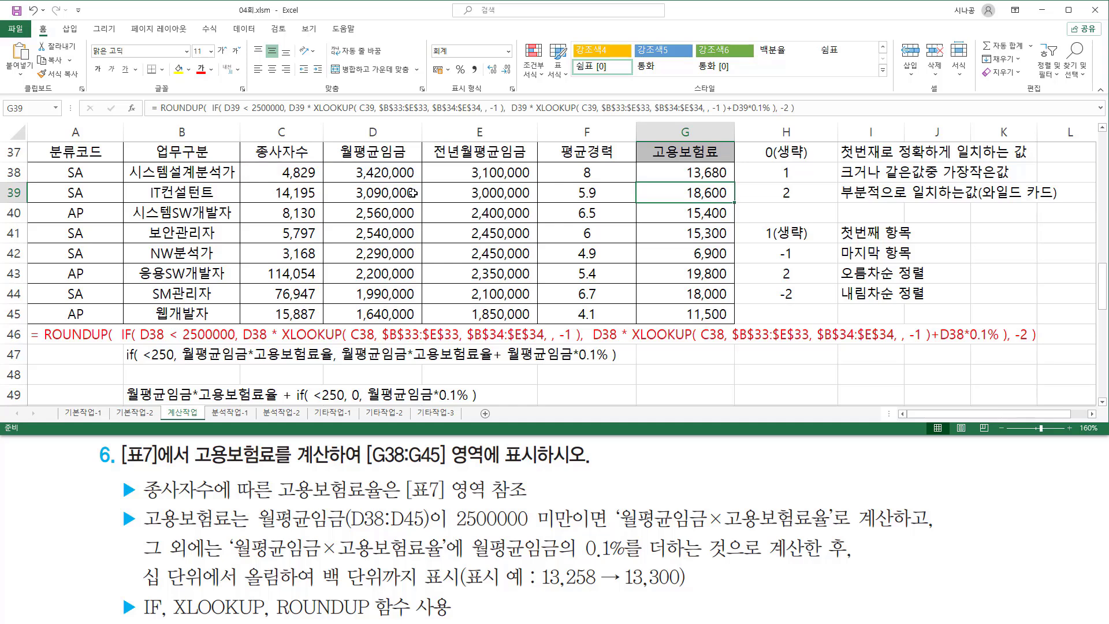
# Reopen the formula in G38 and insert ROUNDUP( directly after the equals sign
pyautogui.click(724, 168)
pyautogui.doubleClick(724, 169)
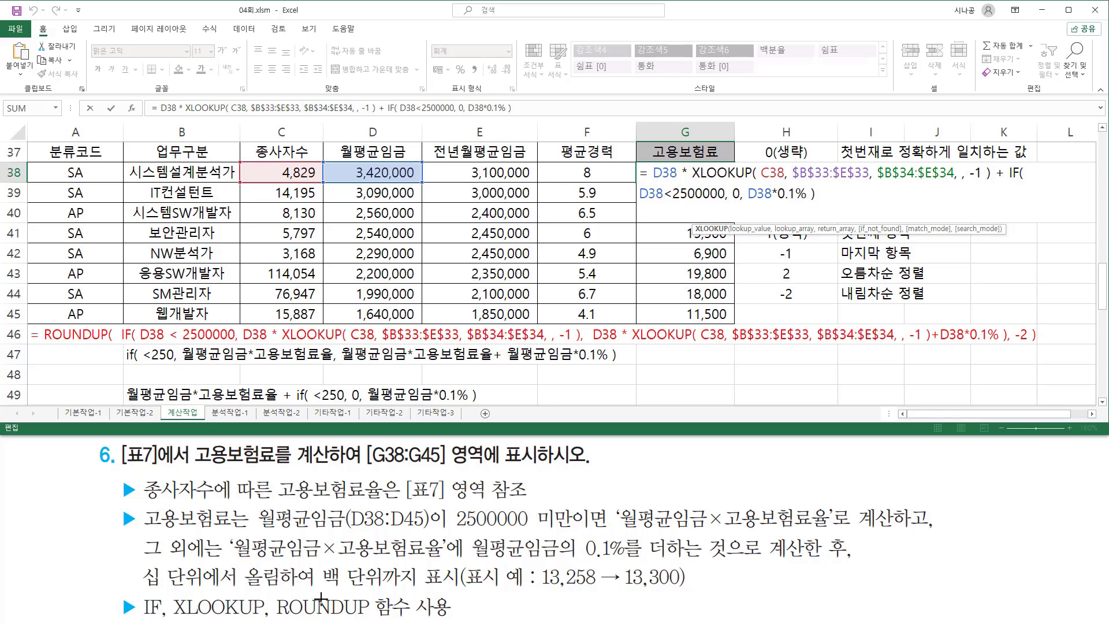
pyautogui.click(645, 177)
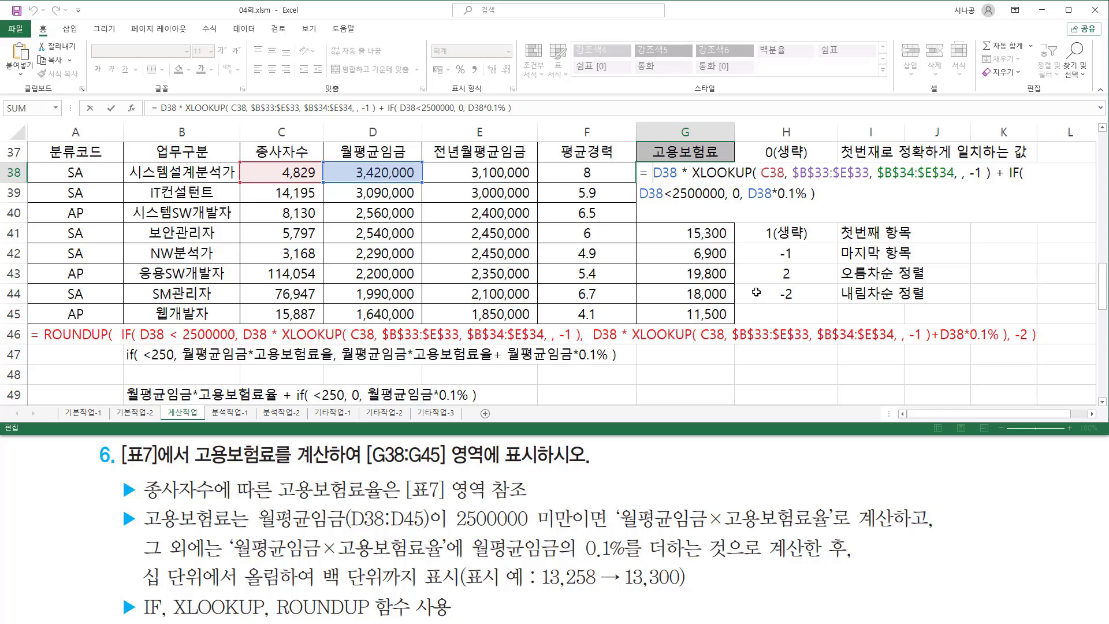
pyautogui.write('round')
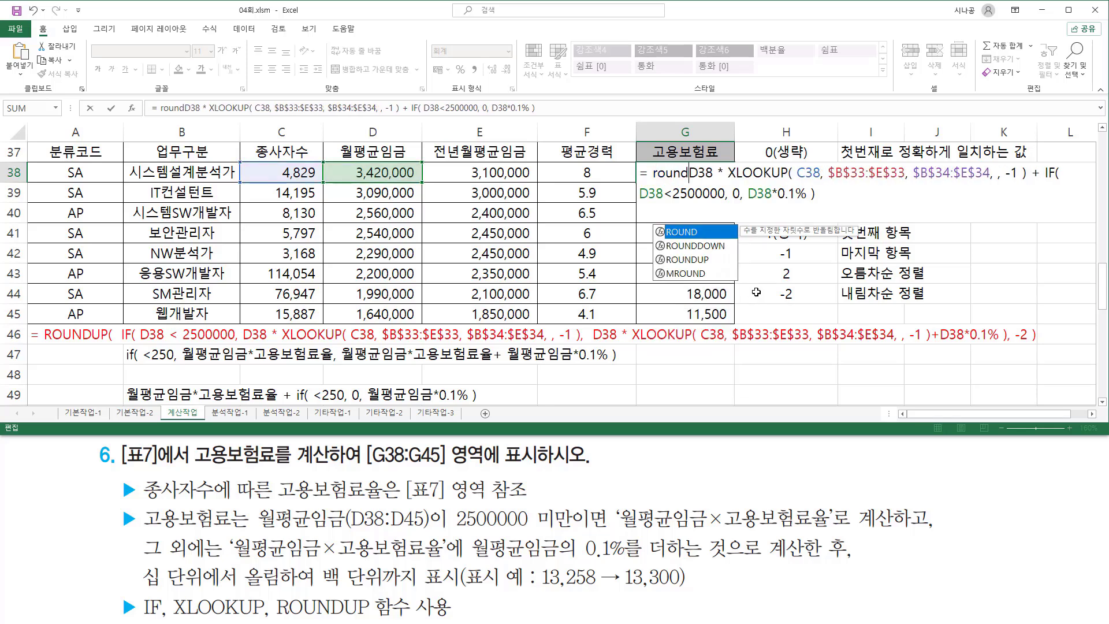
pyautogui.write('u')
pyautogui.press('Tab')
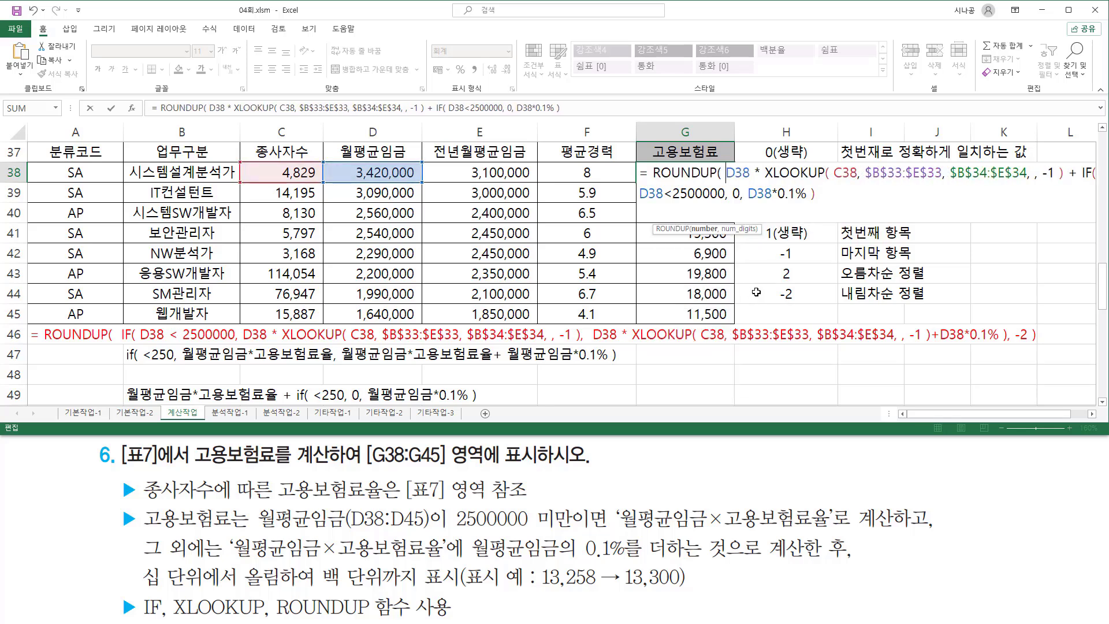
# Finish the ROUNDUP in G38 with -2 as the number of digits after the whole calculation, and enter the formula
pyautogui.hotkey('shift', 'Down')
pyautogui.hotkey('ctrl', 'shift', 'Right')
pyautogui.hotkey('ctrl', 'shift', 'Right')
pyautogui.hotkey('ctrl', 'shift', 'Right')
pyautogui.hotkey('ctrl', 'shift', 'Right')
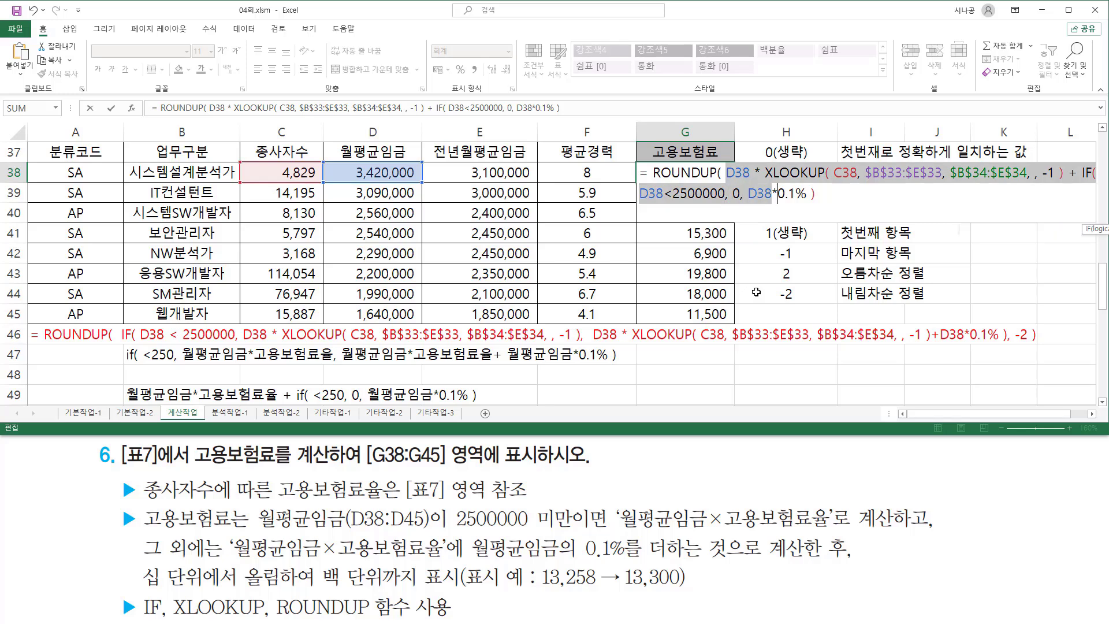
pyautogui.press('End')
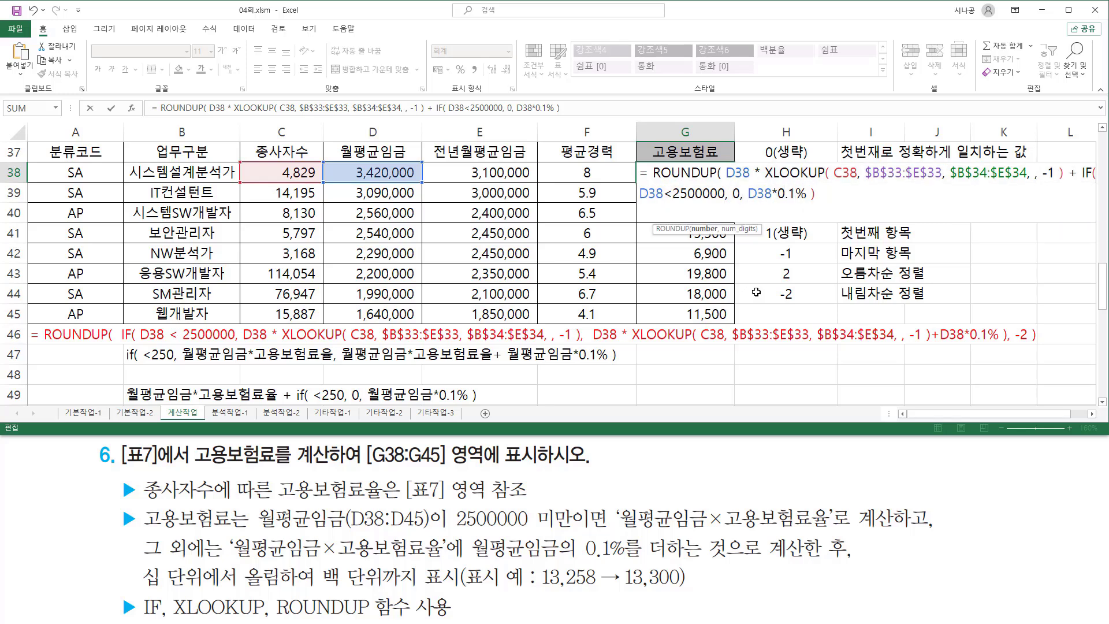
pyautogui.write(', -2 )')
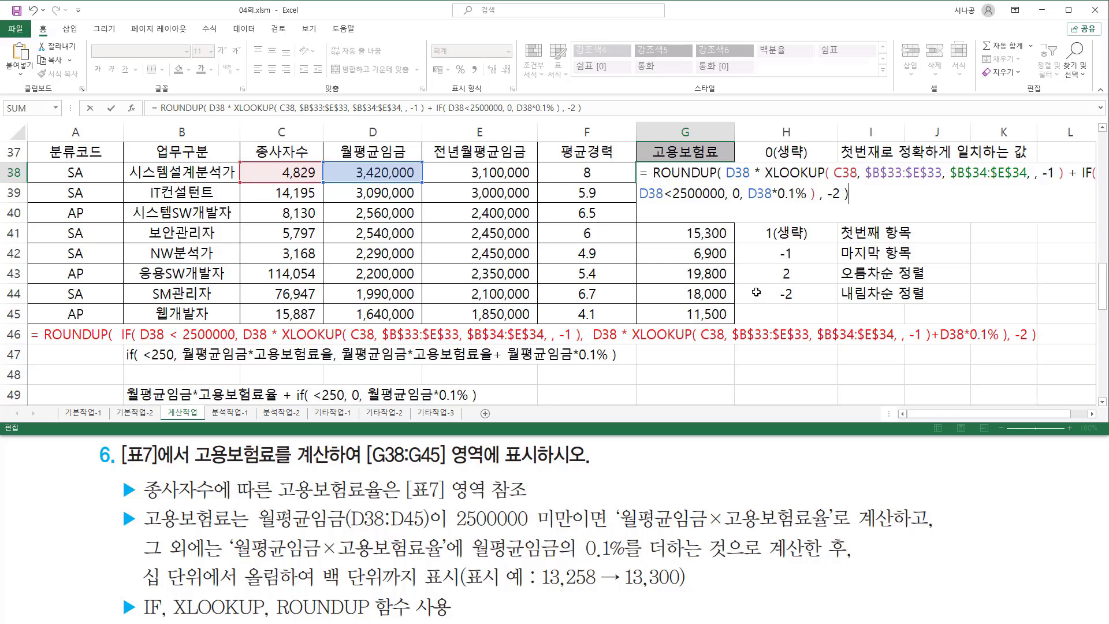
pyautogui.press('Return')
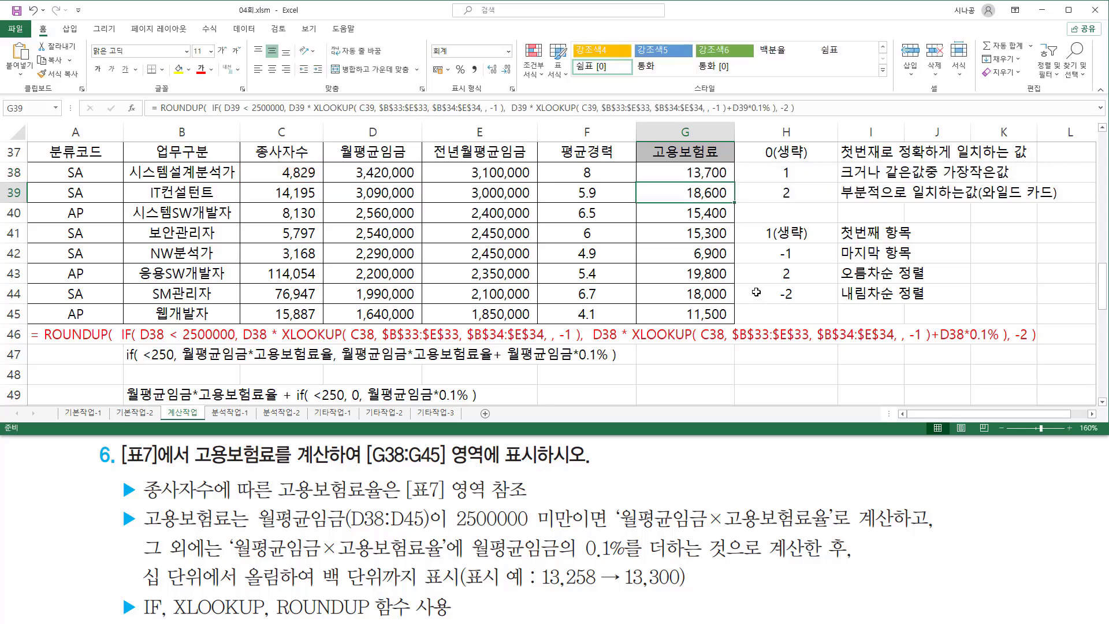
# Fill the new ROUNDUP formula from G38 down to G45
pyautogui.click(711, 176)
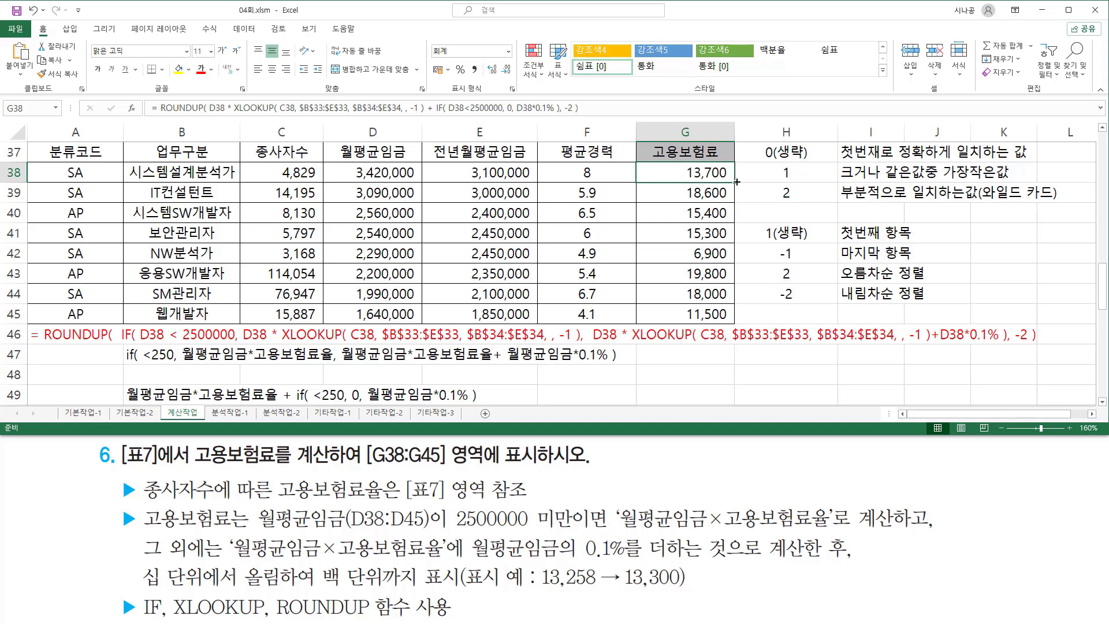
pyautogui.moveTo(737, 182); pyautogui.dragTo(735, 321)
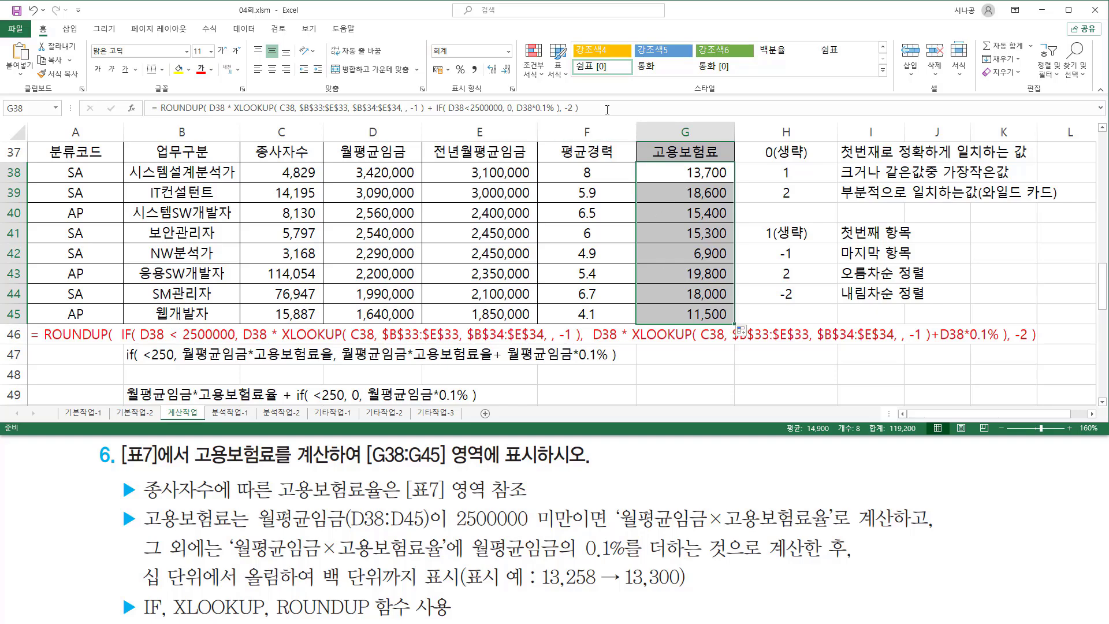
pyautogui.scroll(-2, 1067, 395)
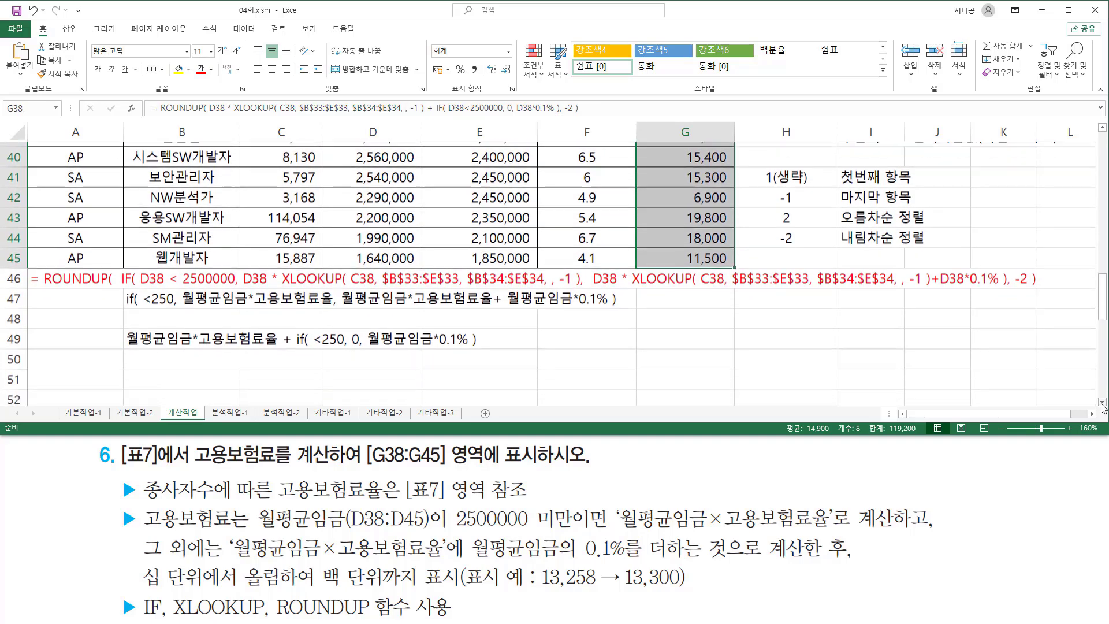
# Enter the G38 ROUNDUP formula as plain text in A50, preceded by an apostrophe, and colour its font red
pyautogui.click(85, 335)
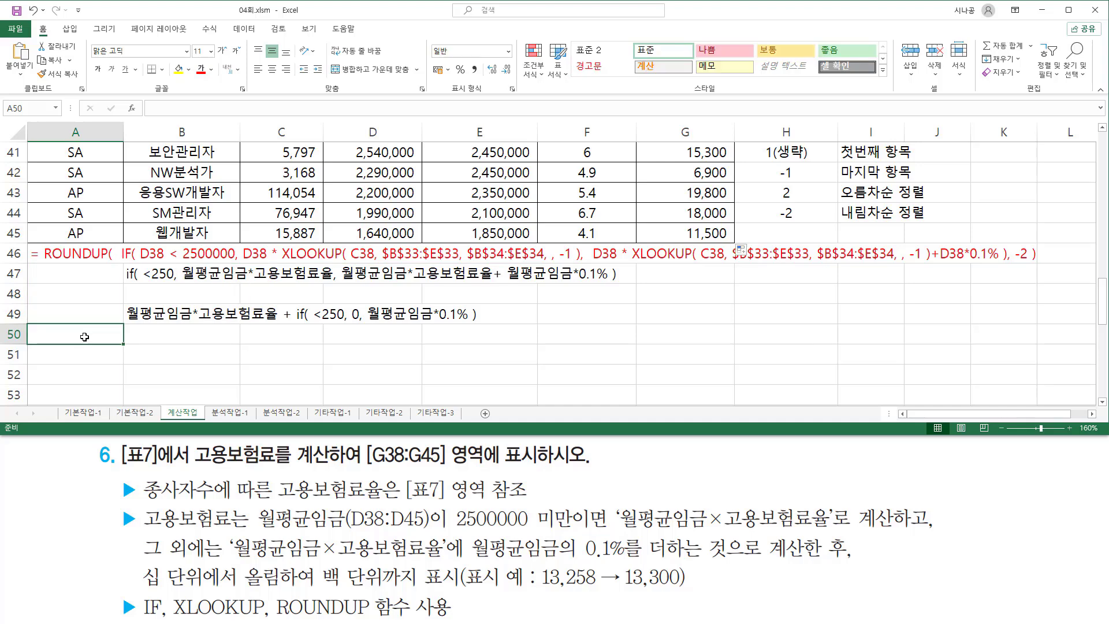
pyautogui.write("'")
pyautogui.write('= ROUNDUP( D38 * XLOOKUP( C38, $B$33:$E$33, $B$34:$E$34, , -1 ) + IF( D38<2500000, 0, D38*0.1% ), -2 )')
pyautogui.hotkey('ctrl', 'Return')
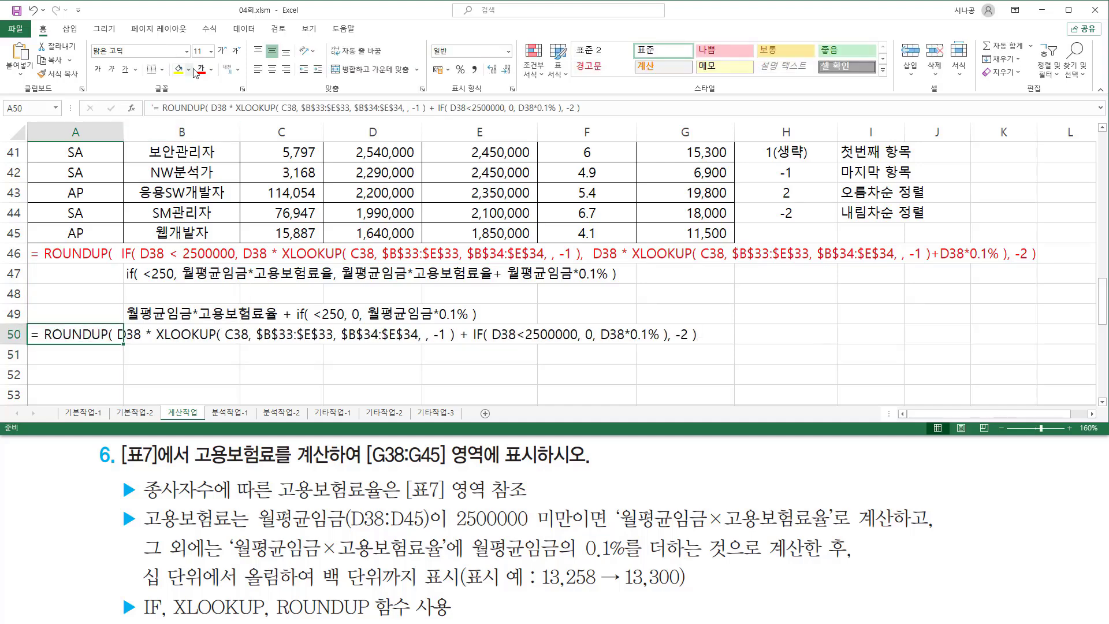
pyautogui.click(198, 69)
pyautogui.click(180, 370)
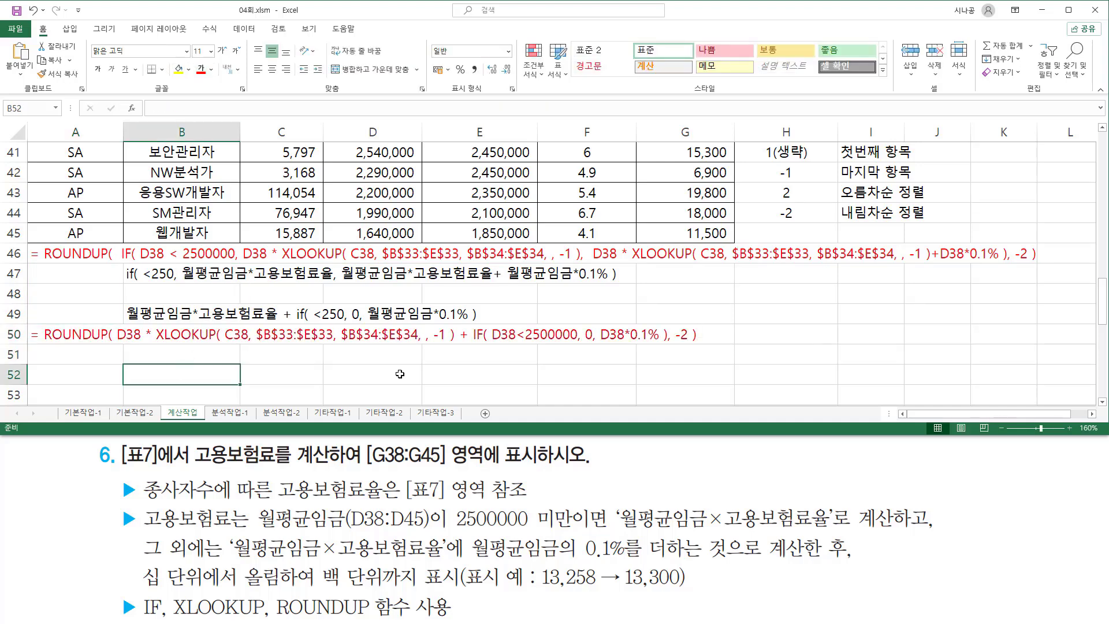
pyautogui.click(807, 312)
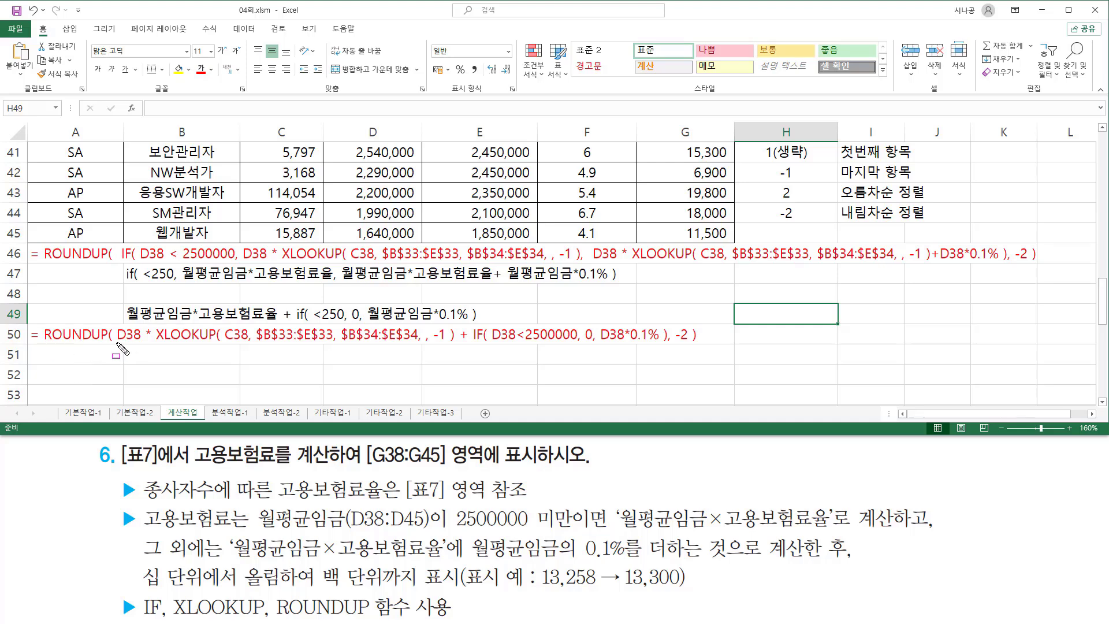
# Examine the A50 formula's ROUNDUP, XLOOKUP and IF parts against the formula outline in row 49
pyautogui.moveTo(114, 342)
pyautogui.mouseDown()
pyautogui.moveTo(456, 345)
pyautogui.moveTo(666, 322)
pyautogui.moveTo(691, 343)
pyautogui.mouseUp()
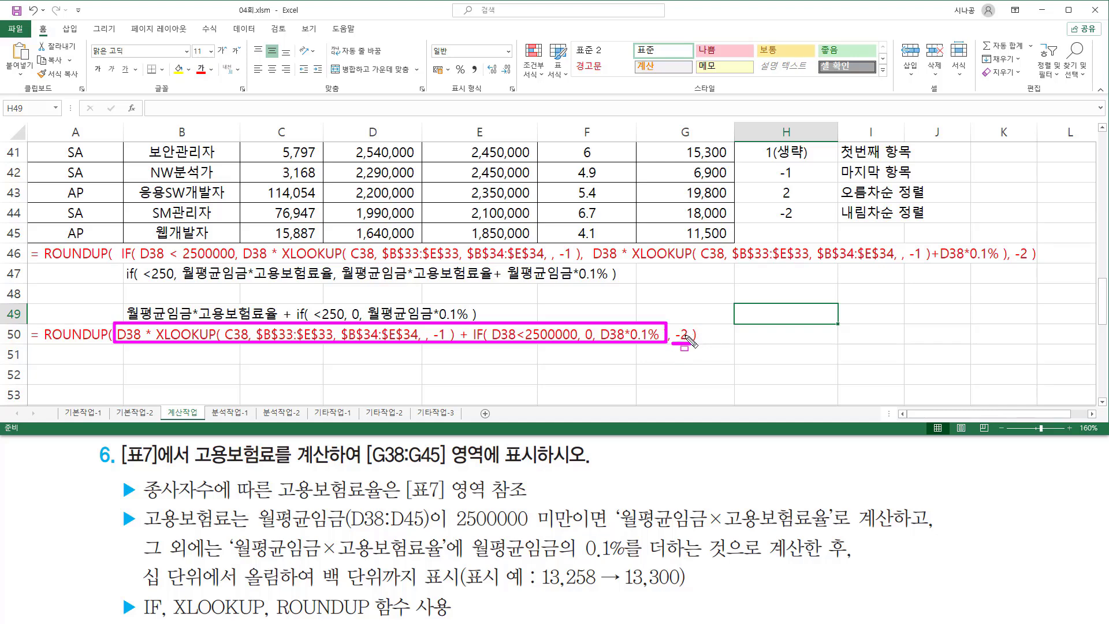
pyautogui.press('Escape')
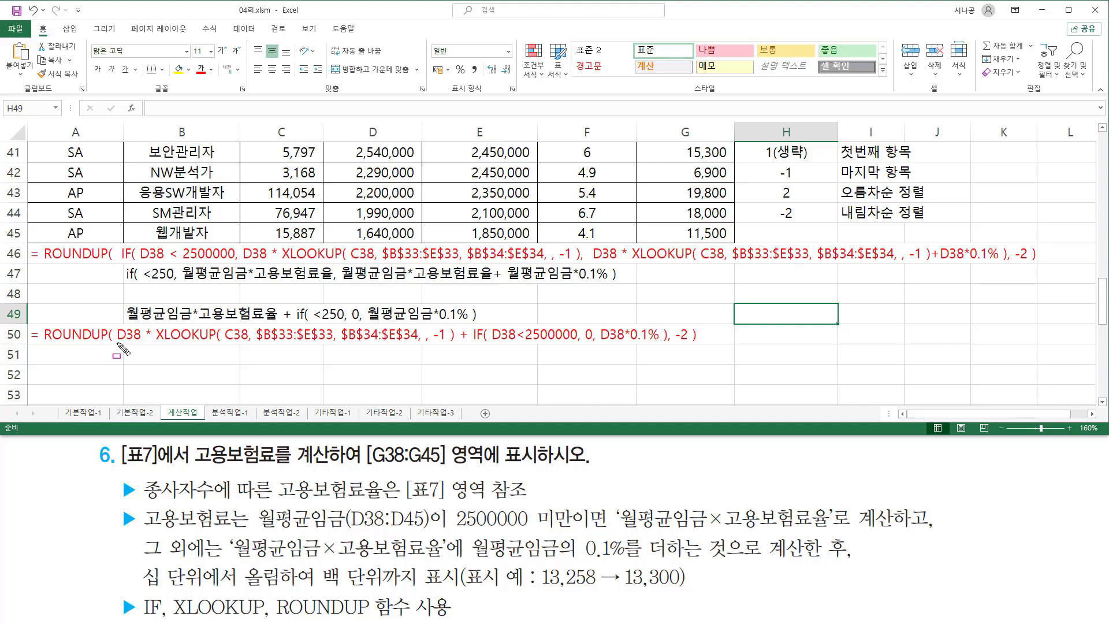
pyautogui.moveTo(119, 345)
pyautogui.mouseDown()
pyautogui.moveTo(461, 354)
pyautogui.moveTo(454, 326)
pyautogui.mouseUp()
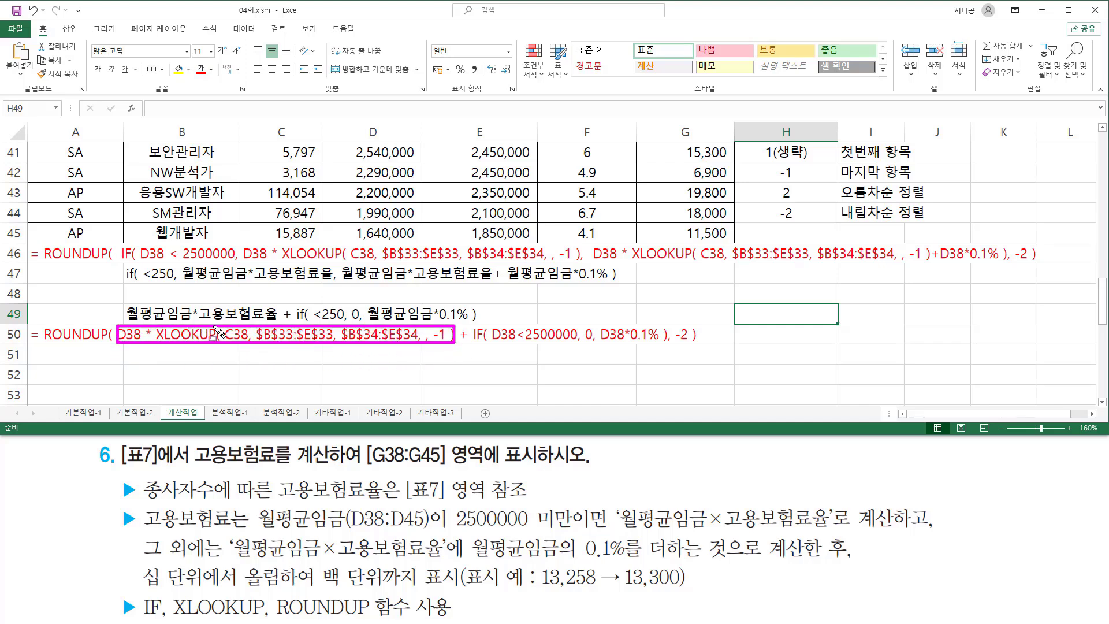
pyautogui.moveTo(125, 302)
pyautogui.mouseDown()
pyautogui.moveTo(257, 334)
pyautogui.moveTo(286, 332)
pyautogui.moveTo(281, 323)
pyautogui.mouseUp()
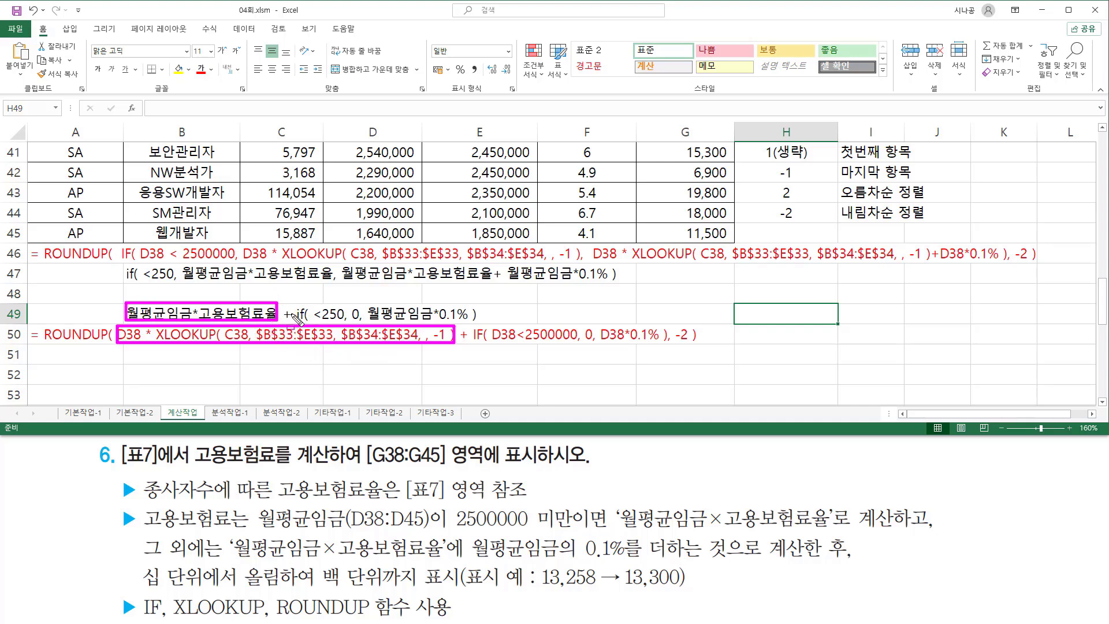
pyautogui.moveTo(470, 325); pyautogui.dragTo(456, 362)
pyautogui.moveTo(282, 300); pyautogui.dragTo(295, 323)
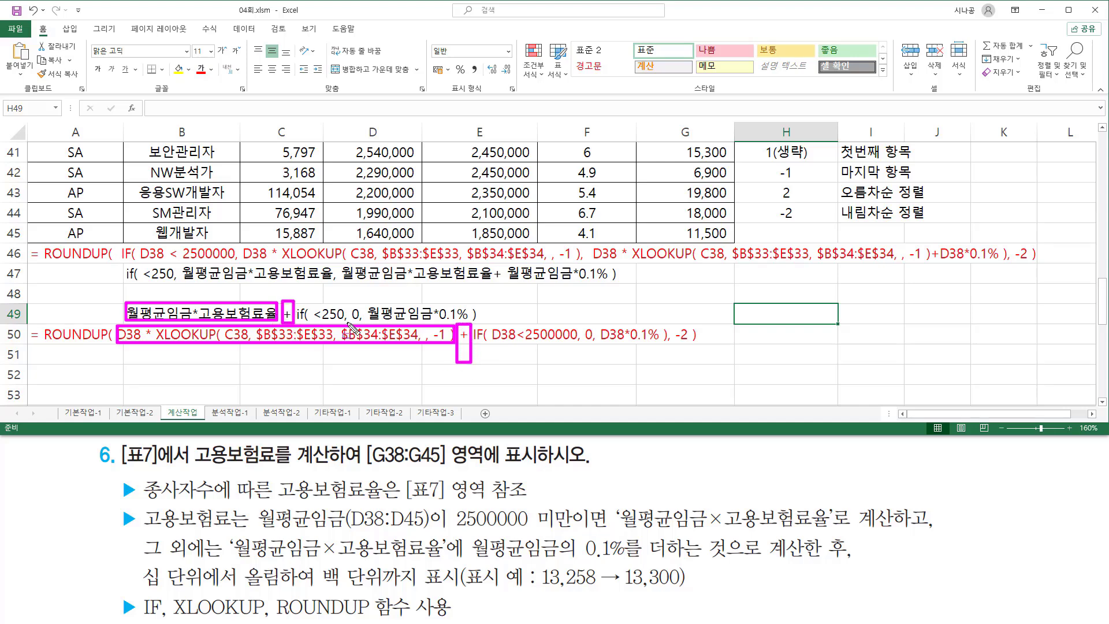
pyautogui.moveTo(492, 342); pyautogui.dragTo(573, 342)
pyautogui.moveTo(584, 320); pyautogui.dragTo(594, 359)
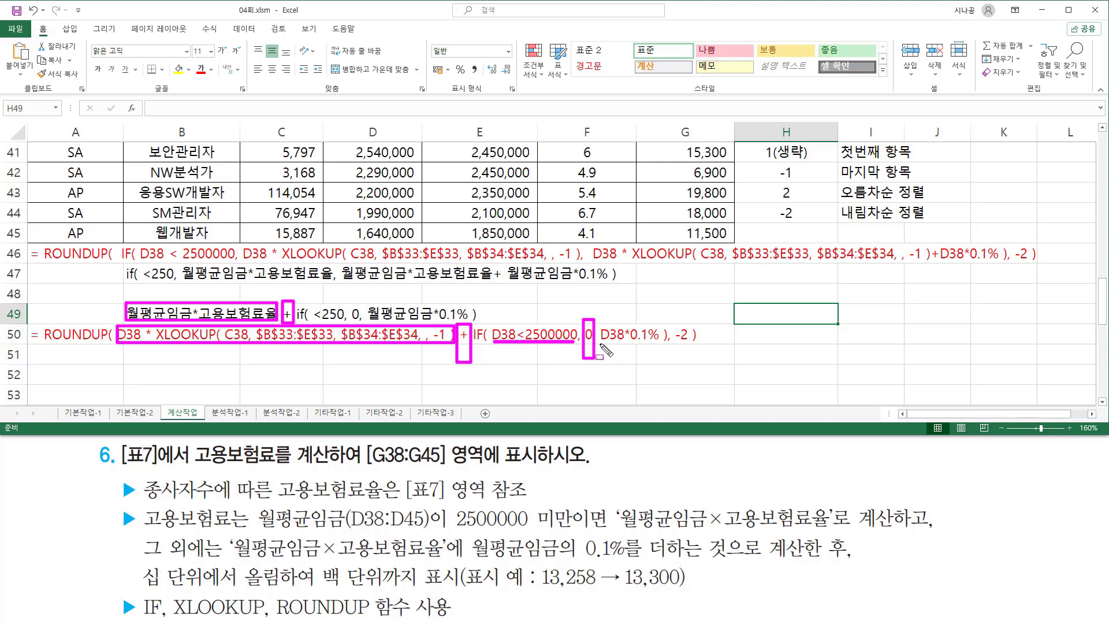
pyautogui.moveTo(599, 341); pyautogui.dragTo(658, 342)
pyautogui.press('Escape')
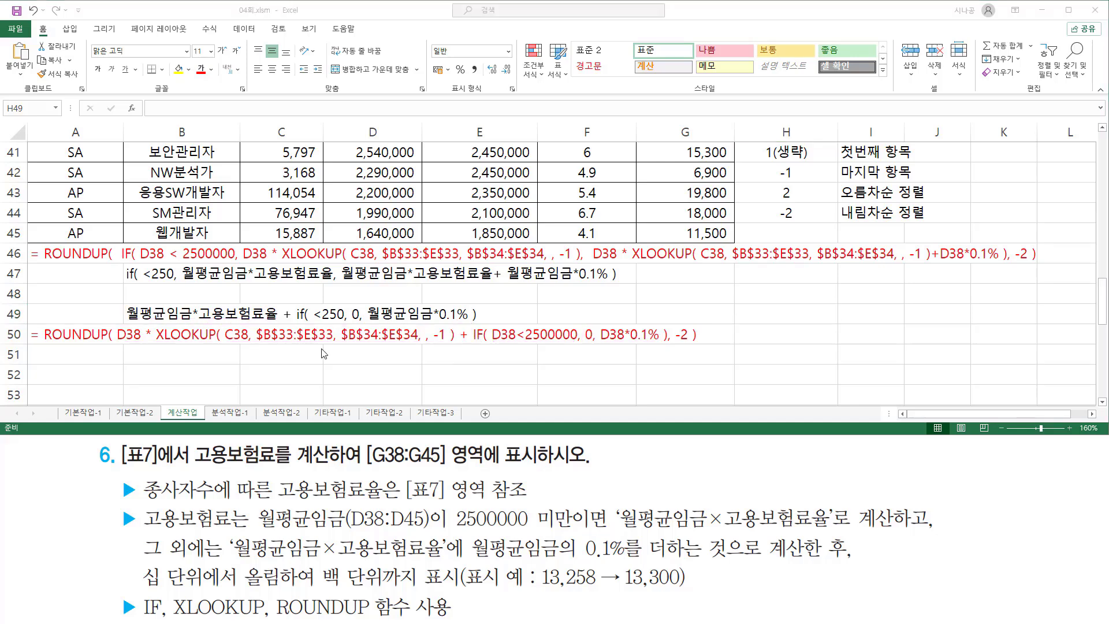
# Compare the longer formula text in A46 with the shorter one in A50 and check the functions the task requires
pyautogui.click(209, 366)
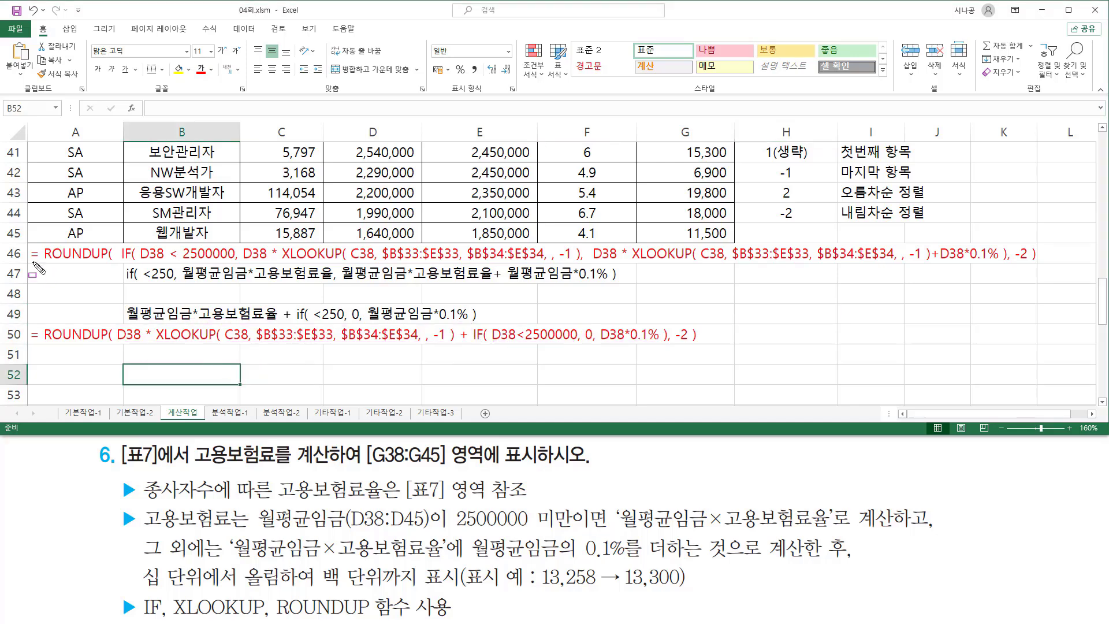
pyautogui.moveTo(28, 239); pyautogui.dragTo(1048, 267)
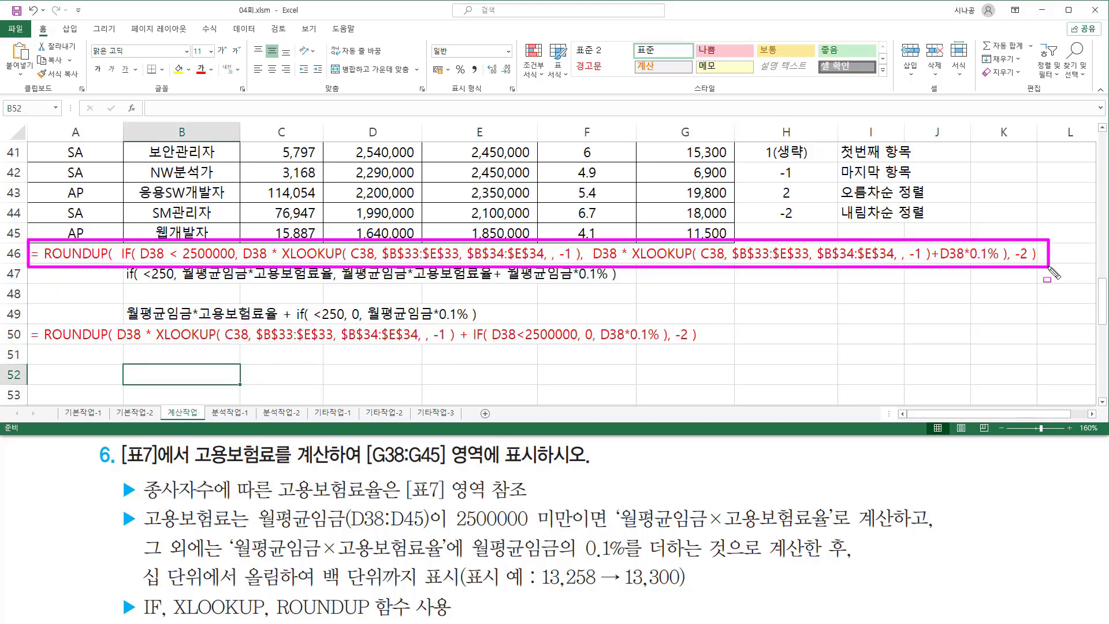
pyautogui.moveTo(23, 323); pyautogui.dragTo(724, 342)
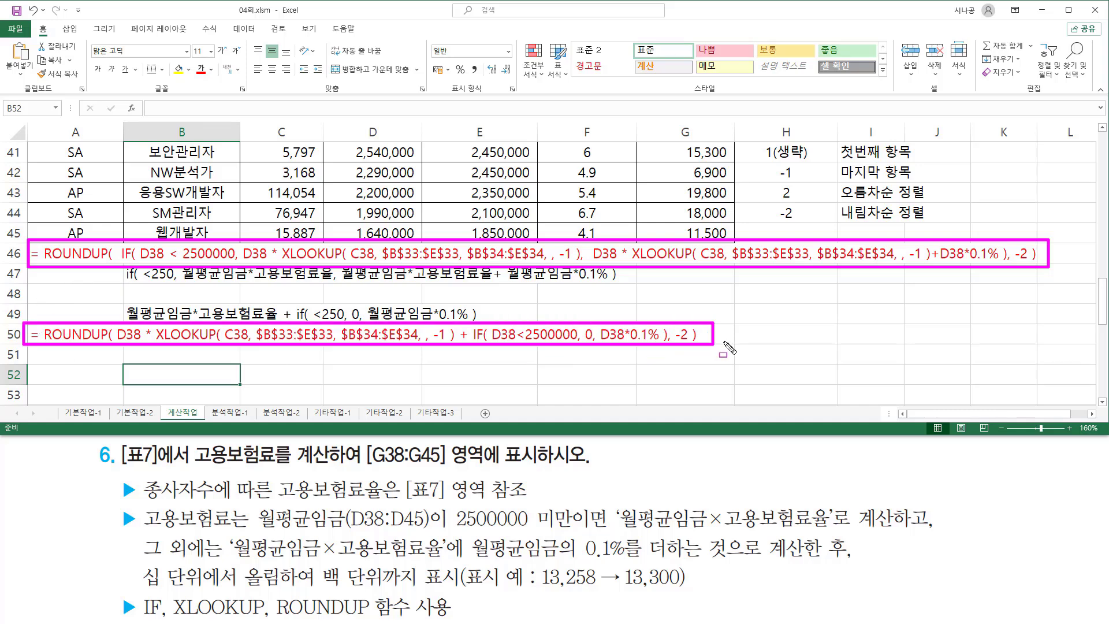
pyautogui.press('Escape')
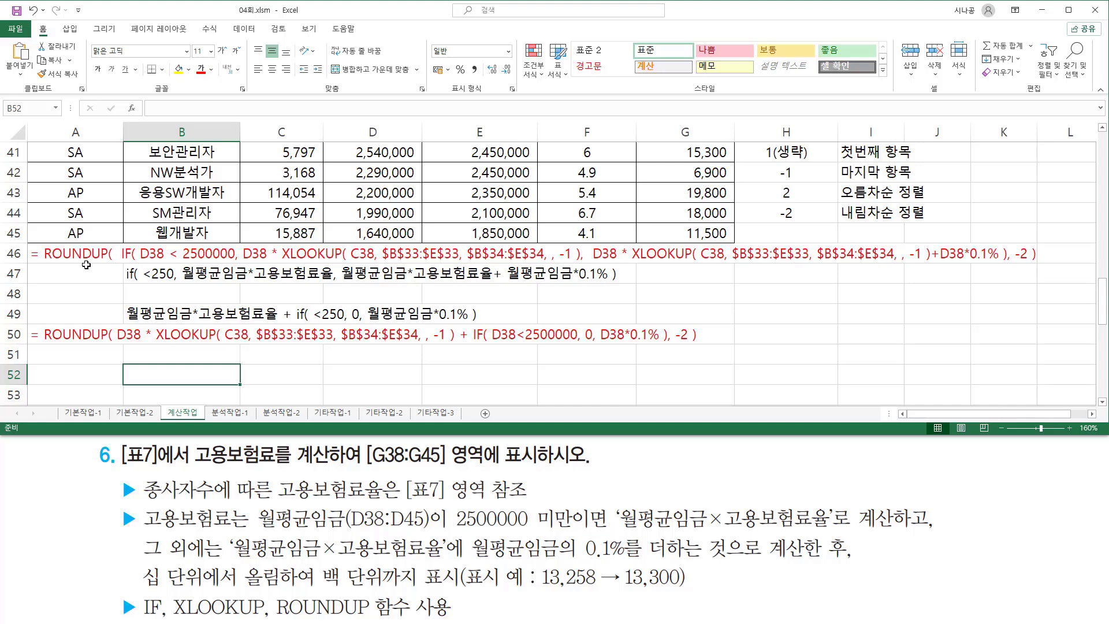
pyautogui.moveTo(28, 241); pyautogui.dragTo(1049, 265)
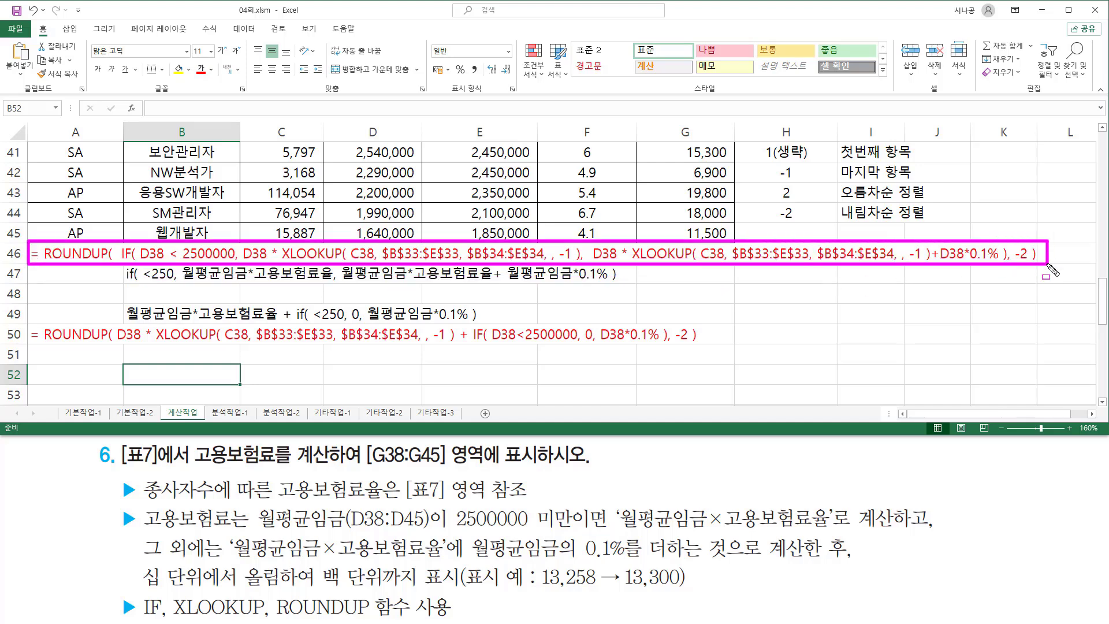
pyautogui.moveTo(23, 325); pyautogui.dragTo(703, 345)
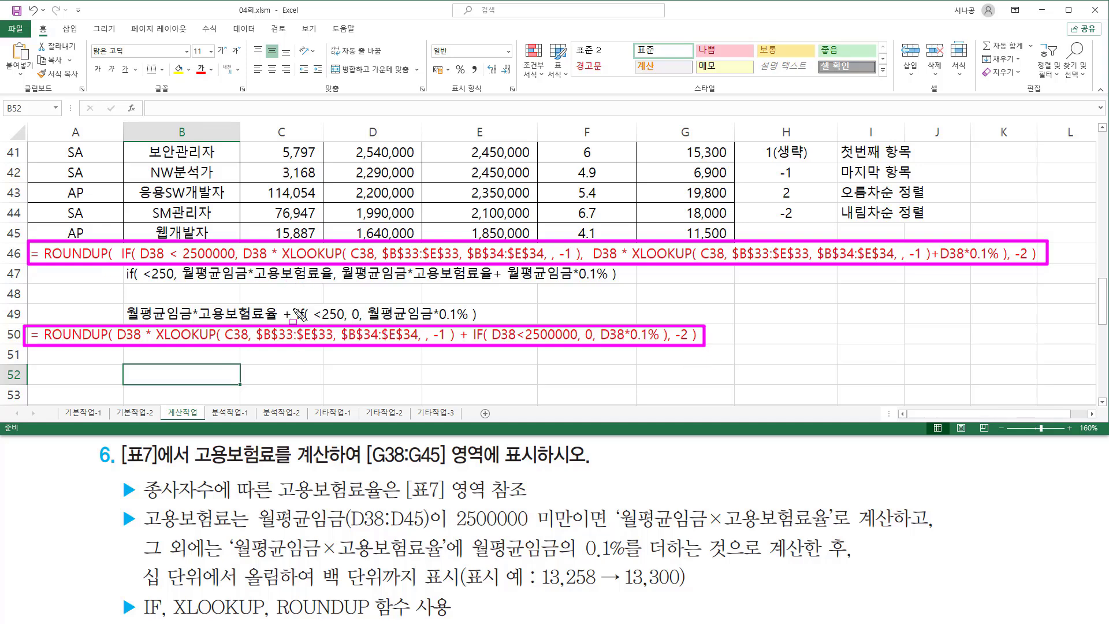
pyautogui.moveTo(137, 591); pyautogui.dragTo(462, 619)
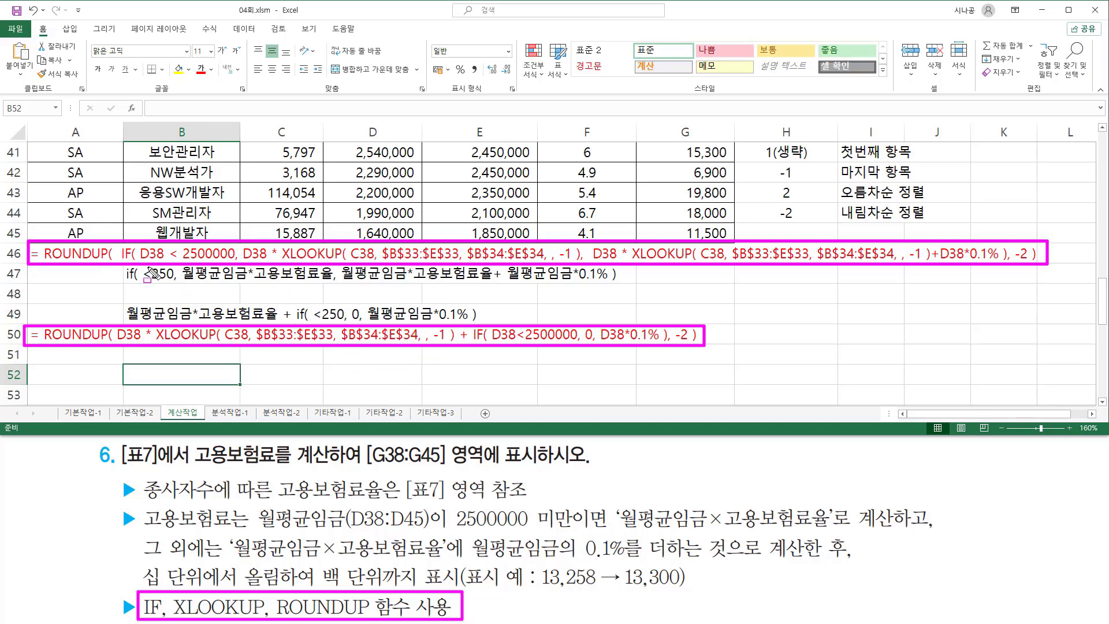
pyautogui.press('Escape')
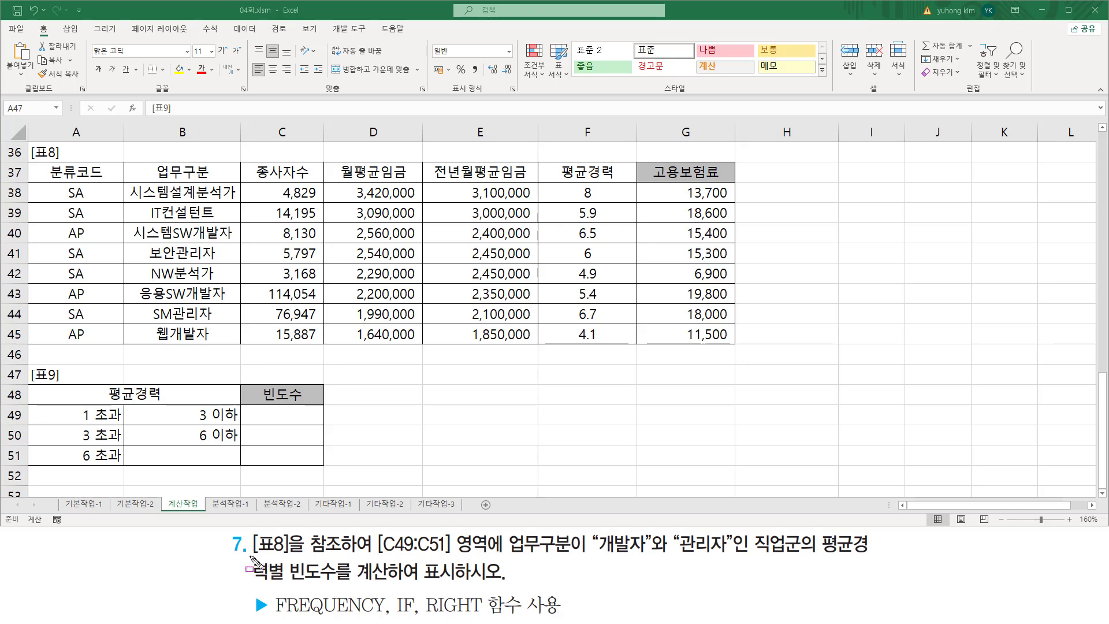
# Read task 7, matching its source table [표8] and target range C49:C51 to the sheet
pyautogui.moveTo(250, 557); pyautogui.dragTo(365, 557)
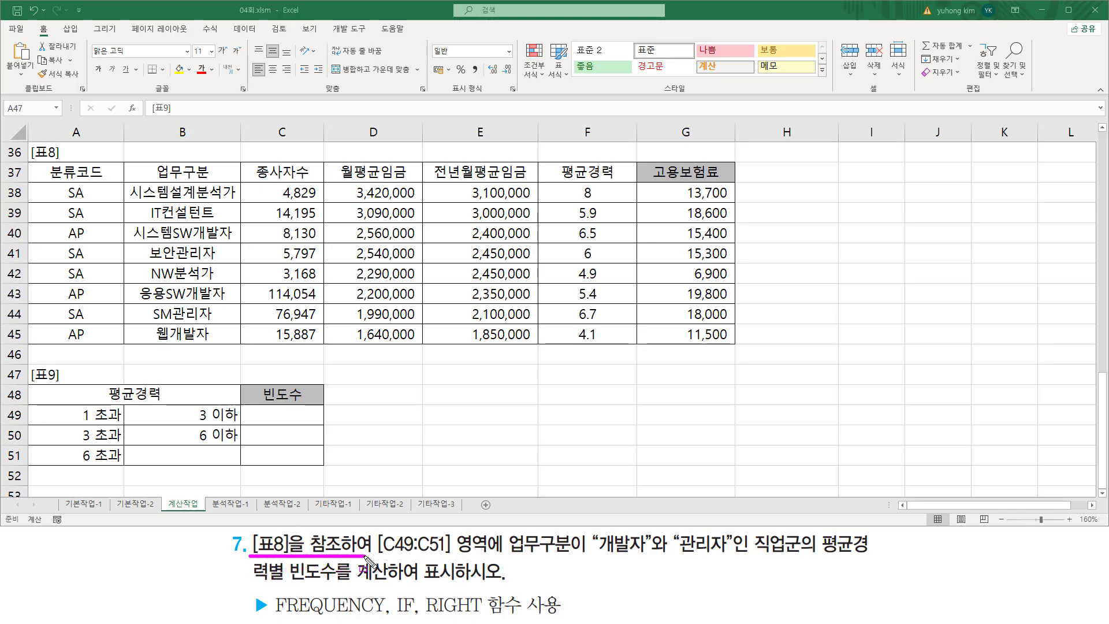
pyautogui.moveTo(24, 161)
pyautogui.mouseDown()
pyautogui.moveTo(621, 382)
pyautogui.moveTo(735, 345)
pyautogui.mouseUp()
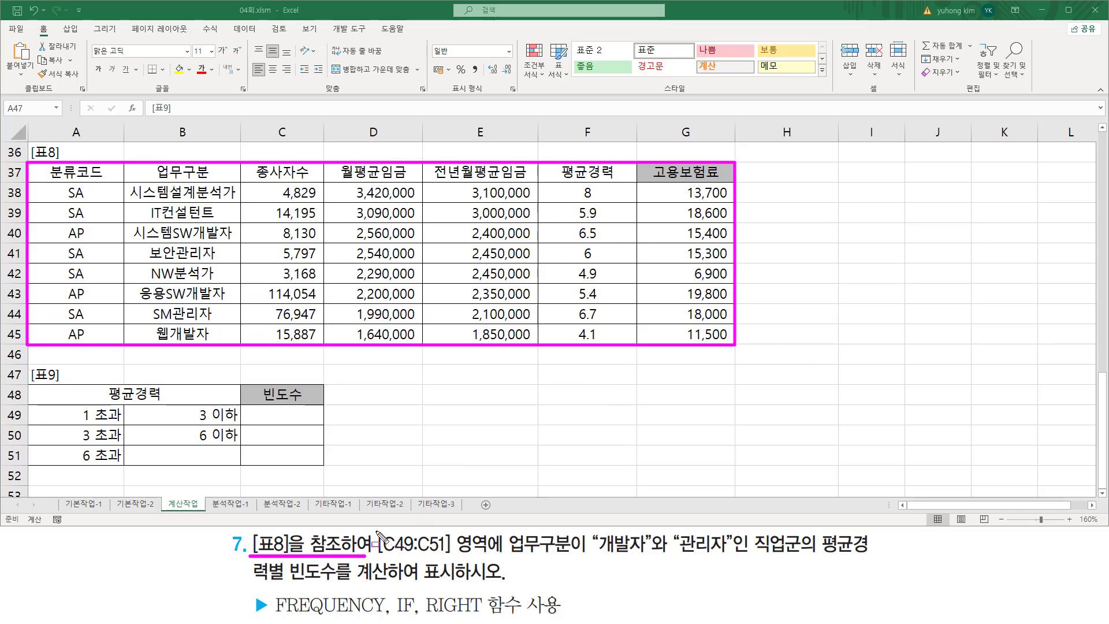
pyautogui.moveTo(376, 534)
pyautogui.mouseDown()
pyautogui.moveTo(392, 556)
pyautogui.moveTo(506, 558)
pyautogui.mouseUp()
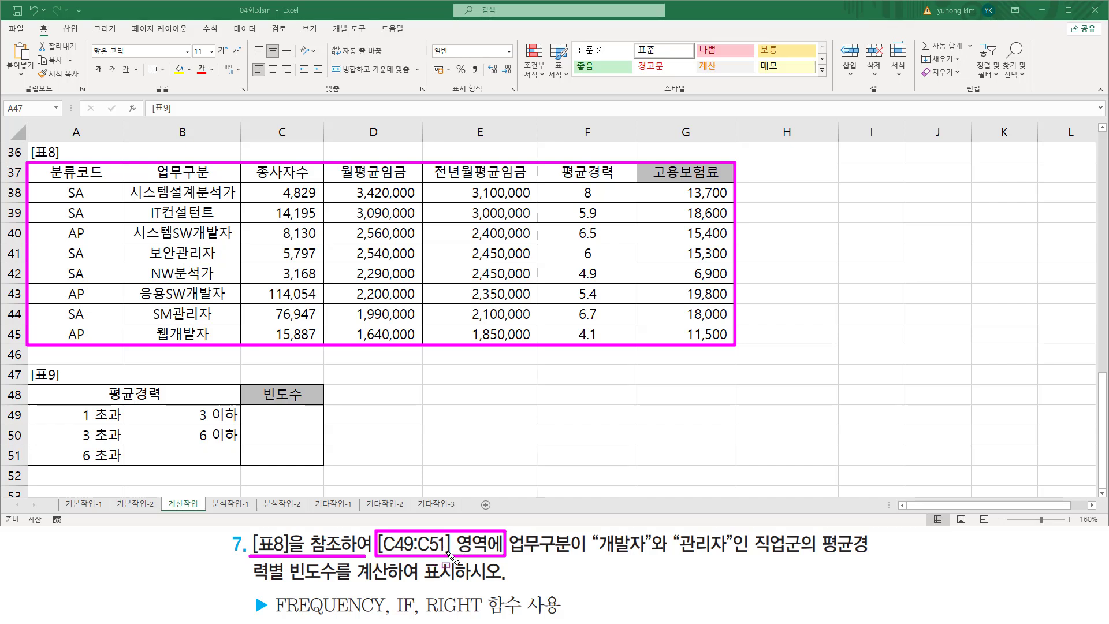
pyautogui.moveTo(243, 409); pyautogui.dragTo(321, 463)
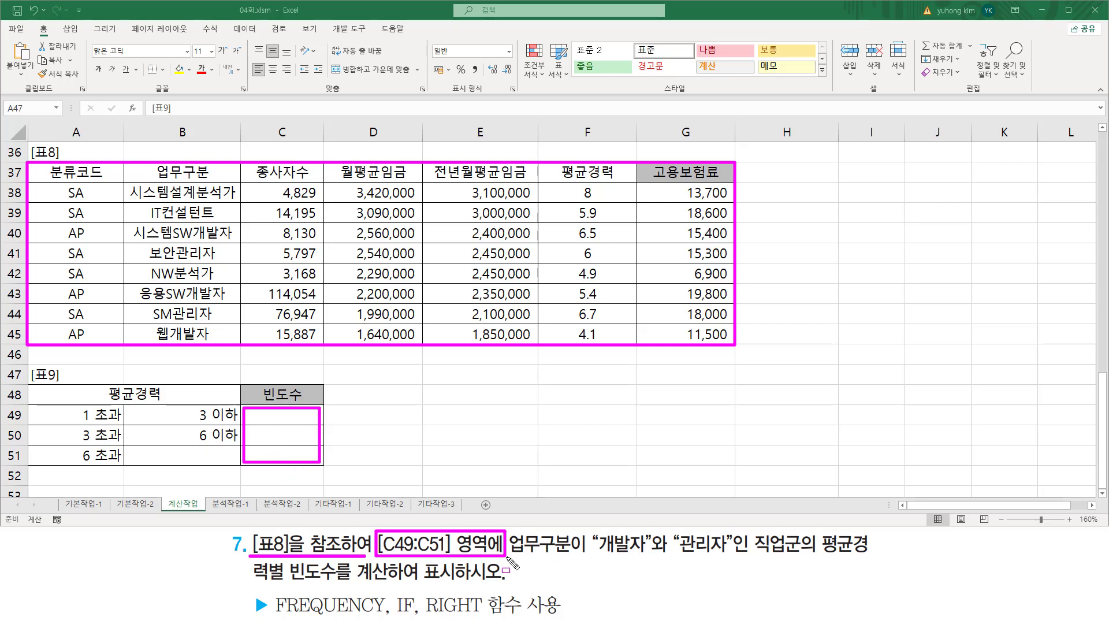
pyautogui.moveTo(506, 557); pyautogui.dragTo(729, 557)
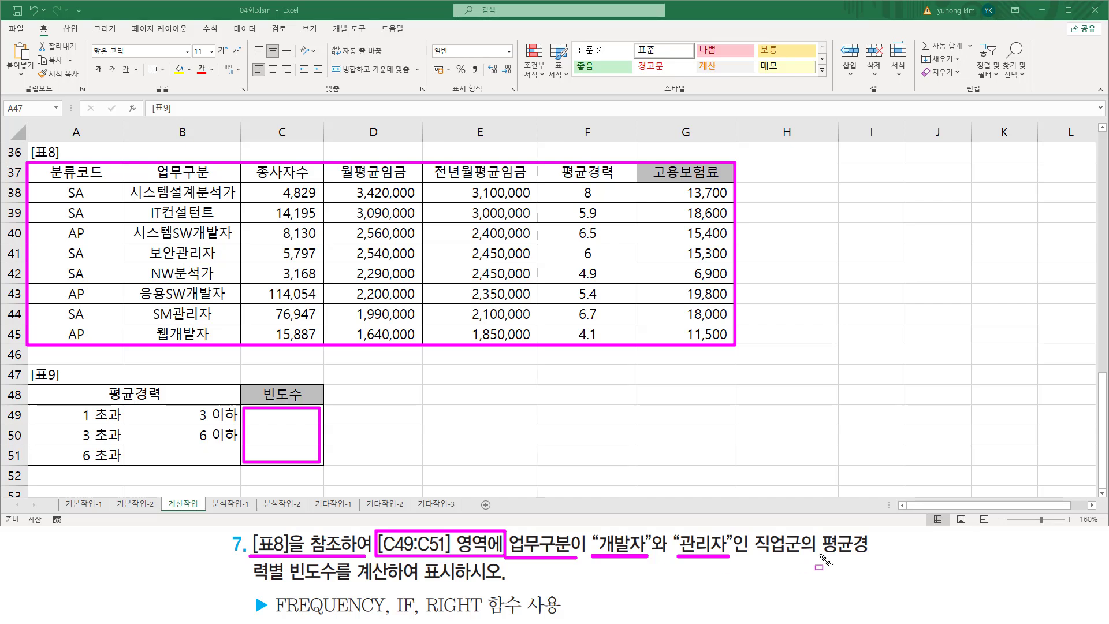
pyautogui.moveTo(821, 558); pyautogui.dragTo(870, 558)
pyautogui.moveTo(254, 583); pyautogui.dragTo(491, 584)
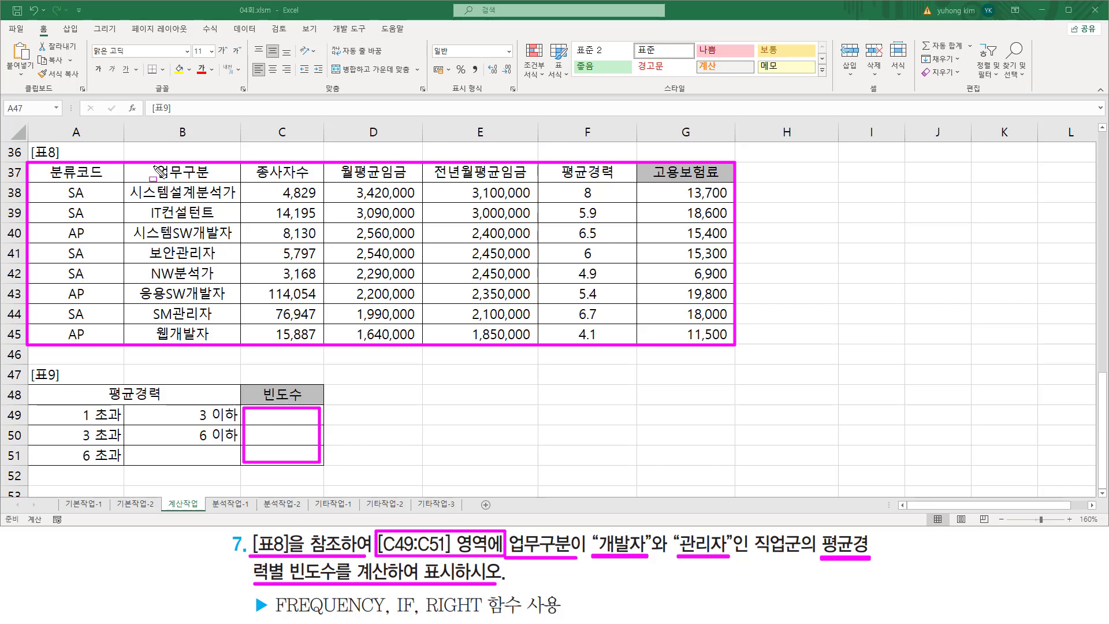
# Check which 업무구분 entries in B38:B45 end in 개발자 or 관리자, and locate the 평균경력 column for the frequency count
pyautogui.moveTo(154, 165); pyautogui.dragTo(222, 182)
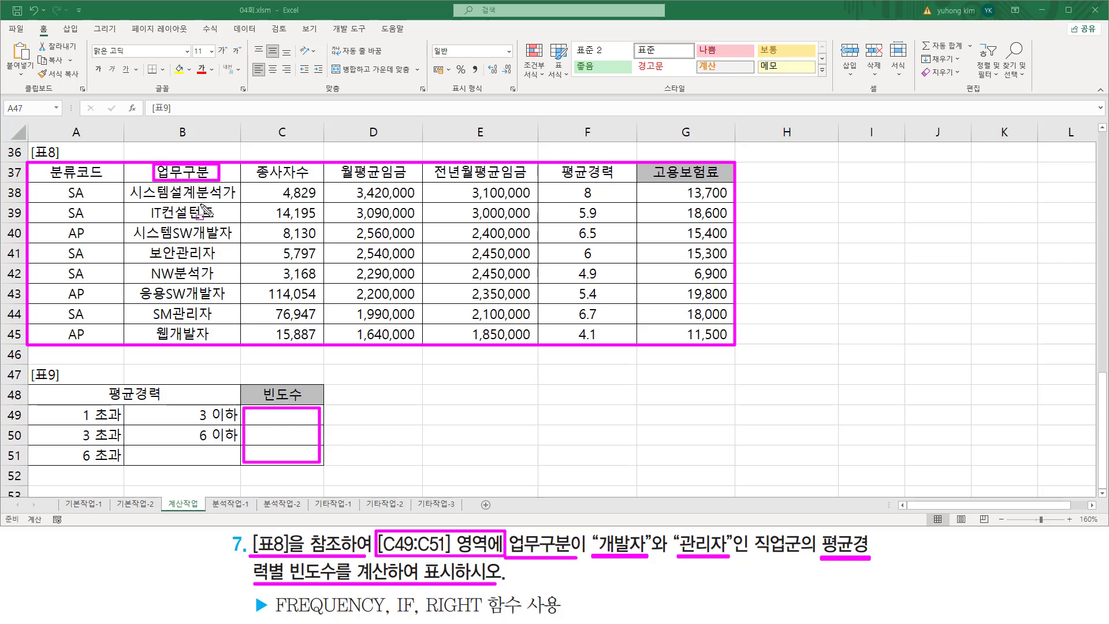
pyautogui.moveTo(196, 202); pyautogui.dragTo(236, 202)
pyautogui.moveTo(166, 221)
pyautogui.mouseDown()
pyautogui.moveTo(213, 221)
pyautogui.moveTo(233, 239)
pyautogui.mouseUp()
pyautogui.moveTo(173, 261); pyautogui.dragTo(231, 301)
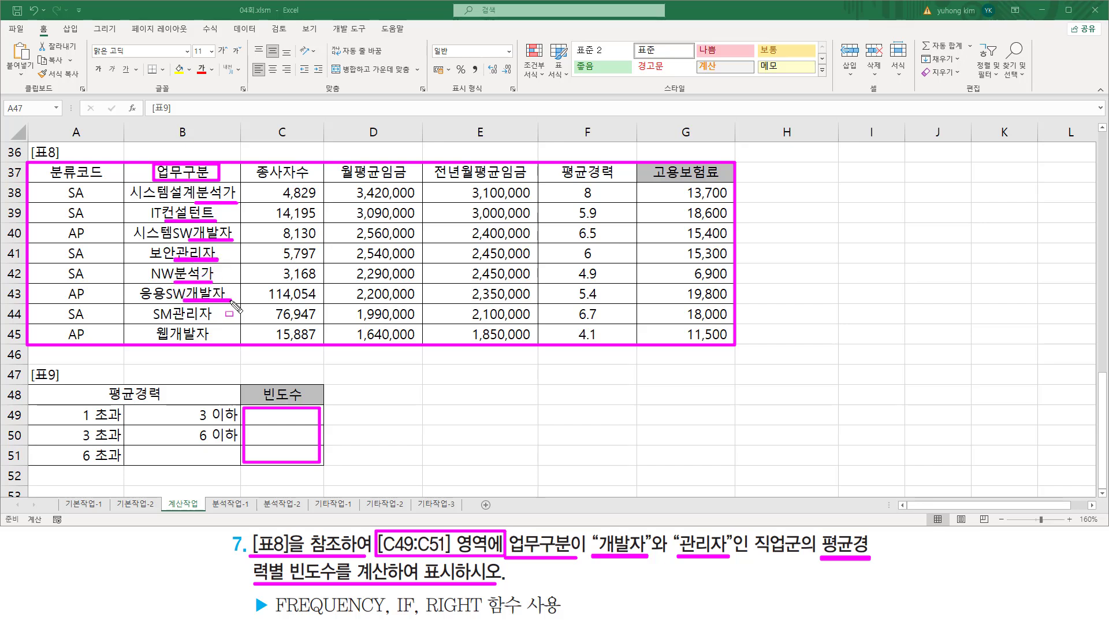
pyautogui.moveTo(174, 322); pyautogui.dragTo(208, 340)
pyautogui.moveTo(235, 230)
pyautogui.mouseDown()
pyautogui.moveTo(247, 226)
pyautogui.moveTo(241, 243)
pyautogui.mouseUp()
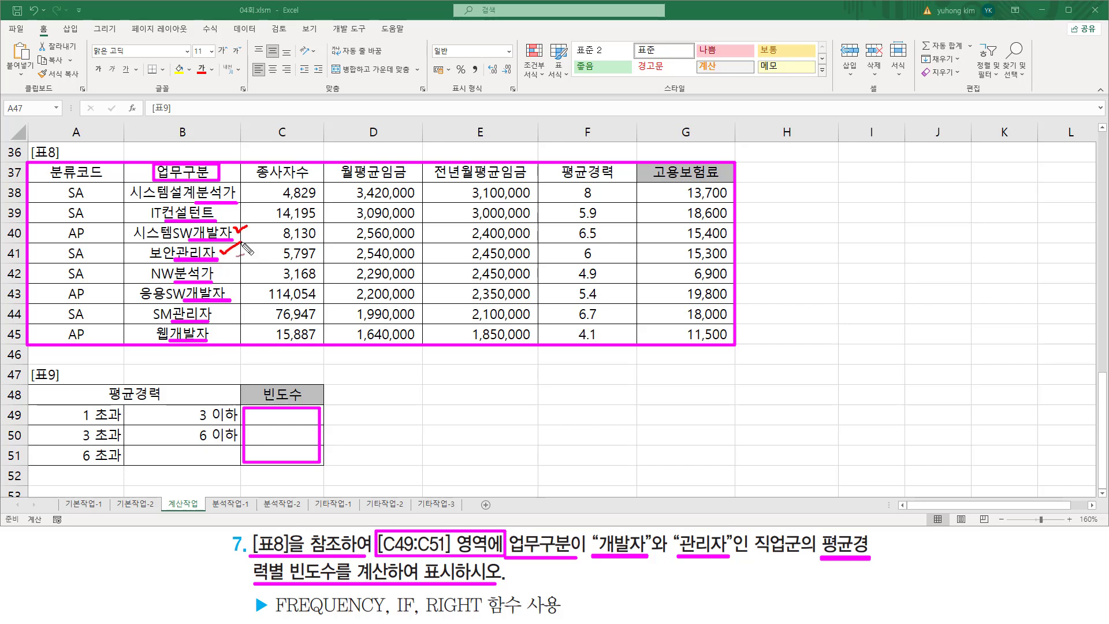
pyautogui.moveTo(234, 294)
pyautogui.mouseDown()
pyautogui.moveTo(243, 289)
pyautogui.moveTo(230, 319)
pyautogui.moveTo(239, 309)
pyautogui.moveTo(241, 331)
pyautogui.mouseUp()
pyautogui.moveTo(229, 183)
pyautogui.mouseDown()
pyautogui.moveTo(205, 199)
pyautogui.moveTo(232, 201)
pyautogui.mouseUp()
pyautogui.moveTo(217, 271); pyautogui.dragTo(226, 268)
pyautogui.moveTo(212, 207)
pyautogui.mouseDown()
pyautogui.moveTo(168, 222)
pyautogui.moveTo(214, 223)
pyautogui.mouseUp()
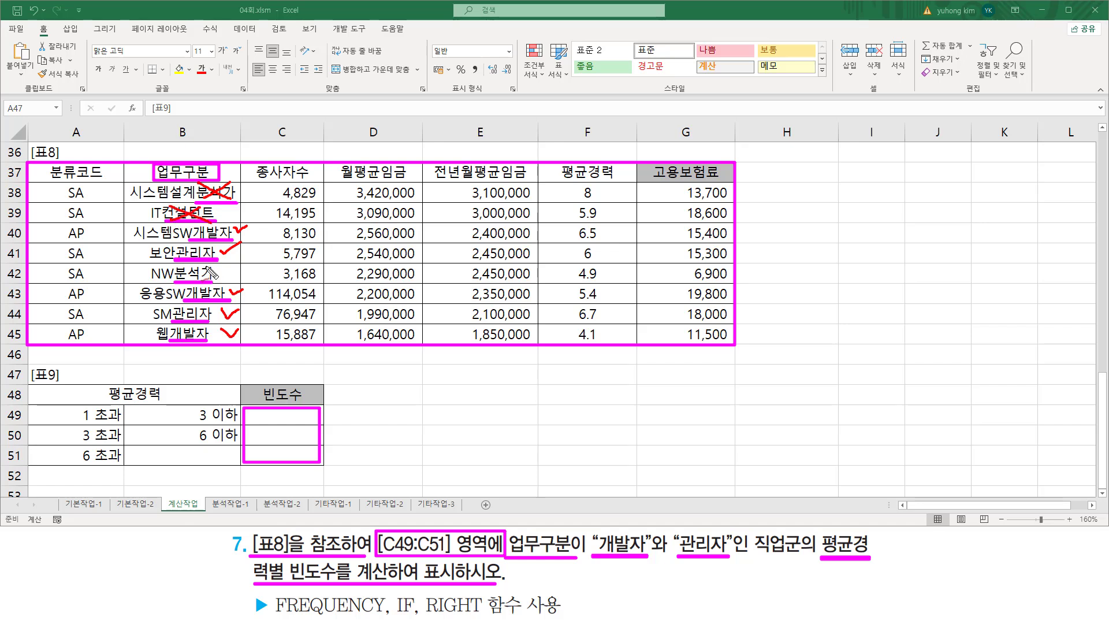
pyautogui.moveTo(210, 269)
pyautogui.mouseDown()
pyautogui.moveTo(183, 280)
pyautogui.moveTo(210, 284)
pyautogui.moveTo(241, 241)
pyautogui.mouseUp()
pyautogui.moveTo(267, 411)
pyautogui.mouseDown()
pyautogui.moveTo(250, 431)
pyautogui.moveTo(281, 449)
pyautogui.mouseUp()
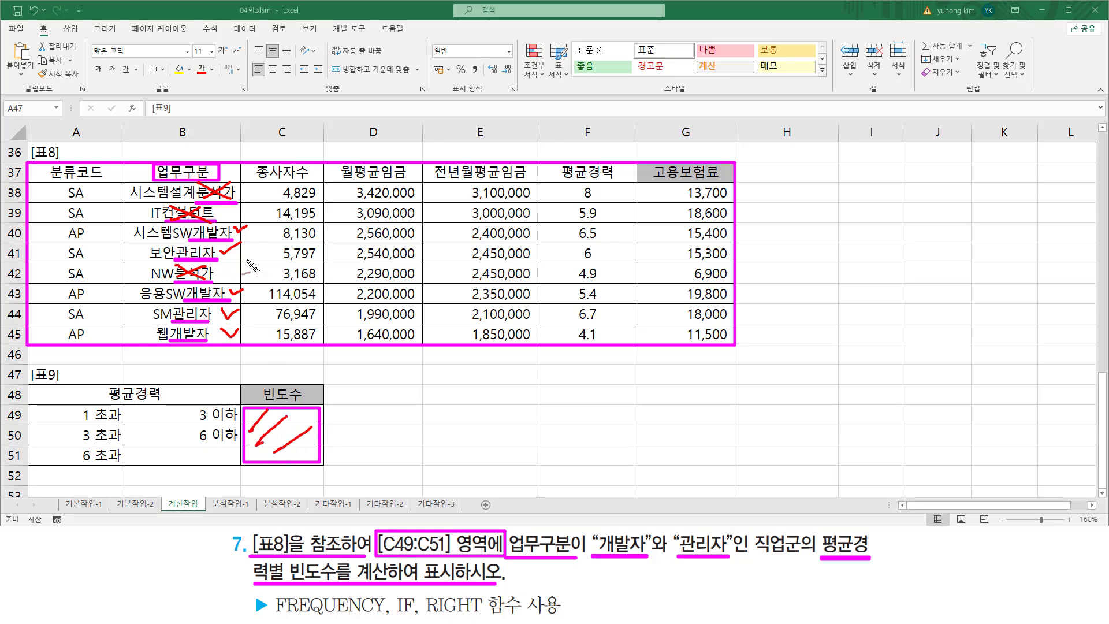
pyautogui.moveTo(625, 182)
pyautogui.mouseDown()
pyautogui.moveTo(564, 186)
pyautogui.moveTo(603, 152)
pyautogui.moveTo(617, 182)
pyautogui.mouseUp()
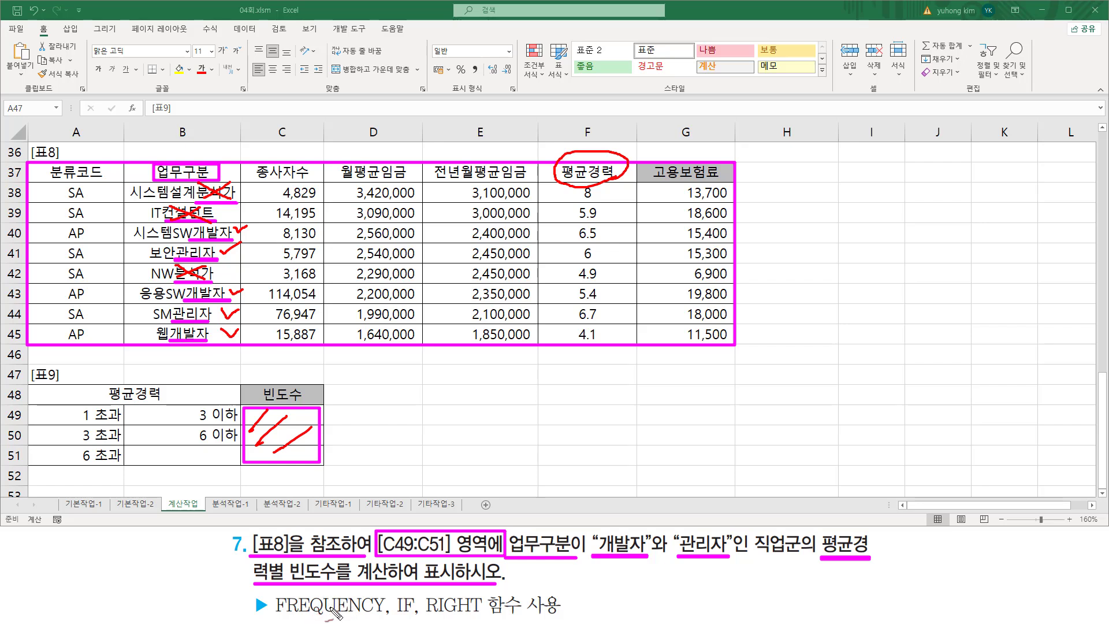
pyautogui.press('Escape')
# Enter the formula outline "=FREQUENCY( 범위1, 범위2 )" as text in E48
pyautogui.click(456, 395)
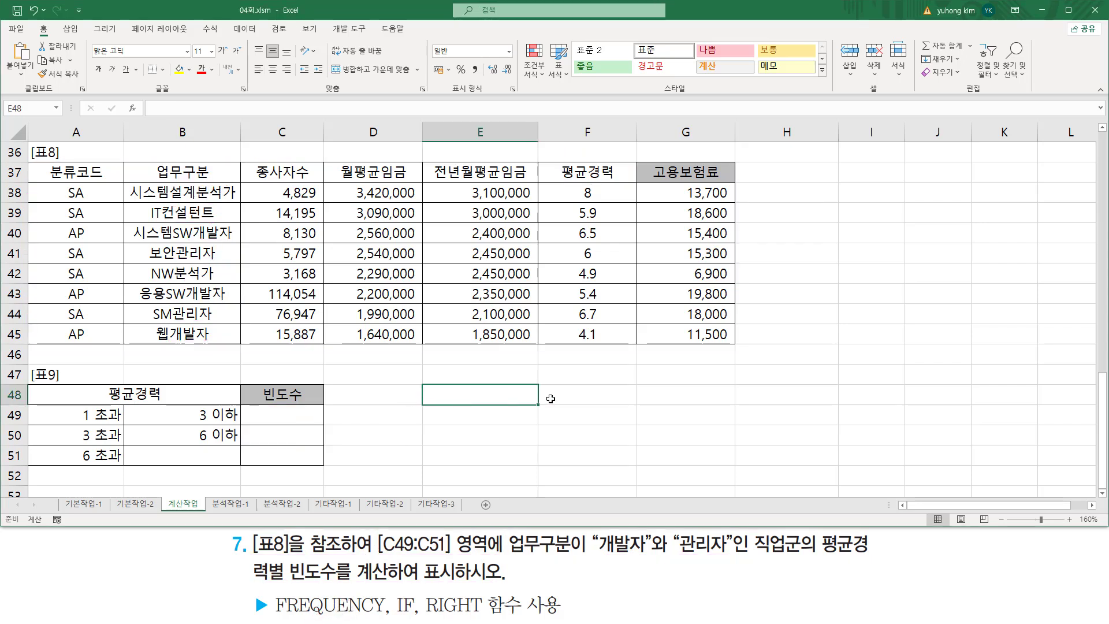
pyautogui.write('=')
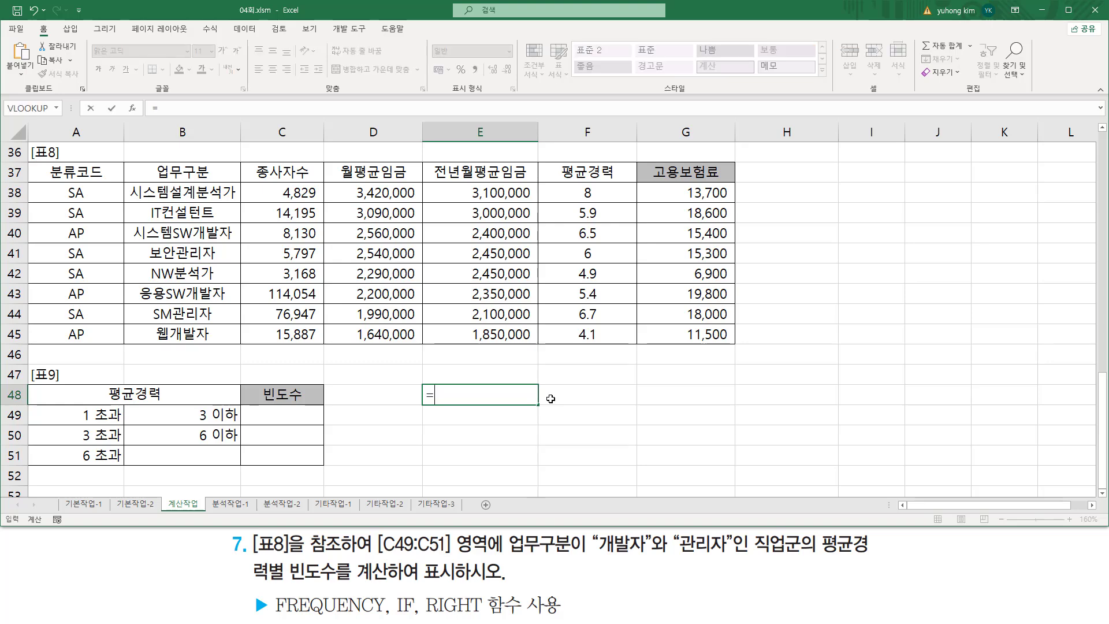
pyautogui.write('fre')
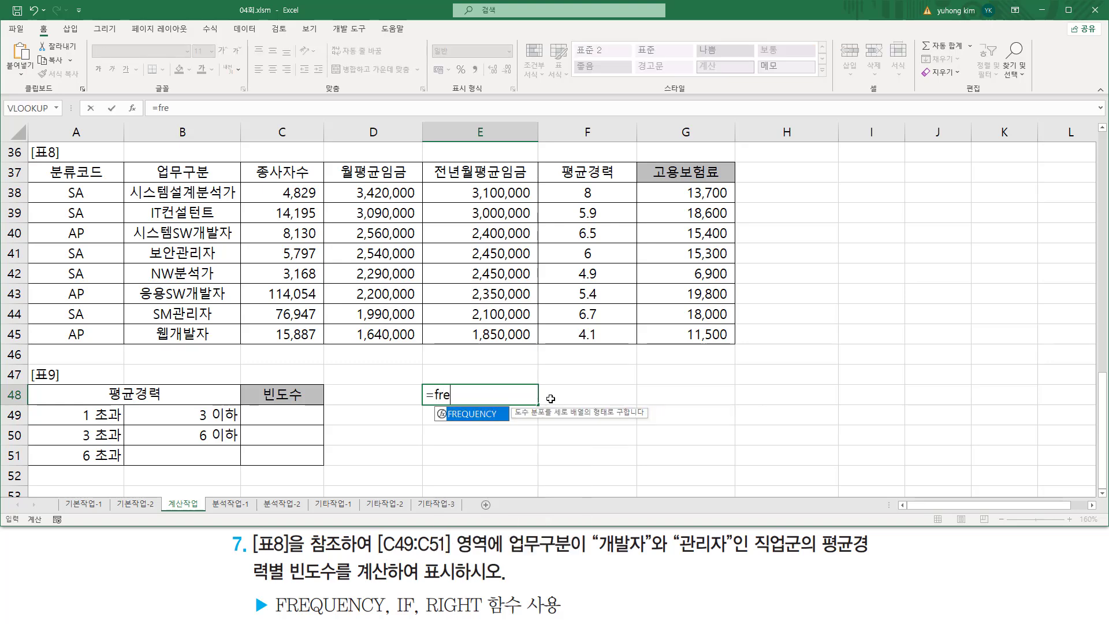
pyautogui.press('Tab')
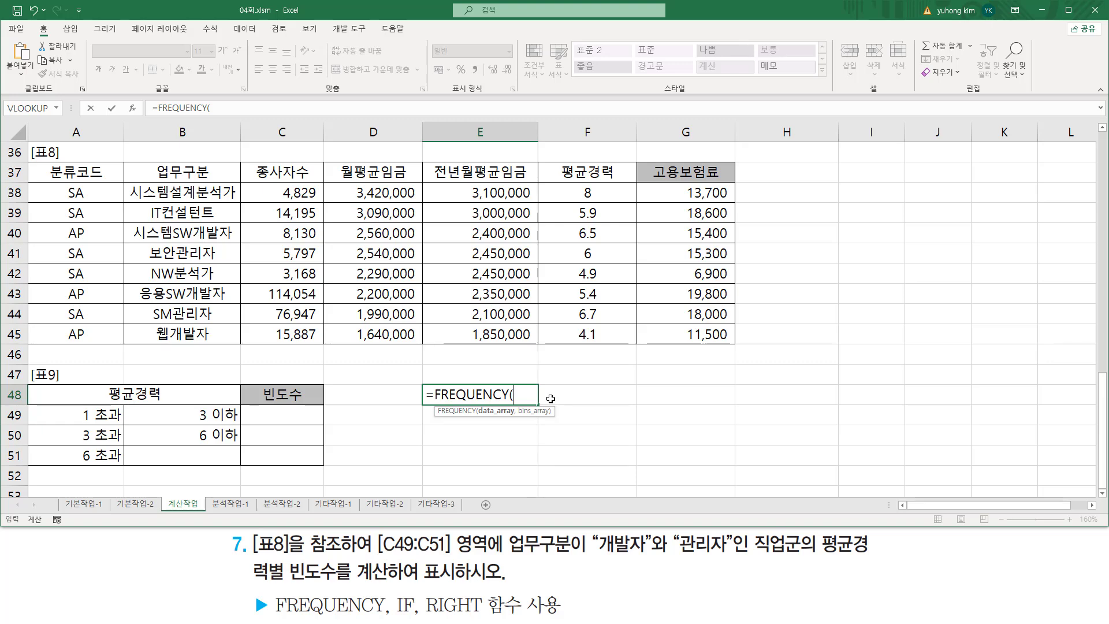
pyautogui.write('범위1')
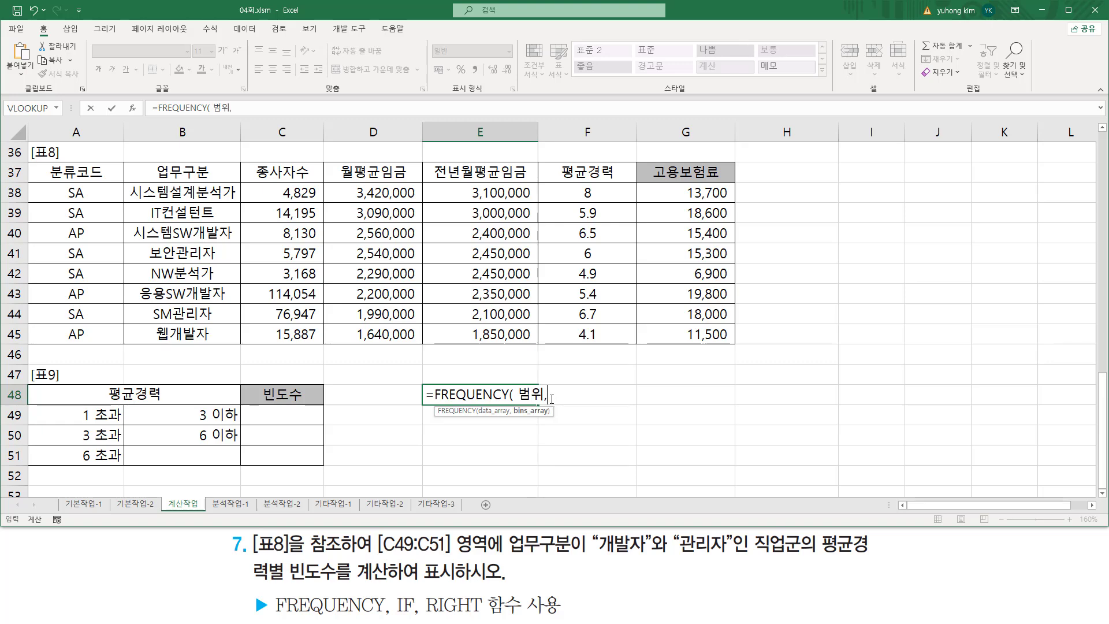
pyautogui.write(', 범위2)')
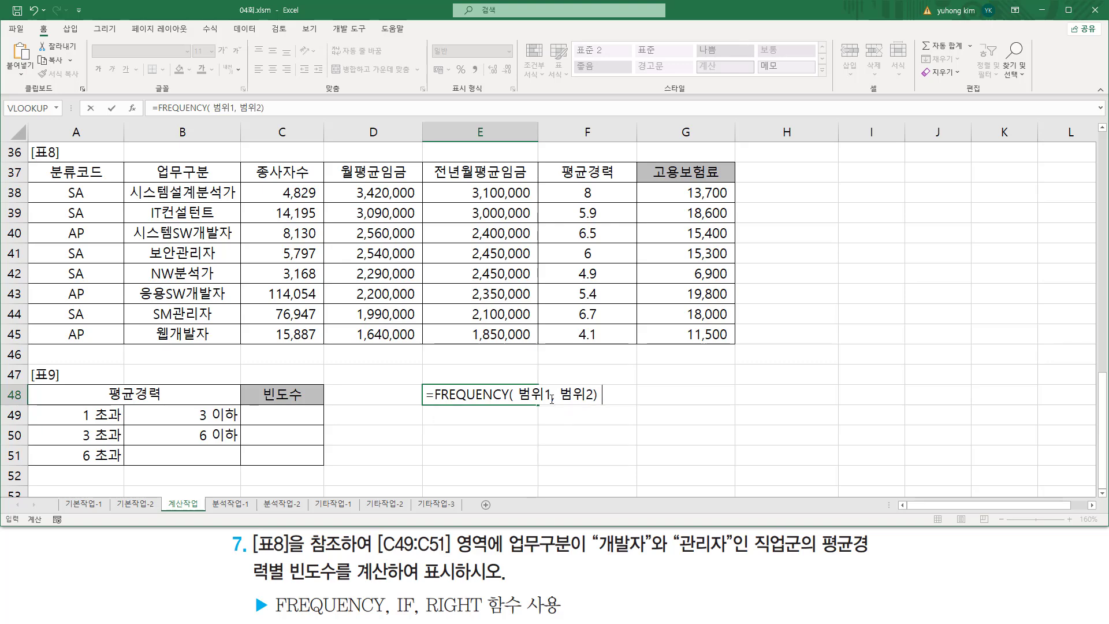
pyautogui.press('BackSpace')
pyautogui.press('BackSpace')
pyautogui.write(')')
pyautogui.press('Return')
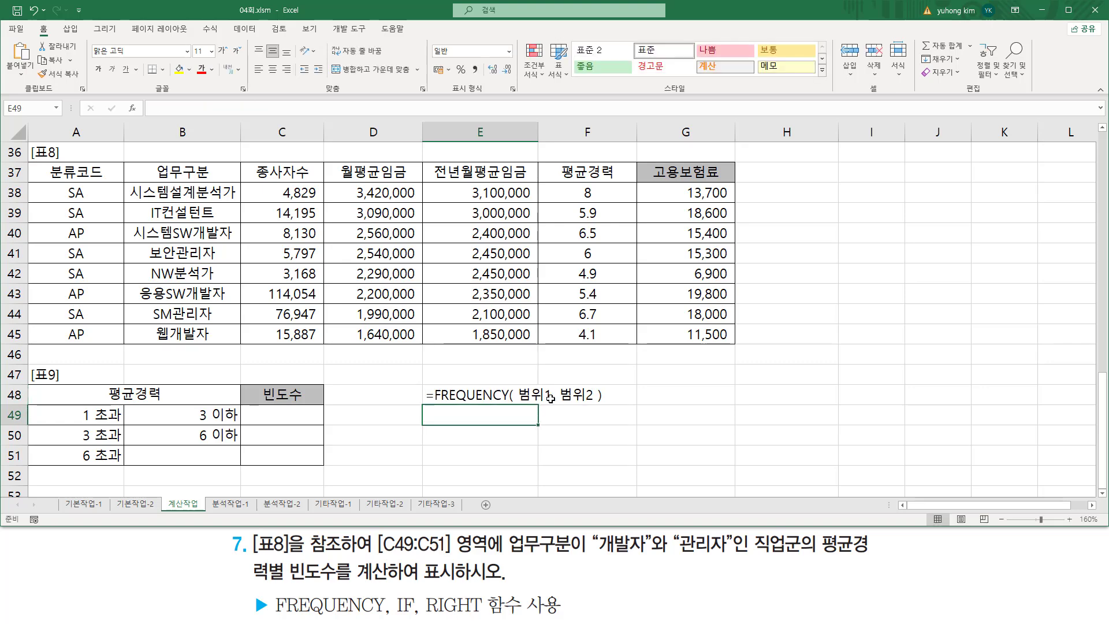
pyautogui.click(733, 381)
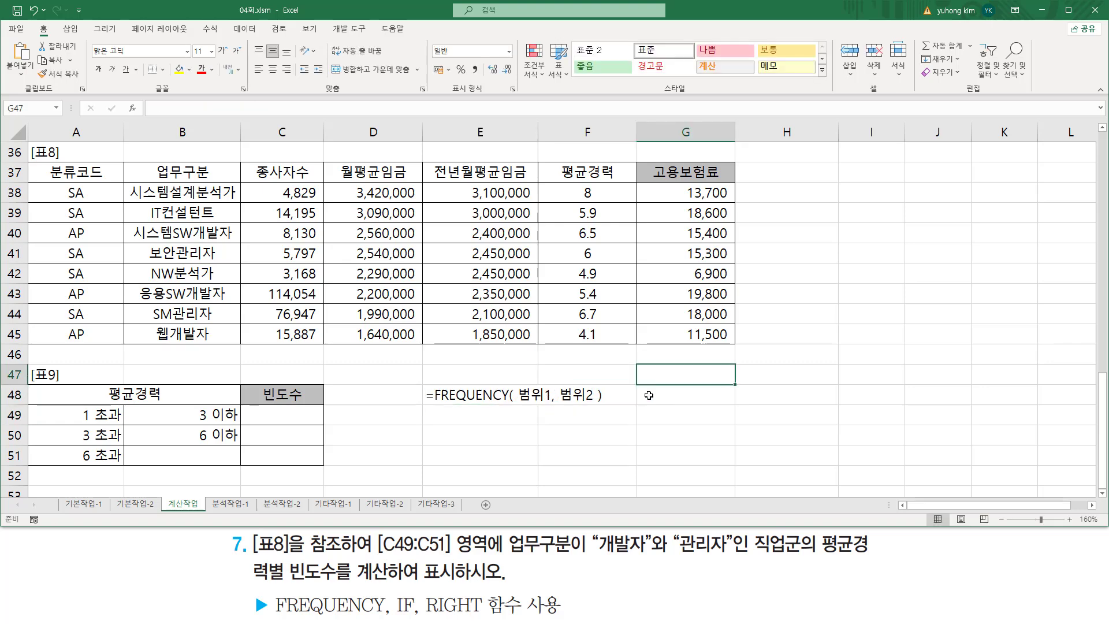
# Examine the two range arguments of the FREQUENCY outline in E48 and relate the function to the output cells C49:C51
pyautogui.moveTo(516, 406); pyautogui.dragTo(554, 406)
pyautogui.moveTo(556, 379)
pyautogui.mouseDown()
pyautogui.moveTo(570, 404)
pyautogui.moveTo(597, 411)
pyautogui.mouseUp()
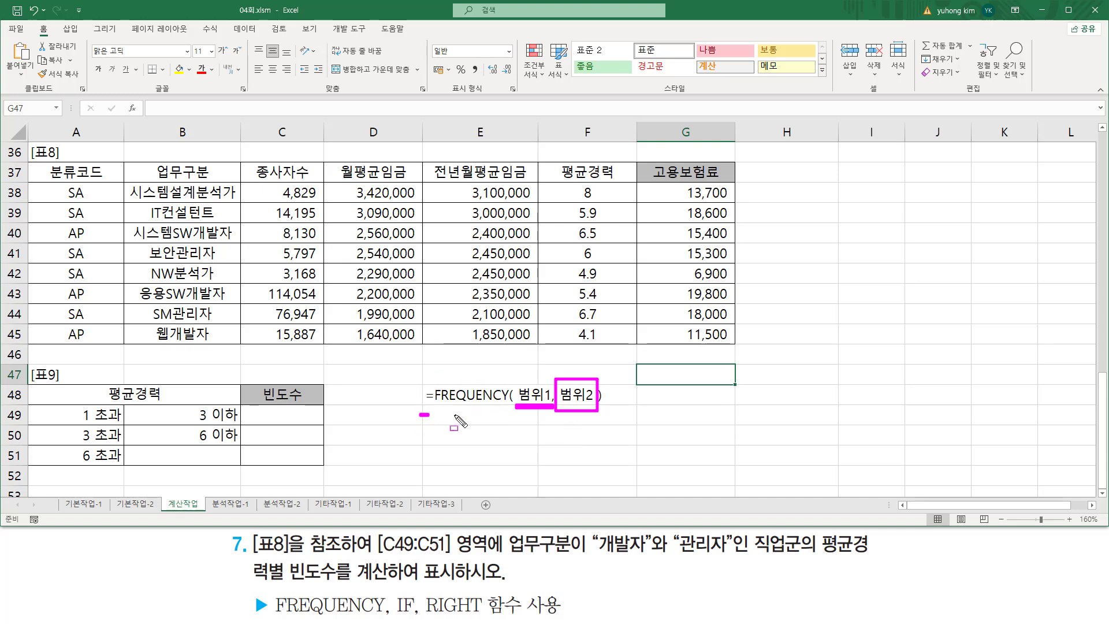
pyautogui.moveTo(420, 413); pyautogui.dragTo(605, 421)
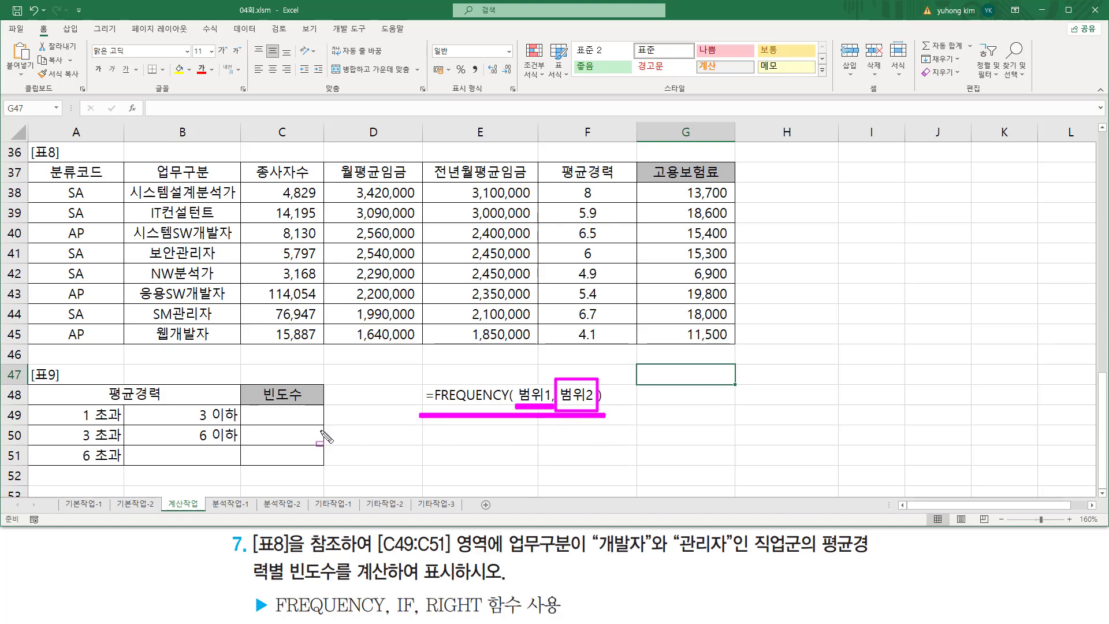
pyautogui.moveTo(268, 410)
pyautogui.mouseDown()
pyautogui.moveTo(303, 421)
pyautogui.moveTo(305, 460)
pyautogui.mouseUp()
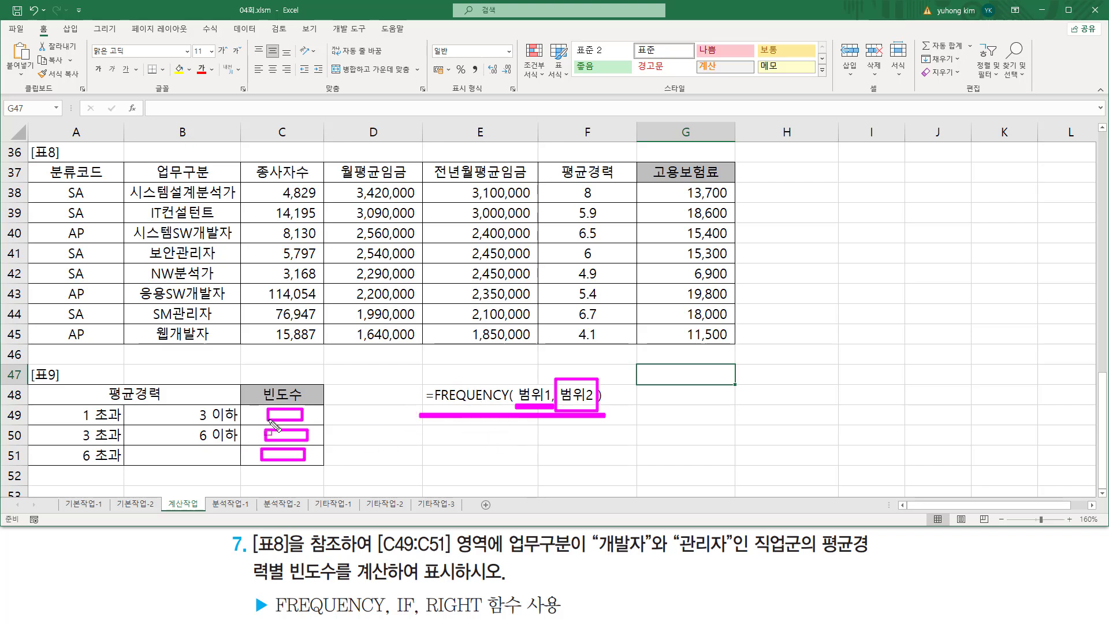
pyautogui.press('Escape')
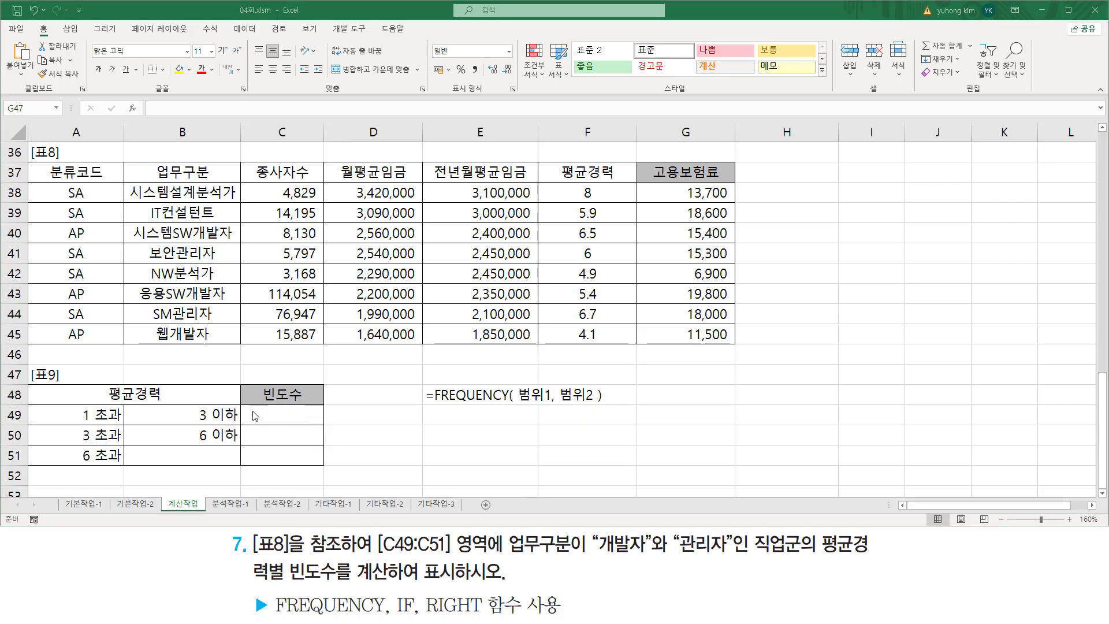
pyautogui.moveTo(250, 408); pyautogui.dragTo(317, 463)
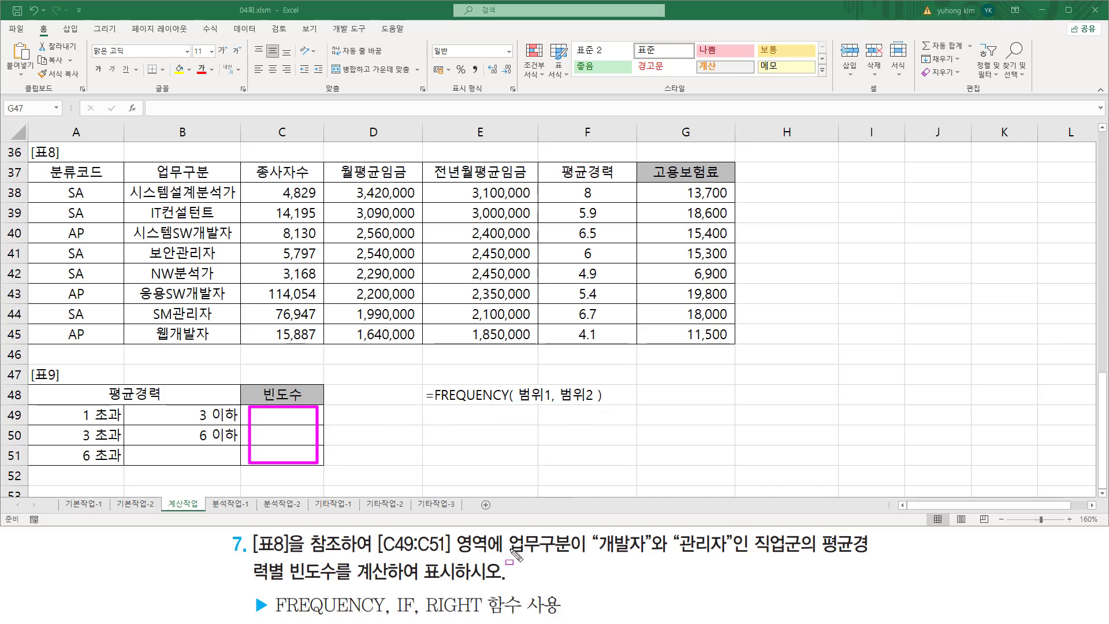
# Compare the 개발자 and 관리자 condition and the required RIGHT and IF functions with the endings of the 업무구분 entries
pyautogui.moveTo(510, 554); pyautogui.dragTo(728, 555)
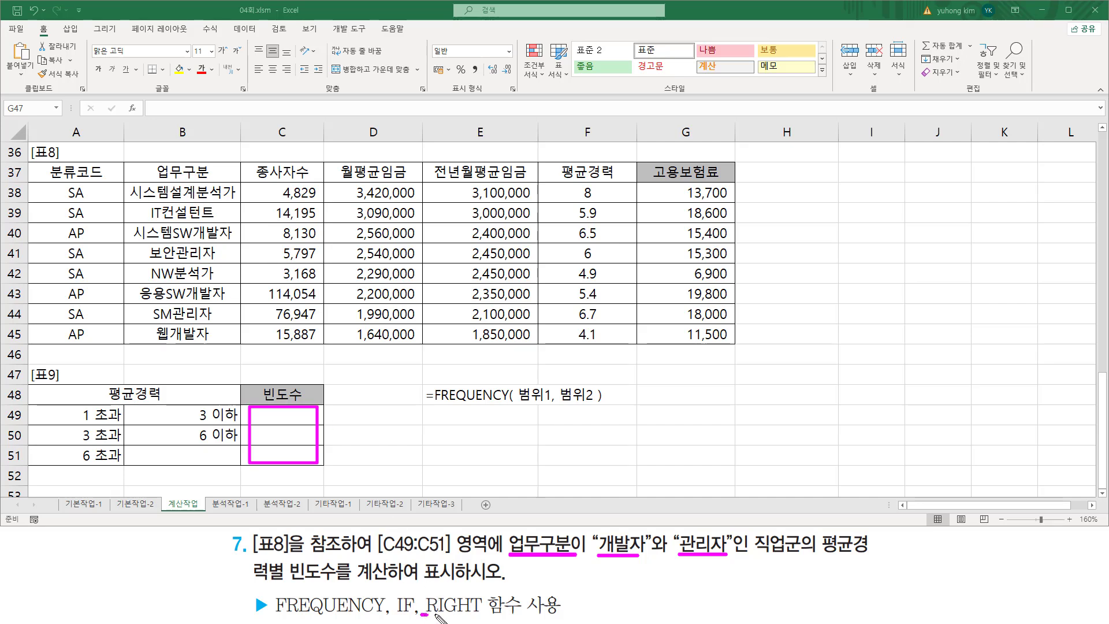
pyautogui.moveTo(437, 614); pyautogui.dragTo(506, 616)
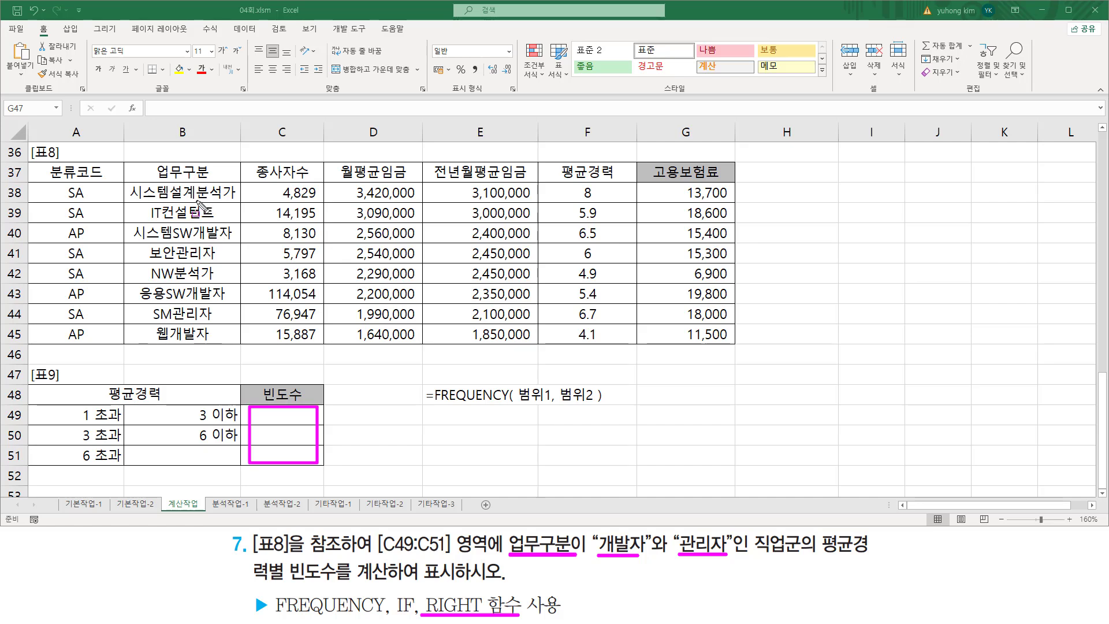
pyautogui.moveTo(196, 201); pyautogui.dragTo(236, 201)
pyautogui.moveTo(174, 220)
pyautogui.mouseDown()
pyautogui.moveTo(219, 220)
pyautogui.moveTo(224, 301)
pyautogui.mouseUp()
pyautogui.moveTo(174, 338)
pyautogui.mouseDown()
pyautogui.moveTo(212, 321)
pyautogui.moveTo(209, 341)
pyautogui.mouseUp()
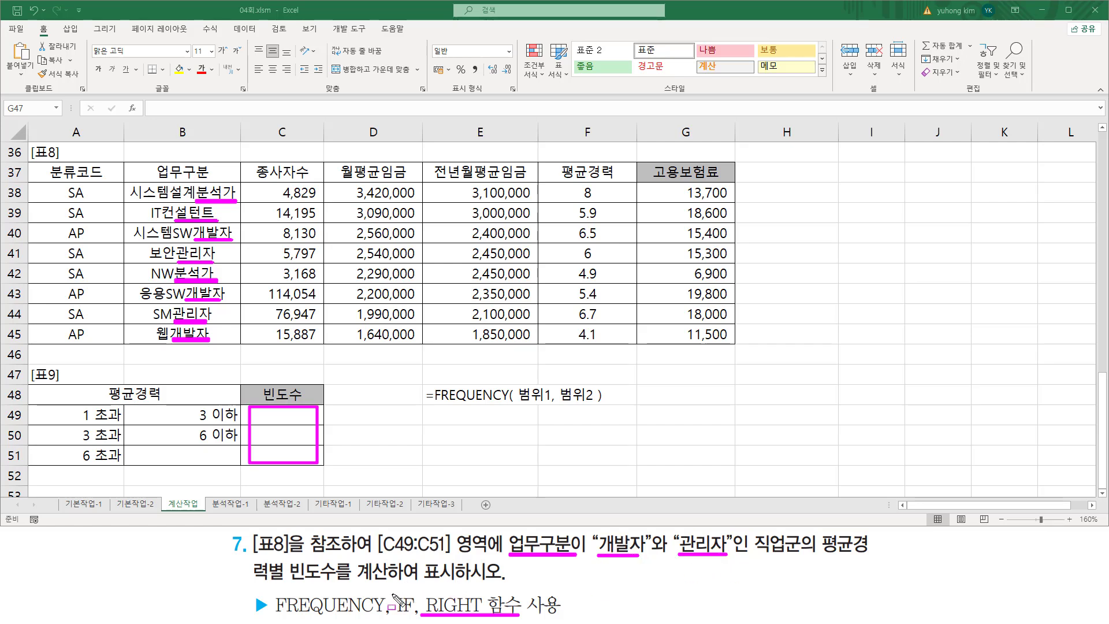
pyautogui.moveTo(395, 594); pyautogui.dragTo(420, 619)
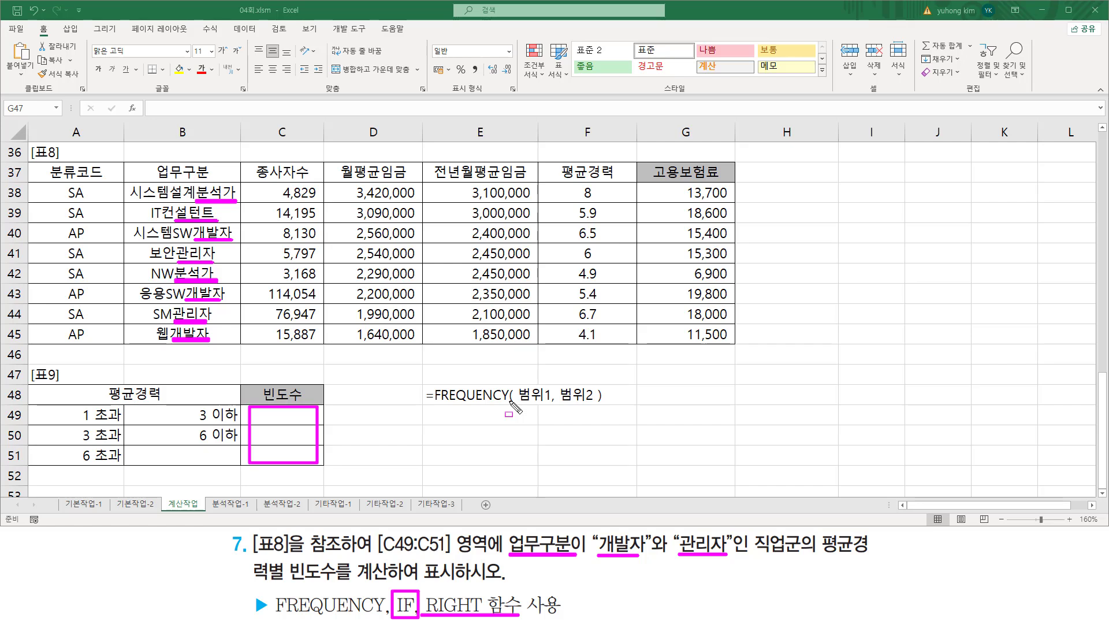
pyautogui.press('Escape')
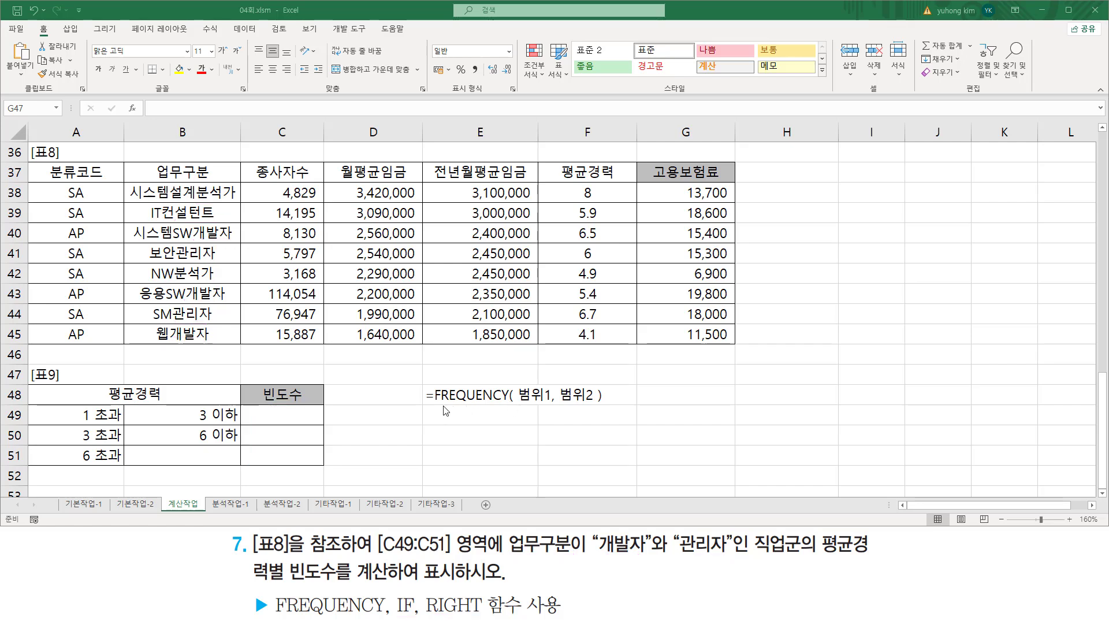
# Match 범위1 to the 평균경력 values in F38:F45, and check whether A49:A51 or B49:B51 fits 범위2
pyautogui.hotkey('ctrl', '2')
pyautogui.moveTo(517, 405); pyautogui.dragTo(548, 405)
pyautogui.moveTo(554, 183); pyautogui.dragTo(611, 343)
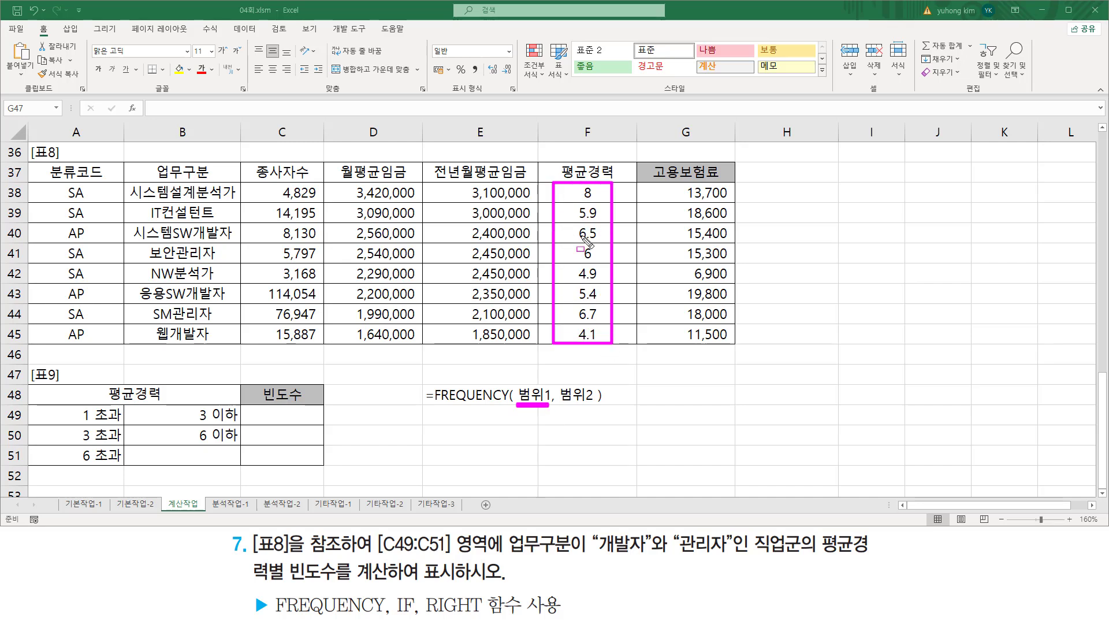
pyautogui.moveTo(558, 405); pyautogui.dragTo(595, 404)
pyautogui.moveTo(134, 406); pyautogui.dragTo(239, 462)
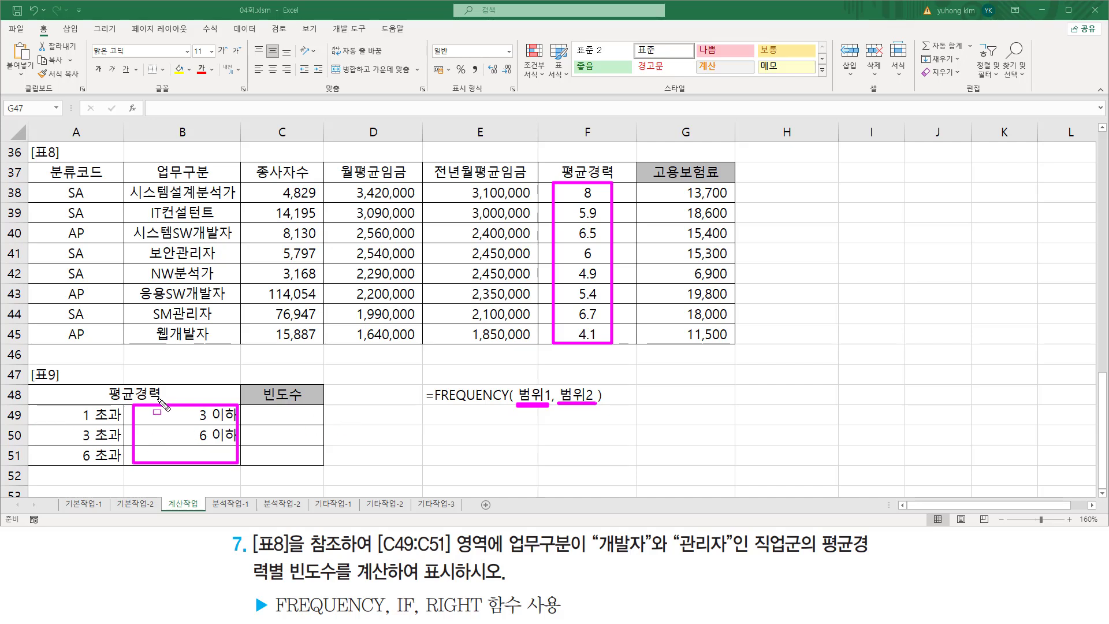
pyautogui.moveTo(76, 408); pyautogui.dragTo(119, 467)
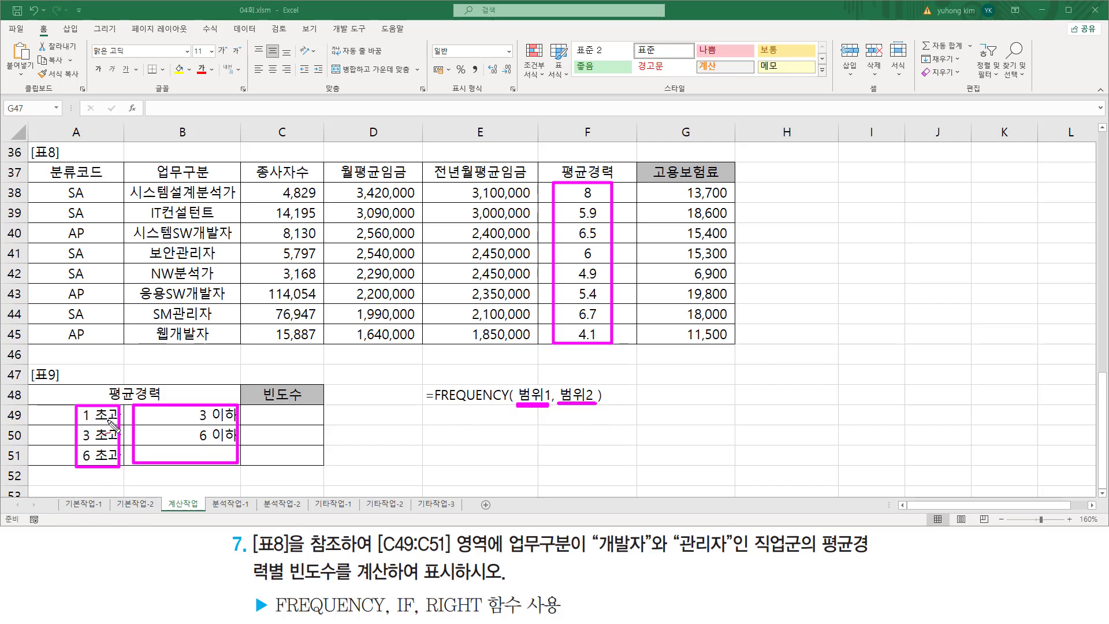
pyautogui.moveTo(113, 412); pyautogui.dragTo(79, 456)
pyautogui.moveTo(82, 411); pyautogui.dragTo(106, 461)
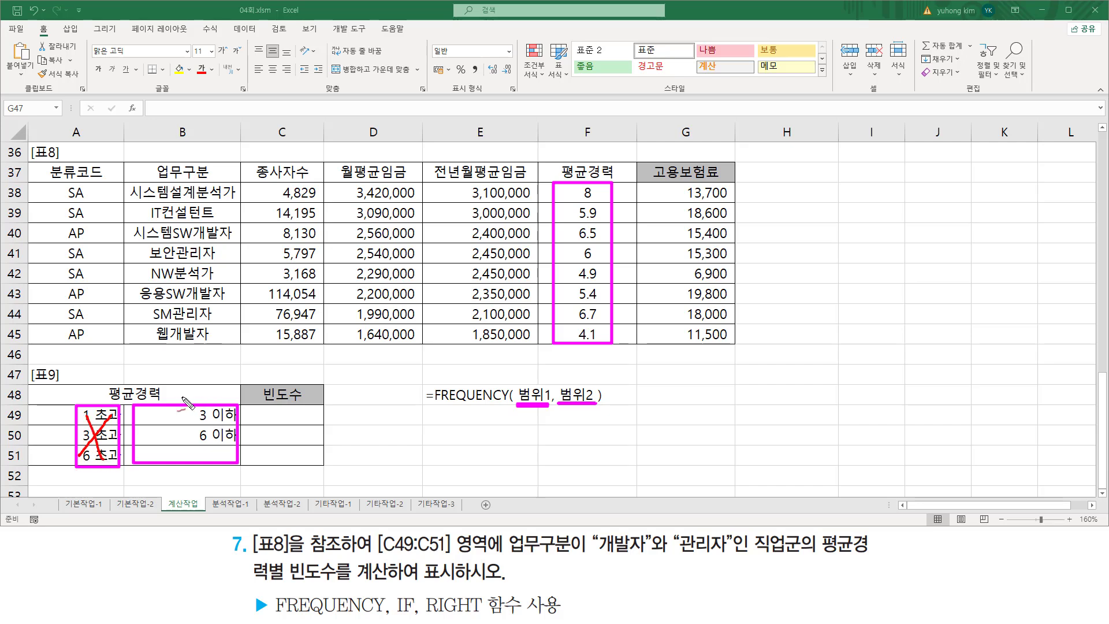
pyautogui.moveTo(182, 395); pyautogui.dragTo(215, 361)
pyautogui.press('Escape')
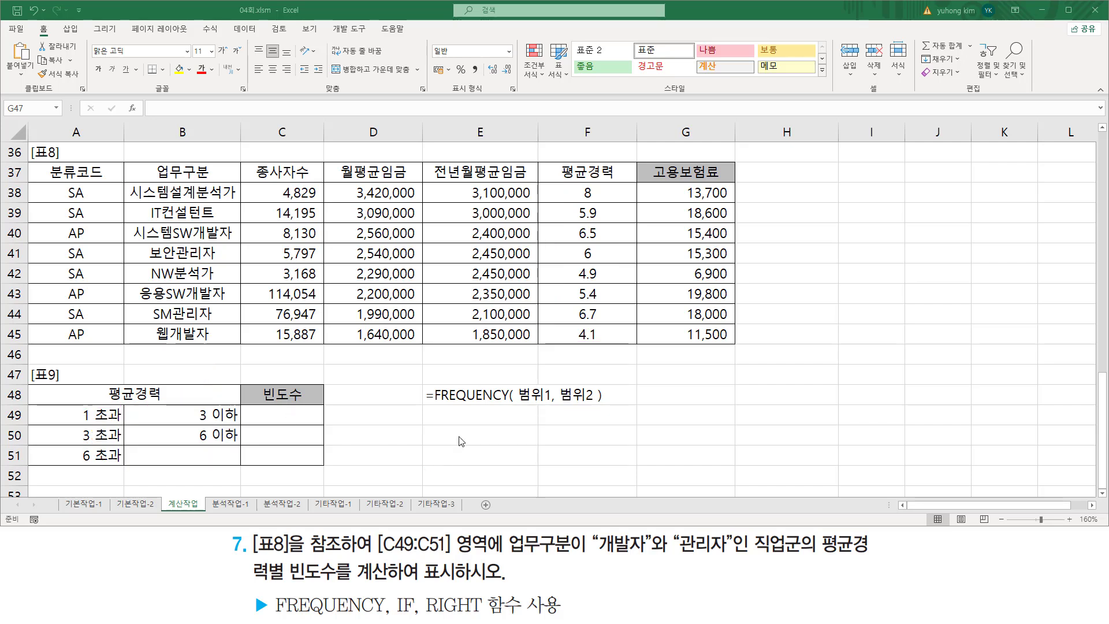
# Add the note "~ 보다 작은값부터 찾아줌" in E50, below the FREQUENCY outline
pyautogui.click(497, 434)
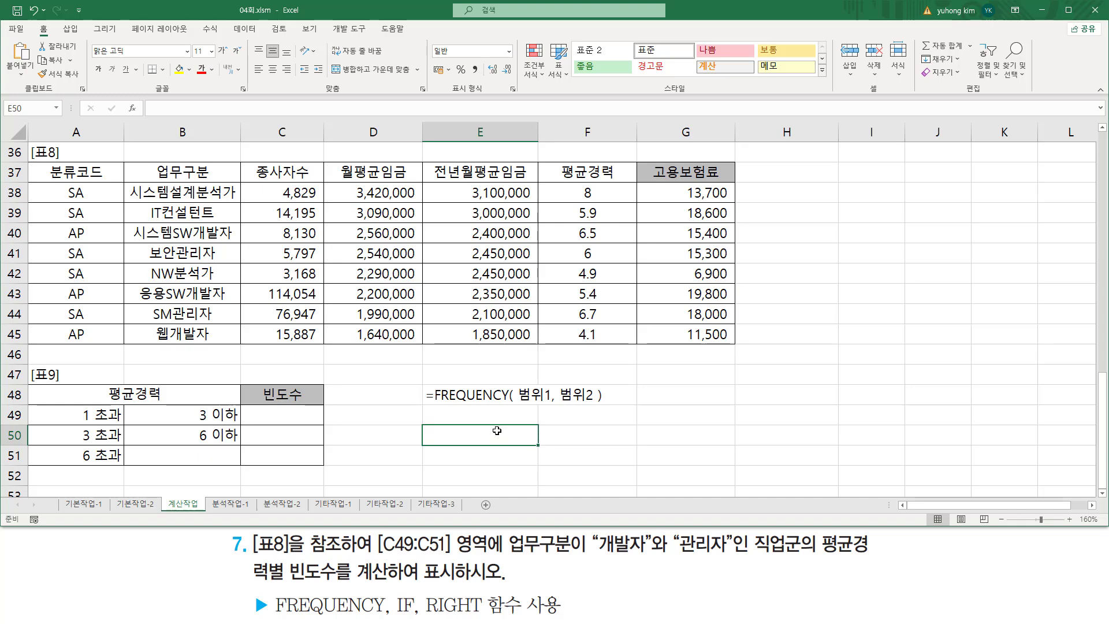
pyautogui.write('~')
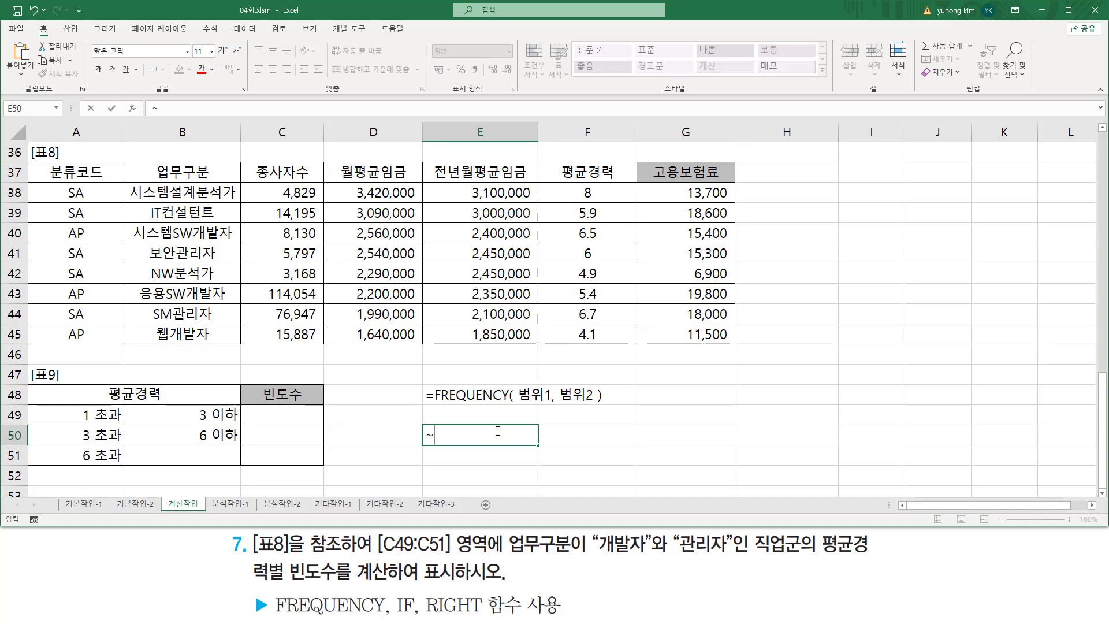
pyautogui.write(' 보다 작')
pyautogui.write('은값부터')
pyautogui.write(' 찾')
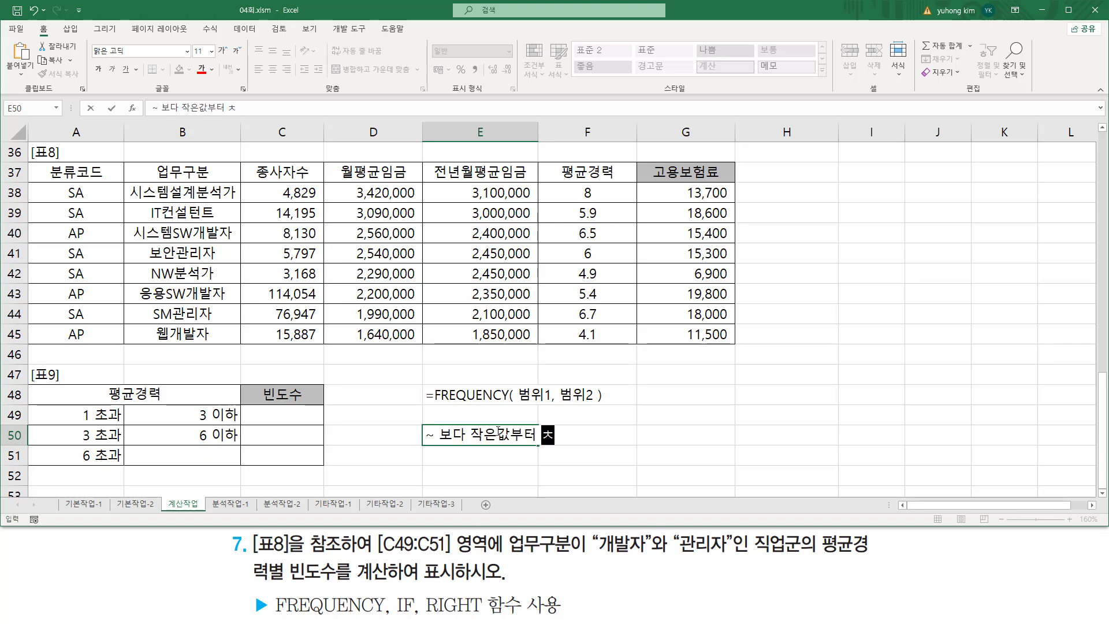
pyautogui.write('아줌')
pyautogui.press('Return')
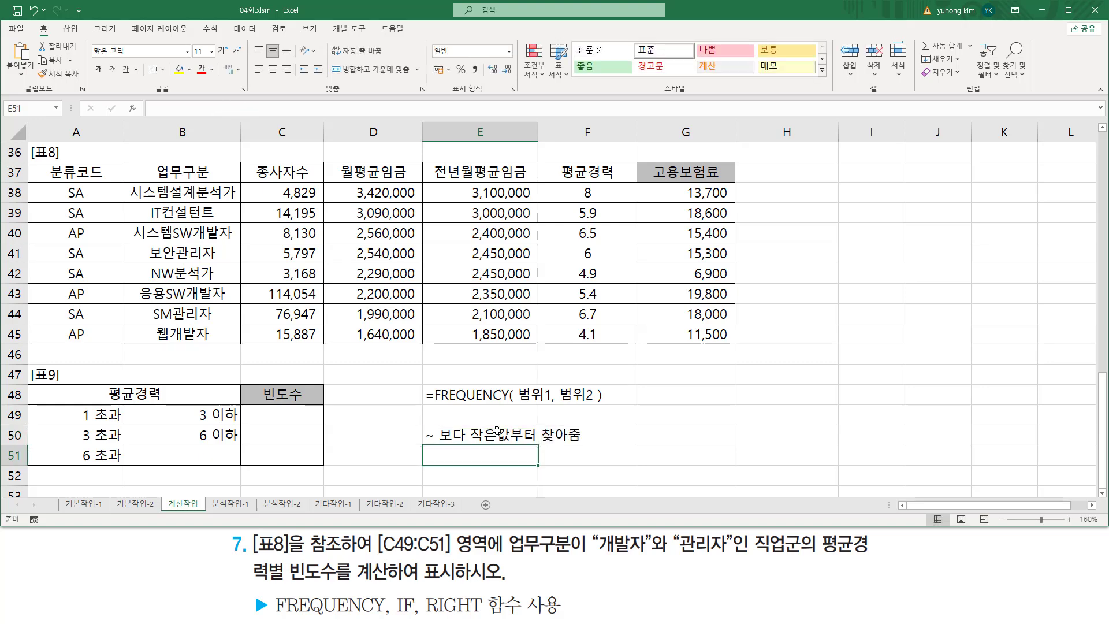
# Check the 초과 limits in A49:A51 as 범위2 against the note in E50, with F38:F45 as 범위1
pyautogui.moveTo(514, 403); pyautogui.dragTo(552, 403)
pyautogui.moveTo(565, 184); pyautogui.dragTo(619, 343)
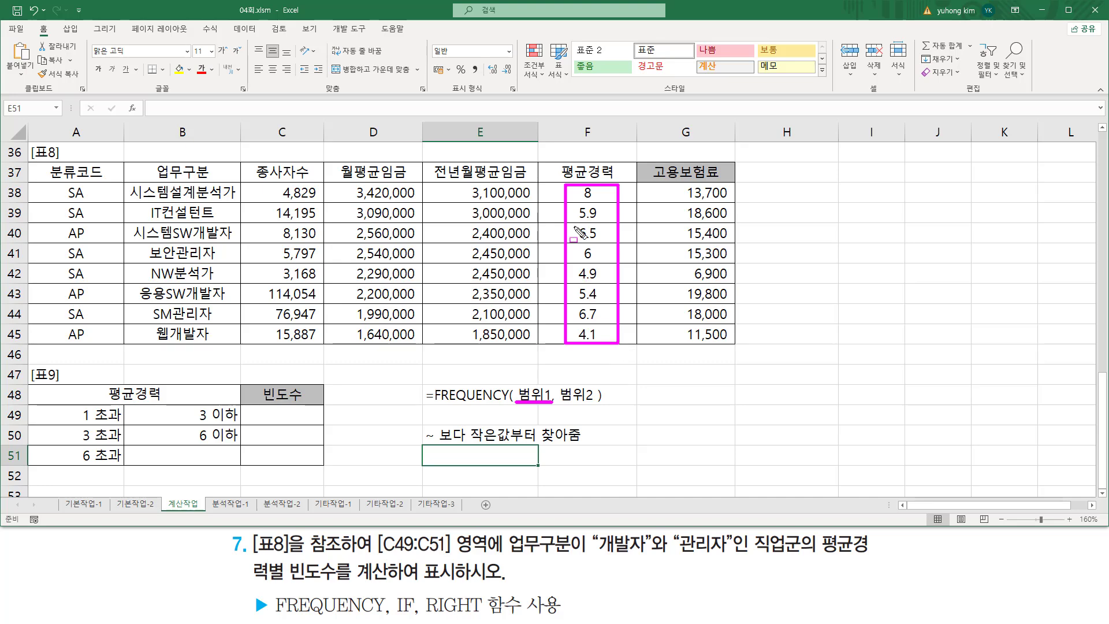
pyautogui.moveTo(557, 383); pyautogui.dragTo(596, 405)
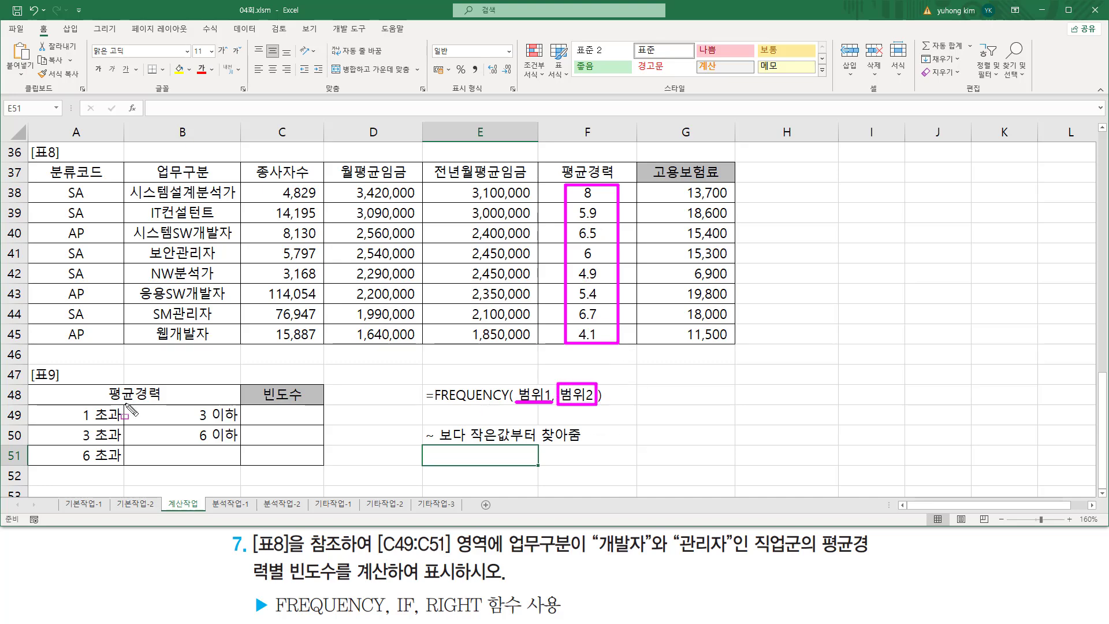
pyautogui.moveTo(61, 403)
pyautogui.mouseDown()
pyautogui.moveTo(104, 467)
pyautogui.moveTo(125, 467)
pyautogui.mouseUp()
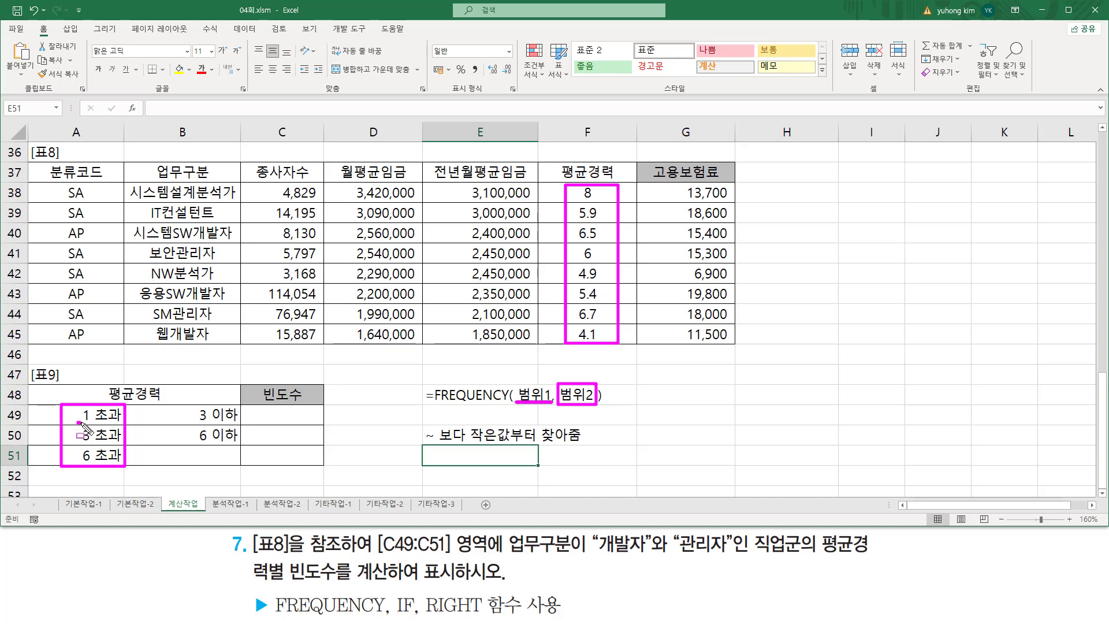
pyautogui.moveTo(82, 423); pyautogui.dragTo(91, 424)
pyautogui.moveTo(75, 407); pyautogui.dragTo(93, 424)
pyautogui.moveTo(96, 423); pyautogui.dragTo(121, 423)
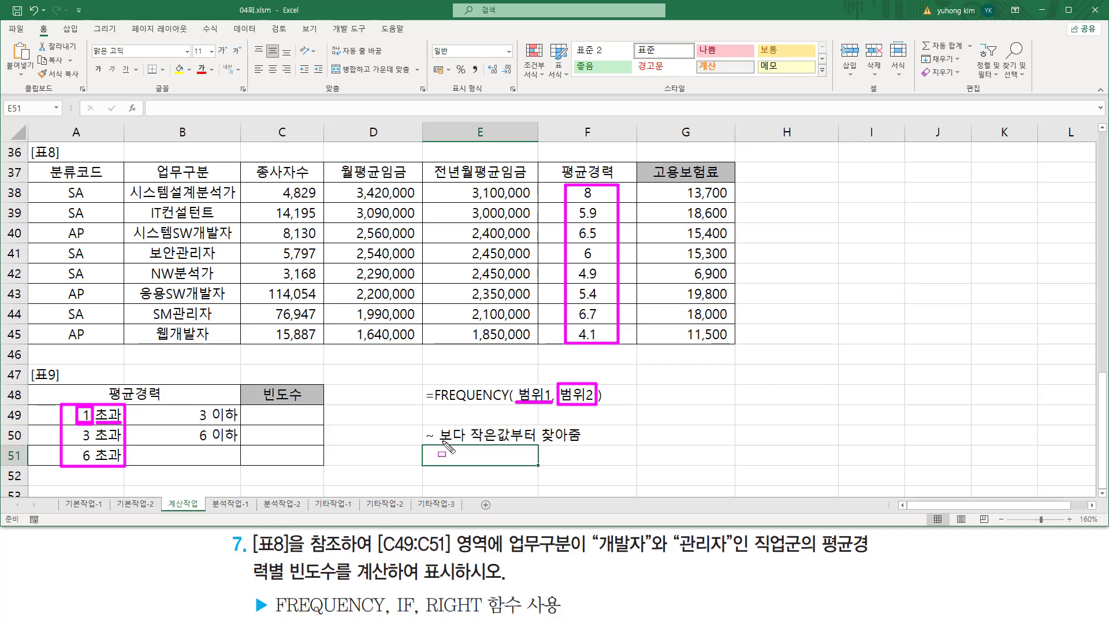
pyautogui.moveTo(419, 440); pyautogui.dragTo(551, 441)
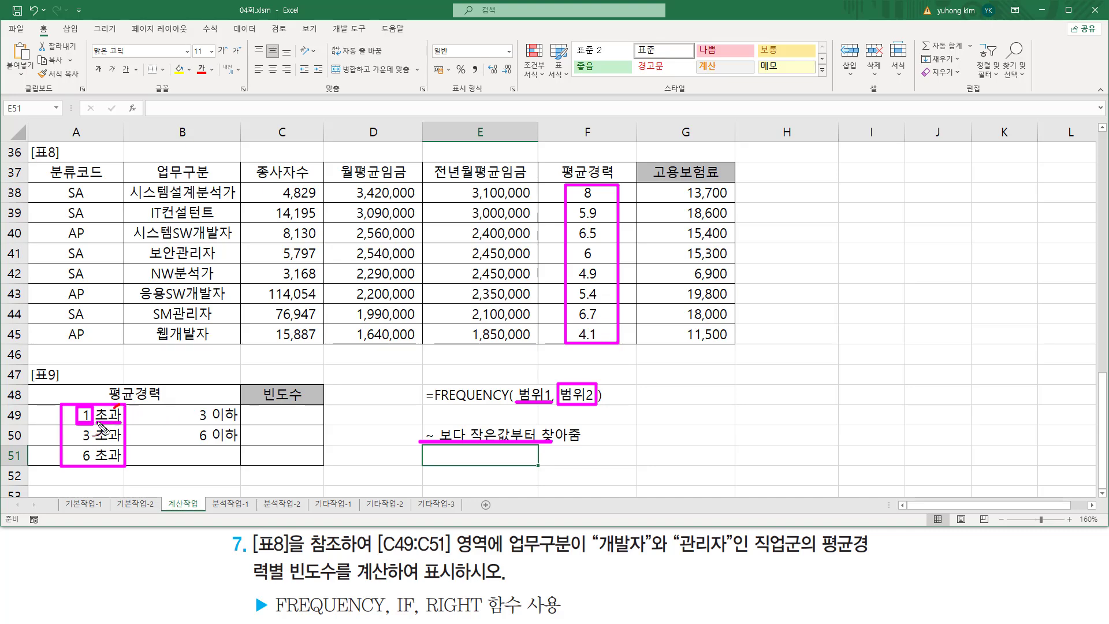
# Rule out the 초과 limits in A49:A51 and match the 이하 limits in B49:B51 with the 빈도수 cells
pyautogui.moveTo(102, 427); pyautogui.dragTo(55, 457)
pyautogui.moveTo(75, 406); pyautogui.dragTo(117, 462)
pyautogui.moveTo(183, 405)
pyautogui.mouseDown()
pyautogui.moveTo(203, 449)
pyautogui.moveTo(244, 464)
pyautogui.mouseUp()
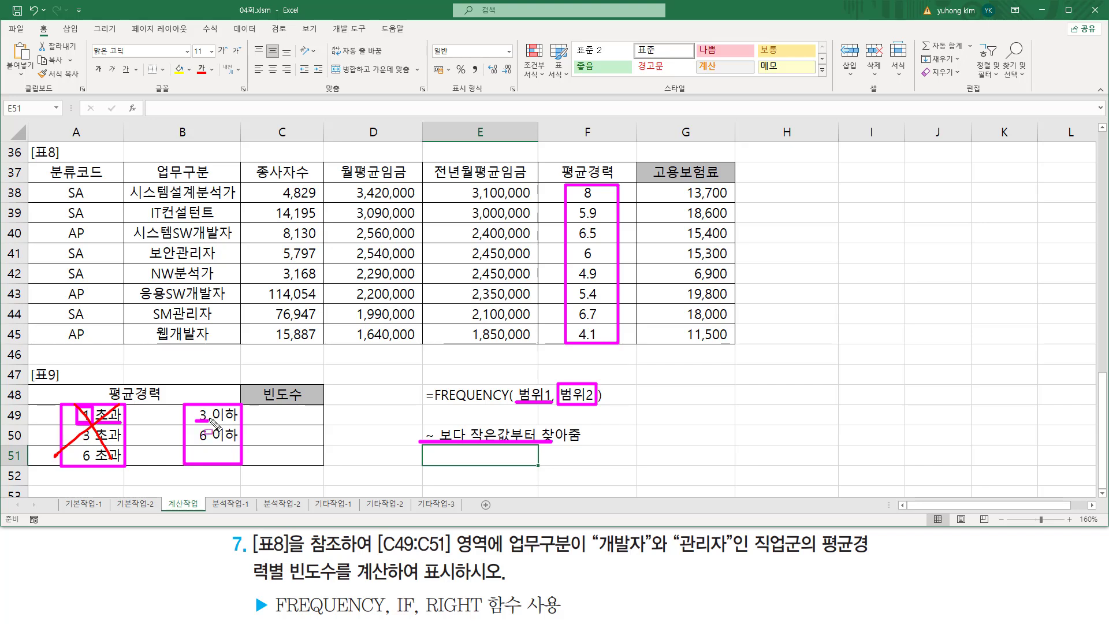
pyautogui.moveTo(203, 418); pyautogui.dragTo(208, 418)
pyautogui.moveTo(183, 423); pyautogui.dragTo(243, 422)
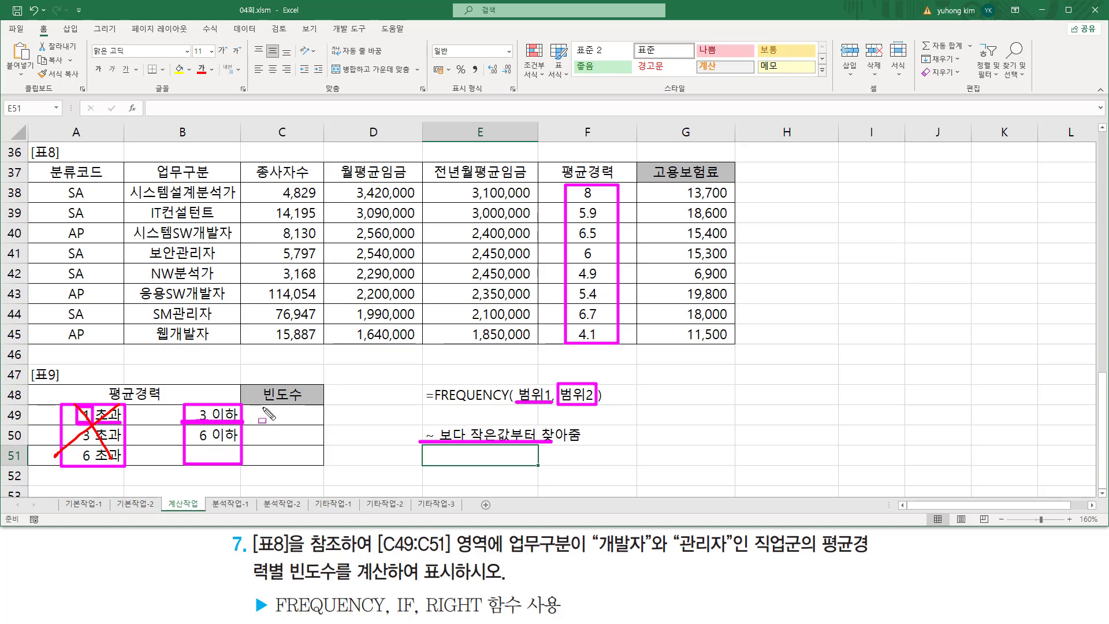
pyautogui.moveTo(261, 408); pyautogui.dragTo(309, 419)
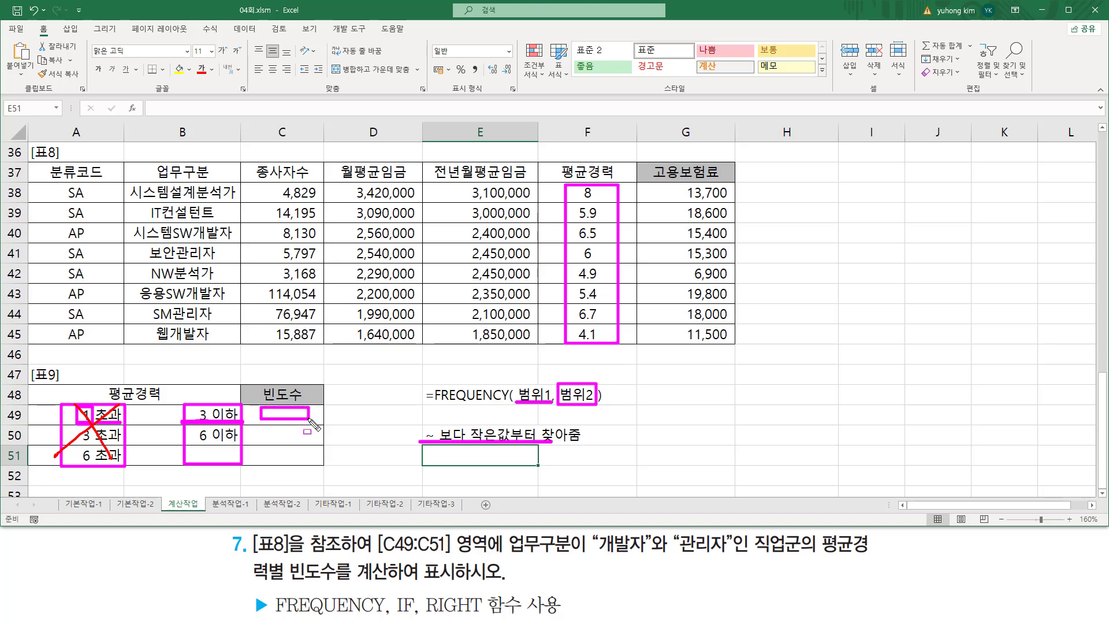
pyautogui.moveTo(187, 443); pyautogui.dragTo(240, 443)
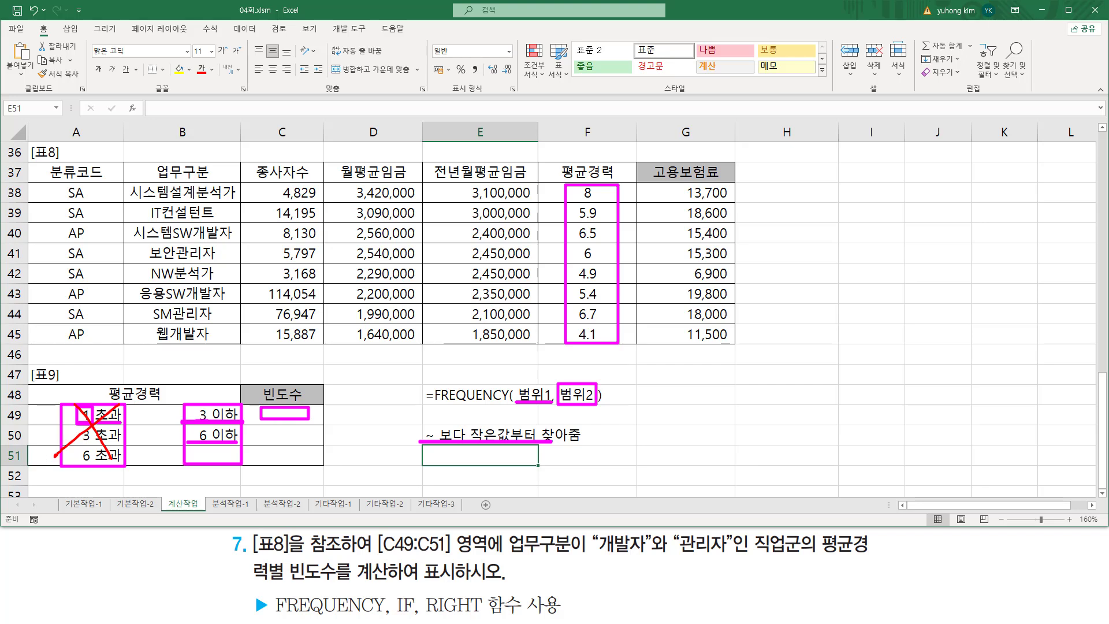
# Check how the 이하 limits and the blank cell B51 correspond to the frequency cells C49:C51
pyautogui.moveTo(280, 406); pyautogui.dragTo(319, 380)
pyautogui.moveTo(220, 455); pyautogui.dragTo(229, 451)
pyautogui.moveTo(280, 438); pyautogui.dragTo(296, 417)
pyautogui.moveTo(206, 453); pyautogui.dragTo(219, 463)
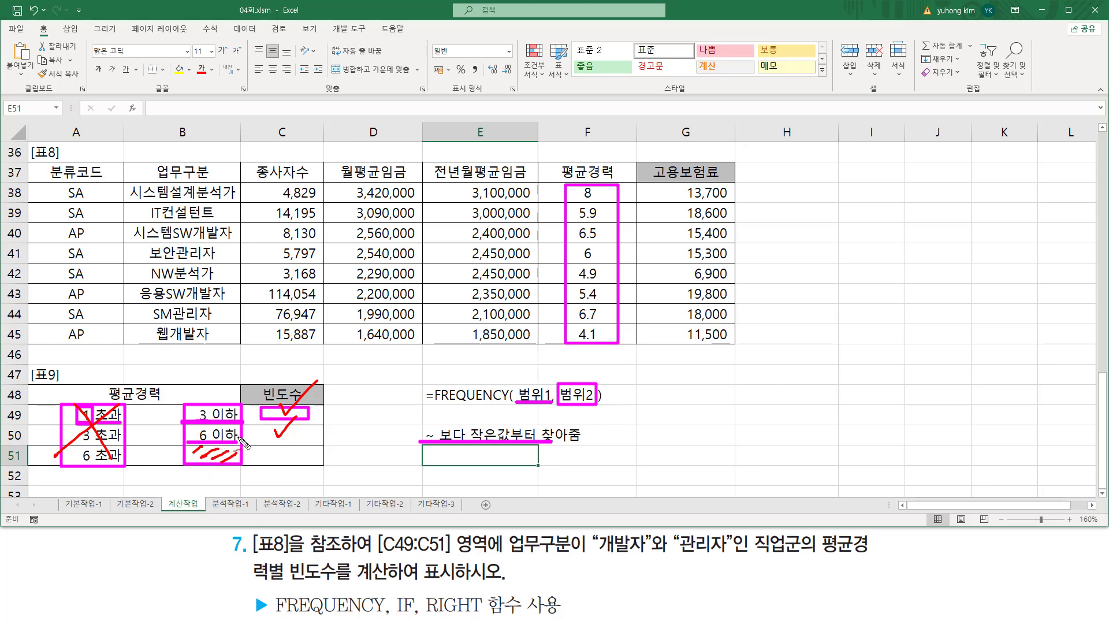
pyautogui.moveTo(242, 444)
pyautogui.mouseDown()
pyautogui.moveTo(330, 444)
pyautogui.moveTo(311, 459)
pyautogui.moveTo(245, 444)
pyautogui.mouseUp()
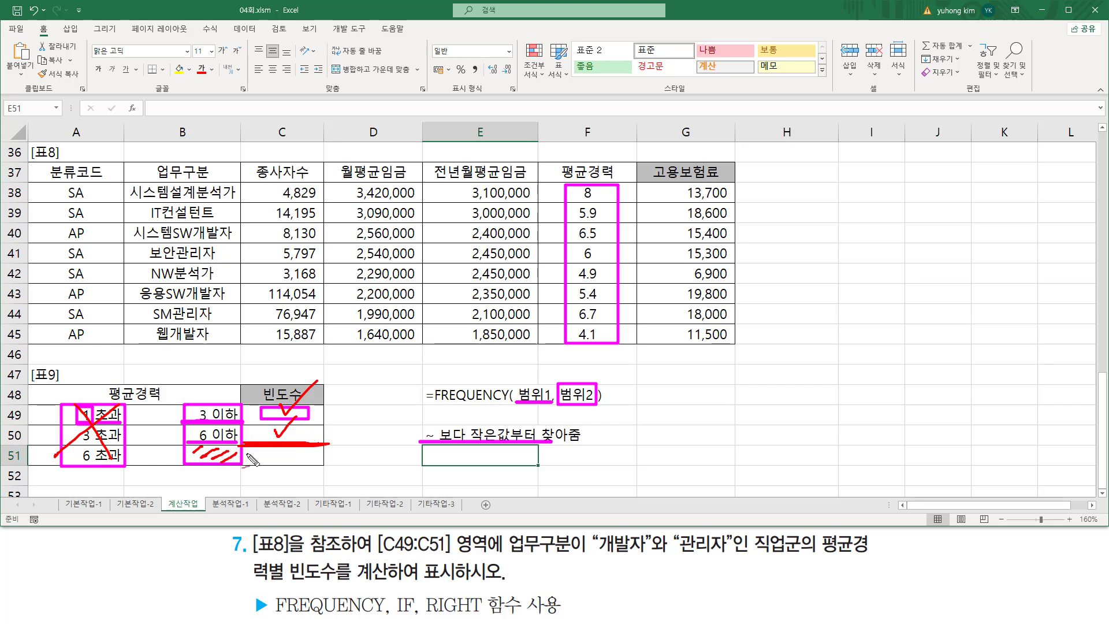
pyautogui.moveTo(289, 466)
pyautogui.mouseDown()
pyautogui.moveTo(259, 462)
pyautogui.moveTo(288, 450)
pyautogui.moveTo(294, 467)
pyautogui.mouseUp()
pyautogui.moveTo(222, 474); pyautogui.dragTo(230, 472)
pyautogui.press('Escape')
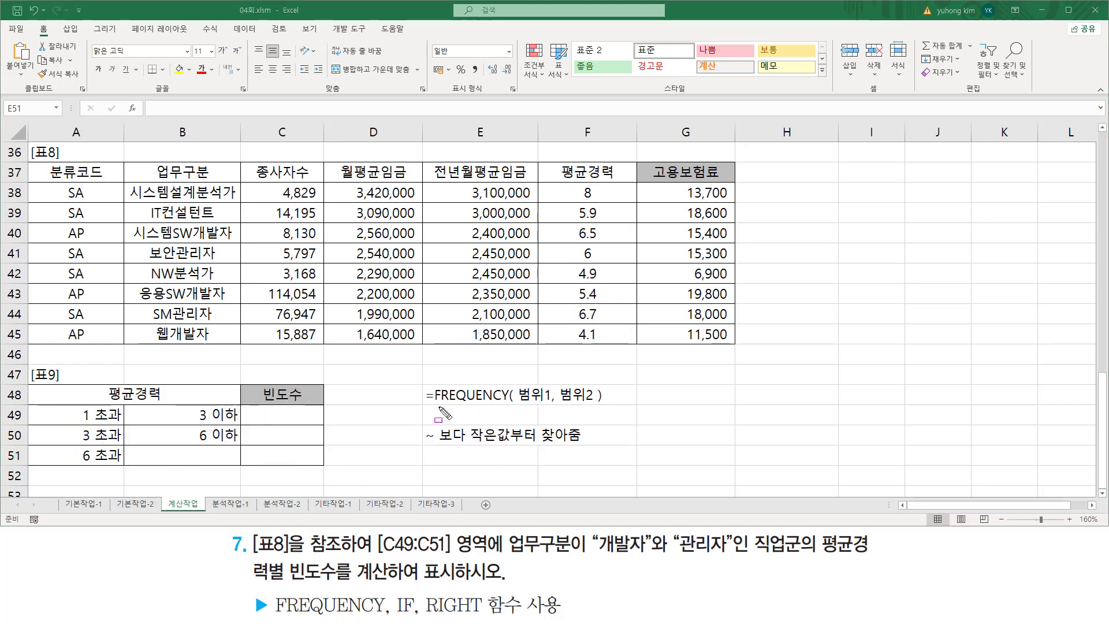
# Review the FREQUENCY outline and its note against B49:B51 as 범위2 and C49:C51 as the result cells
pyautogui.moveTo(424, 405); pyautogui.dragTo(517, 405)
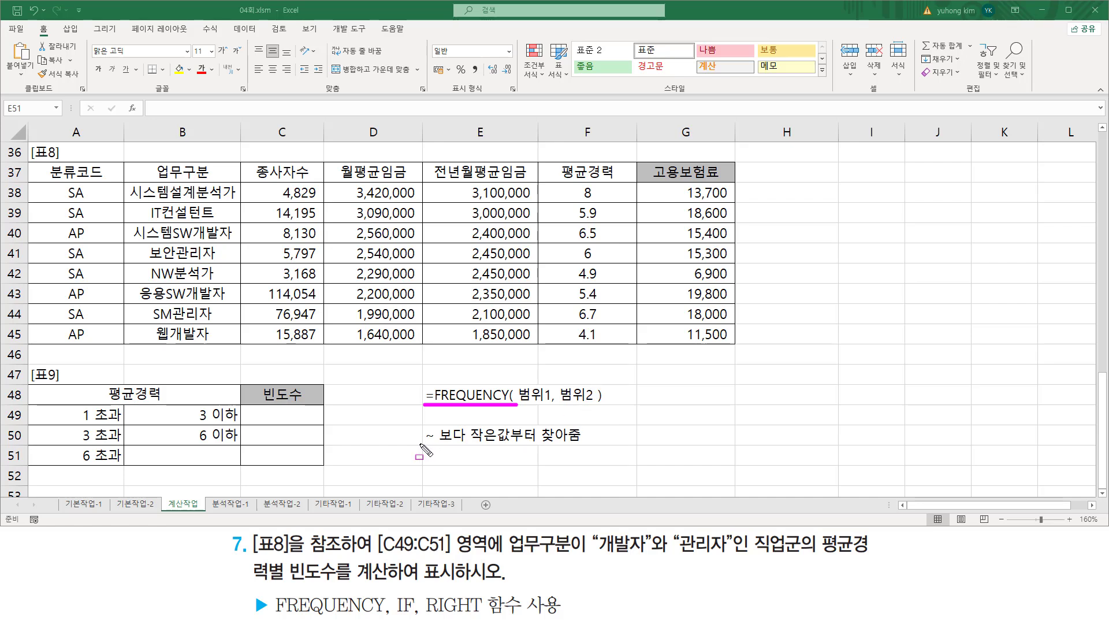
pyautogui.moveTo(414, 445); pyautogui.dragTo(585, 444)
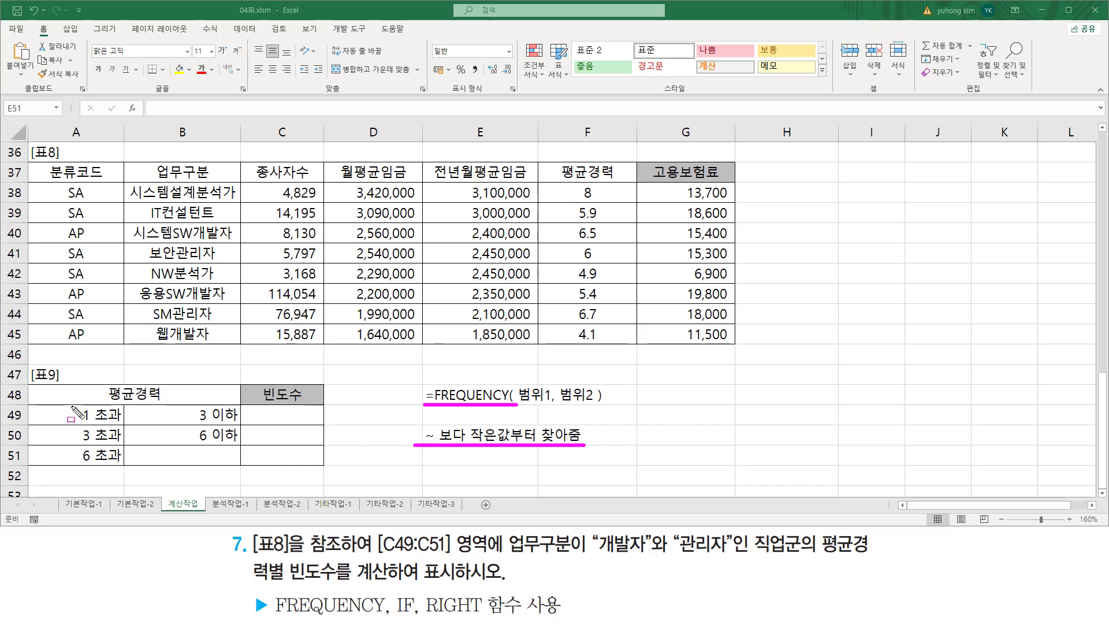
pyautogui.moveTo(72, 407)
pyautogui.mouseDown()
pyautogui.moveTo(119, 465)
pyautogui.moveTo(72, 407)
pyautogui.moveTo(71, 442)
pyautogui.mouseUp()
pyautogui.moveTo(77, 405); pyautogui.dragTo(121, 463)
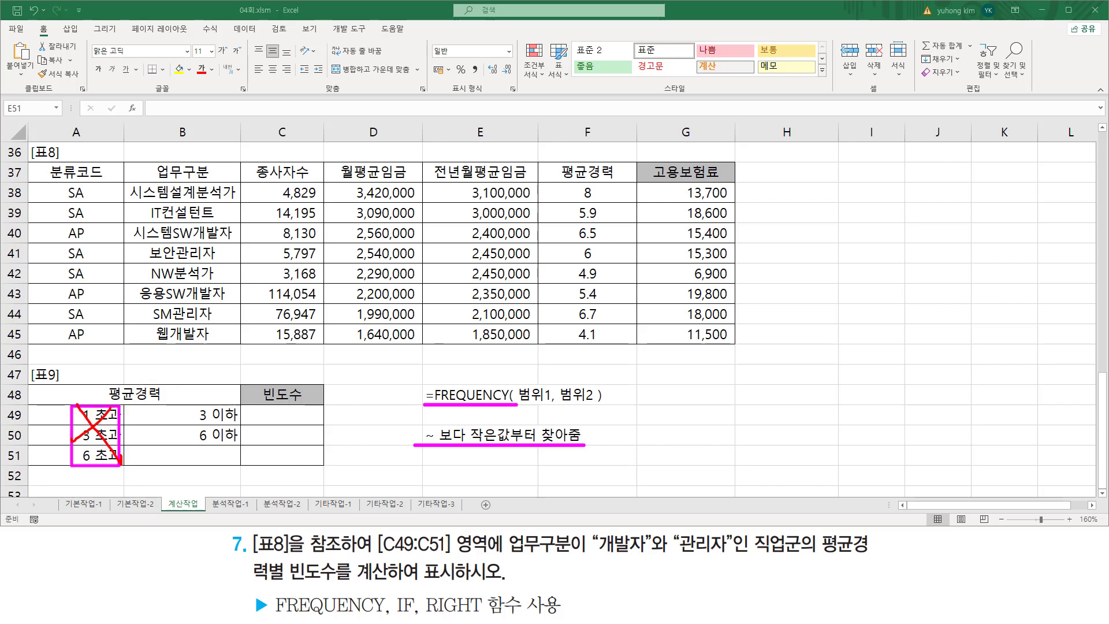
pyautogui.moveTo(190, 404)
pyautogui.mouseDown()
pyautogui.moveTo(191, 428)
pyautogui.moveTo(192, 405)
pyautogui.mouseUp()
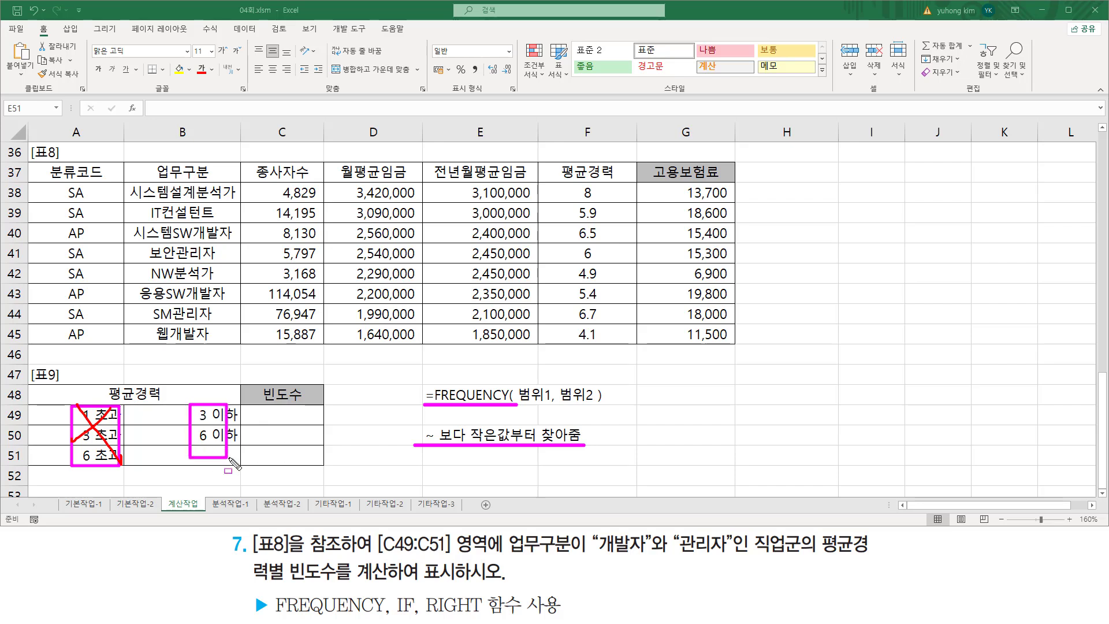
pyautogui.moveTo(557, 402); pyautogui.dragTo(594, 404)
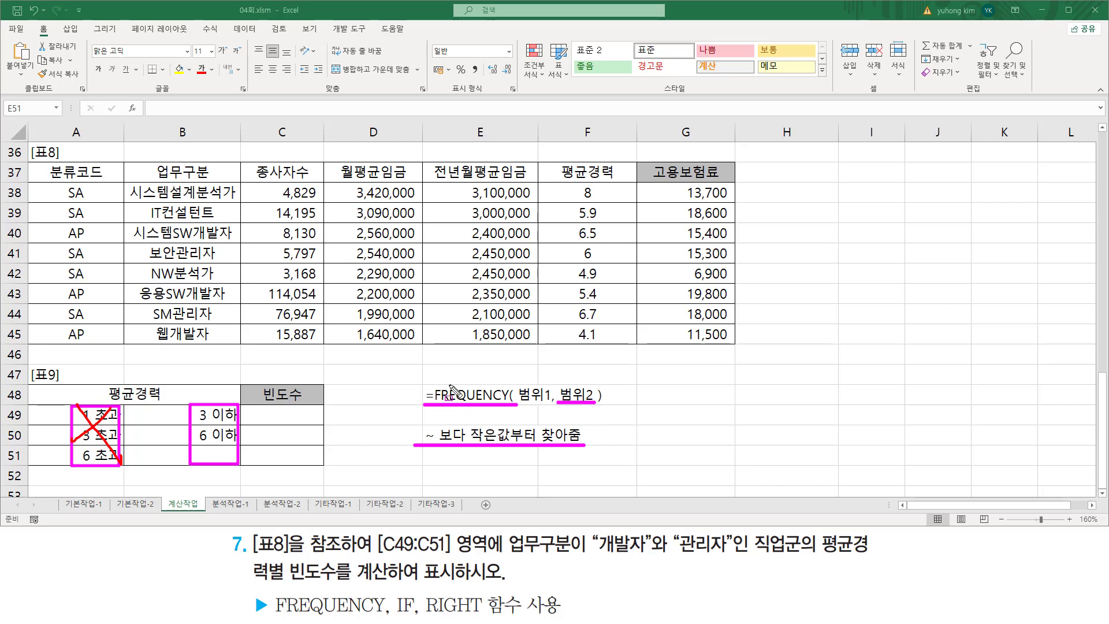
pyautogui.moveTo(266, 410)
pyautogui.mouseDown()
pyautogui.moveTo(262, 437)
pyautogui.moveTo(294, 458)
pyautogui.mouseUp()
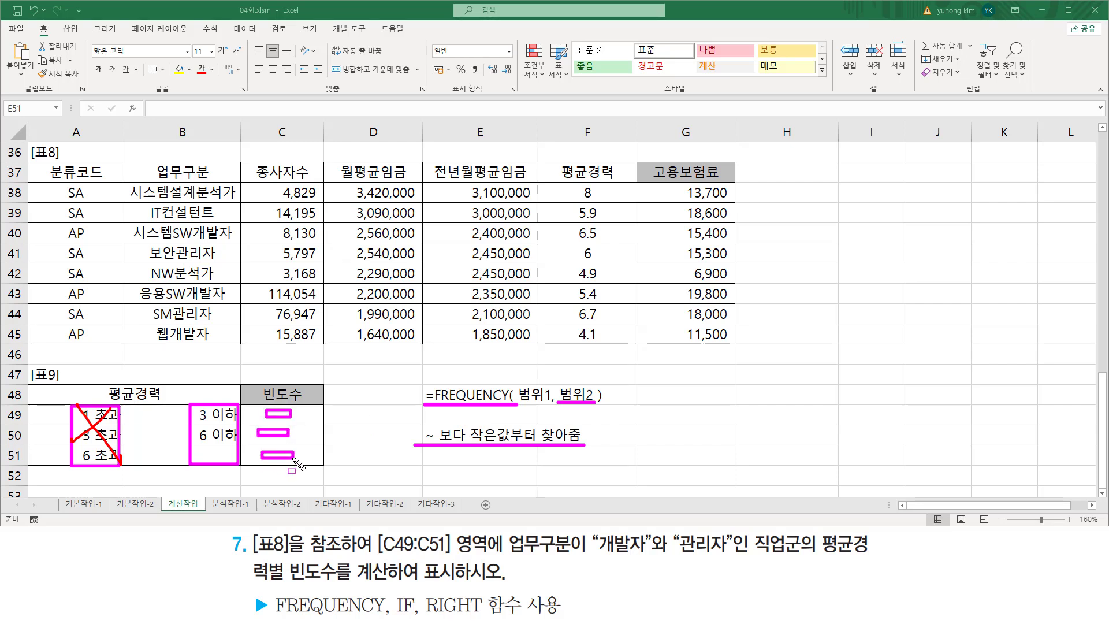
pyautogui.moveTo(273, 465); pyautogui.dragTo(313, 467)
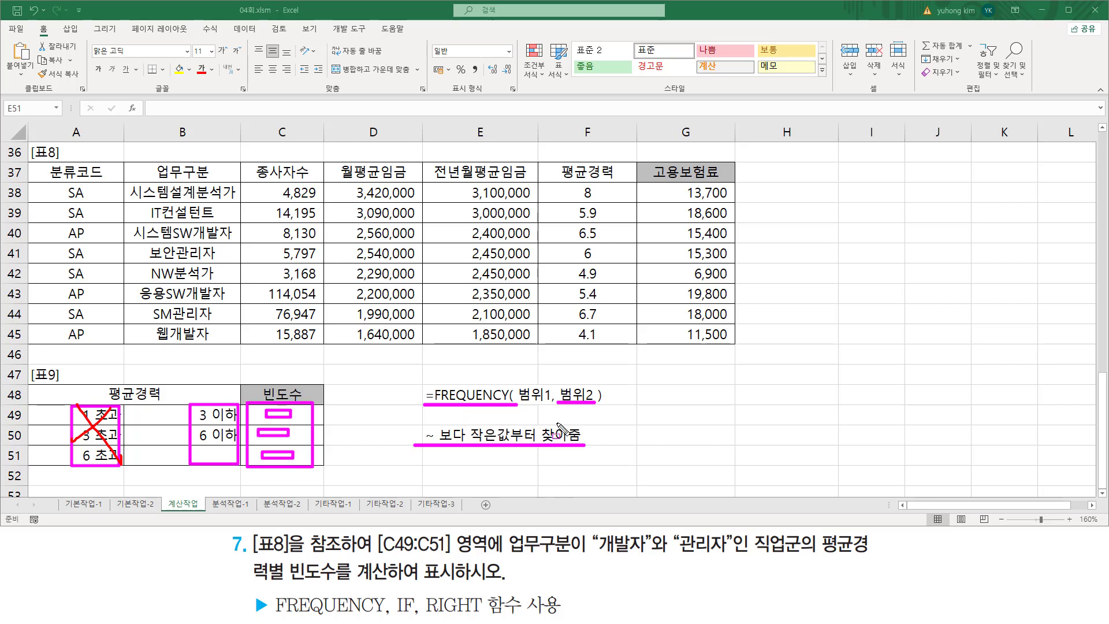
pyautogui.press('Escape')
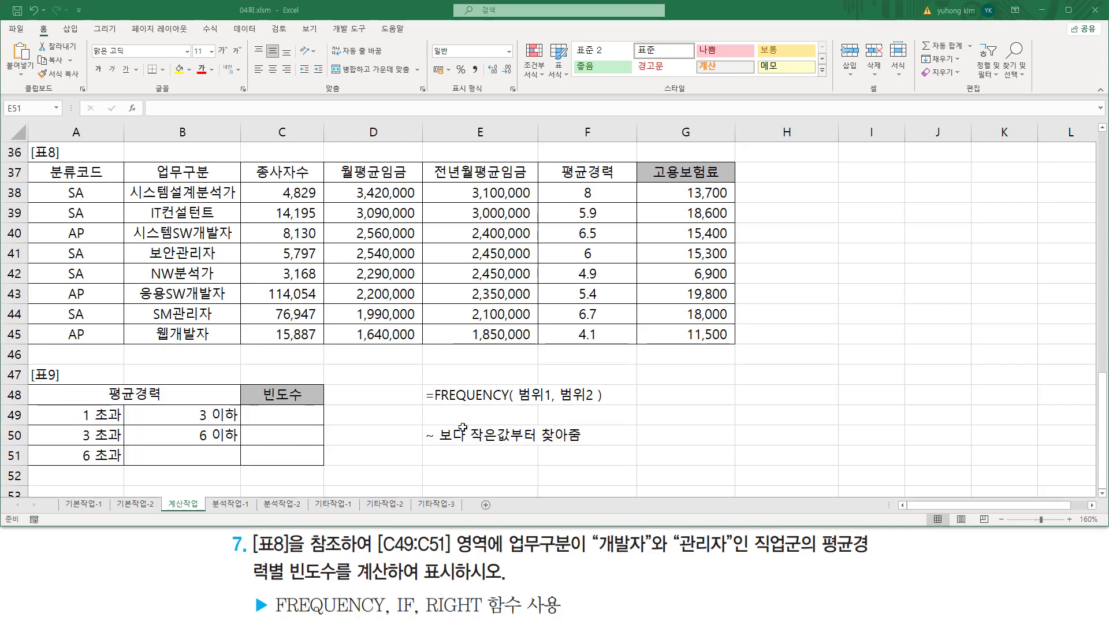
# Move the E50 note to E47, above the FREQUENCY outline, and start a =FREQUENCY( formula in E50
pyautogui.click(452, 440)
pyautogui.moveTo(451, 445); pyautogui.dragTo(452, 384)
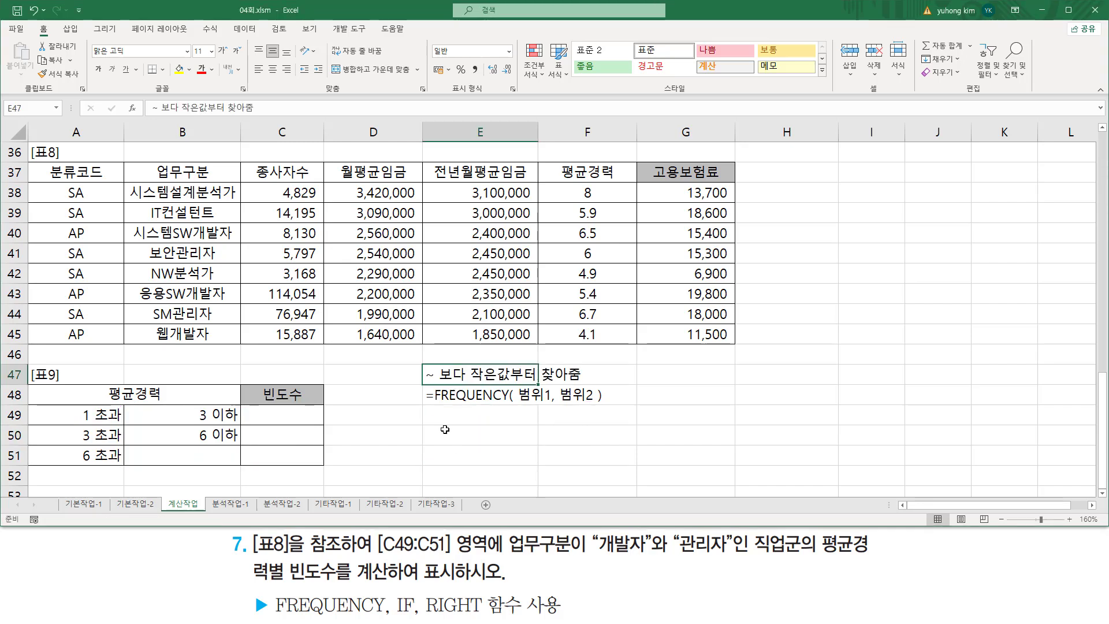
pyautogui.click(444, 430)
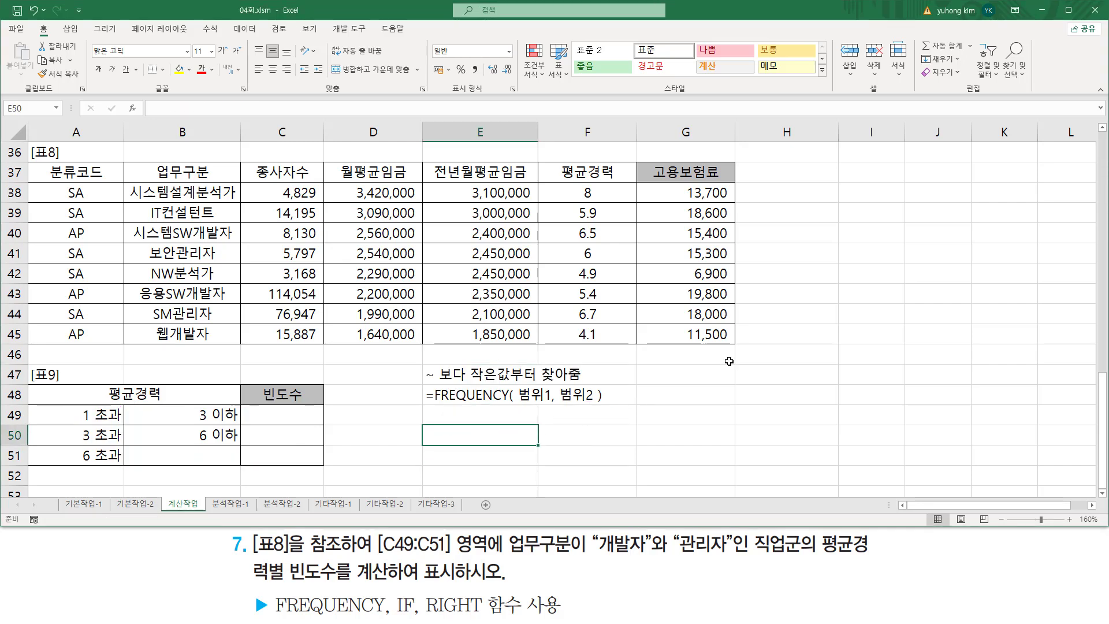
pyautogui.write('=ㄱ')
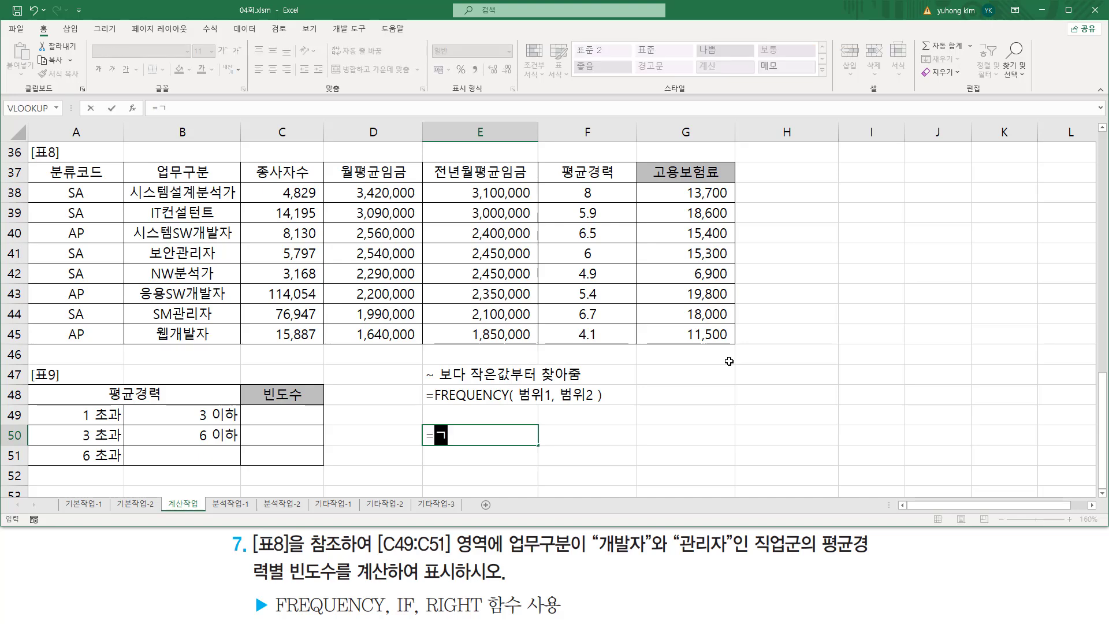
pyautogui.press('BackSpace')
pyautogui.write('f')
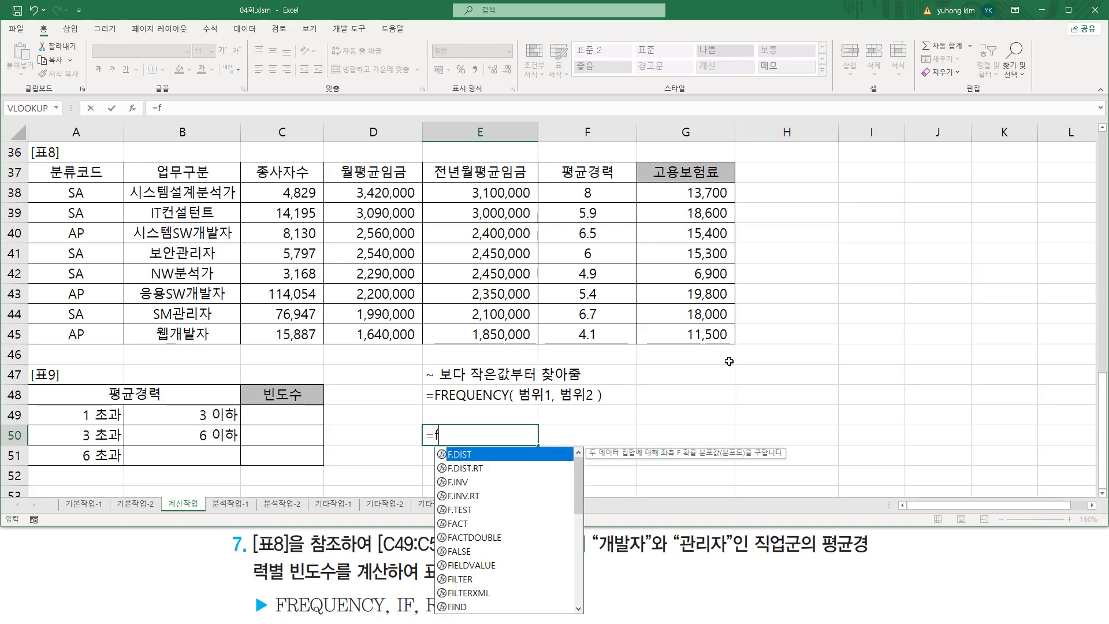
pyautogui.write('re')
pyautogui.press('Tab')
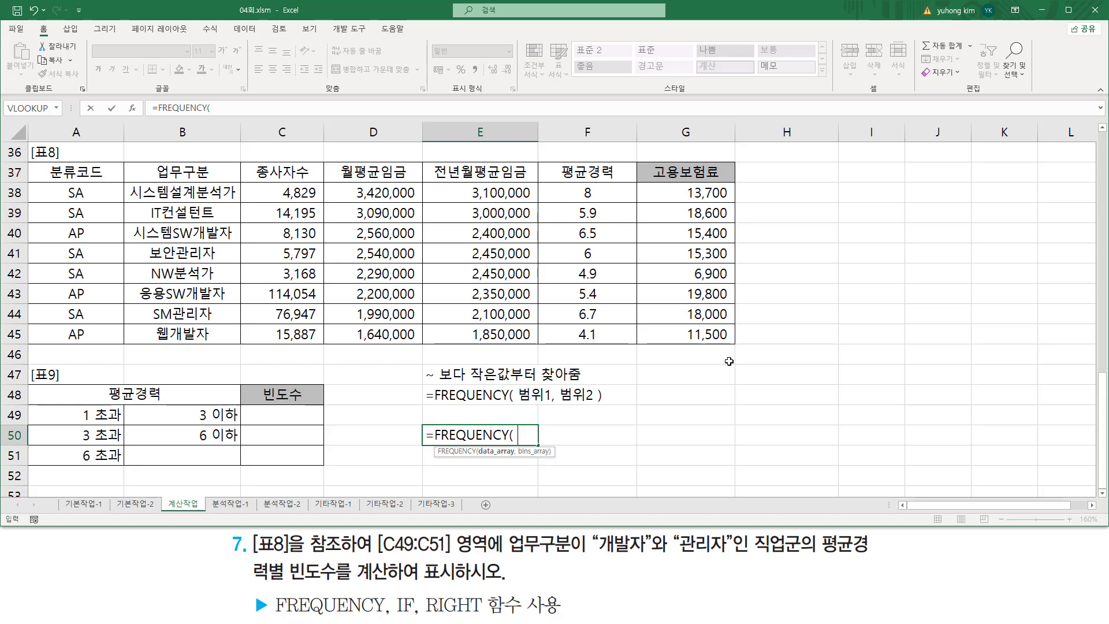
# Compare 범위1 with F38:F45 and the 개발자/관리자 condition, and nest if( as FREQUENCY's first argument
pyautogui.moveTo(515, 403); pyautogui.dragTo(549, 404)
pyautogui.moveTo(566, 185); pyautogui.dragTo(610, 344)
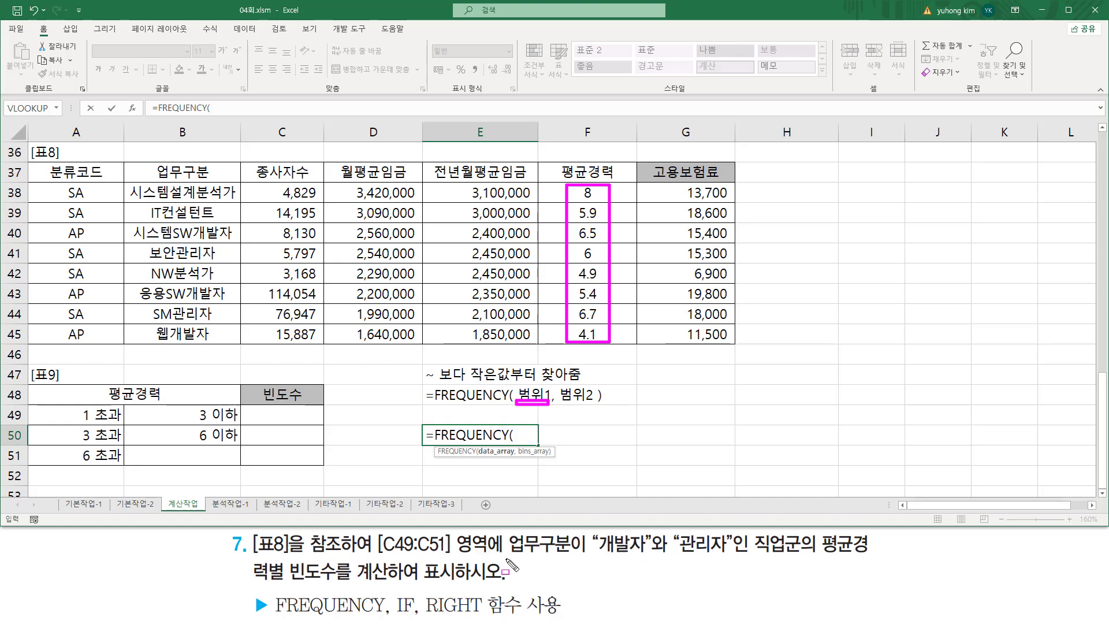
pyautogui.moveTo(504, 557)
pyautogui.mouseDown()
pyautogui.moveTo(575, 558)
pyautogui.moveTo(574, 532)
pyautogui.moveTo(729, 553)
pyautogui.mouseUp()
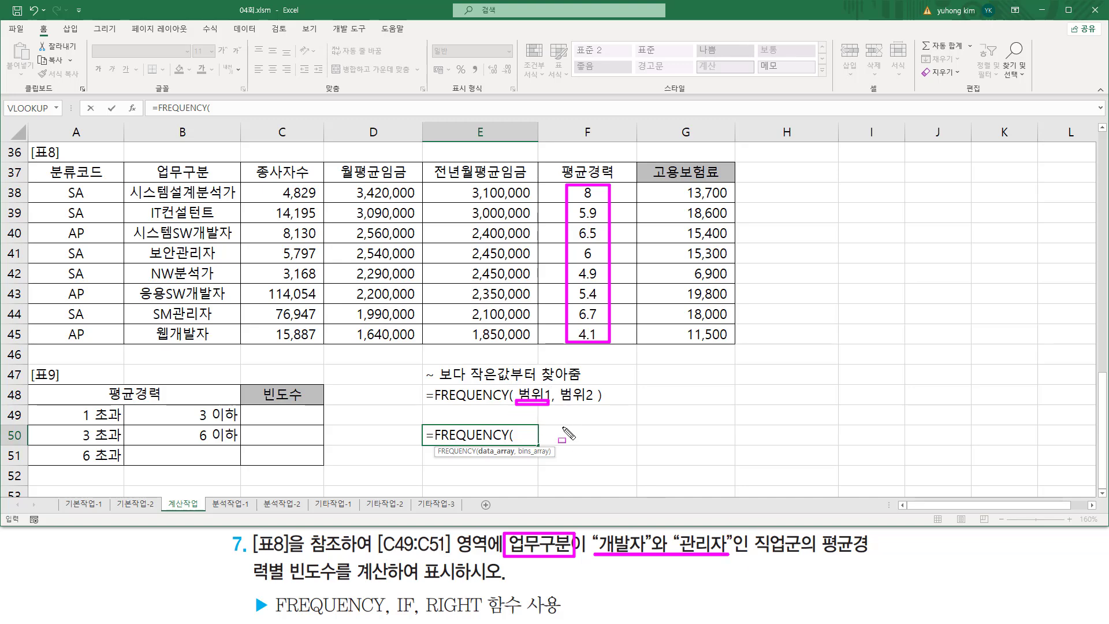
pyautogui.press('Escape')
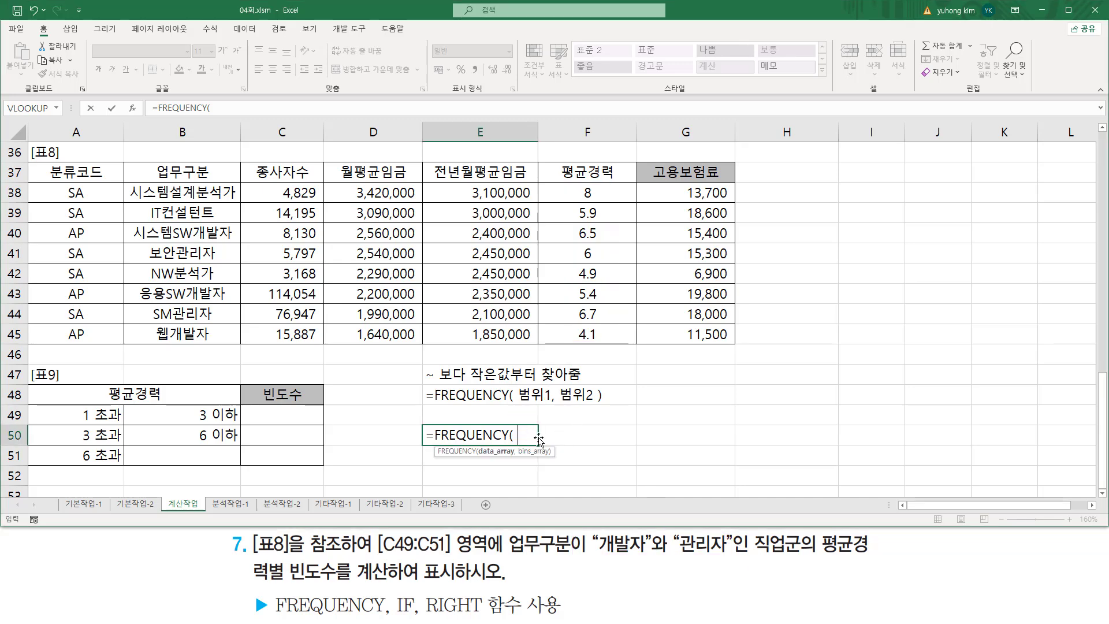
pyautogui.write('if(')
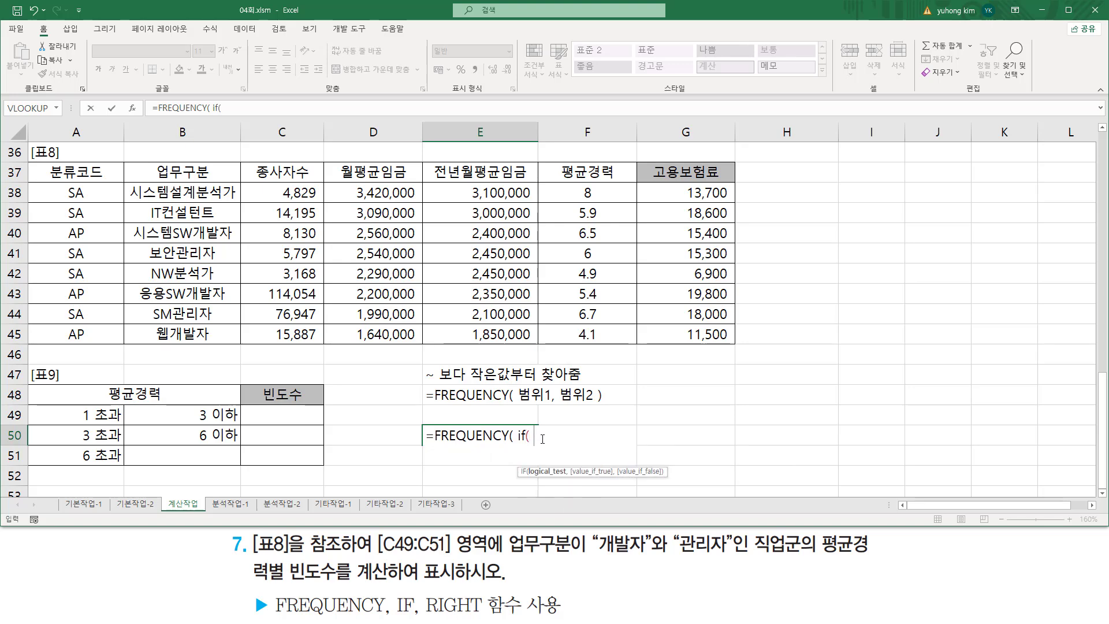
pyautogui.moveTo(589, 555); pyautogui.dragTo(733, 558)
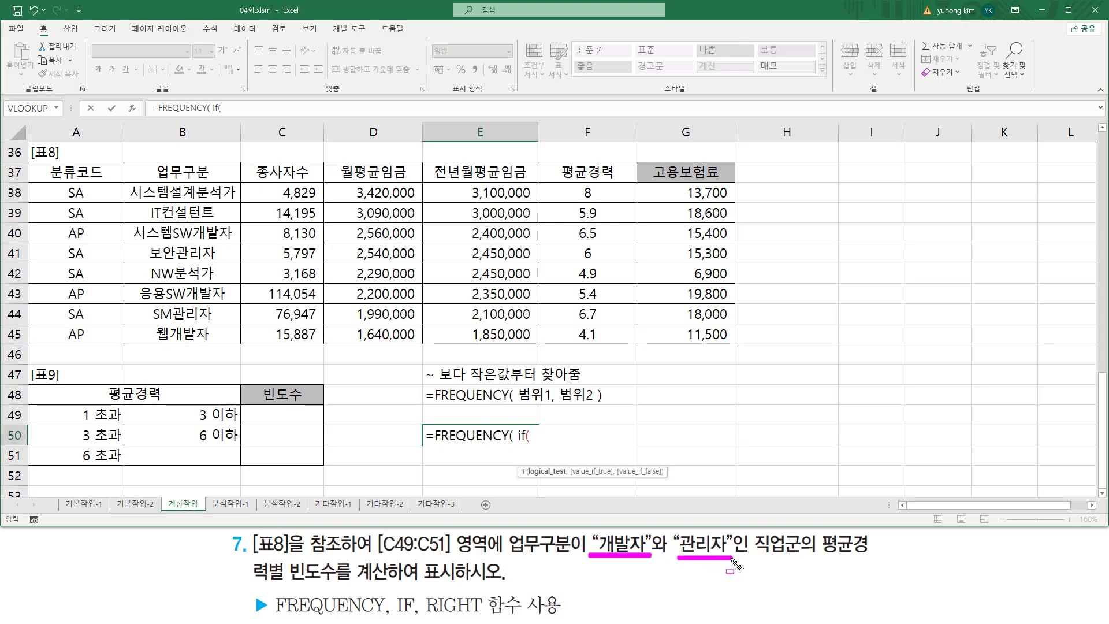
pyautogui.press('Escape')
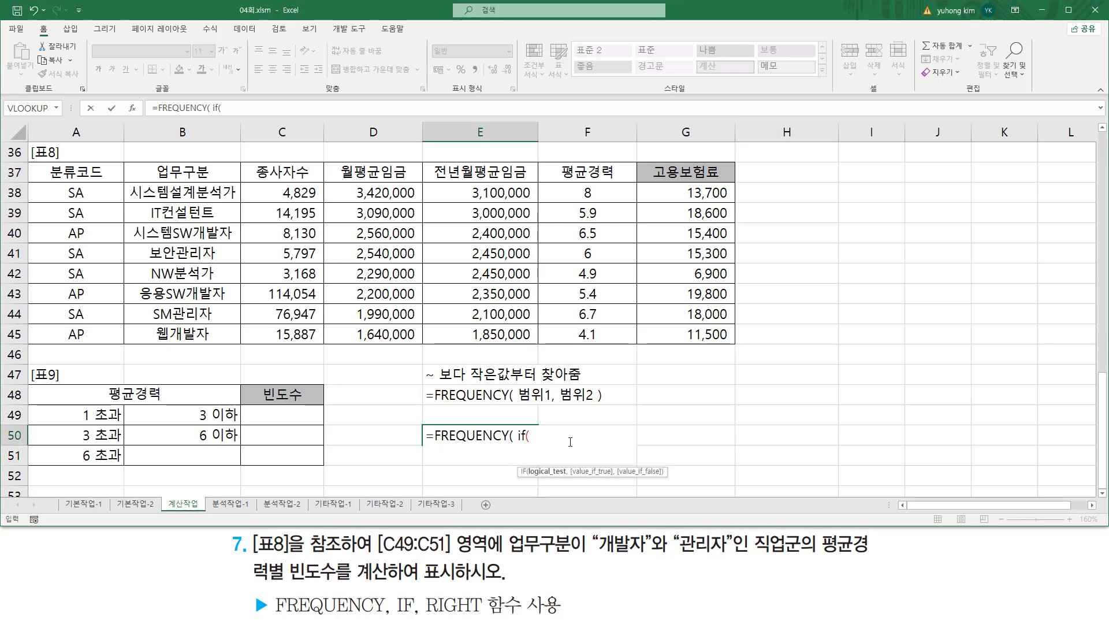
# Outline the IF test in E50 as the two bracketed conditions (=개발자) (=관리자)
pyautogui.write('(')
pyautogui.write('조거')
pyautogui.press('BackSpace')
pyautogui.press('BackSpace')
pyautogui.press('BackSpace')
pyautogui.write('=개발자')
pyautogui.write(') ')
pyautogui.write('(=관릿')
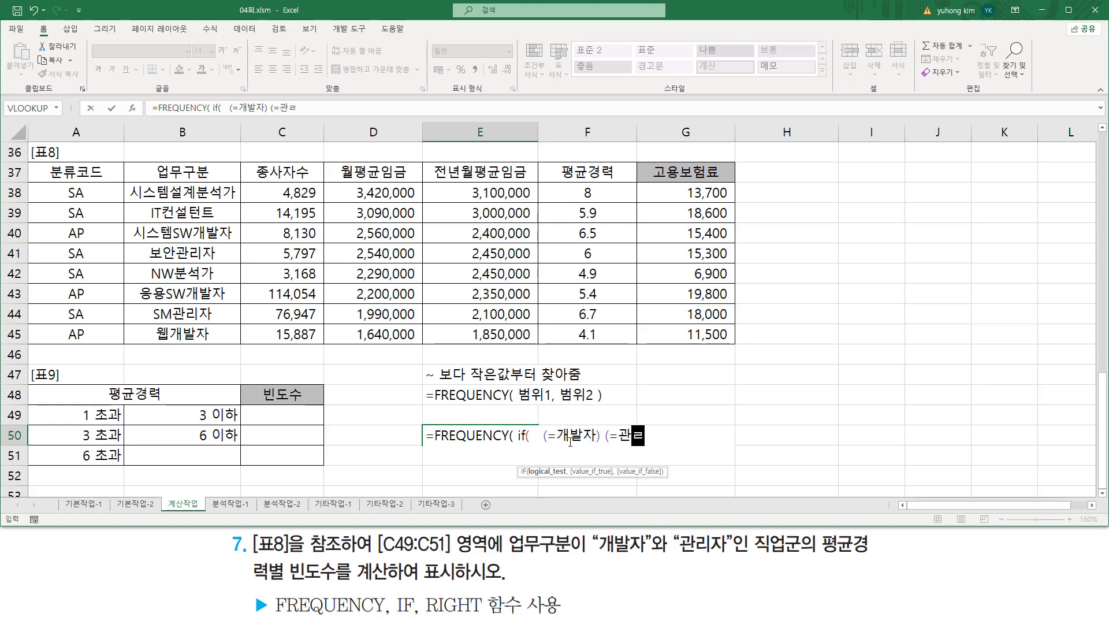
pyautogui.write('자)')
# Add 평균경력 as the value the IF returns when true, and close the IF bracket
pyautogui.click(767, 447)
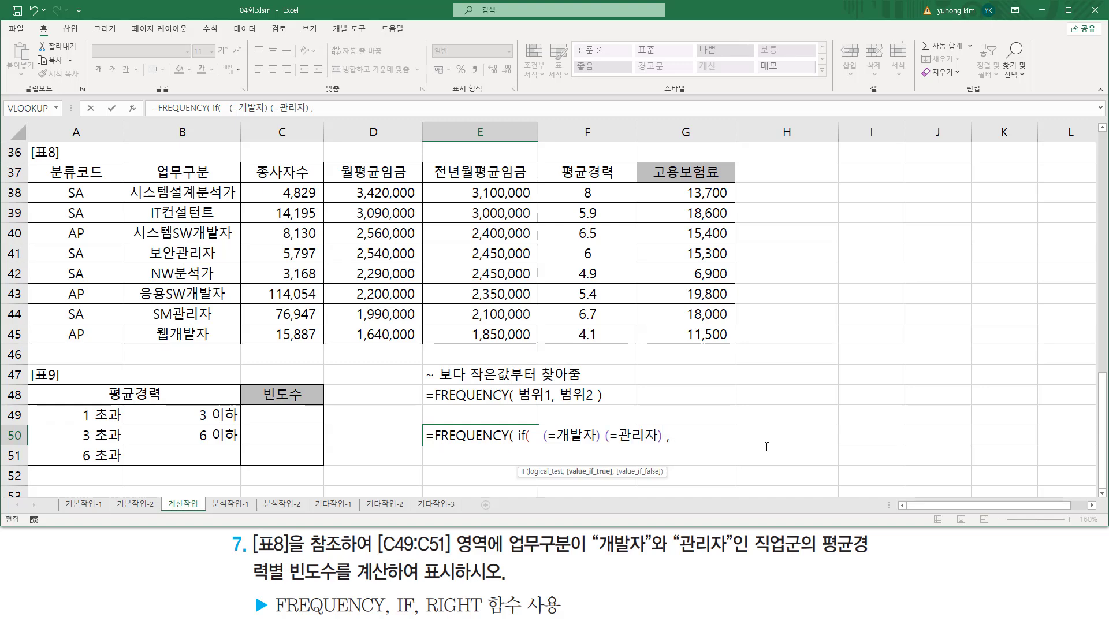
pyautogui.write(', 평균경력')
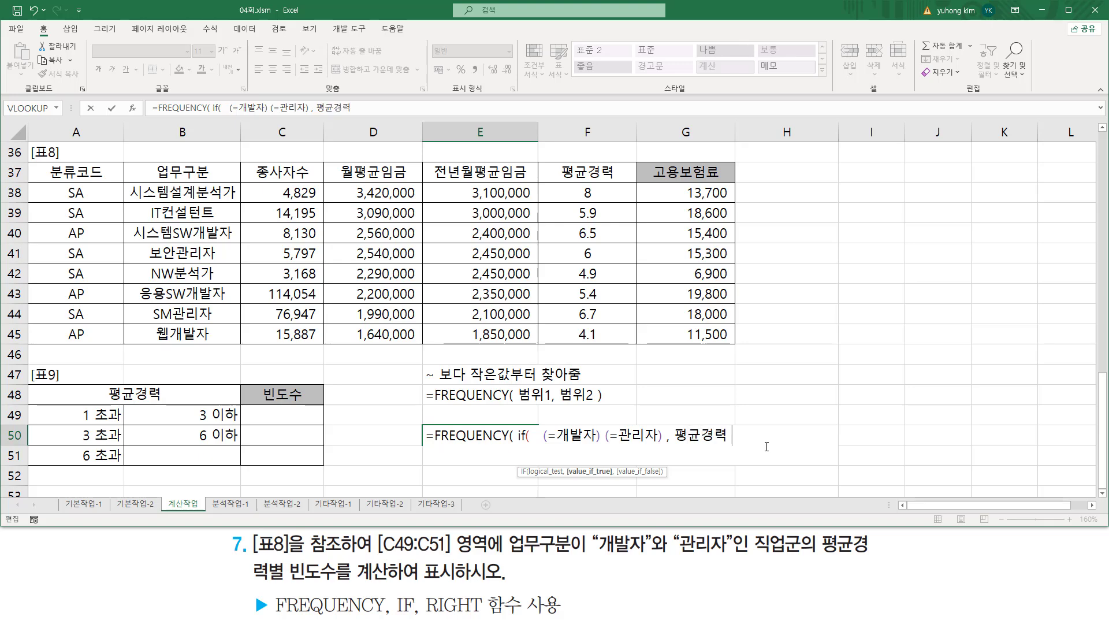
pyautogui.write('  )')
# Complete the E50 outline by closing the IF, adding 범위2 as FREQUENCY's second argument, and closing the outer bracket
pyautogui.moveTo(543, 446); pyautogui.dragTo(731, 445)
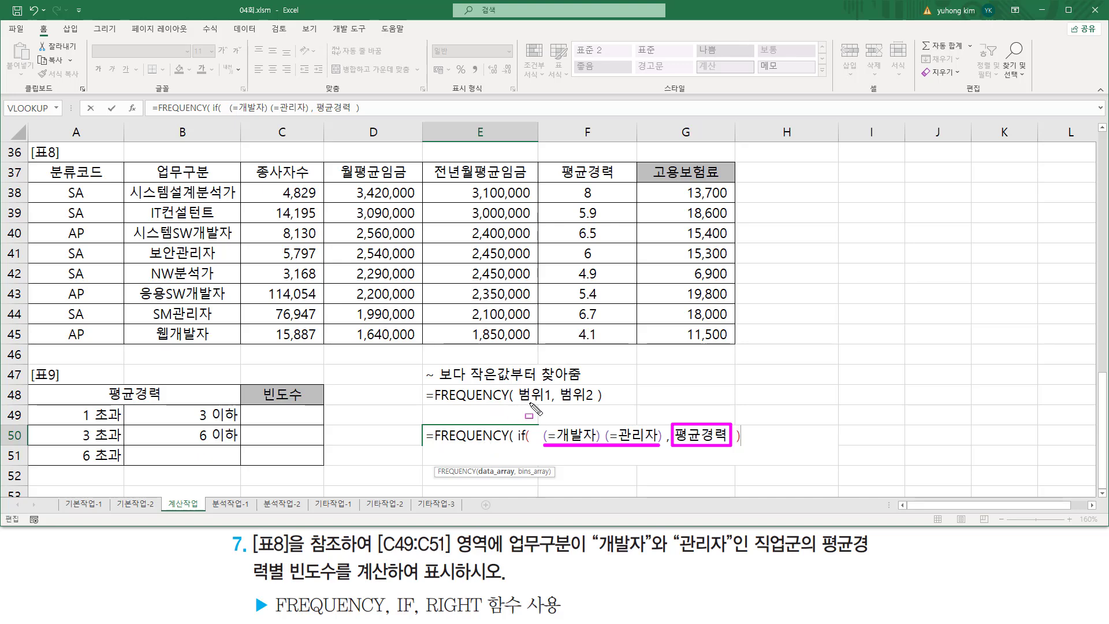
pyautogui.moveTo(520, 405); pyautogui.dragTo(553, 405)
pyautogui.moveTo(570, 184); pyautogui.dragTo(606, 346)
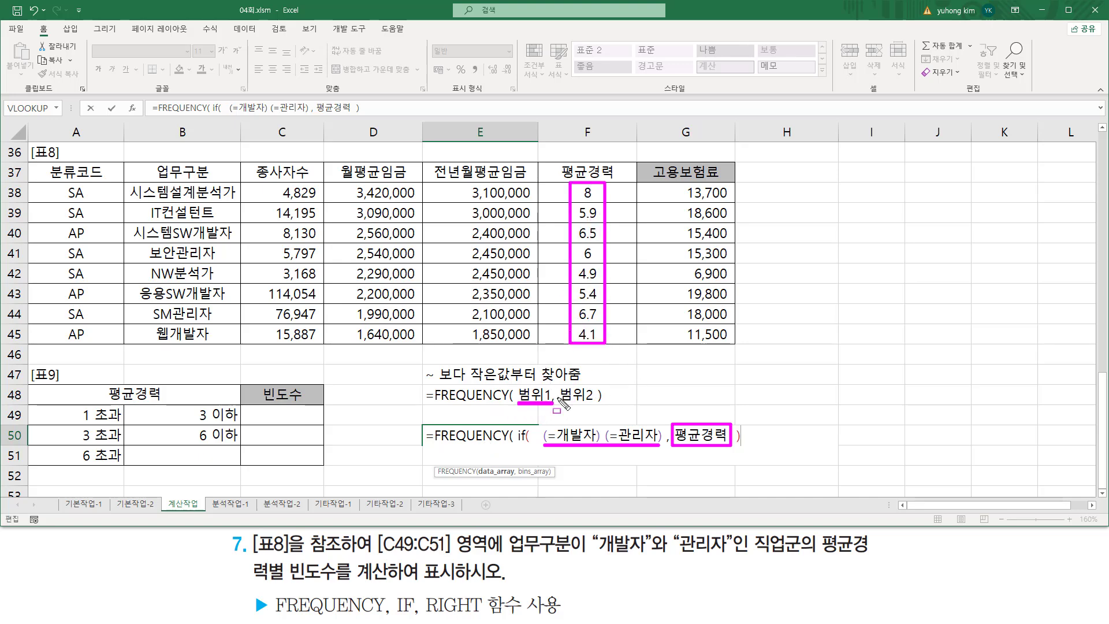
pyautogui.moveTo(517, 417)
pyautogui.mouseDown()
pyautogui.moveTo(607, 460)
pyautogui.moveTo(746, 457)
pyautogui.mouseUp()
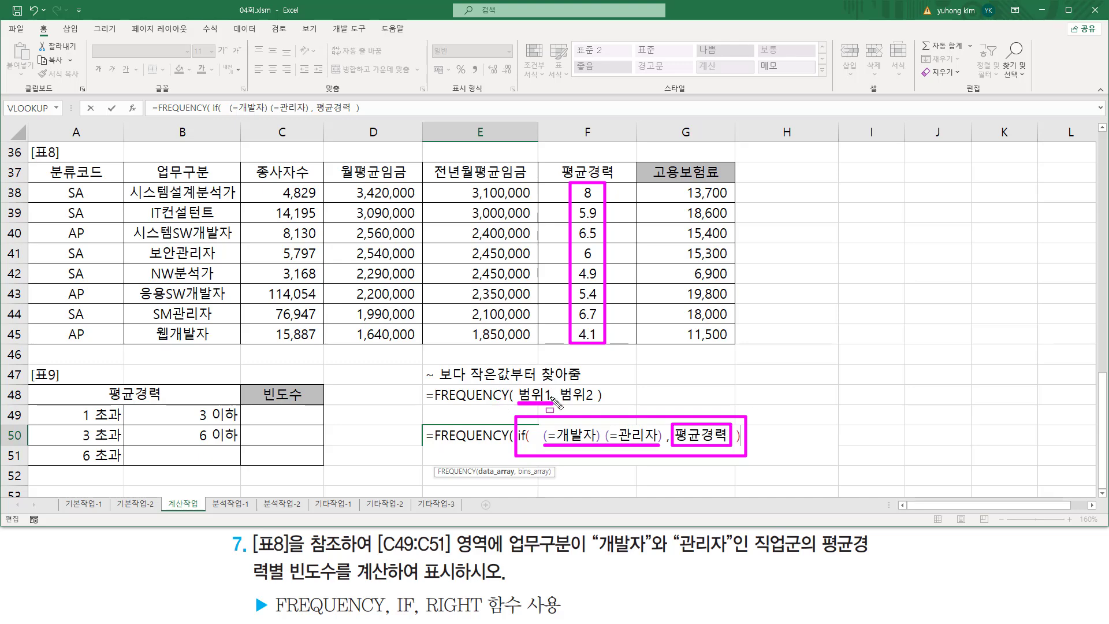
pyautogui.moveTo(519, 383)
pyautogui.mouseDown()
pyautogui.moveTo(559, 409)
pyautogui.moveTo(592, 402)
pyautogui.mouseUp()
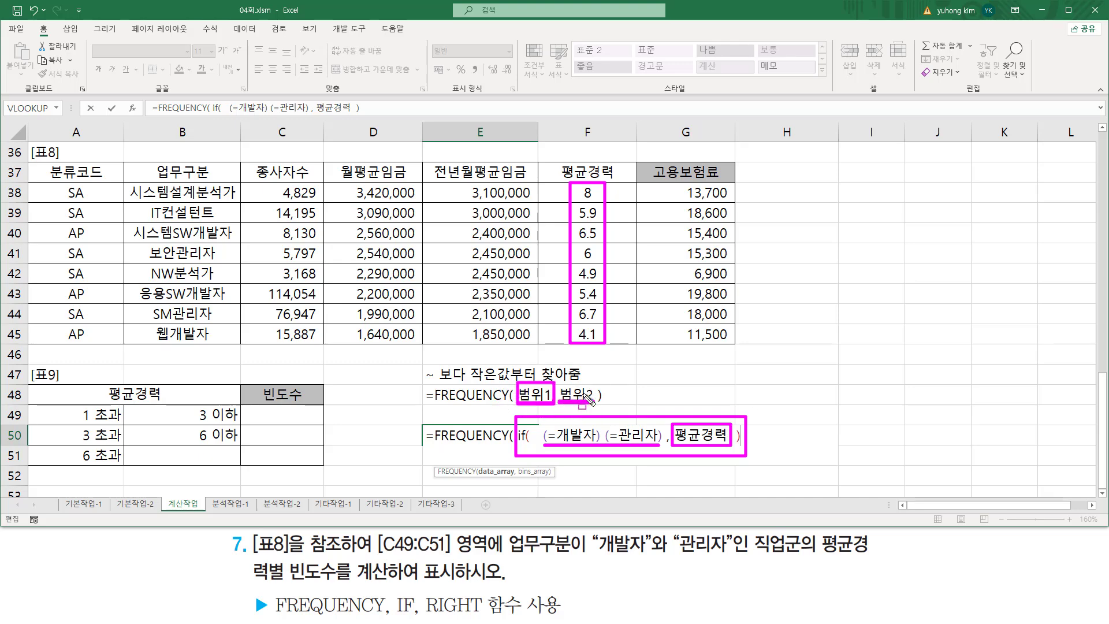
pyautogui.moveTo(170, 406); pyautogui.dragTo(235, 461)
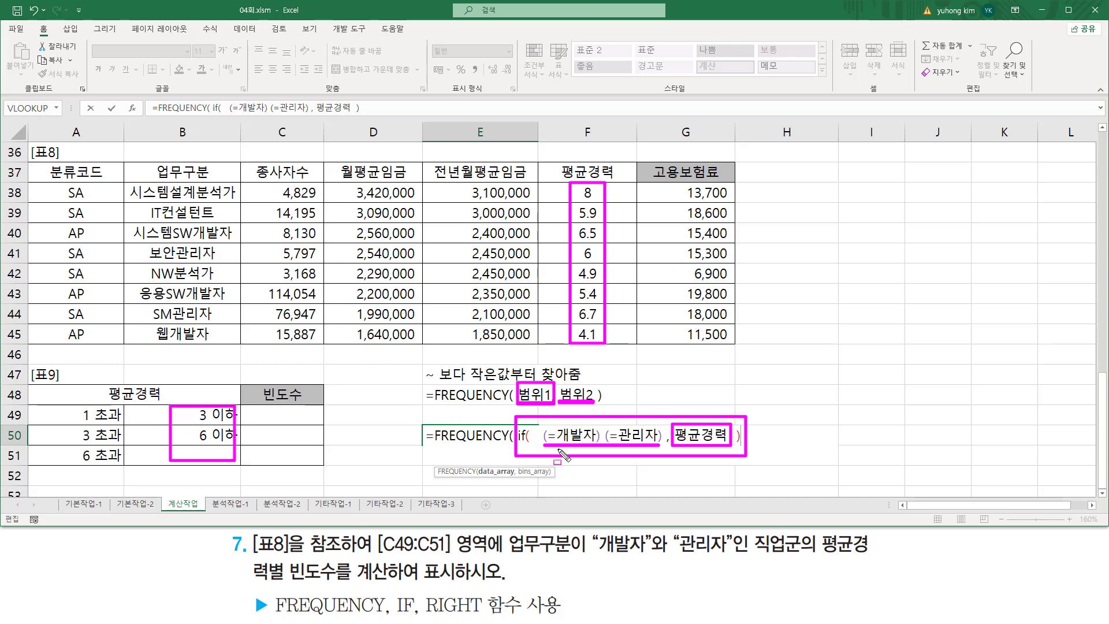
pyautogui.press('Escape')
pyautogui.write(', ')
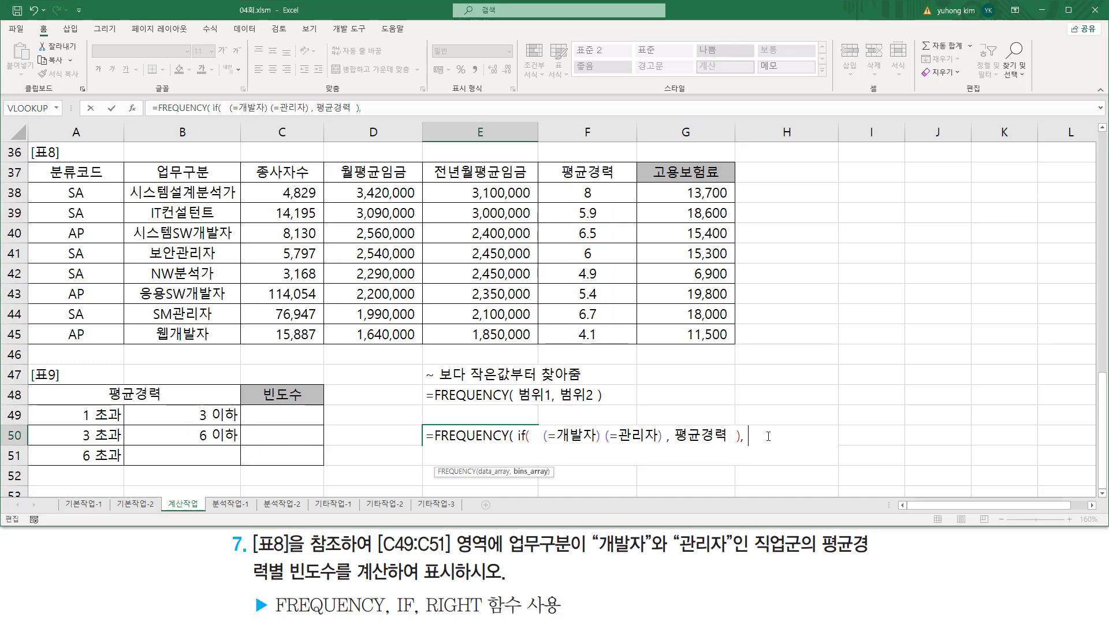
pyautogui.write('범위2')
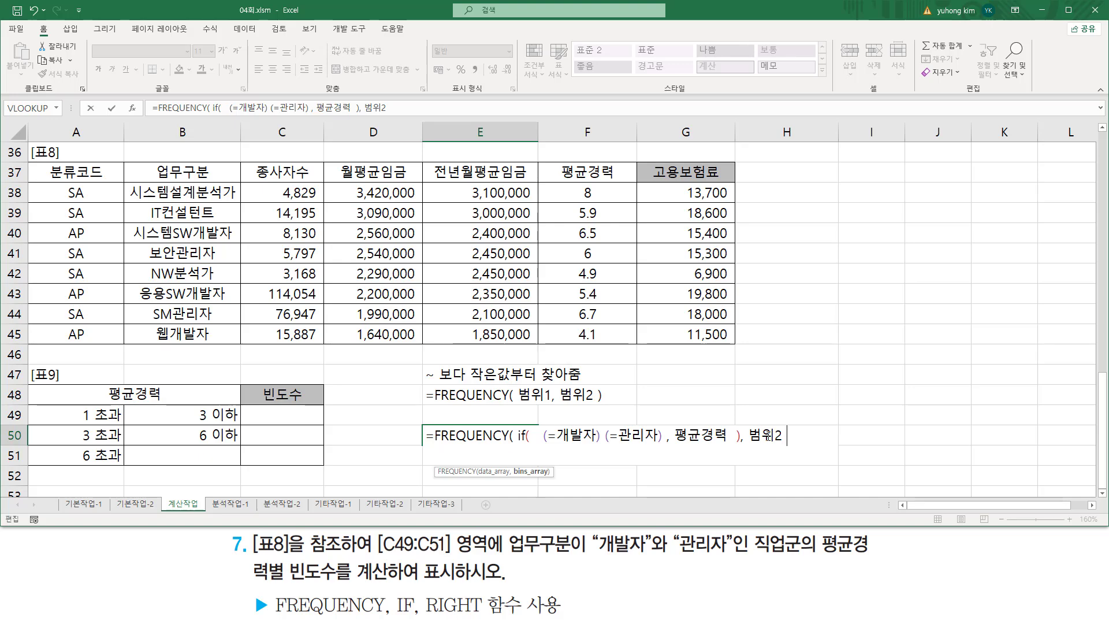
pyautogui.write(' )')
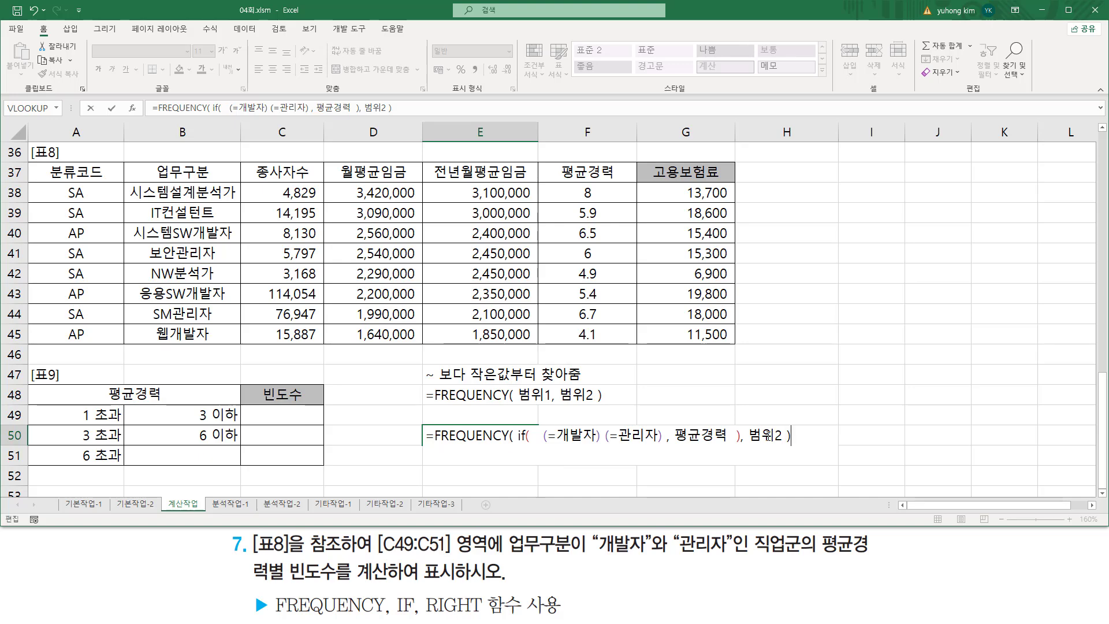
# Match the 개발자 and 관리자 entries in B38:B45 with the two conditions, and enter the E50 outline as plain text
pyautogui.moveTo(542, 444); pyautogui.dragTo(661, 445)
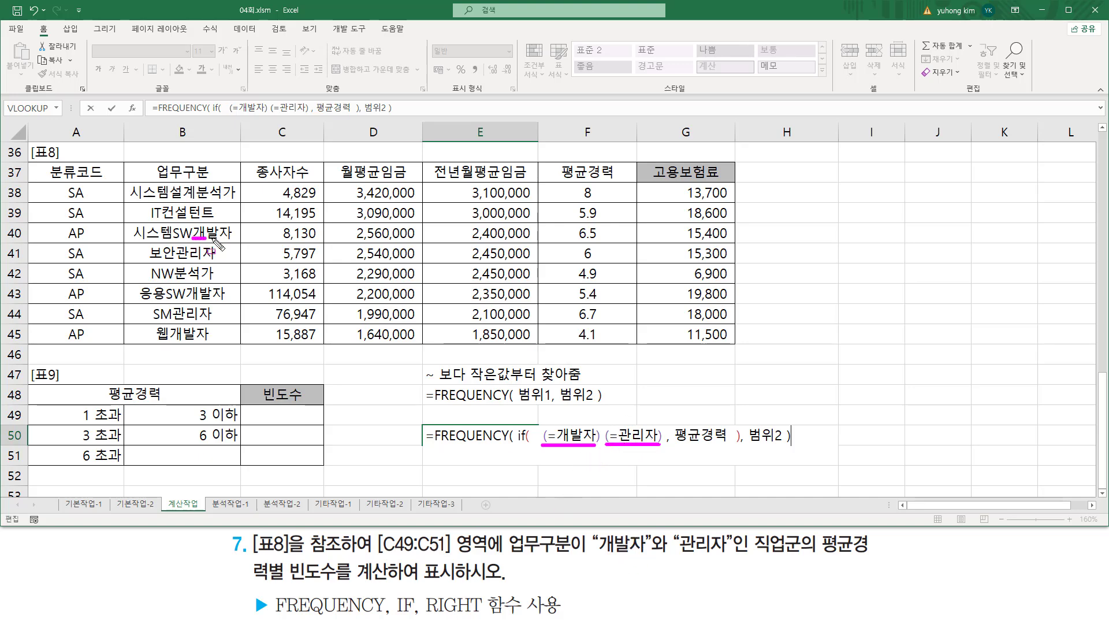
pyautogui.moveTo(193, 238)
pyautogui.mouseDown()
pyautogui.moveTo(231, 238)
pyautogui.moveTo(216, 260)
pyautogui.mouseUp()
pyautogui.moveTo(191, 300)
pyautogui.mouseDown()
pyautogui.moveTo(223, 299)
pyautogui.moveTo(207, 341)
pyautogui.mouseUp()
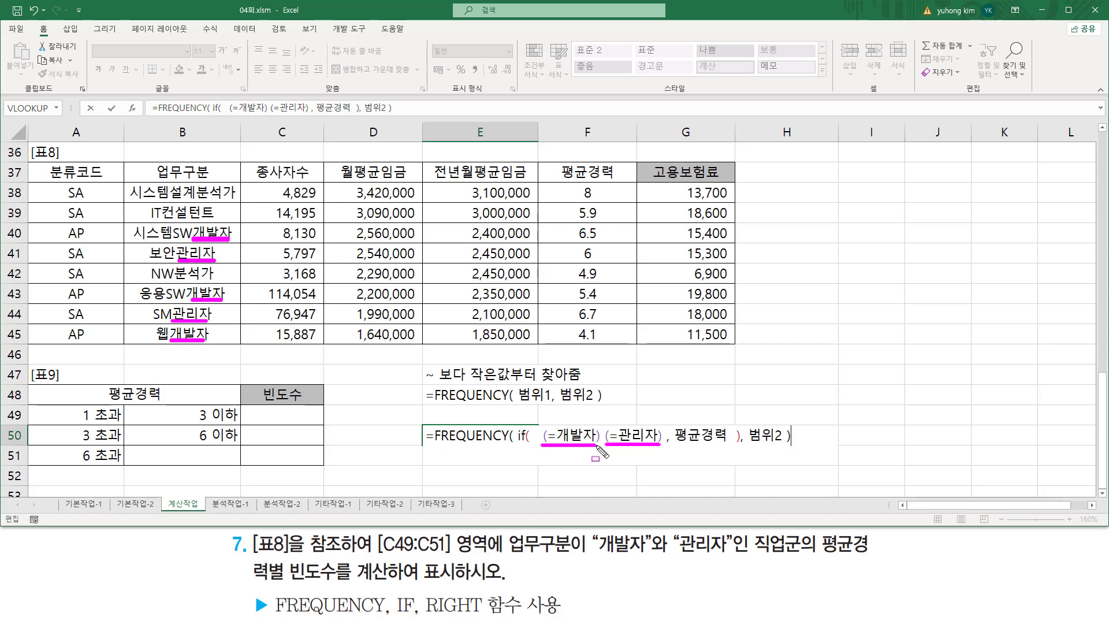
pyautogui.press('Escape')
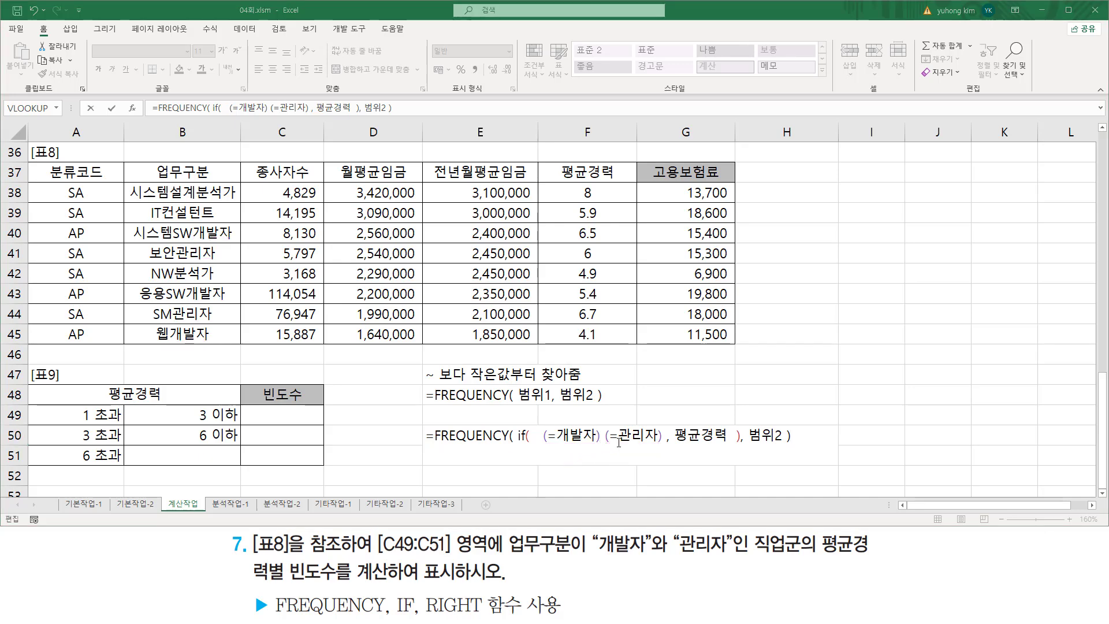
pyautogui.click(573, 440)
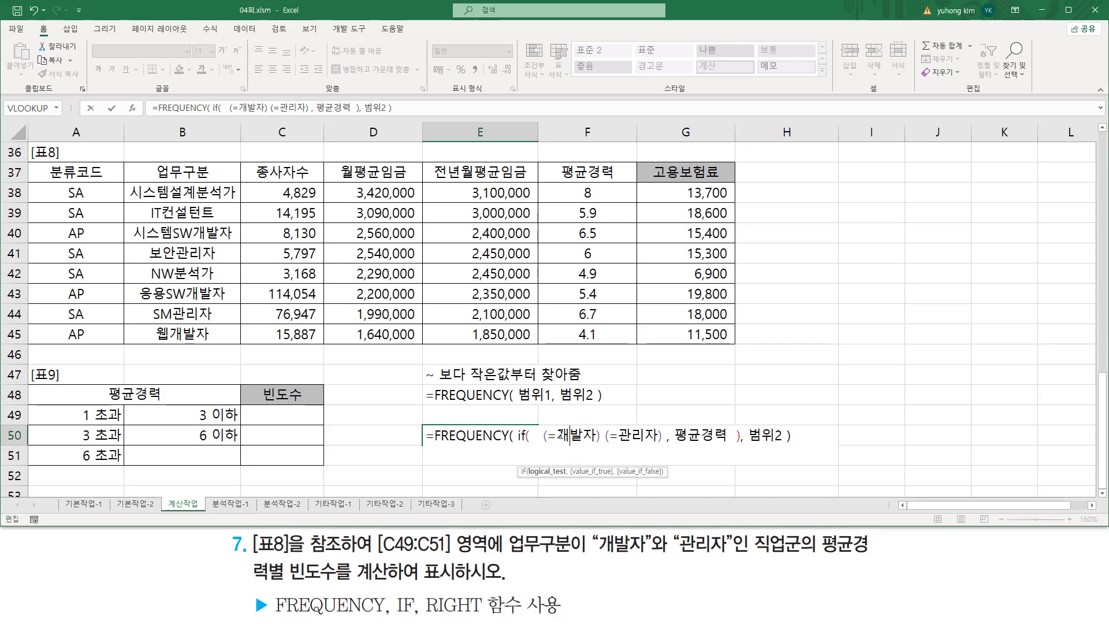
pyautogui.press('Home')
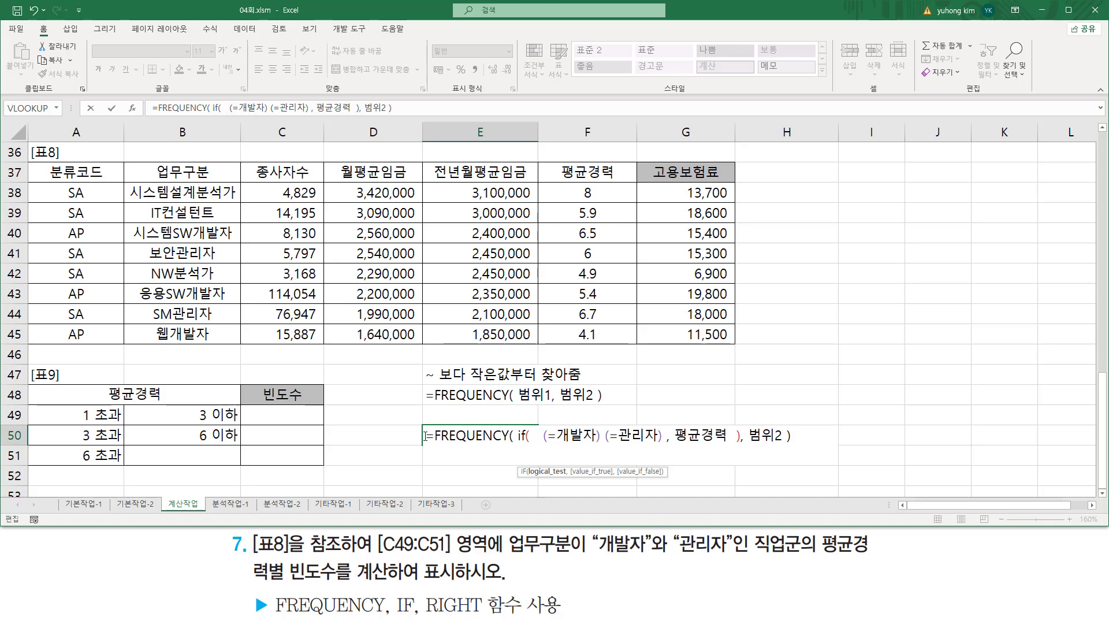
pyautogui.click(491, 455)
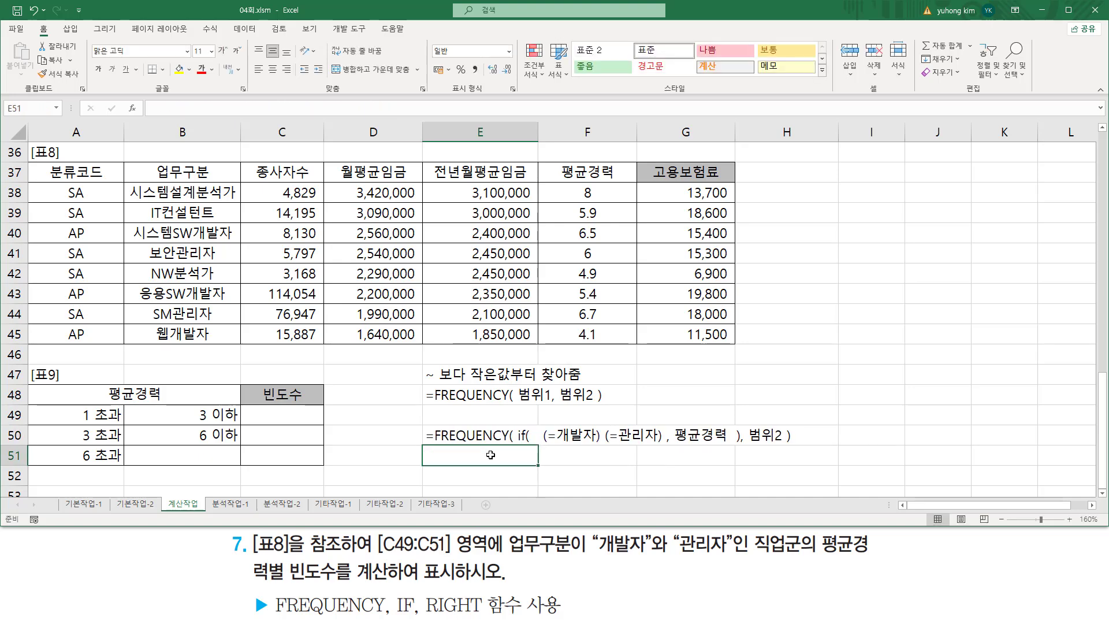
# Start a truth table beside the outline with TRUE in I46, and copy it to J46
pyautogui.click(853, 353)
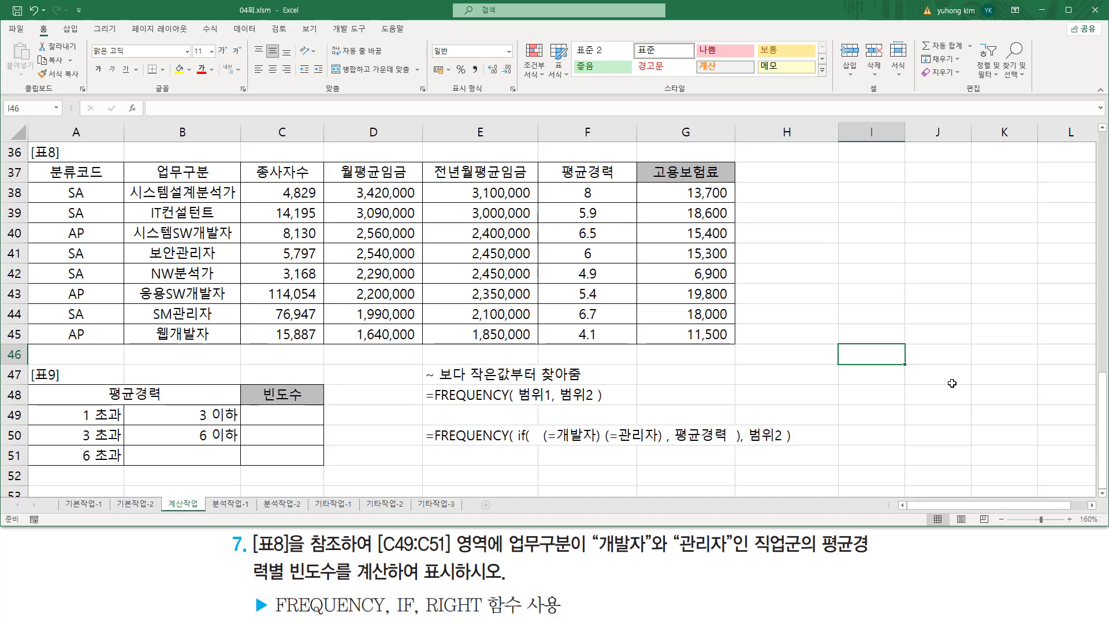
pyautogui.write('true')
pyautogui.press('Return')
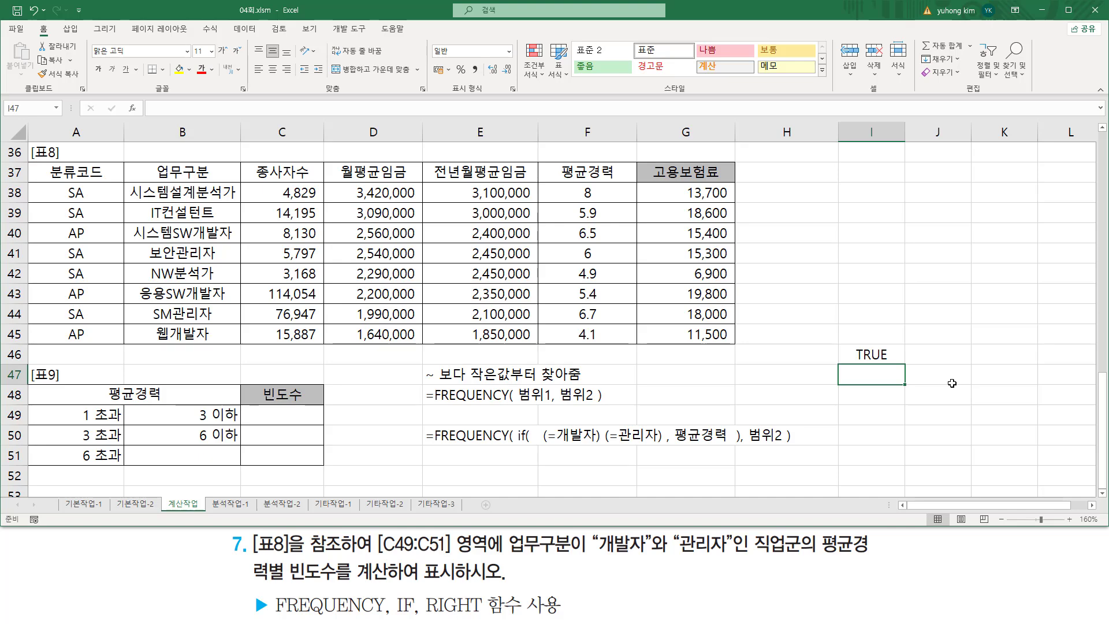
pyautogui.moveTo(540, 444); pyautogui.dragTo(655, 446)
pyautogui.click(871, 354)
pyautogui.hotkey('ctrl', 'c')
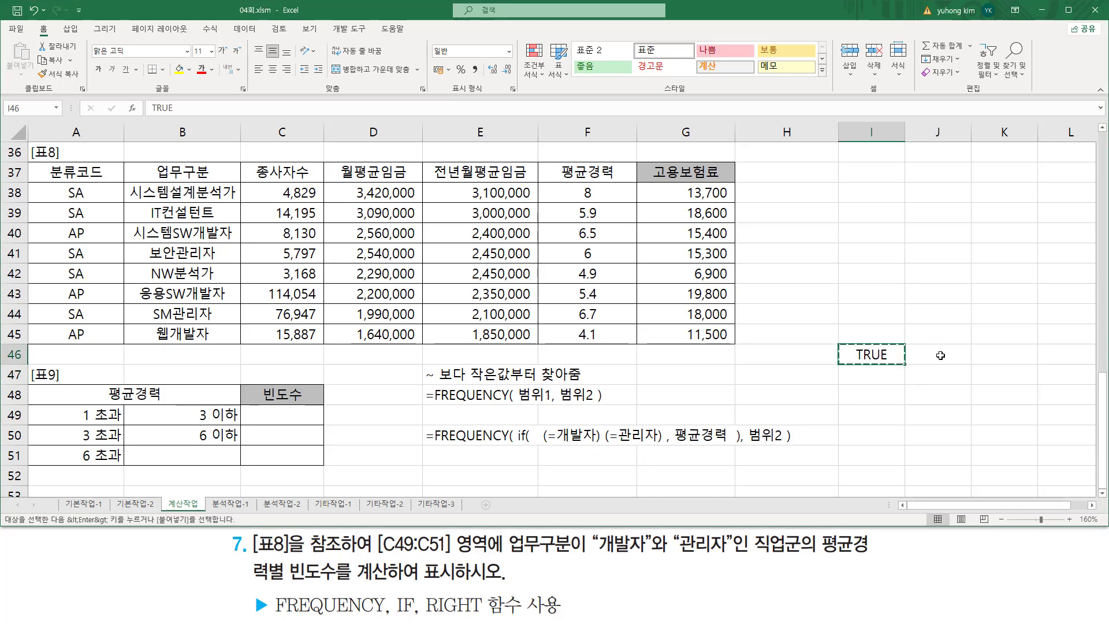
pyautogui.click(948, 354)
pyautogui.hotkey('ctrl', 'v')
# Fill the truth table's second row with TRUE in I47 and FALSE in J47
pyautogui.click(897, 378)
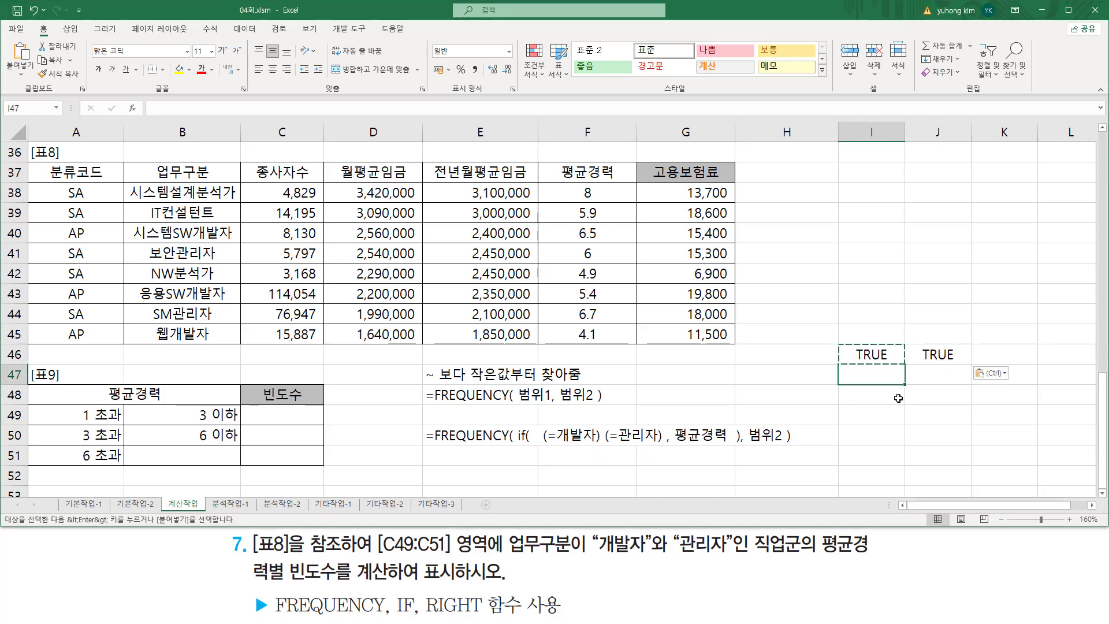
pyautogui.hotkey('ctrl', 'v')
pyautogui.click(936, 380)
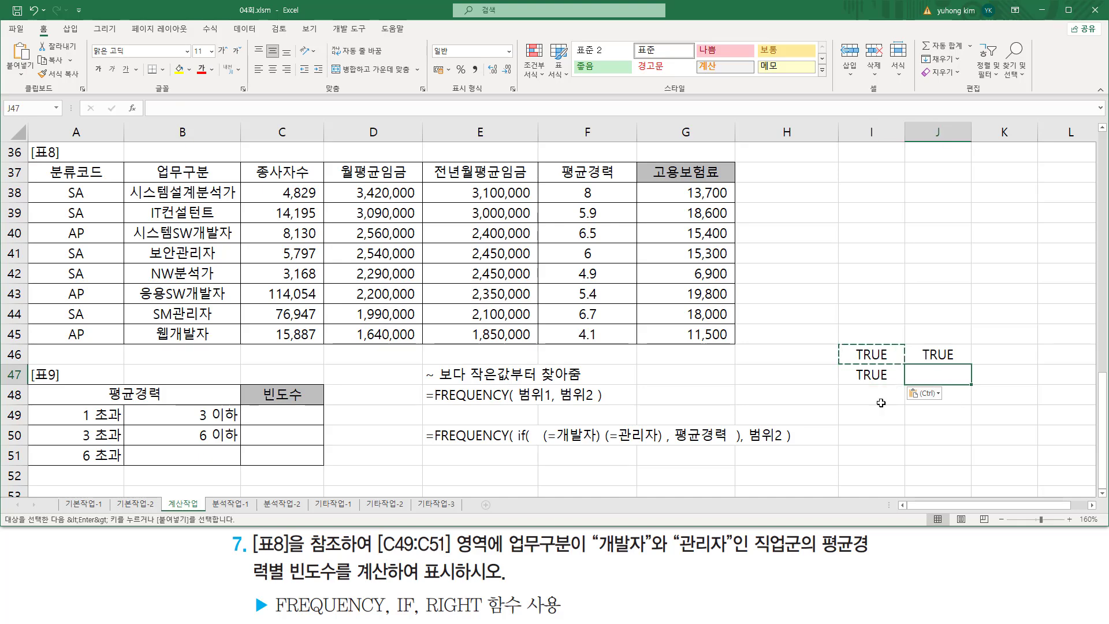
pyautogui.write('fal')
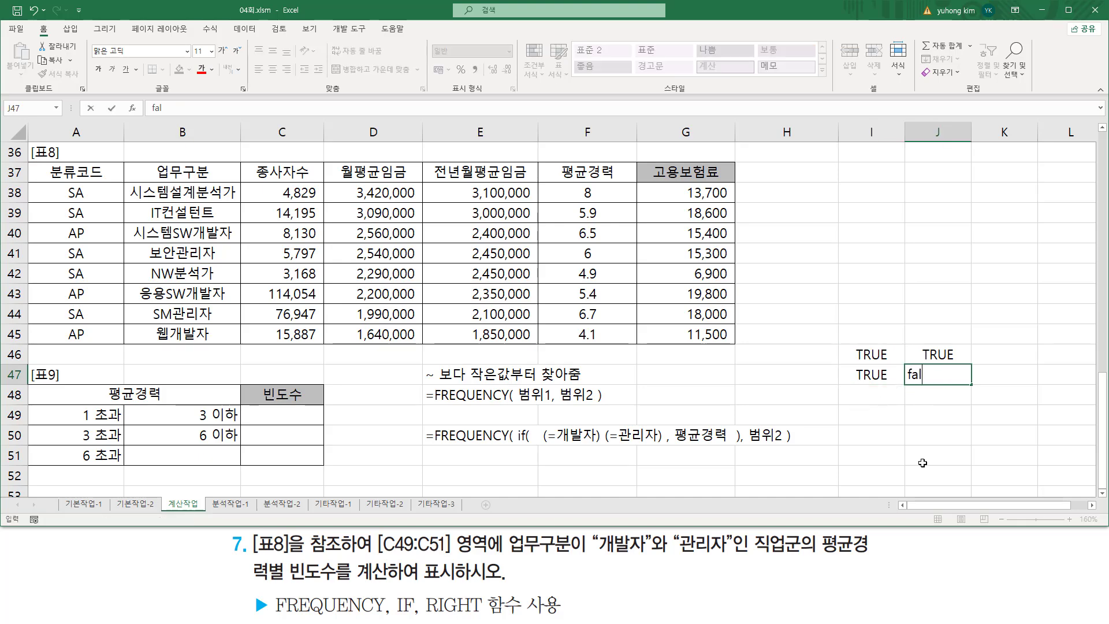
pyautogui.write('se')
pyautogui.hotkey('ctrl', 'Return')
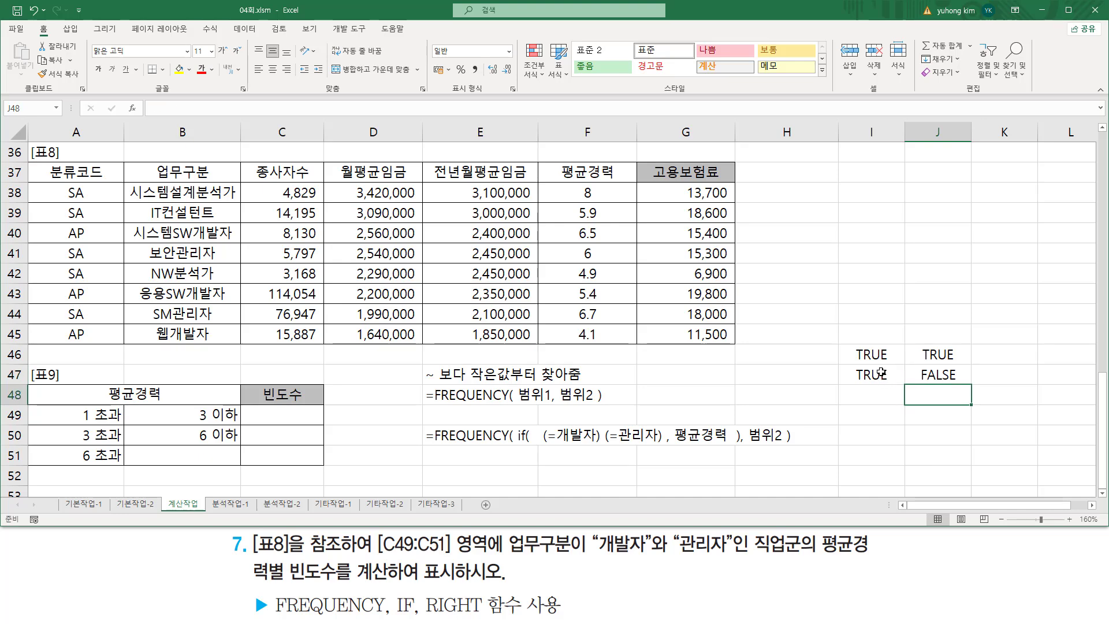
# Fill the truth table's third row by copying FALSE into I48 and TRUE into J48
pyautogui.press('Left')
pyautogui.hotkey('ctrl', 'c')
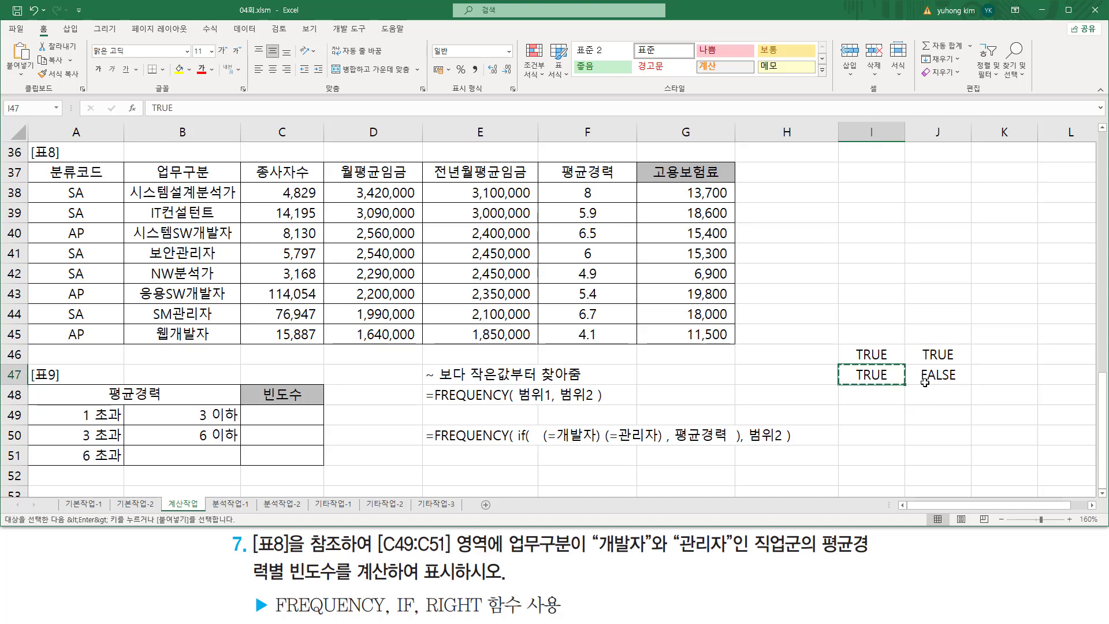
pyautogui.click(925, 381)
pyautogui.hotkey('ctrl', 'c')
pyautogui.click(879, 395)
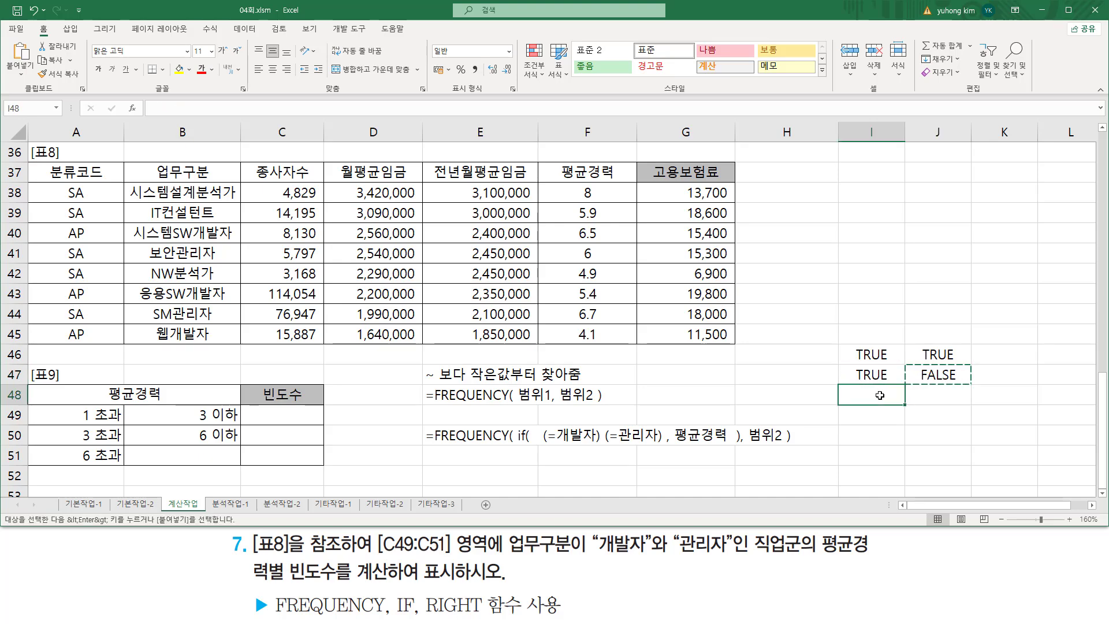
pyautogui.hotkey('ctrl', 'v')
pyautogui.press('Up')
pyautogui.hotkey('ctrl', 'c')
pyautogui.click(938, 396)
pyautogui.hotkey('ctrl', 'v')
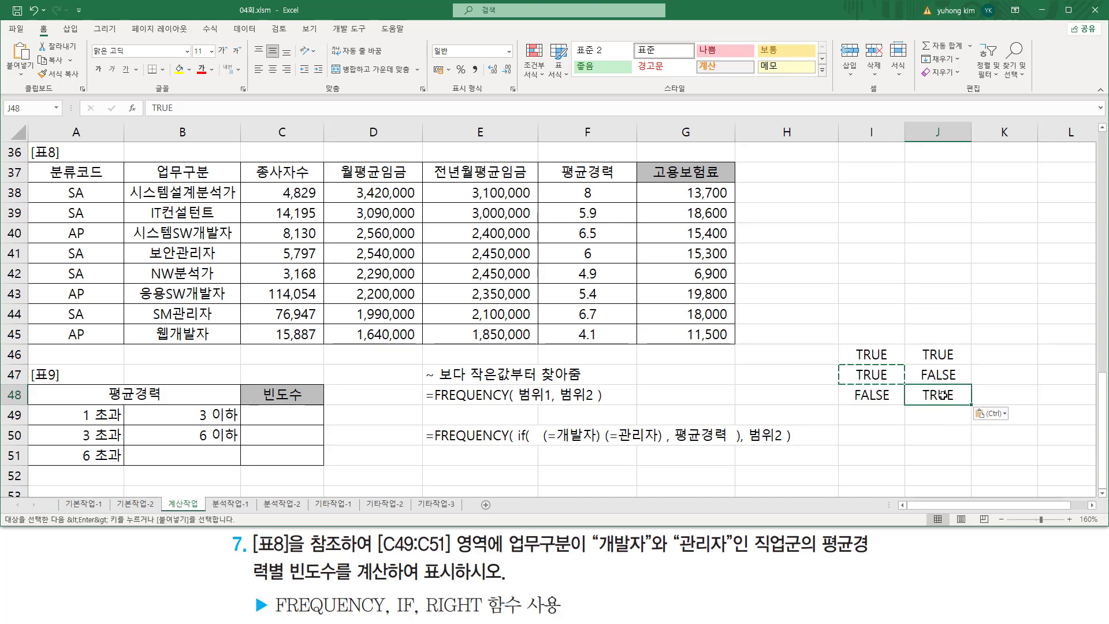
# Copy FALSE into both I49 and J49 as the truth table's last row
pyautogui.click(870, 401)
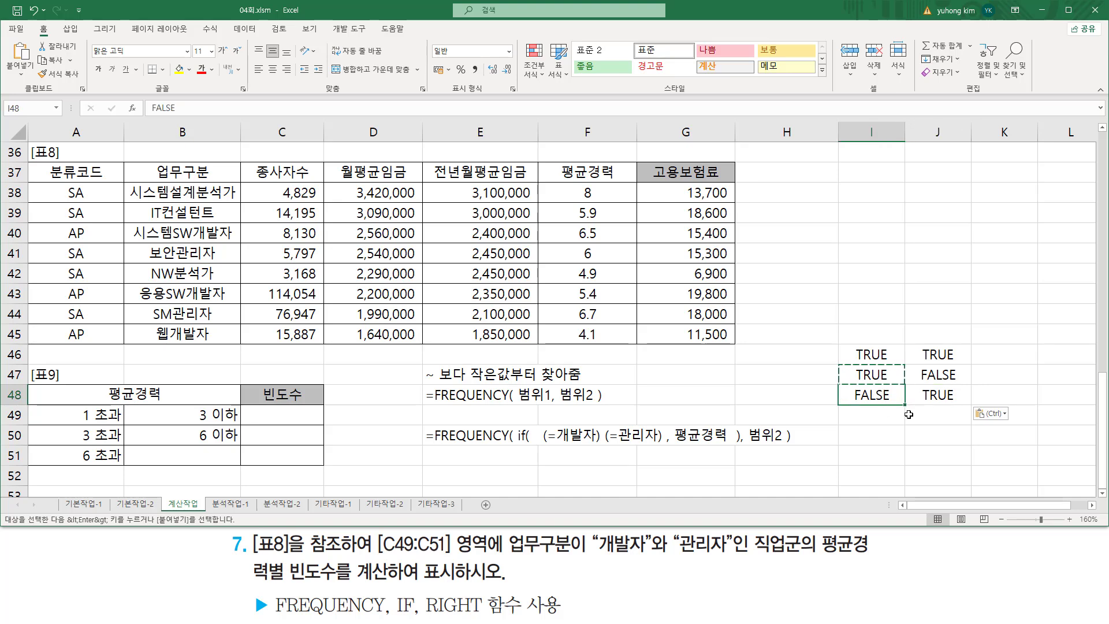
pyautogui.hotkey('ctrl', 'c')
pyautogui.click(869, 415)
pyautogui.hotkey('ctrl', 'v')
pyautogui.click(931, 422)
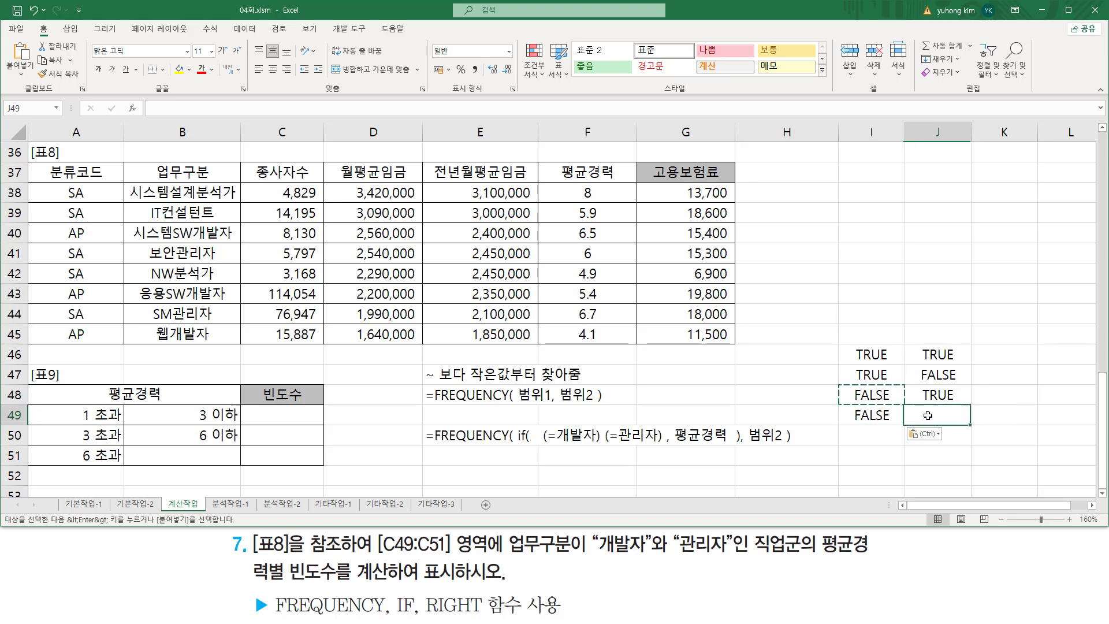
pyautogui.hotkey('ctrl', 'v')
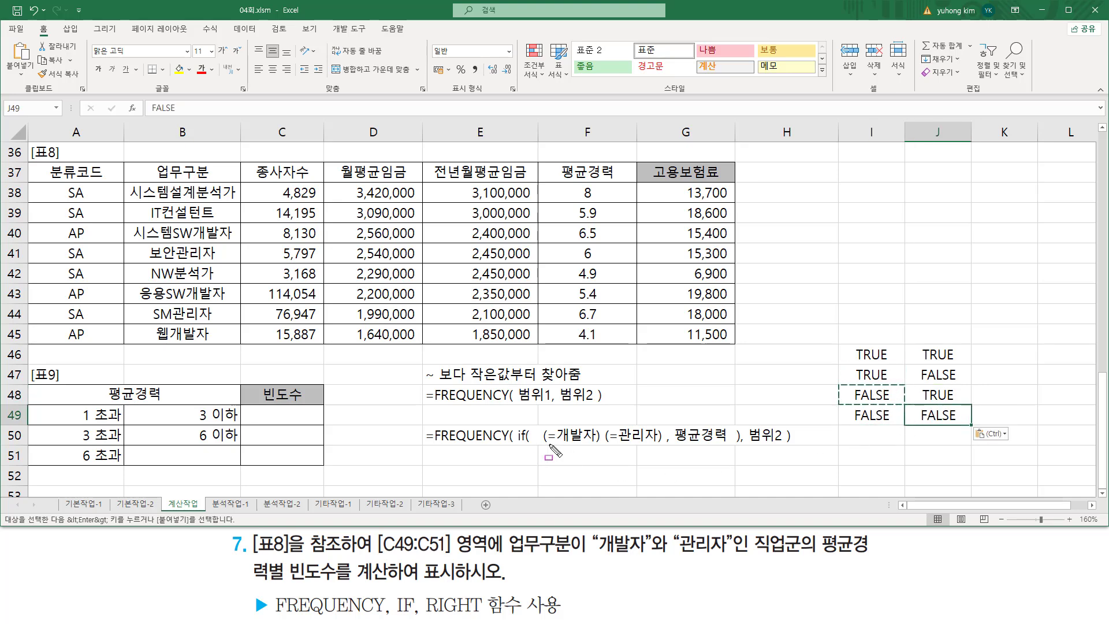
# Compare the 개발자 and 관리자 conditions in E50 with the TRUE/FALSE combinations in I46:J49
pyautogui.moveTo(541, 445); pyautogui.dragTo(657, 446)
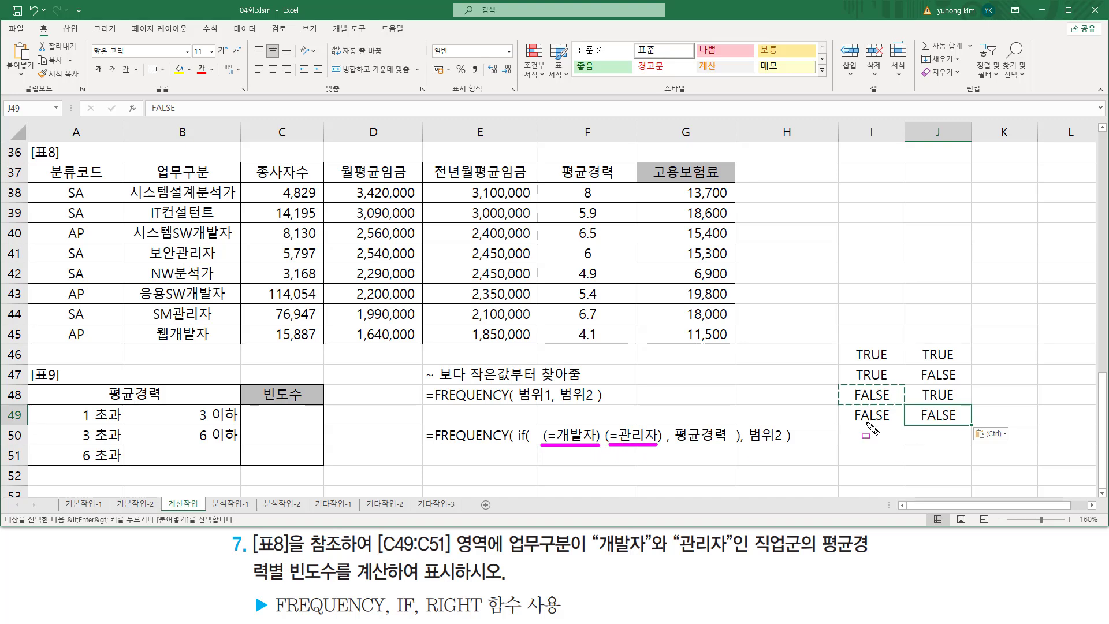
pyautogui.press('Escape')
pyautogui.press('Escape')
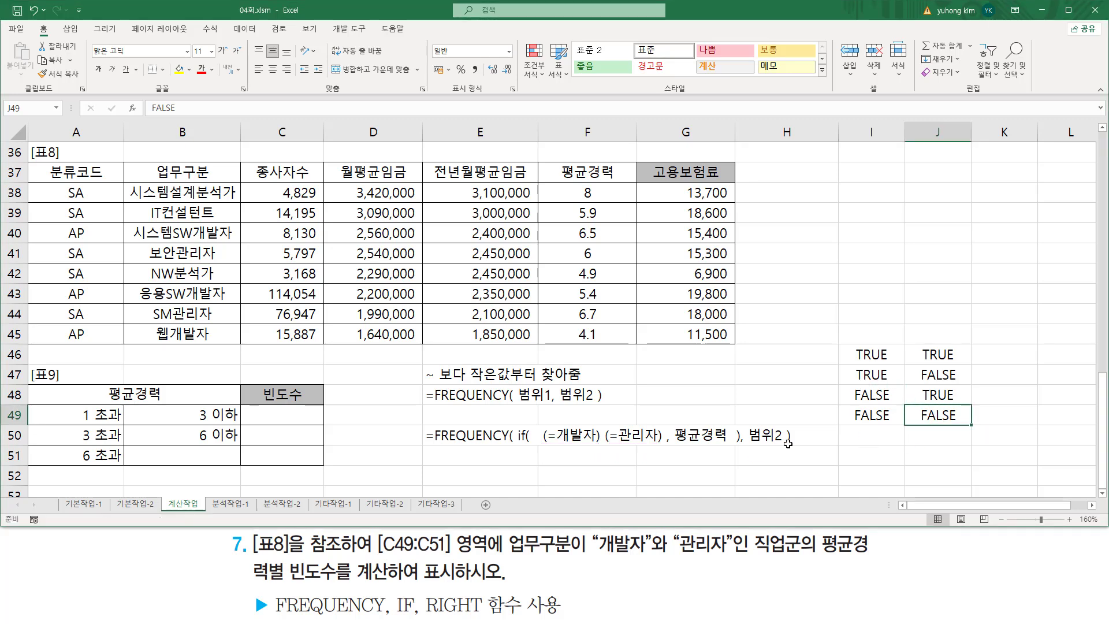
pyautogui.moveTo(542, 445); pyautogui.dragTo(660, 446)
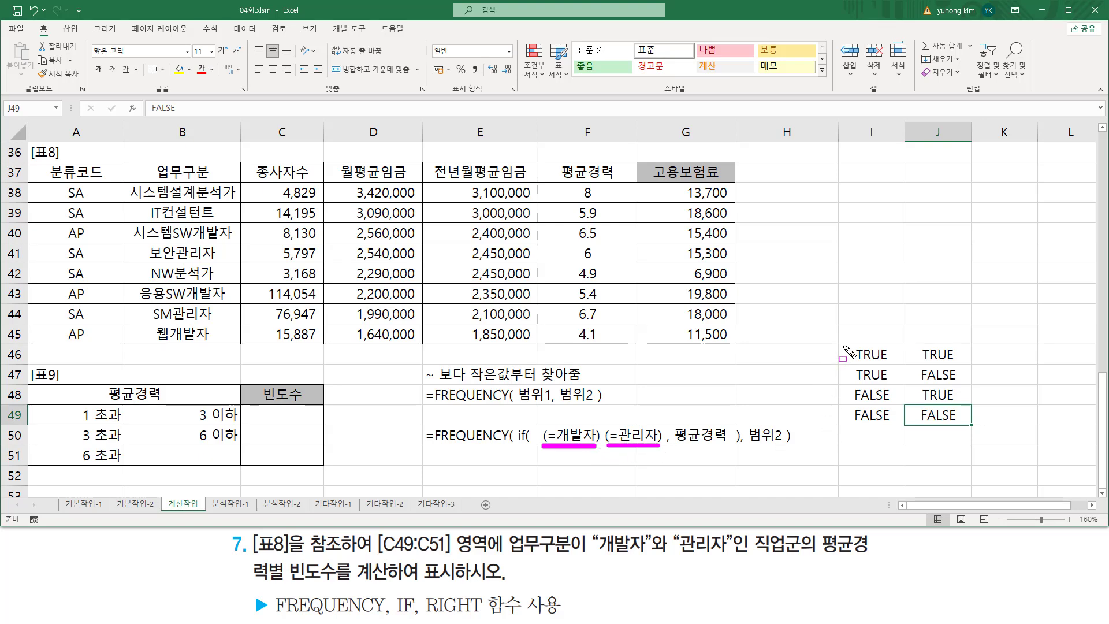
pyautogui.moveTo(839, 346)
pyautogui.mouseDown()
pyautogui.moveTo(950, 425)
pyautogui.moveTo(843, 345)
pyautogui.mouseUp()
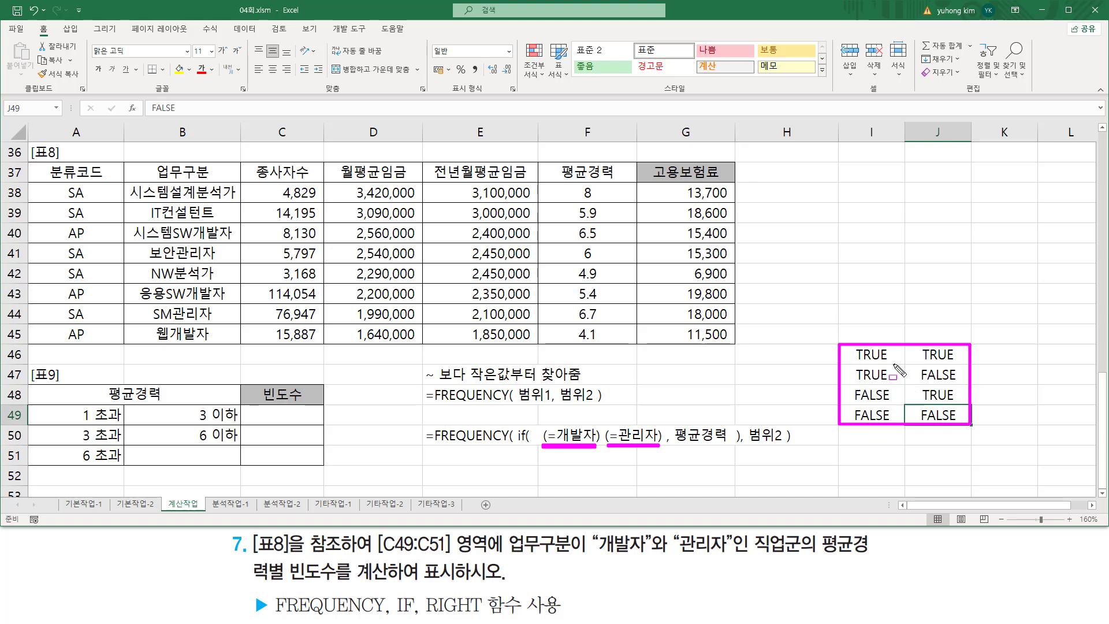
pyautogui.press('Escape')
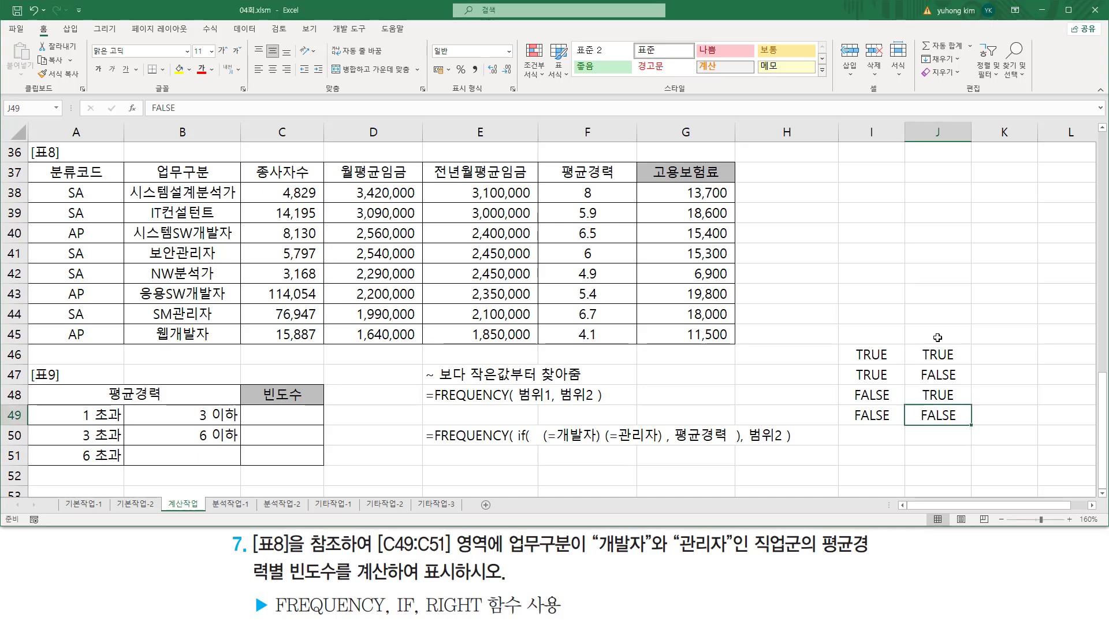
# Enter the note "조건1 * 조건2" in I43 above the truth table
pyautogui.click(898, 300)
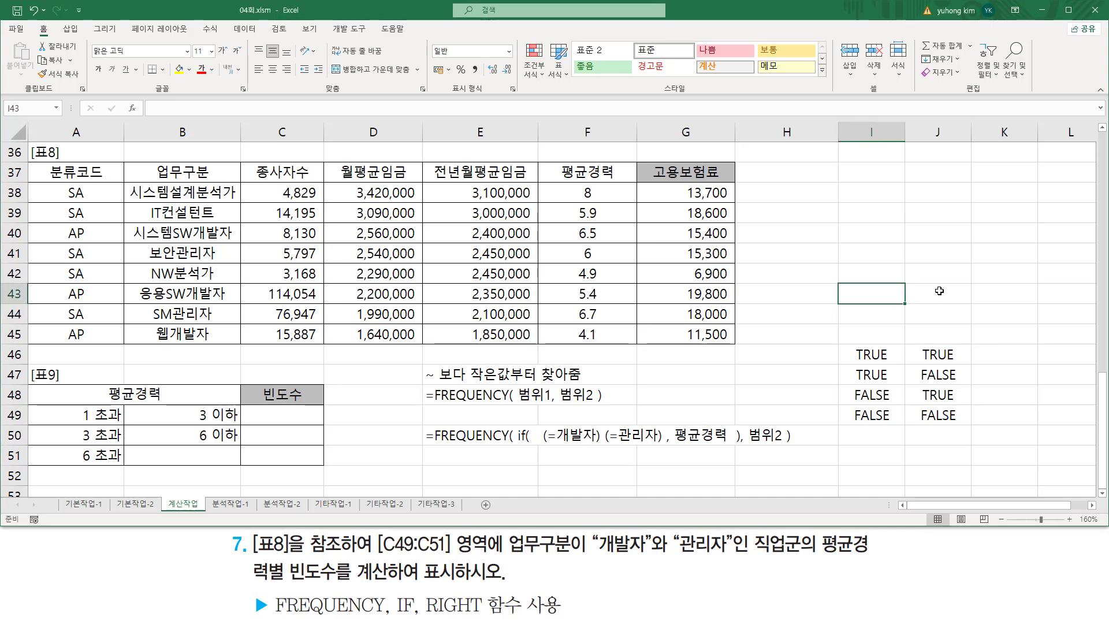
pyautogui.write('whrjs')
pyautogui.press('BackSpace')
pyautogui.press('BackSpace')
pyautogui.press('BackSpace')
pyautogui.press('BackSpace')
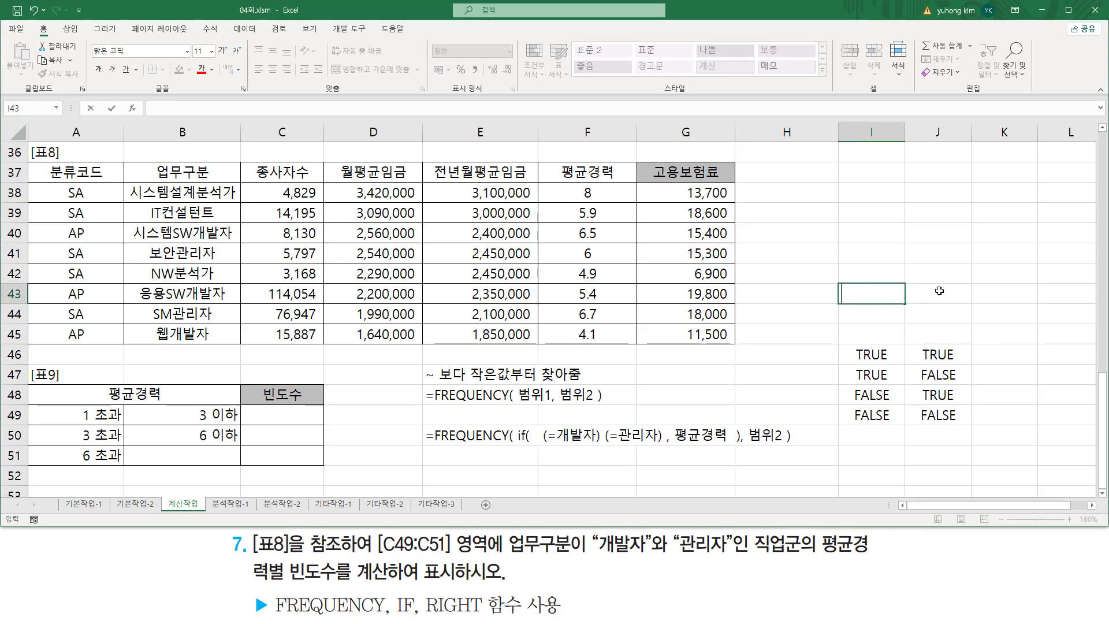
pyautogui.write('조건1')
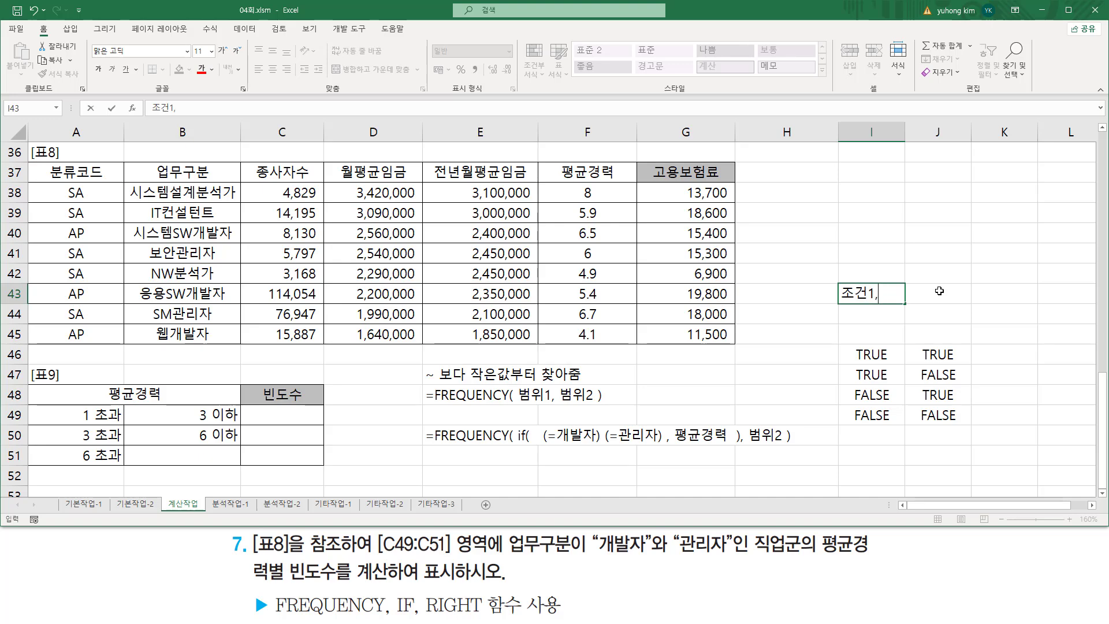
pyautogui.write(' 조건2')
pyautogui.press('Left')
pyautogui.press('Right')
pyautogui.write('*')
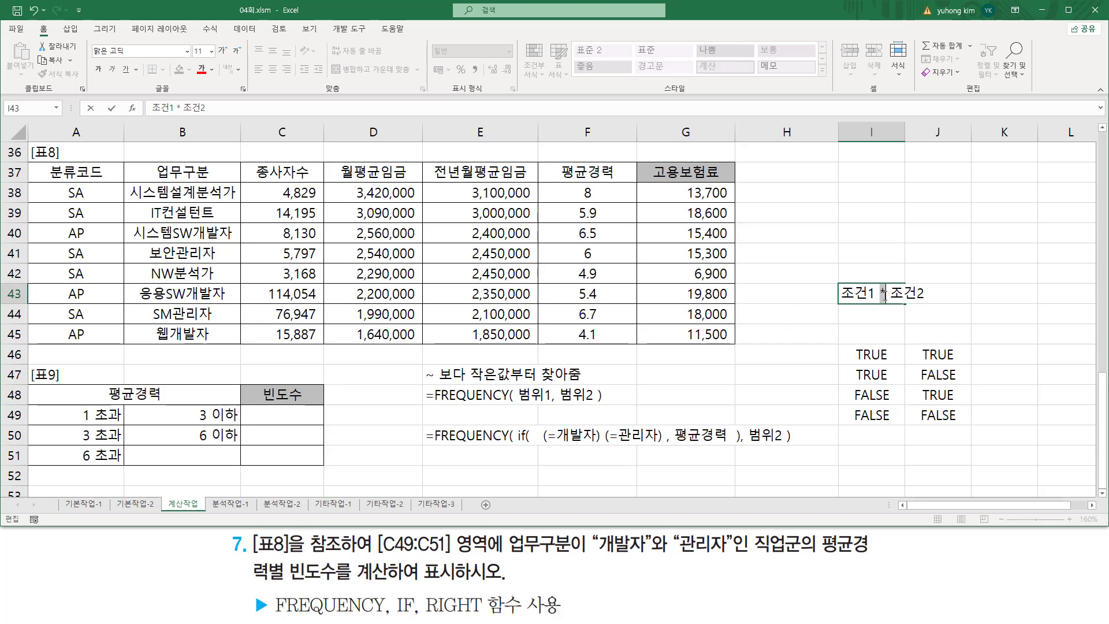
pyautogui.click(901, 316)
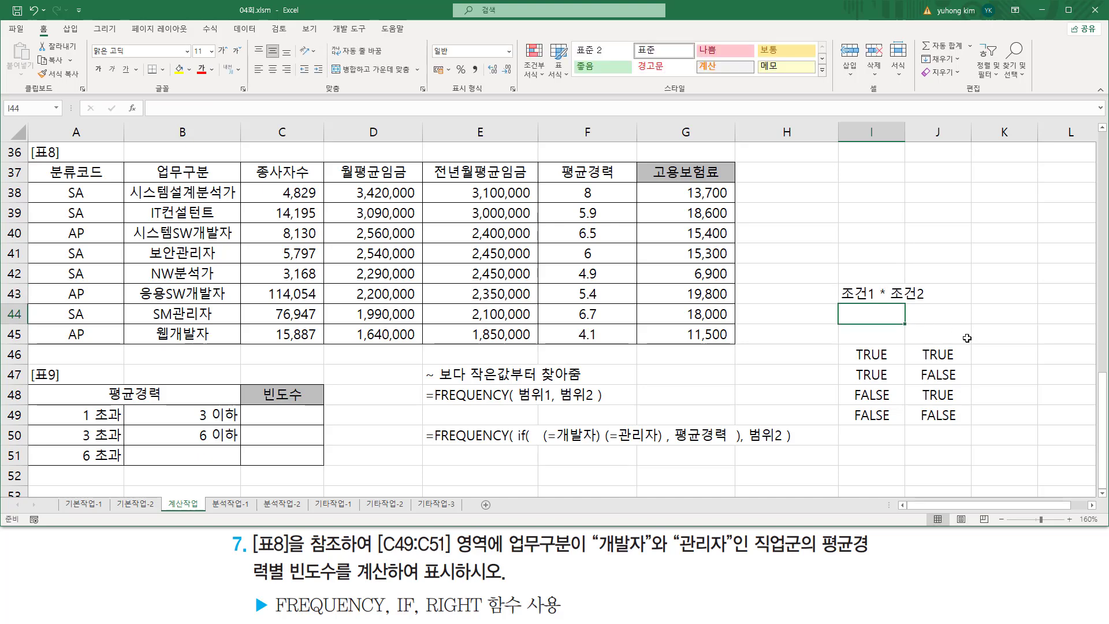
# Fill the multiplication results for the truth table's first two rows with TRUE in K46 and FALSE in K47
pyautogui.moveTo(887, 353); pyautogui.dragTo(947, 355)
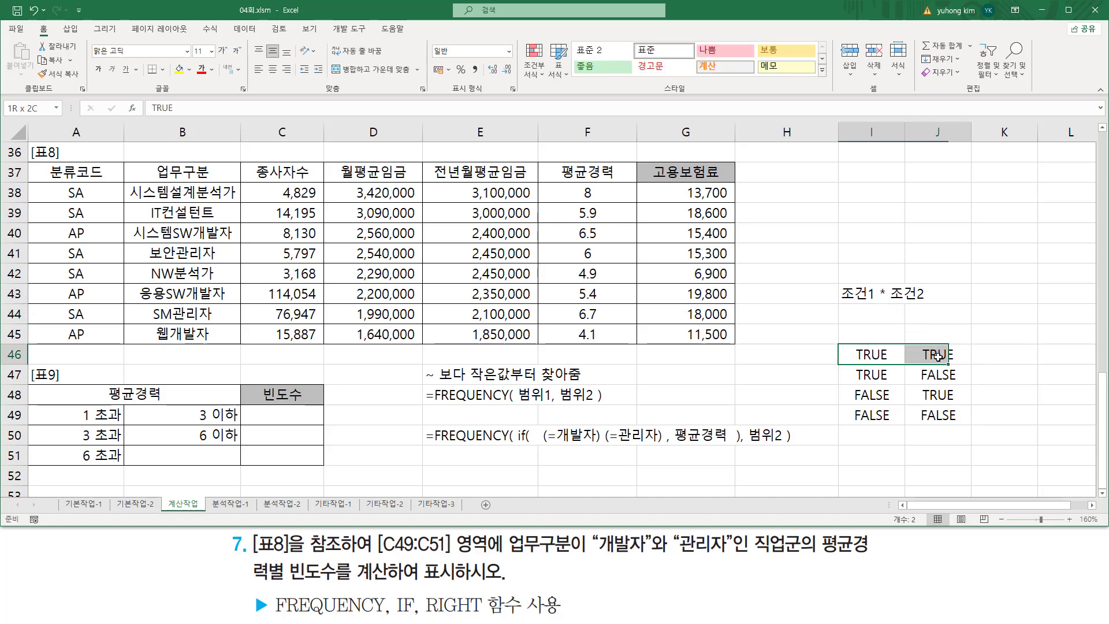
pyautogui.click(950, 357)
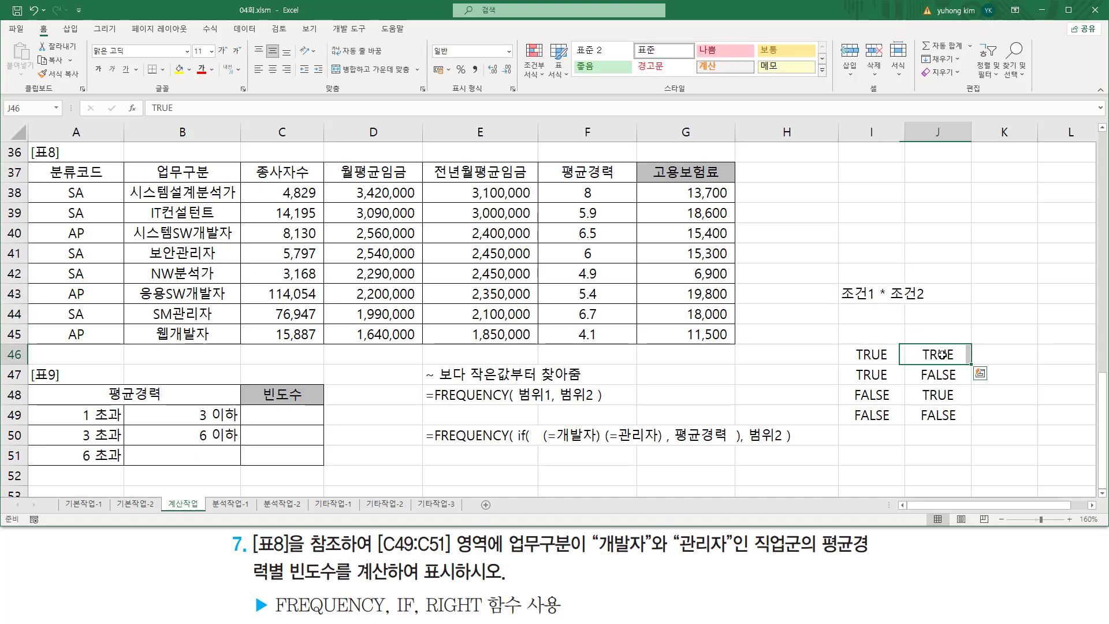
pyautogui.hotkey('ctrl', 'c')
pyautogui.click(991, 356)
pyautogui.hotkey('ctrl', 'v')
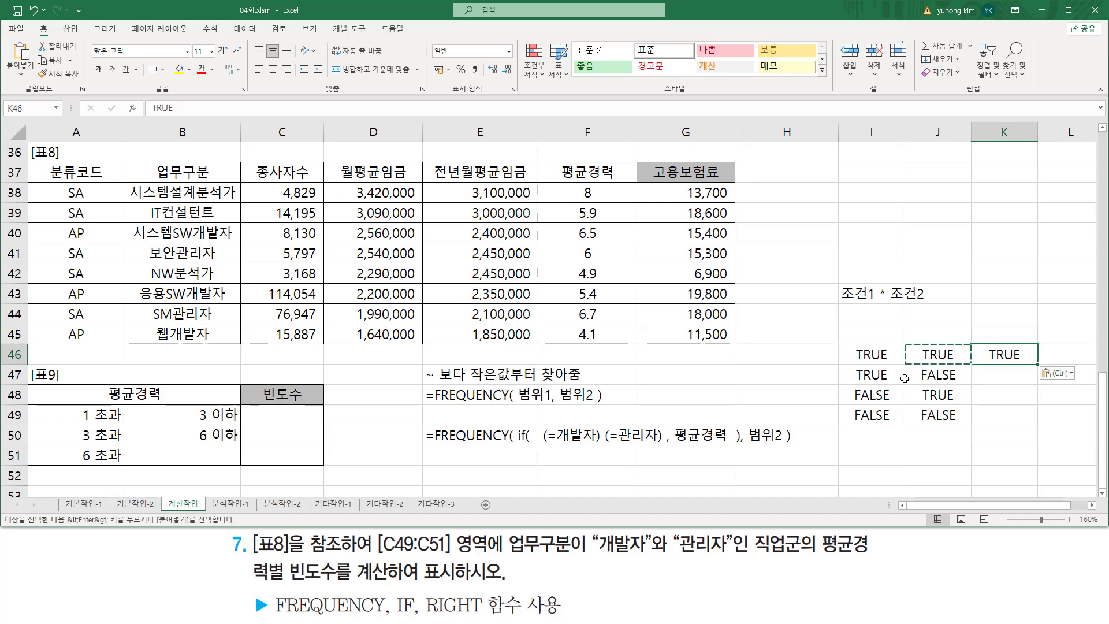
pyautogui.click(943, 374)
pyautogui.hotkey('ctrl', 'c')
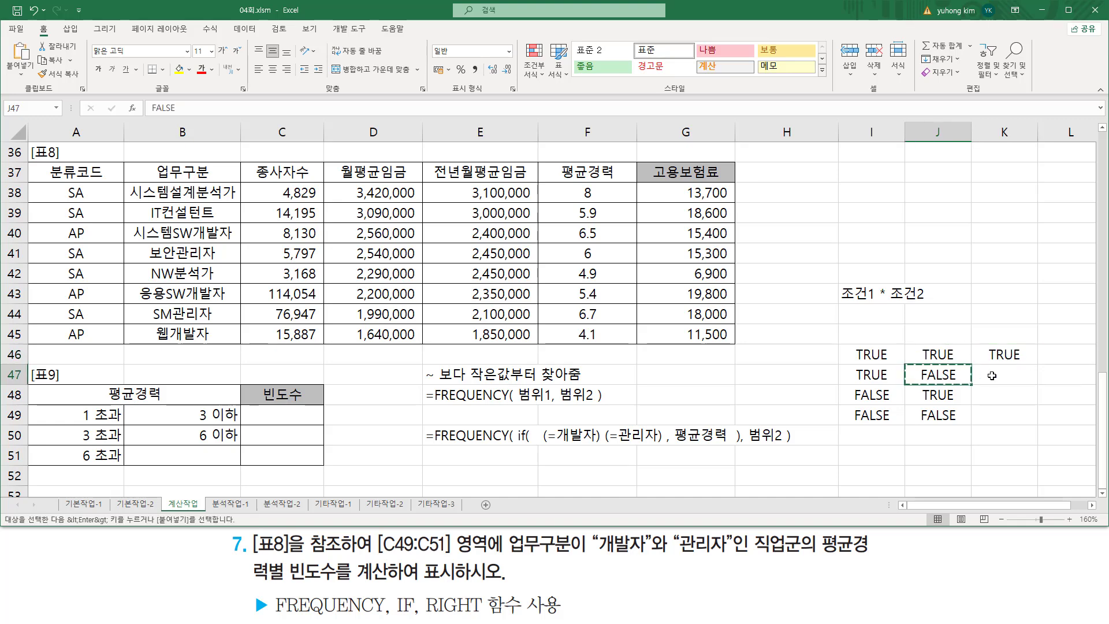
pyautogui.click(994, 375)
pyautogui.hotkey('ctrl', 'v')
# Copy FALSE into K48 and K49 as the multiplication results of the truth table's last two rows
pyautogui.click(876, 395)
pyautogui.click(937, 393)
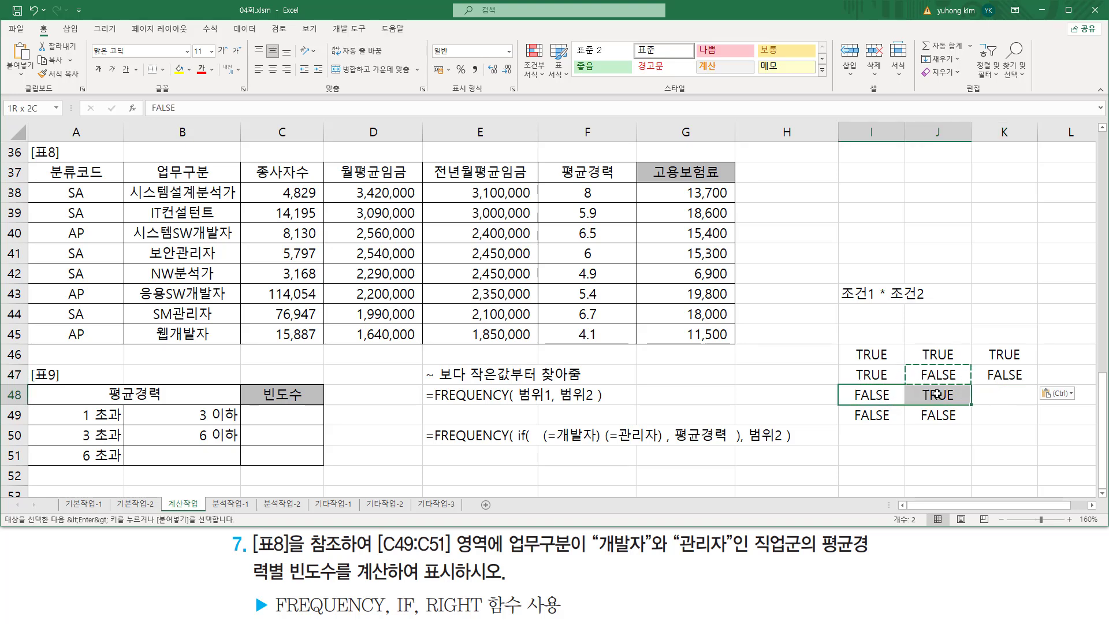
pyautogui.click(1006, 397)
pyautogui.hotkey('ctrl', 'v')
pyautogui.click(882, 414)
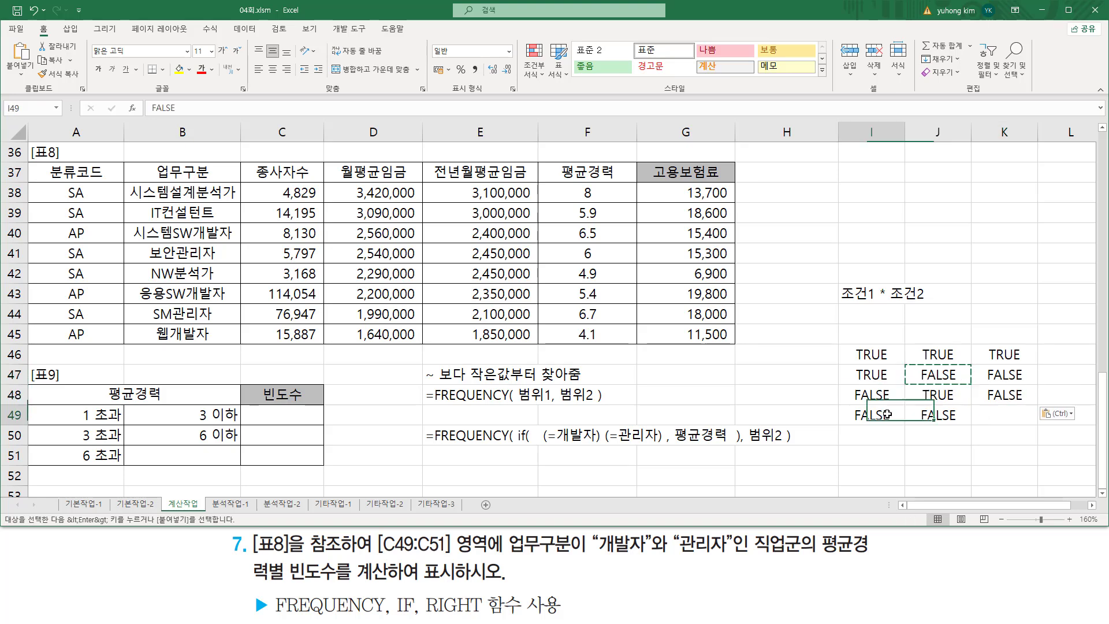
pyautogui.click(938, 415)
pyautogui.click(984, 415)
pyautogui.hotkey('ctrl', 'v')
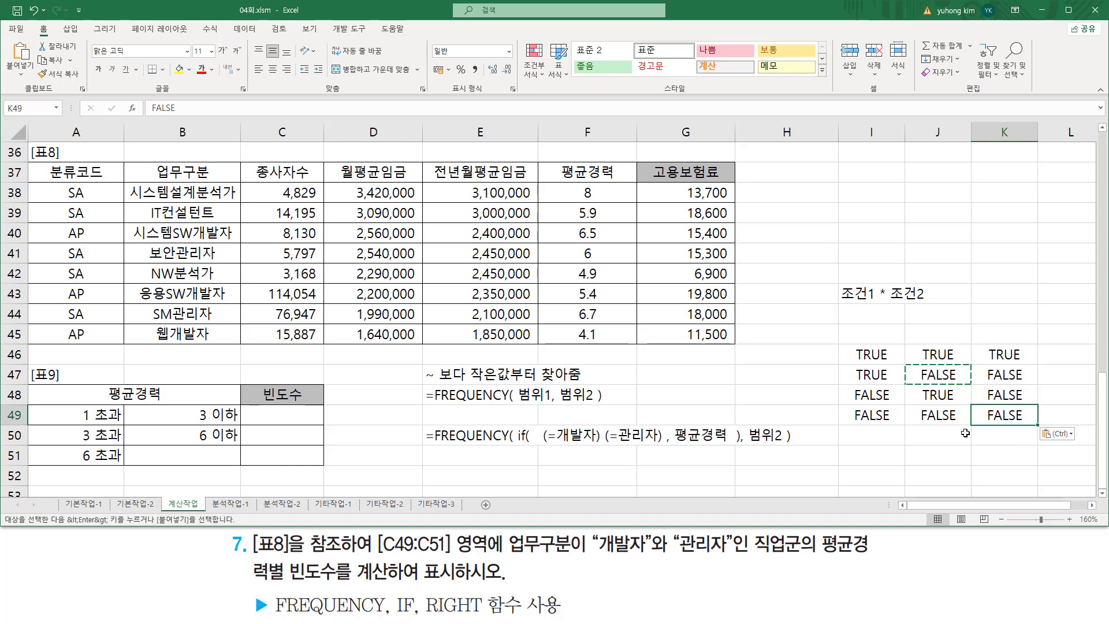
pyautogui.click(924, 440)
pyautogui.press('Escape')
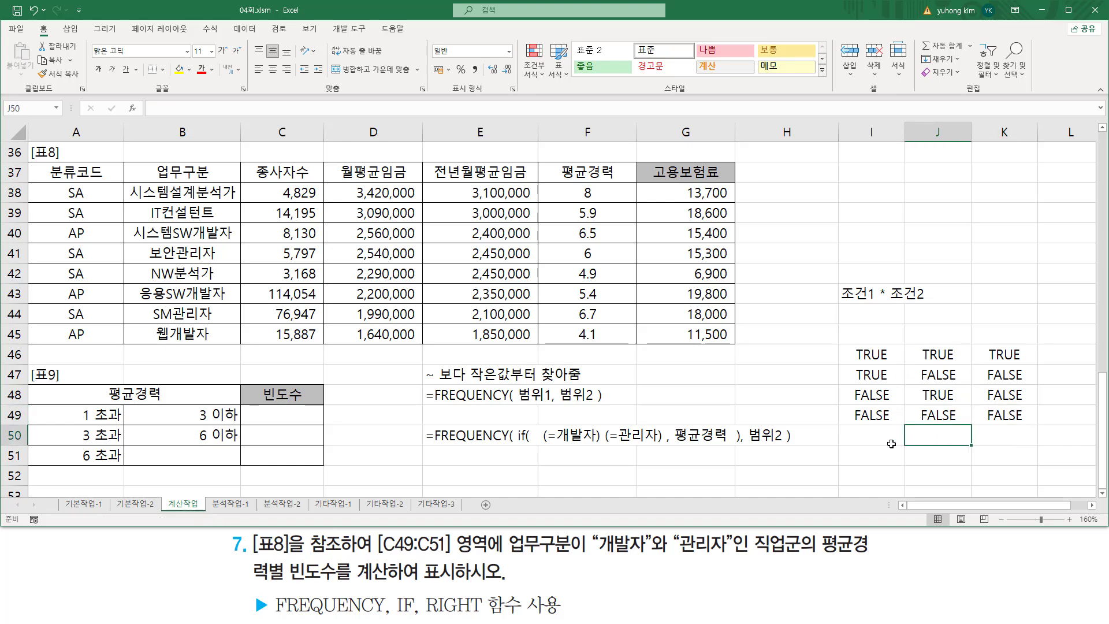
# Copy the TRUE and FALSE values from K46:K47 to I40:I41
pyautogui.click(866, 212)
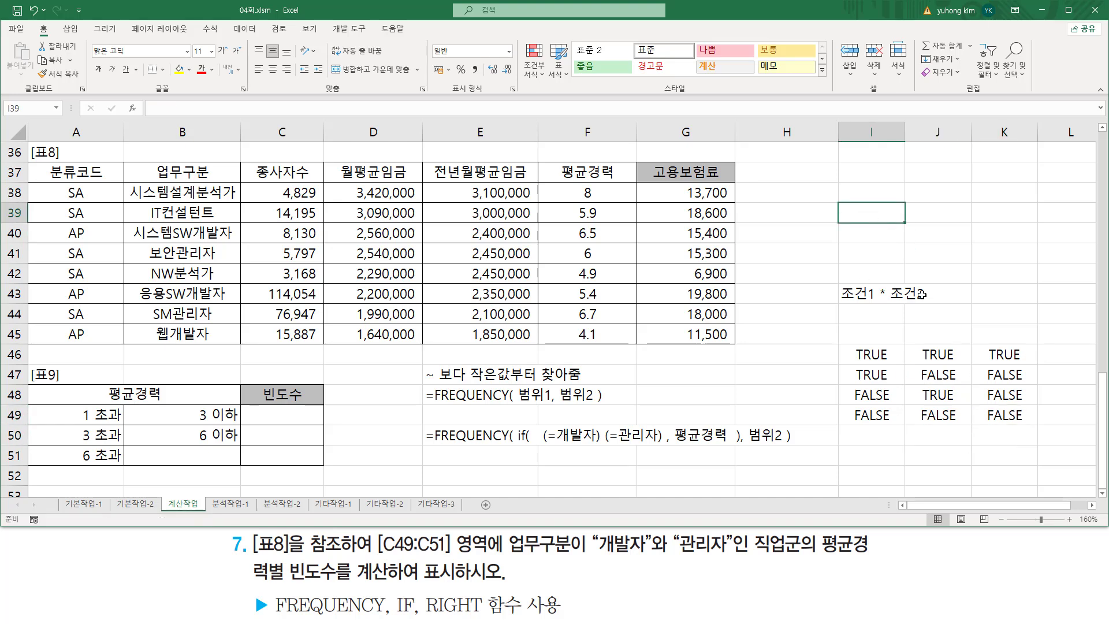
pyautogui.moveTo(1005, 354); pyautogui.dragTo(1004, 374)
pyautogui.hotkey('ctrl', 'c')
pyautogui.moveTo(870, 192); pyautogui.dragTo(866, 220)
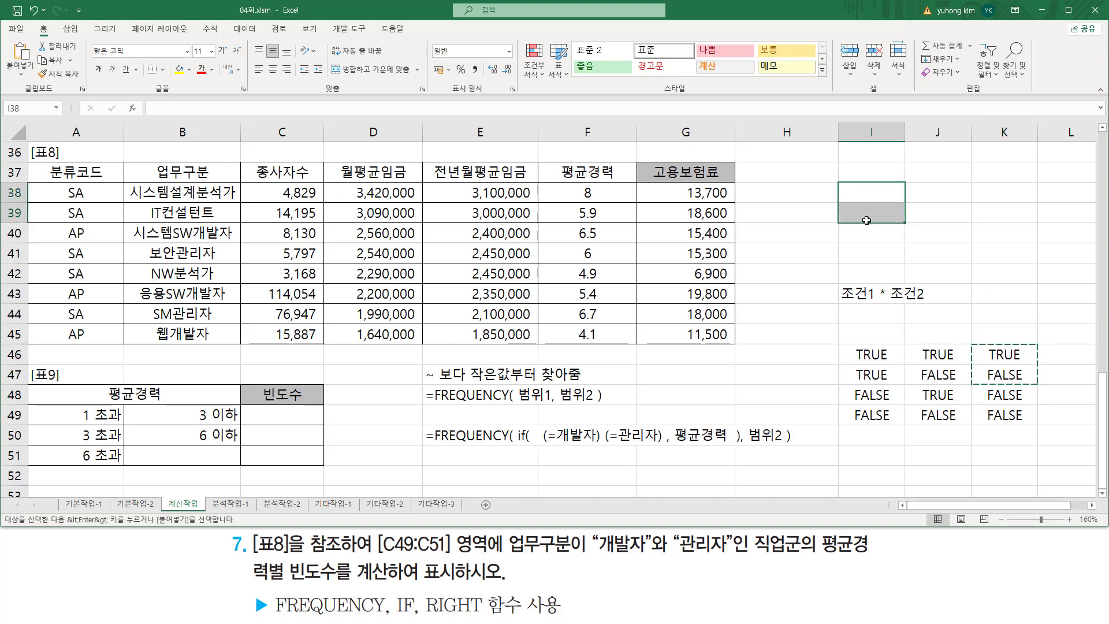
pyautogui.click(866, 234)
pyautogui.hotkey('ctrl', 'v')
# Enter the numeric equivalents beside TRUE and FALSE: 1 in J40 and 0 in J41
pyautogui.click(931, 235)
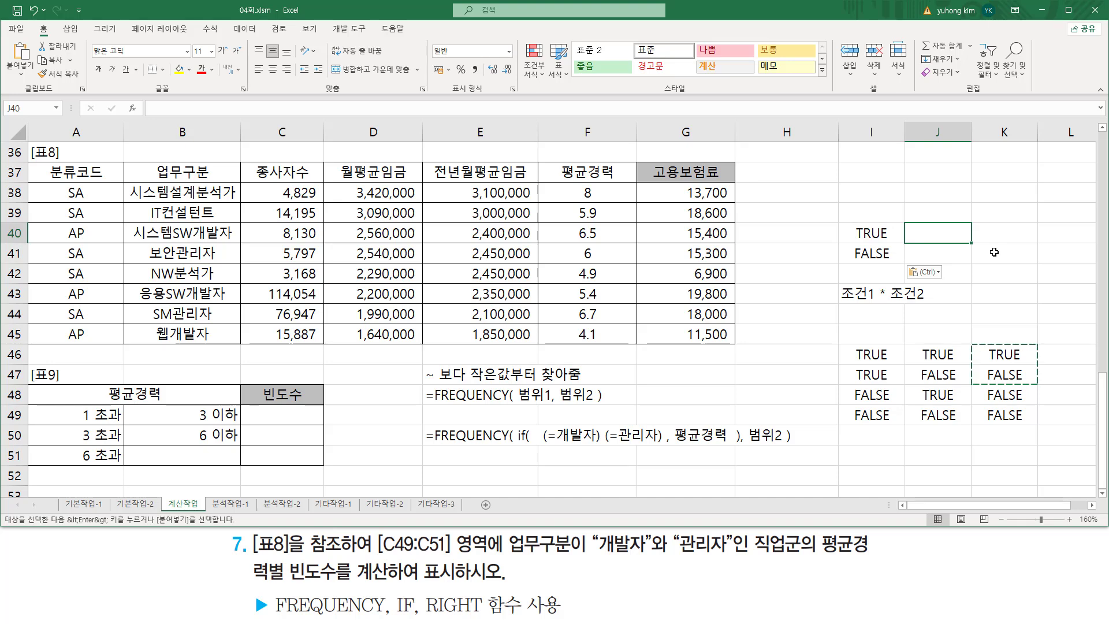
pyautogui.write('1')
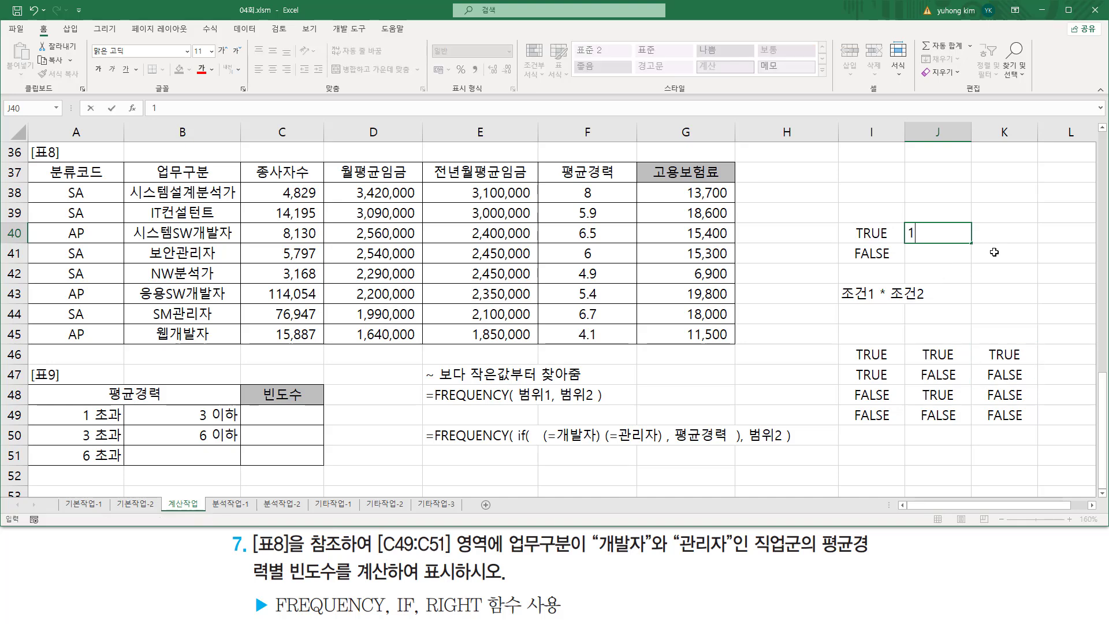
pyautogui.press('Return')
pyautogui.write('0')
pyautogui.press('Return')
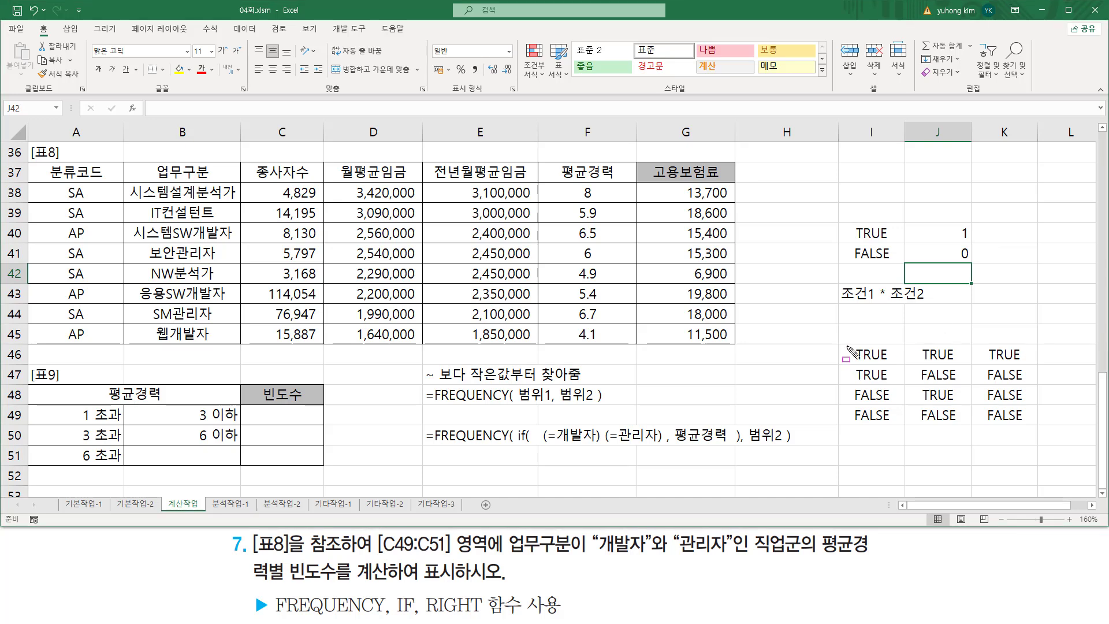
# Examine how each condition pair in I46:J49 leads to its result in K46:K49 under 조건1 * 조건2
pyautogui.moveTo(846, 346)
pyautogui.mouseDown()
pyautogui.moveTo(920, 365)
pyautogui.moveTo(1028, 364)
pyautogui.mouseUp()
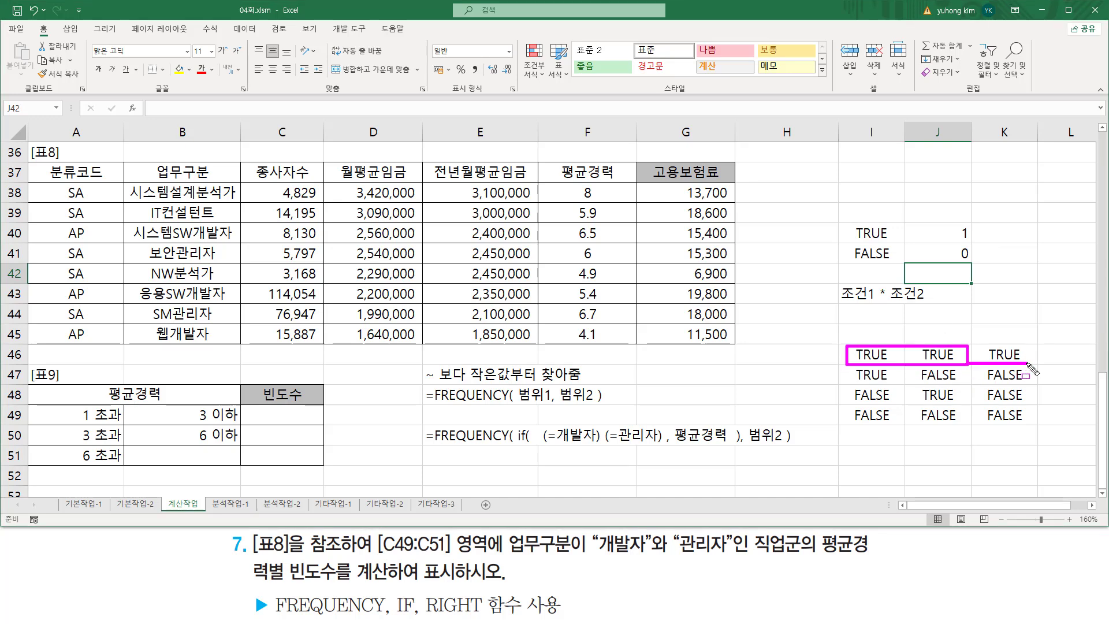
pyautogui.moveTo(852, 383)
pyautogui.mouseDown()
pyautogui.moveTo(892, 373)
pyautogui.moveTo(852, 382)
pyautogui.mouseUp()
pyautogui.moveTo(920, 382); pyautogui.dragTo(1027, 382)
pyautogui.moveTo(845, 402); pyautogui.dragTo(1027, 403)
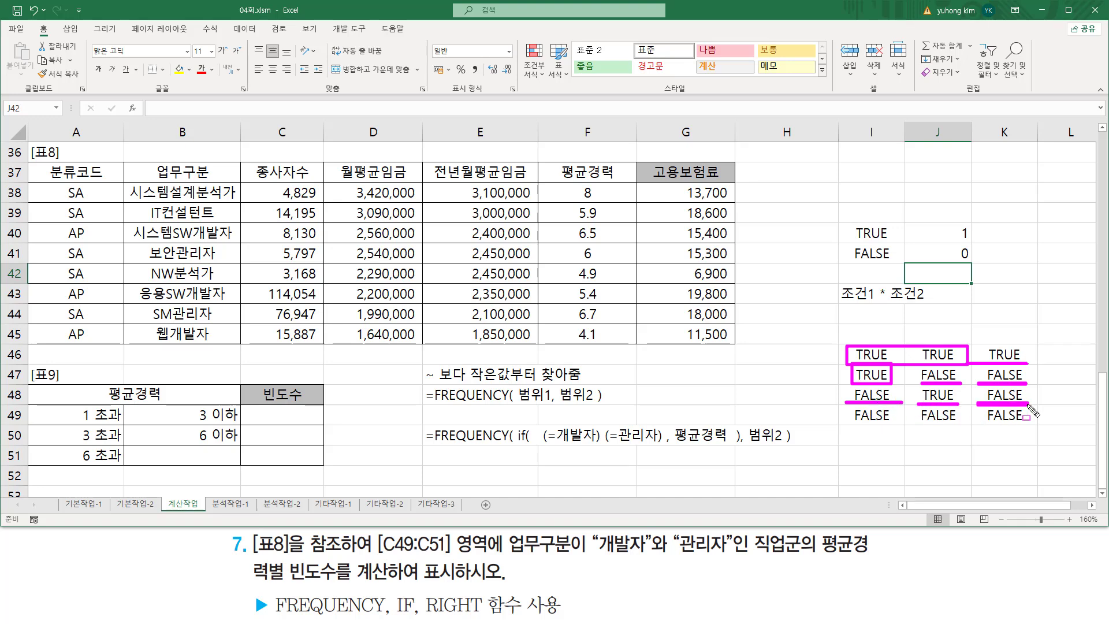
pyautogui.moveTo(845, 423); pyautogui.dragTo(1022, 424)
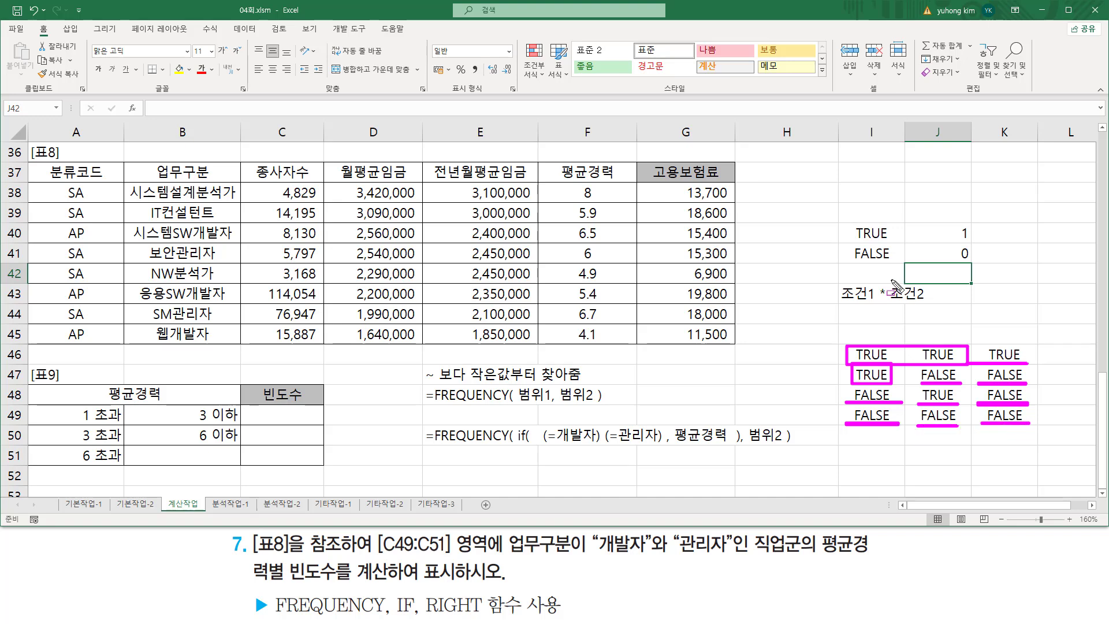
pyautogui.moveTo(876, 284); pyautogui.dragTo(891, 303)
pyautogui.press('Escape')
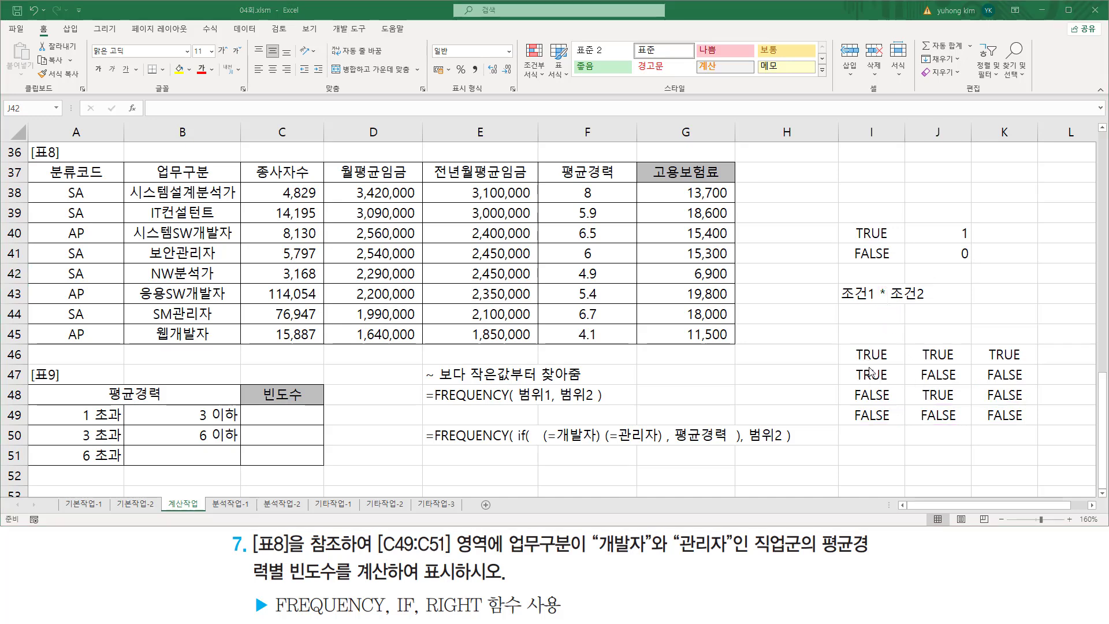
pyautogui.moveTo(845, 342); pyautogui.dragTo(846, 345)
pyautogui.moveTo(958, 364); pyautogui.dragTo(1034, 364)
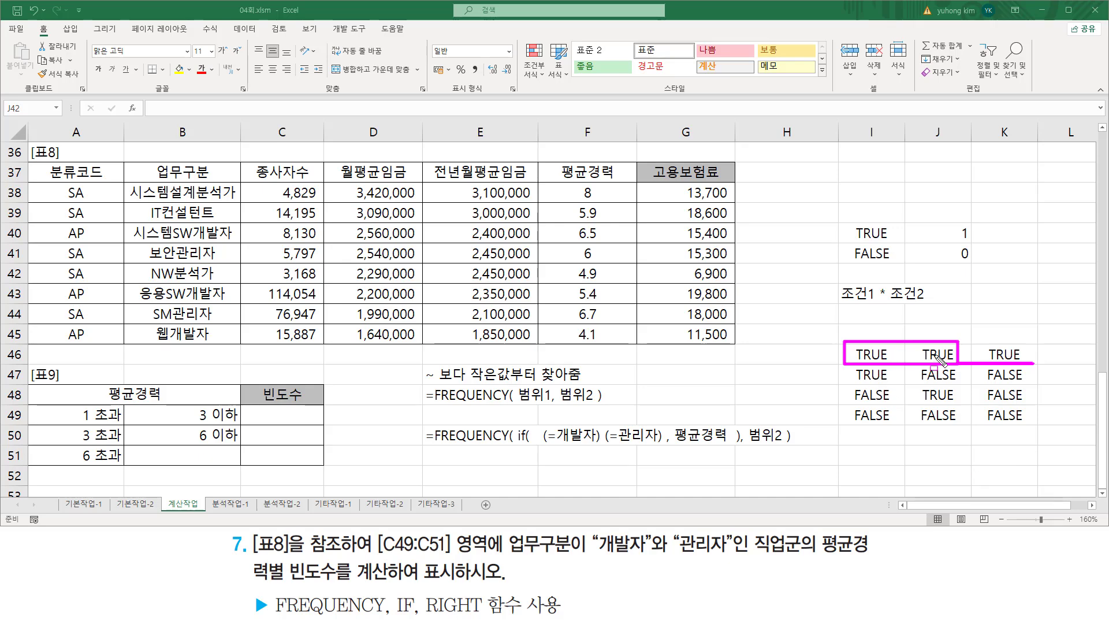
pyautogui.moveTo(838, 302)
pyautogui.mouseDown()
pyautogui.moveTo(924, 302)
pyautogui.moveTo(847, 283)
pyautogui.moveTo(833, 292)
pyautogui.mouseUp()
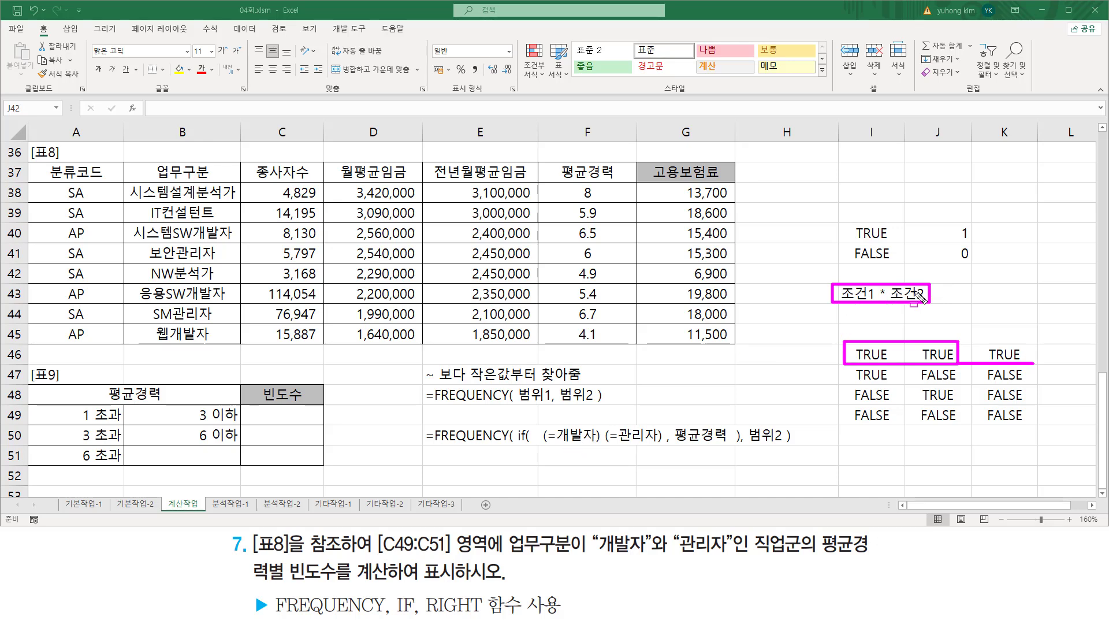
pyautogui.press('Escape')
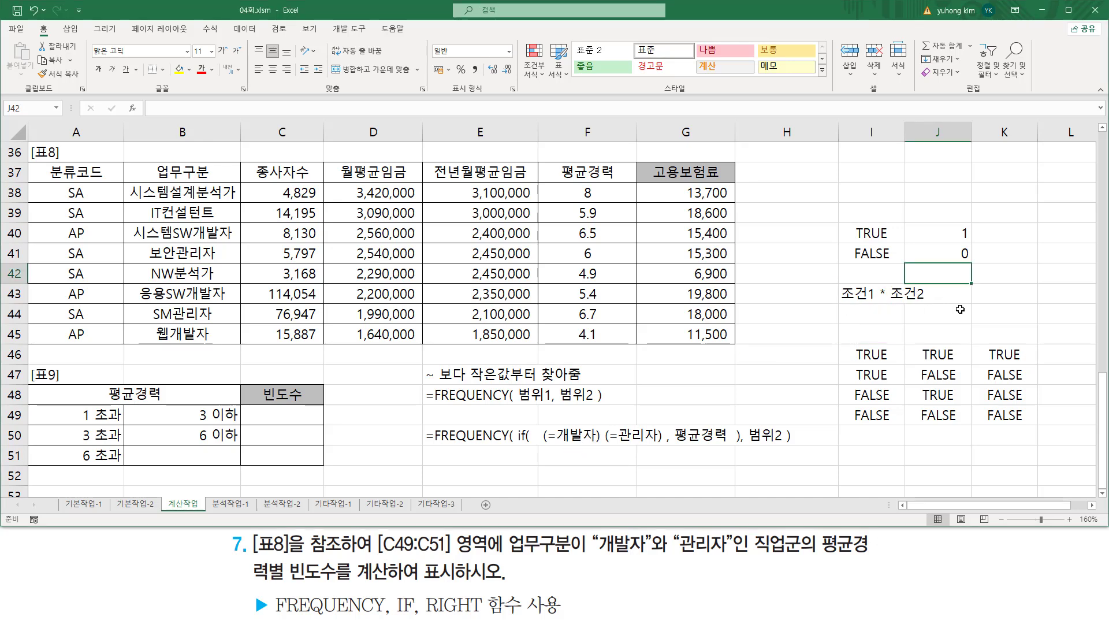
# Move the truth table from I46:K49 one column over so that it starts at H46
pyautogui.moveTo(871, 354); pyautogui.dragTo(1017, 419)
pyautogui.hotkey('ctrl', 'x')
pyautogui.click(818, 361)
pyautogui.hotkey('ctrl', 'v')
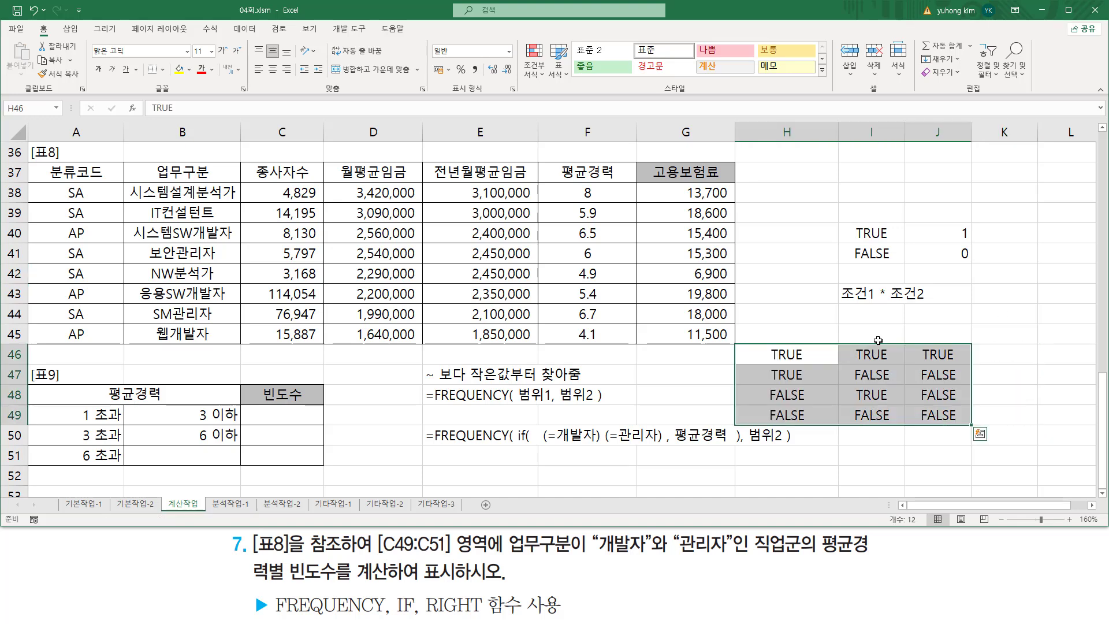
# Enter the note "조건1 + 조건2" in I44 below the multiplication note
pyautogui.click(874, 298)
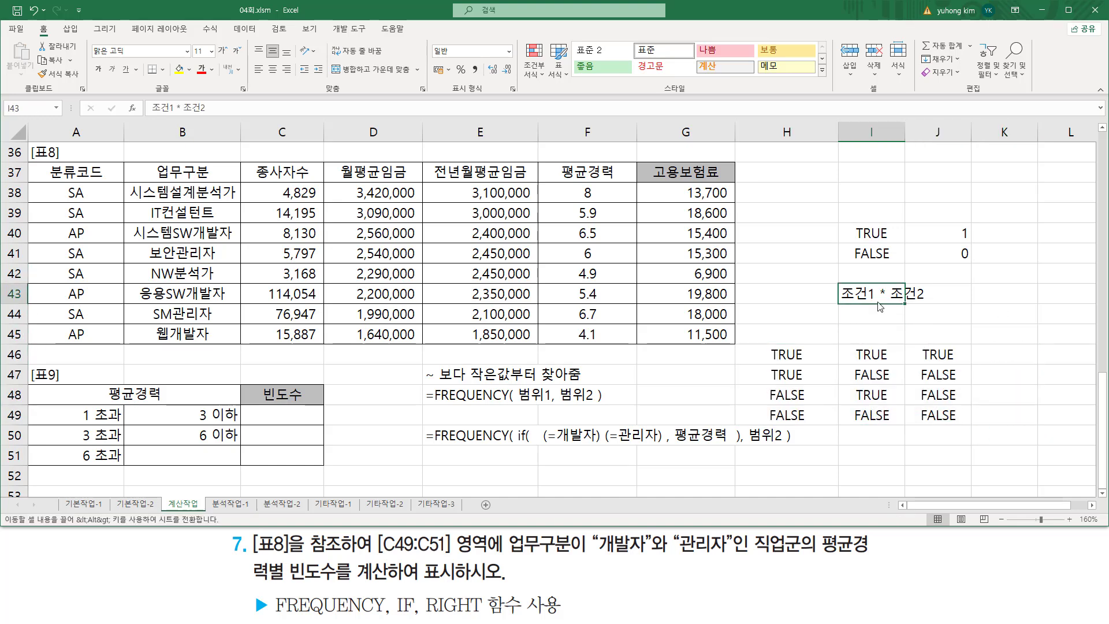
pyautogui.click(862, 313)
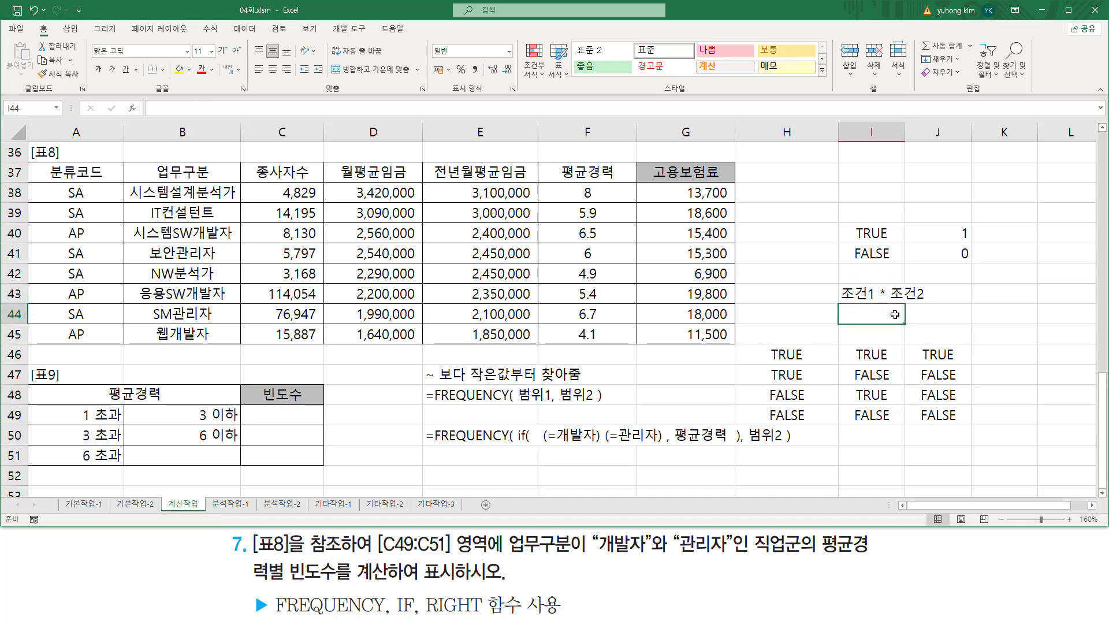
pyautogui.write('조거ㄴ1')
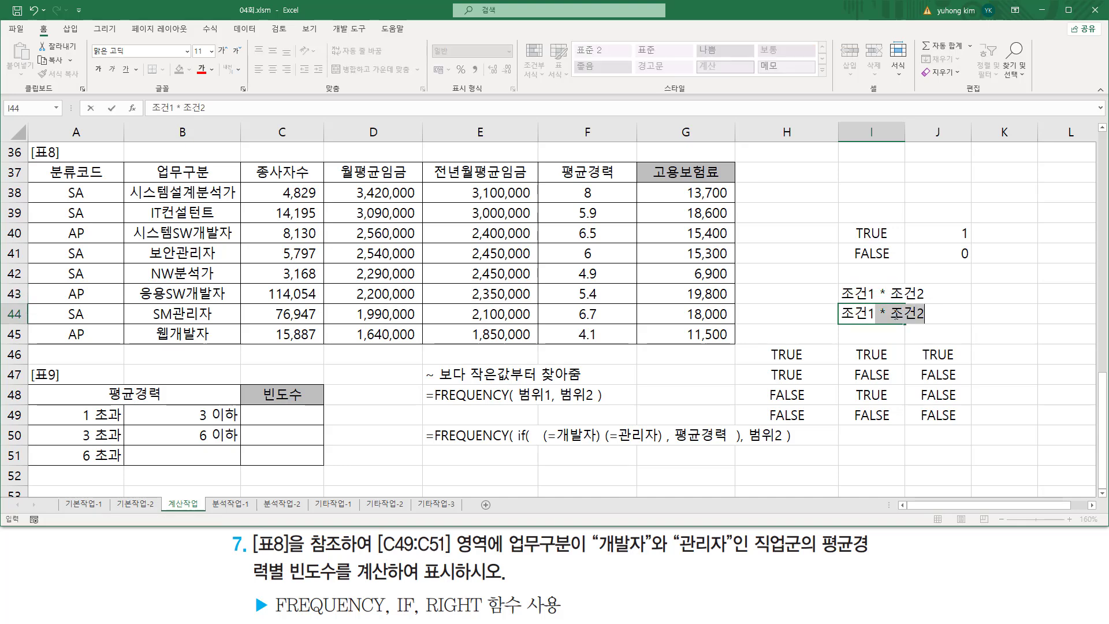
pyautogui.write(' 조건2')
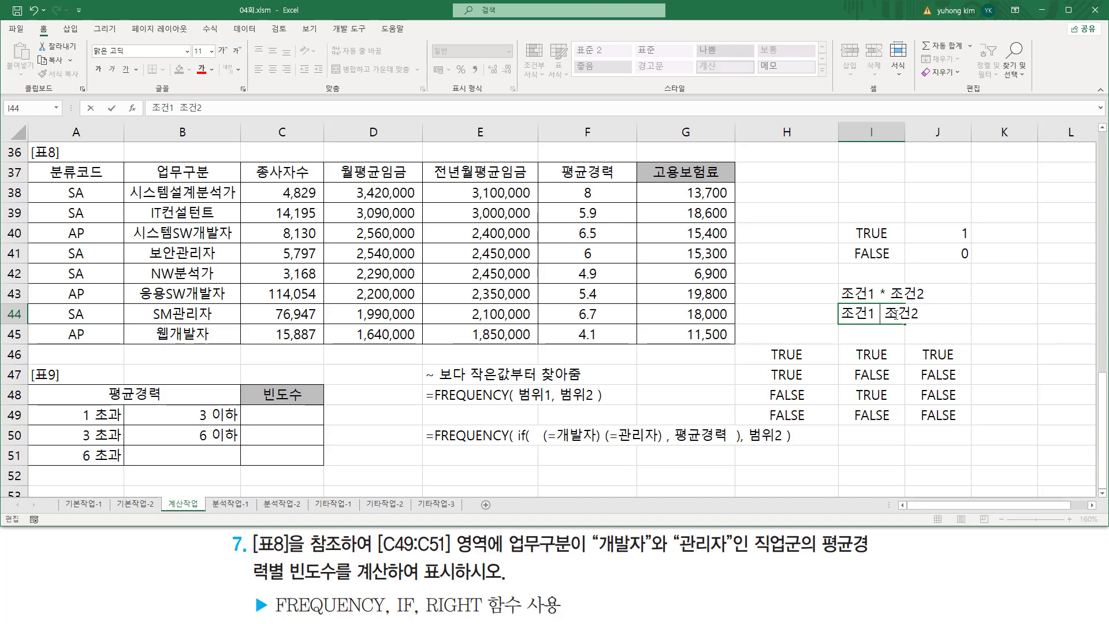
pyautogui.write(' +')
pyautogui.click(978, 316)
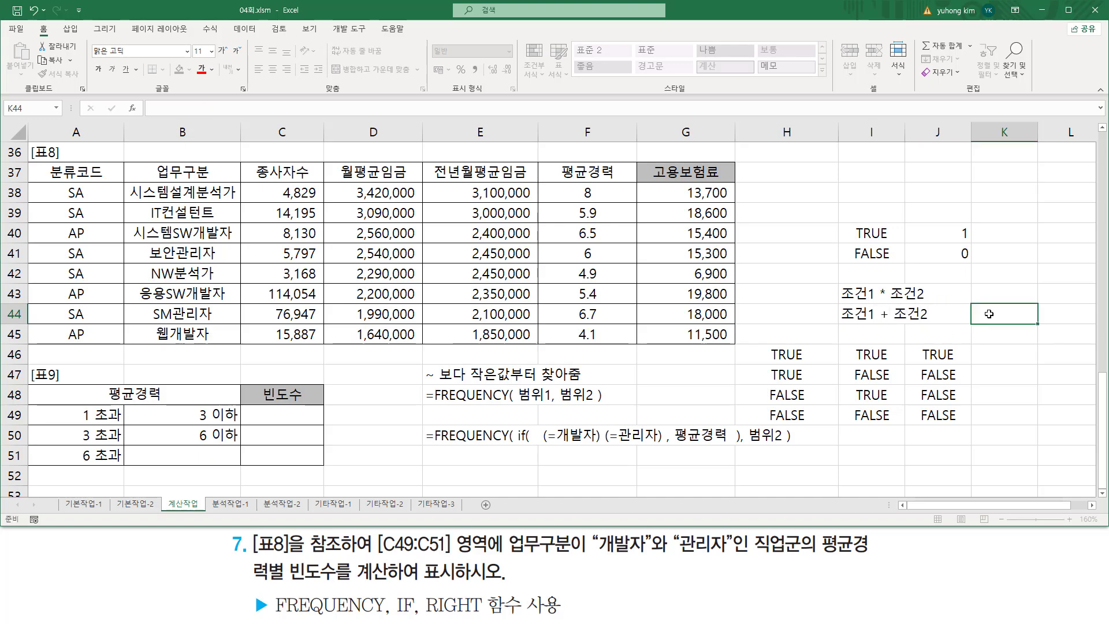
# Copy TRUE from J46 into K46 as the addition result for the first row's TRUE/TRUE pair
pyautogui.moveTo(787, 354); pyautogui.dragTo(861, 363)
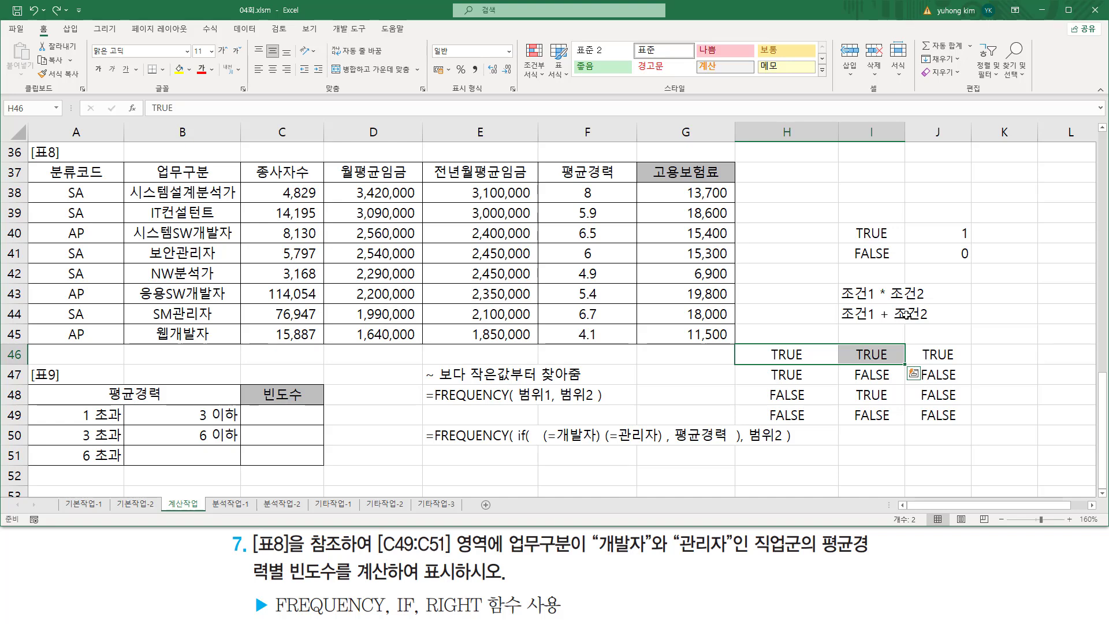
pyautogui.click(965, 354)
pyautogui.hotkey('ctrl', 'c')
pyautogui.click(1000, 355)
pyautogui.hotkey('ctrl', 'v')
# Copy TRUE from K46 into K47 as the addition result for the TRUE/FALSE pair
pyautogui.click(808, 356)
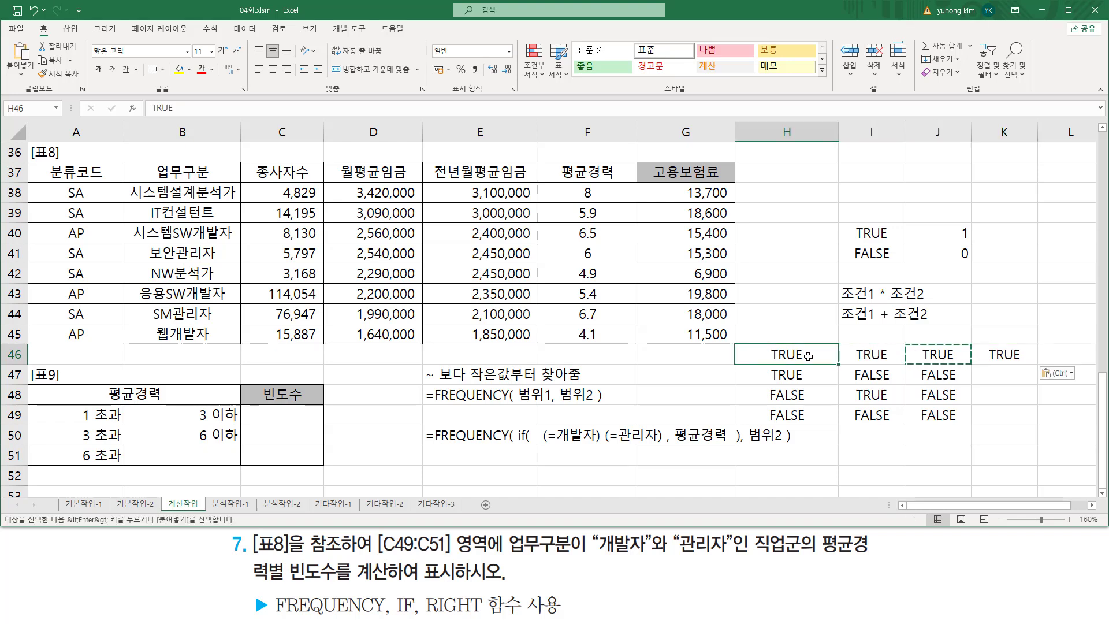
pyautogui.moveTo(800, 375); pyautogui.dragTo(872, 375)
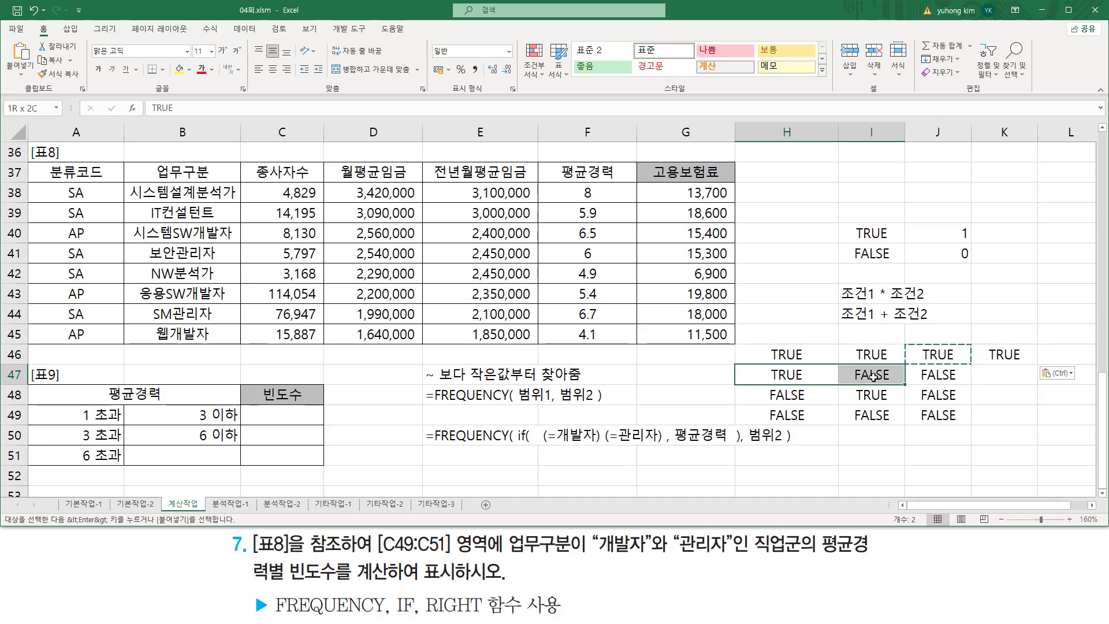
pyautogui.moveTo(951, 240)
pyautogui.mouseDown()
pyautogui.moveTo(985, 240)
pyautogui.moveTo(976, 262)
pyautogui.mouseUp()
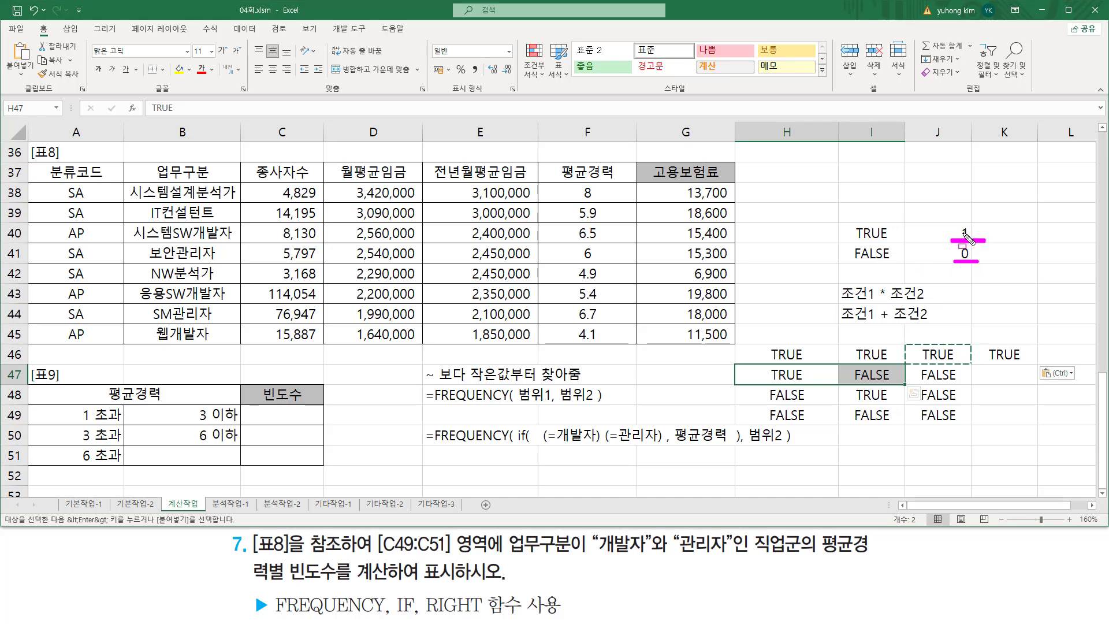
pyautogui.press('Escape')
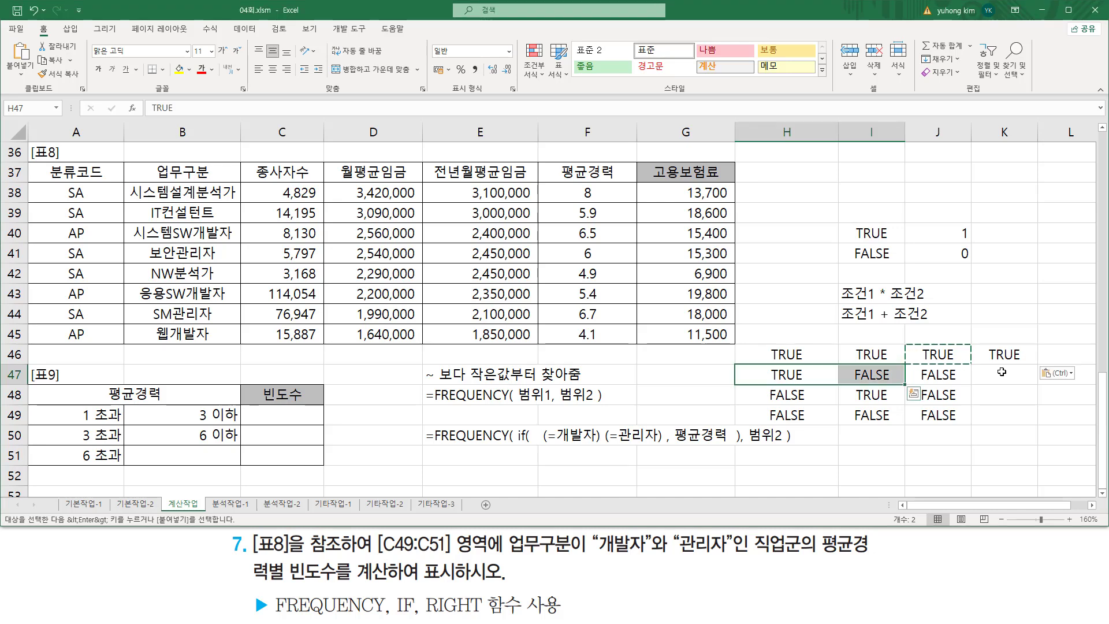
pyautogui.click(1002, 355)
pyautogui.hotkey('ctrl', 'c')
pyautogui.click(1002, 373)
pyautogui.hotkey('ctrl', 'v')
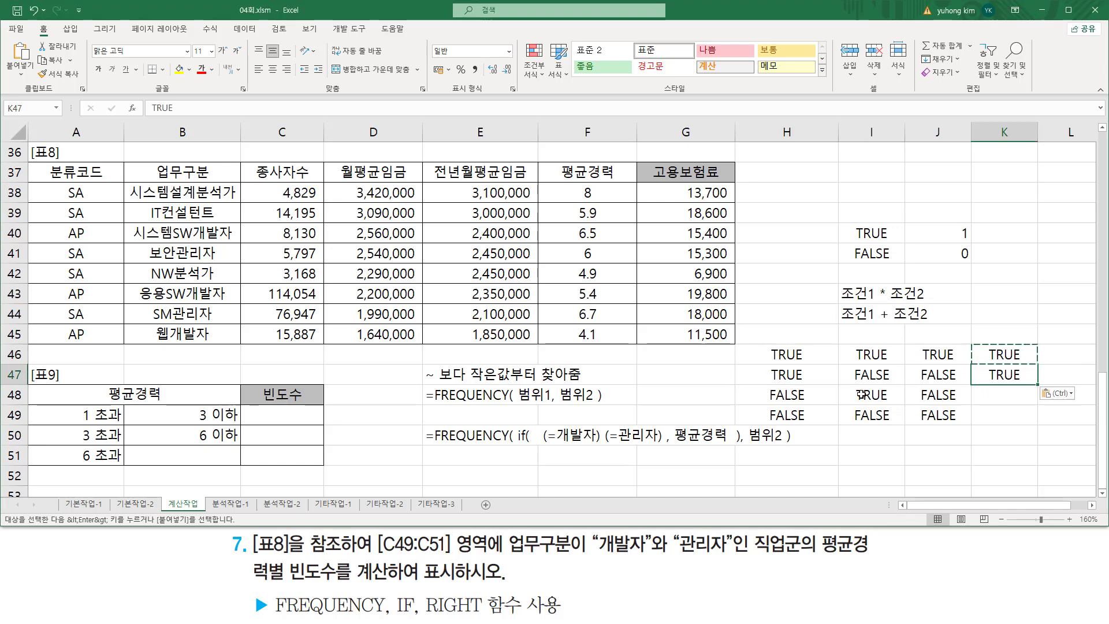
# Copy TRUE from K47 into K48 as the addition result for the FALSE/TRUE pair
pyautogui.moveTo(757, 406)
pyautogui.mouseDown()
pyautogui.moveTo(901, 406)
pyautogui.moveTo(888, 406)
pyautogui.mouseUp()
pyautogui.click(778, 398)
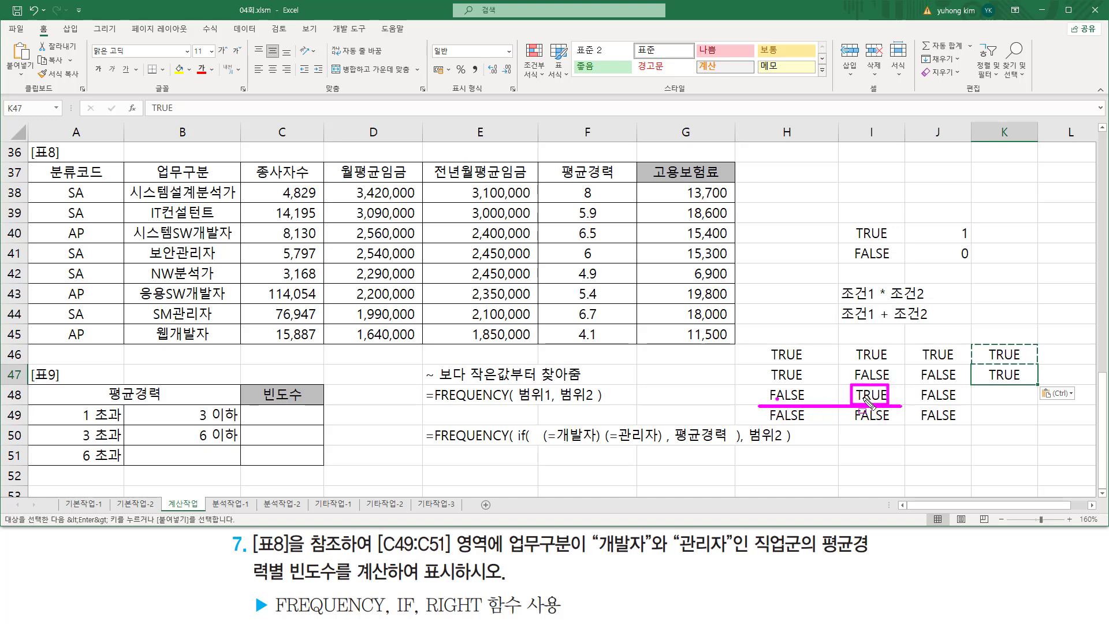
pyautogui.press('Escape')
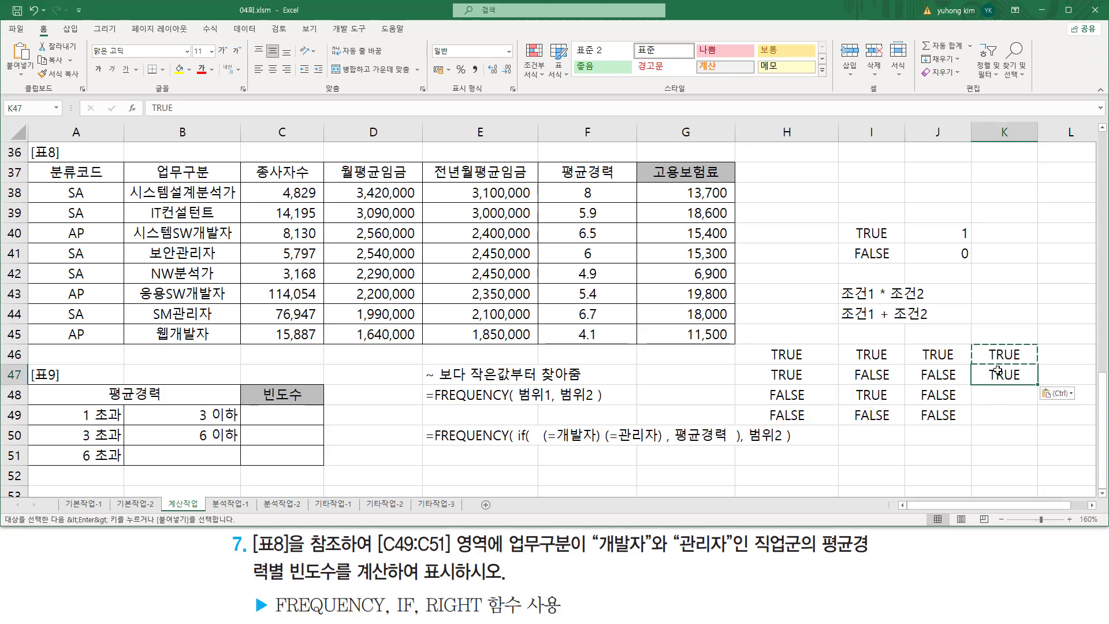
pyautogui.hotkey('ctrl', 'c')
pyautogui.click(1018, 398)
pyautogui.hotkey('ctrl', 'v')
# Copy FALSE from J49 into K49 as the addition result for the FALSE/FALSE pair
pyautogui.hotkey('ctrl', '2')
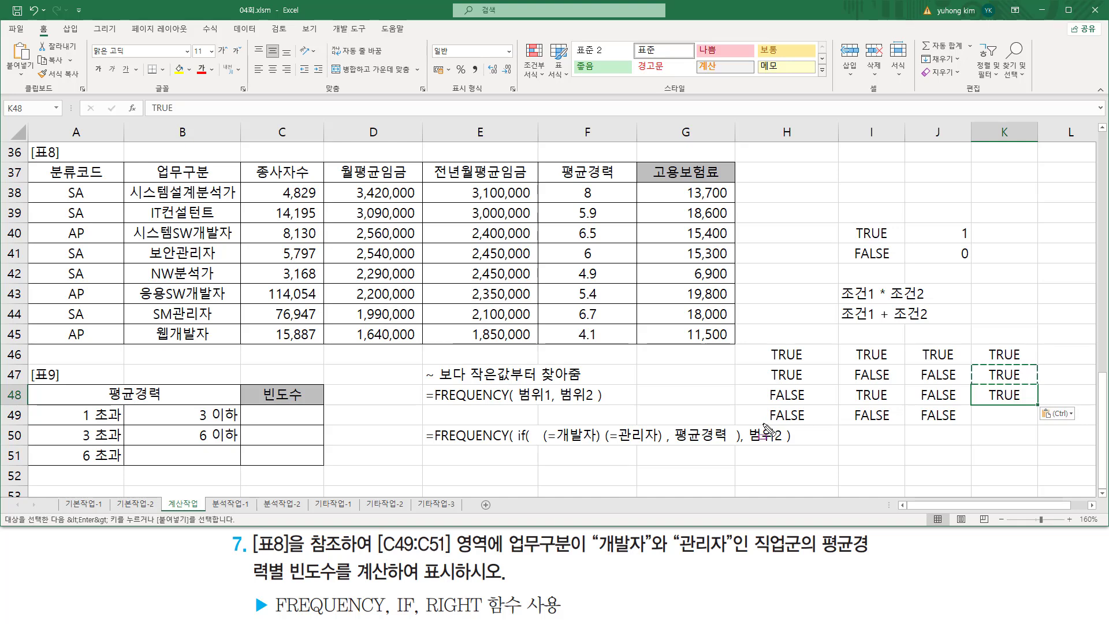
pyautogui.moveTo(760, 424); pyautogui.dragTo(790, 427)
pyautogui.moveTo(925, 427); pyautogui.dragTo(899, 428)
pyautogui.hotkey('ctrl', 'z')
pyautogui.moveTo(762, 405); pyautogui.dragTo(903, 428)
pyautogui.moveTo(956, 262); pyautogui.dragTo(977, 263)
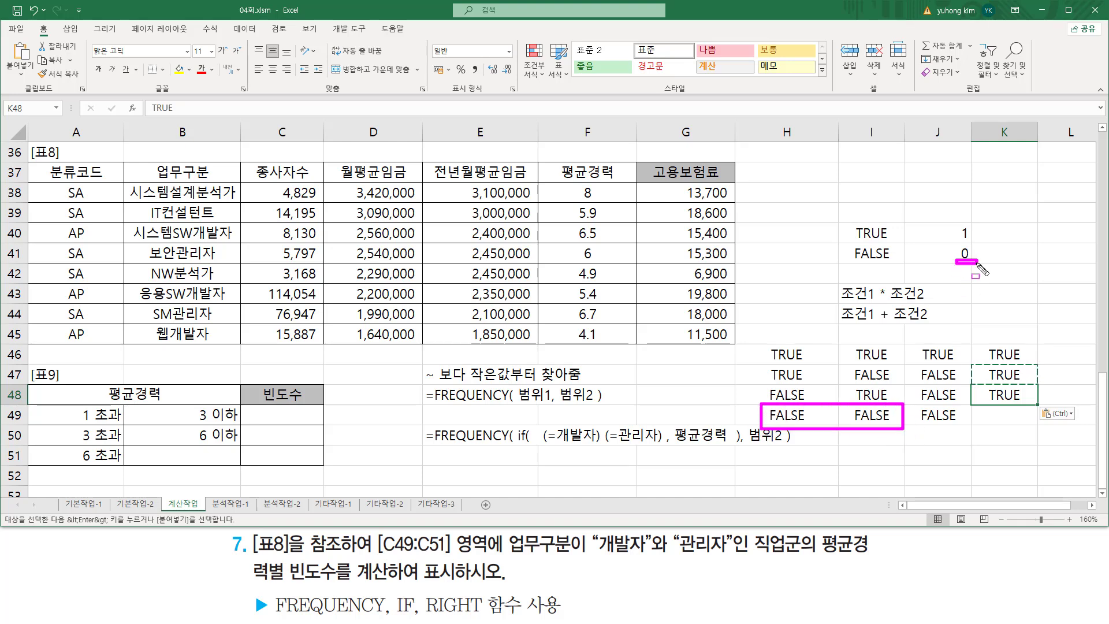
pyautogui.press('Escape')
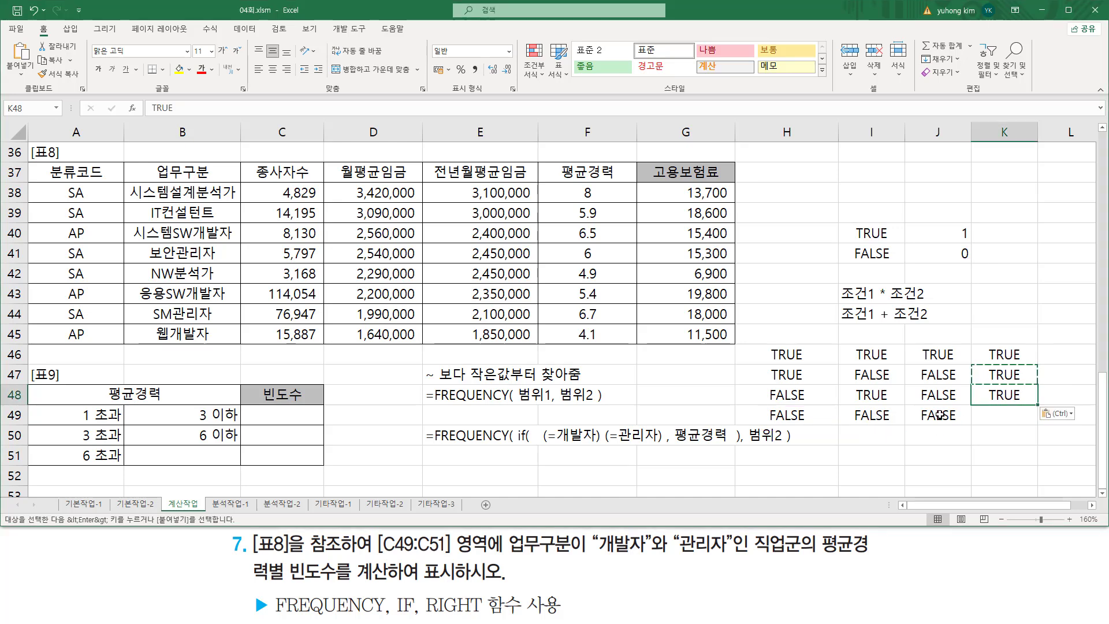
pyautogui.click(930, 417)
pyautogui.hotkey('ctrl', 'c')
pyautogui.click(996, 417)
pyautogui.hotkey('ctrl', 'v')
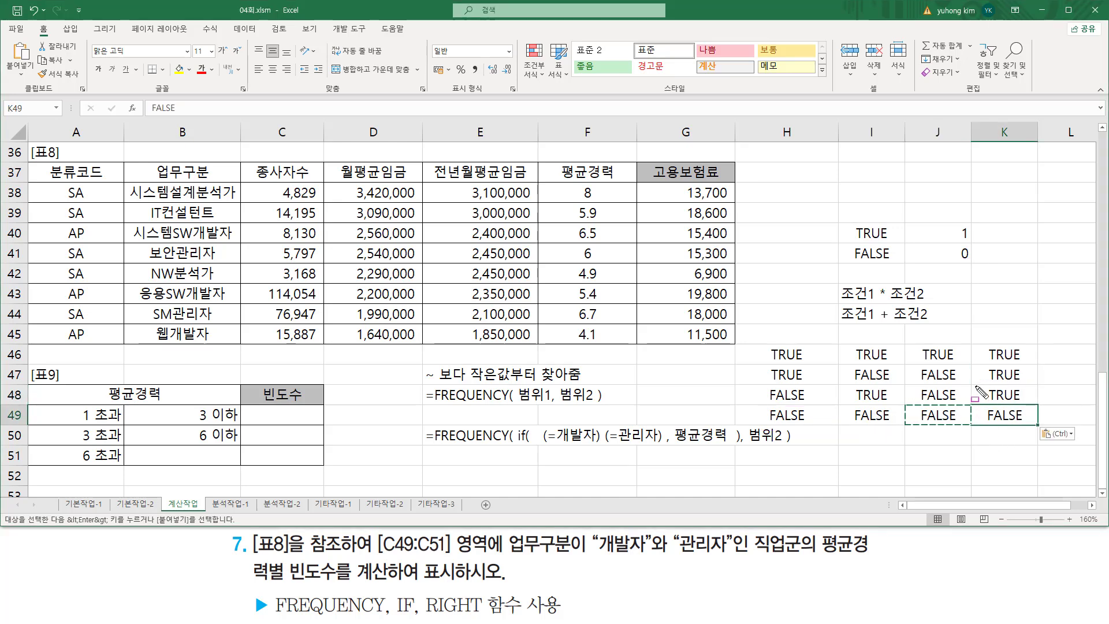
# Label the result columns with * in J45 and + in K45, and center both labels
pyautogui.hotkey('ctrl', '2')
pyautogui.click(973, 341)
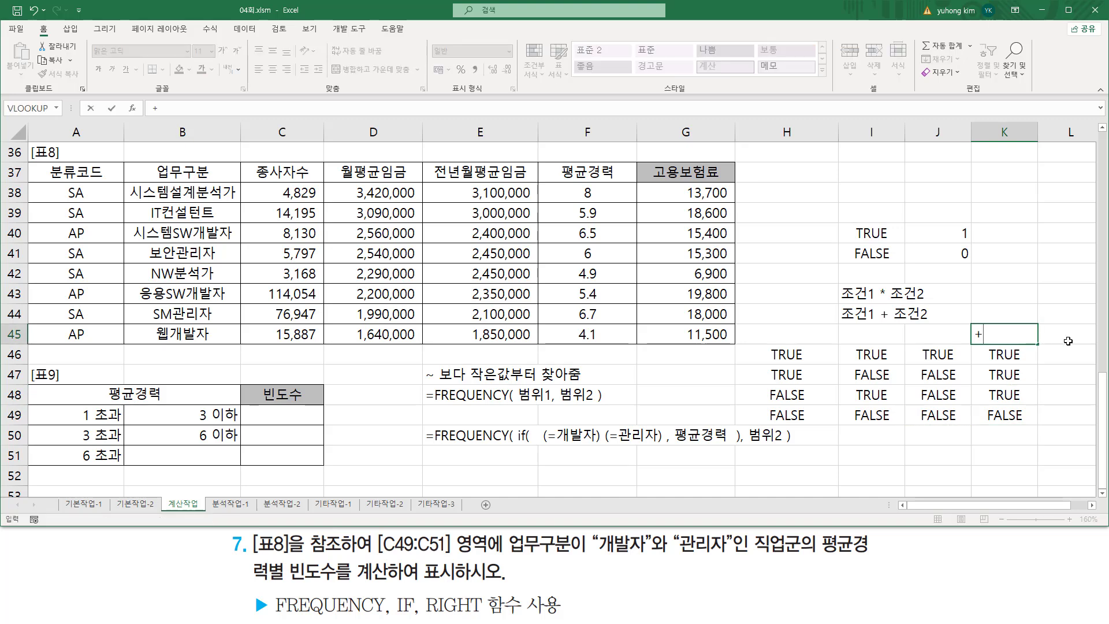
pyautogui.click(968, 335)
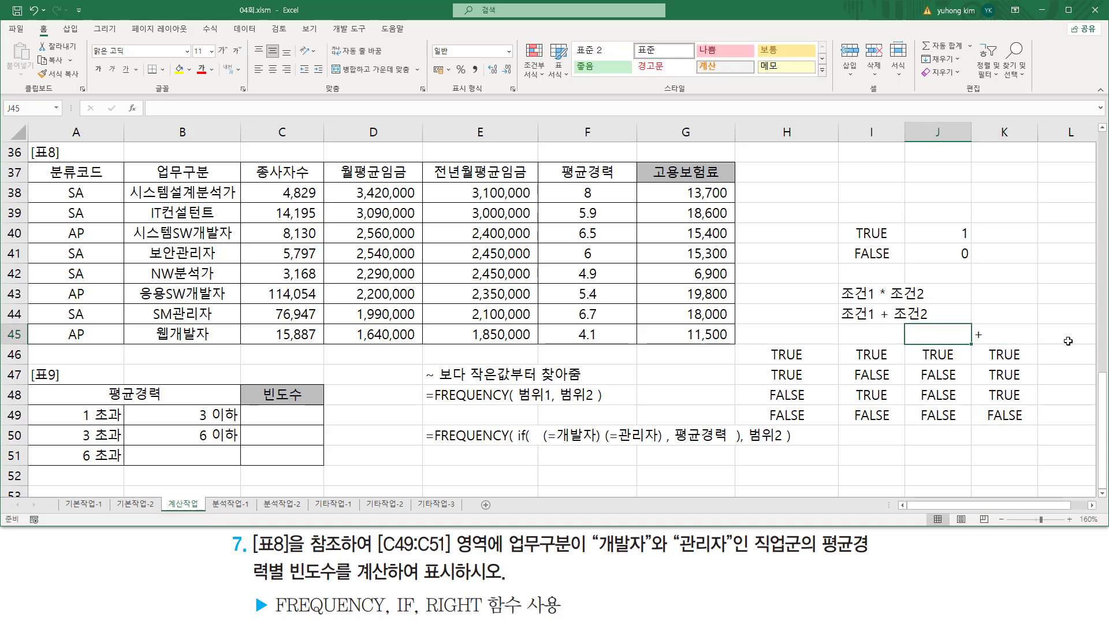
pyautogui.write('*')
pyautogui.press('Return')
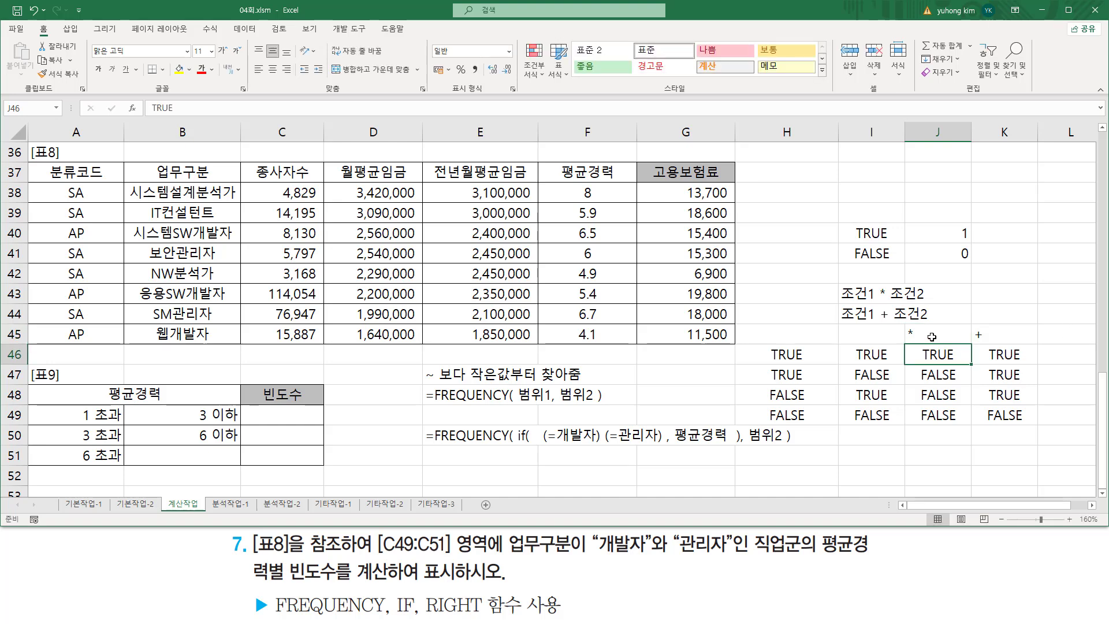
pyautogui.moveTo(931, 337); pyautogui.dragTo(1005, 335)
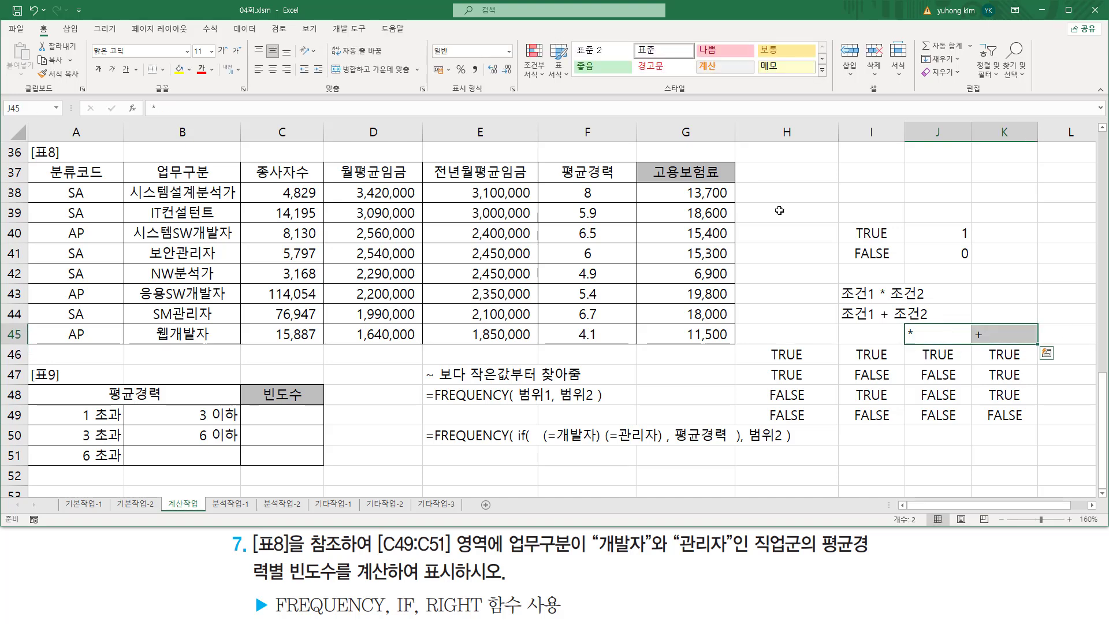
pyautogui.click(275, 72)
pyautogui.click(1004, 435)
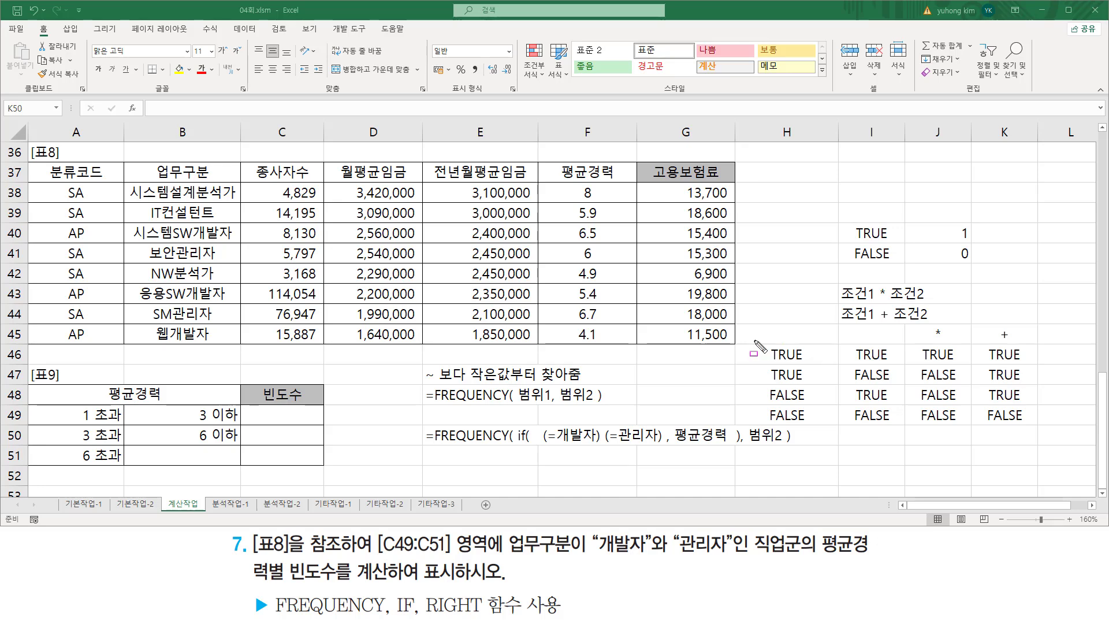
# Examine how the condition pairs in H46:I49 lead to the addition results in K46:K49 under 조건1 + 조건2
pyautogui.moveTo(753, 342)
pyautogui.mouseDown()
pyautogui.moveTo(881, 436)
pyautogui.moveTo(896, 440)
pyautogui.moveTo(899, 426)
pyautogui.mouseUp()
pyautogui.moveTo(753, 362); pyautogui.dragTo(893, 361)
pyautogui.moveTo(767, 381); pyautogui.dragTo(889, 401)
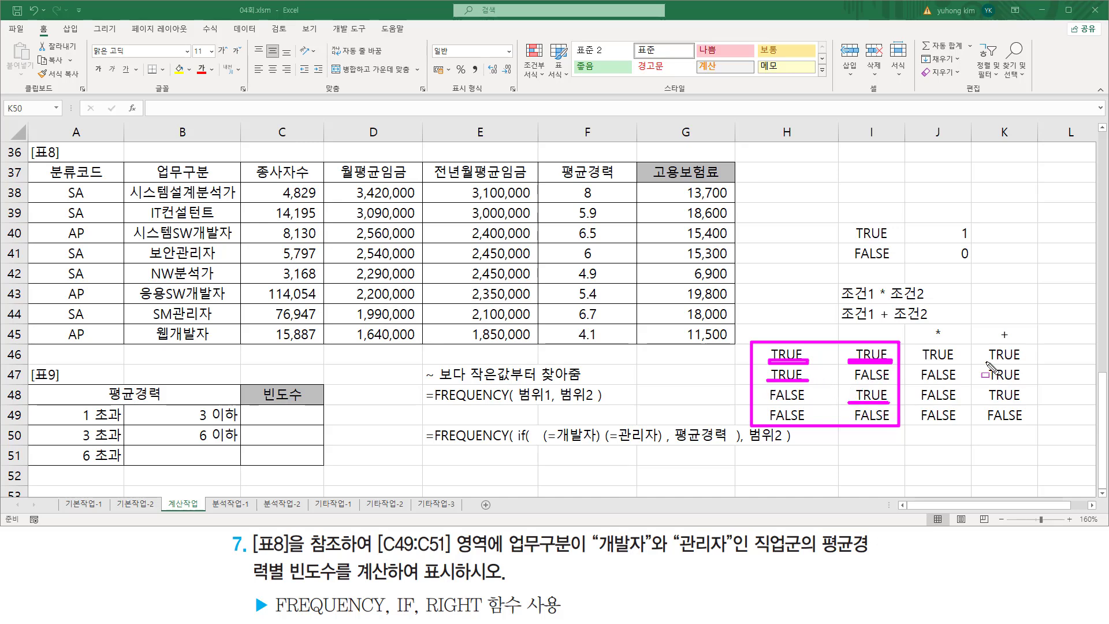
pyautogui.moveTo(979, 343)
pyautogui.mouseDown()
pyautogui.moveTo(999, 396)
pyautogui.moveTo(1029, 403)
pyautogui.mouseUp()
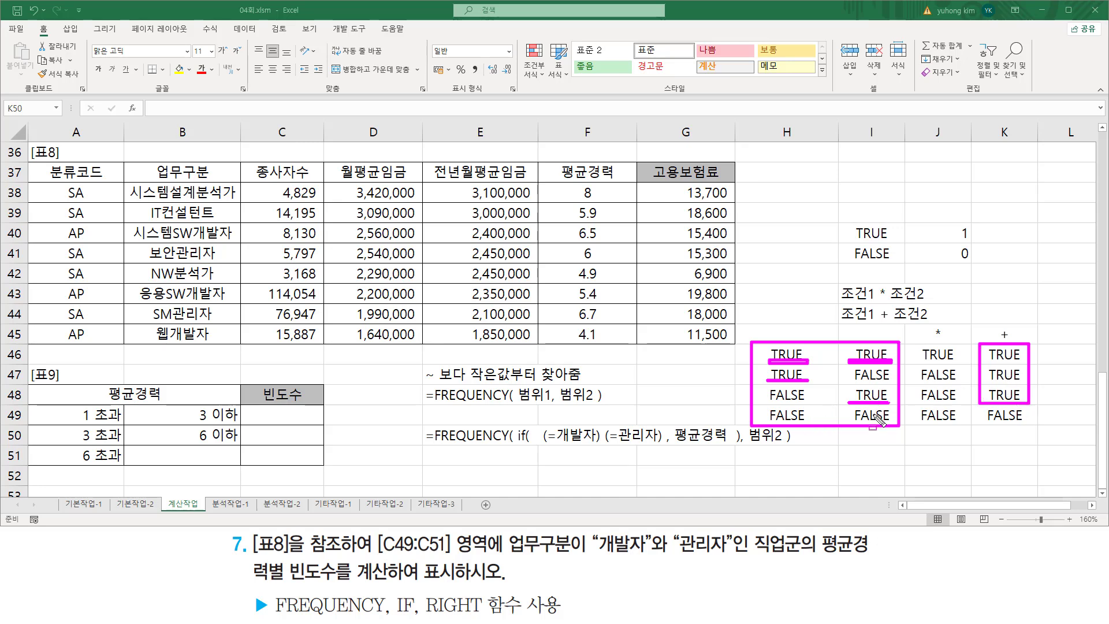
pyautogui.moveTo(979, 424); pyautogui.dragTo(1029, 424)
pyautogui.moveTo(830, 308)
pyautogui.mouseDown()
pyautogui.moveTo(937, 324)
pyautogui.moveTo(943, 313)
pyautogui.mouseUp()
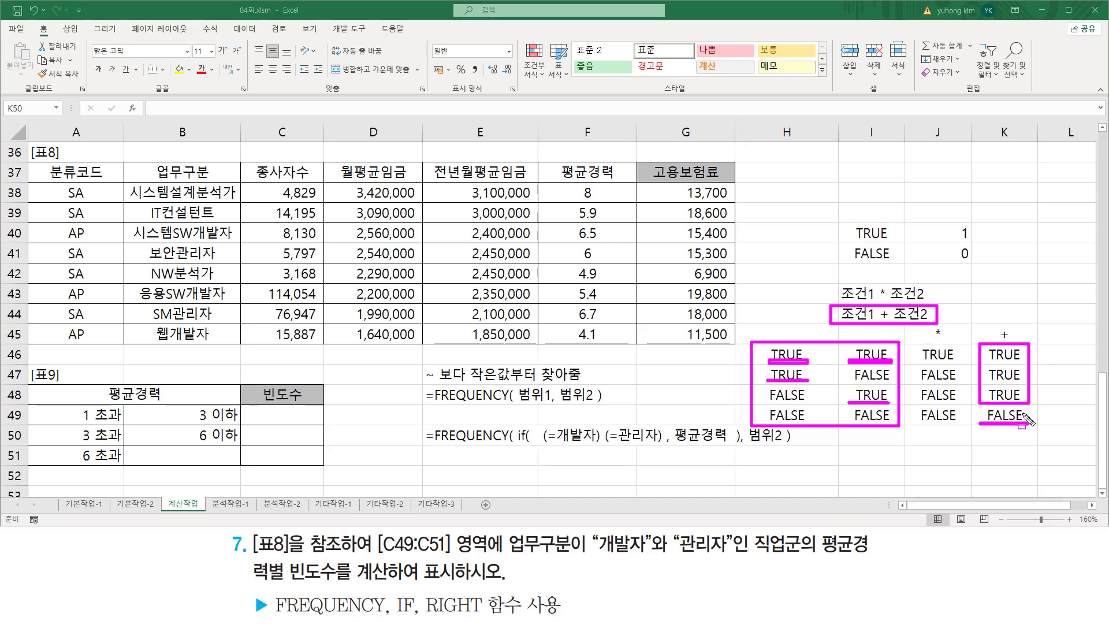
pyautogui.press('Escape')
# Add "and" before the * label in J45 so that it reads "and *"
pyautogui.click(927, 339)
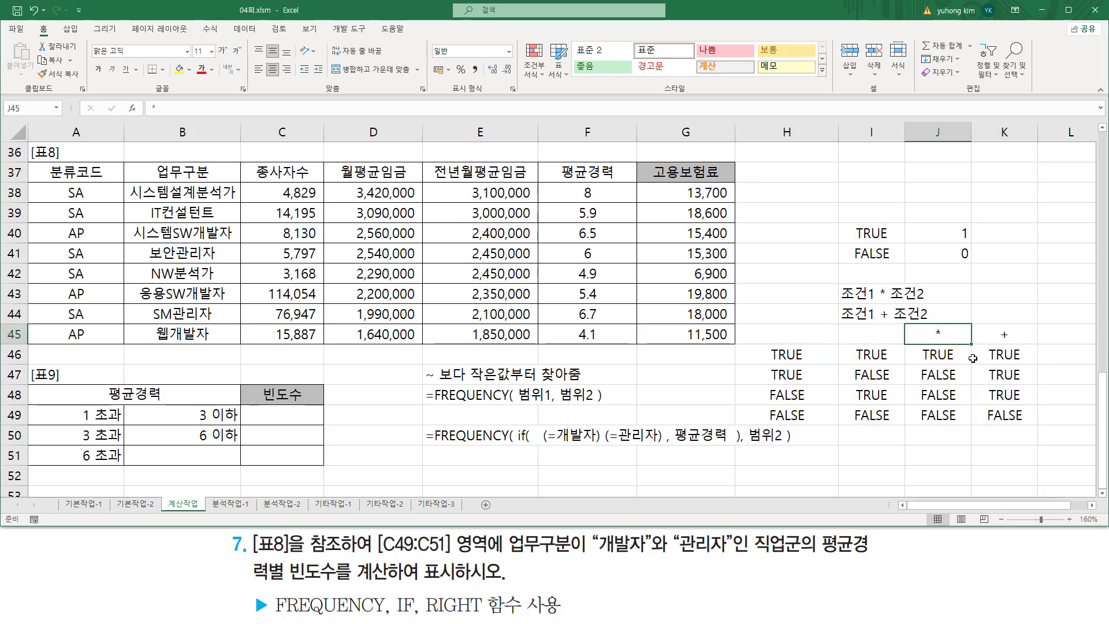
pyautogui.doubleClick(928, 339)
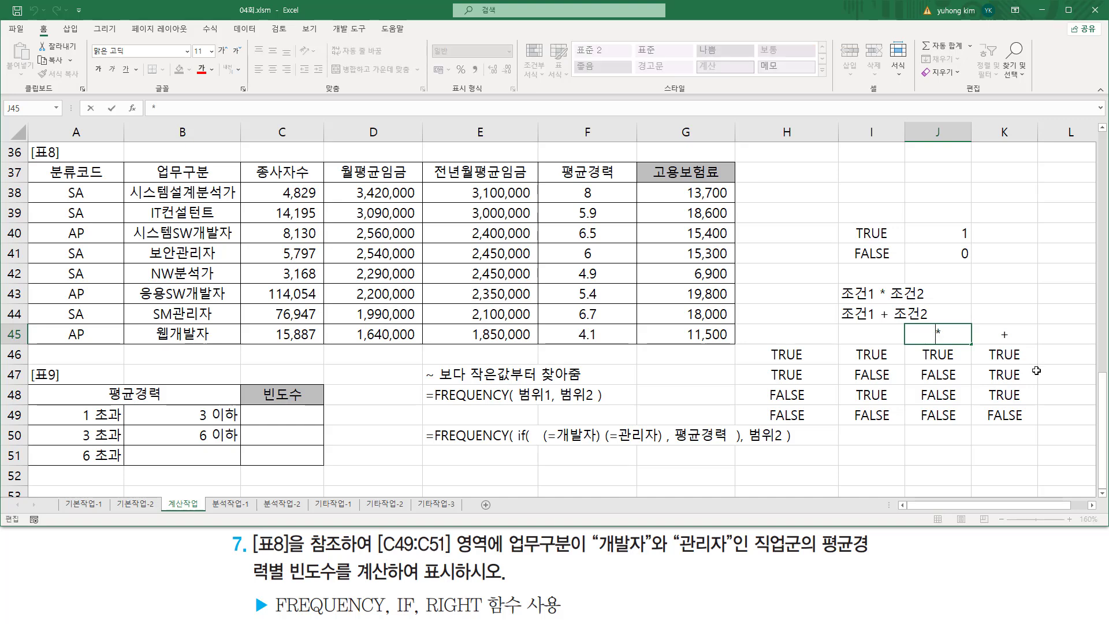
pyautogui.write('and')
pyautogui.press('Tab')
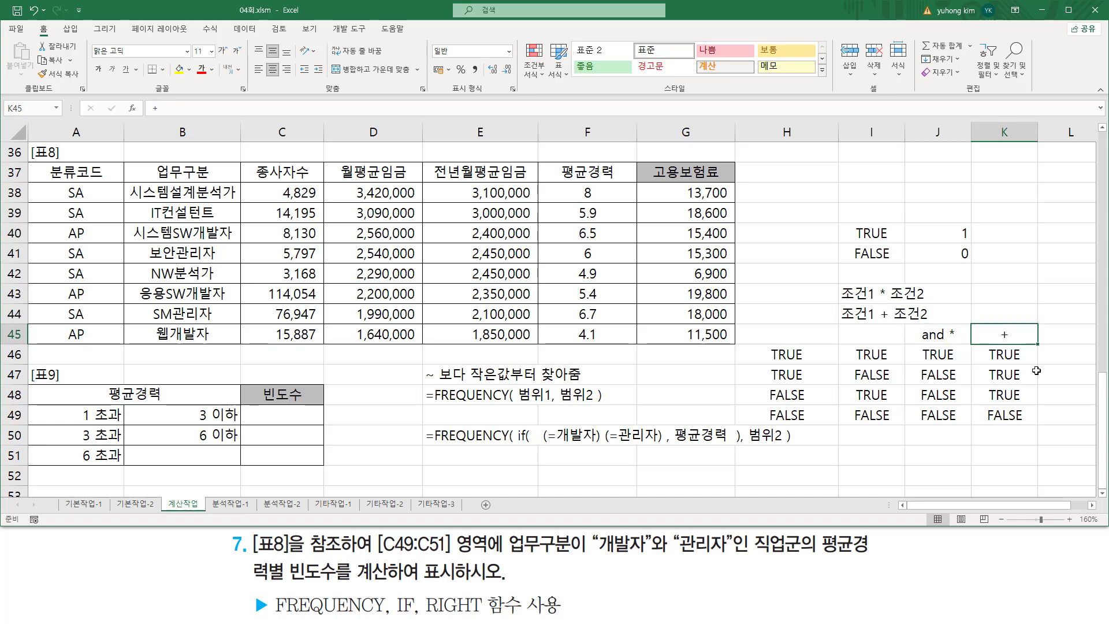
# Add "or" before the + label in K45 so that it reads "or +"
pyautogui.press('F2')
pyautogui.press('Home')
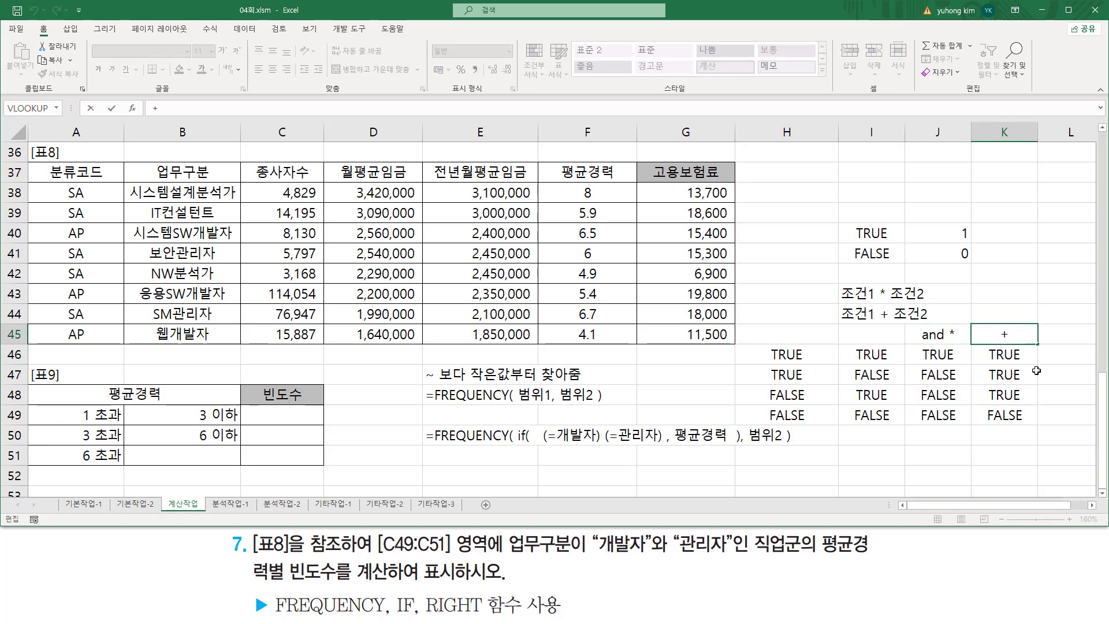
pyautogui.write('o')
pyautogui.press('BackSpace')
pyautogui.press('Hangul')
pyautogui.write('or')
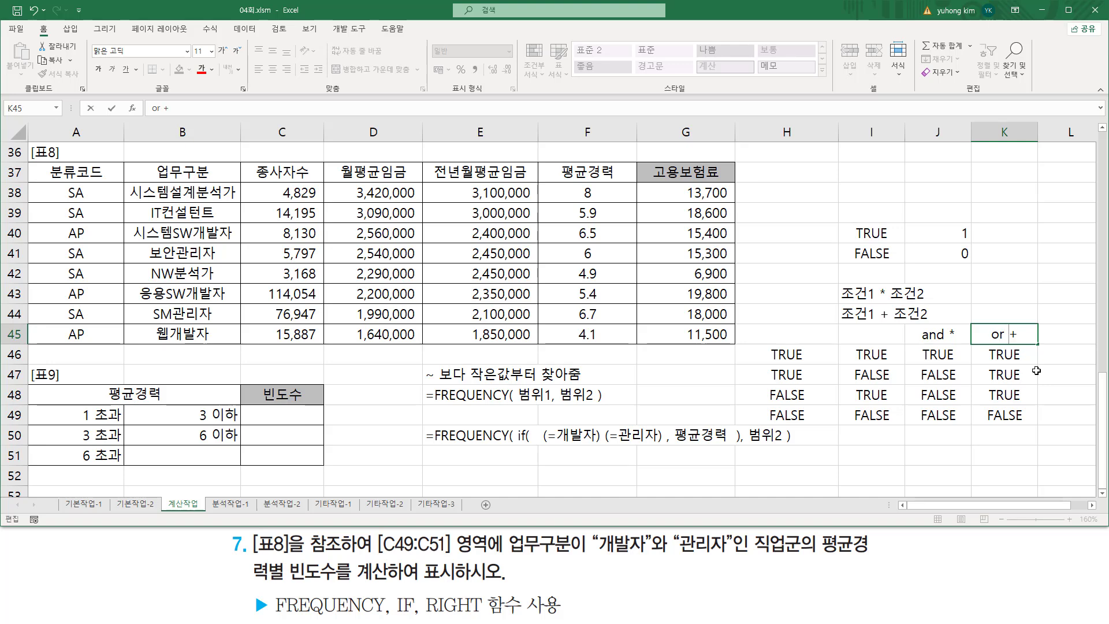
pyautogui.press('Return')
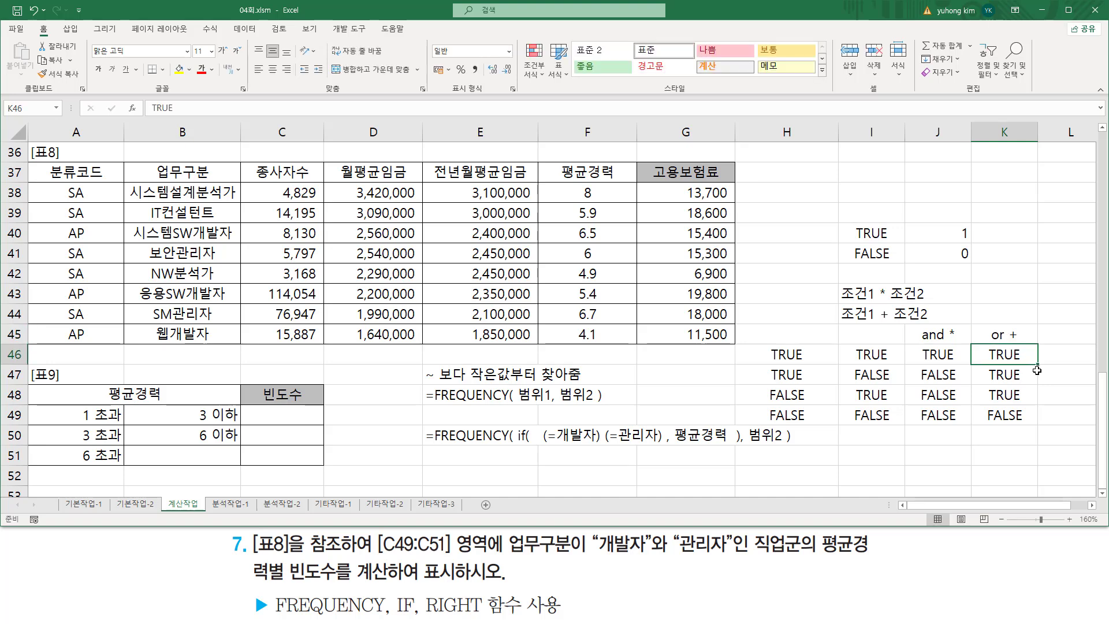
# Insert + between the (=개발자) and (=관리자) conditions in the FREQUENCY formula note in E50
pyautogui.moveTo(989, 341); pyautogui.dragTo(1006, 340)
pyautogui.moveTo(839, 321); pyautogui.dragTo(932, 322)
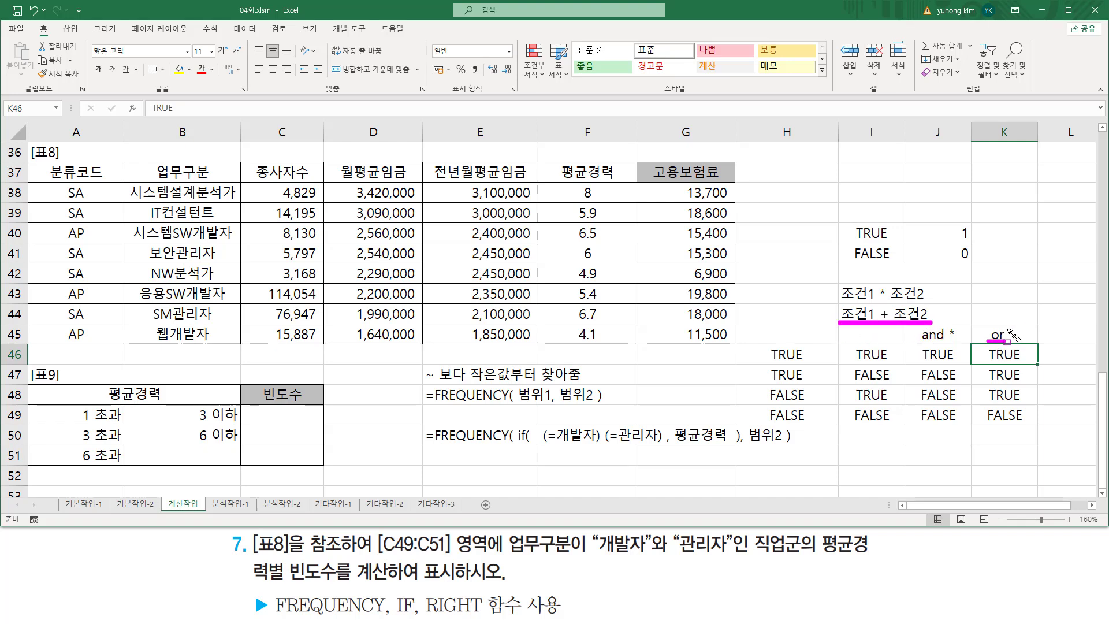
pyautogui.moveTo(1008, 328); pyautogui.dragTo(1021, 342)
pyautogui.press('Escape')
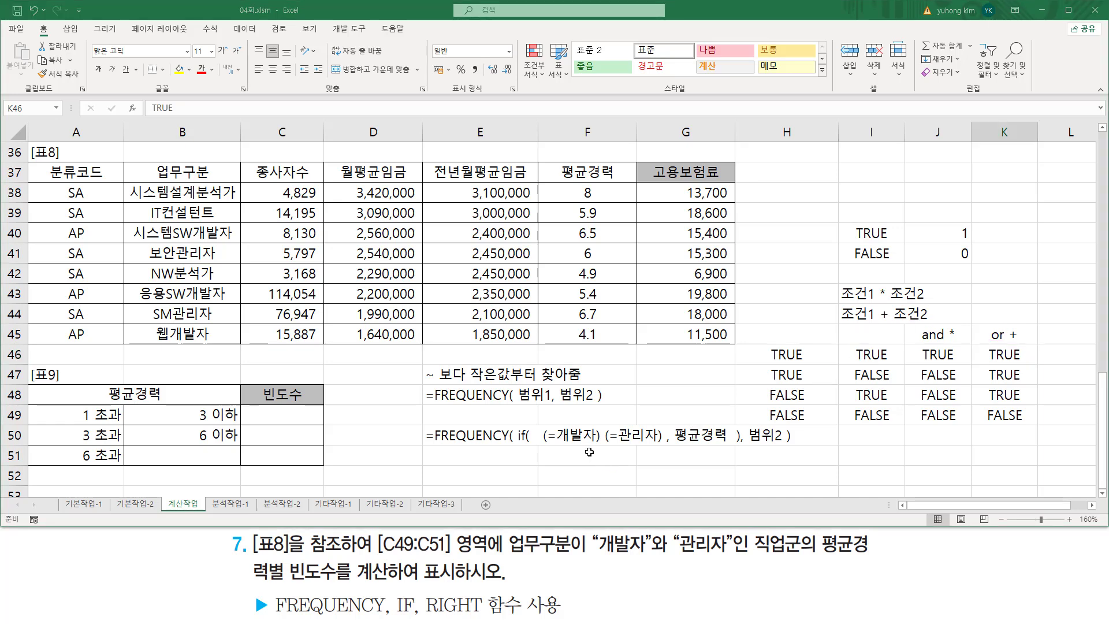
pyautogui.moveTo(542, 442); pyautogui.dragTo(660, 445)
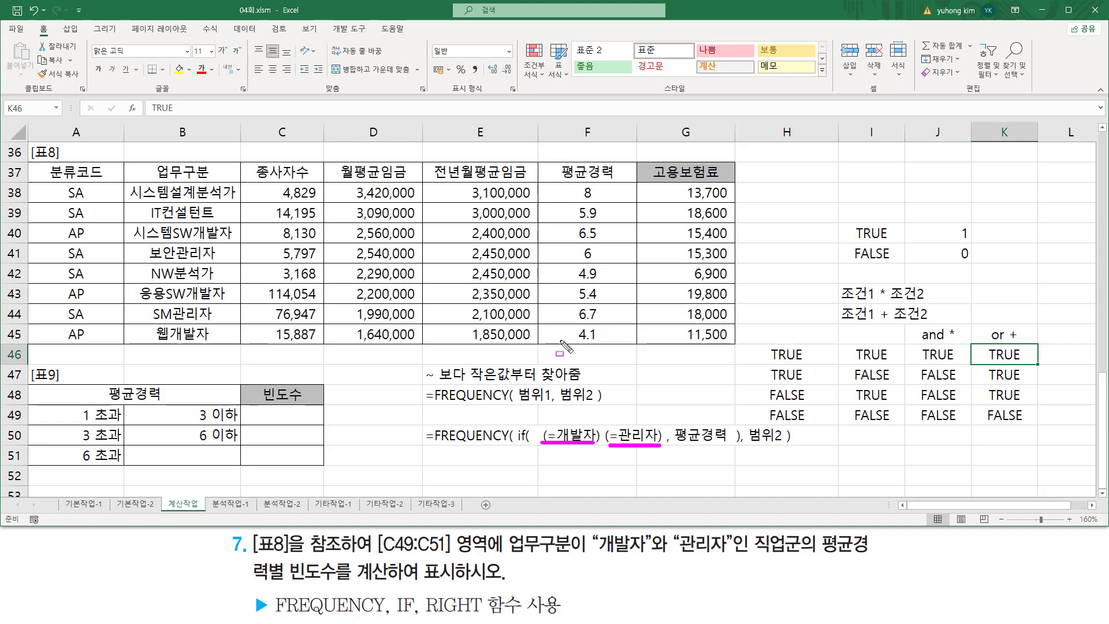
pyautogui.press('Escape')
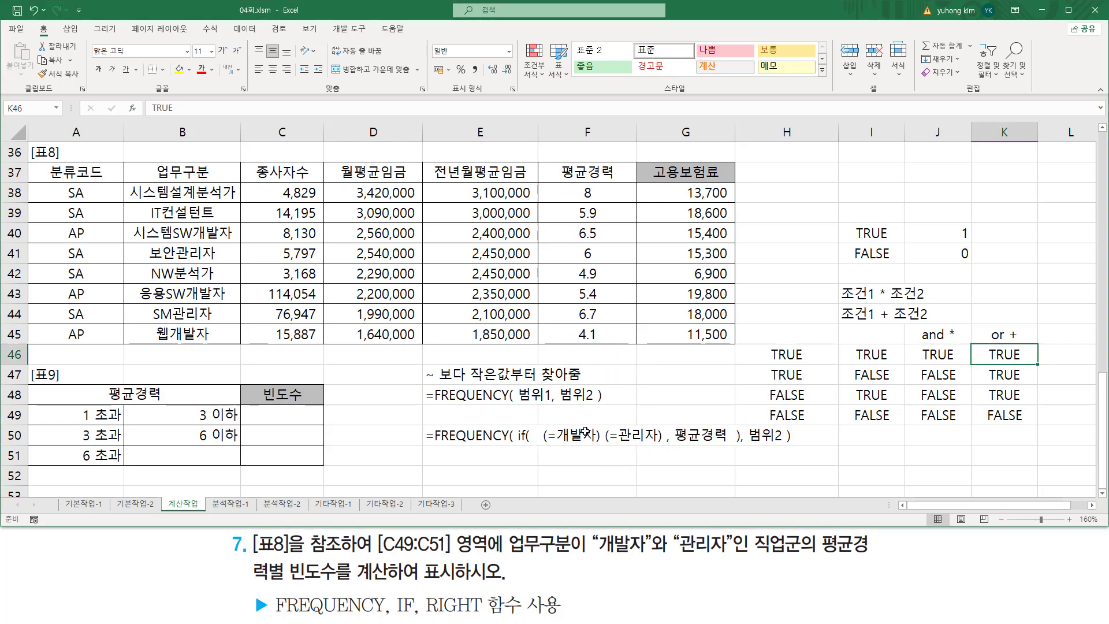
pyautogui.doubleClick(495, 434)
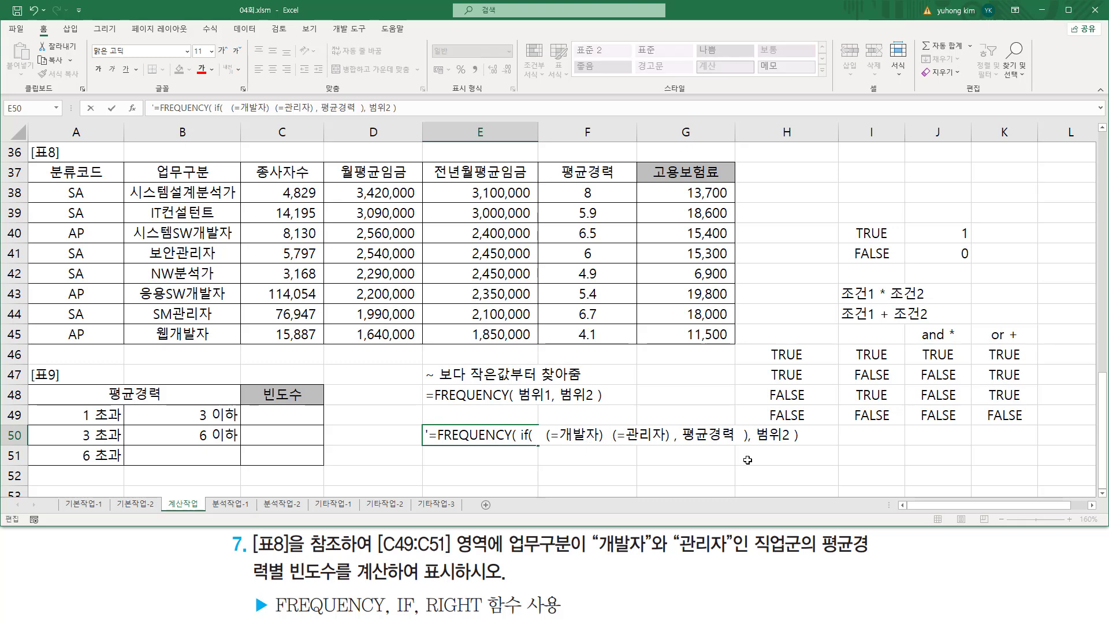
pyautogui.write('+')
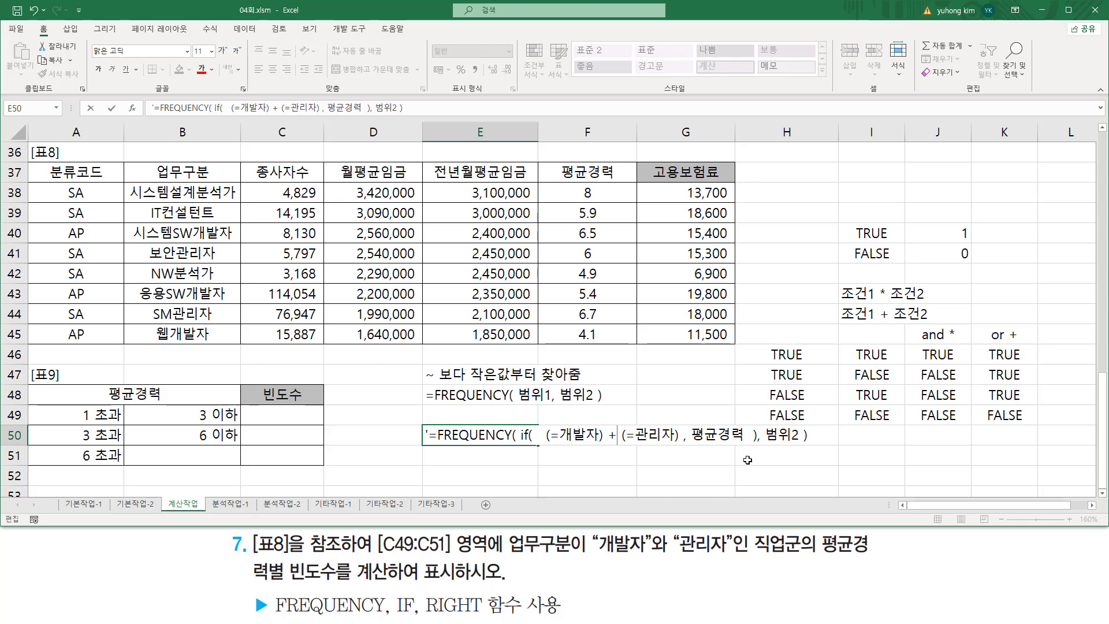
pyautogui.press('Return')
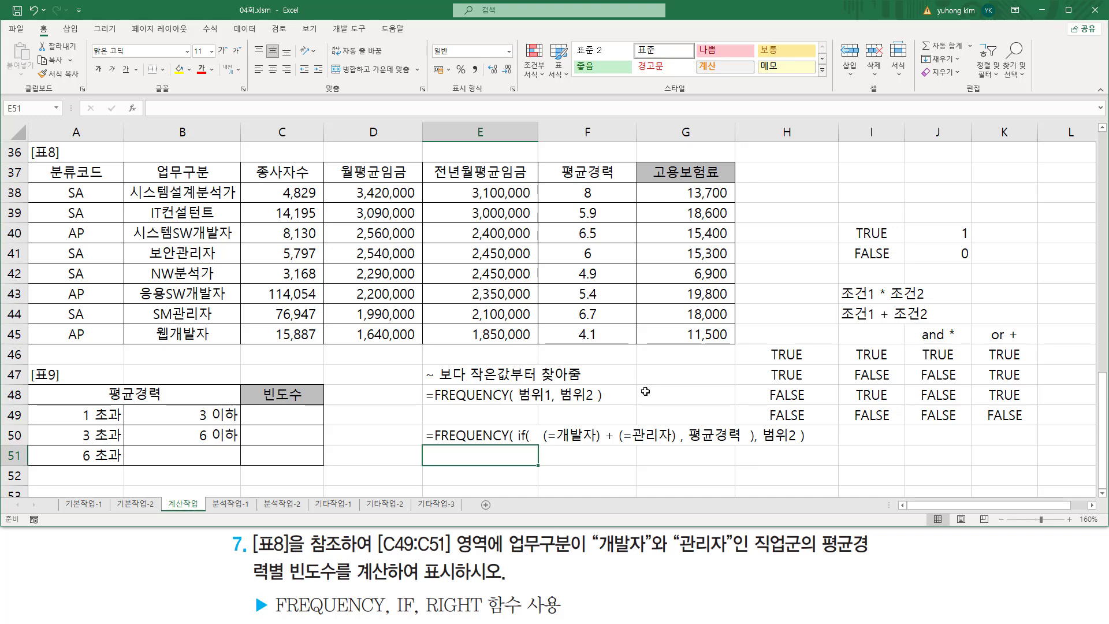
# Start a FREQUENCY formula with a nested IF function across the range C49:C51
pyautogui.press('Right')
pyautogui.click(296, 417)
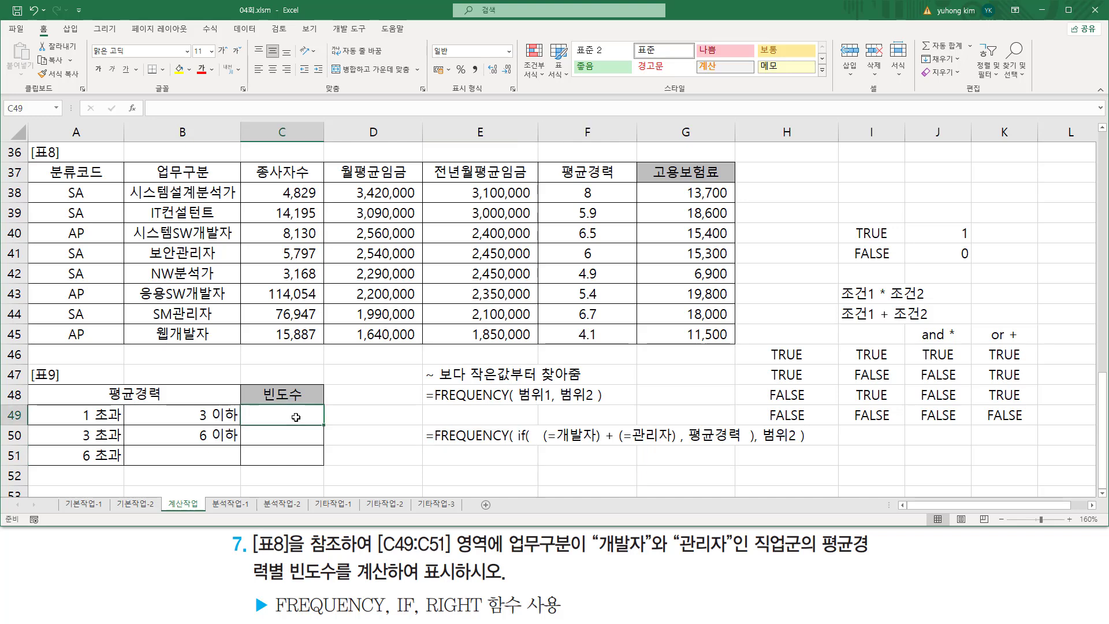
pyautogui.moveTo(261, 408)
pyautogui.mouseDown()
pyautogui.moveTo(291, 457)
pyautogui.moveTo(308, 460)
pyautogui.mouseUp()
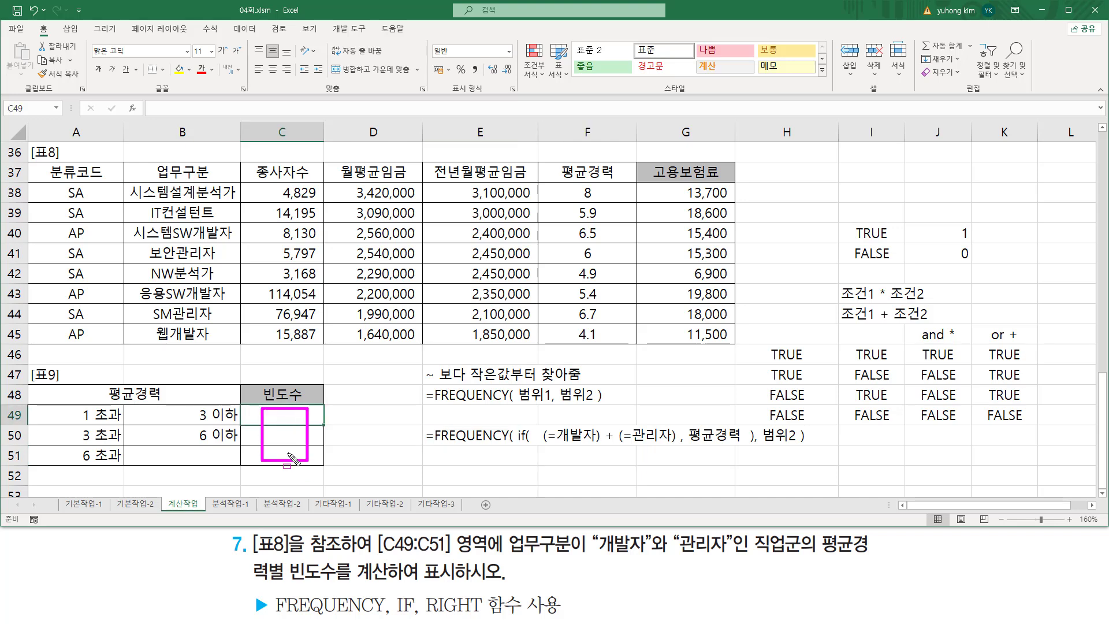
pyautogui.moveTo(285, 415); pyautogui.dragTo(287, 462)
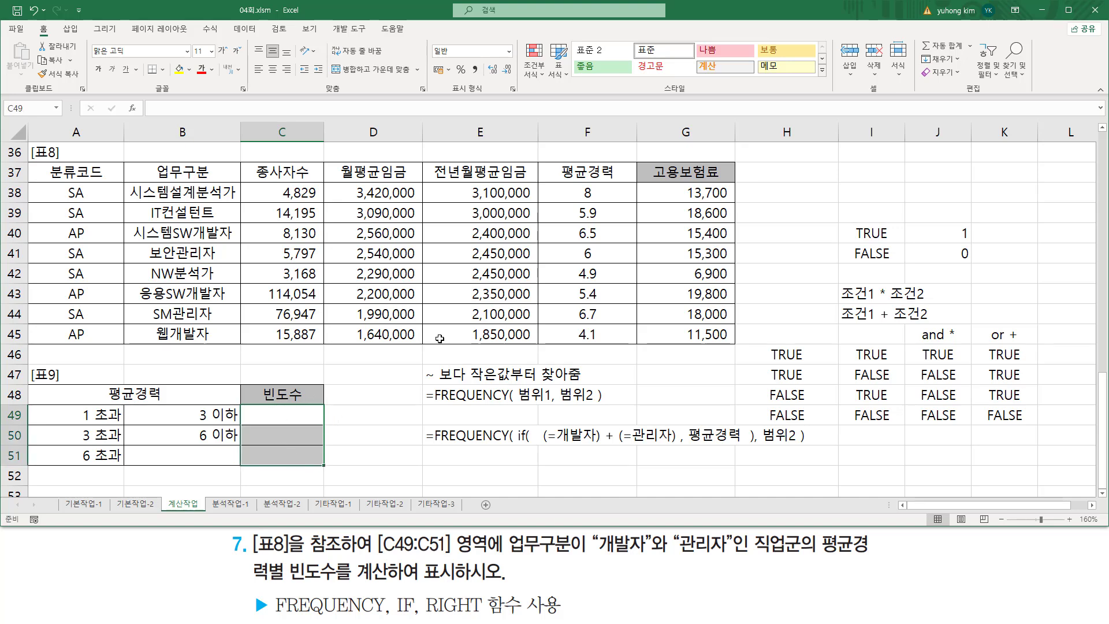
pyautogui.write('=fr')
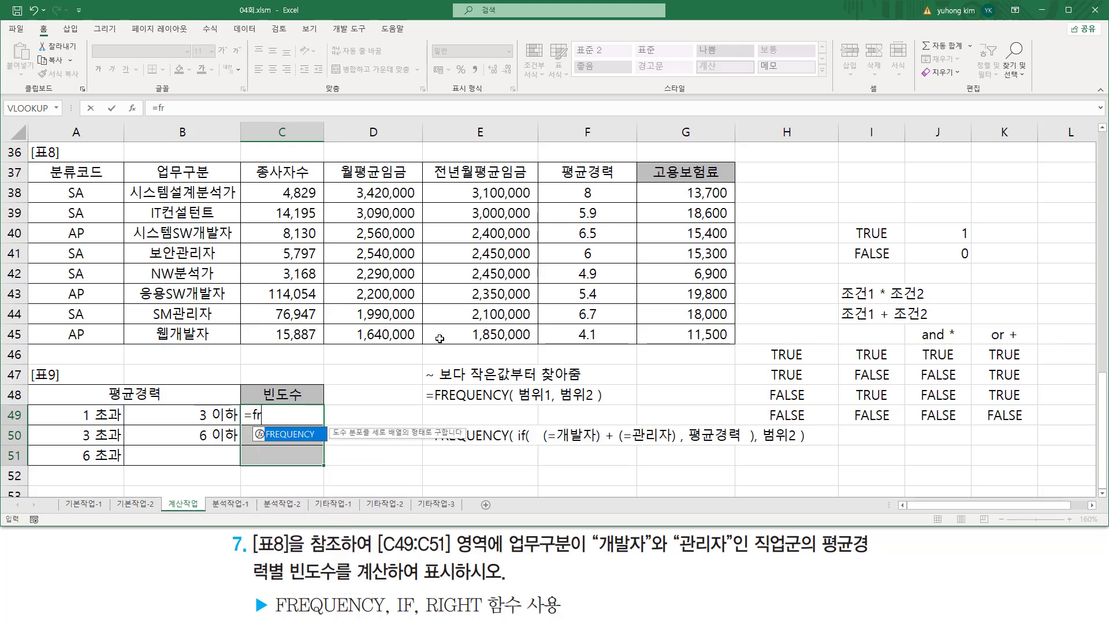
pyautogui.write('e')
pyautogui.press('Tab')
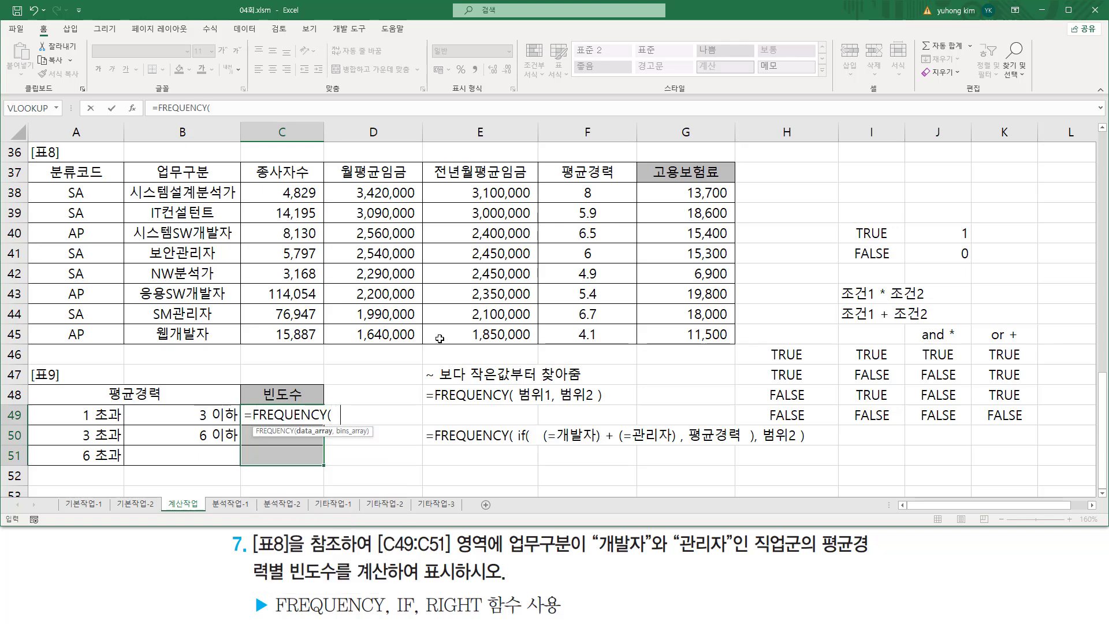
pyautogui.write('if(  ')
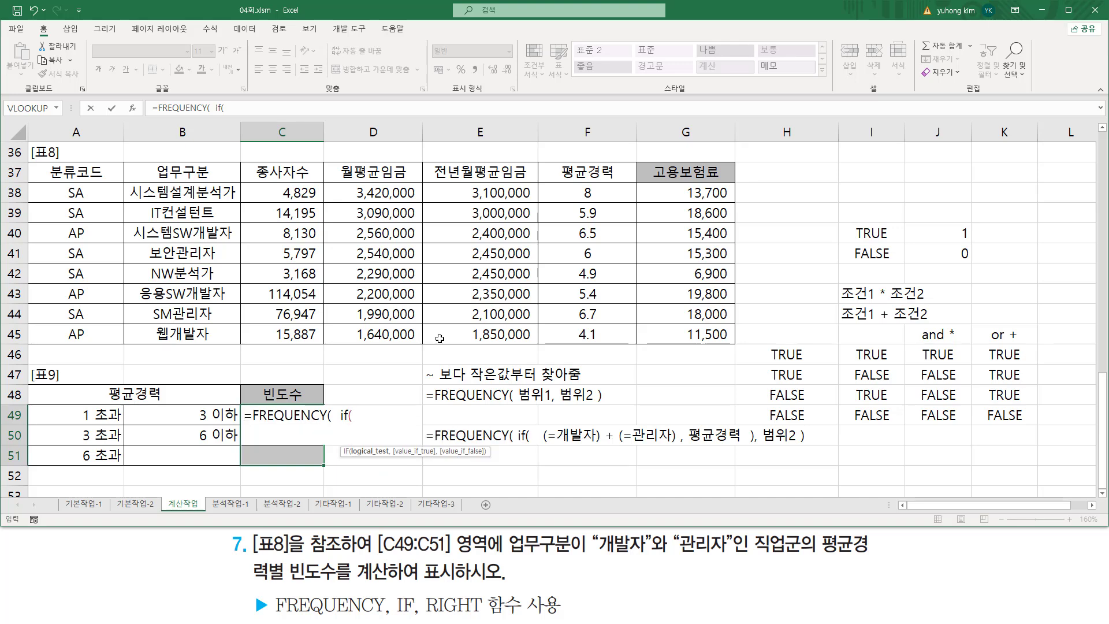
# Enter the first IF condition ( RIGHT( B38:B45, 3 ) = "개발자" ) in the formula
pyautogui.write('(')
pyautogui.write('ri')
pyautogui.press('Tab')
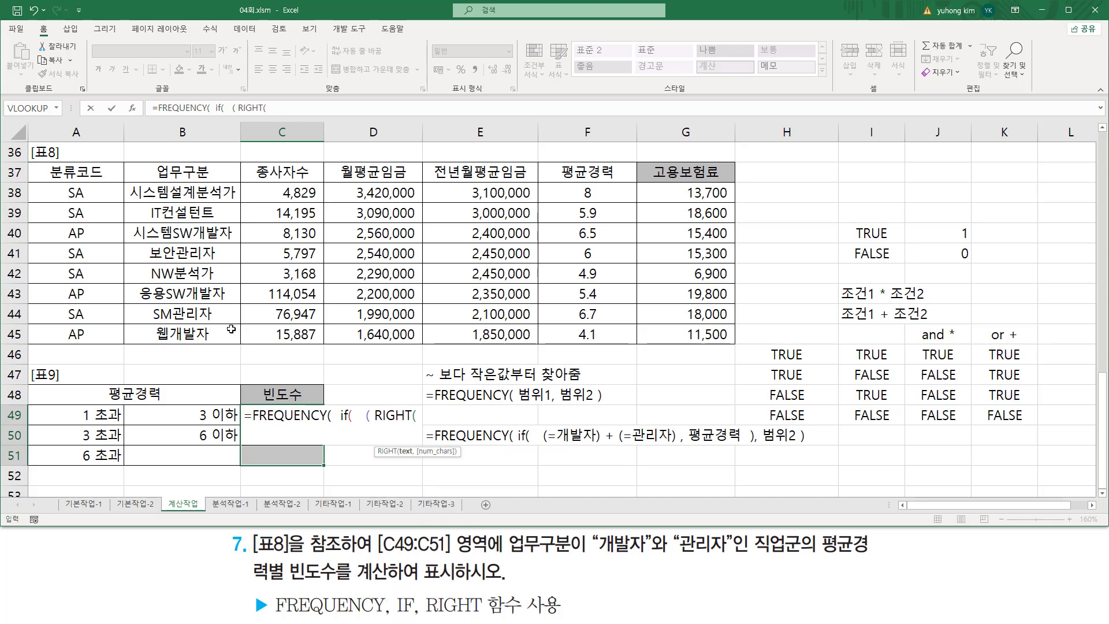
pyautogui.moveTo(190, 192); pyautogui.dragTo(189, 333)
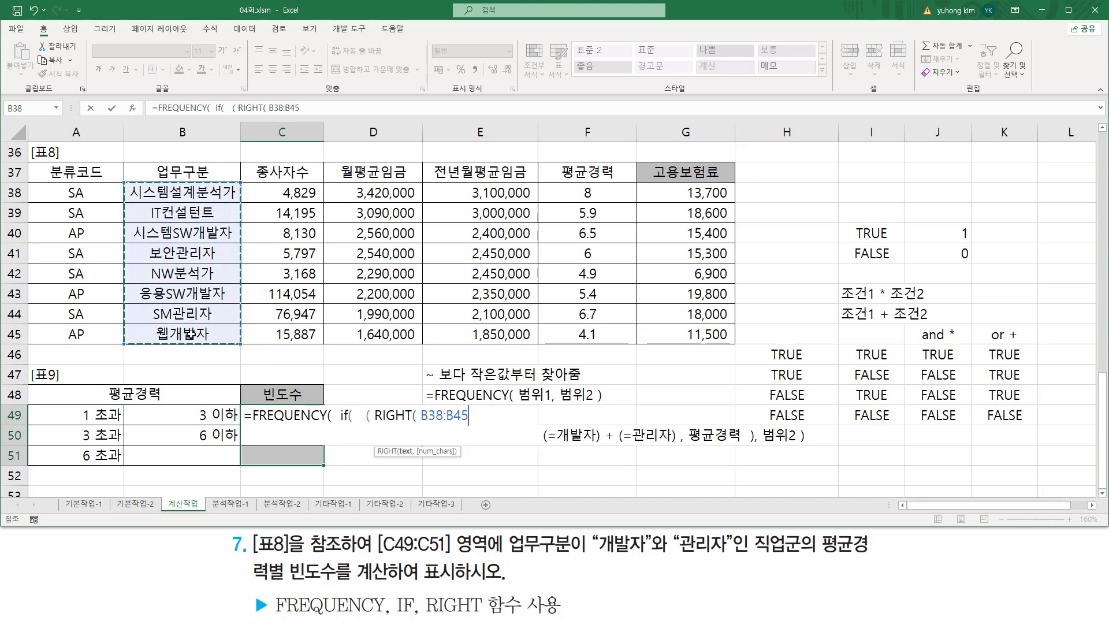
pyautogui.write(',')
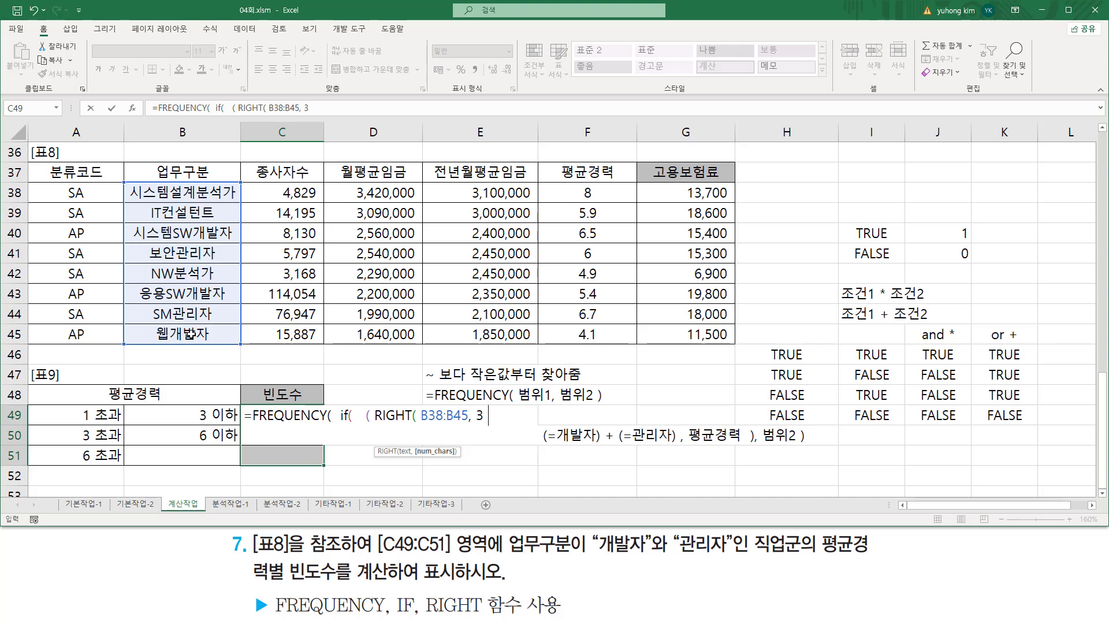
pyautogui.write(' 3 )')
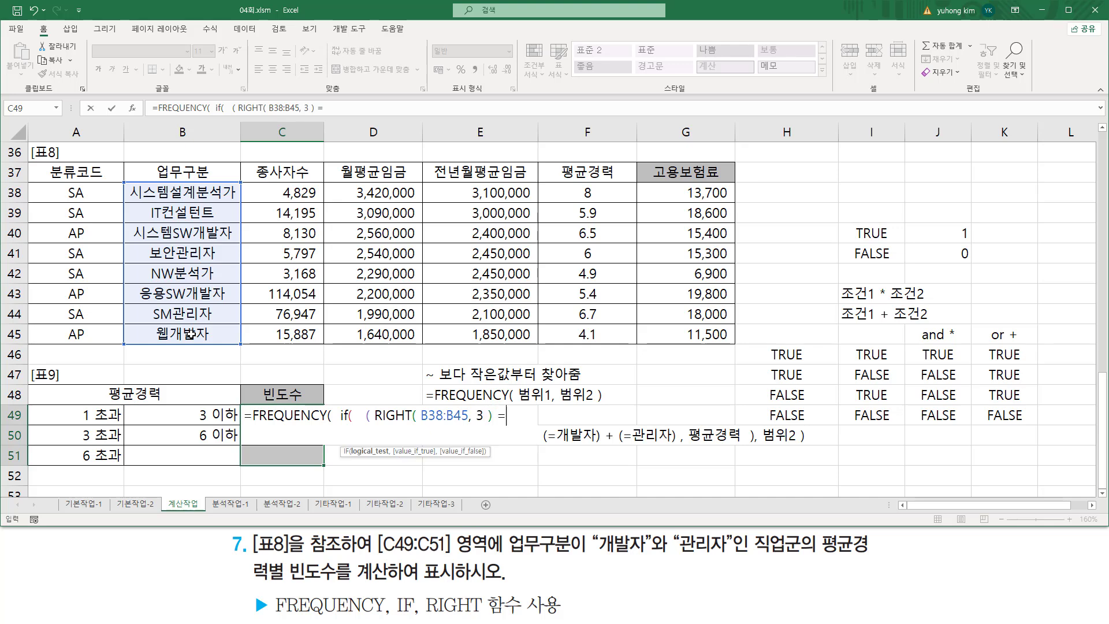
pyautogui.write(' = "')
pyautogui.write('갭')
pyautogui.write('ㅏㄹㅈ')
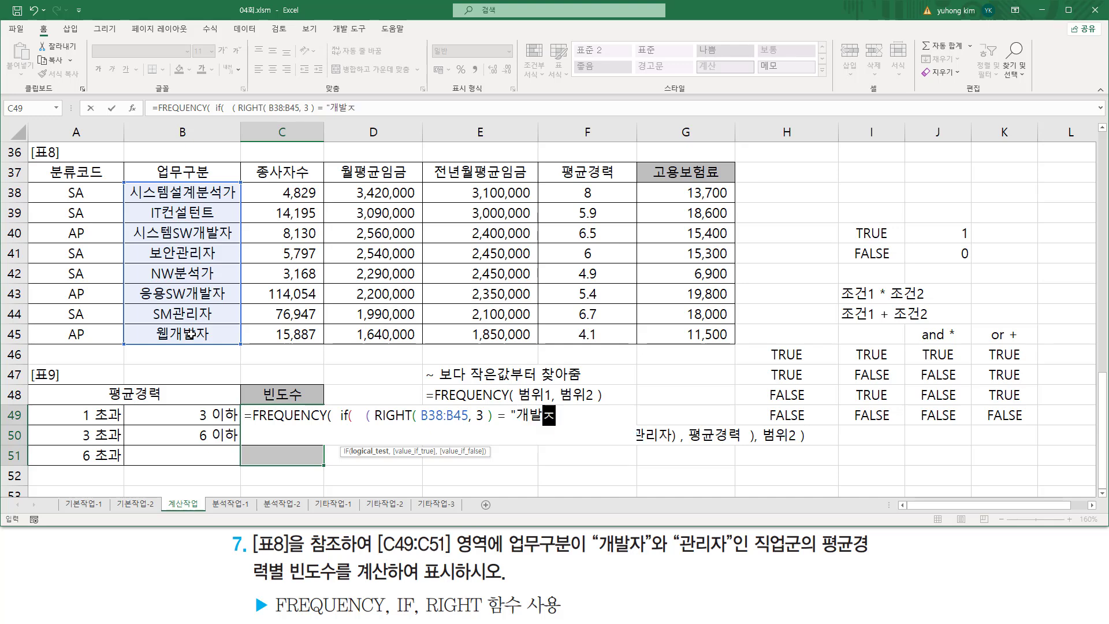
pyautogui.write('ㅏ" ')
pyautogui.write(')')
# Duplicate the condition after a + operator and change its text to "관리자"
pyautogui.moveTo(366, 415); pyautogui.dragTo(578, 416)
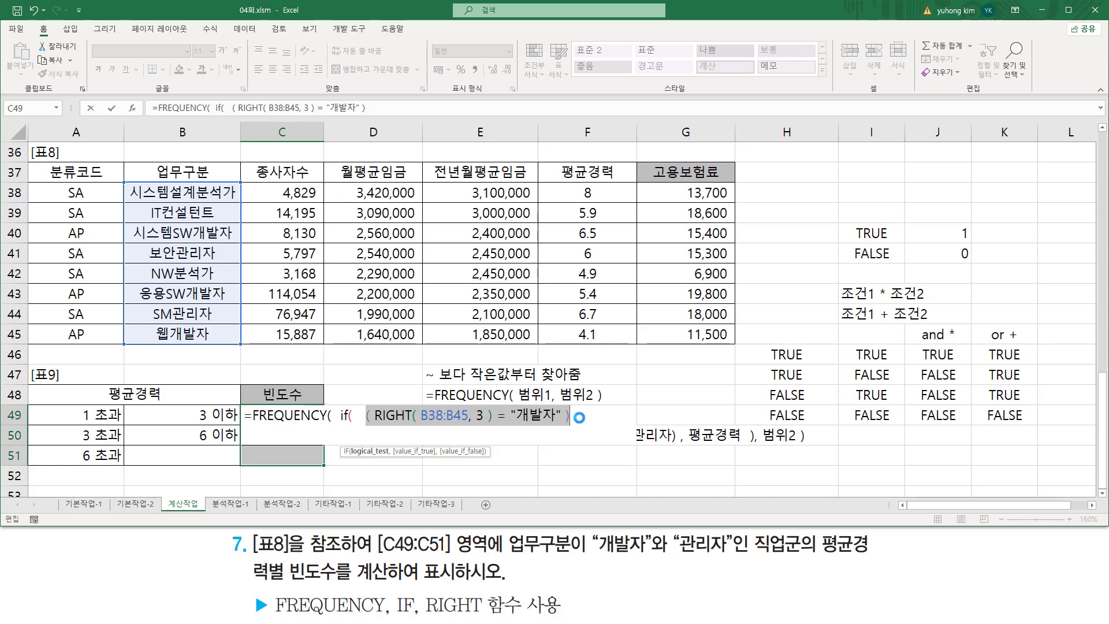
pyautogui.hotkey('ctrl', 'c')
pyautogui.click(579, 414)
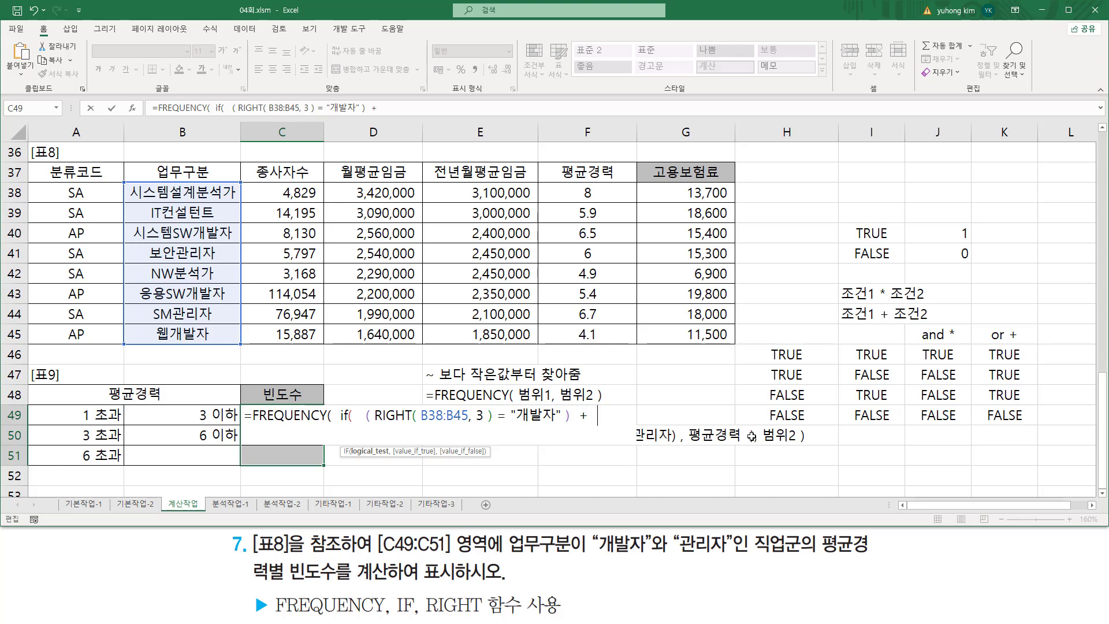
pyautogui.hotkey('ctrl', 'v')
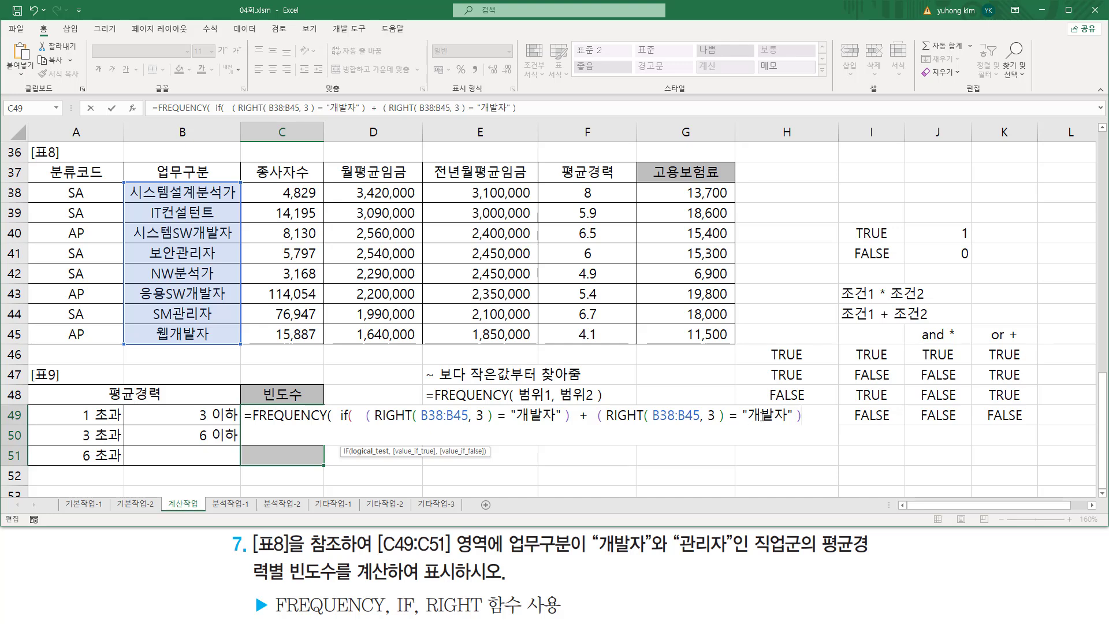
pyautogui.moveTo(750, 416); pyautogui.dragTo(784, 420)
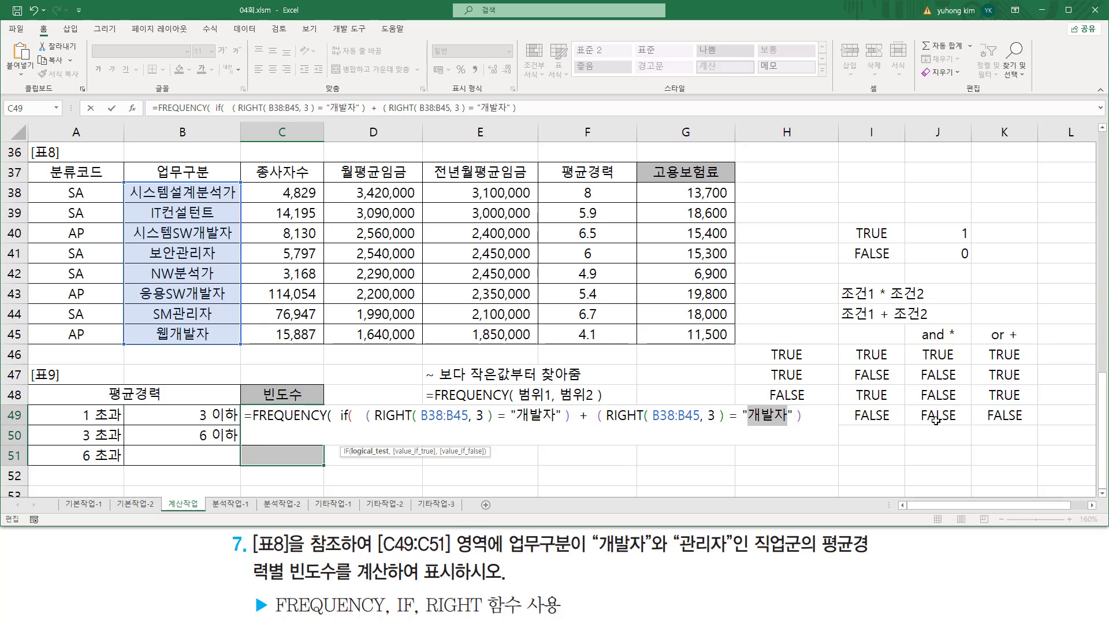
pyautogui.write('관리자')
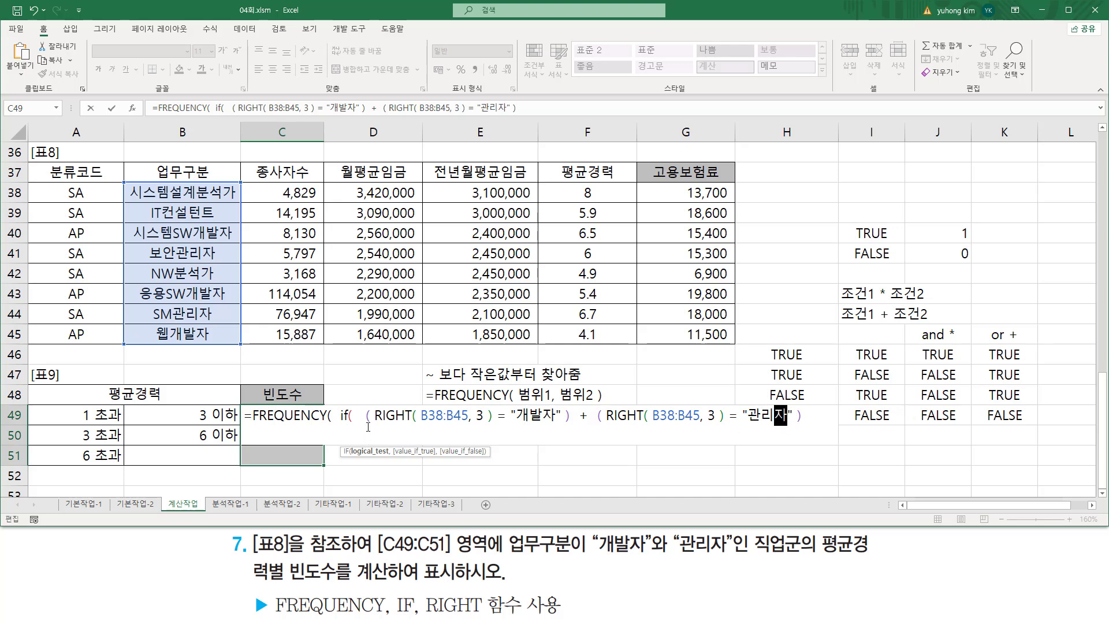
# Return F38:F45 from the IF, use B49:B51 as the bins, and enter the formula as an array formula in C49:C51
pyautogui.moveTo(365, 425); pyautogui.dragTo(802, 424)
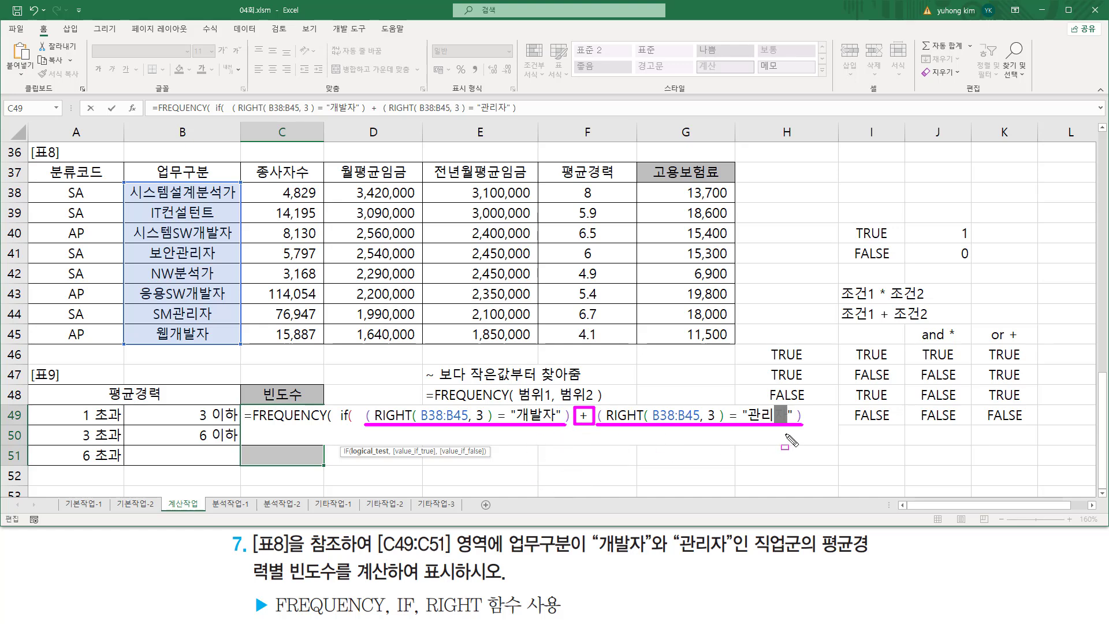
pyautogui.press('Escape')
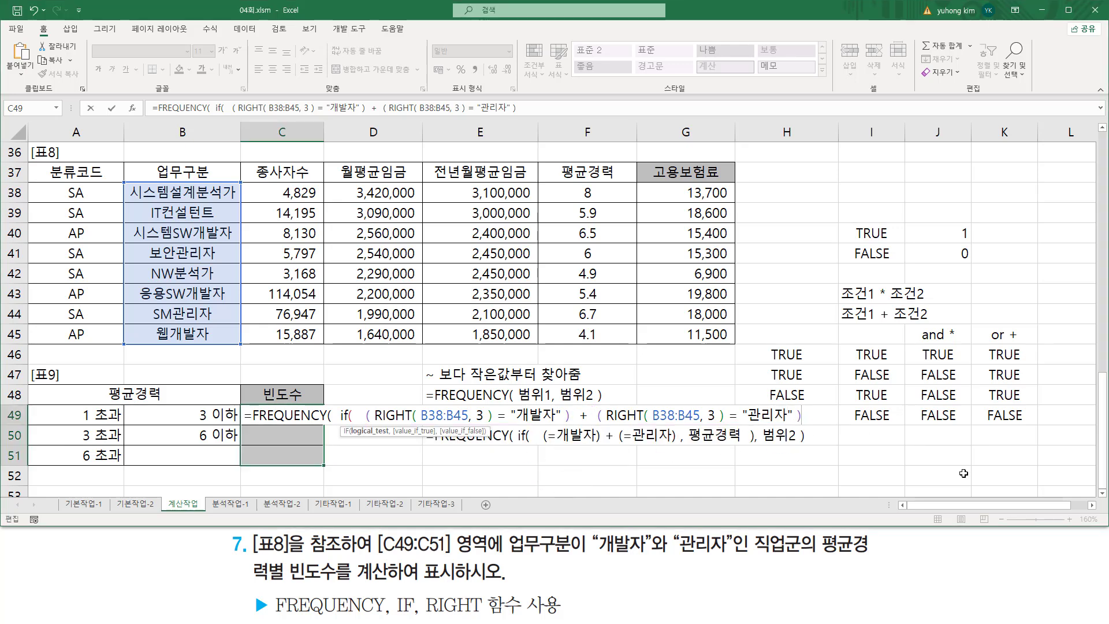
pyautogui.write(',')
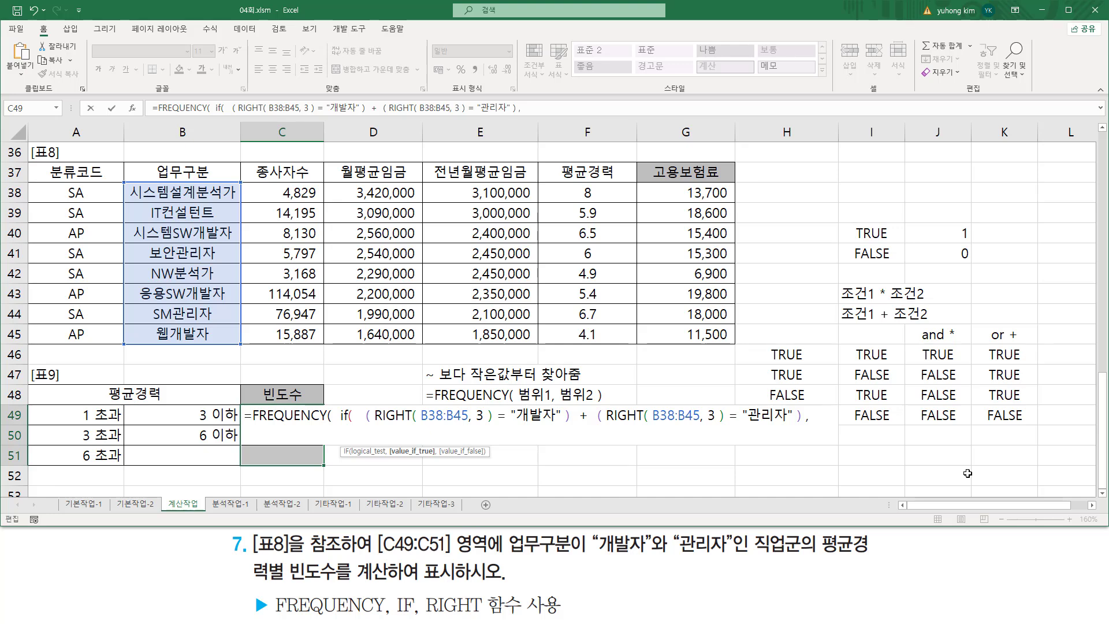
pyautogui.moveTo(590, 191); pyautogui.dragTo(634, 342)
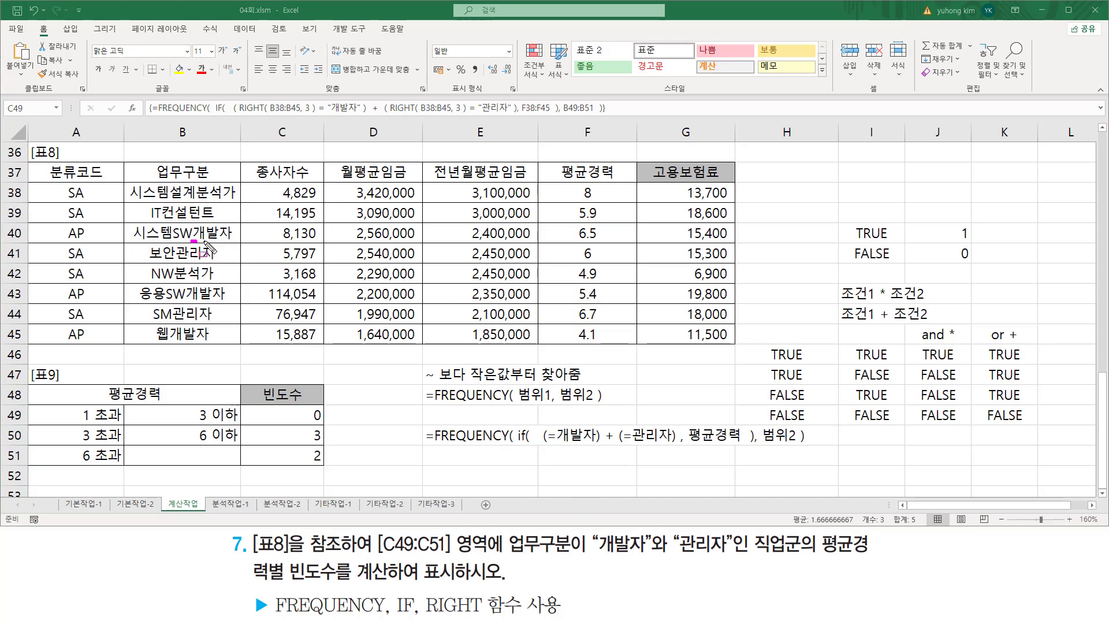
# Examine which 업무구분 entries in B38:B45 end in 개발자 or 관리자 and their 평균경력 values in column F
pyautogui.moveTo(204, 242)
pyautogui.mouseDown()
pyautogui.moveTo(234, 242)
pyautogui.moveTo(221, 262)
pyautogui.mouseUp()
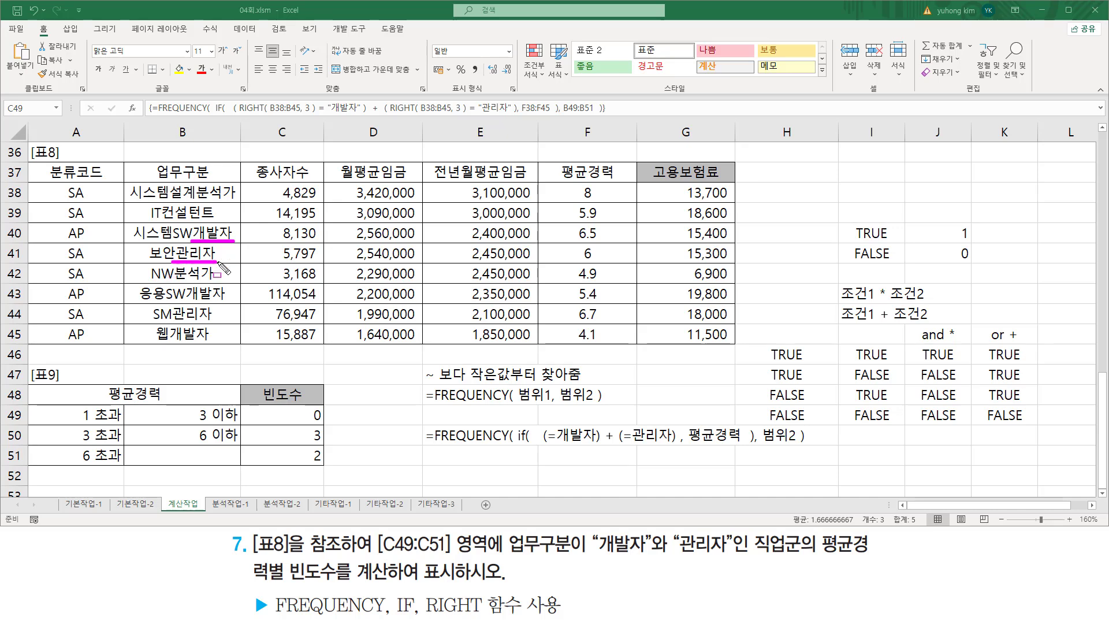
pyautogui.moveTo(182, 302); pyautogui.dragTo(230, 302)
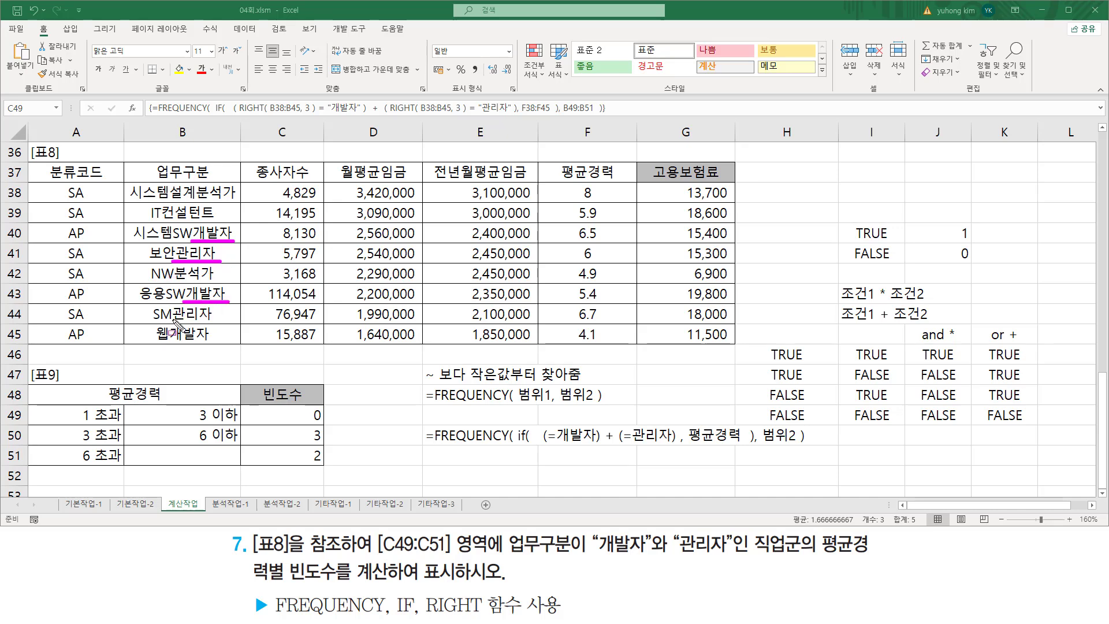
pyautogui.moveTo(171, 322); pyautogui.dragTo(220, 322)
pyautogui.moveTo(165, 343); pyautogui.dragTo(212, 343)
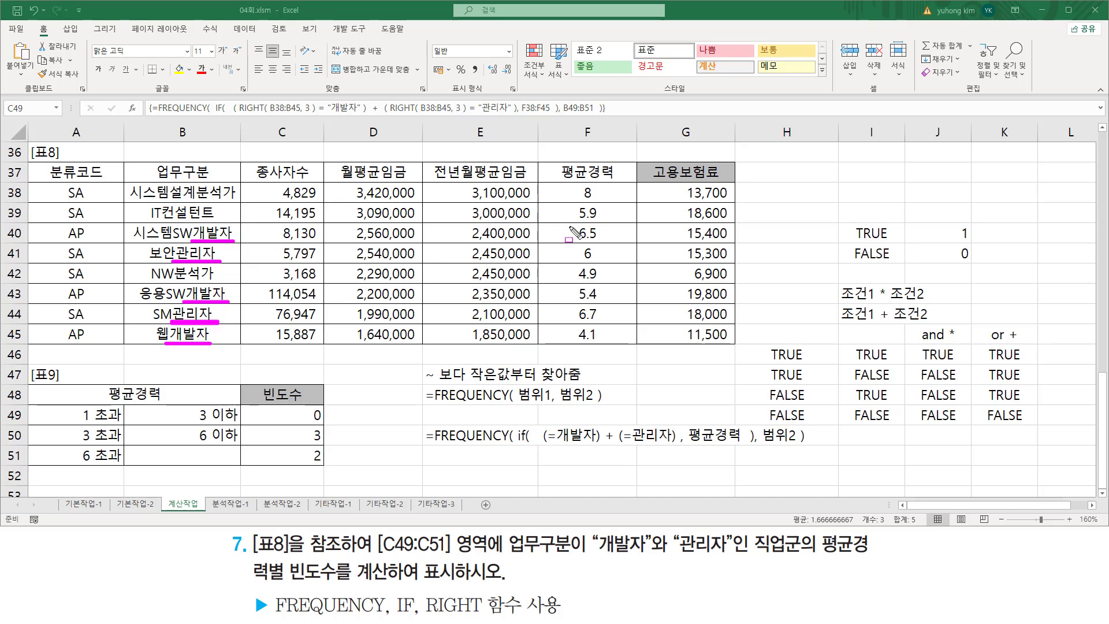
pyautogui.moveTo(570, 224)
pyautogui.mouseDown()
pyautogui.moveTo(591, 261)
pyautogui.moveTo(569, 327)
pyautogui.moveTo(571, 285)
pyautogui.mouseUp()
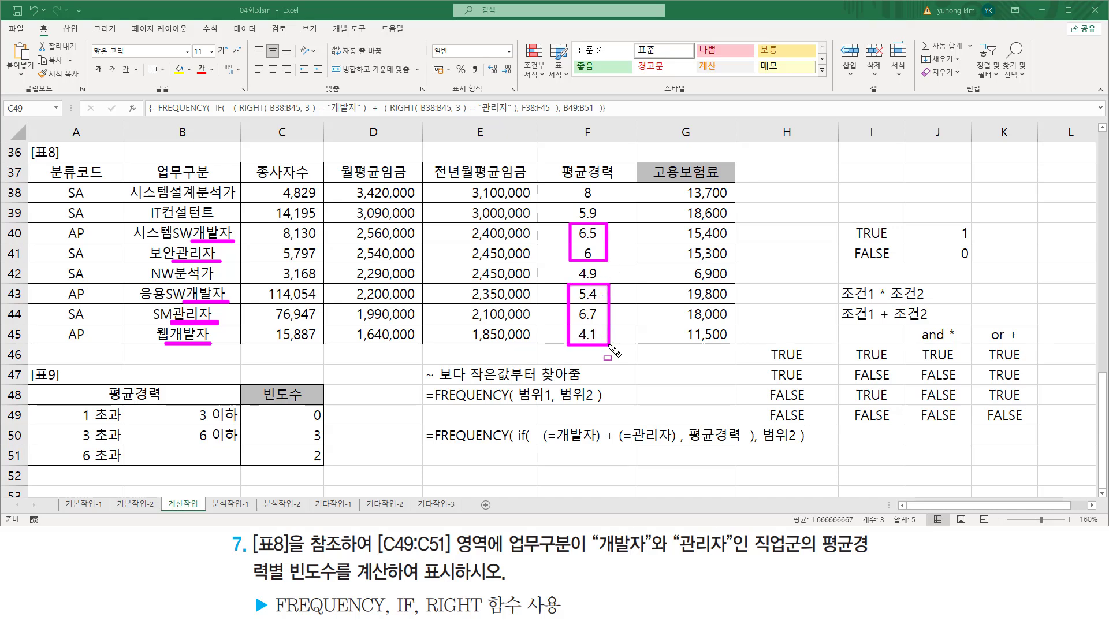
pyautogui.moveTo(594, 331); pyautogui.dragTo(577, 345)
# Check the frequency counts in C49:C51 against the 평균경력 values of the matching jobs
pyautogui.moveTo(611, 250); pyautogui.dragTo(629, 246)
pyautogui.moveTo(615, 295); pyautogui.dragTo(628, 288)
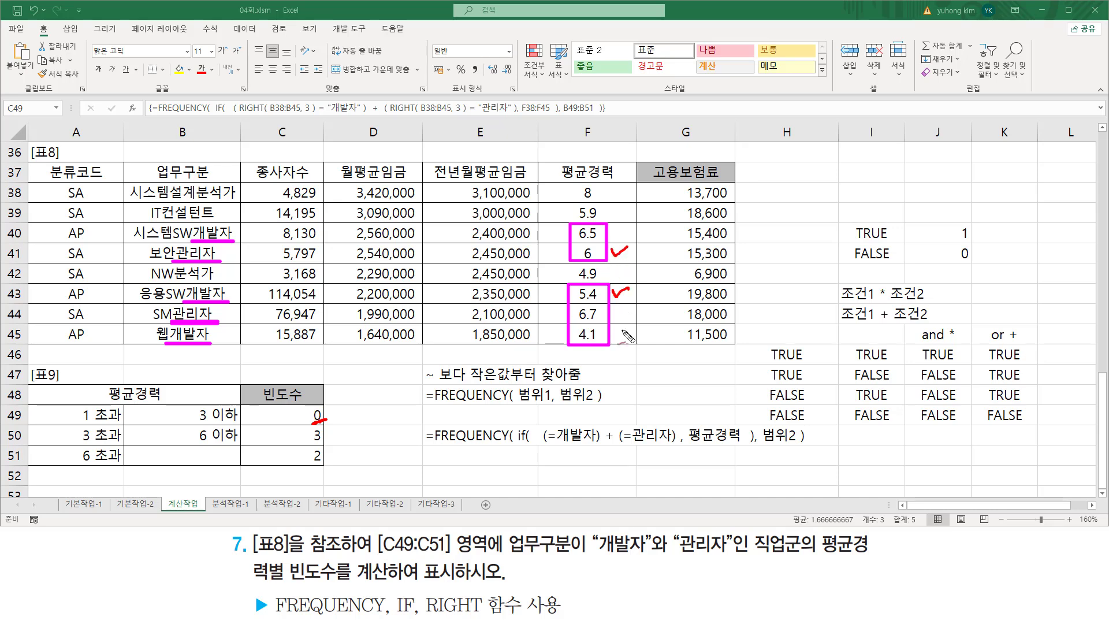
pyautogui.moveTo(611, 329); pyautogui.dragTo(623, 329)
pyautogui.moveTo(321, 446); pyautogui.dragTo(328, 439)
pyautogui.moveTo(307, 463); pyautogui.dragTo(330, 463)
pyautogui.moveTo(595, 243)
pyautogui.mouseDown()
pyautogui.moveTo(575, 231)
pyautogui.moveTo(601, 231)
pyautogui.moveTo(598, 240)
pyautogui.mouseUp()
pyautogui.moveTo(599, 318)
pyautogui.mouseDown()
pyautogui.moveTo(572, 318)
pyautogui.moveTo(603, 316)
pyautogui.mouseUp()
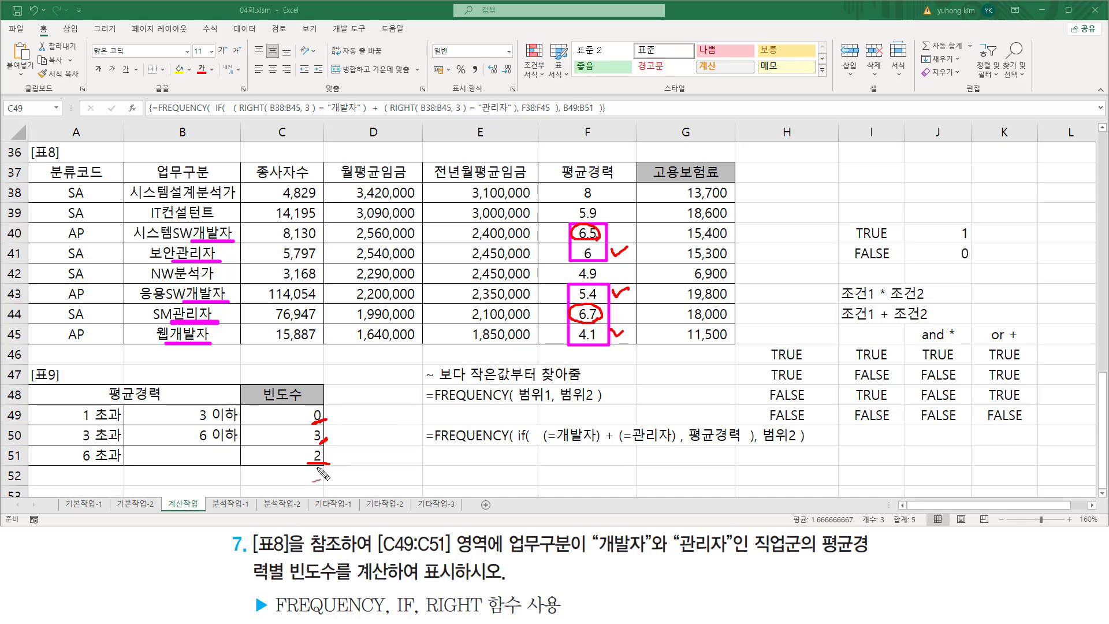
pyautogui.moveTo(318, 472); pyautogui.dragTo(309, 474)
pyautogui.press('Escape')
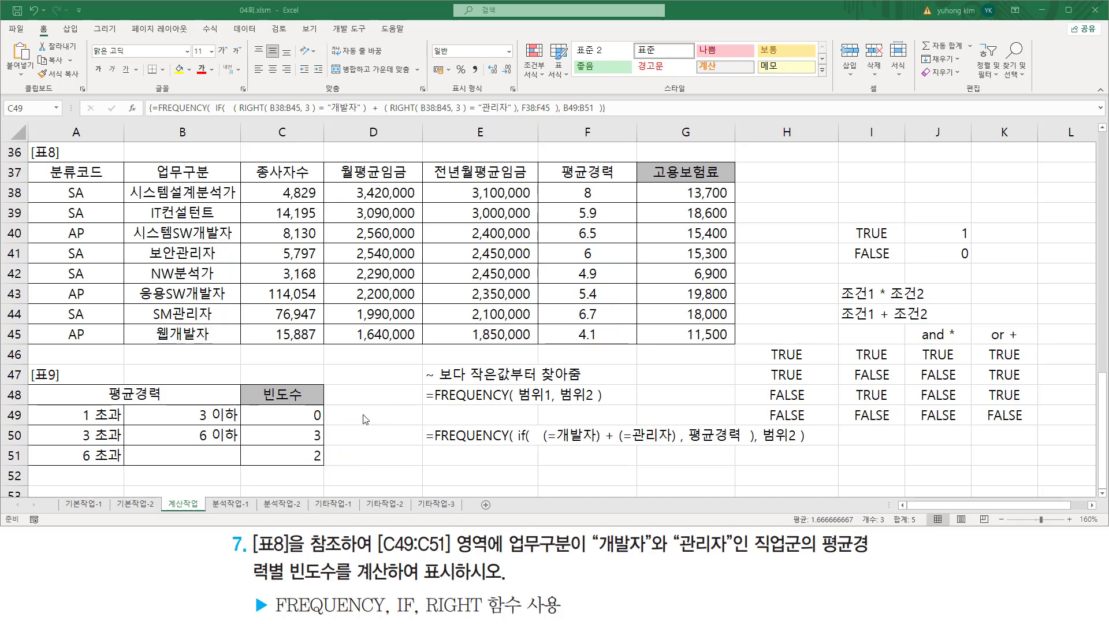
# Record the complete FREQUENCY formula from C49:C51 as a text note in E52
pyautogui.click(352, 414)
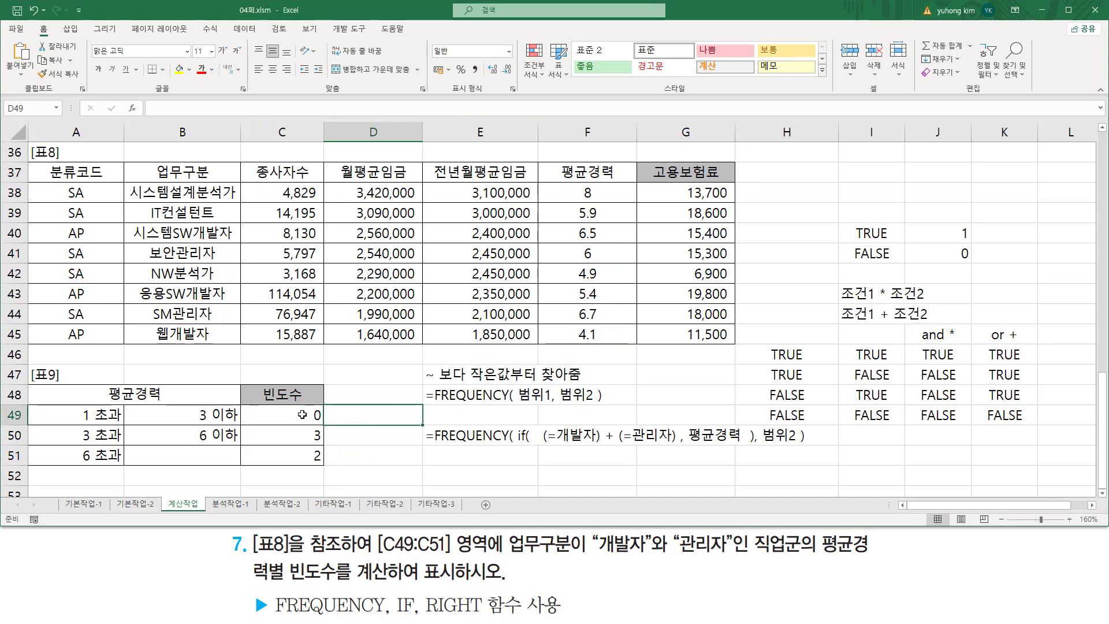
pyautogui.click(434, 474)
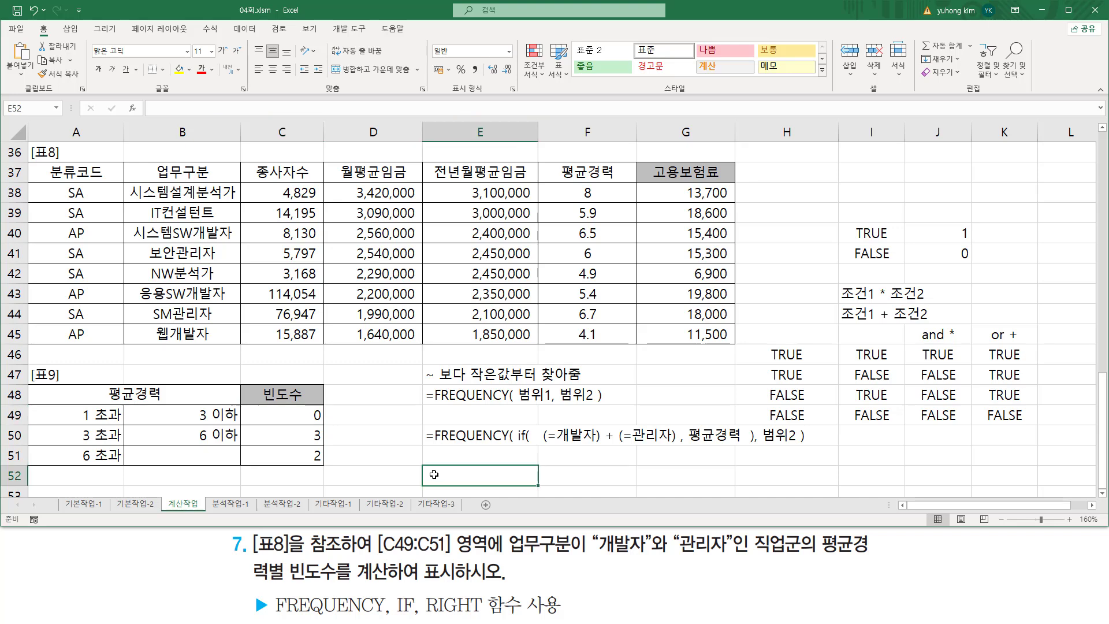
pyautogui.write('\'=FREQUENCY( IF(  ( RIGHT( B38:B45, 3 ) = "개발자" ) + ( RIGHT( B38:B45, 3 ) = "관리자" ), F38:F45  ), B49:B51  )')
pyautogui.press('Return')
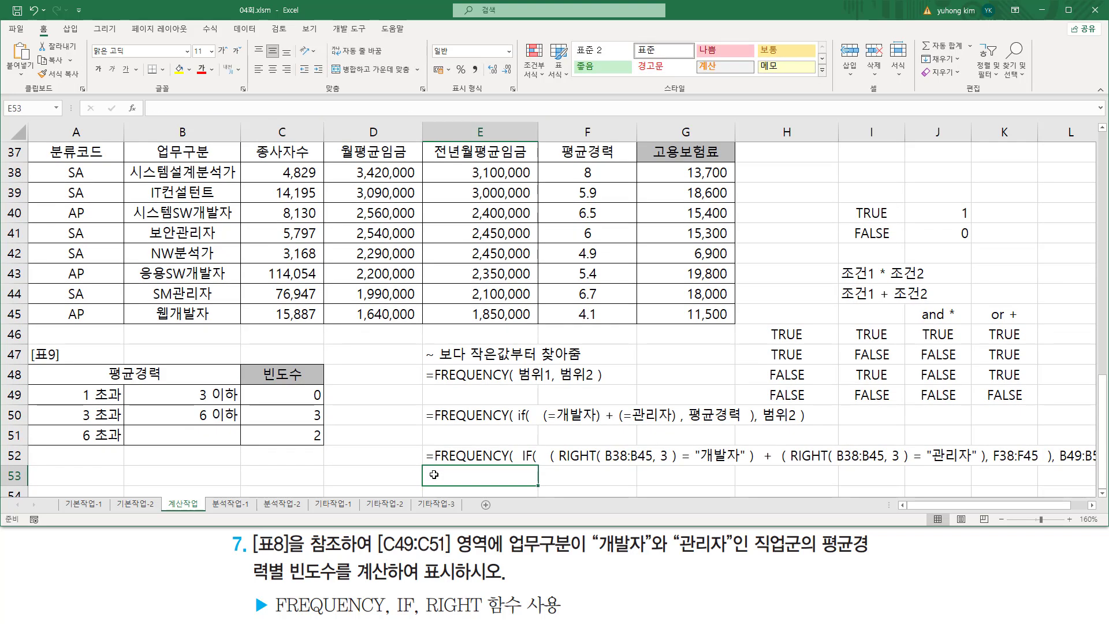
# Move the full formula note from E52 to D52
pyautogui.click(469, 450)
pyautogui.moveTo(458, 465); pyautogui.dragTo(412, 467)
pyautogui.click(751, 215)
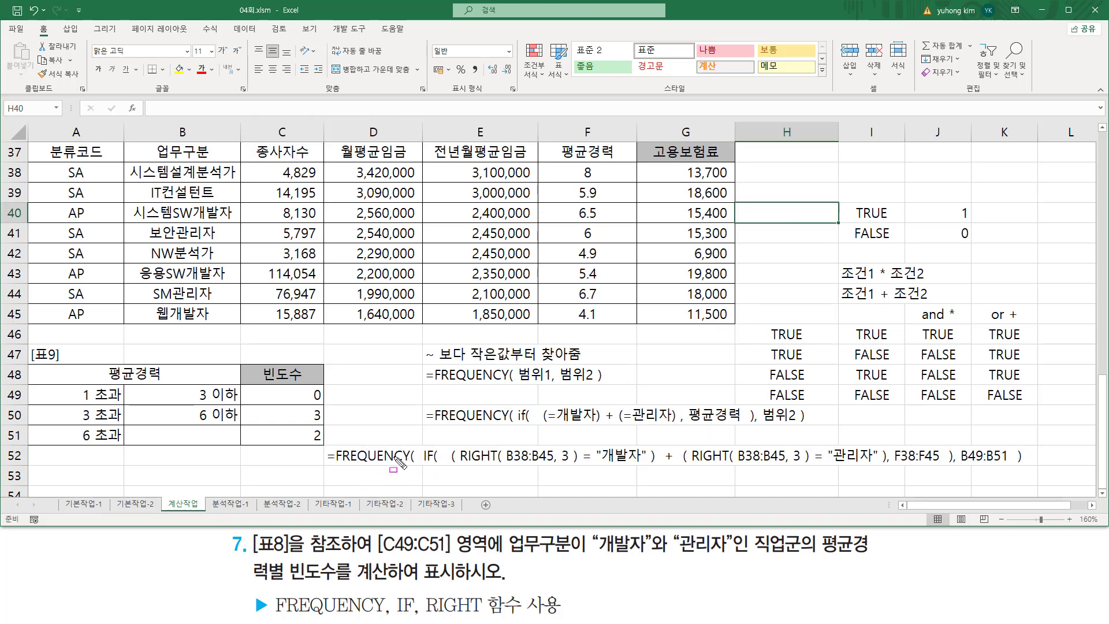
# Examine the formula note's IF argument, its two conditions joined by +, the F38:F45 values it returns and the B49:B51 bins
pyautogui.moveTo(419, 466); pyautogui.dragTo(1015, 467)
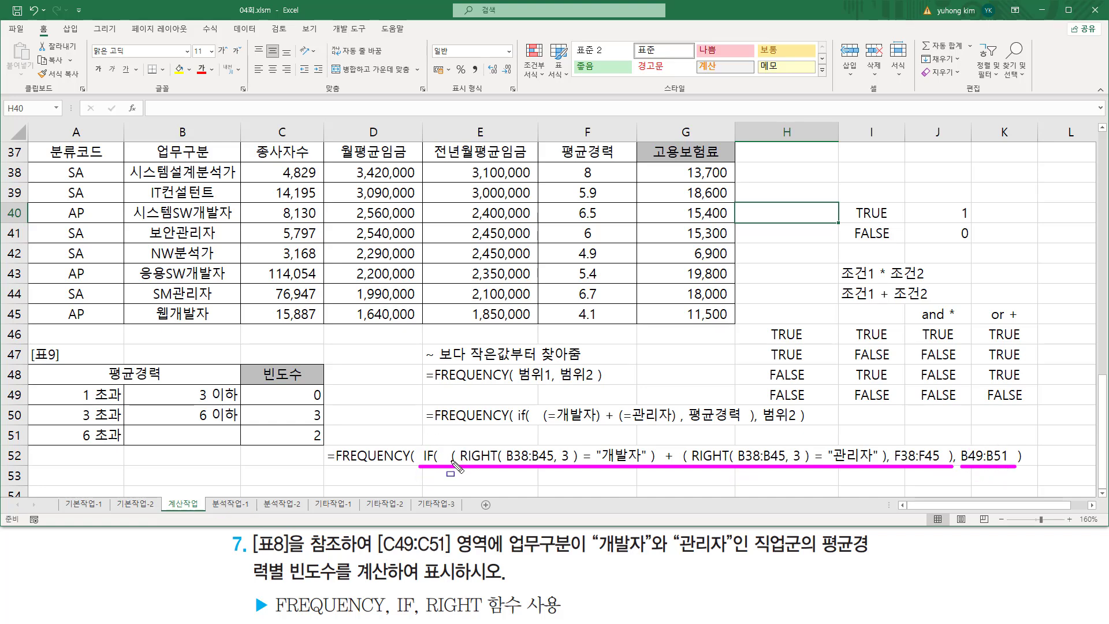
pyautogui.moveTo(450, 462); pyautogui.dragTo(887, 464)
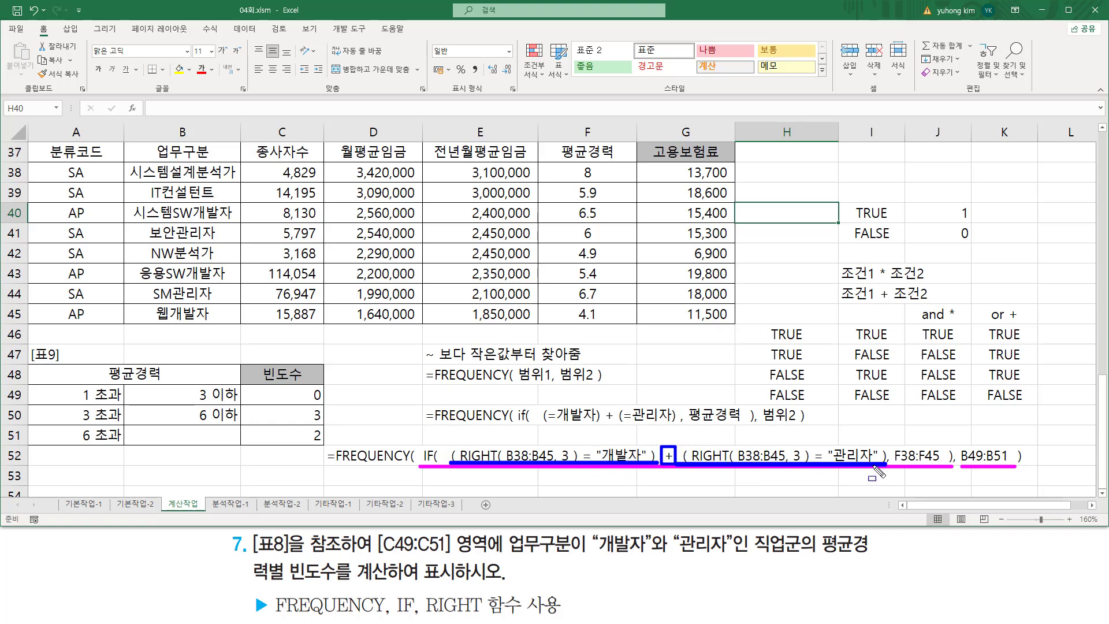
pyautogui.moveTo(892, 443); pyautogui.dragTo(941, 464)
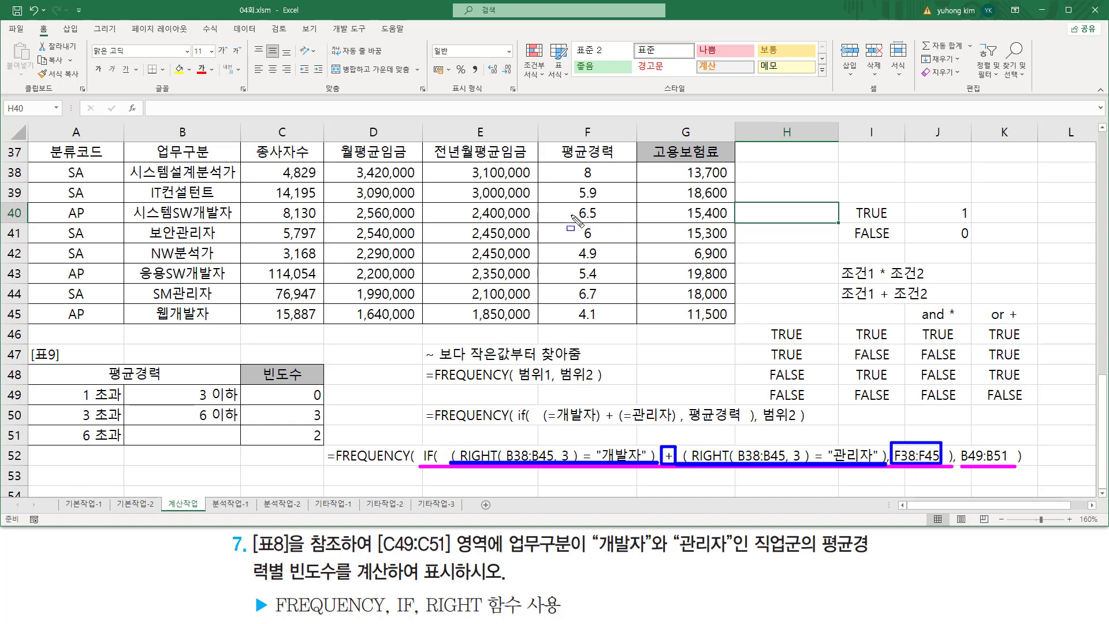
pyautogui.moveTo(570, 203)
pyautogui.mouseDown()
pyautogui.moveTo(607, 240)
pyautogui.moveTo(583, 289)
pyautogui.moveTo(587, 322)
pyautogui.moveTo(607, 323)
pyautogui.mouseUp()
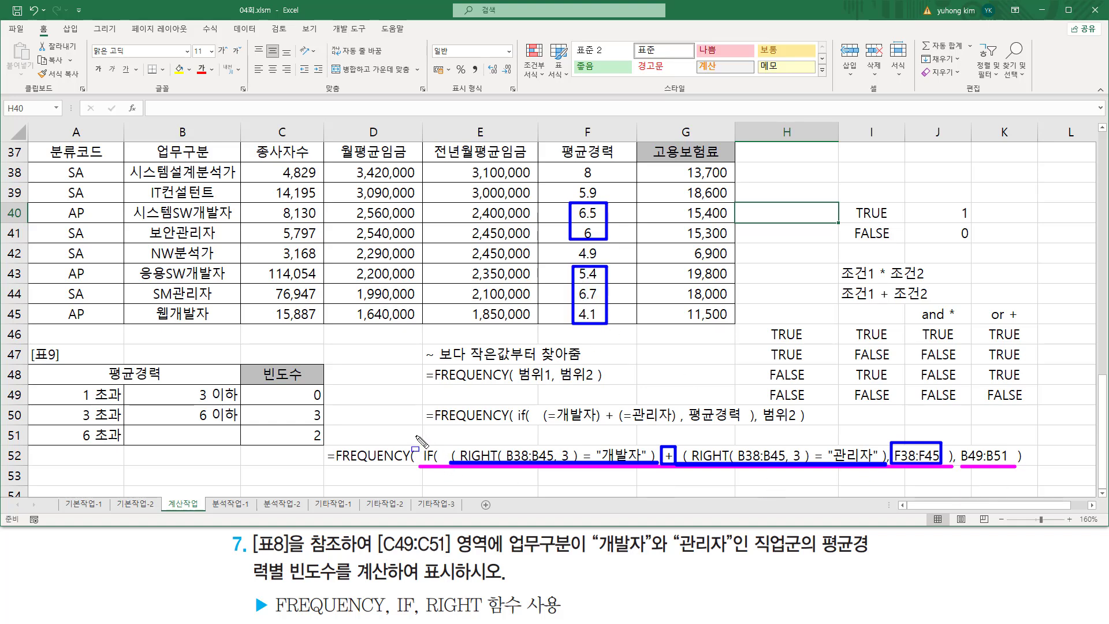
# Review the whole IF expression in the D52 note as FREQUENCY's first argument alongside the bin range B49:B51
pyautogui.moveTo(417, 432)
pyautogui.mouseDown()
pyautogui.moveTo(456, 478)
pyautogui.moveTo(956, 478)
pyautogui.moveTo(1011, 463)
pyautogui.mouseUp()
pyautogui.moveTo(171, 383); pyautogui.dragTo(238, 447)
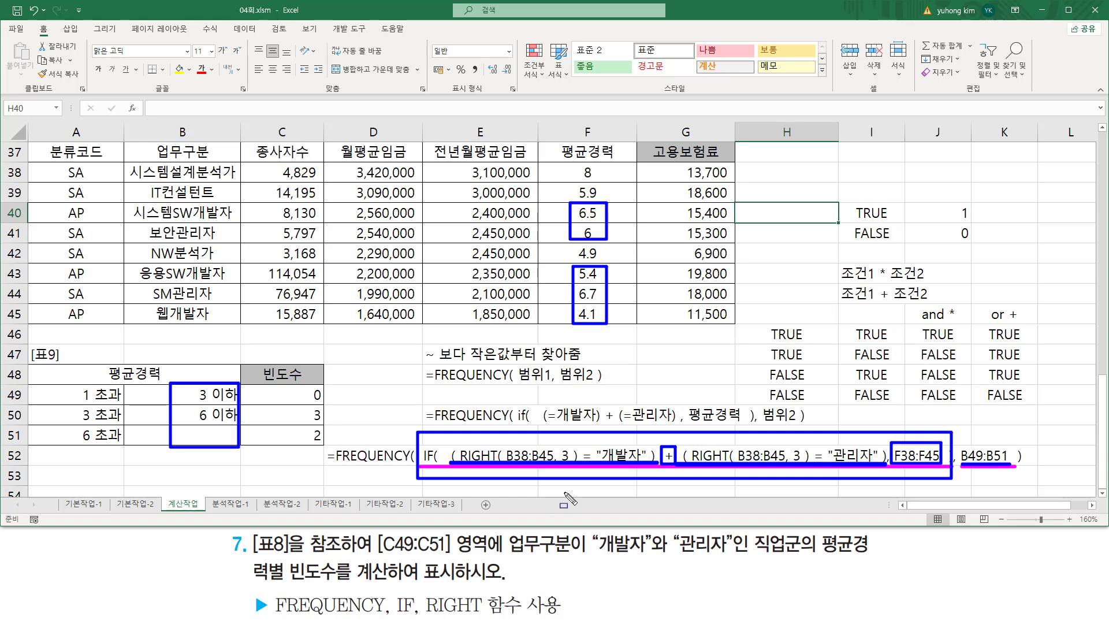
pyautogui.press('Escape')
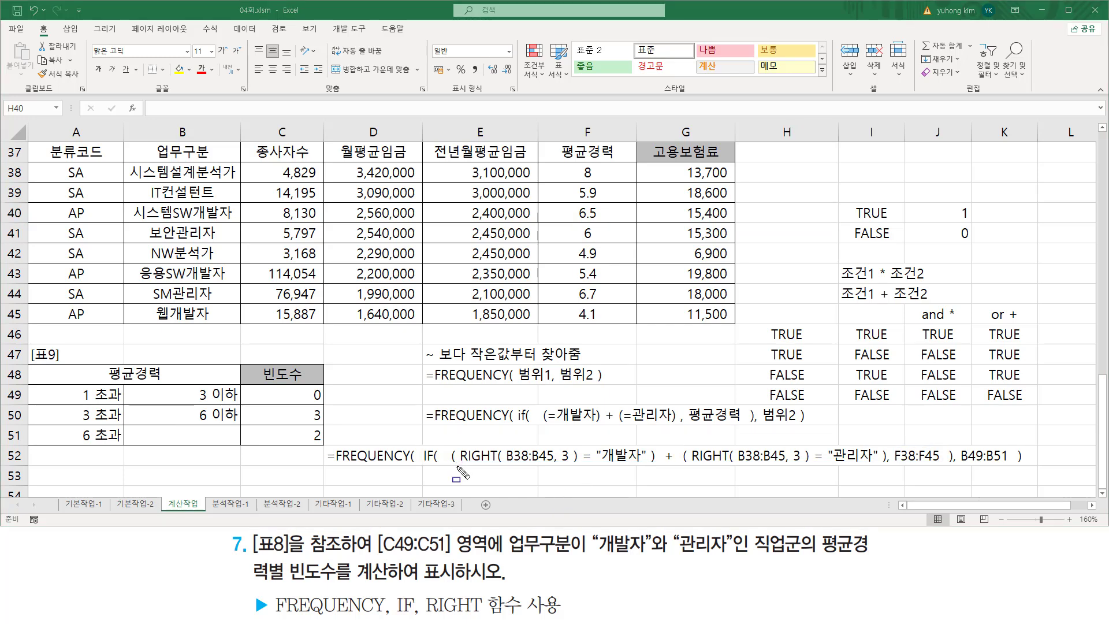
# Examine the RIGHT tests for "개발자" and "관리자" in the D52 note and match their + operator to the or column in K45
pyautogui.moveTo(456, 465); pyautogui.dragTo(576, 465)
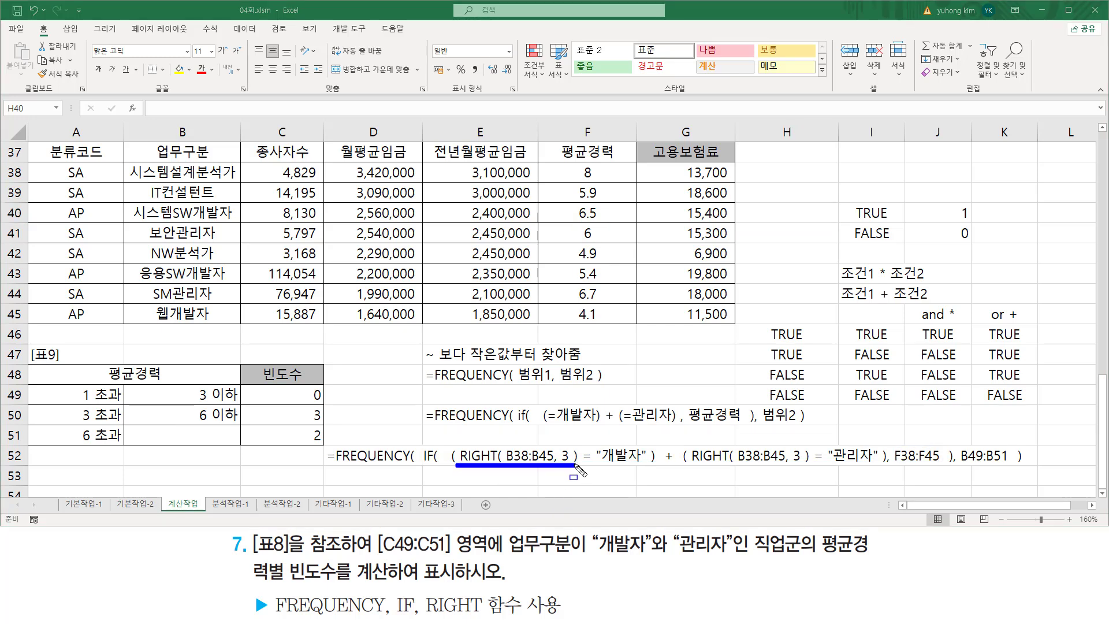
pyautogui.moveTo(690, 465); pyautogui.dragTo(810, 465)
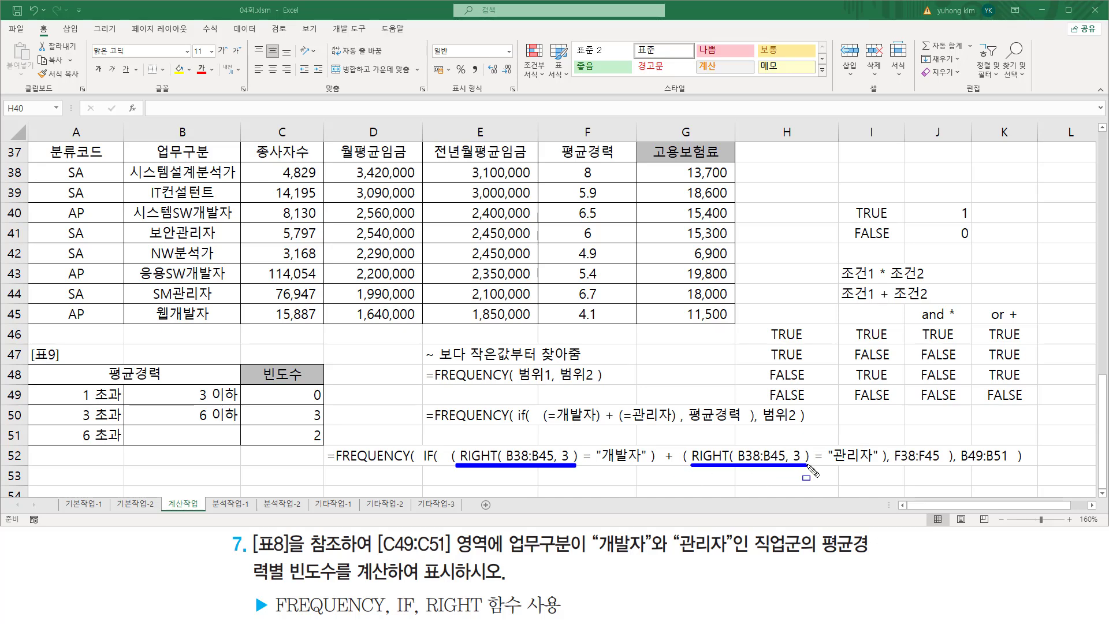
pyautogui.moveTo(578, 441); pyautogui.dragTo(650, 473)
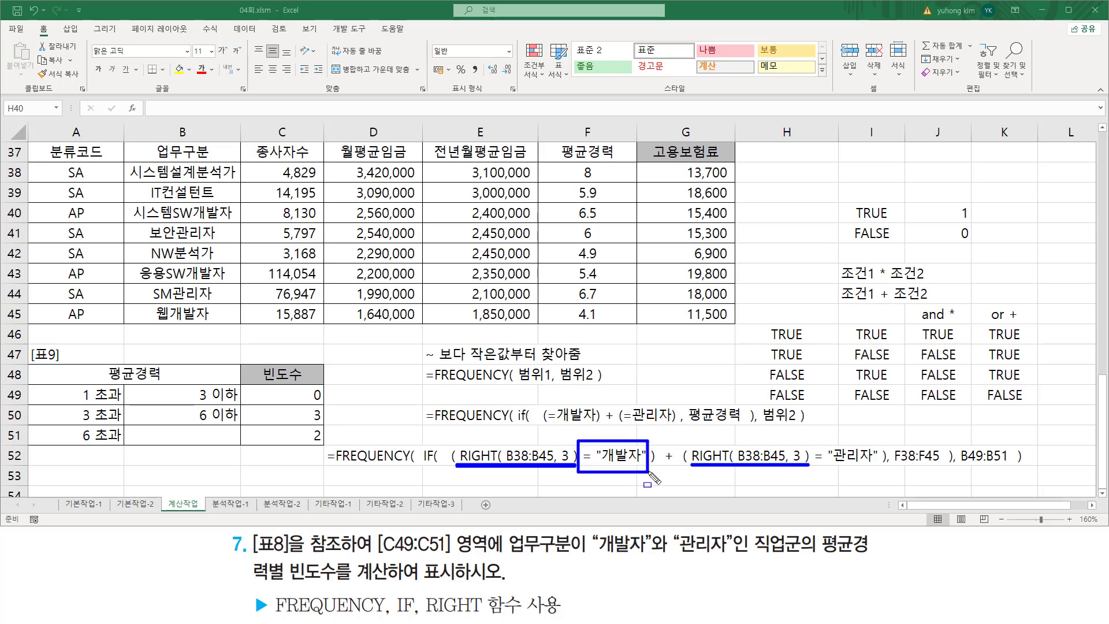
pyautogui.moveTo(822, 471); pyautogui.dragTo(880, 475)
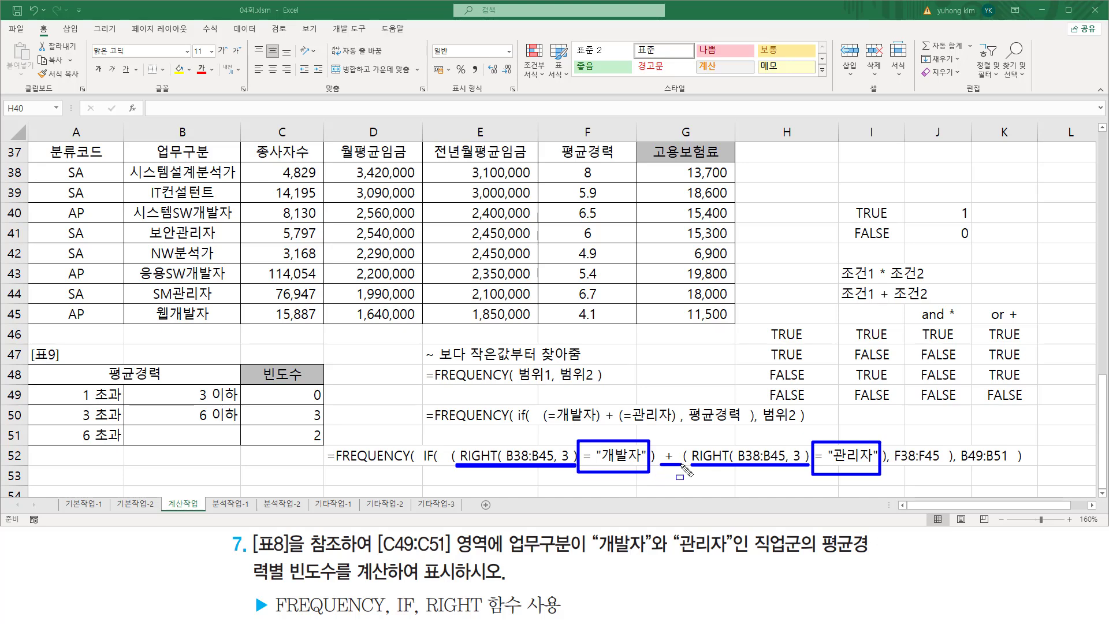
pyautogui.moveTo(661, 466); pyautogui.dragTo(677, 445)
pyautogui.moveTo(979, 325); pyautogui.dragTo(1032, 303)
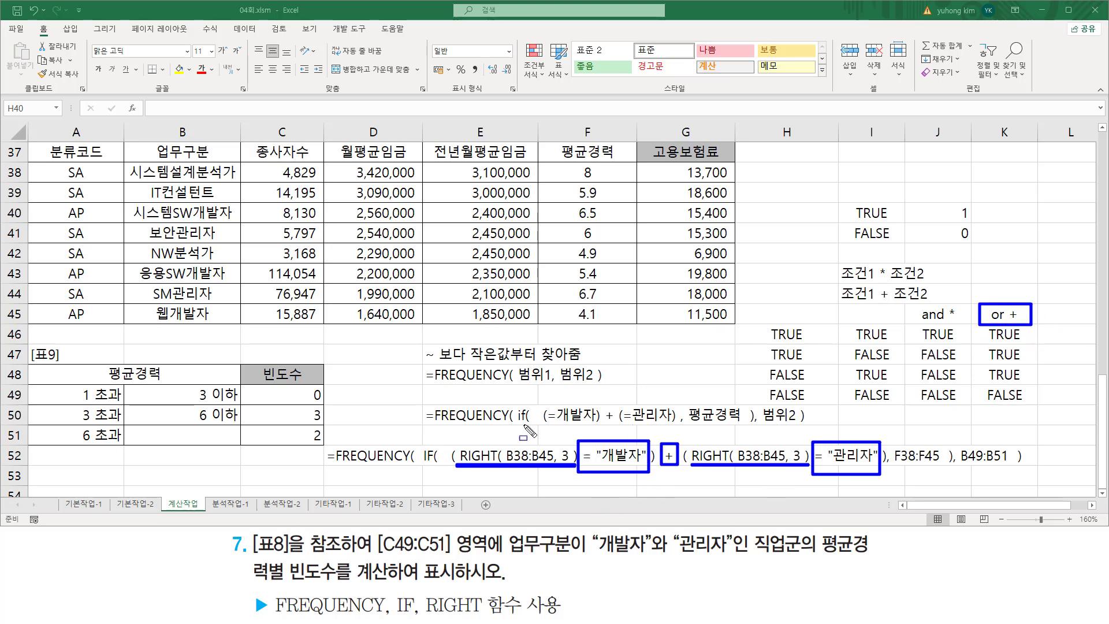
pyautogui.press('Escape')
# Review the FREQUENCY syntax in E48 and the rule in E47, relating 범위2 to B49:B51 and the result range C49:C51
pyautogui.click(390, 381)
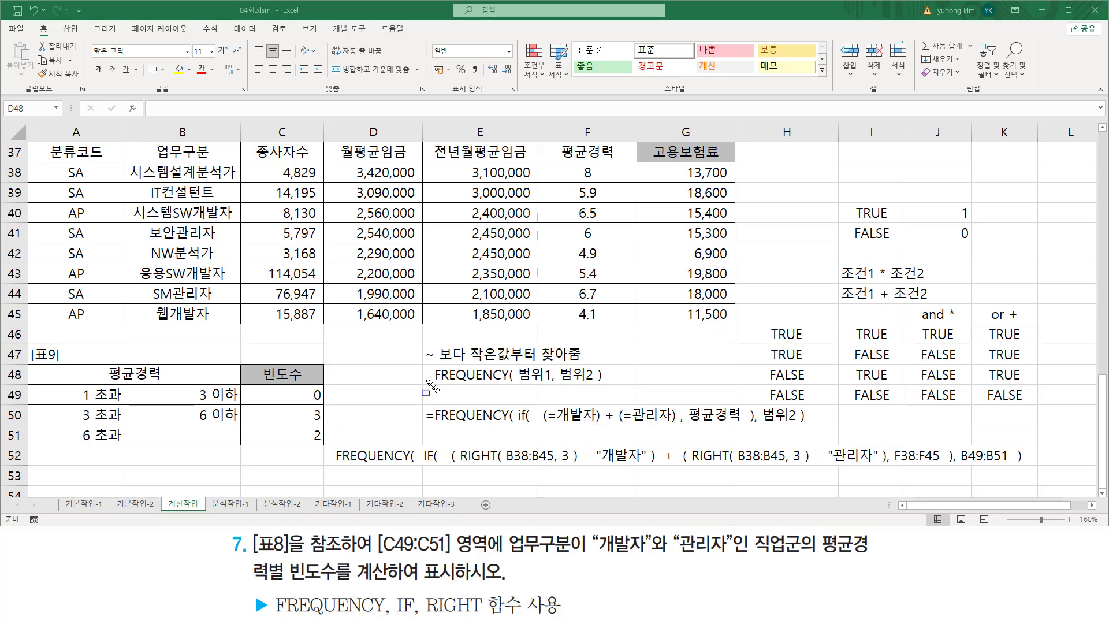
pyautogui.moveTo(429, 386); pyautogui.dragTo(612, 385)
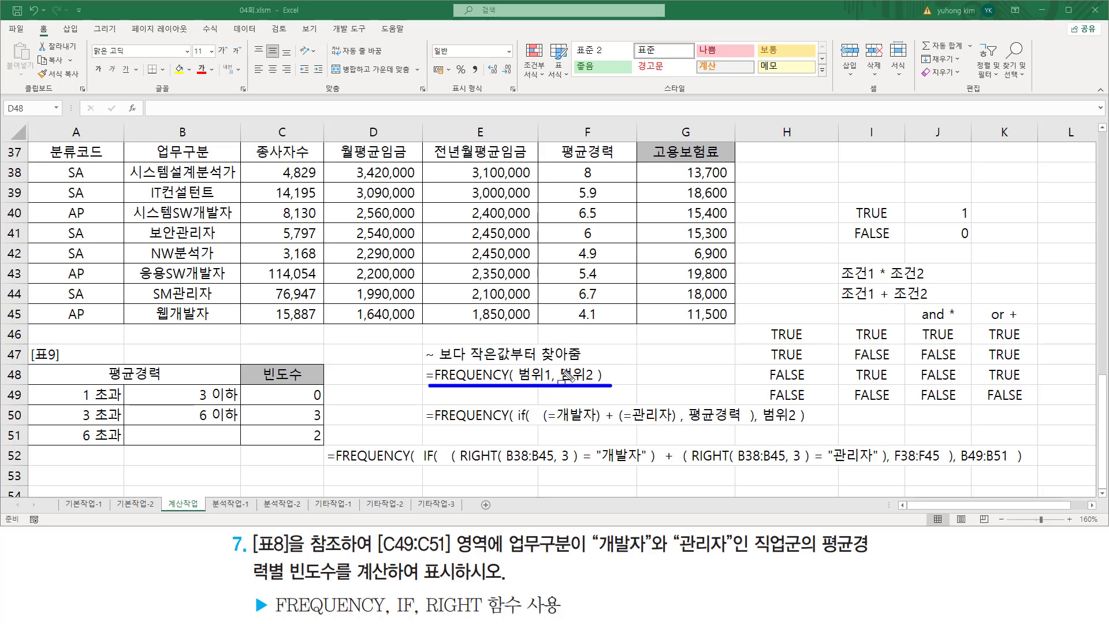
pyautogui.moveTo(556, 366); pyautogui.dragTo(598, 383)
pyautogui.moveTo(423, 361); pyautogui.dragTo(582, 362)
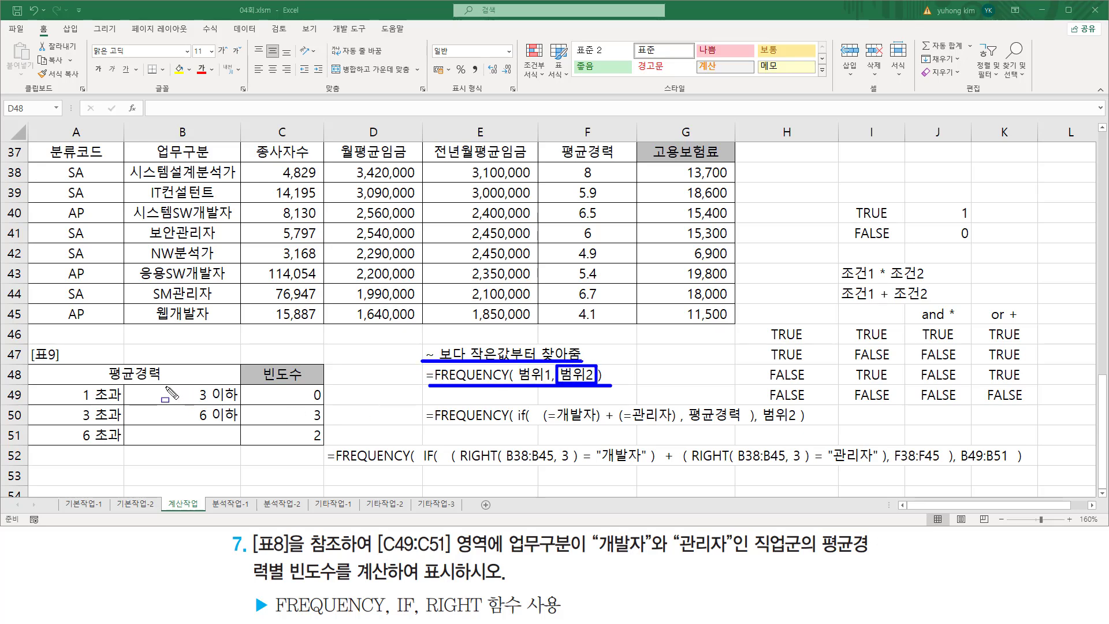
pyautogui.moveTo(161, 384); pyautogui.dragTo(235, 446)
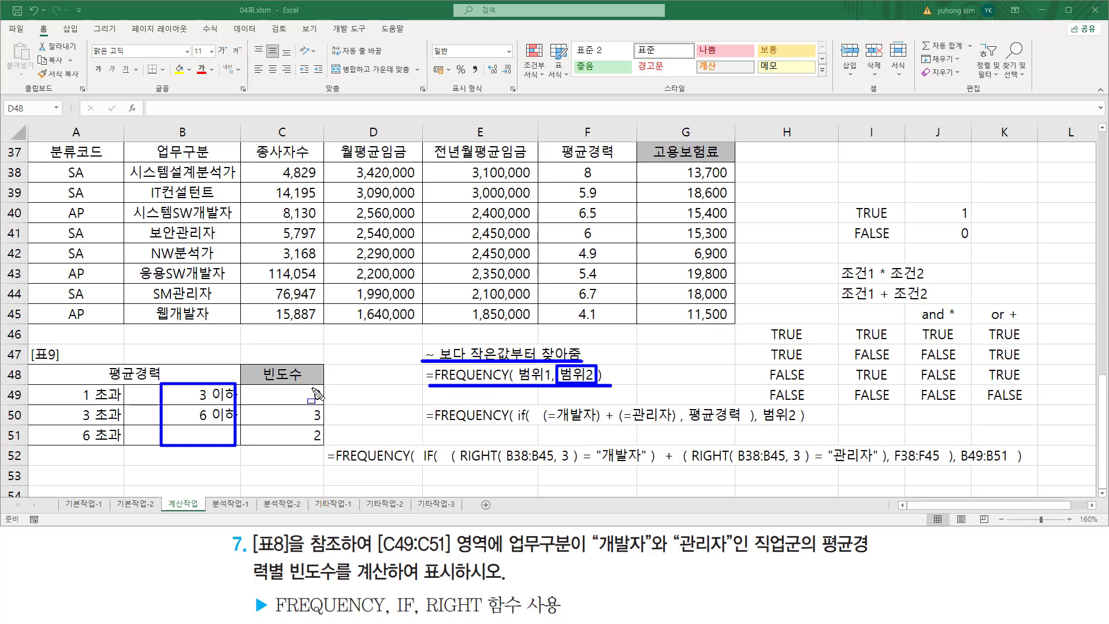
pyautogui.moveTo(311, 398)
pyautogui.mouseDown()
pyautogui.moveTo(312, 449)
pyautogui.moveTo(324, 450)
pyautogui.moveTo(323, 388)
pyautogui.mouseUp()
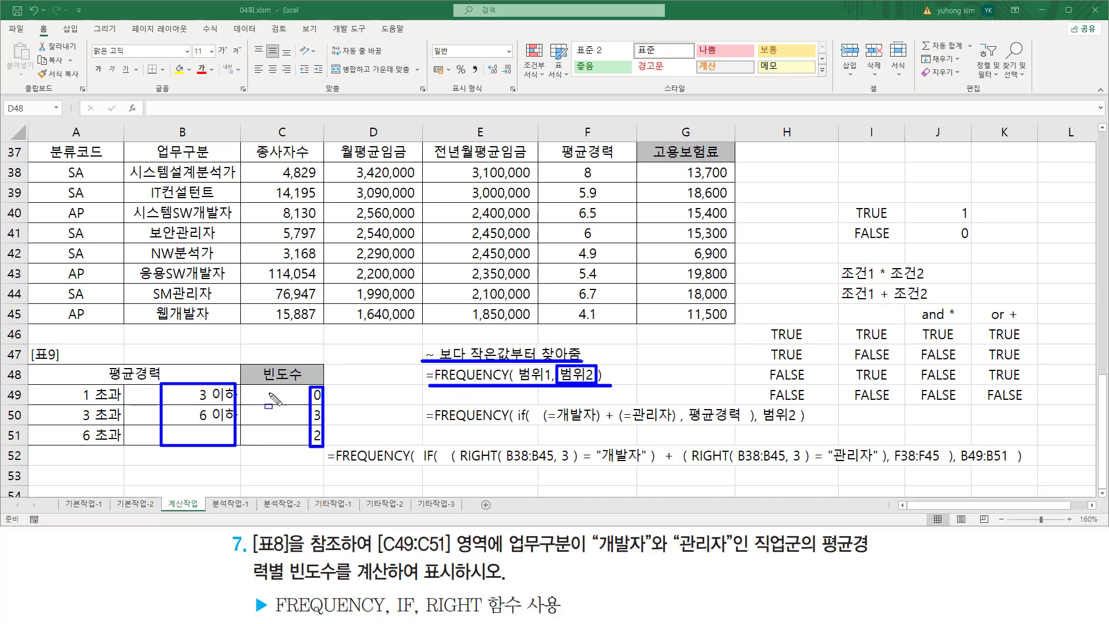
pyautogui.moveTo(251, 385); pyautogui.dragTo(330, 451)
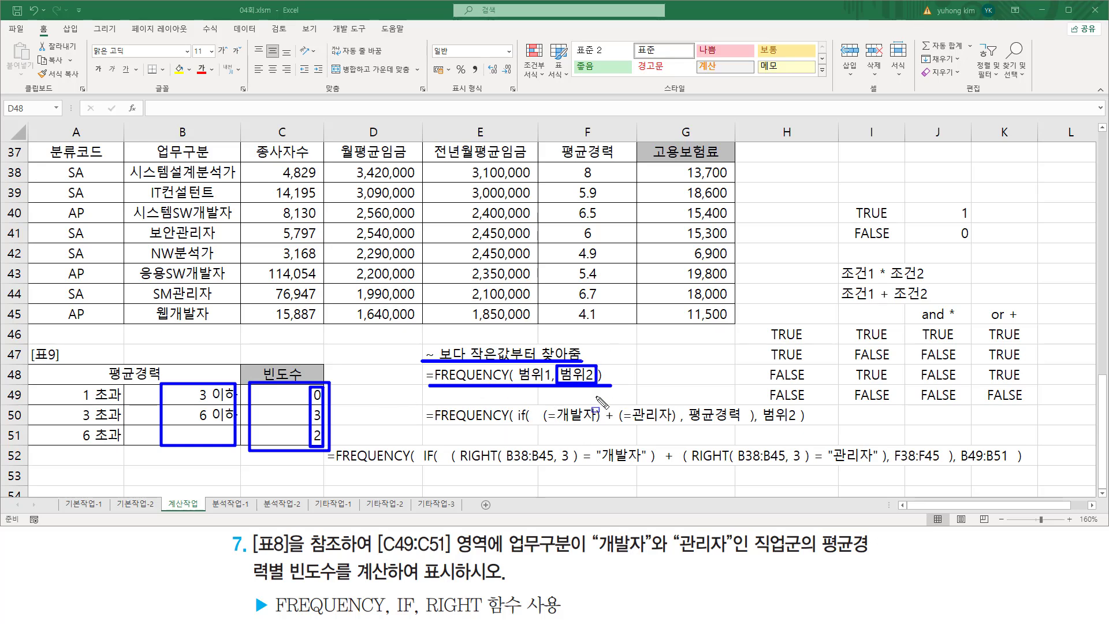
# Compare the two RIGHT conditions joined by + in the D52 note with the 조건1 + 조건2, and * and or + reference notes
pyautogui.press('e')
pyautogui.moveTo(449, 464); pyautogui.dragTo(890, 465)
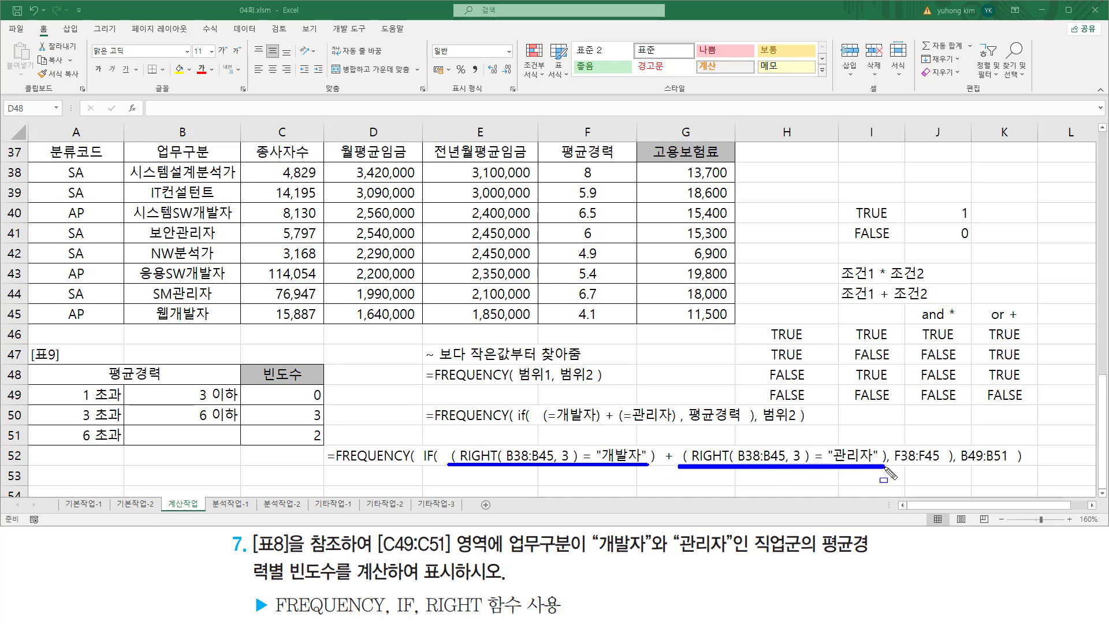
pyautogui.moveTo(976, 302); pyautogui.dragTo(1027, 324)
pyautogui.moveTo(837, 301); pyautogui.dragTo(940, 301)
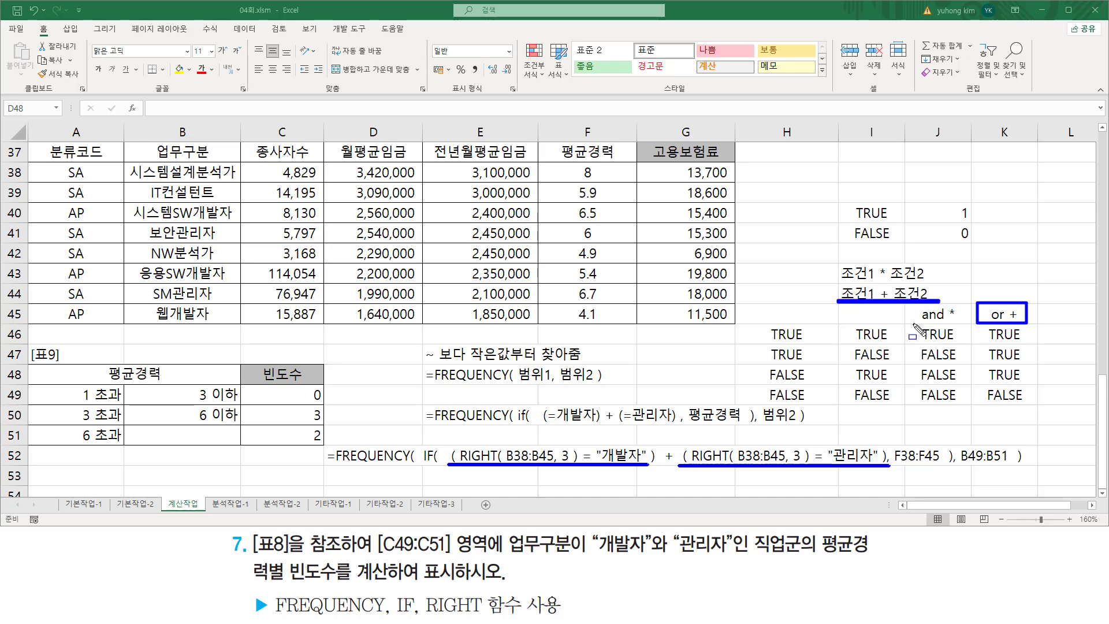
pyautogui.moveTo(911, 324)
pyautogui.mouseDown()
pyautogui.moveTo(964, 322)
pyautogui.moveTo(911, 312)
pyautogui.mouseUp()
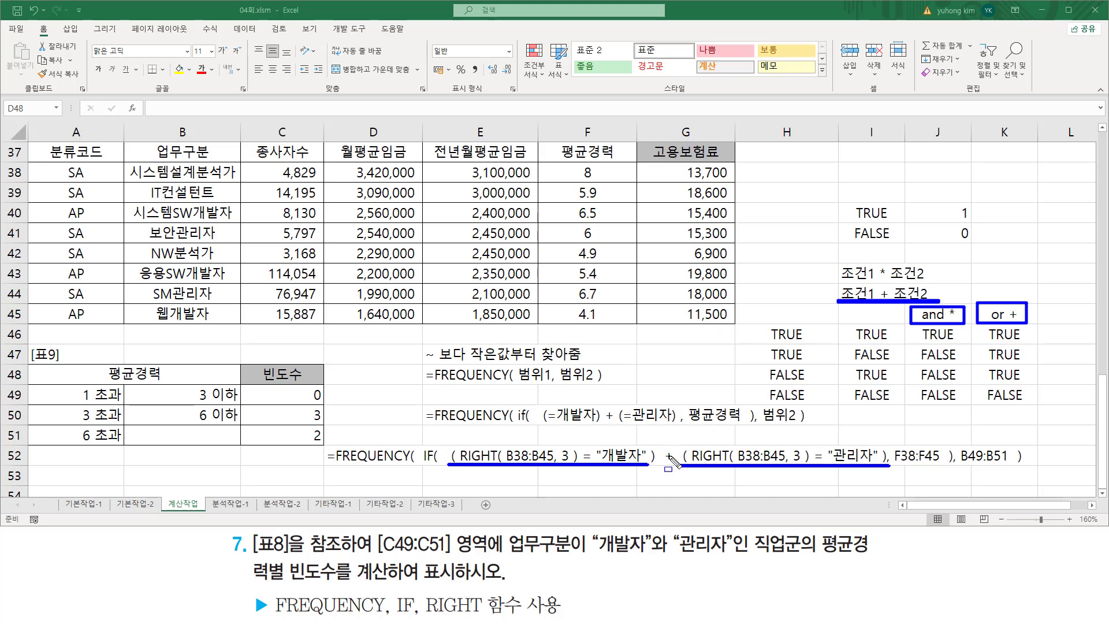
pyautogui.moveTo(662, 441)
pyautogui.mouseDown()
pyautogui.moveTo(675, 465)
pyautogui.moveTo(676, 440)
pyautogui.mouseUp()
pyautogui.press('Escape')
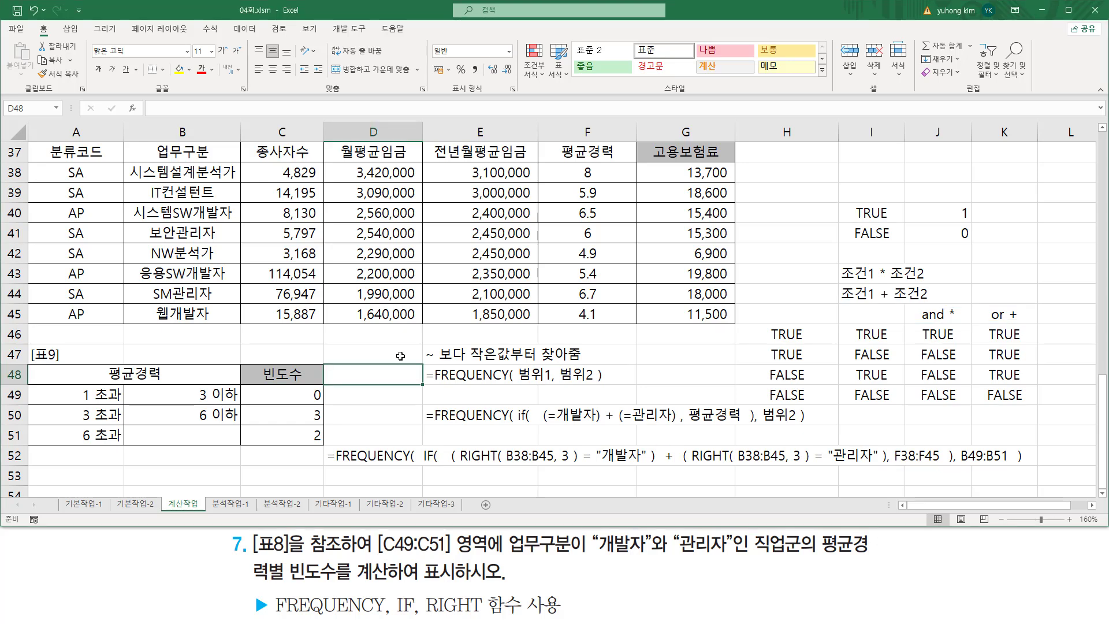